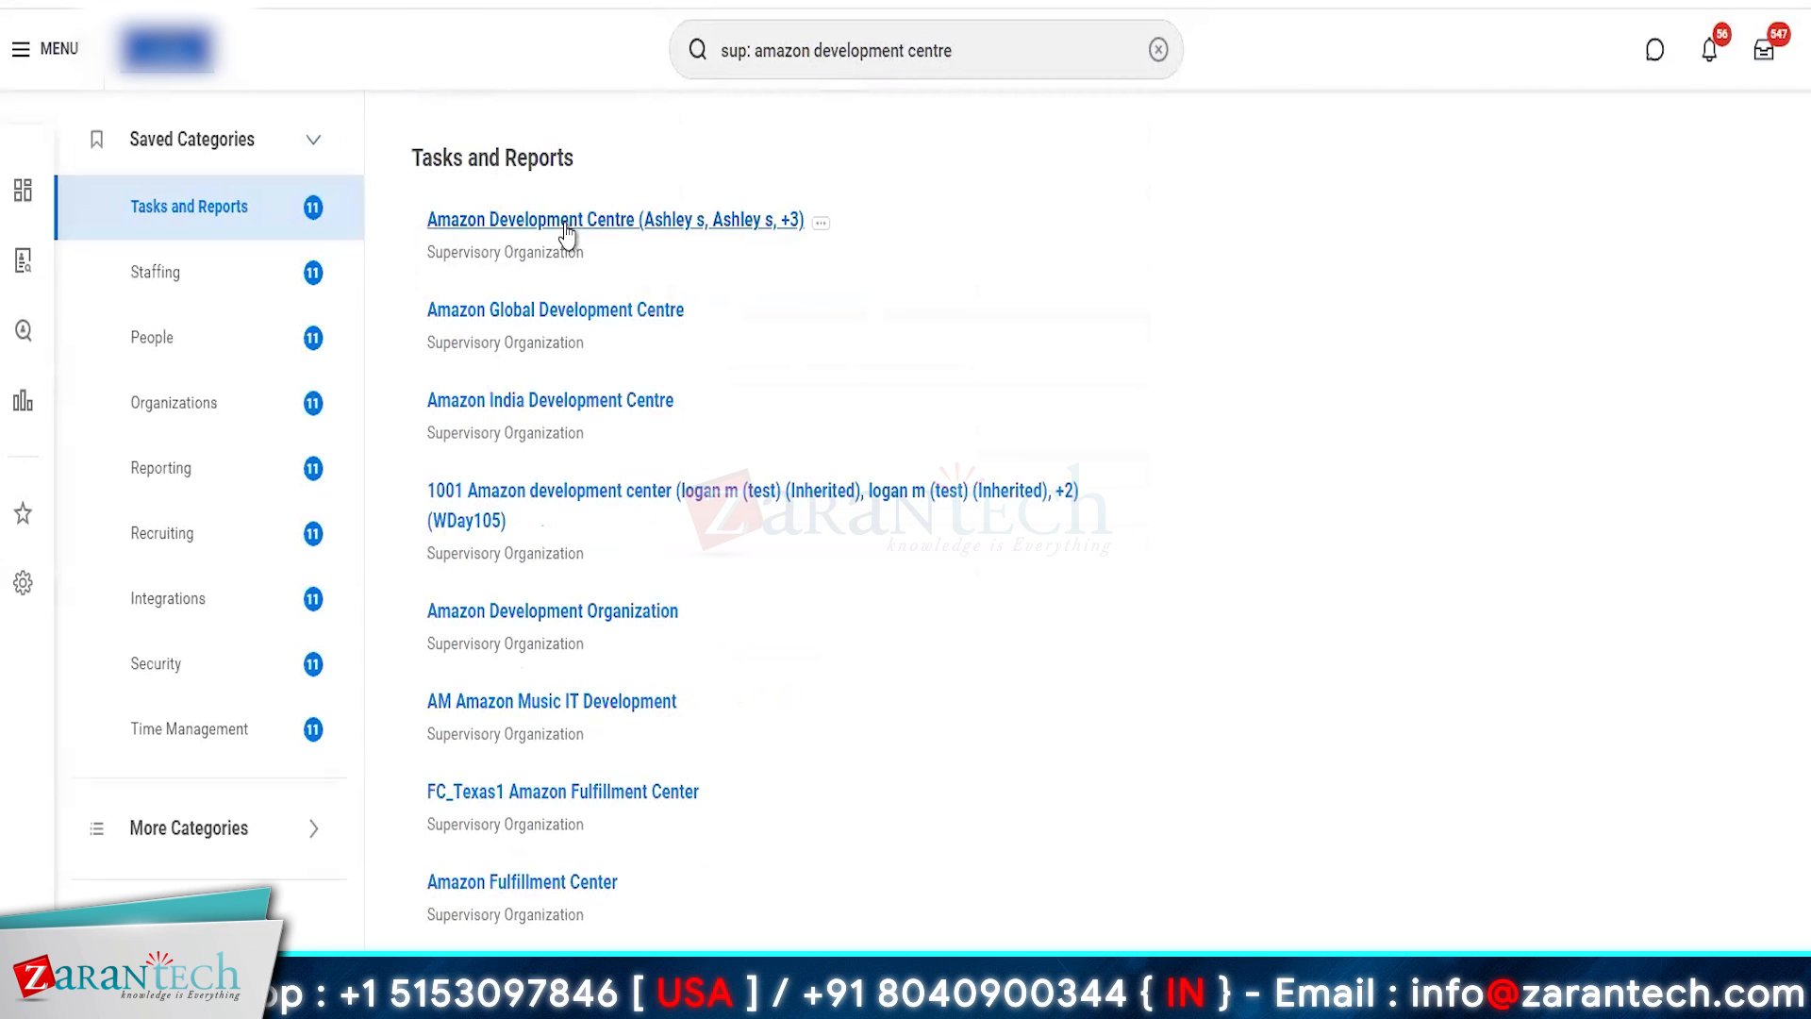
# - Open the Amazon Development Centre organization, view its subordinate Amazon India Development Centre, and return to the superior organization
pyautogui.click(567, 233)
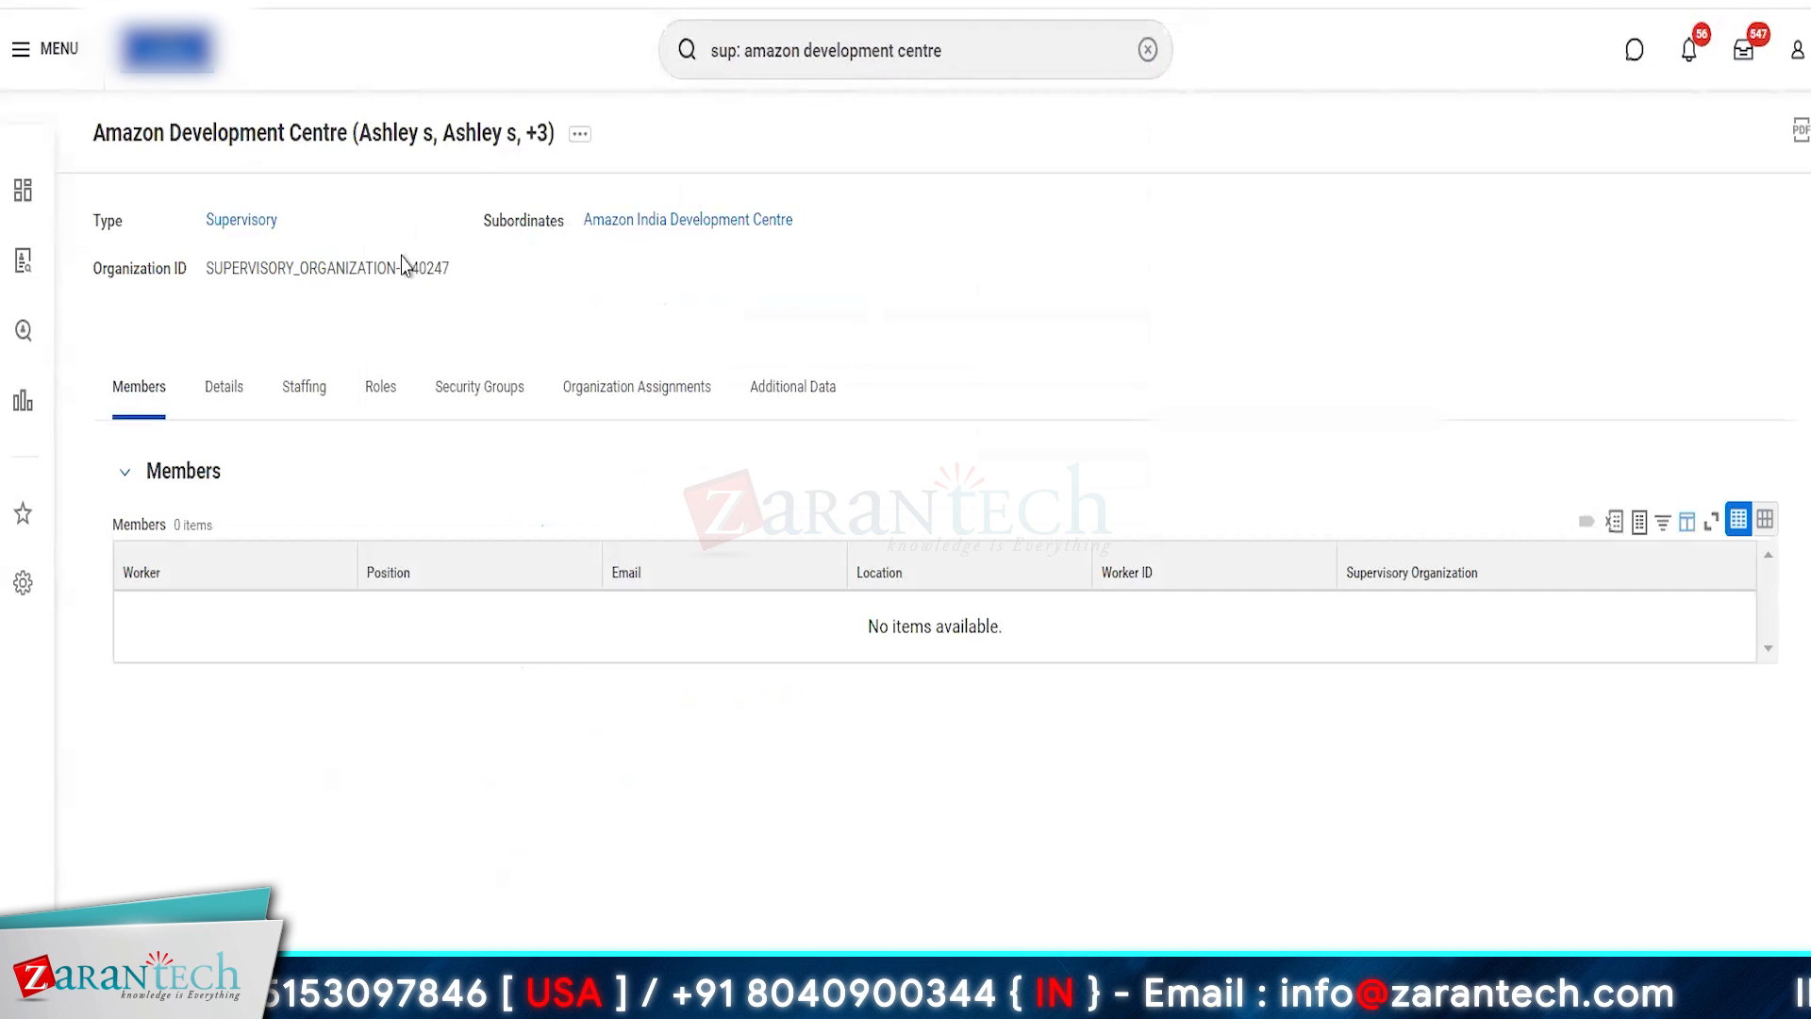
pyautogui.click(649, 226)
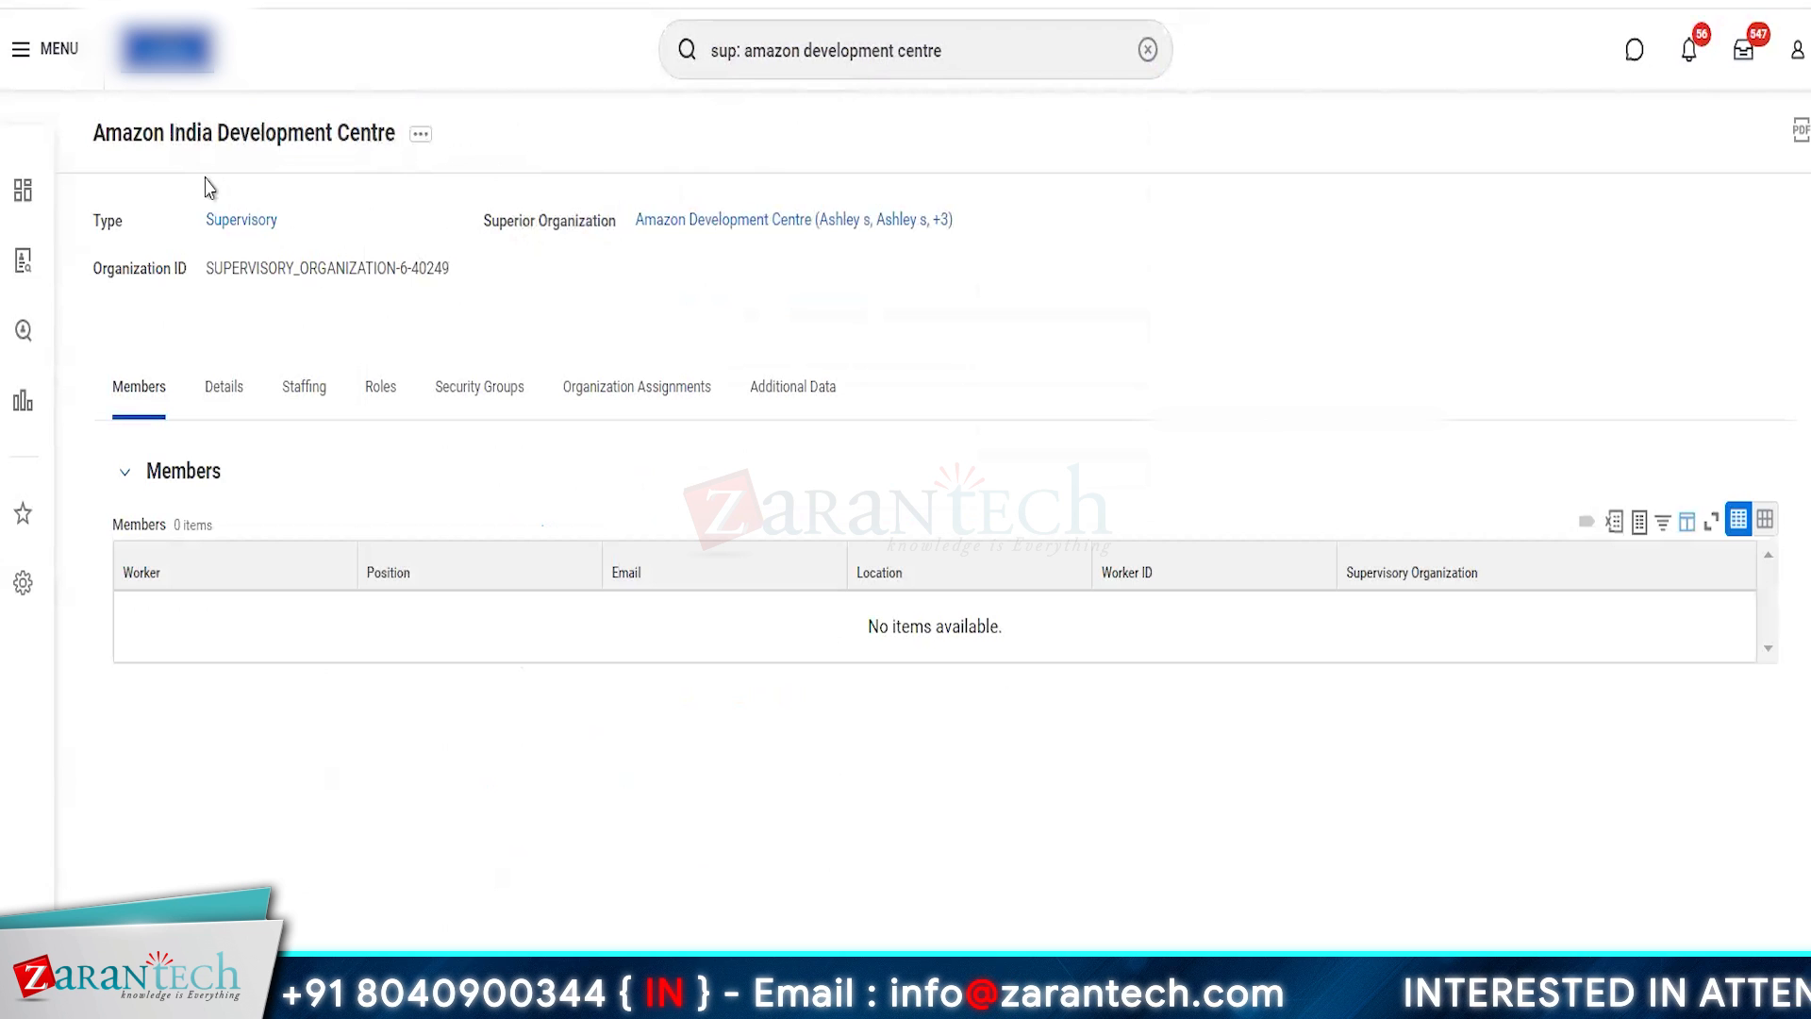
pyautogui.click(734, 227)
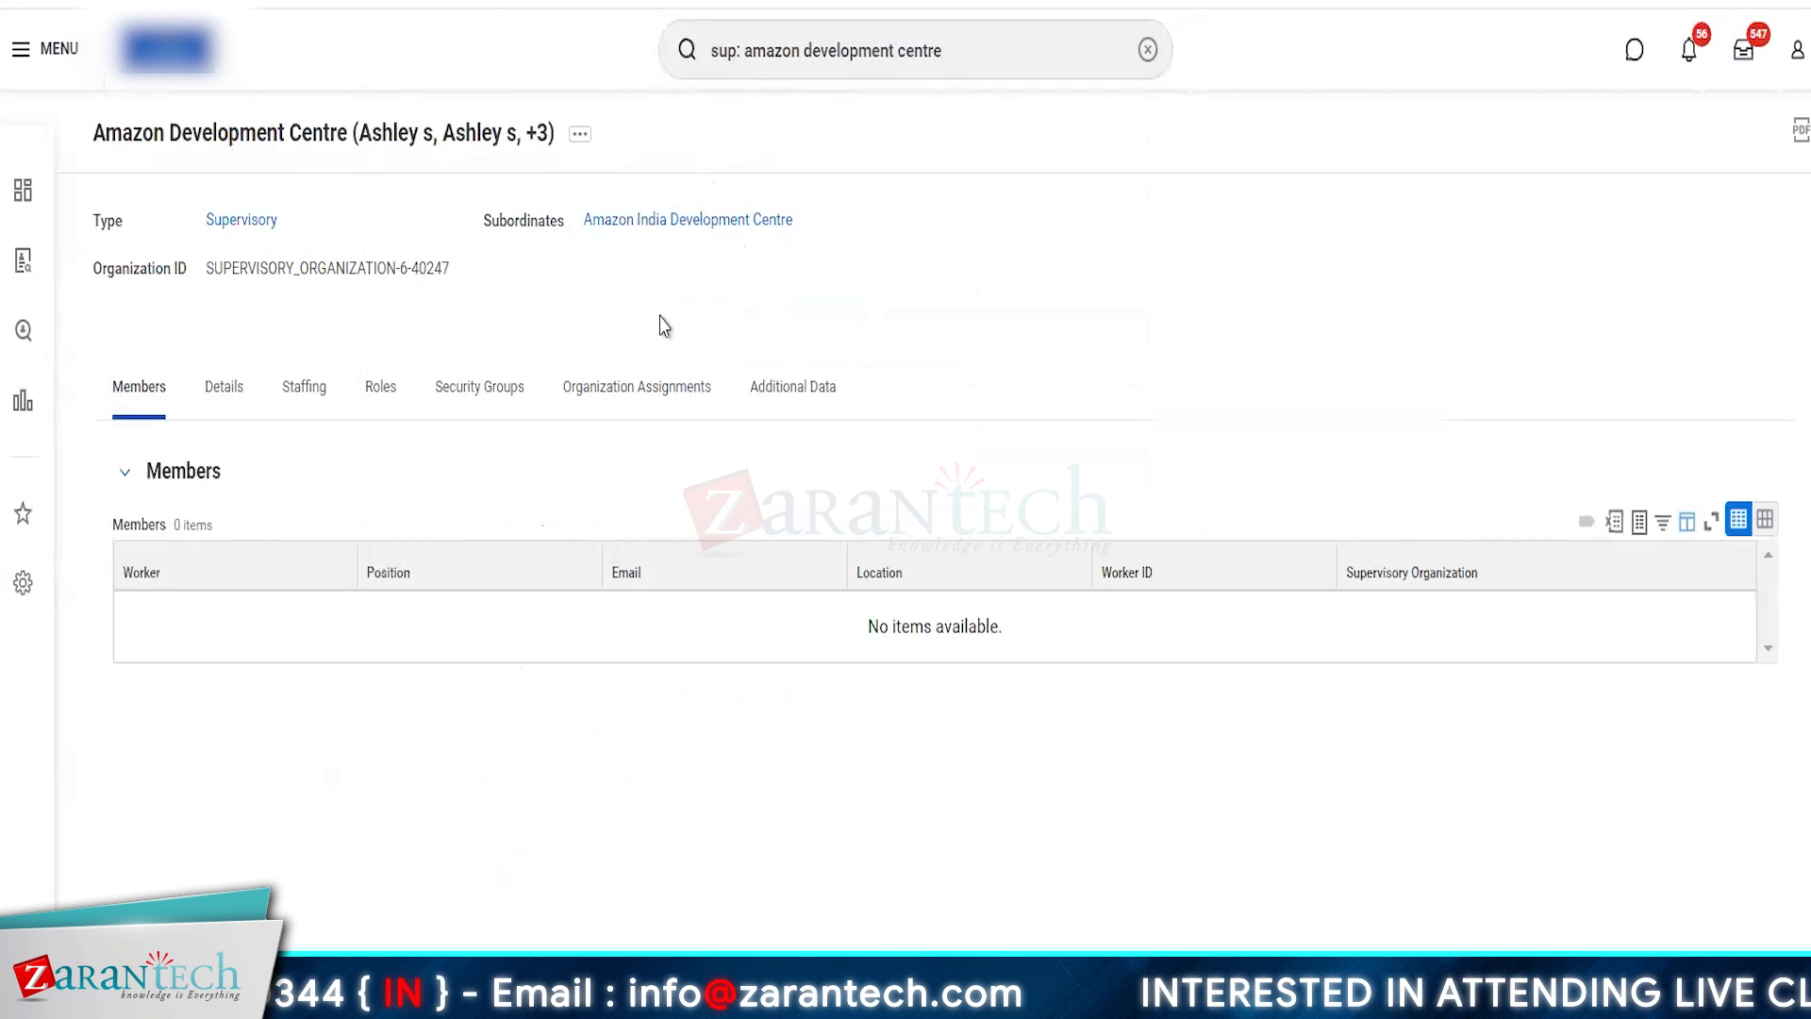
# - Search supervisory organizations for "sup: amazon globa" and open Amazon Global Development Centre
pyautogui.doubleClick(853, 60)
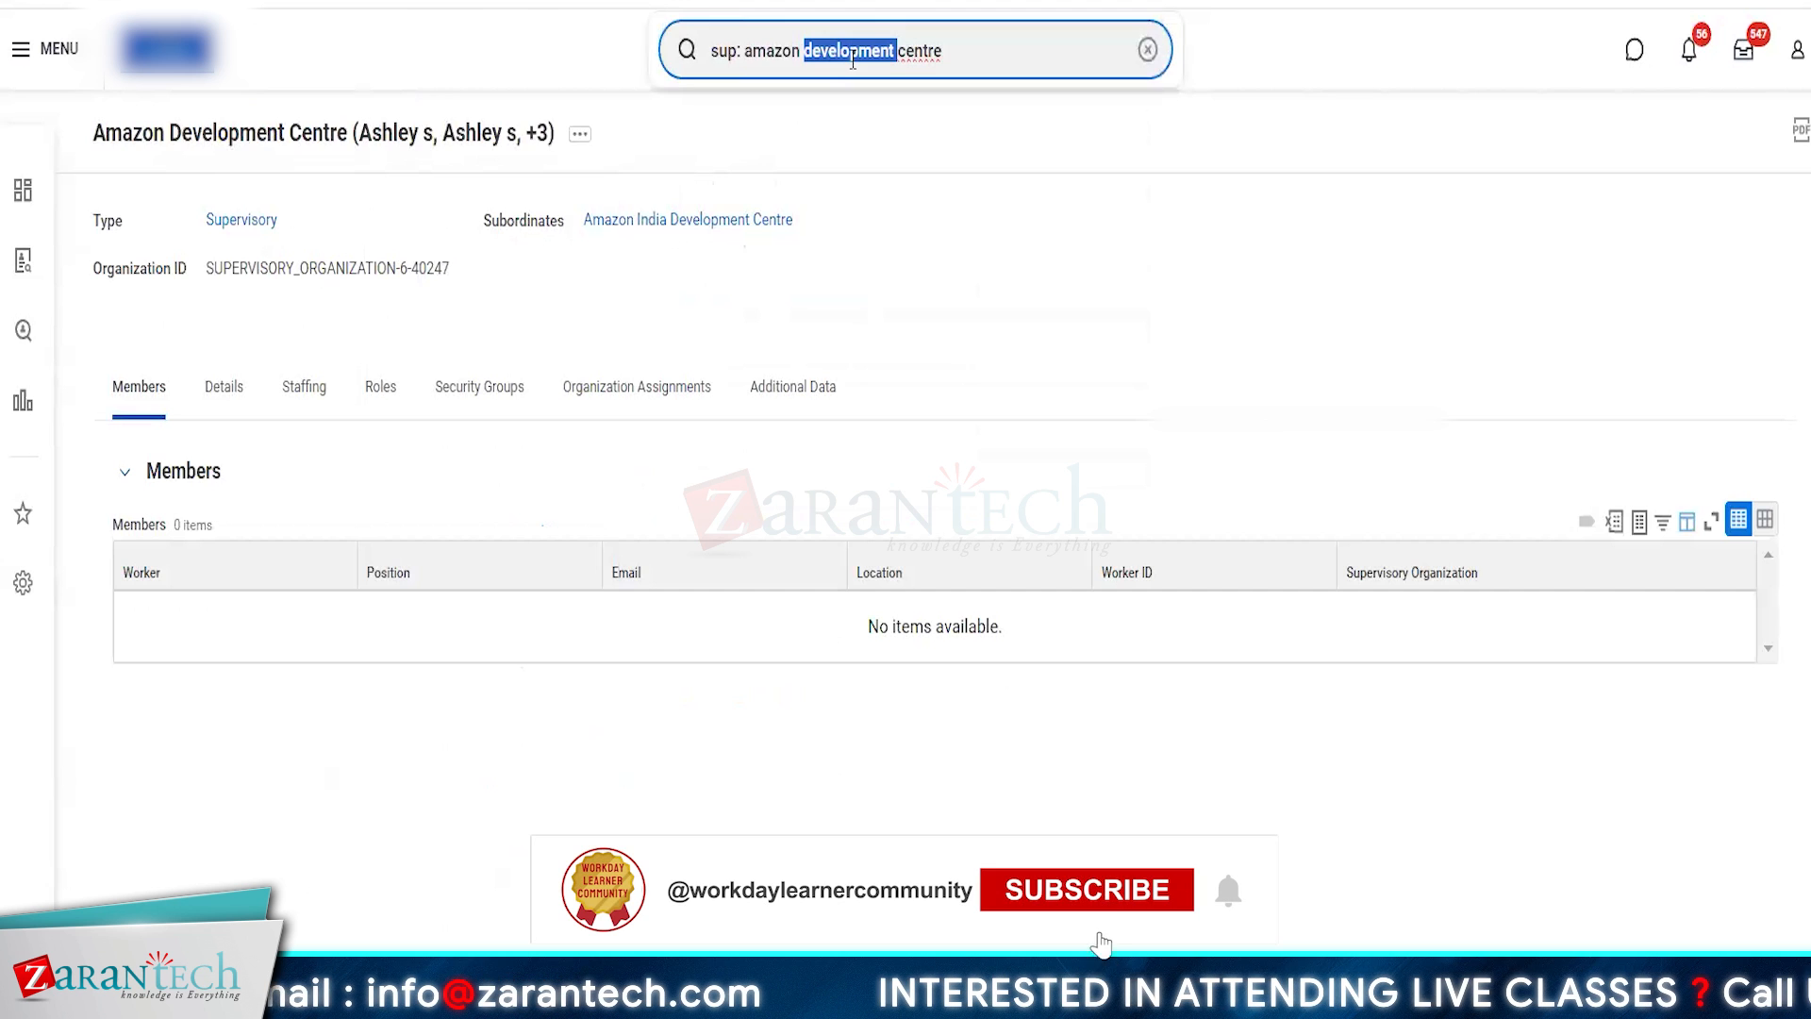
pyautogui.click(852, 59)
pyautogui.press('BackSpace')
pyautogui.press('BackSpace')
pyautogui.press('BackSpace')
pyautogui.press('BackSpace')
pyautogui.press('BackSpace')
pyautogui.press('BackSpace')
pyautogui.press('BackSpace')
pyautogui.press('BackSpace')
pyautogui.press('BackSpace')
pyautogui.press('BackSpace')
pyautogui.press('BackSpace')
pyautogui.press('BackSpace')
pyautogui.press('BackSpace')
pyautogui.press('BackSpace')
pyautogui.press('BackSpace')
pyautogui.press('BackSpace')
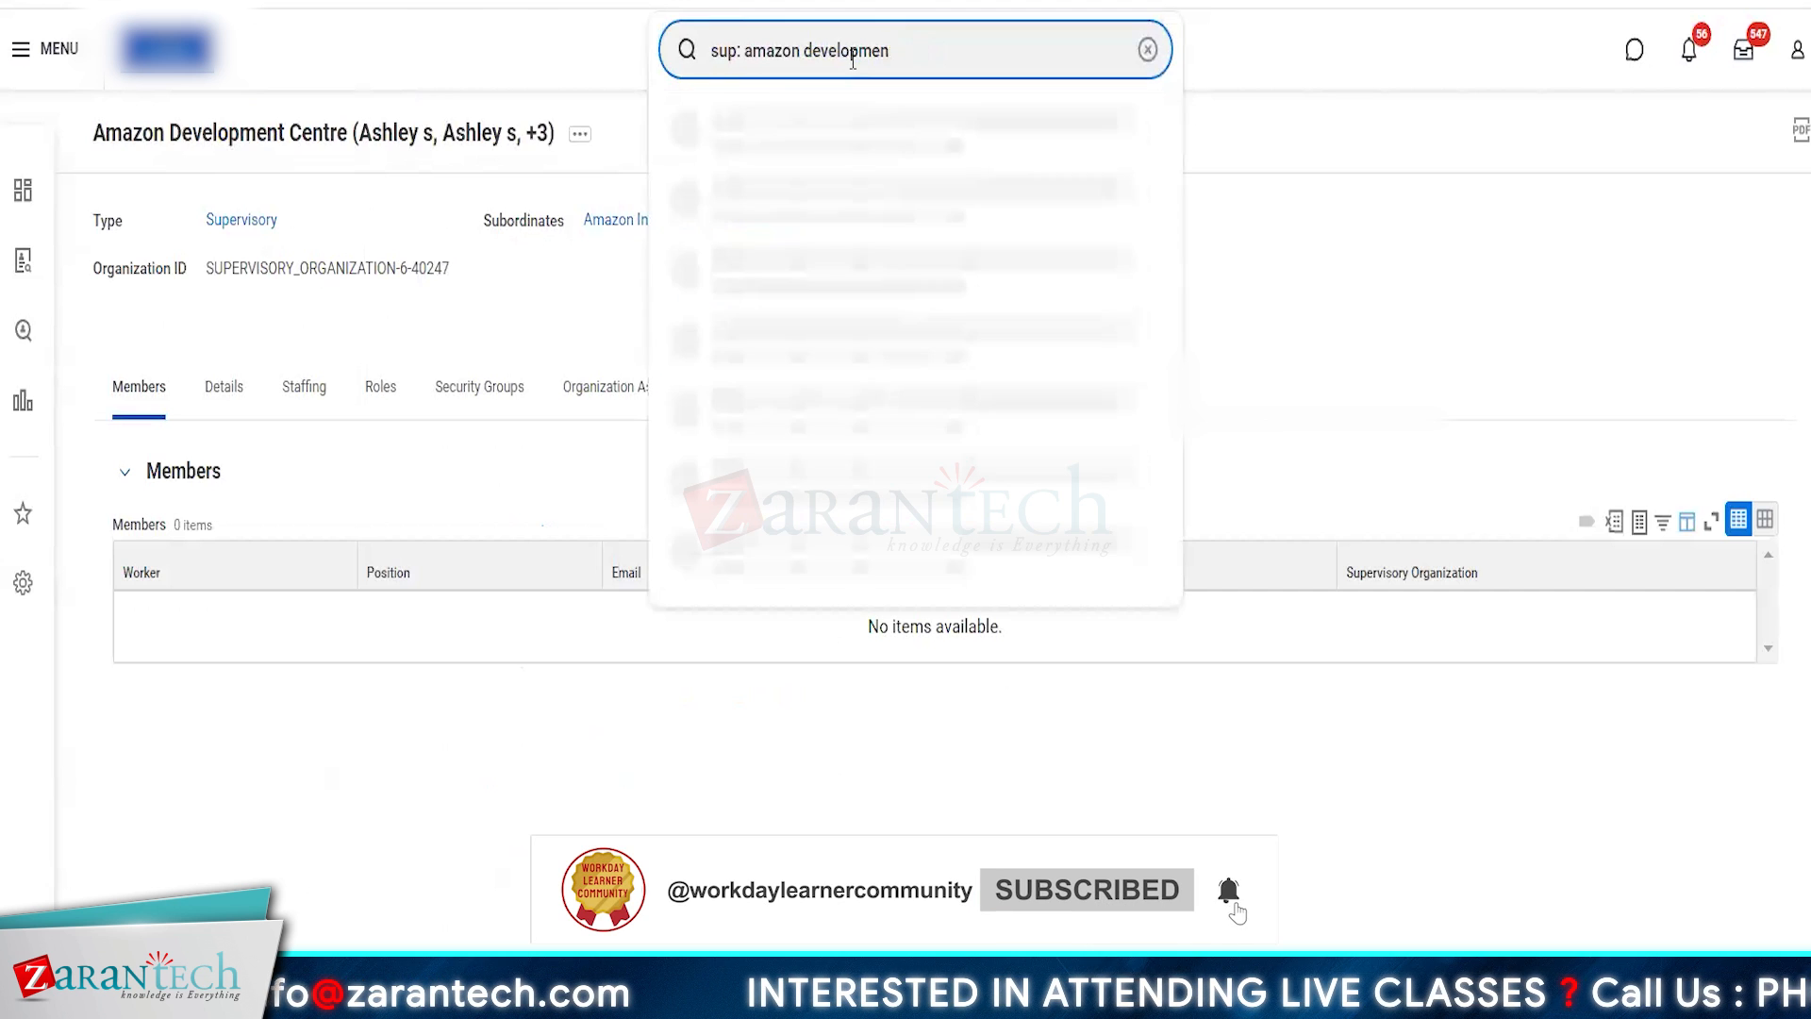
pyautogui.press('BackSpace')
pyautogui.press('BackSpace')
pyautogui.write('globa')
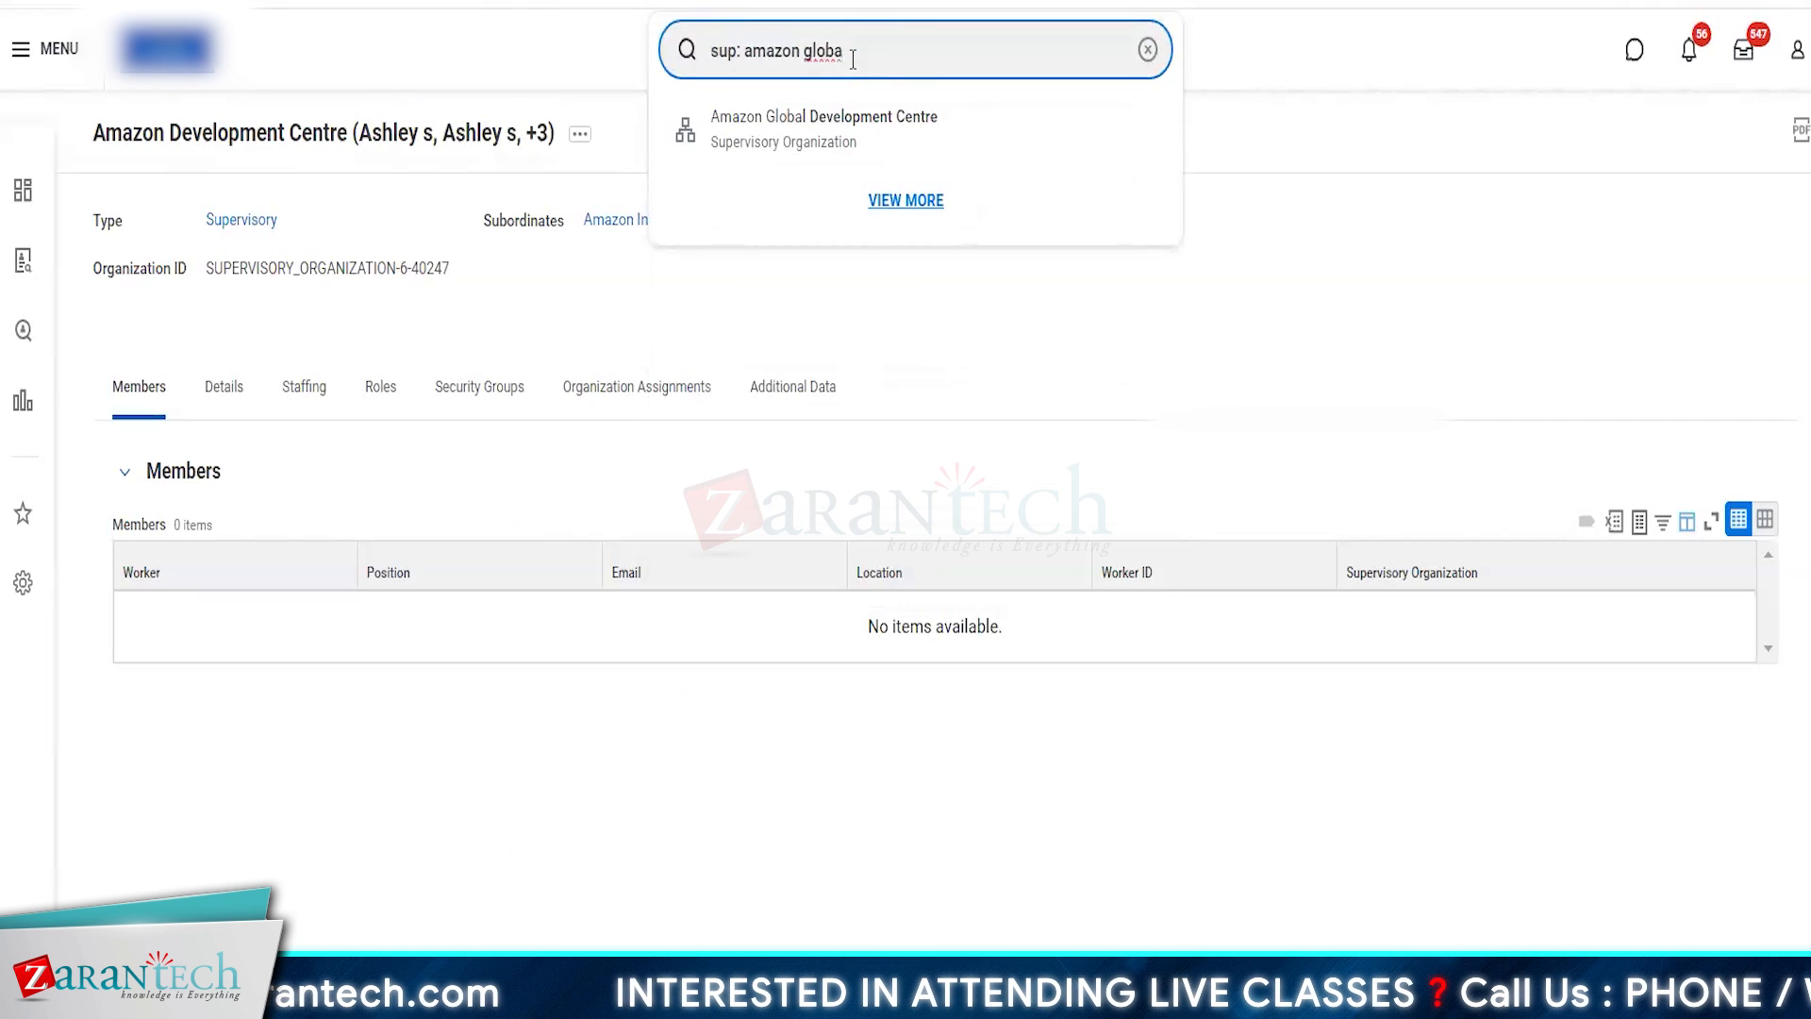
pyautogui.click(807, 132)
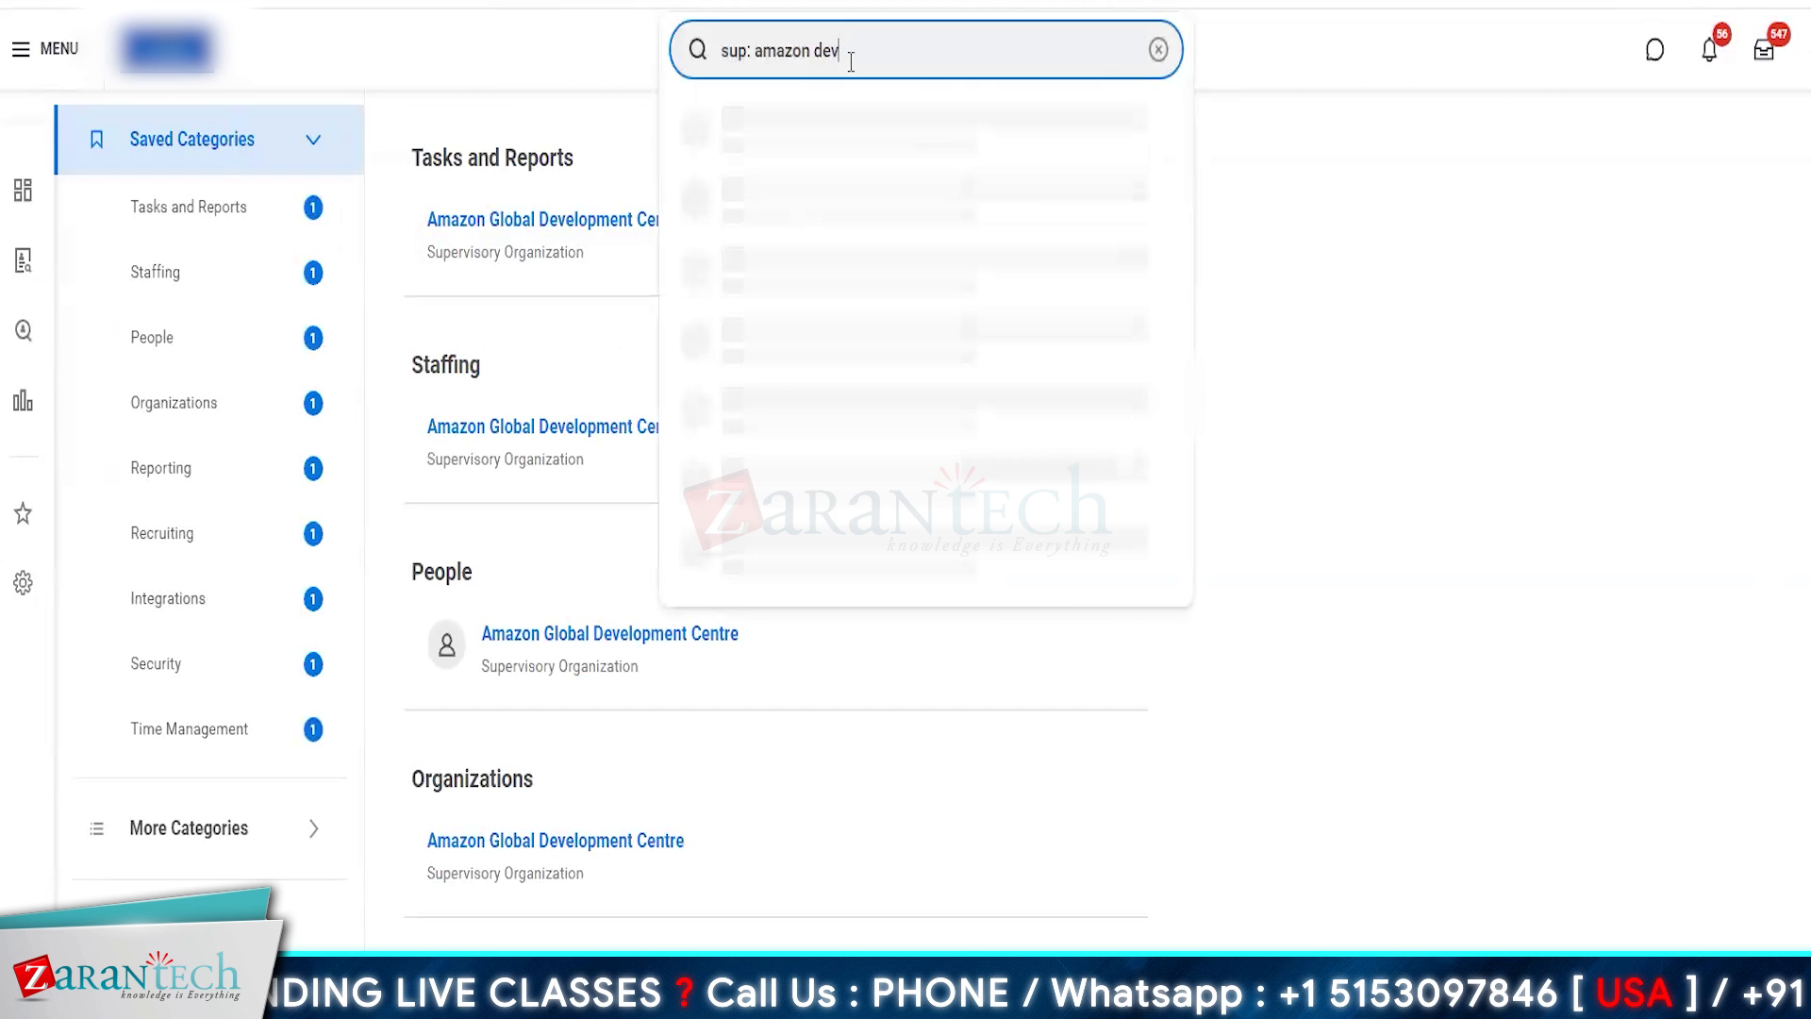
# - Search for "sup: amazon development" and open the Amazon Development Centre supervisory organization
pyautogui.write('elopment')
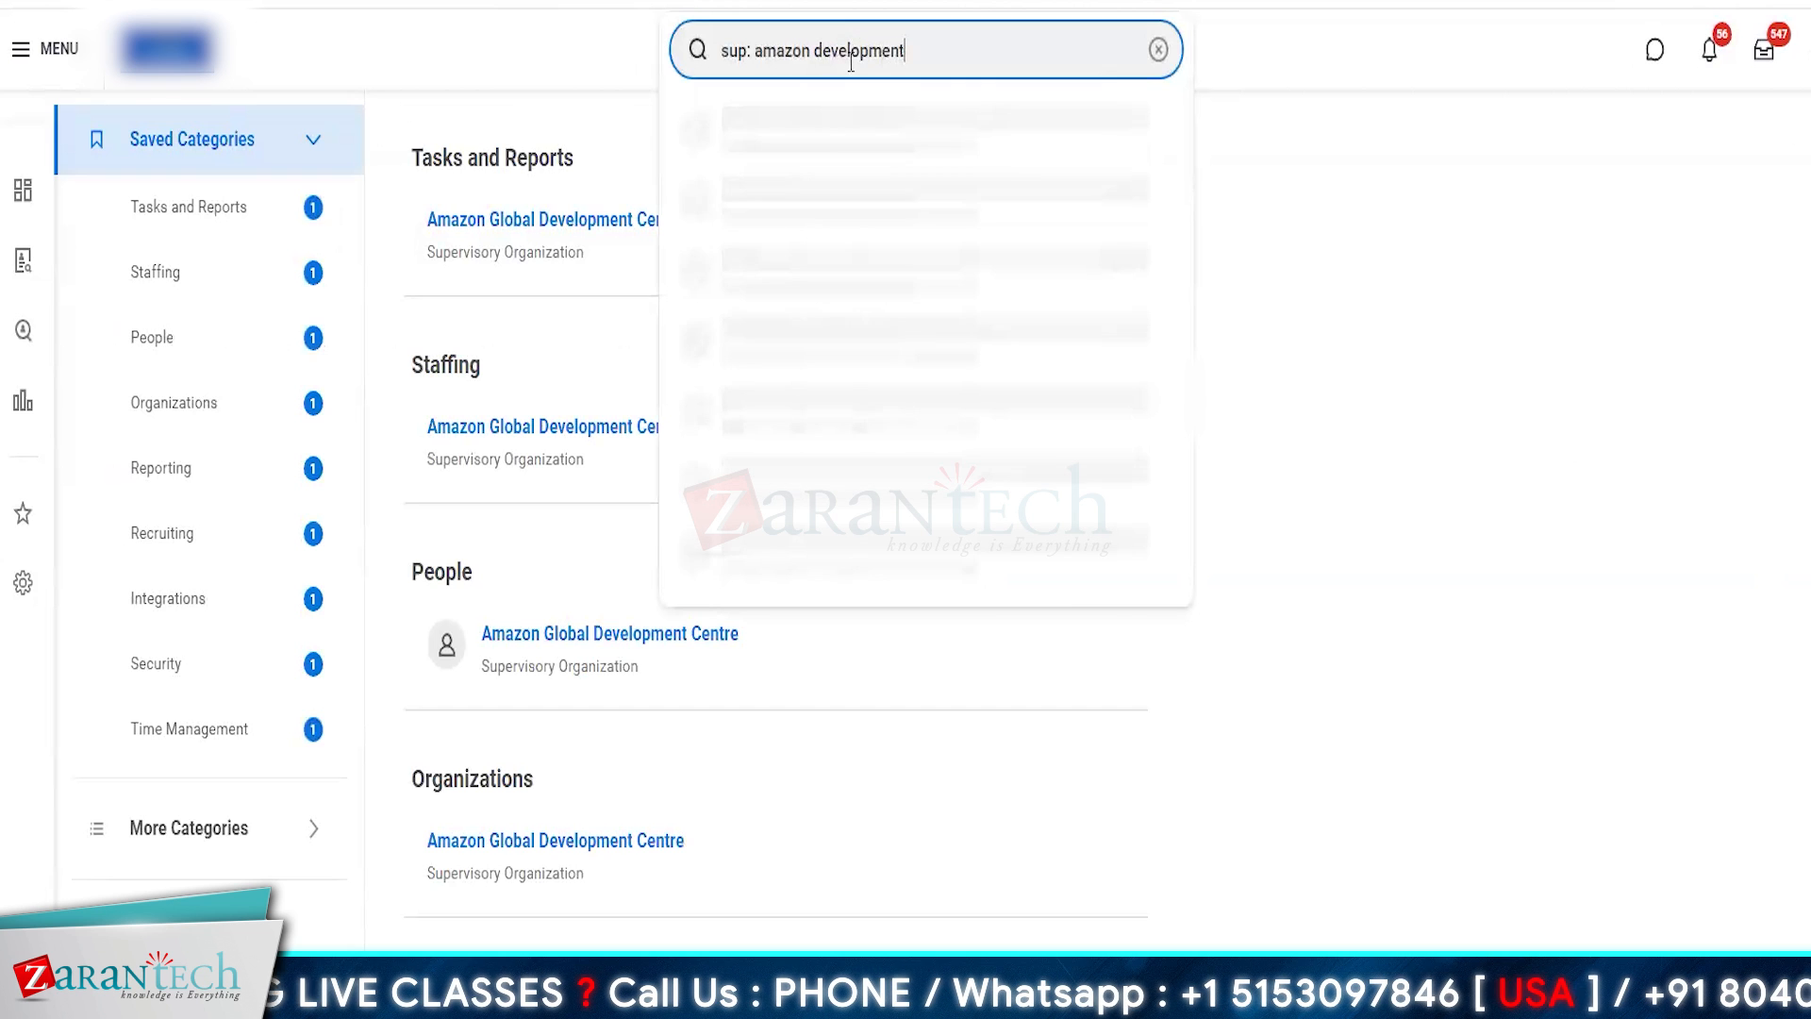
pyautogui.press('Return')
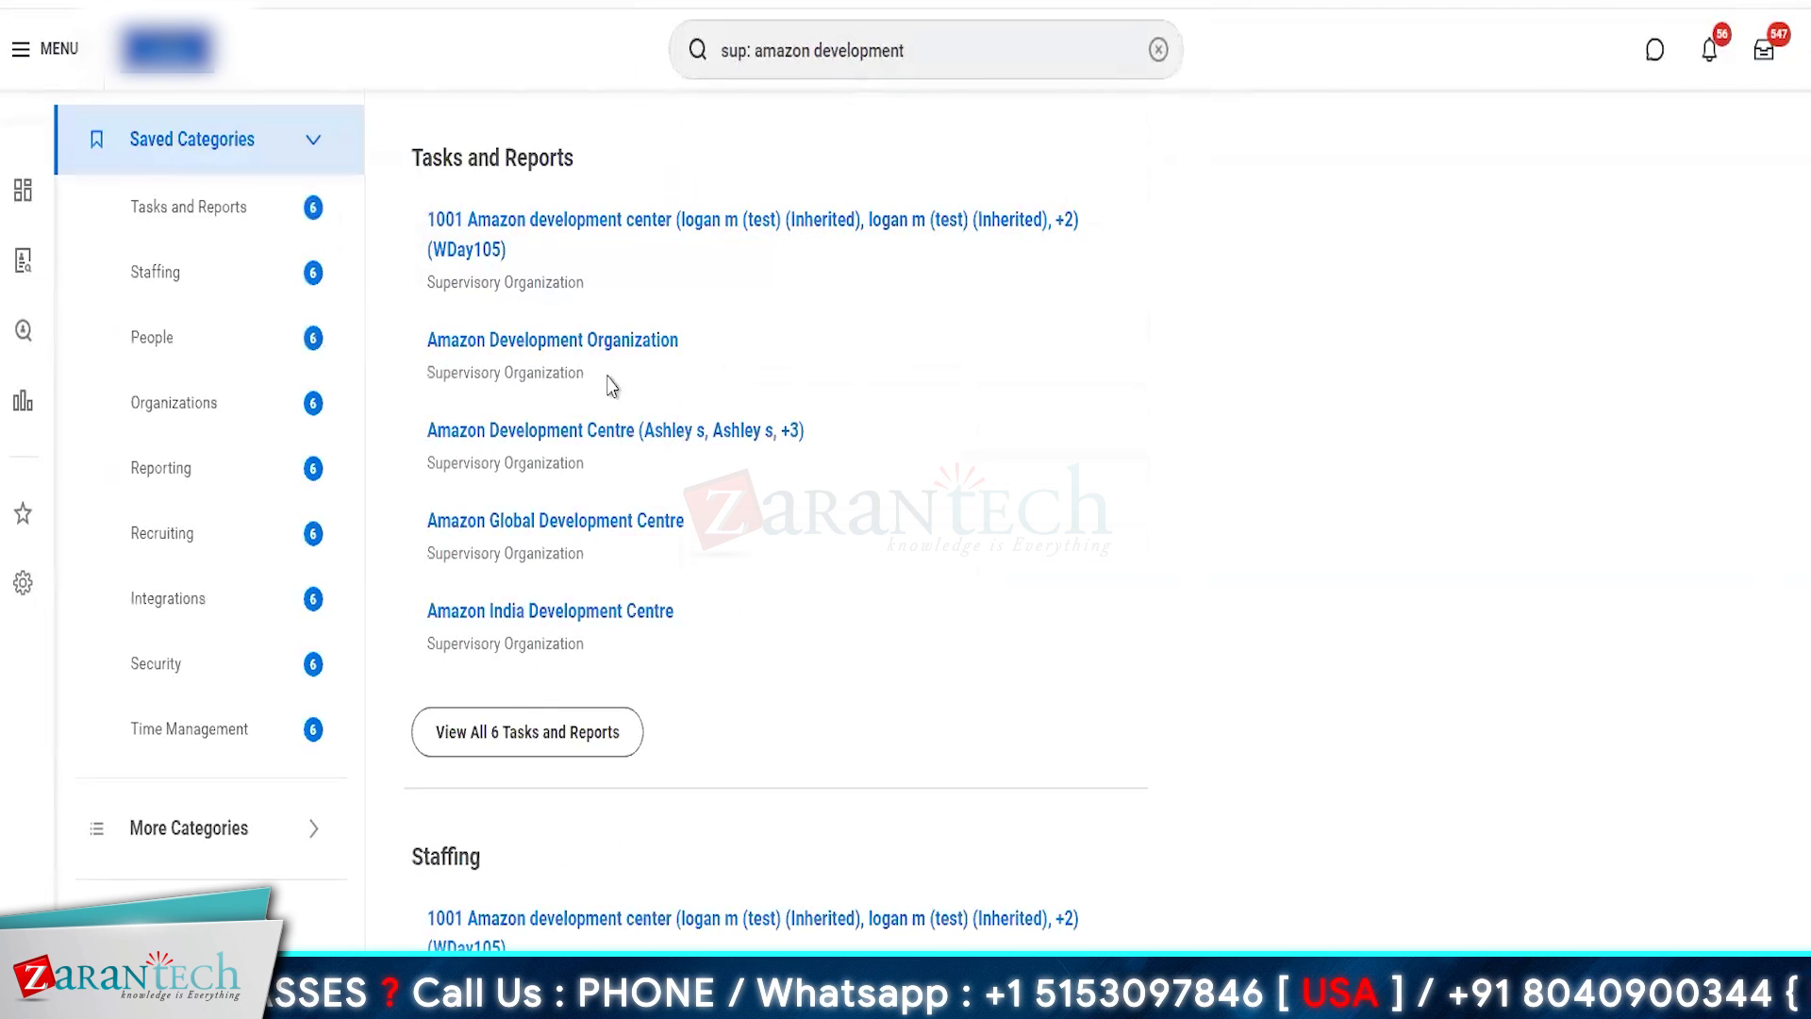
pyautogui.click(559, 442)
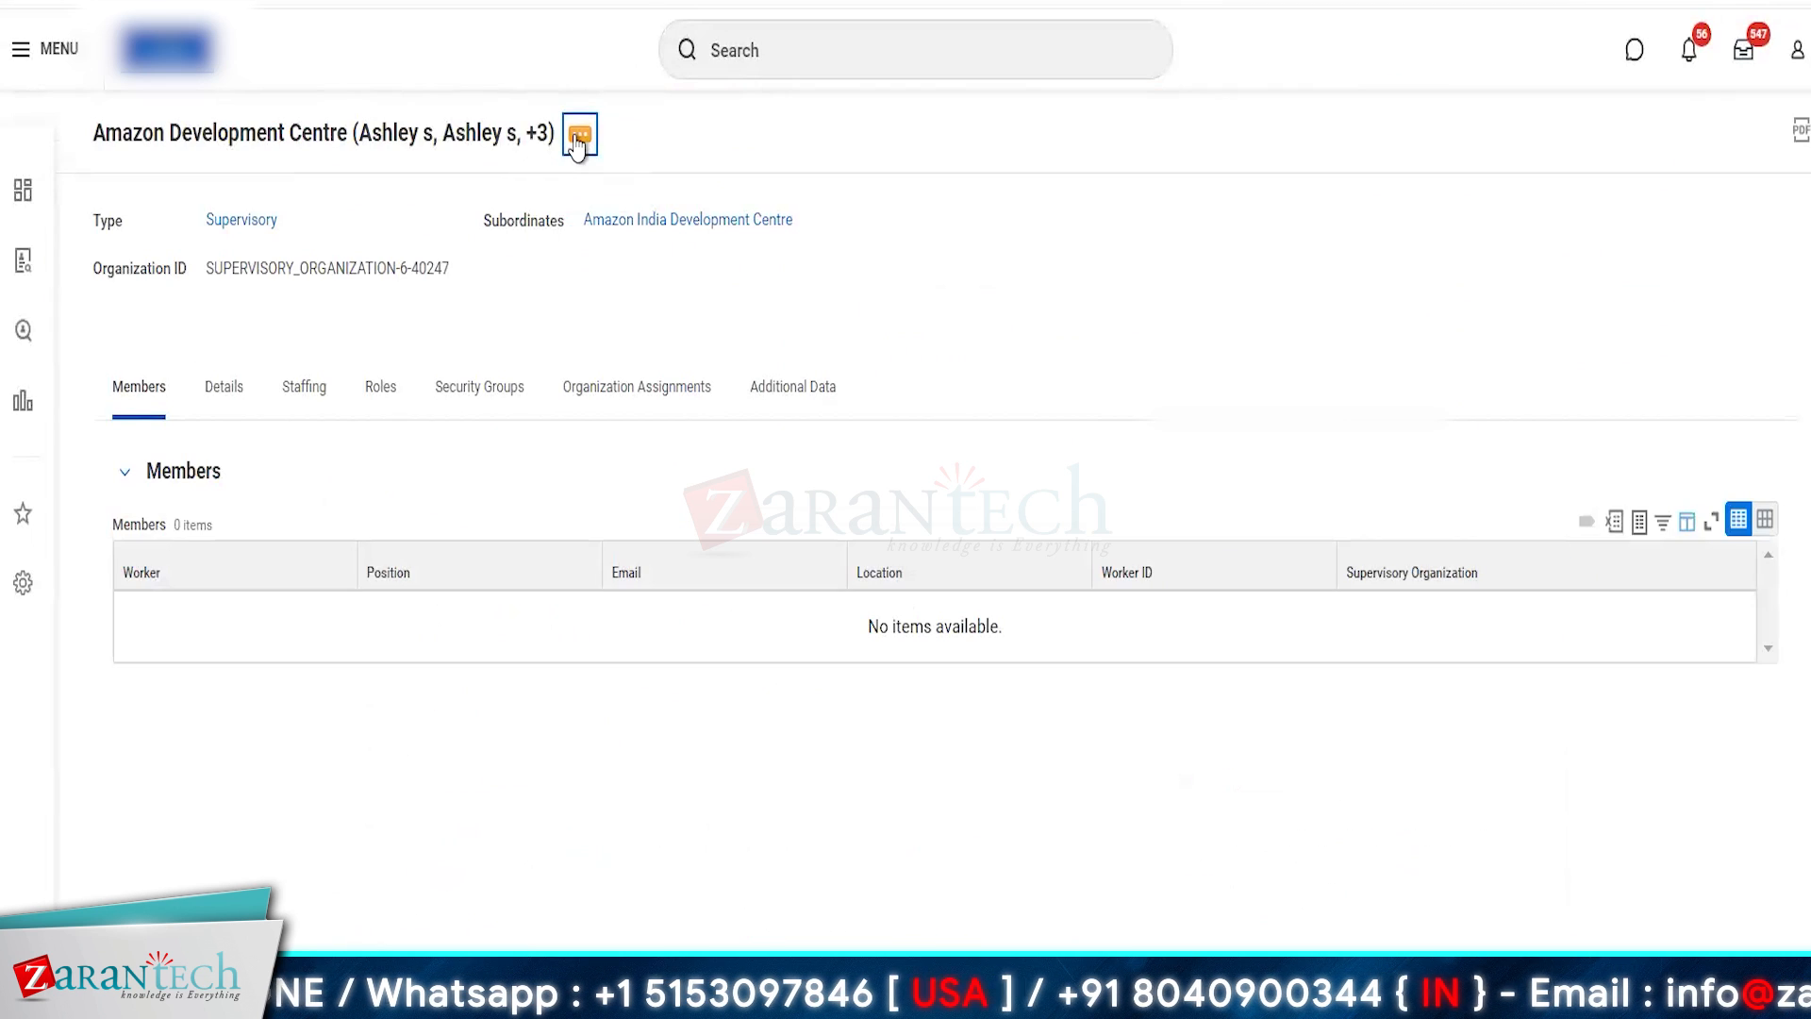
# - Assign Amazon Global Development Centre as the superior of Amazon Development Centre, keeping the proposed effective date, and submit the reorganization
pyautogui.click(579, 137)
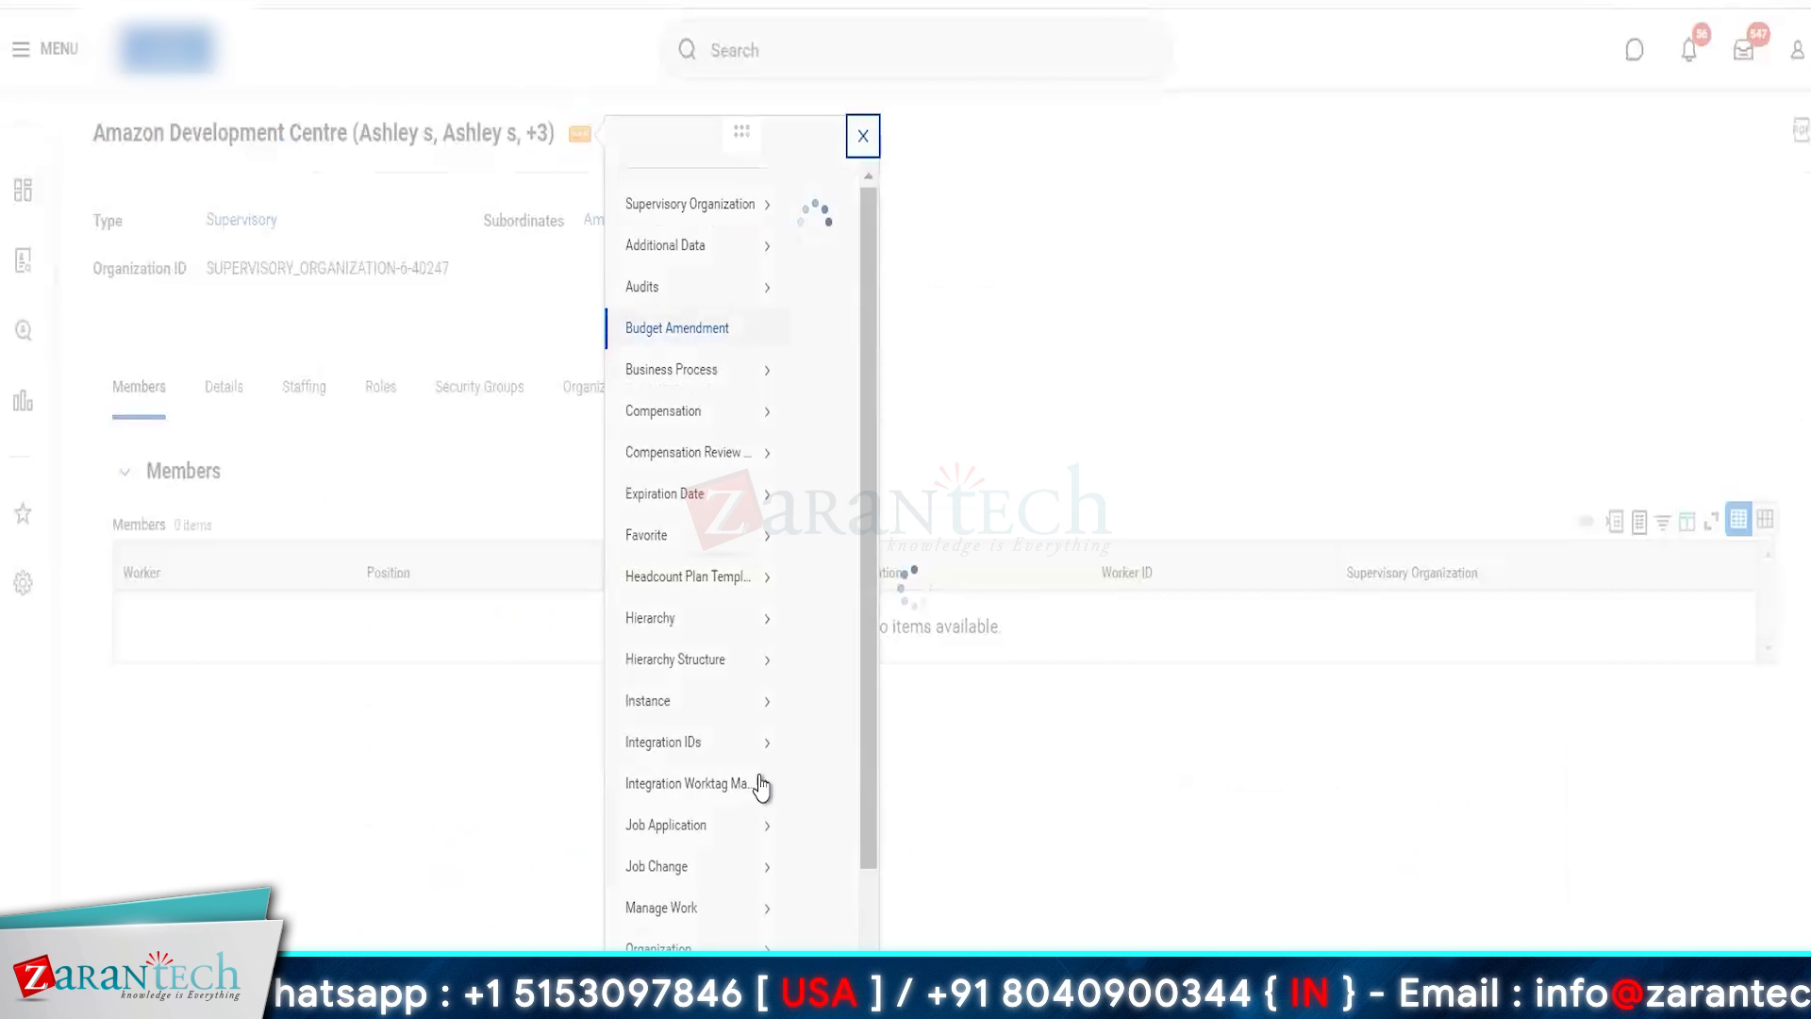
pyautogui.scroll(-3, 683, 900)
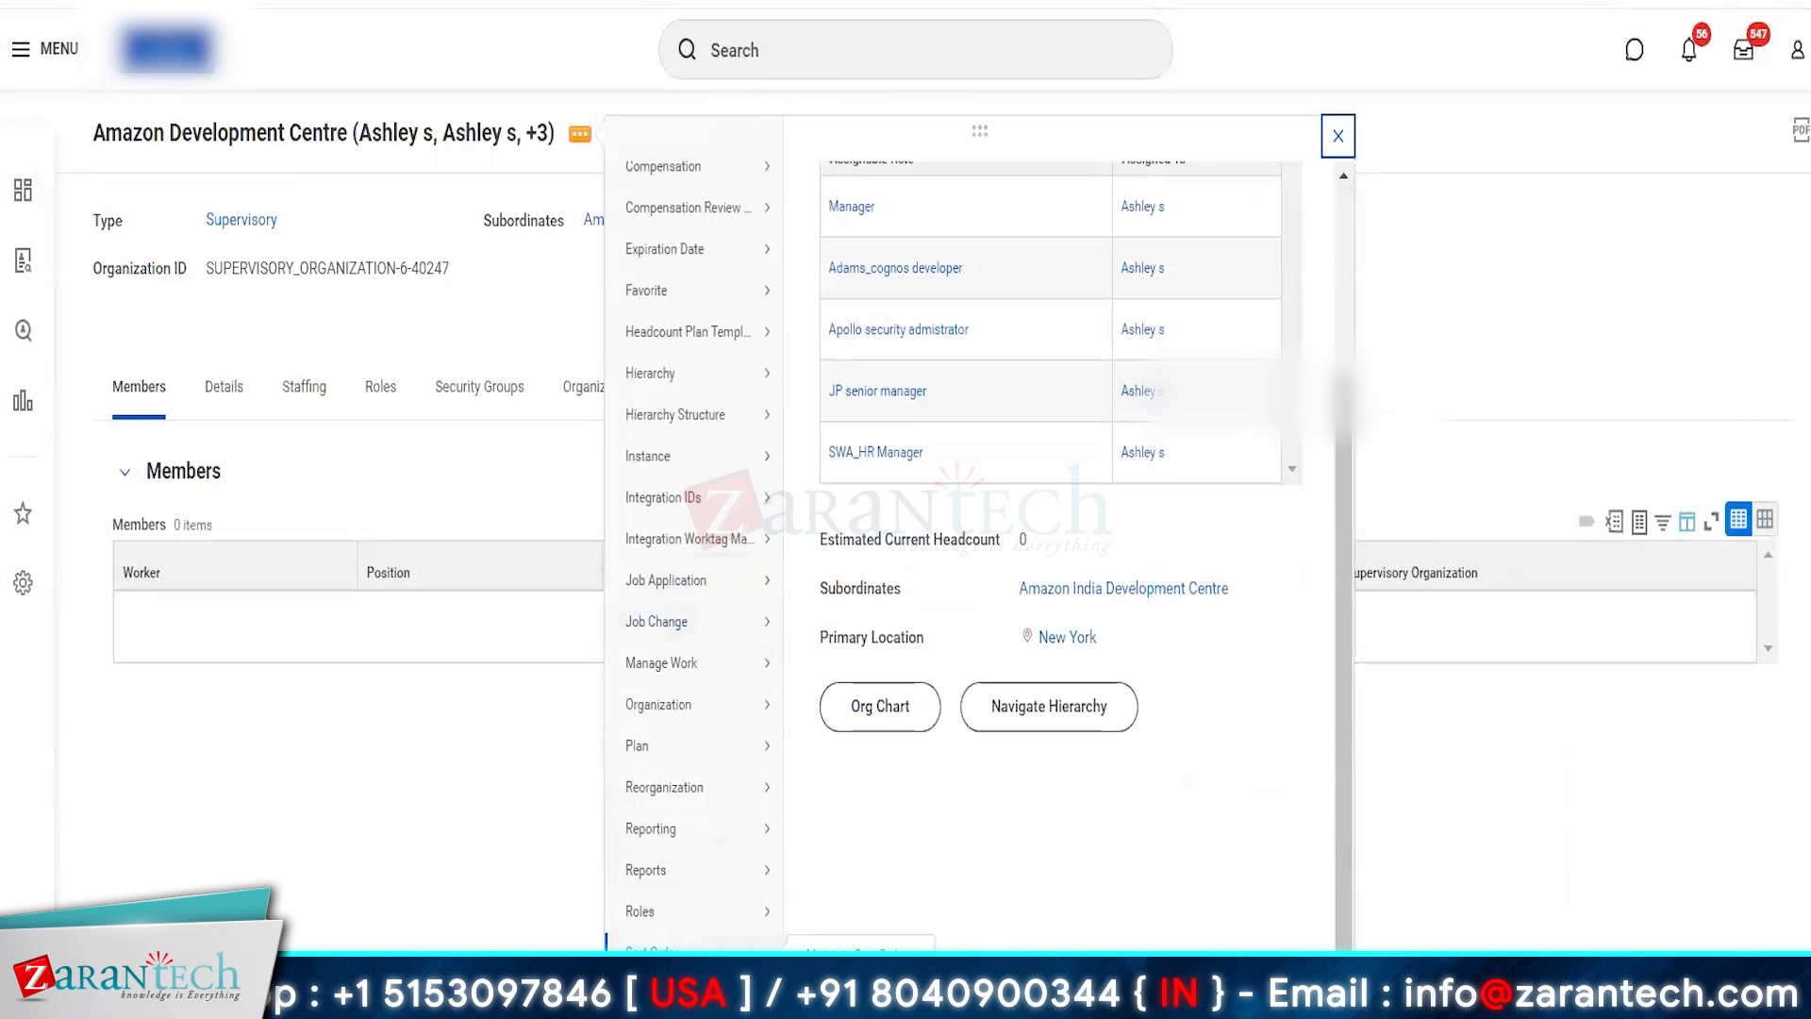
pyautogui.moveTo(660, 823)
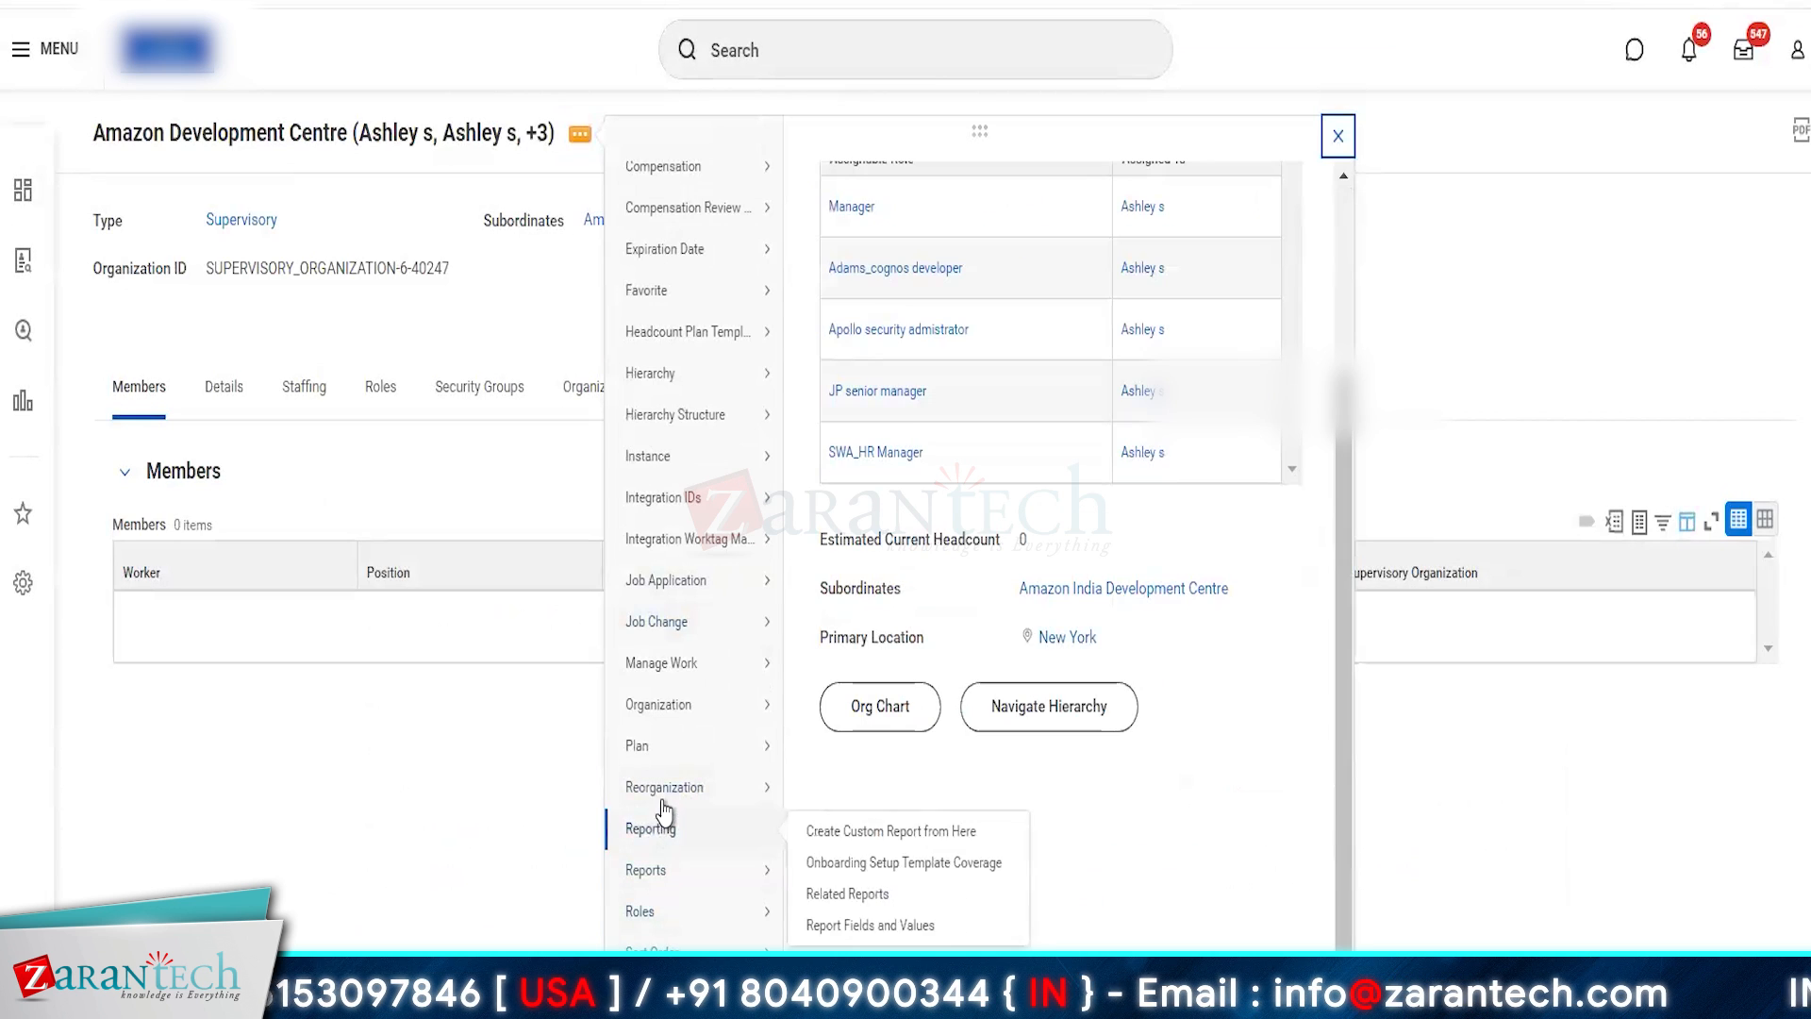
pyautogui.moveTo(761, 797)
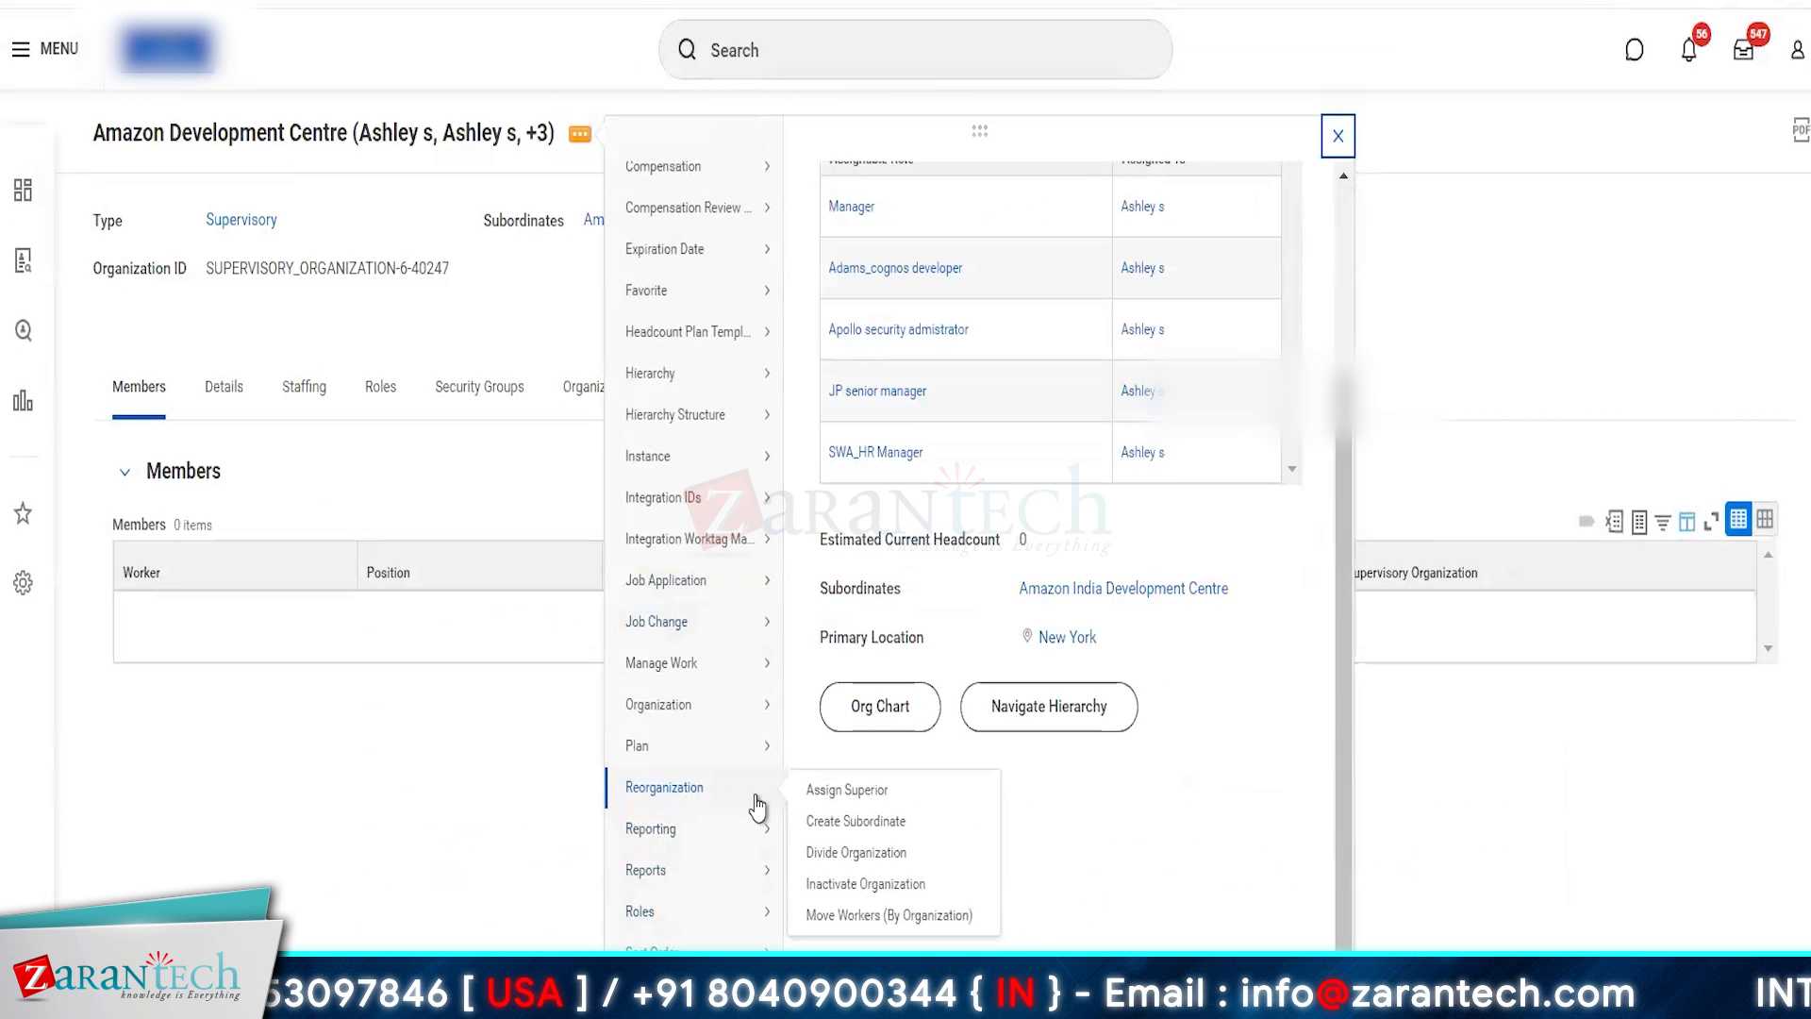
pyautogui.click(854, 800)
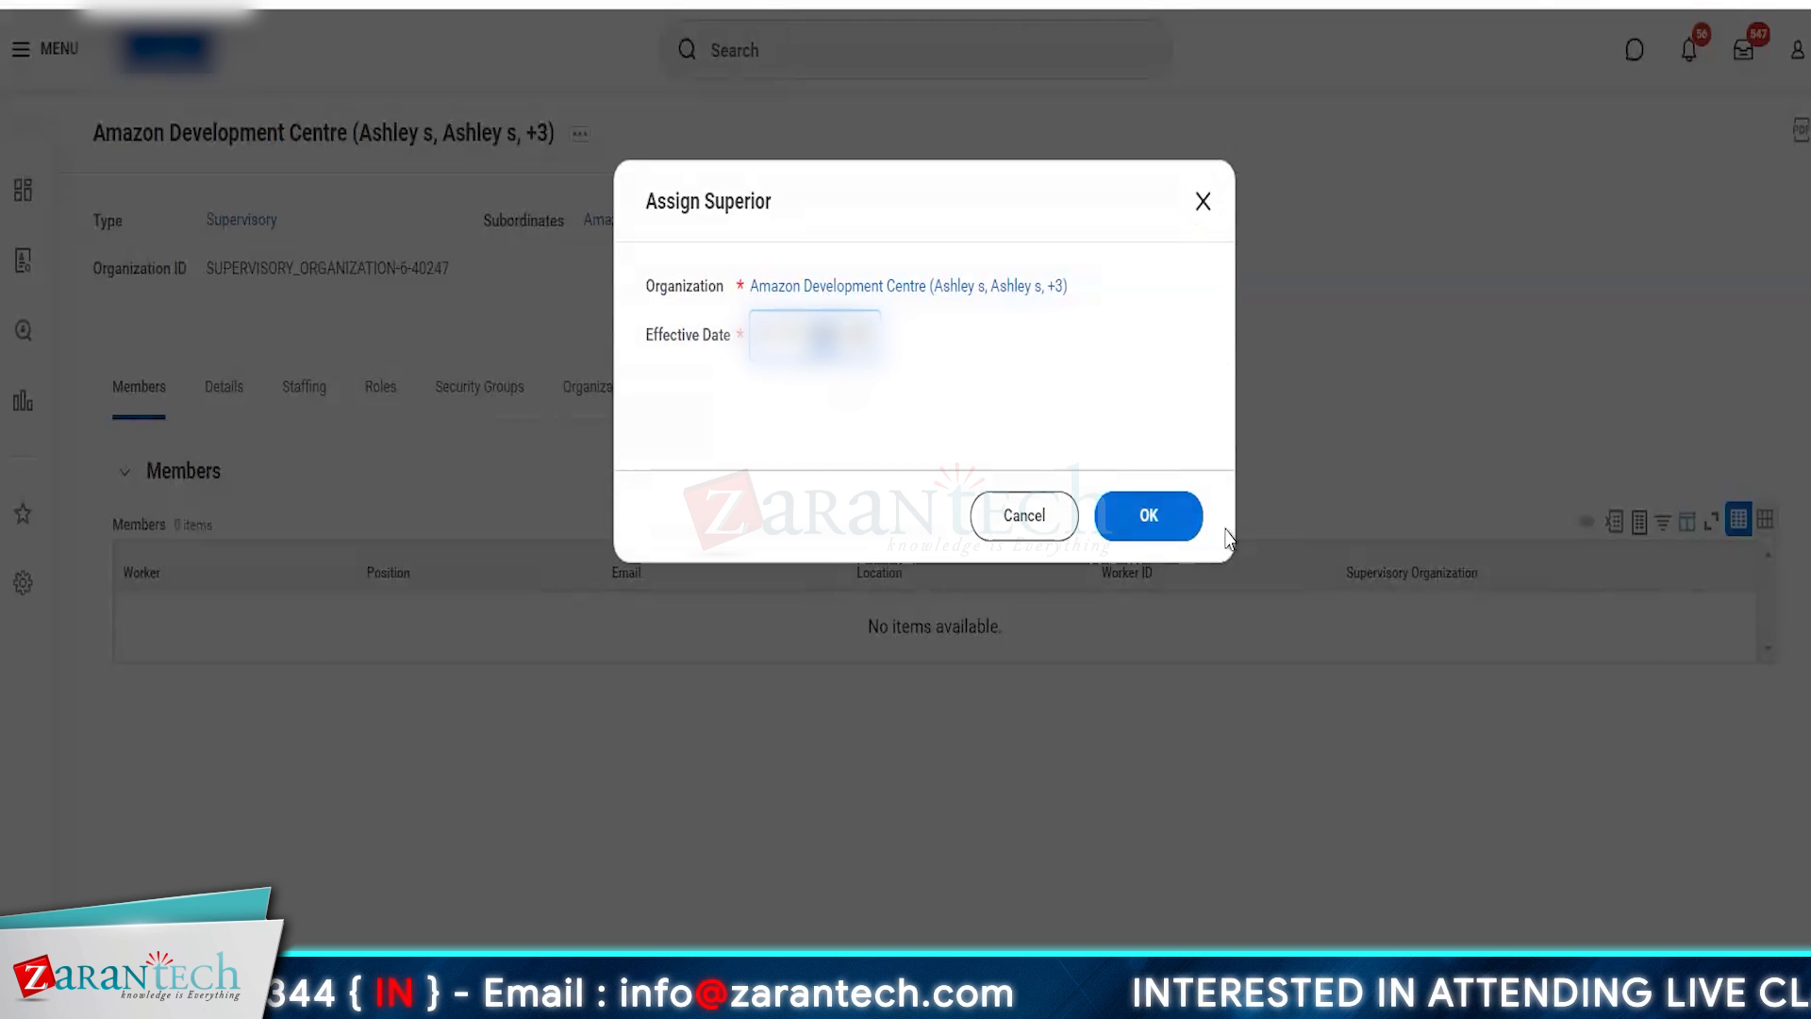
pyautogui.click(1176, 512)
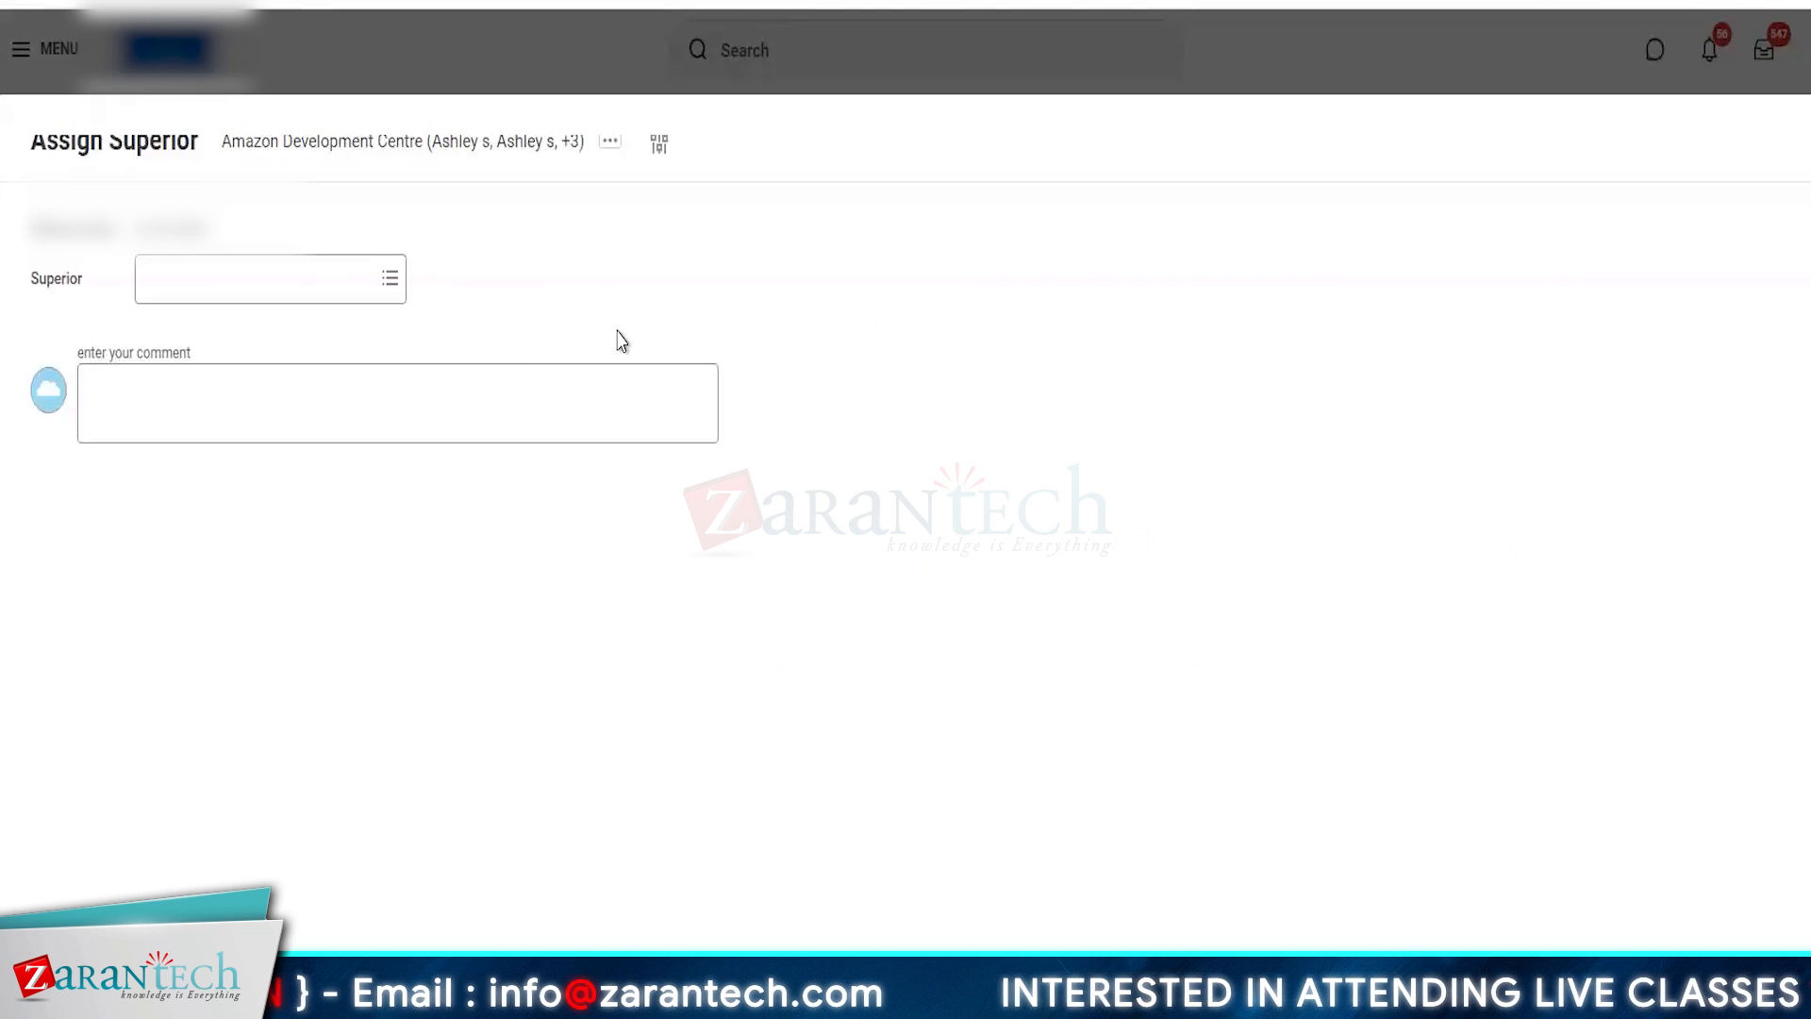
pyautogui.click(267, 279)
pyautogui.write('am')
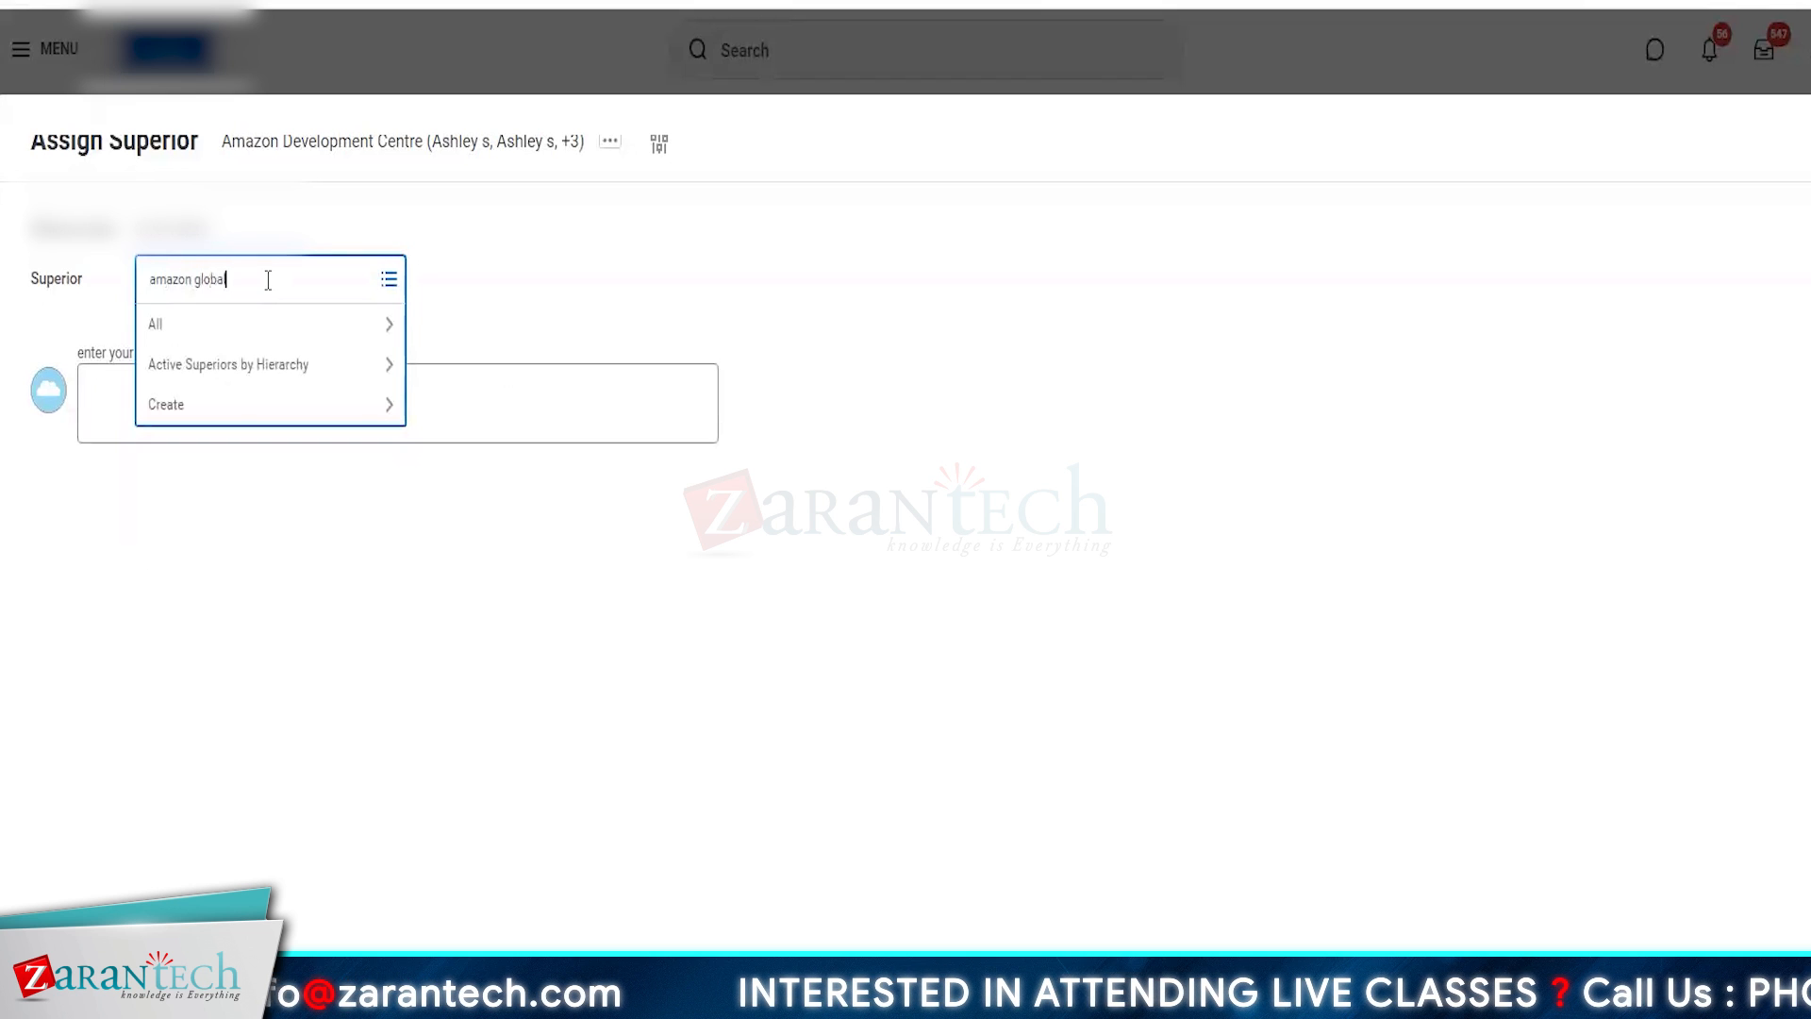
pyautogui.write('azon global')
pyautogui.press('Return')
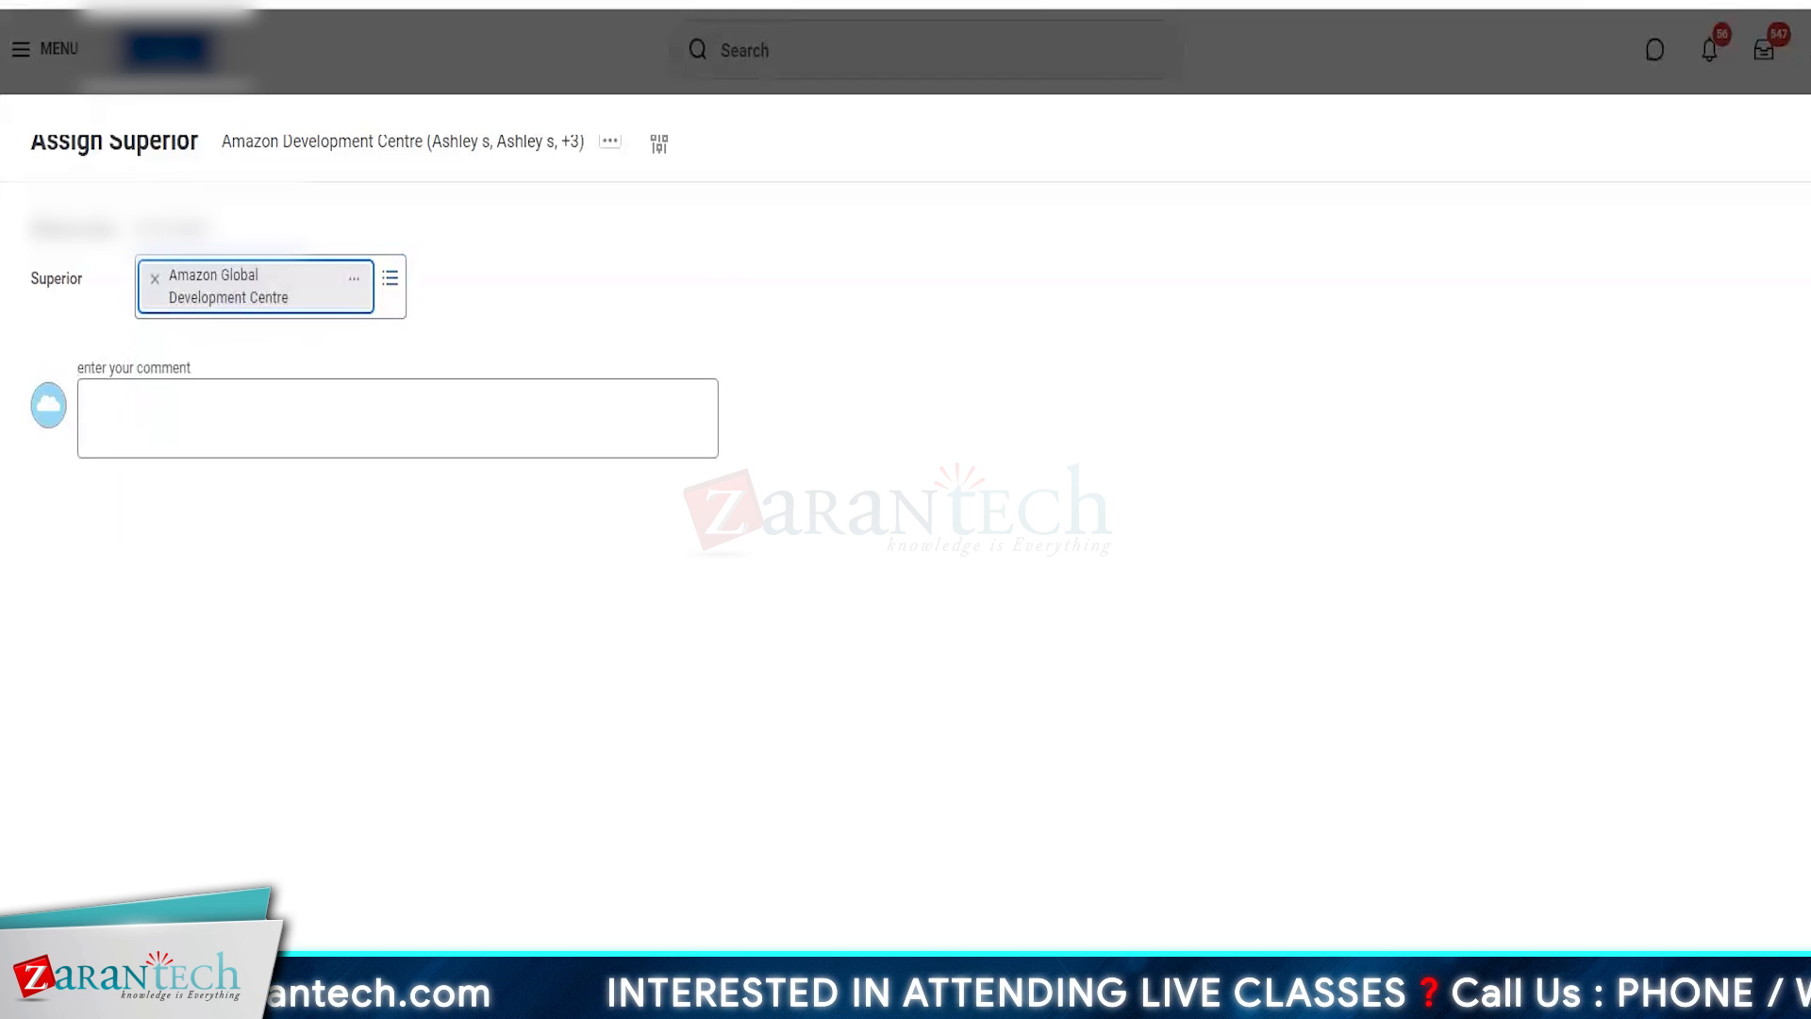
pyautogui.click(836, 703)
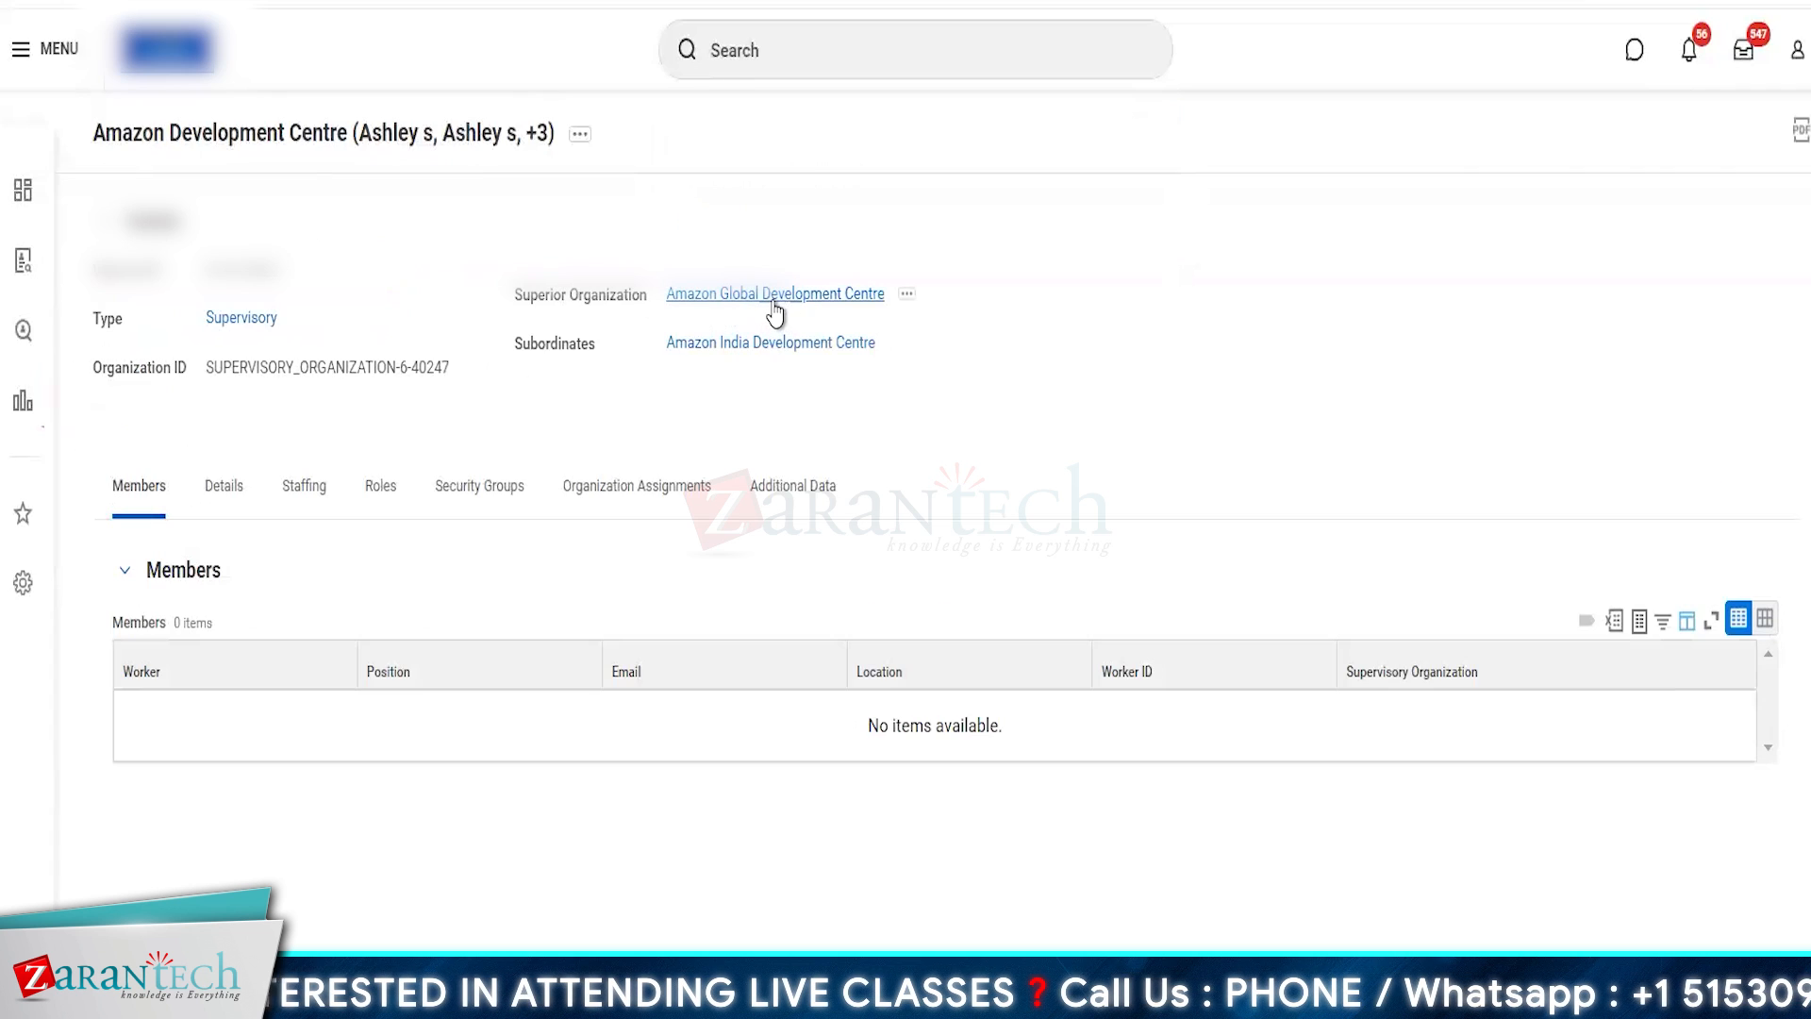
# - Check the subordinates of Amazon Global Development Centre and return to Amazon Development Centre through its subordinate link
pyautogui.click(772, 298)
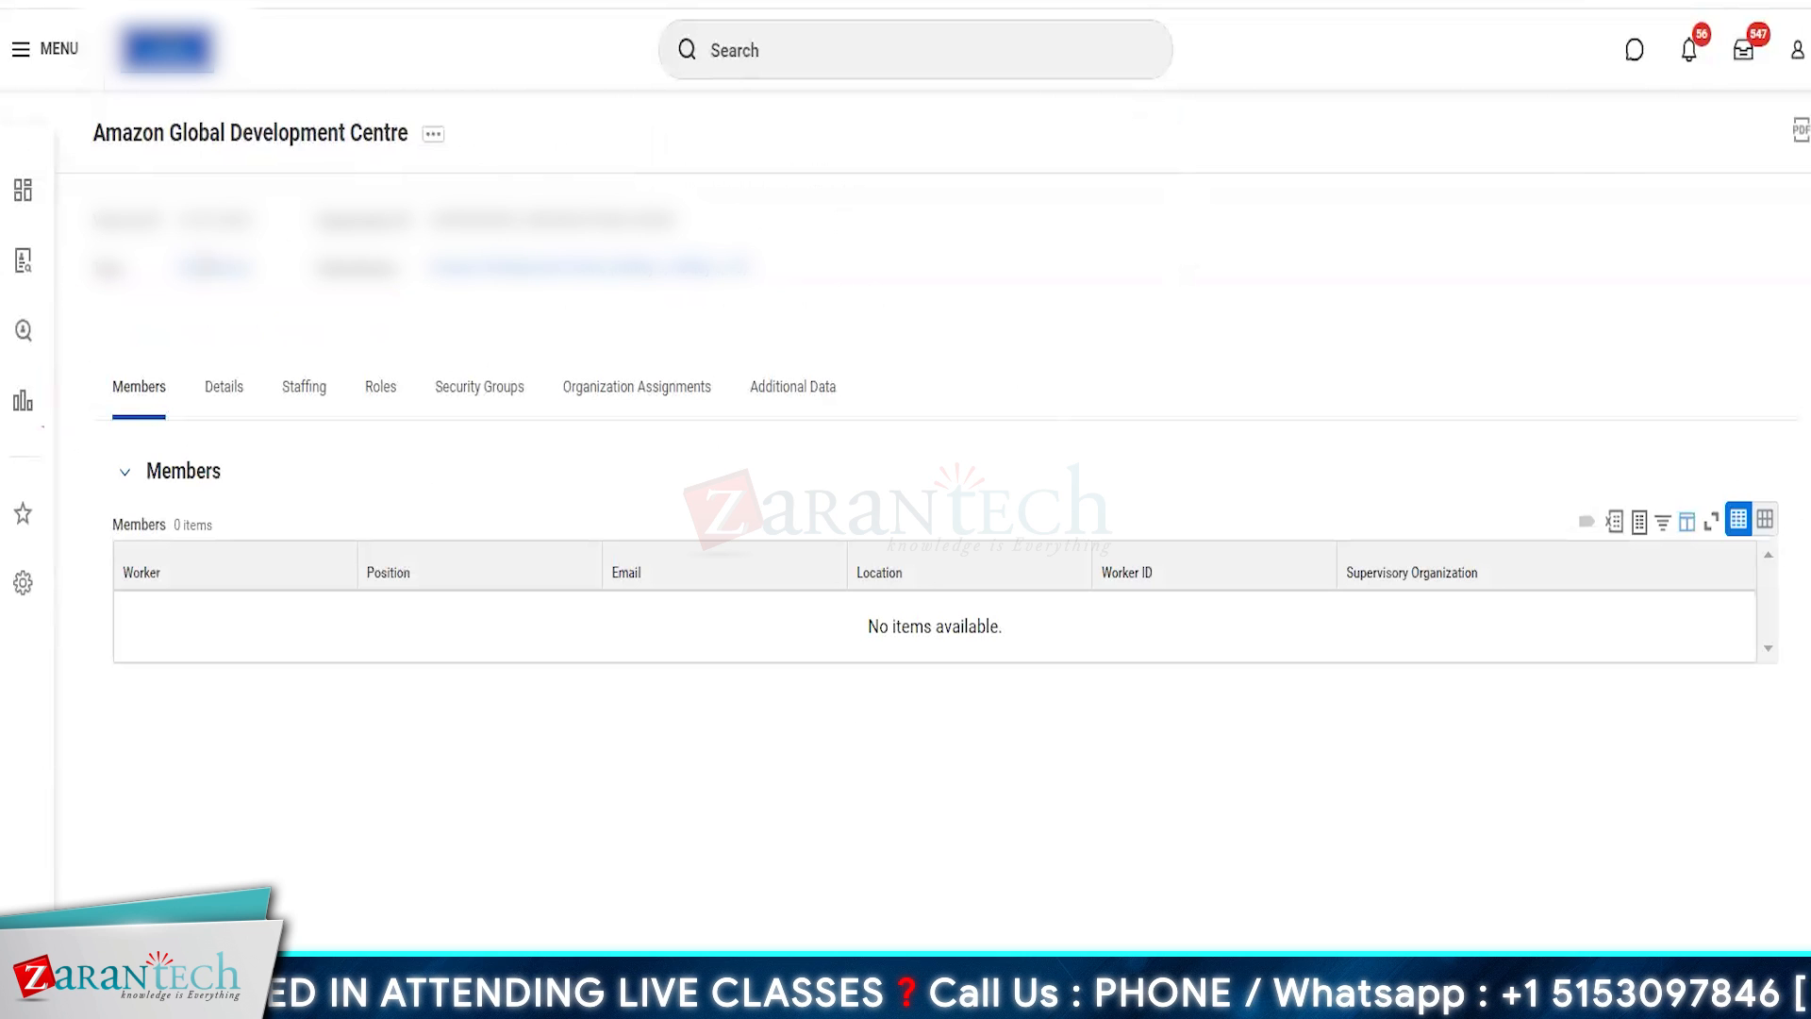
pyautogui.click(604, 273)
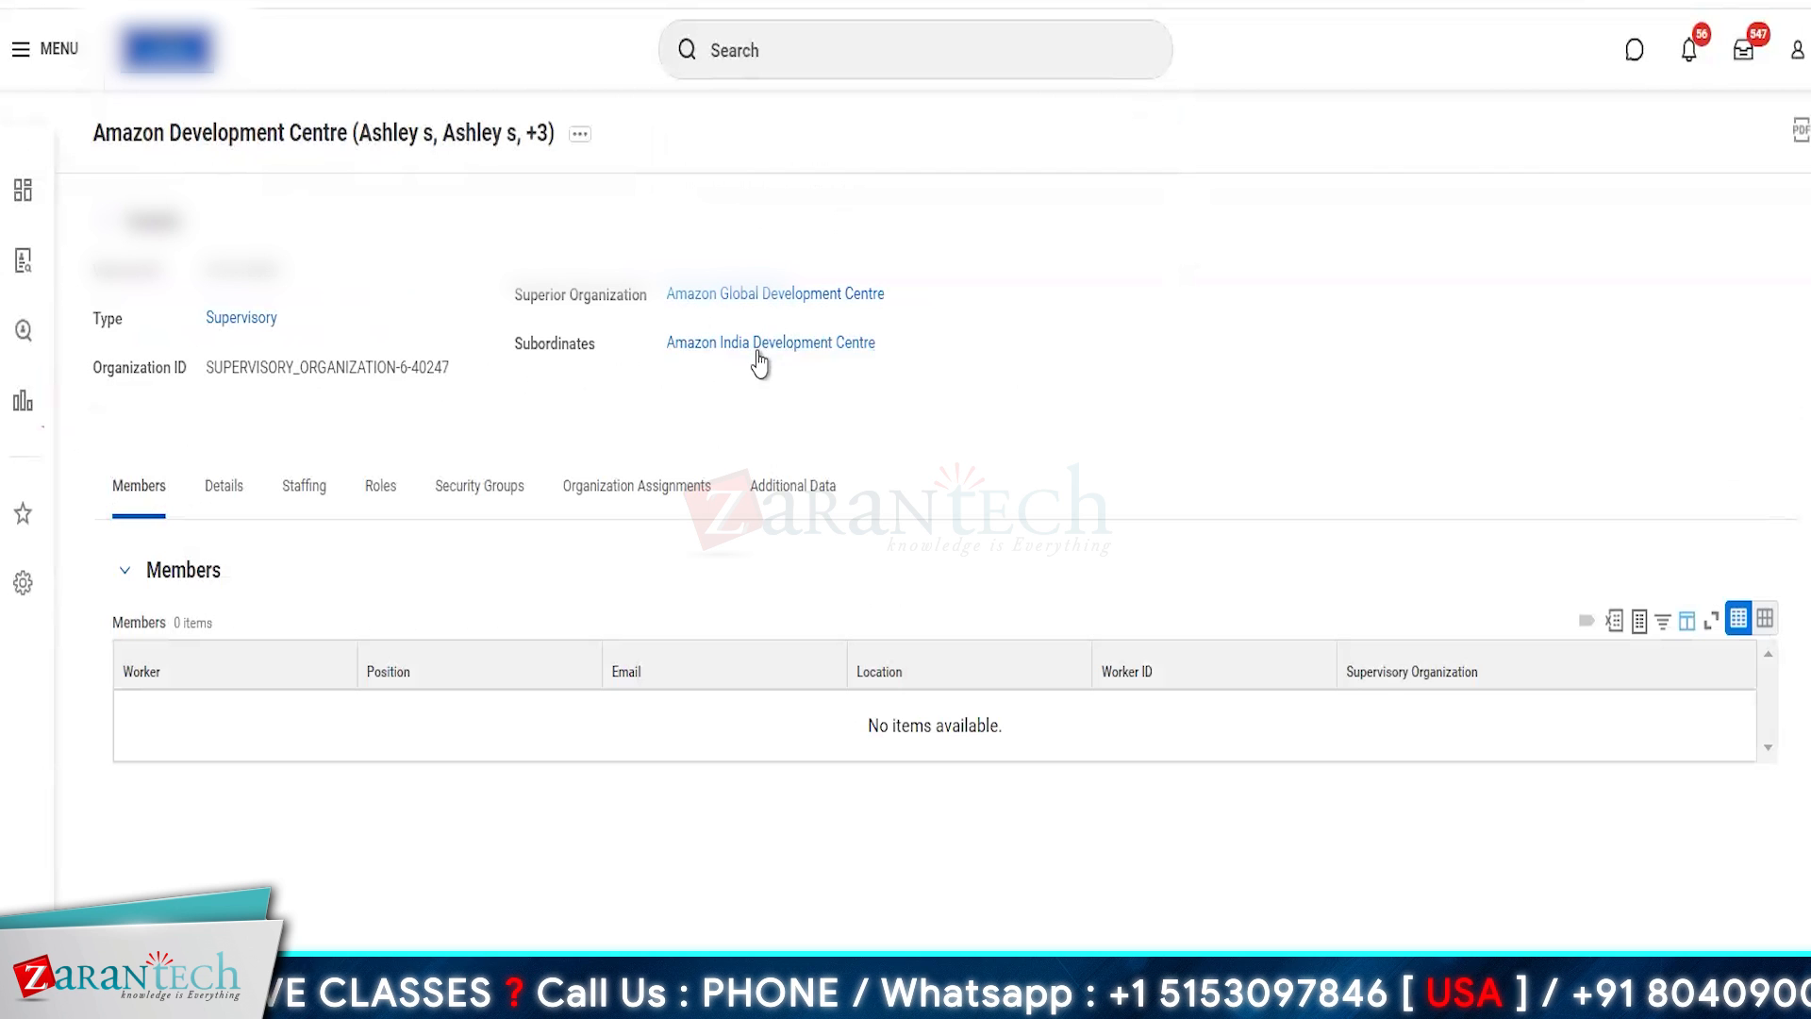
# - Start a Create Subordinate reorganization for Amazon Development Centre with the proposed effective date, naming the new organization Amazon Canada Development Centre
pyautogui.click(581, 141)
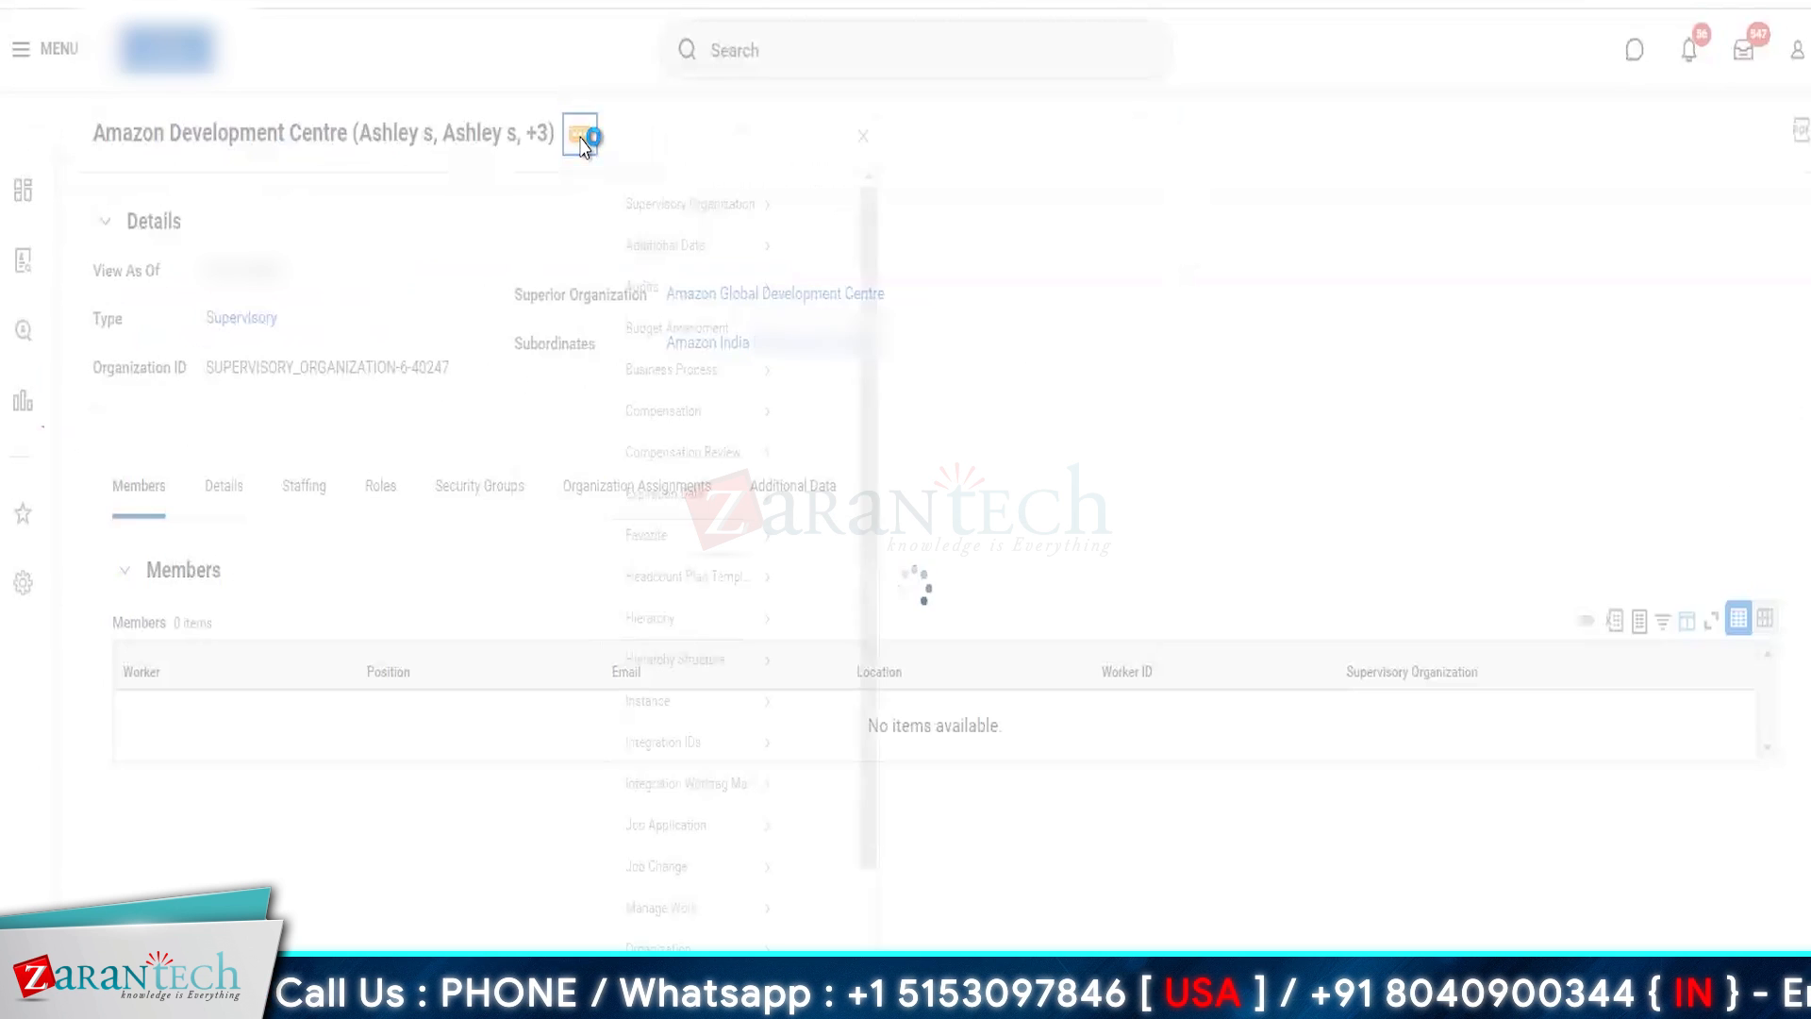
pyautogui.scroll(-3, 717, 661)
pyautogui.moveTo(673, 917)
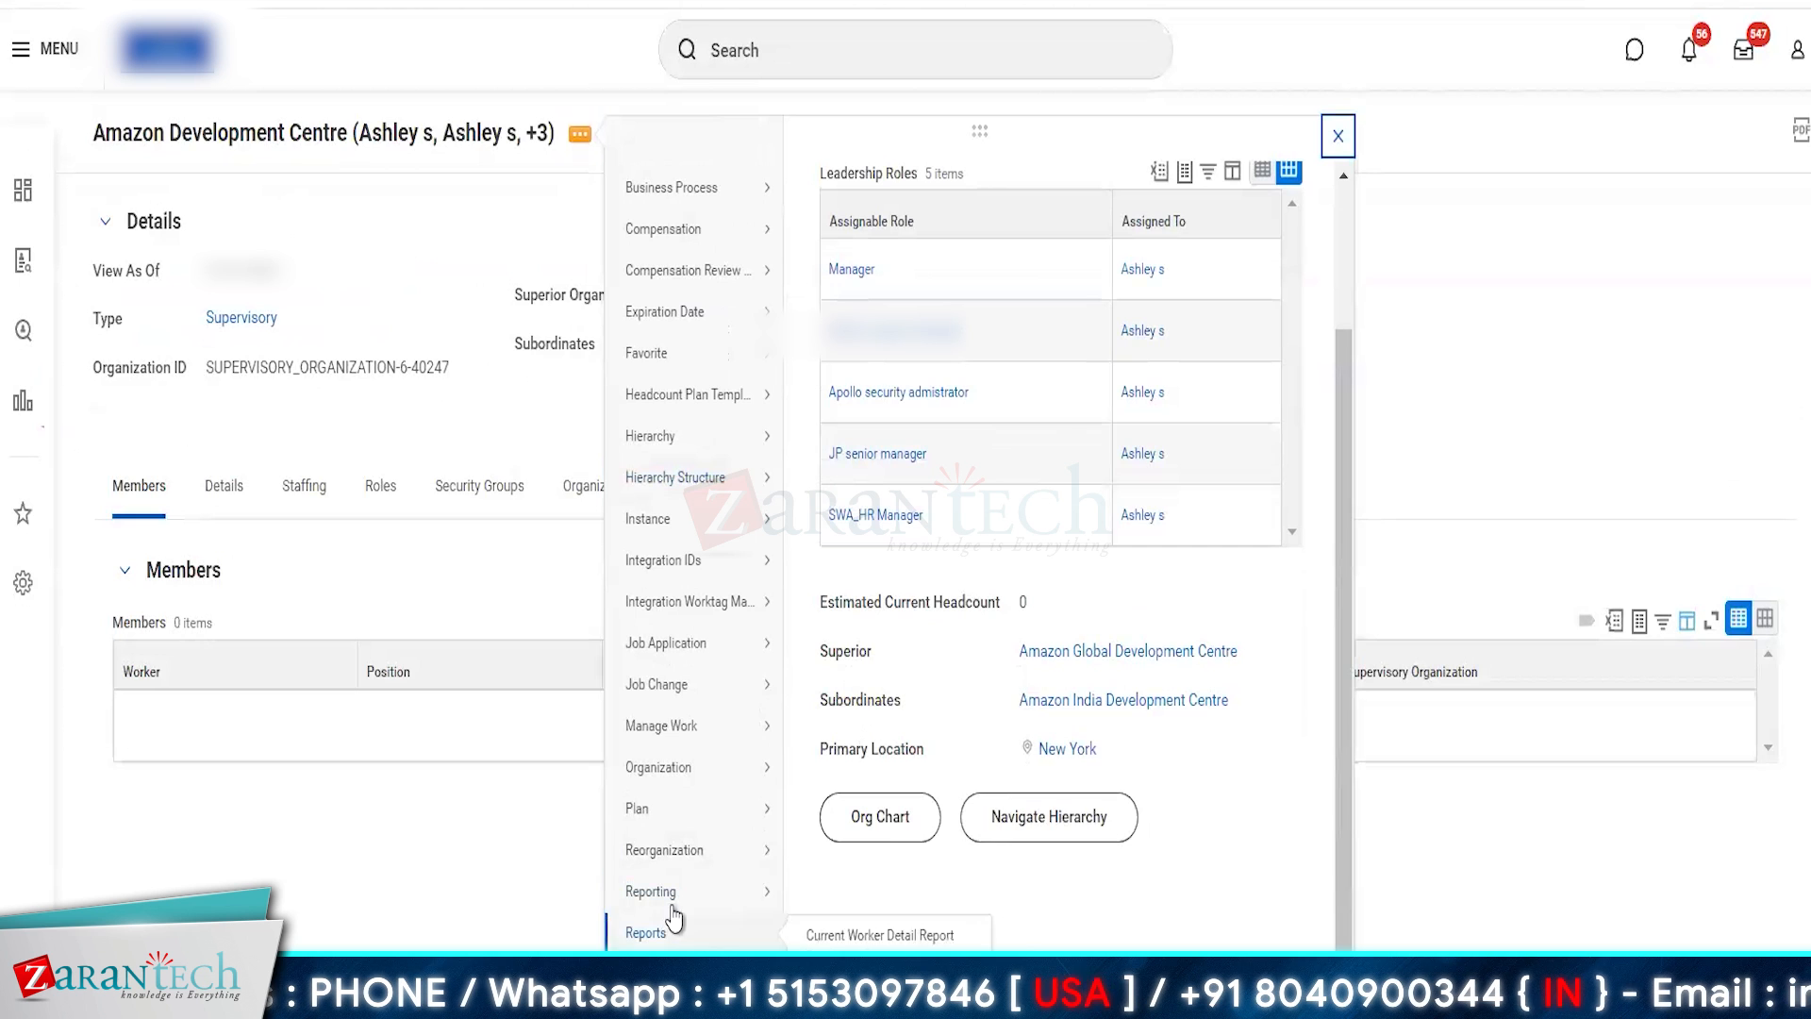
pyautogui.moveTo(672, 854)
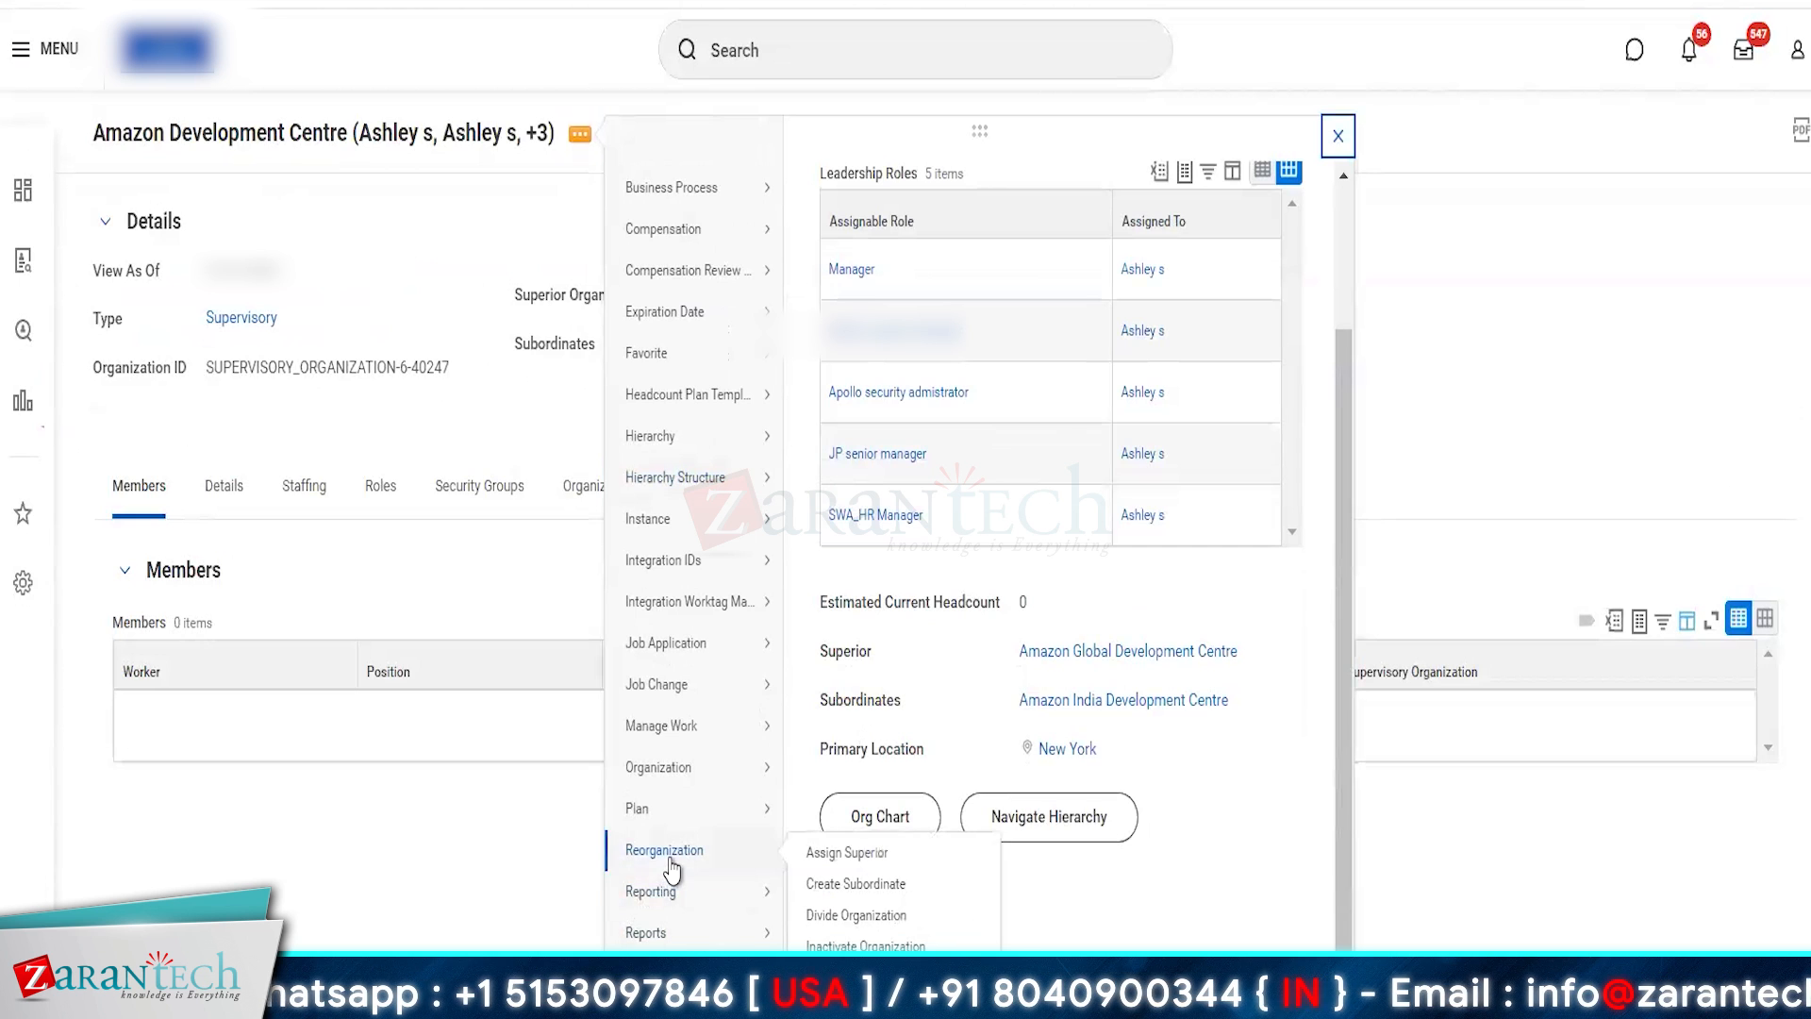
pyautogui.click(870, 887)
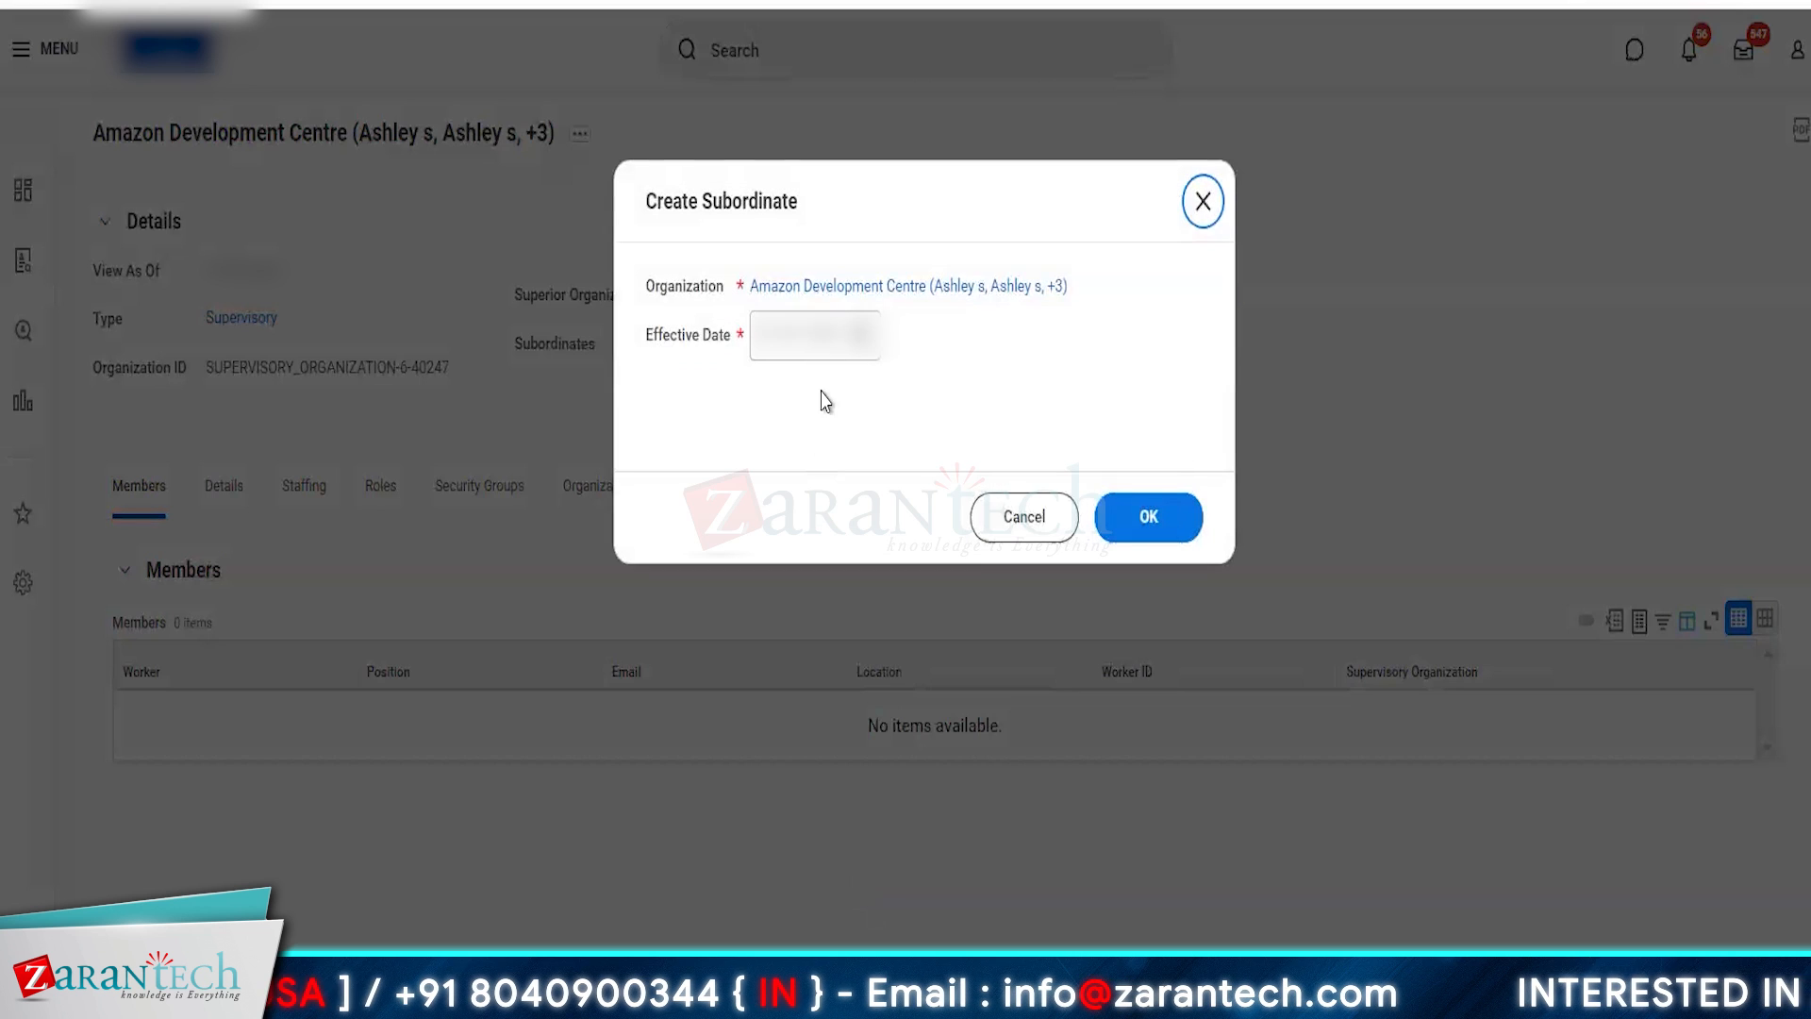
pyautogui.click(1121, 524)
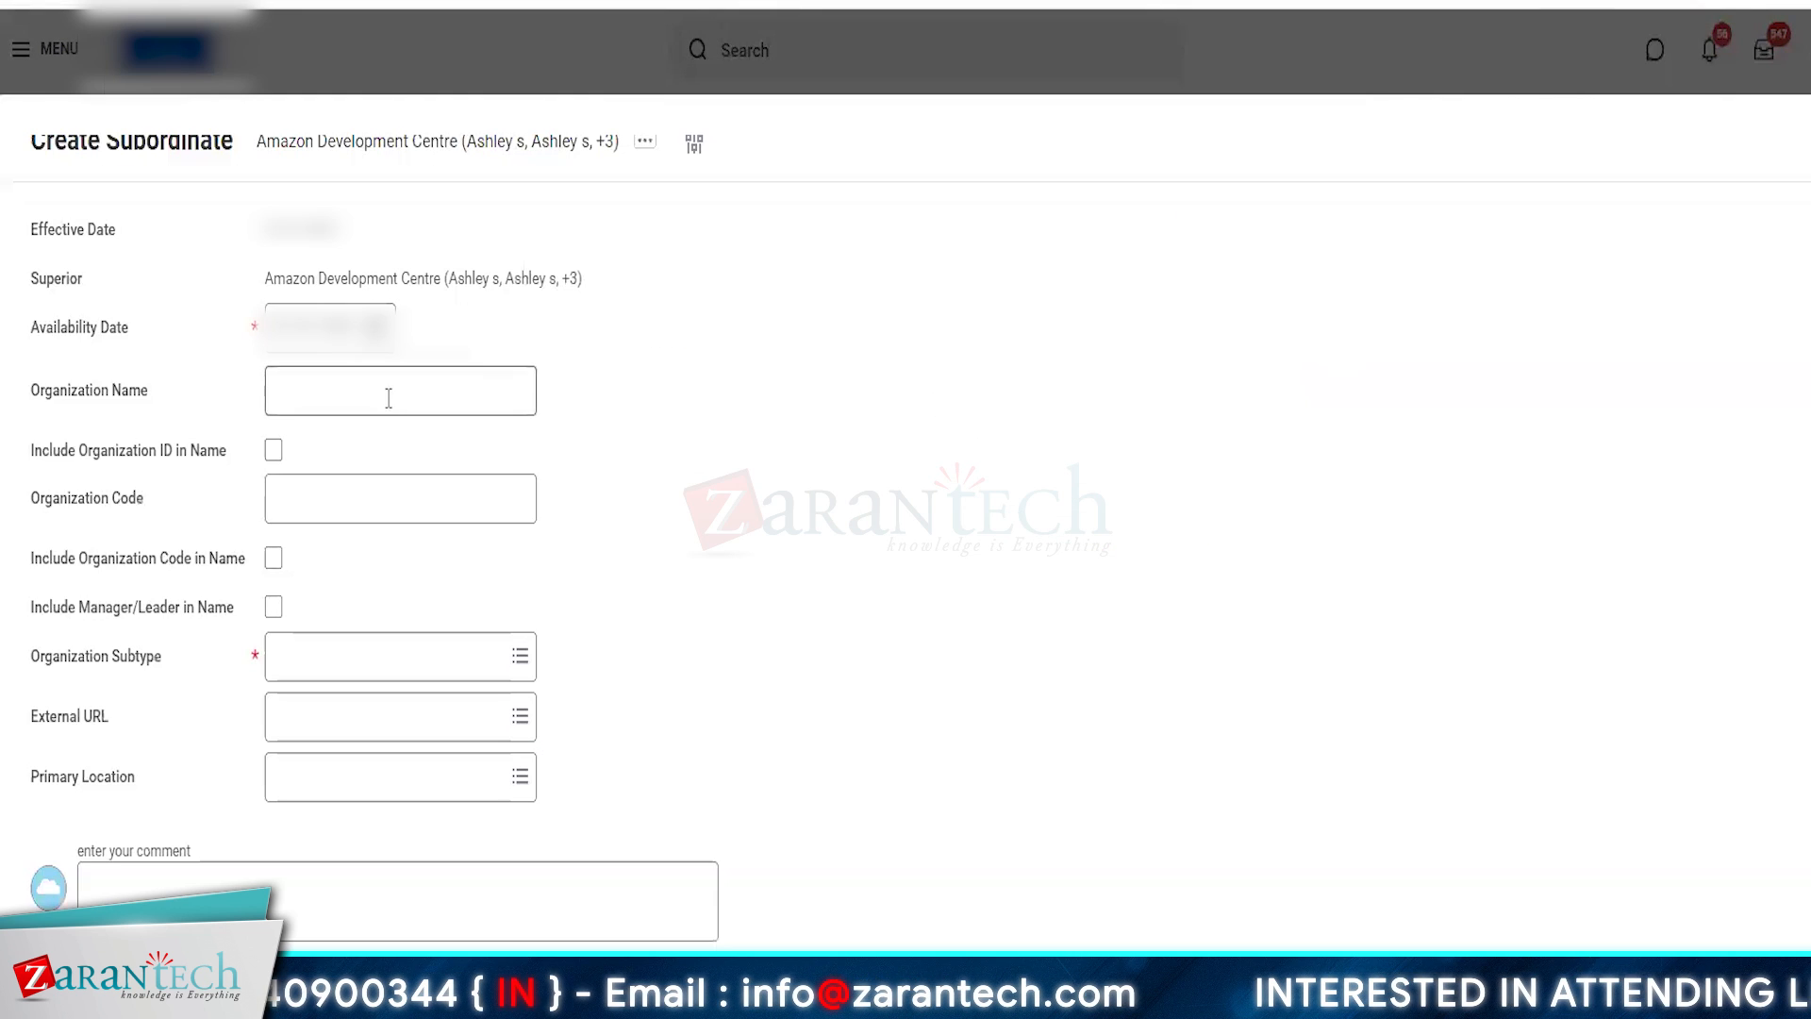
pyautogui.click(388, 397)
pyautogui.write('Amazon')
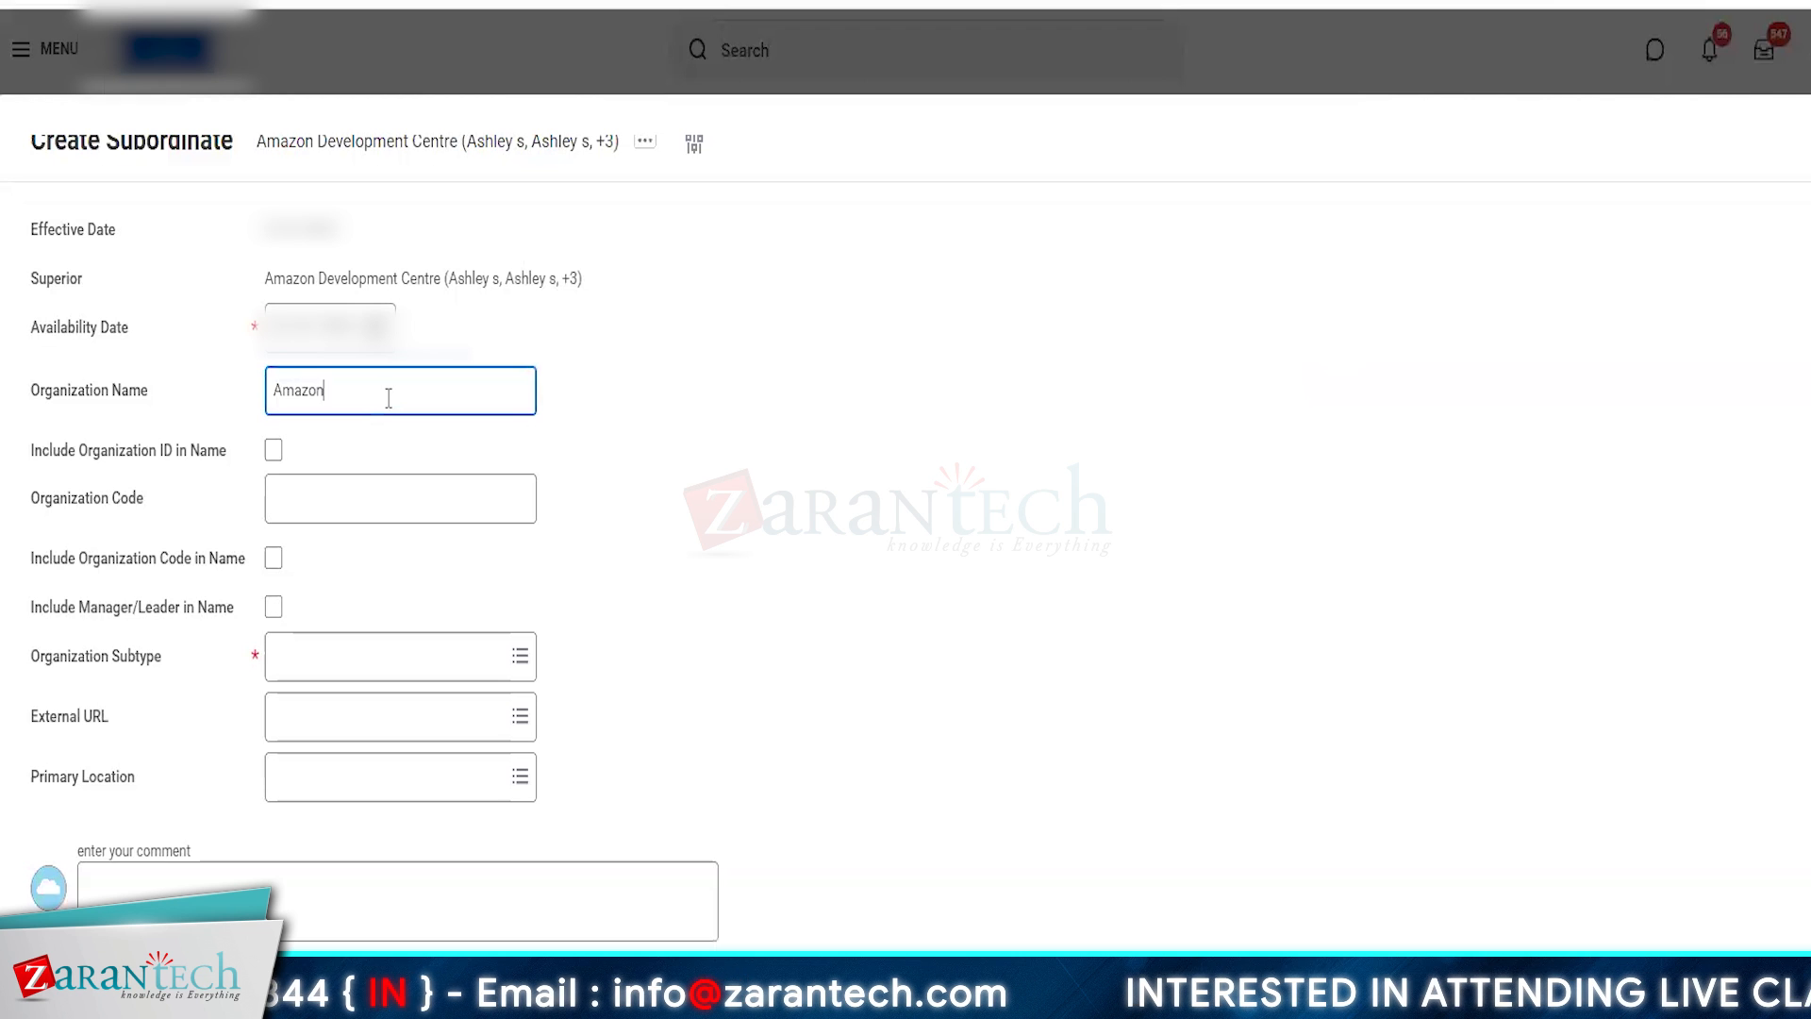
pyautogui.write(' Cana')
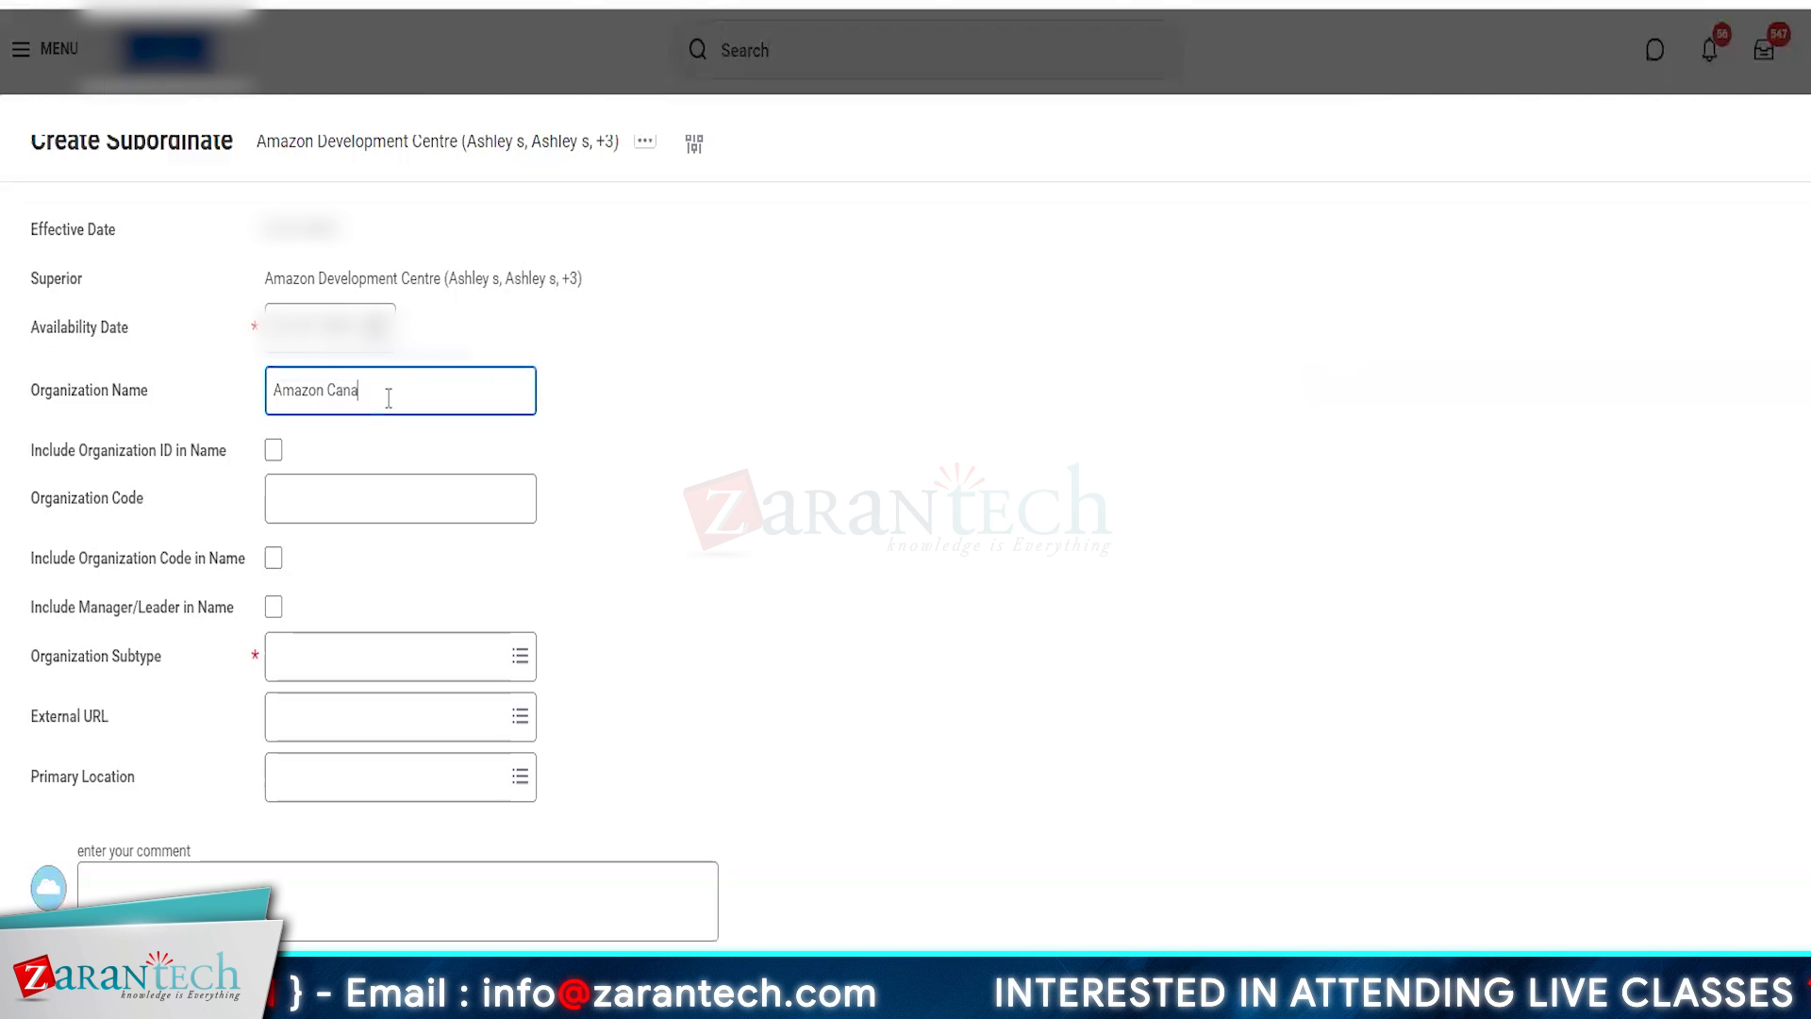
pyautogui.write('da Developme')
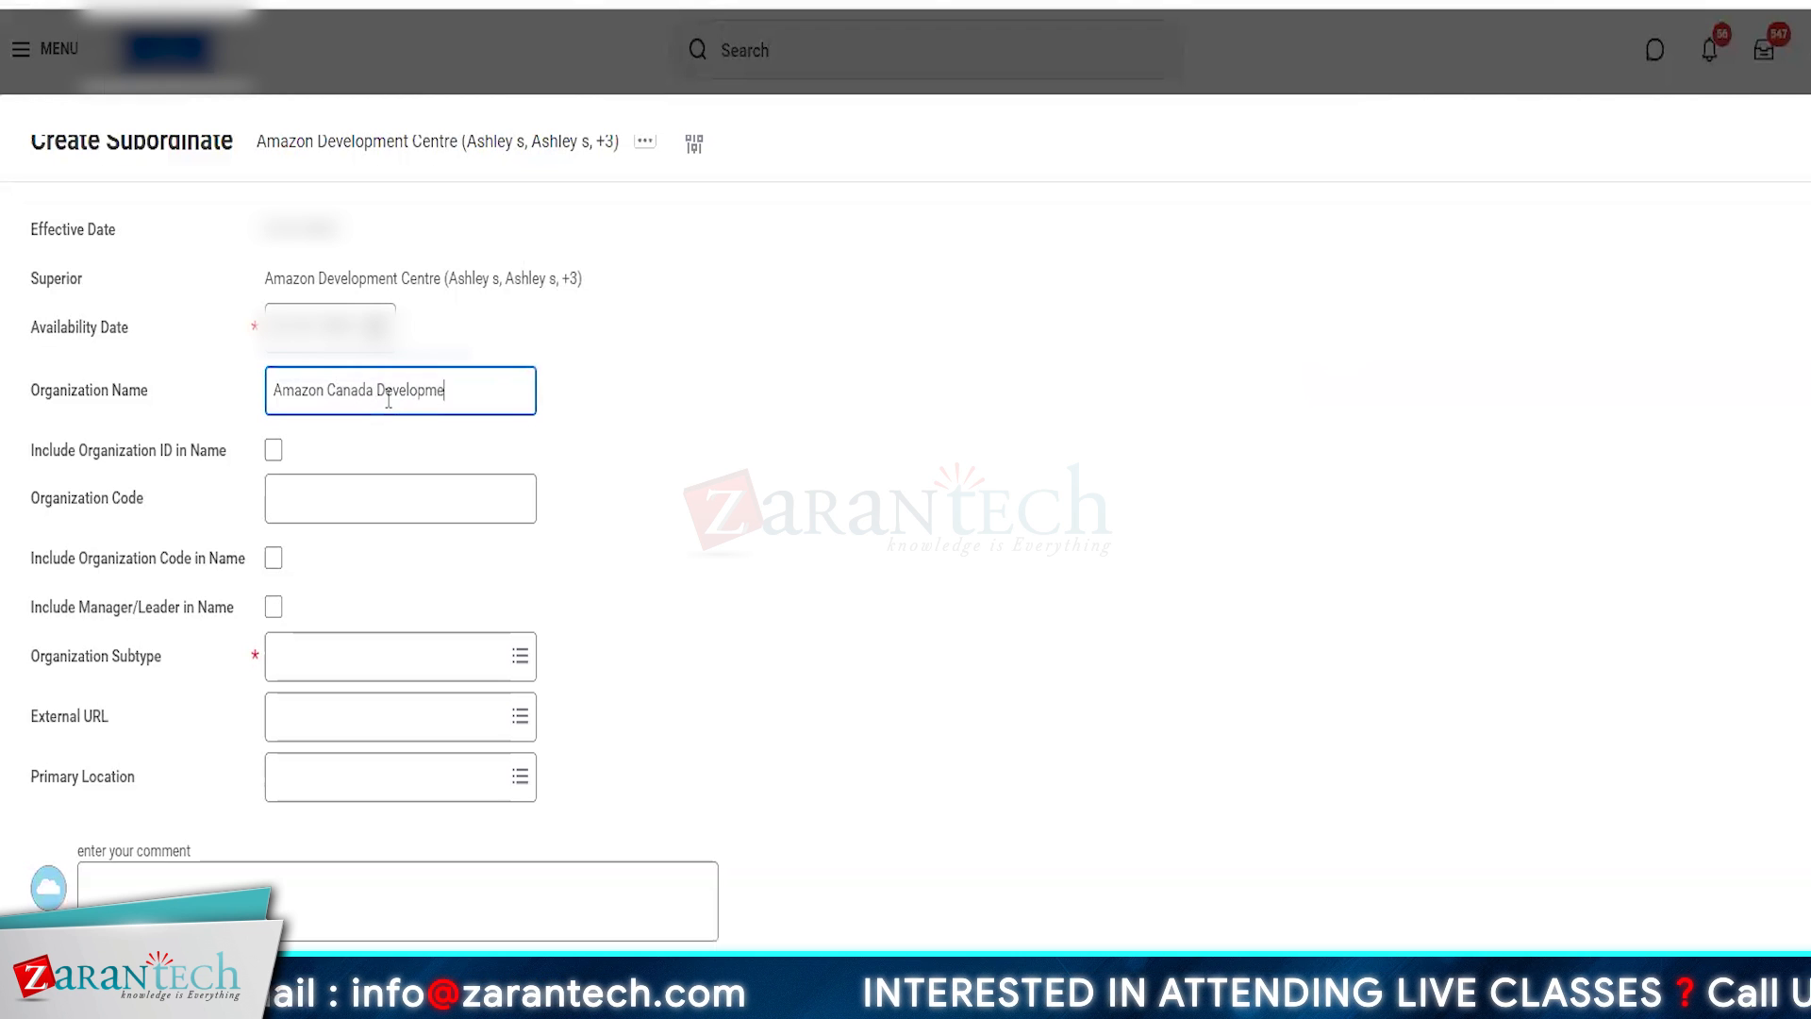
pyautogui.write('nt Centre')
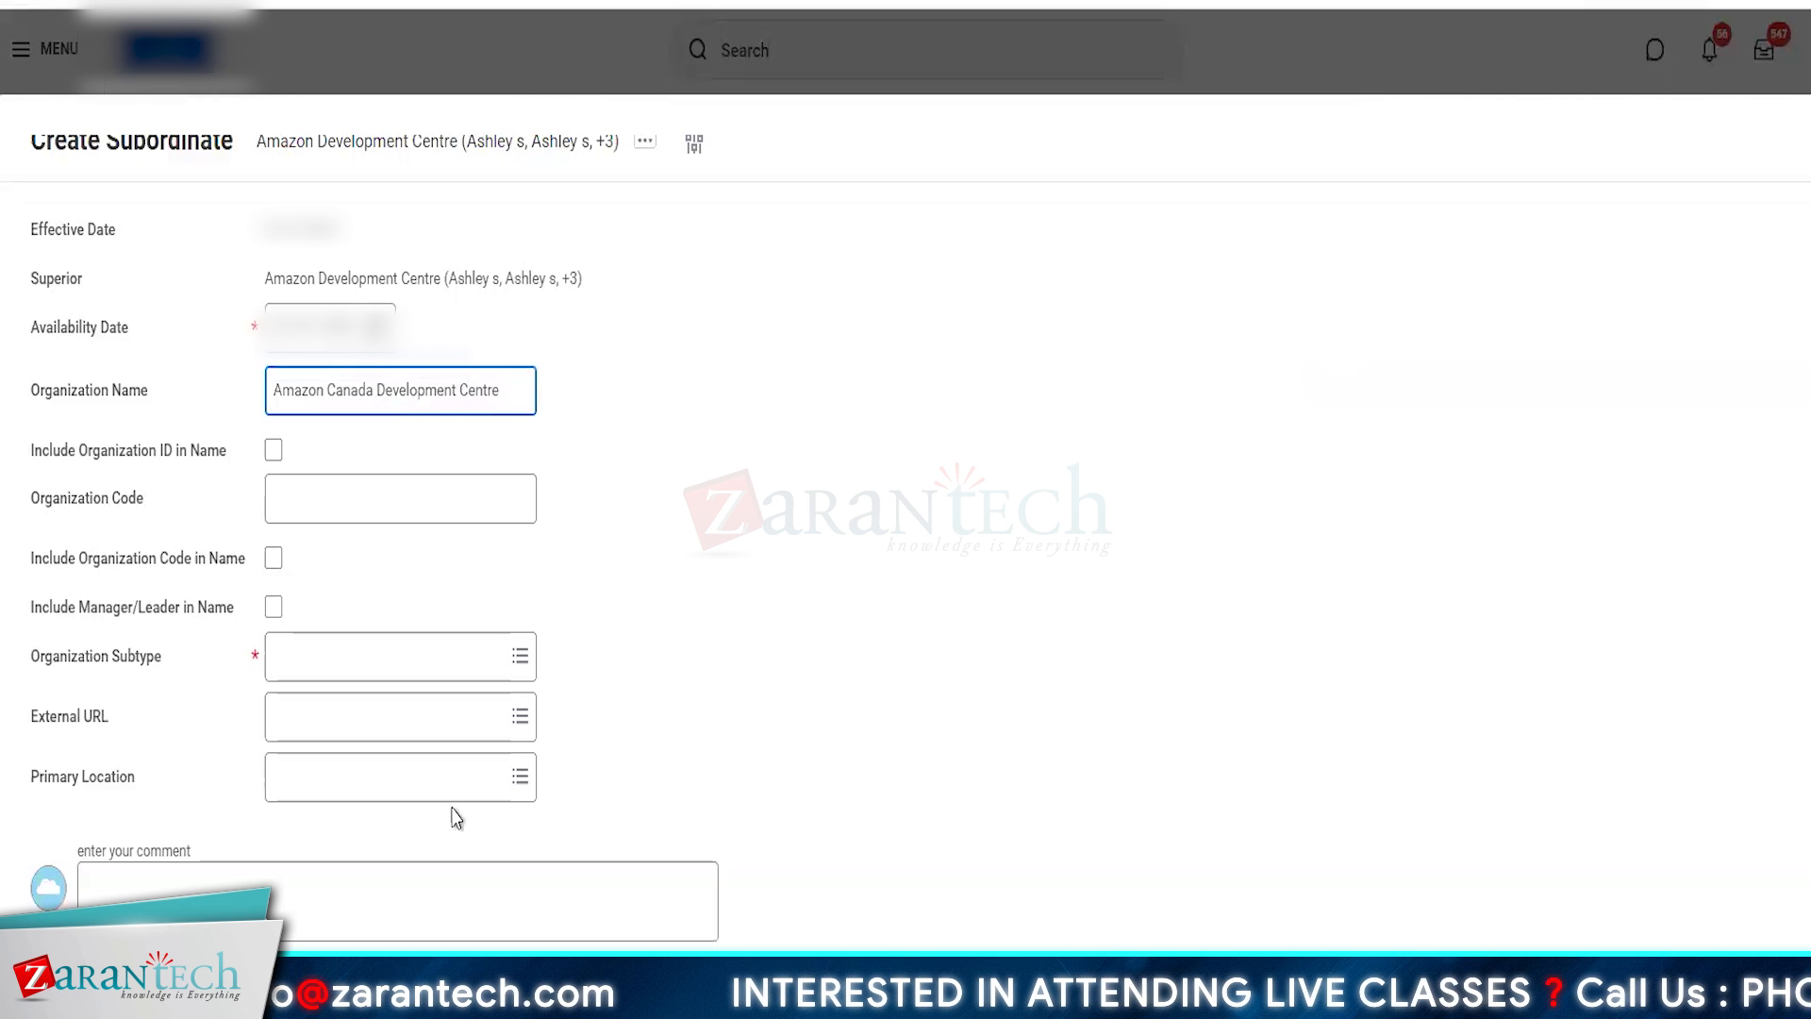
# - Set the organization subtype to AMZ Department, submit the new subordinate, and expand the superior organization's details
pyautogui.click(358, 668)
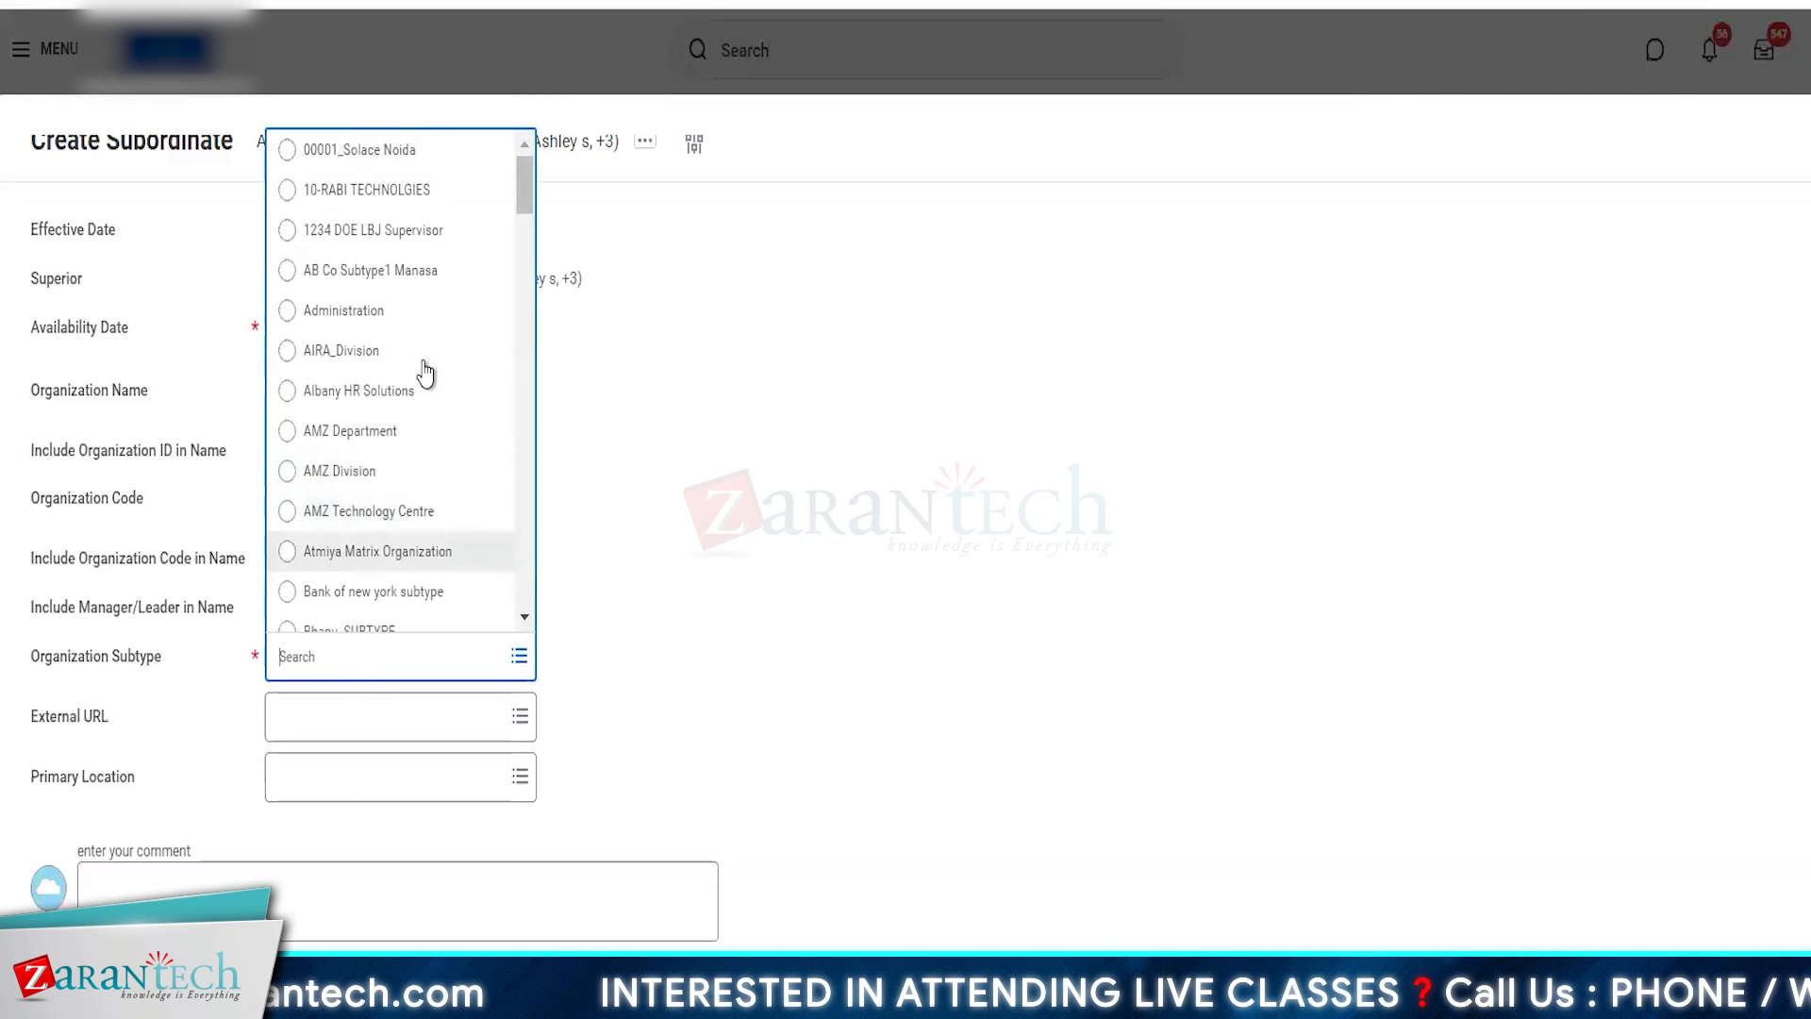
pyautogui.click(326, 431)
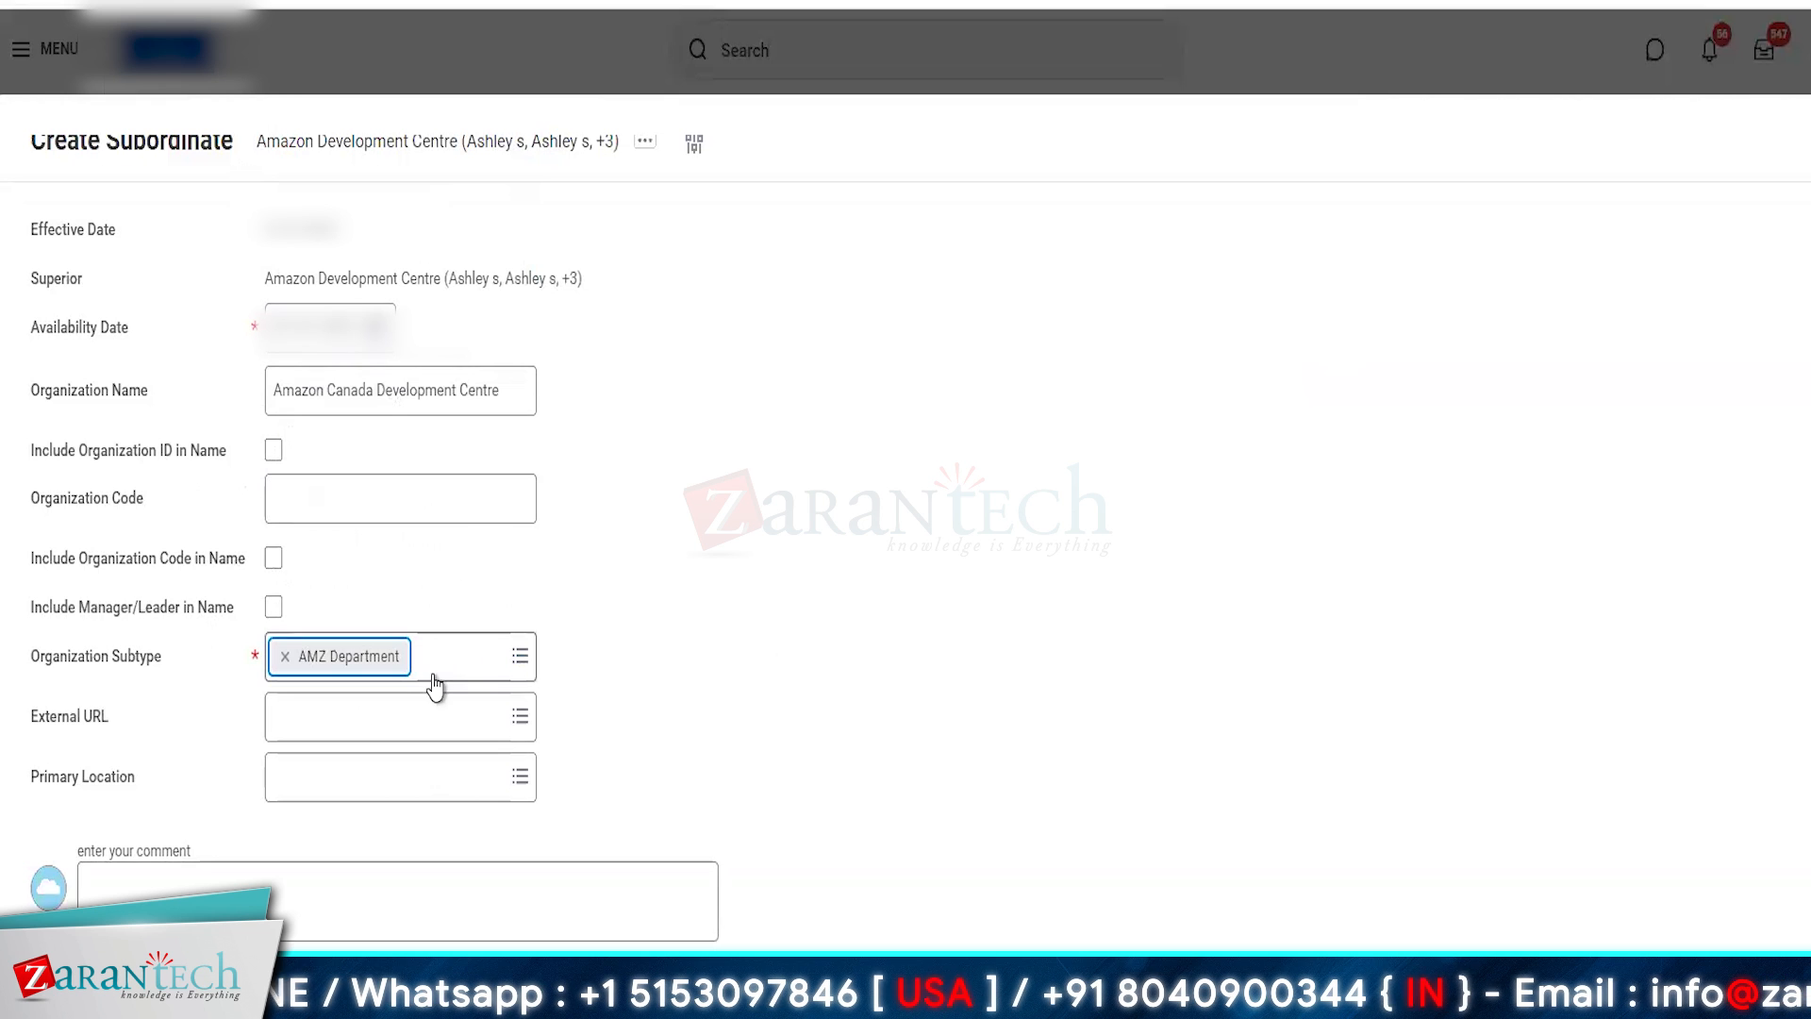
pyautogui.moveTo(415, 691)
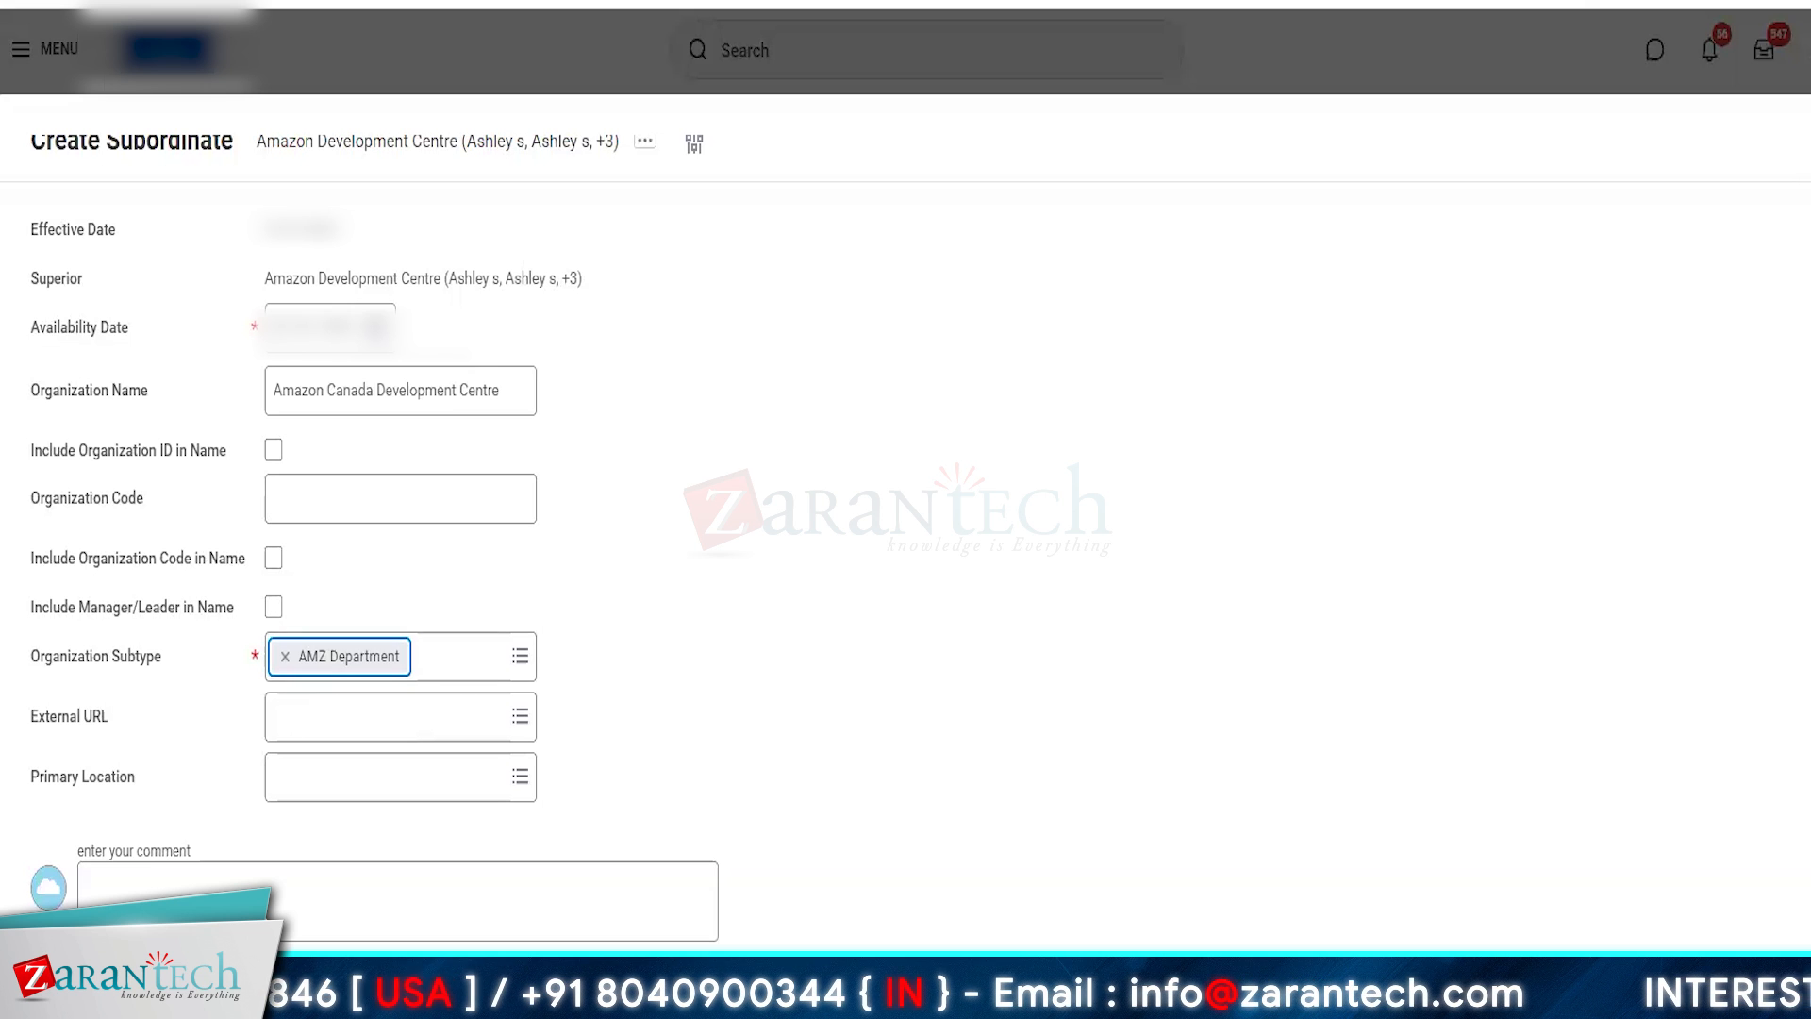
pyautogui.click(85, 984)
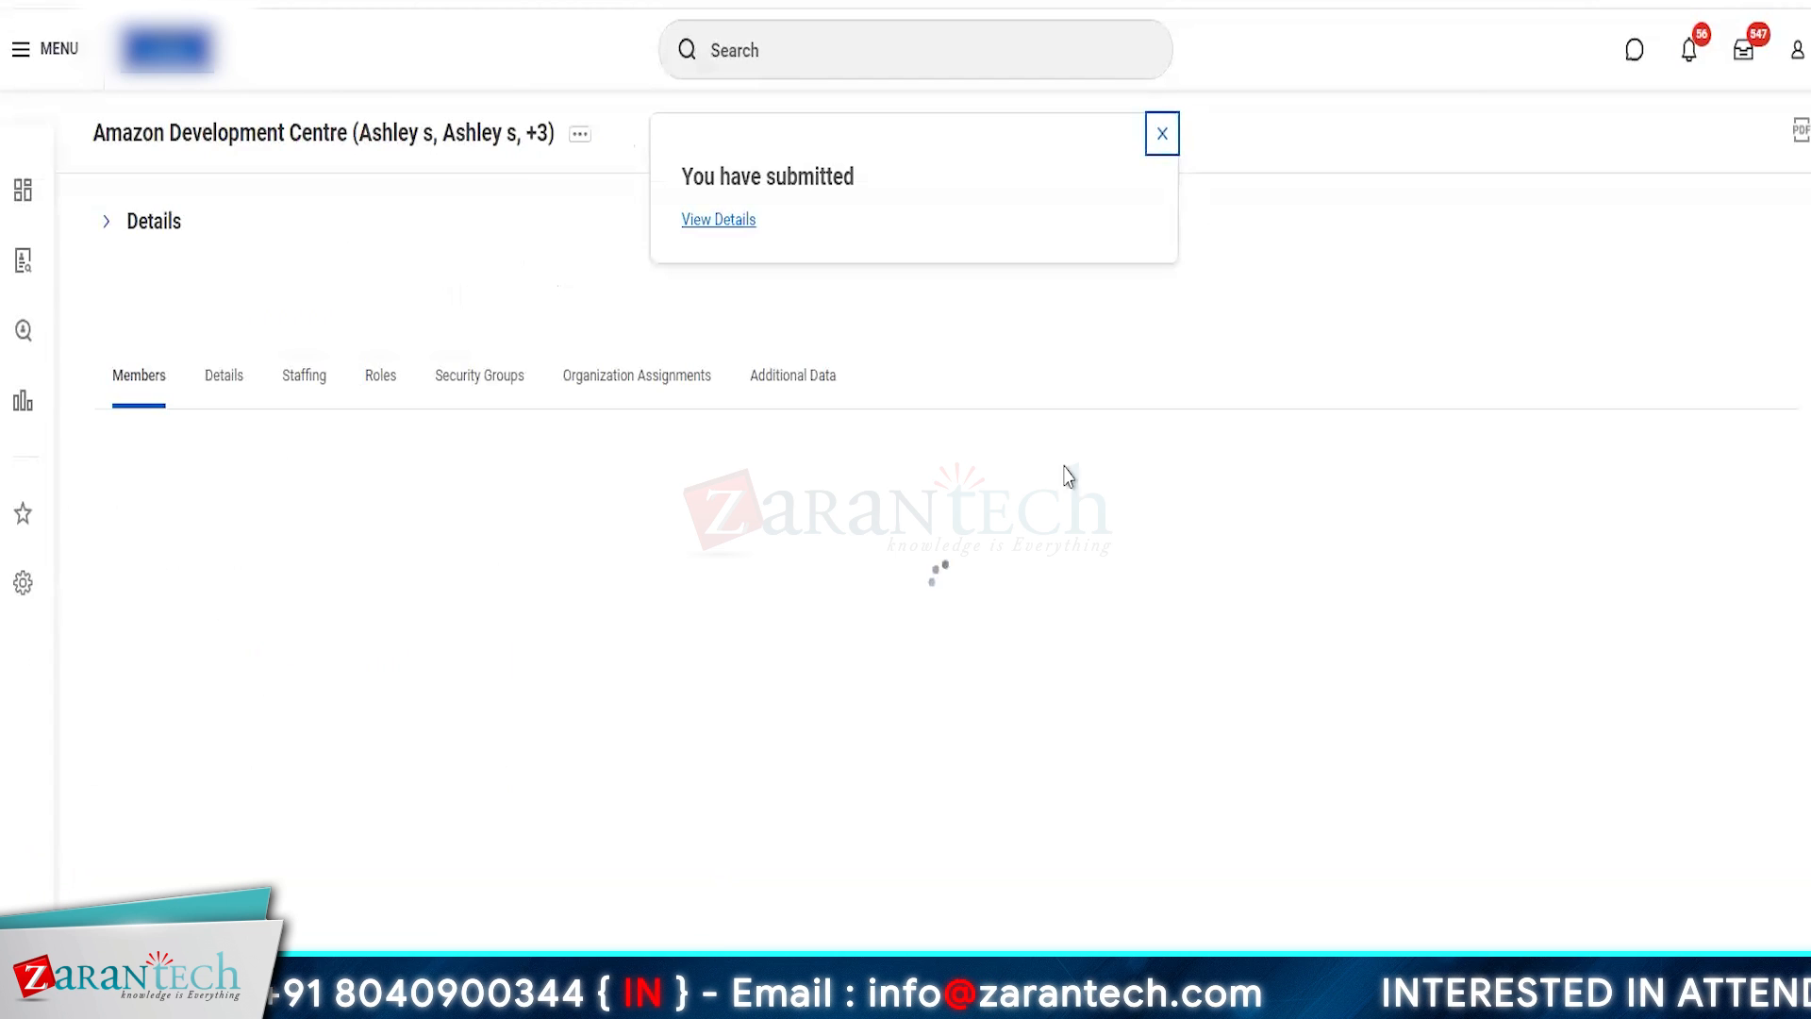
pyautogui.click(132, 231)
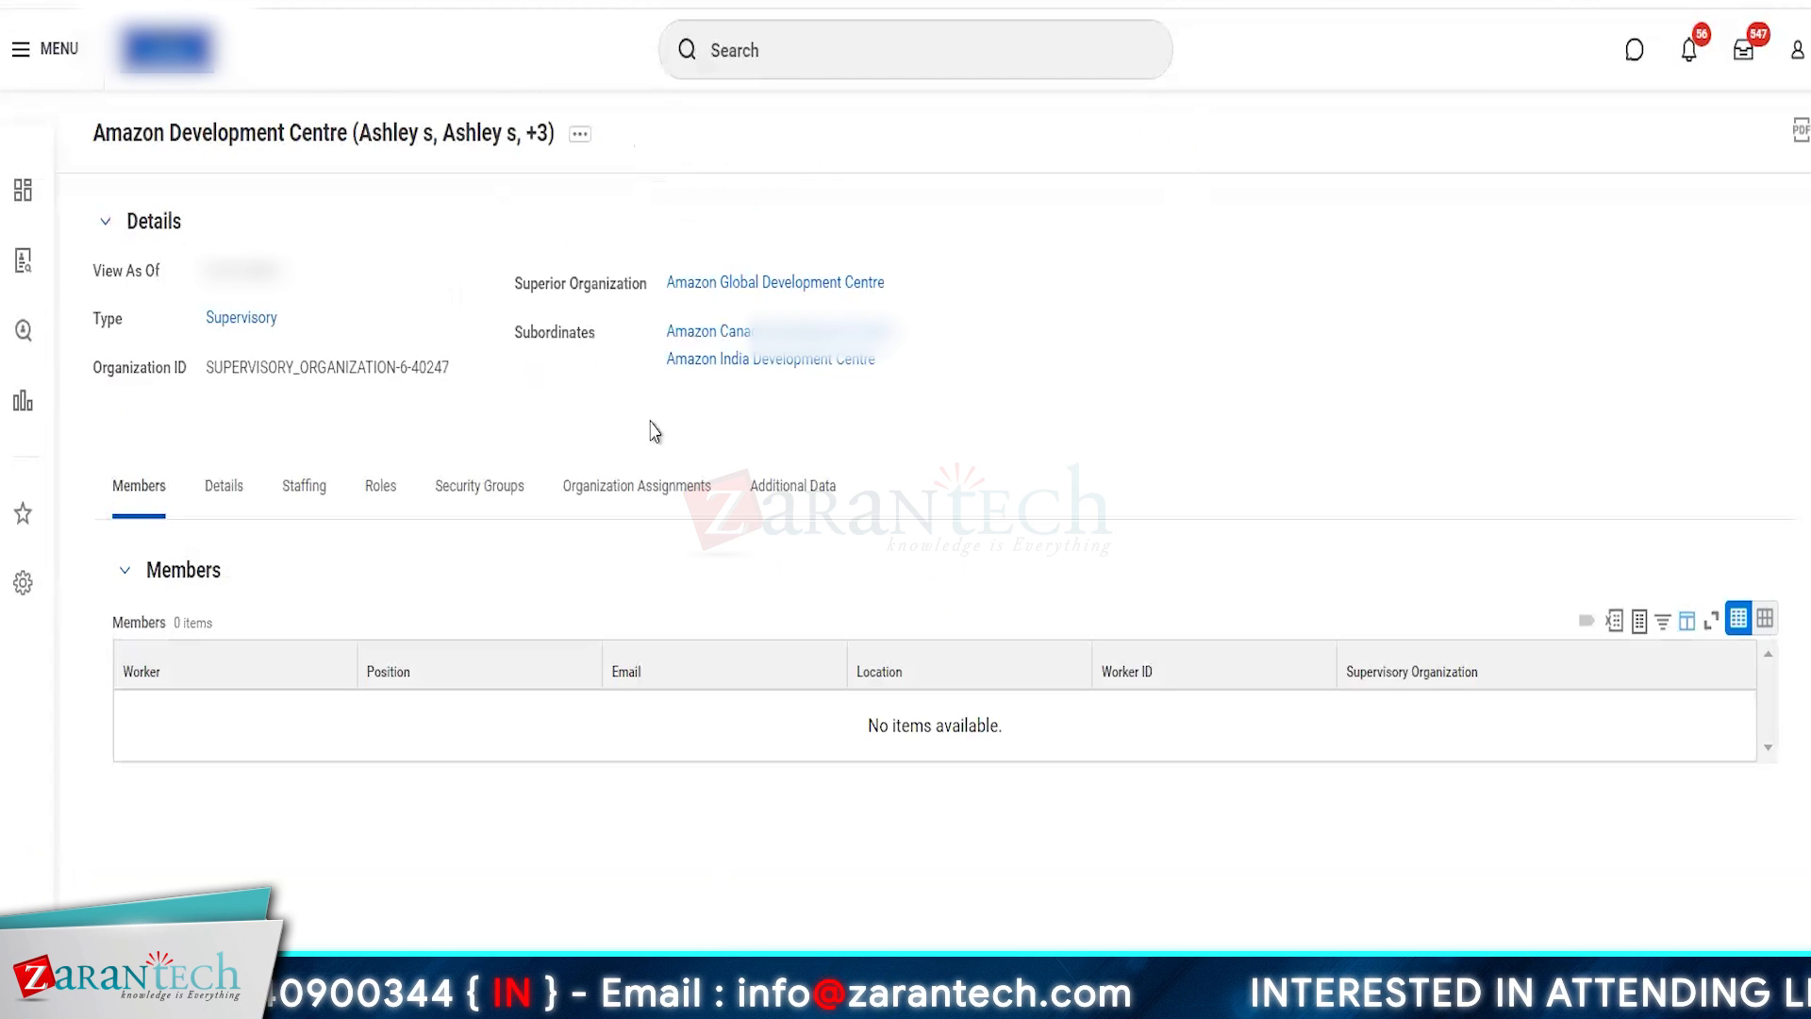
# - Create a subordinate of Amazon Development Centre named Amazon UK Development Centre, keeping the proposed effective date
pyautogui.click(578, 140)
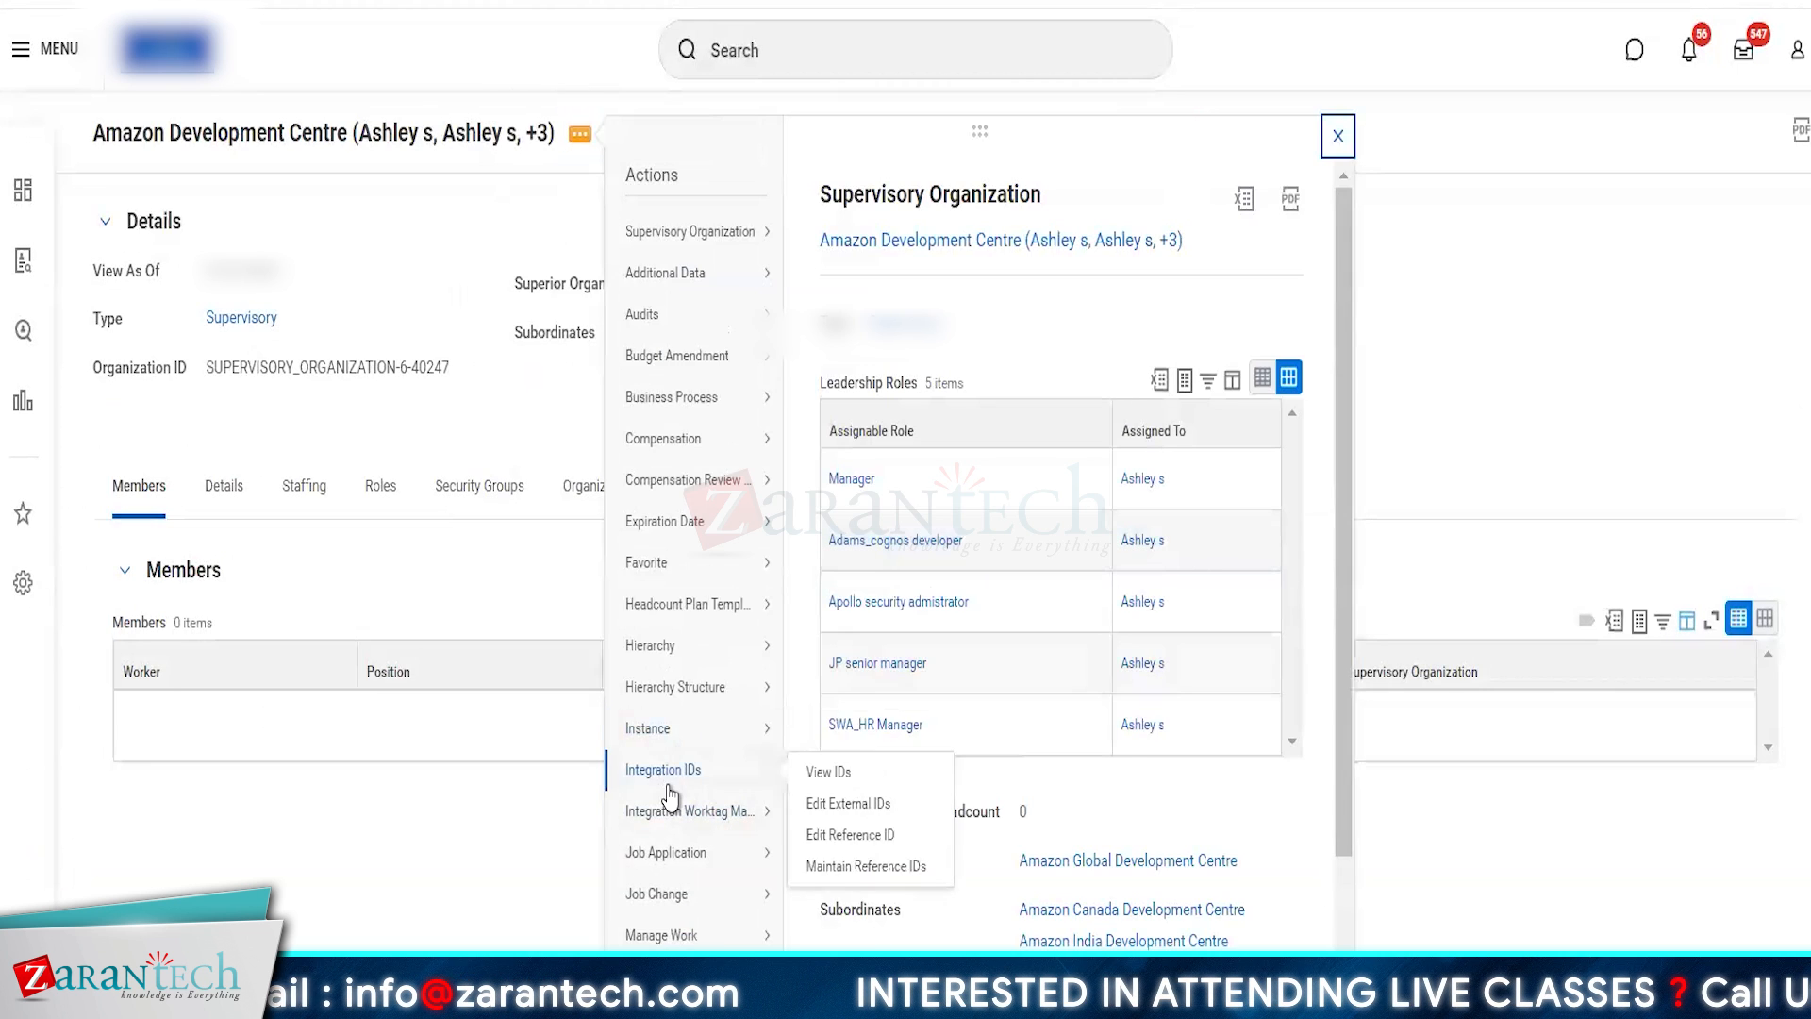
pyautogui.scroll(-4, 666, 787)
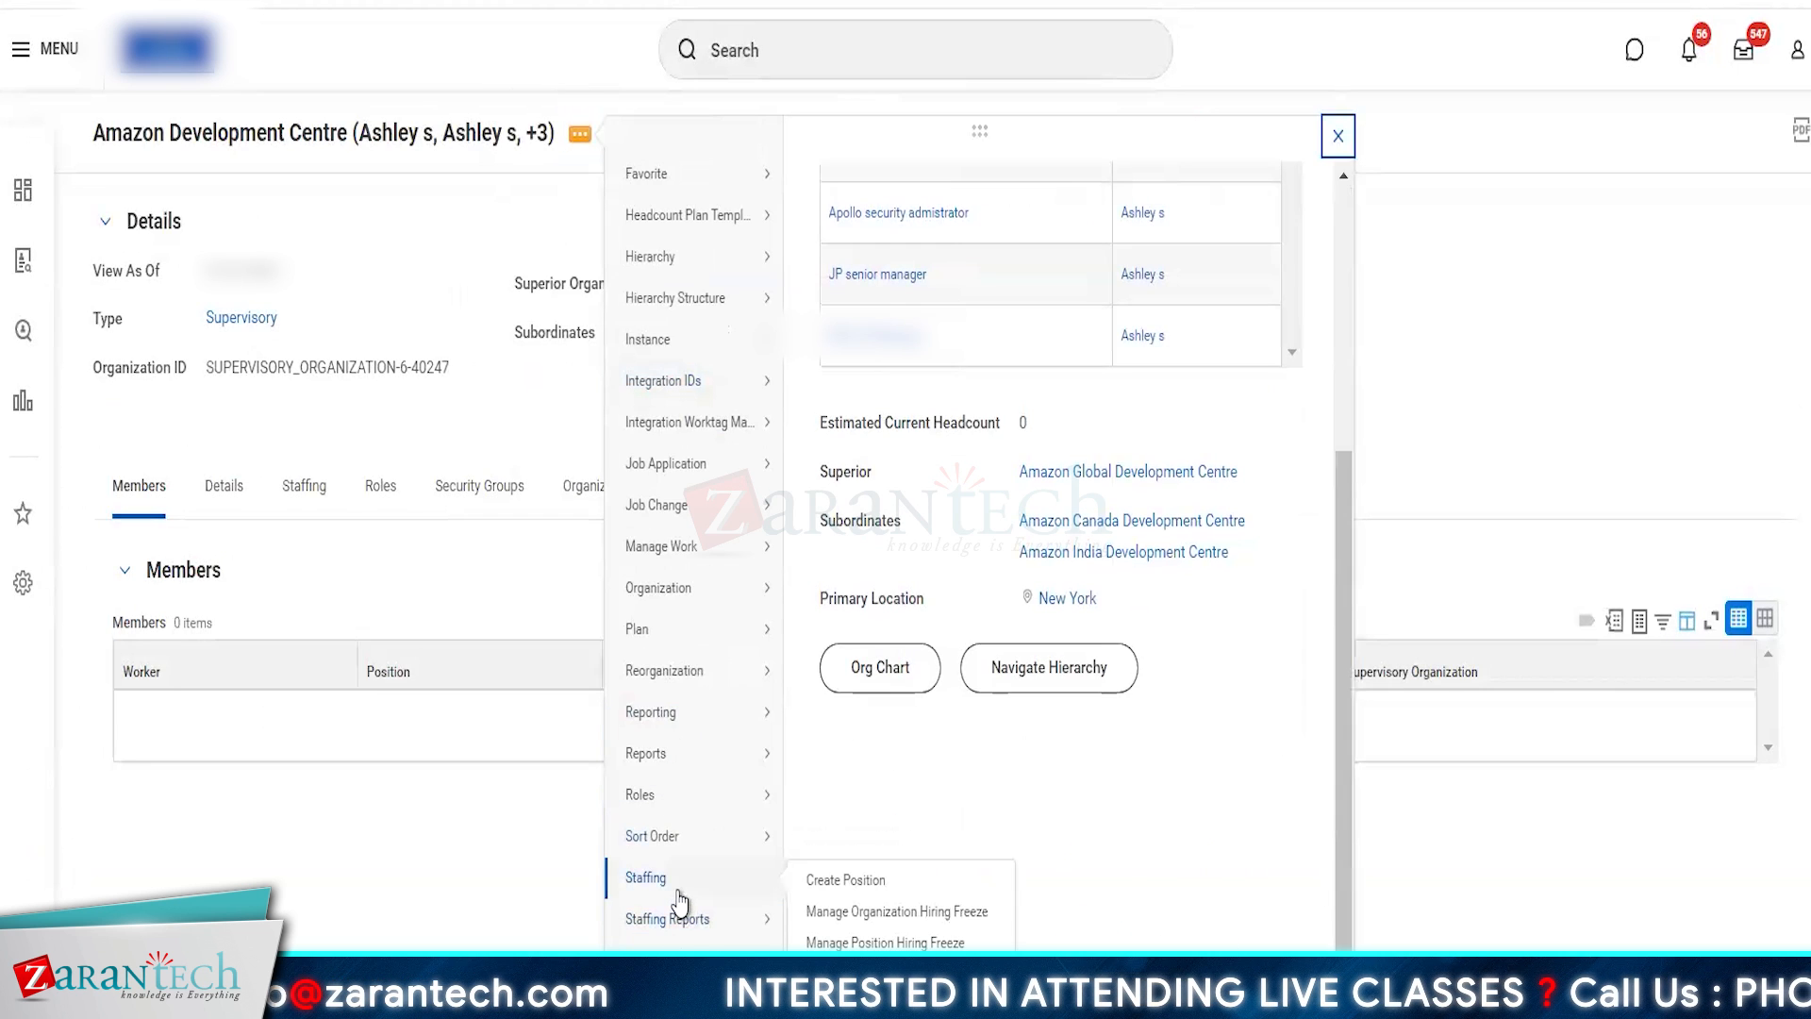
pyautogui.moveTo(670, 681)
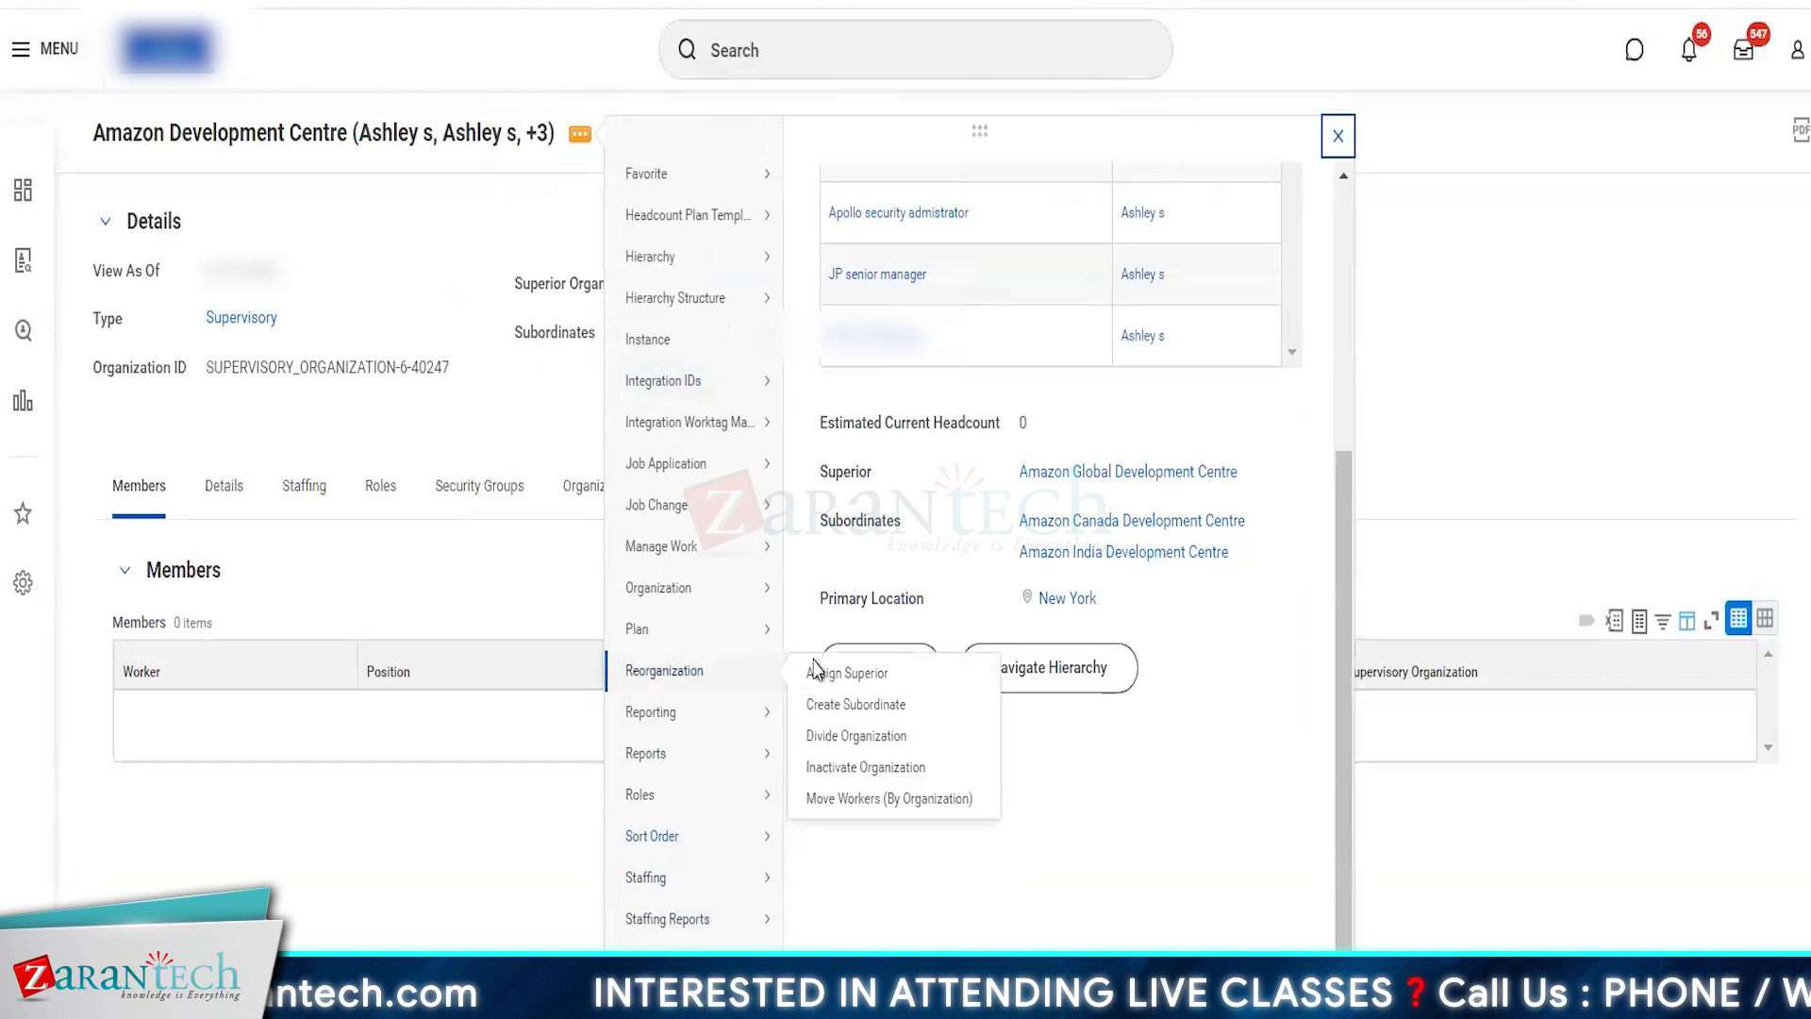
pyautogui.click(869, 704)
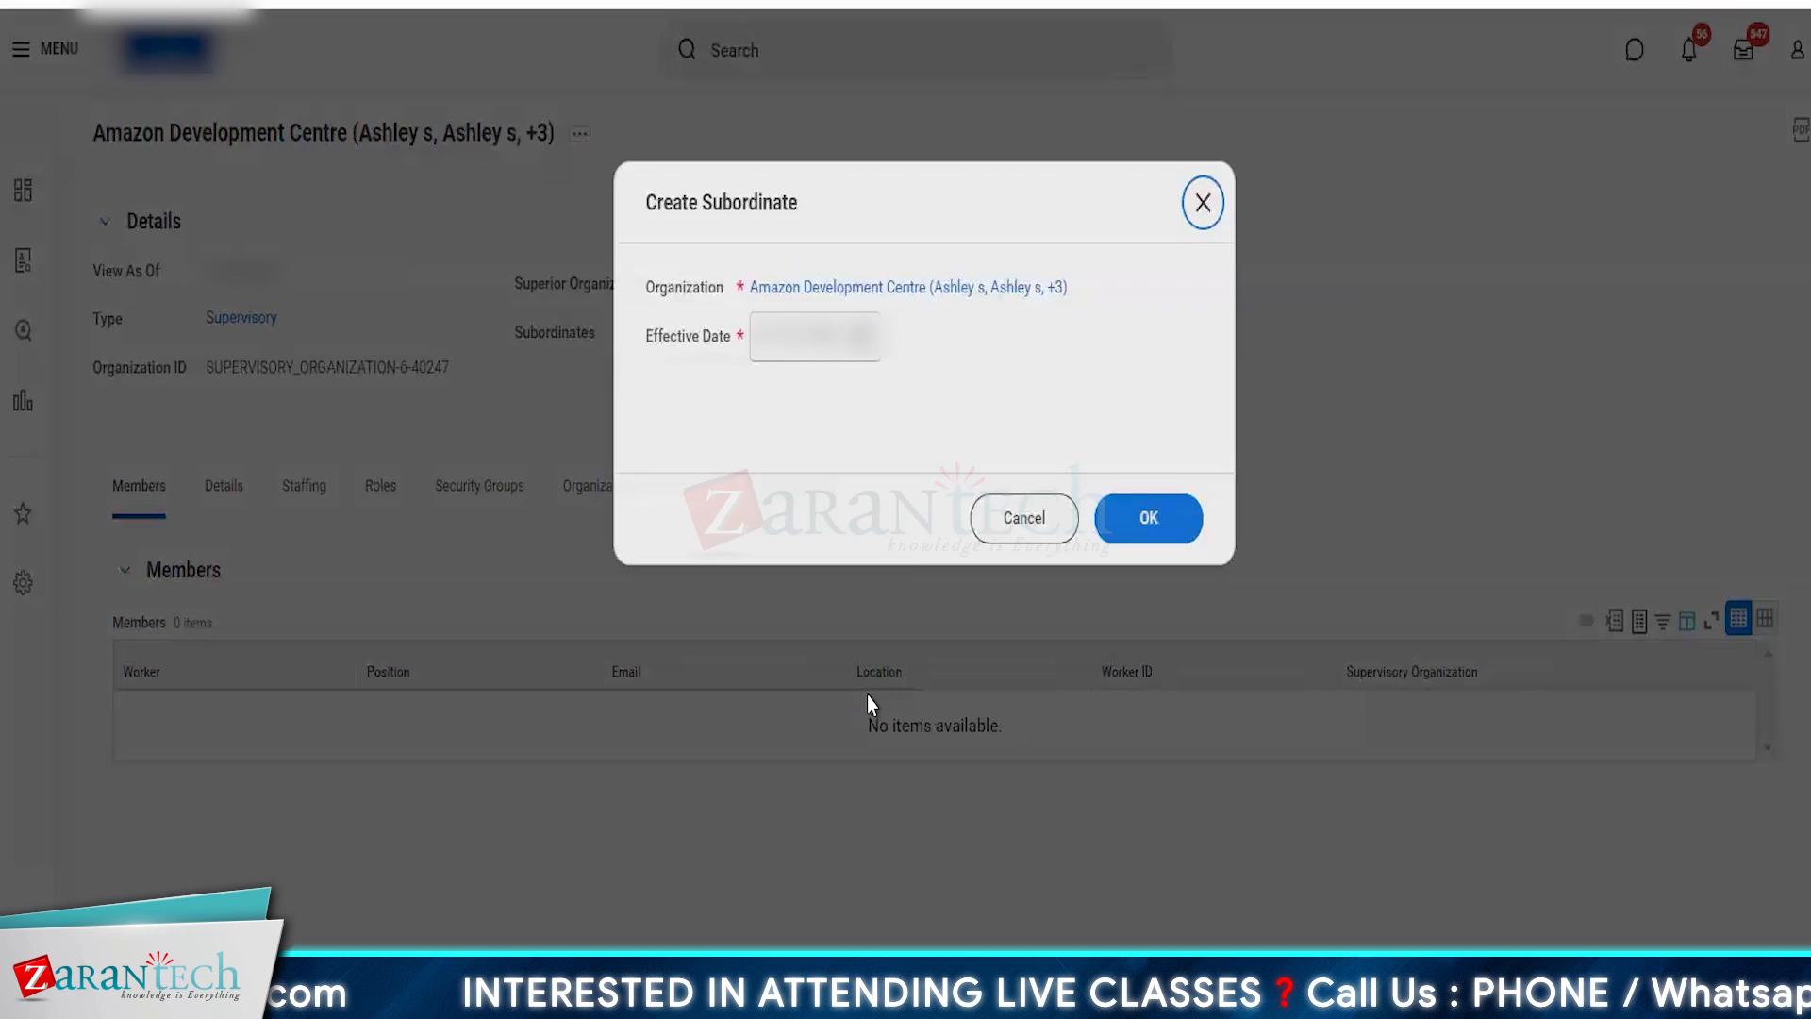
pyautogui.click(1148, 518)
pyautogui.click(379, 398)
pyautogui.write('Amazon')
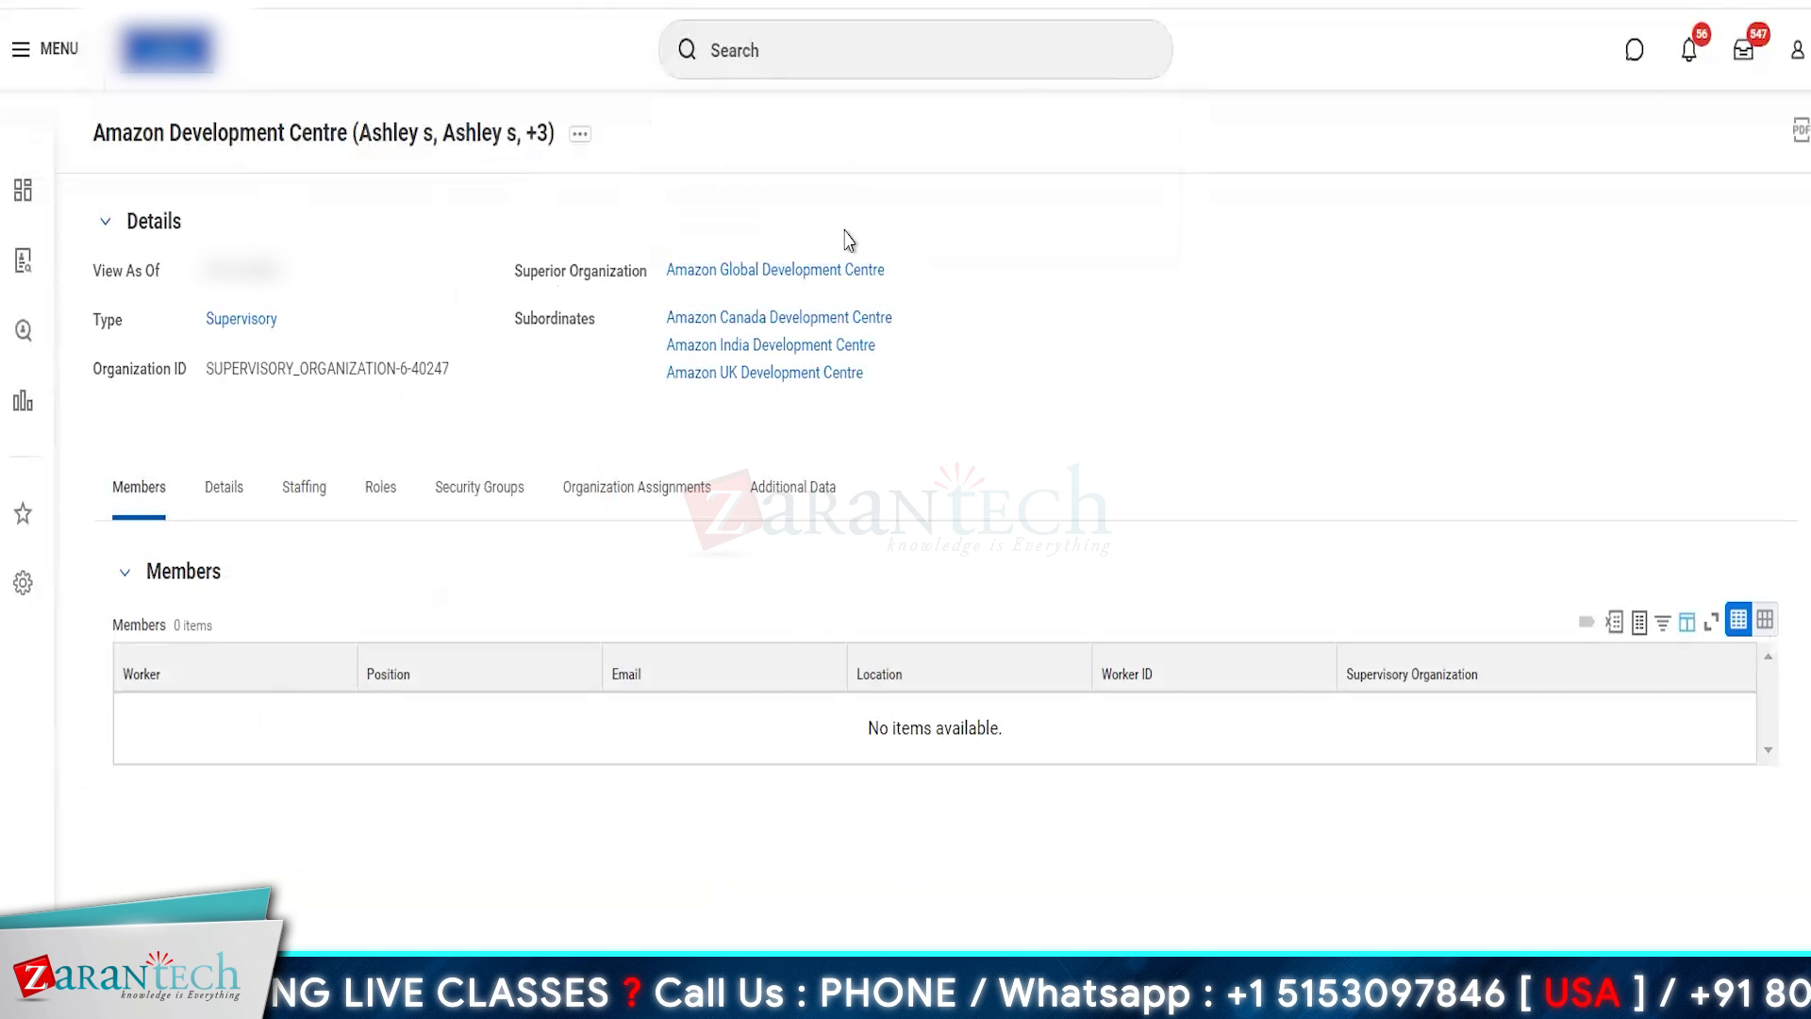
# - Search for create cost centre and open the Create Cost Center task
pyautogui.click(775, 41)
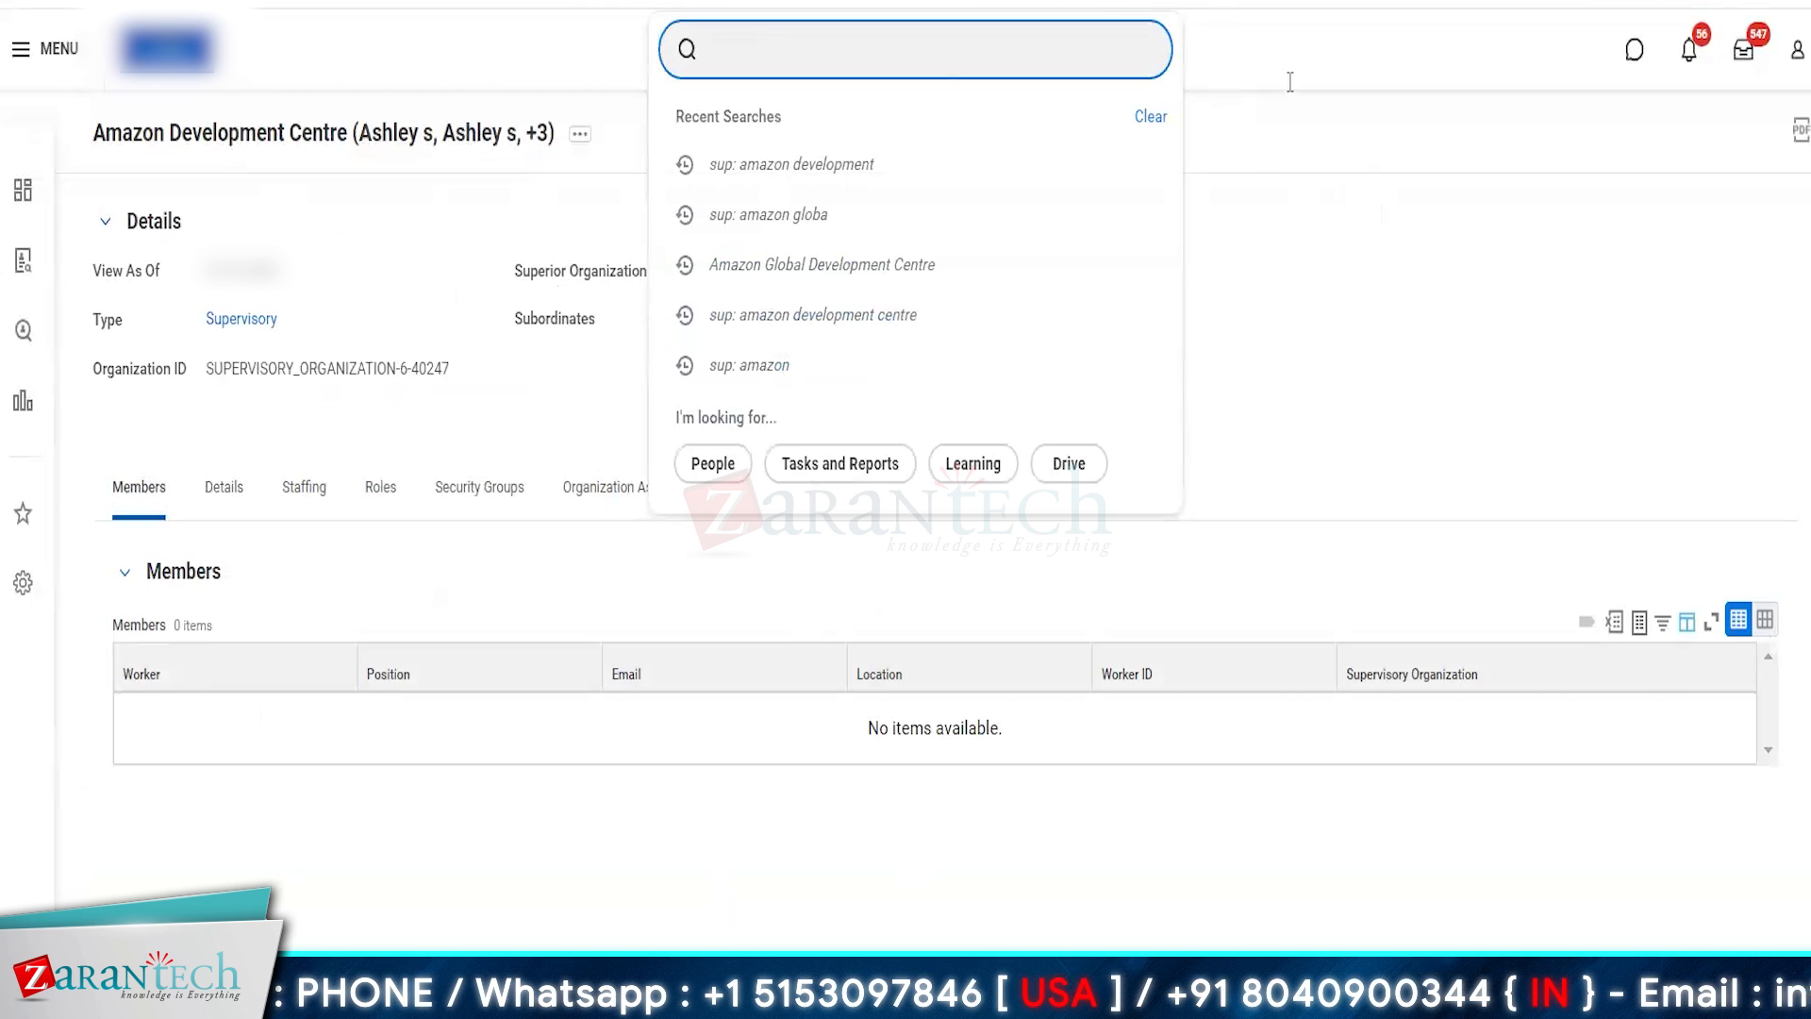
pyautogui.click(1334, 324)
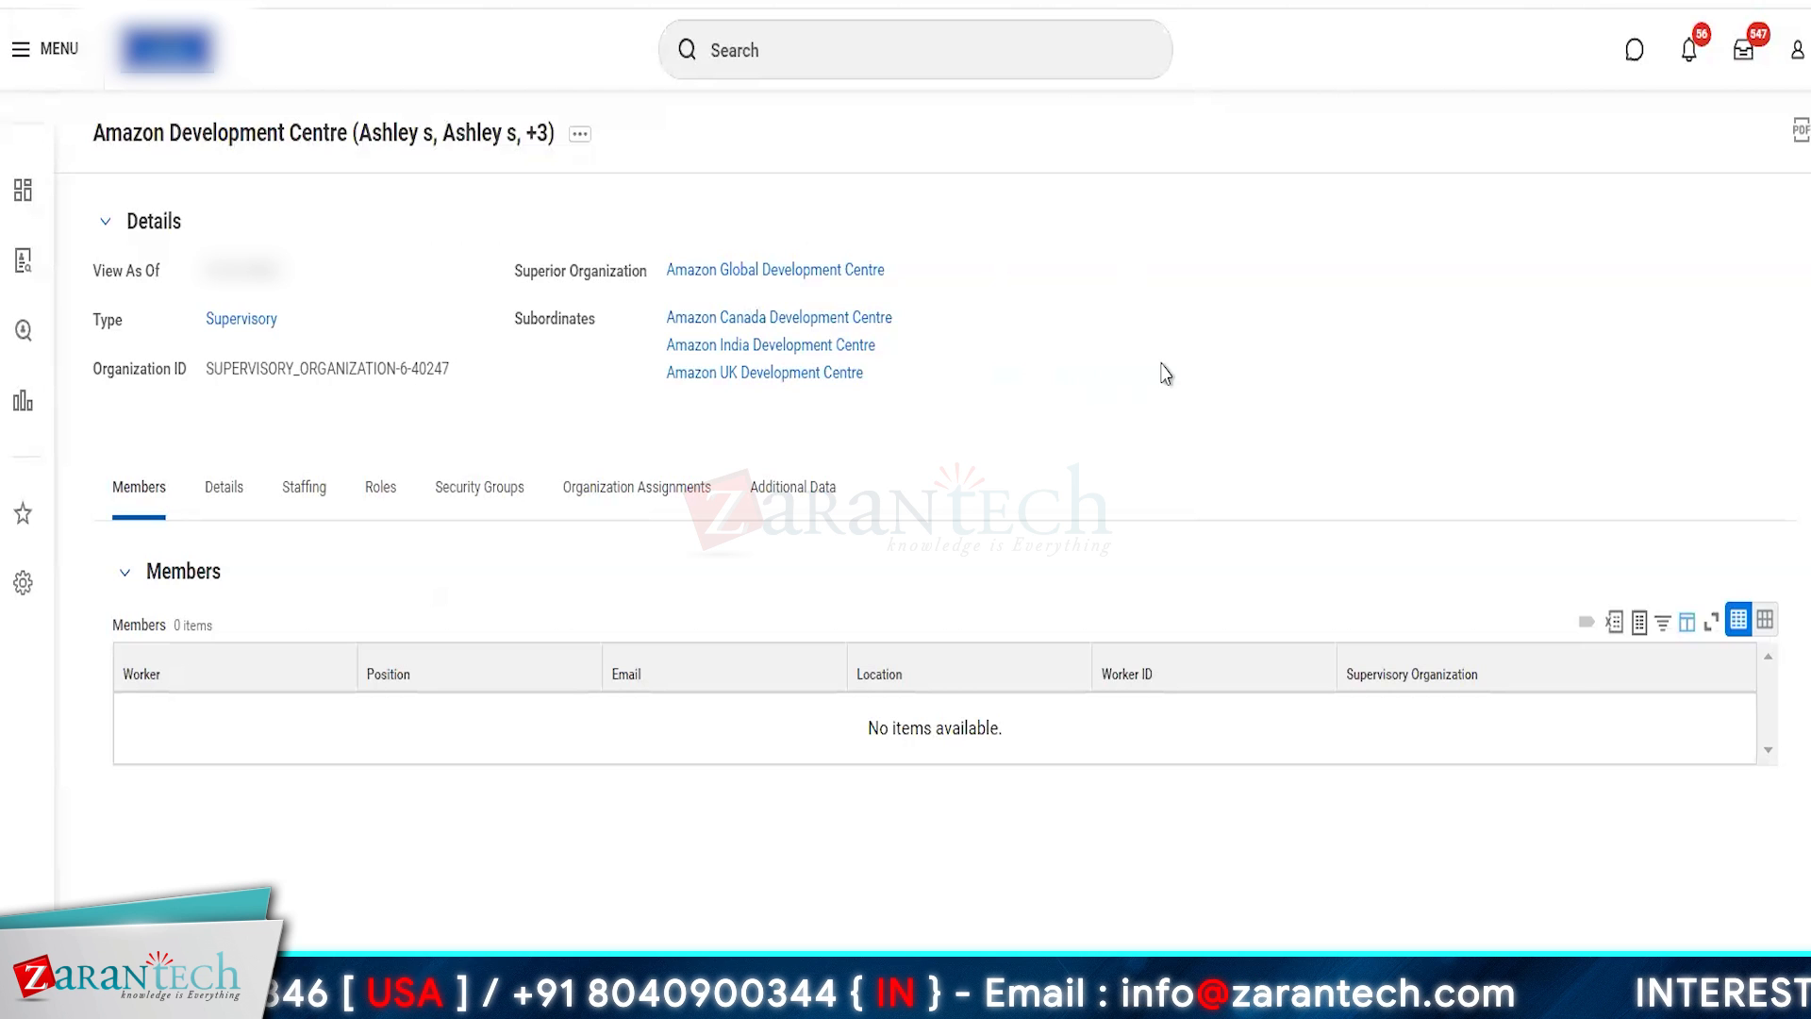
pyautogui.click(836, 54)
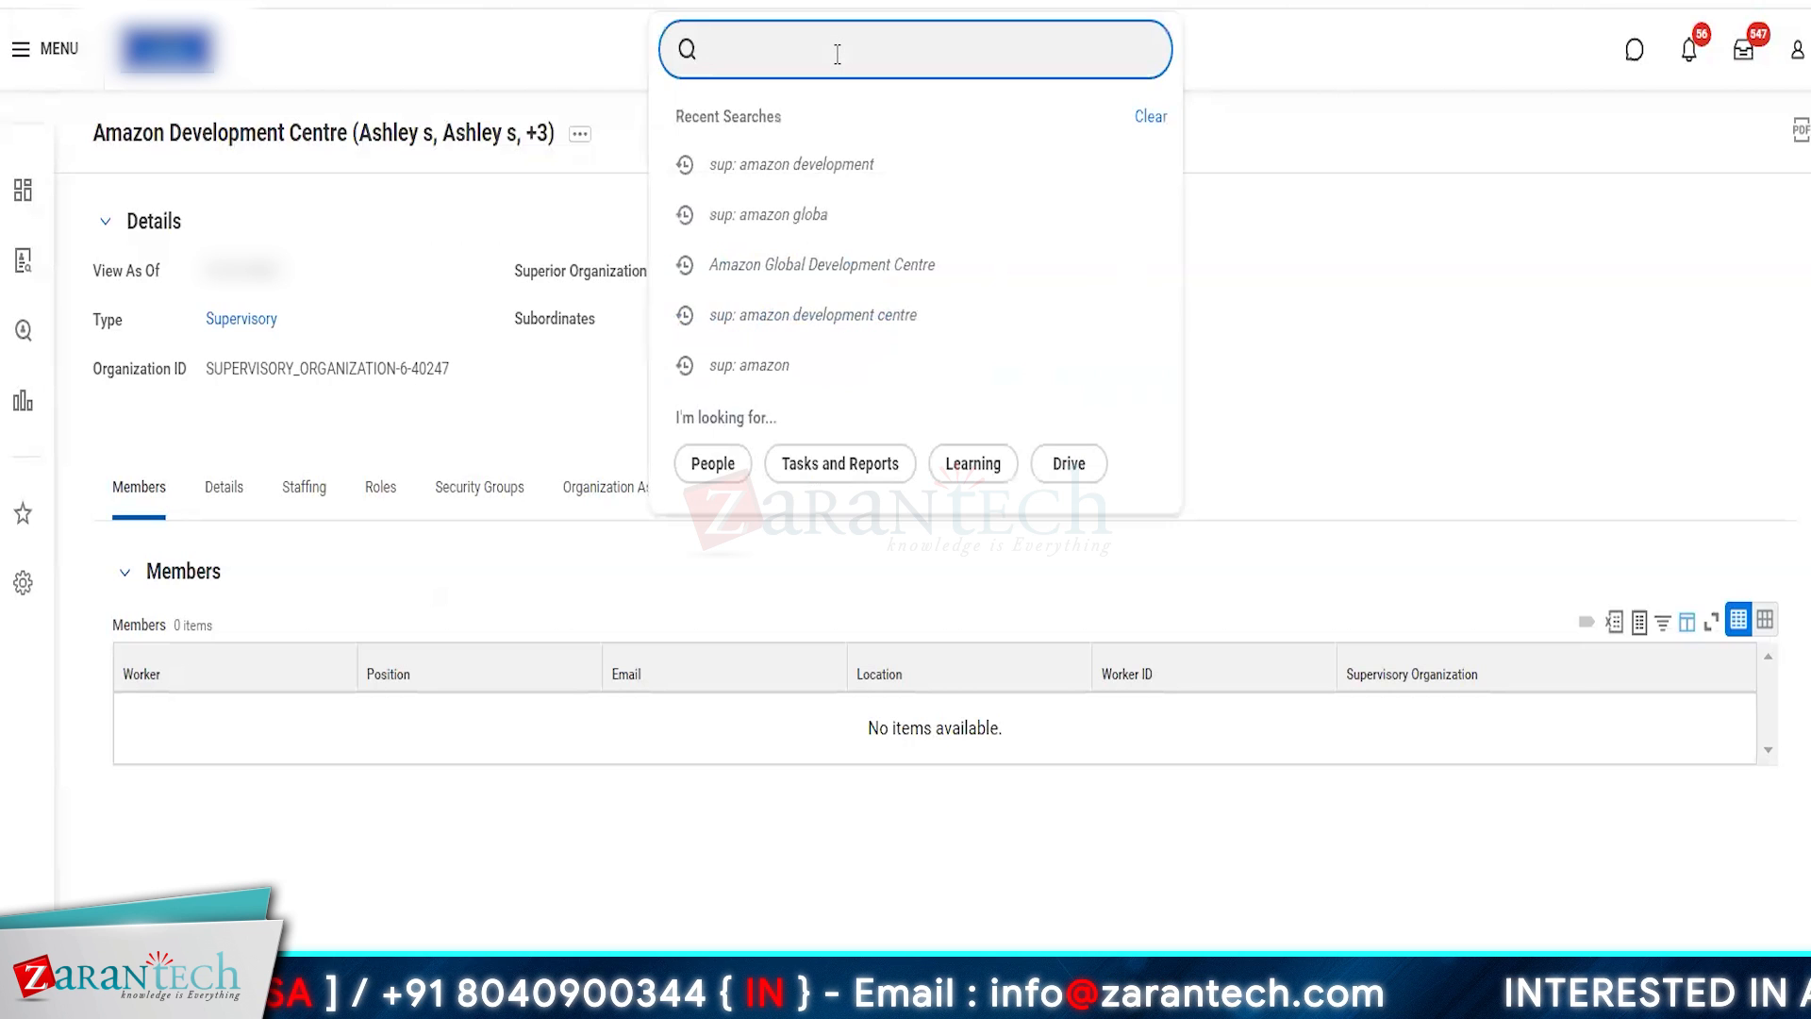
pyautogui.write('create')
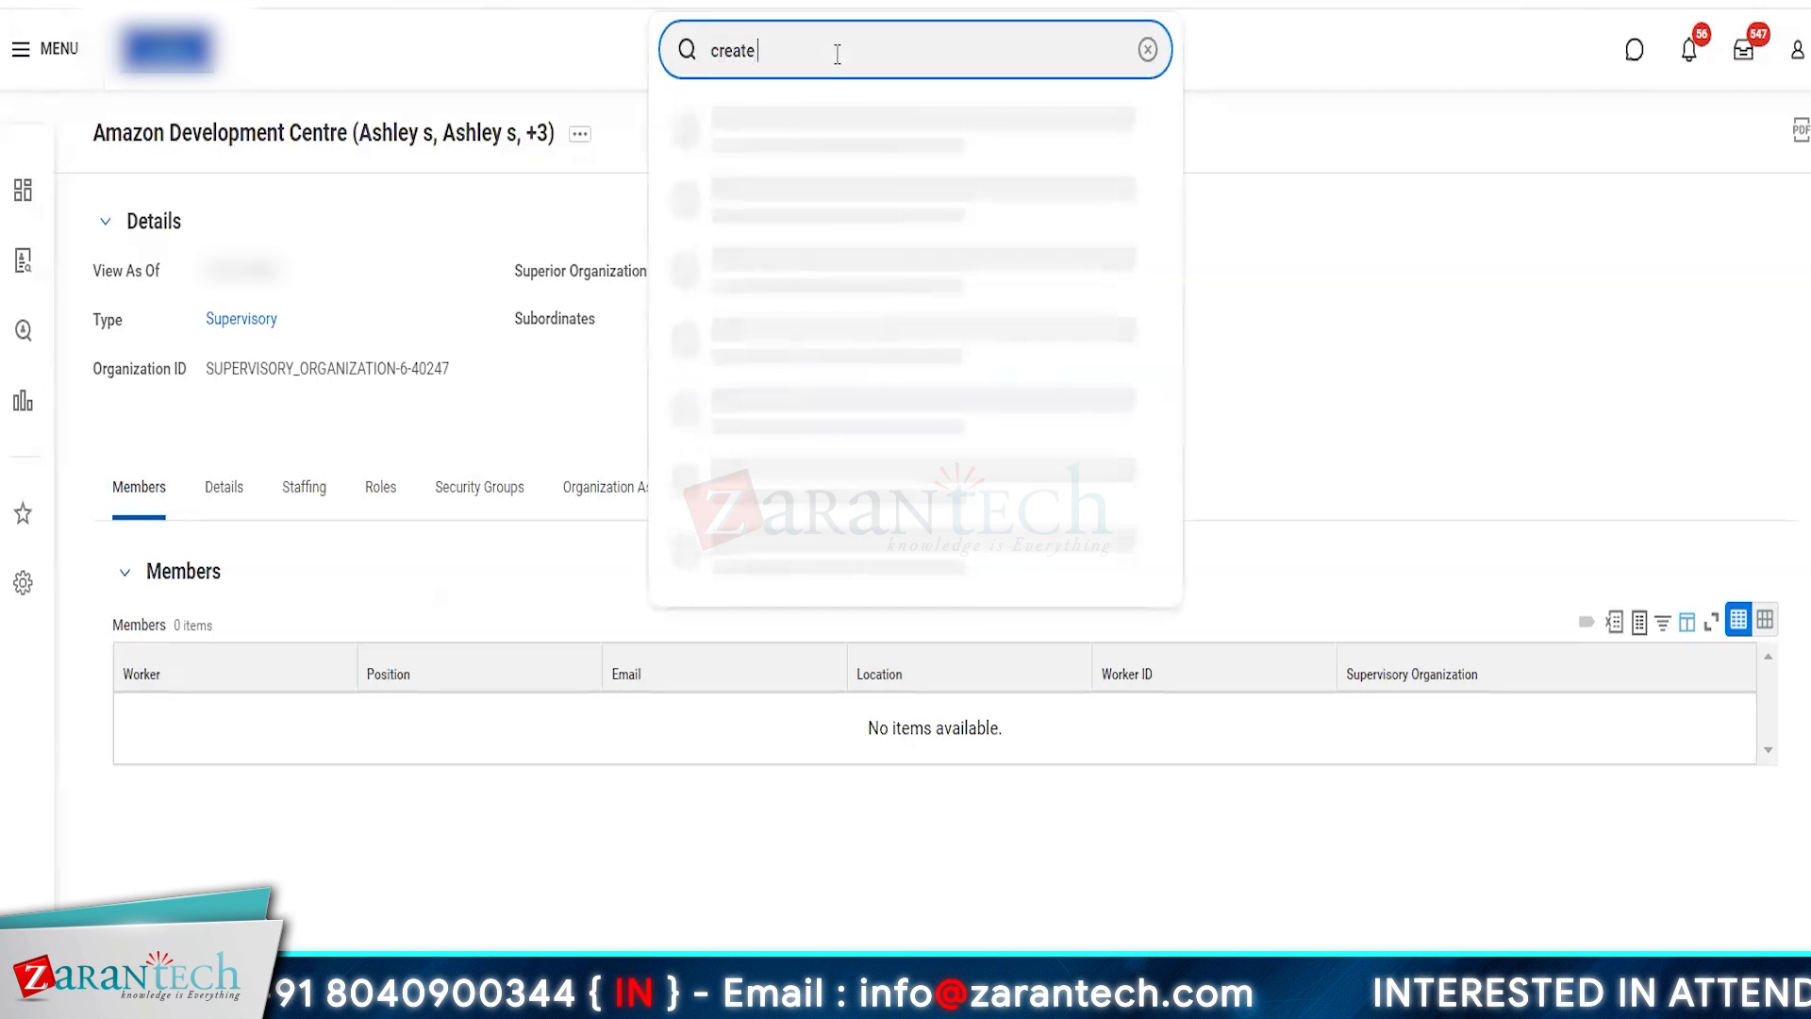
pyautogui.write(' cost')
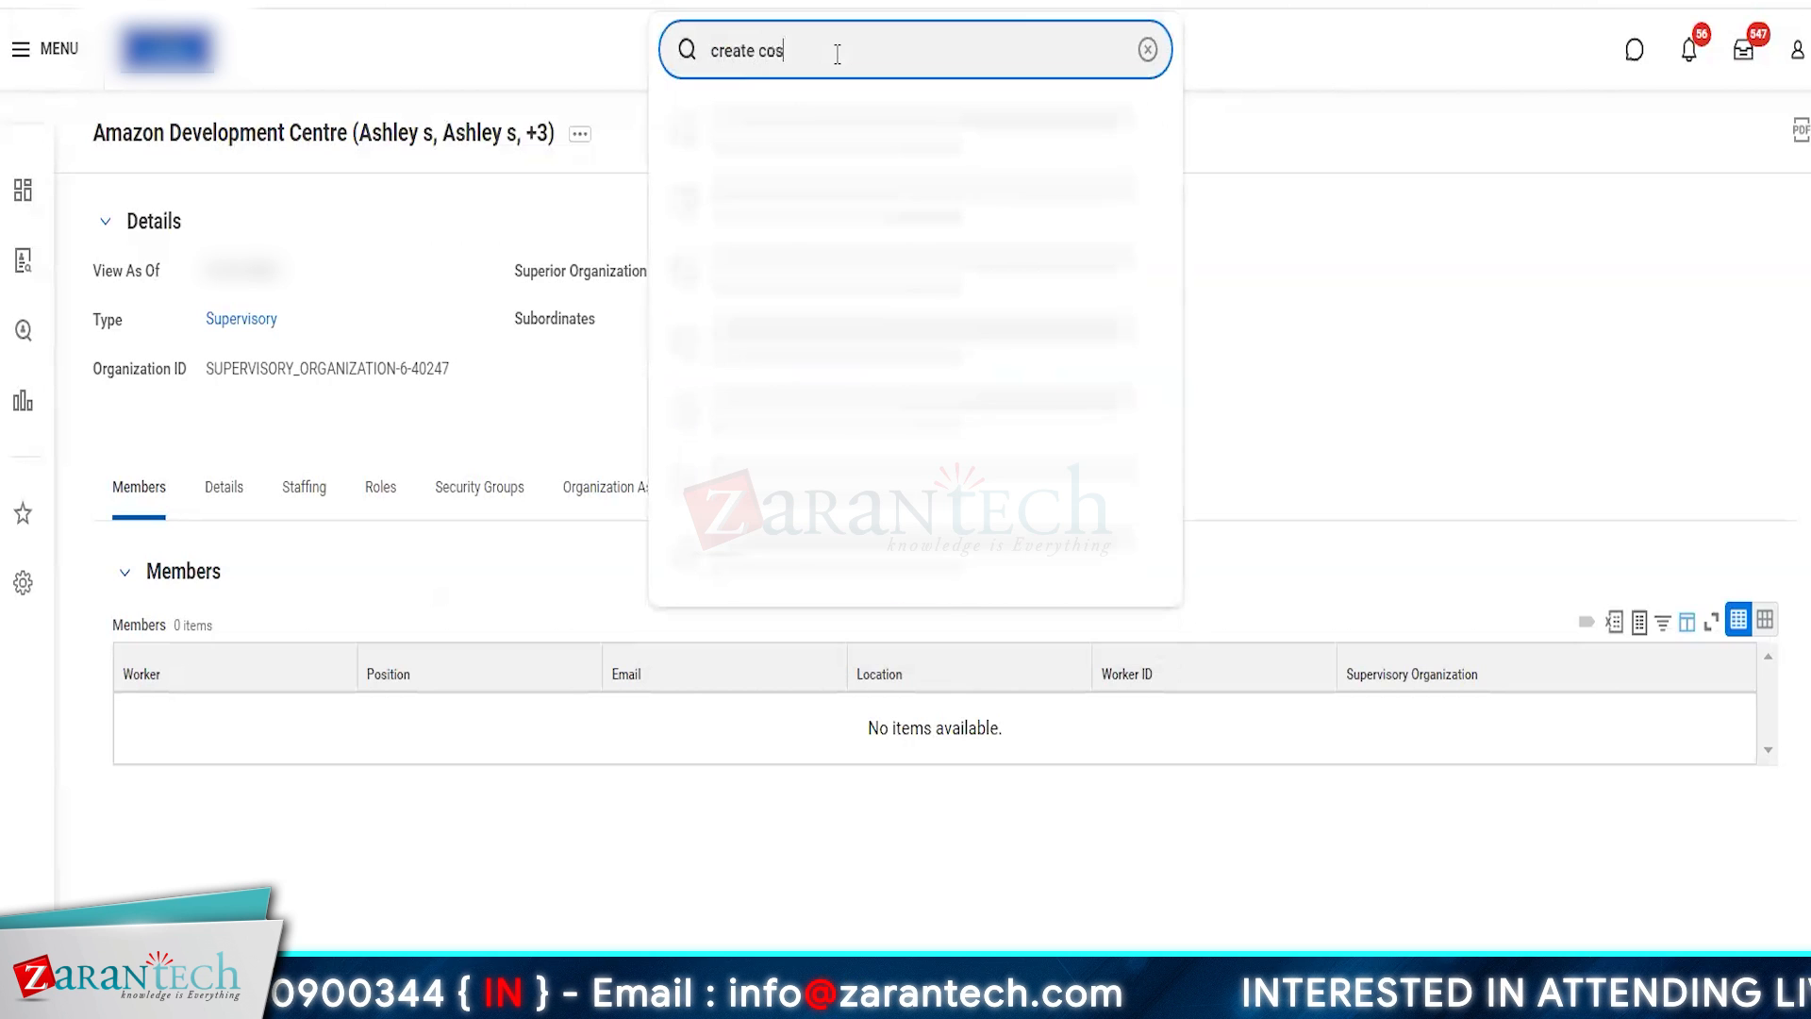
pyautogui.write('ntre')
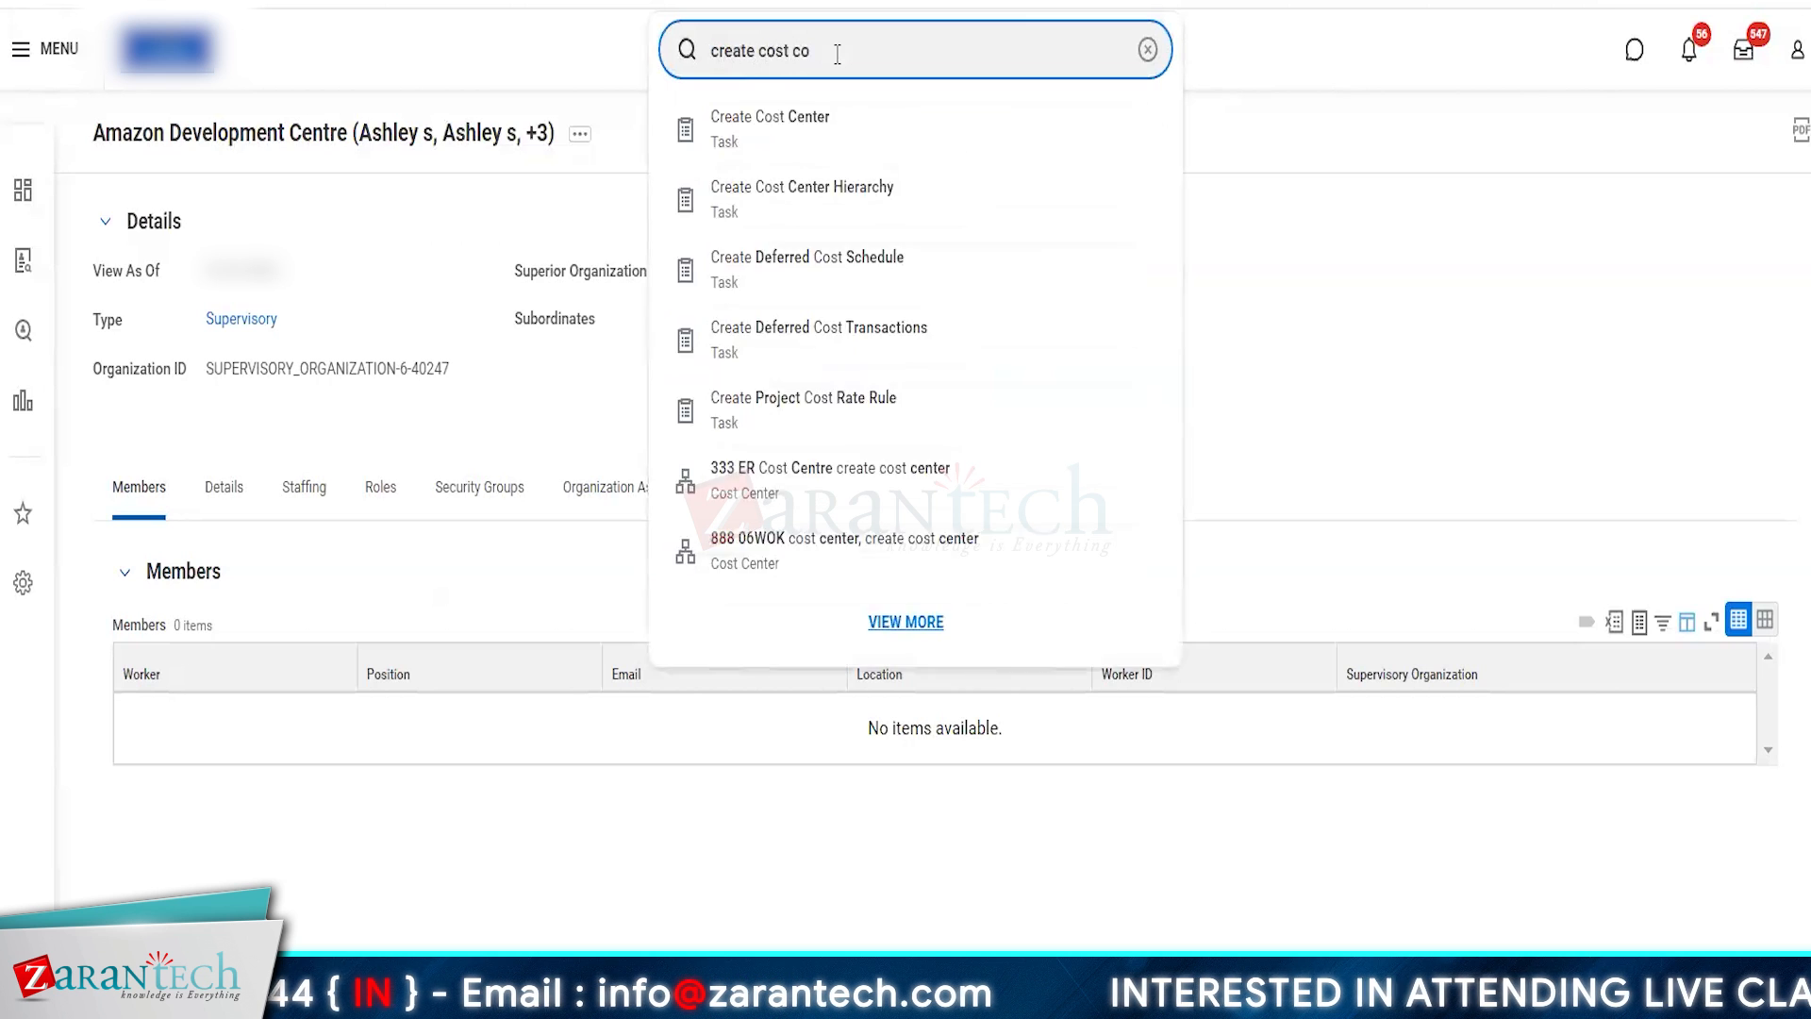
pyautogui.click(837, 120)
# - Look through all past reorganizations for the new cost center and search them for amazon, clearing the search without choosing one
pyautogui.click(841, 296)
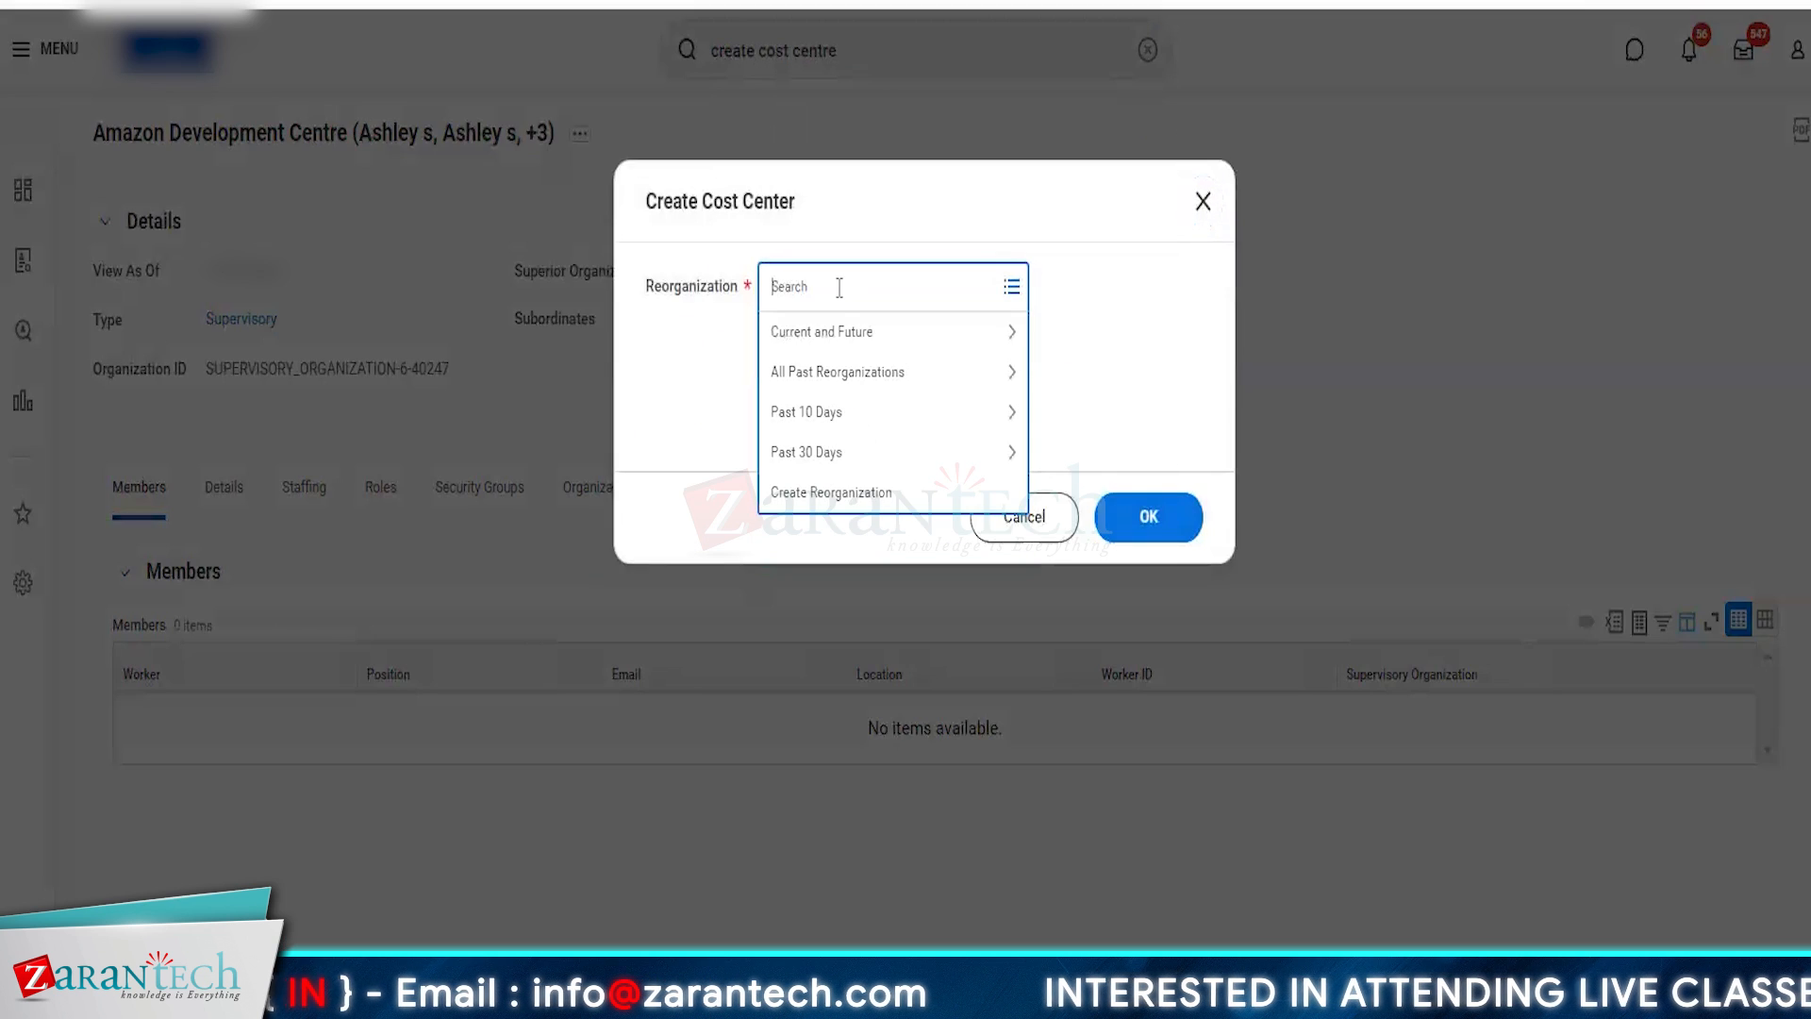
pyautogui.click(840, 384)
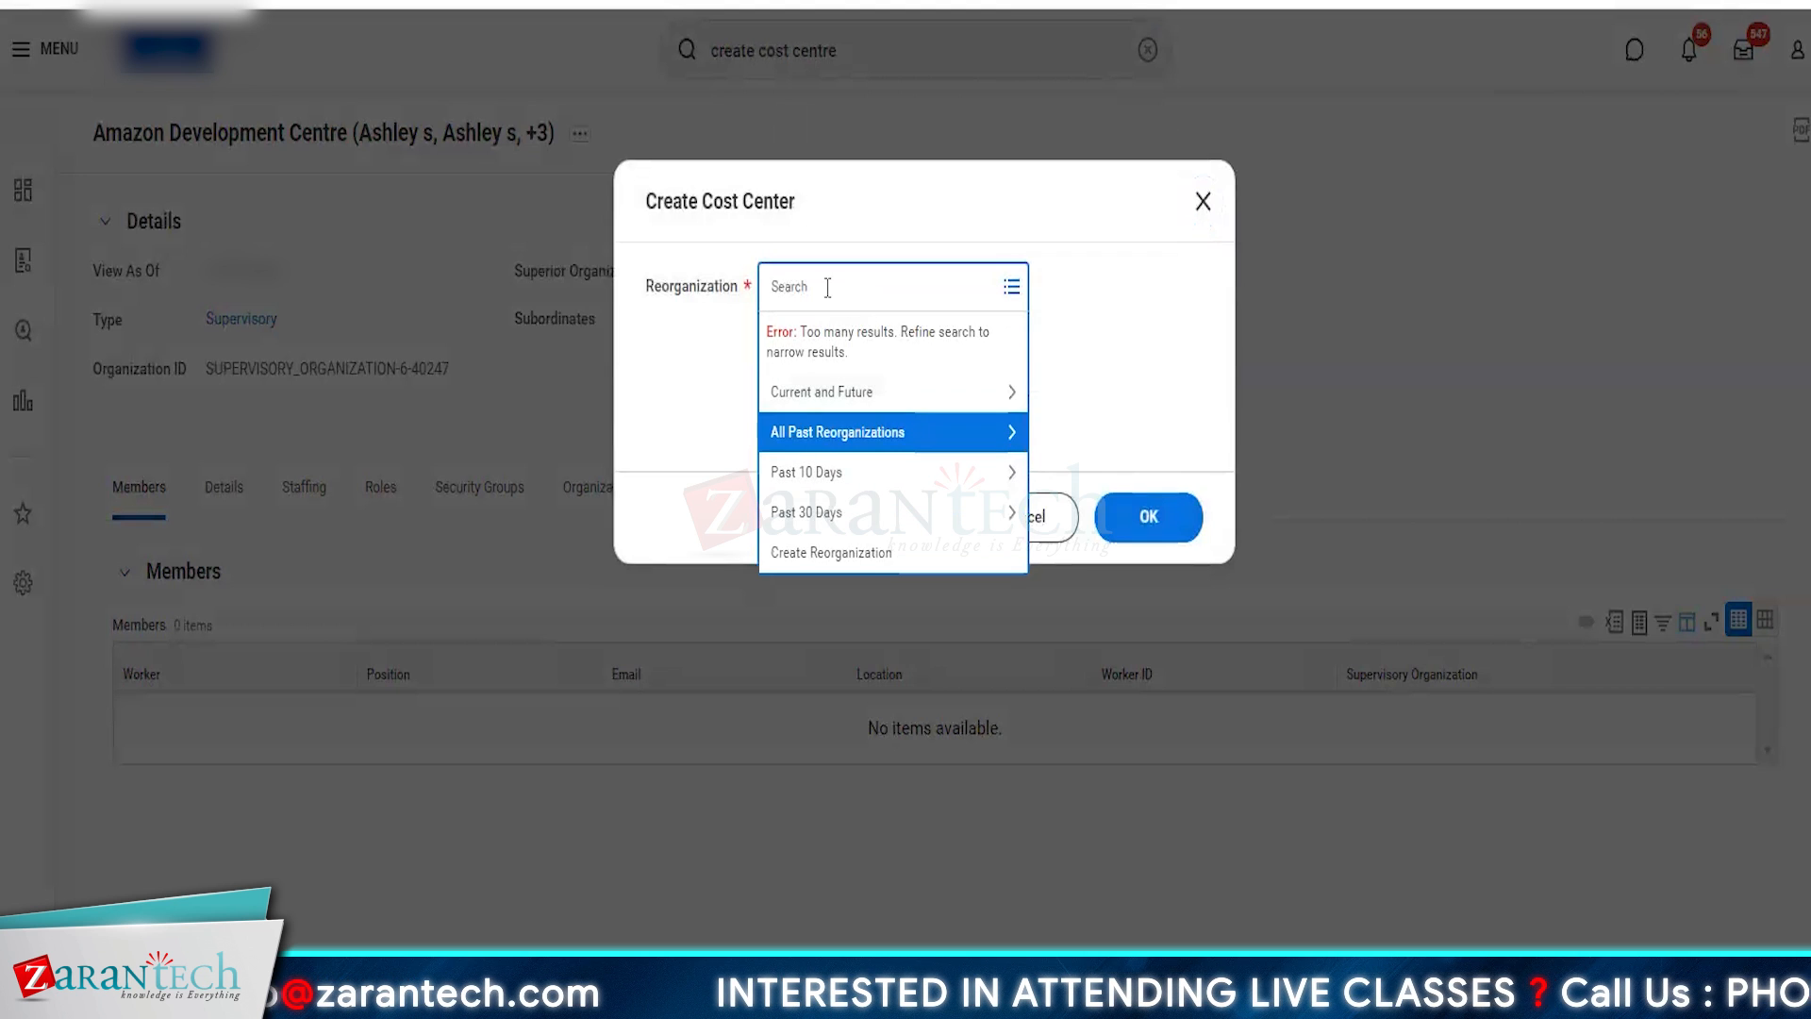
pyautogui.write('amazon')
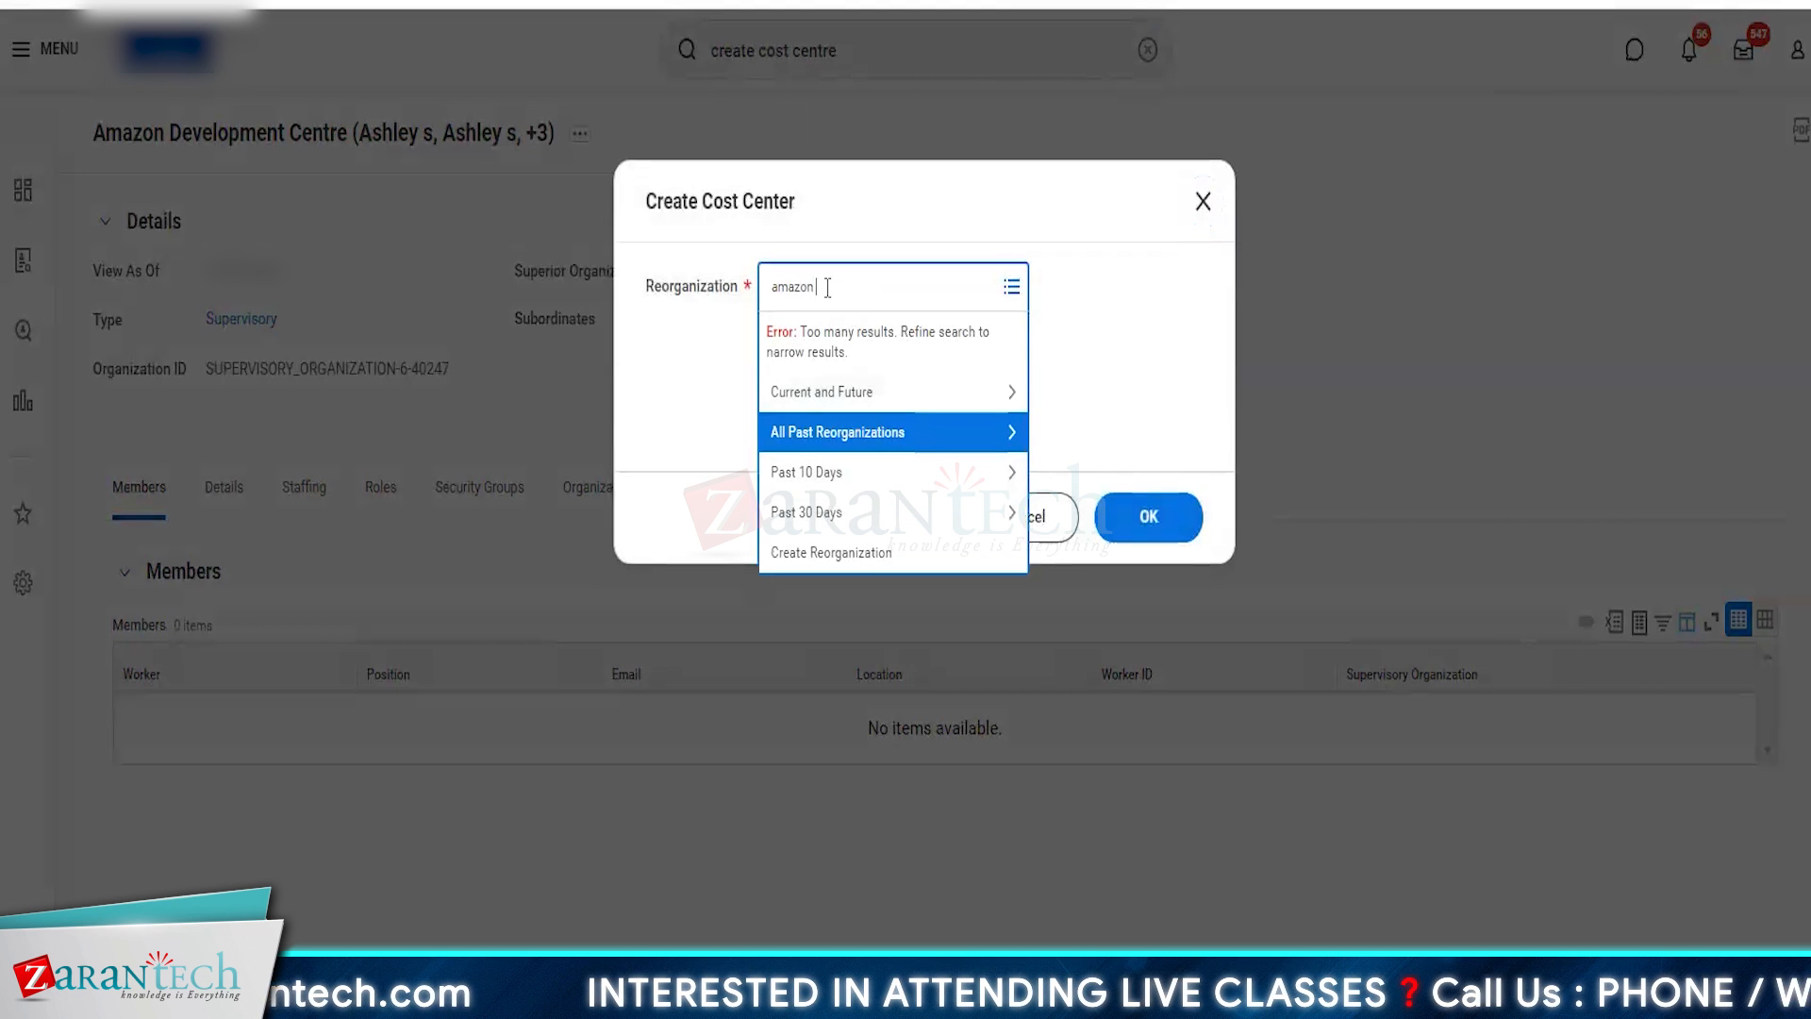
pyautogui.press('Return')
pyautogui.scroll(-10, 928, 618)
pyautogui.scroll(5, 853, 534)
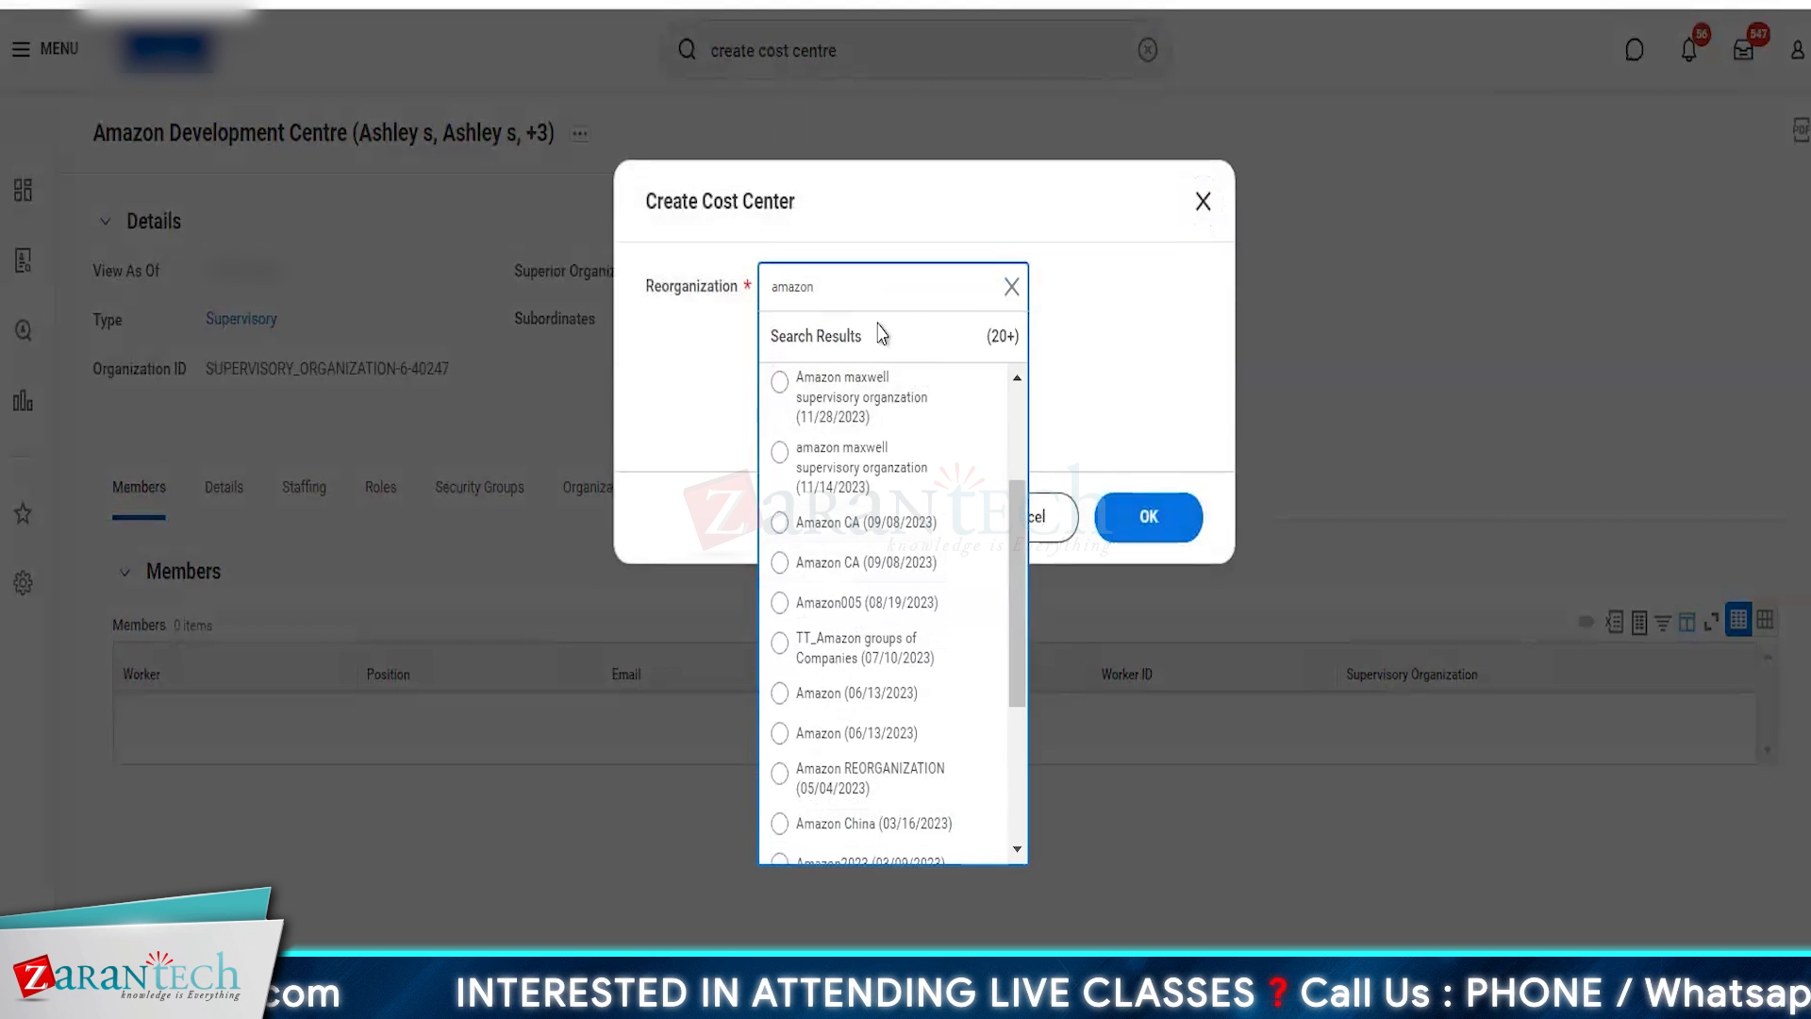
pyautogui.click(1012, 286)
# - Search the existing reorganizations for amazon organization and clear the search without choosing one
pyautogui.write('amazon develop')
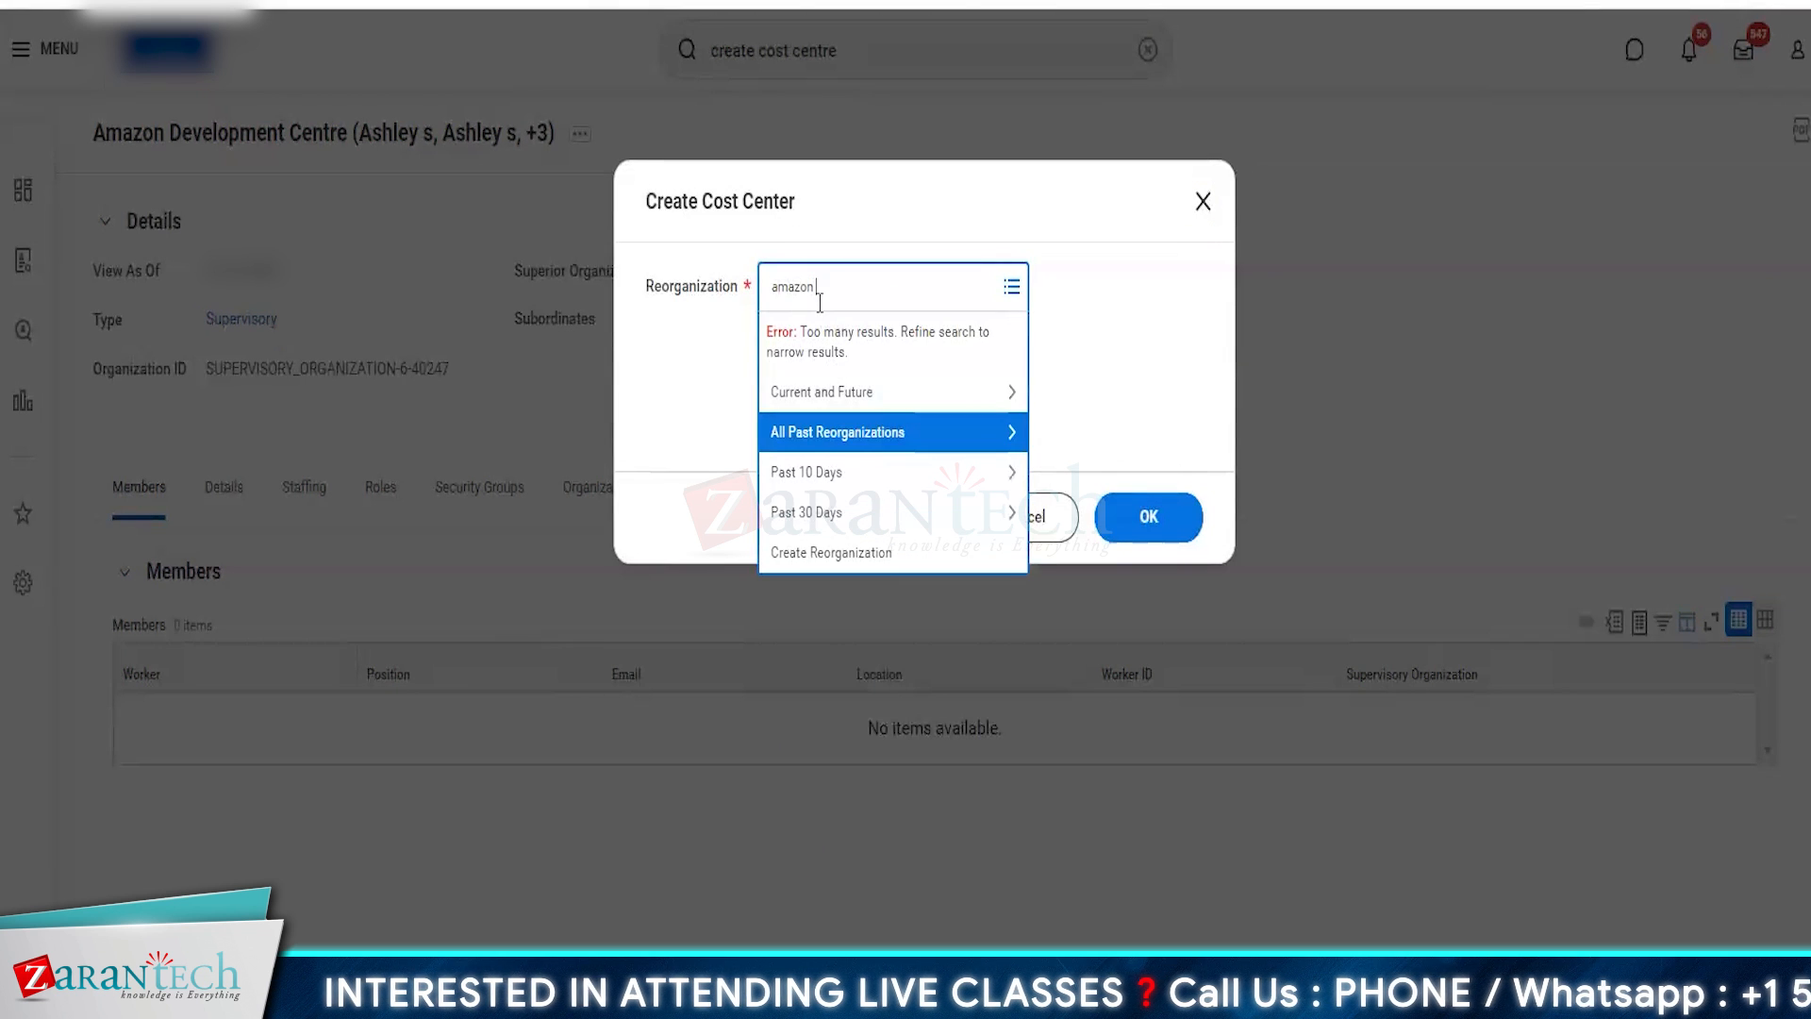
pyautogui.press('BackSpace')
pyautogui.press('BackSpace')
pyautogui.press('BackSpace')
pyautogui.press('BackSpace')
pyautogui.press('BackSpace')
pyautogui.press('BackSpace')
pyautogui.press('BackSpace')
pyautogui.write('organizaiot')
pyautogui.press('Return')
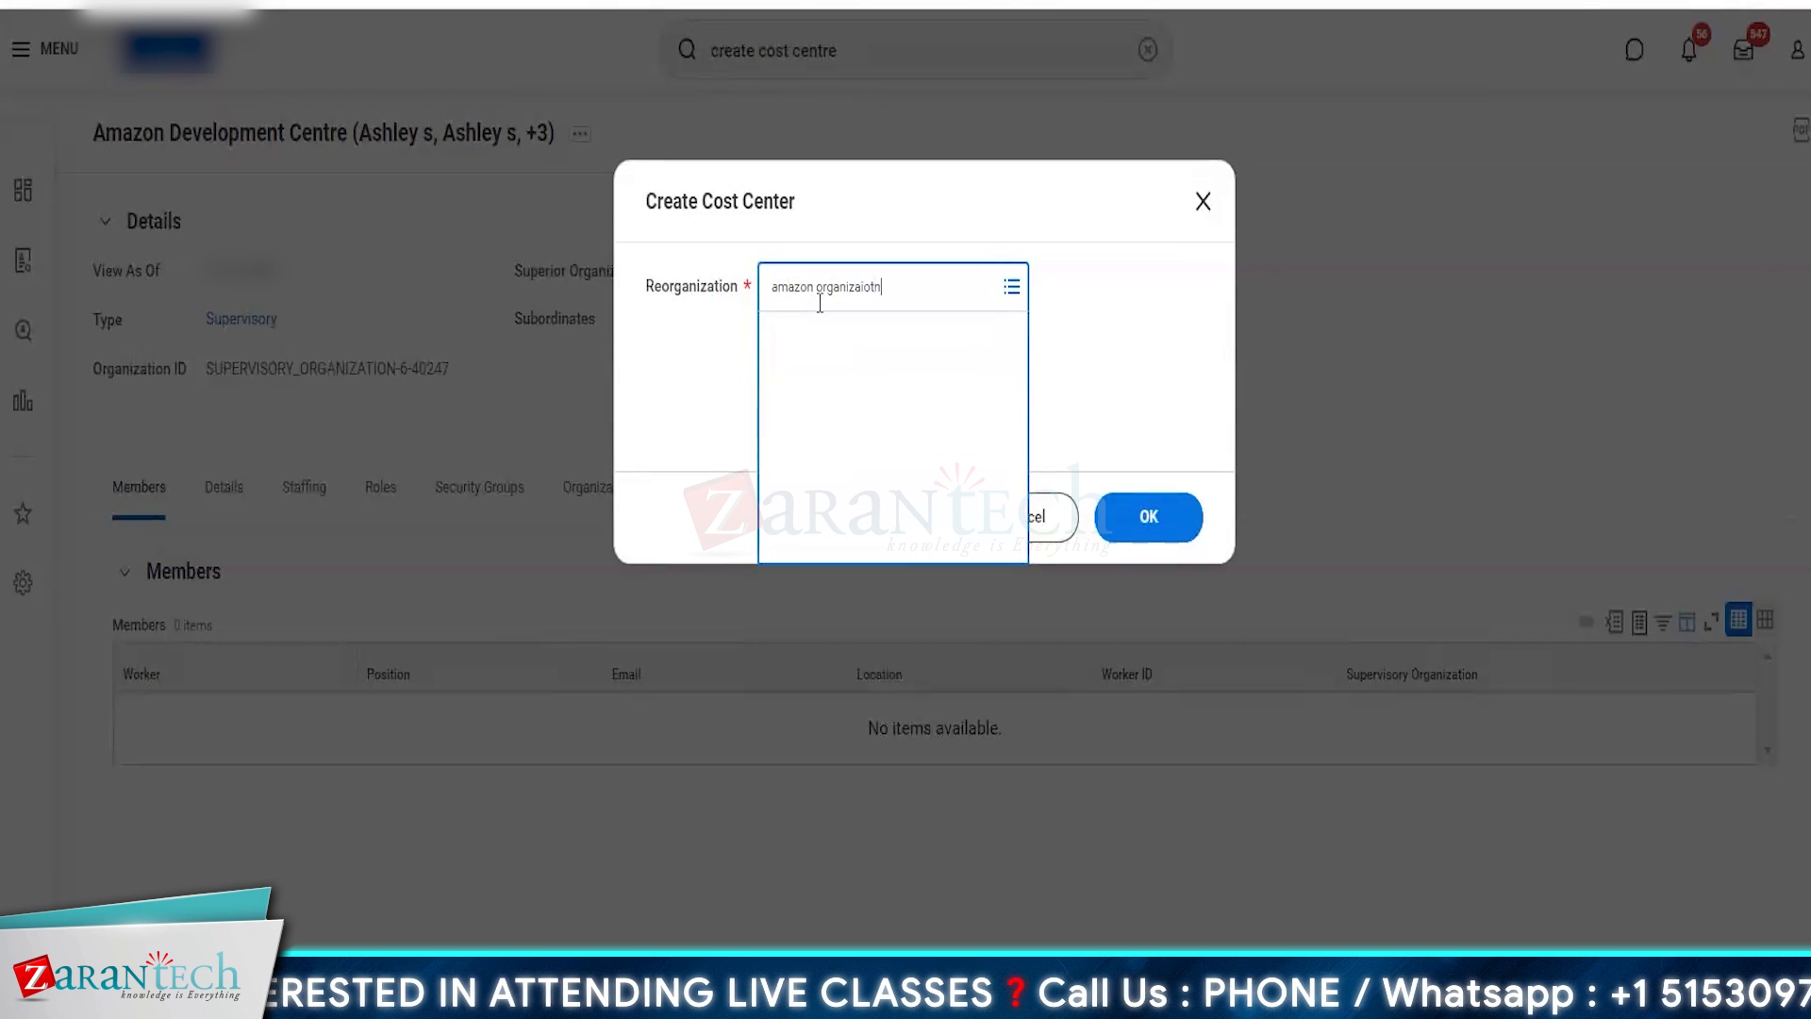
pyautogui.press('BackSpace')
pyautogui.press('BackSpace')
pyautogui.press('BackSpace')
pyautogui.write('tion')
pyautogui.press('Return')
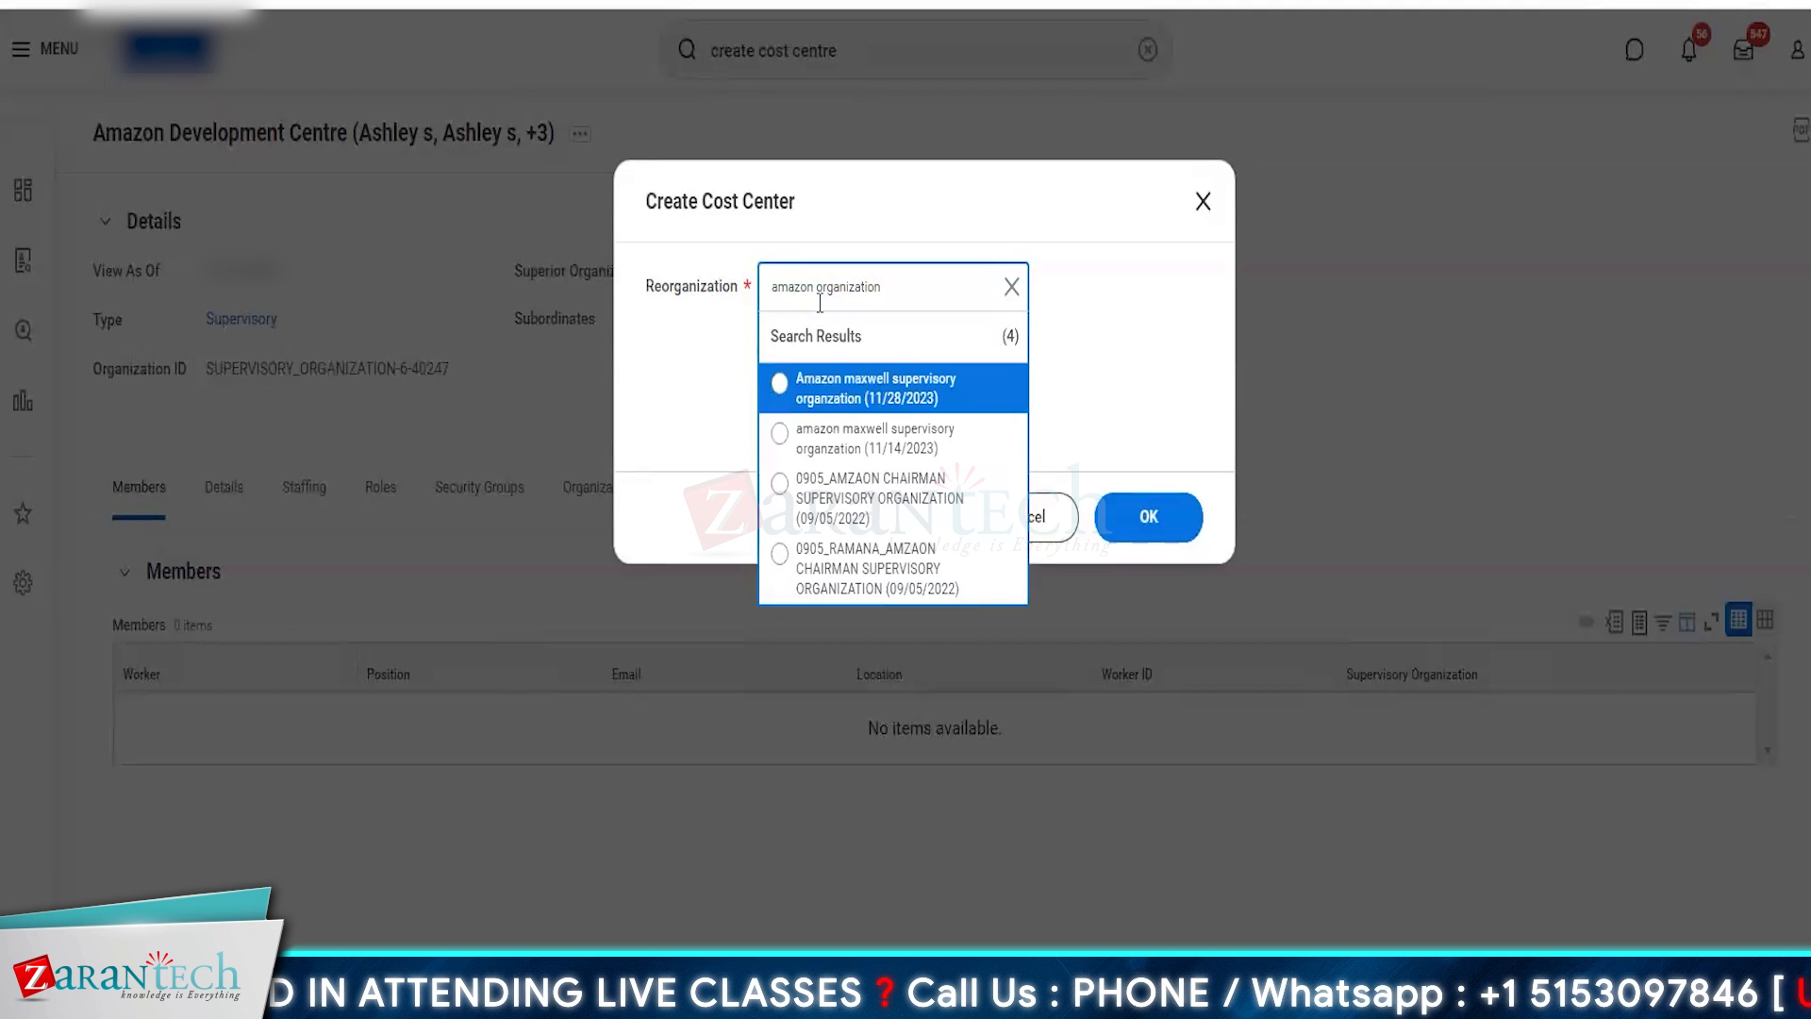
pyautogui.click(1011, 287)
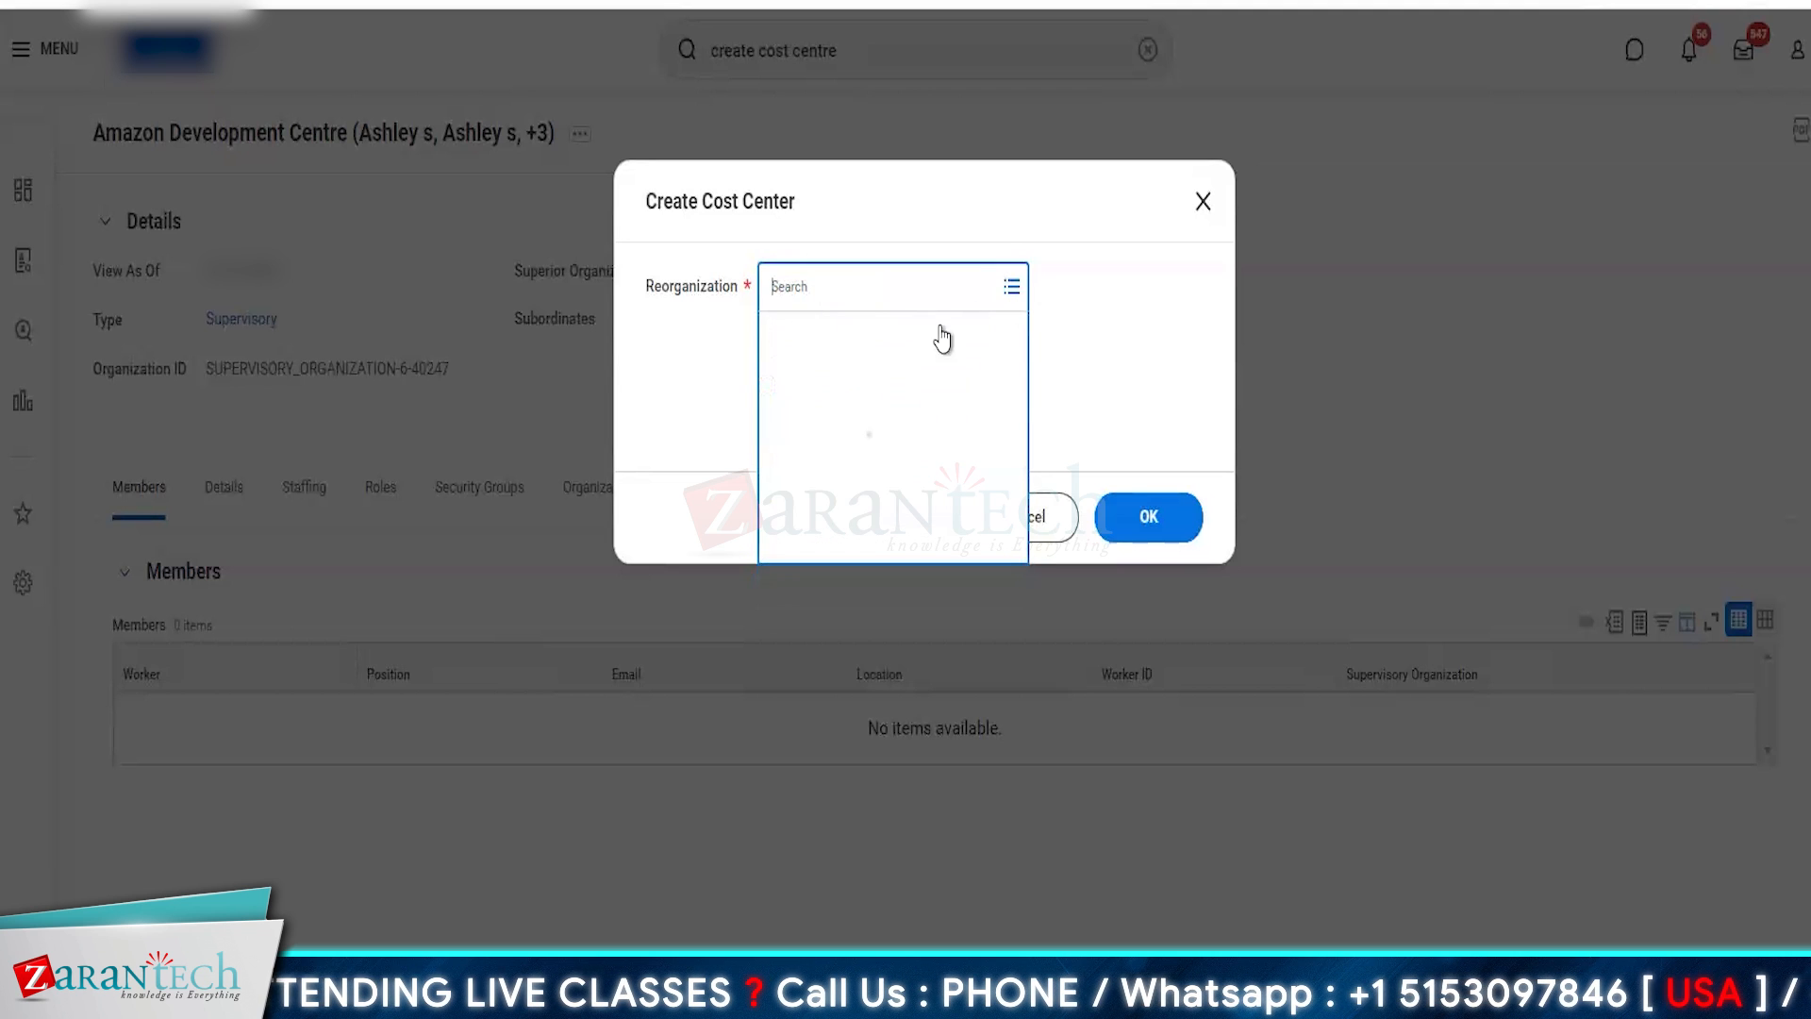
# - Create a new reorganization named Amazon Development Centre dated 01/01/2023 and continue with it to the cost center form
pyautogui.click(874, 495)
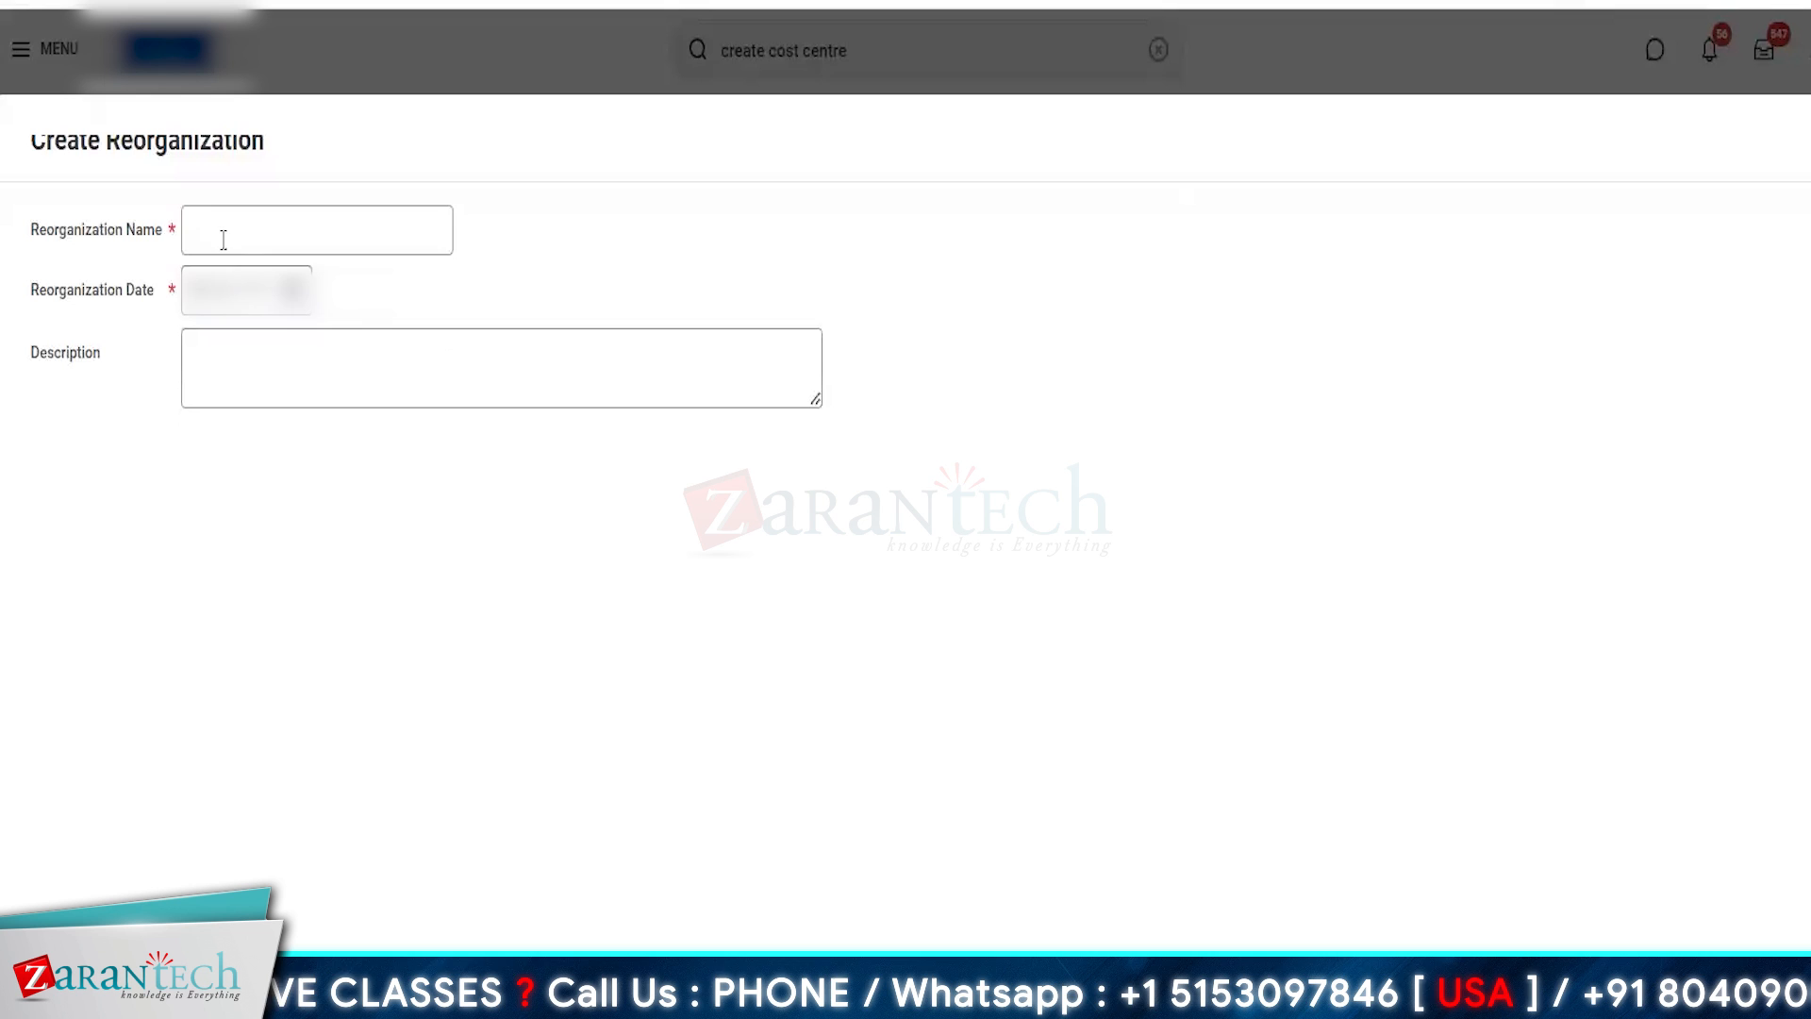
pyautogui.click(223, 232)
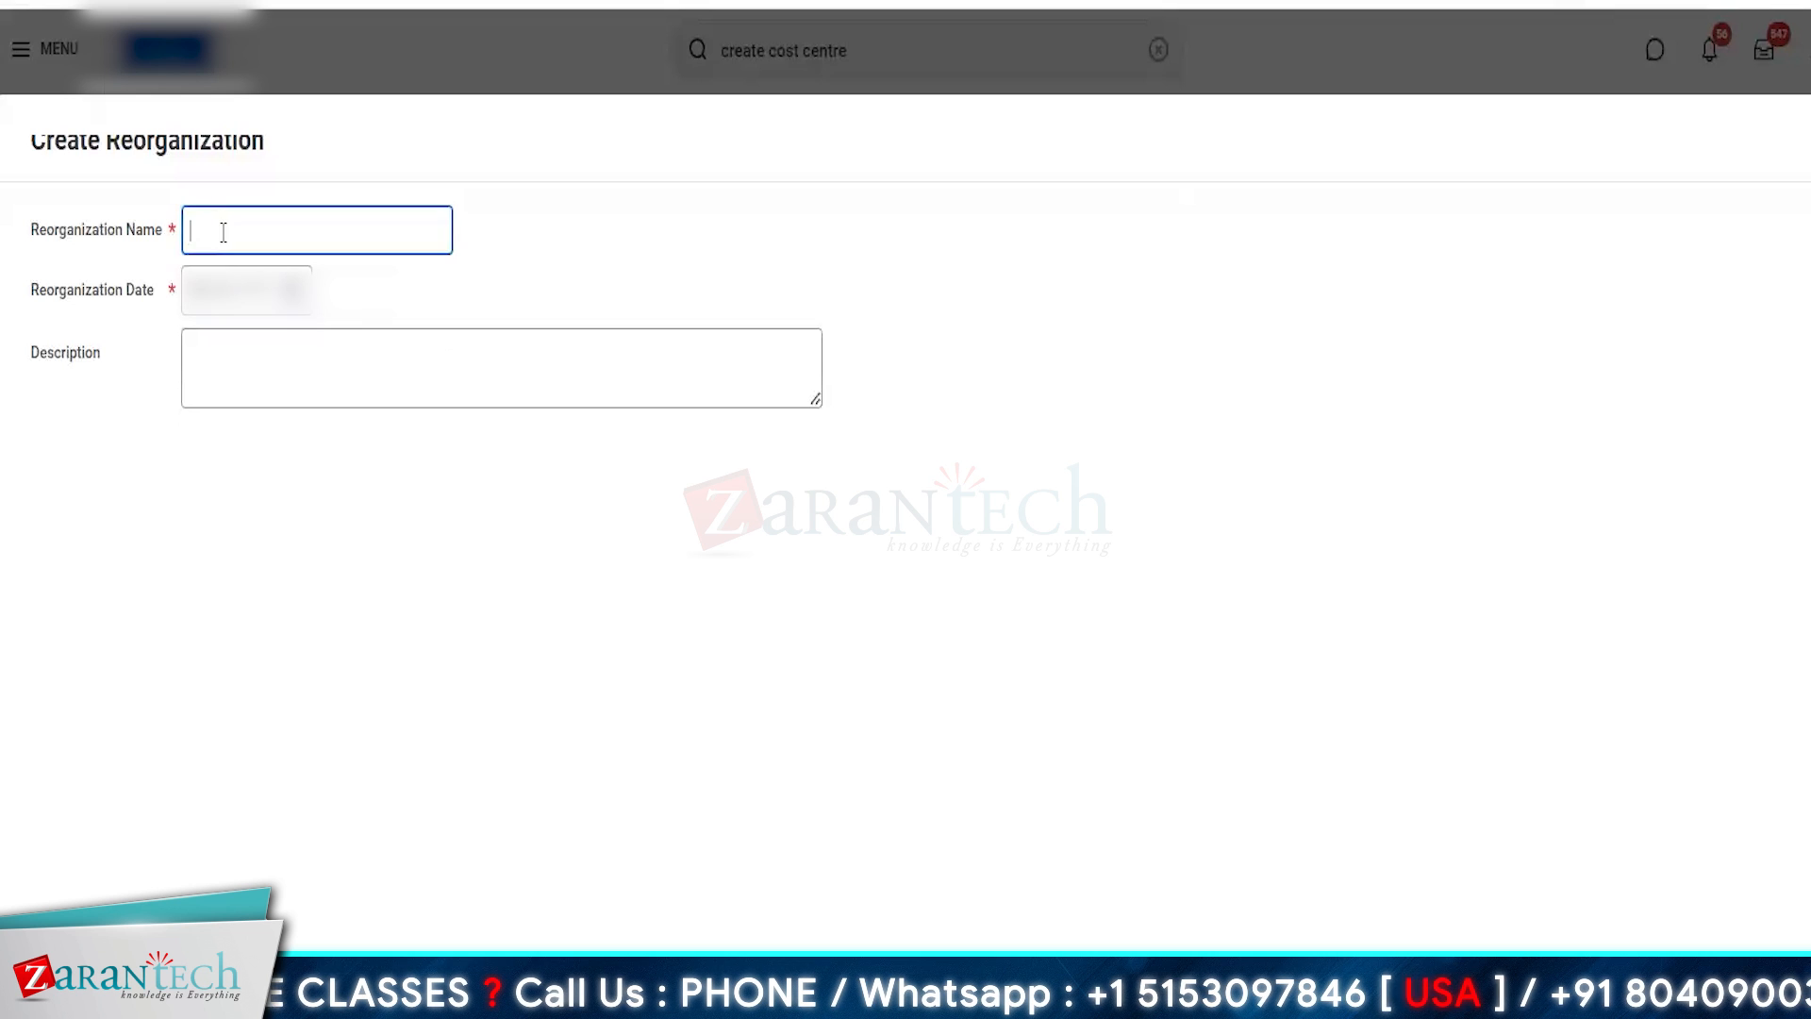
pyautogui.write('Amazon De')
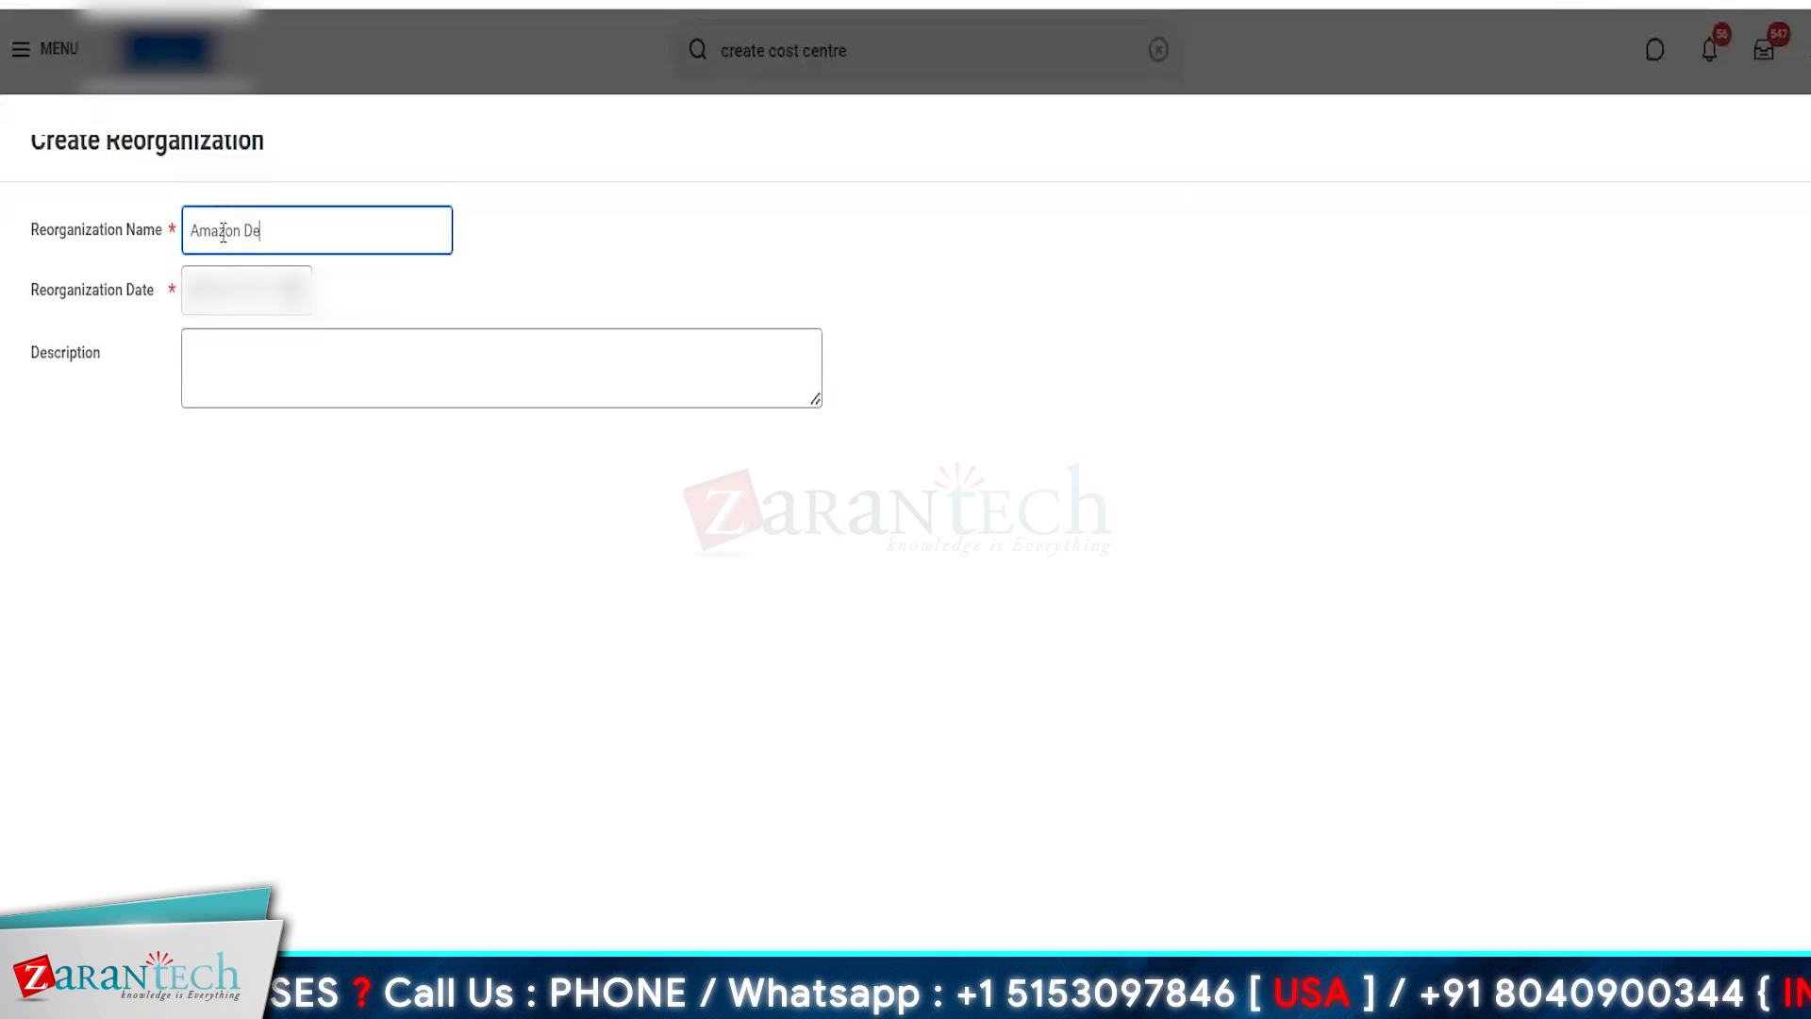
pyautogui.write('velopment C')
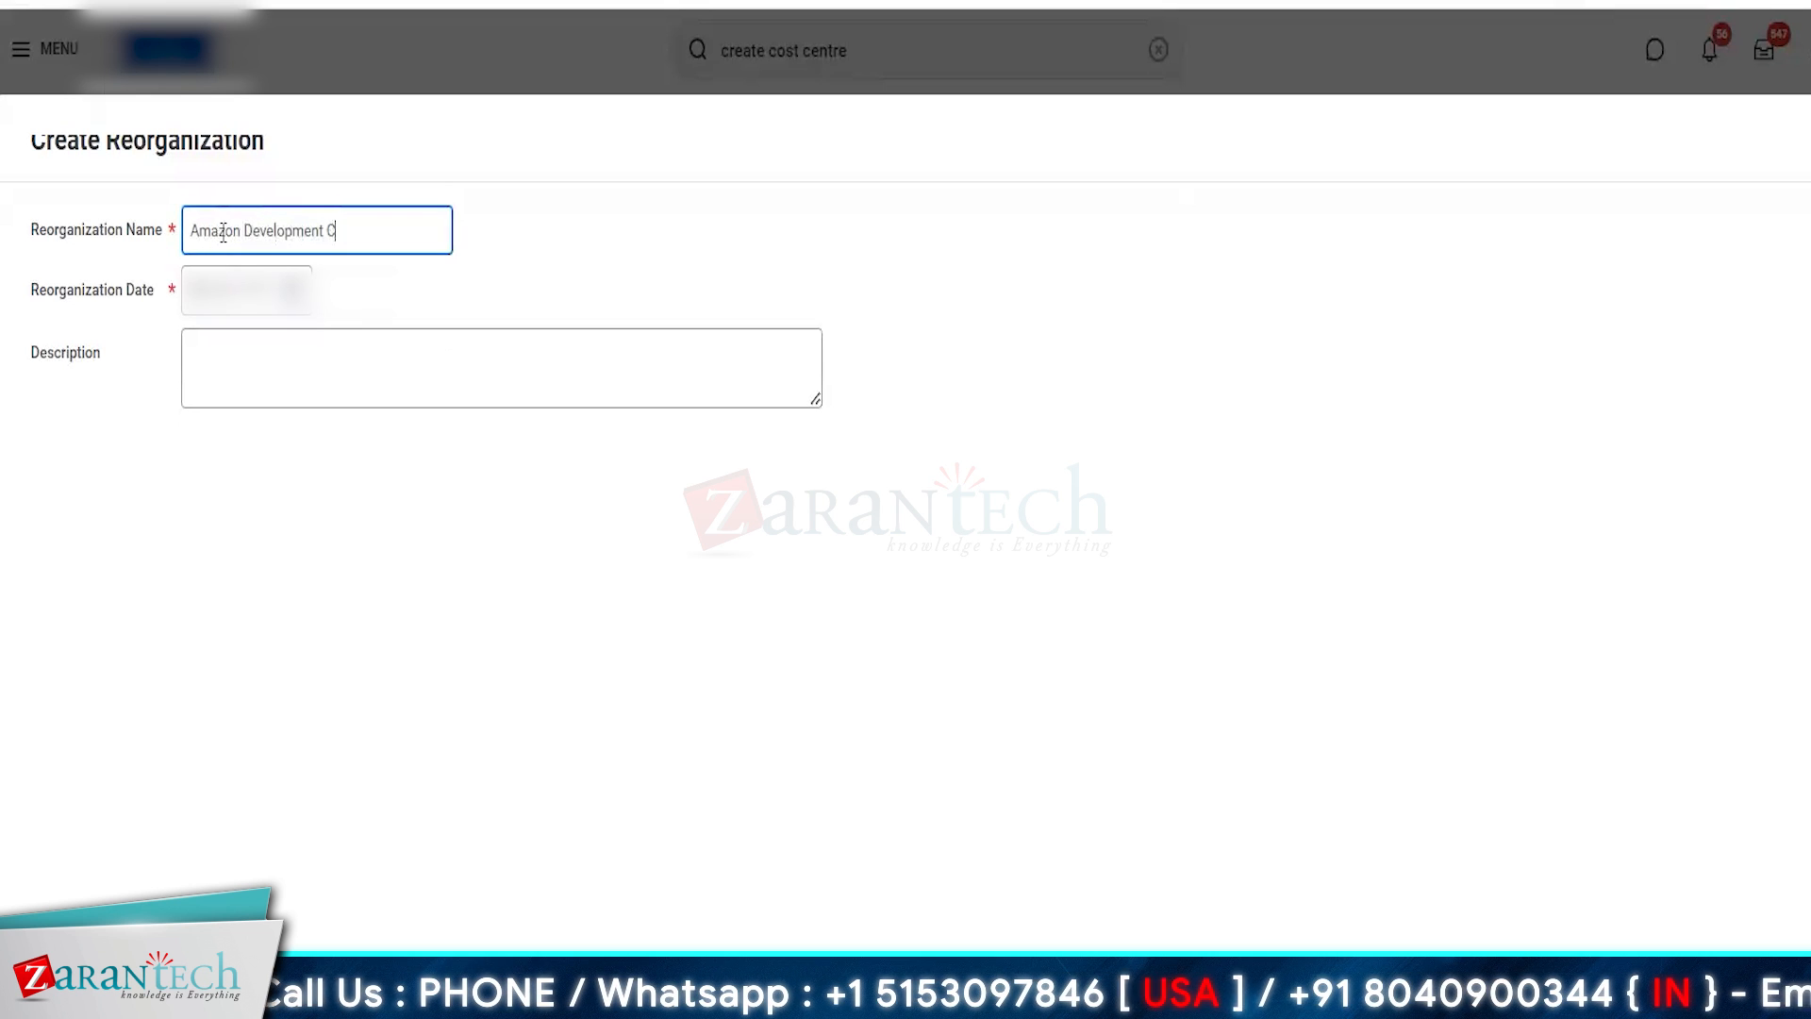
pyautogui.write('entre')
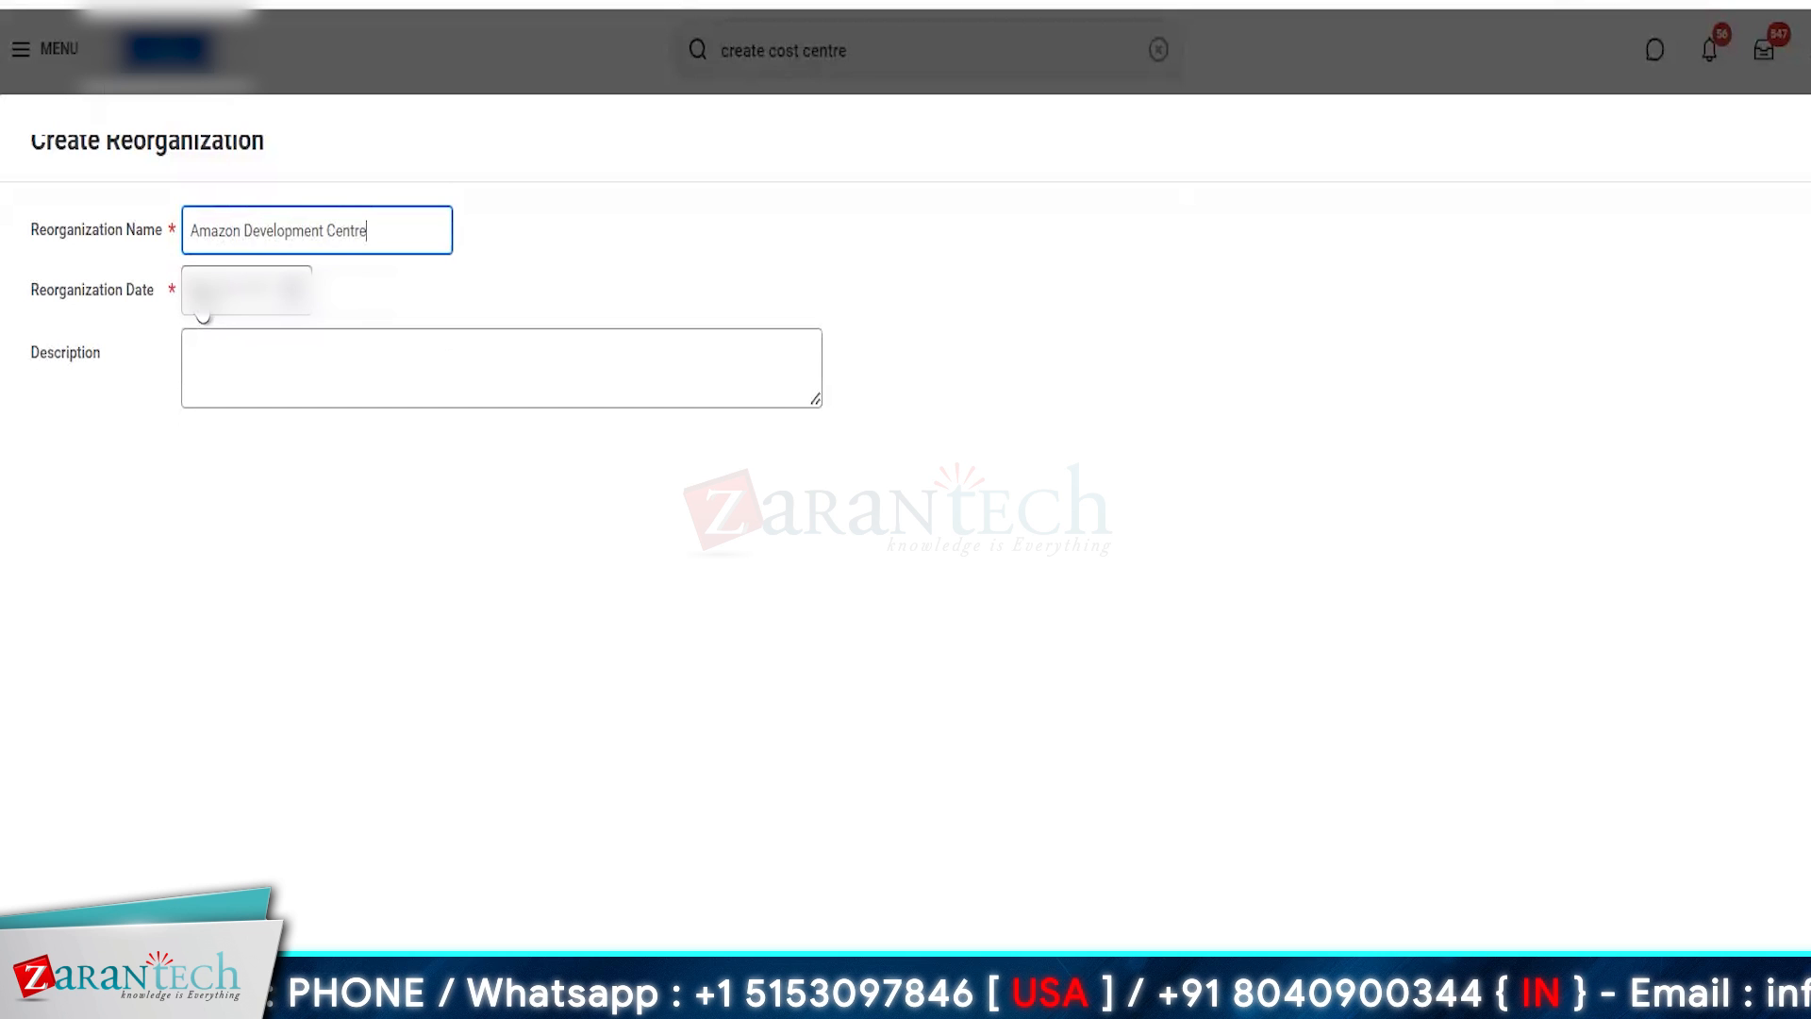
pyautogui.click(203, 312)
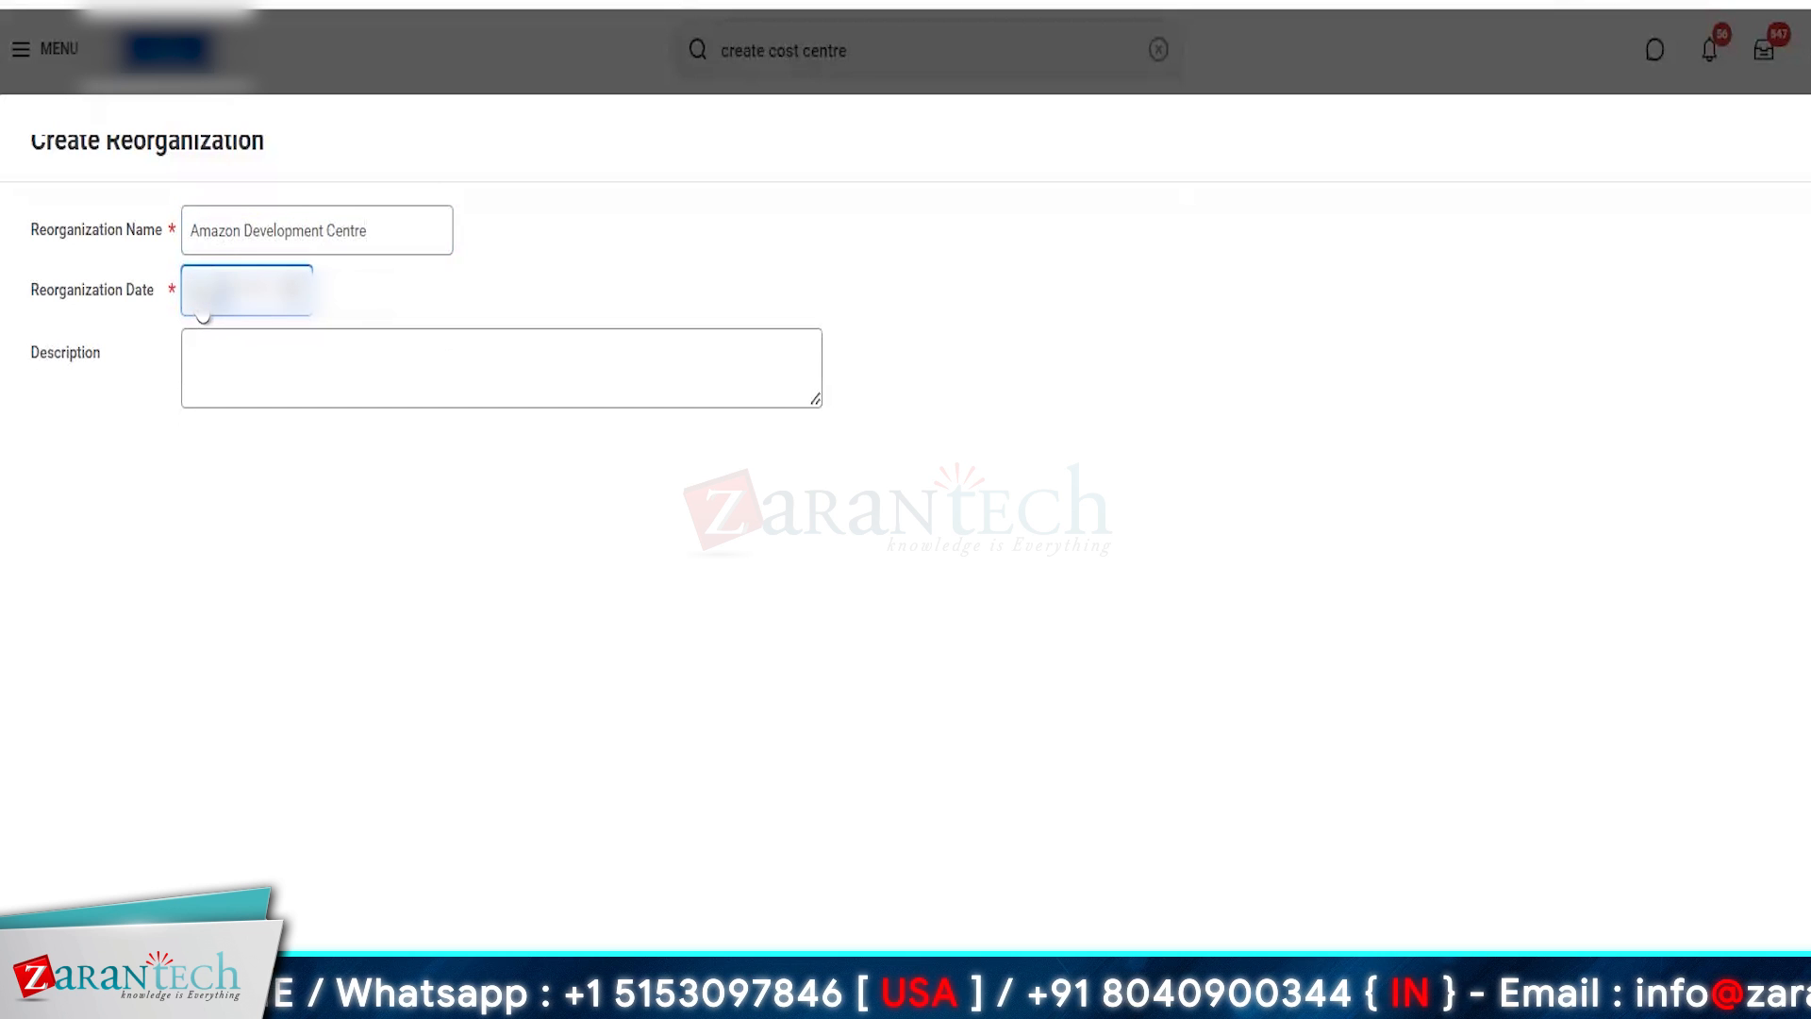
pyautogui.write('1')
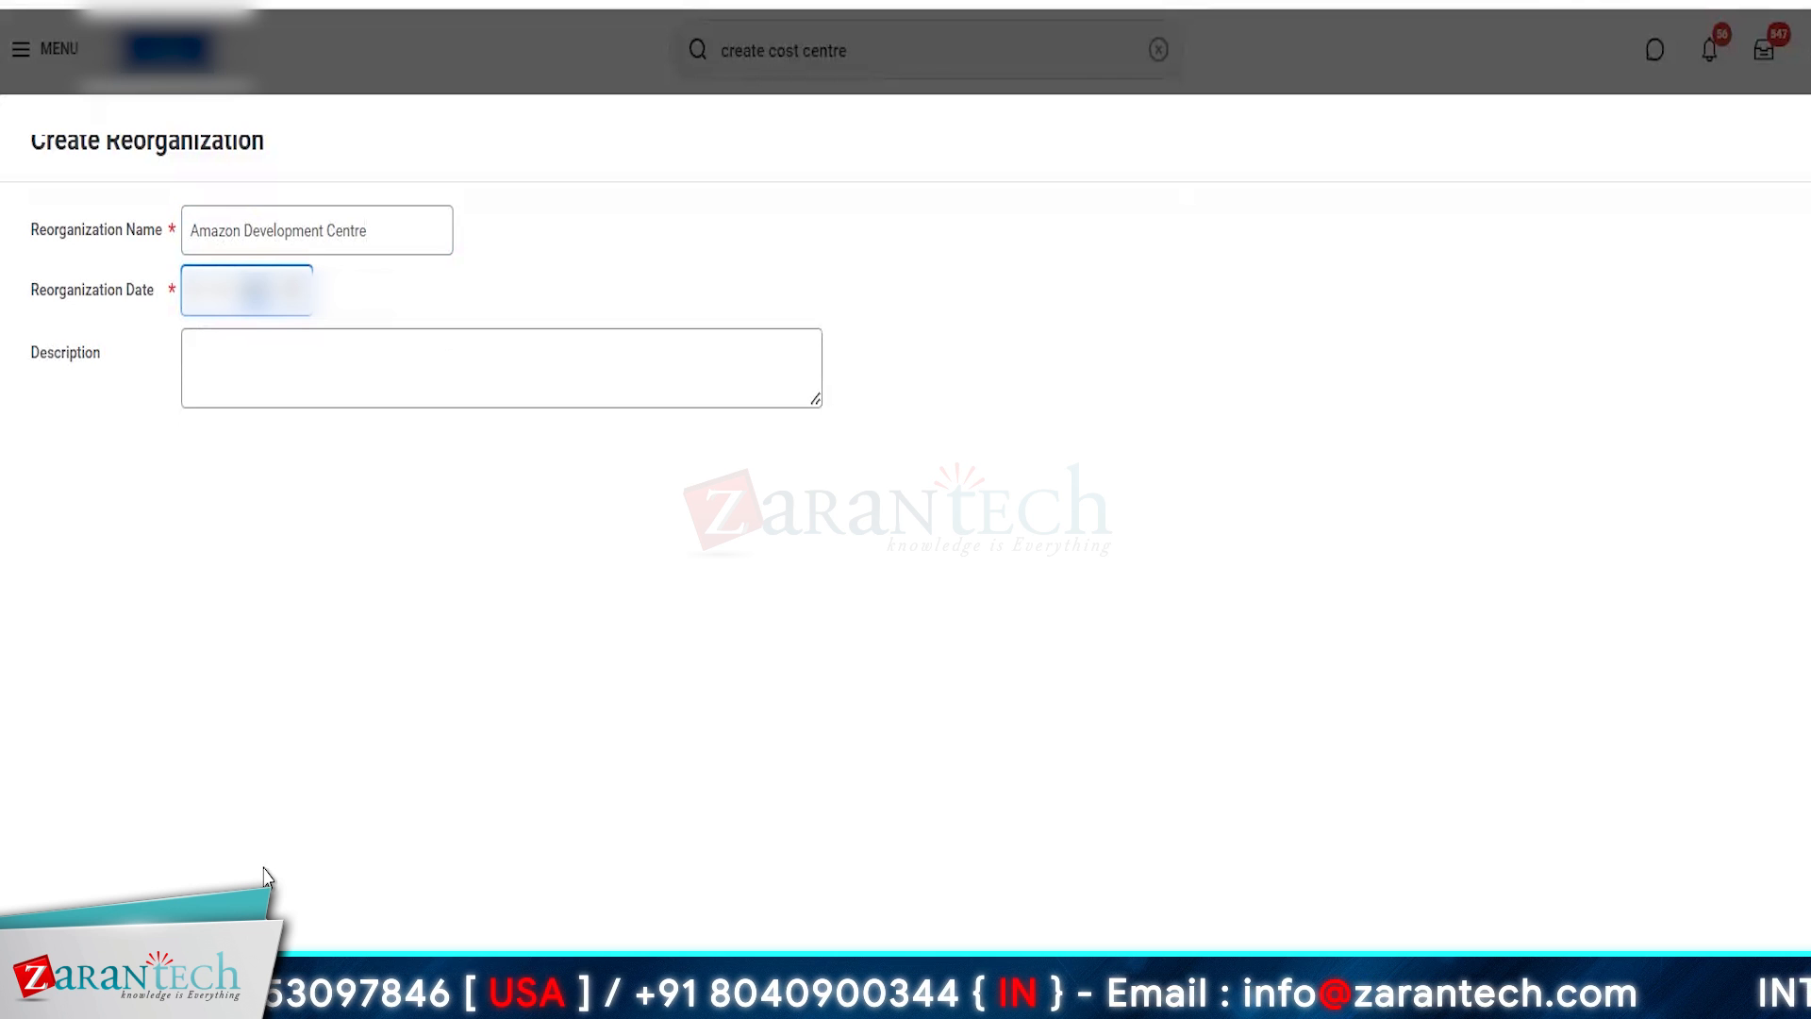
pyautogui.click(83, 342)
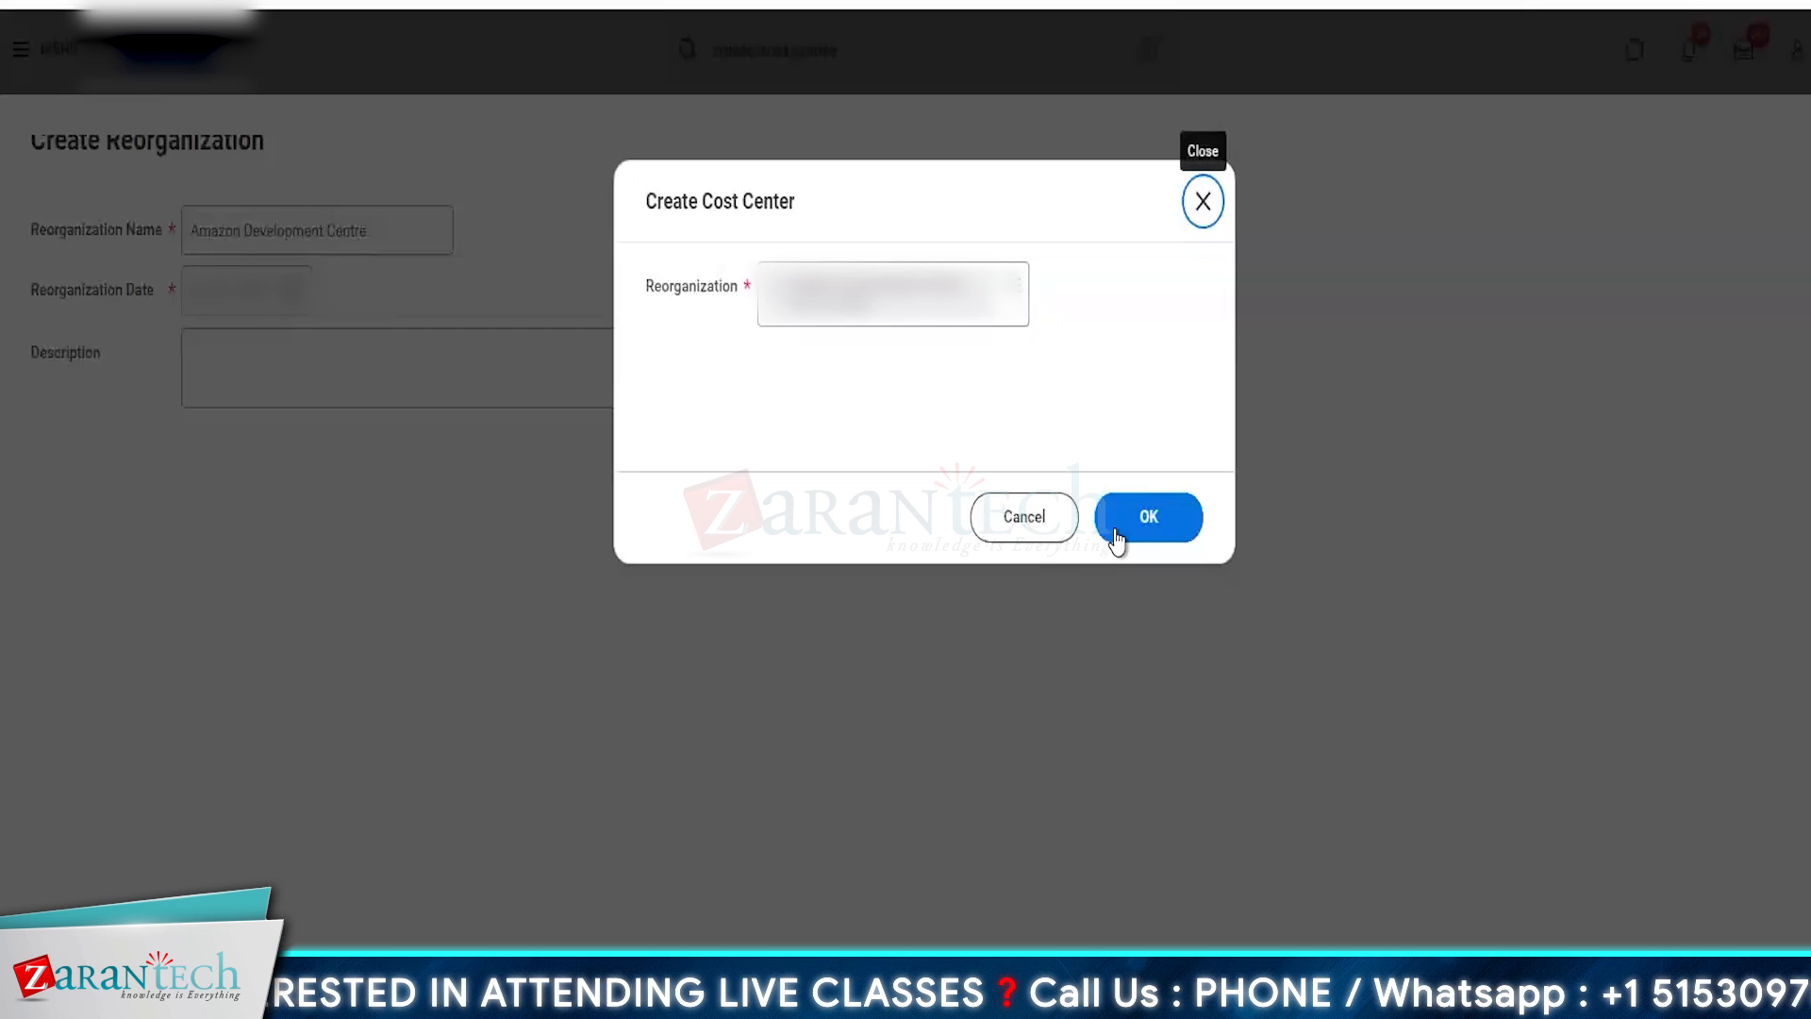
pyautogui.click(1146, 522)
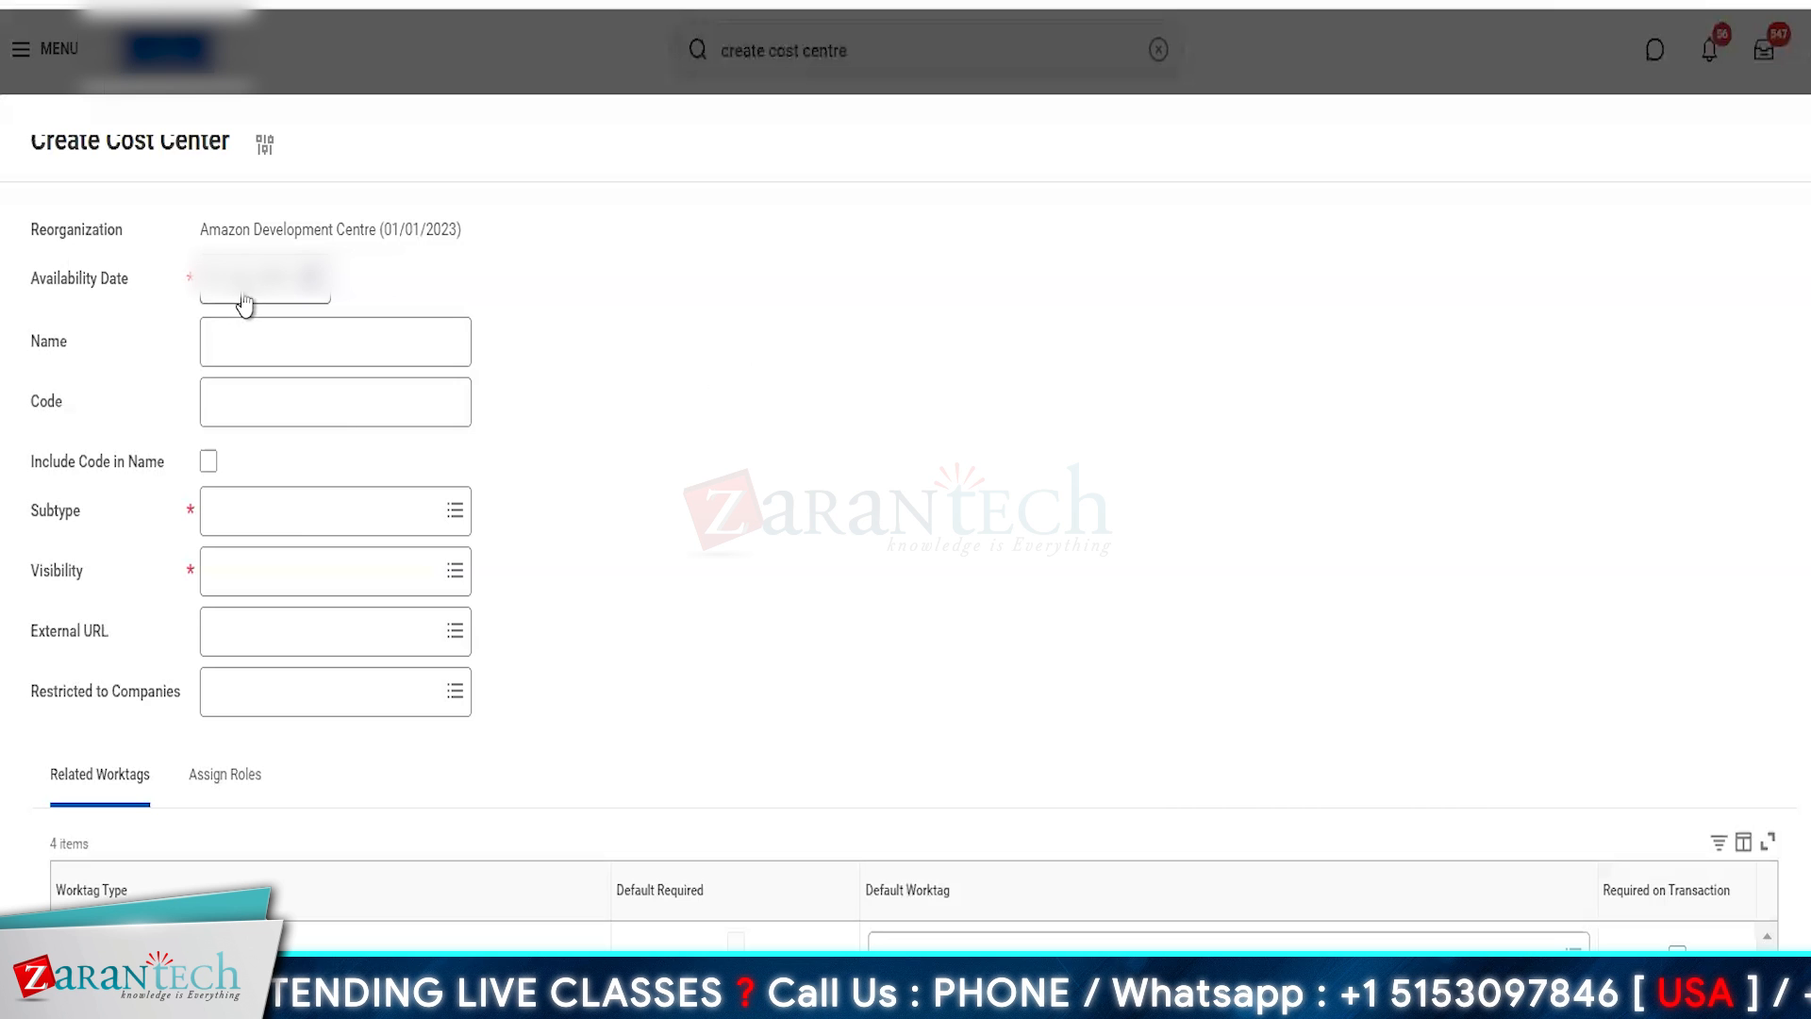
# - Name the new cost center CC AMZ India
pyautogui.click(324, 351)
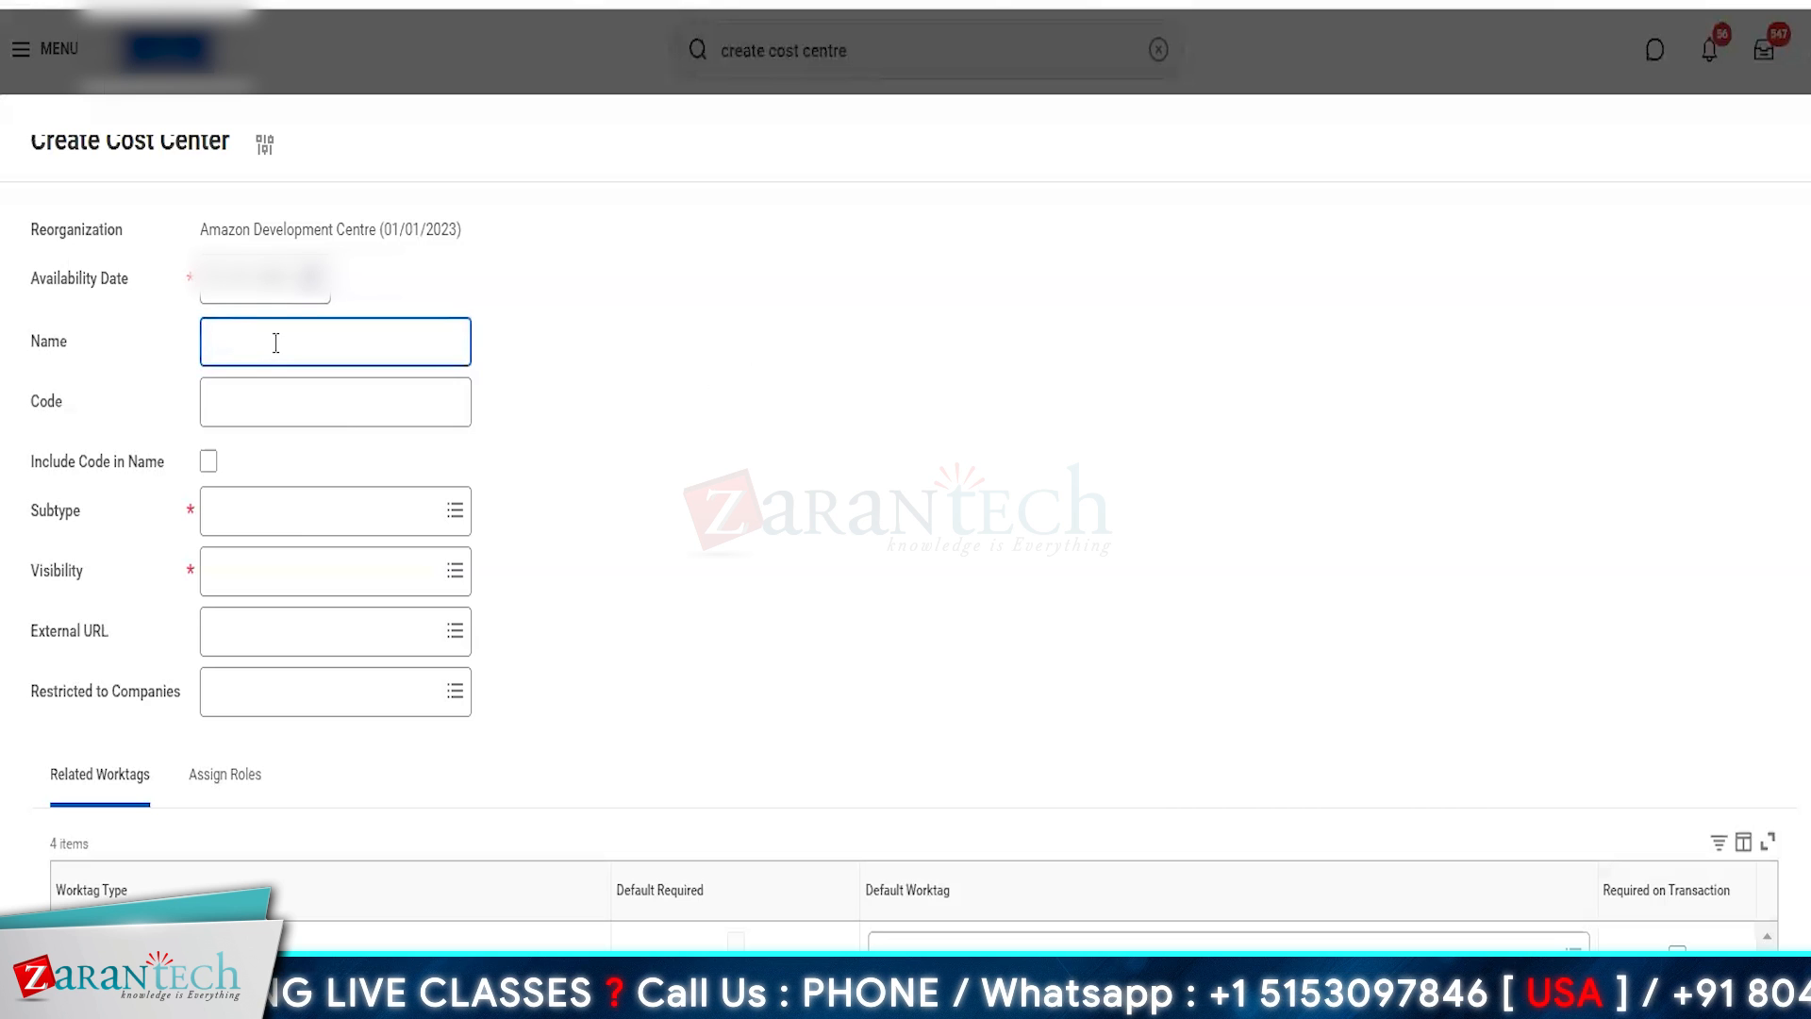
pyautogui.write('Amazon')
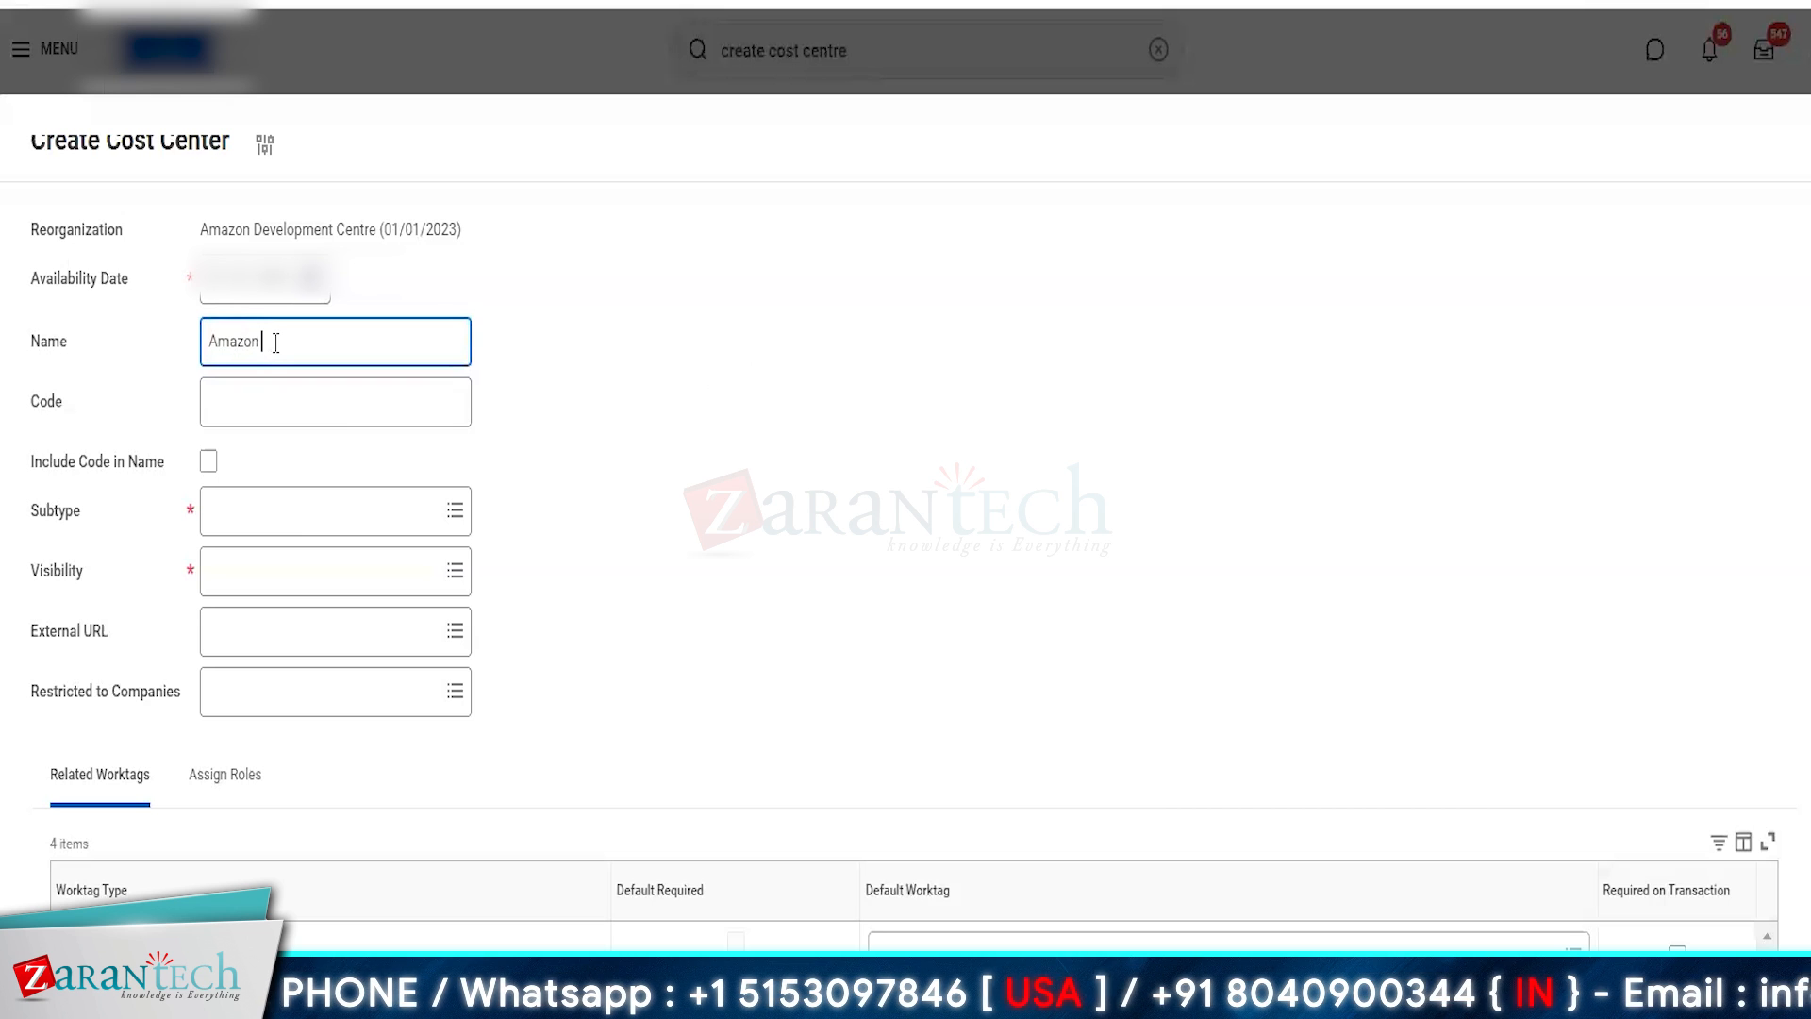
pyautogui.press('Home')
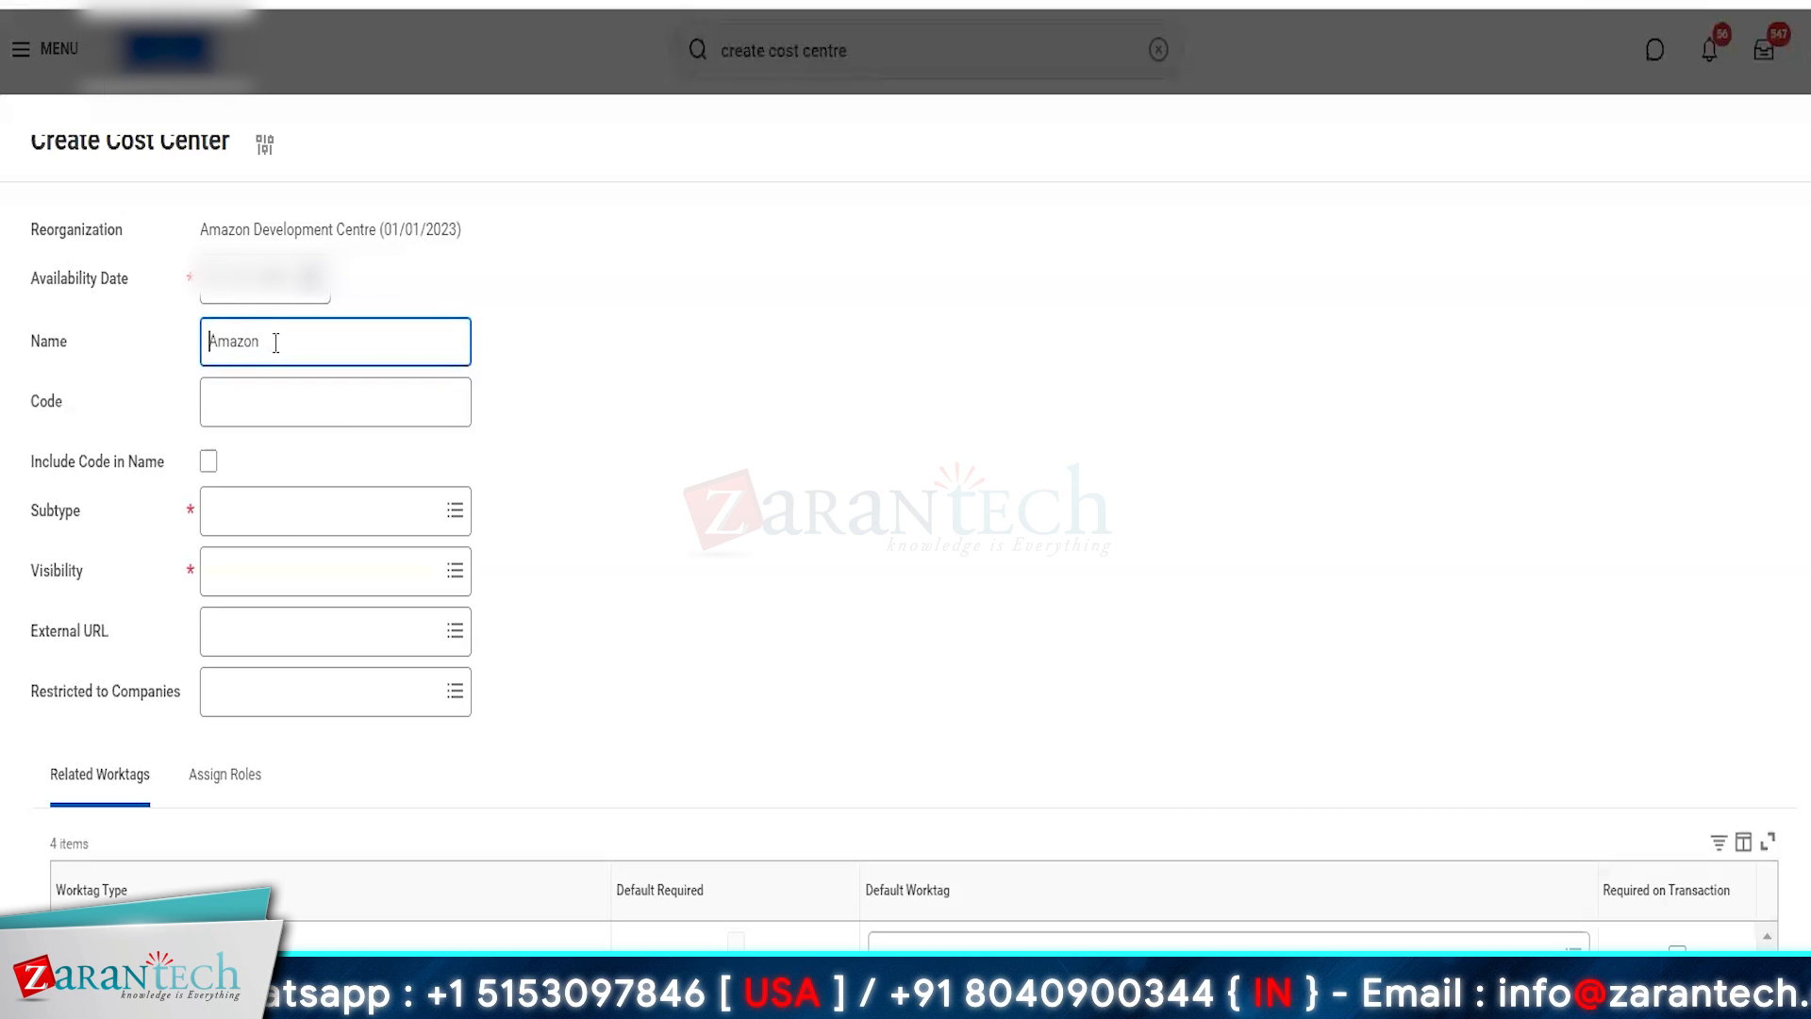
pyautogui.write('CC')
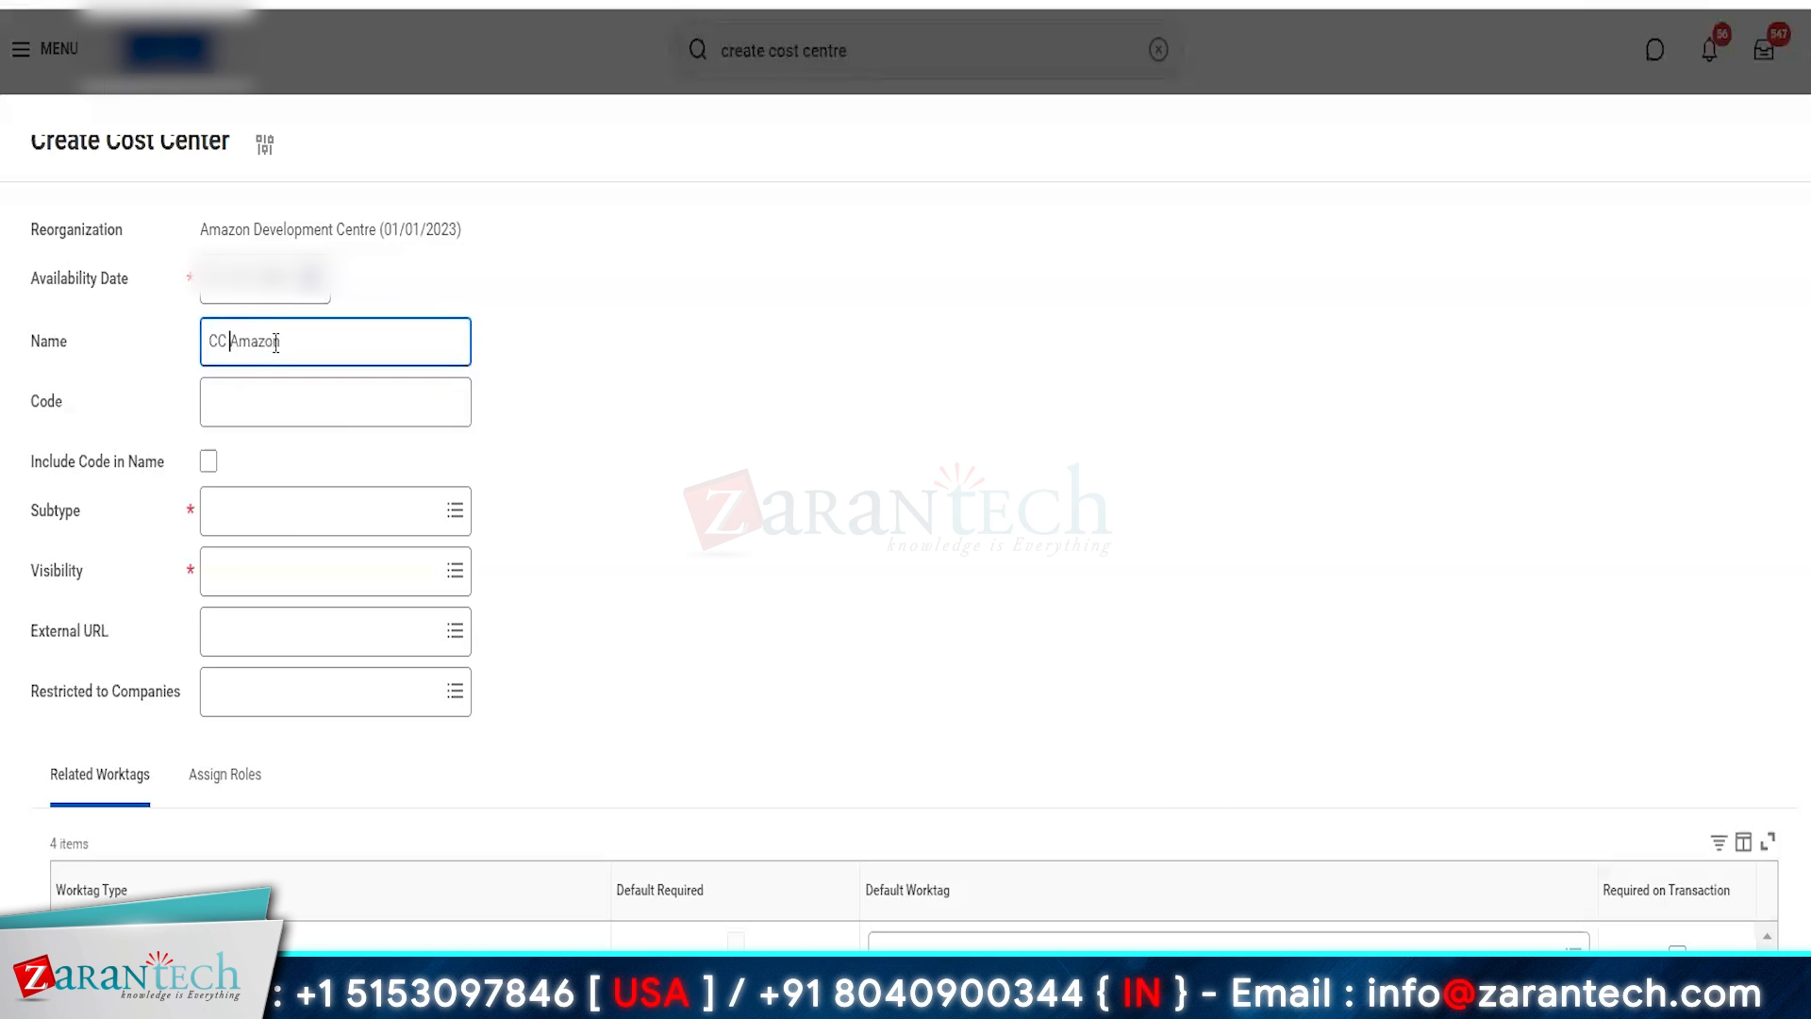
pyautogui.hotkey('shift', 'Right')
pyautogui.hotkey('shift', 'Right')
pyautogui.hotkey('shift', 'Right')
pyautogui.hotkey('shift', 'Right')
pyautogui.hotkey('shift', 'Right')
pyautogui.hotkey('shift', 'Right')
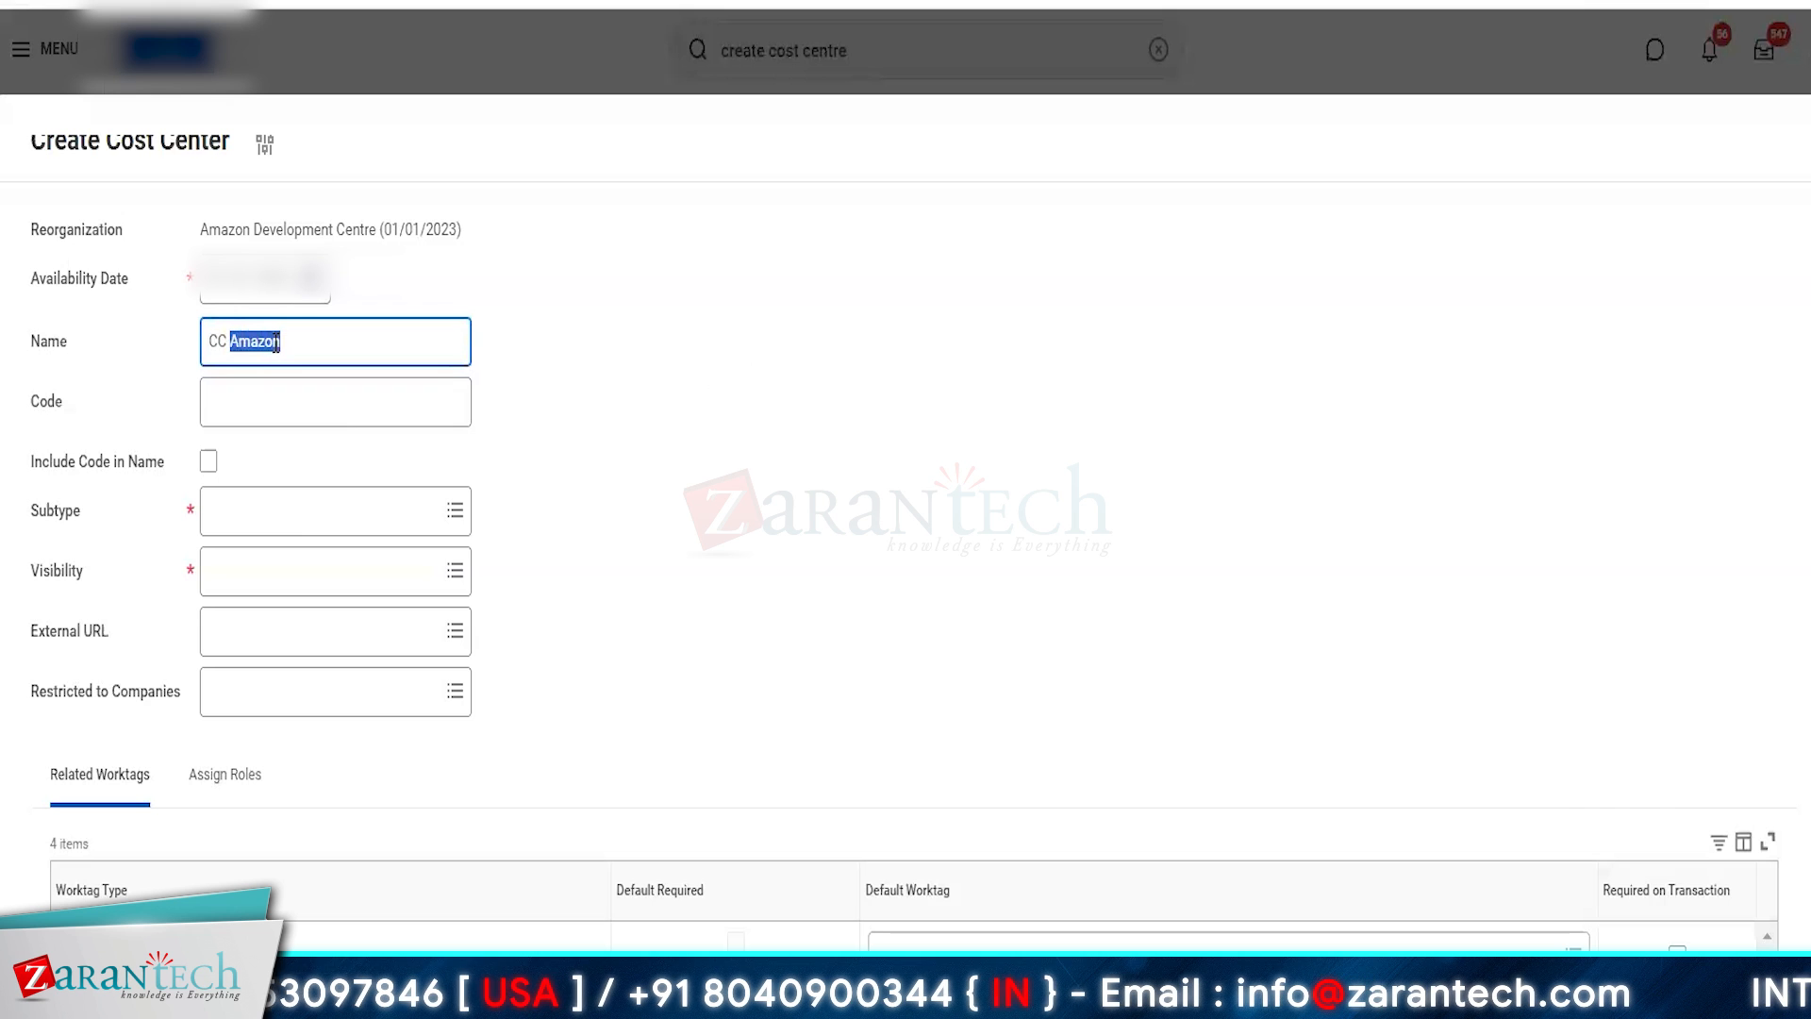
pyautogui.write('AMZ')
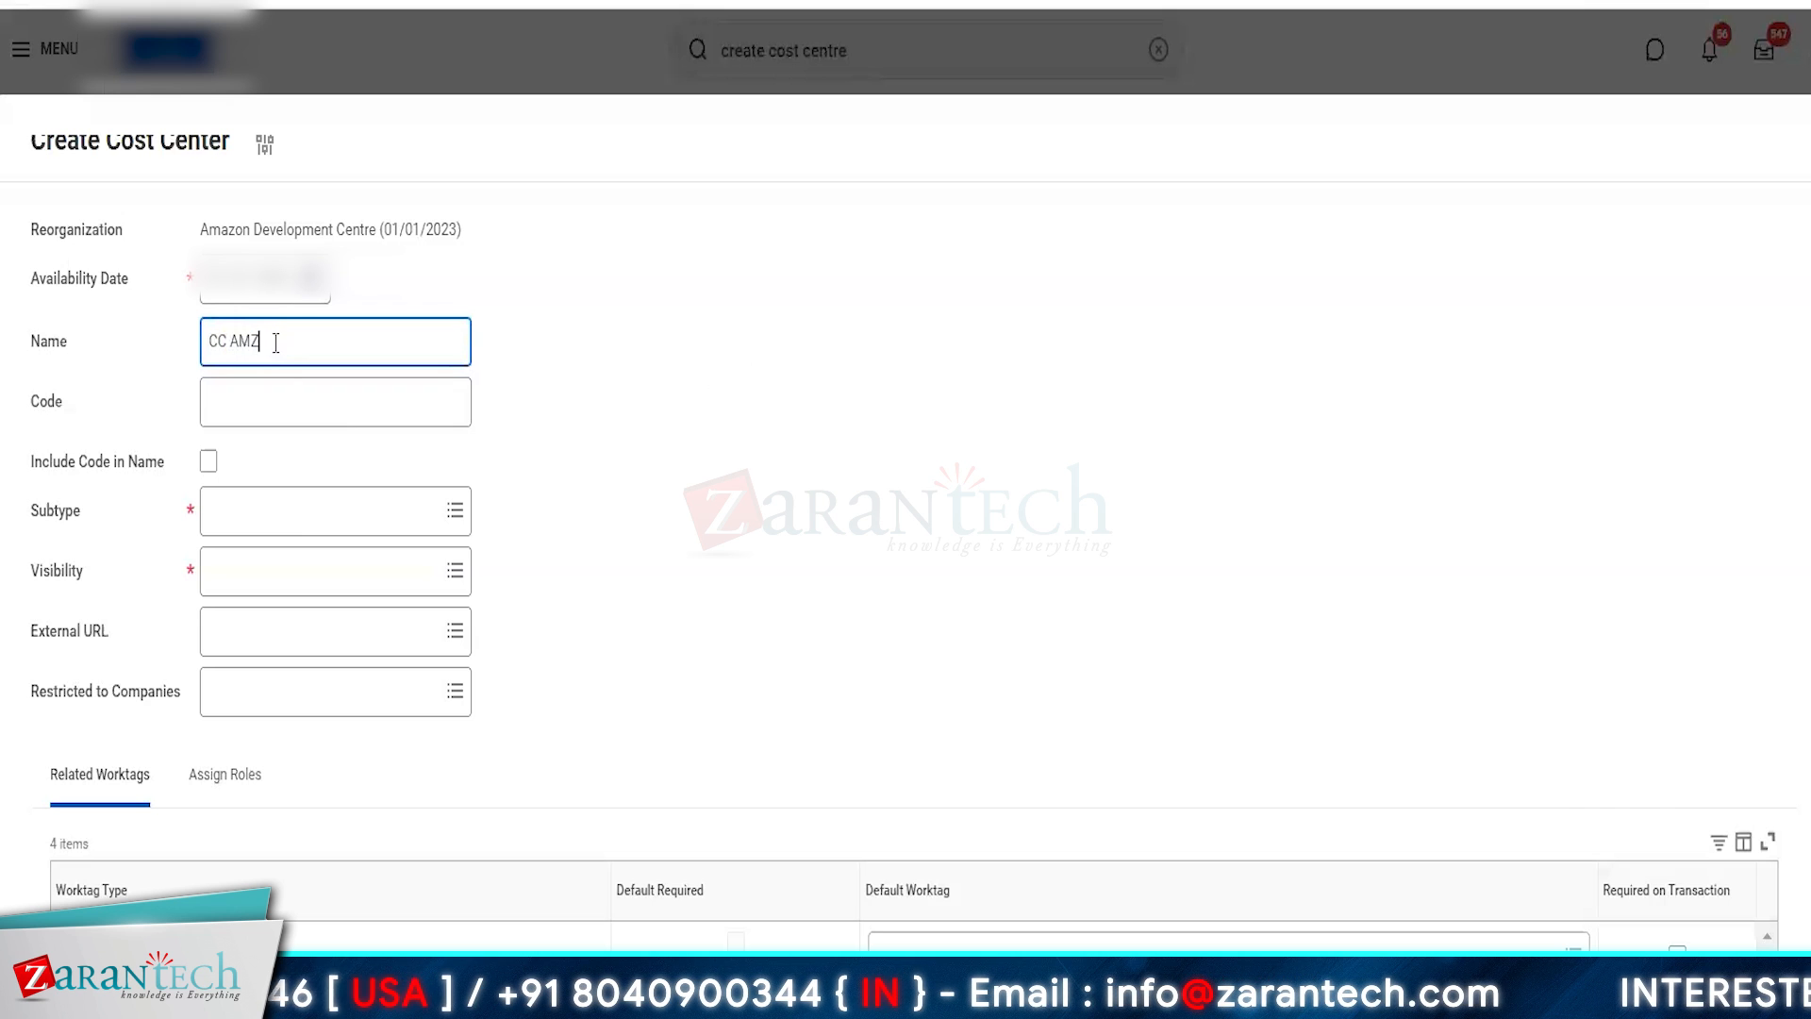
pyautogui.write(' India')
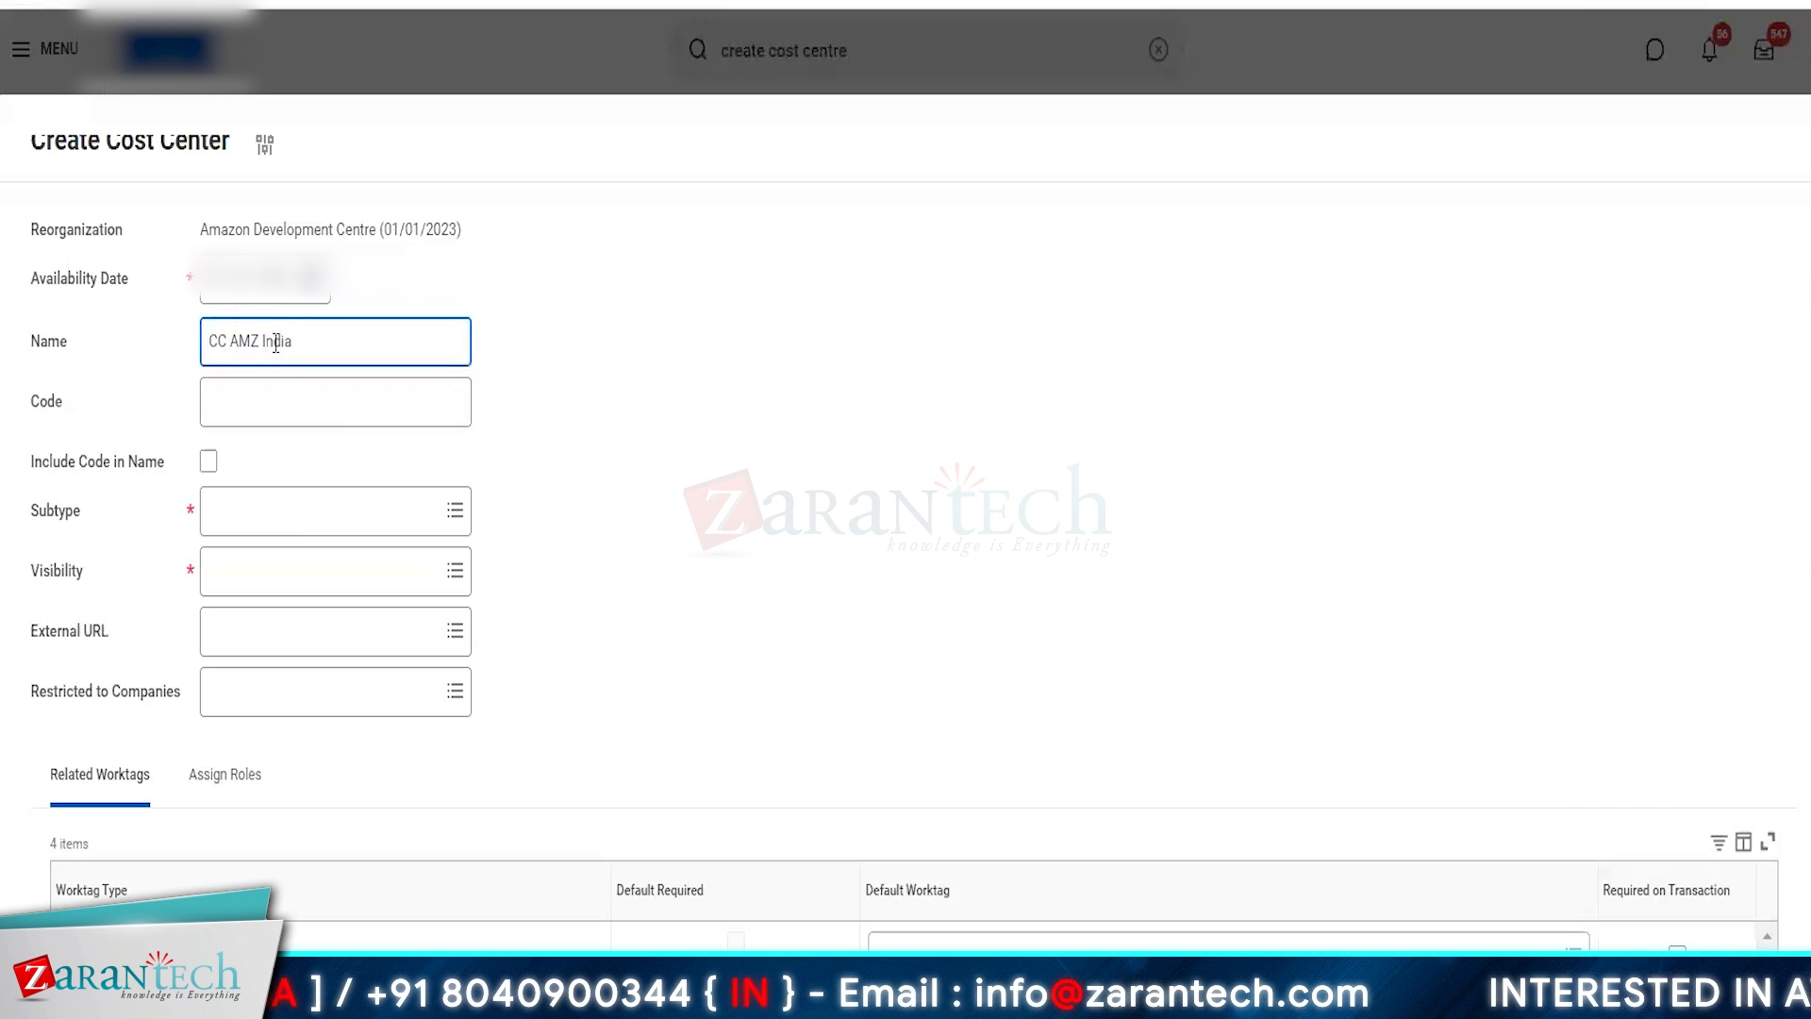
# - Look through the available subtypes for the CC AMZ India cost center without choosing one
pyautogui.click(327, 511)
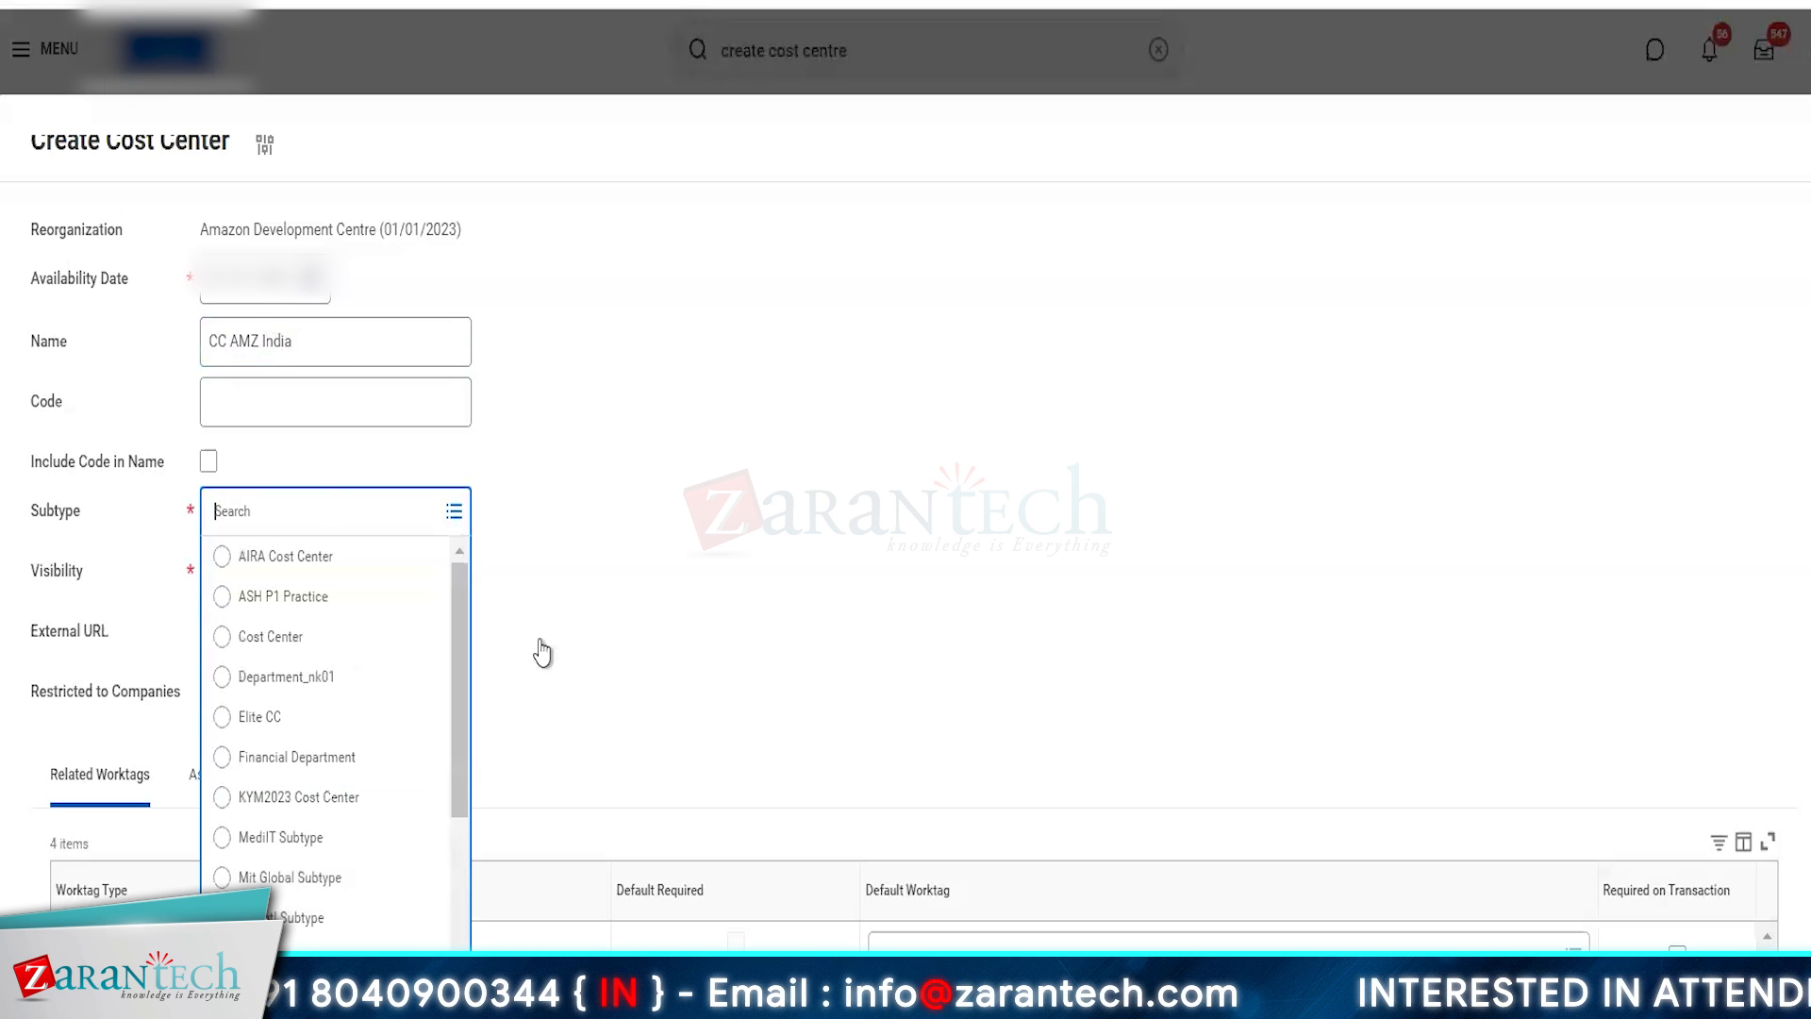
pyautogui.scroll(-4, 354, 772)
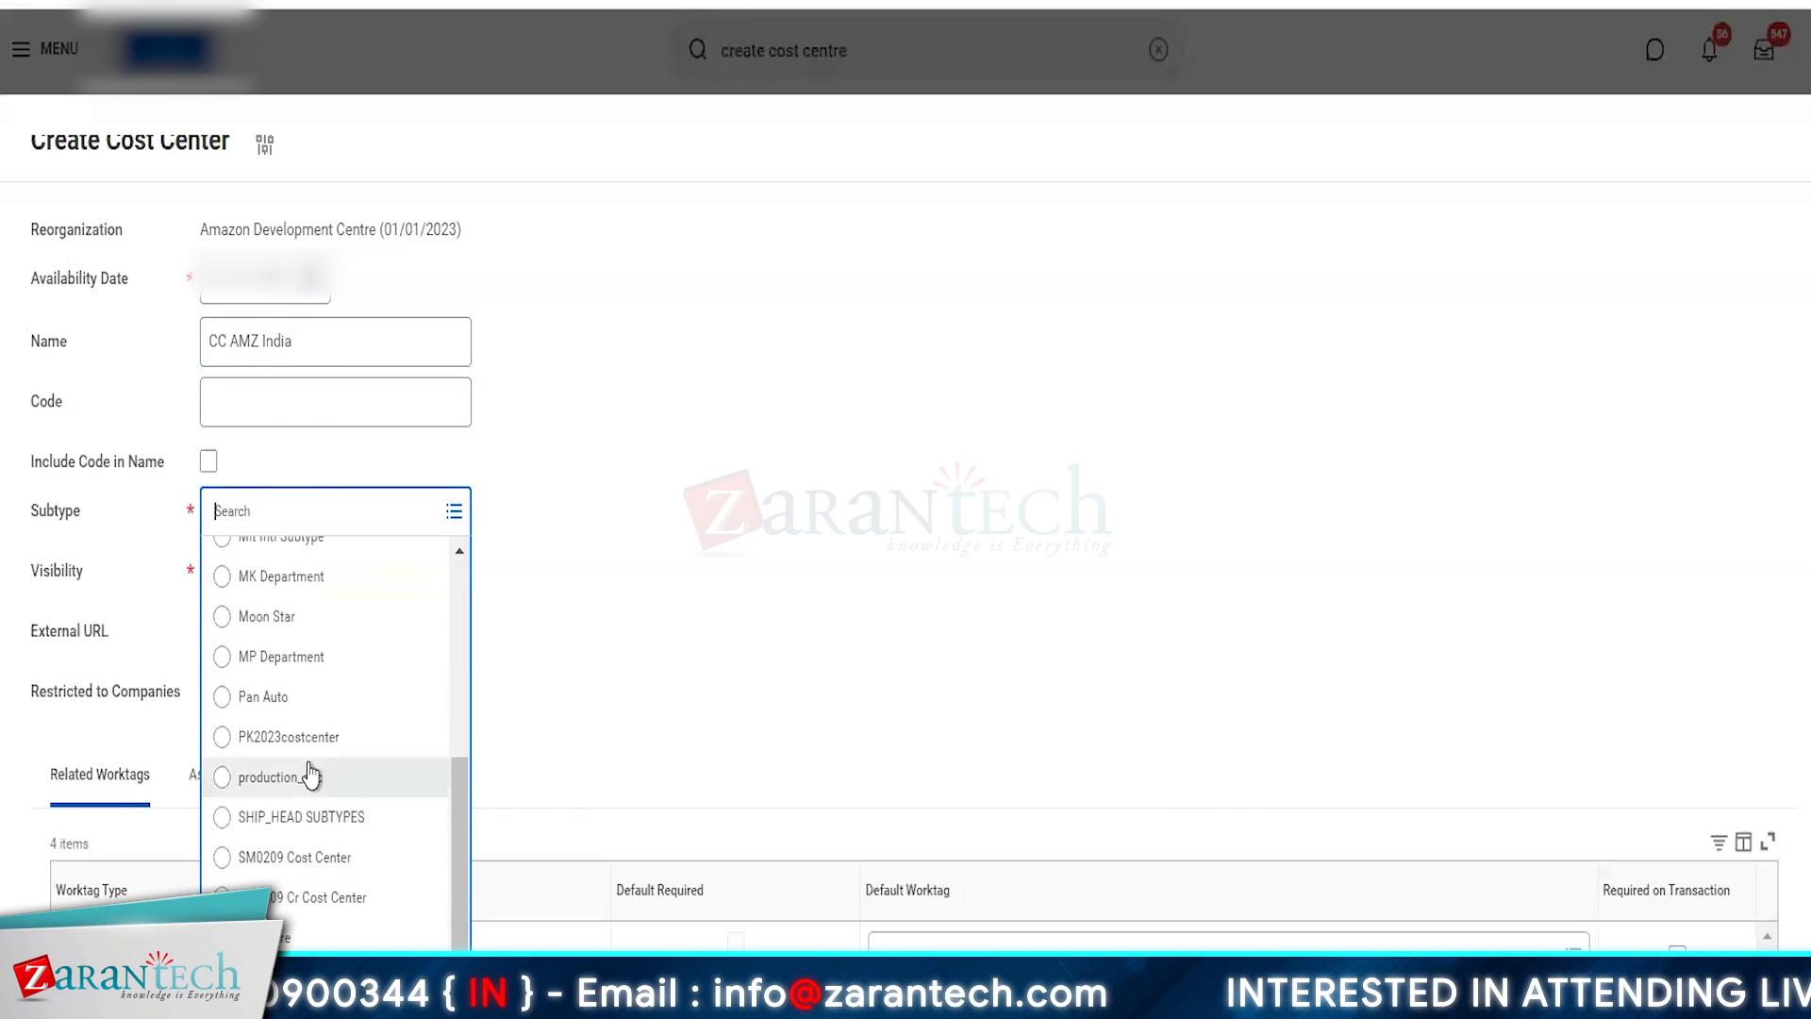
pyautogui.scroll(4, 309, 766)
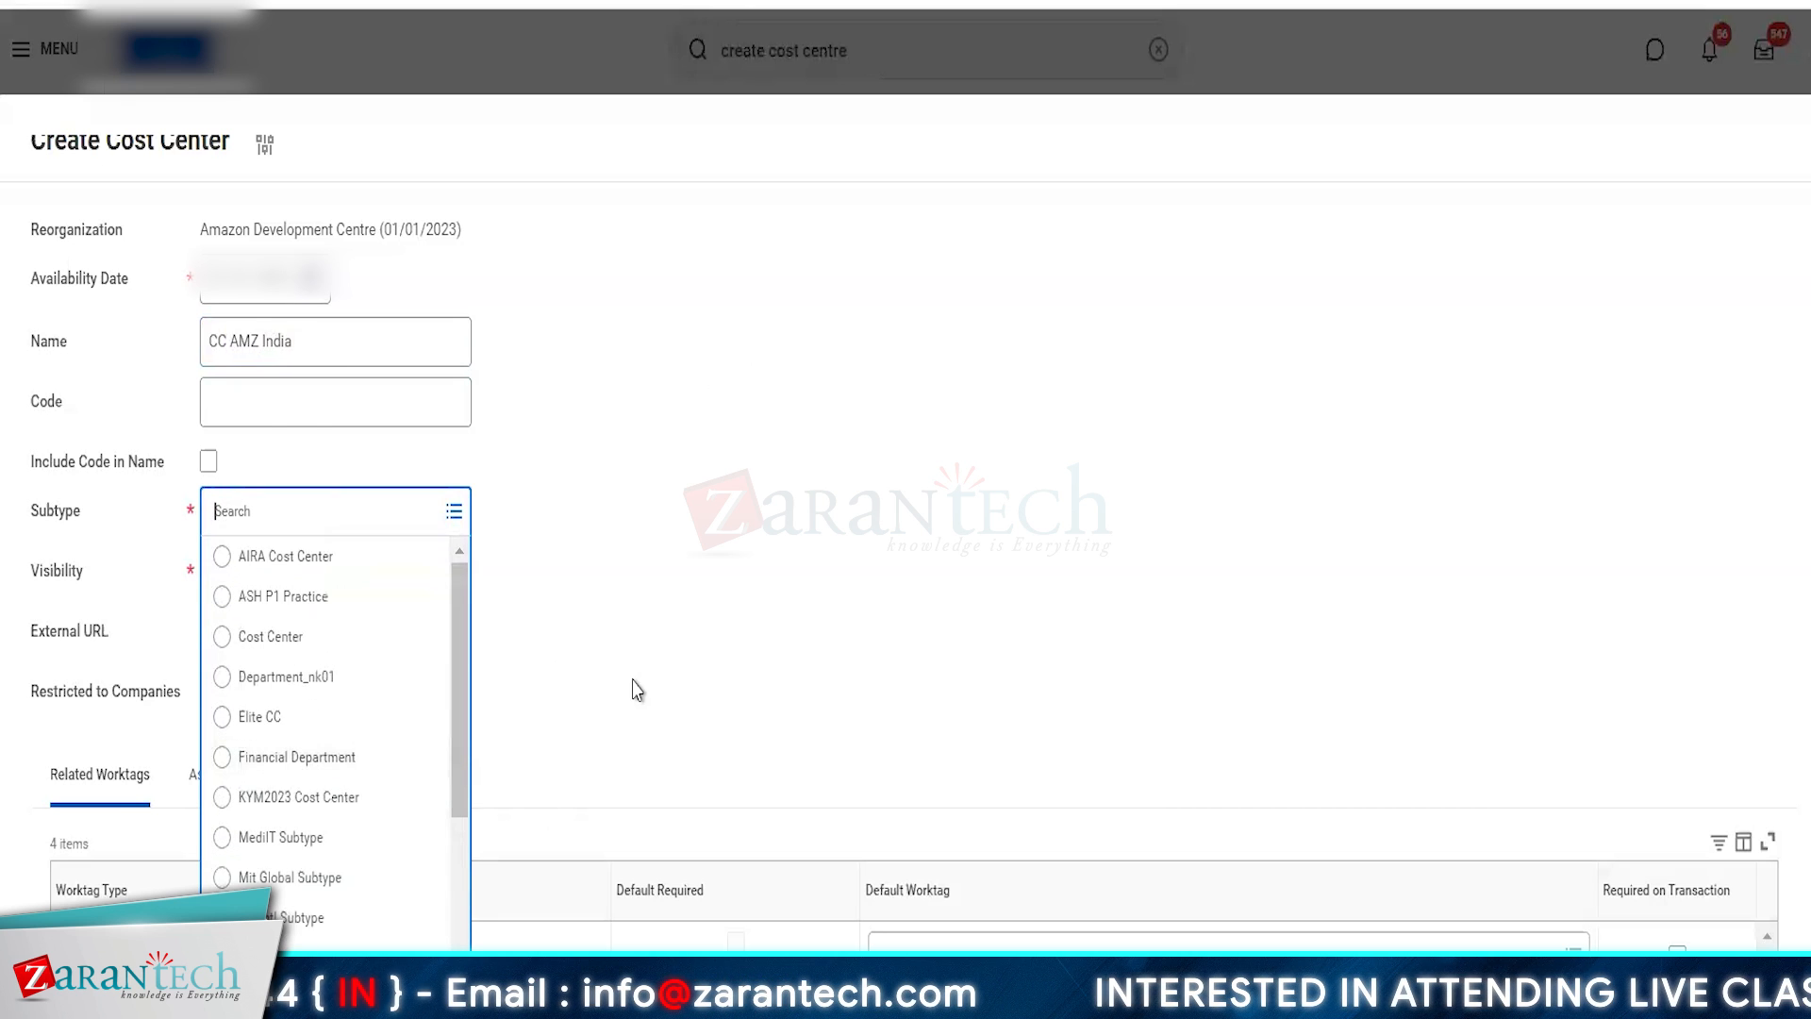
pyautogui.scroll(-4, 290, 768)
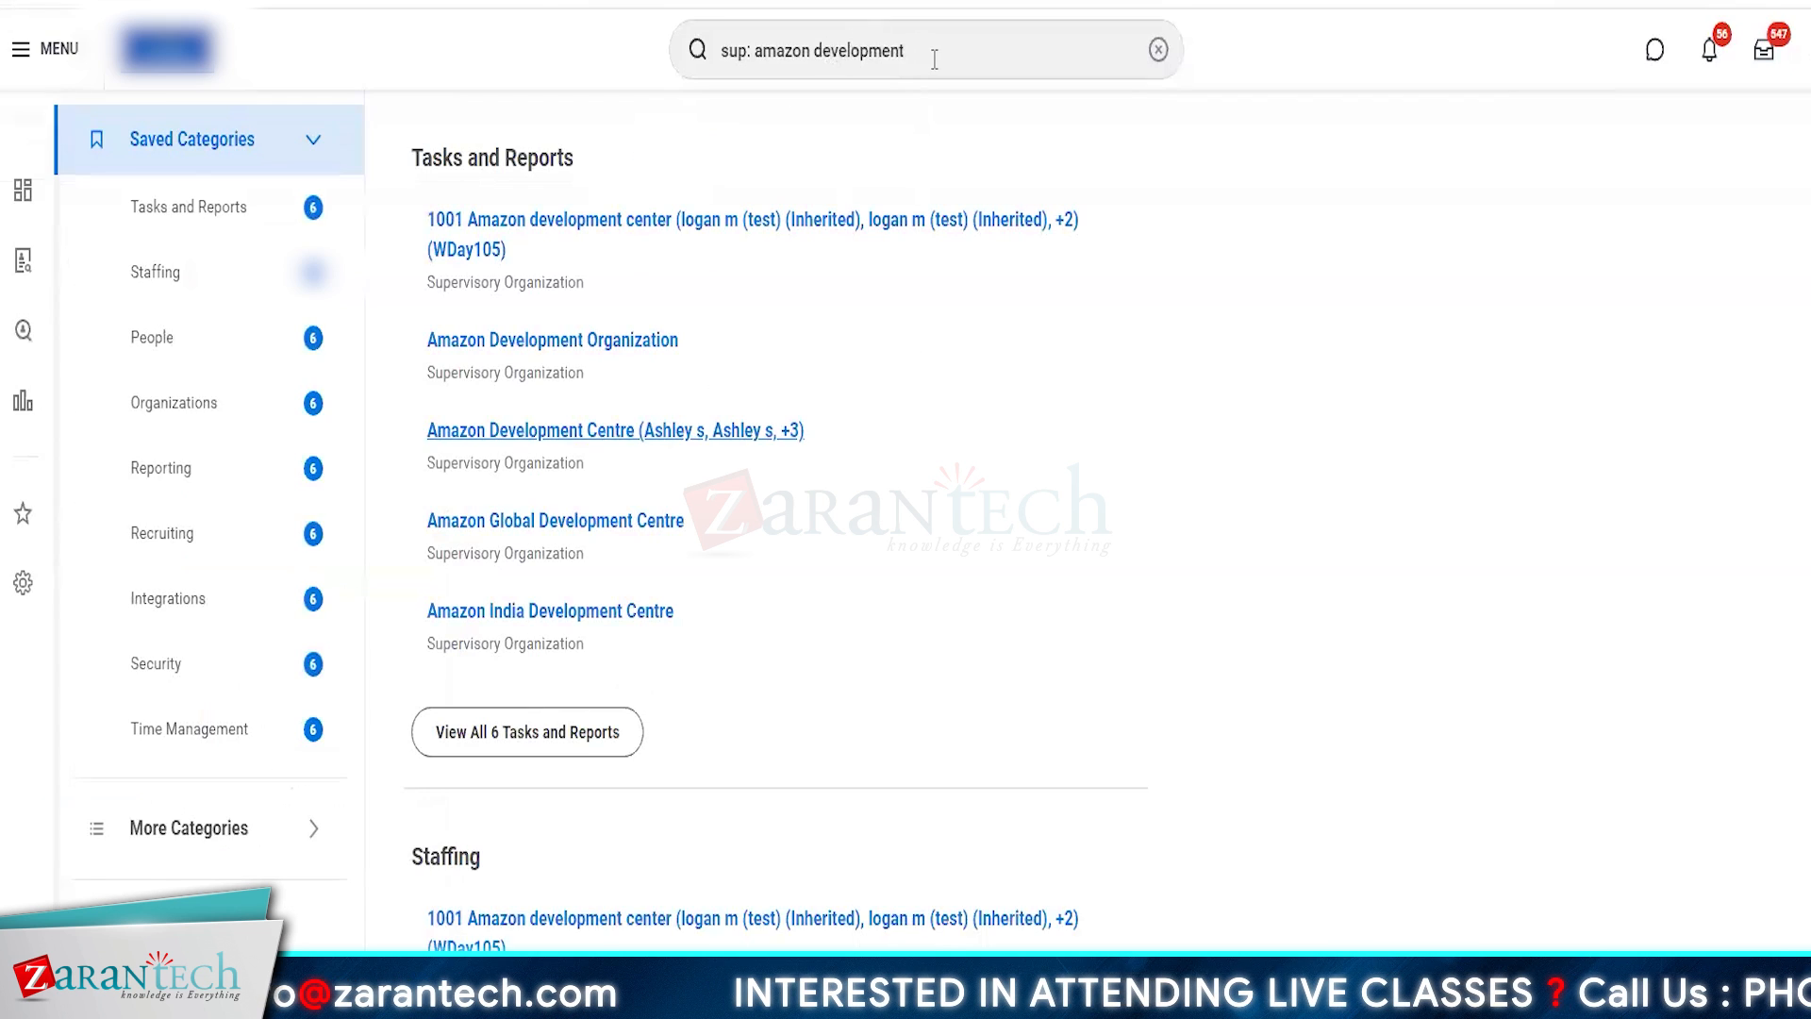
# - In the other open Workday page, search for maintain org subtype and open the Maintain Organization Subtypes task
pyautogui.tripleClick(934, 58)
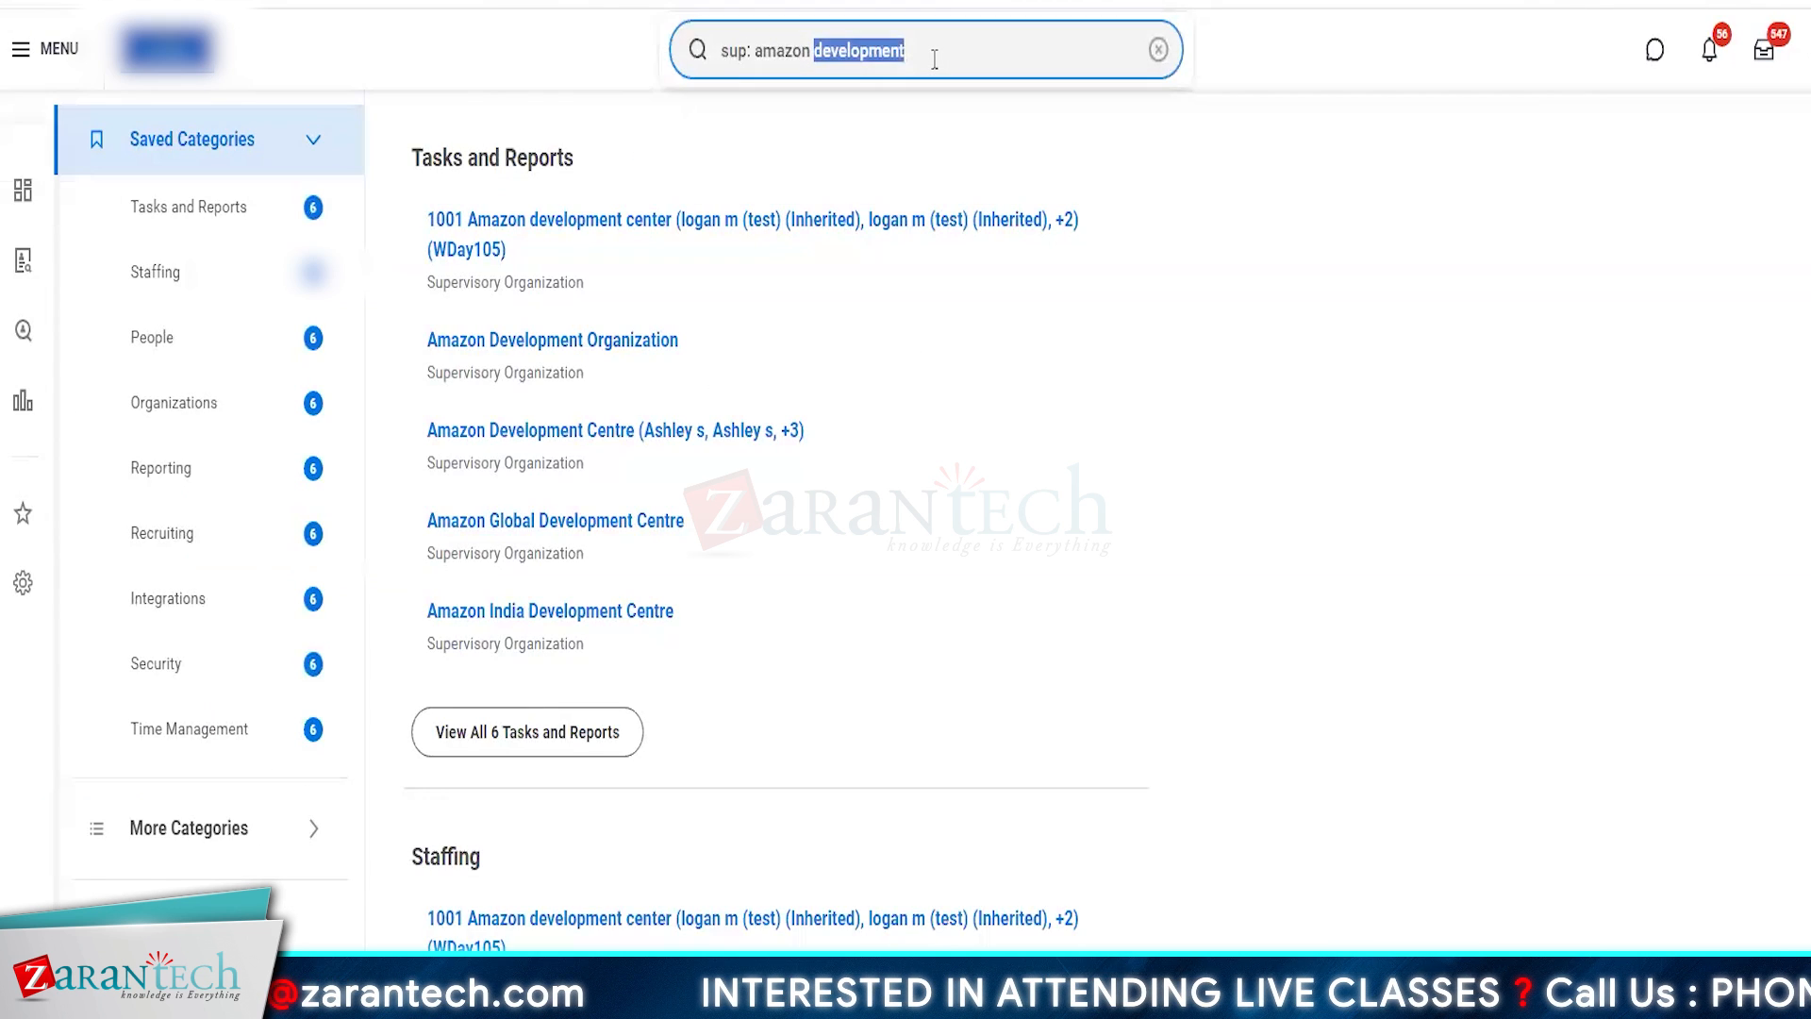
pyautogui.write('mainta')
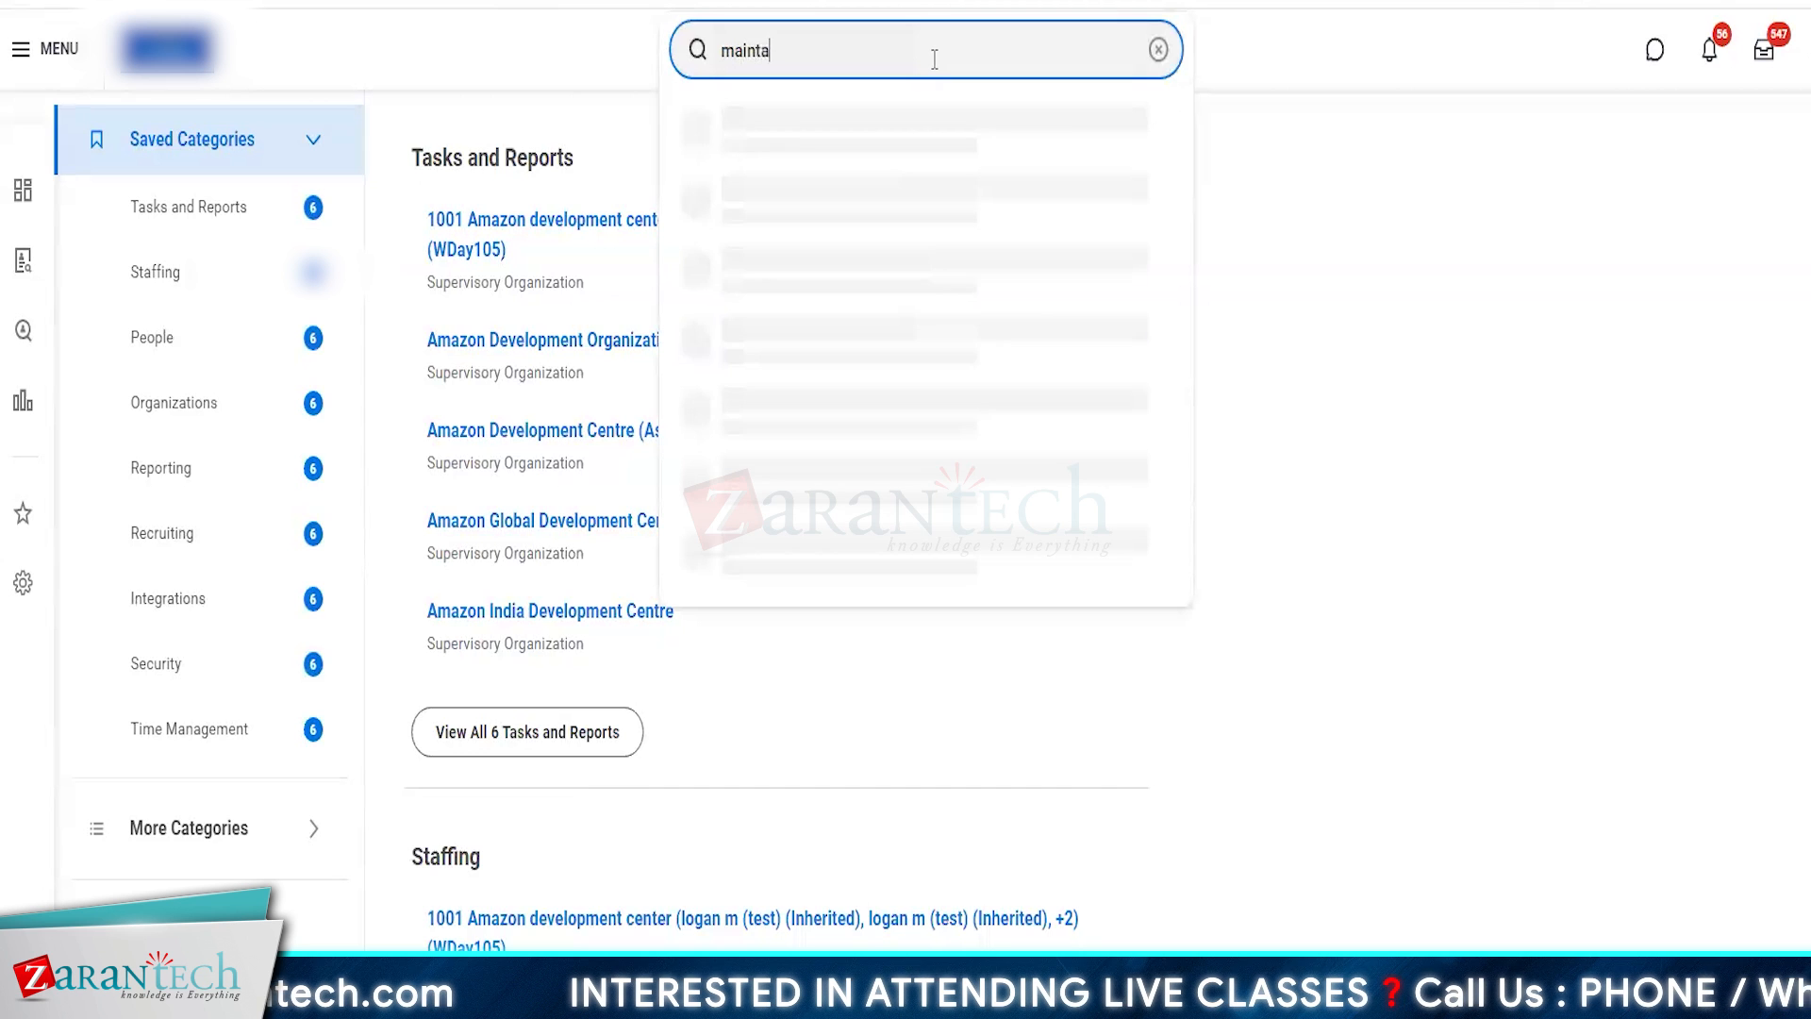
pyautogui.write('in org subtype')
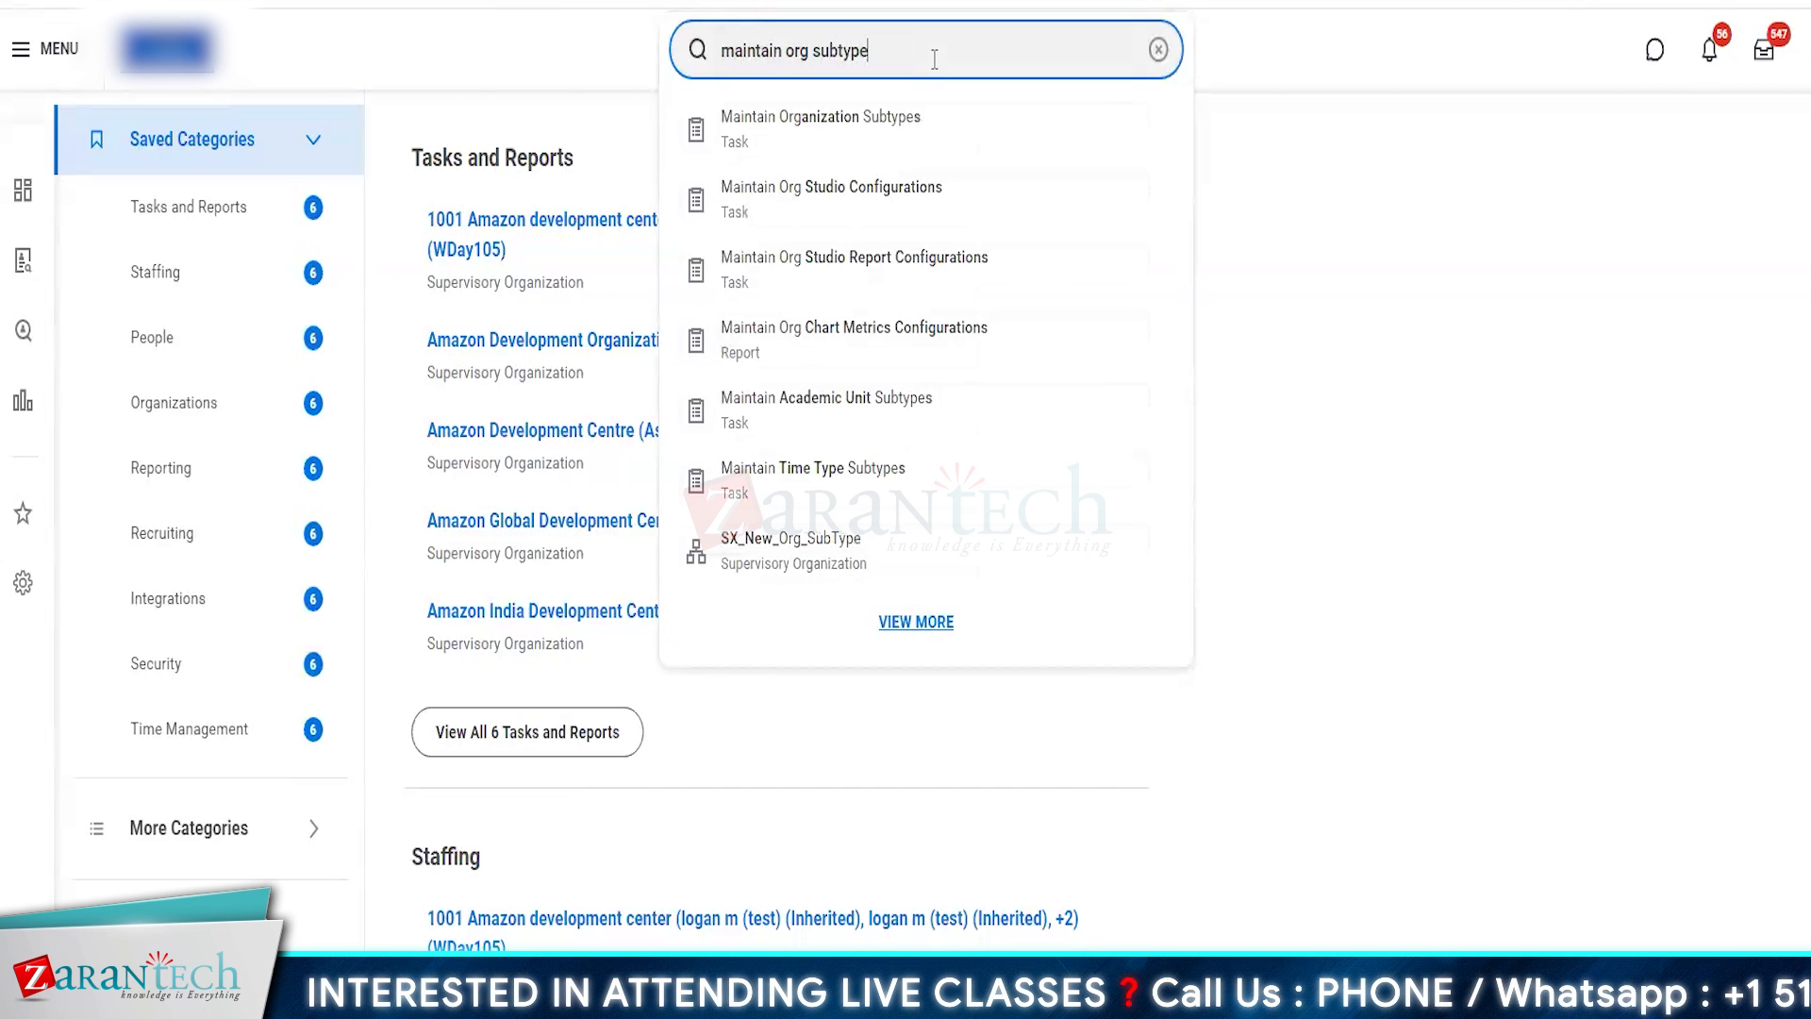
pyautogui.click(870, 138)
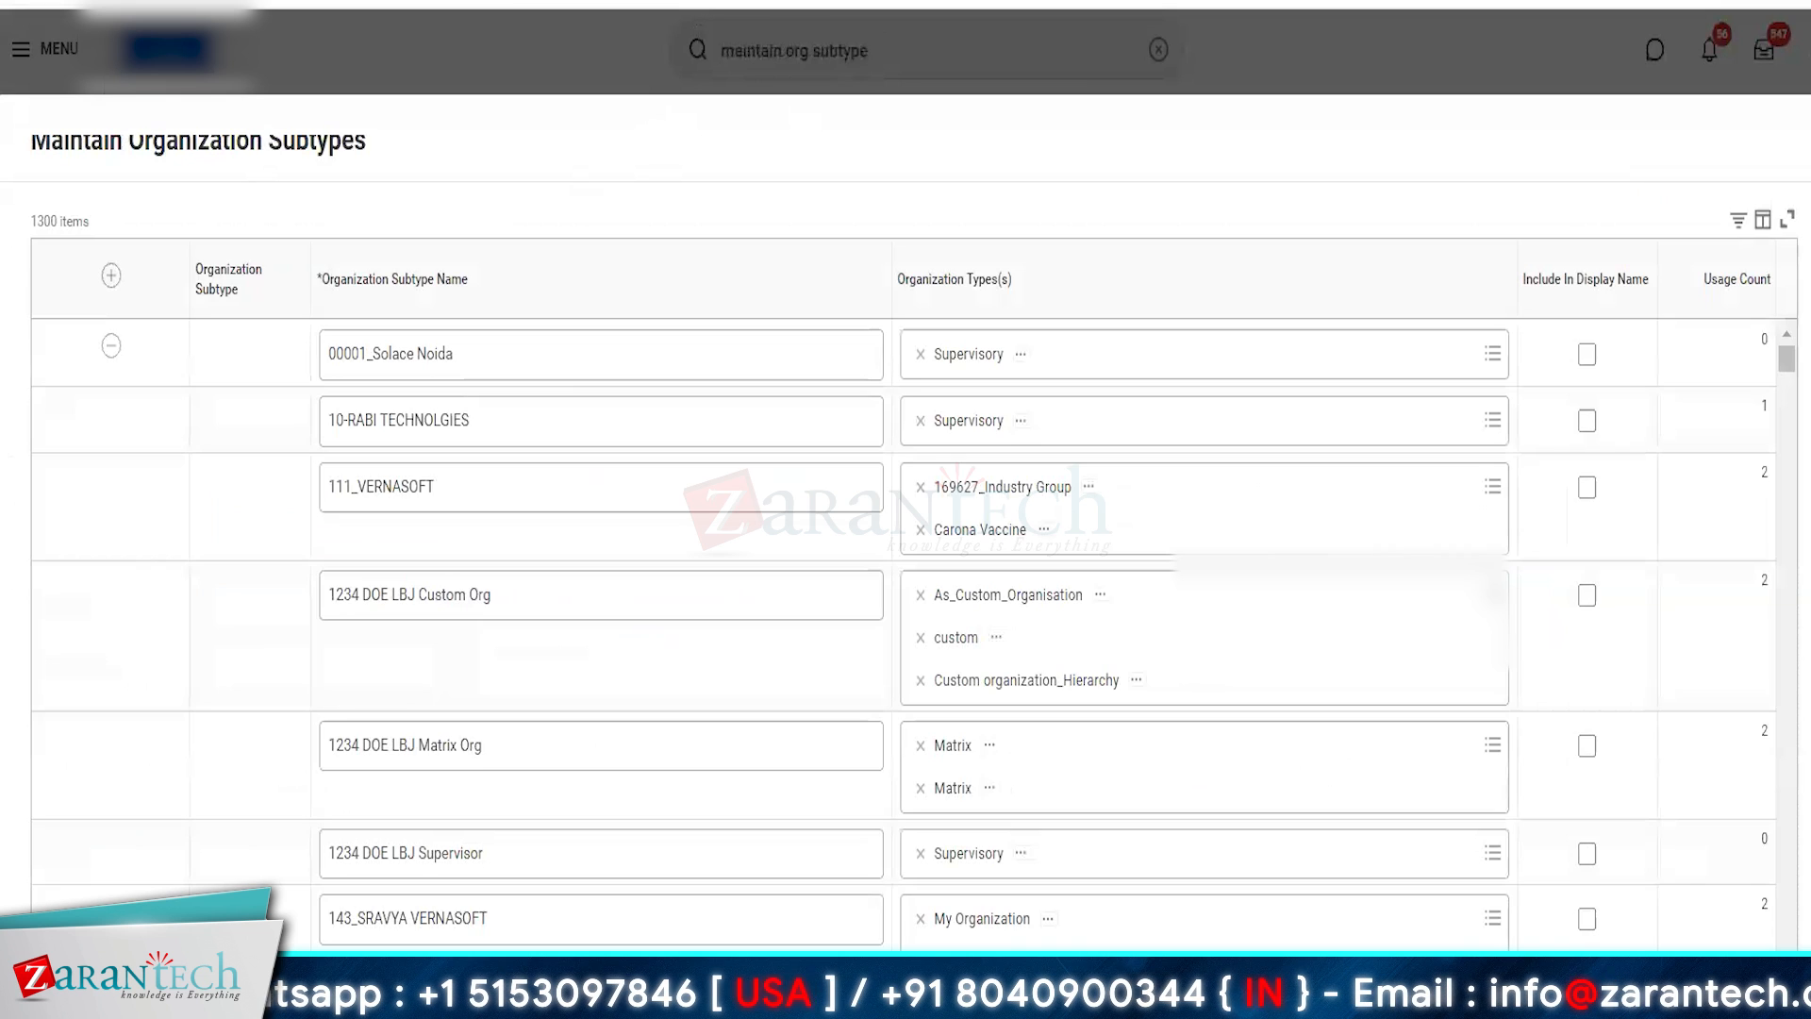
# - Filter the organization subtypes to those whose name contains AMZ
pyautogui.click(465, 287)
pyautogui.click(433, 623)
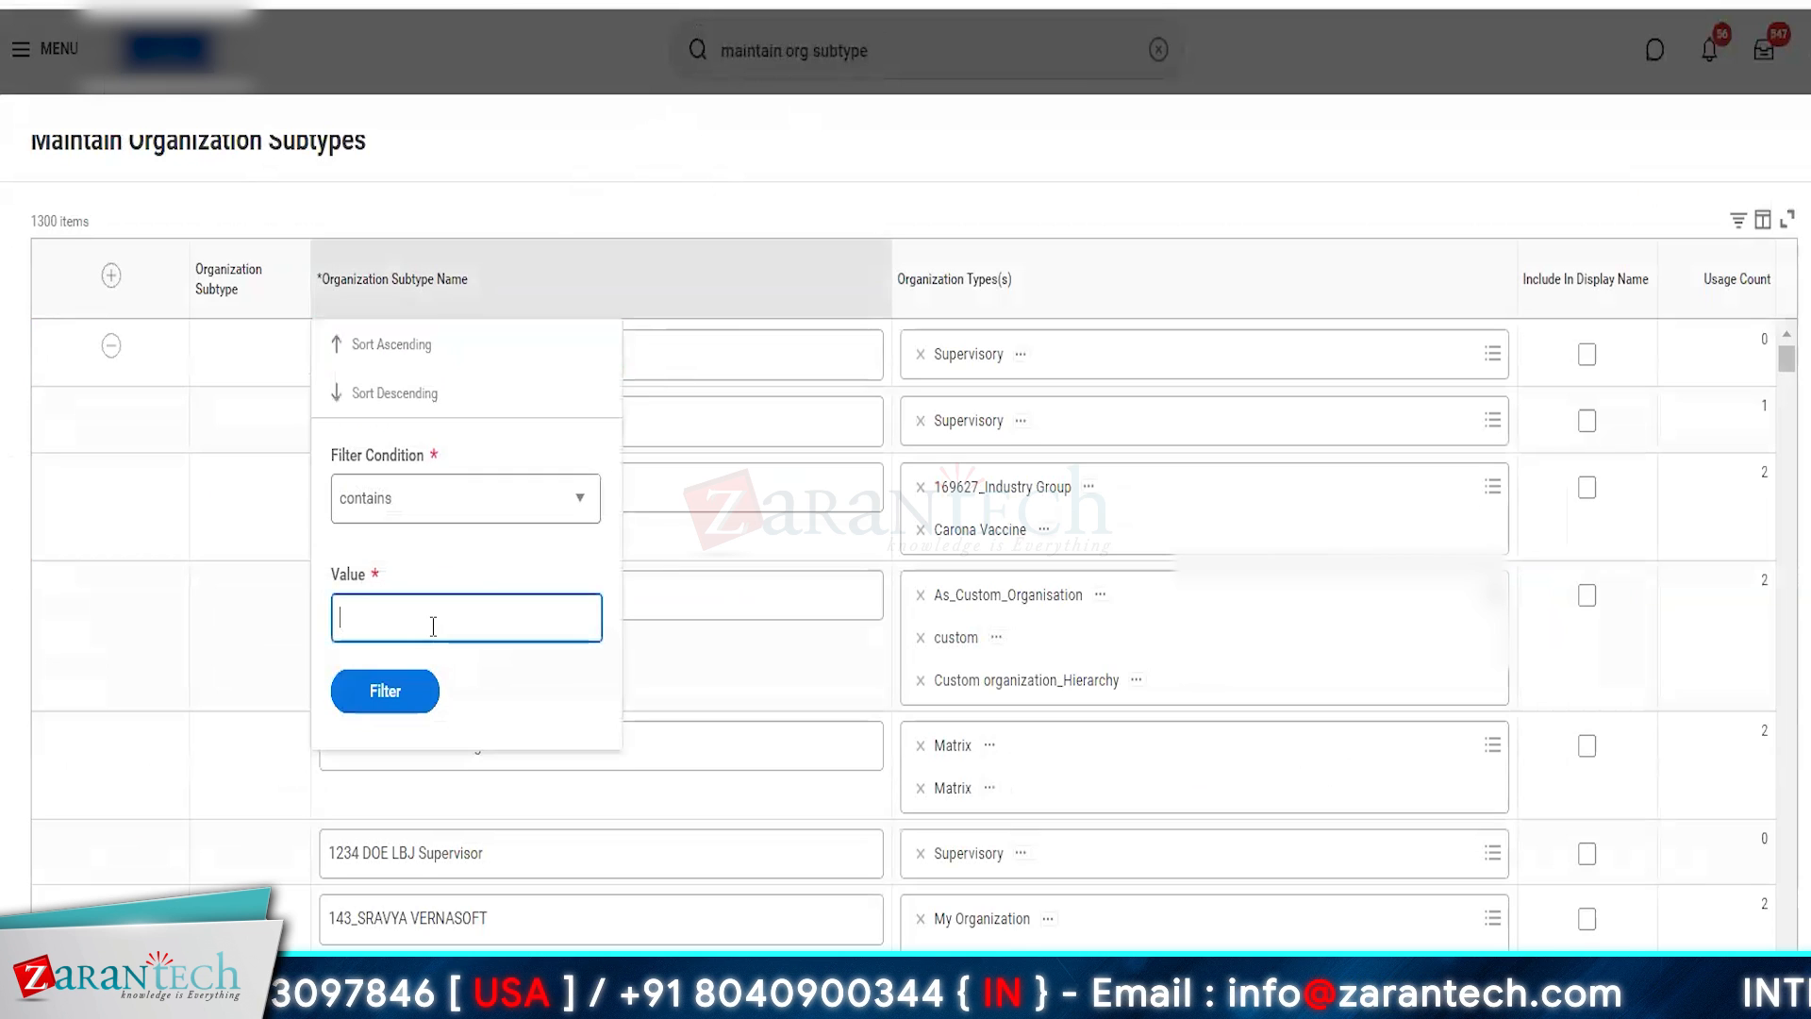
pyautogui.write('ama')
pyautogui.click(397, 700)
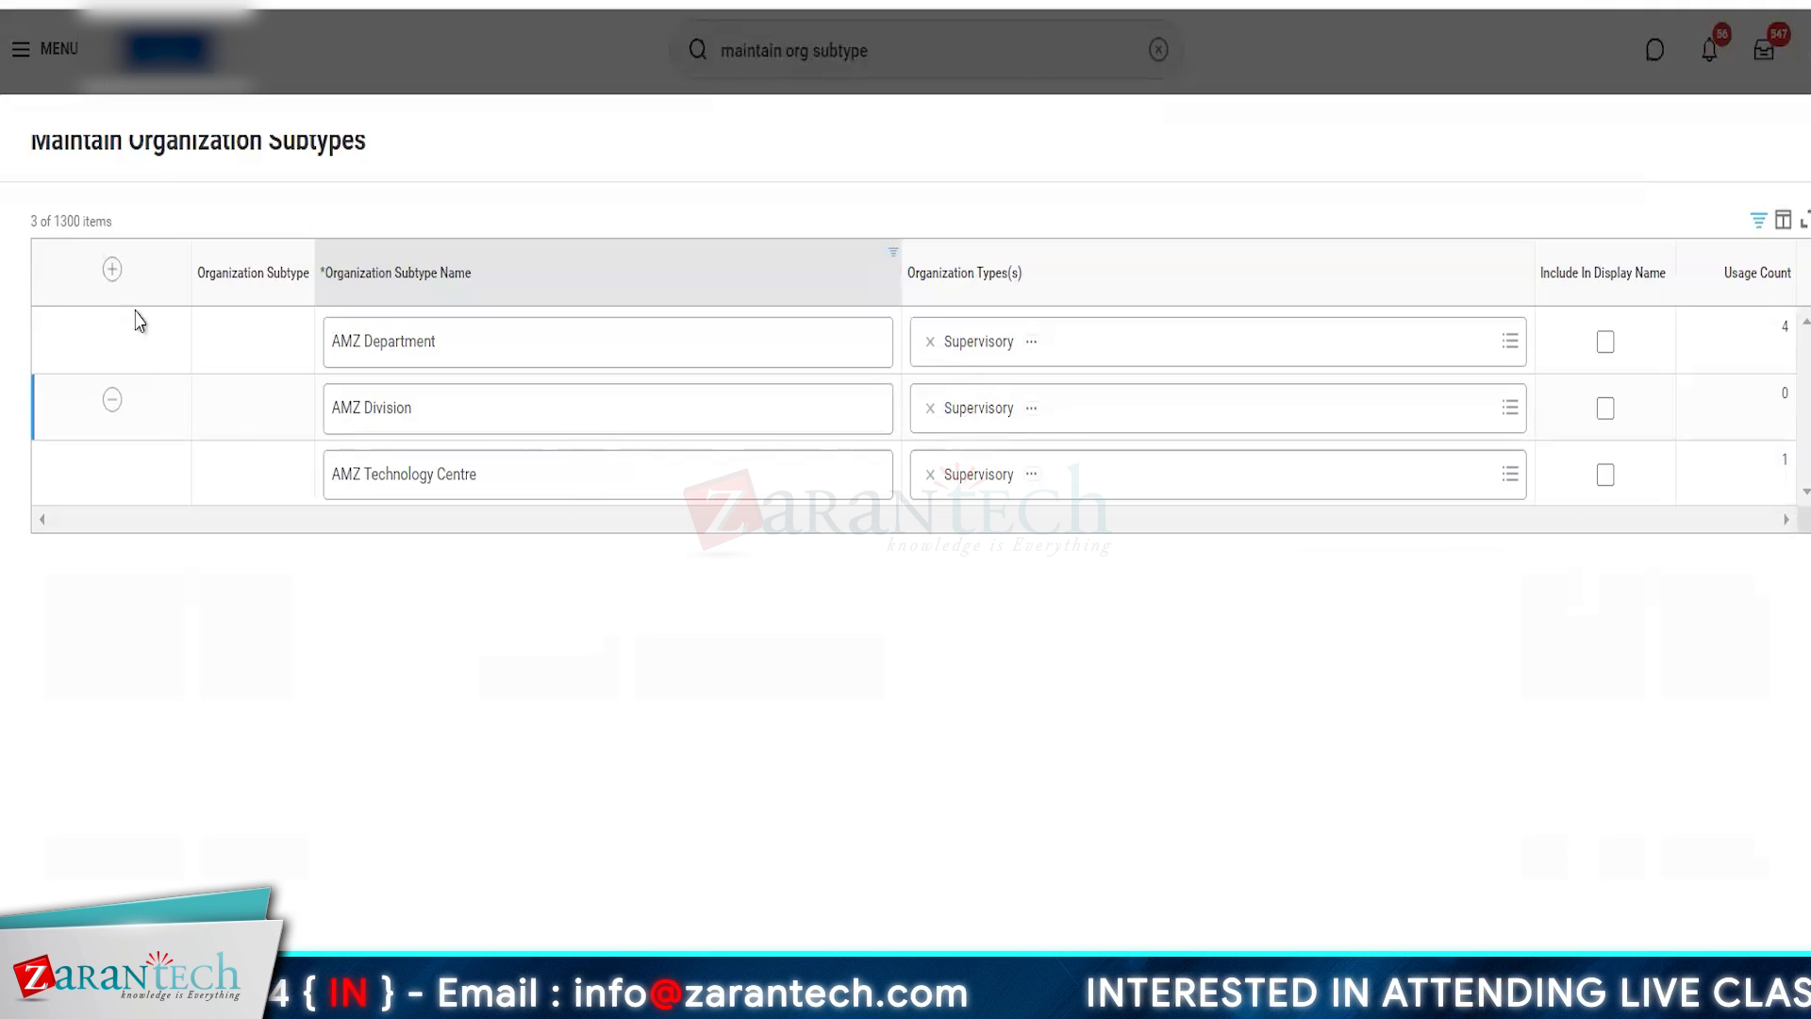
# - Add a new organization subtype row named AMZ Cost Centre
pyautogui.click(112, 271)
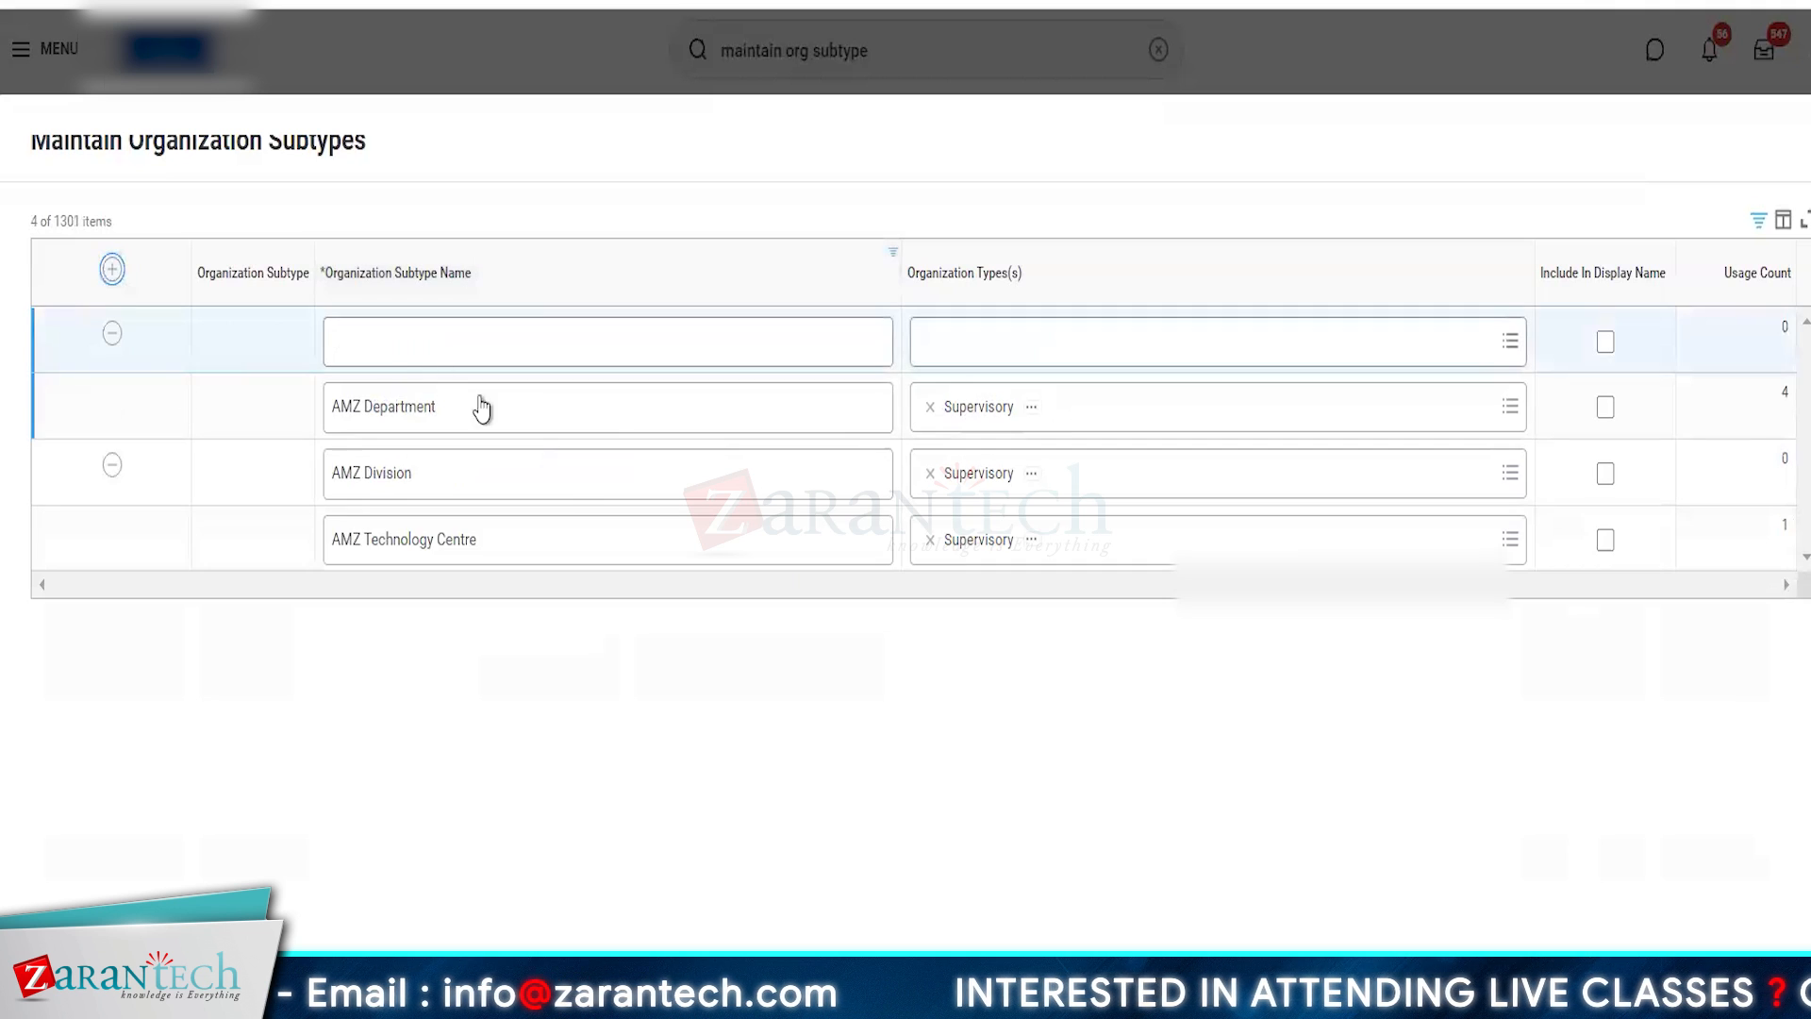
pyautogui.click(379, 342)
pyautogui.write('A')
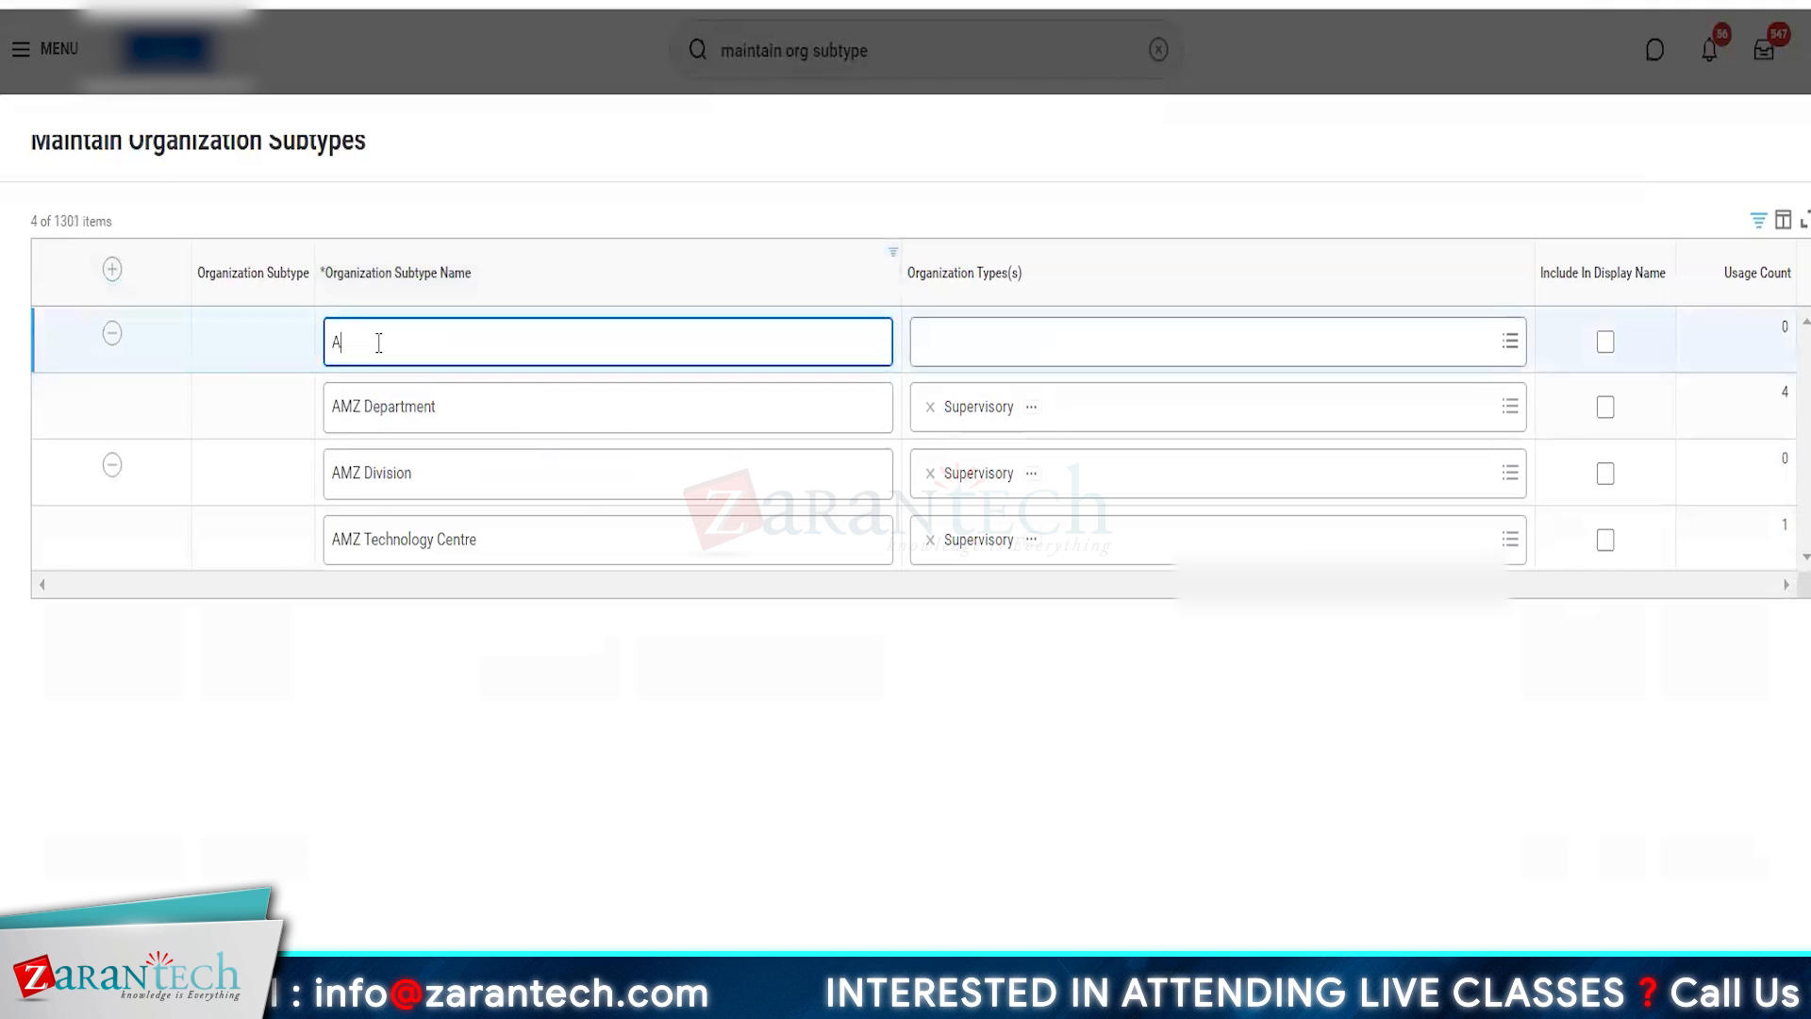
pyautogui.write('MZ Co')
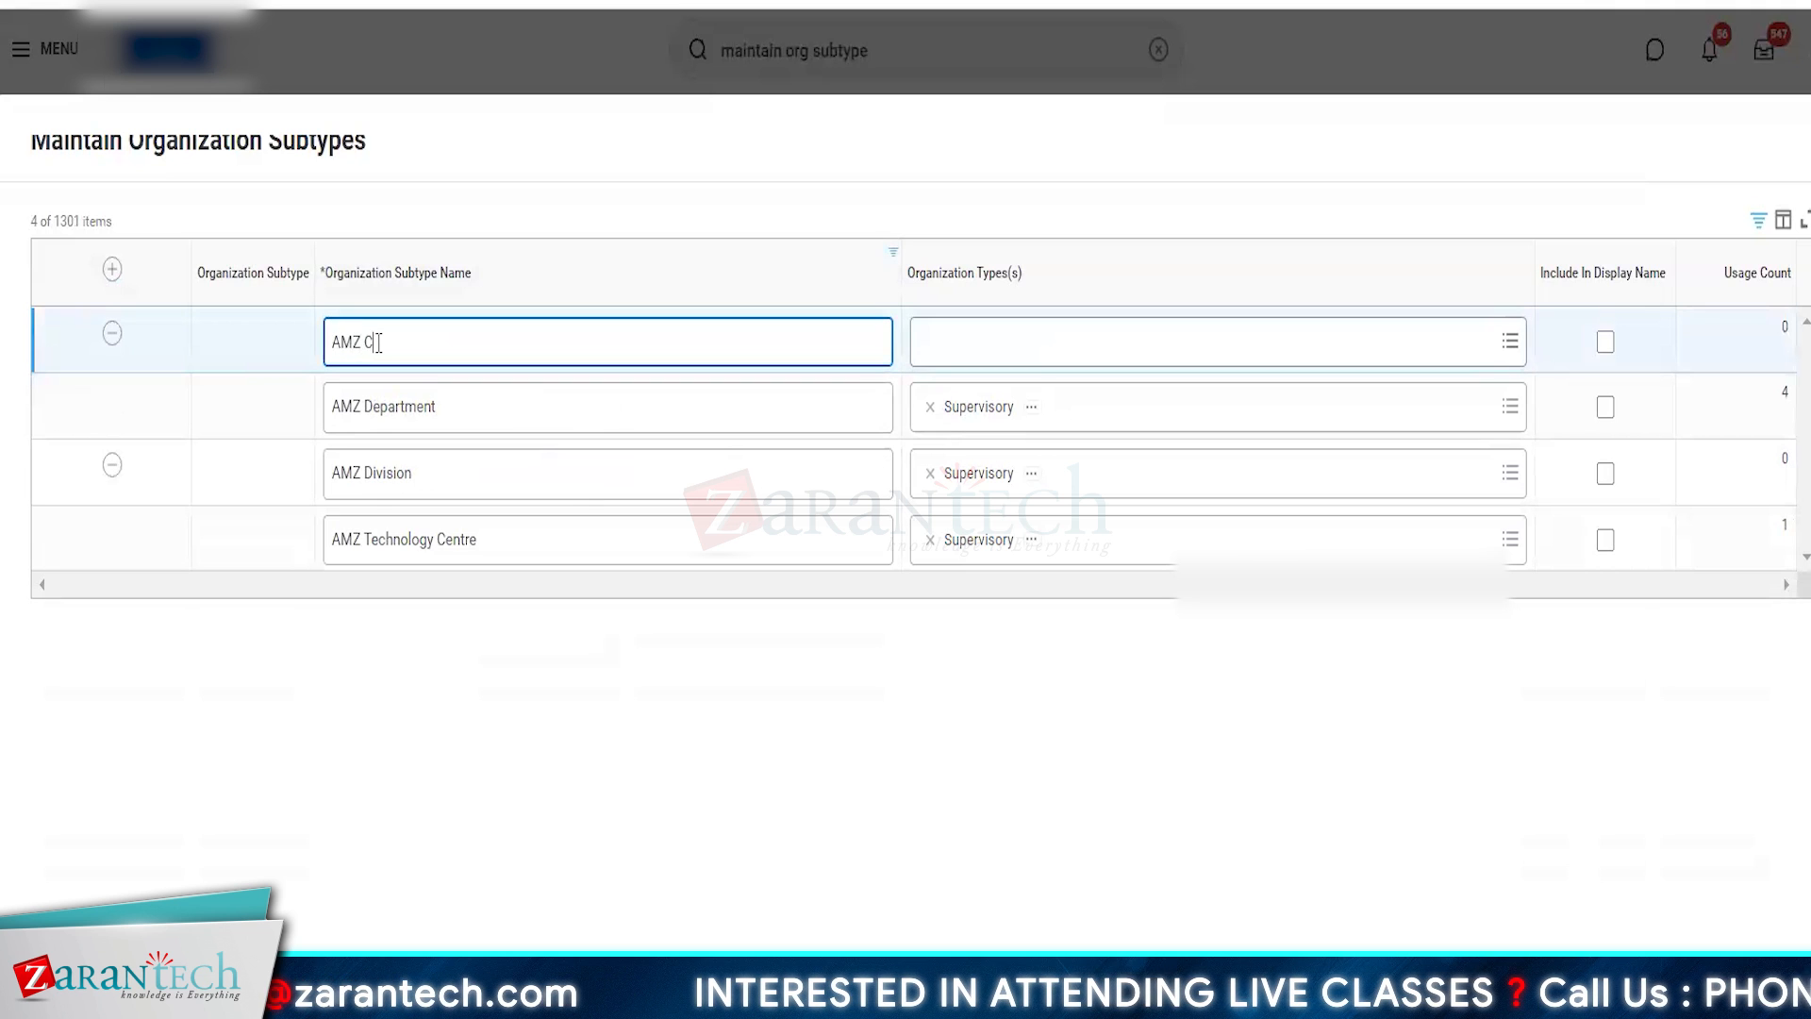
pyautogui.write('st ')
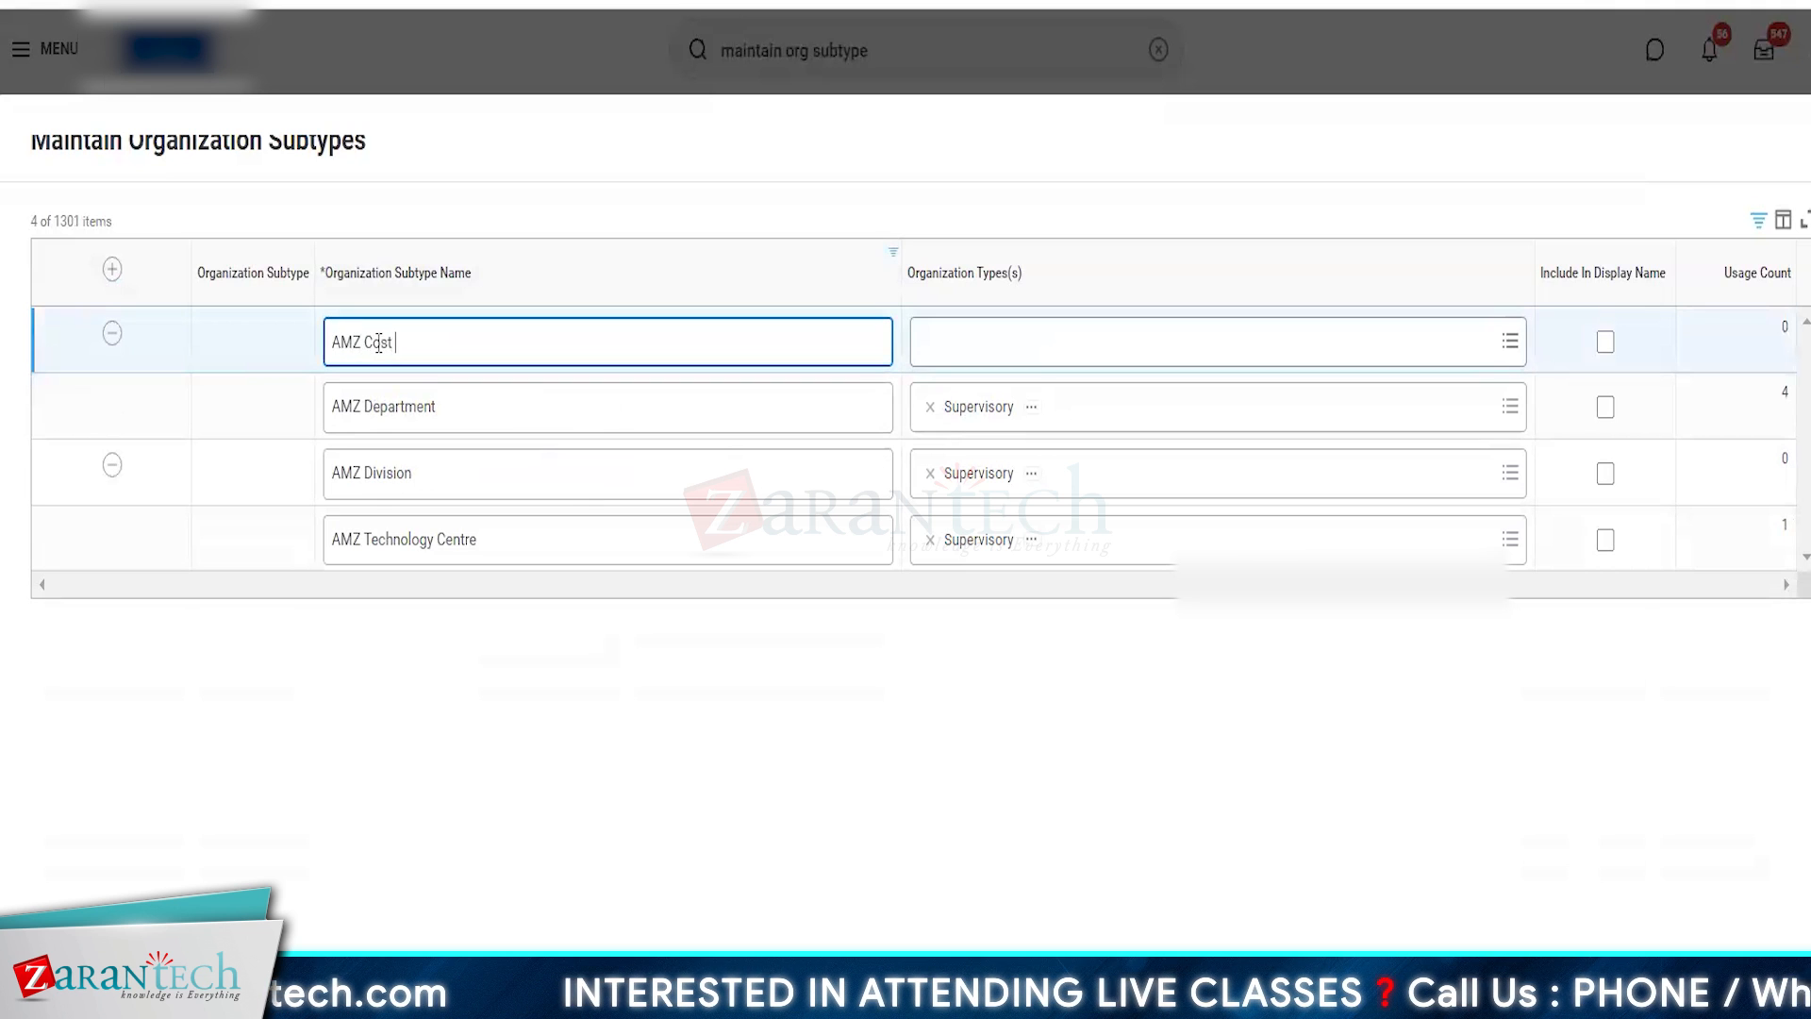
pyautogui.write('Centre')
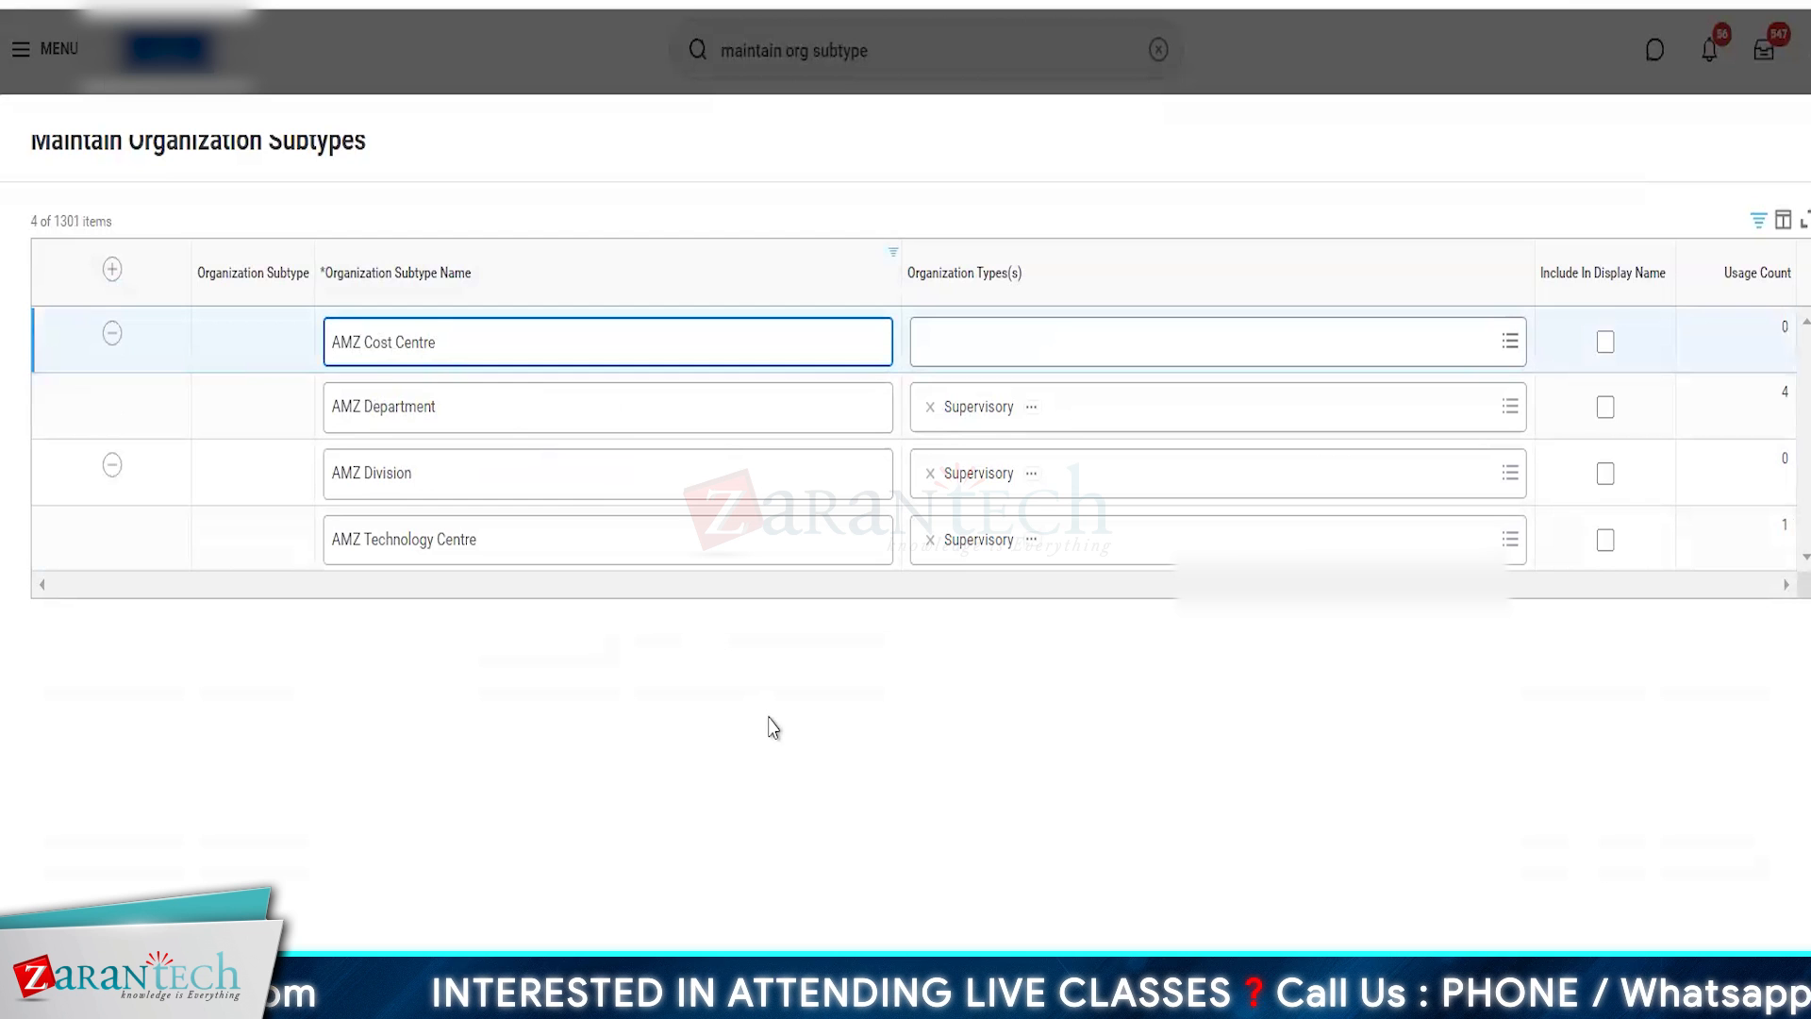
pyautogui.click(774, 727)
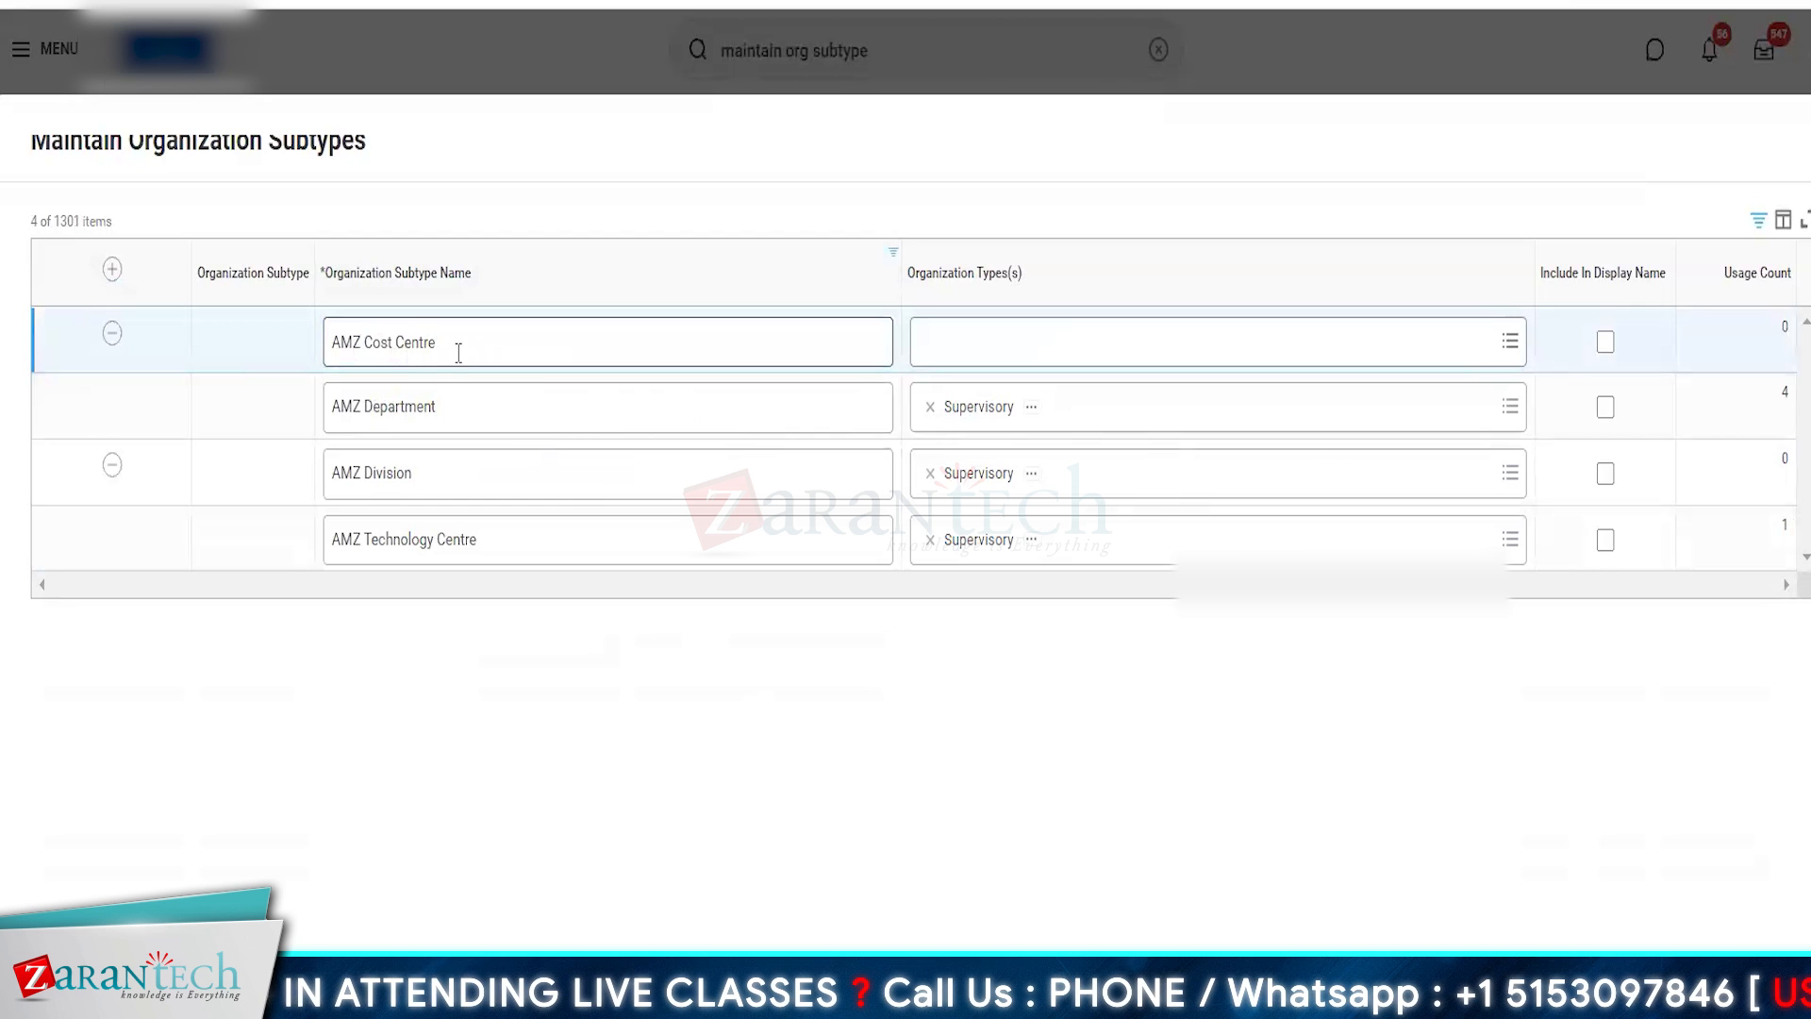
# - Assign the Cost Center organization type to the new AMZ Cost Centre subtype
pyautogui.click(969, 345)
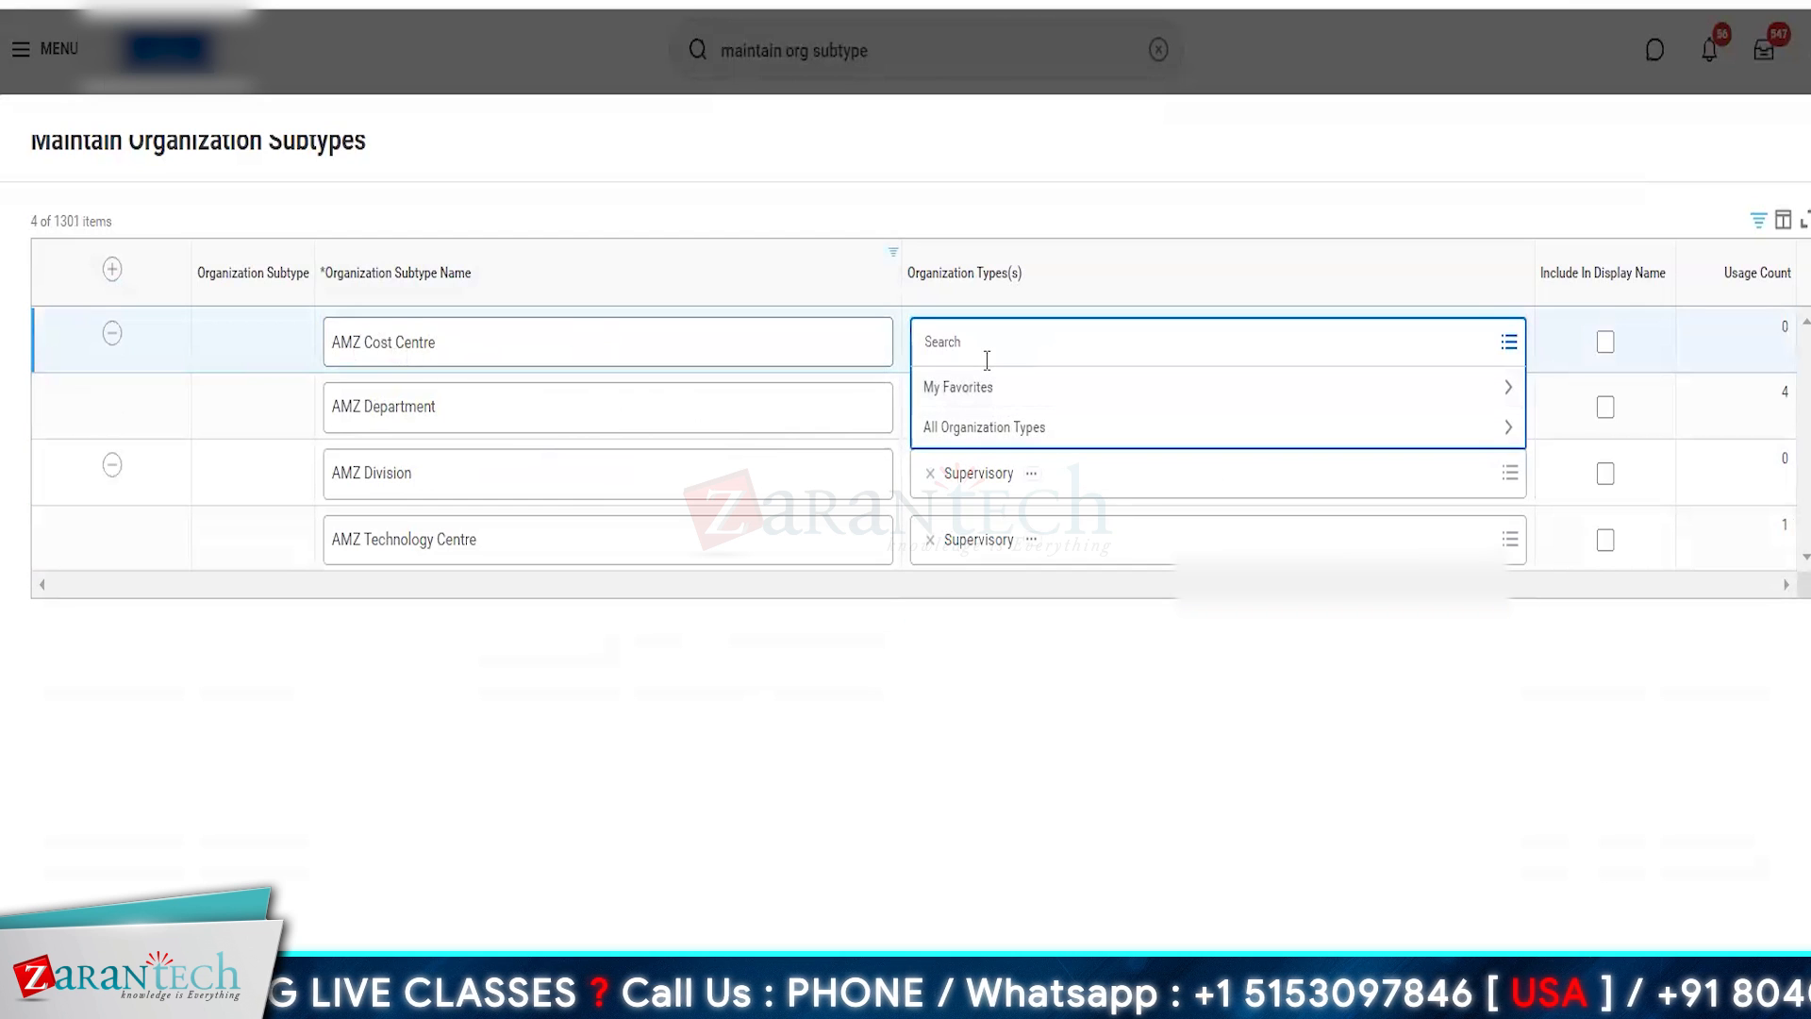
pyautogui.write('cost centre')
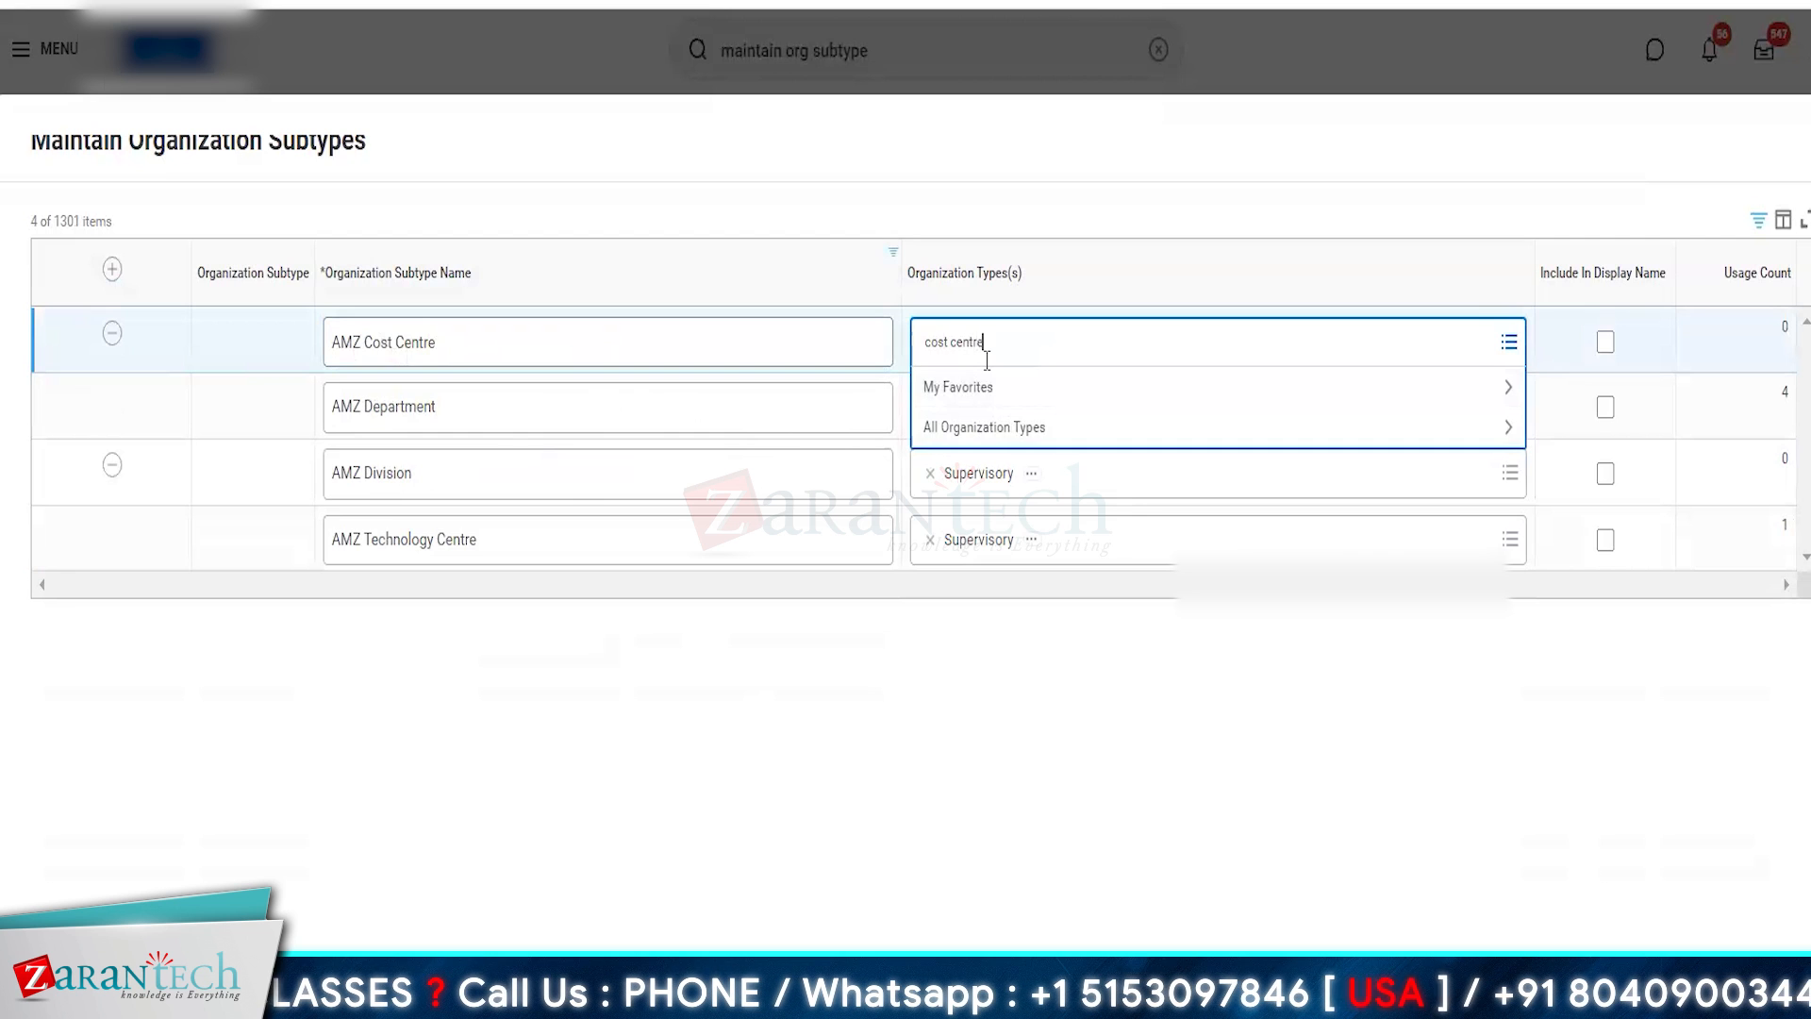
pyautogui.press('Return')
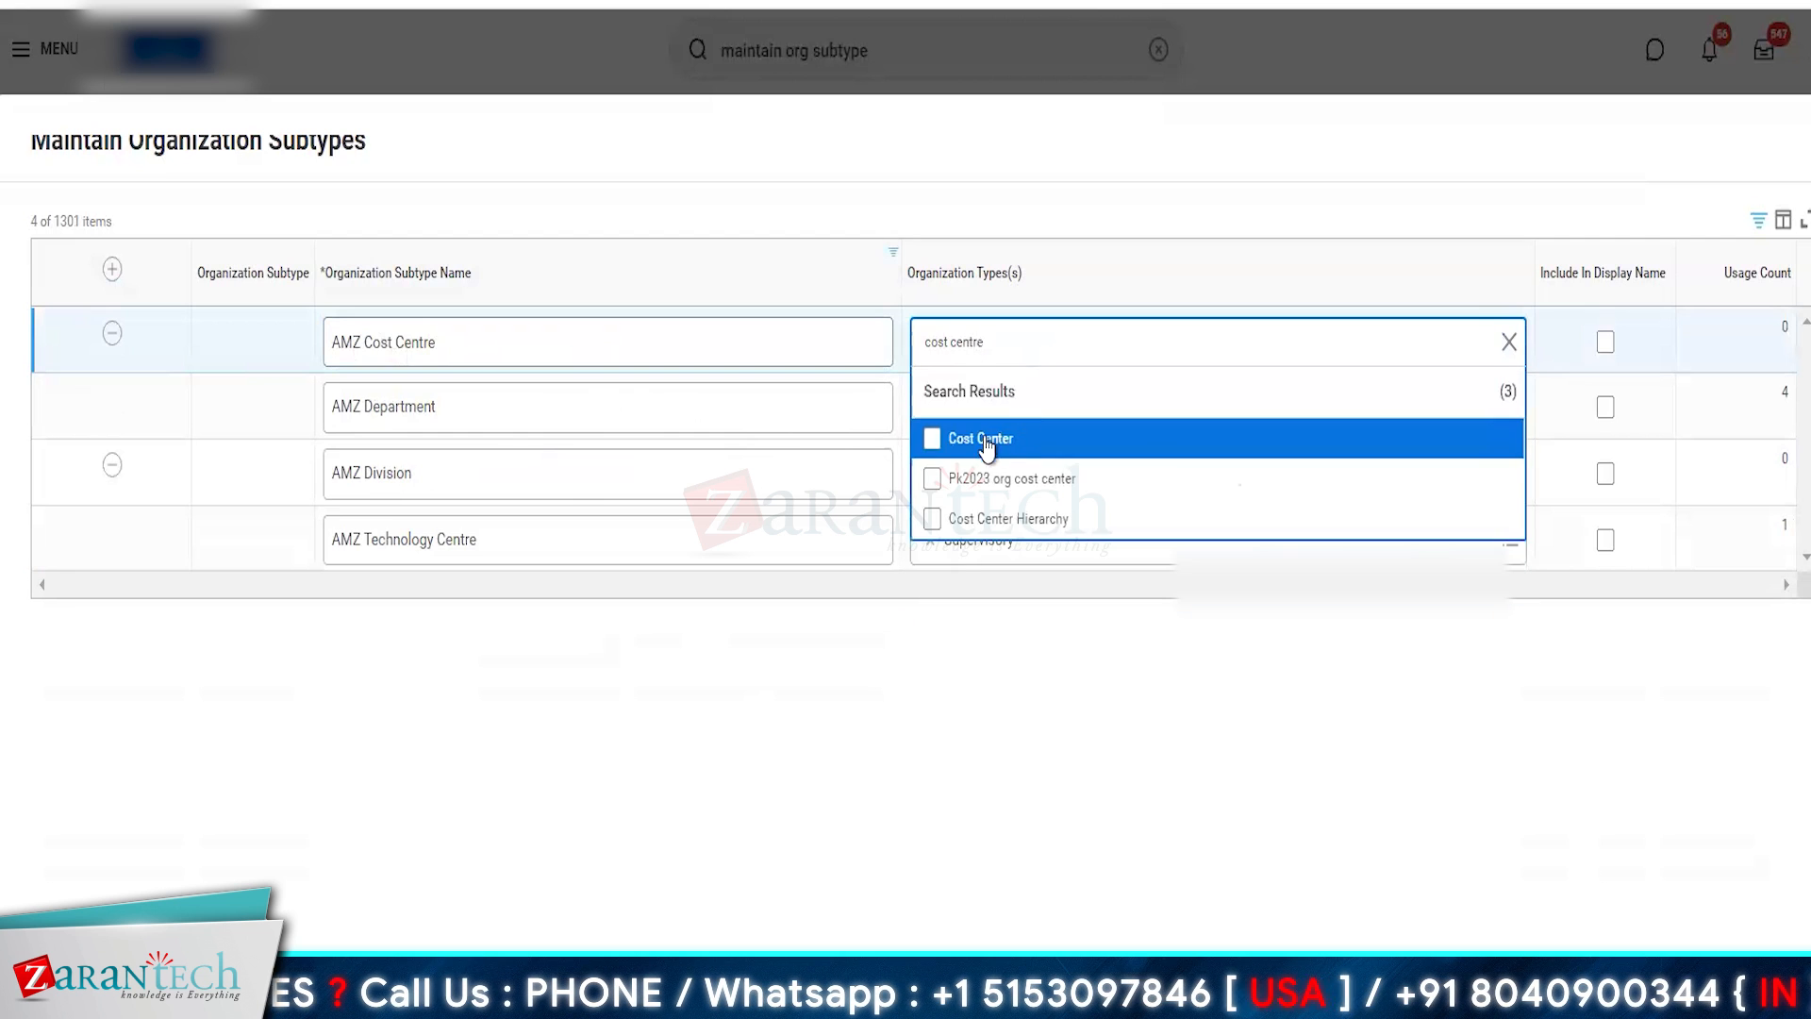
pyautogui.click(986, 447)
pyautogui.click(901, 764)
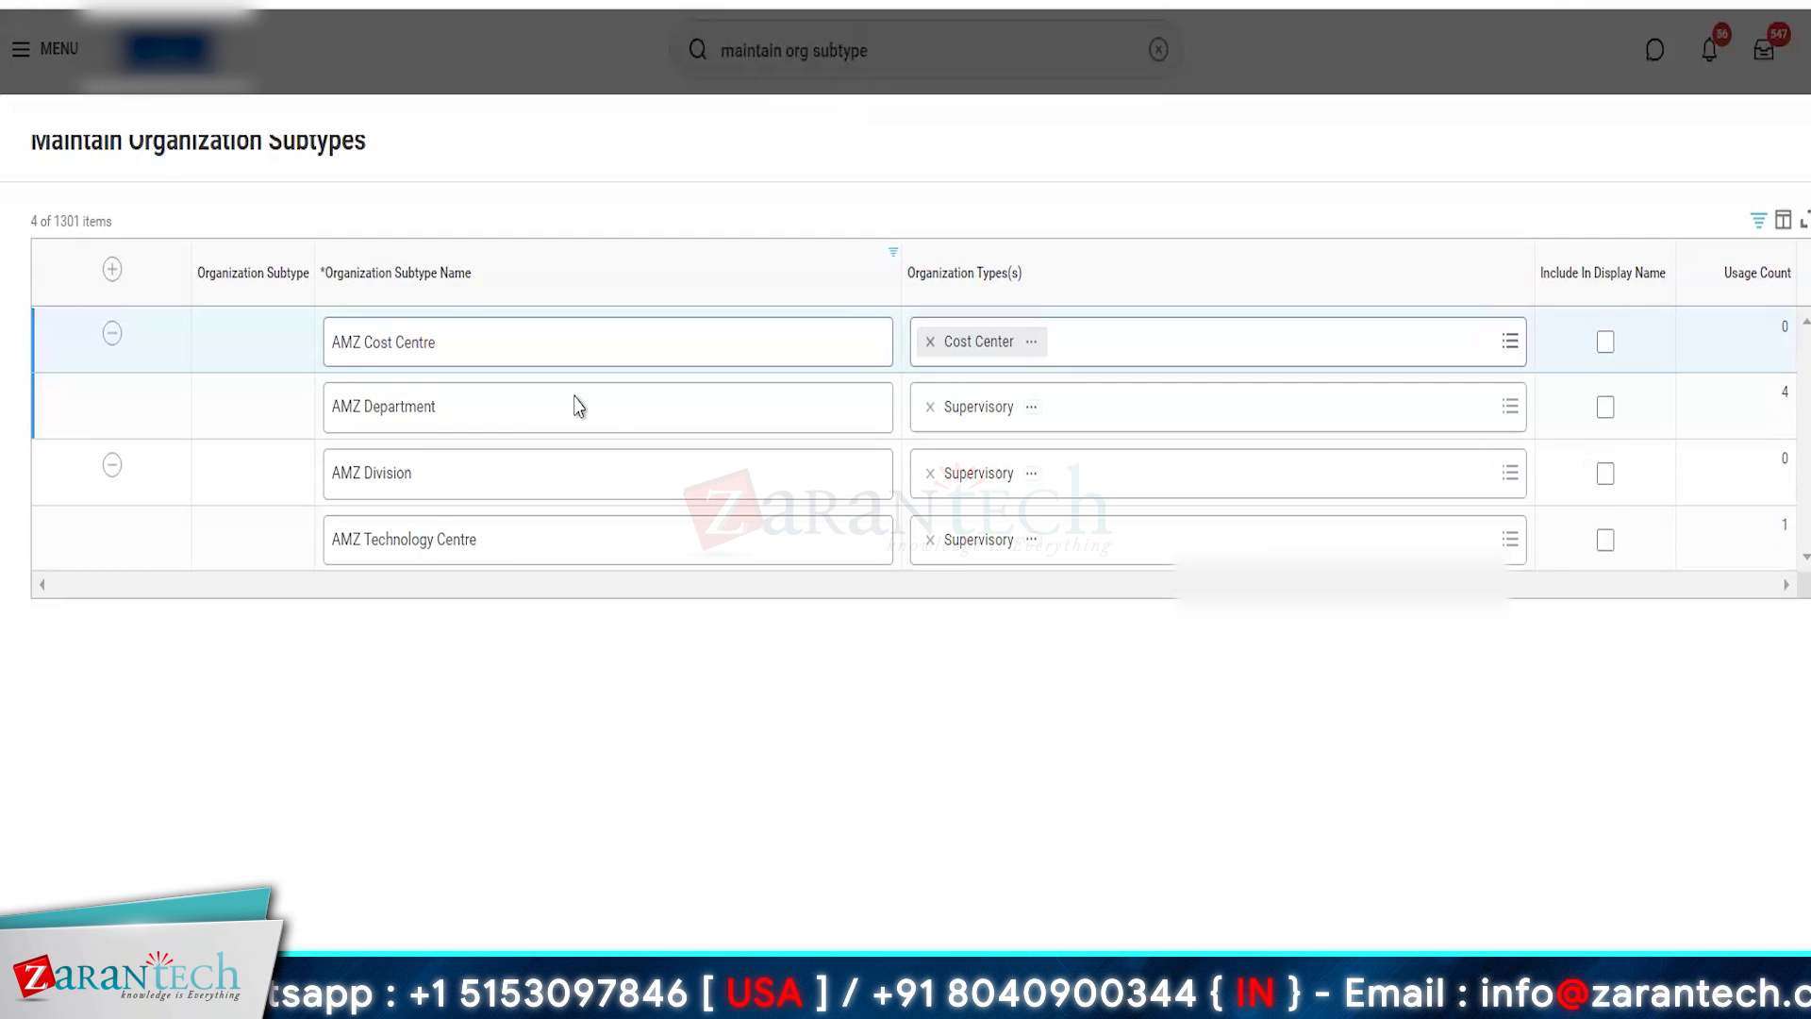
# - Rename the new cost center subtype as AMZ Legal
pyautogui.click(480, 348)
pyautogui.press('BackSpace')
pyautogui.press('BackSpace')
pyautogui.press('BackSpace')
pyautogui.press('BackSpace')
pyautogui.press('BackSpace')
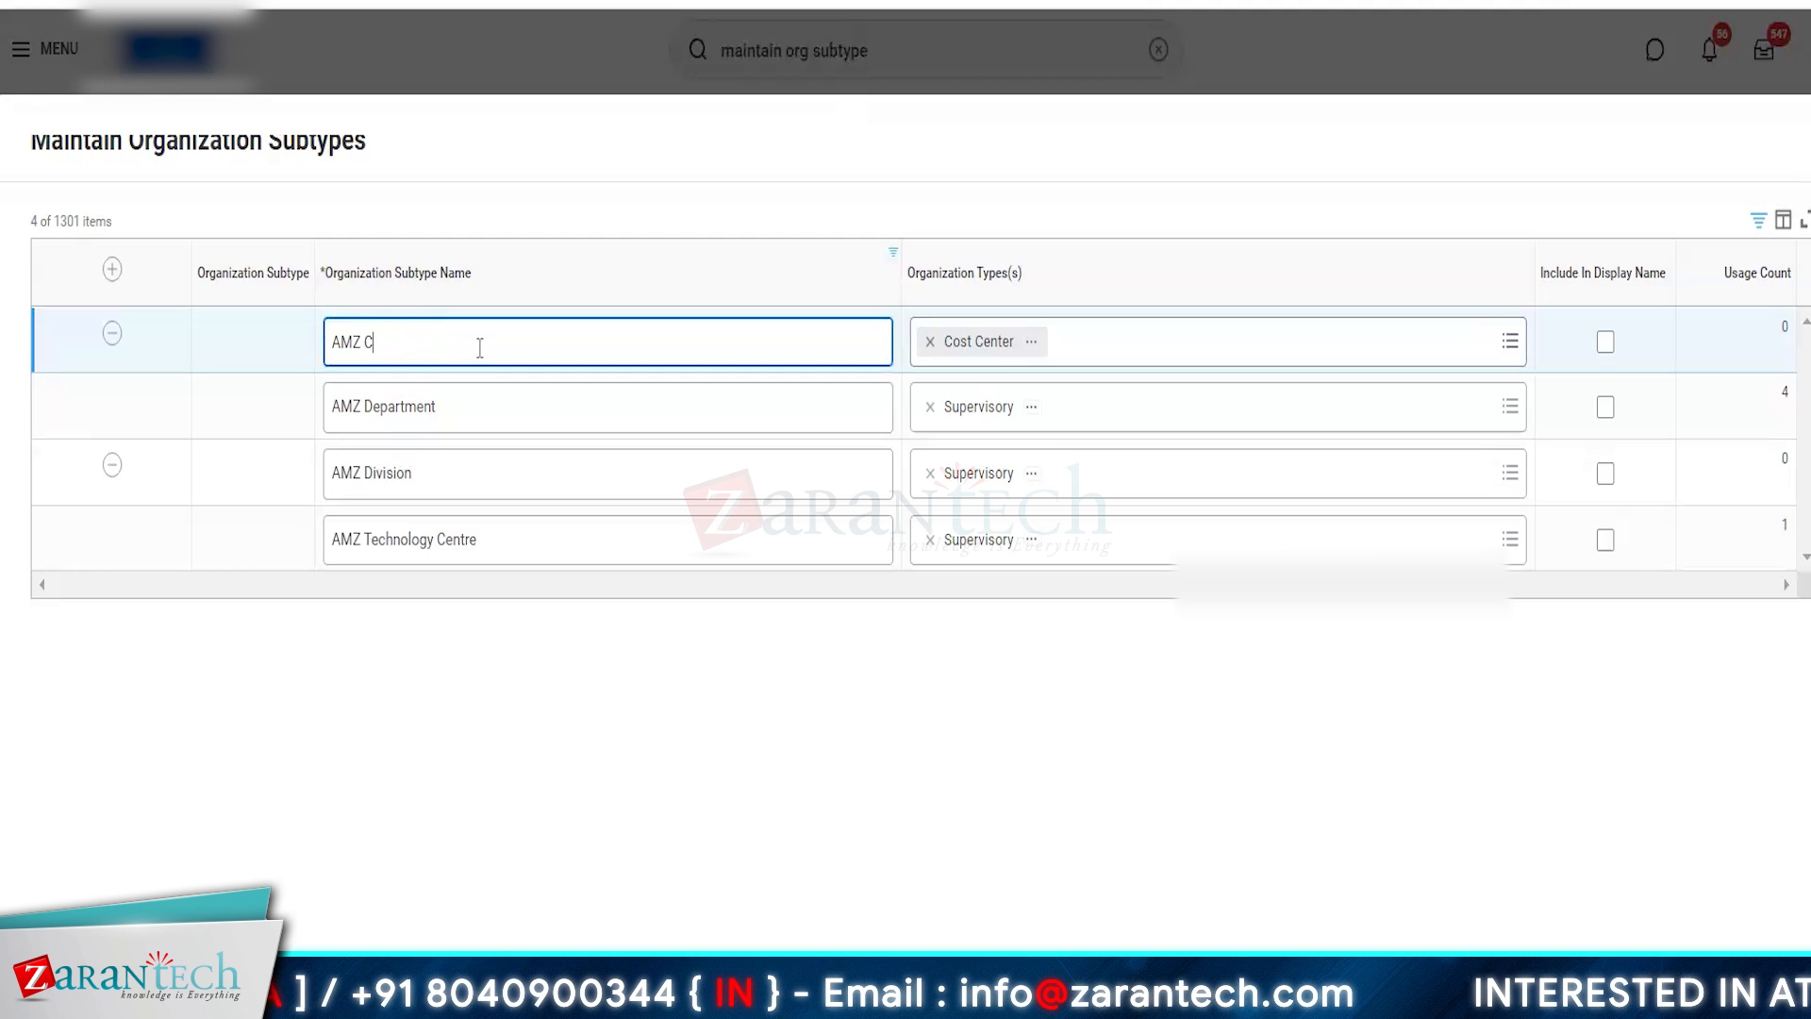
pyautogui.press('BackSpace')
pyautogui.press('BackSpace')
pyautogui.write('L')
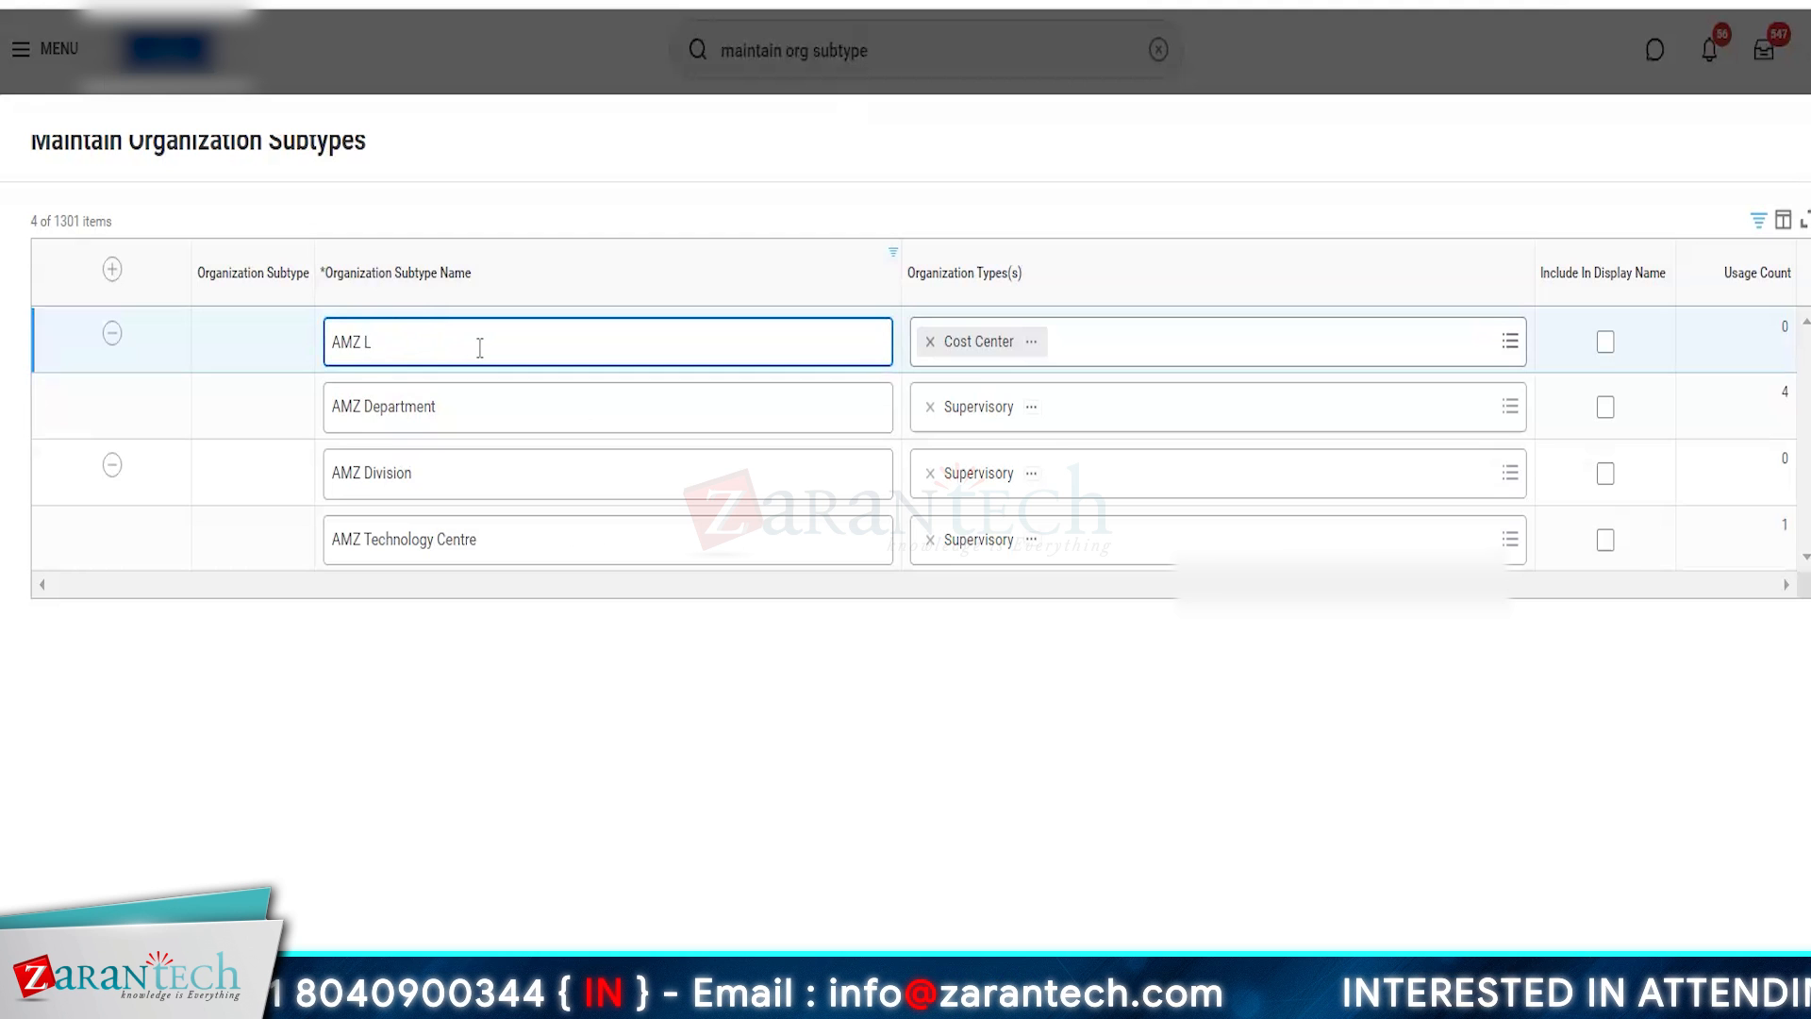
pyautogui.write('egal')
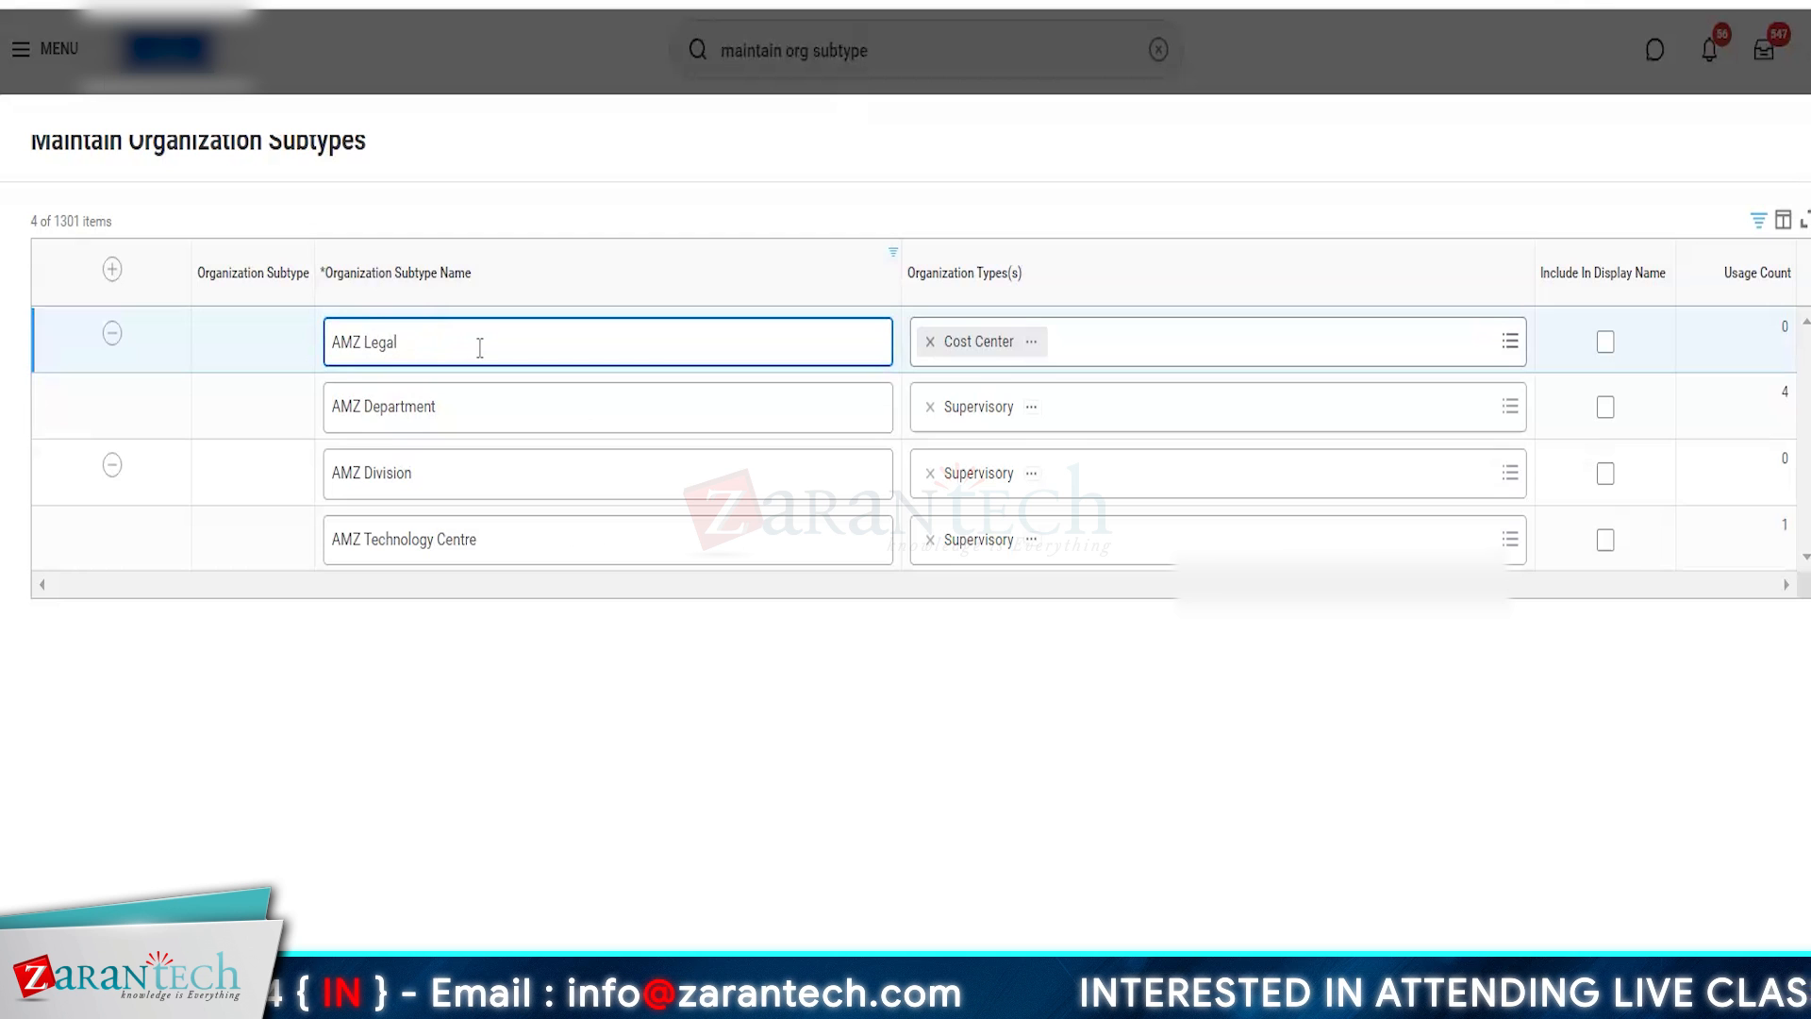
pyautogui.click(607, 695)
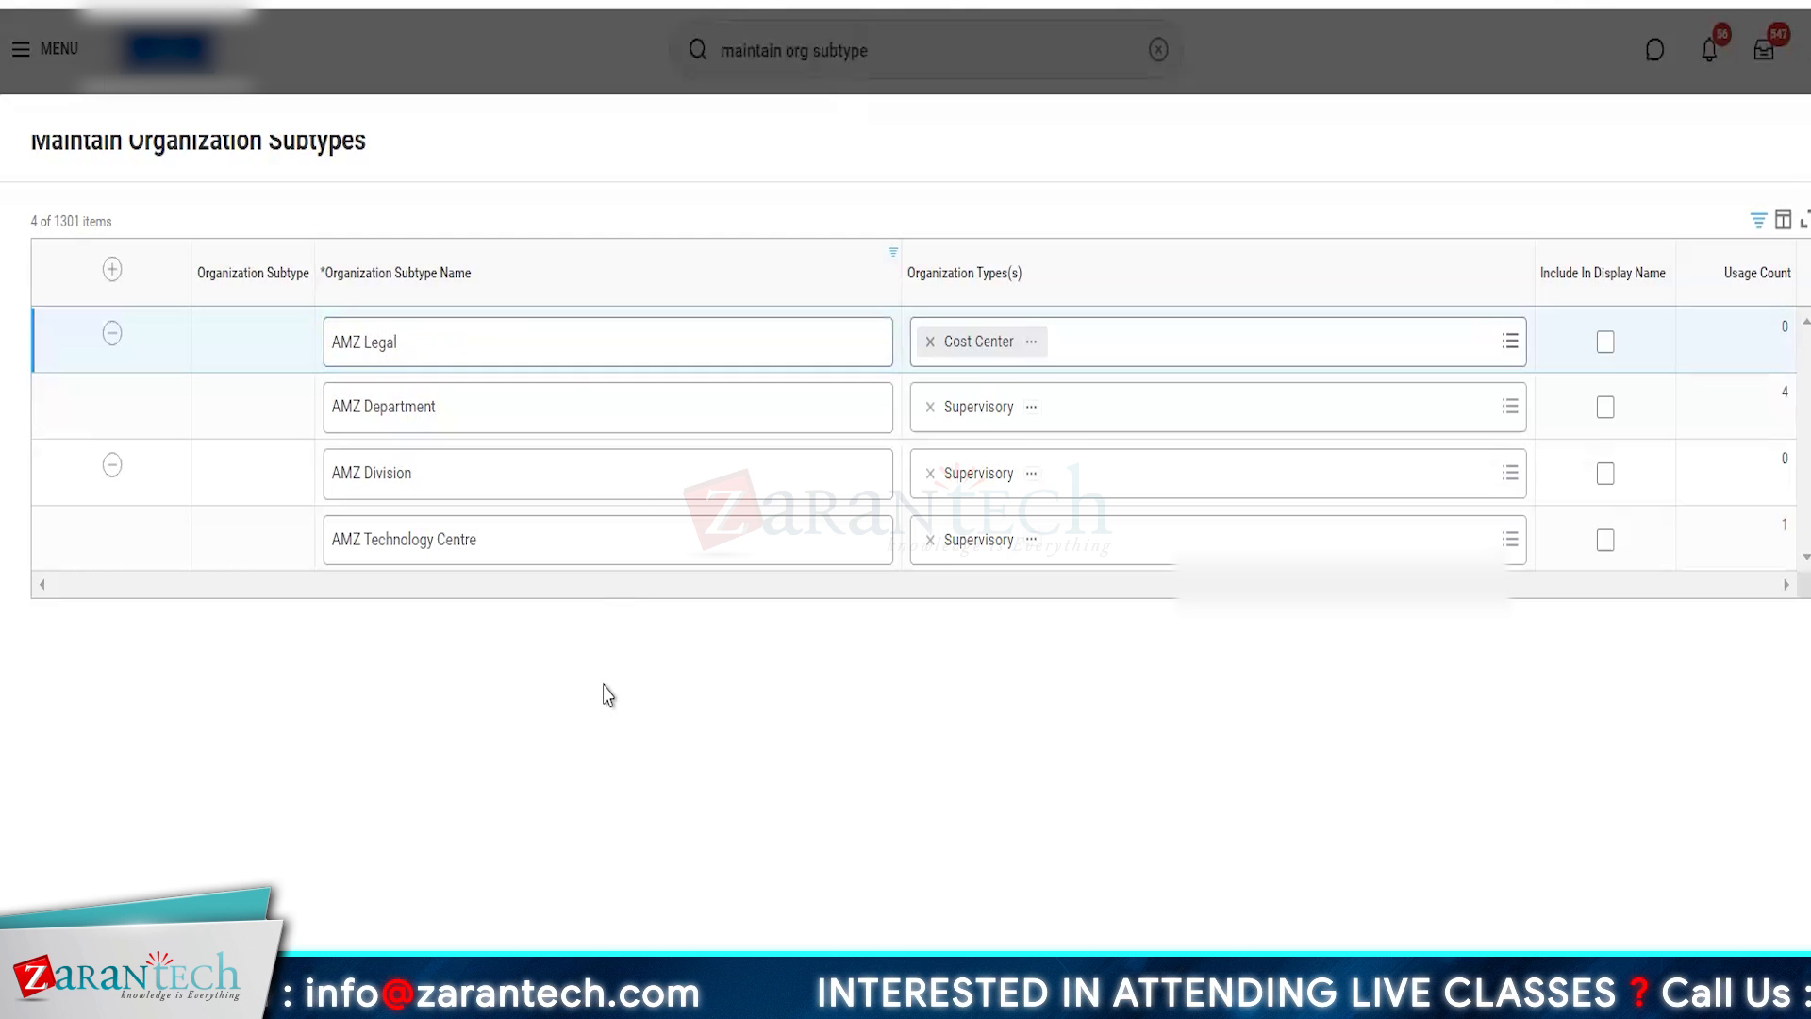
# - Extend the new subtype's name to AMZ Legal Entities & PL
pyautogui.click(378, 336)
pyautogui.doubleClick(378, 340)
pyautogui.click(413, 342)
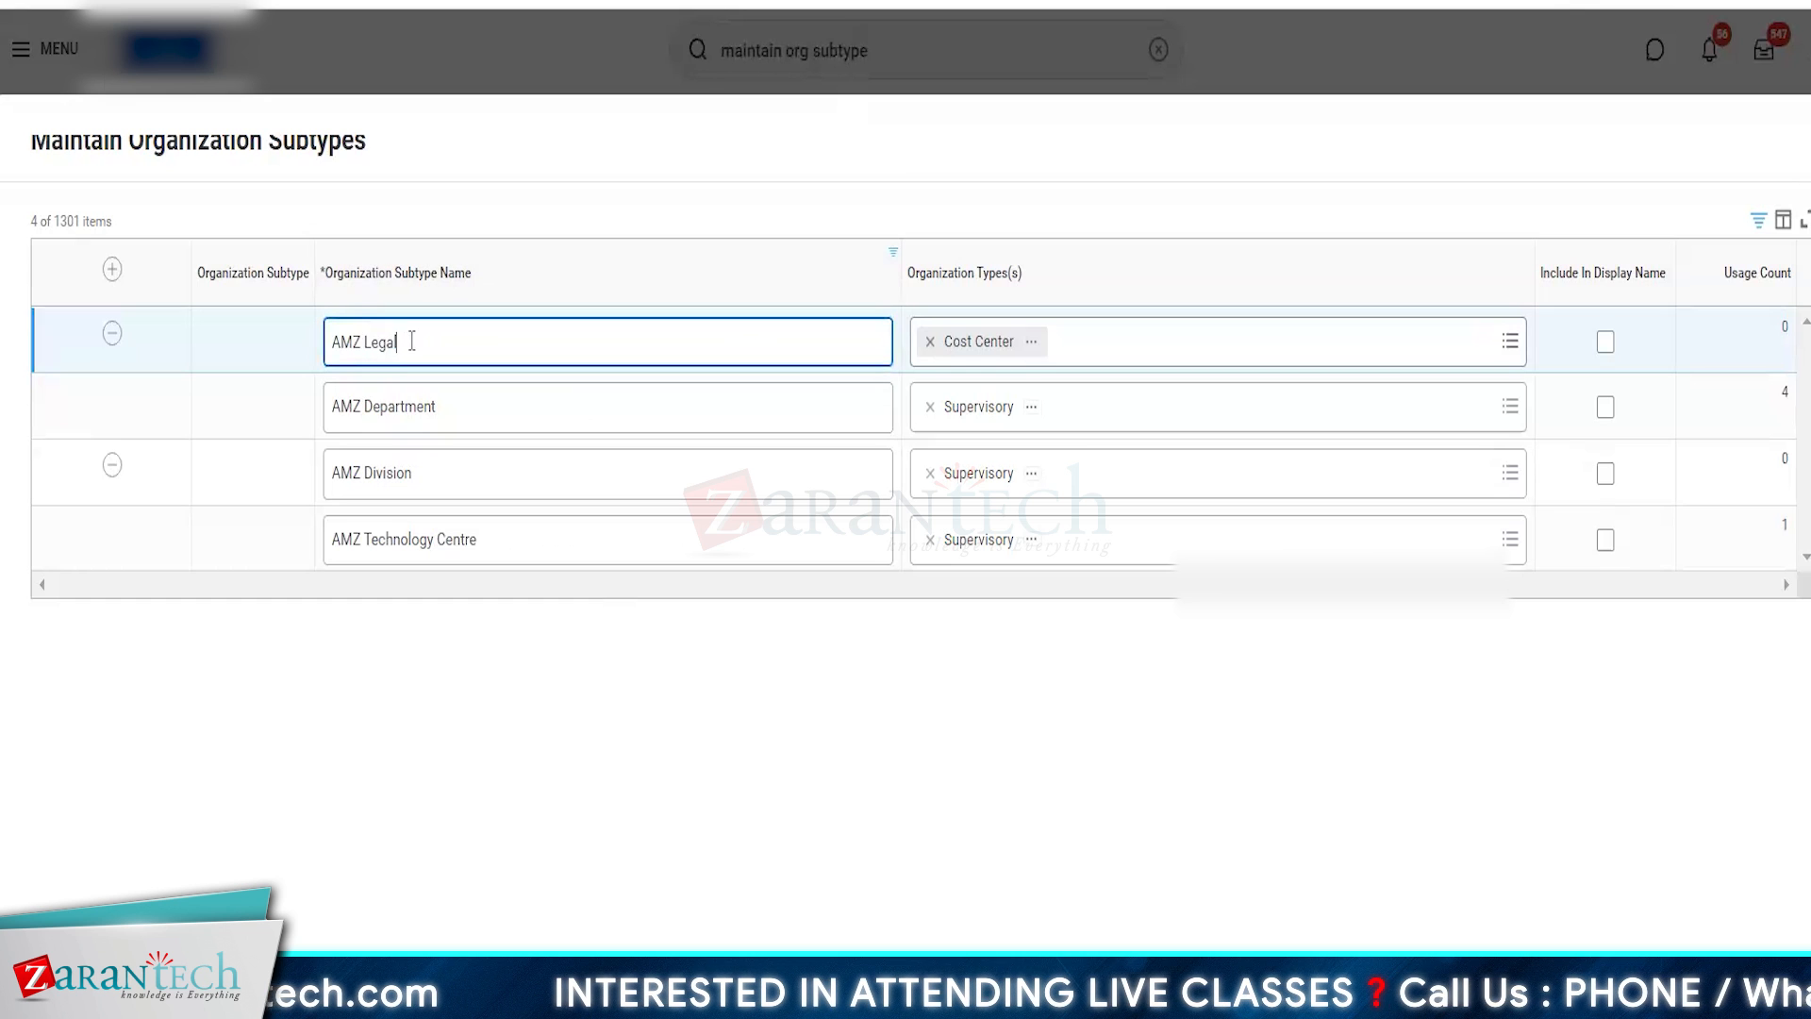
pyautogui.write('Ent')
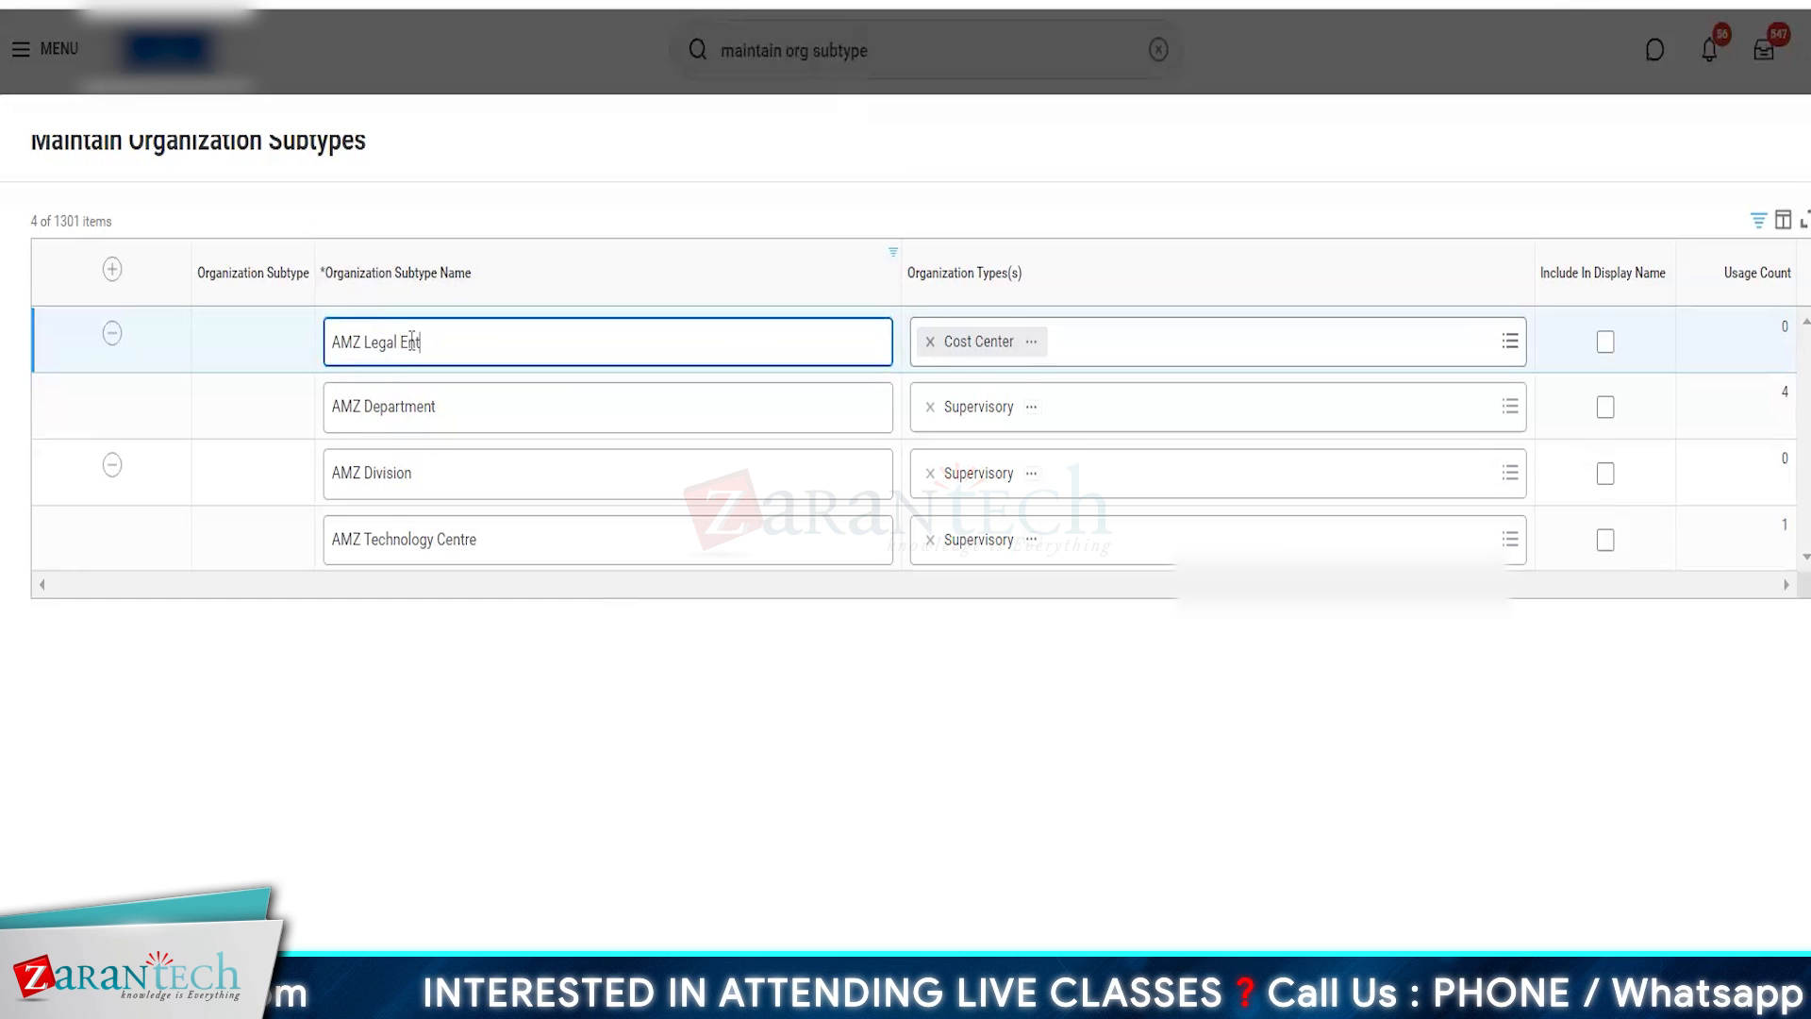
pyautogui.write('ities')
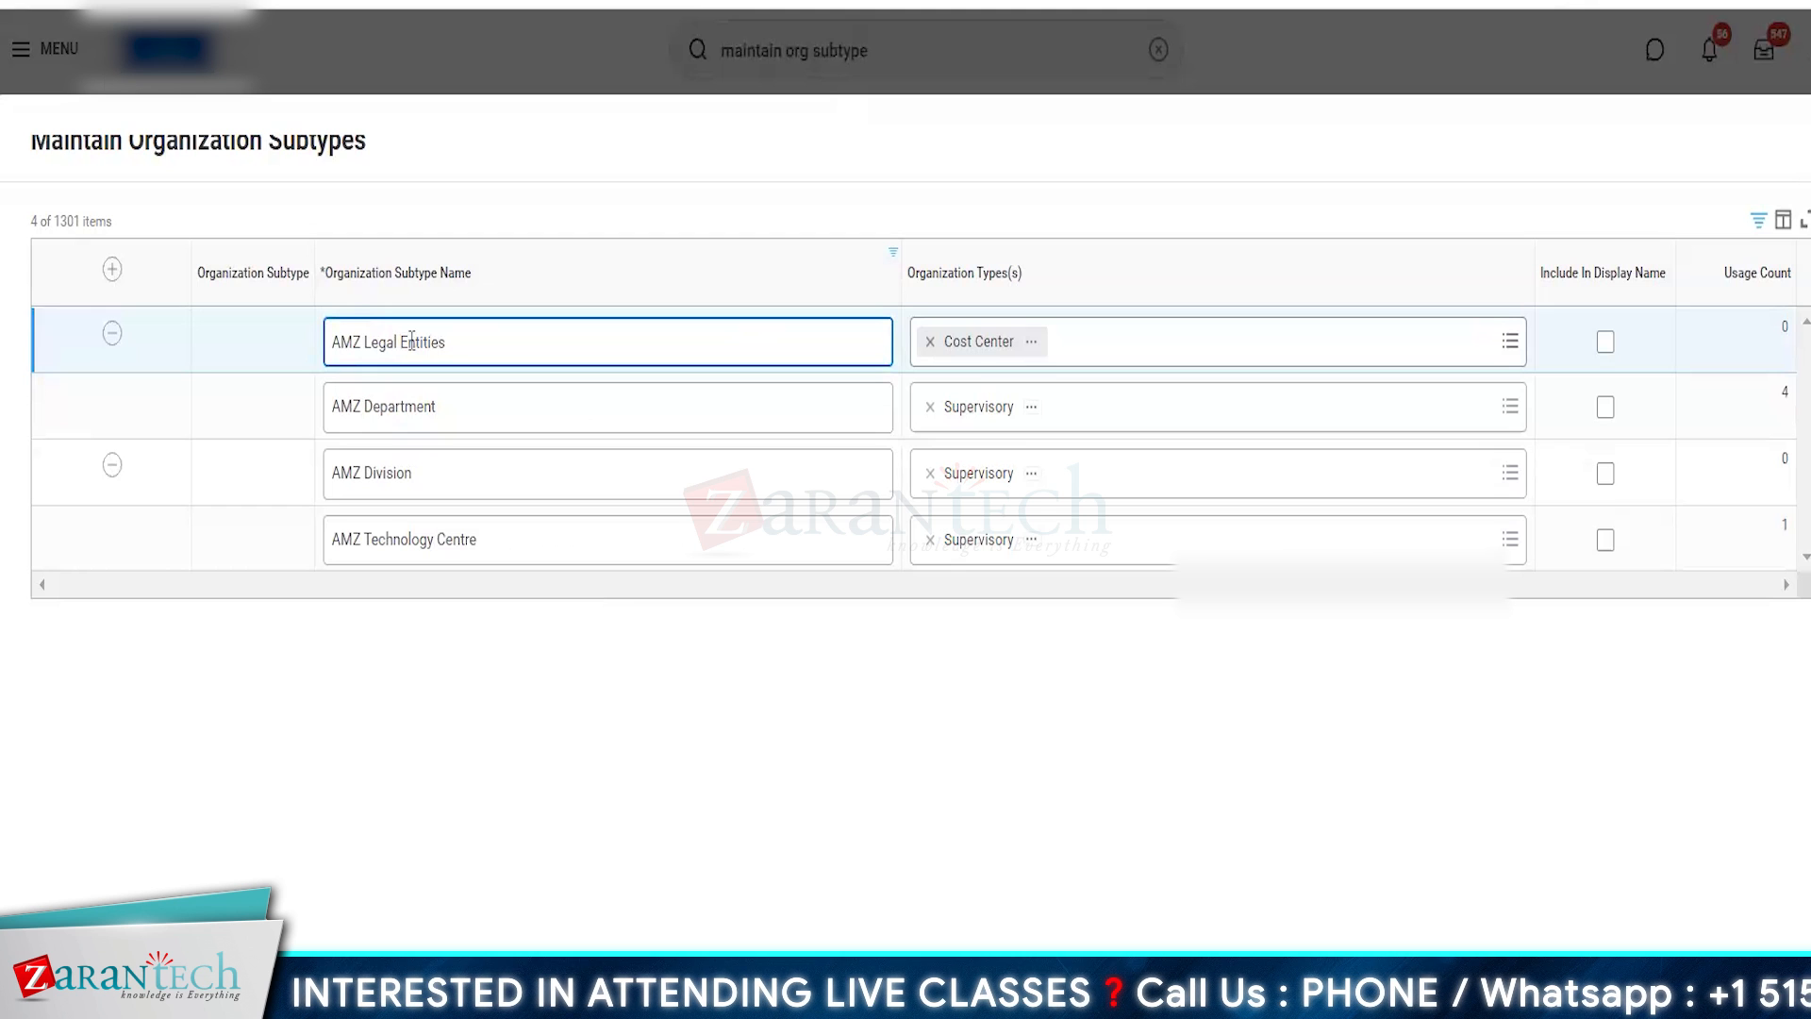
pyautogui.write(' & PL')
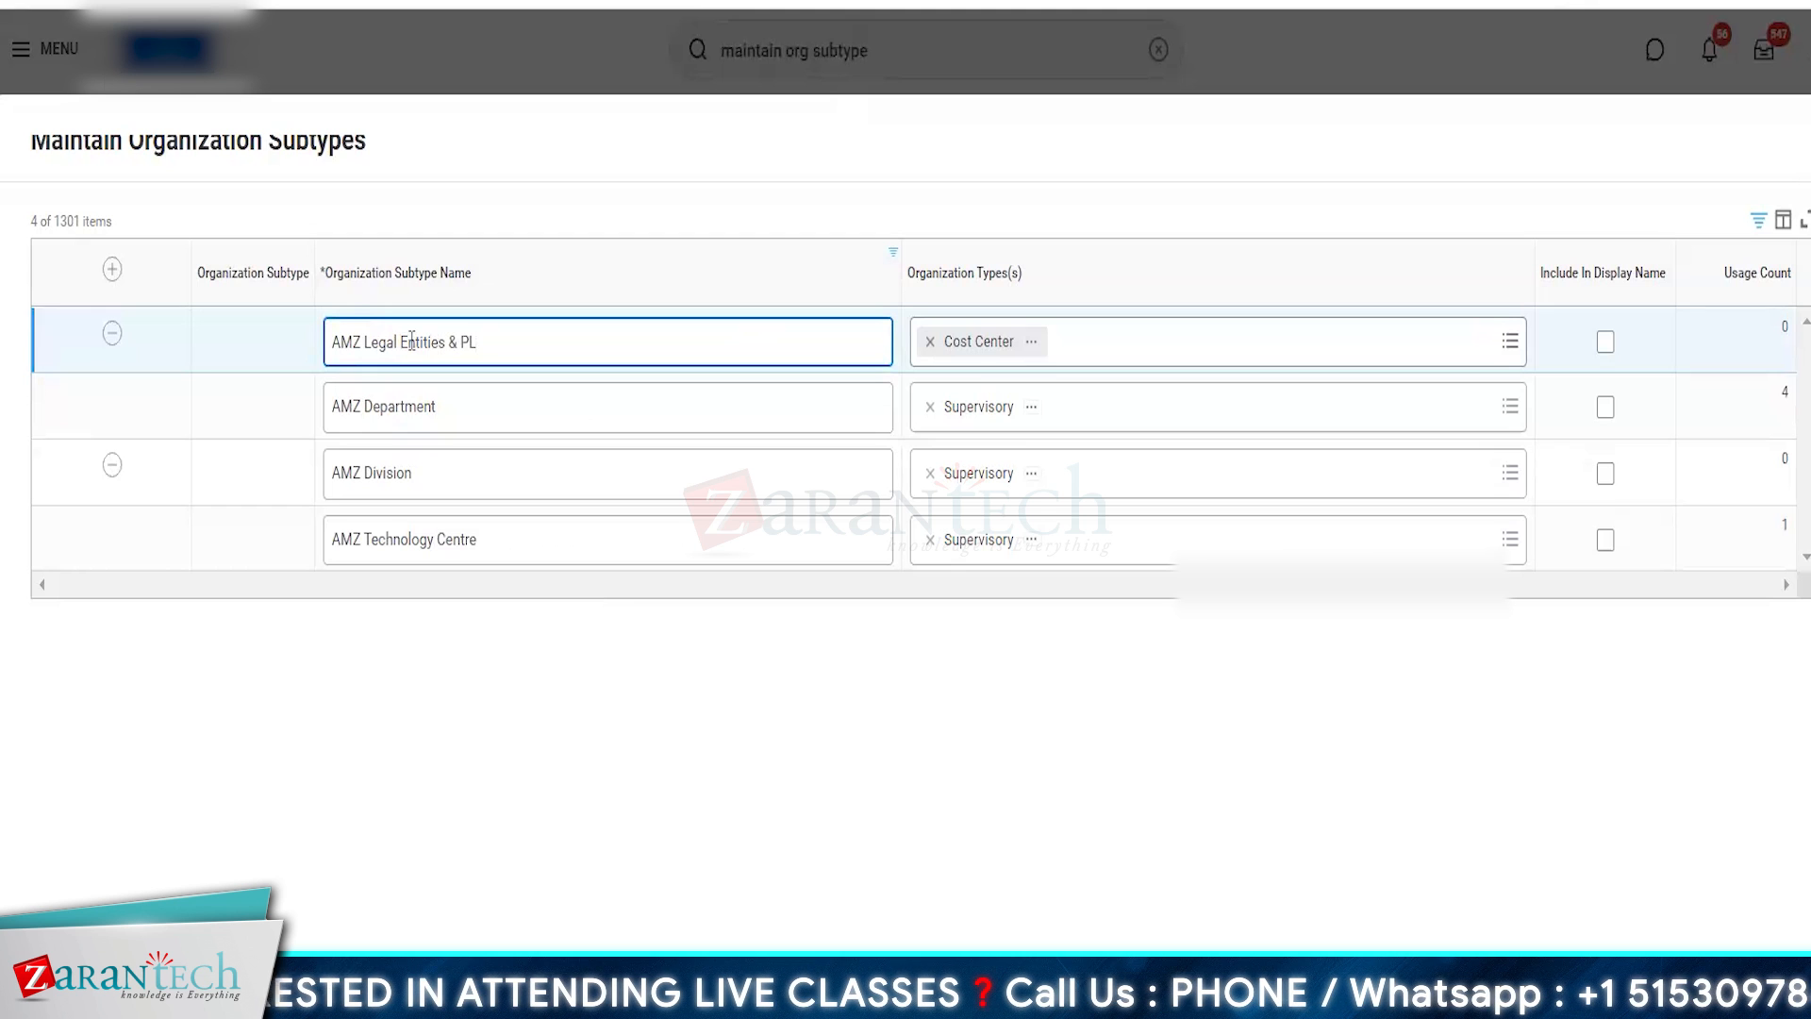
pyautogui.click(689, 762)
pyautogui.click(470, 341)
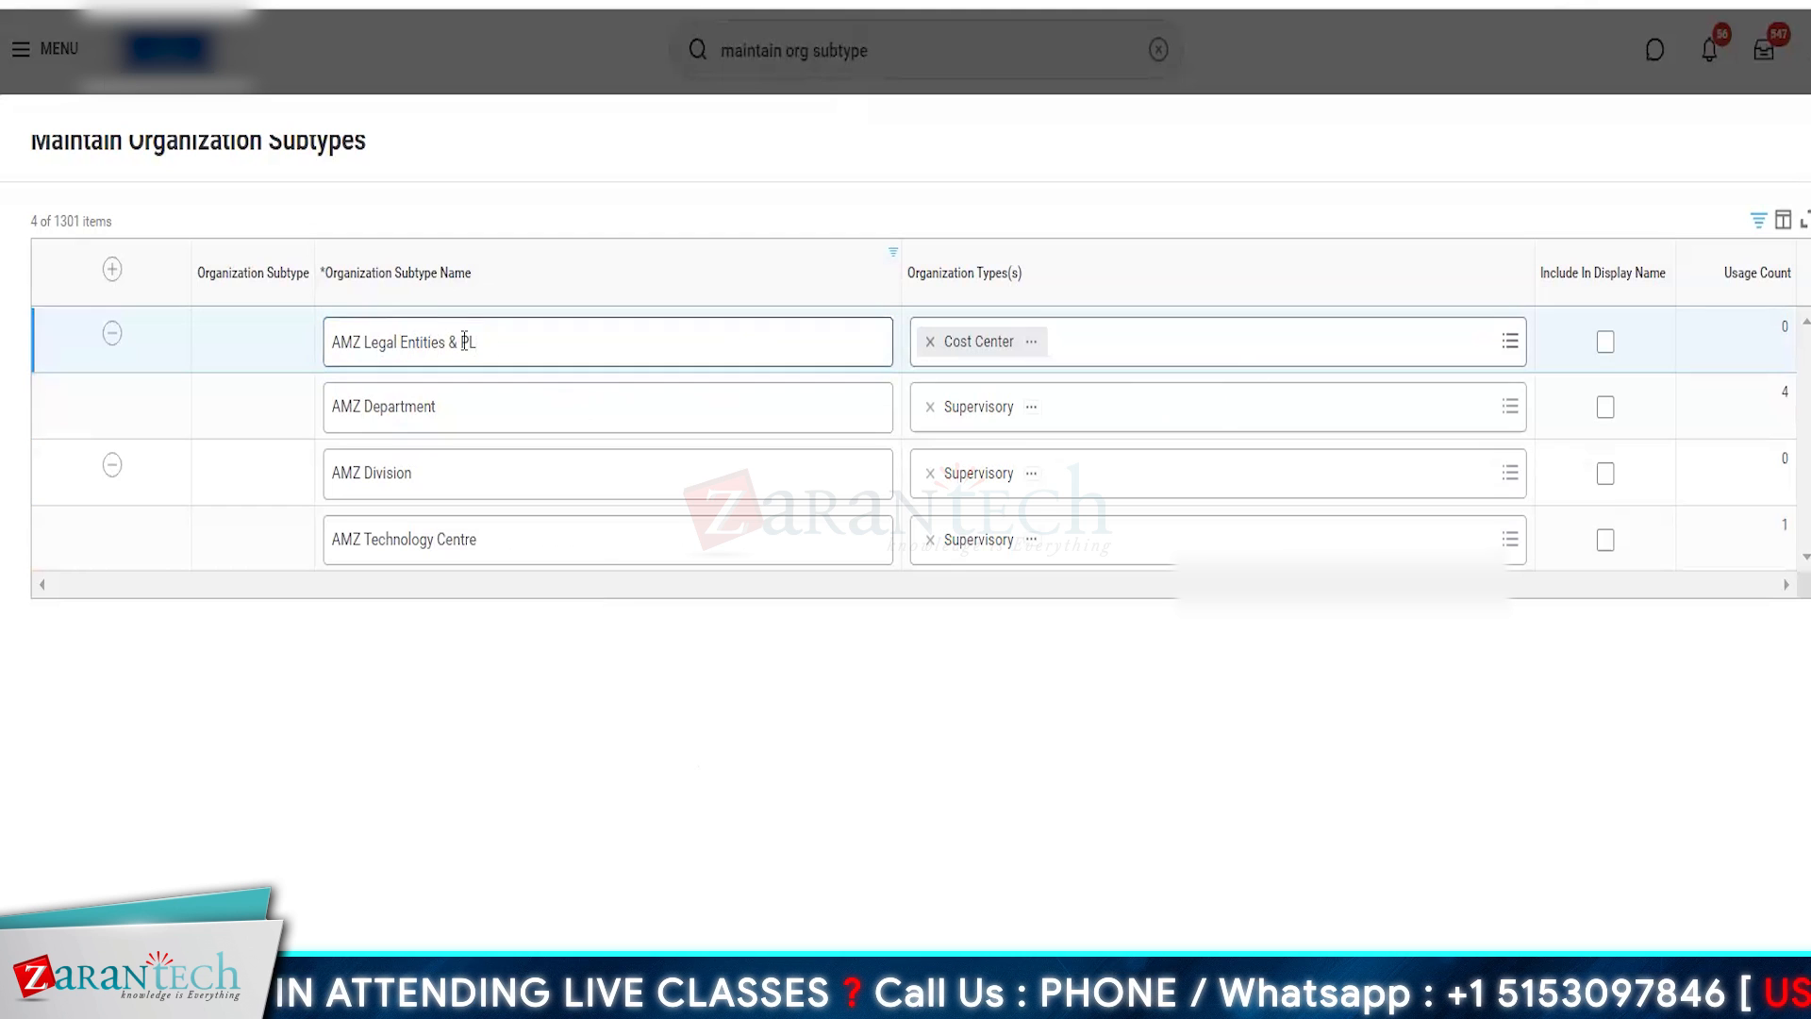
# - Add Company as a second organization type for the AMZ Legal Entities & PL subtype
pyautogui.click(1081, 357)
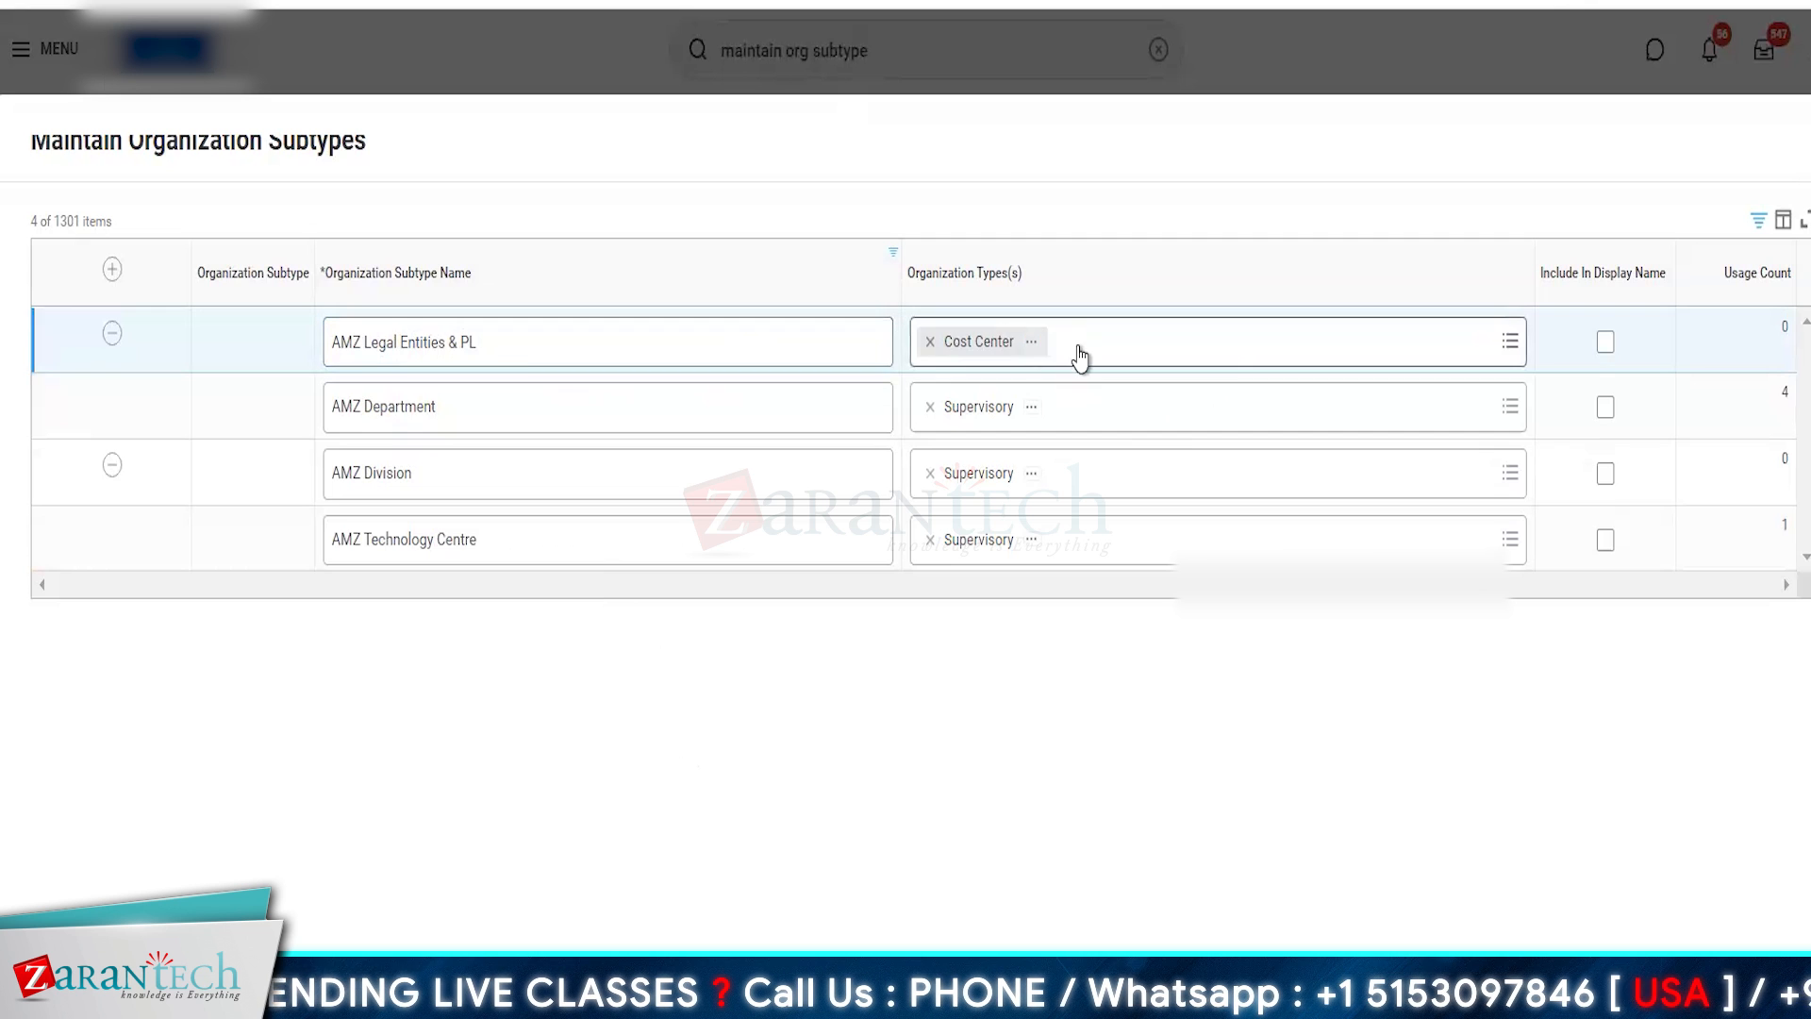
pyautogui.click(1080, 357)
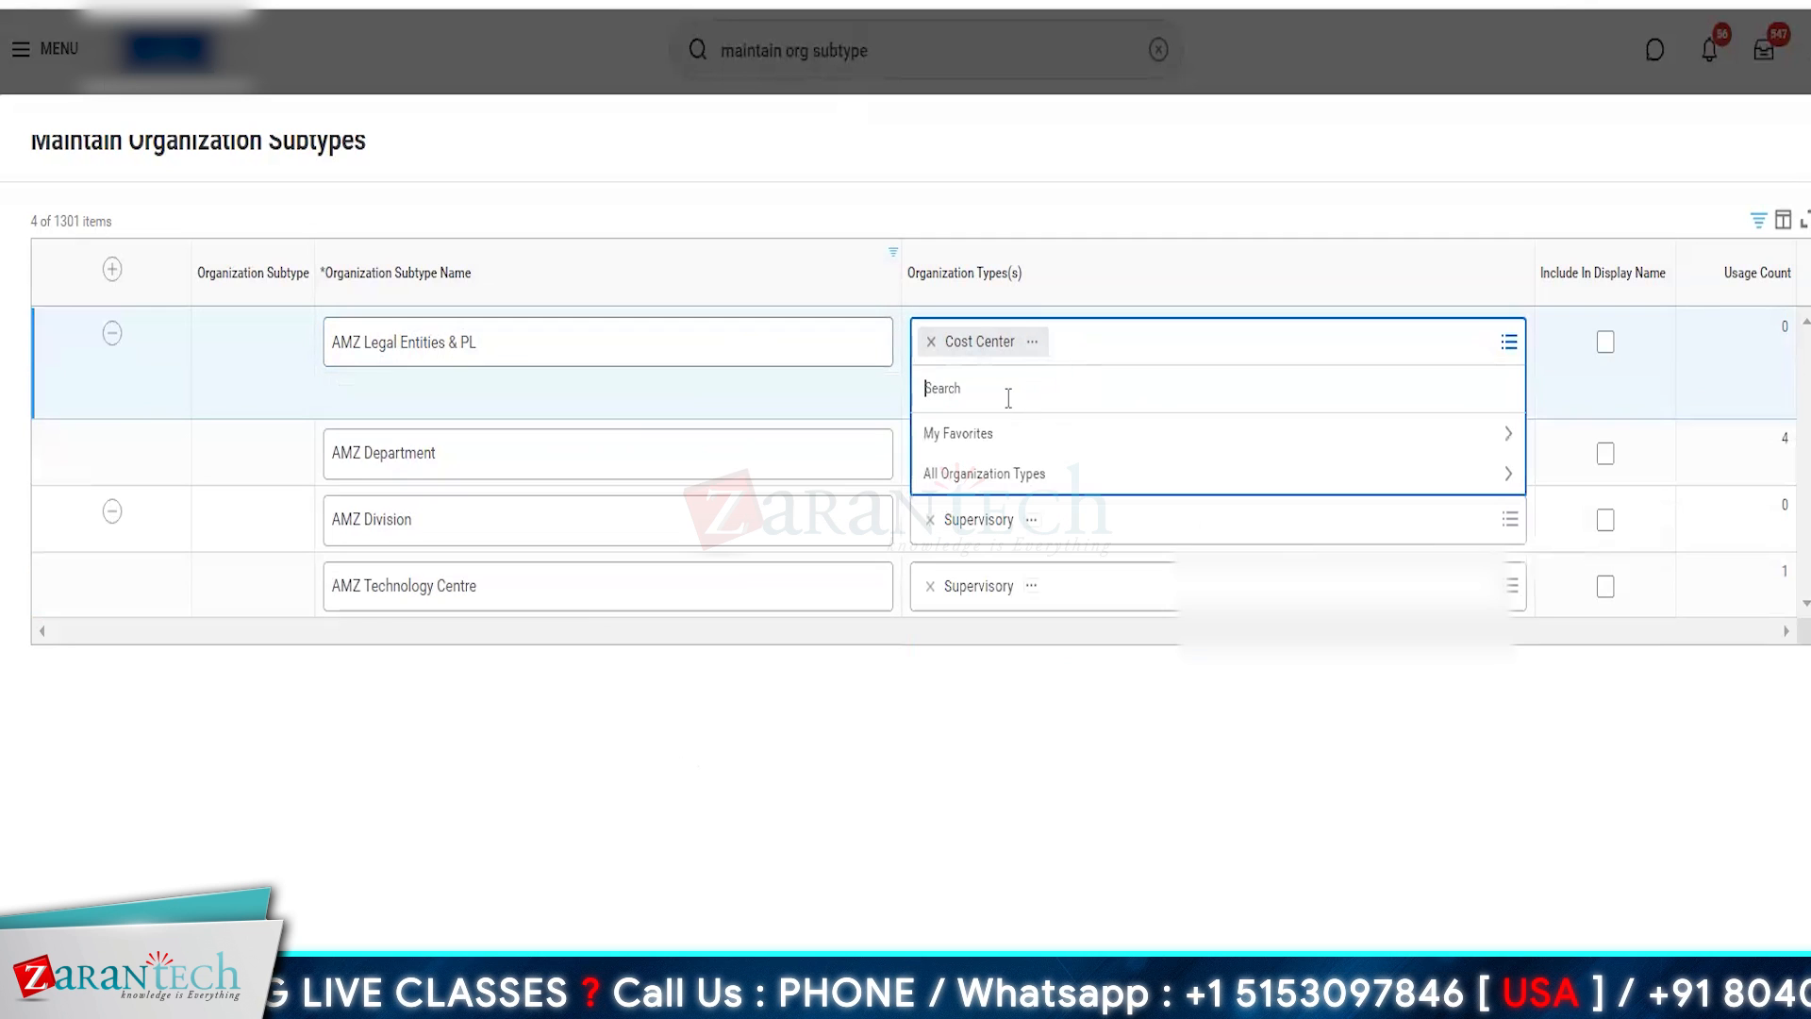
pyautogui.write('company')
pyautogui.press('Return')
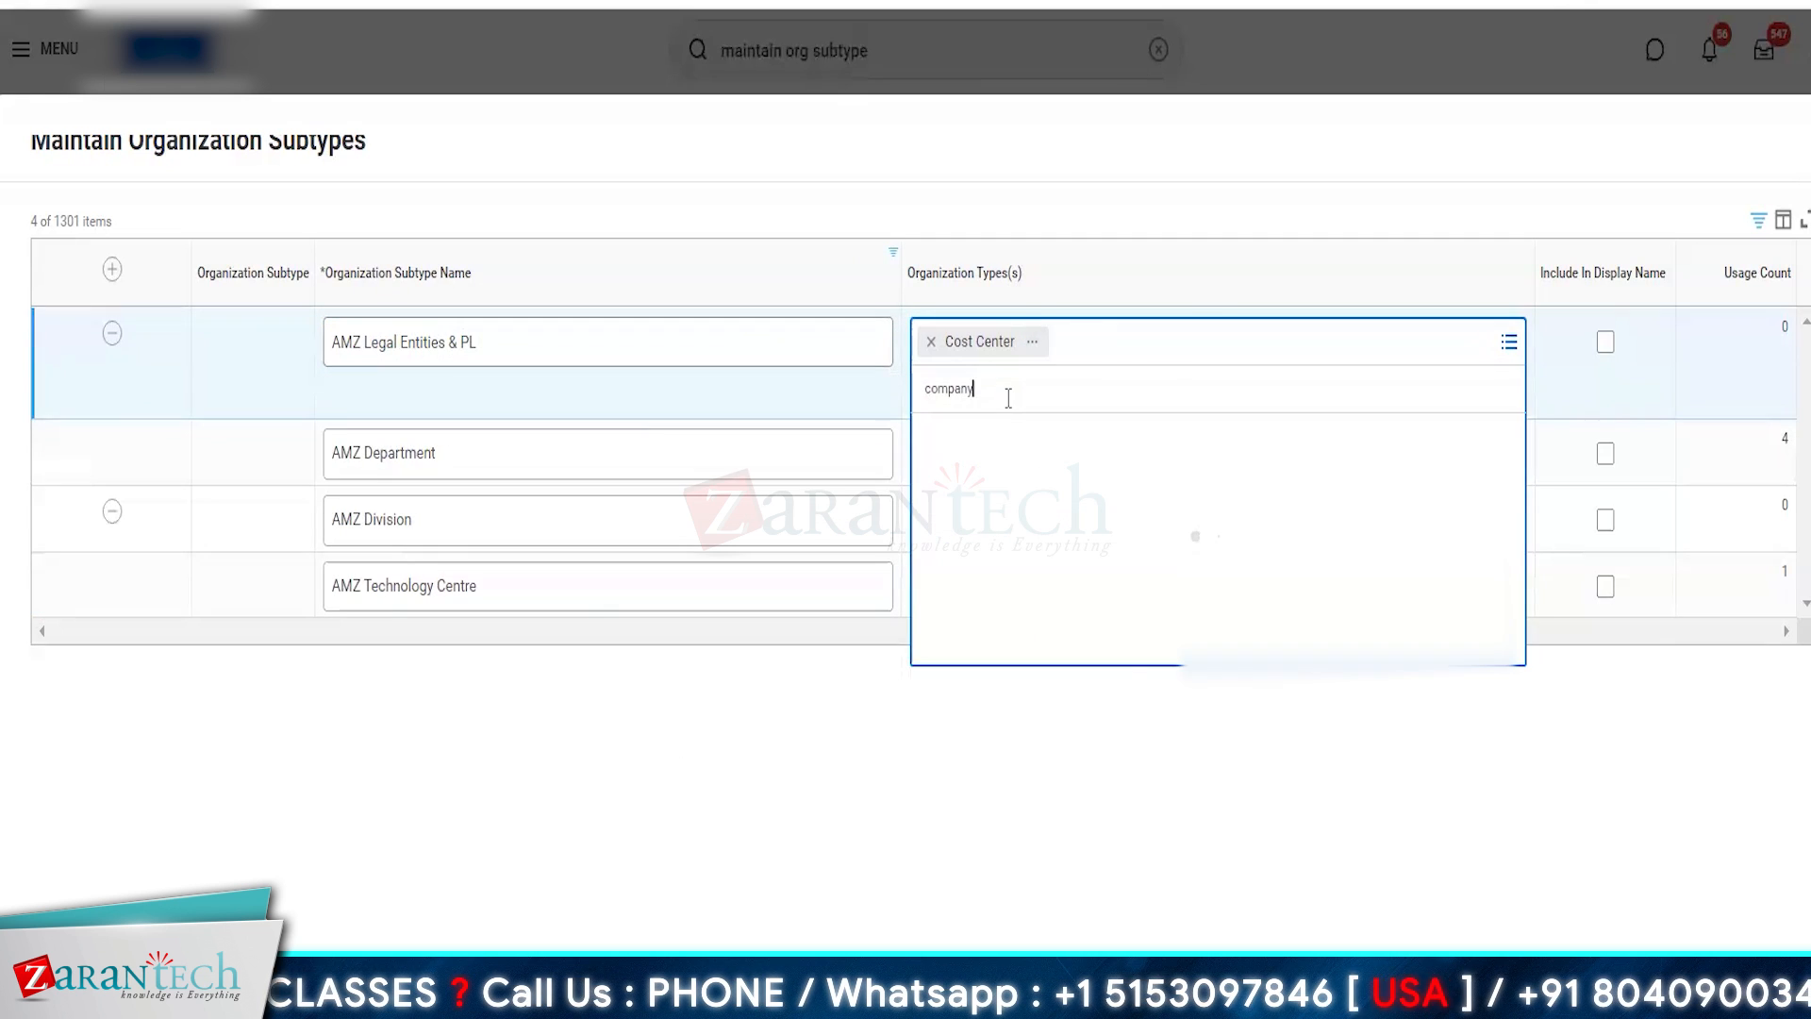
pyautogui.click(954, 494)
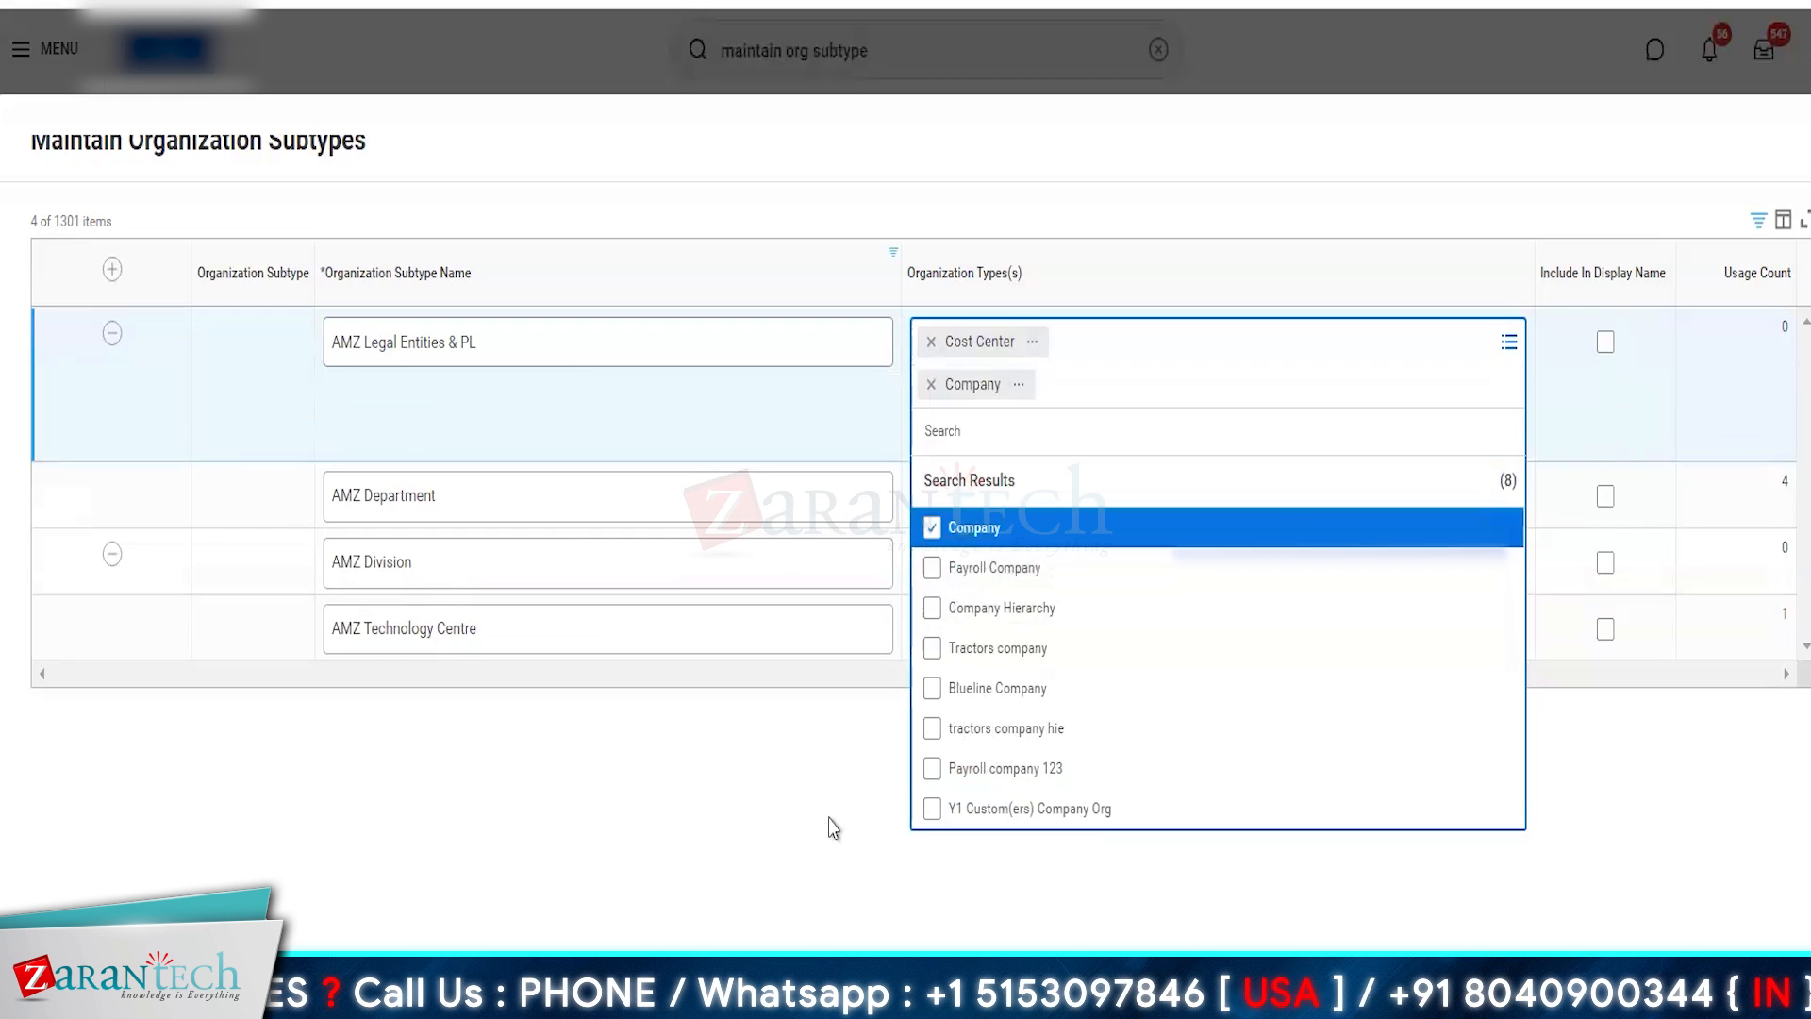
pyautogui.click(772, 866)
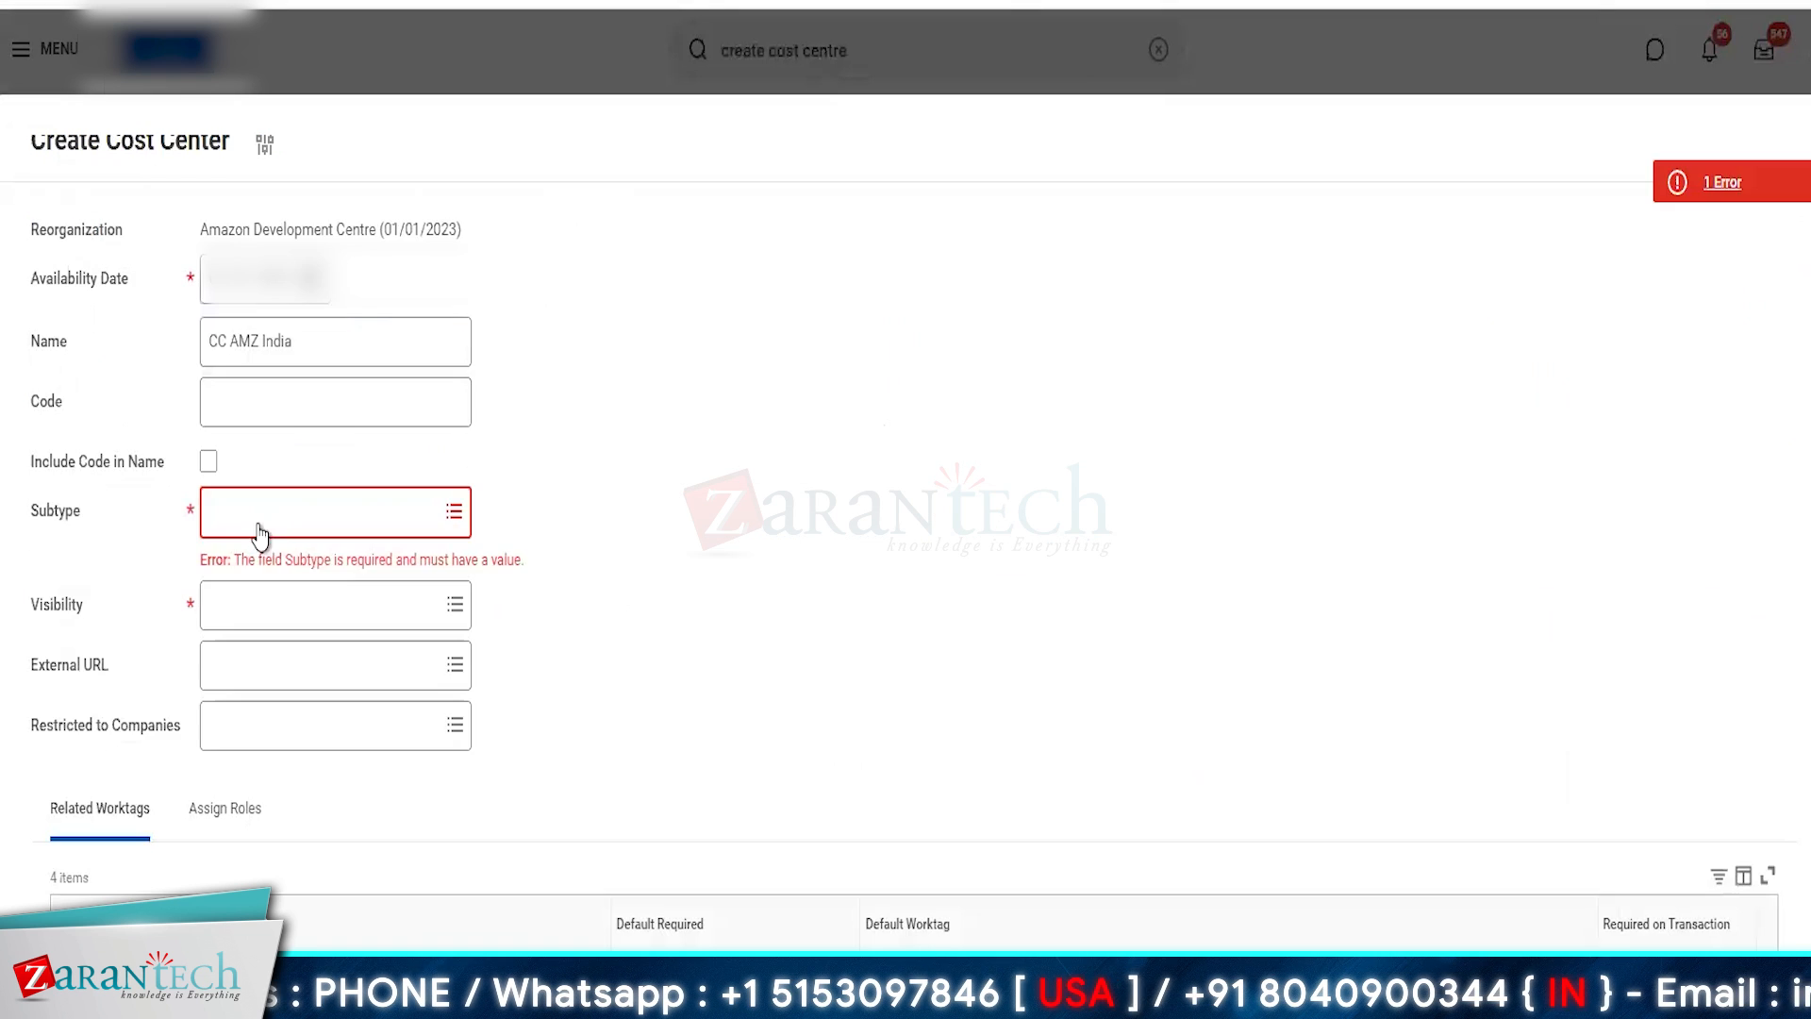
# - Set the subtype of the CC AMZ India cost center to AMZ Legal Entities & PL
pyautogui.click(255, 528)
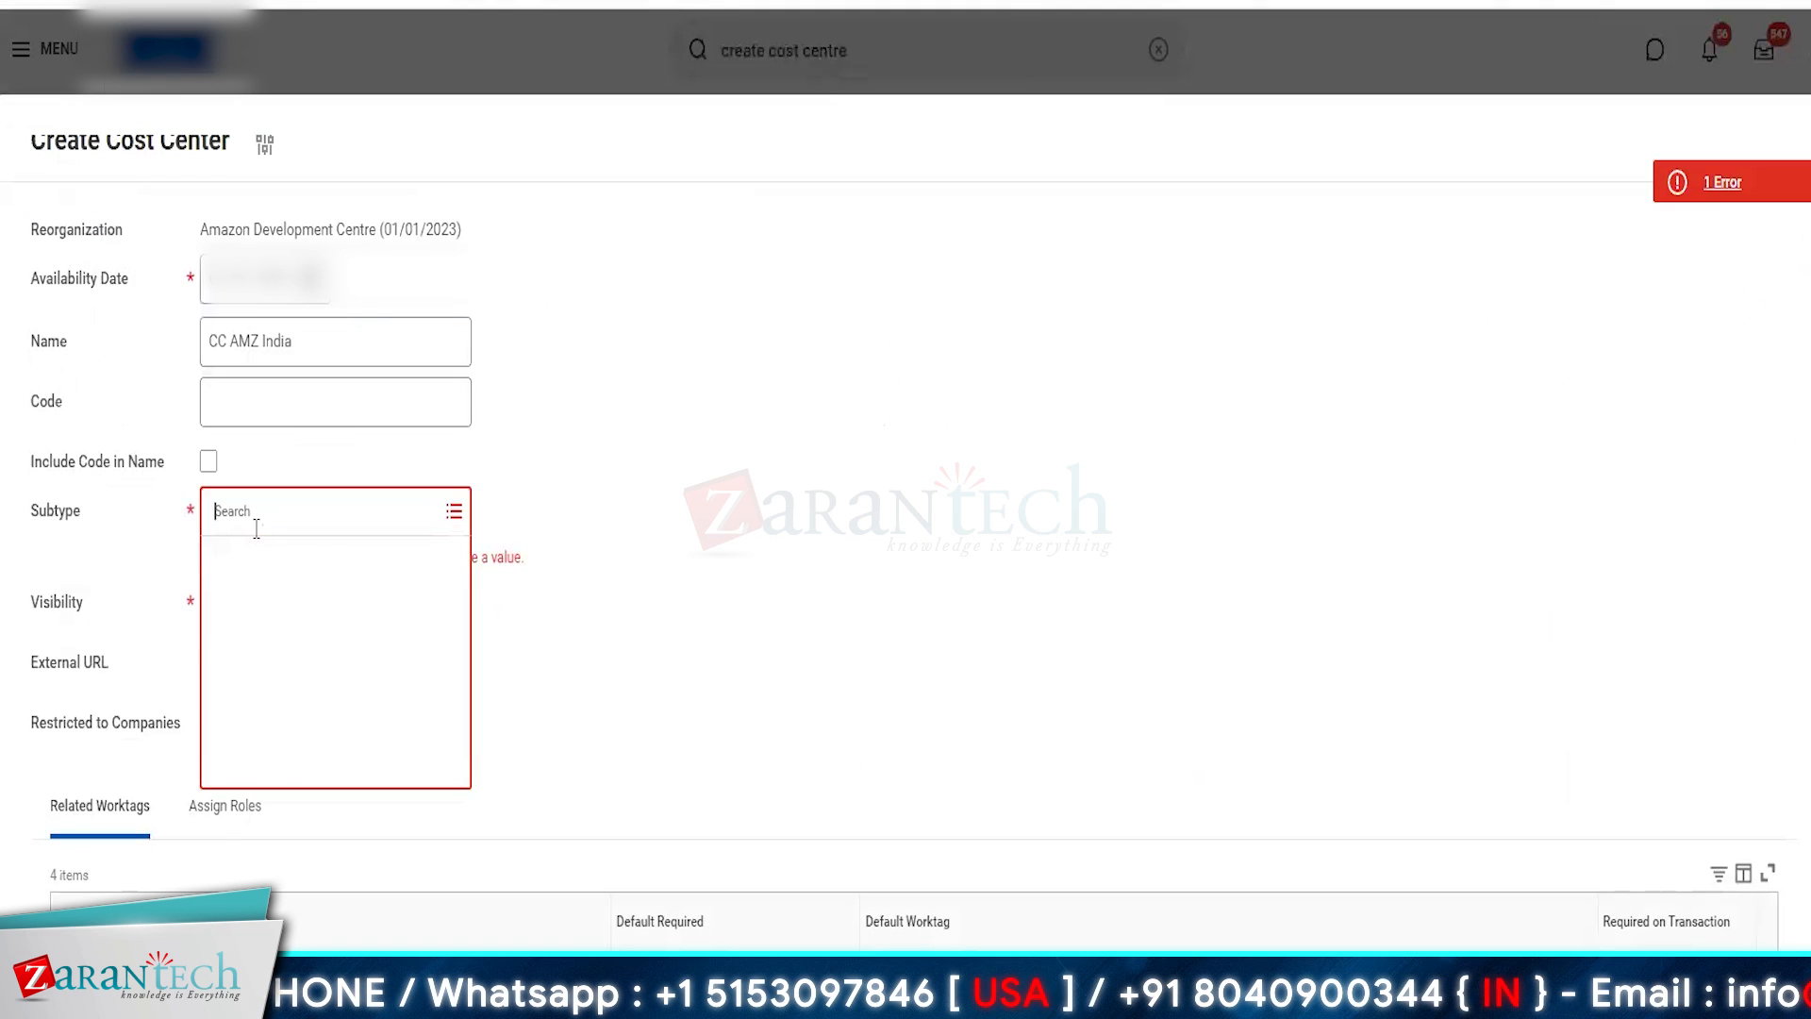
pyautogui.click(295, 600)
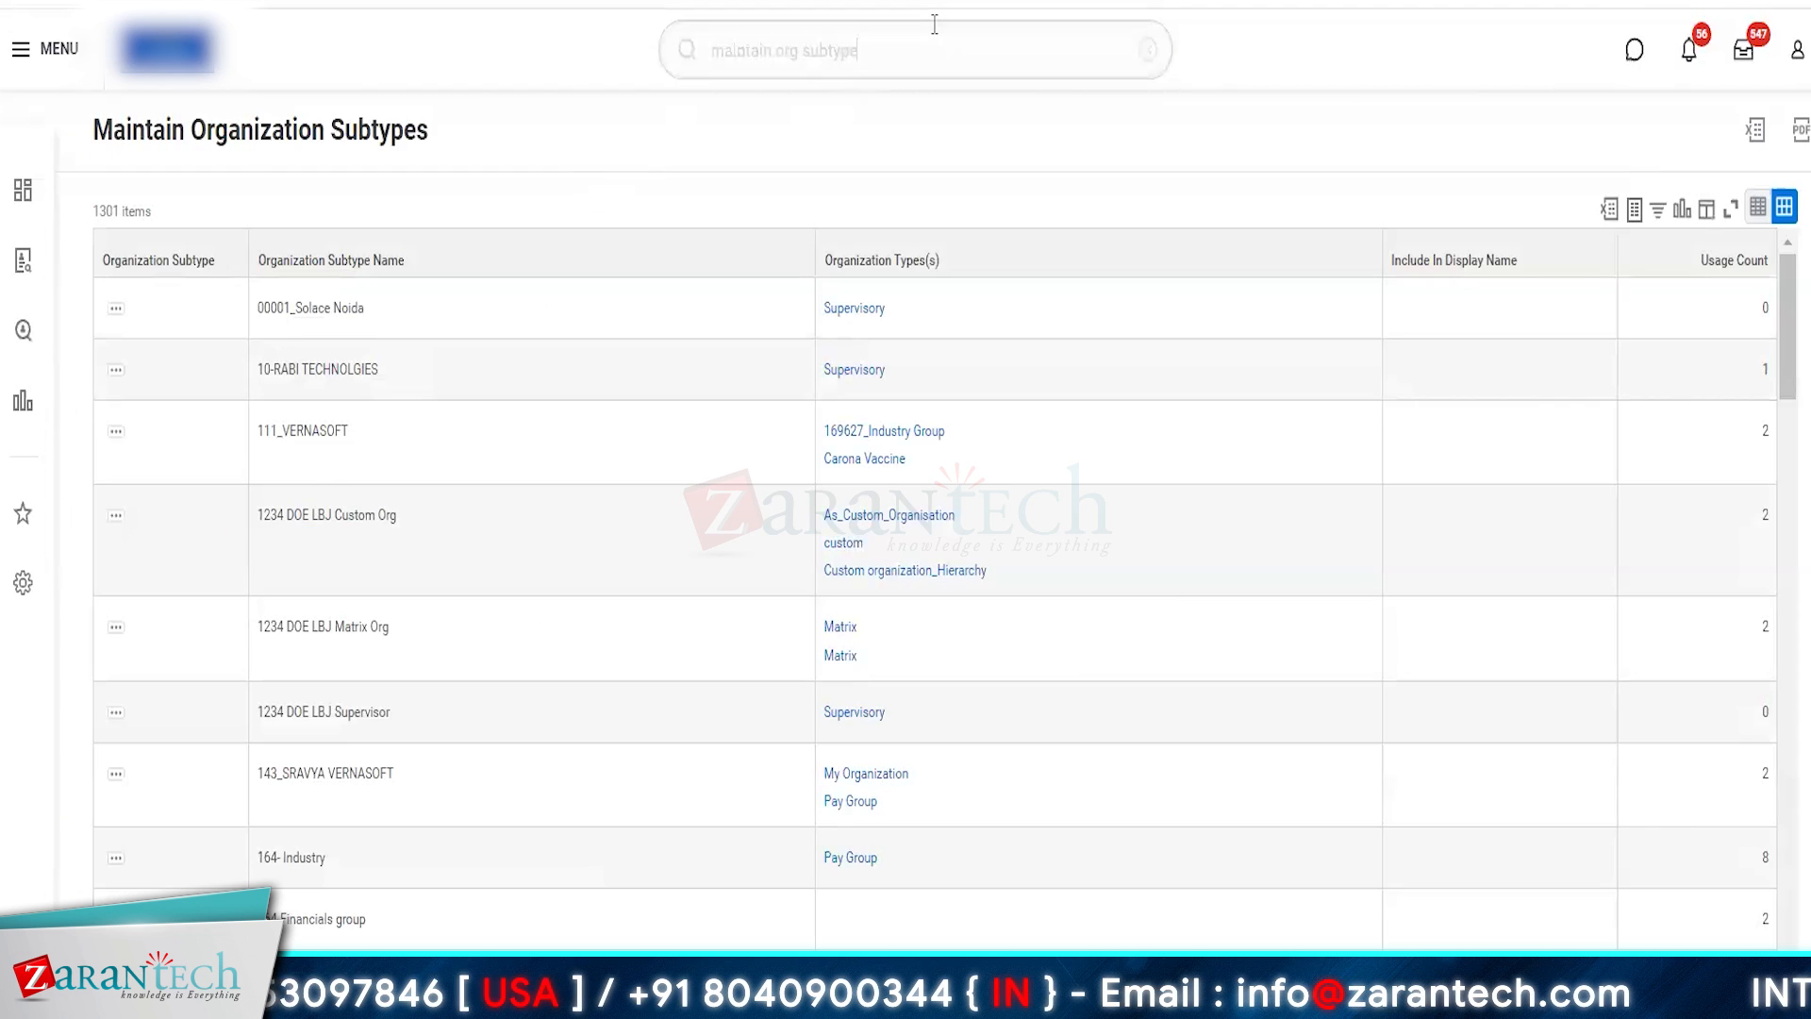
# - Search for the maintain org subtype task again and open Maintain Organization Subtypes for editing
pyautogui.click(934, 25)
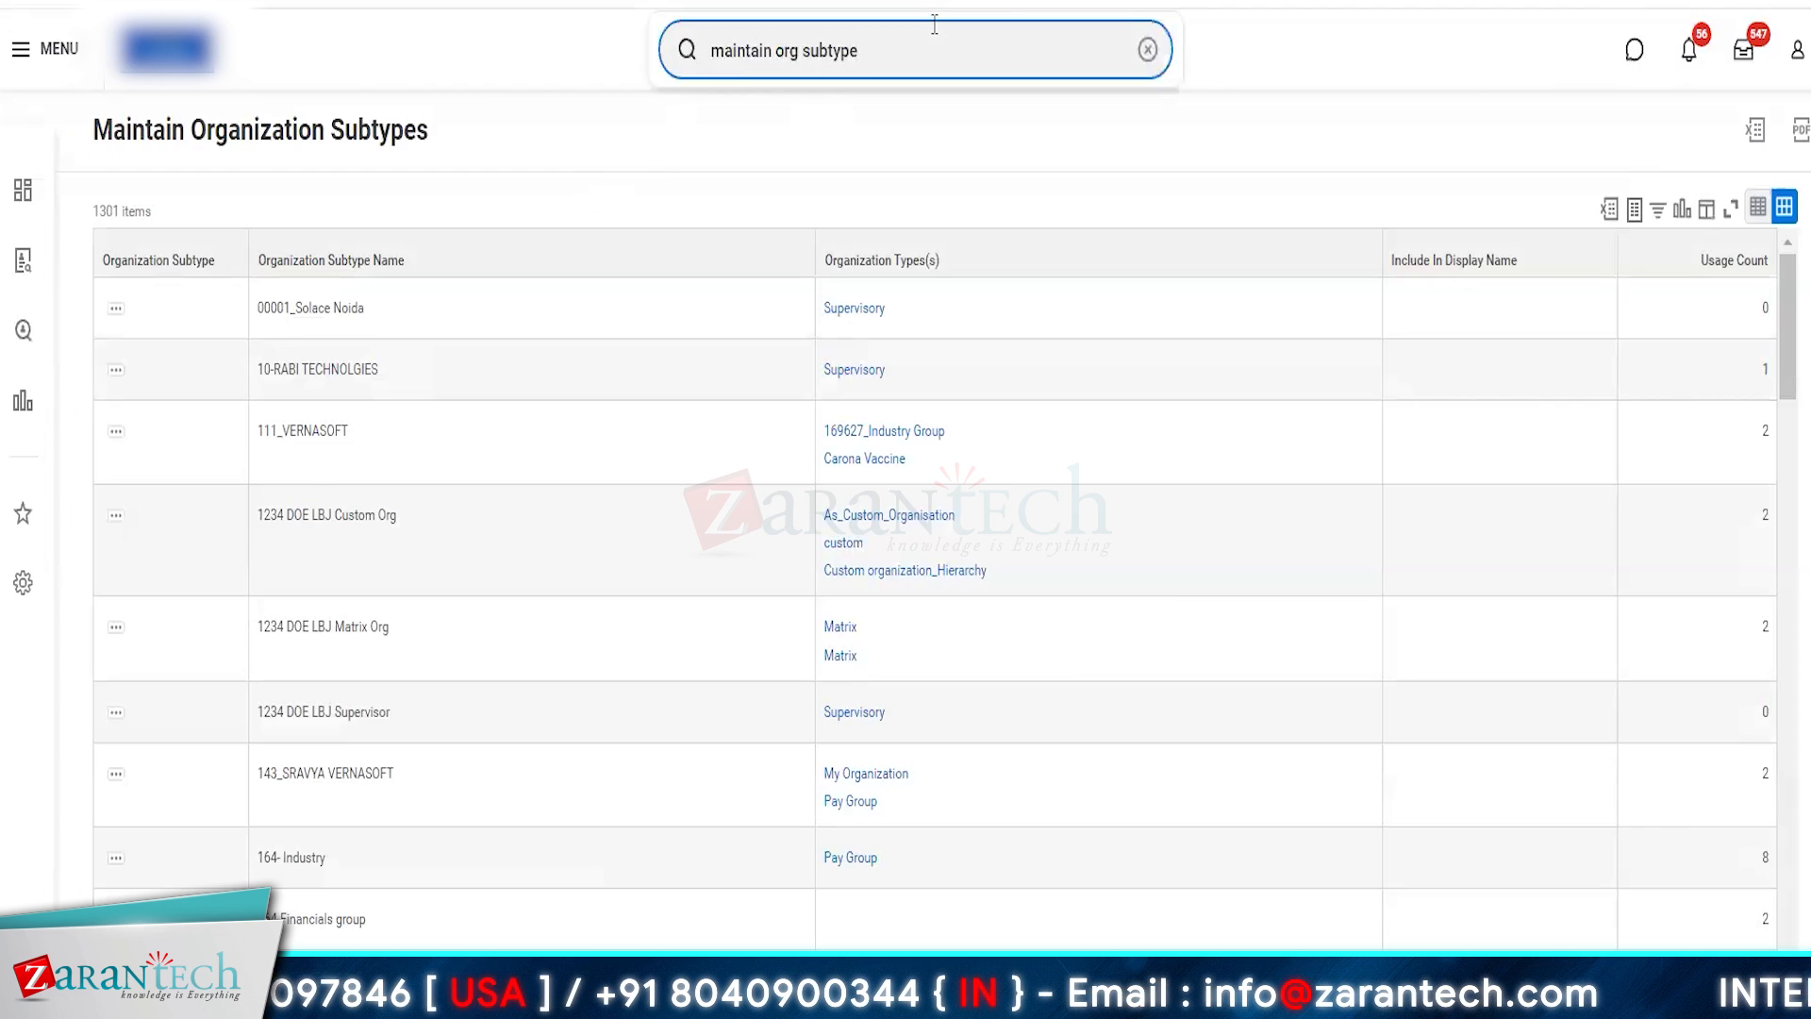
pyautogui.press('Return')
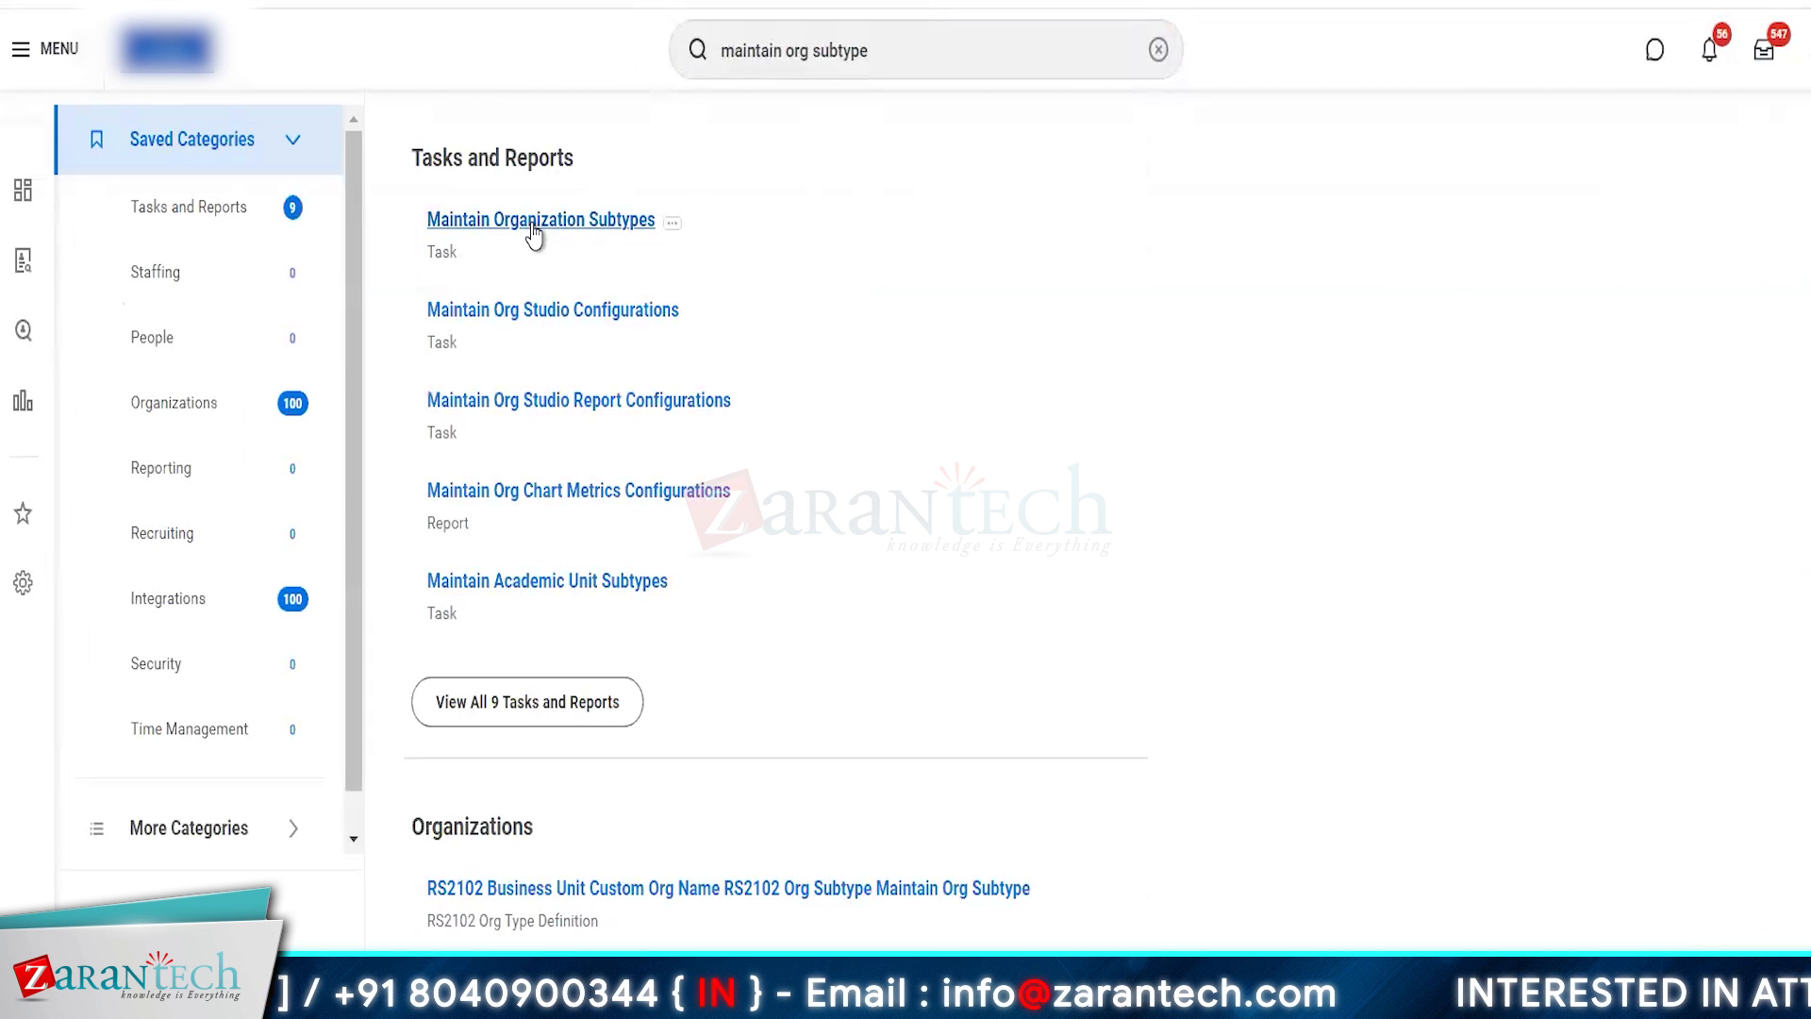
pyautogui.click(533, 220)
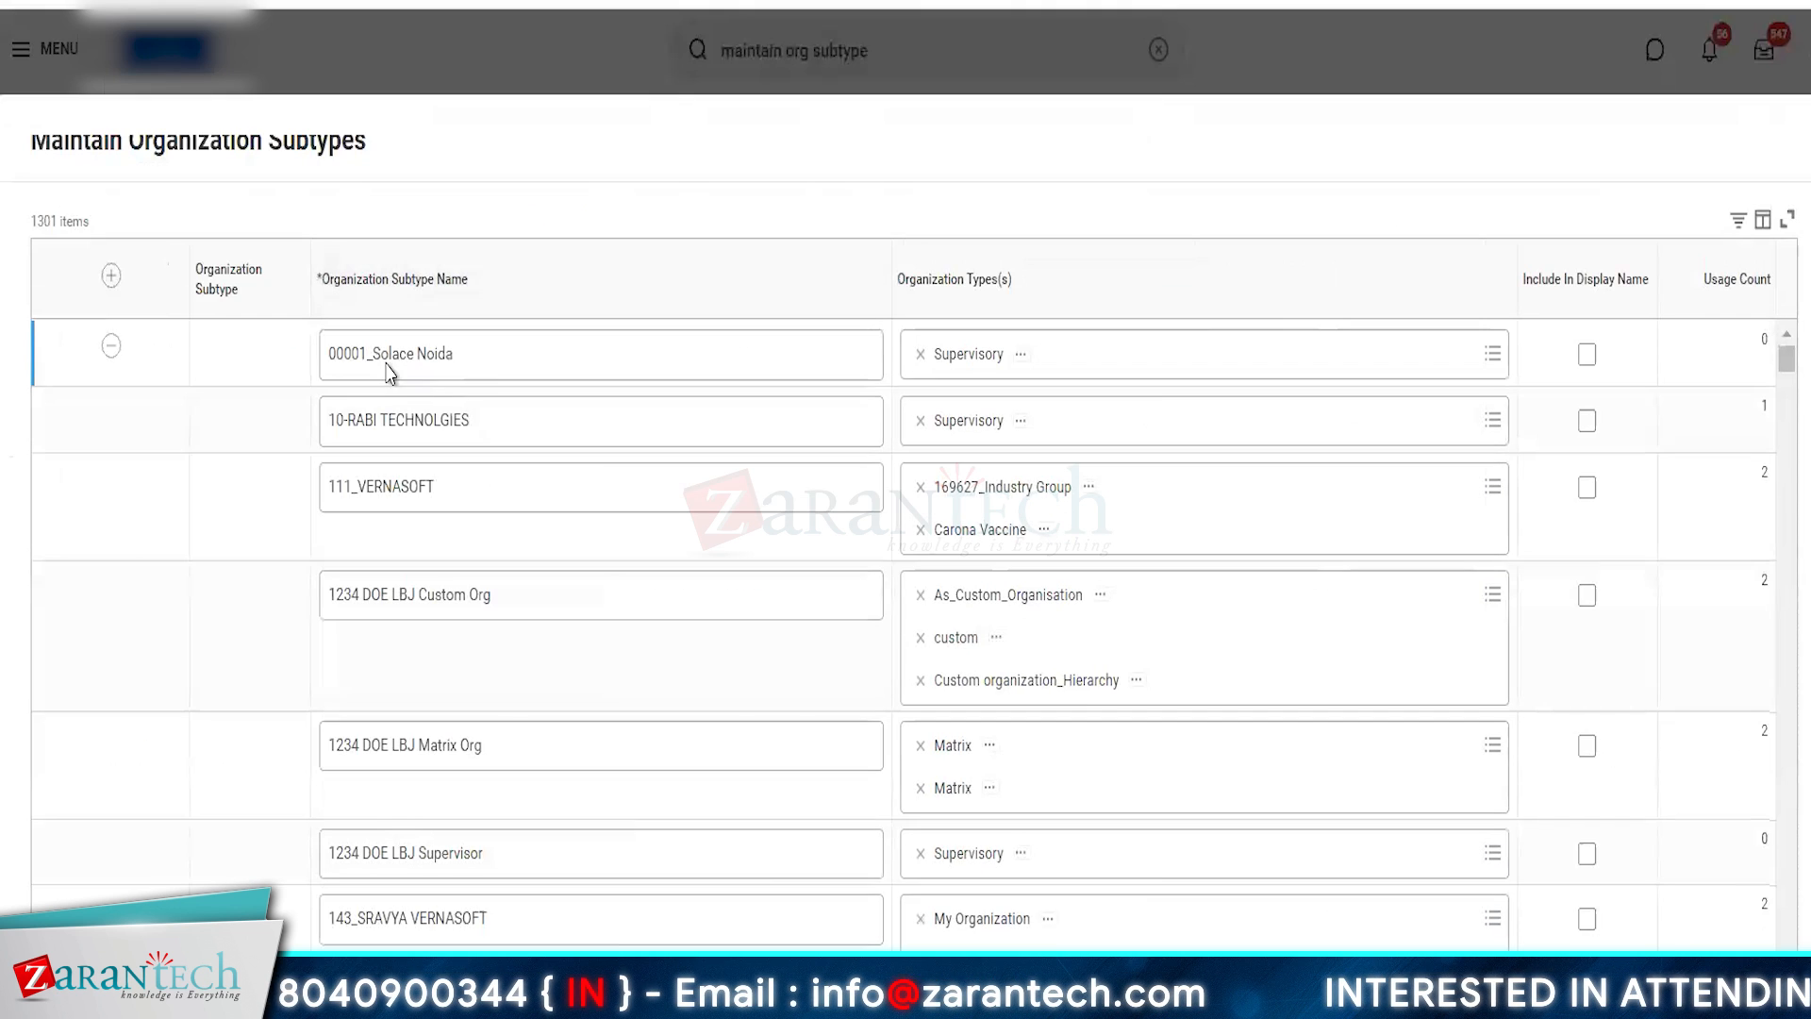
# - Filter the organization subtypes to names containing AMZ
pyautogui.click(426, 289)
pyautogui.click(429, 618)
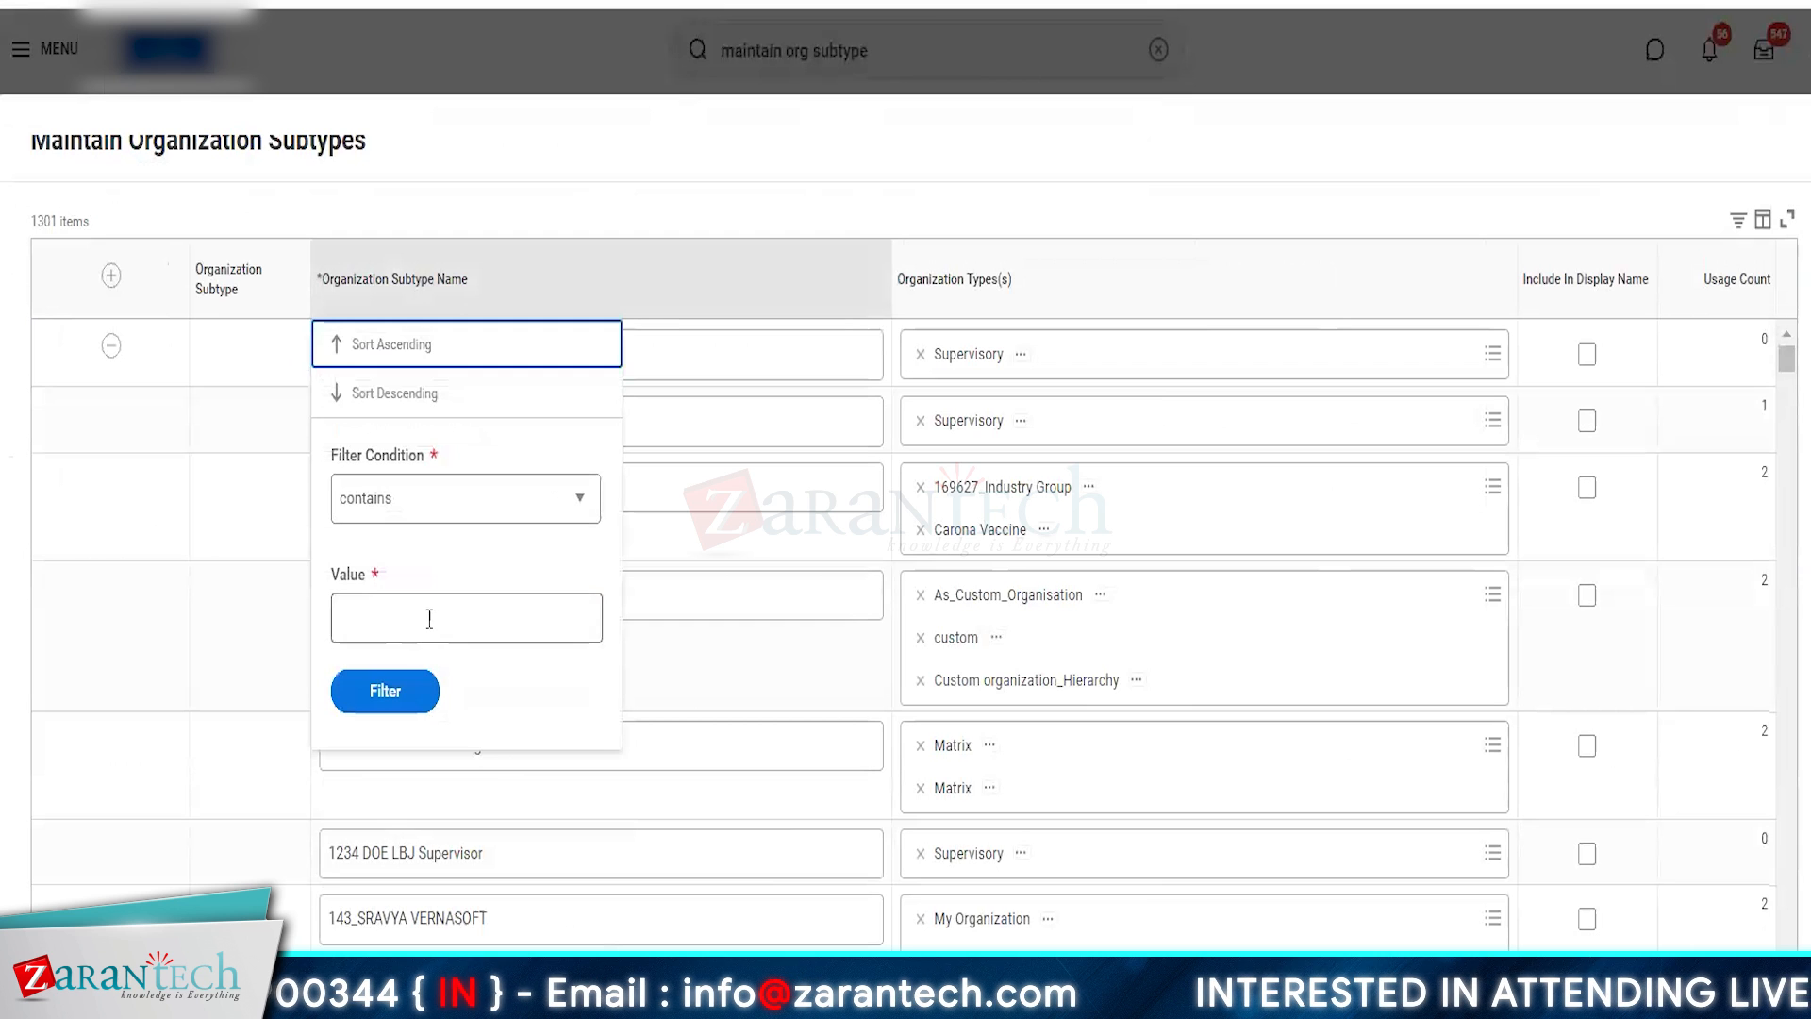
pyautogui.write('amaz')
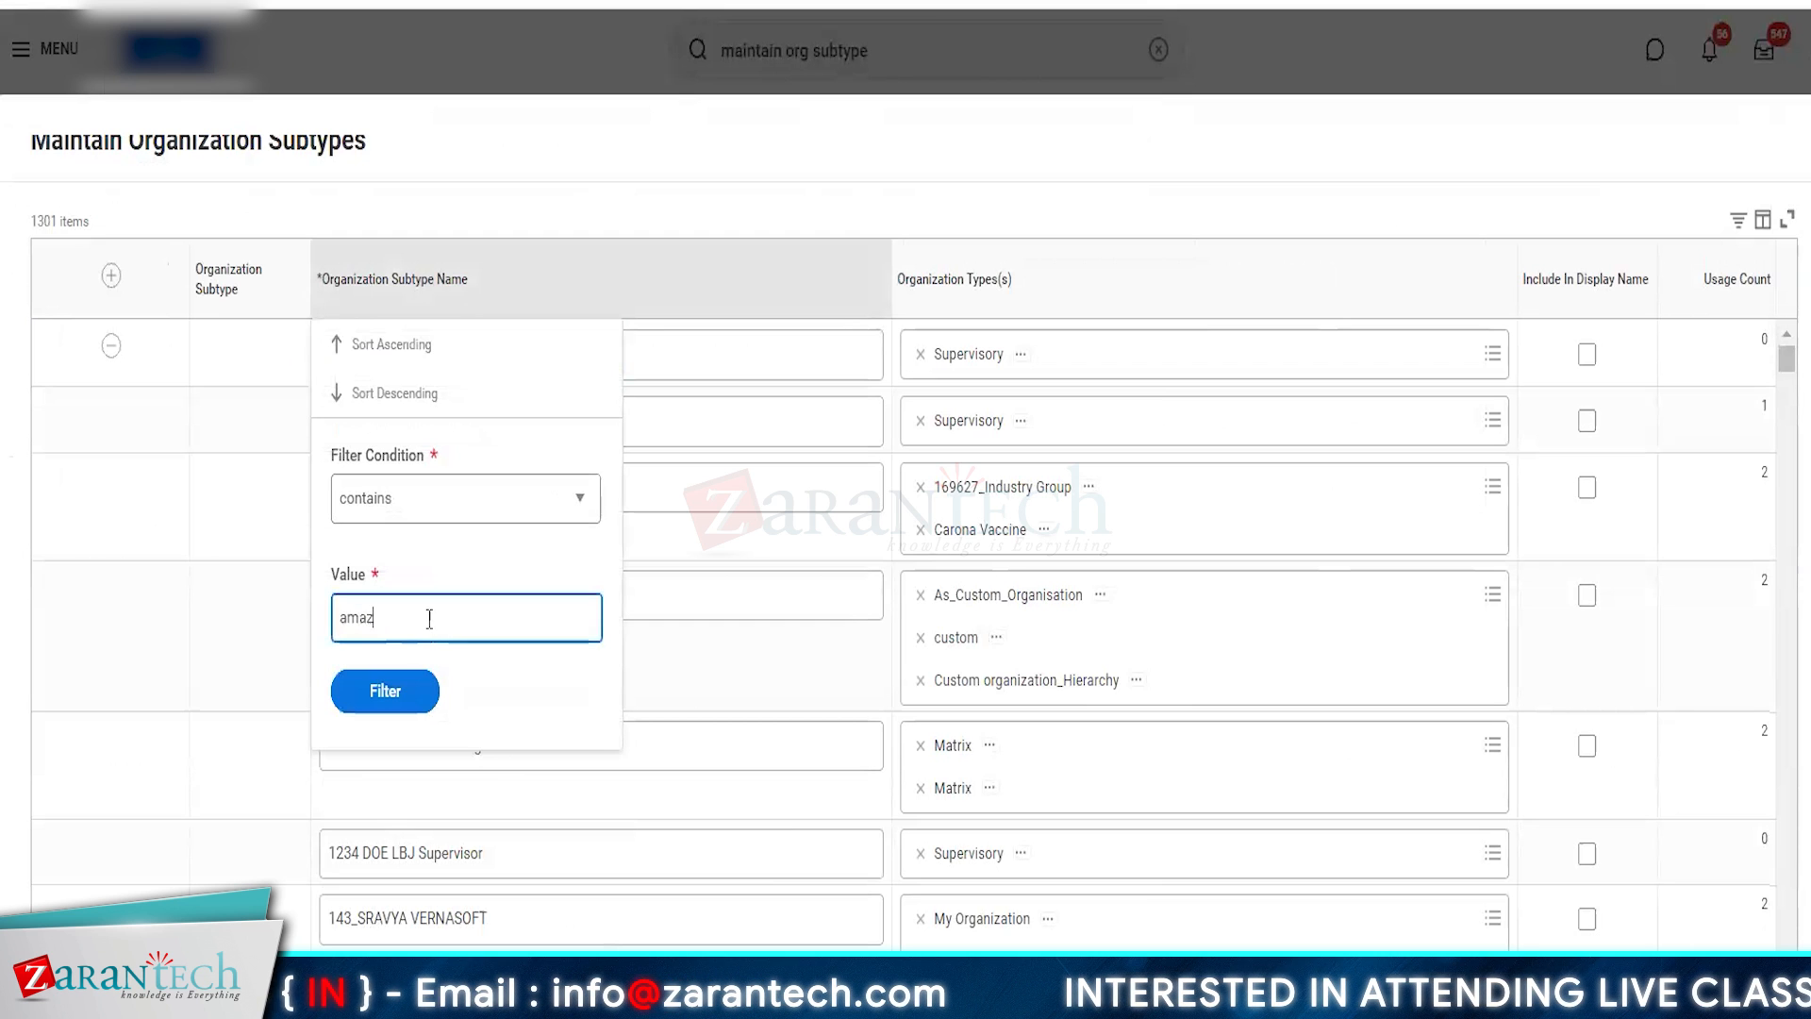
pyautogui.press('BackSpace')
pyautogui.press('BackSpace')
pyautogui.press('BackSpace')
pyautogui.write('A')
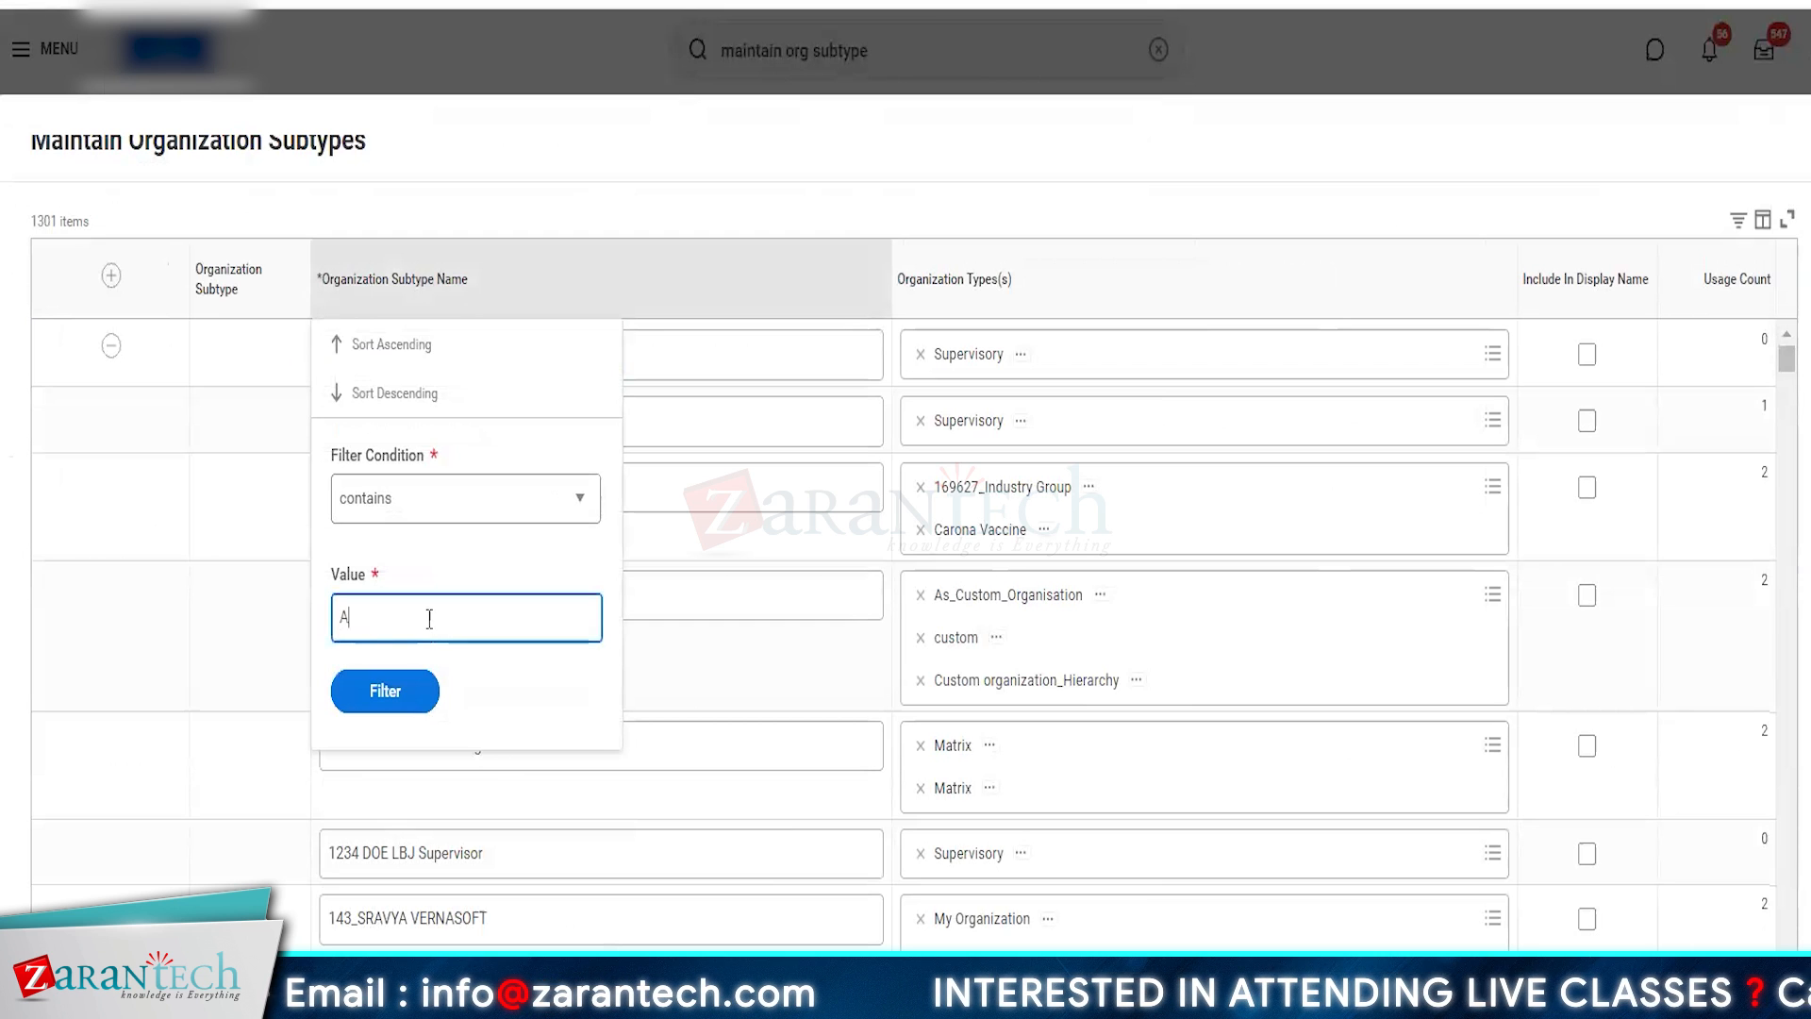
pyautogui.write('MZ')
pyautogui.click(386, 689)
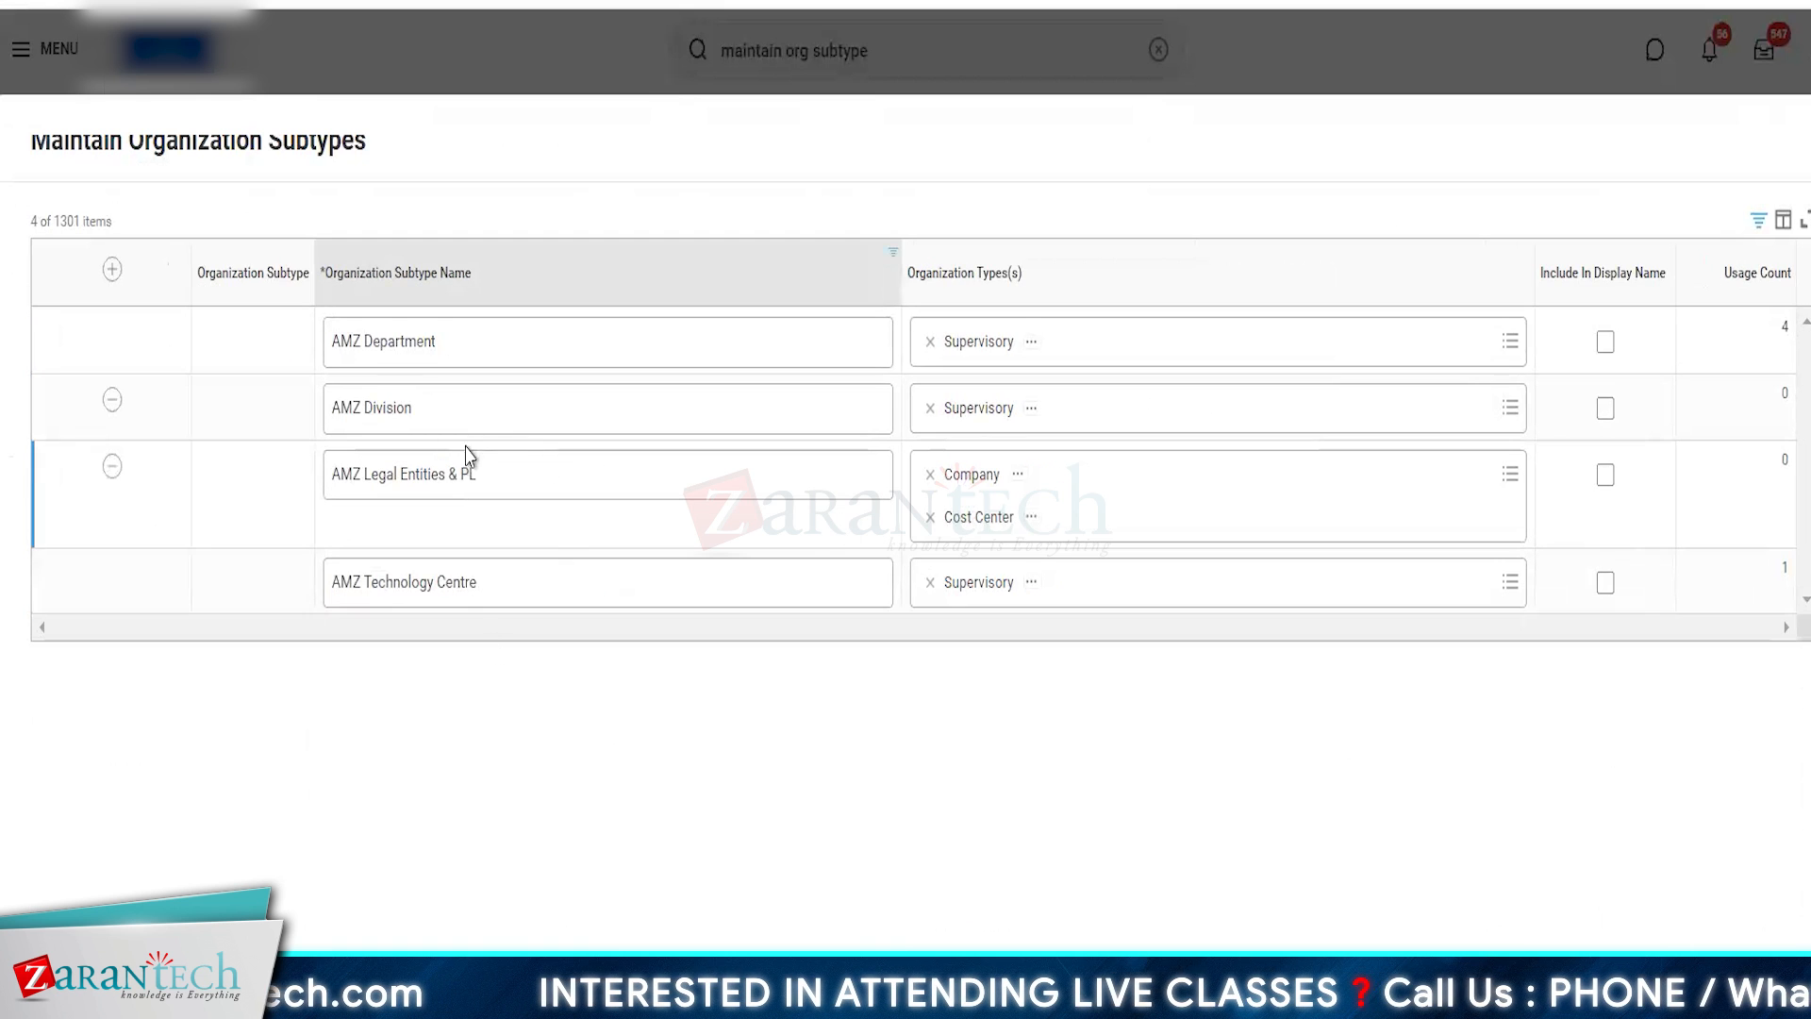
# - Rename the AMZ Legal Entities & PL subtype as AMZ Expense and remove Company from its organization types
pyautogui.click(515, 471)
pyautogui.click(517, 471)
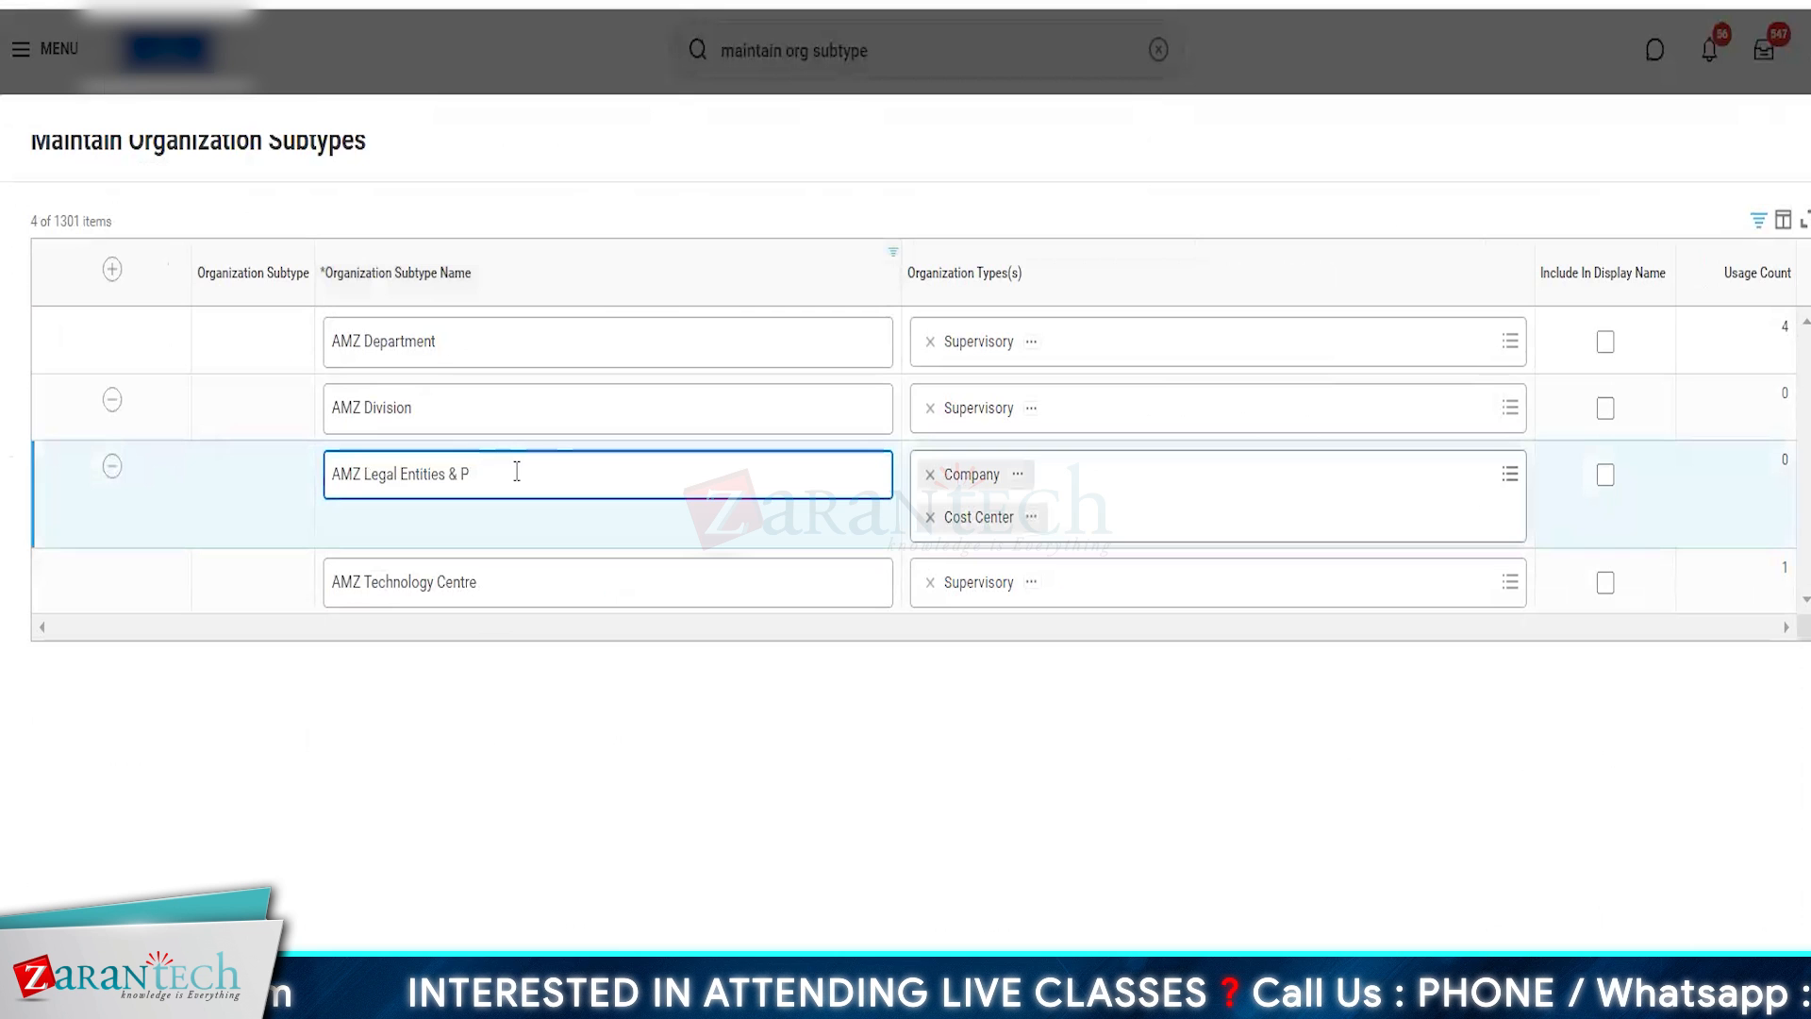
pyautogui.press('BackSpace')
pyautogui.press('BackSpace')
pyautogui.press('BackSpace')
pyautogui.press('BackSpace')
pyautogui.press('BackSpace')
pyautogui.press('BackSpace')
pyautogui.press('BackSpace')
pyautogui.press('BackSpace')
pyautogui.press('BackSpace')
pyautogui.press('BackSpace')
pyautogui.press('BackSpace')
pyautogui.press('BackSpace')
pyautogui.press('BackSpace')
pyautogui.press('BackSpace')
pyautogui.press('BackSpace')
pyautogui.press('BackSpace')
pyautogui.press('BackSpace')
pyautogui.press('BackSpace')
pyautogui.write('Expens')
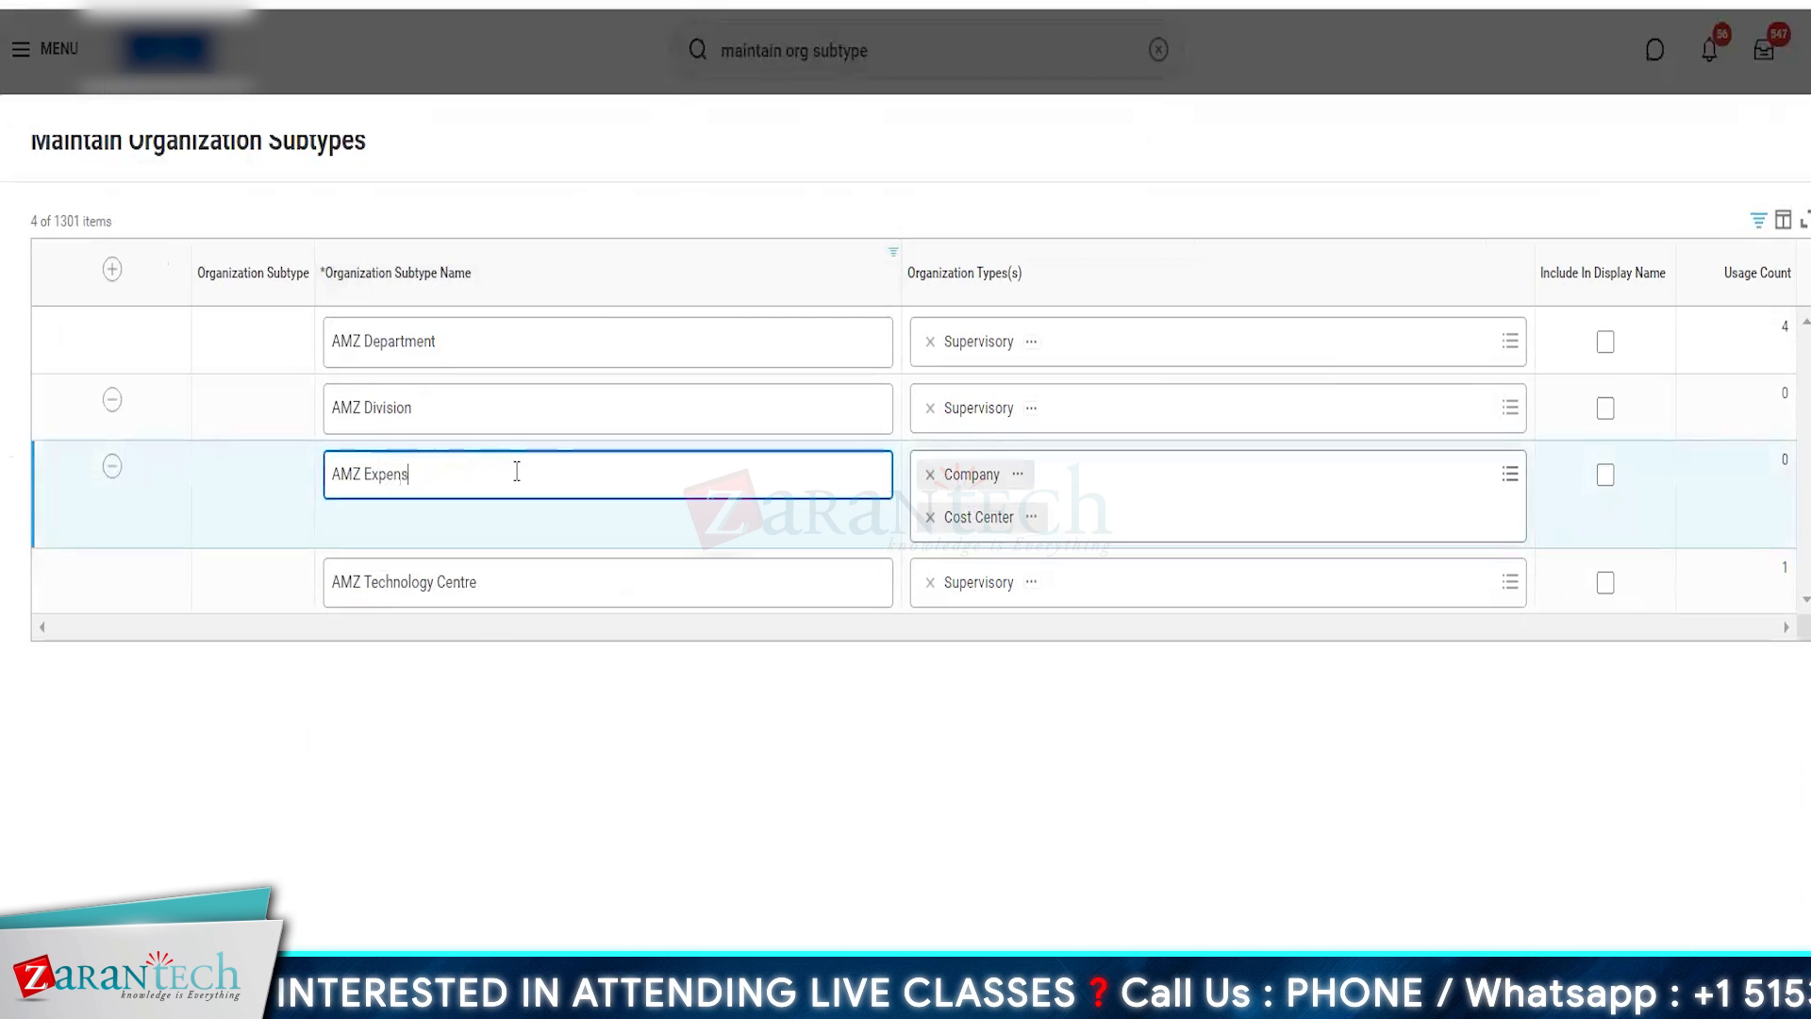
pyautogui.write('e')
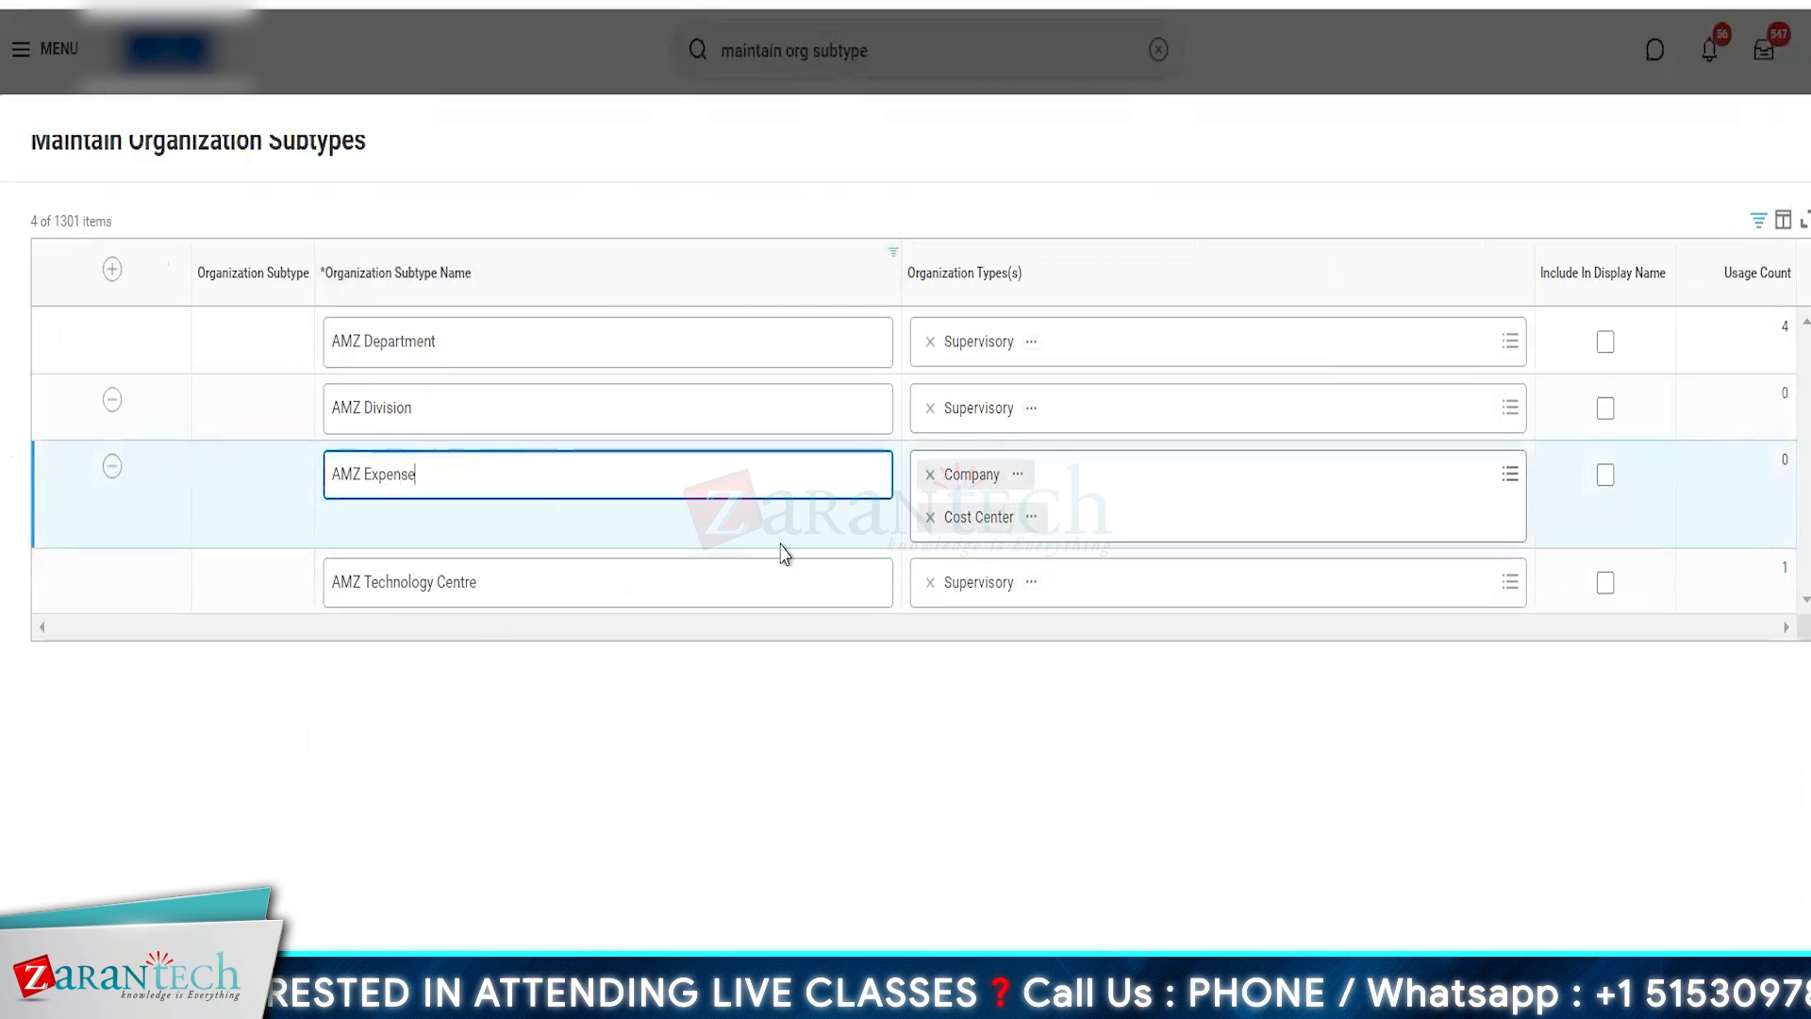
pyautogui.click(931, 473)
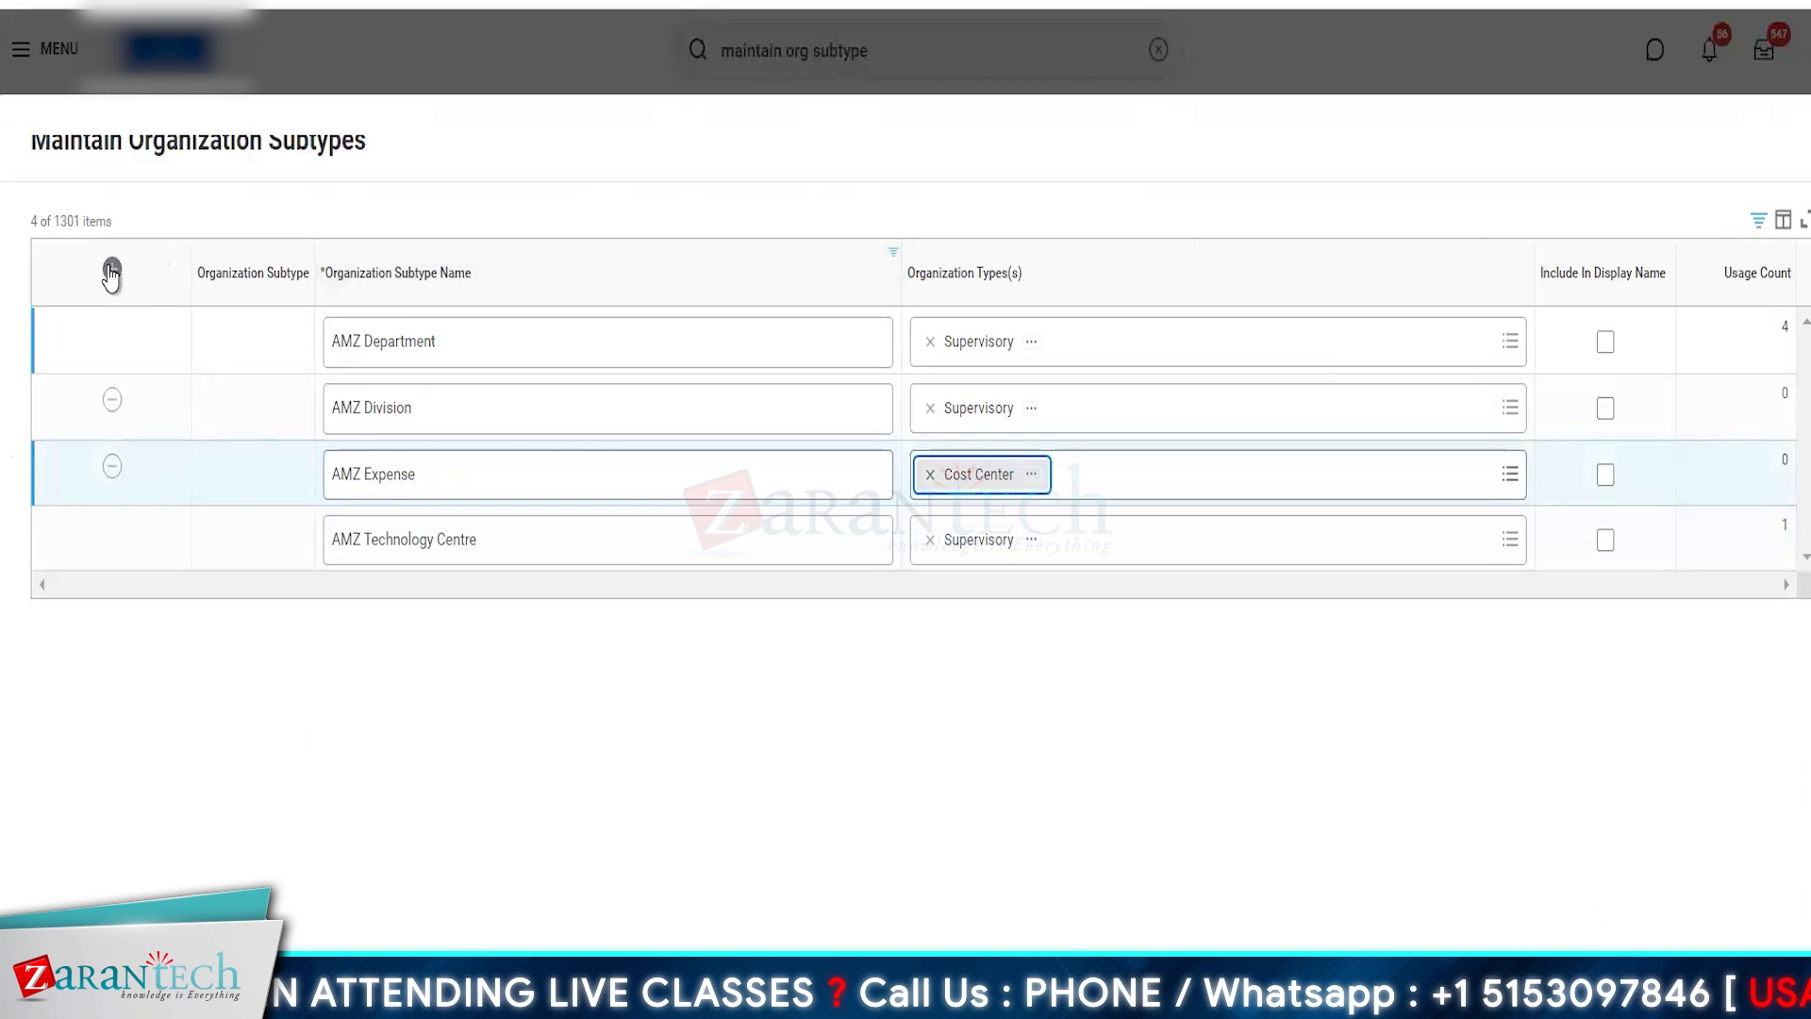
# - Add a new organization subtype row named AMZ Legal
pyautogui.click(112, 270)
pyautogui.click(408, 347)
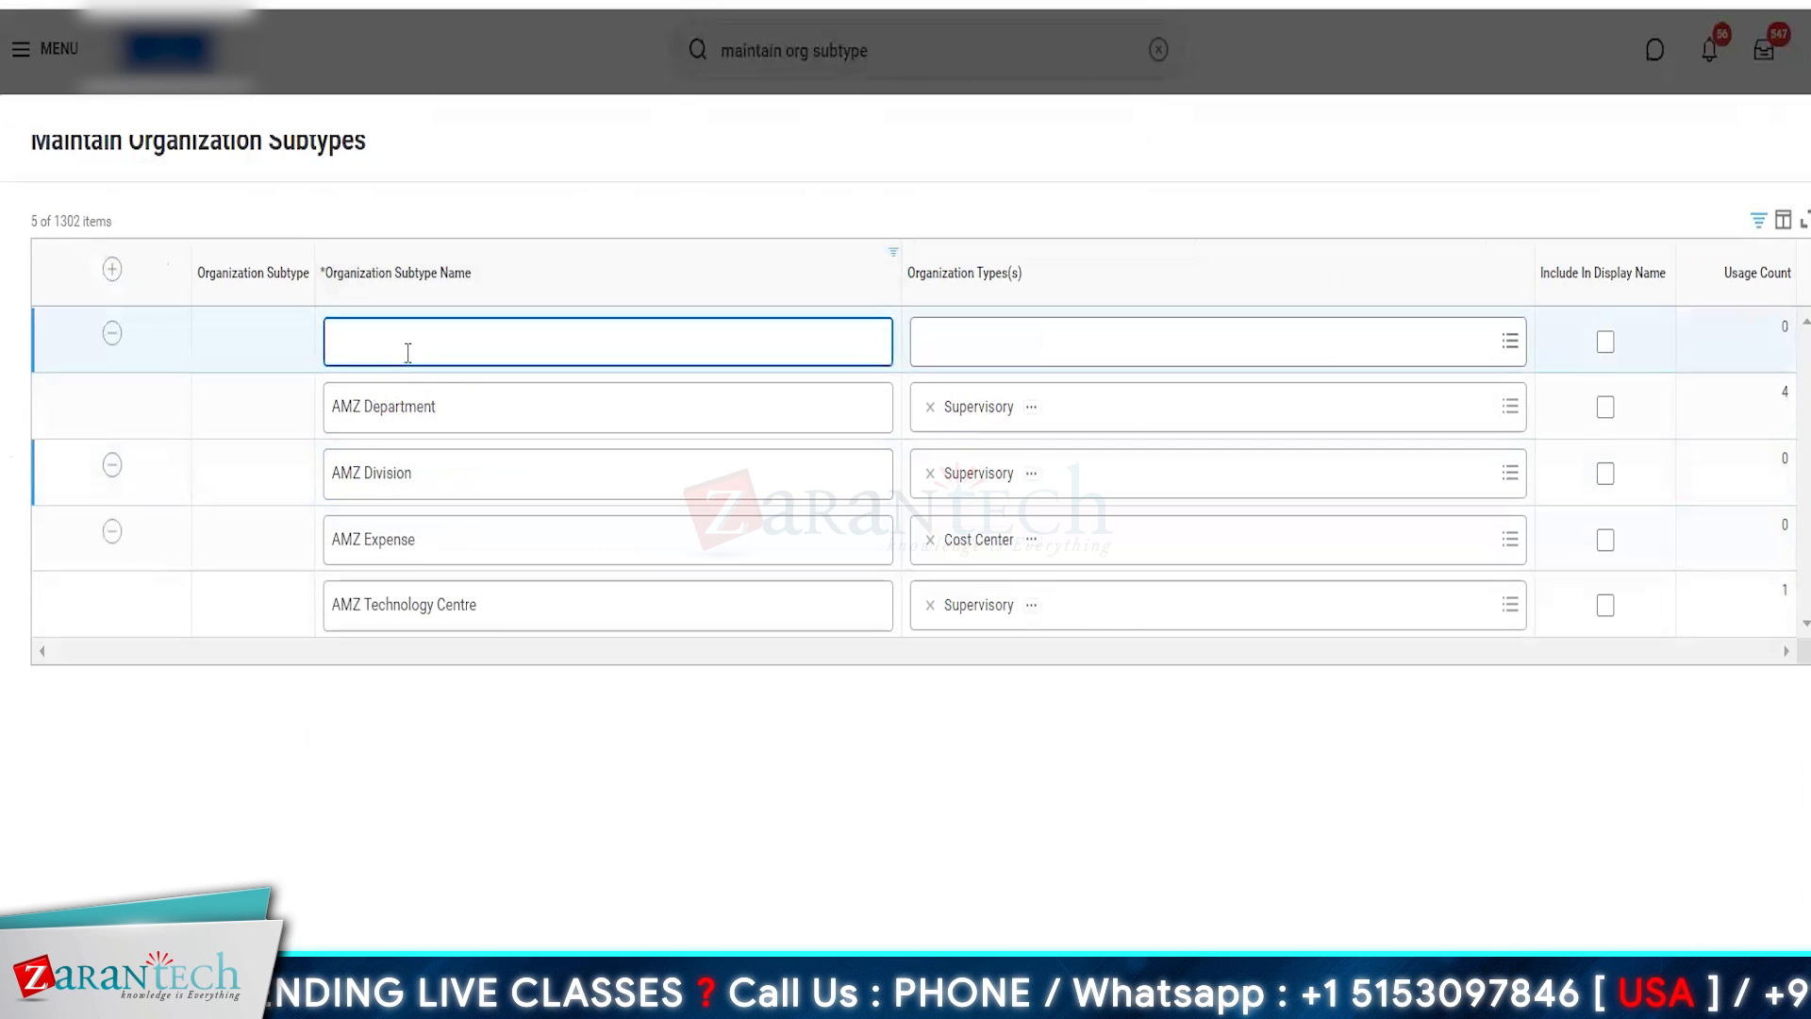
pyautogui.write('AMZ')
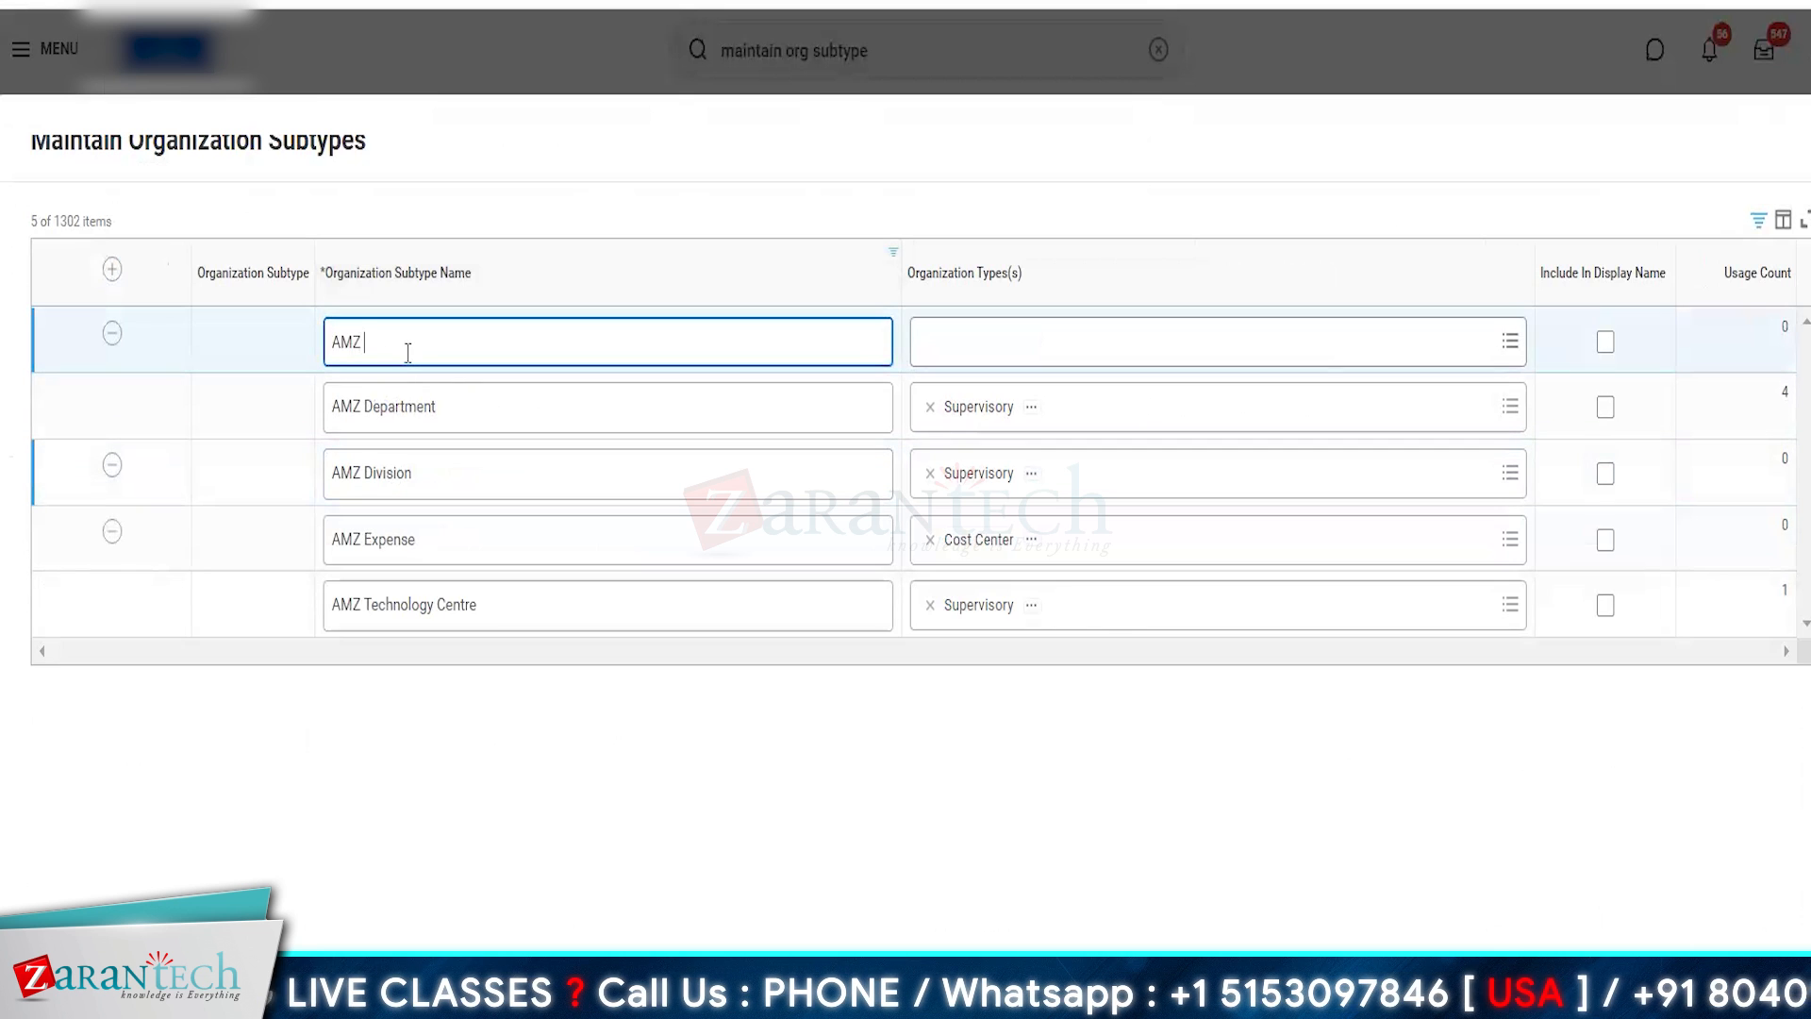
pyautogui.write(' Legal')
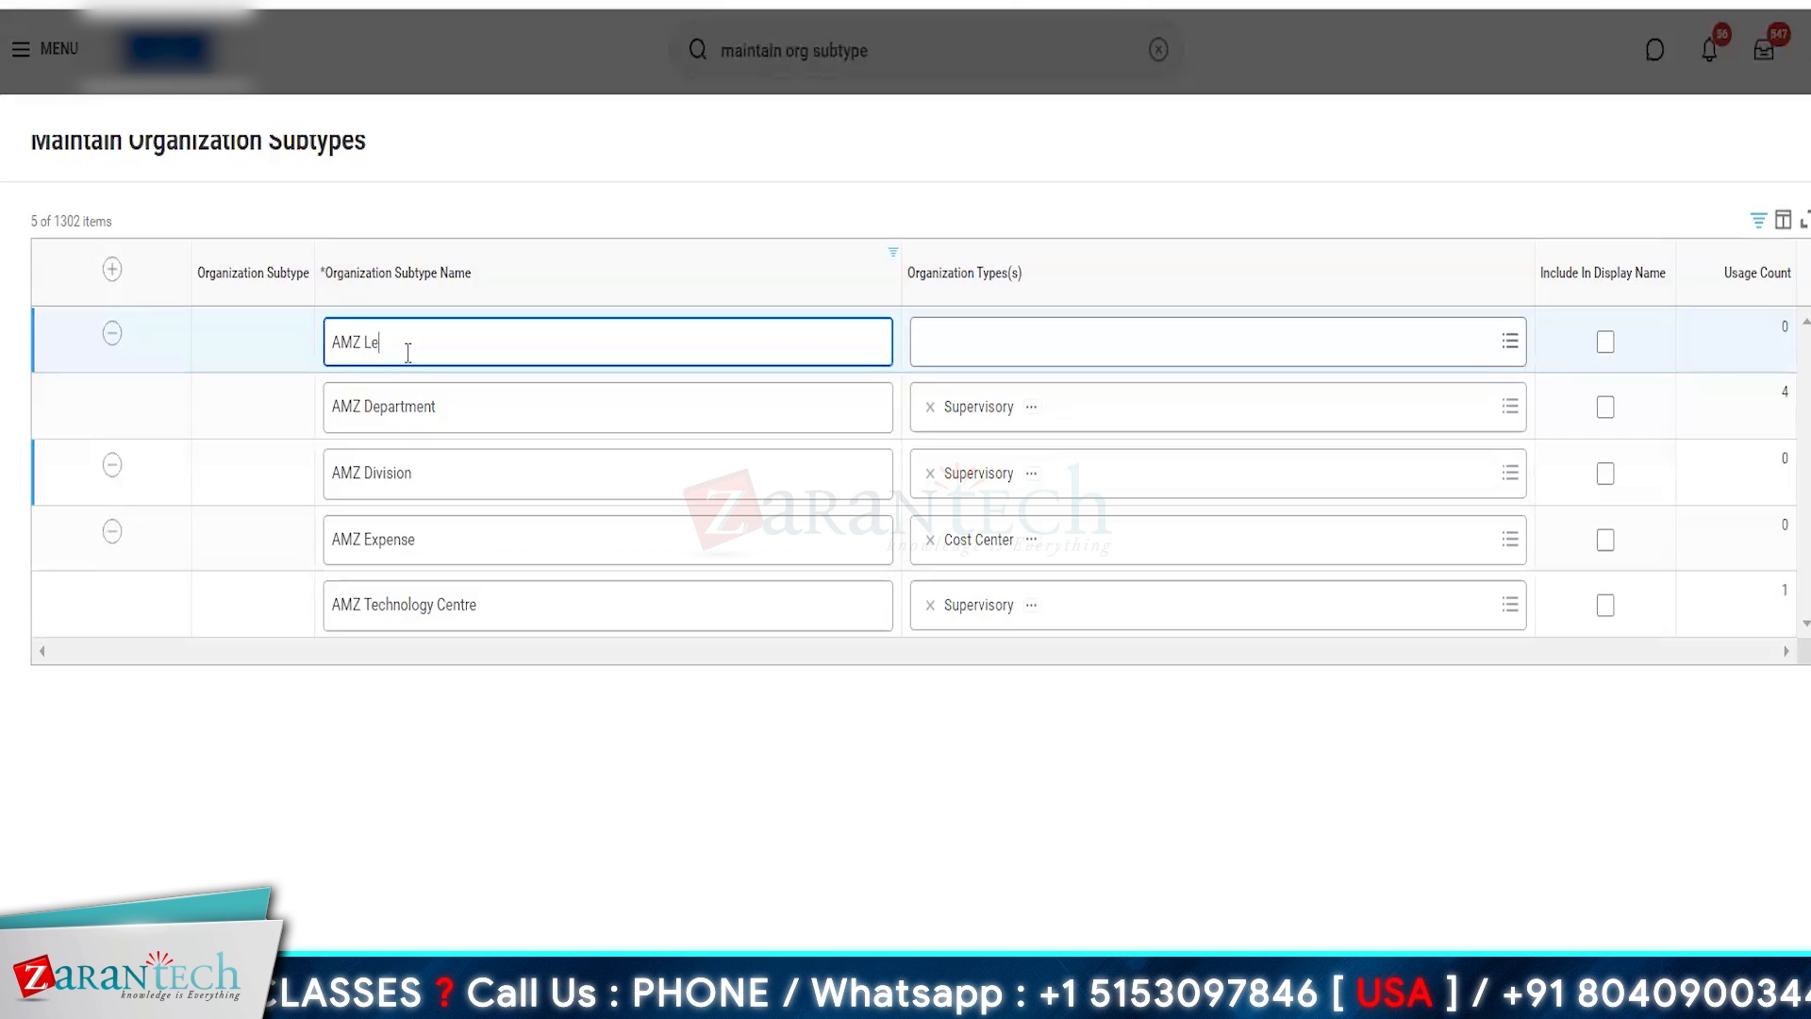
# - Assign the Company organization type to the AMZ Legal subtype
pyautogui.click(993, 363)
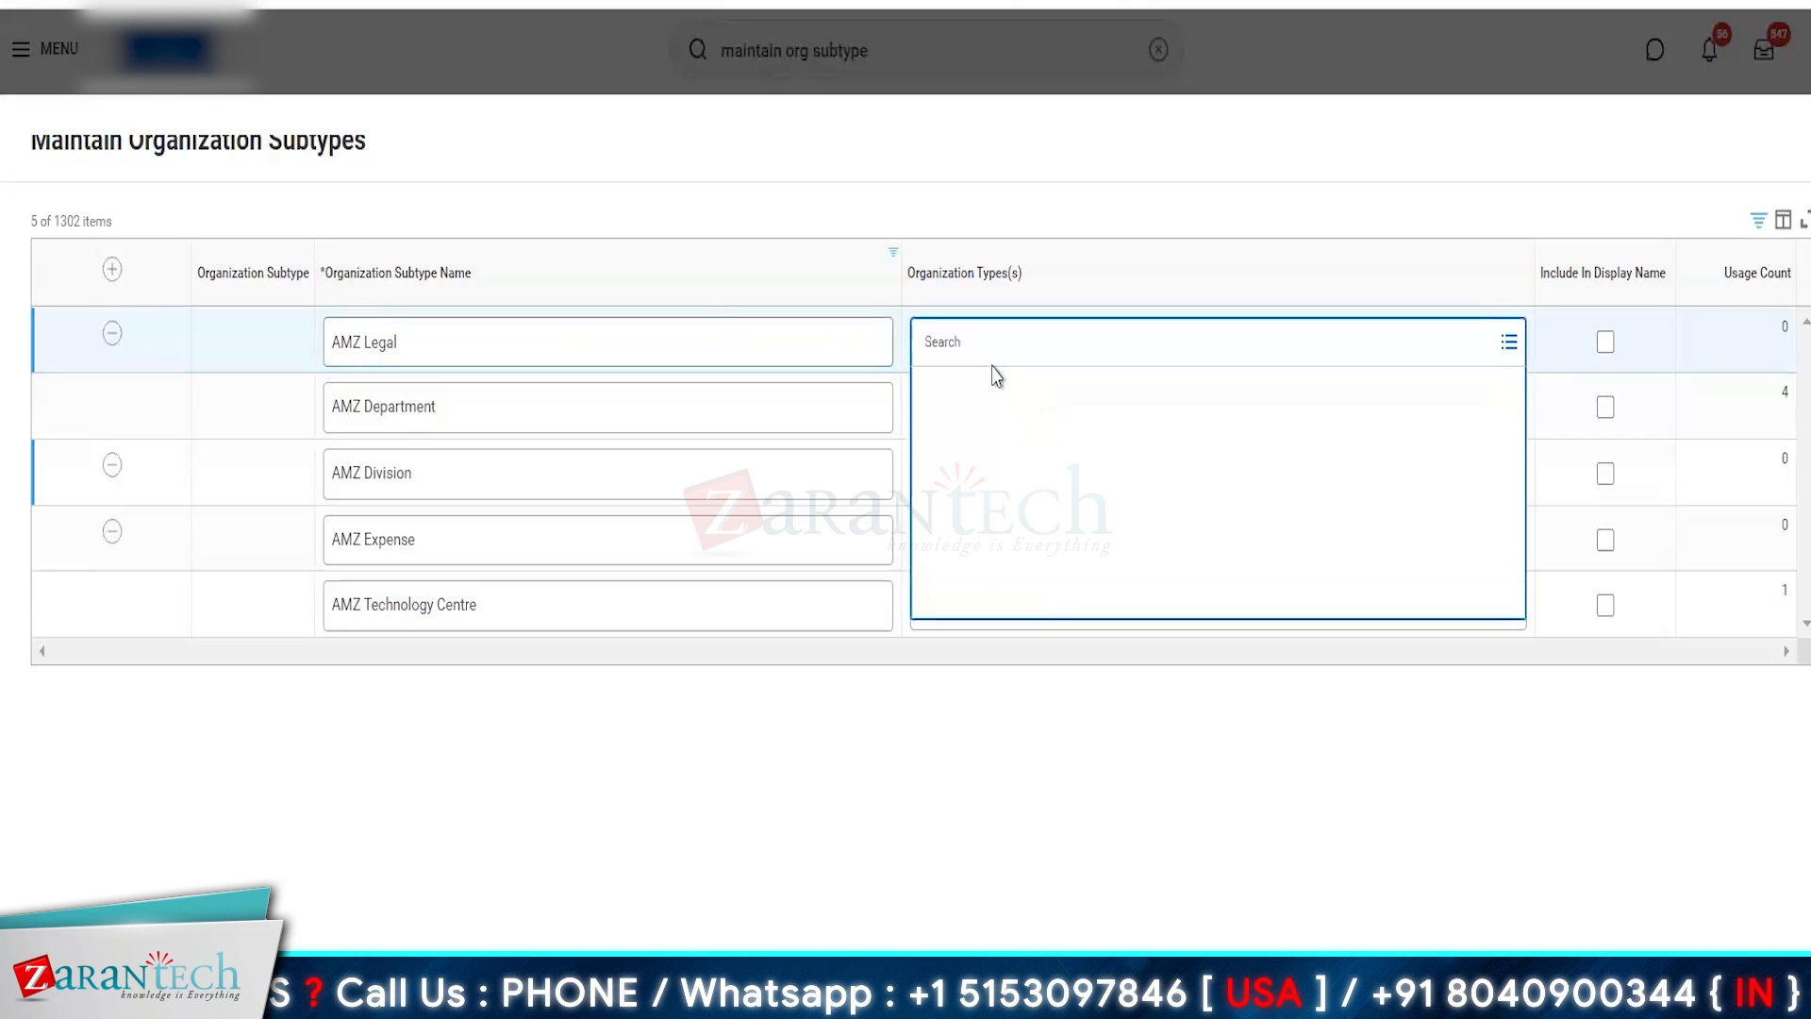
pyautogui.write('mp')
pyautogui.press('BackSpace')
pyautogui.press('BackSpace')
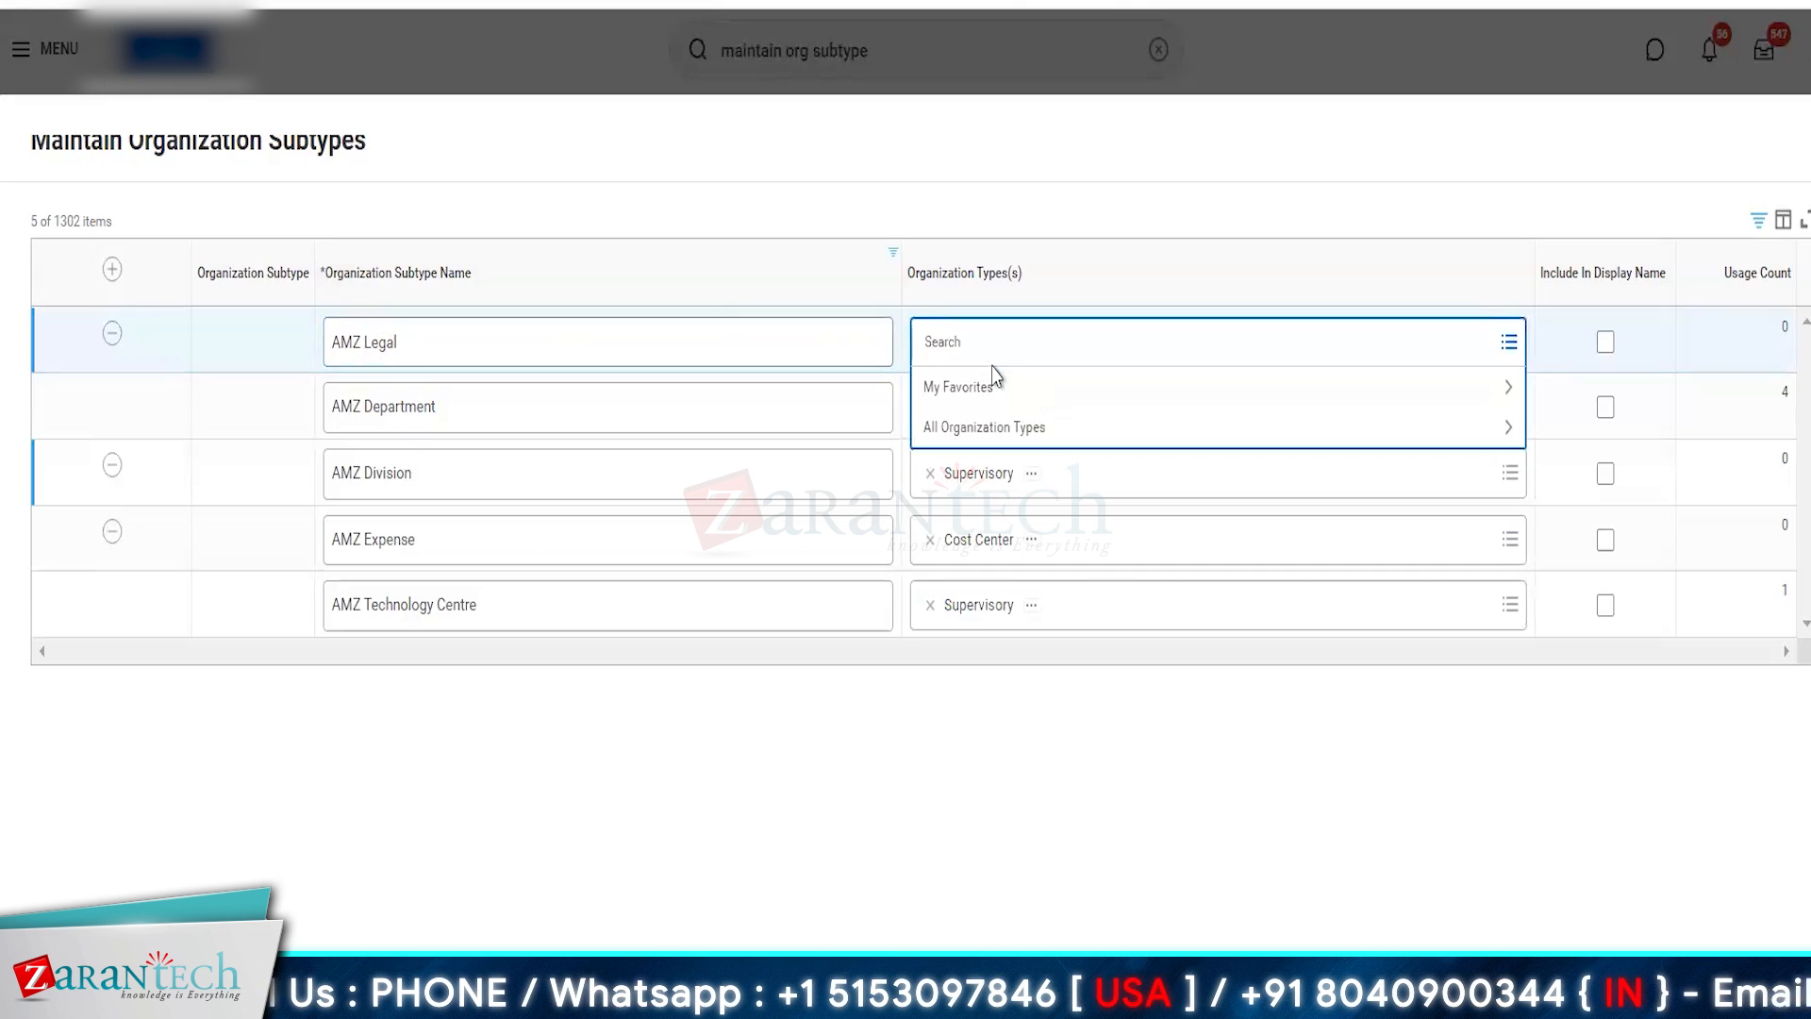
pyautogui.write('company')
pyautogui.press('Return')
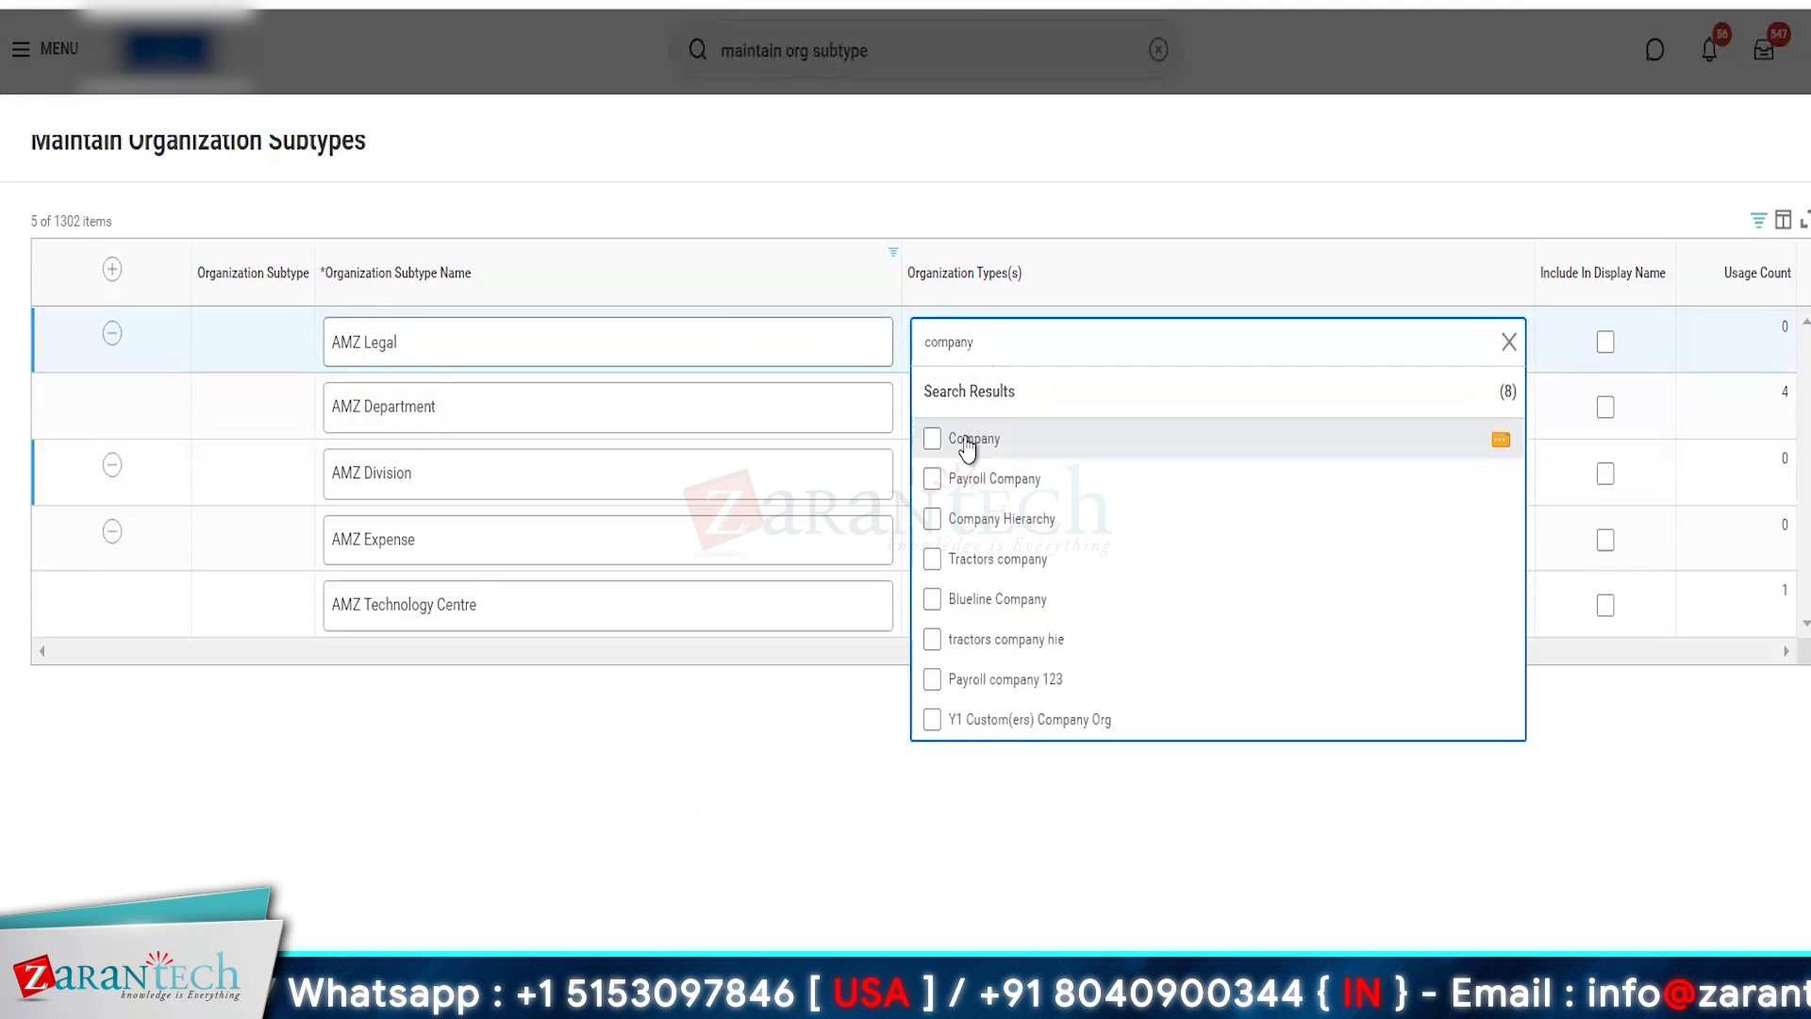
pyautogui.click(969, 440)
pyautogui.click(555, 837)
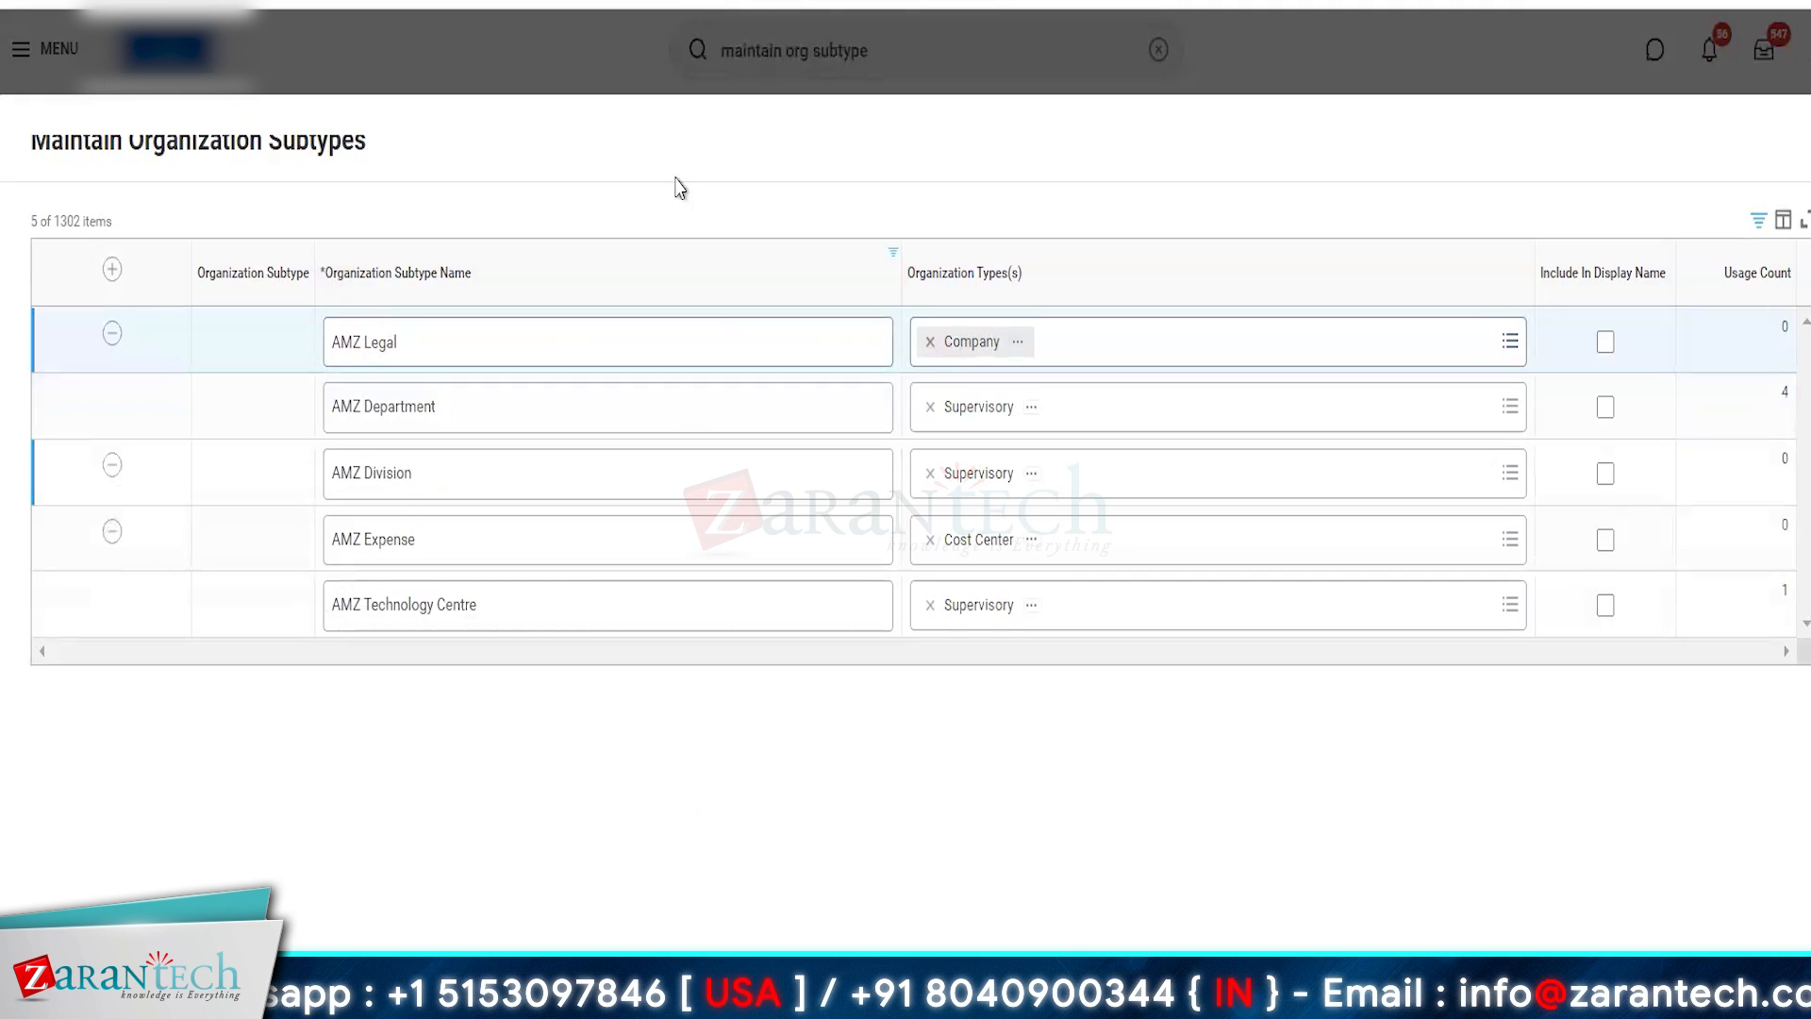
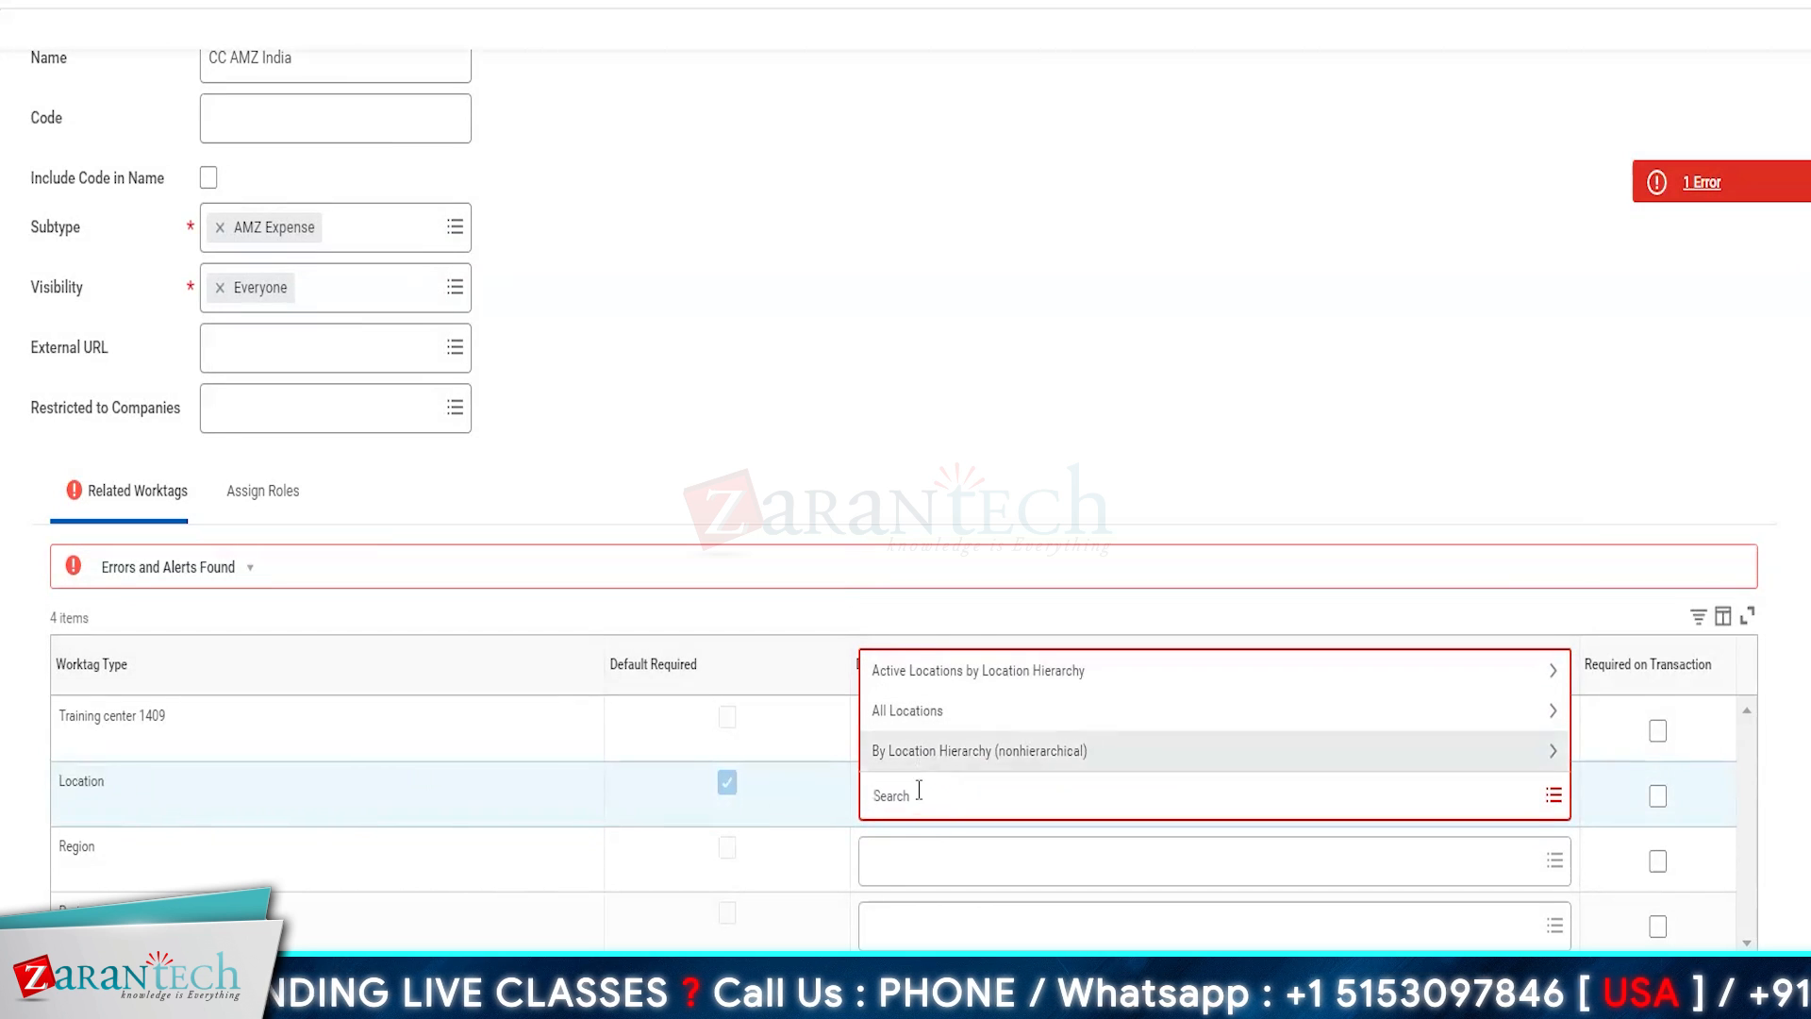
# - Set New York as the default worktag for Location on CC AMZ India and submit the cost center
pyautogui.click(919, 795)
pyautogui.write('new')
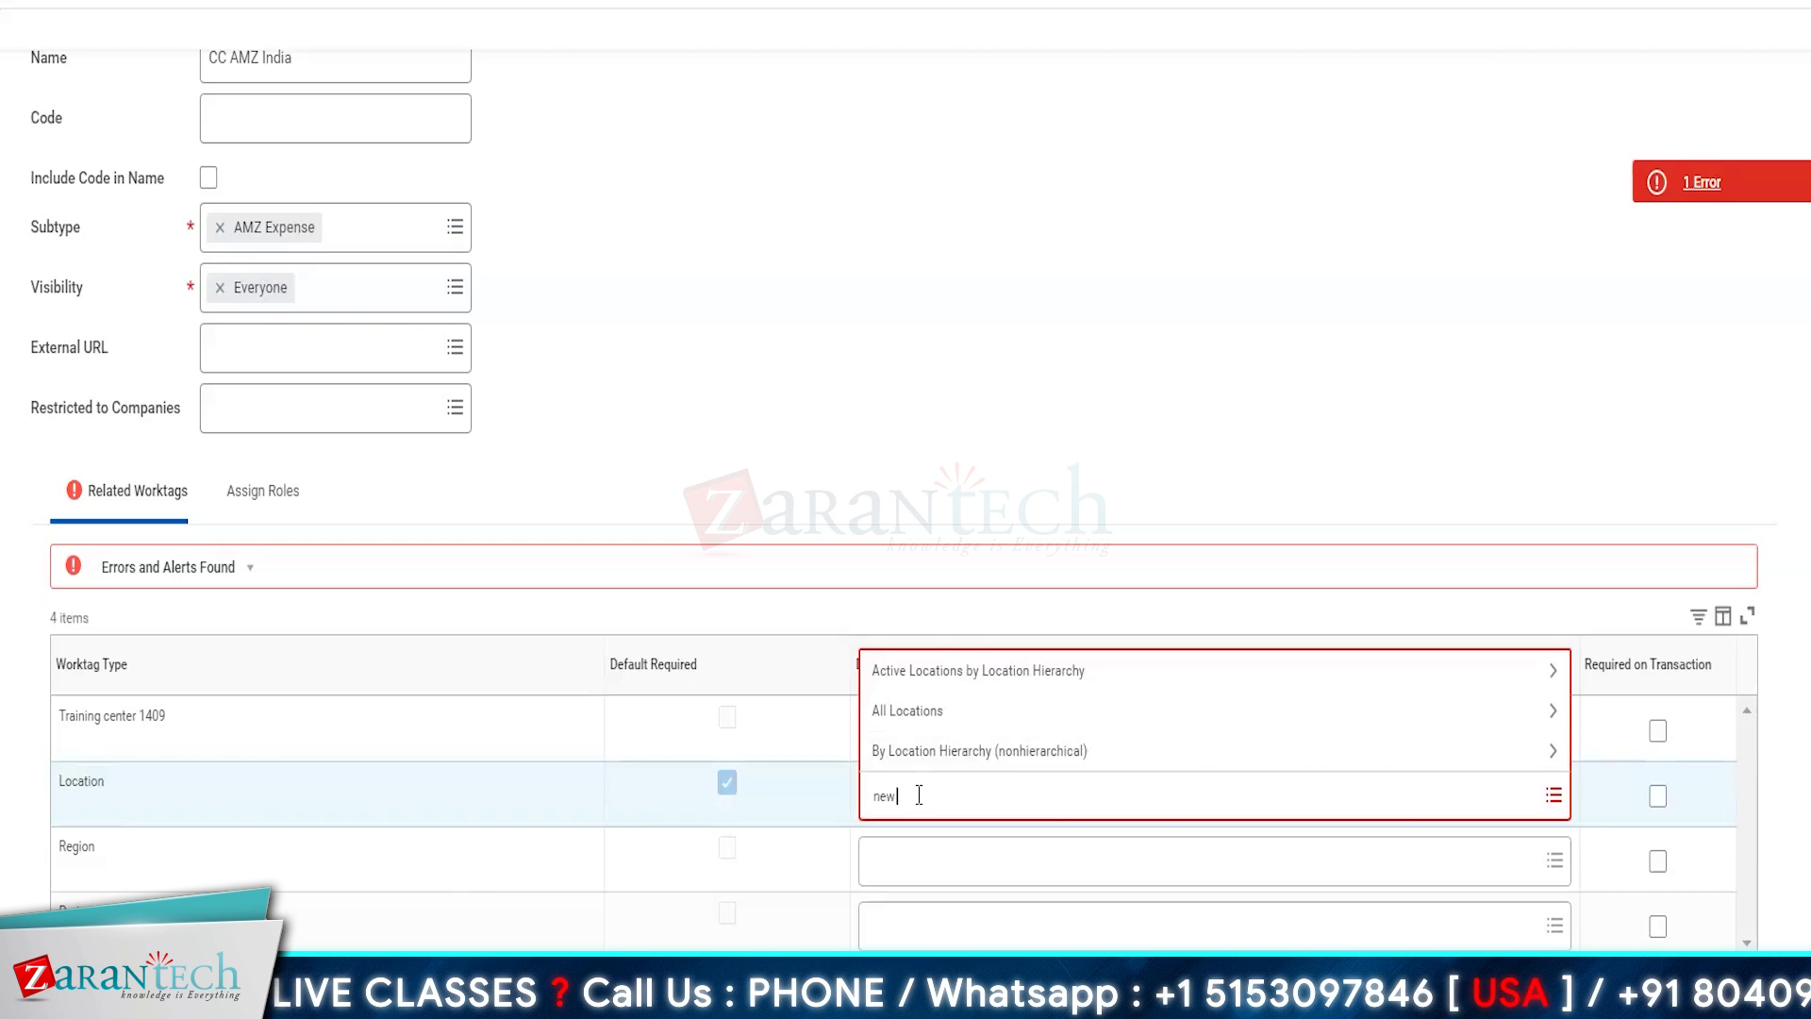
pyautogui.write(' yor')
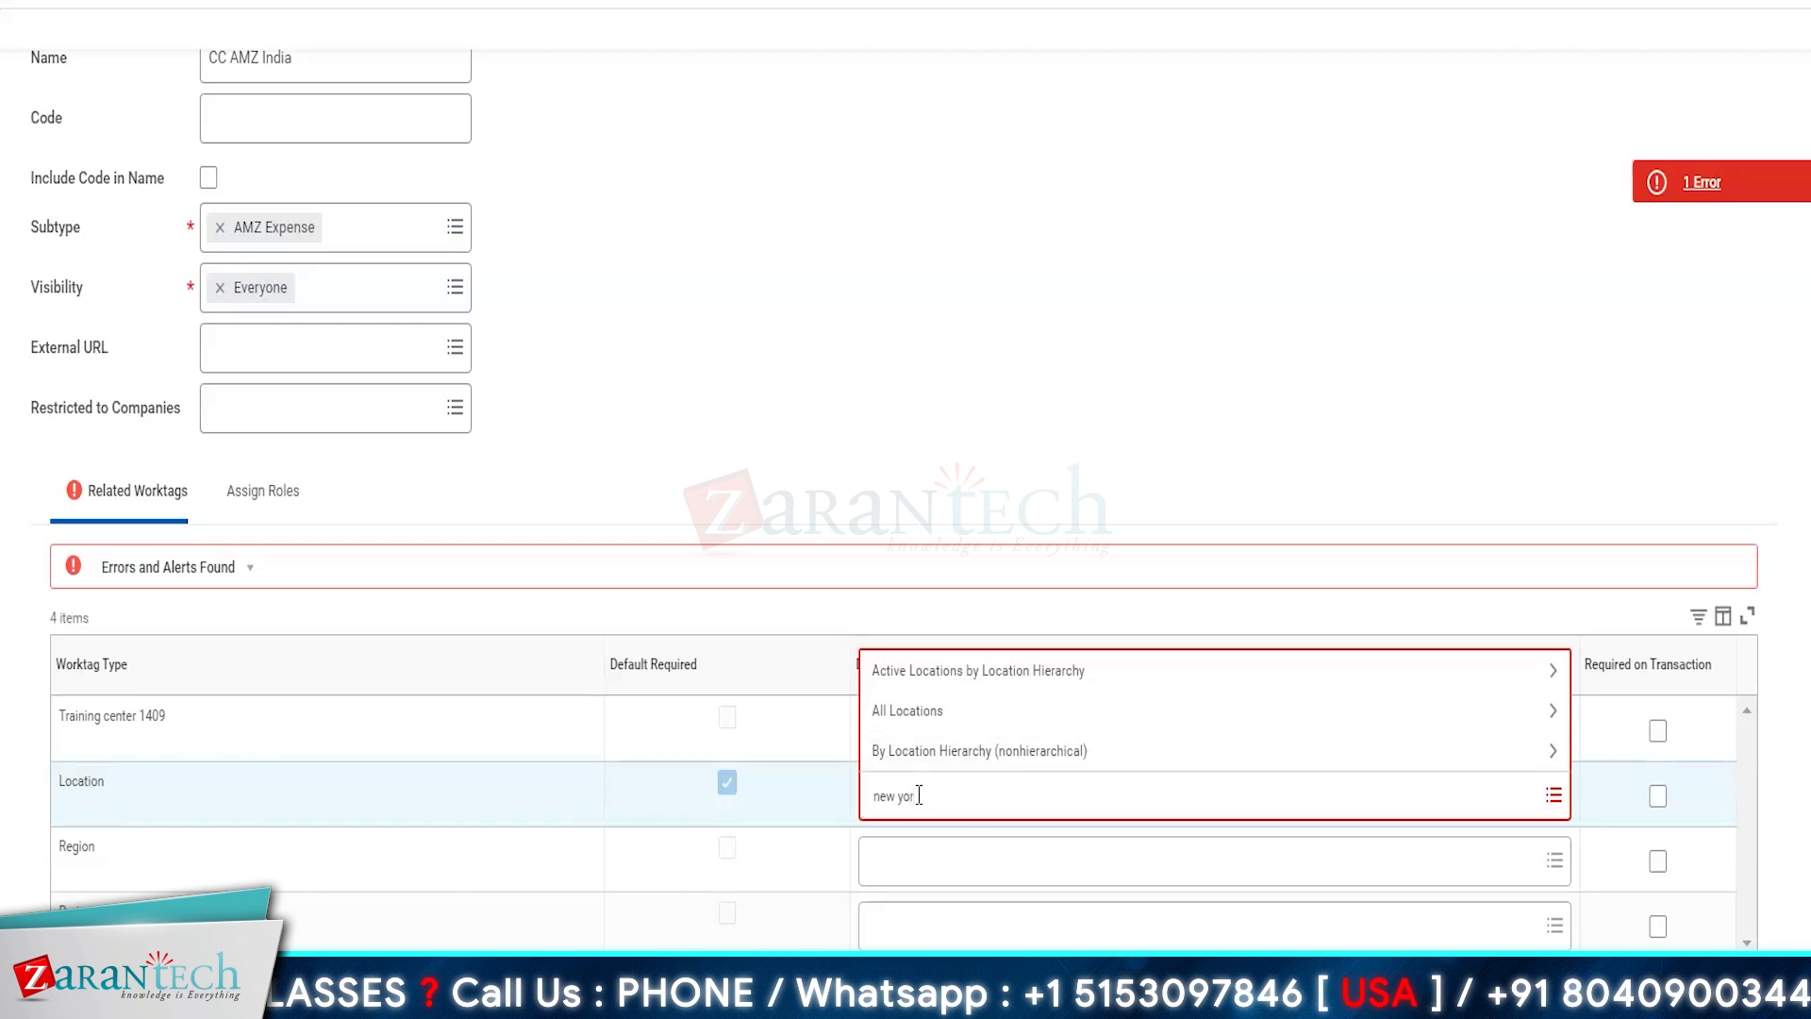
pyautogui.write('k')
pyautogui.press('Return')
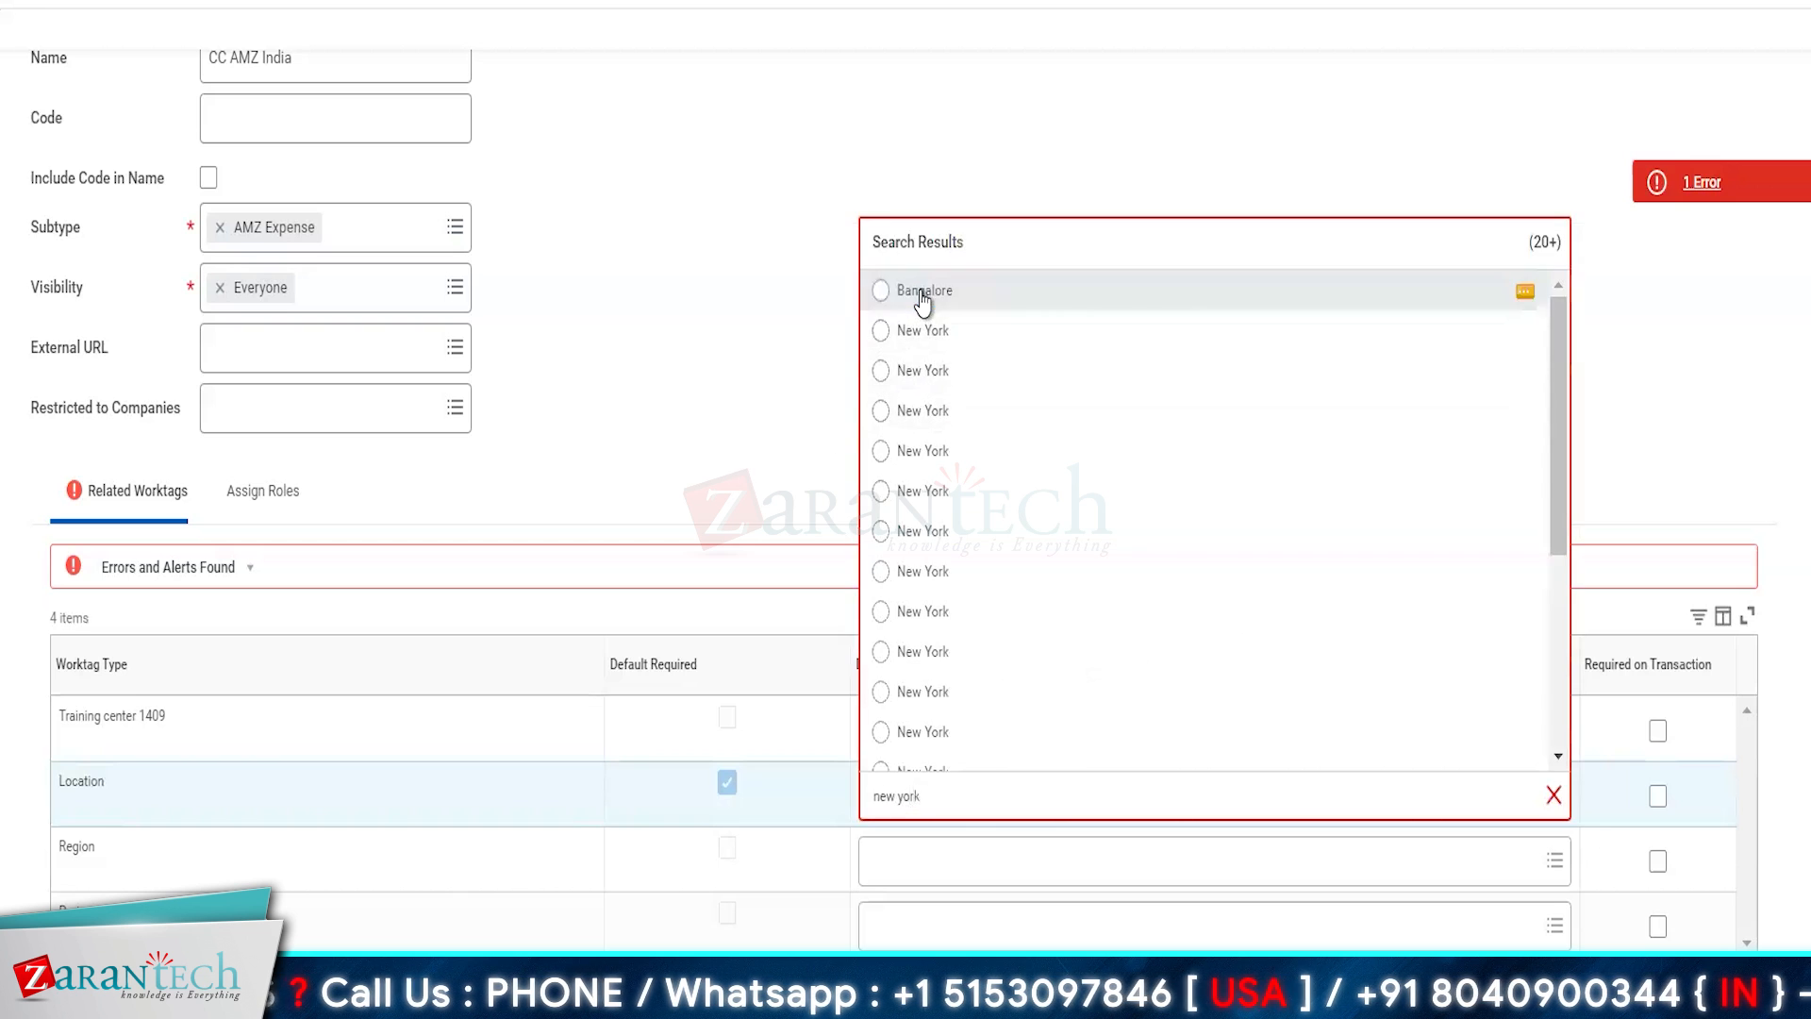
pyautogui.click(922, 351)
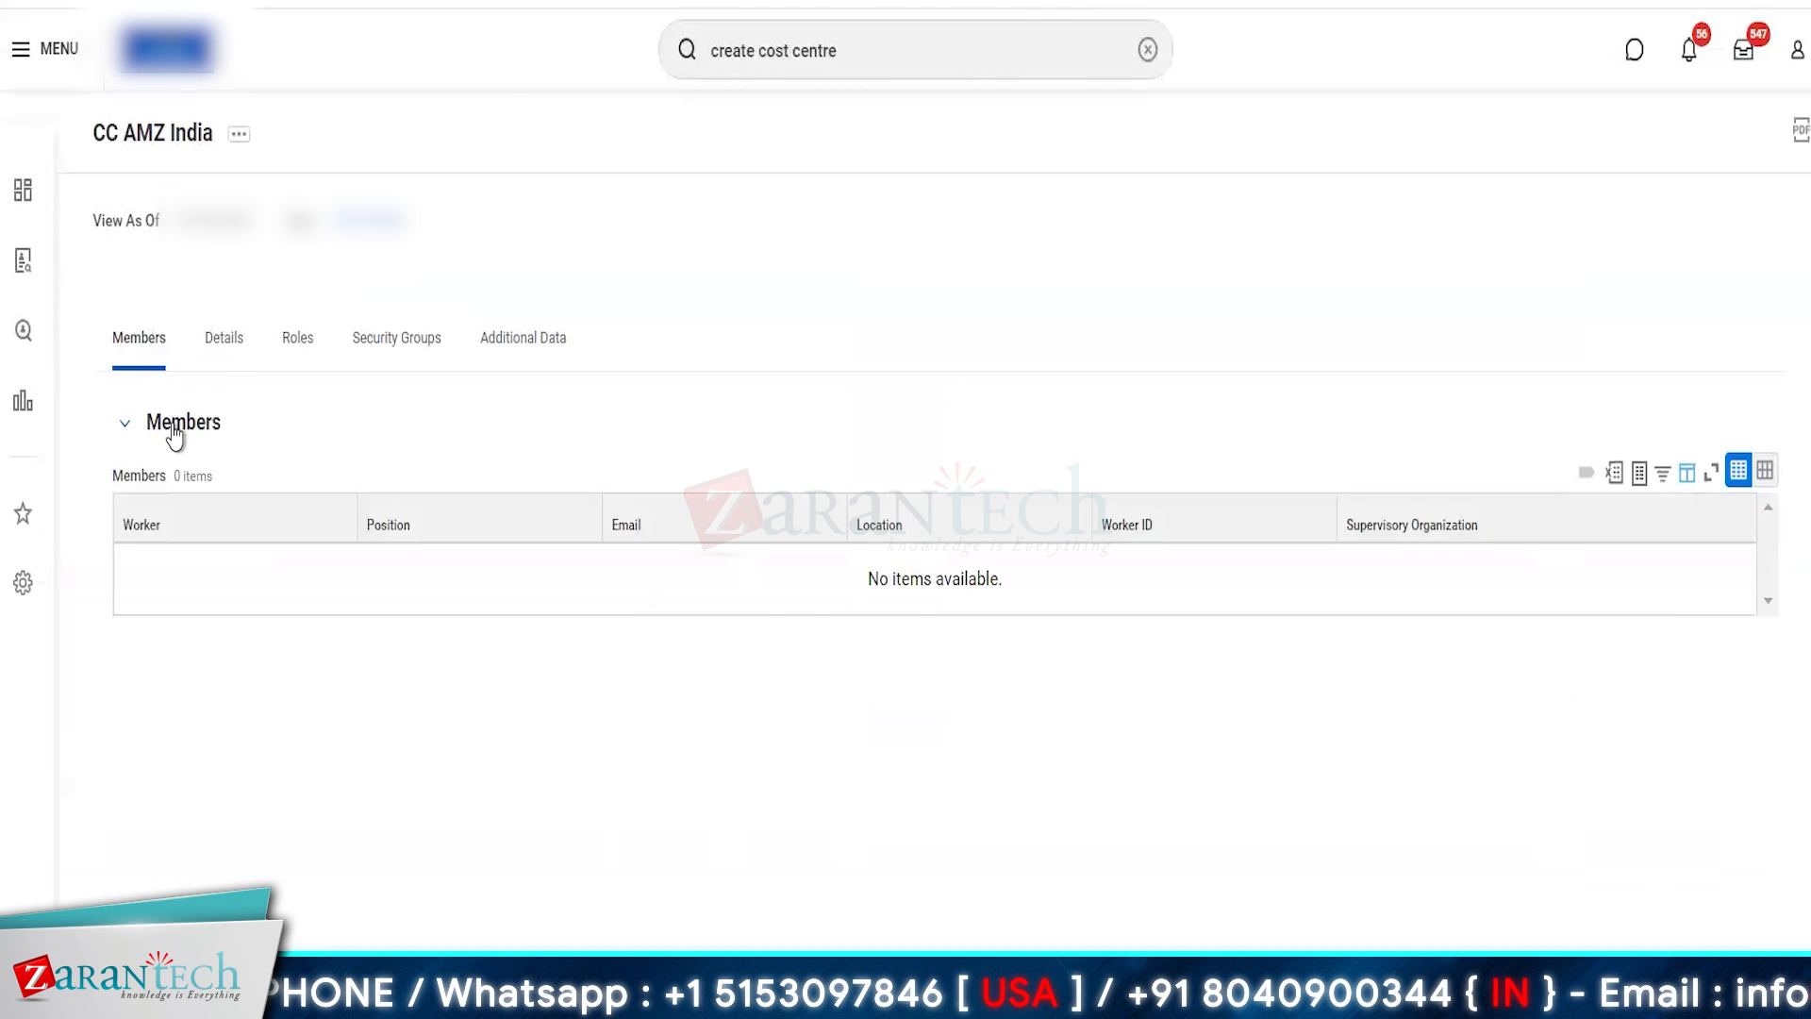
pyautogui.click(174, 430)
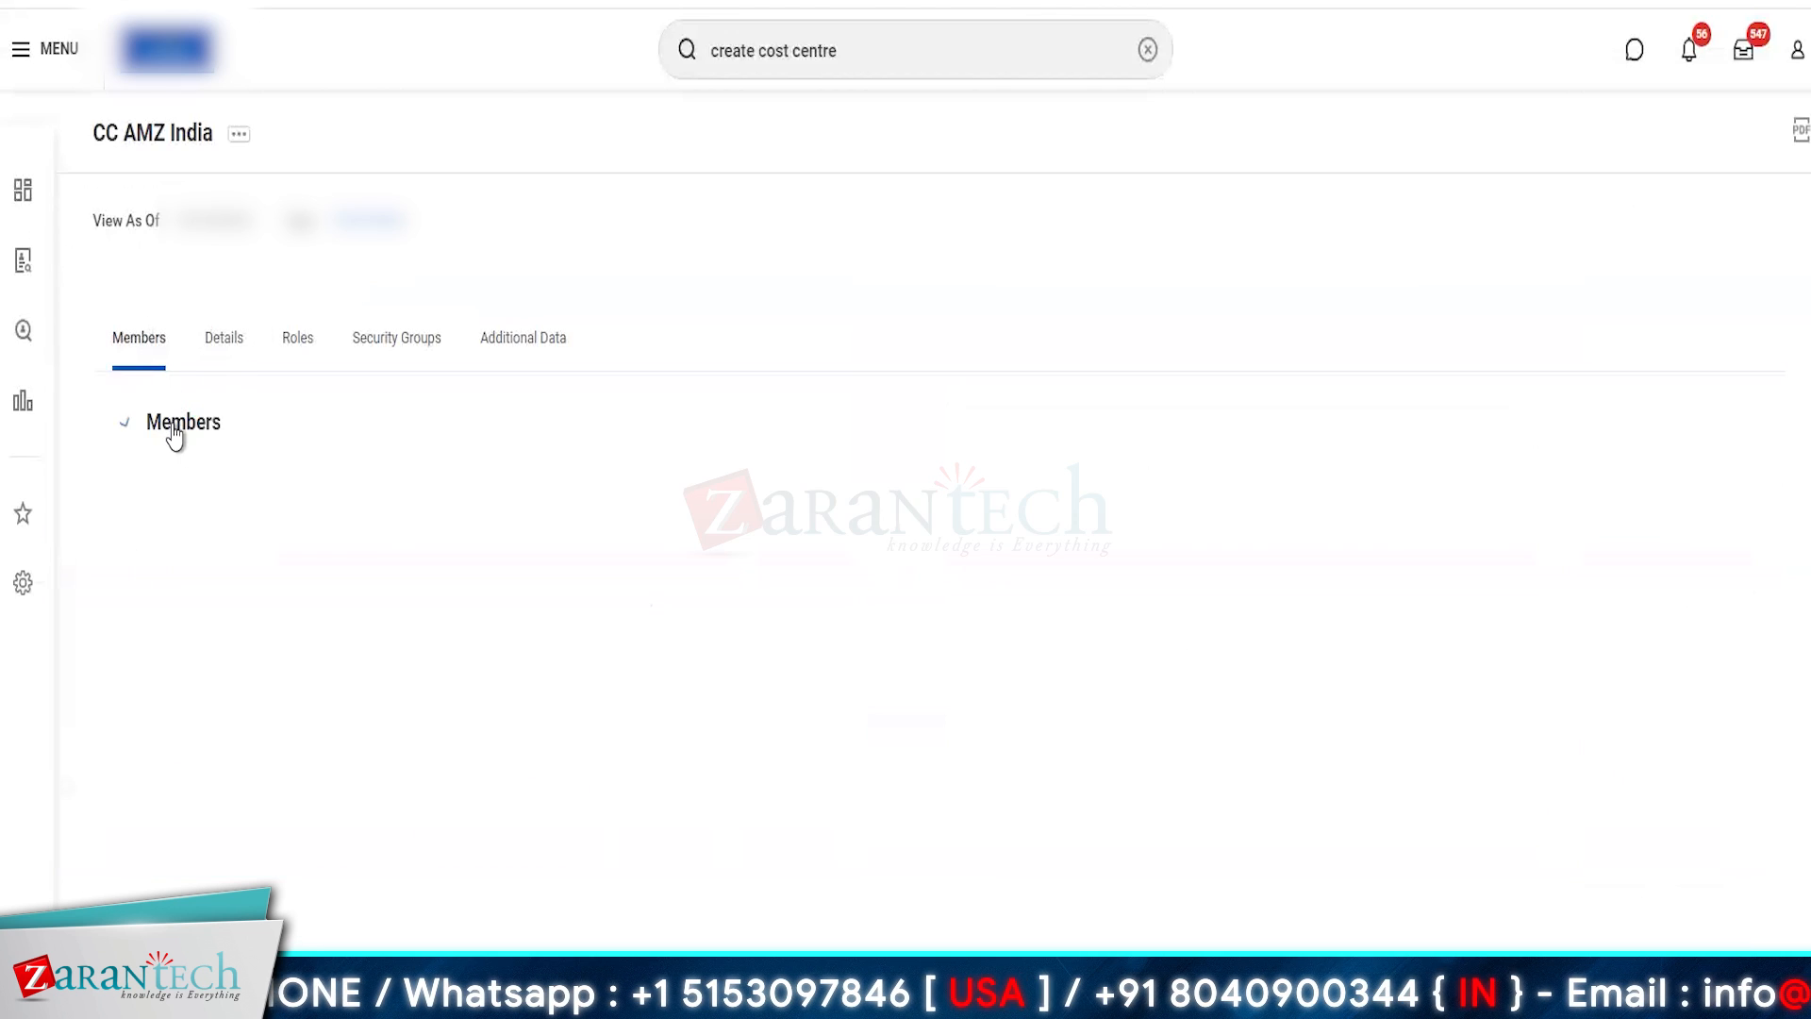
# - Review the members, details and related actions of the CC AMZ India cost center
pyautogui.click(175, 430)
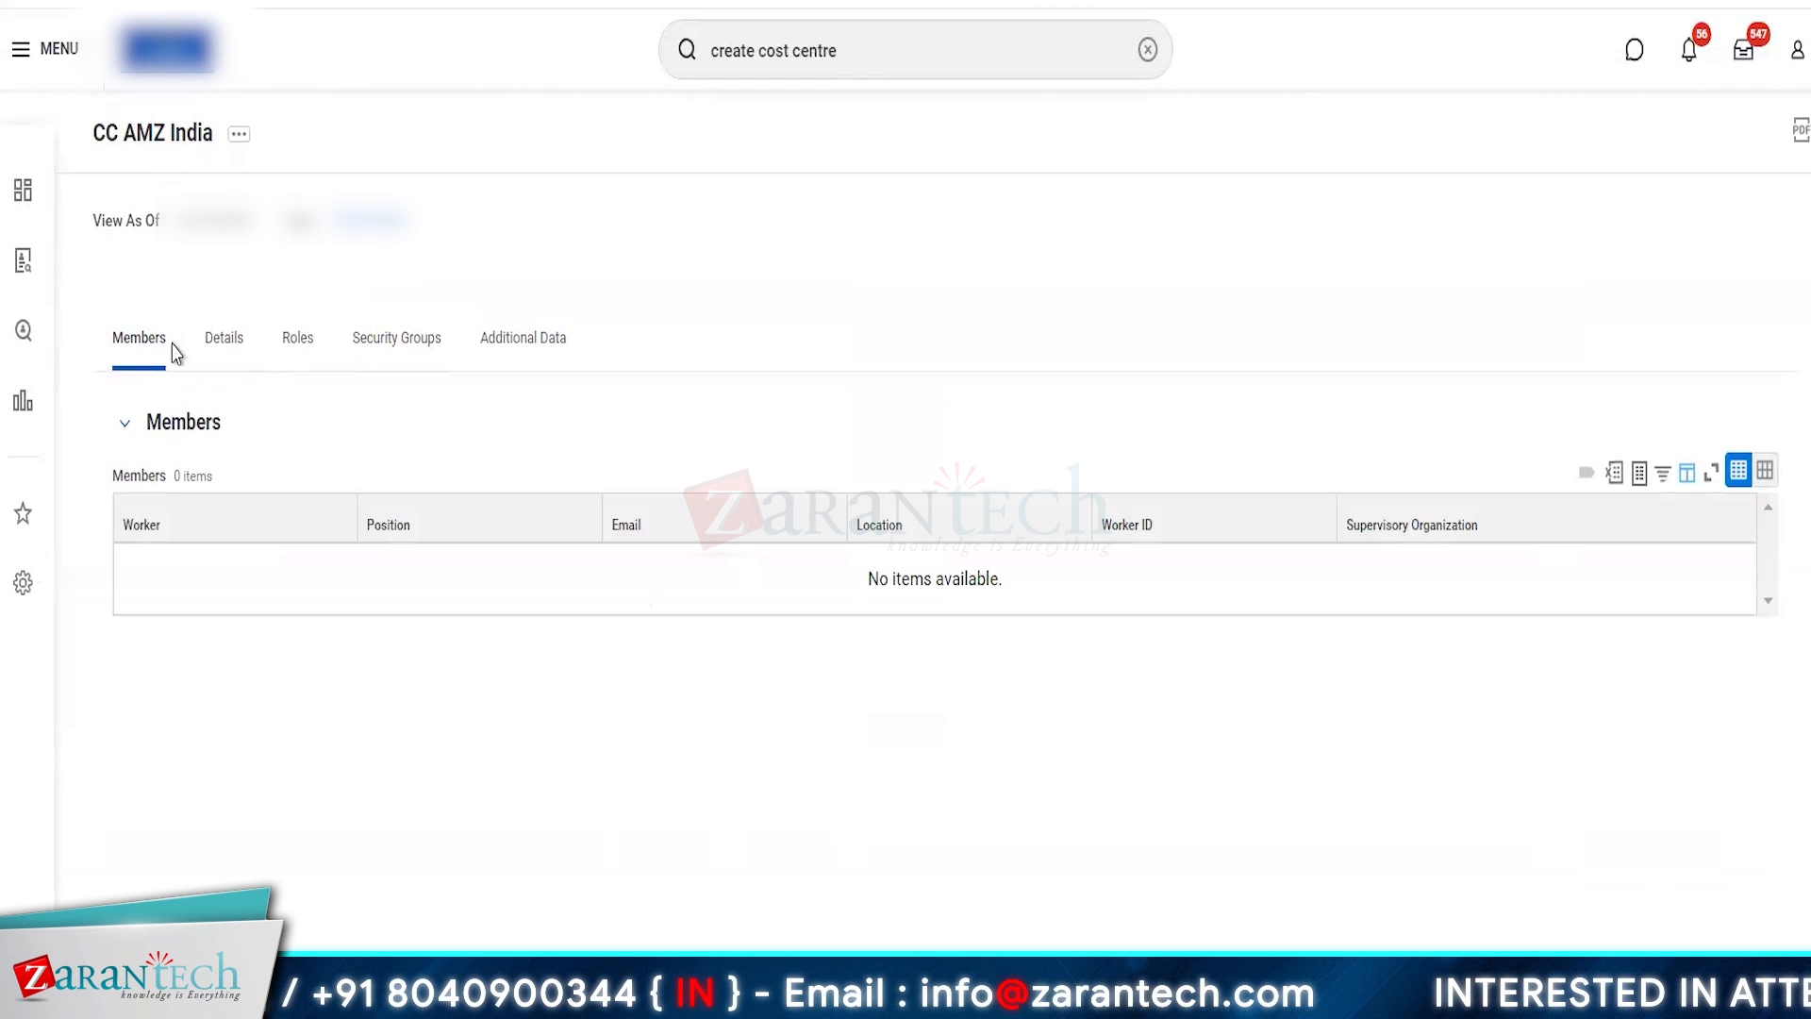
pyautogui.click(135, 349)
pyautogui.click(230, 368)
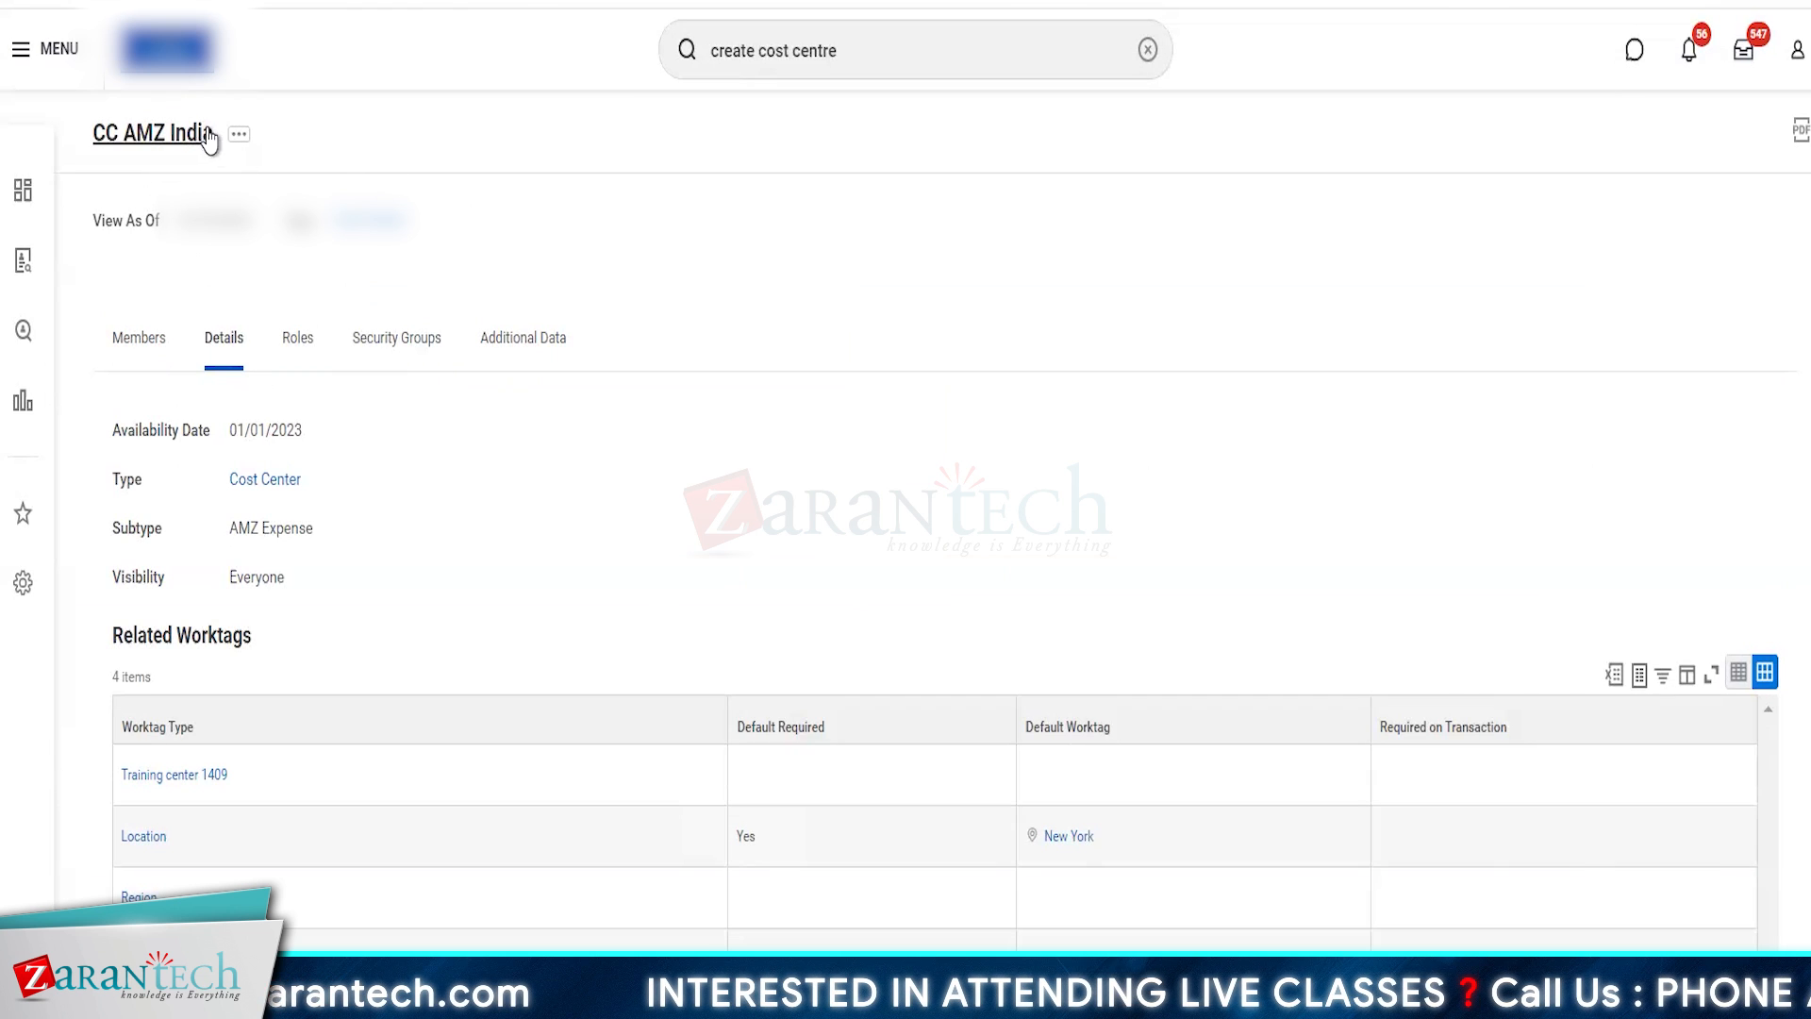
pyautogui.click(235, 137)
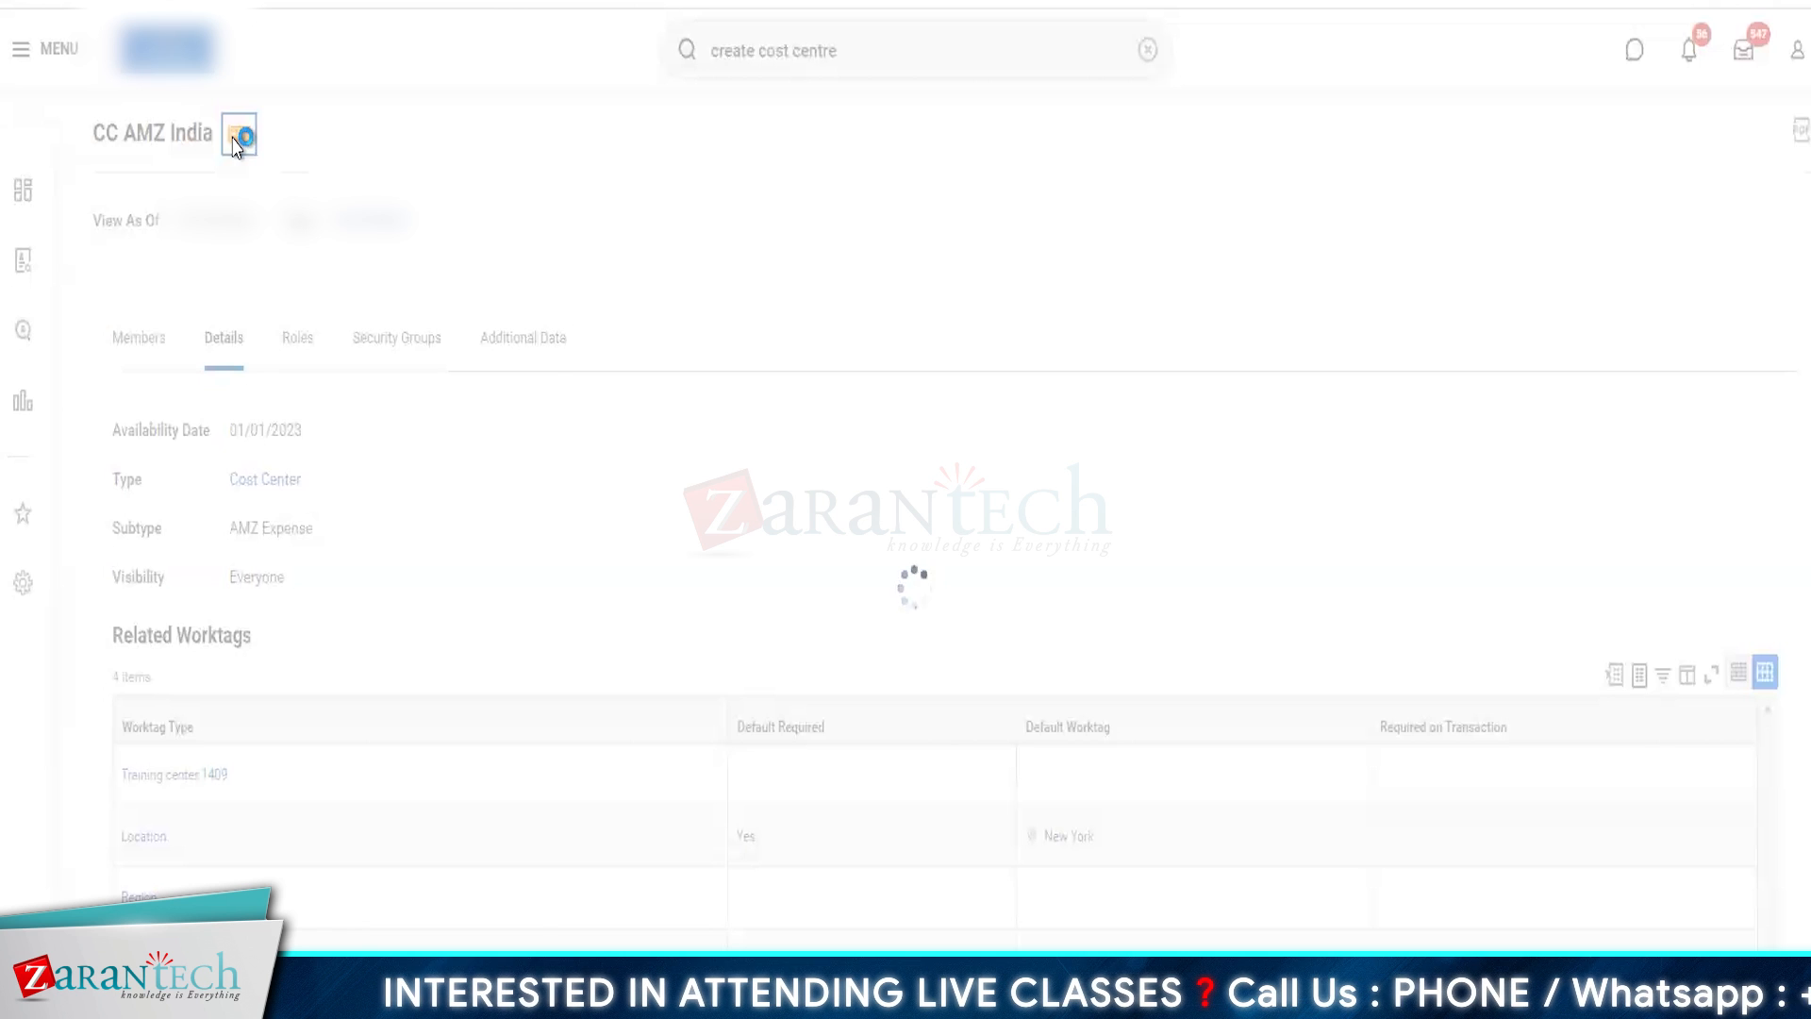
pyautogui.moveTo(329, 251)
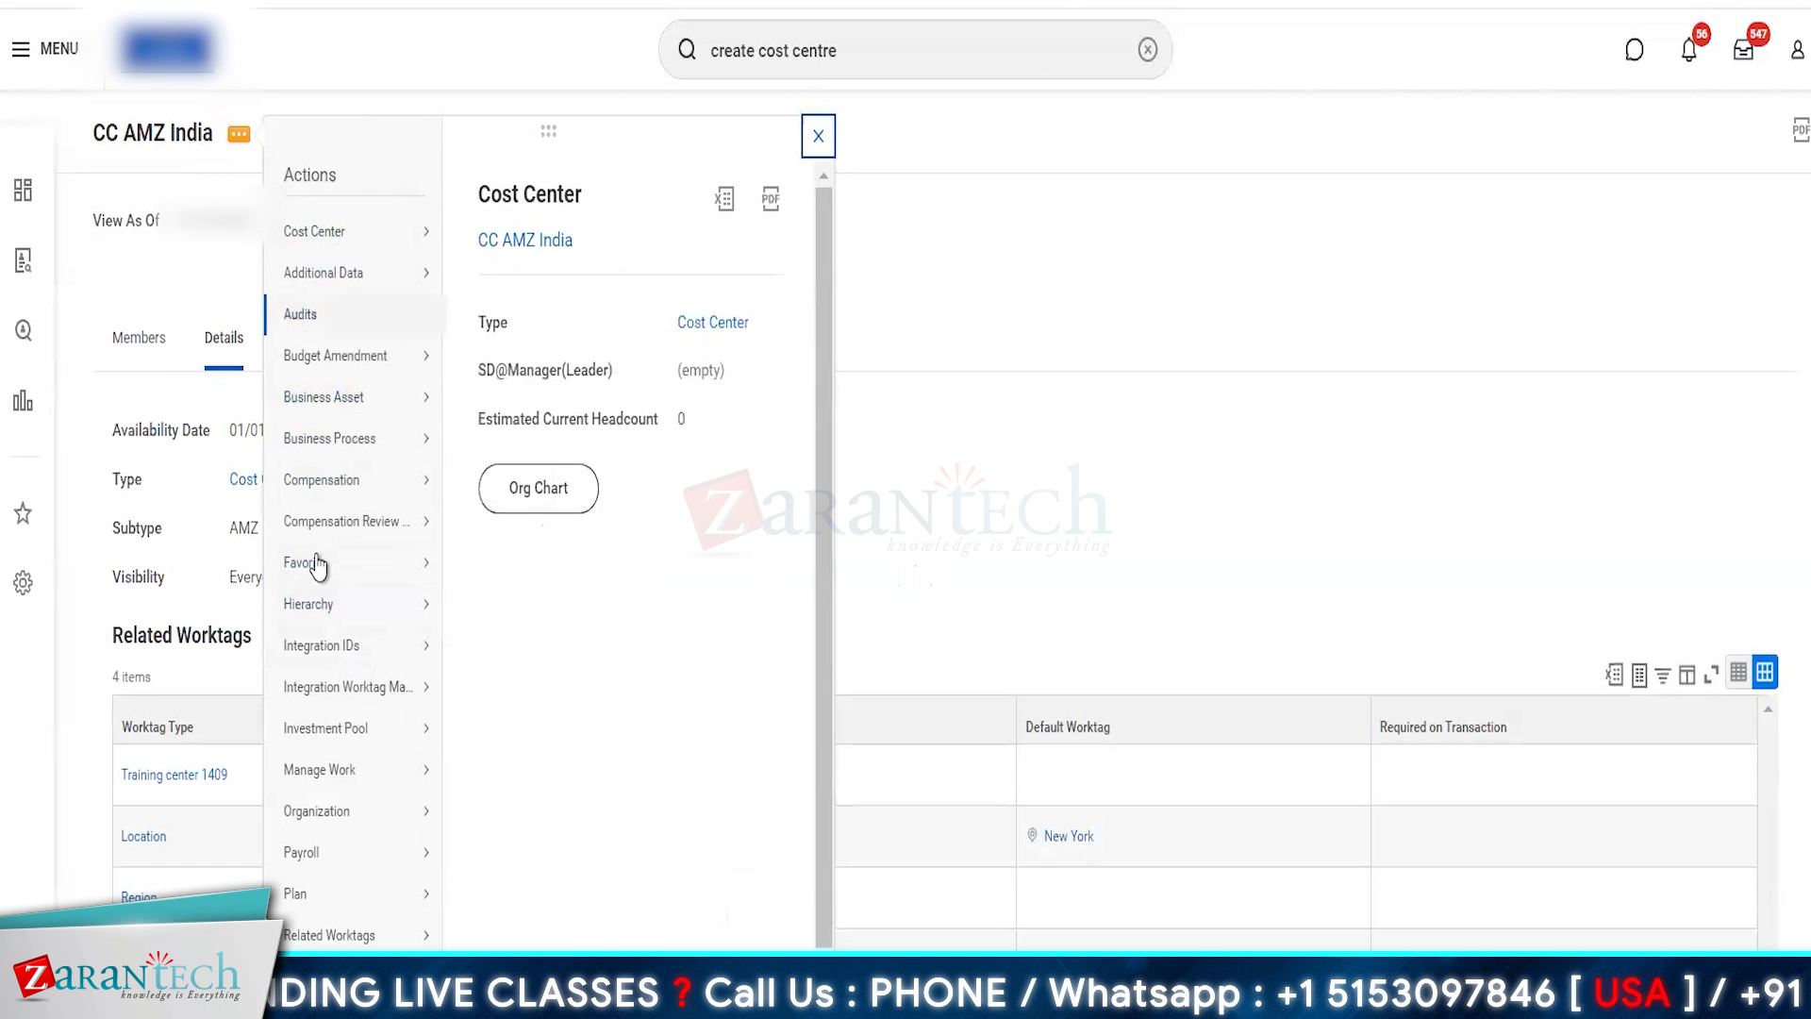
pyautogui.scroll(-2, 359, 699)
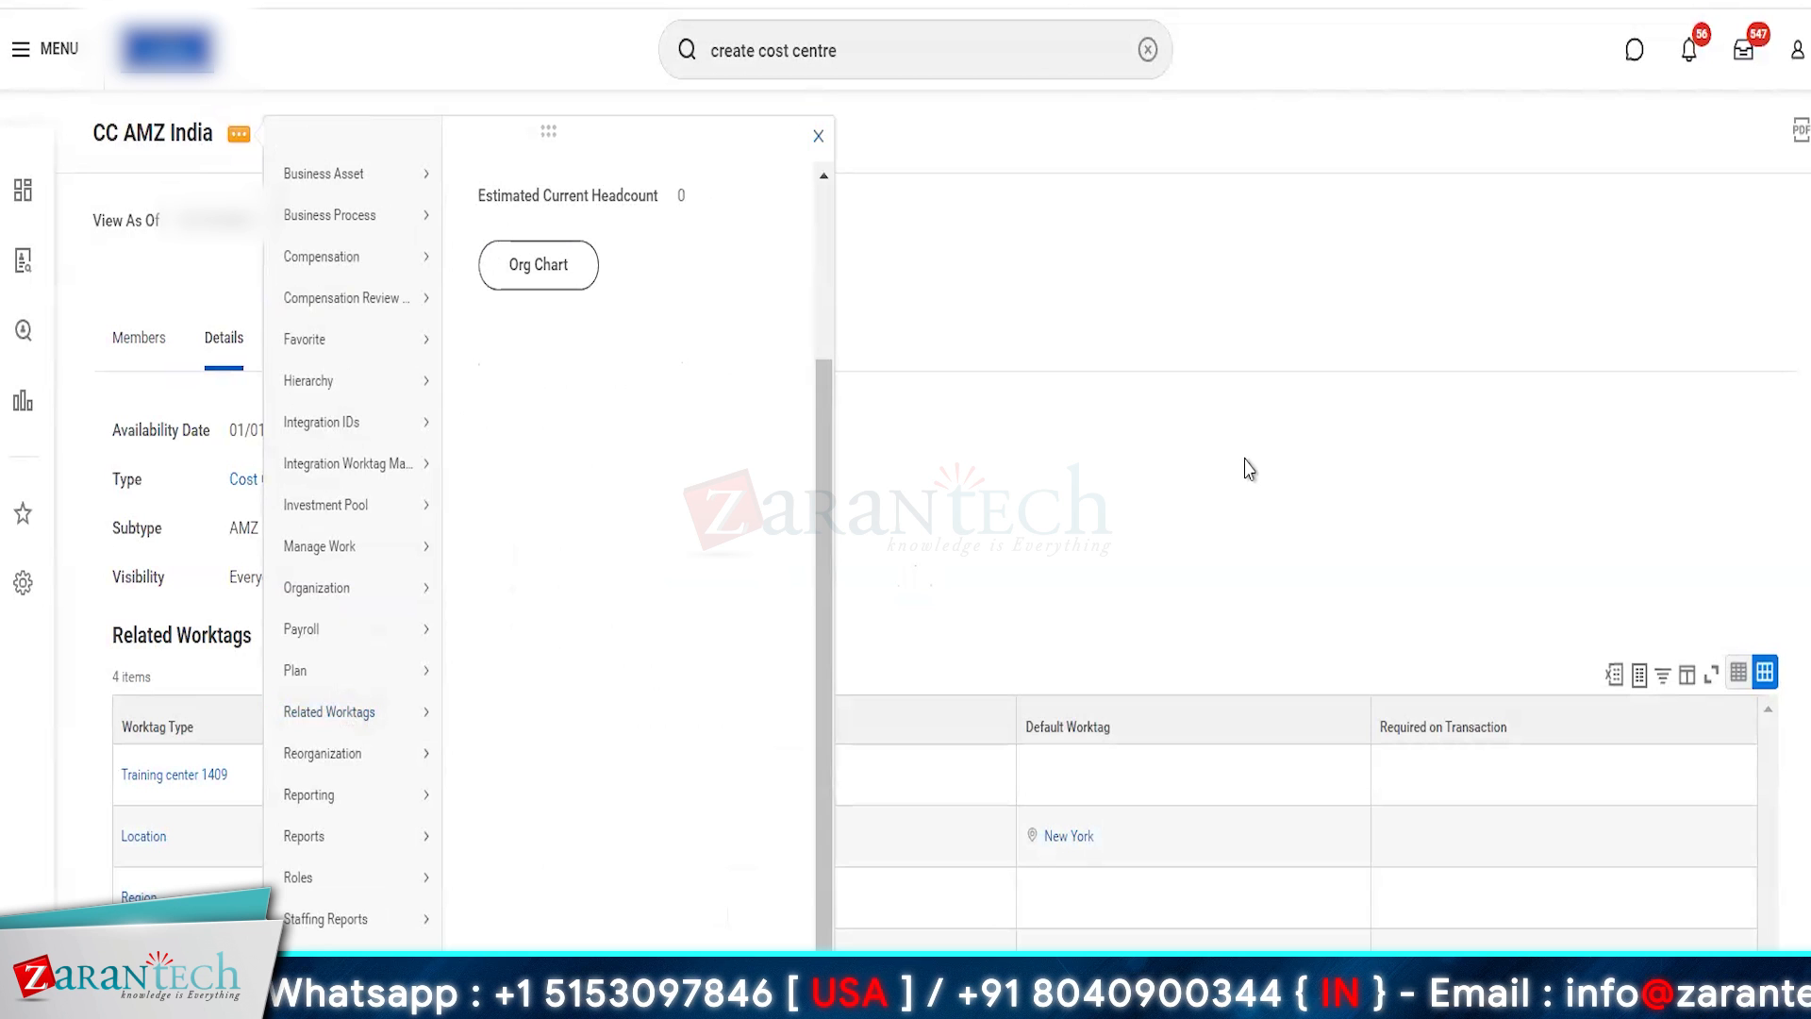
pyautogui.click(1137, 371)
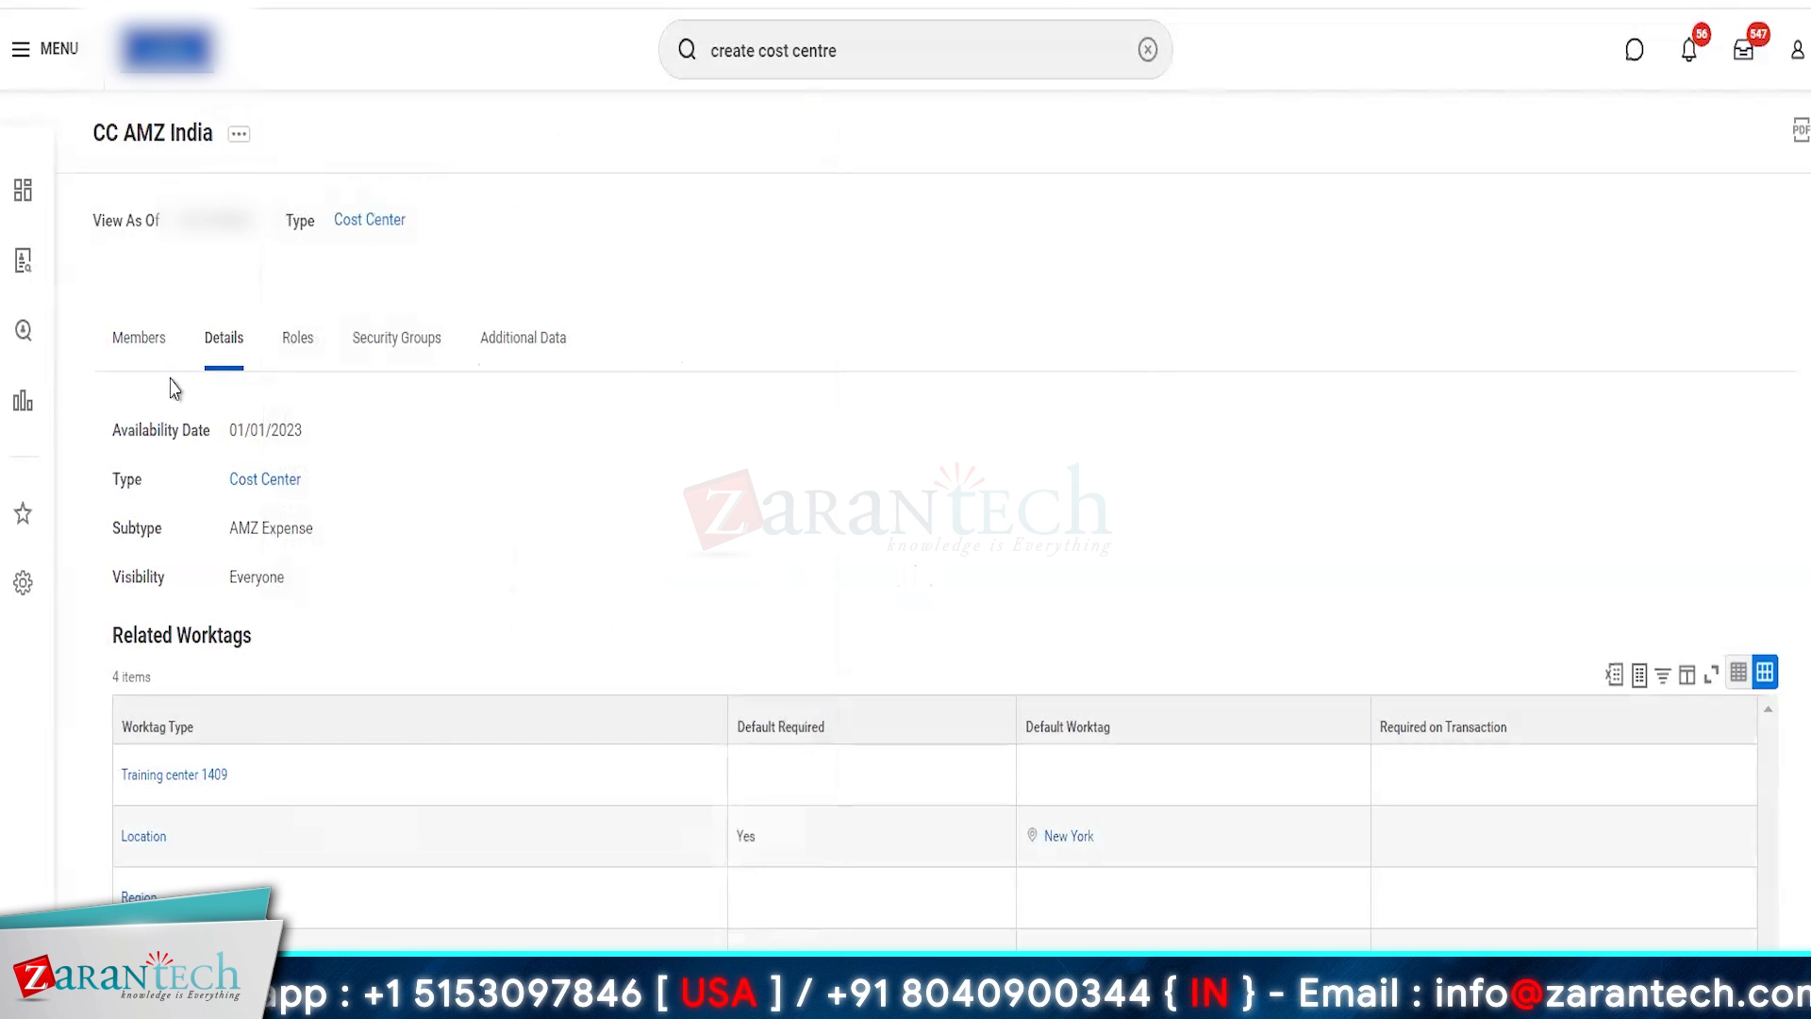
pyautogui.click(136, 356)
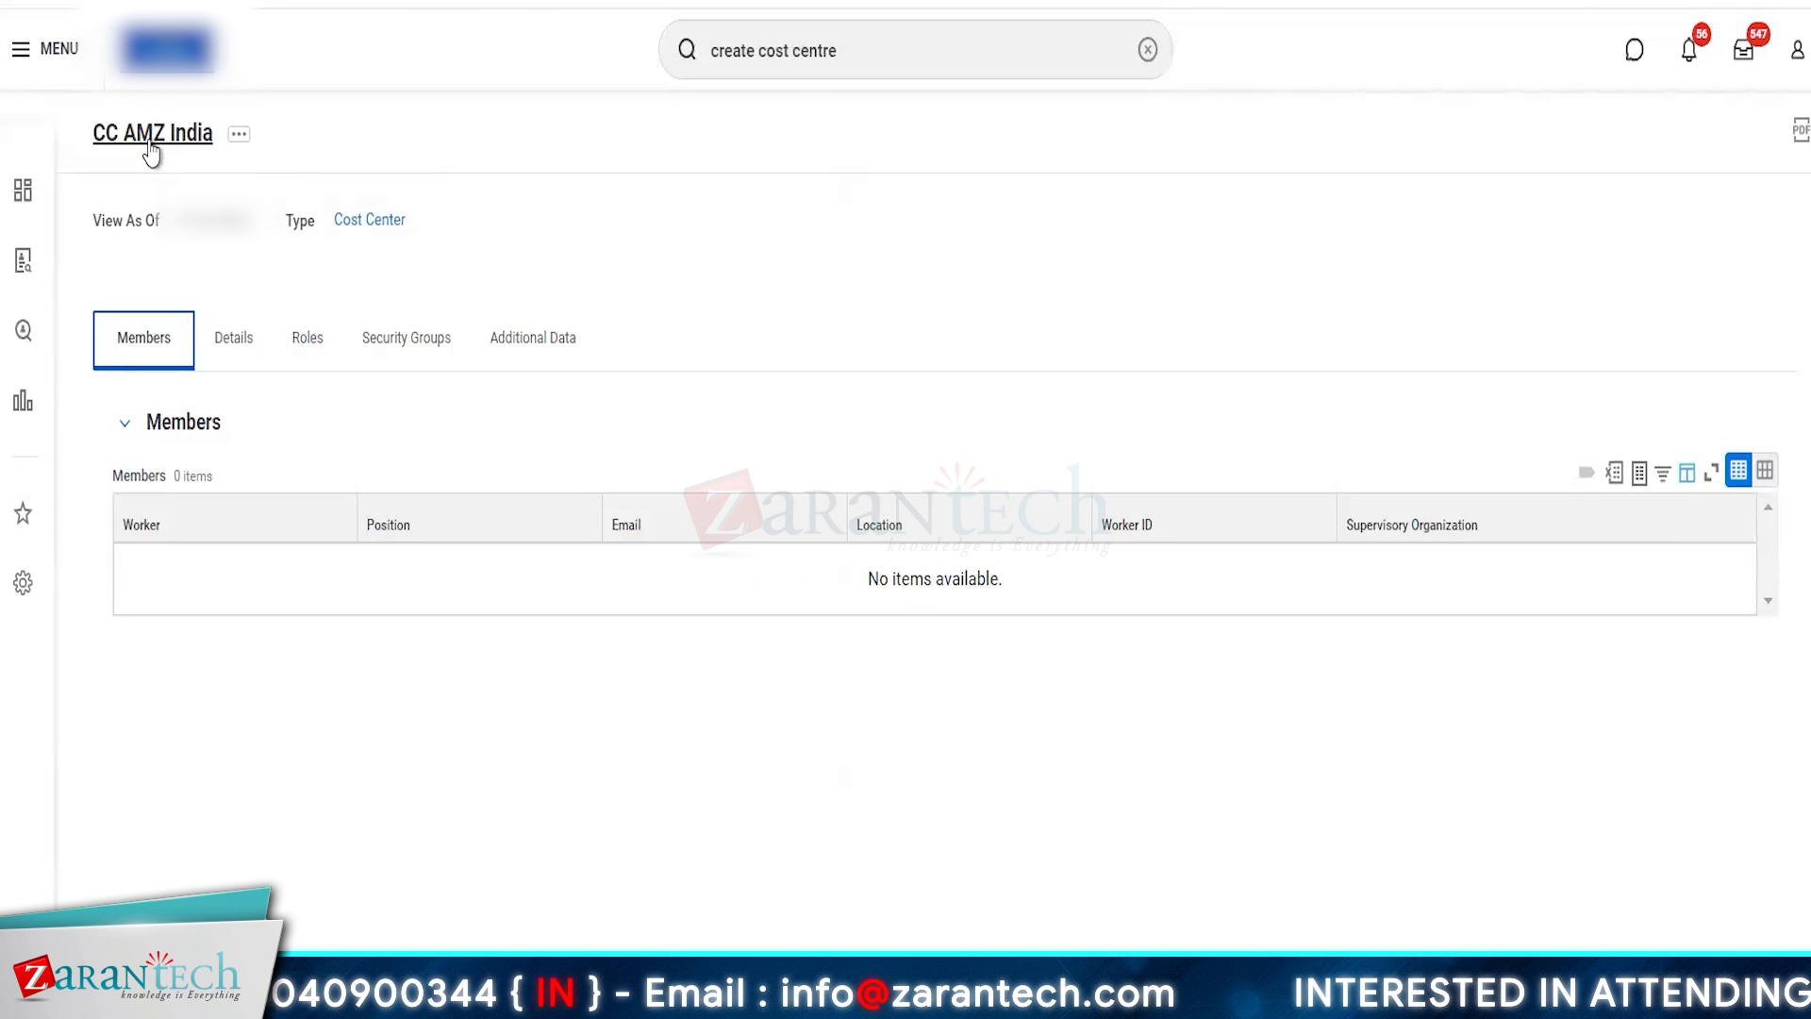
# - Start creating another cost center under the Amazon Development Centre reorganization
pyautogui.click(886, 45)
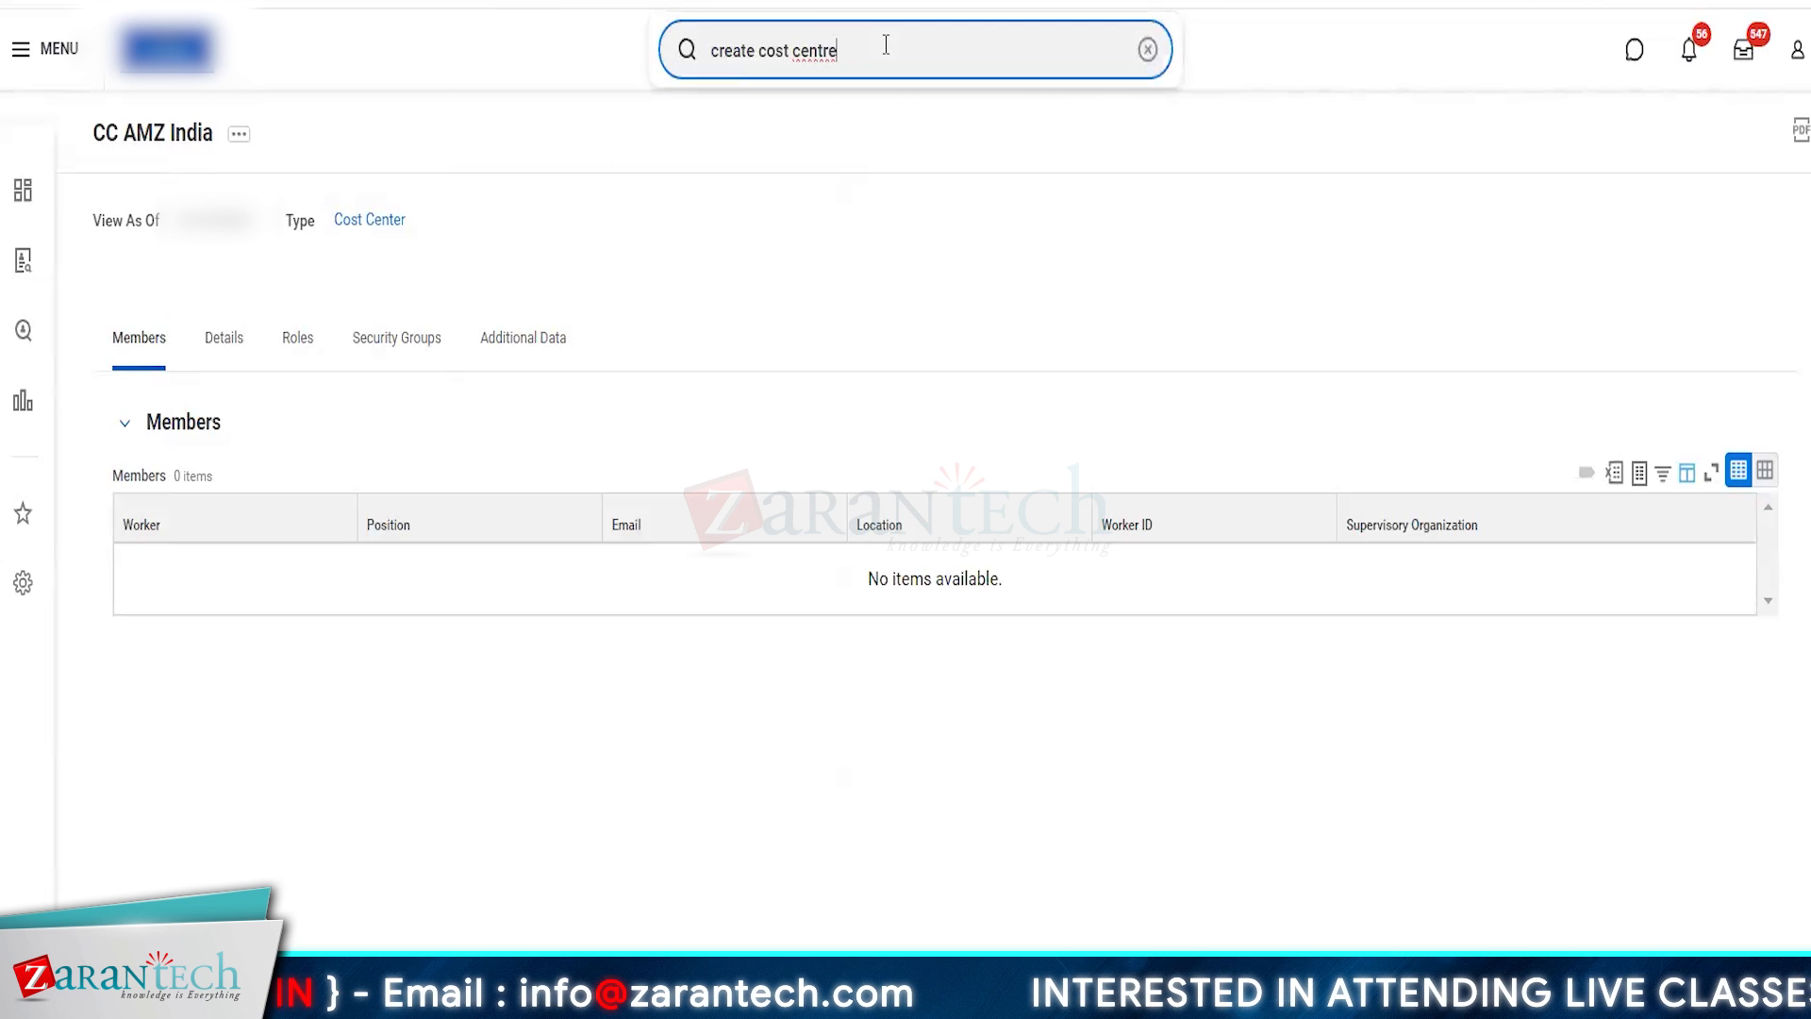
pyautogui.press('Return')
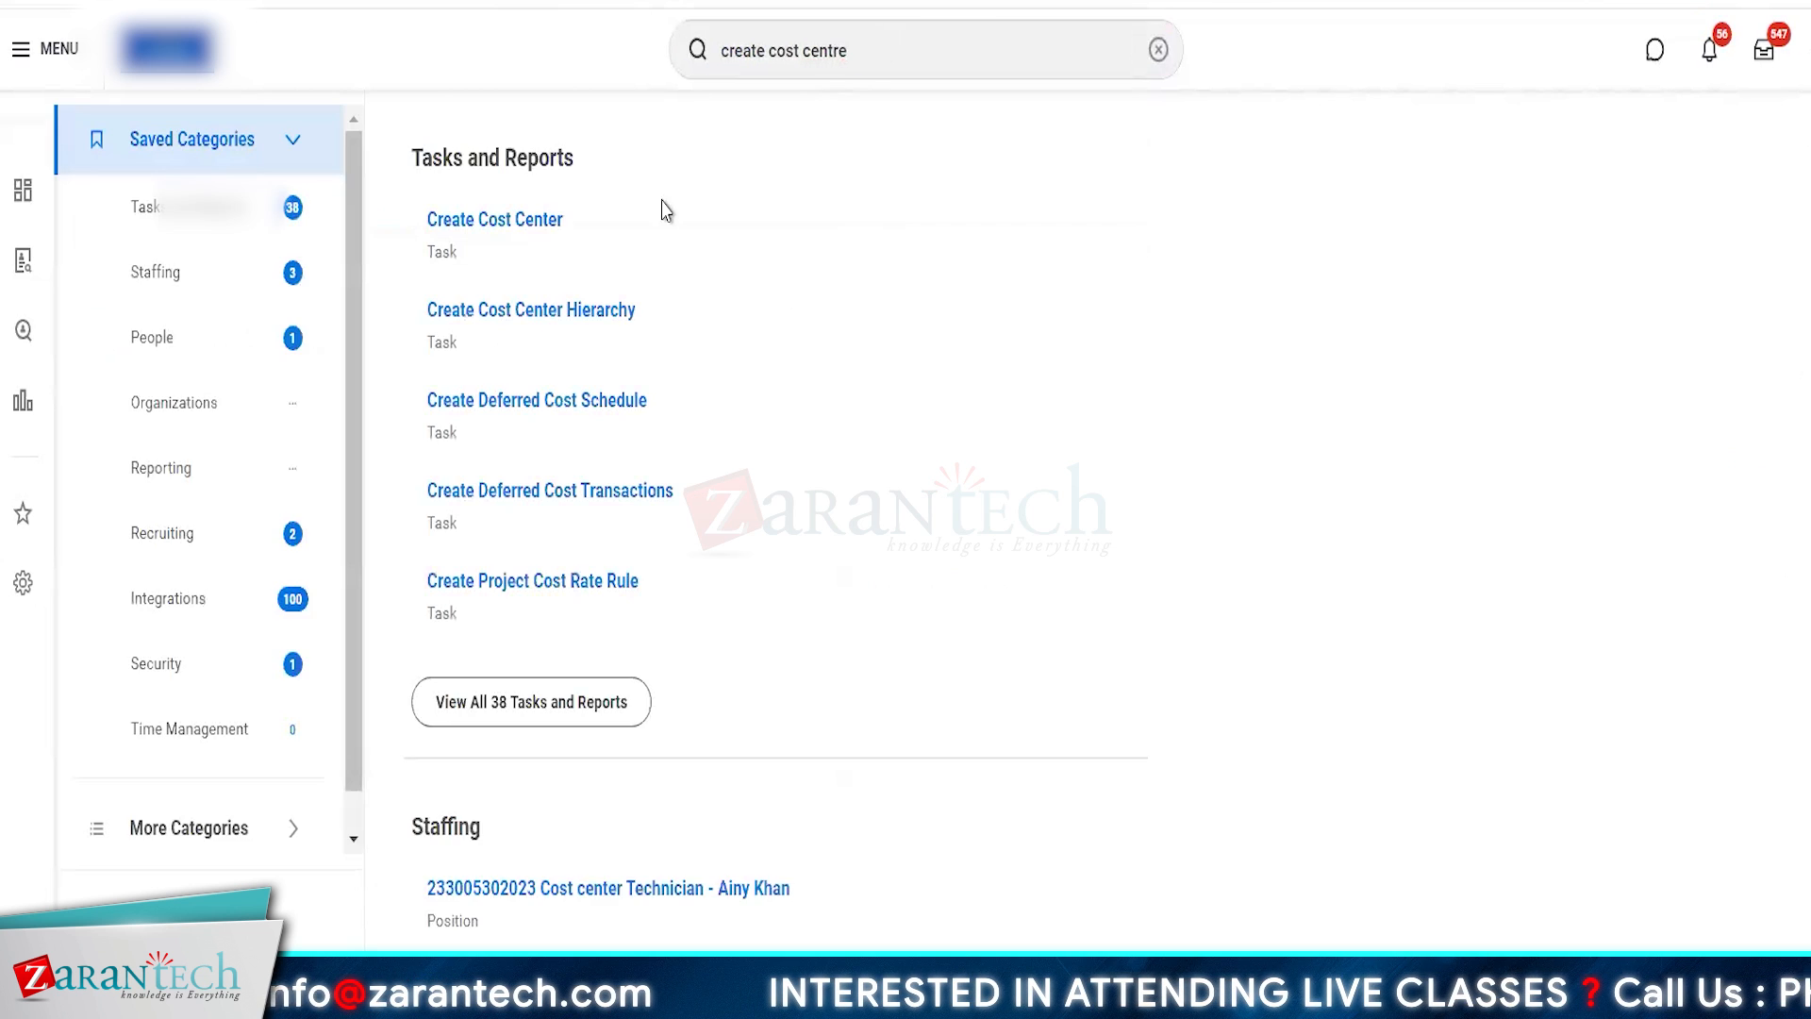
pyautogui.click(514, 241)
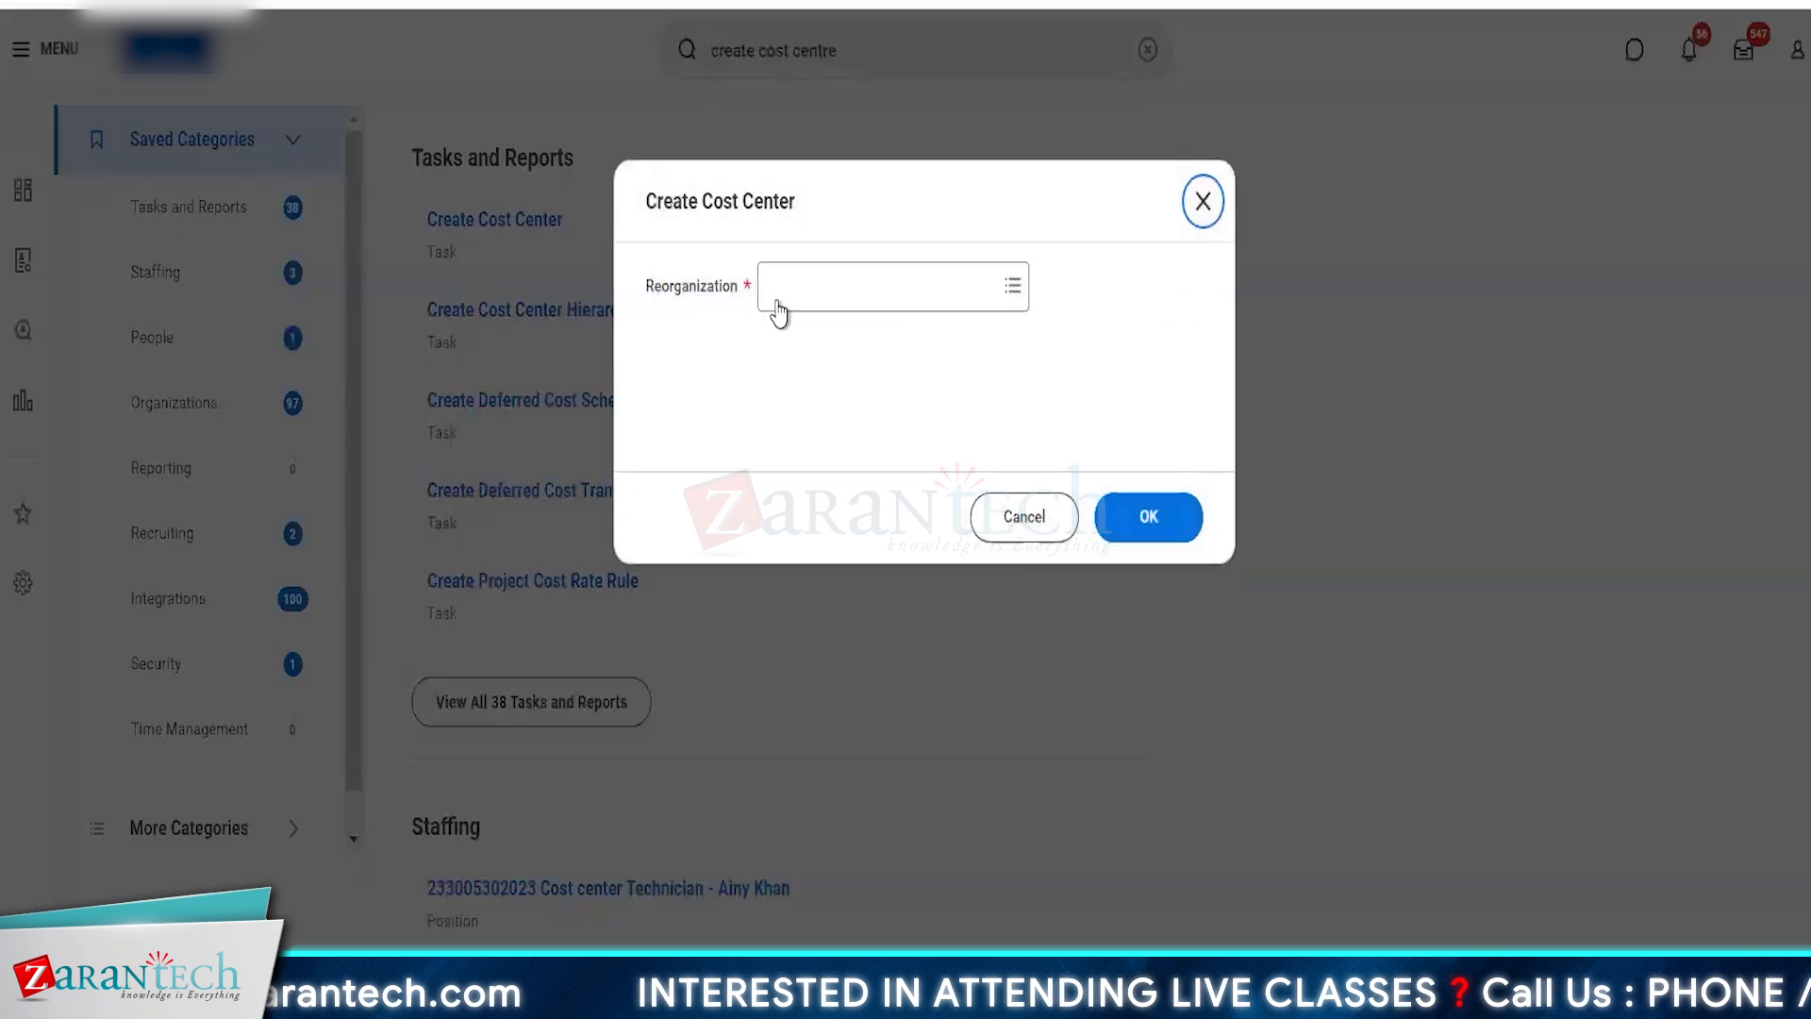
pyautogui.click(780, 292)
pyautogui.write('a')
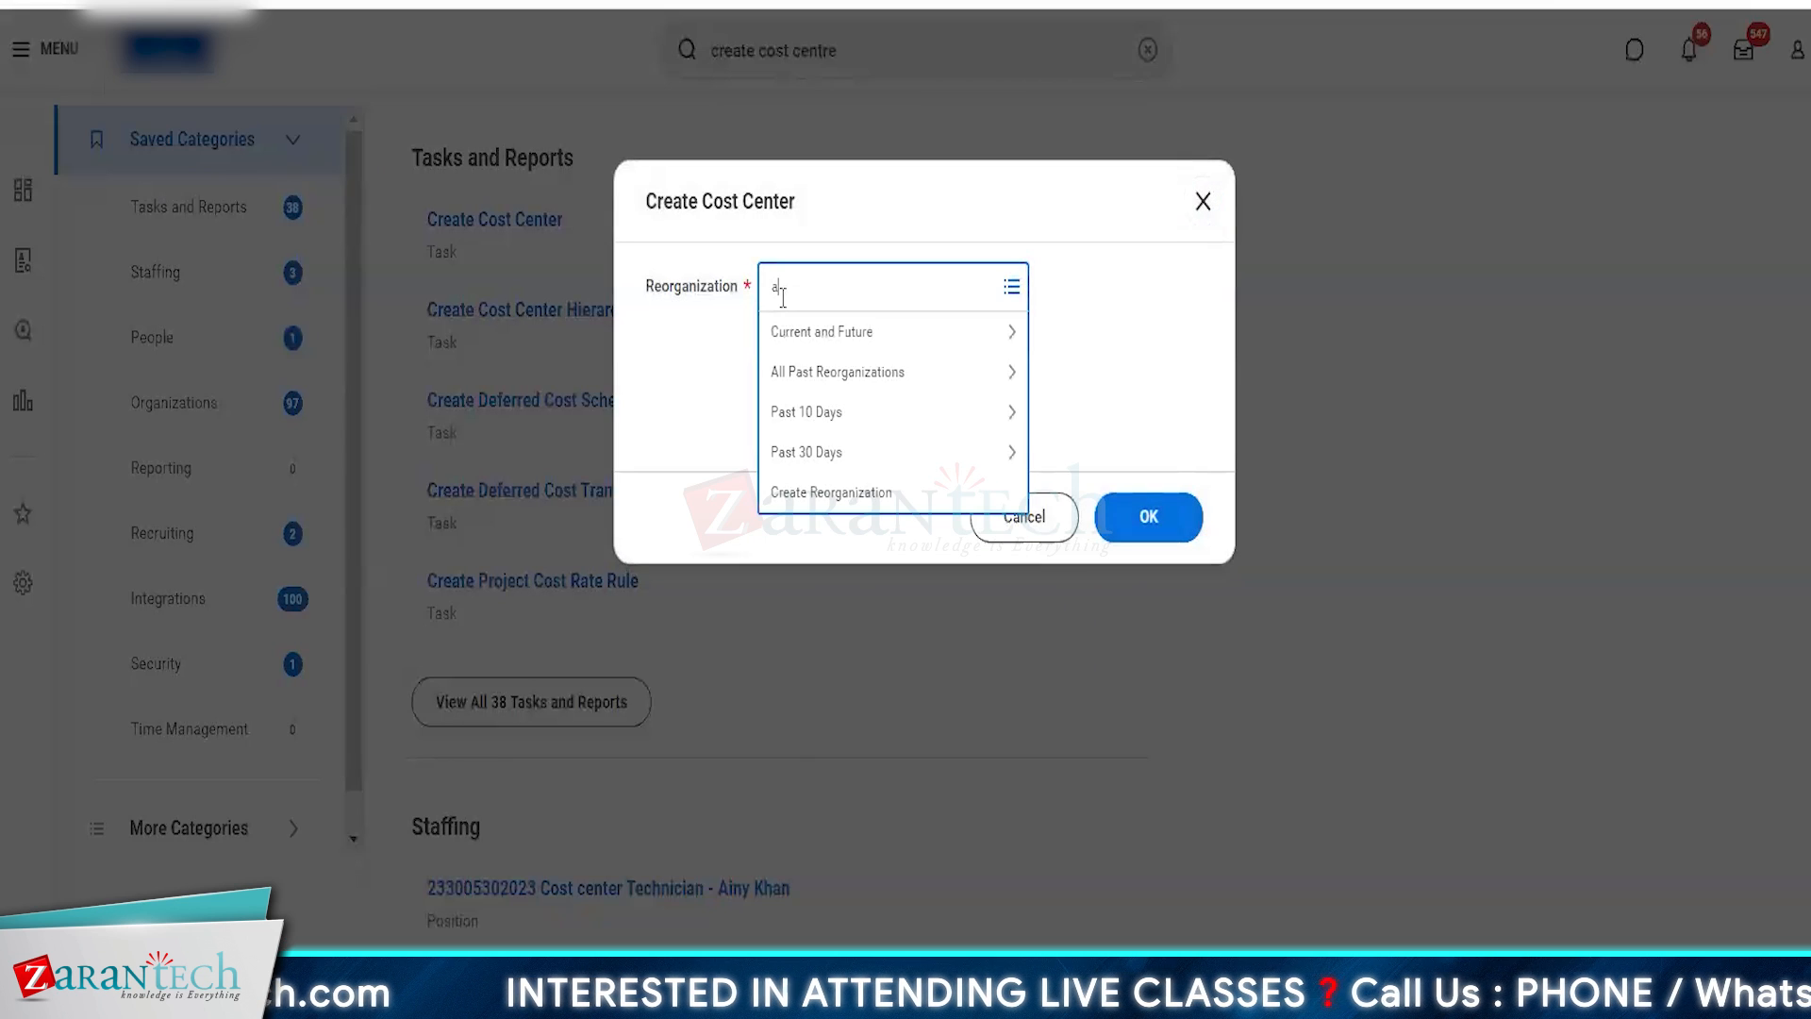
pyautogui.write('mazon')
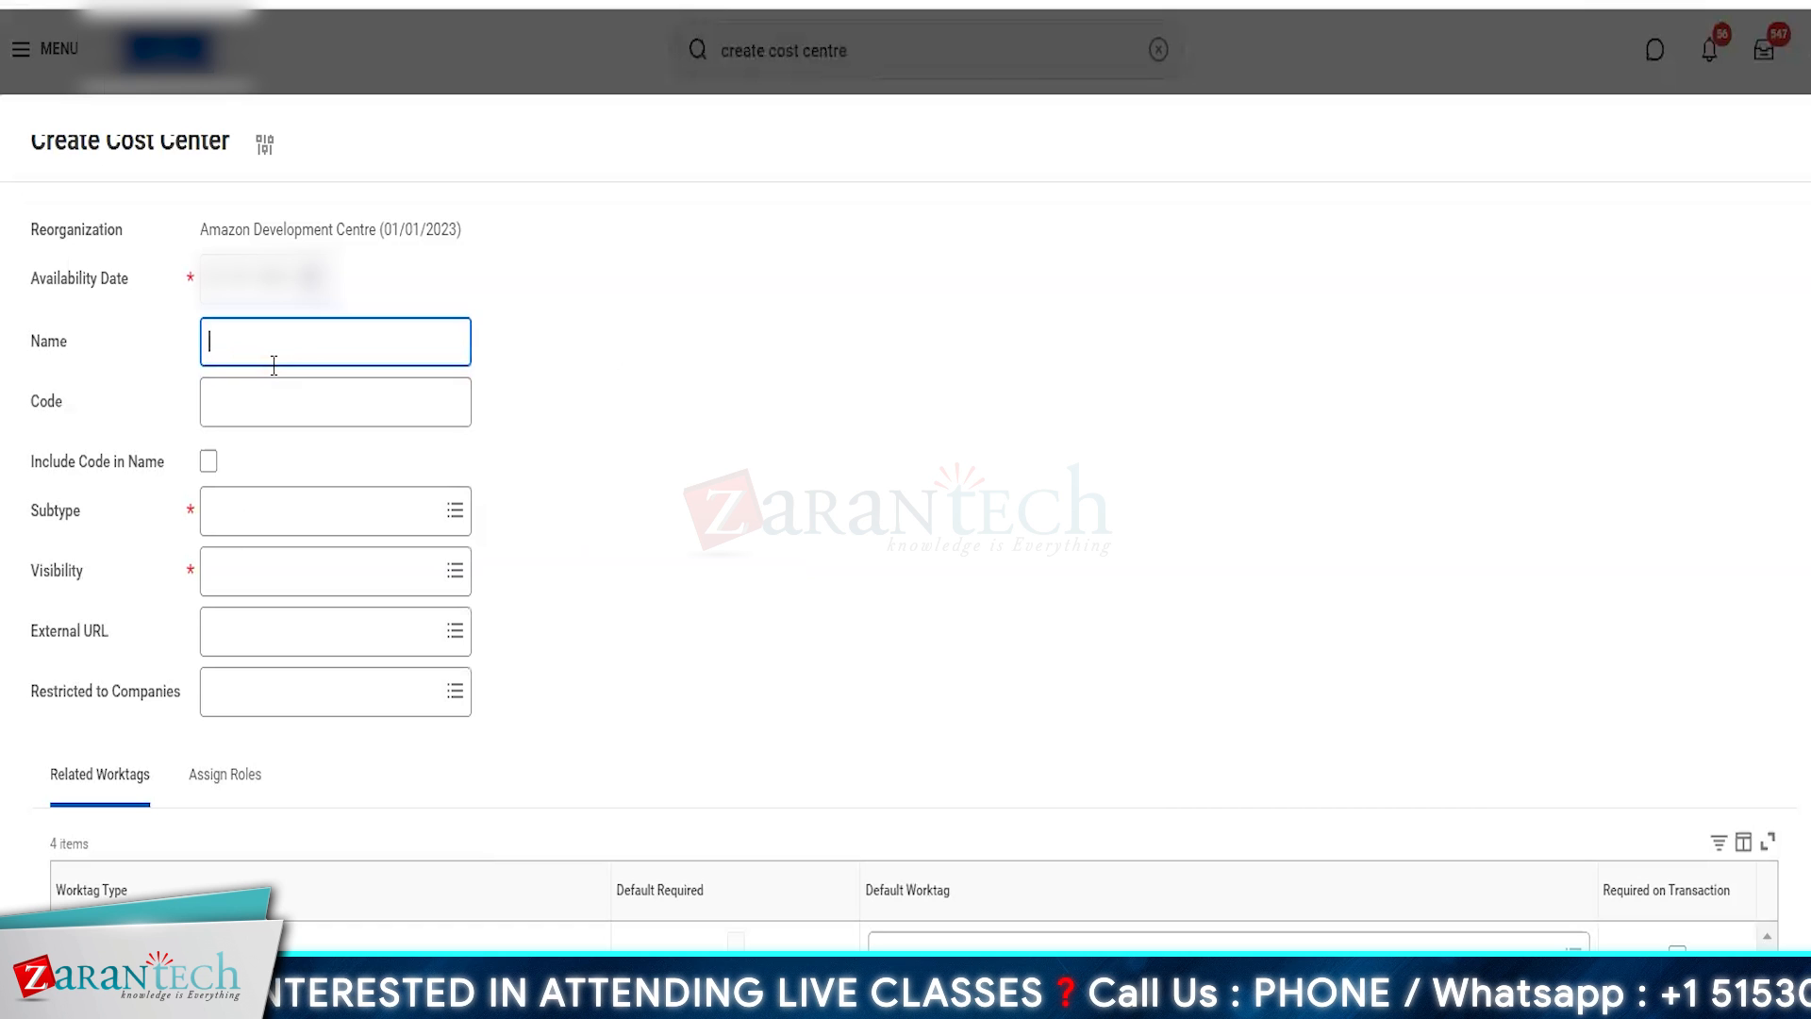
# - Name the cost center CC AMZ USA, with subtype AMZ Expense and visibility Everyone
pyautogui.write('CC')
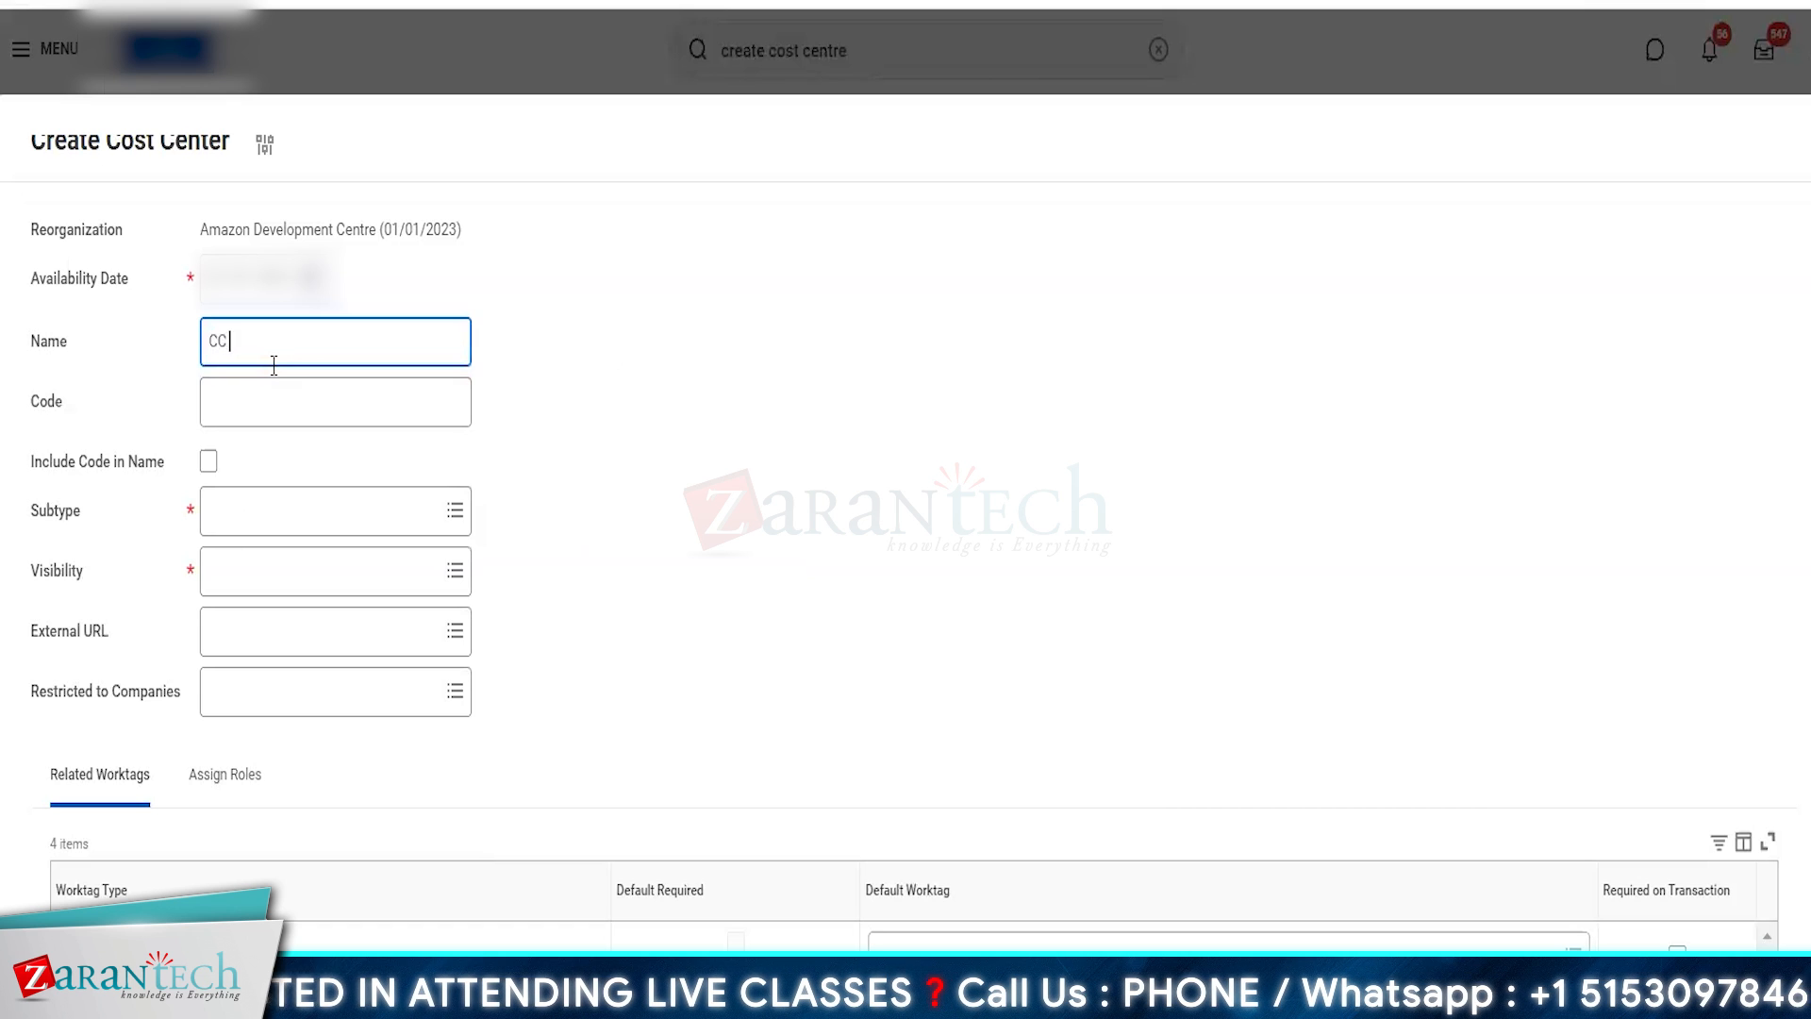
pyautogui.write(' AM')
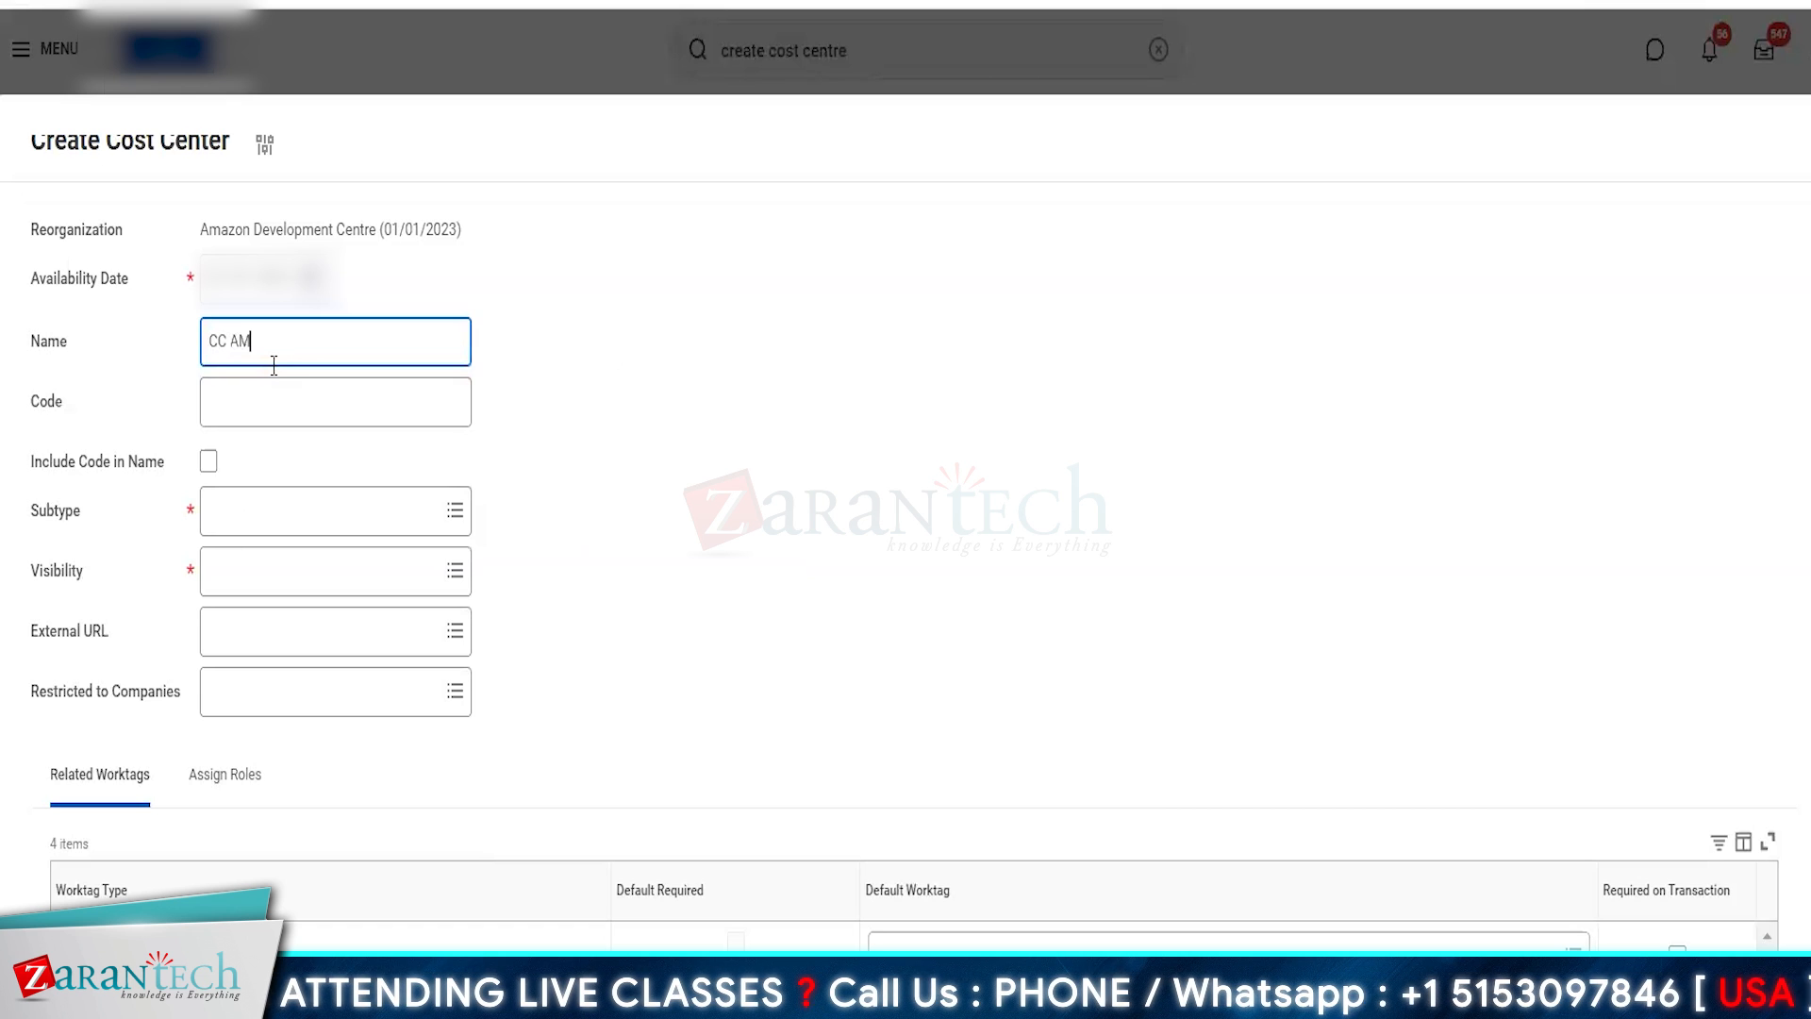
pyautogui.write('Z USA')
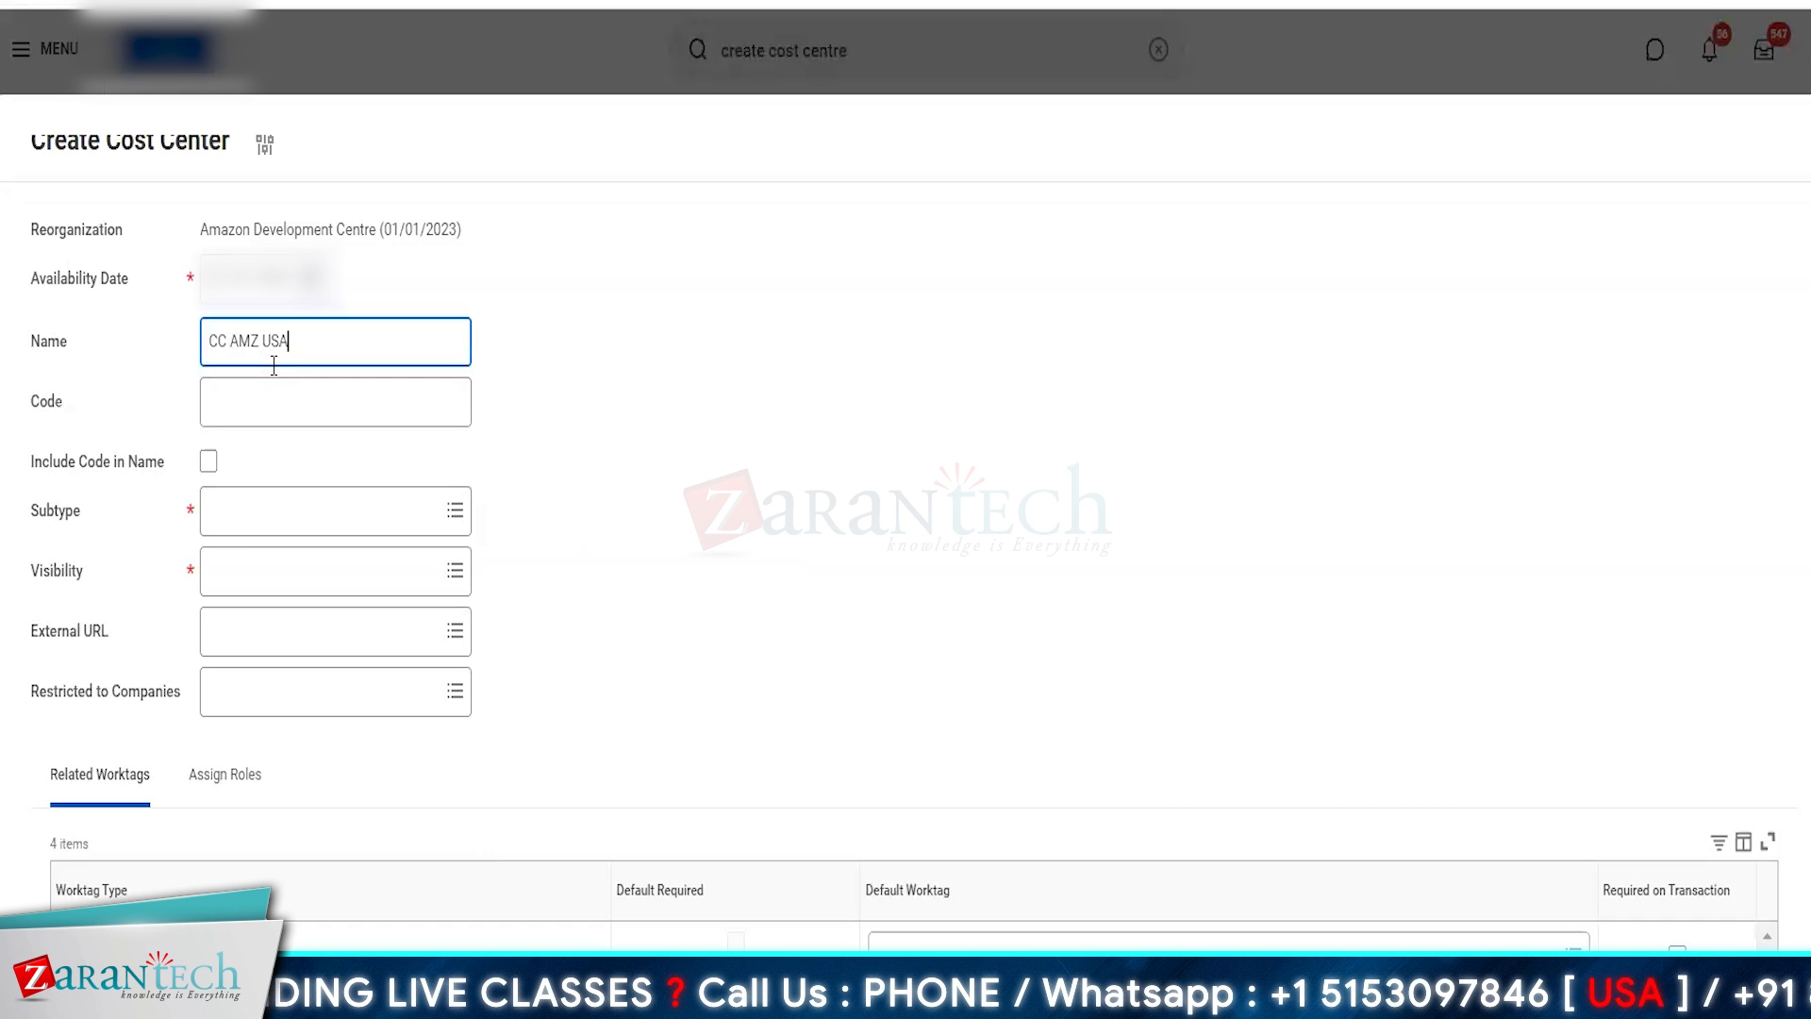
pyautogui.click(242, 500)
pyautogui.click(267, 595)
pyautogui.click(271, 570)
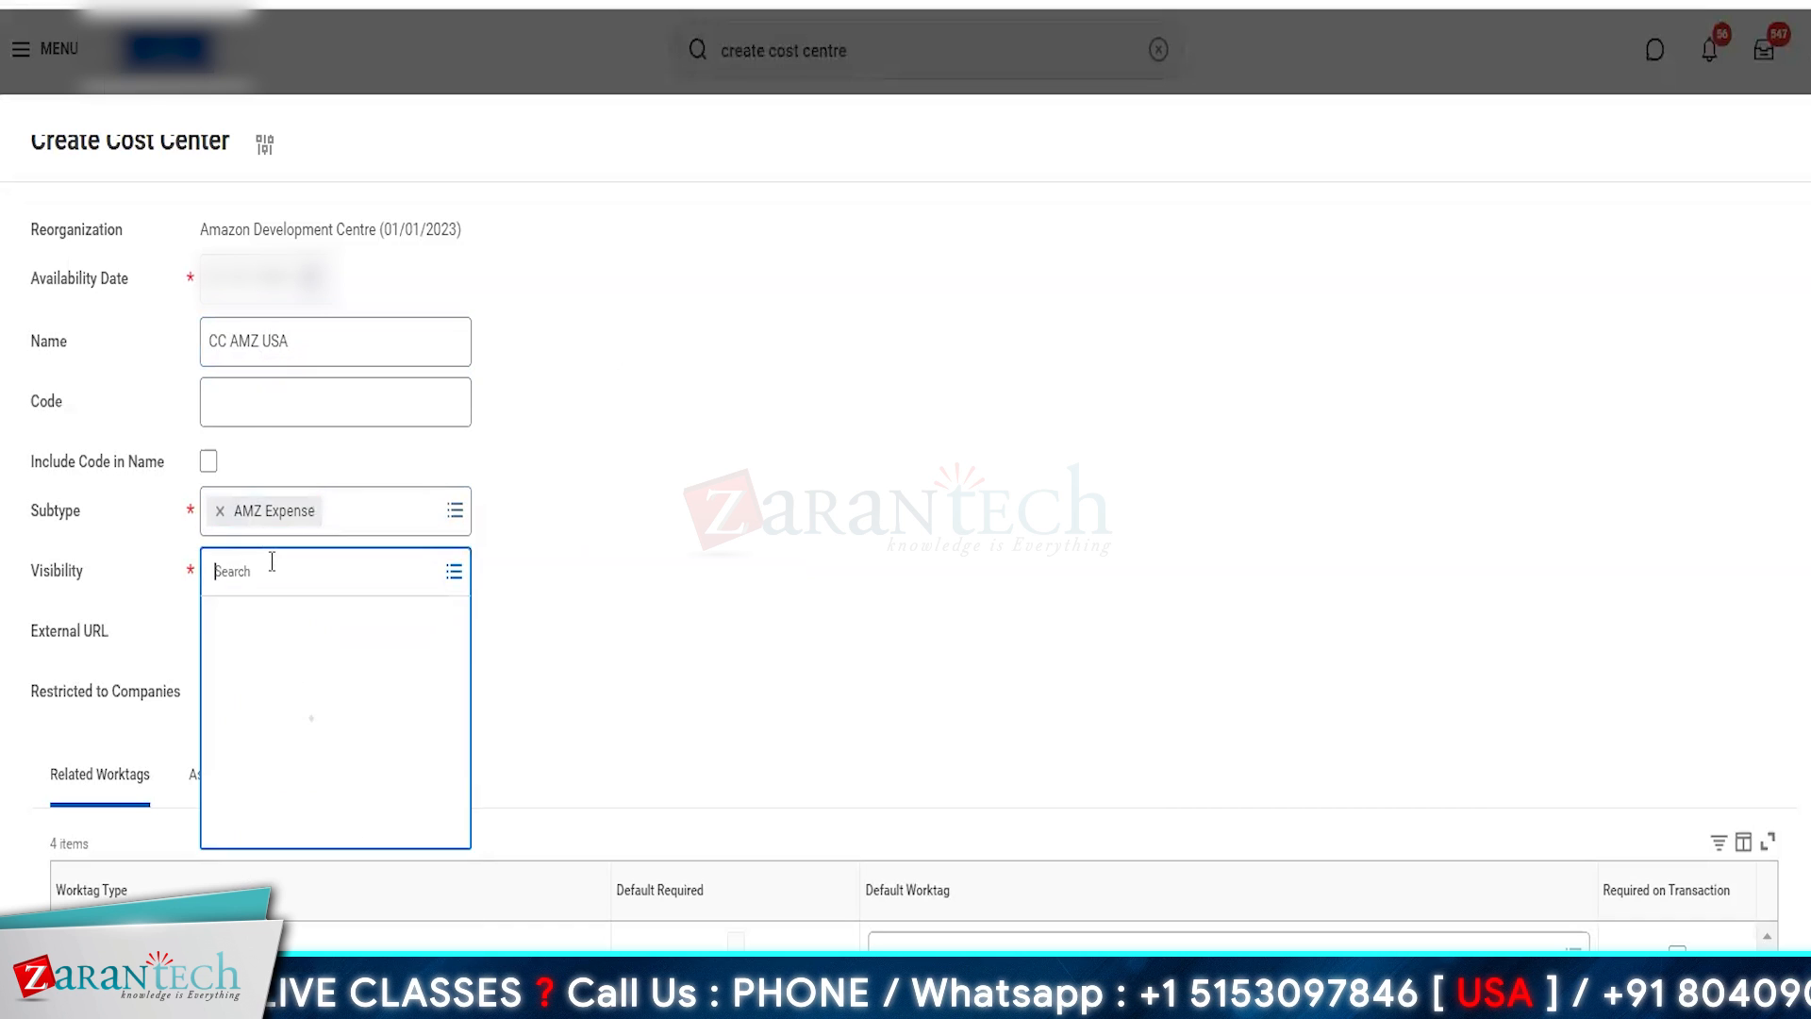
pyautogui.click(268, 627)
# - Set New York as the default worktag for Location on CC AMZ USA and submit the cost center
pyautogui.scroll(-2, 1012, 944)
pyautogui.click(963, 845)
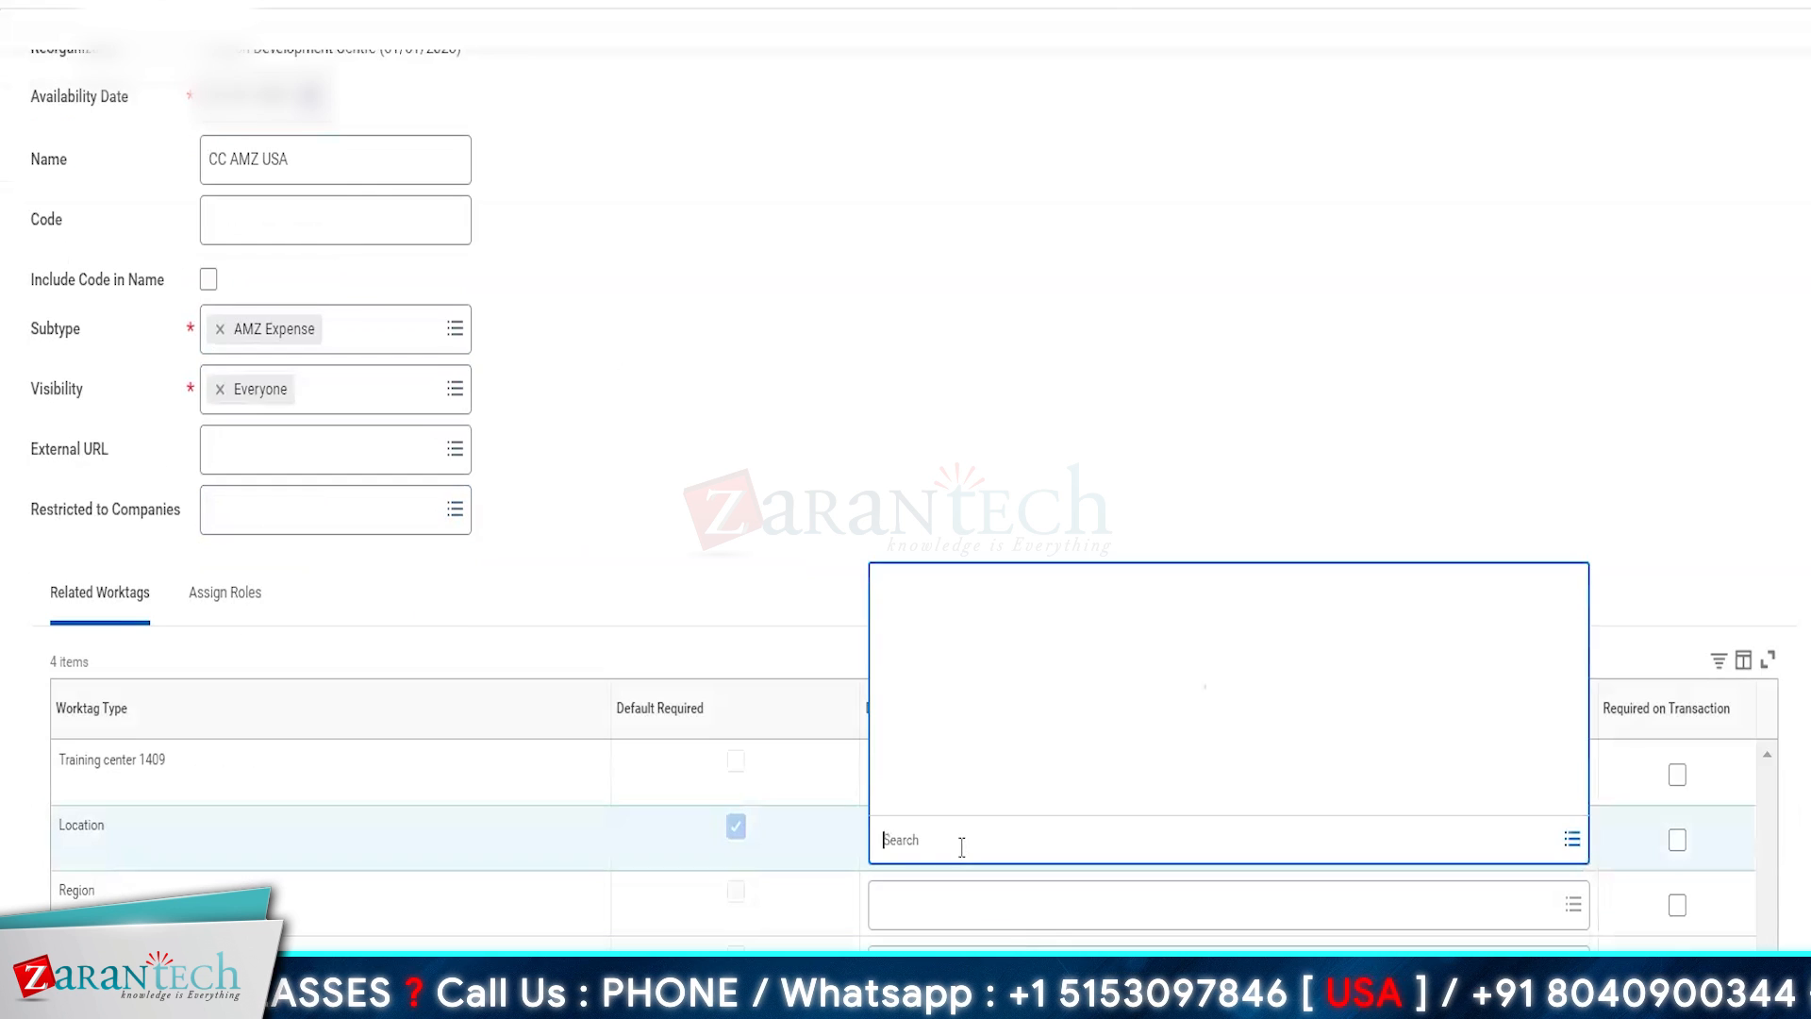
pyautogui.write('new york')
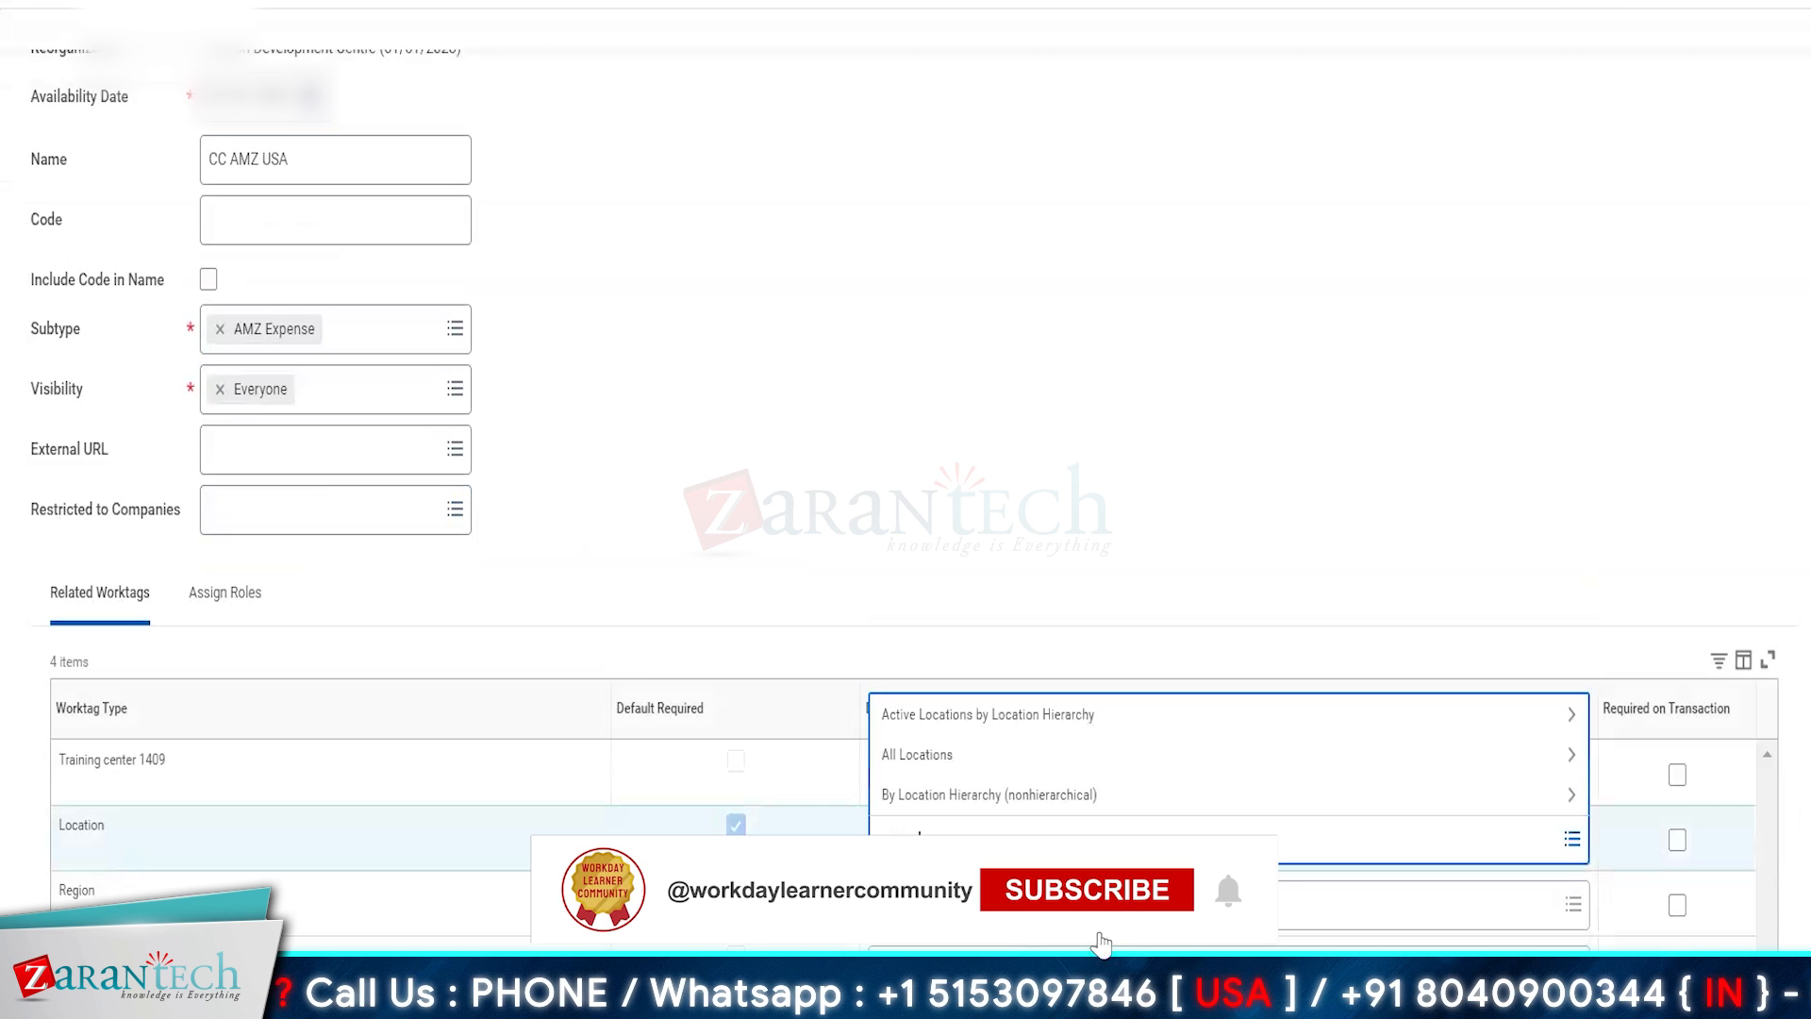
pyautogui.press('Return')
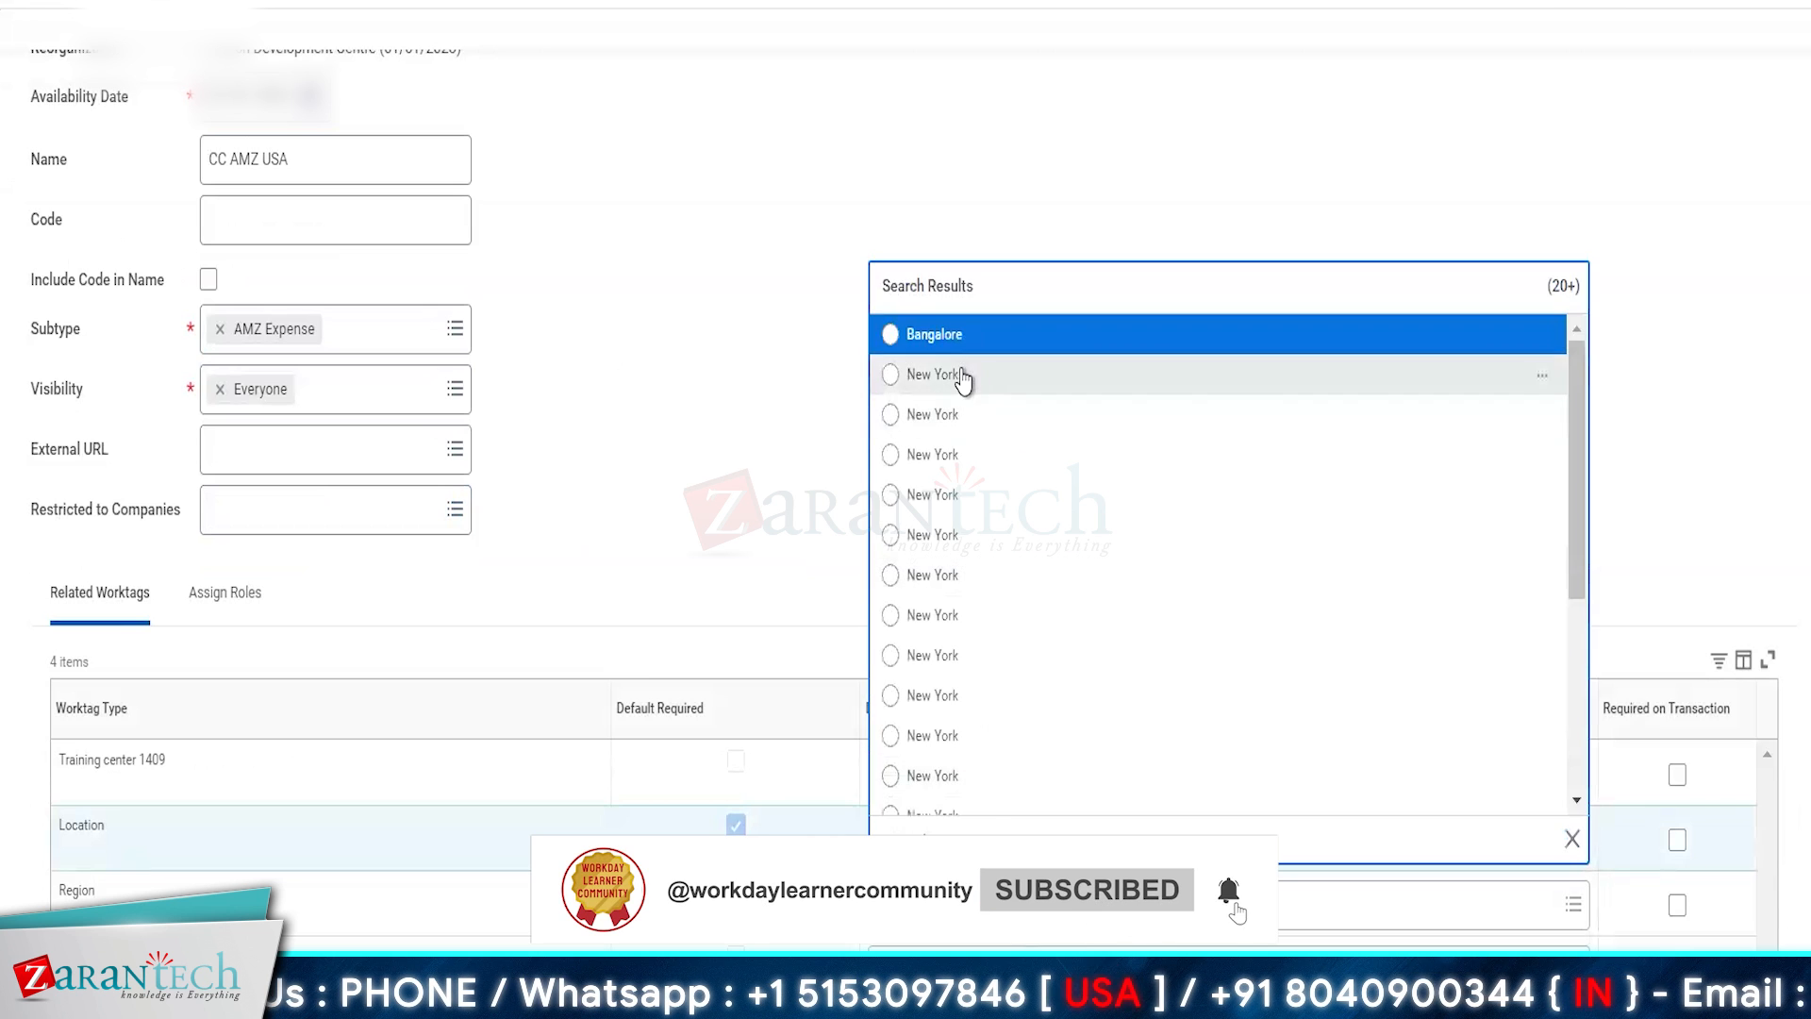
pyautogui.click(964, 377)
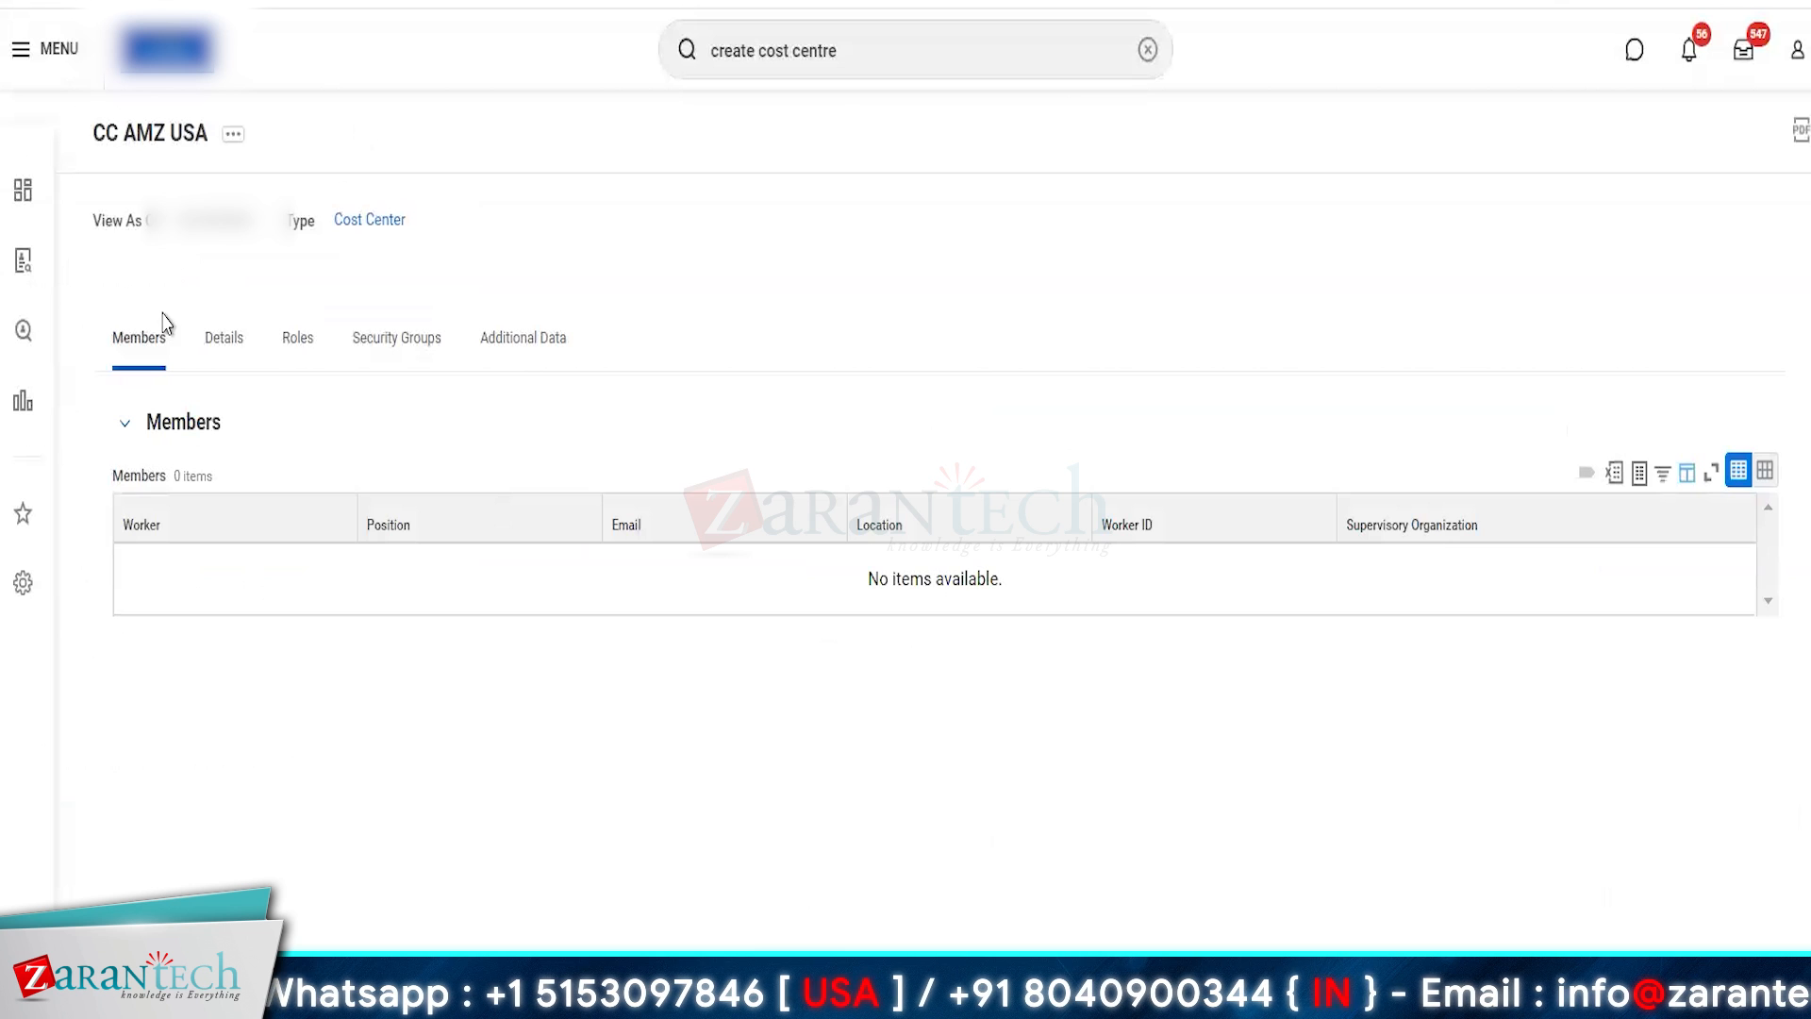
# - Start a new cost center for the UK under the Amazon Development Centre reorganization
pyautogui.click(886, 50)
pyautogui.press('Return')
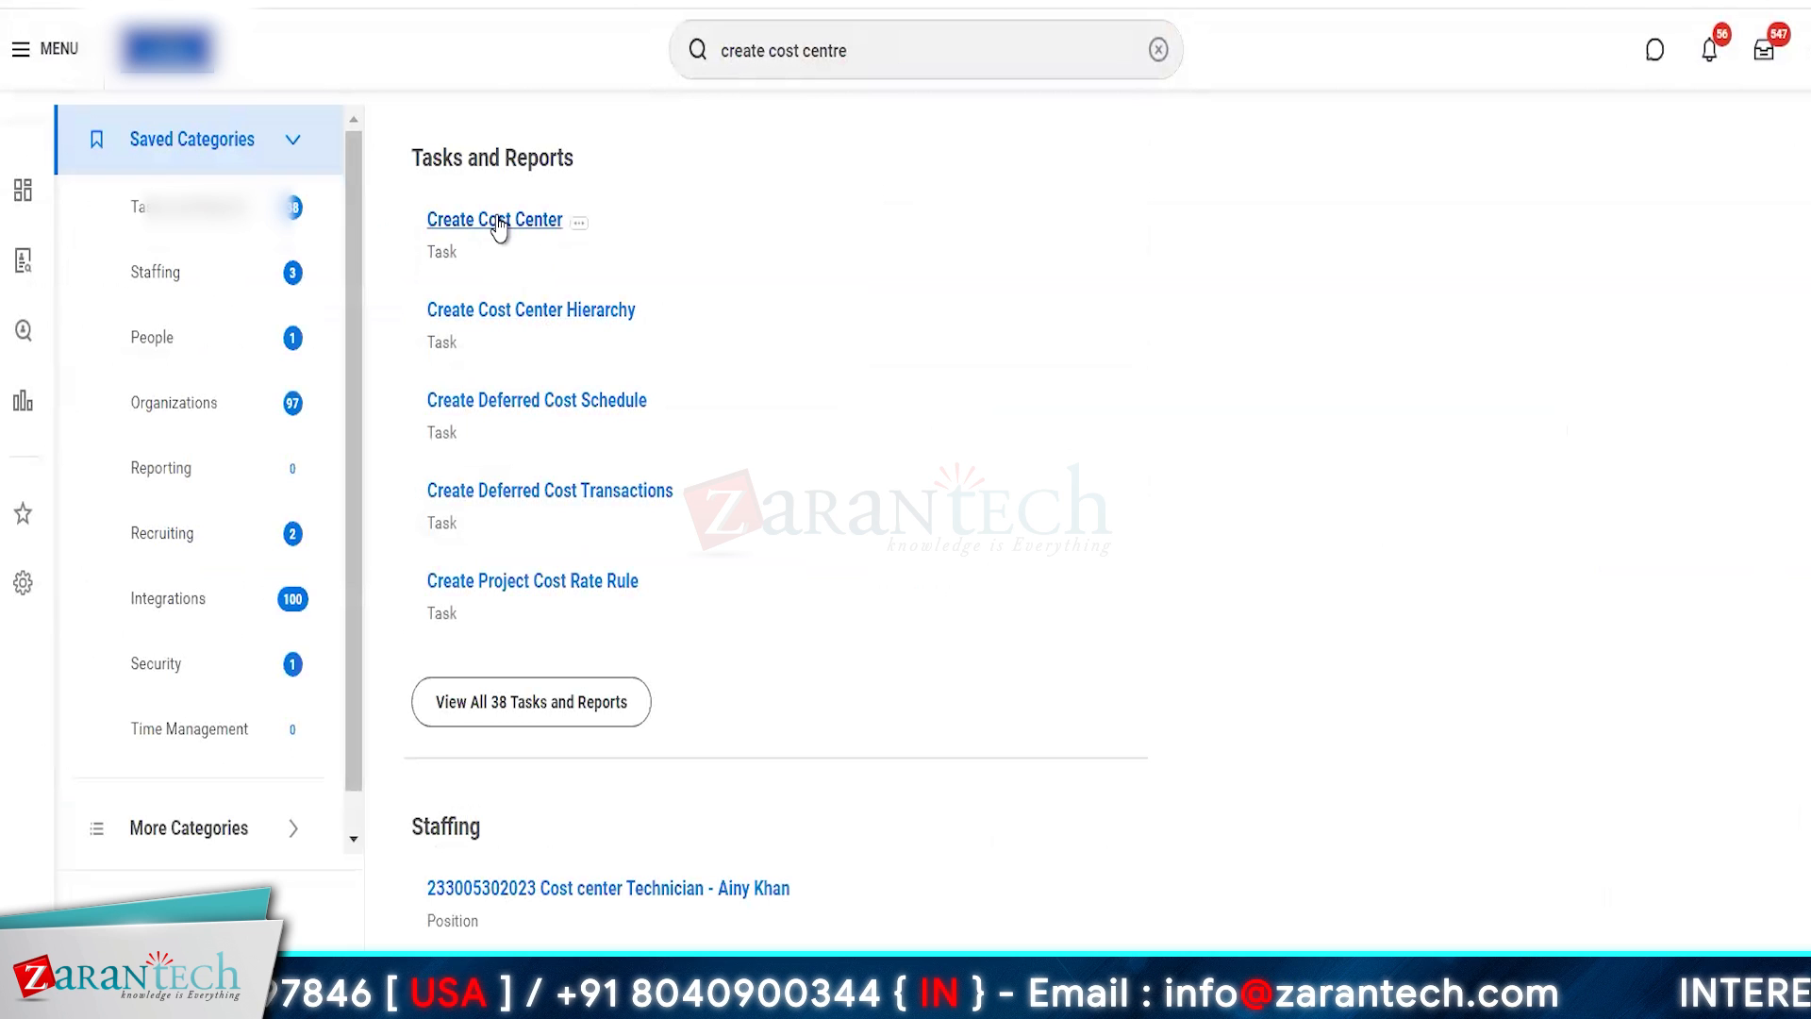
pyautogui.click(494, 220)
pyautogui.click(800, 287)
pyautogui.write('amazon d')
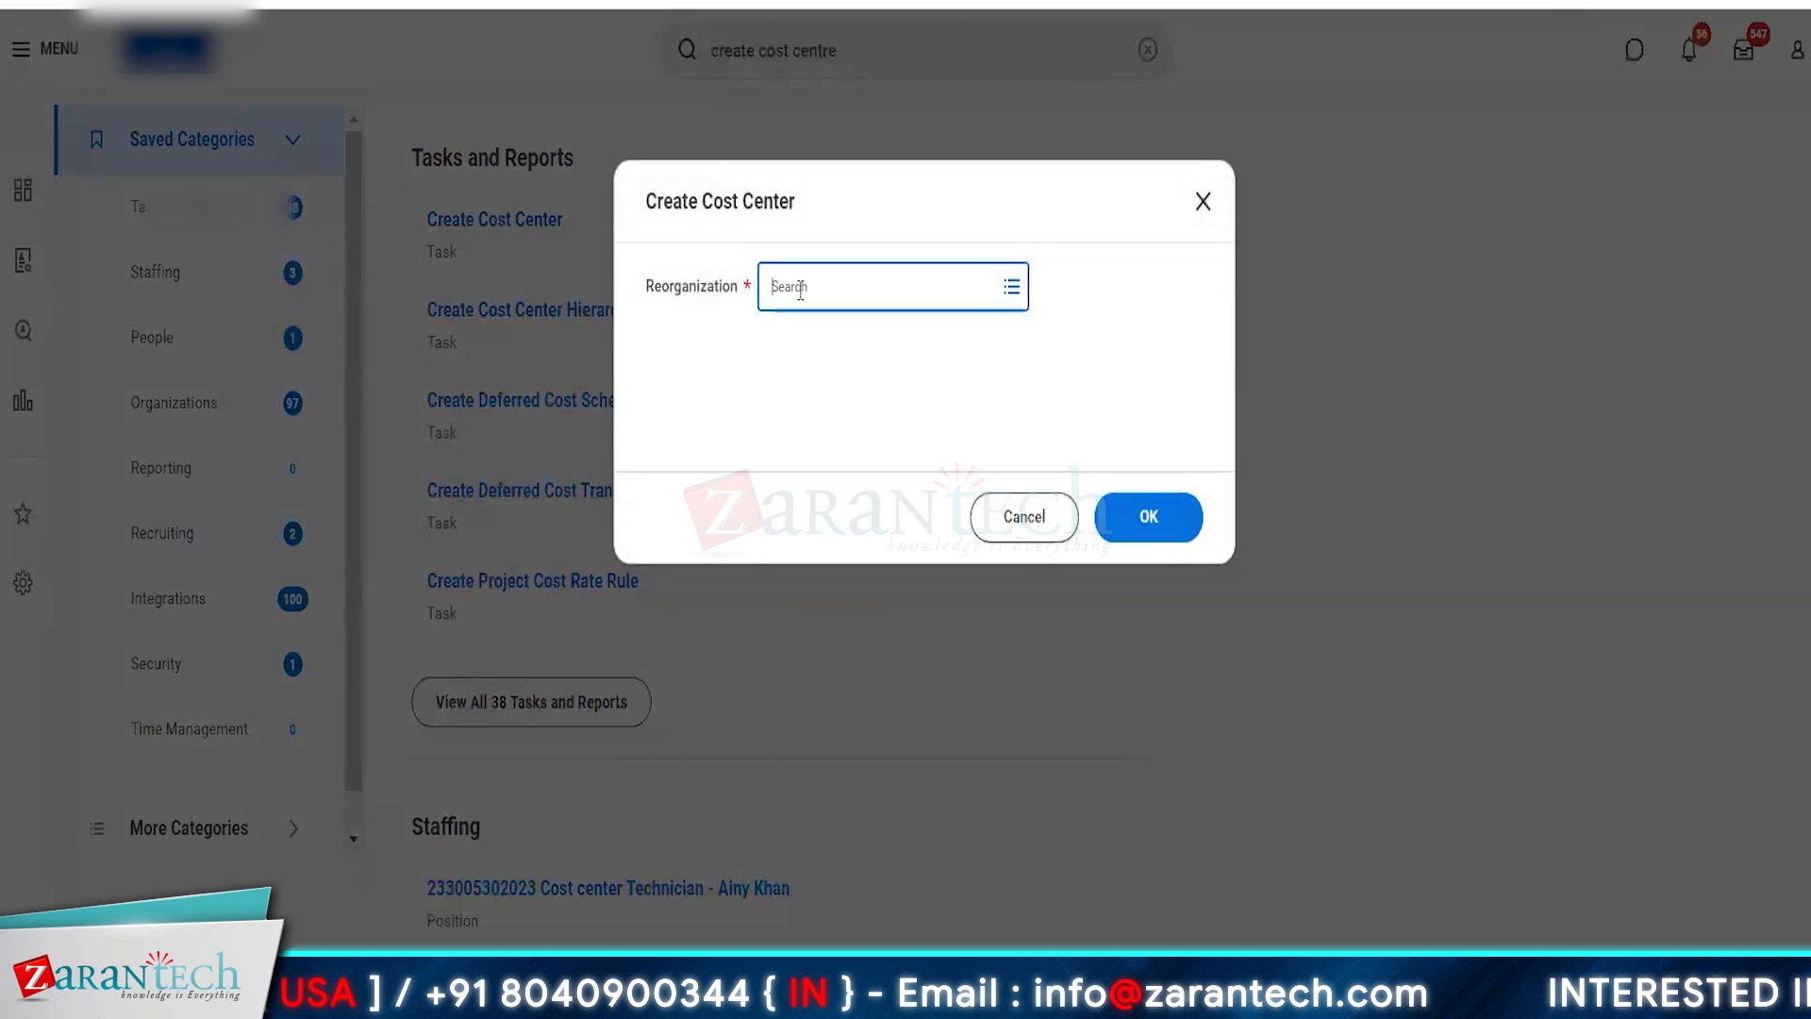
pyautogui.write('evelopment')
pyautogui.press('Return')
pyautogui.click(1150, 538)
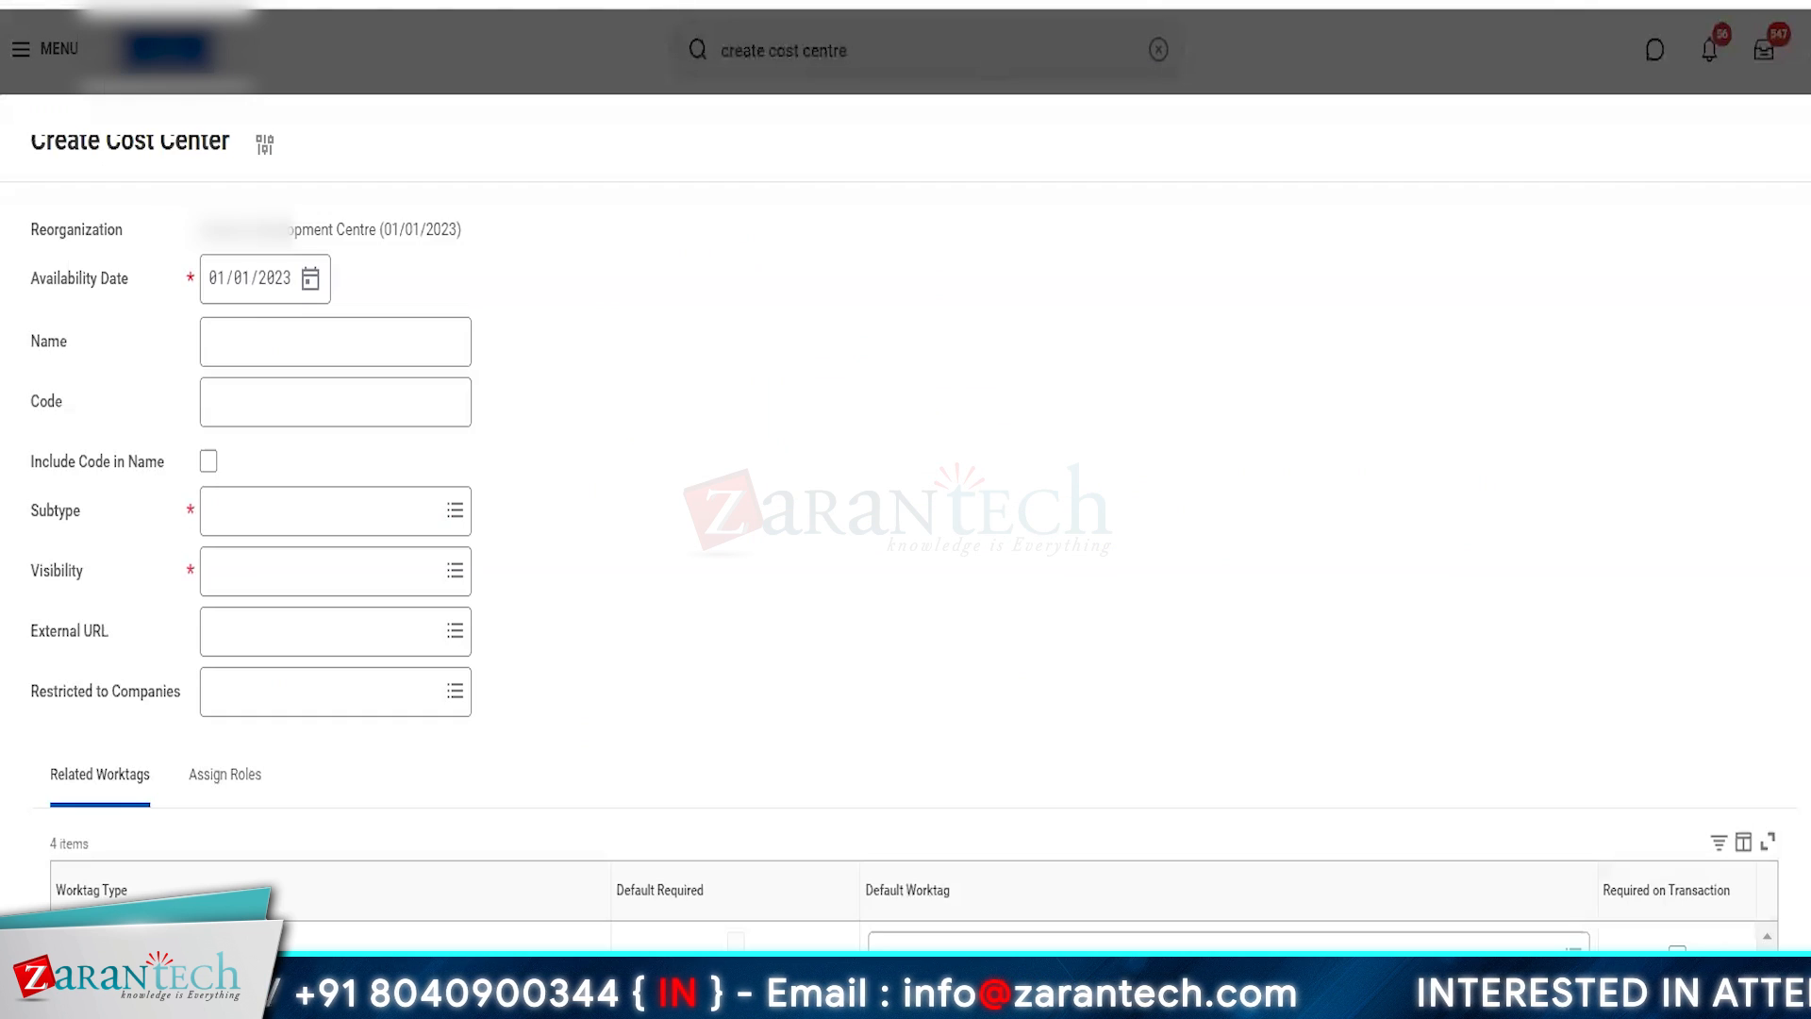
# - Name the cost center CC AMZ UK, with subtype AMZ Expense and visibility Everyone
pyautogui.click(256, 330)
pyautogui.write('CC AMZ UK')
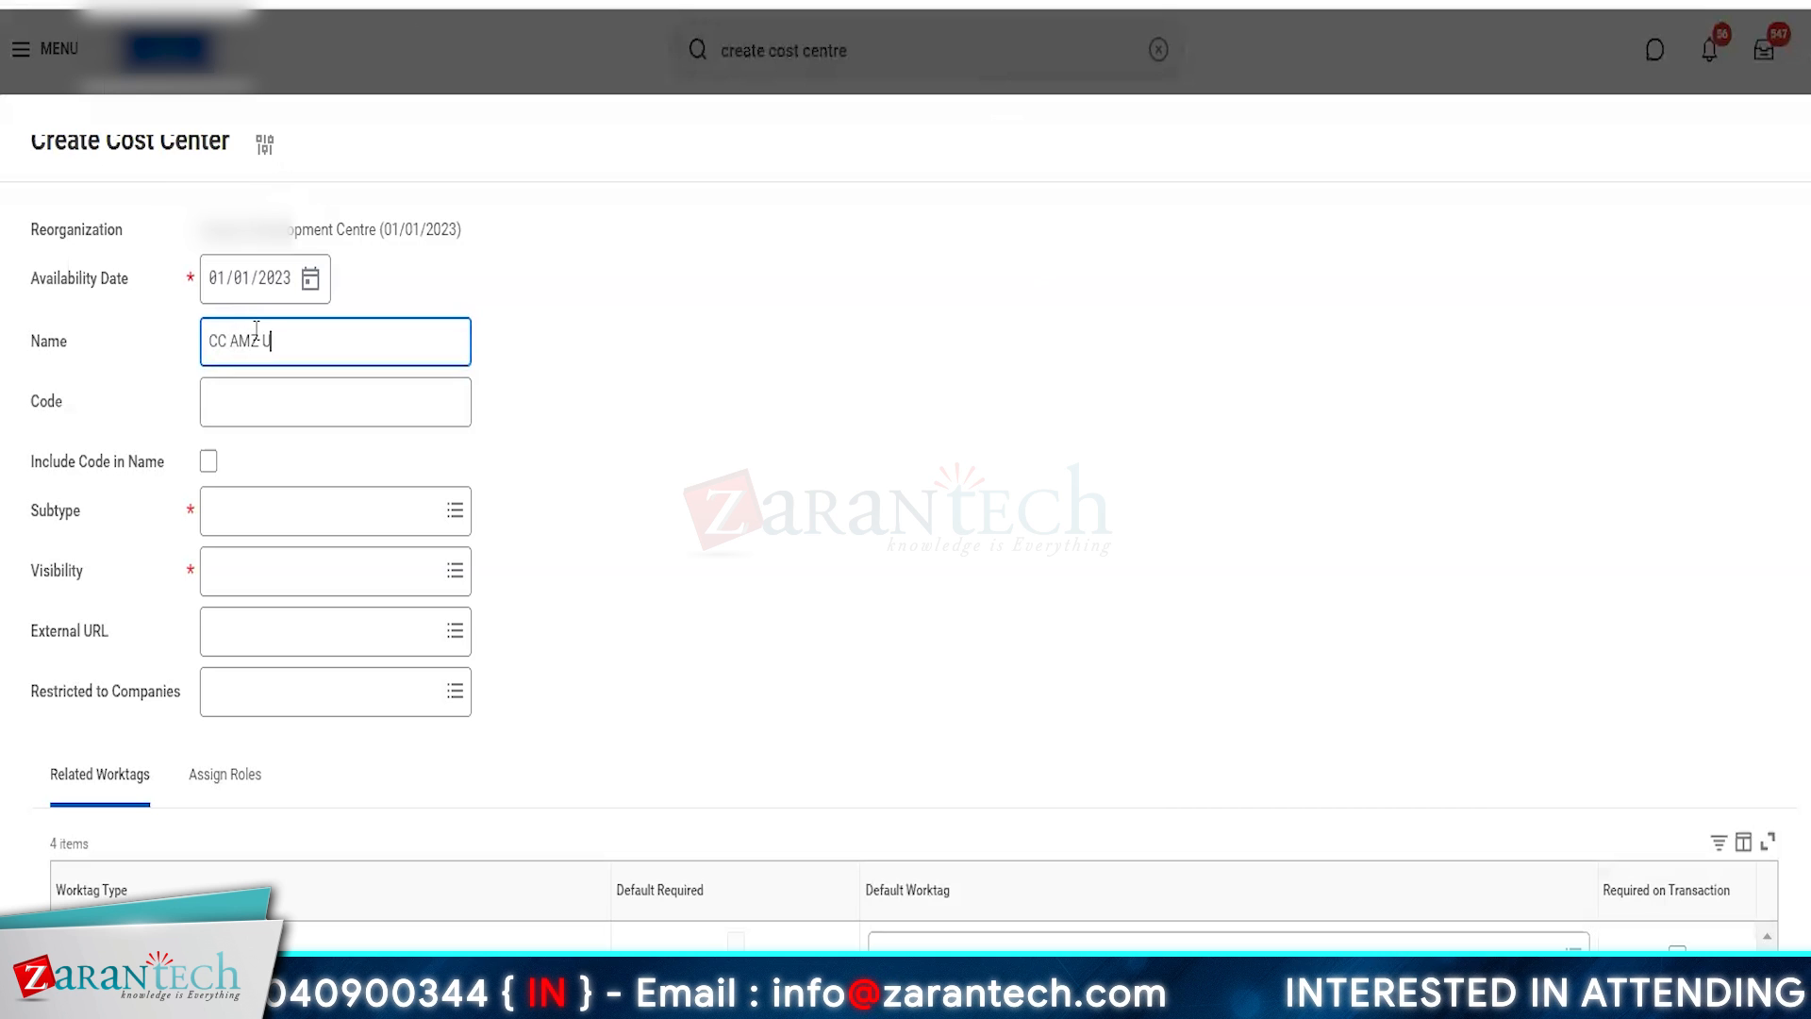
pyautogui.click(244, 521)
pyautogui.click(330, 618)
pyautogui.click(287, 578)
pyautogui.write('EV')
pyautogui.click(273, 618)
# - Set New York as the default worktag for Location on CC AMZ UK and submit the cost center
pyautogui.scroll(-3, 950, 833)
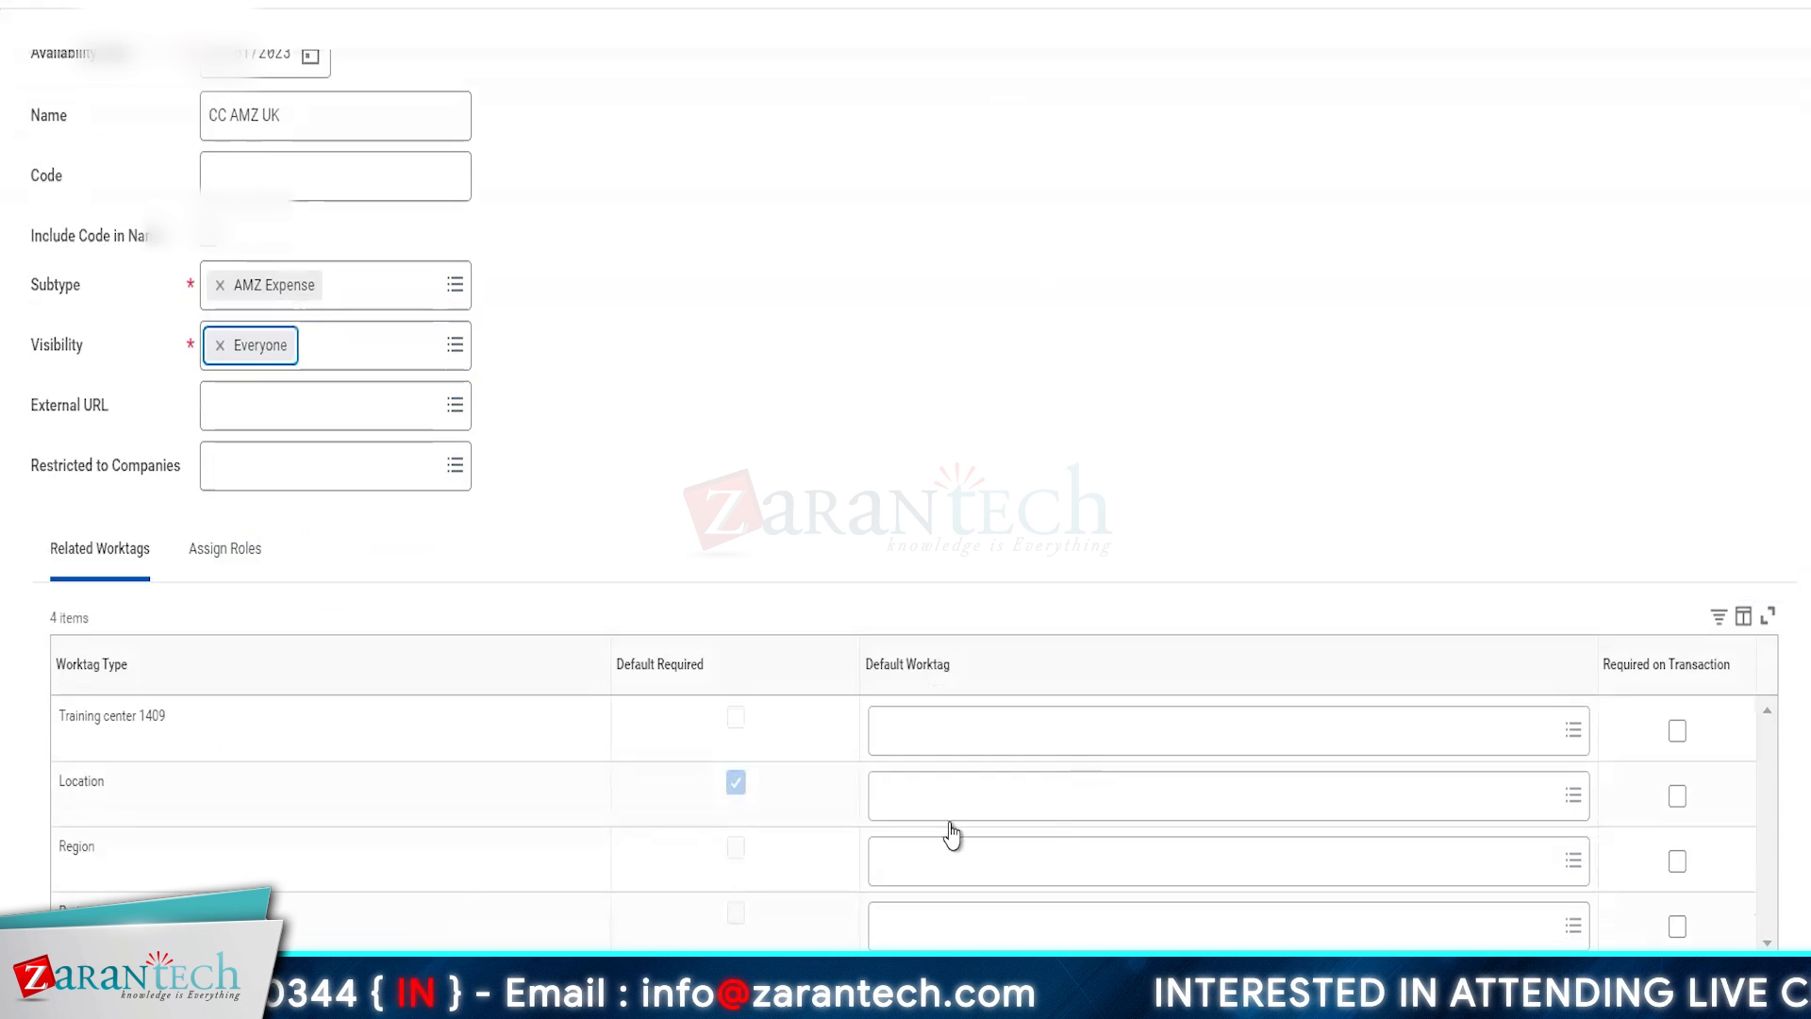
pyautogui.click(952, 802)
pyautogui.write('NEW YORK')
pyautogui.press('Return')
pyautogui.click(1015, 312)
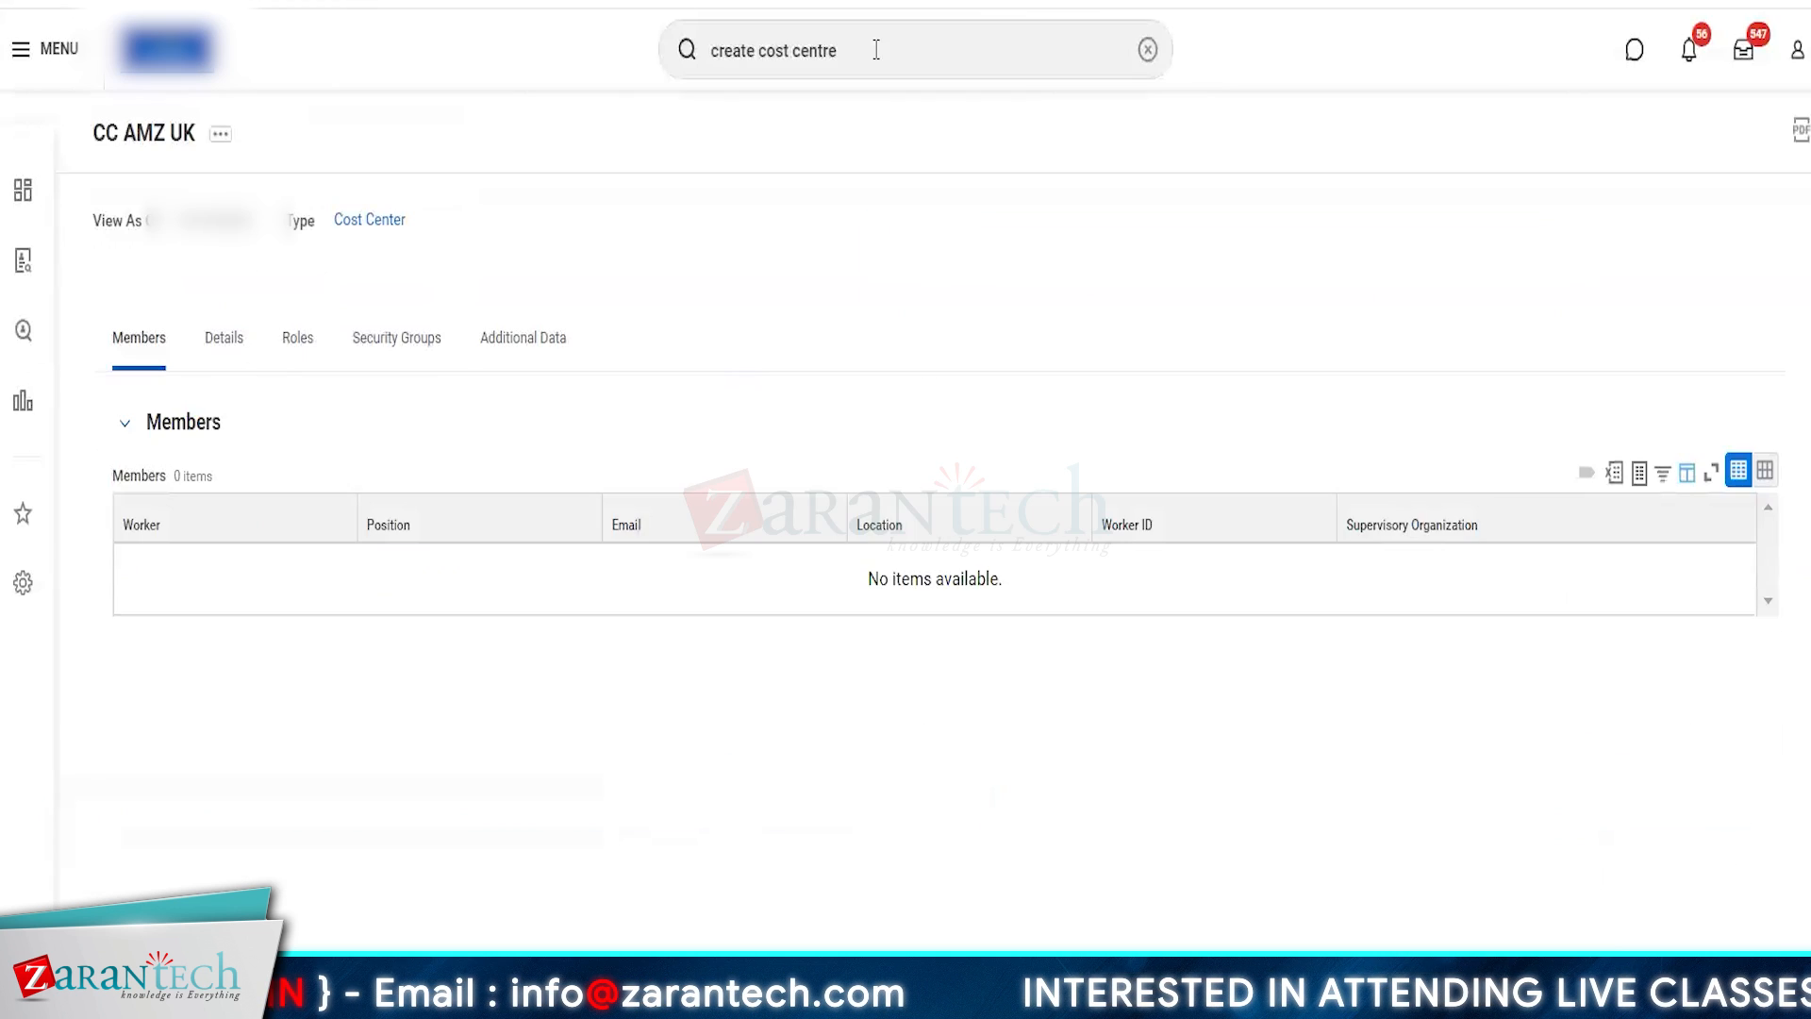
# - Start one more cost center under the Amazon Development Centre reorganization
pyautogui.press('Return')
pyautogui.click(494, 219)
pyautogui.write('amazon')
pyautogui.press('Return')
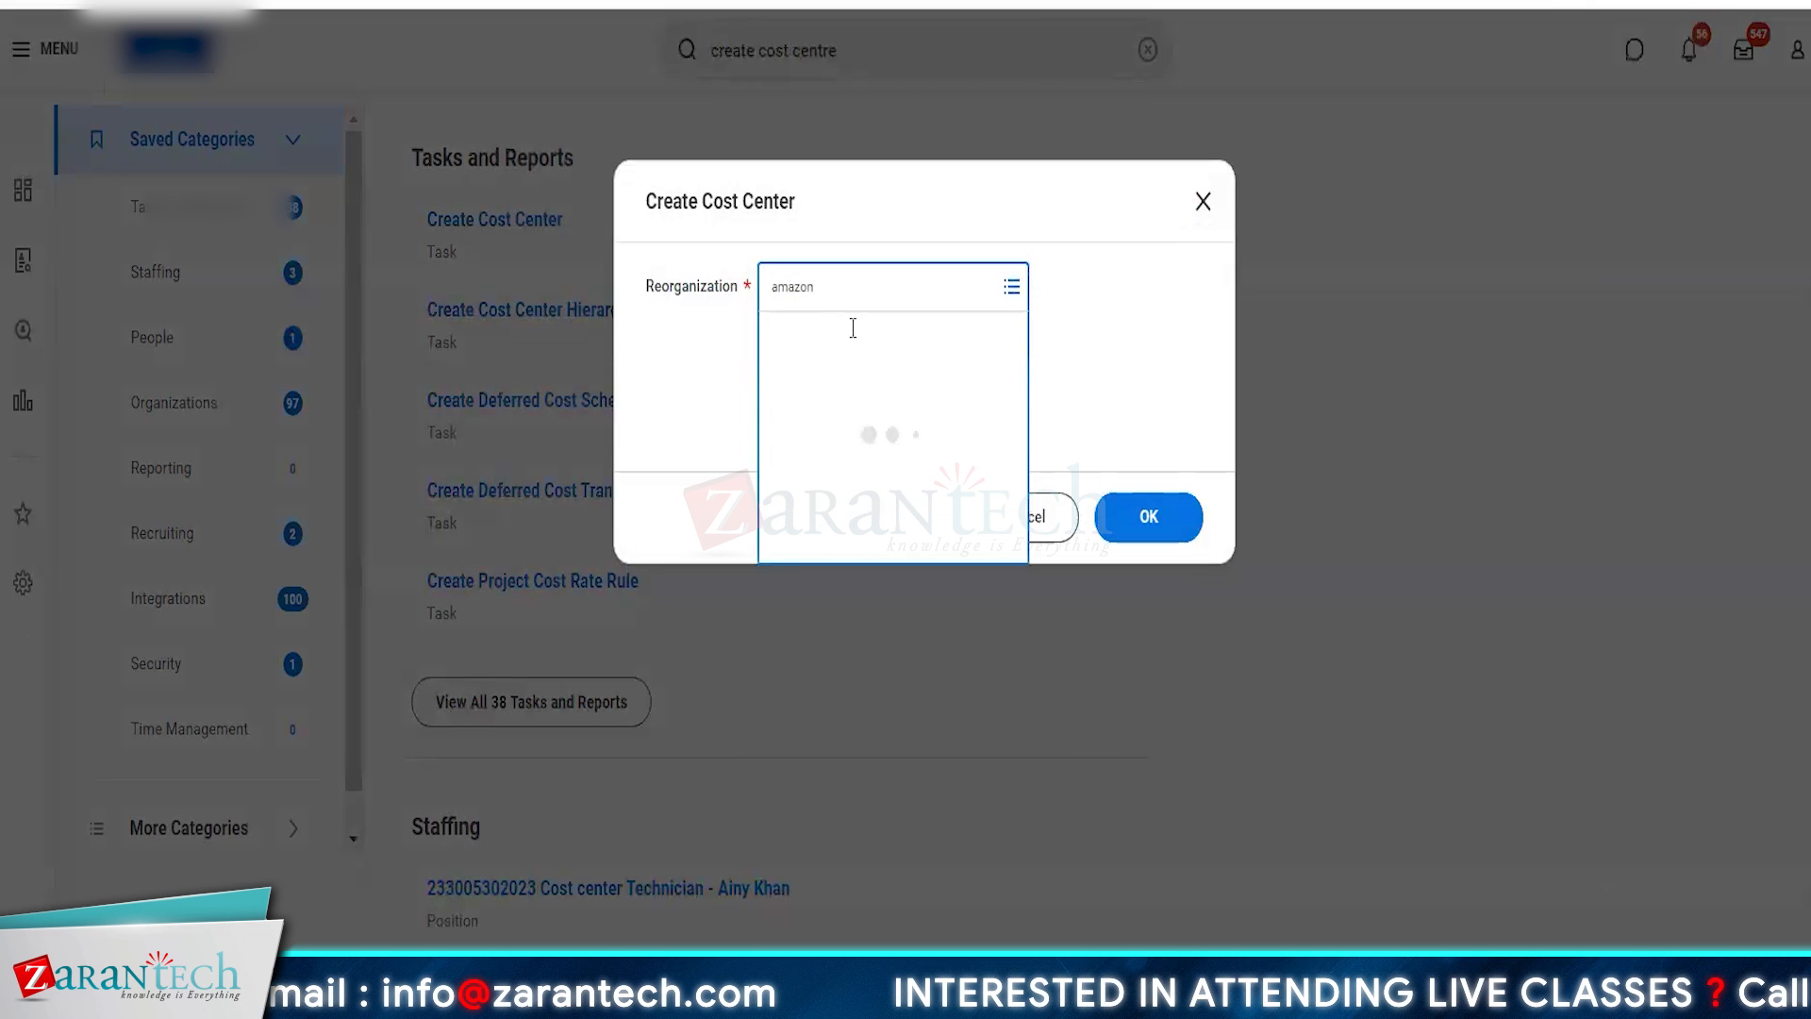
pyautogui.write('deveo')
pyautogui.press('Return')
pyautogui.click(887, 401)
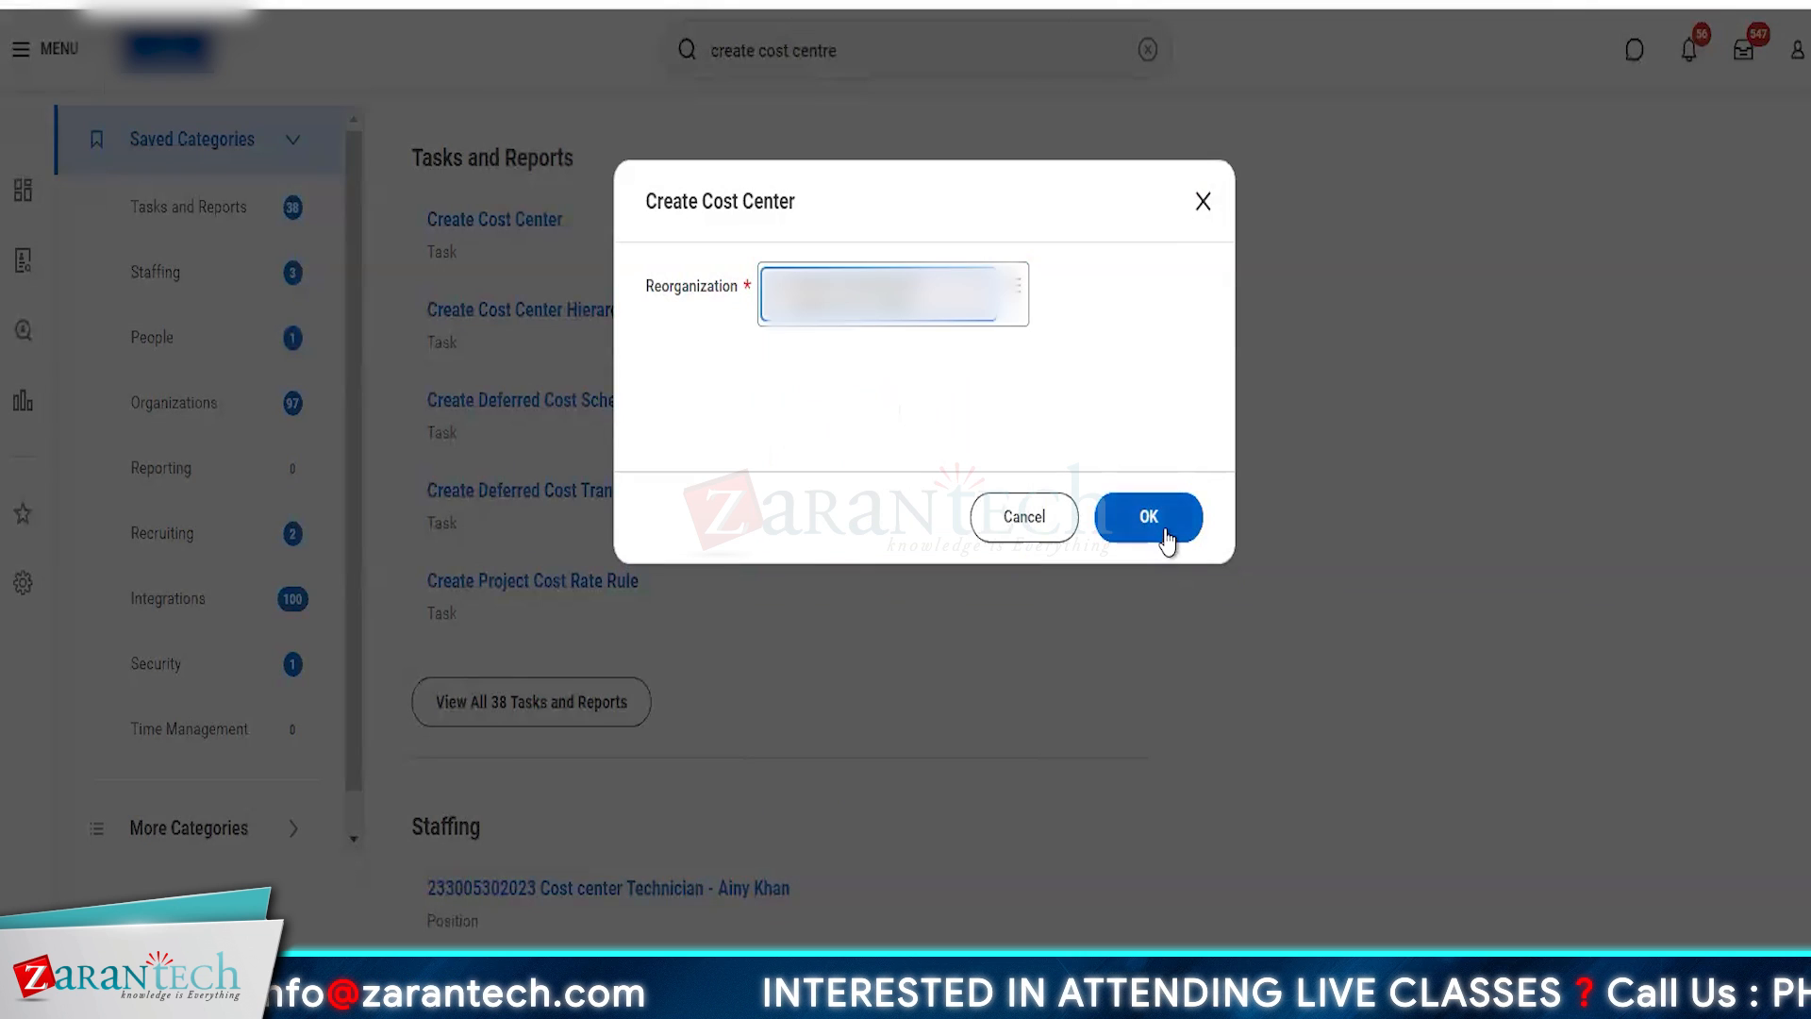
pyautogui.click(1161, 521)
# - Name the new cost center CC AMZ CA and fill in its subtype and visibility
pyautogui.click(243, 337)
pyautogui.write('CC AMZ')
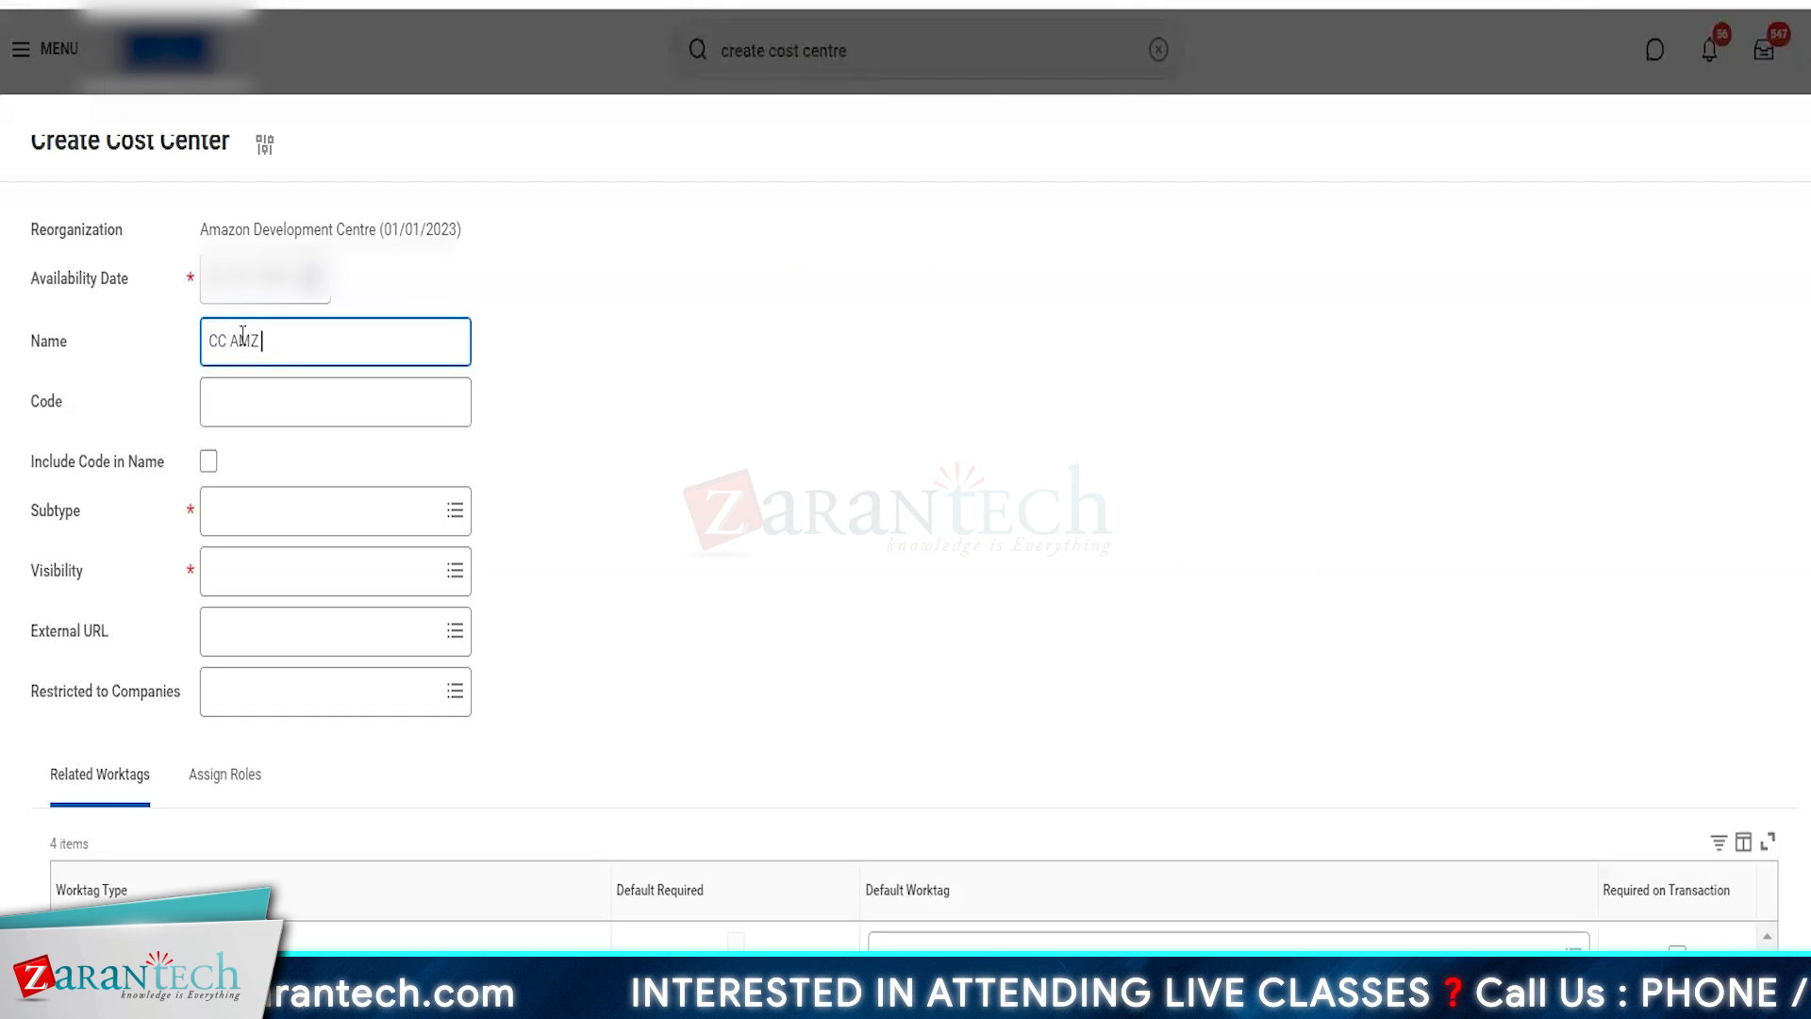
pyautogui.write(' CA')
pyautogui.click(263, 509)
pyautogui.write('am')
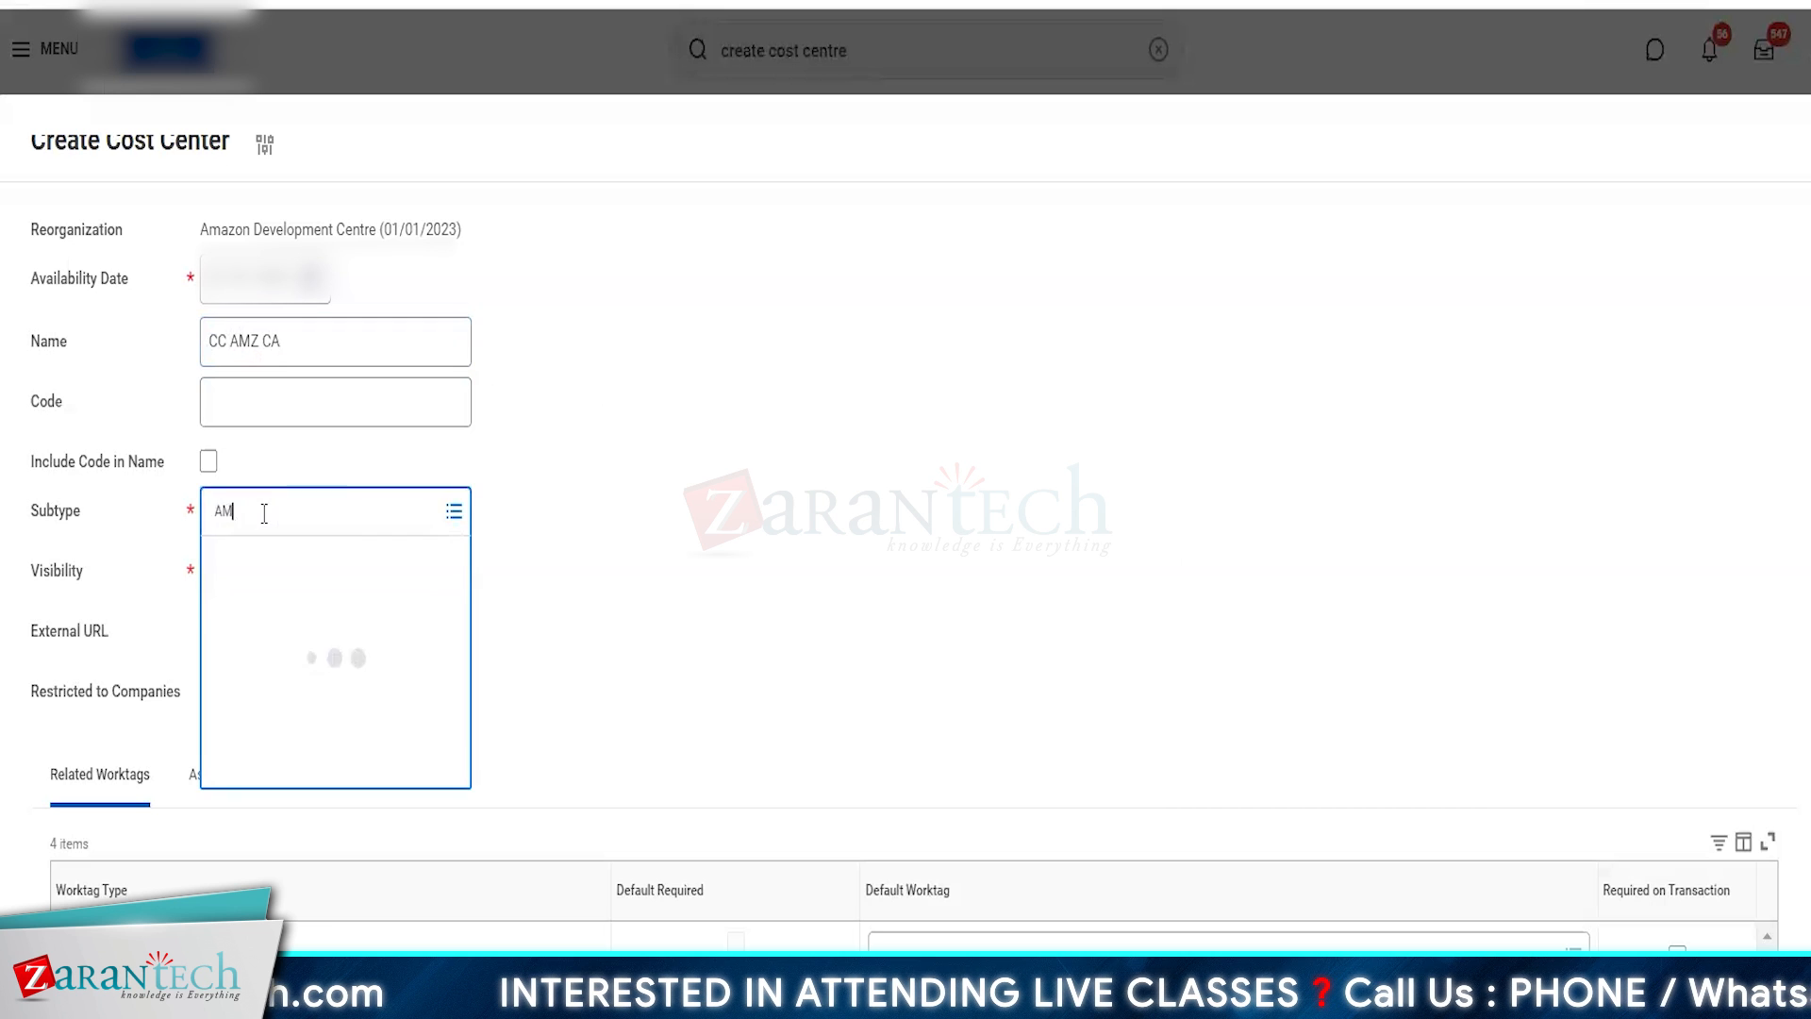
pyautogui.press('Return')
pyautogui.click(274, 566)
pyautogui.write('indi')
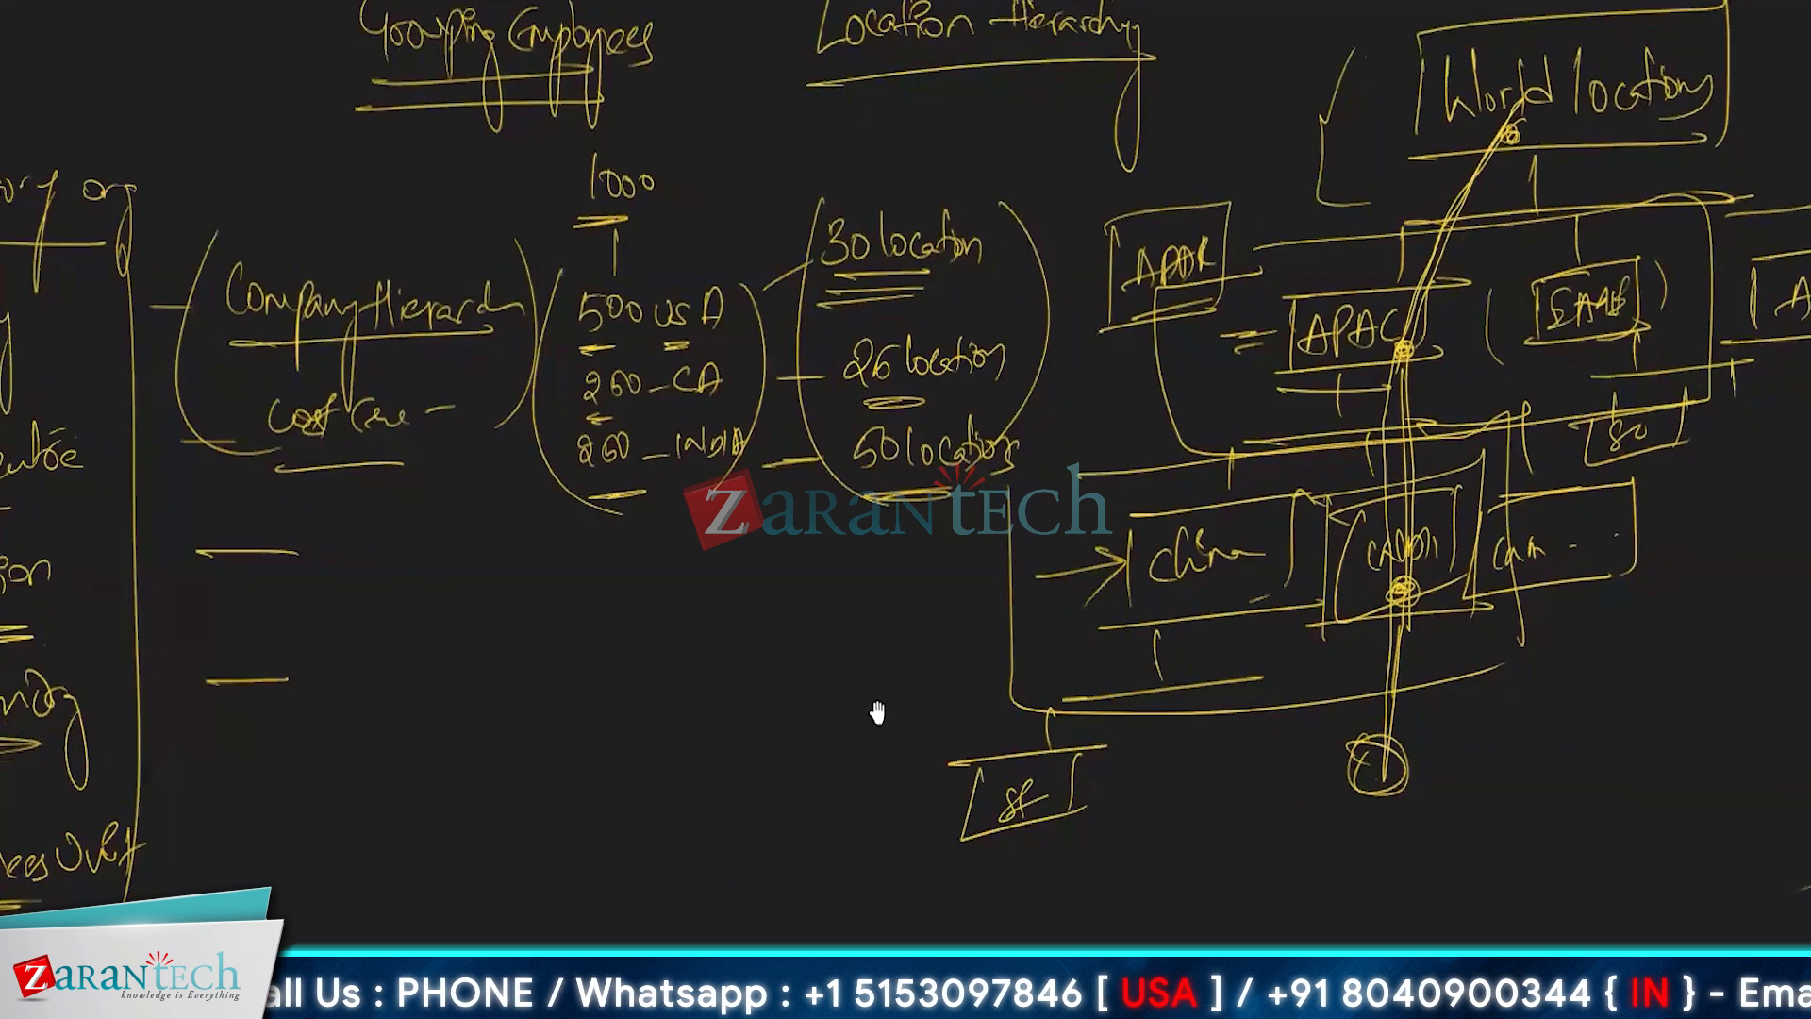
# - Switch to the whiteboard and draw a box labelled CC AMZ IN in an empty area
pyautogui.moveTo(873, 716); pyautogui.dragTo(893, 146)
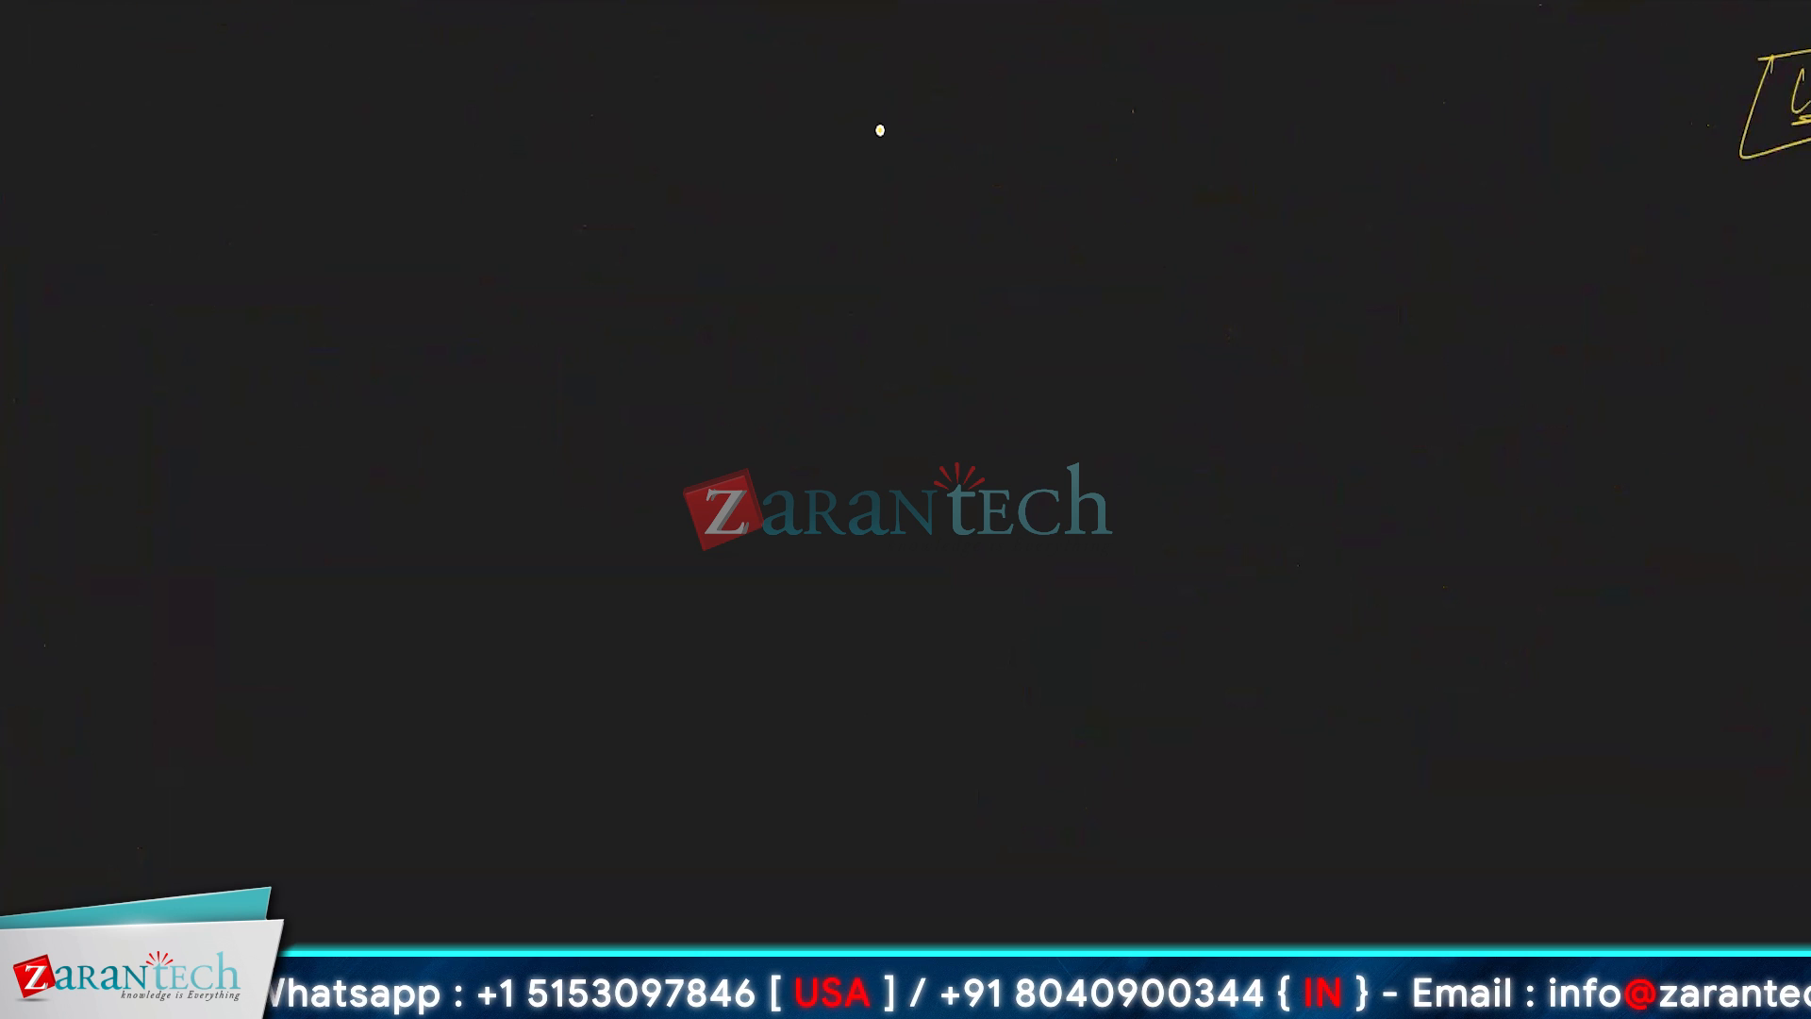
pyautogui.moveTo(436, 663)
pyautogui.mouseDown()
pyautogui.moveTo(418, 676)
pyautogui.moveTo(459, 702)
pyautogui.mouseUp()
pyautogui.moveTo(462, 704)
pyautogui.mouseDown()
pyautogui.moveTo(473, 671)
pyautogui.moveTo(479, 704)
pyautogui.mouseUp()
pyautogui.moveTo(481, 702)
pyautogui.mouseDown()
pyautogui.moveTo(489, 675)
pyautogui.moveTo(548, 696)
pyautogui.moveTo(581, 657)
pyautogui.mouseUp()
pyautogui.moveTo(384, 661); pyautogui.dragTo(382, 722)
pyautogui.moveTo(377, 632); pyautogui.dragTo(625, 613)
pyautogui.moveTo(625, 613); pyautogui.dragTo(621, 728)
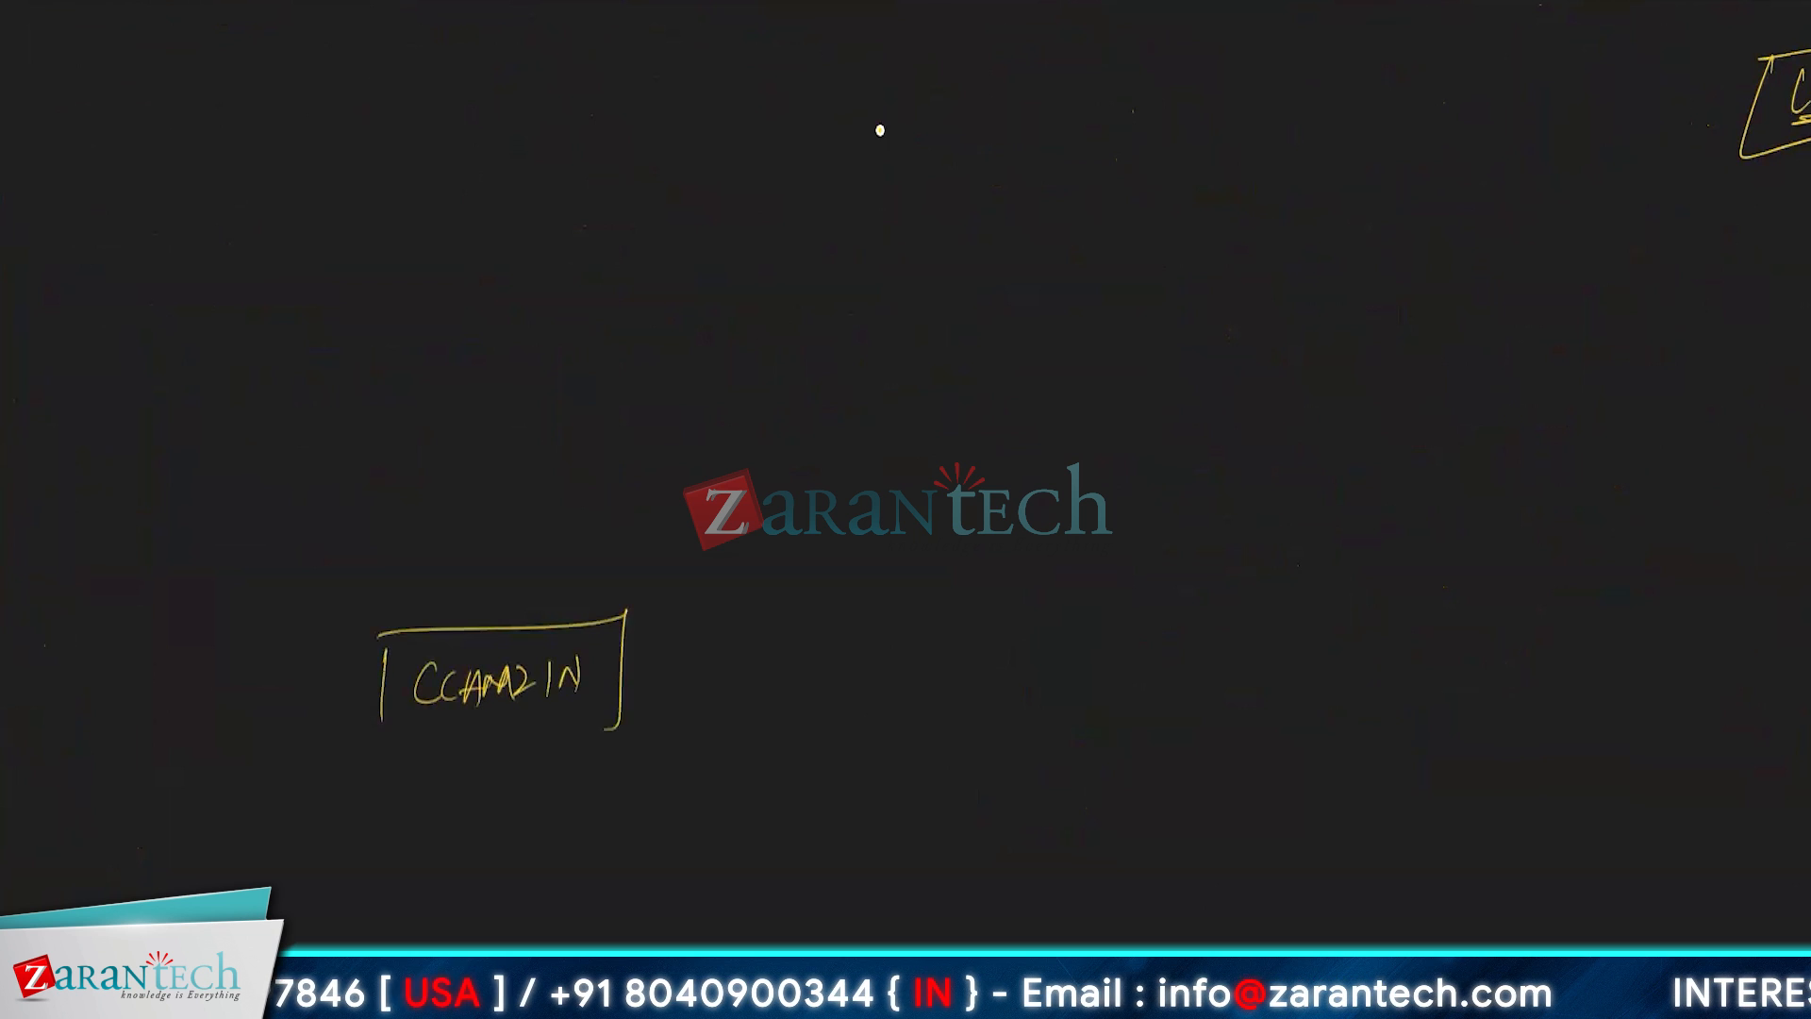
pyautogui.moveTo(359, 736); pyautogui.dragTo(595, 727)
# - Draw a second box beside the CC AMZ IN box and label it CC AMZ UK
pyautogui.moveTo(730, 629)
pyautogui.mouseDown()
pyautogui.moveTo(729, 694)
pyautogui.moveTo(986, 617)
pyautogui.mouseUp()
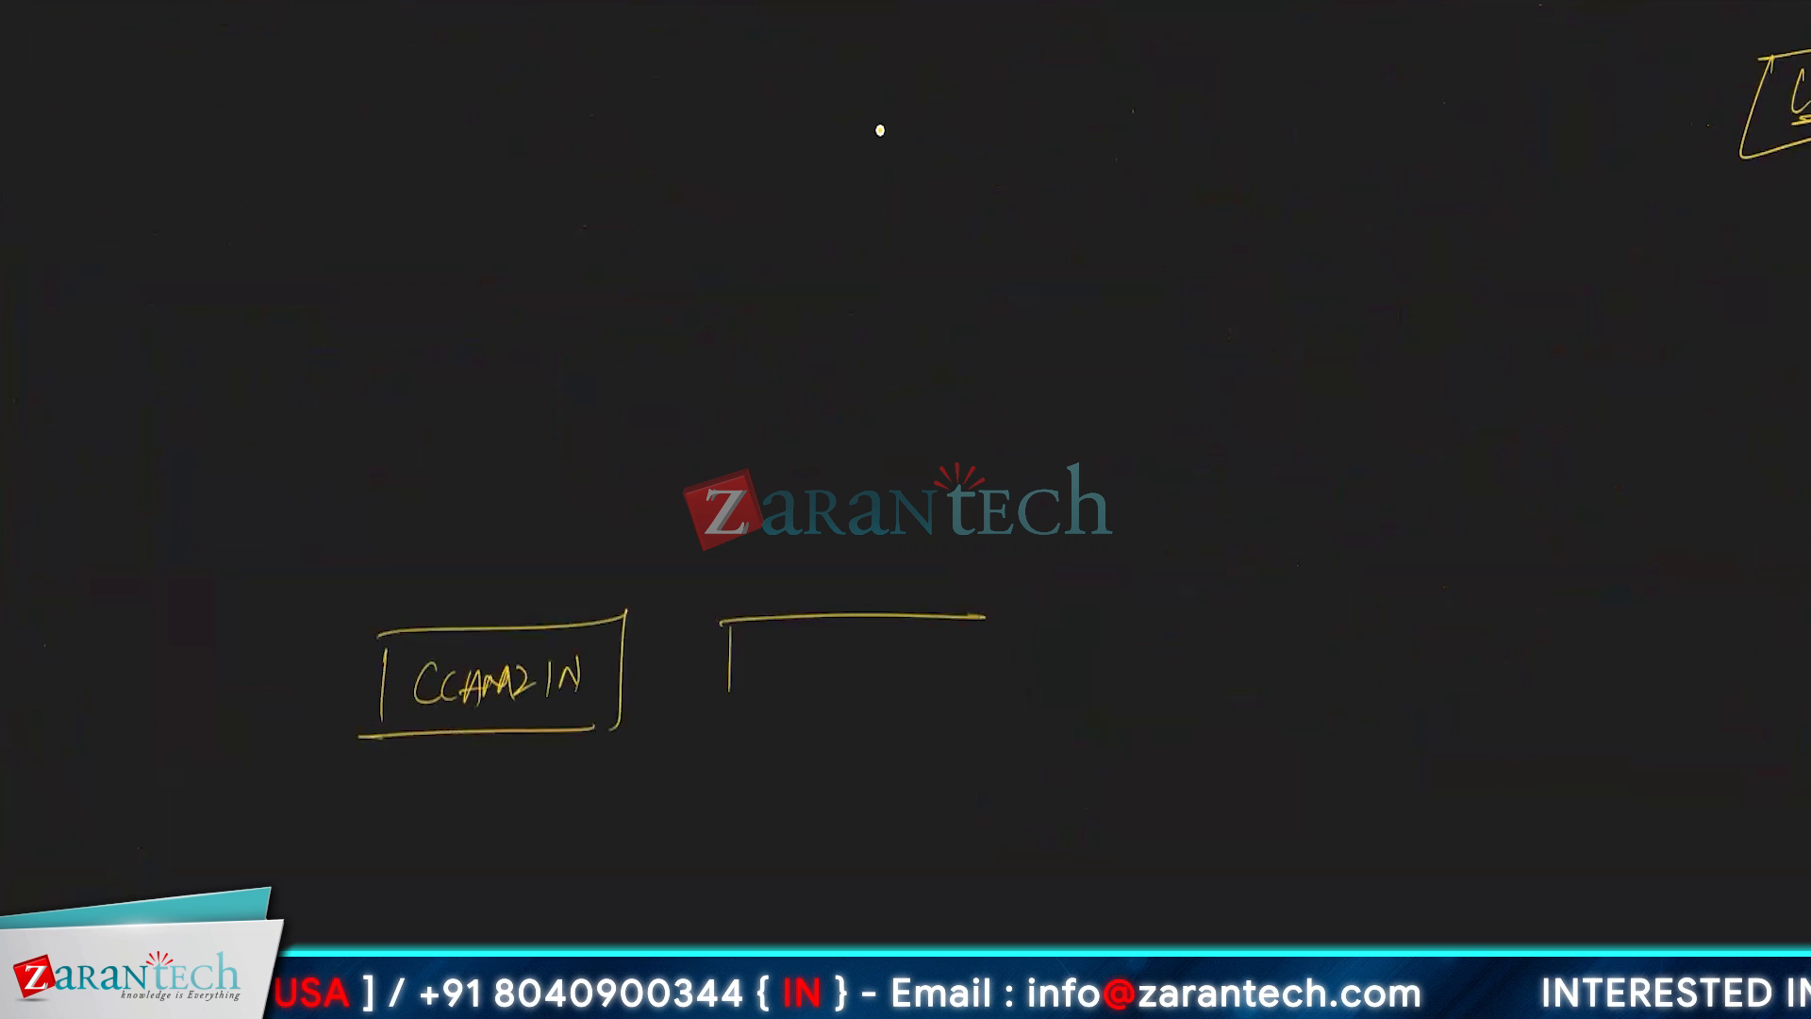
pyautogui.moveTo(717, 719); pyautogui.dragTo(995, 703)
pyautogui.moveTo(964, 620); pyautogui.dragTo(938, 704)
pyautogui.moveTo(760, 659)
pyautogui.mouseDown()
pyautogui.moveTo(760, 686)
pyautogui.moveTo(817, 672)
pyautogui.mouseUp()
pyautogui.moveTo(821, 684)
pyautogui.mouseDown()
pyautogui.moveTo(845, 659)
pyautogui.moveTo(877, 680)
pyautogui.moveTo(916, 645)
pyautogui.moveTo(931, 675)
pyautogui.mouseUp()
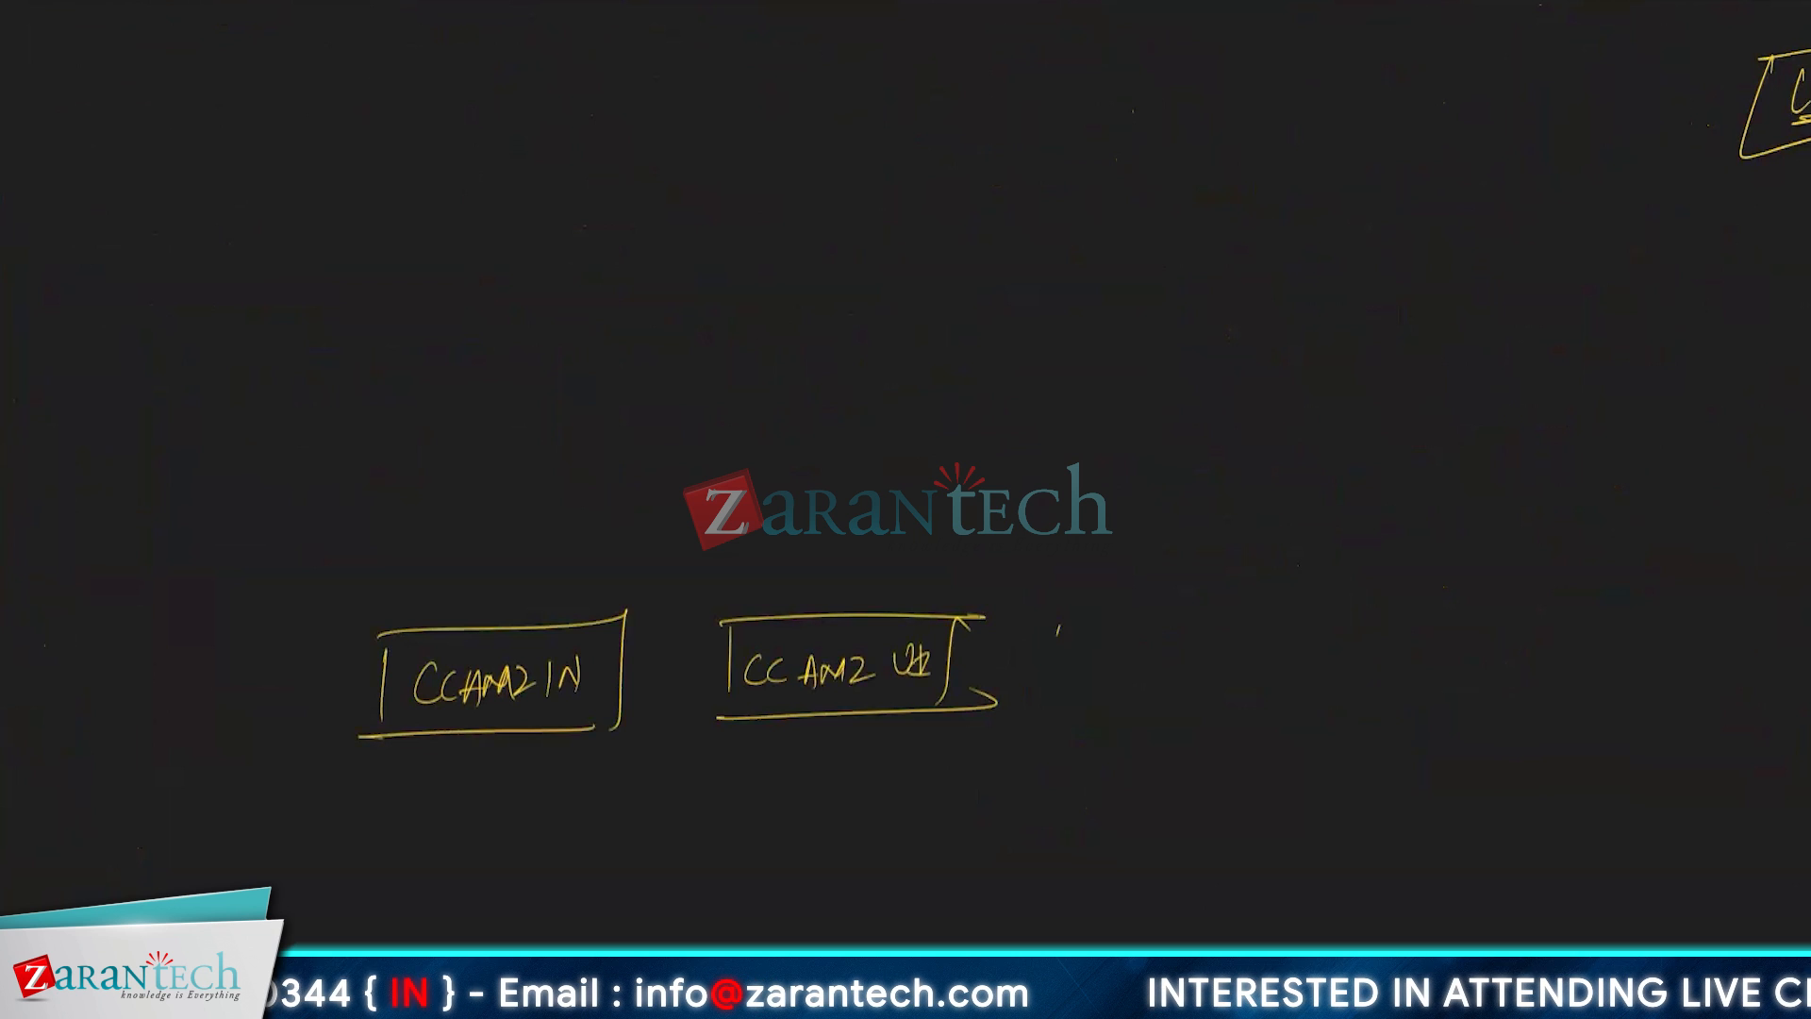
# - Draw a third box in the same row and label it CC AMZ CA
pyautogui.moveTo(1060, 625)
pyautogui.mouseDown()
pyautogui.moveTo(1062, 690)
pyautogui.moveTo(1289, 615)
pyautogui.mouseUp()
pyautogui.moveTo(1055, 703); pyautogui.dragTo(1320, 700)
pyautogui.moveTo(1274, 628); pyautogui.dragTo(1263, 678)
pyautogui.moveTo(1085, 656)
pyautogui.mouseDown()
pyautogui.moveTo(1076, 675)
pyautogui.moveTo(1137, 666)
pyautogui.mouseUp()
pyautogui.moveTo(1132, 676)
pyautogui.mouseDown()
pyautogui.moveTo(1144, 650)
pyautogui.moveTo(1175, 679)
pyautogui.moveTo(1233, 645)
pyautogui.moveTo(1244, 672)
pyautogui.mouseUp()
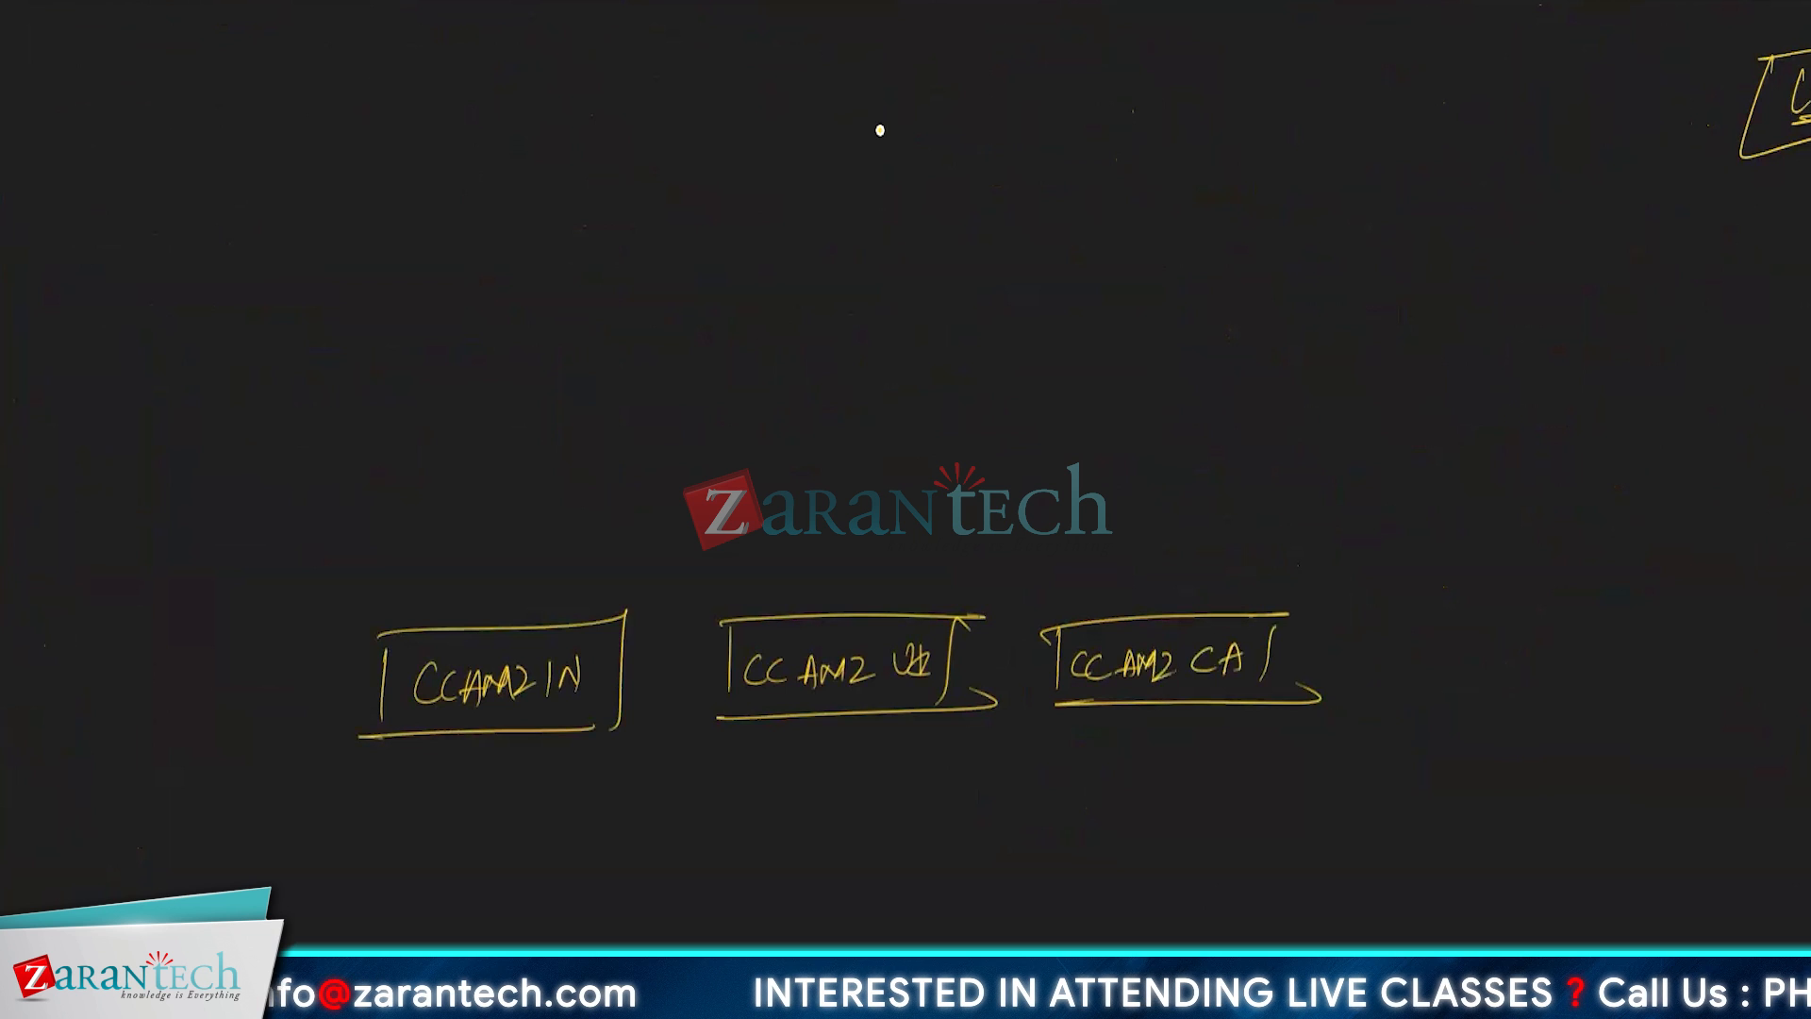
# - Draw a fourth box at the end of the row and label it CC AMZ US
pyautogui.moveTo(1371, 621)
pyautogui.mouseDown()
pyautogui.moveTo(1367, 686)
pyautogui.moveTo(1592, 602)
pyautogui.mouseUp()
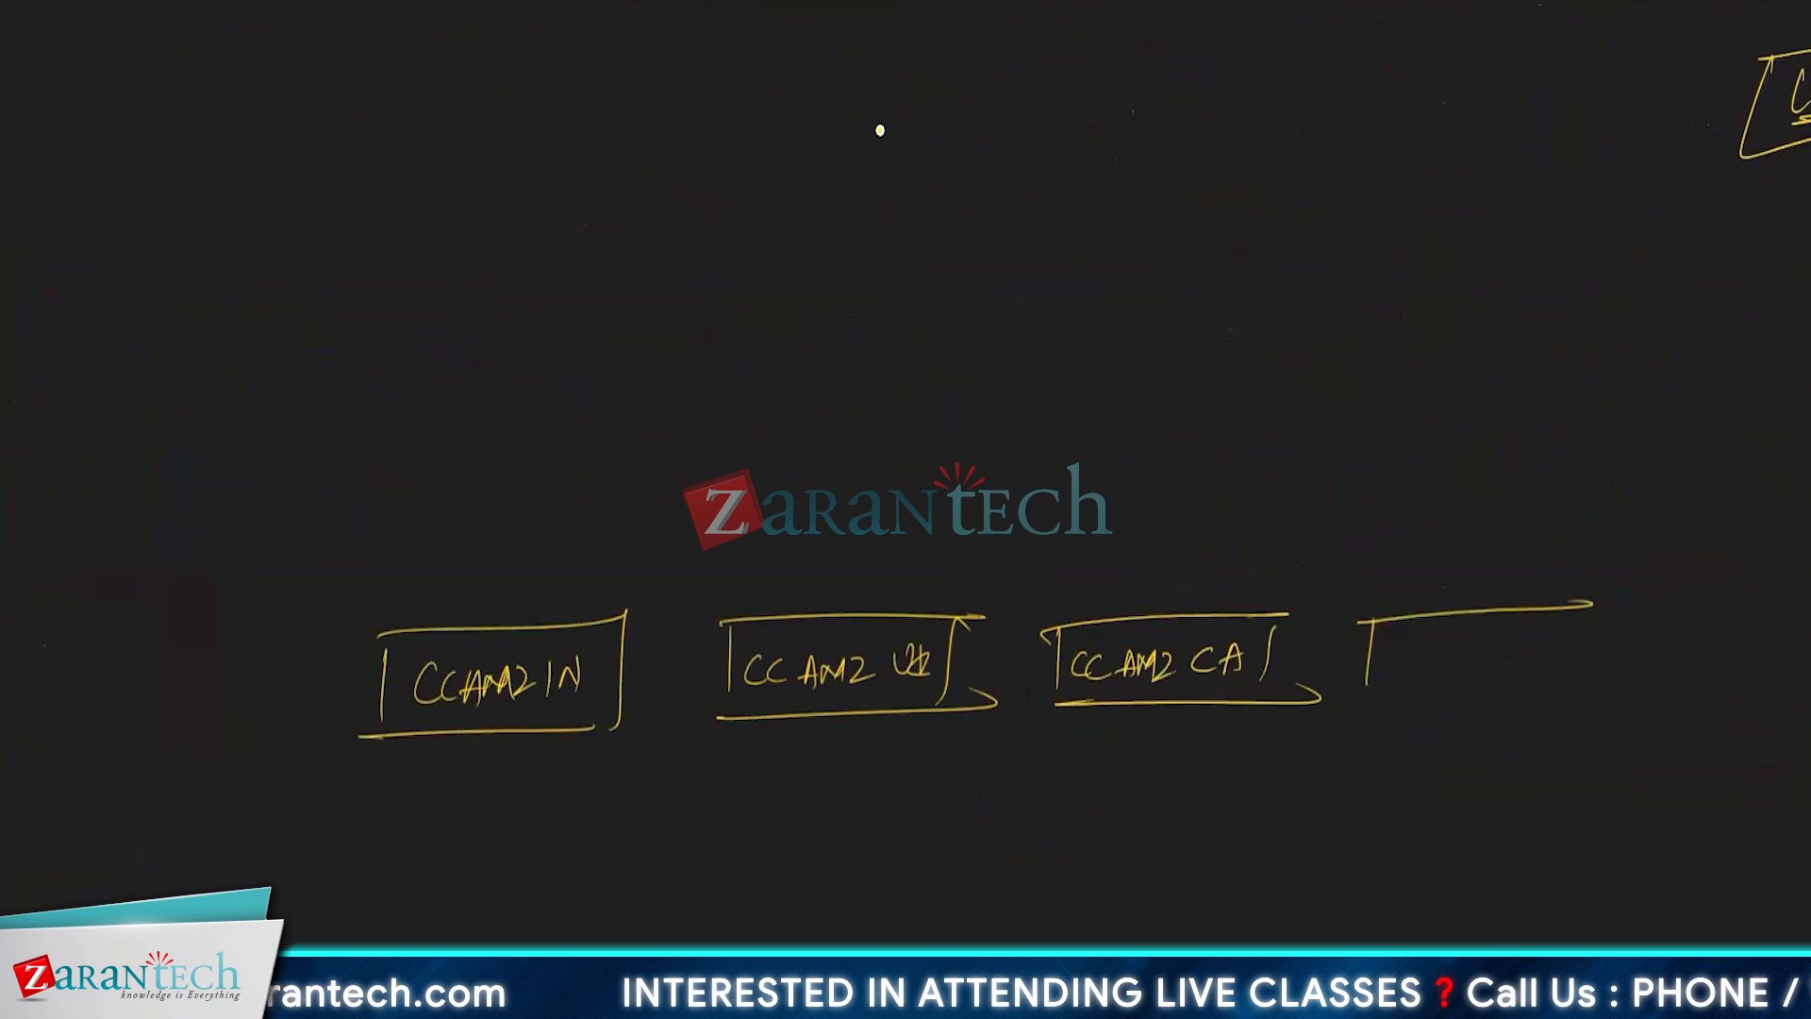
pyautogui.moveTo(1378, 699); pyautogui.dragTo(1601, 689)
pyautogui.moveTo(1558, 612); pyautogui.dragTo(1540, 671)
pyautogui.moveTo(1398, 646)
pyautogui.mouseDown()
pyautogui.moveTo(1384, 677)
pyautogui.moveTo(1441, 644)
pyautogui.moveTo(1453, 656)
pyautogui.mouseUp()
pyautogui.moveTo(1443, 645)
pyautogui.mouseDown()
pyautogui.moveTo(1453, 669)
pyautogui.moveTo(1498, 670)
pyautogui.moveTo(1522, 638)
pyautogui.mouseUp()
pyautogui.moveTo(1540, 637); pyautogui.dragTo(1526, 671)
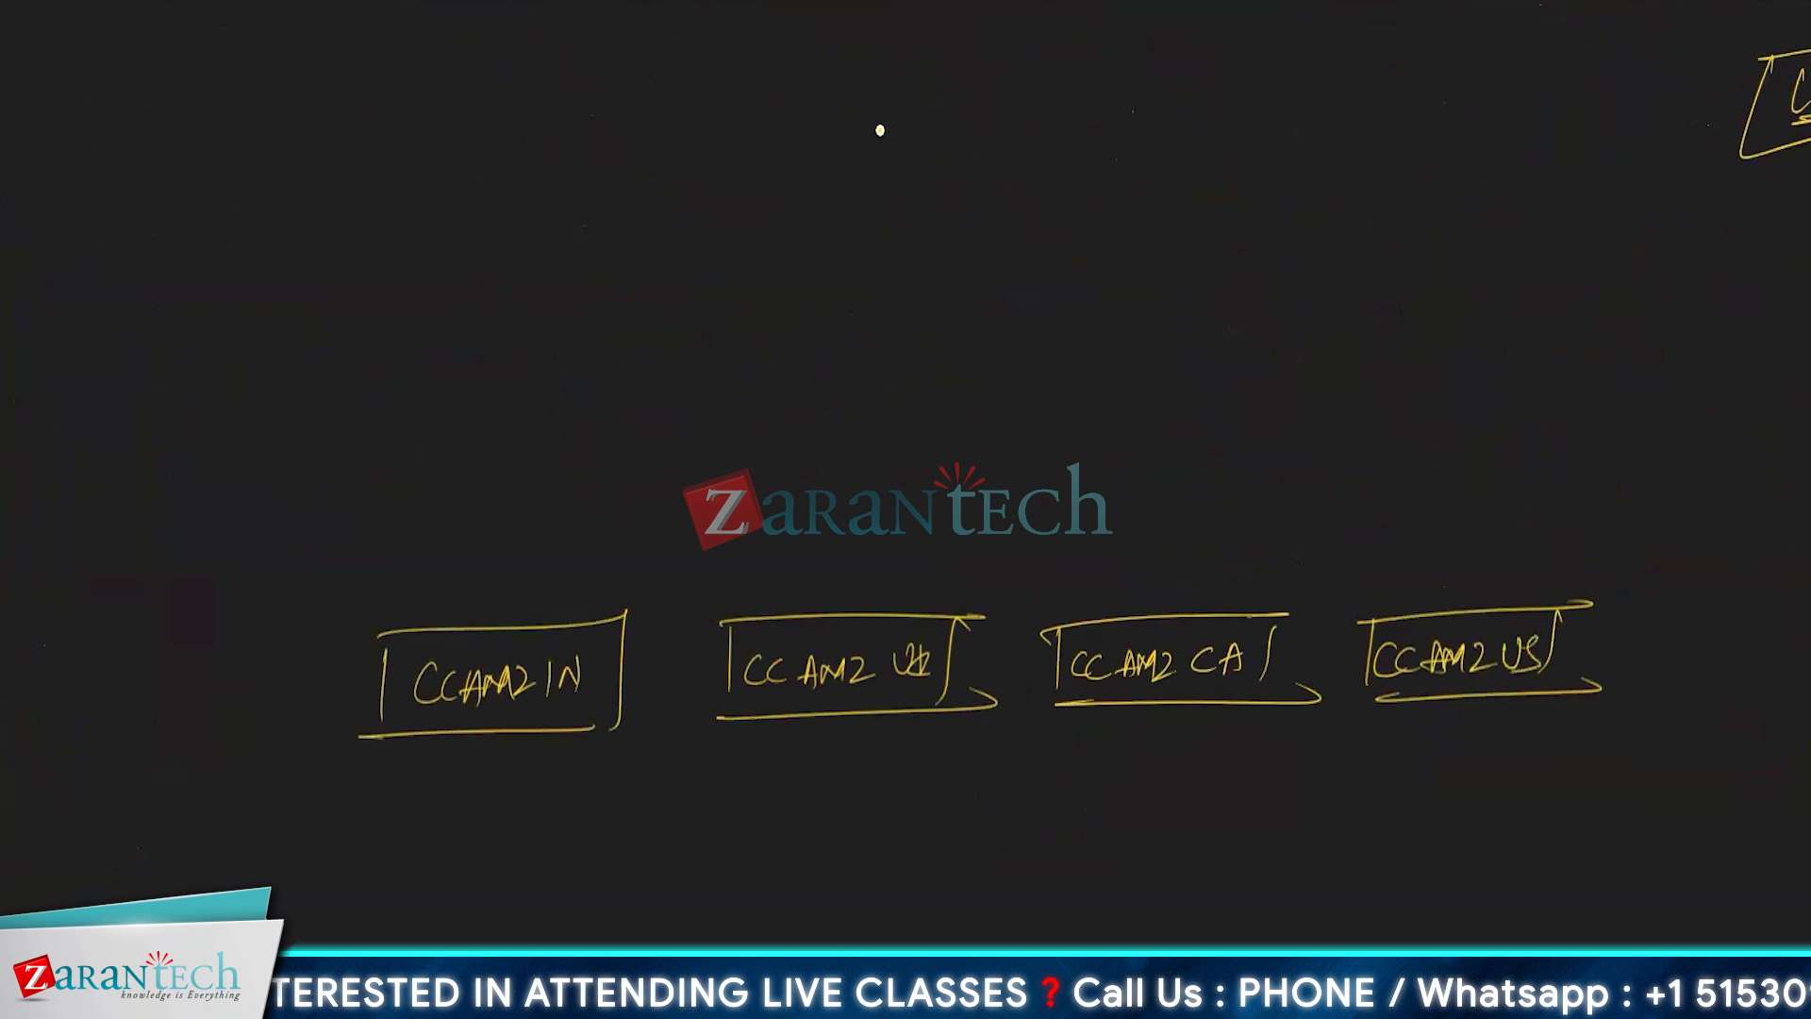
# - Retrace the side edges of the CC AMZ IN, UK and CA boxes and extend the IN box's bottom line
pyautogui.moveTo(379, 636); pyautogui.dragTo(374, 727)
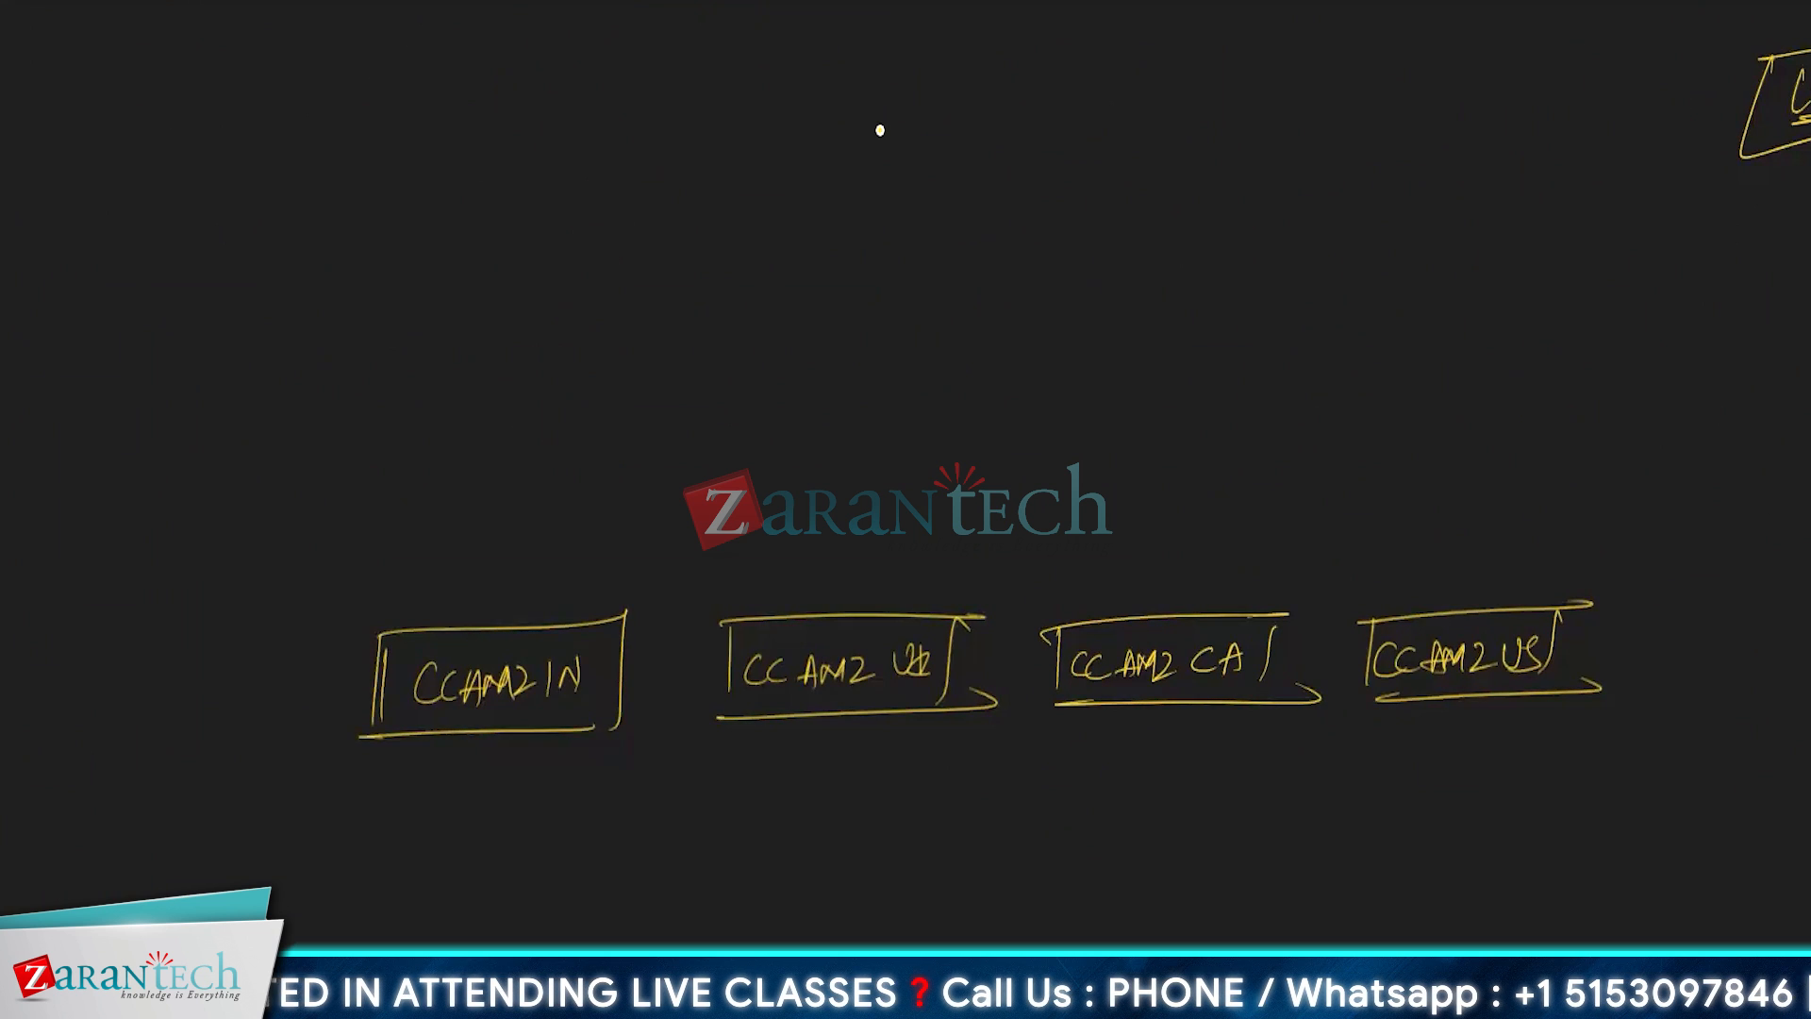
pyautogui.moveTo(728, 629); pyautogui.dragTo(723, 715)
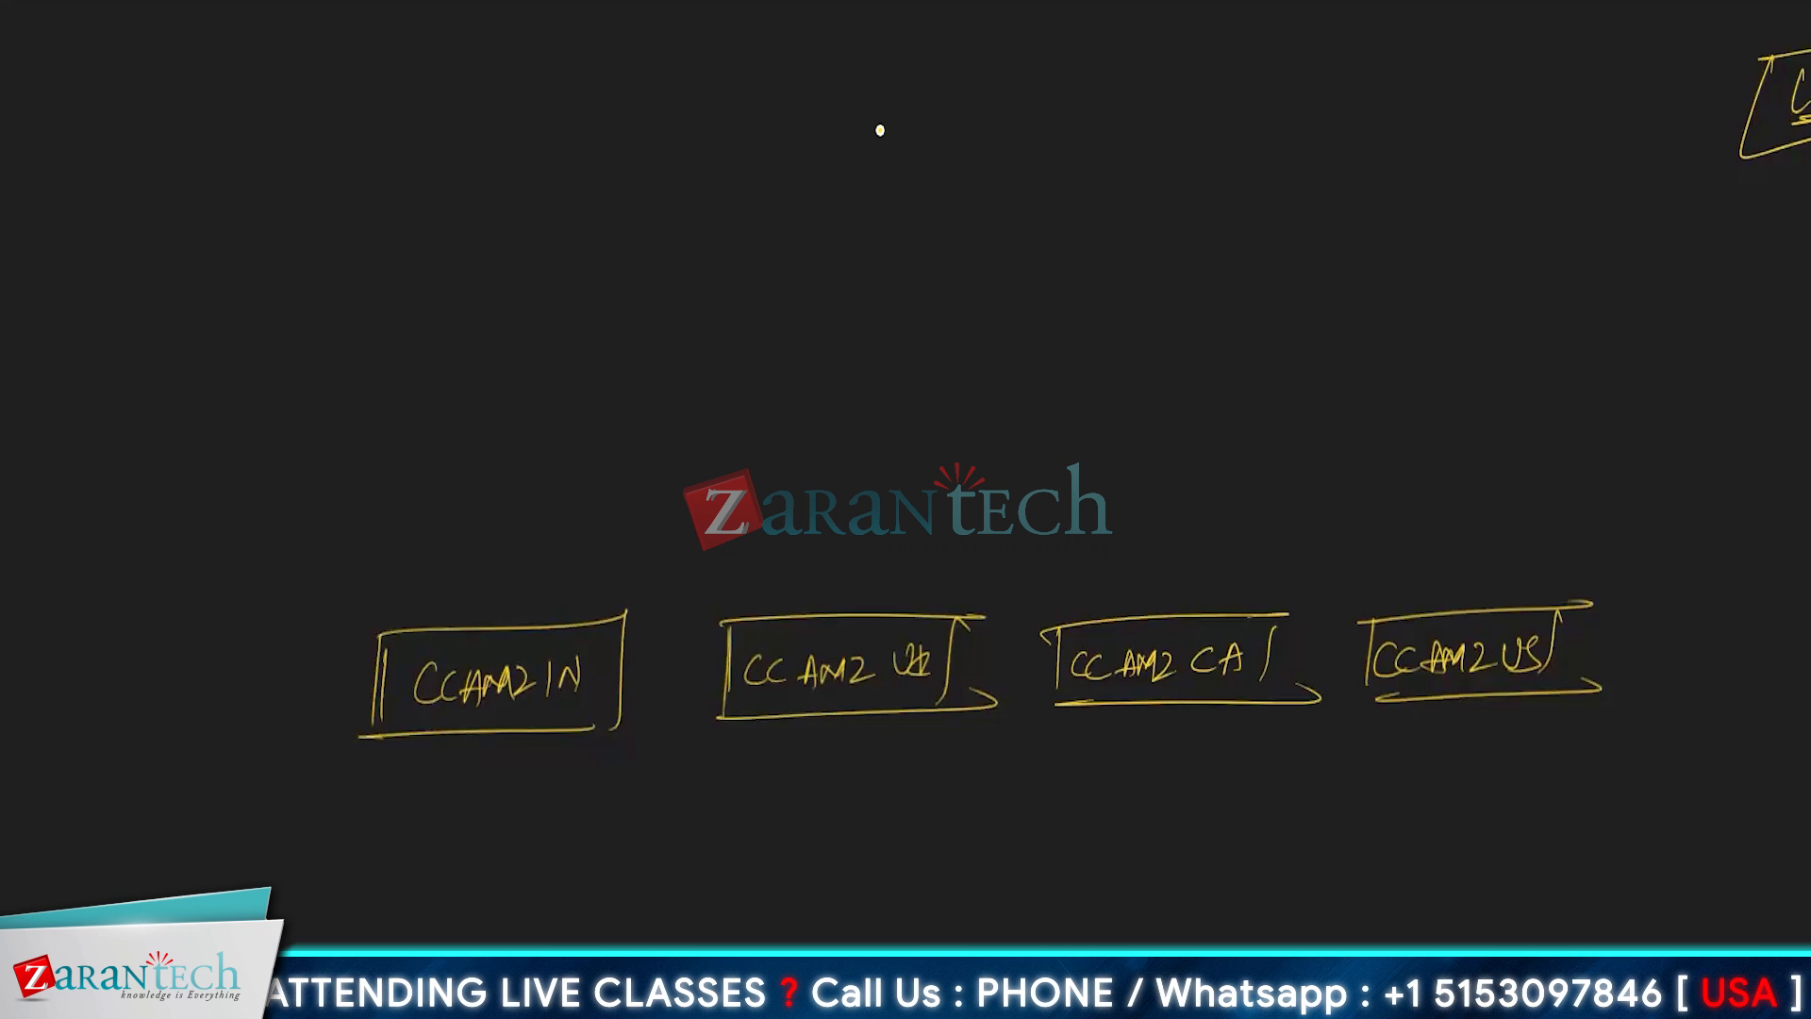
pyautogui.moveTo(392, 736); pyautogui.dragTo(353, 742)
pyautogui.moveTo(1289, 613); pyautogui.dragTo(1284, 694)
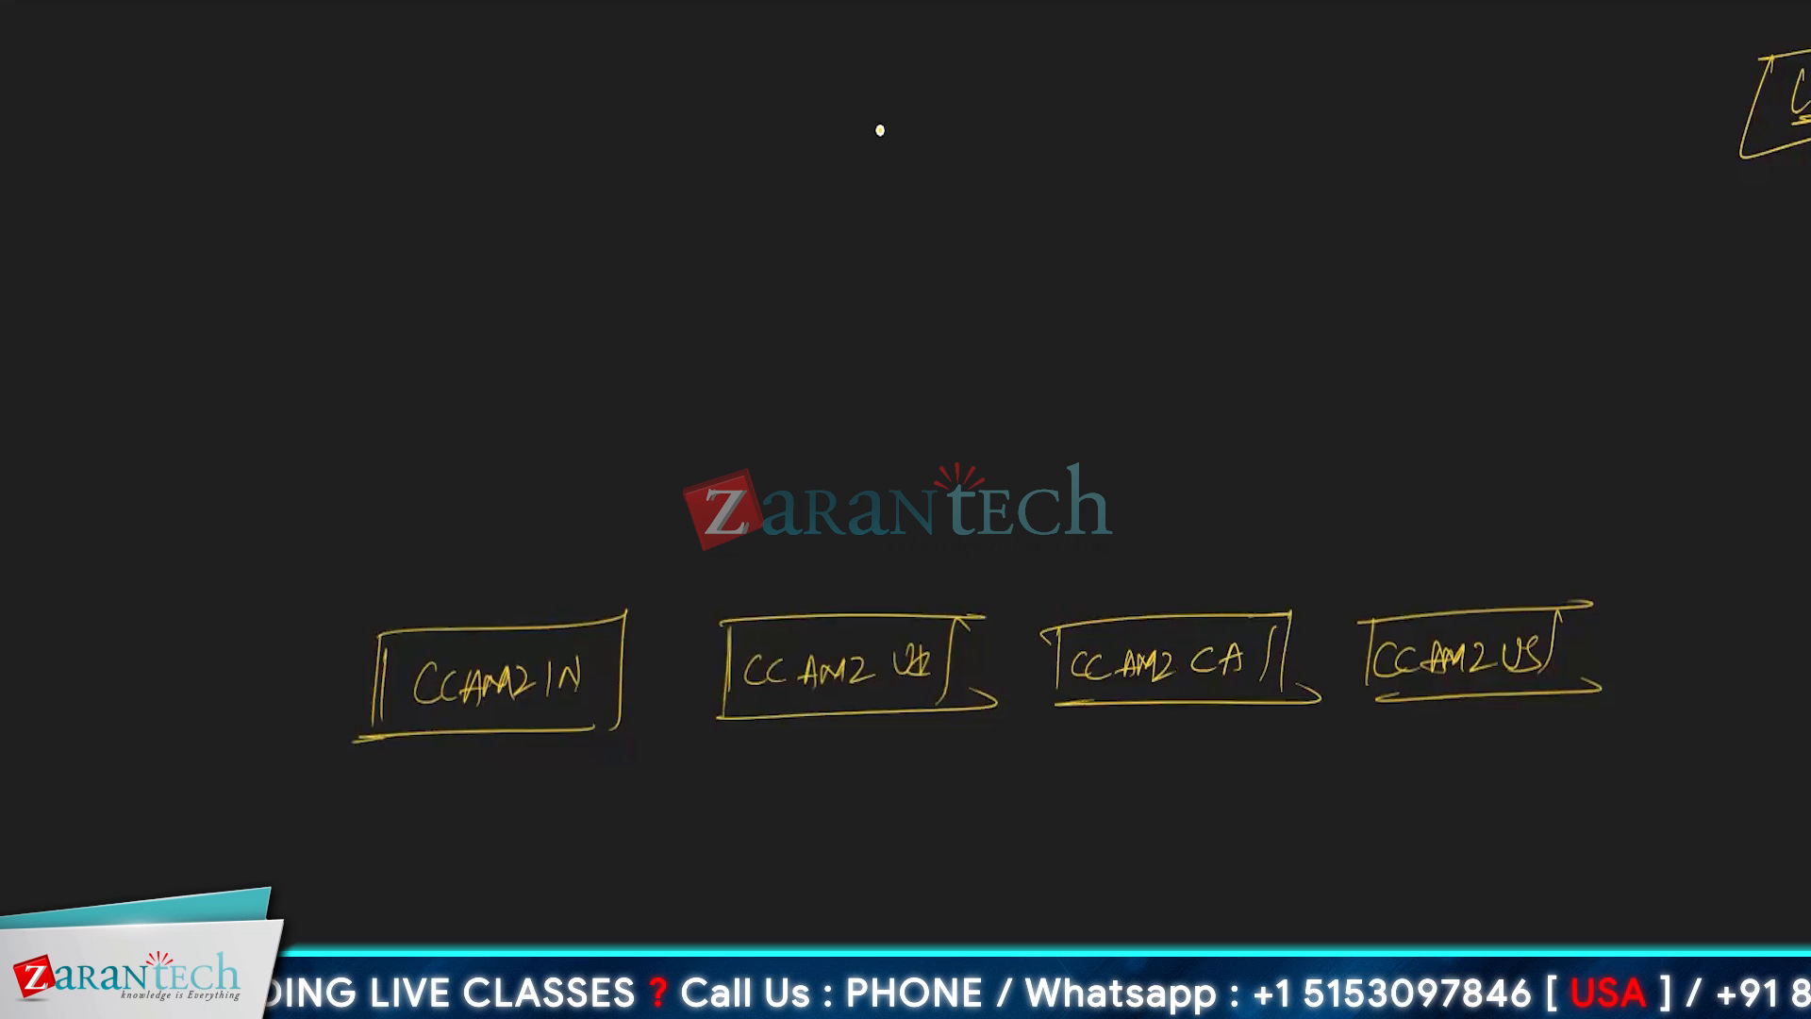
pyautogui.moveTo(1294, 616); pyautogui.dragTo(1307, 688)
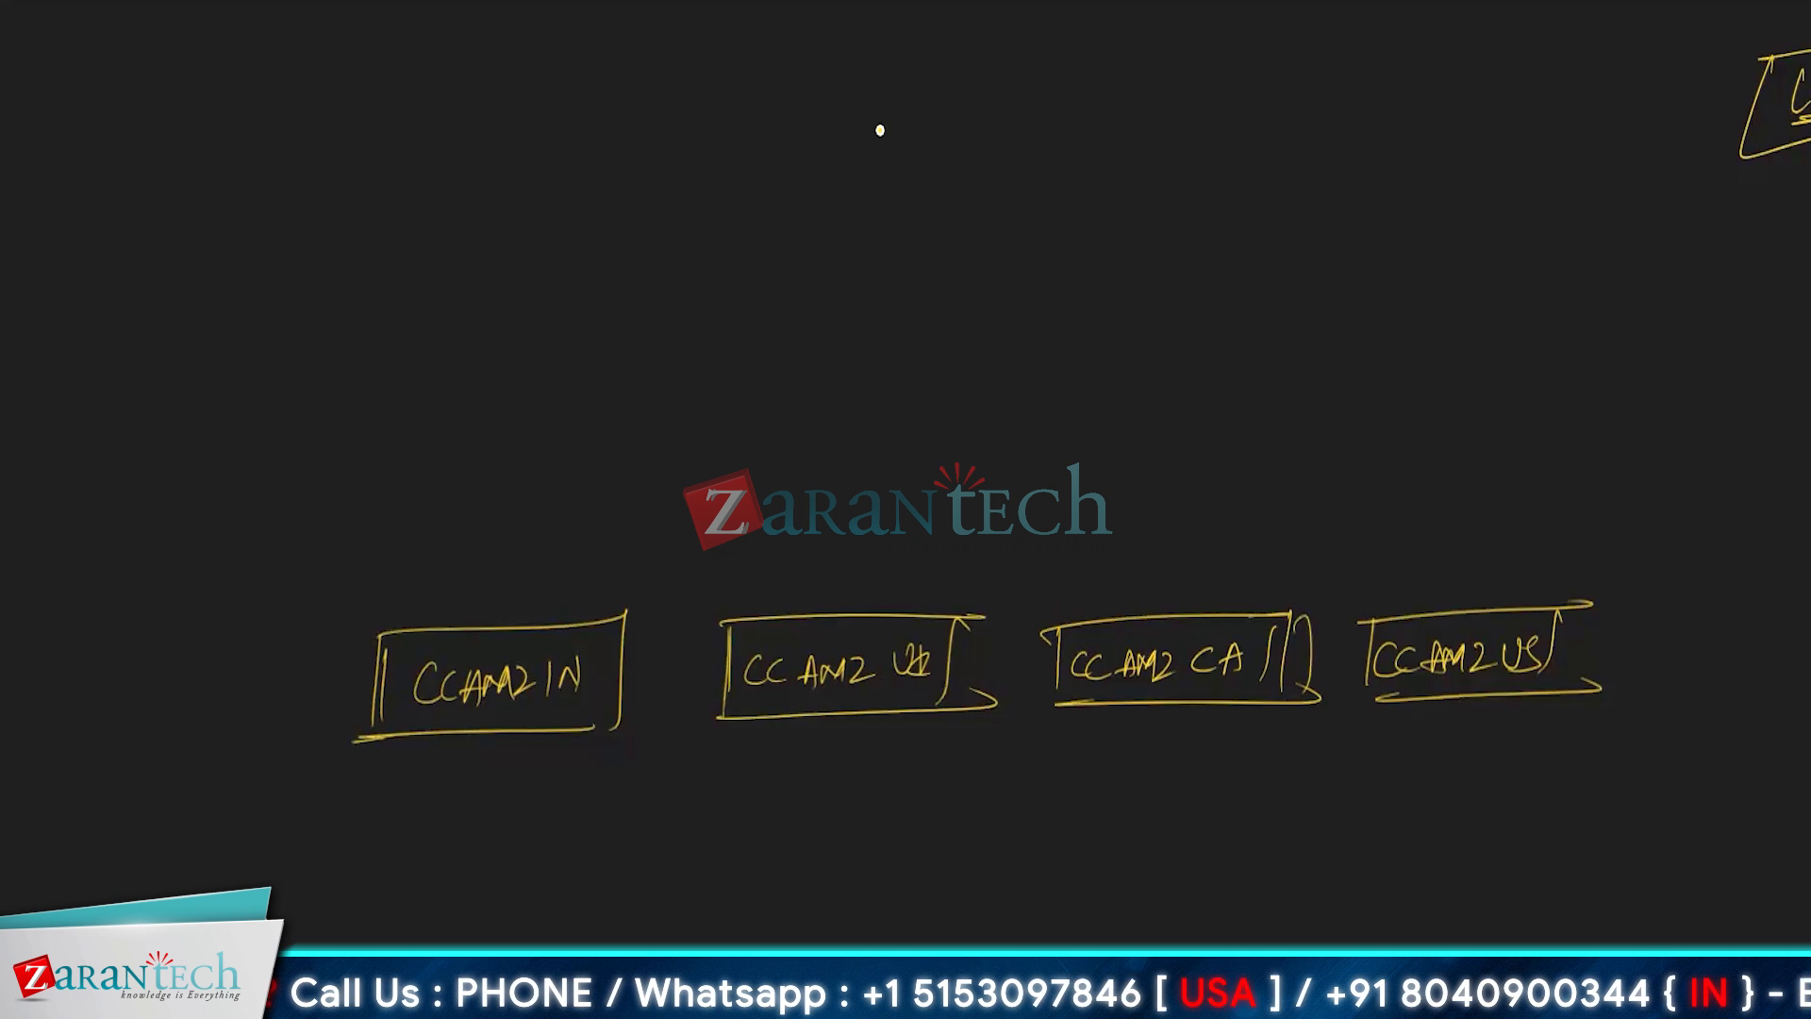
pyautogui.scroll(2, 993, 739)
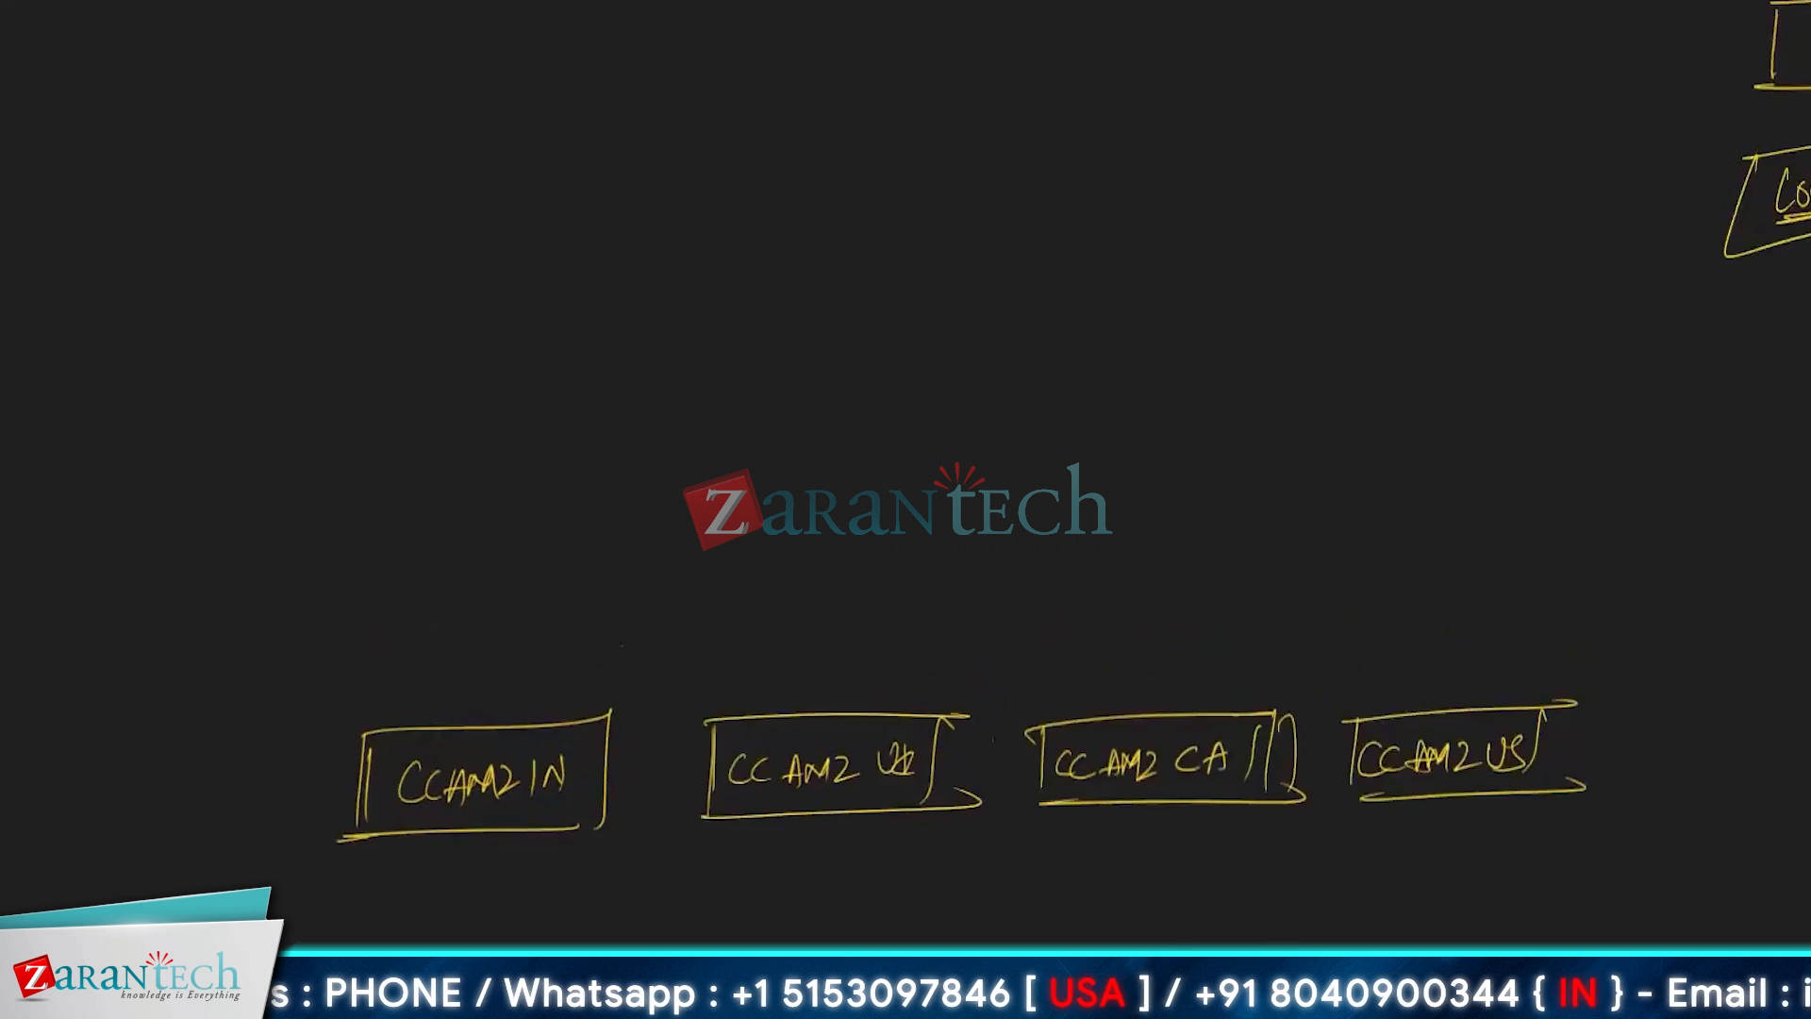
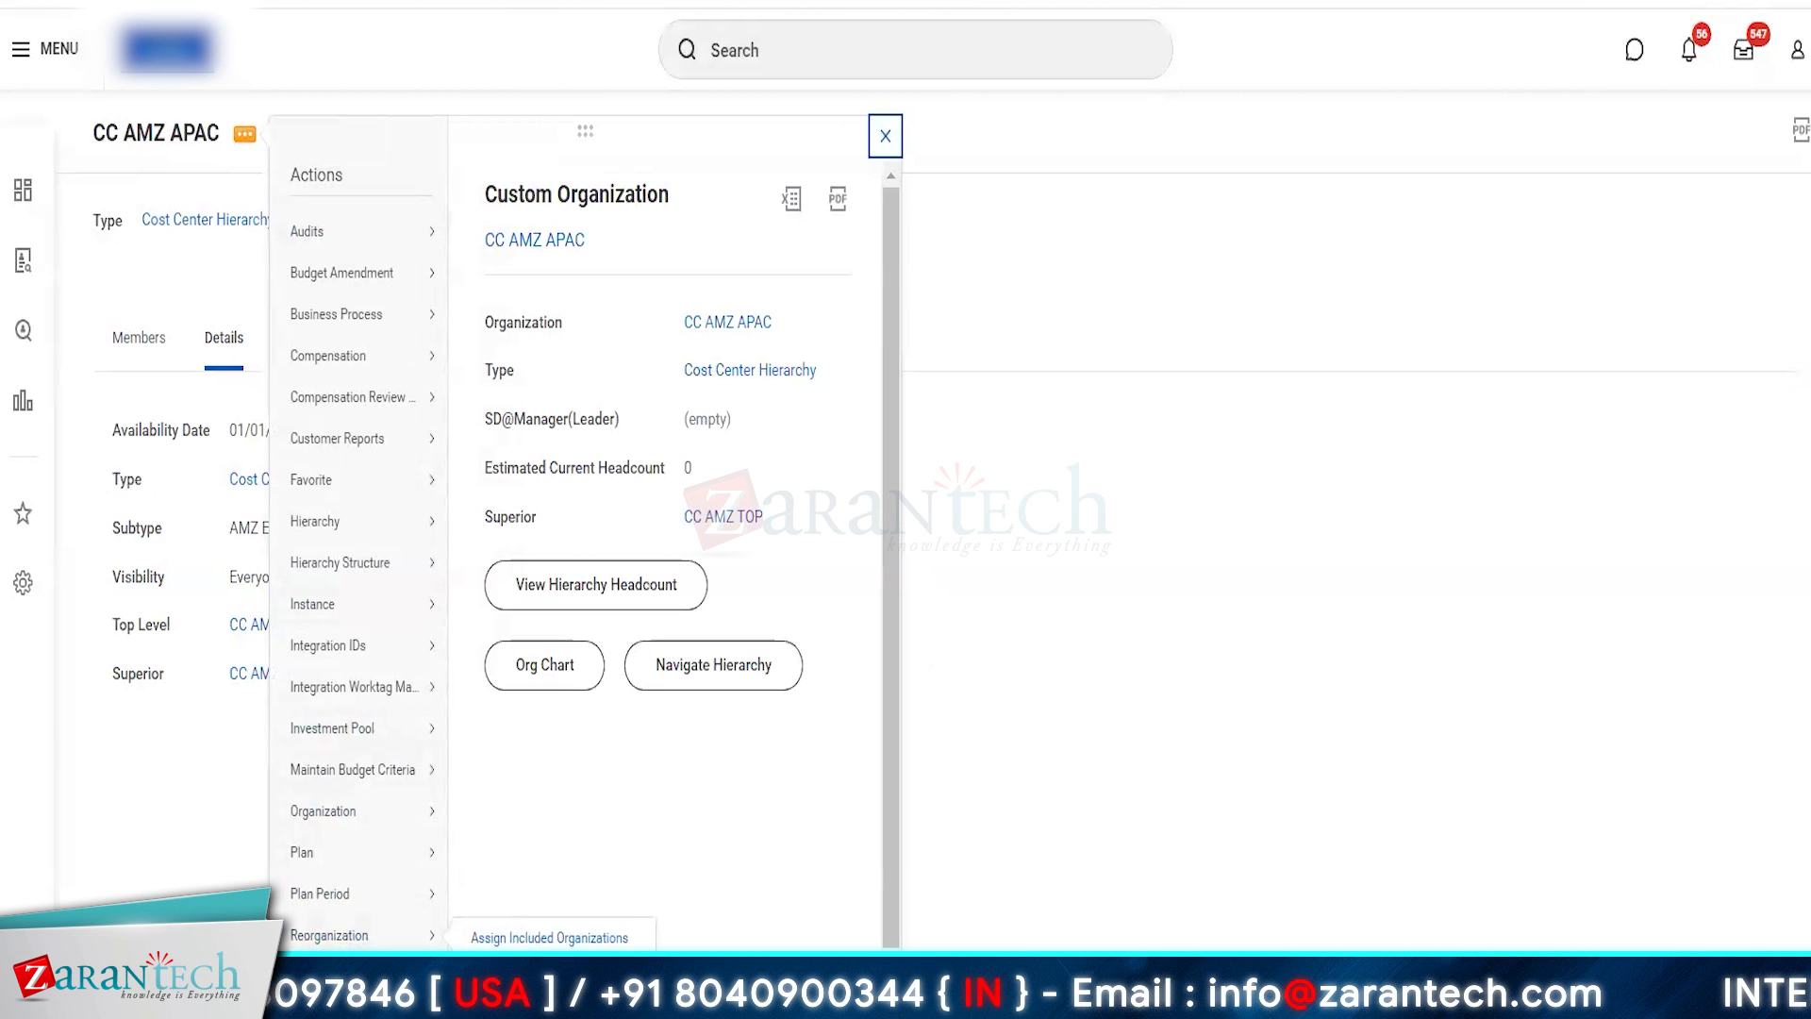
# - Start assigning included organizations to CC AMZ APAC under the Amazon Development Centre (01/01/2023) reorganization
pyautogui.click(544, 938)
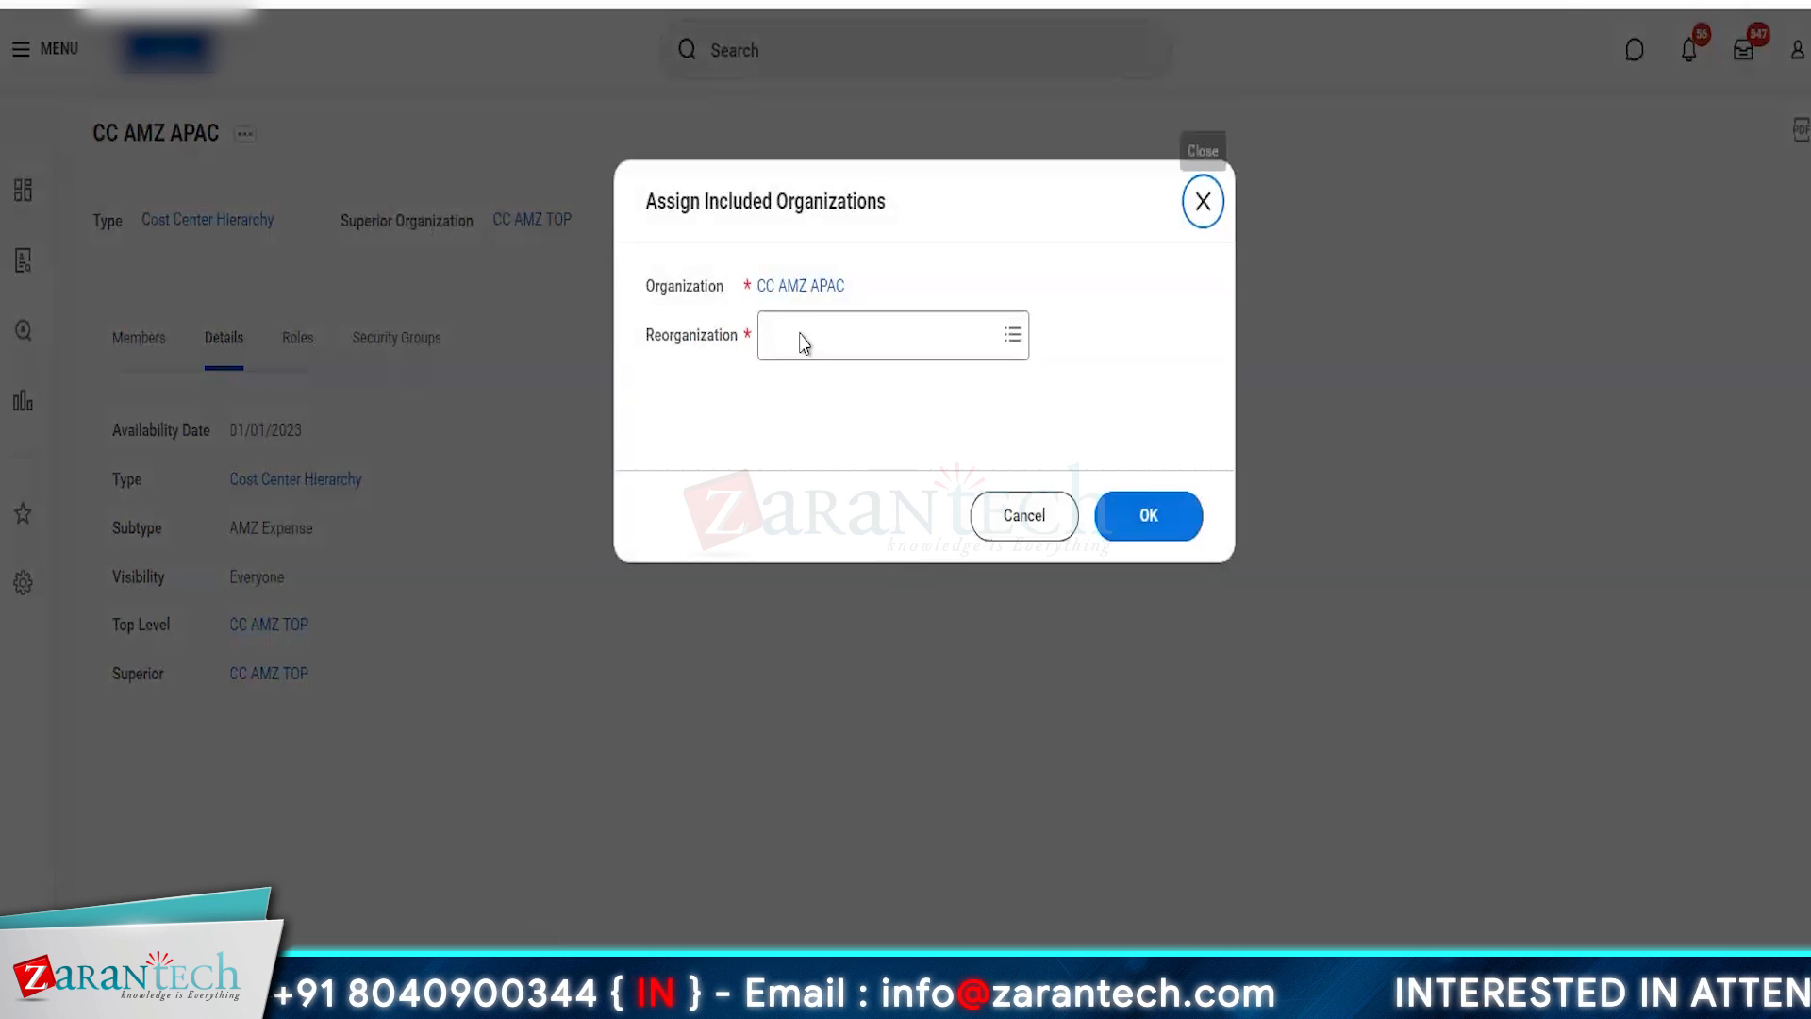
pyautogui.click(802, 340)
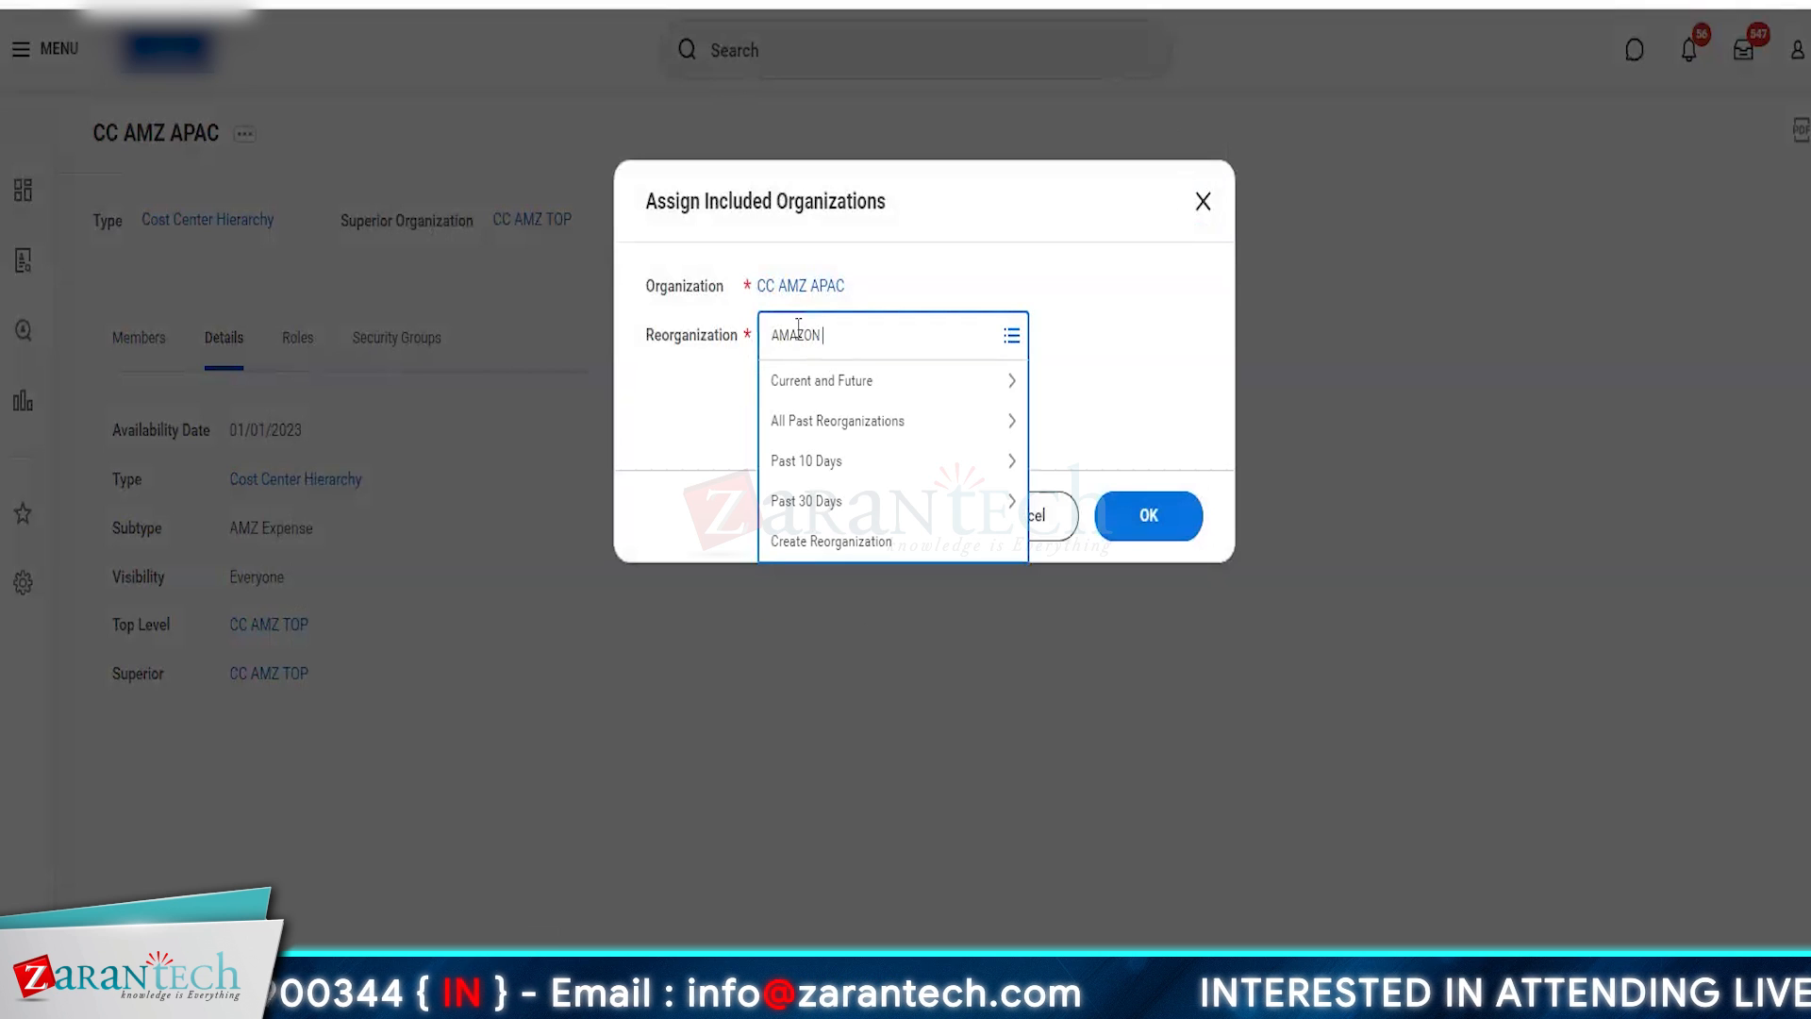
pyautogui.write('AMAZON DEVELOP')
pyautogui.press('Return')
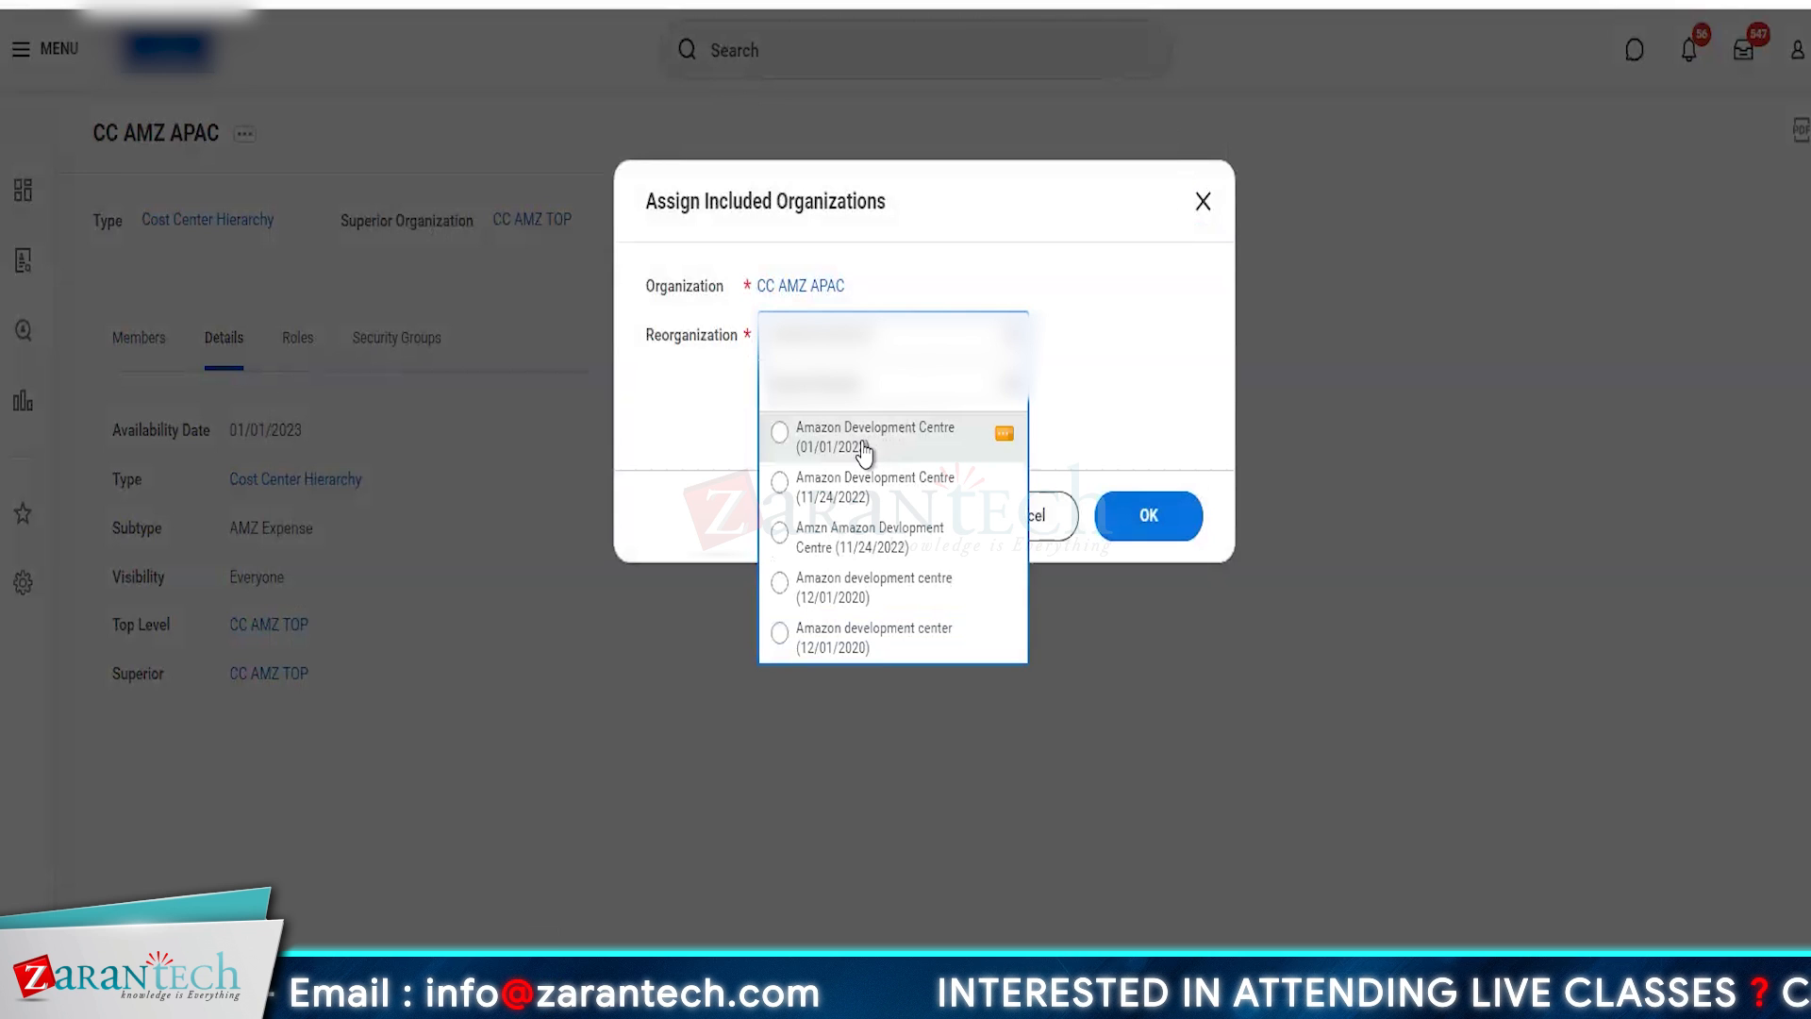
pyautogui.click(884, 440)
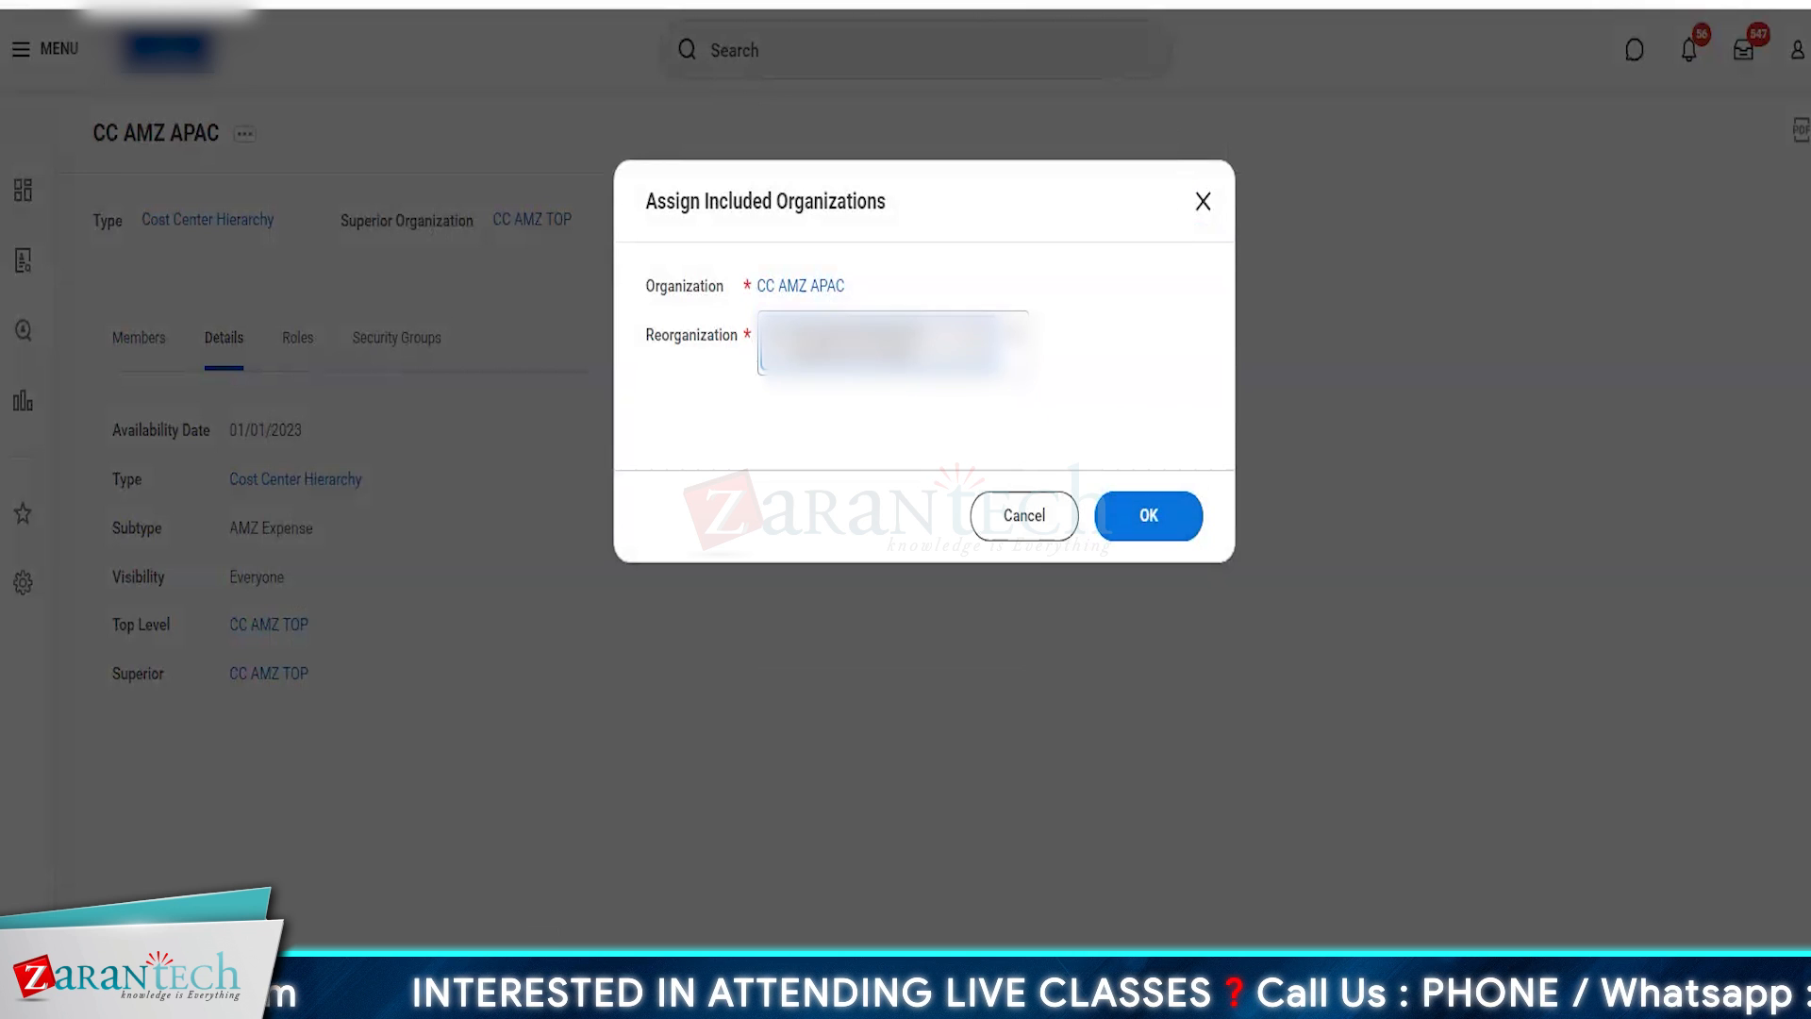
pyautogui.click(1153, 517)
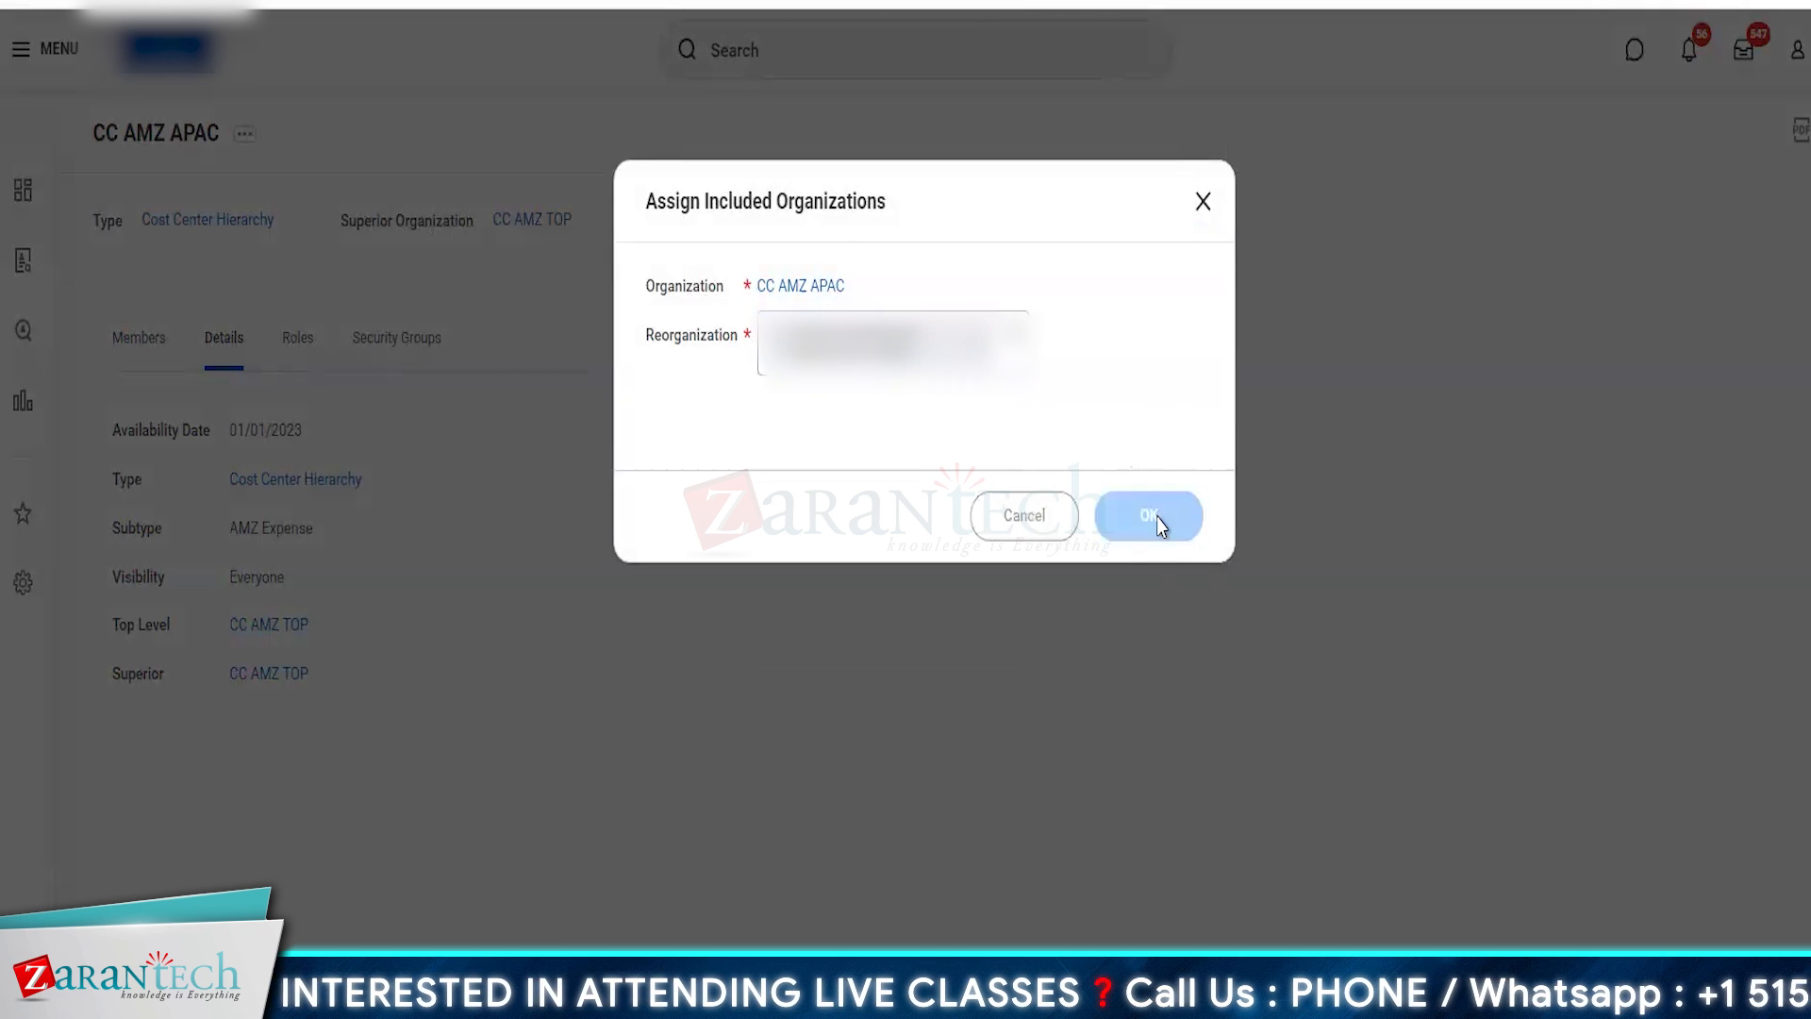
# - Include the CC AMZ India cost center in CC AMZ APAC, save the assignment and view the hierarchy's details
pyautogui.click(254, 344)
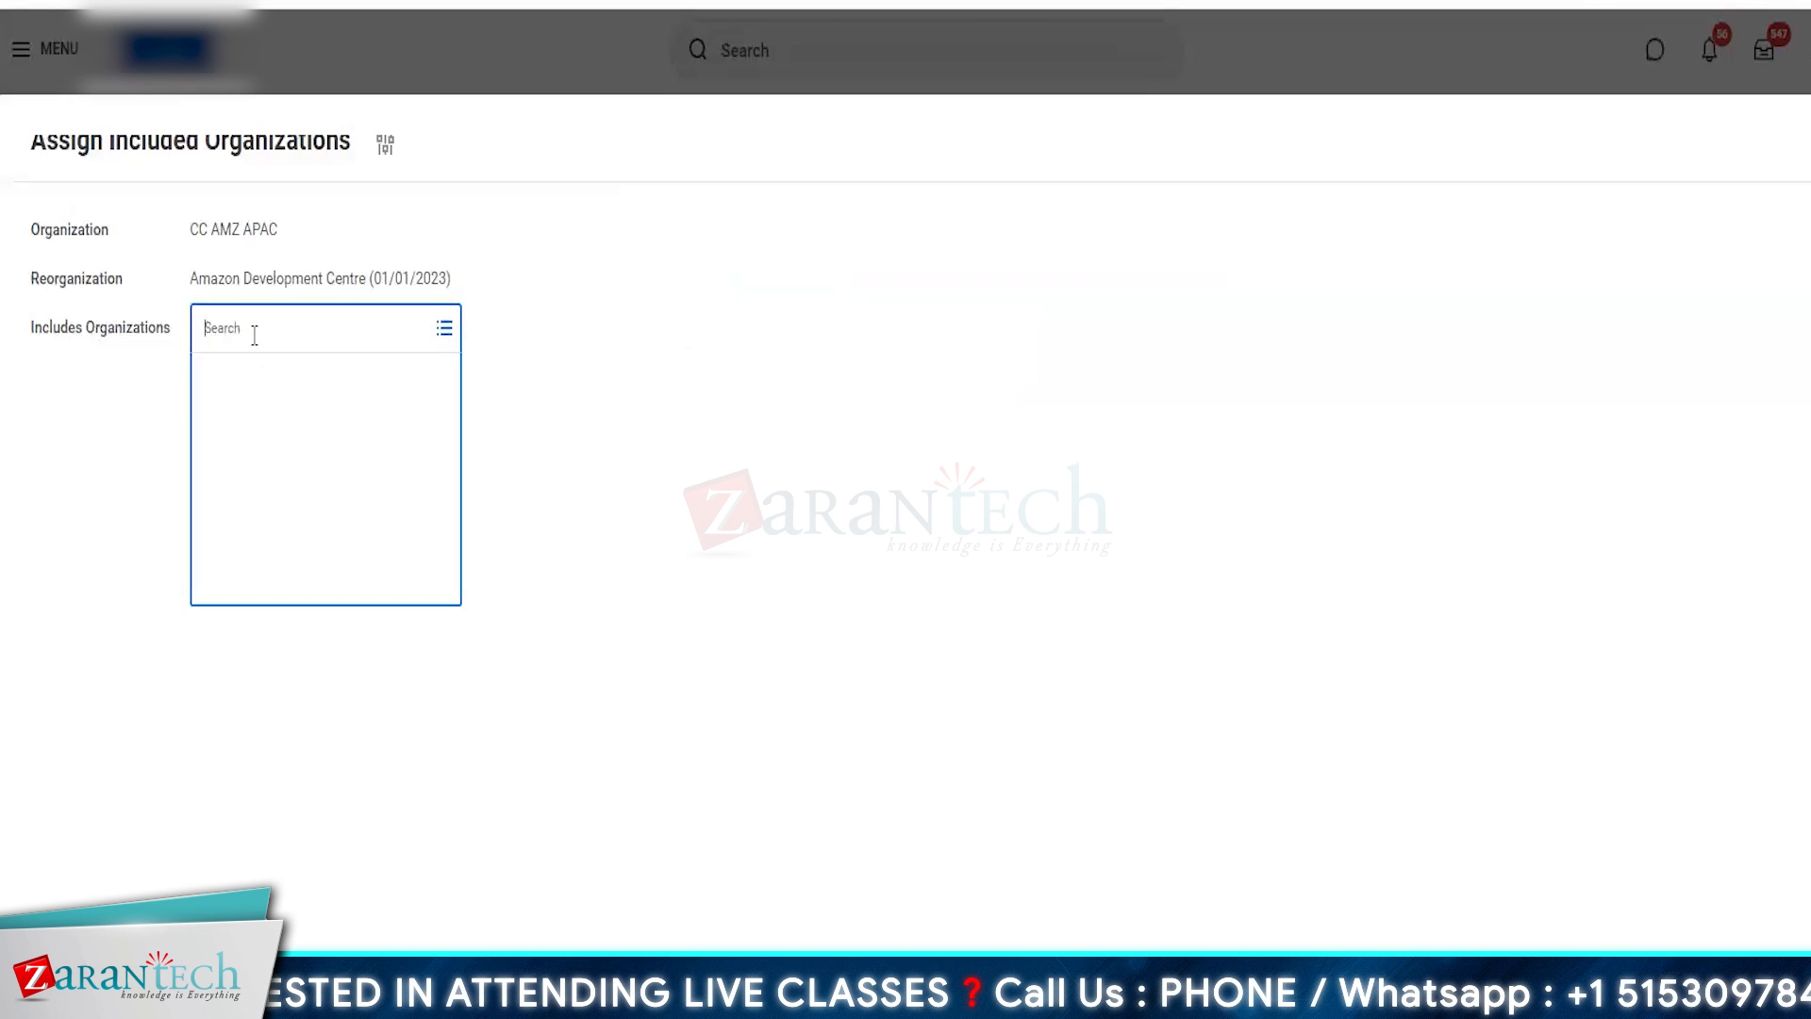
pyautogui.write('A')
pyautogui.press('BackSpace')
pyautogui.write('C')
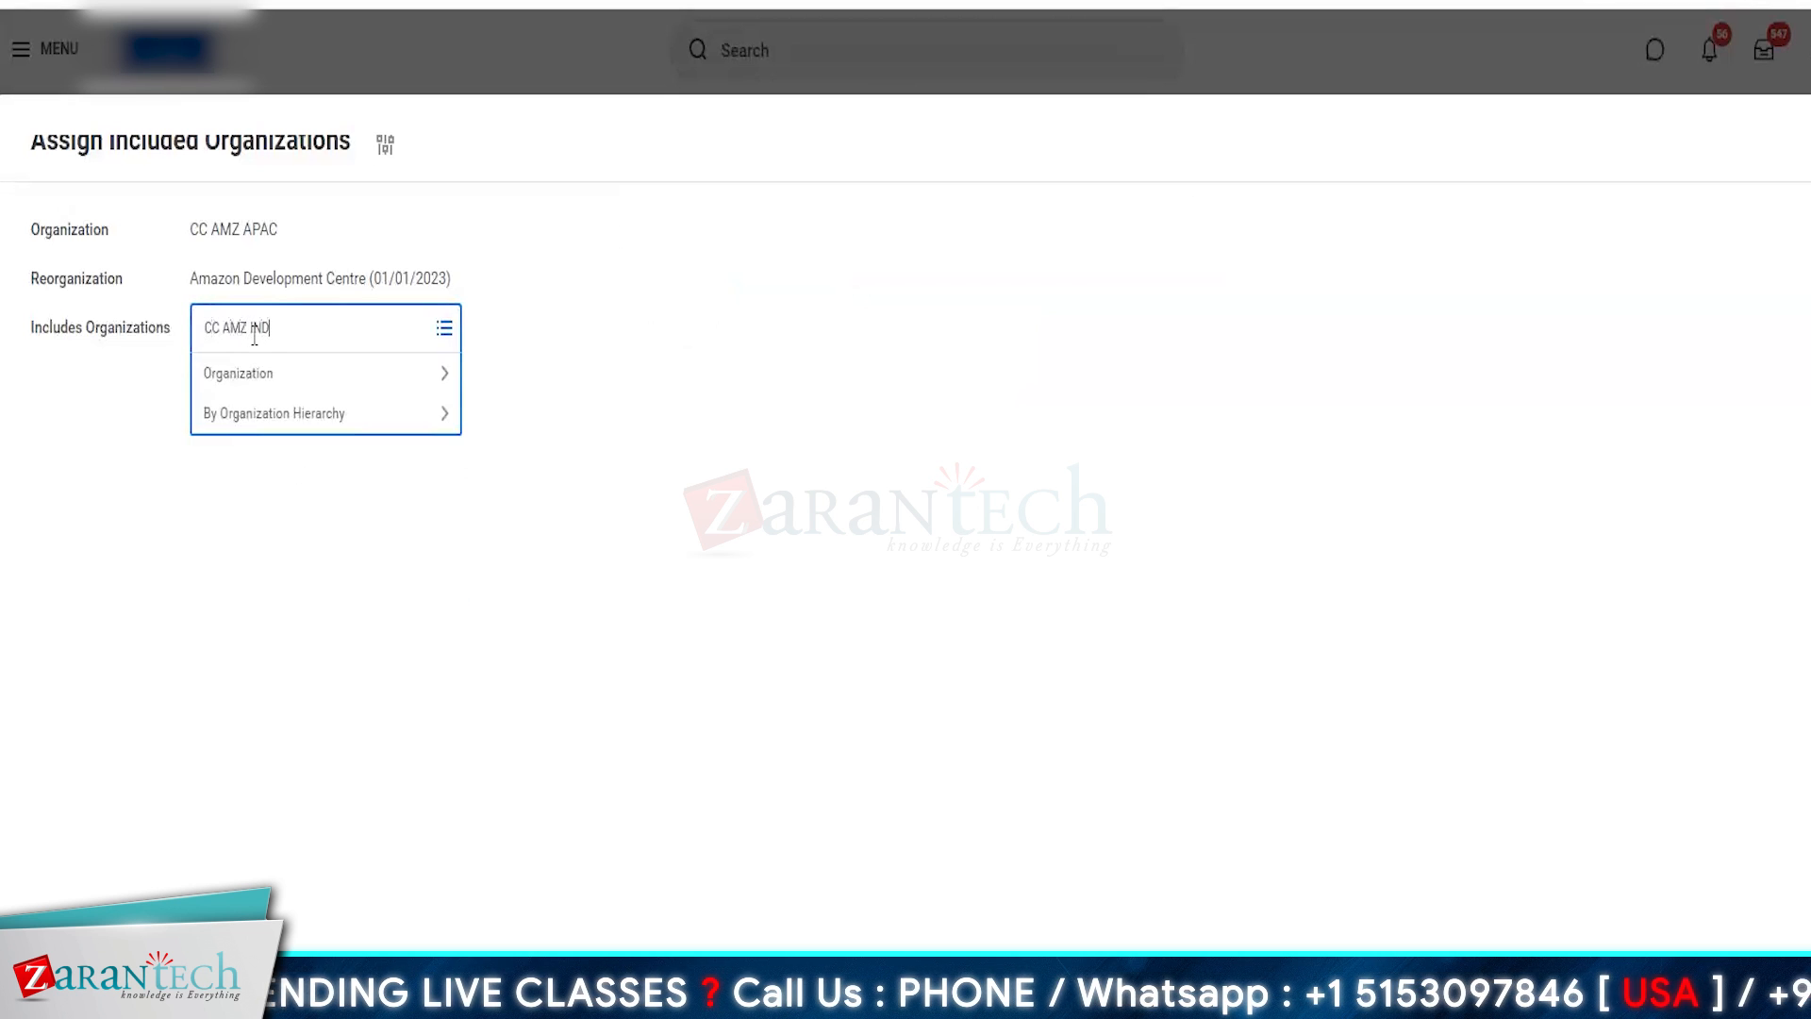
pyautogui.write('C AMZ IND')
pyautogui.click(301, 471)
pyautogui.click(276, 615)
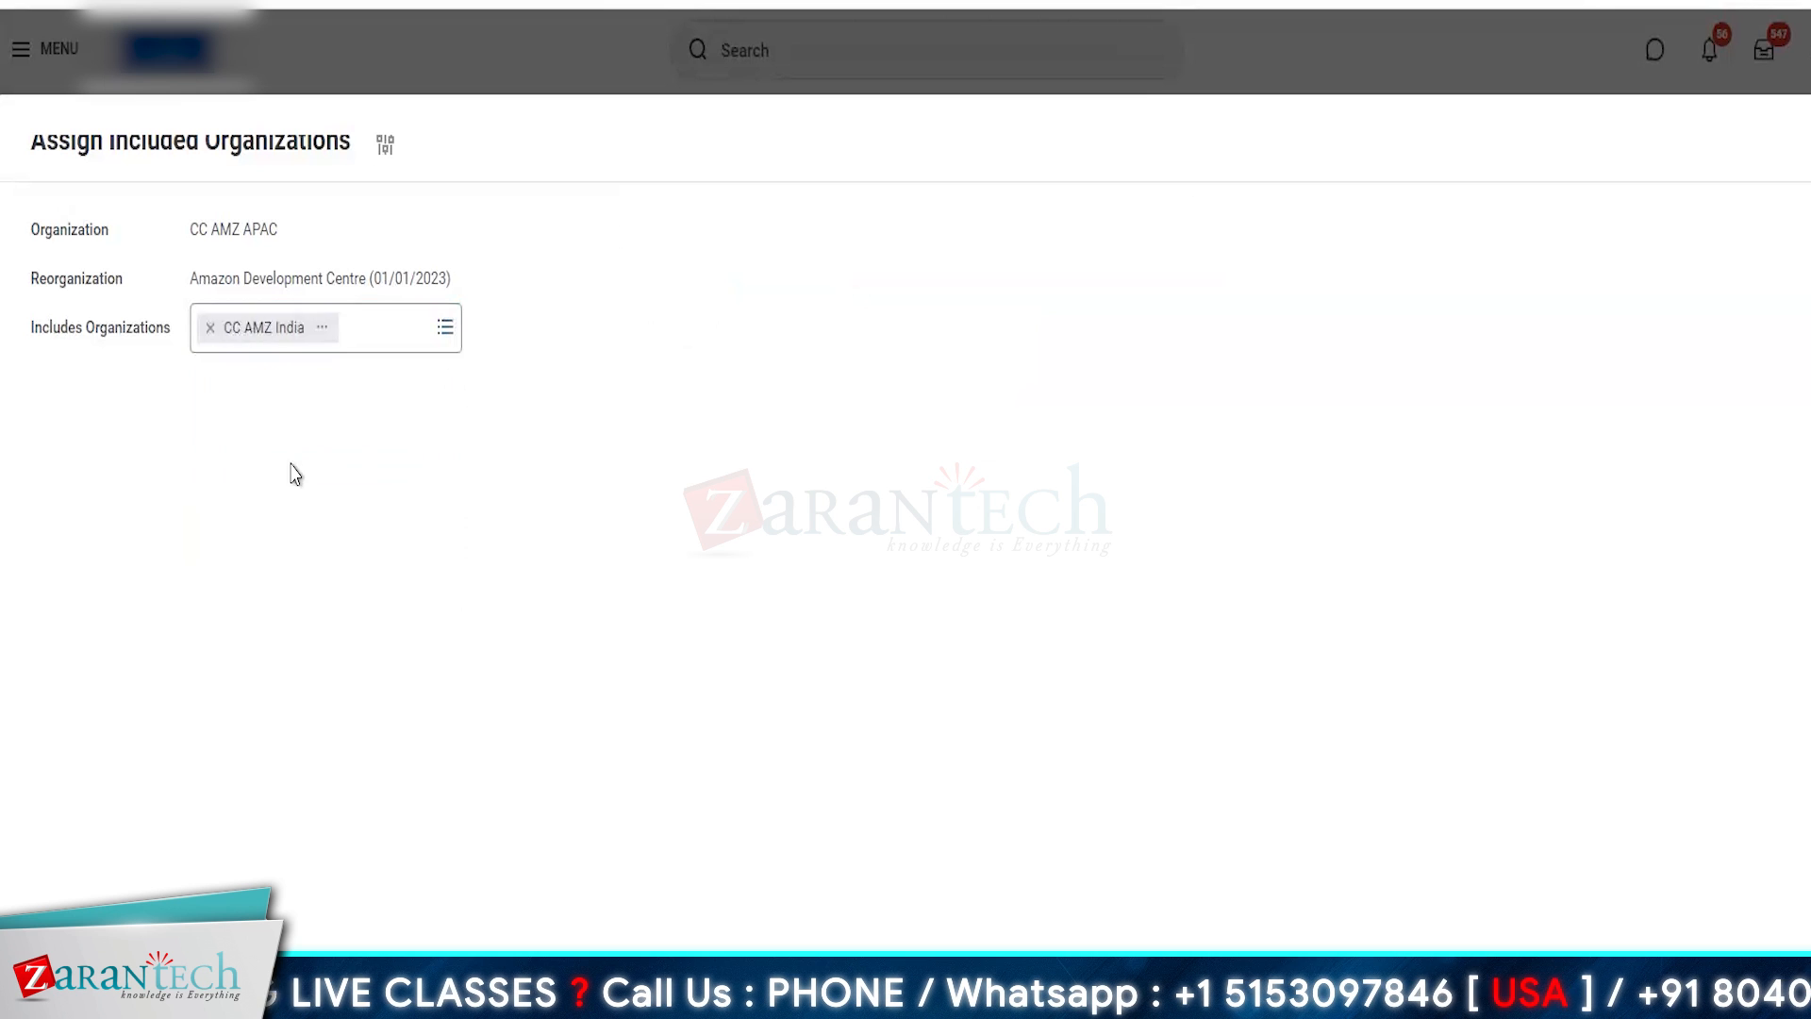
pyautogui.click(322, 328)
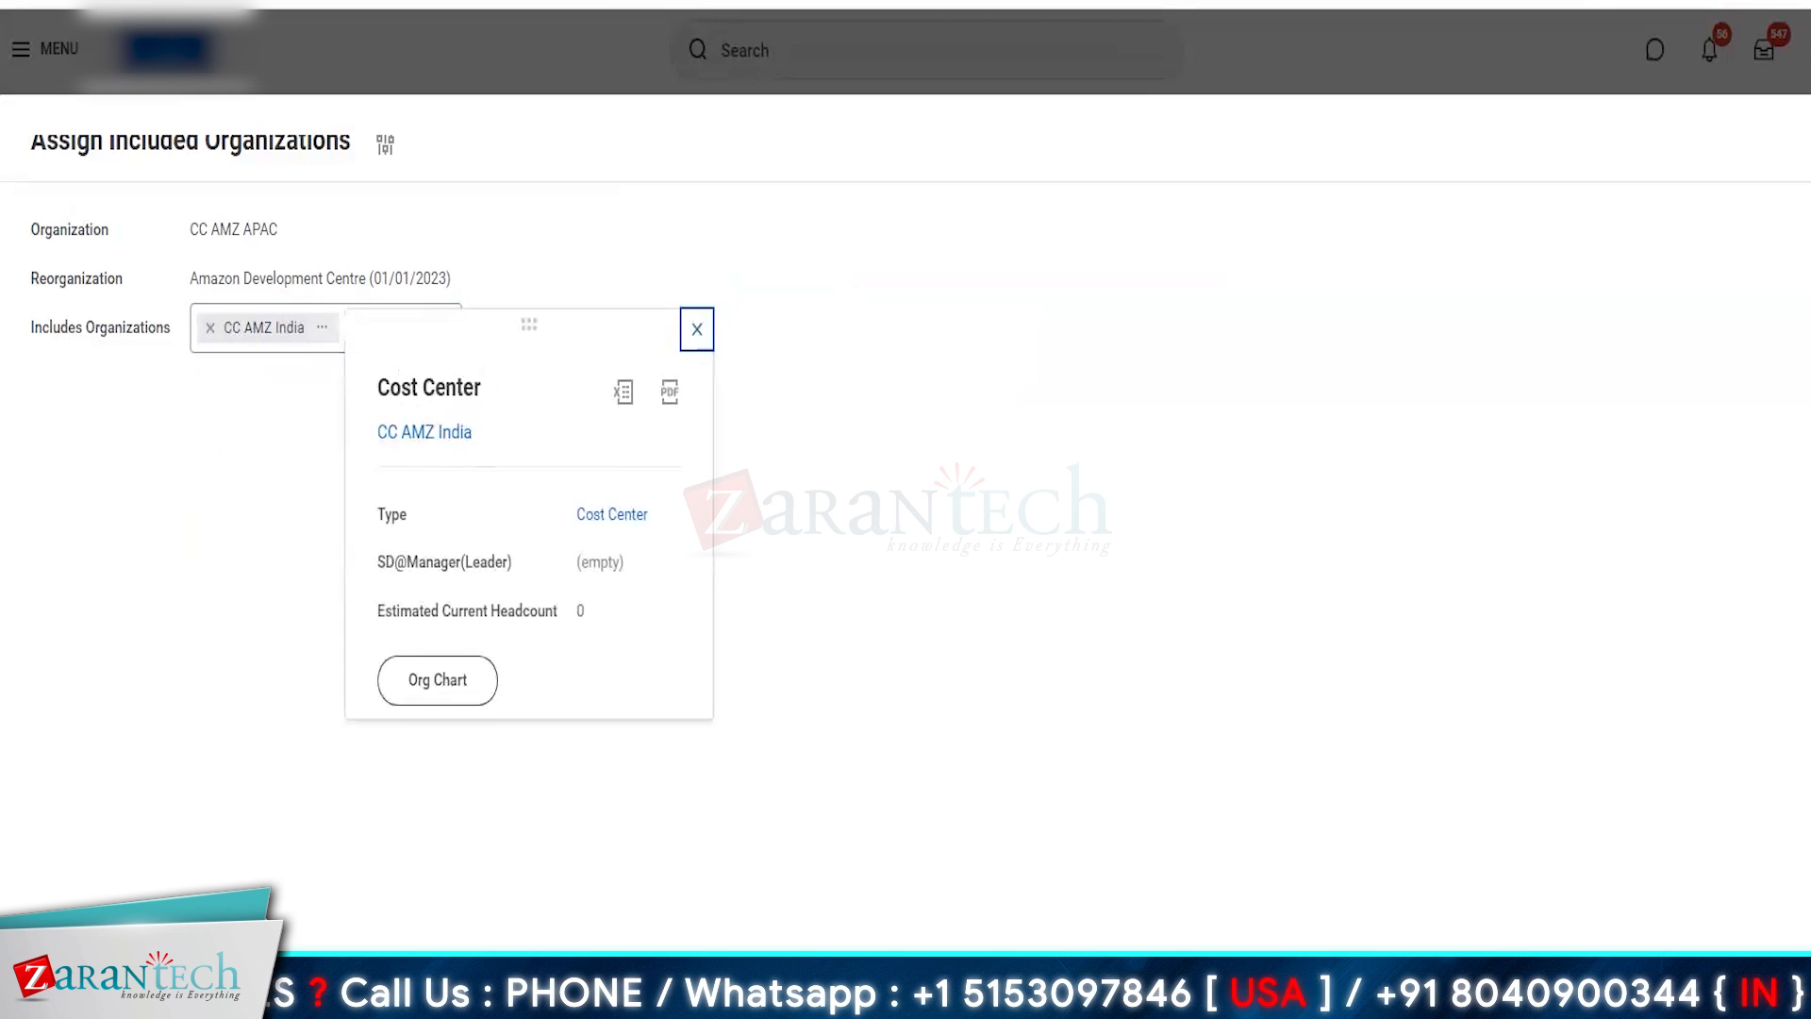
pyautogui.press('Escape')
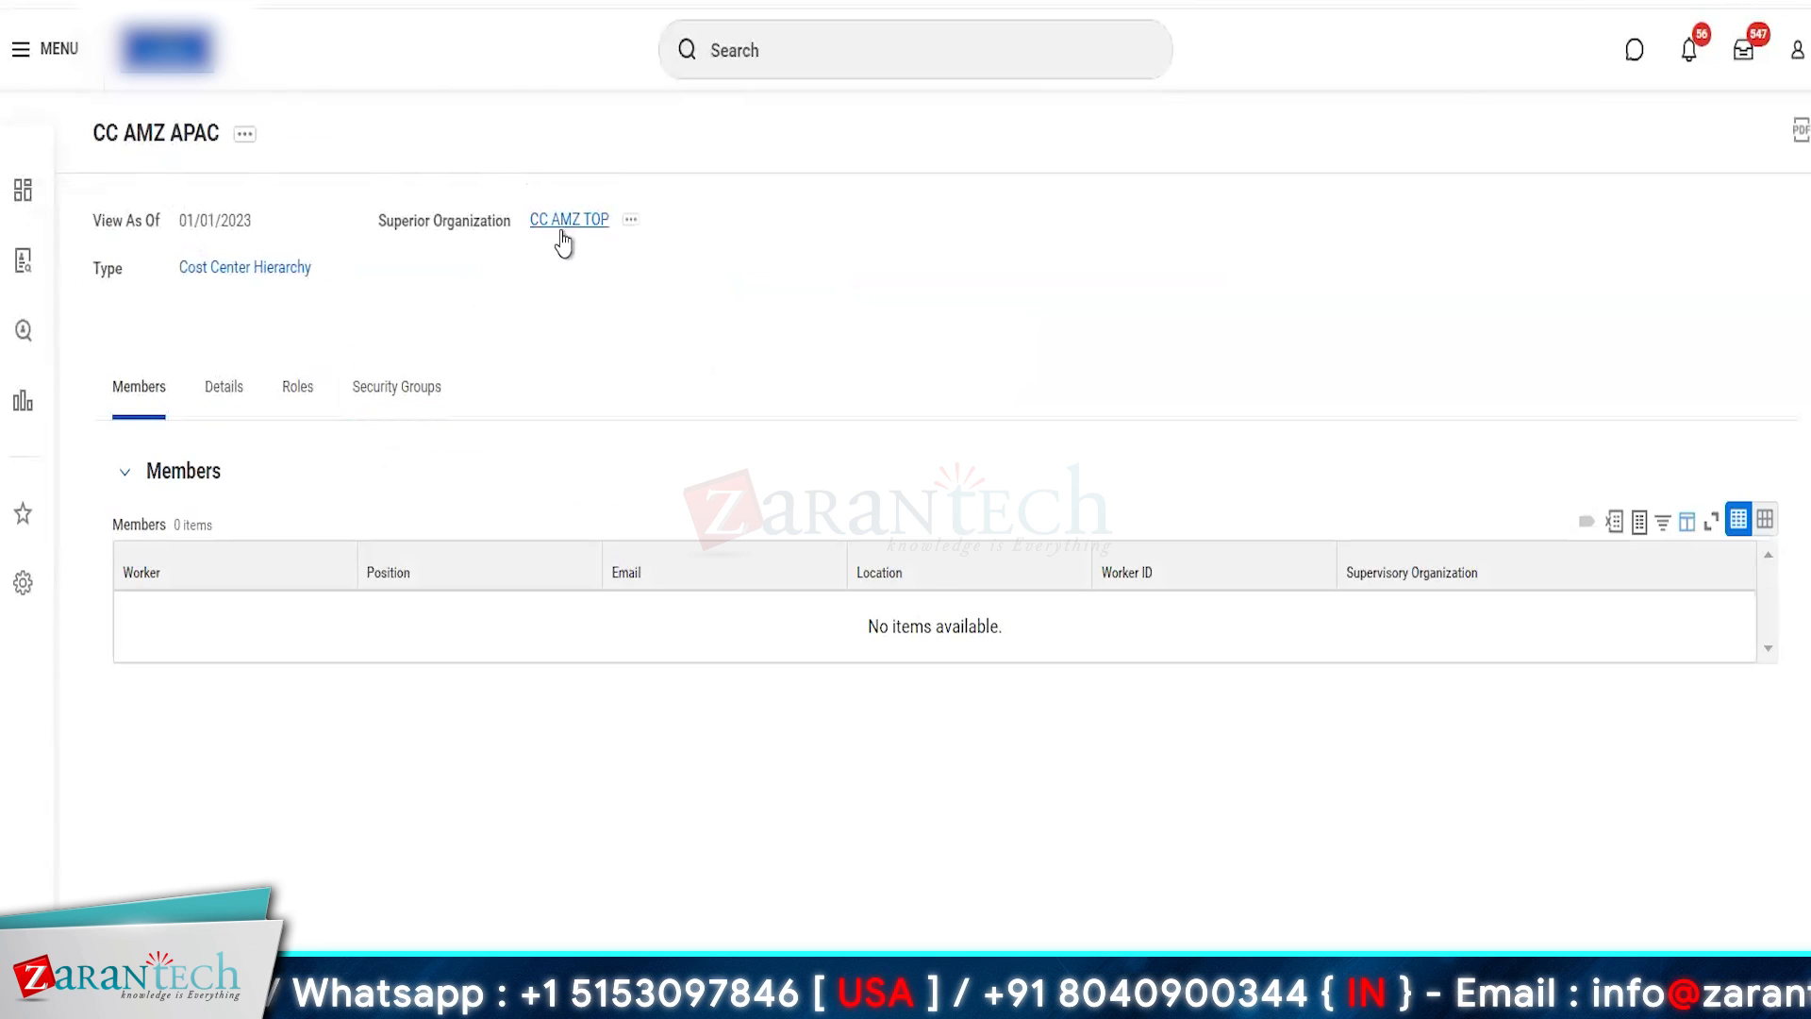
pyautogui.click(214, 398)
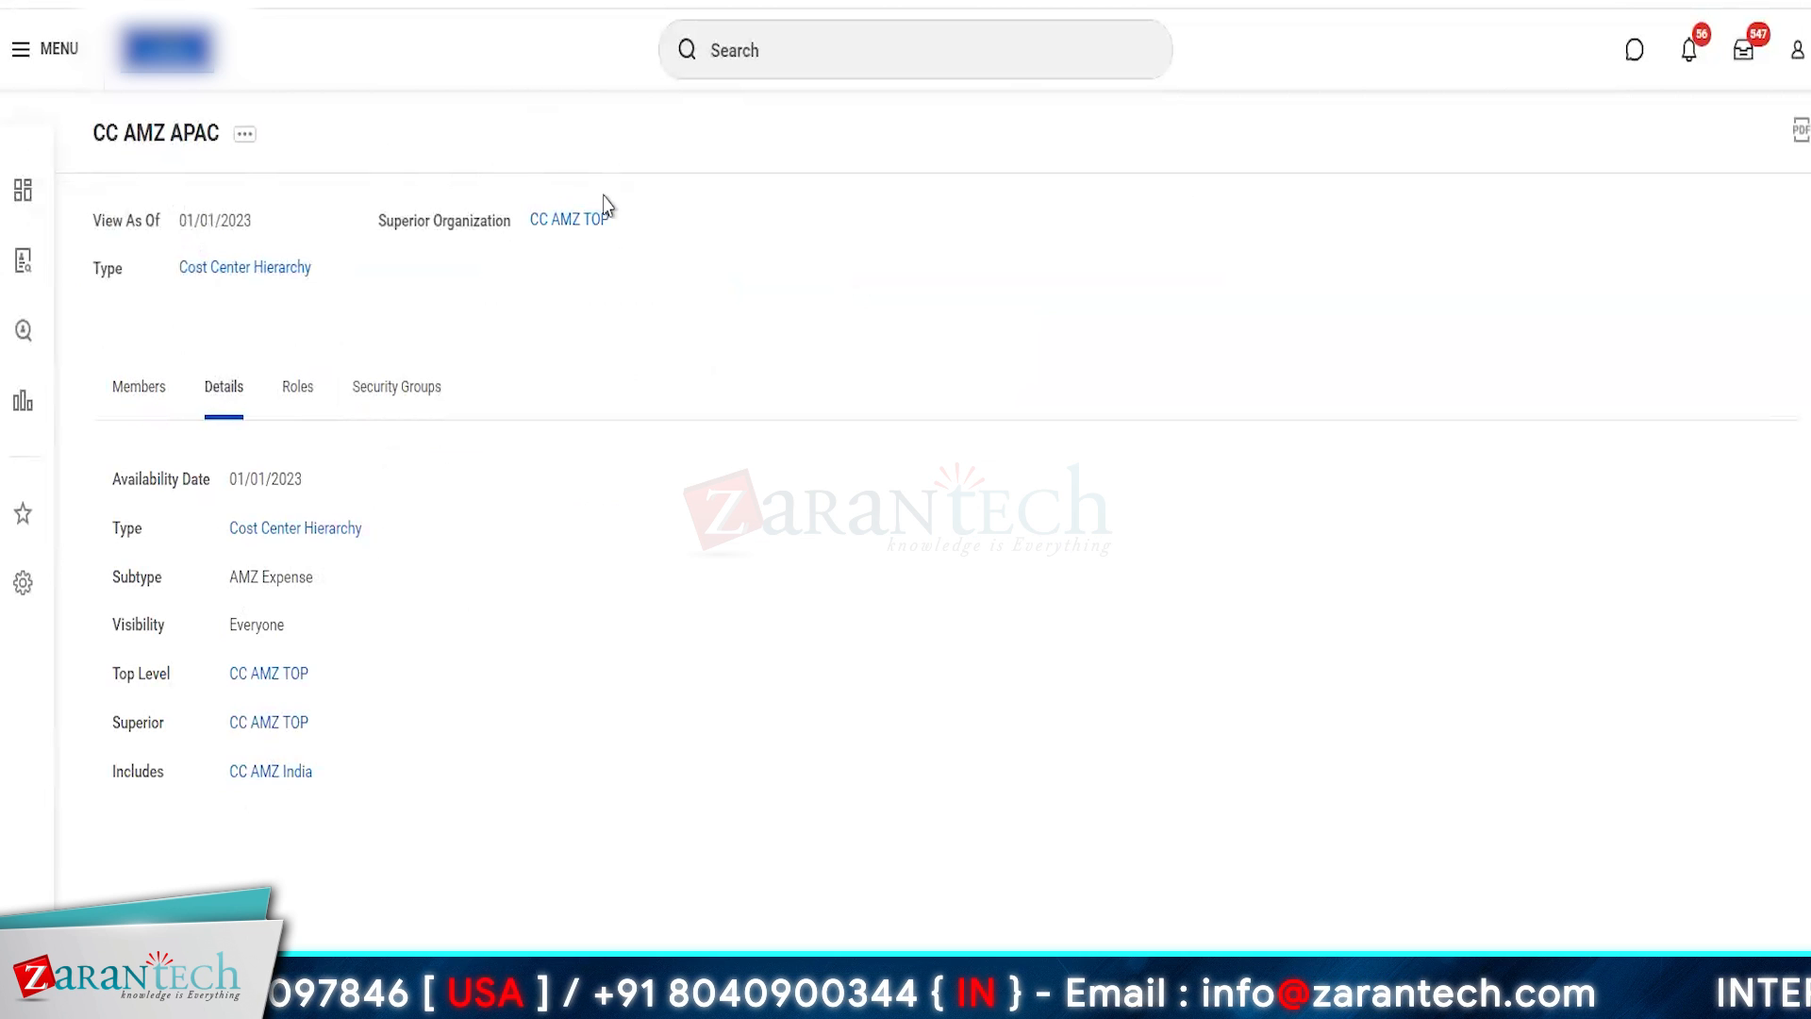
# - Assign CC AMZ UK as an included organization of CC AMZ EUR under the Amazon Development Centre (01/01/2023) reorganization
pyautogui.click(585, 223)
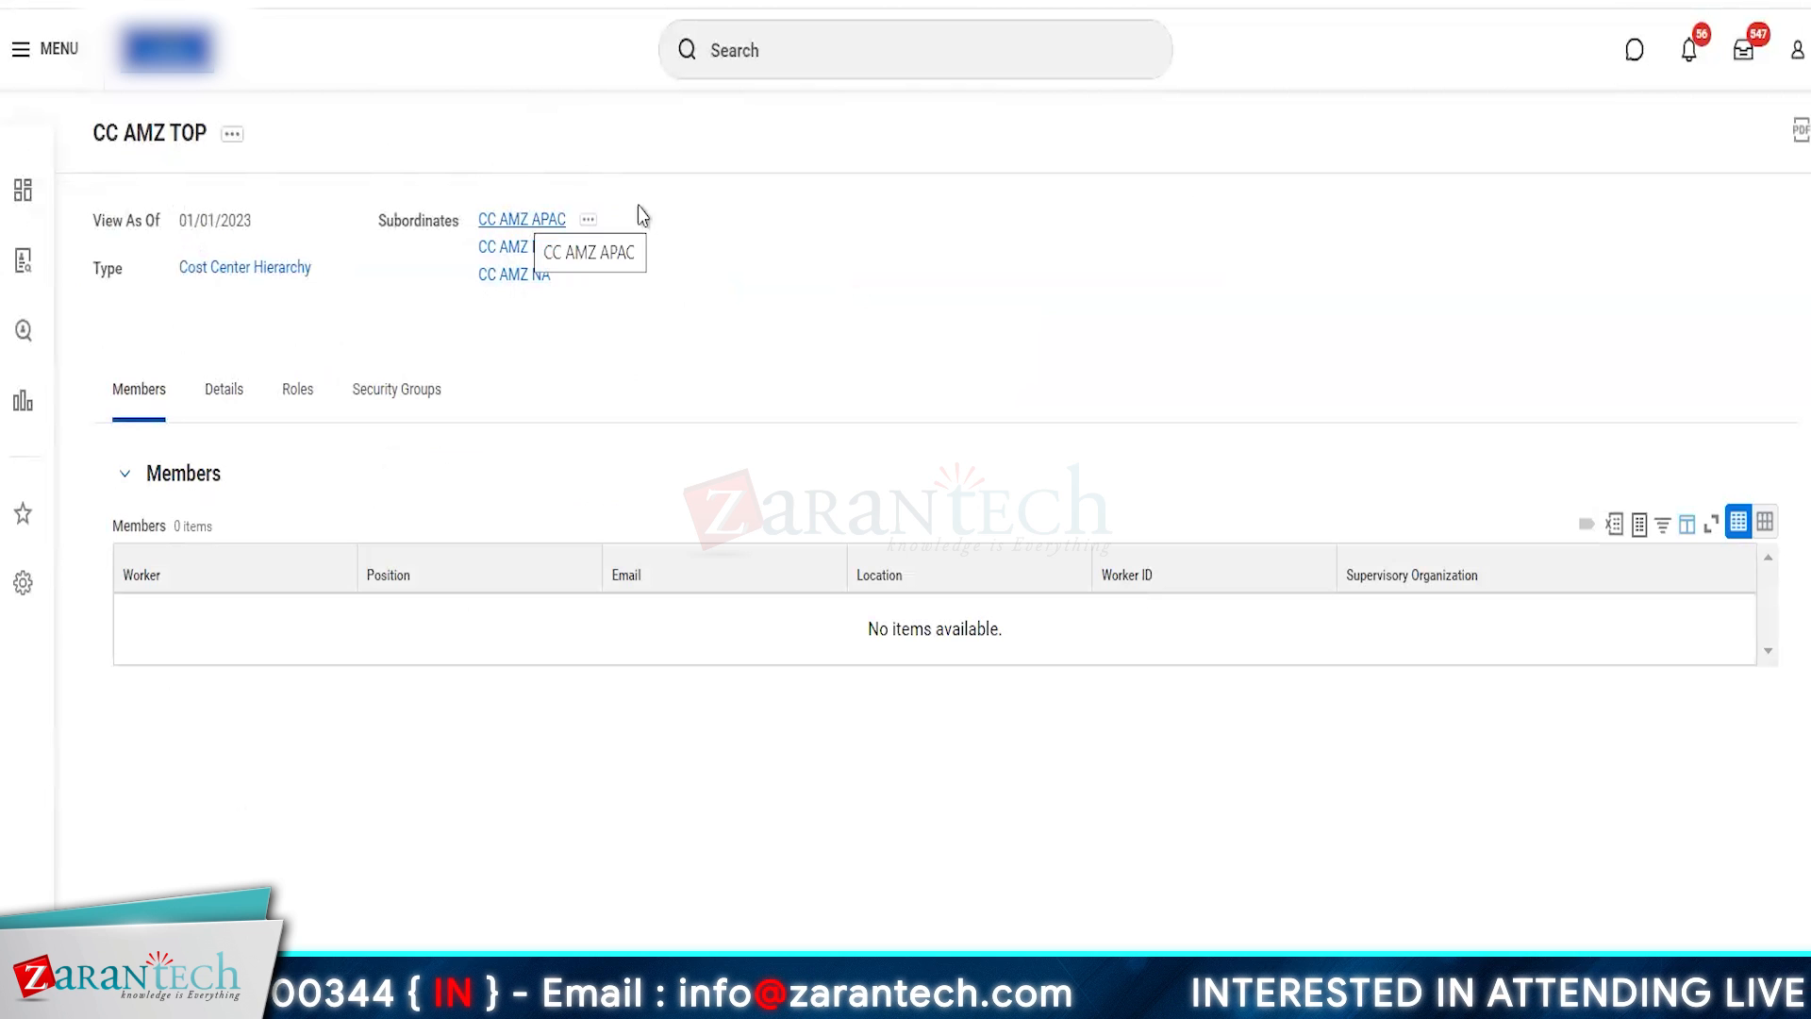
pyautogui.click(526, 248)
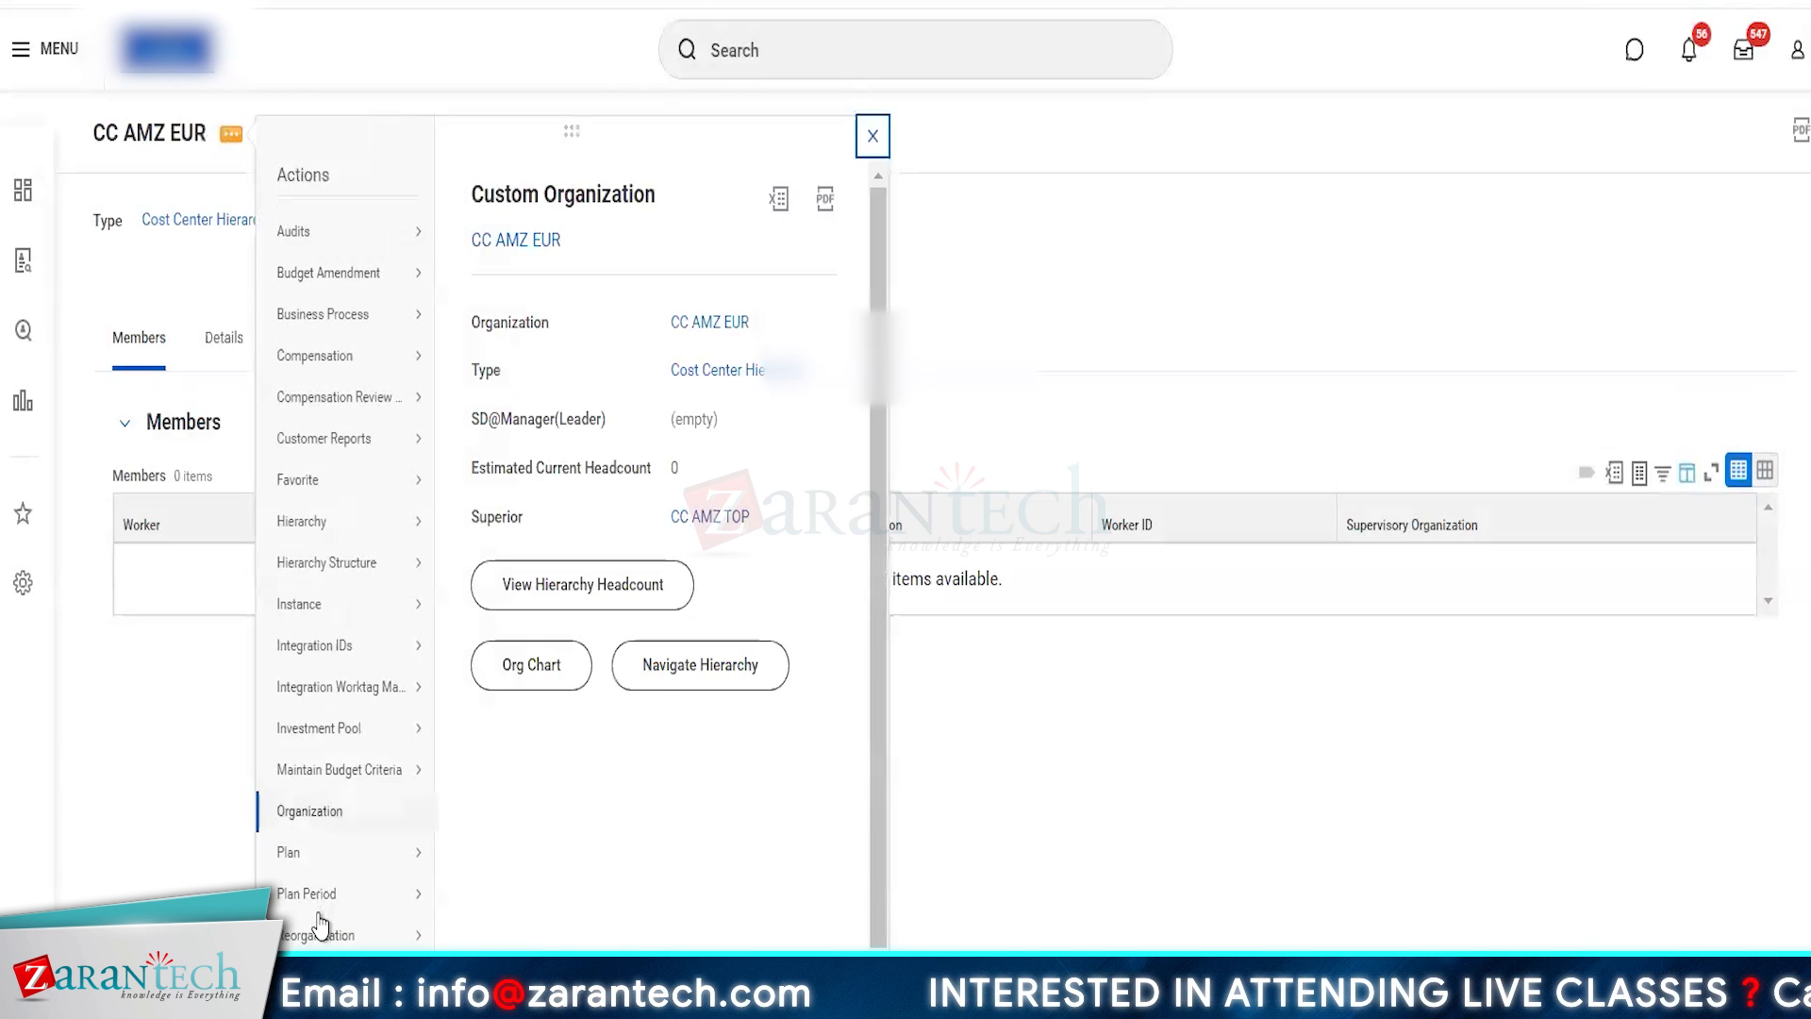
pyautogui.moveTo(312, 934)
pyautogui.click(486, 939)
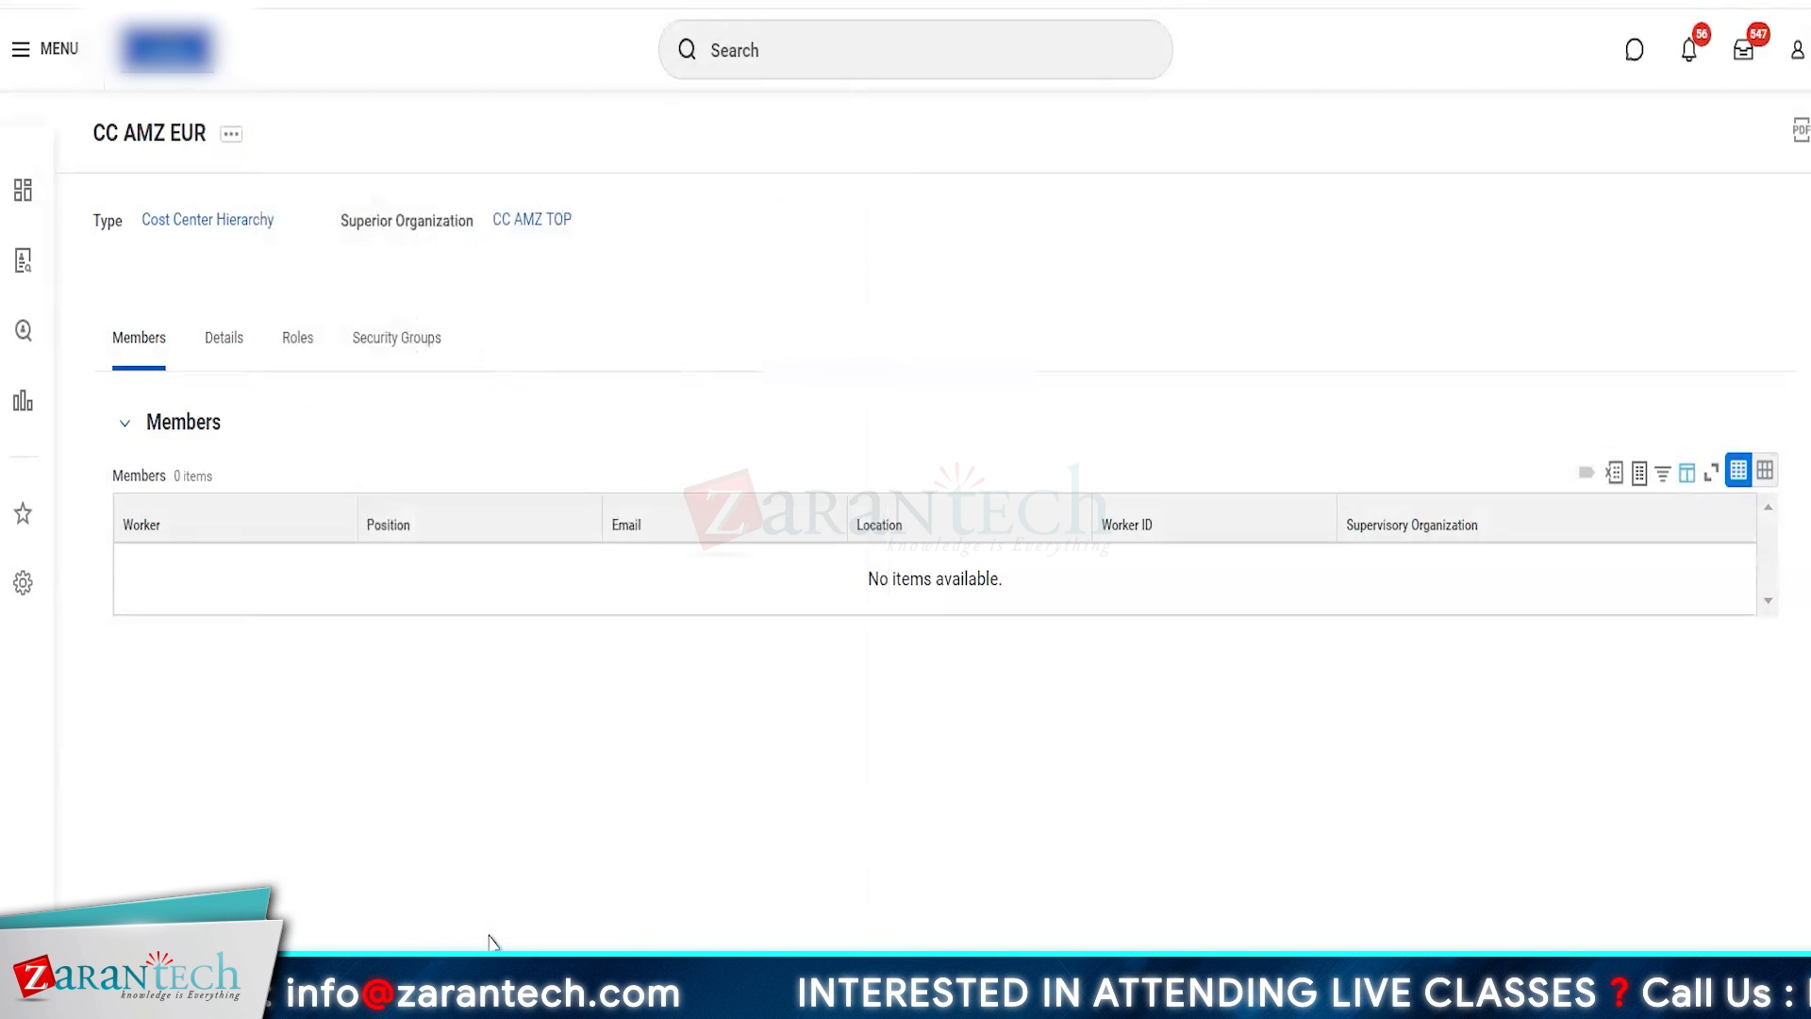
pyautogui.click(840, 337)
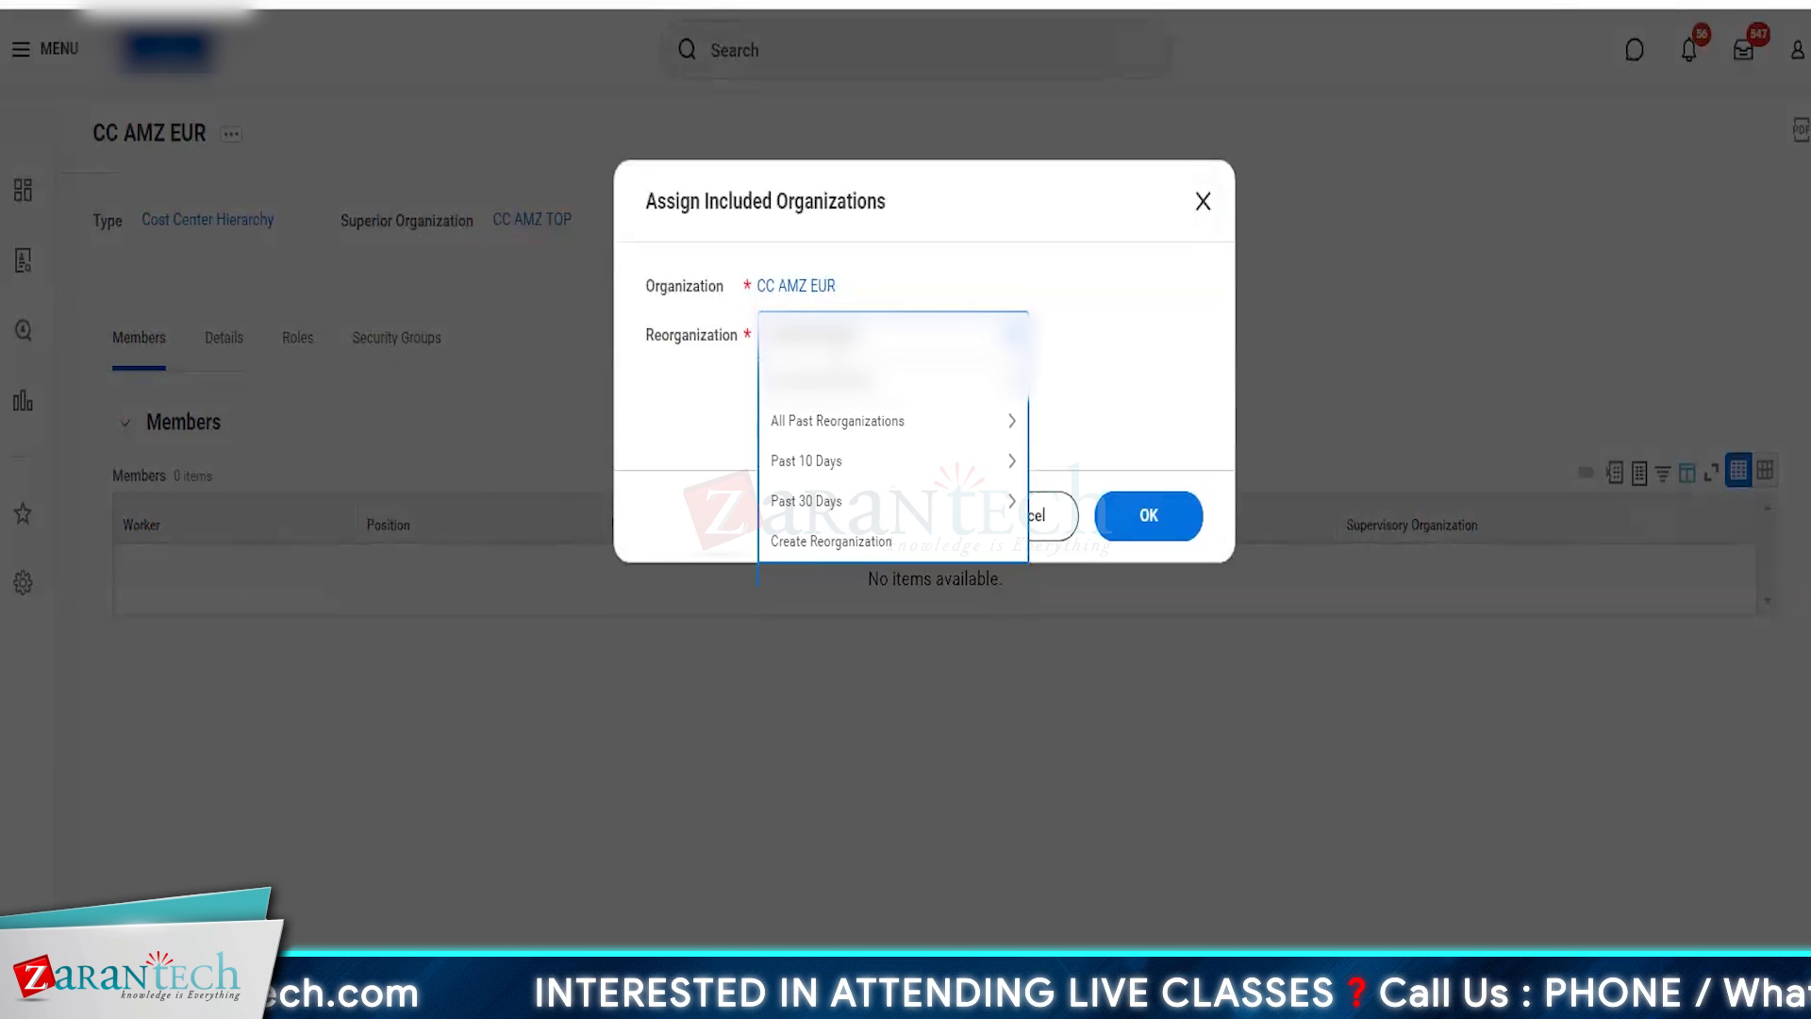
pyautogui.click(835, 381)
pyautogui.click(879, 445)
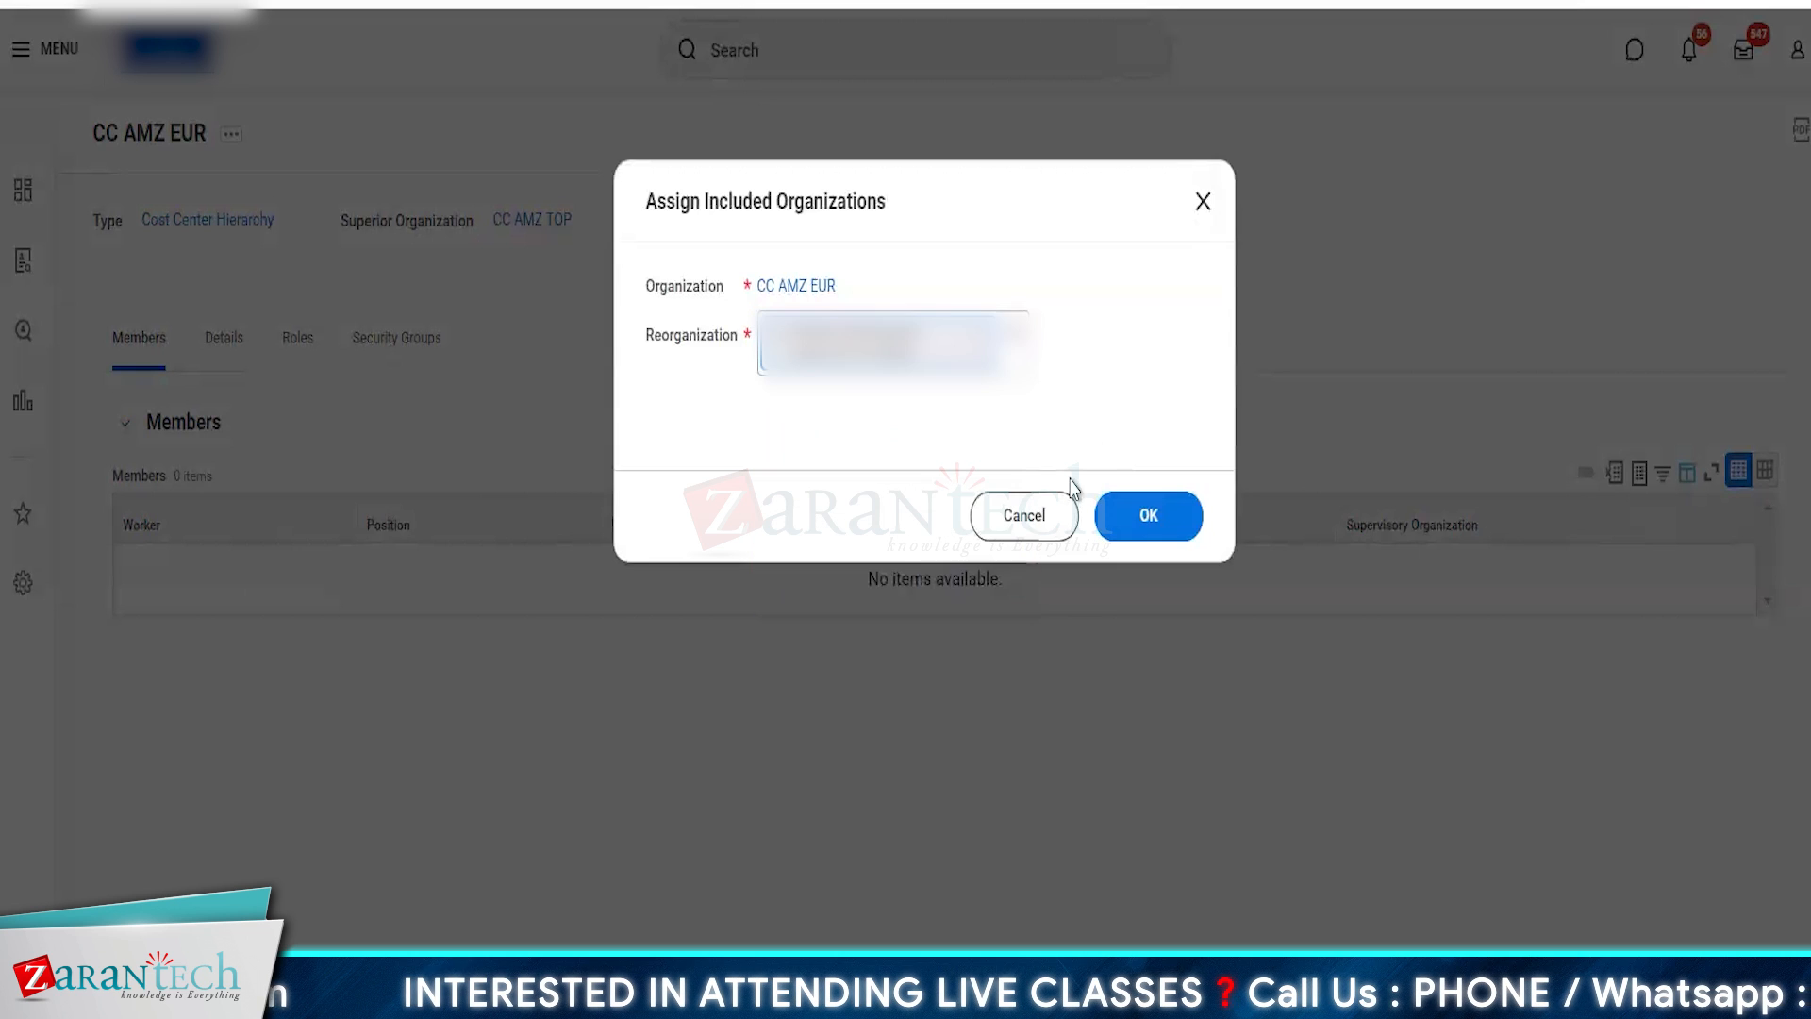
pyautogui.click(1151, 516)
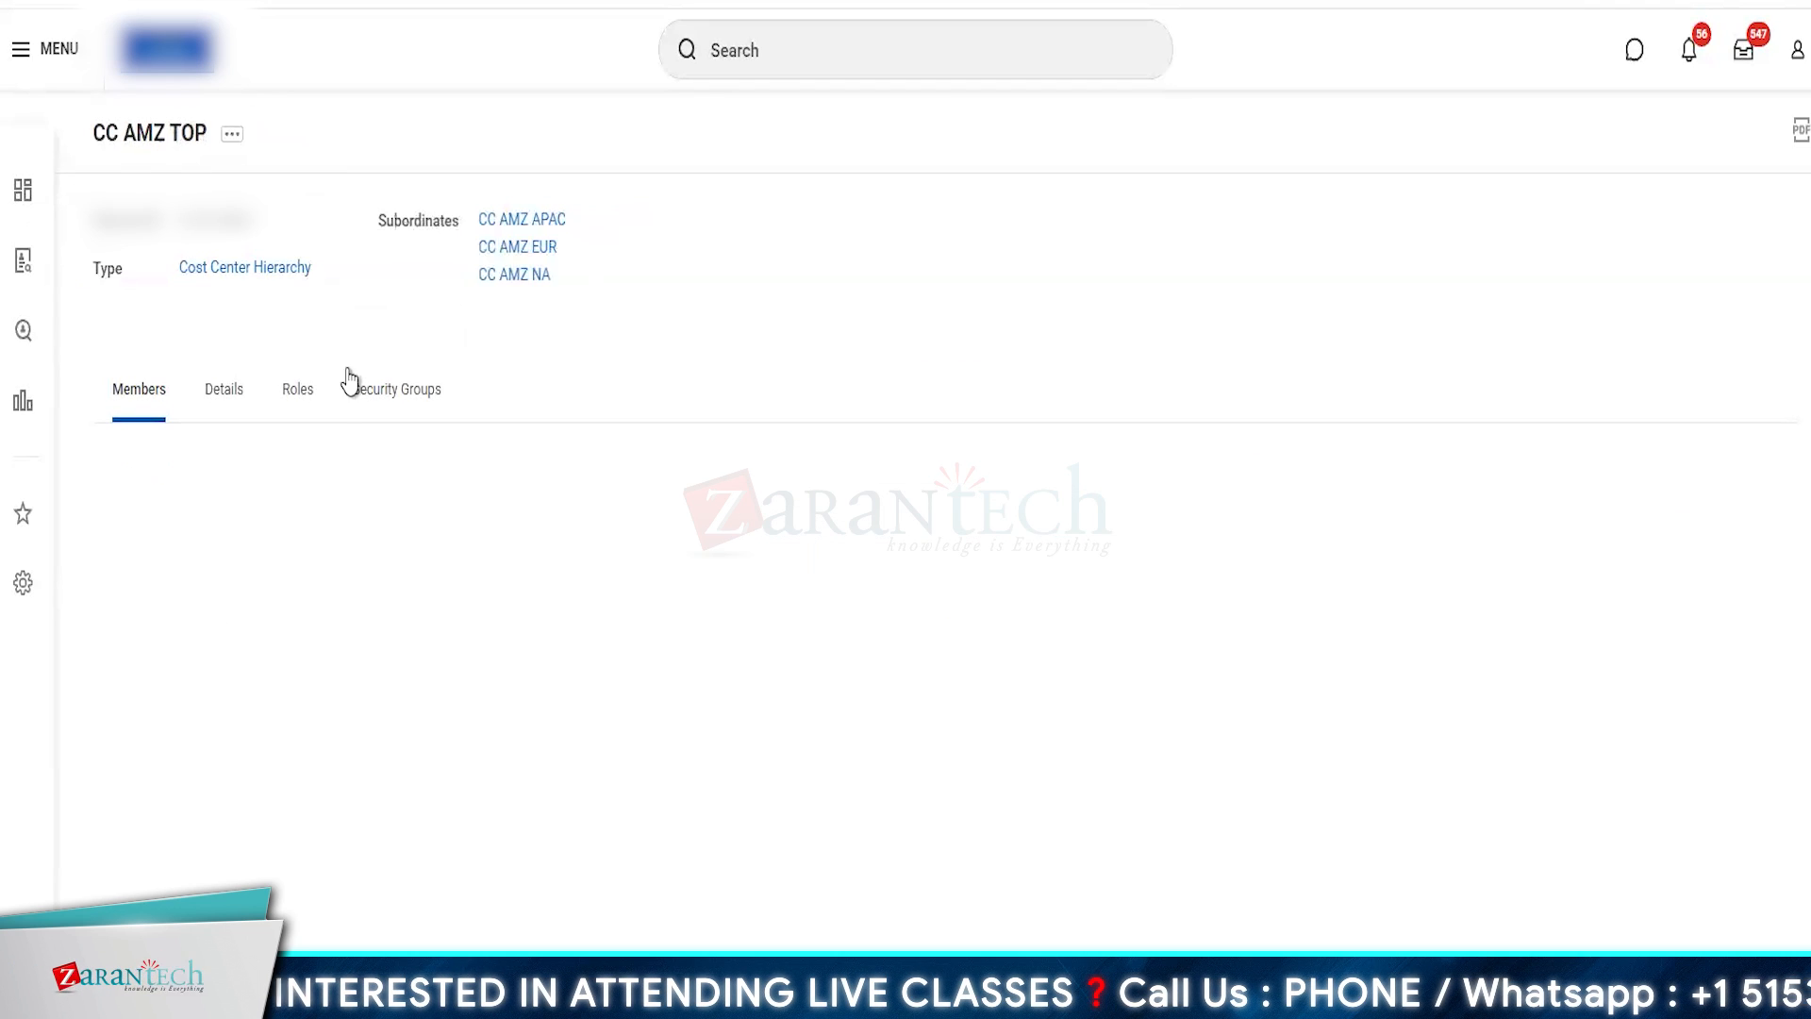
# - Start assigning included organizations to CC AMZ NA under the Amazon Development Centre (01/01/2023) reorganization
pyautogui.click(524, 277)
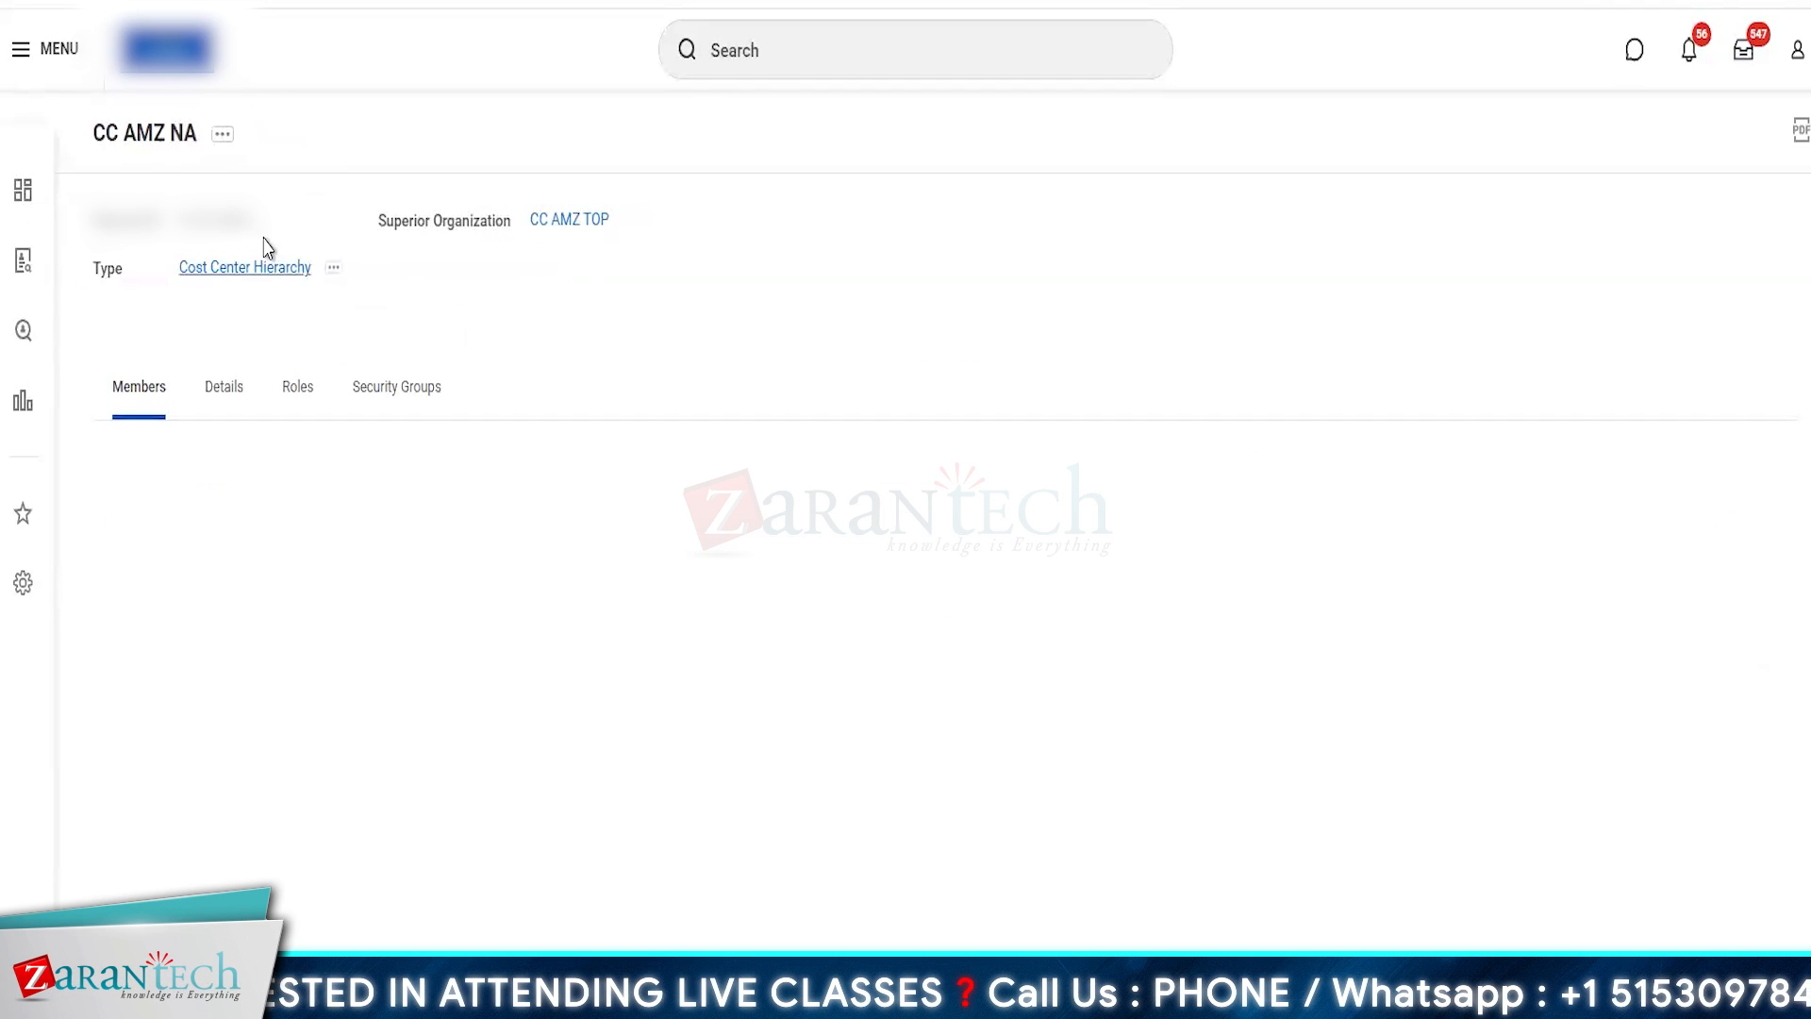
pyautogui.click(218, 135)
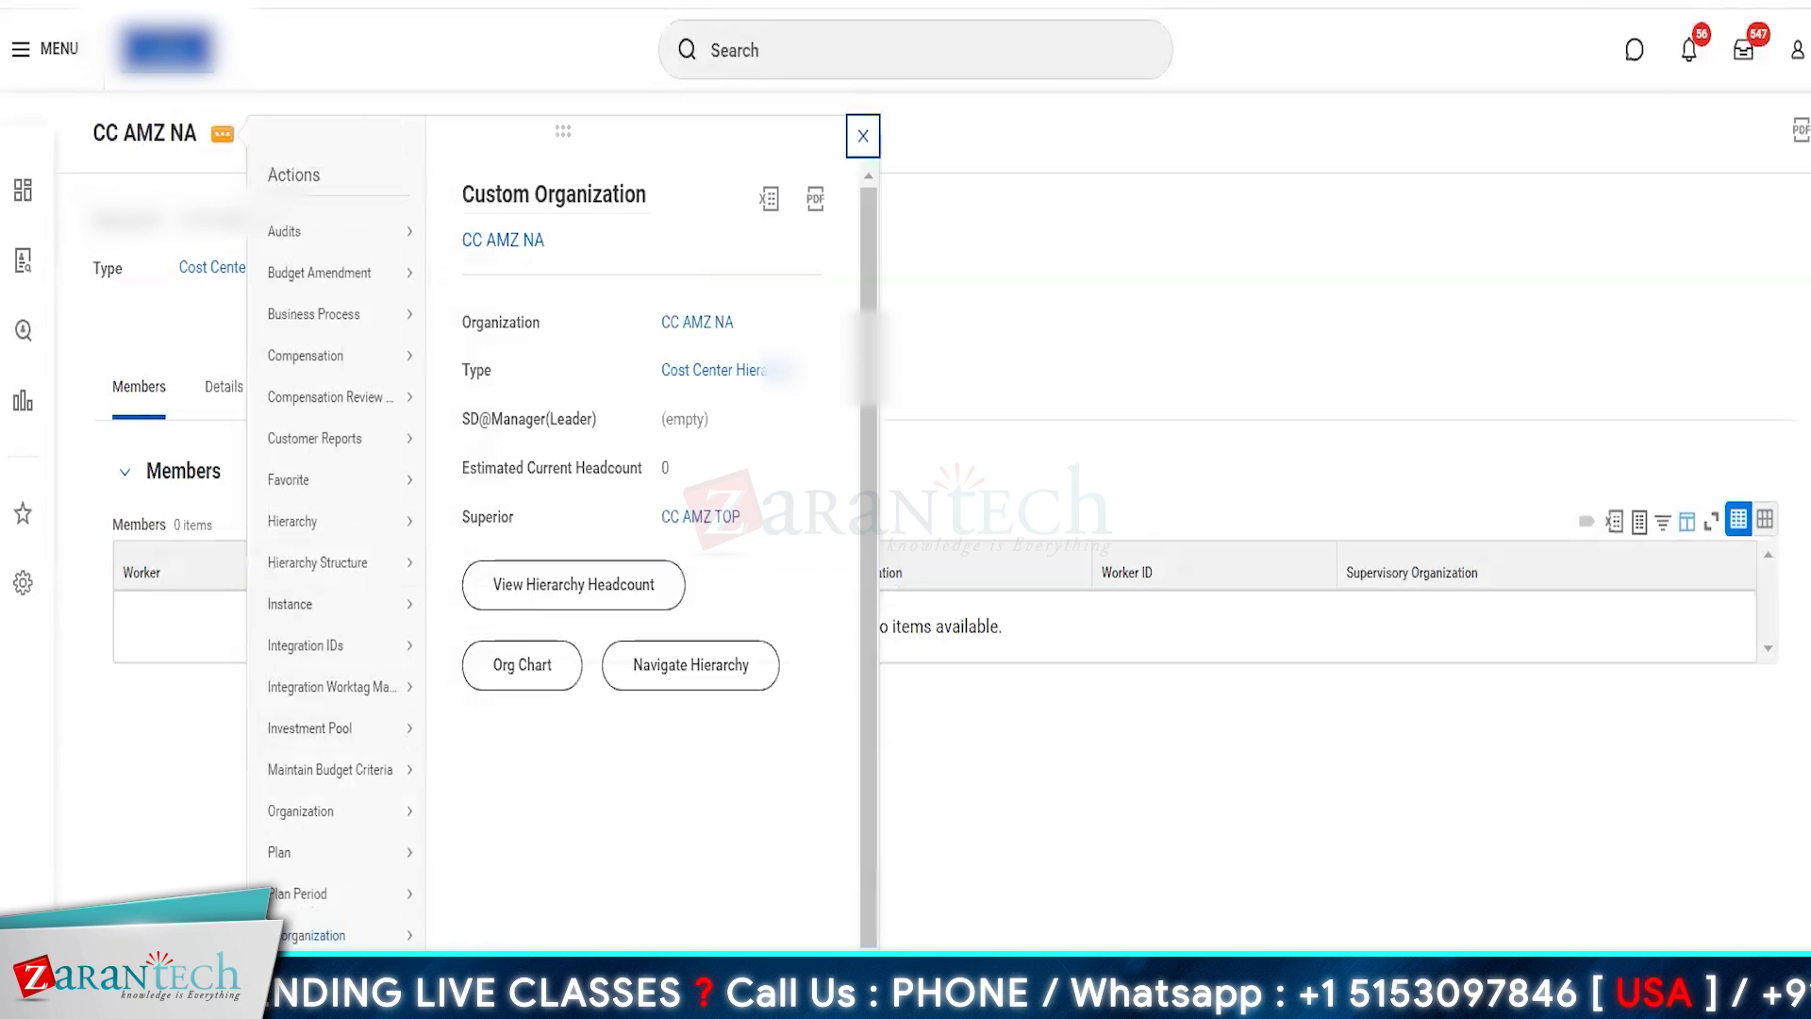
pyautogui.click(514, 938)
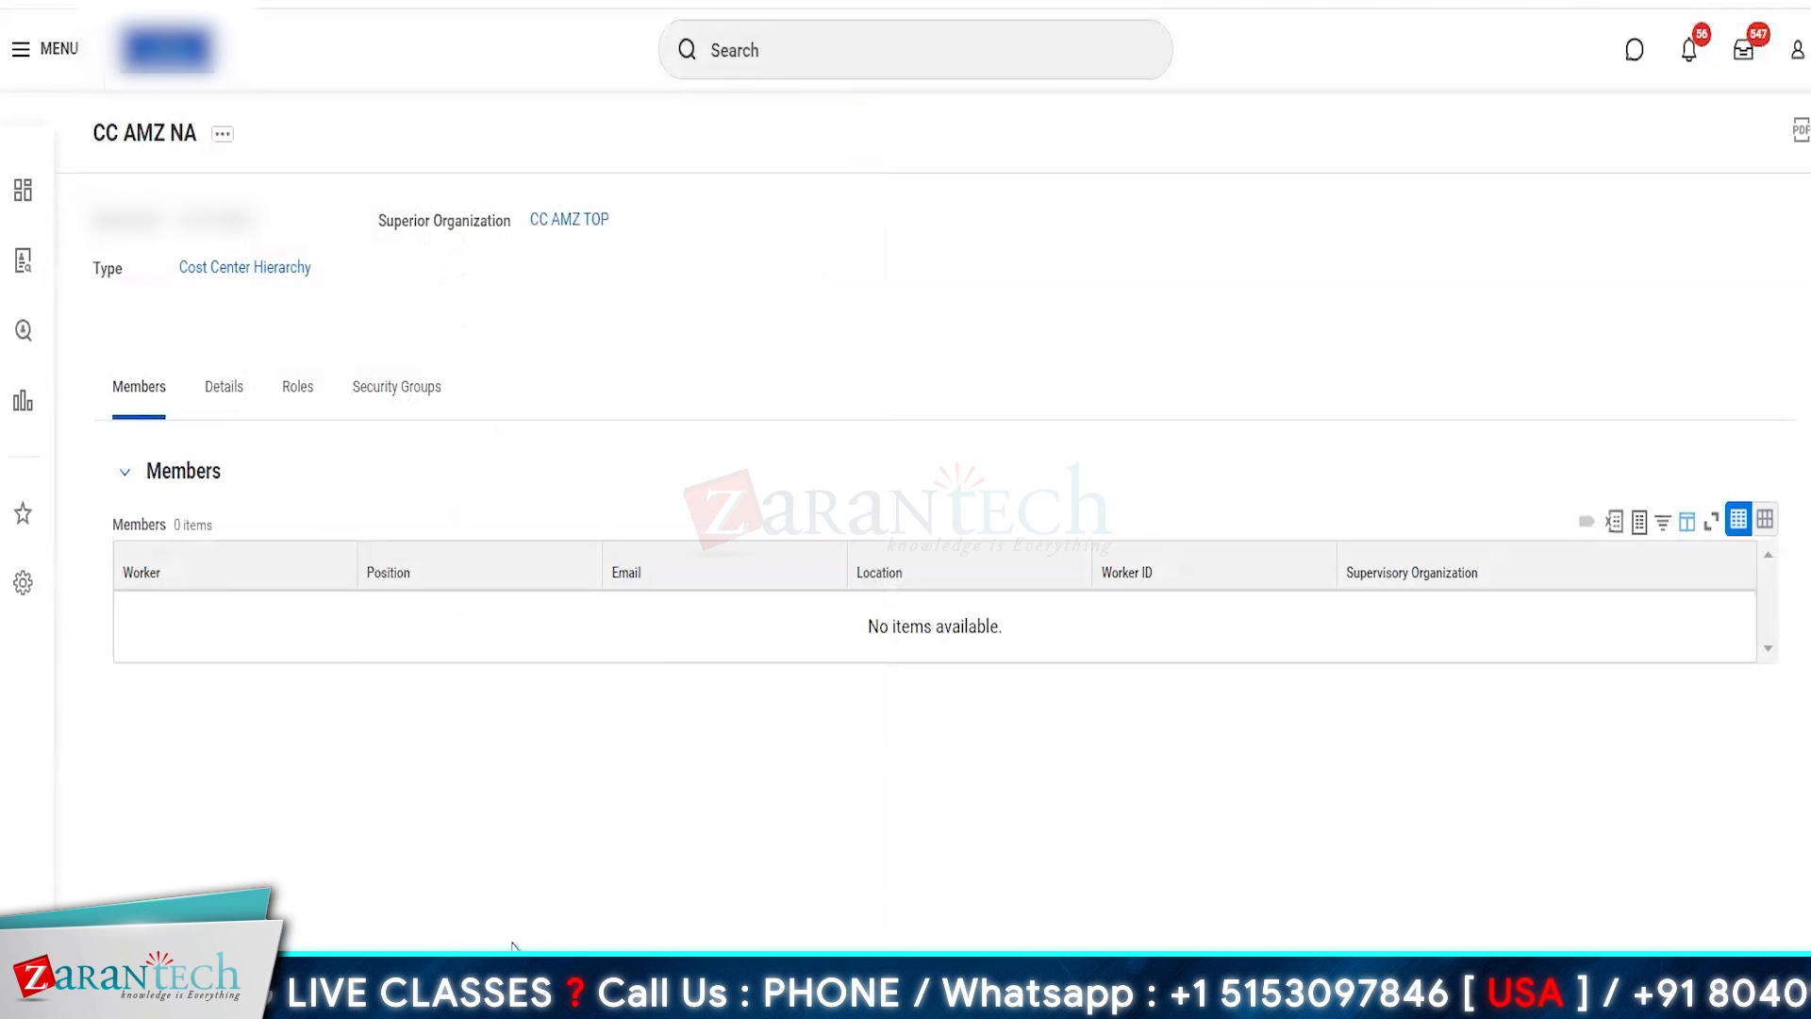
pyautogui.click(839, 330)
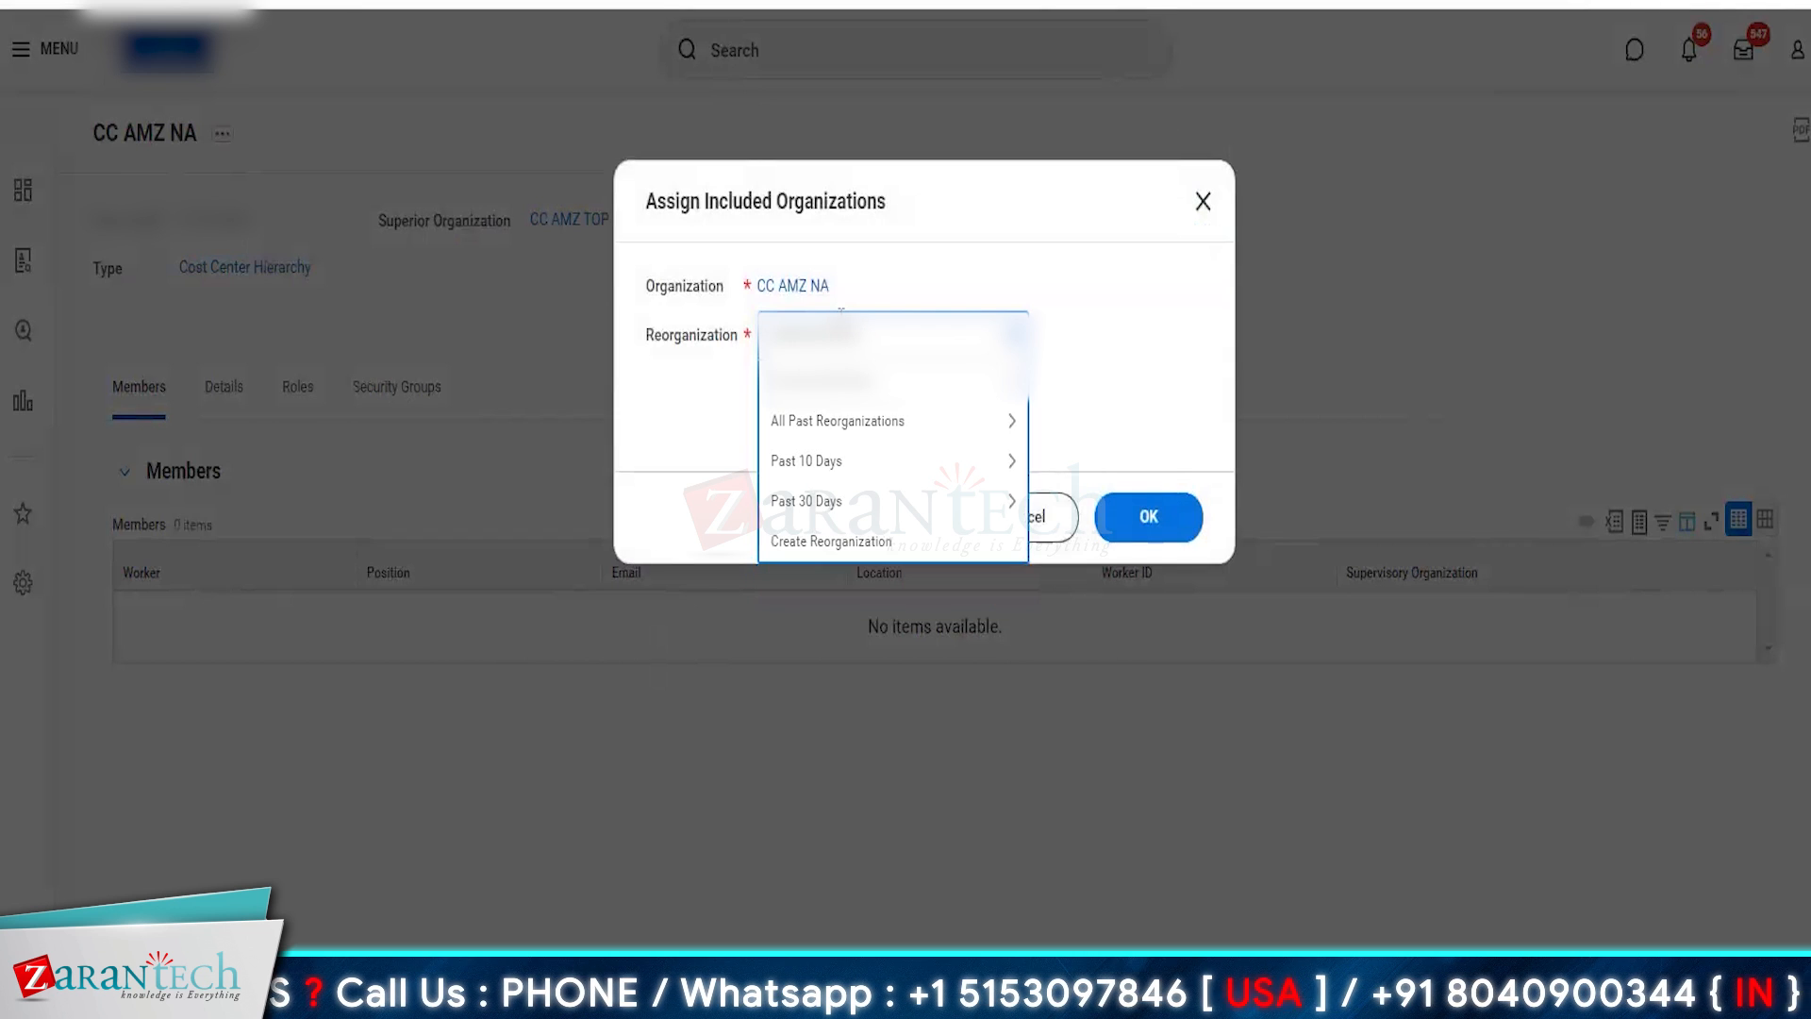
pyautogui.click(893, 451)
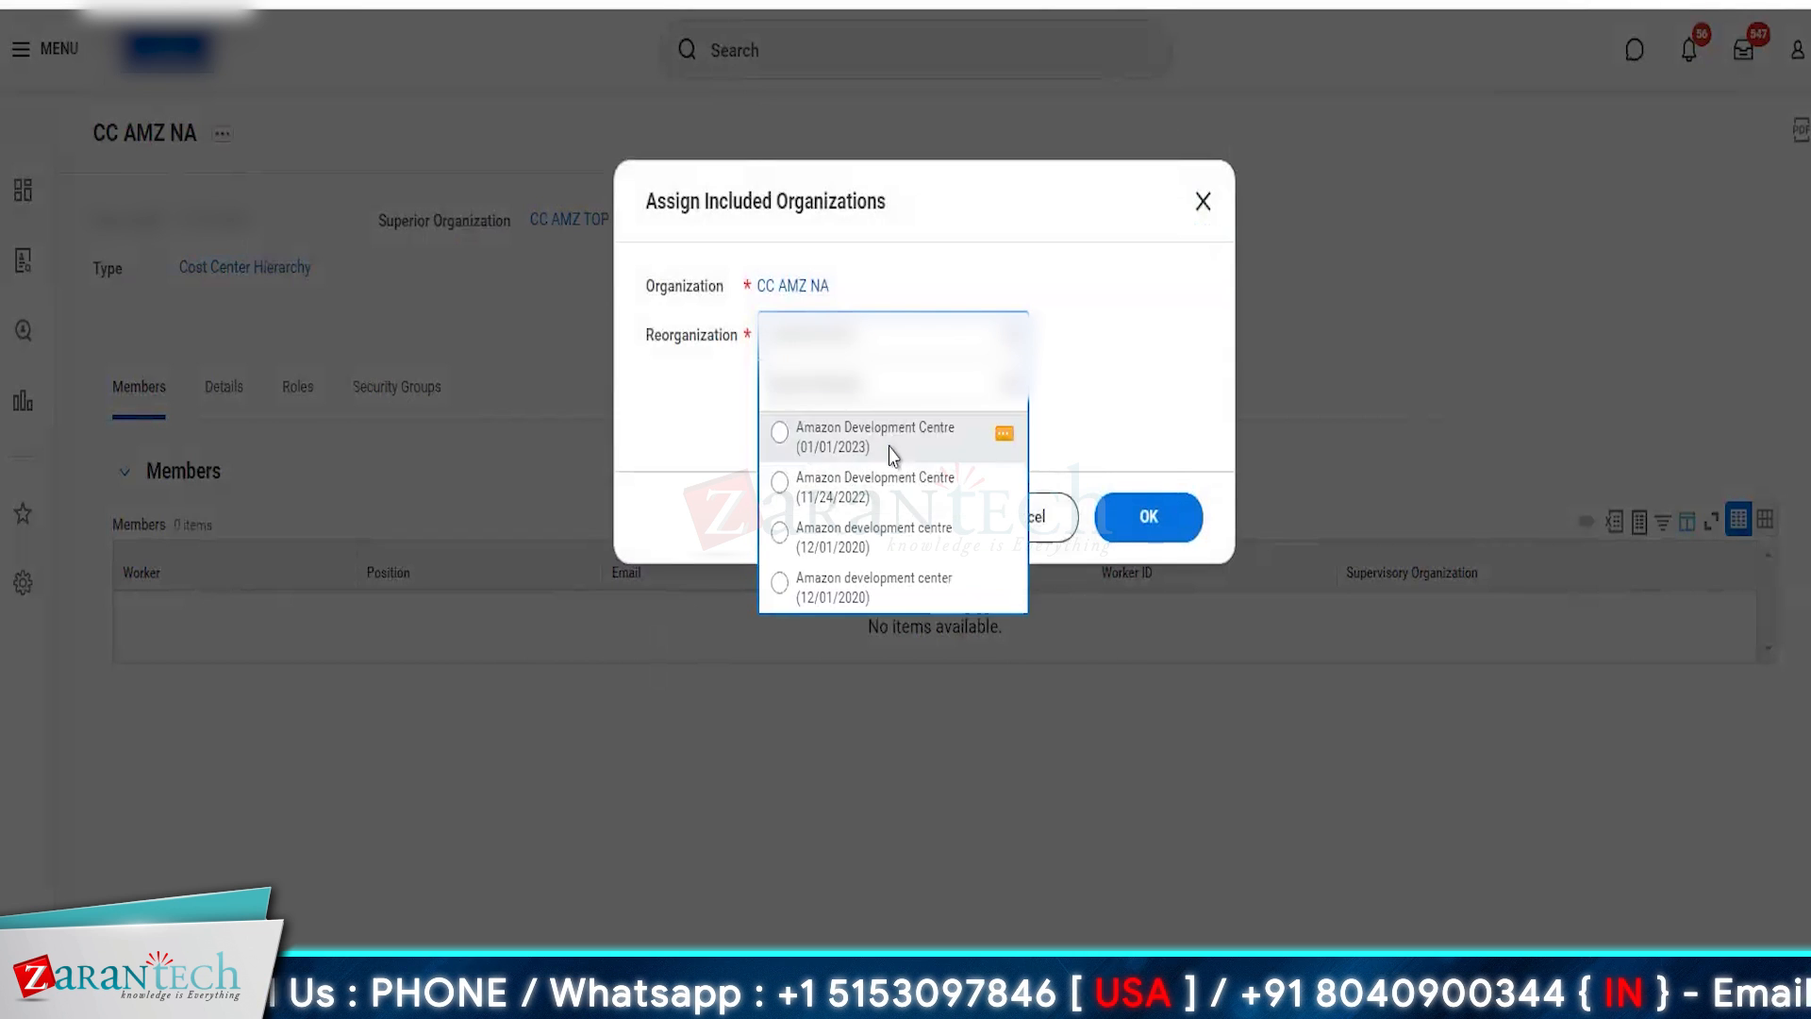
pyautogui.click(1135, 522)
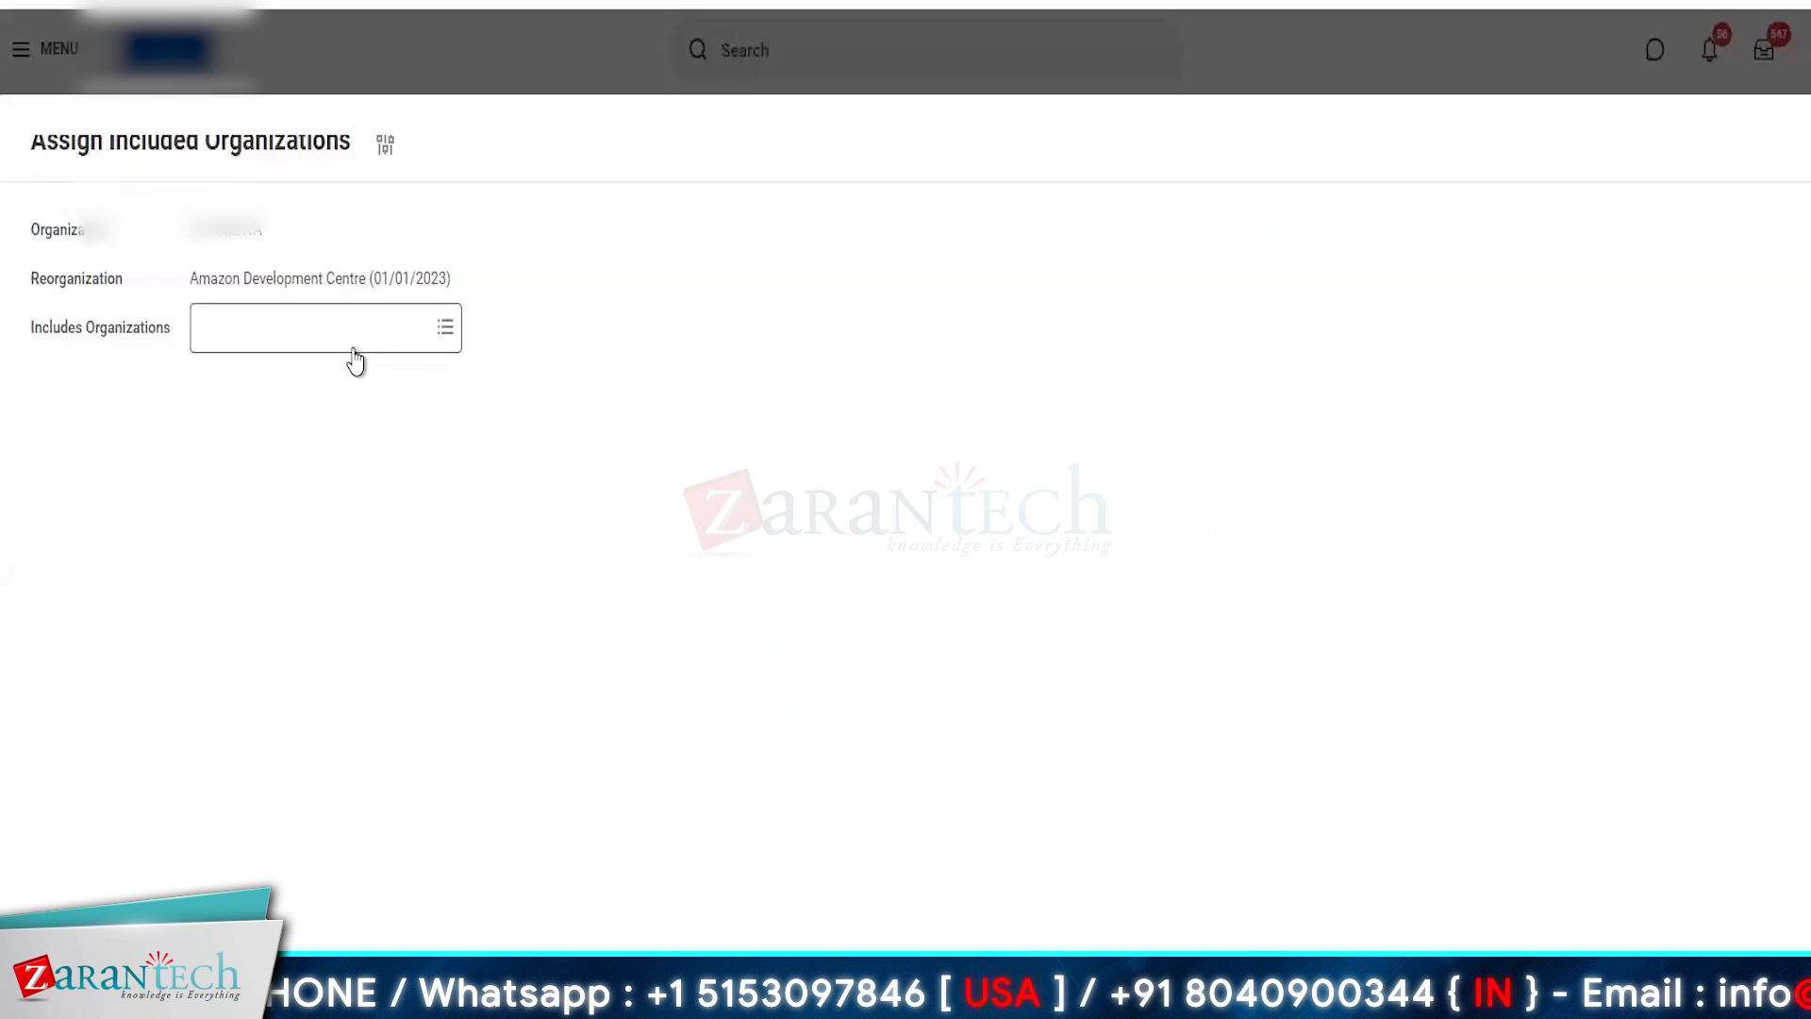
# - Include the CC AMZ USA and CC AMZ CA cost centers in CC AMZ NA and save the assignment
pyautogui.click(304, 313)
pyautogui.write('AMZ US')
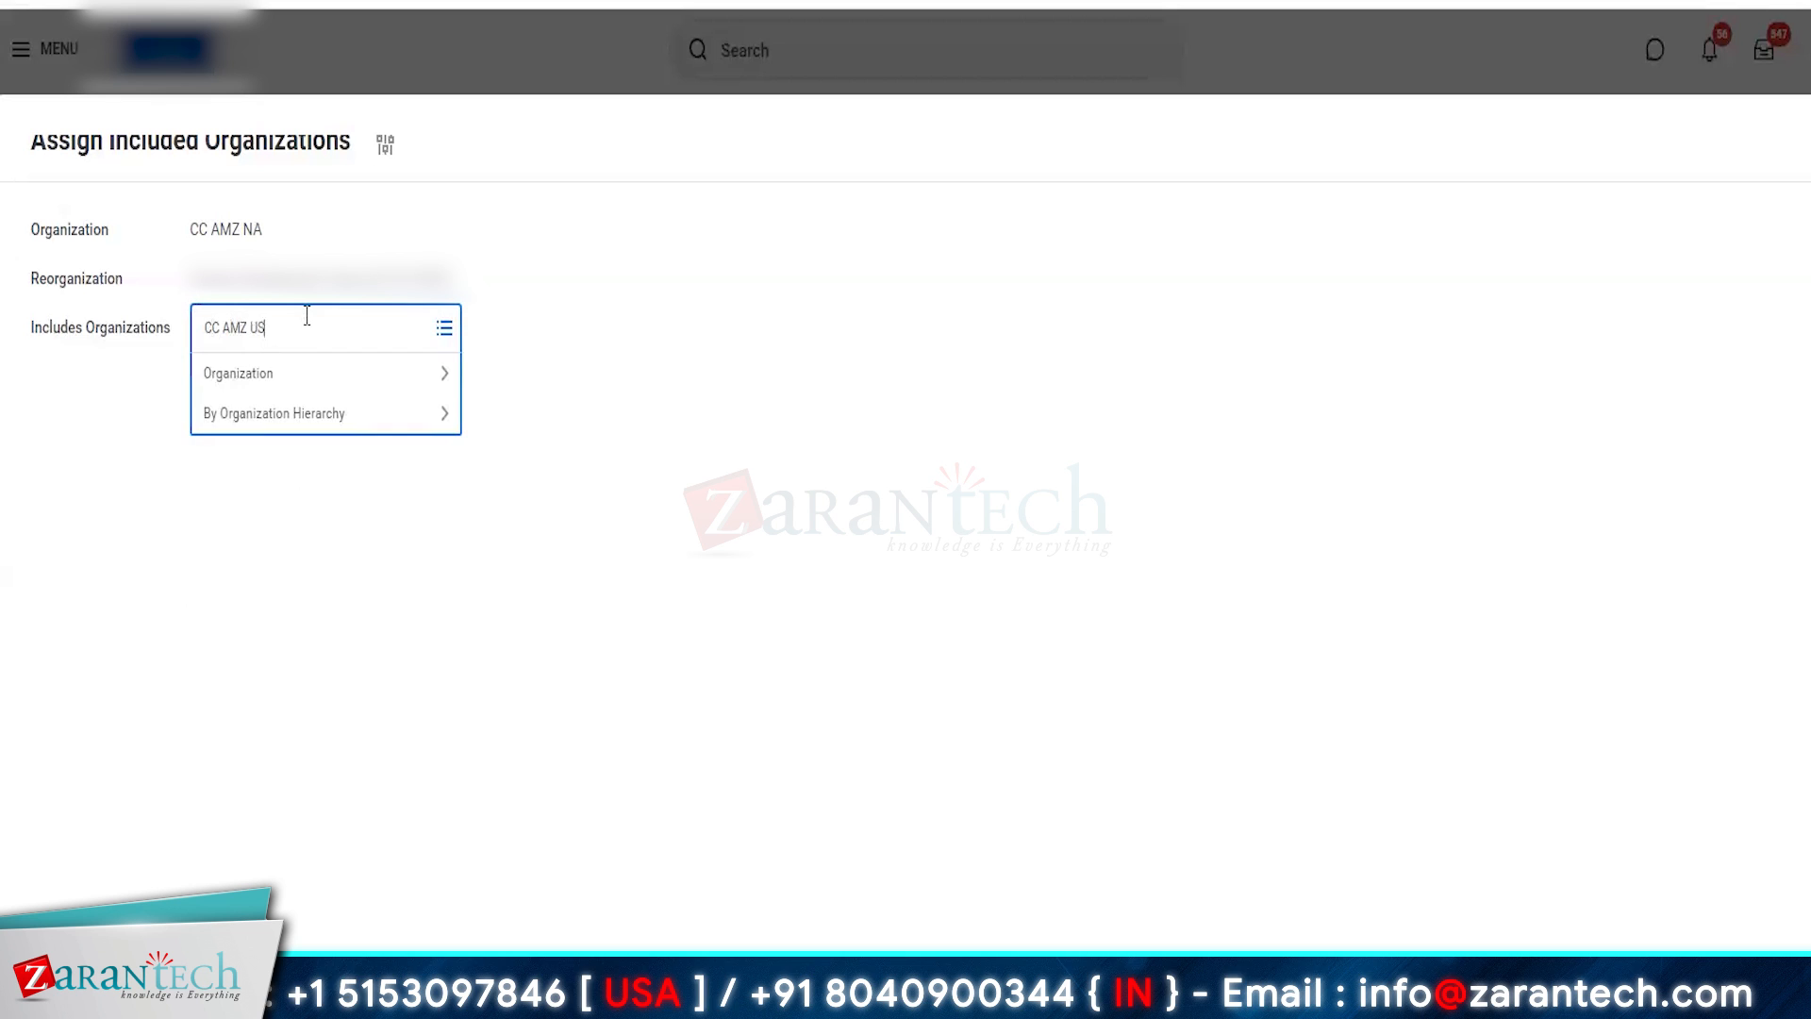
pyautogui.press('Return')
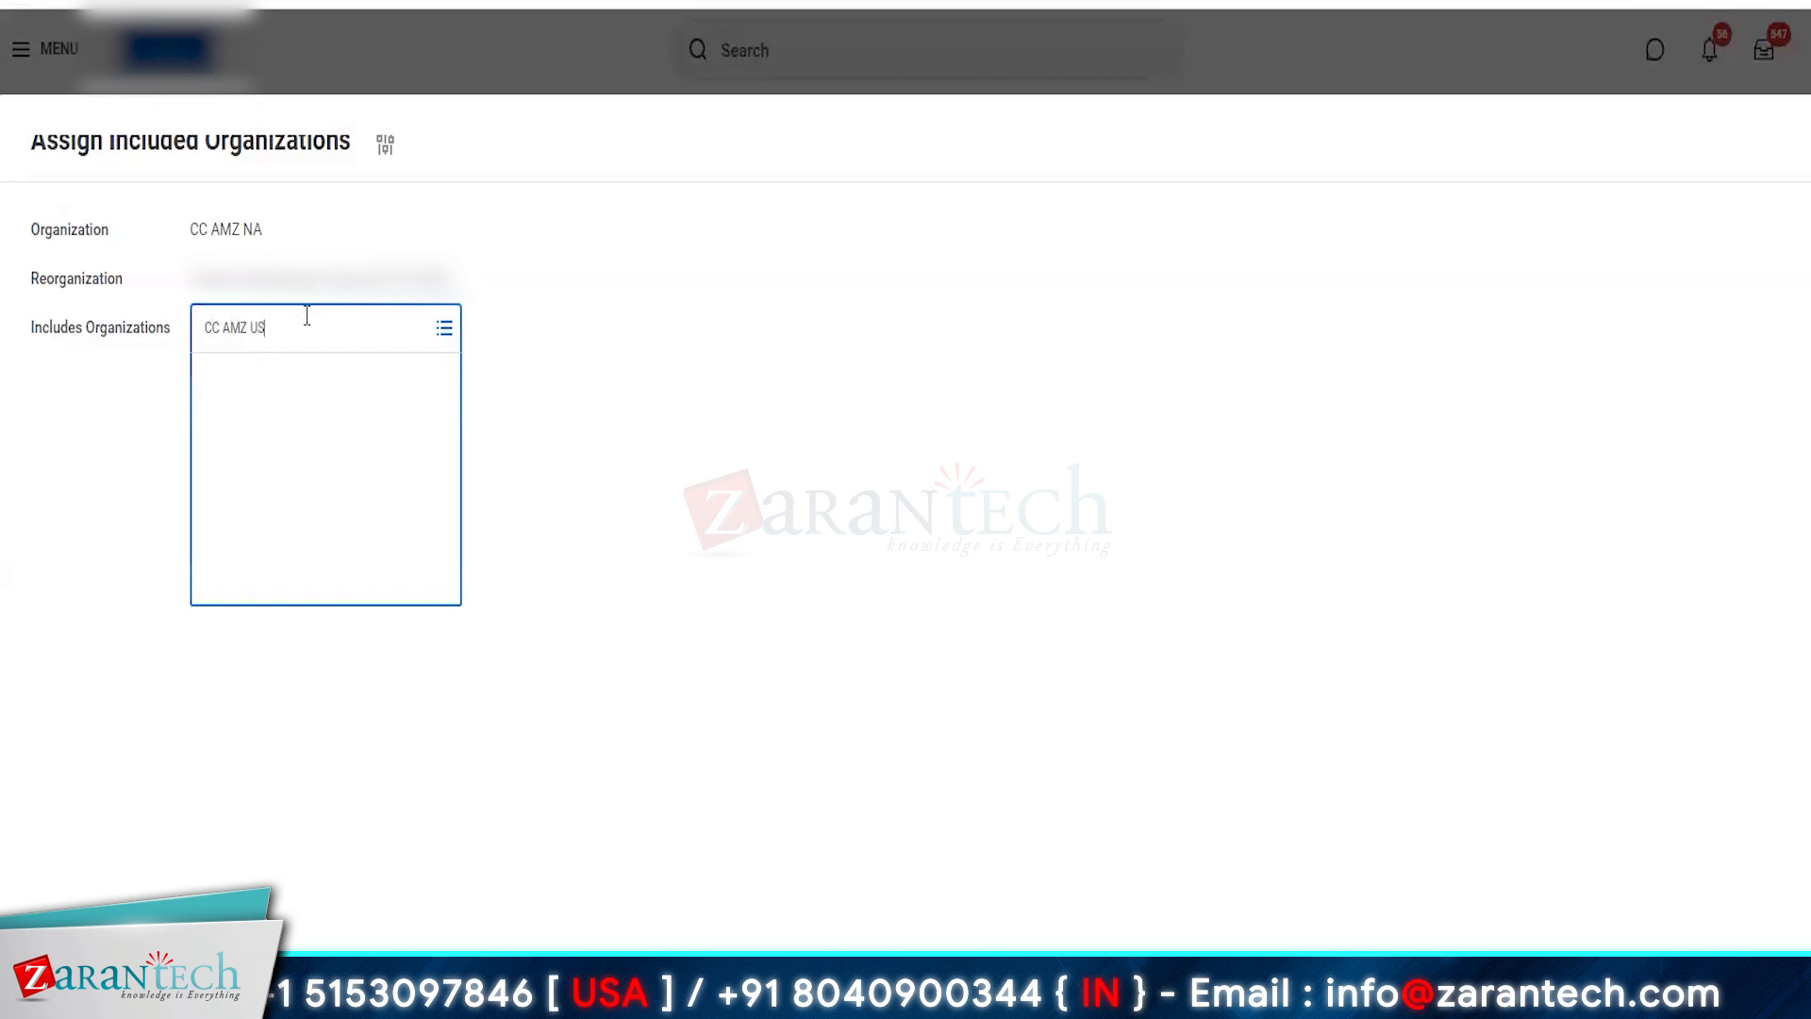
pyautogui.click(293, 429)
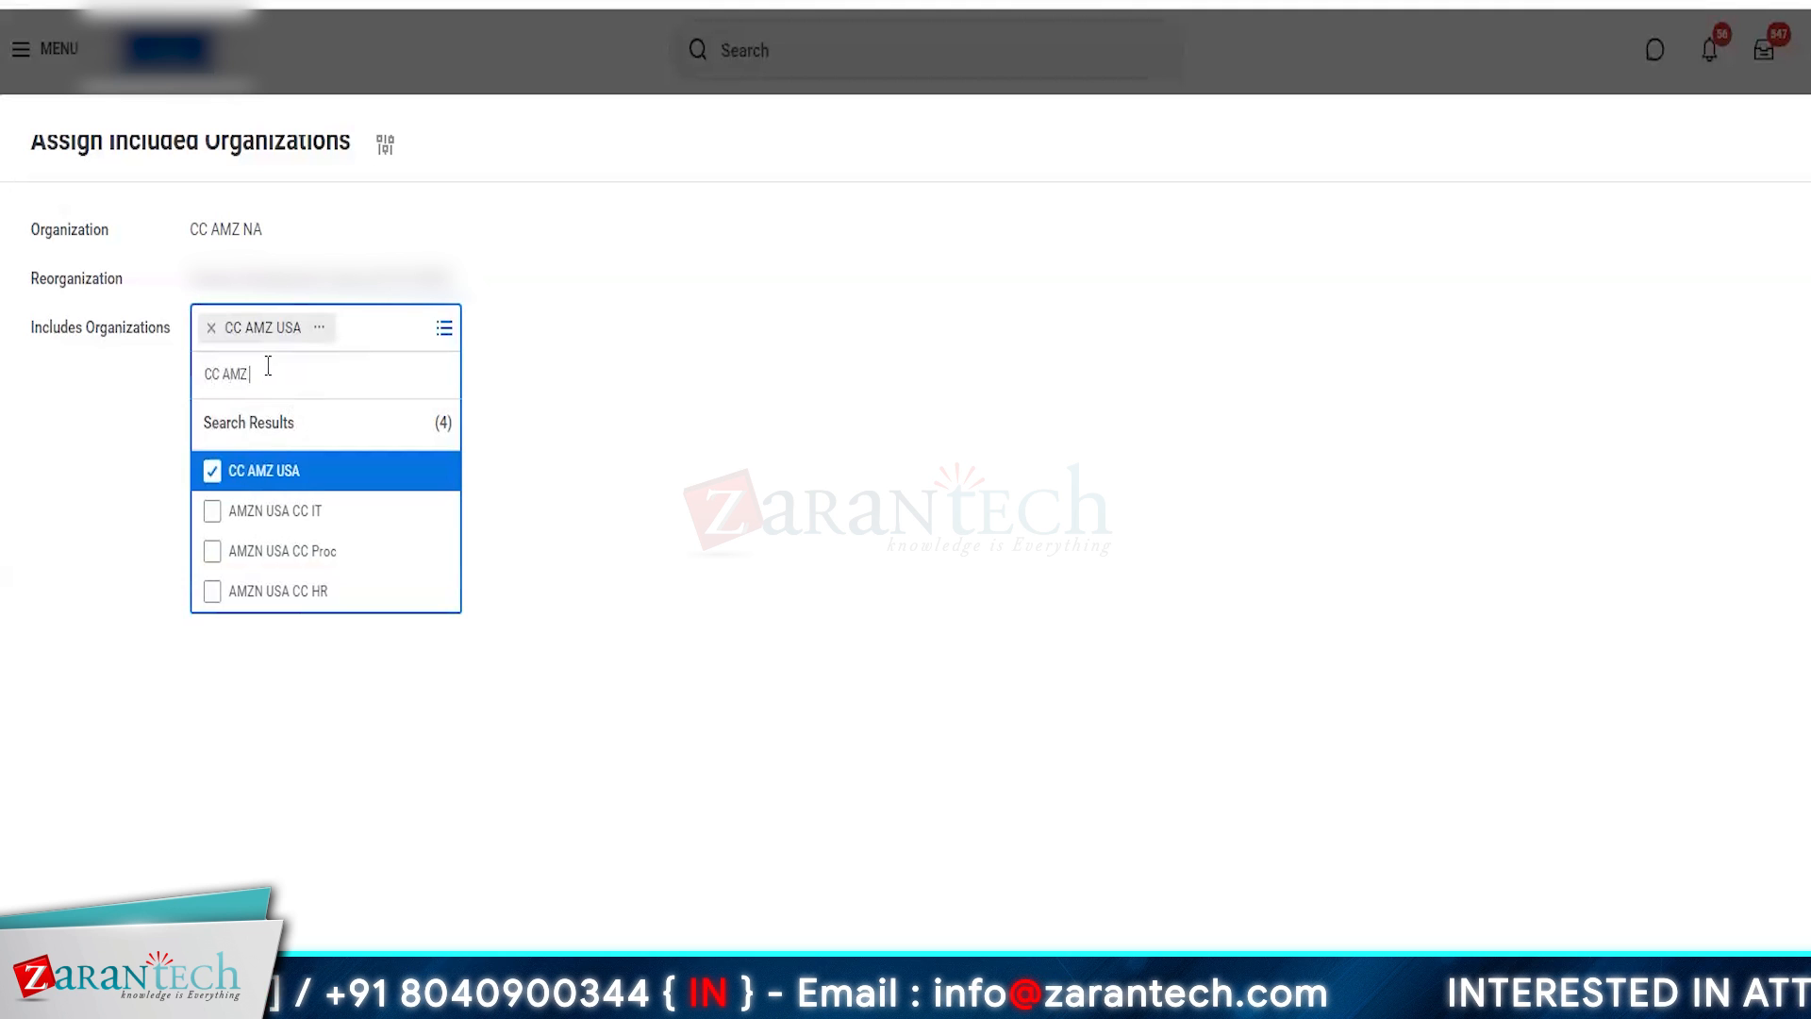
pyautogui.write('CC AMZ CA')
pyautogui.press('Return')
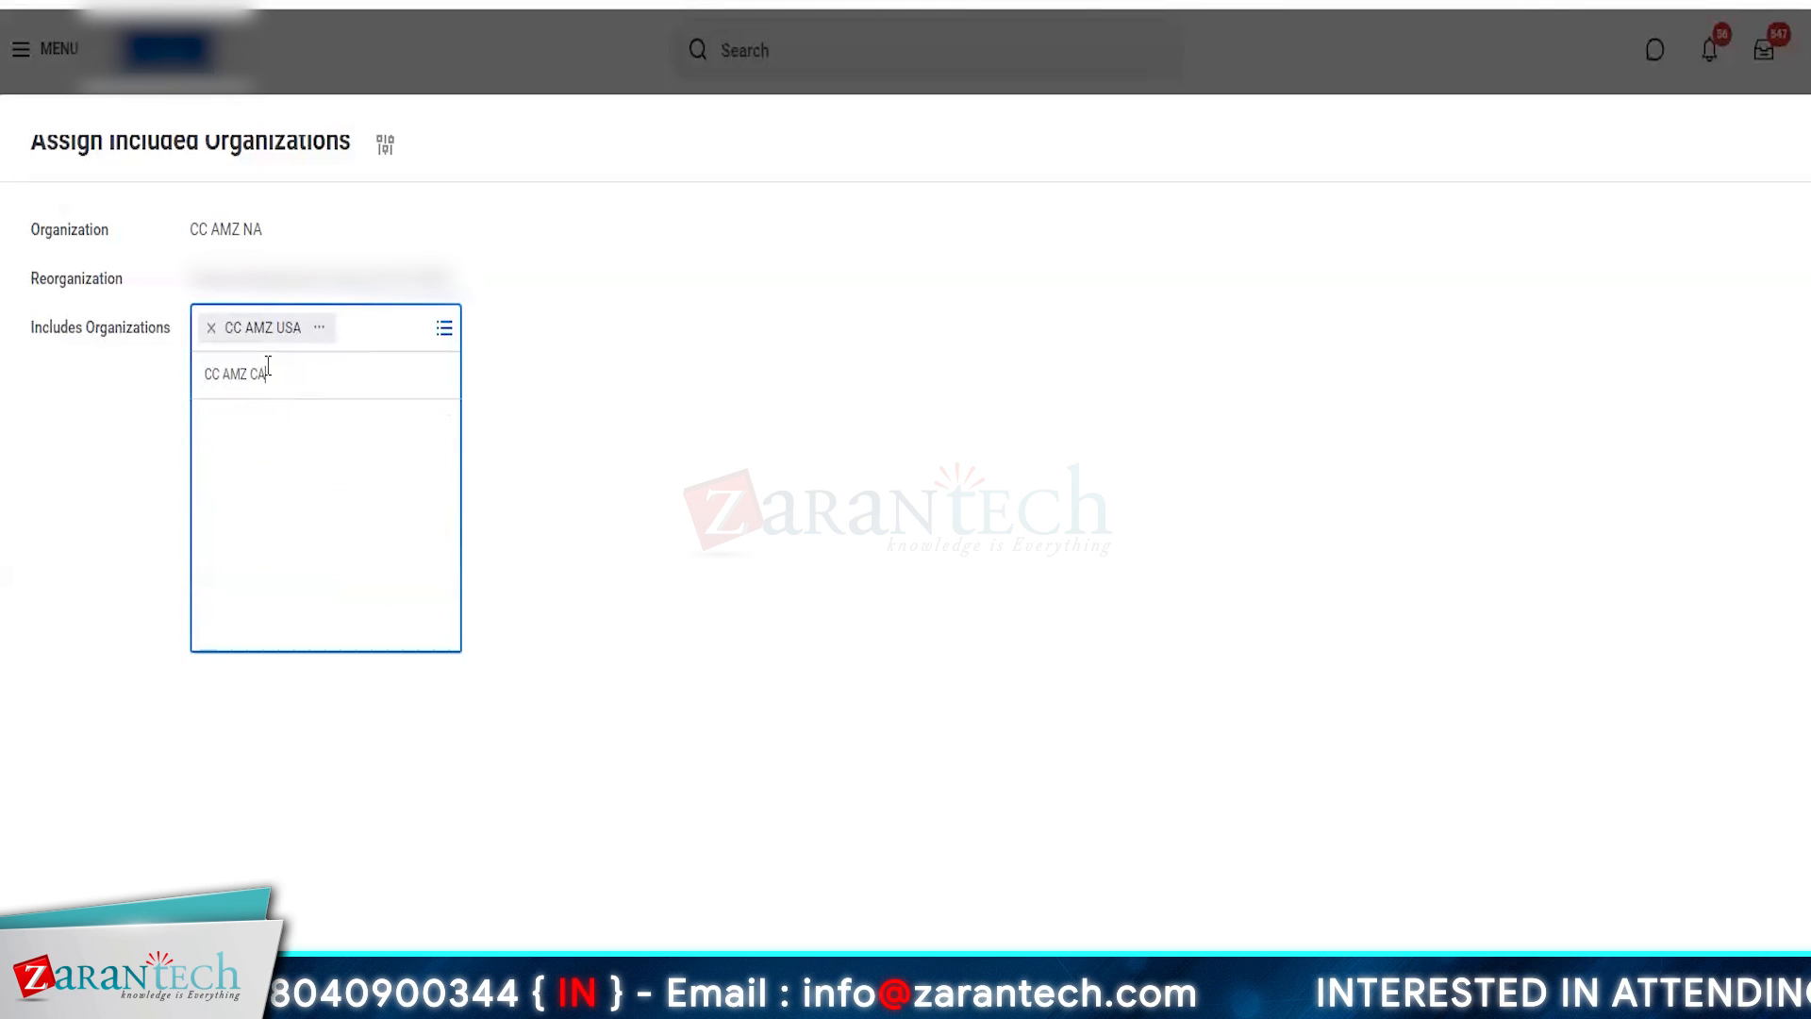
pyautogui.click(227, 648)
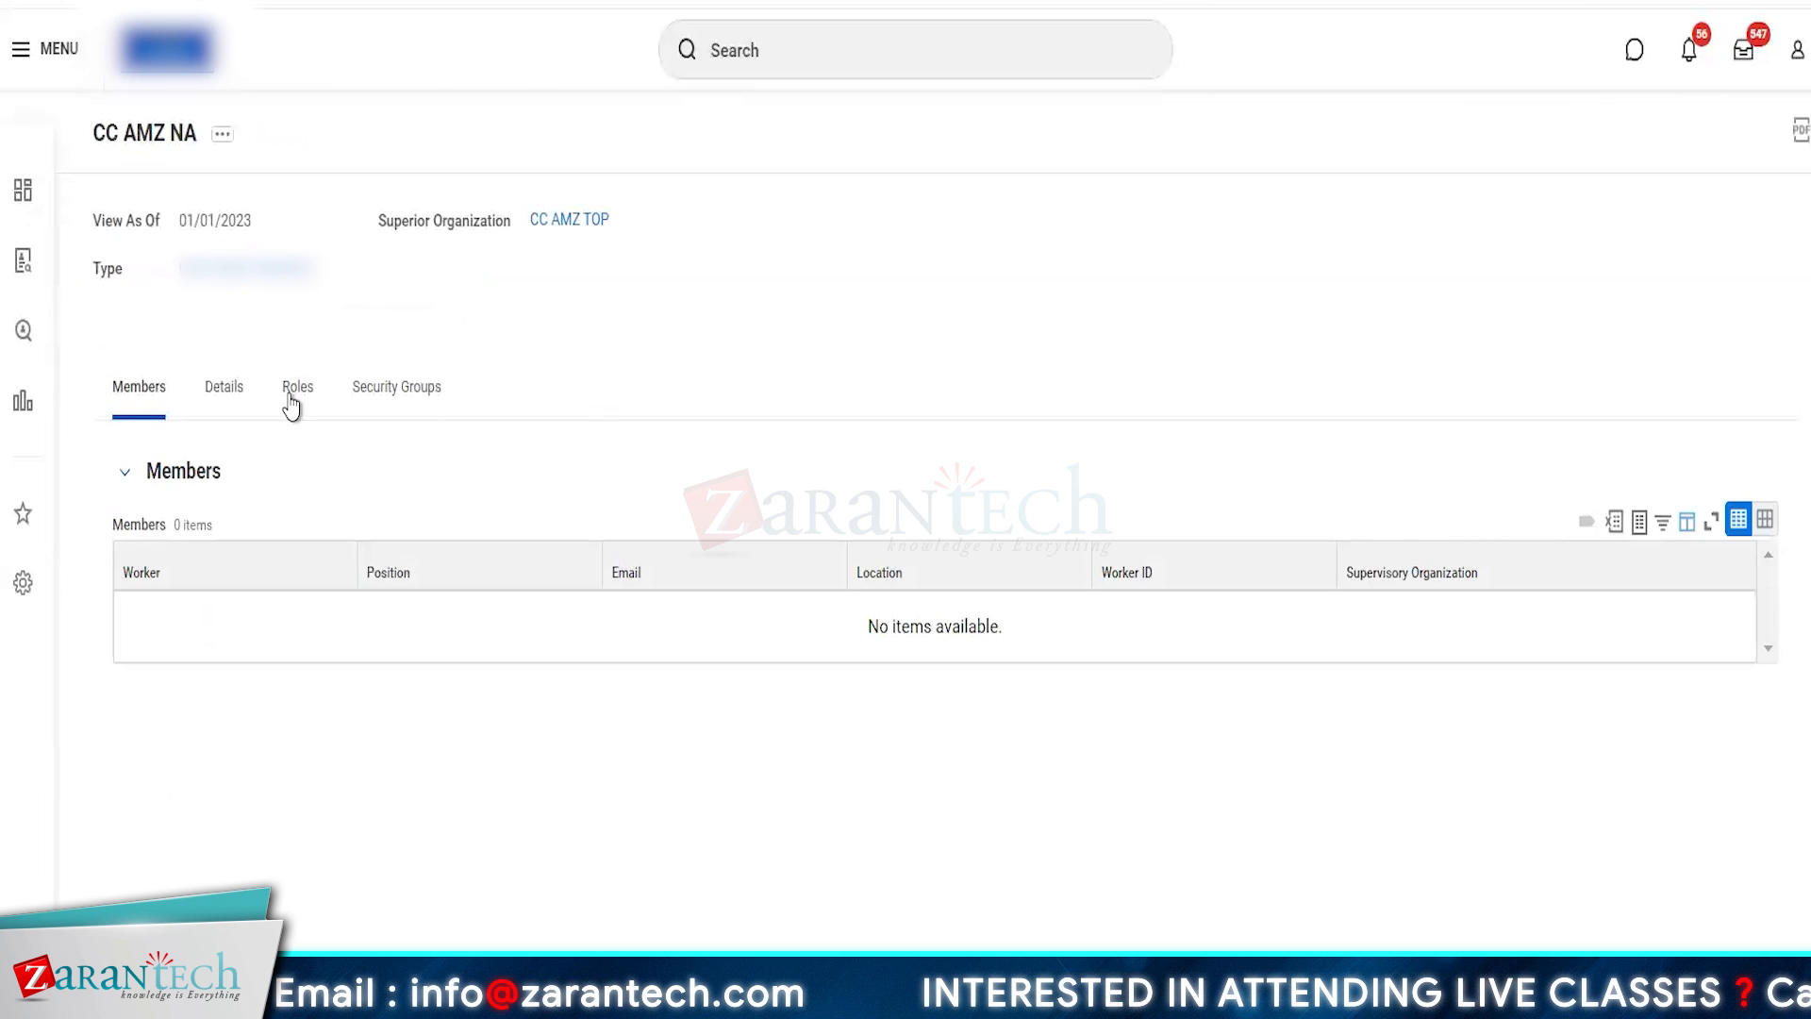
# - Open the org chart of the superior hierarchy CC AMZ TOP
pyautogui.click(569, 222)
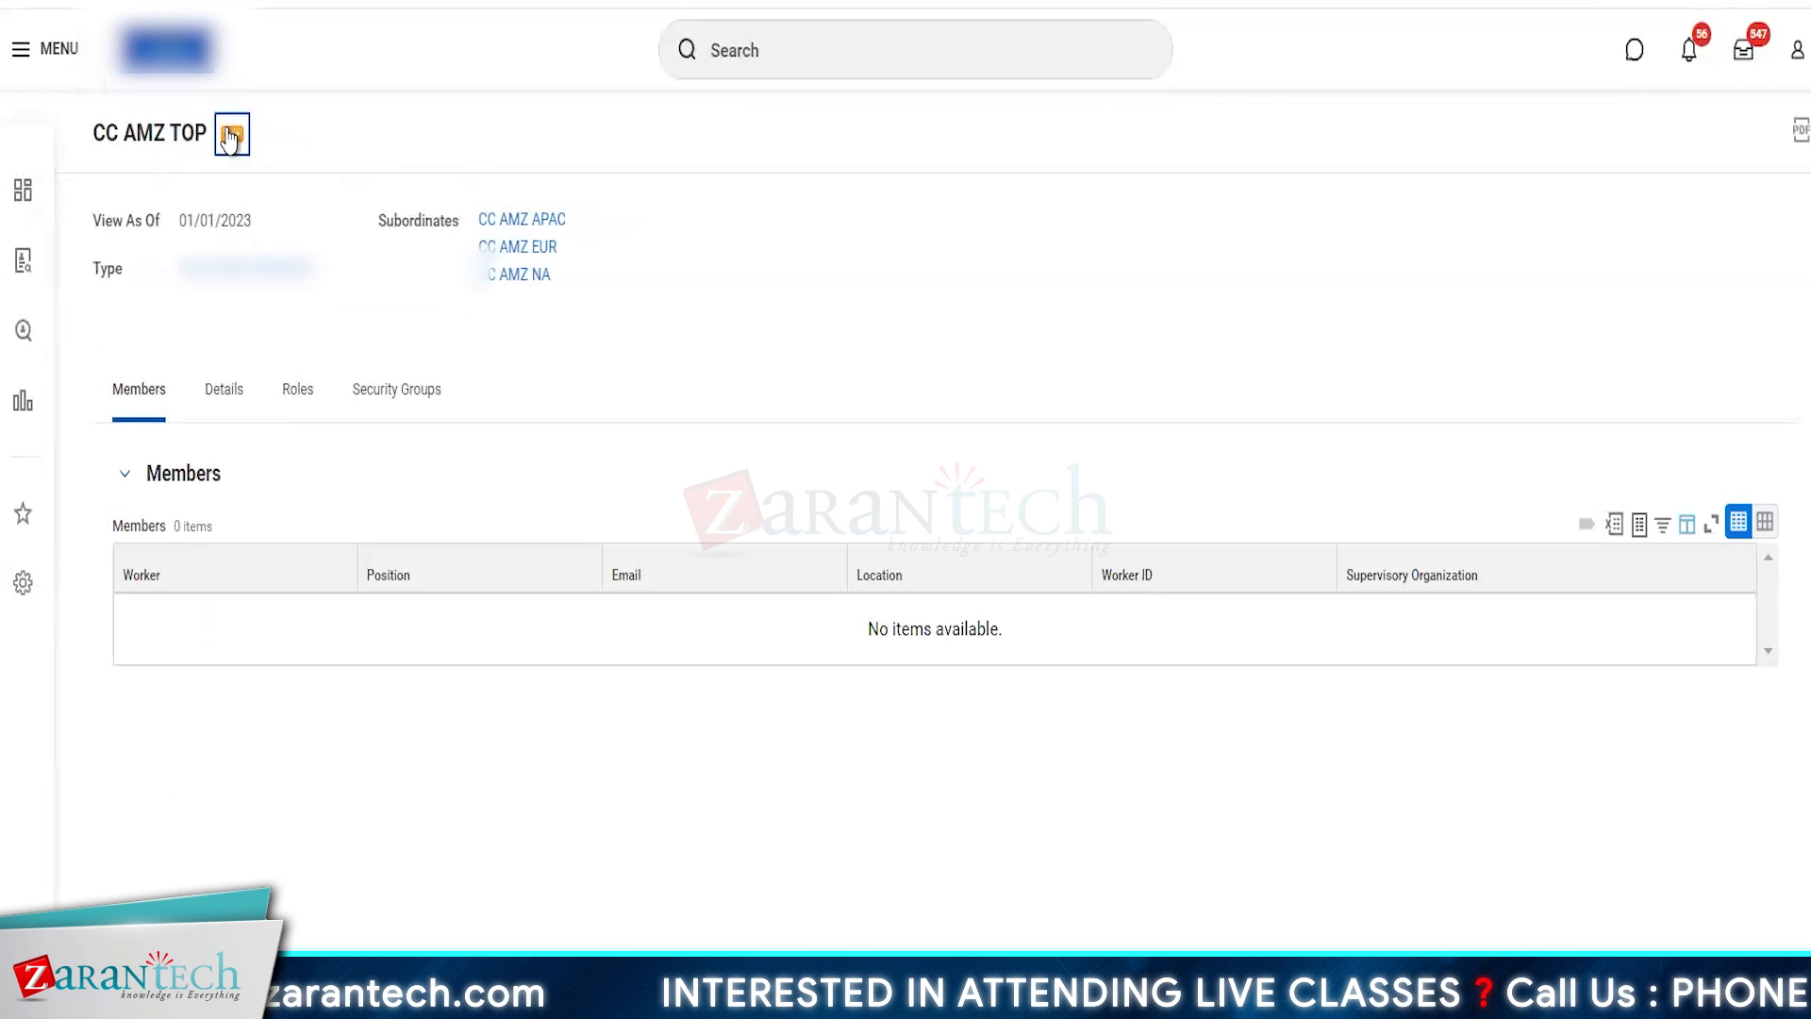
pyautogui.click(230, 136)
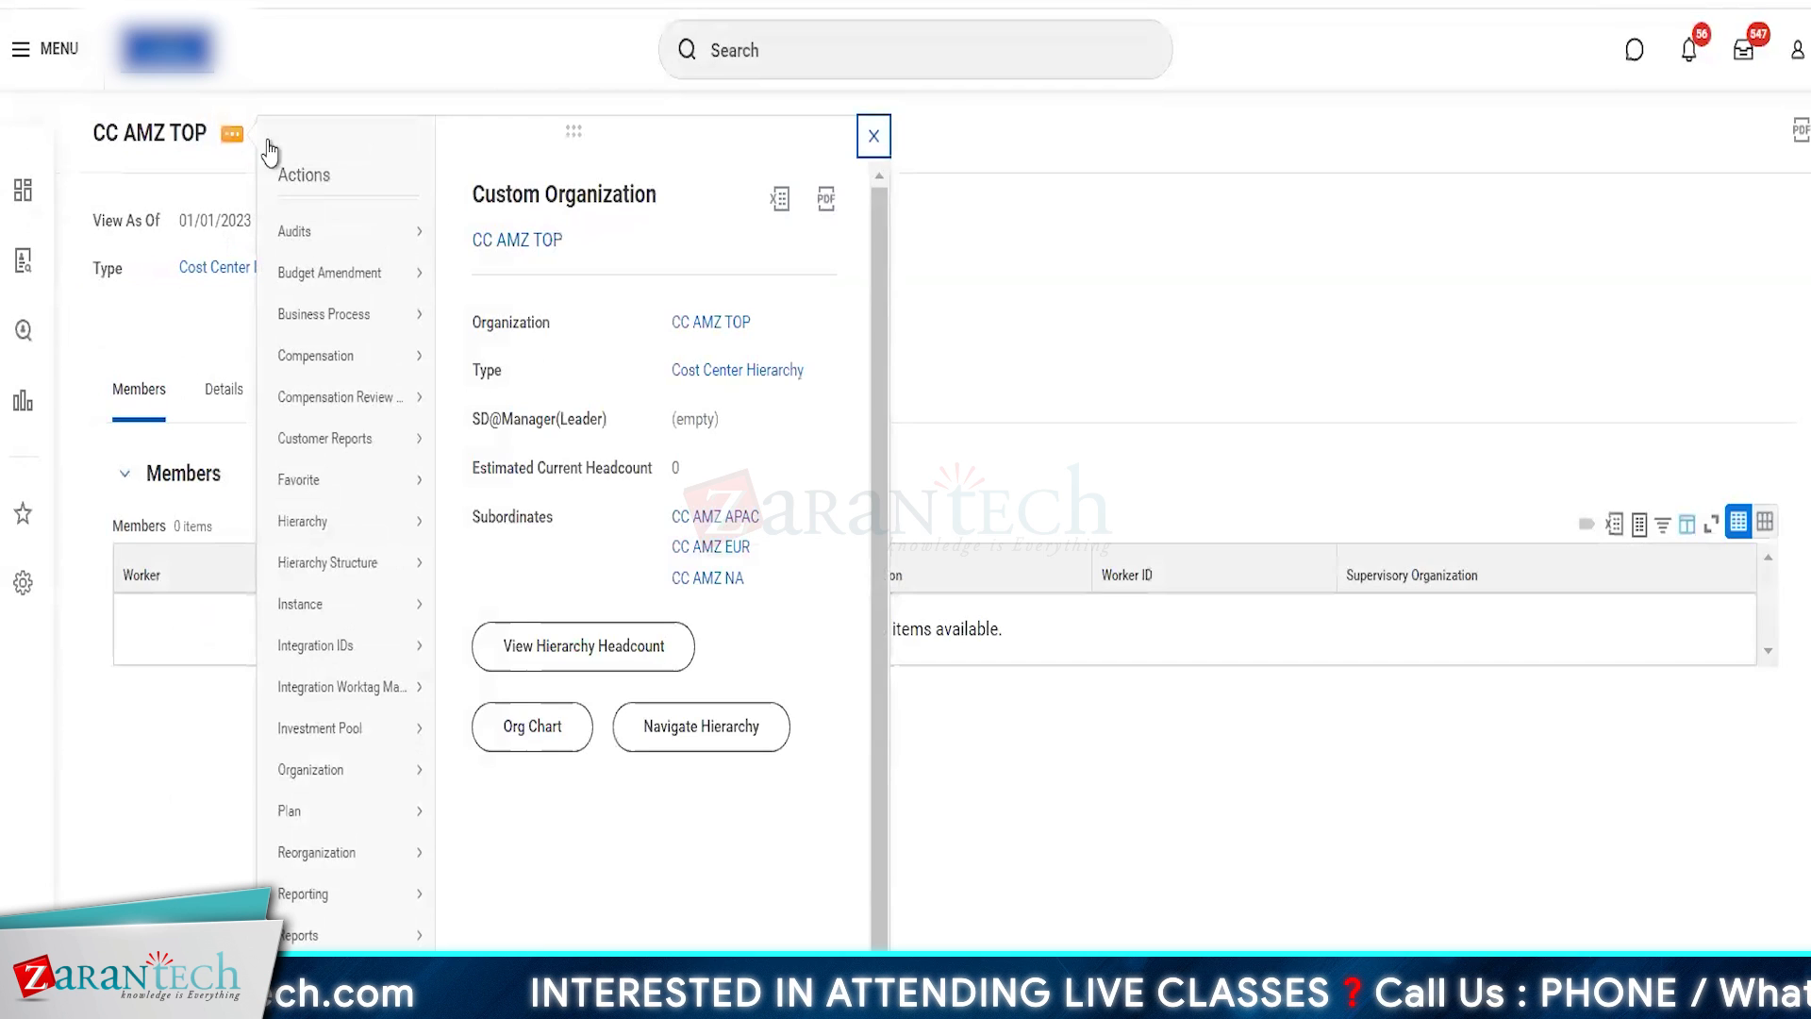
pyautogui.click(534, 728)
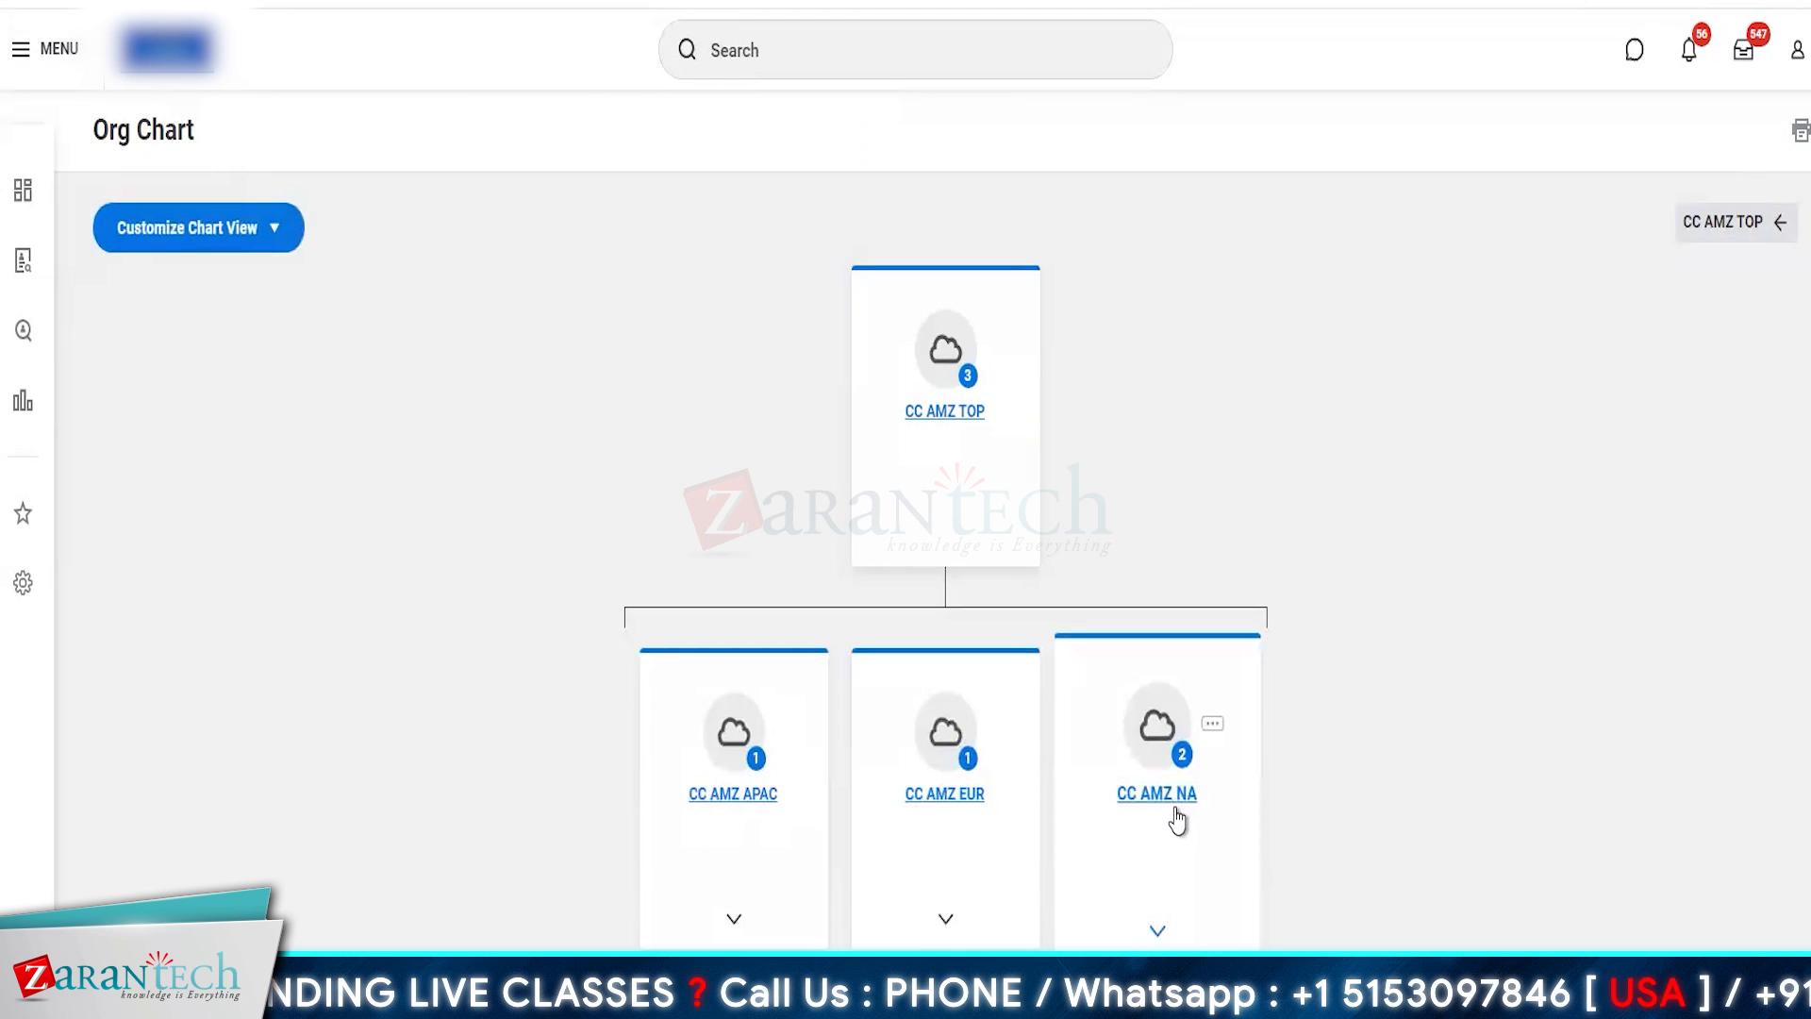
# - Expand the CC AMZ APAC, CC AMZ EUR and CC AMZ NA branches one by one to check their included cost centers
pyautogui.click(733, 926)
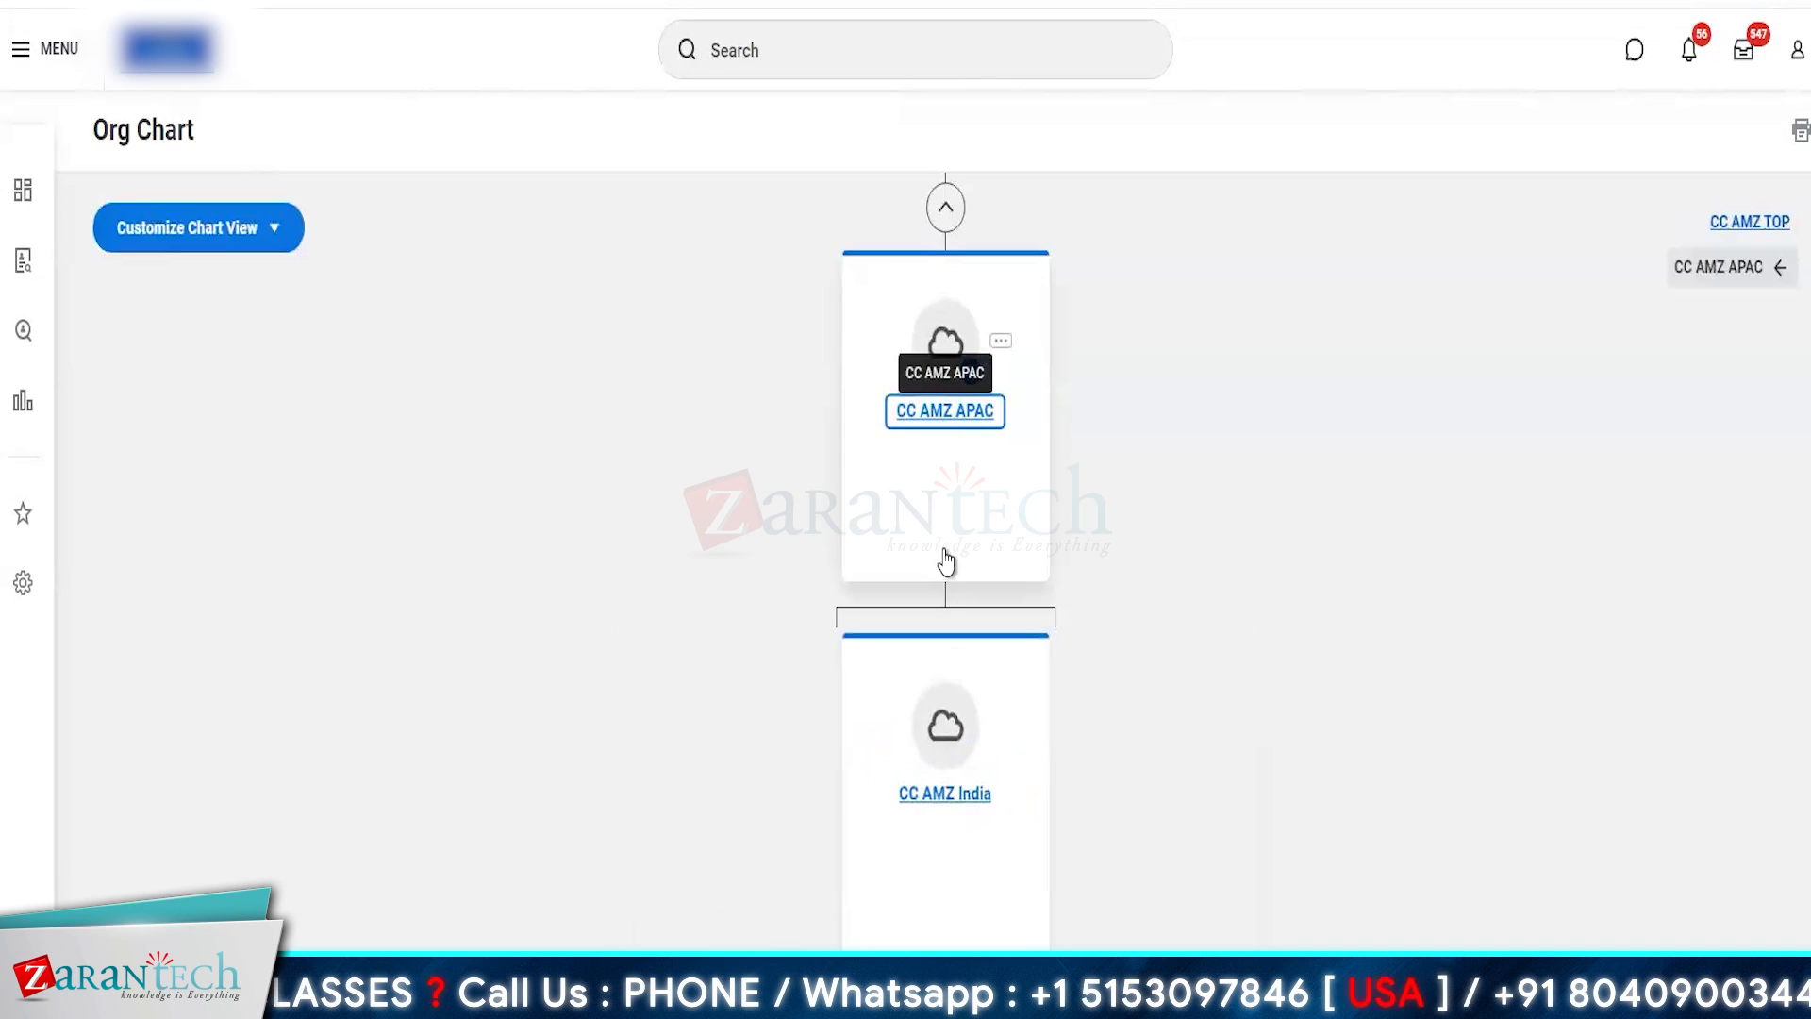
pyautogui.click(945, 206)
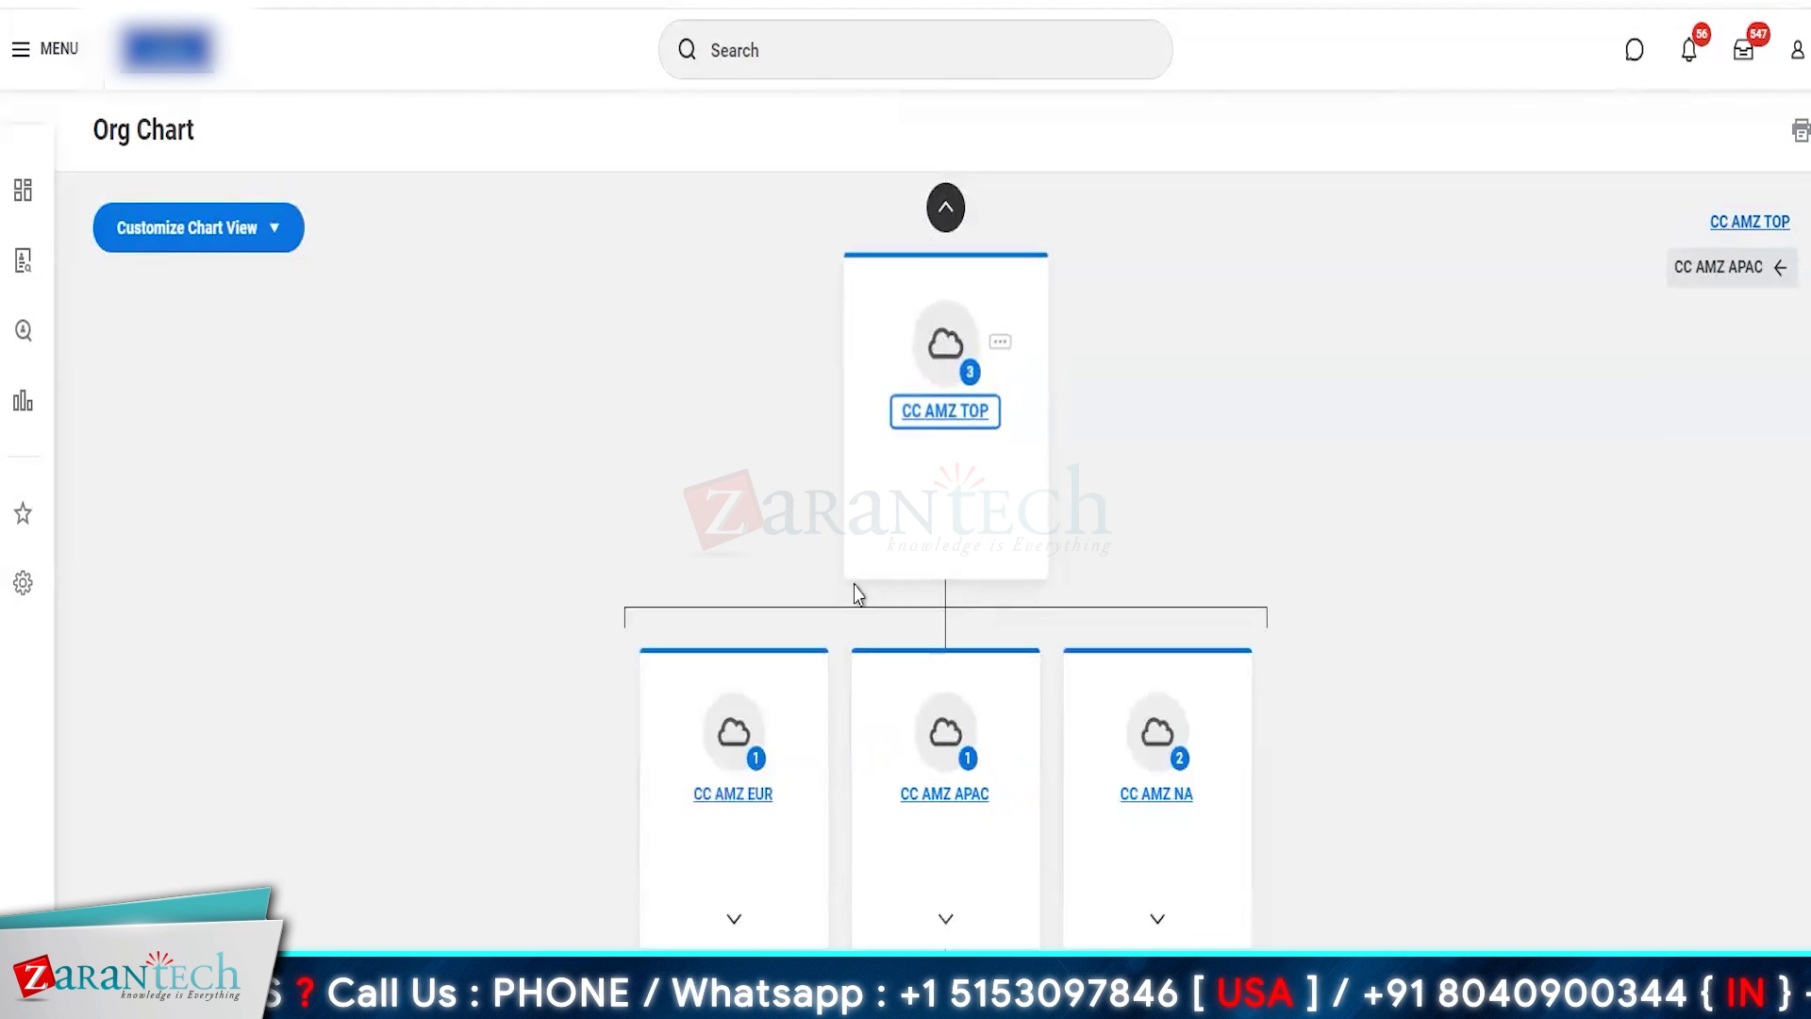
pyautogui.click(731, 932)
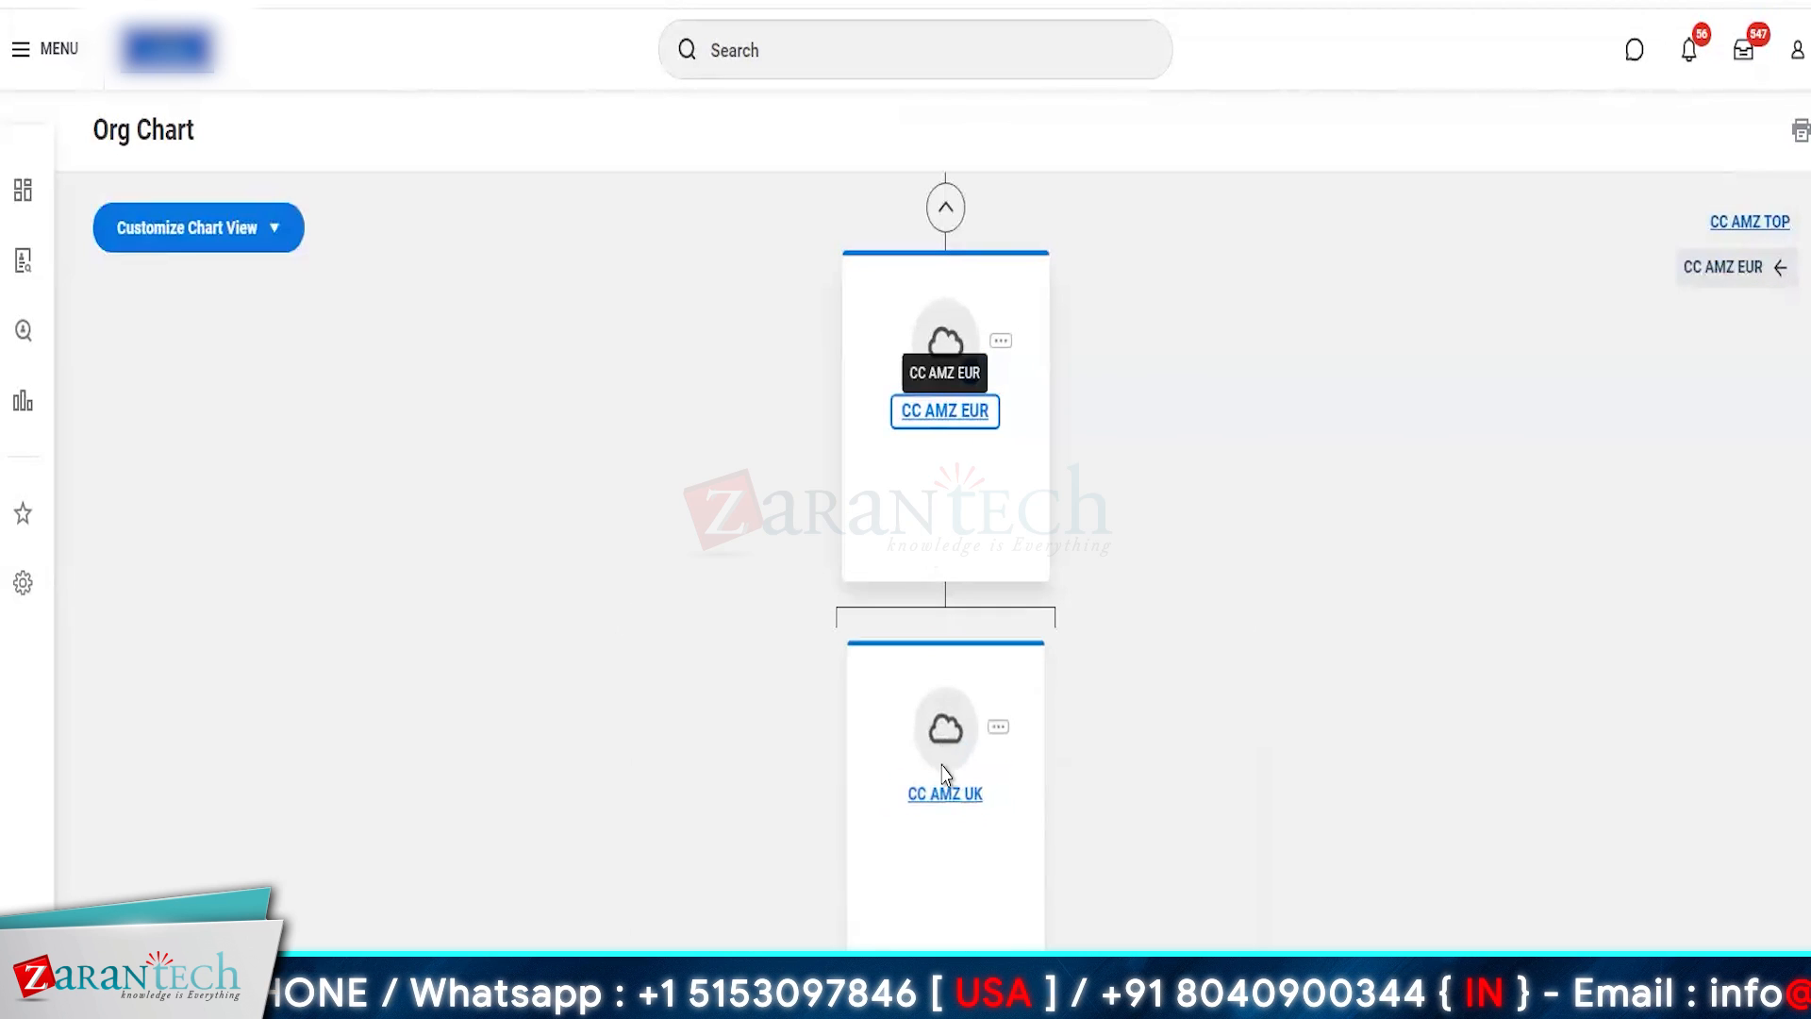
pyautogui.click(945, 210)
pyautogui.click(1158, 930)
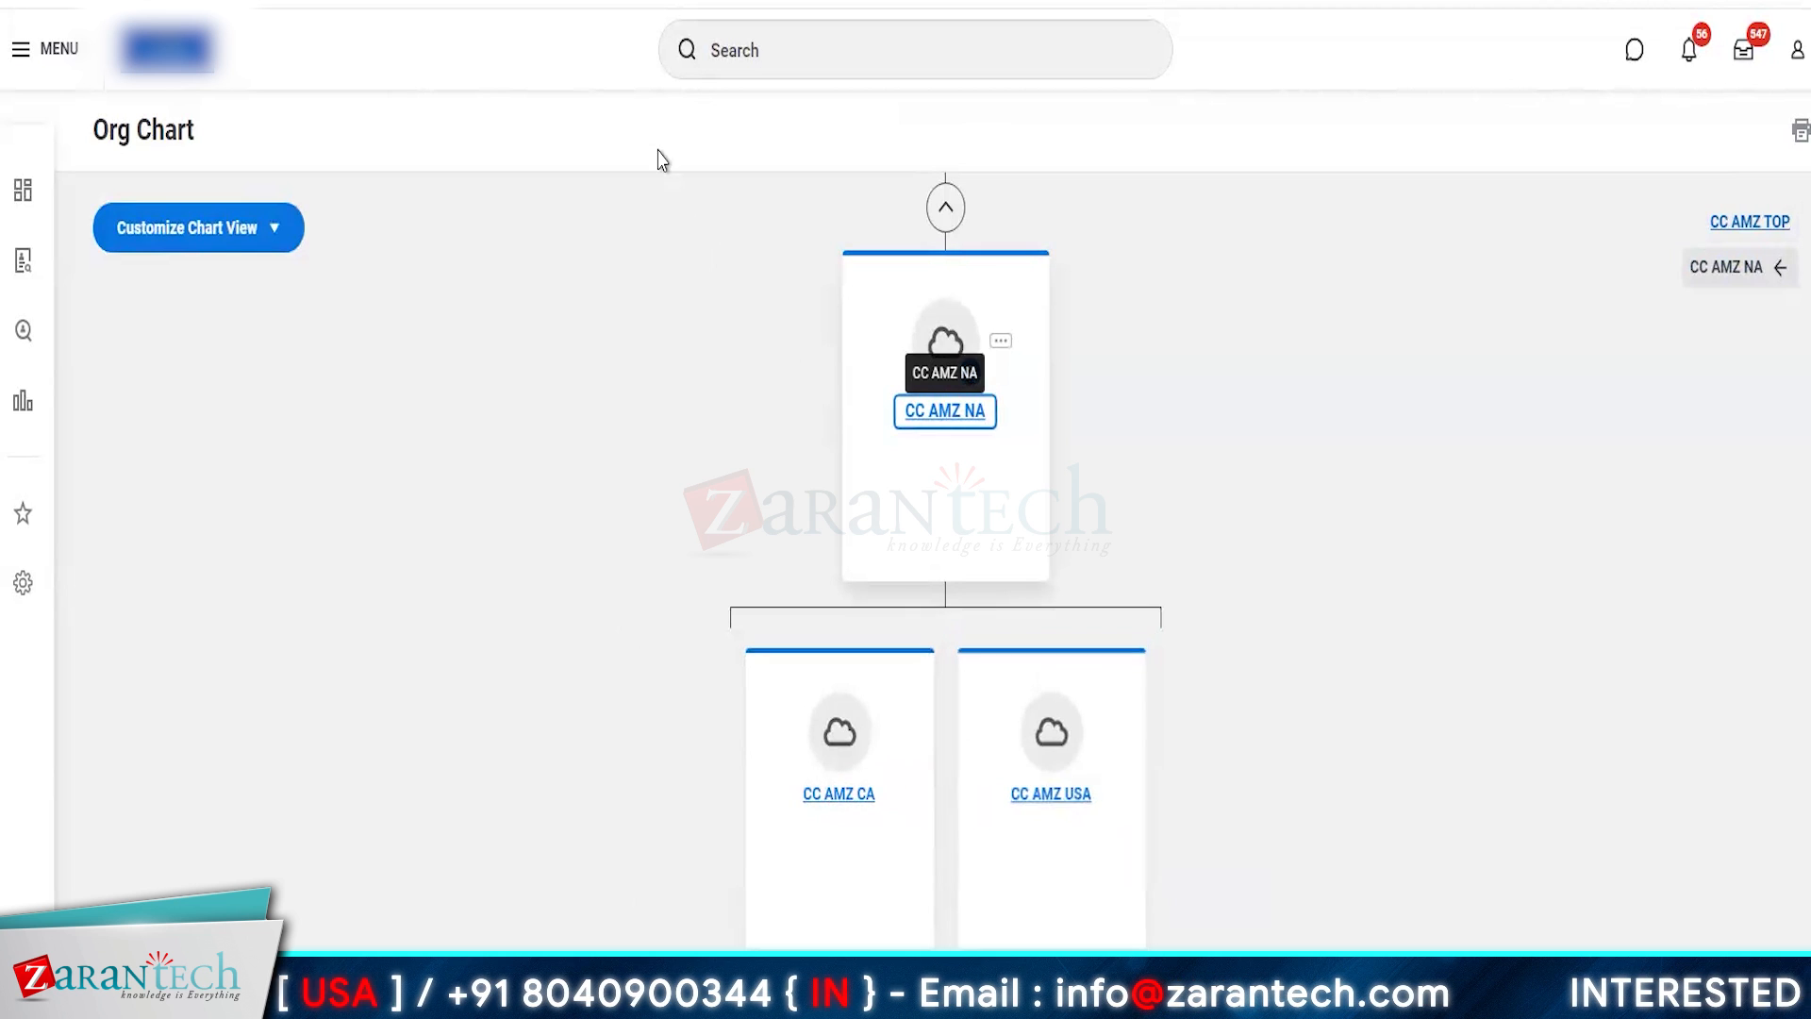
# - Switch to the whiteboard and start a new freehand sketch in the empty area beside the existing location hierarchy diagram
pyautogui.scroll(1, 586, 393)
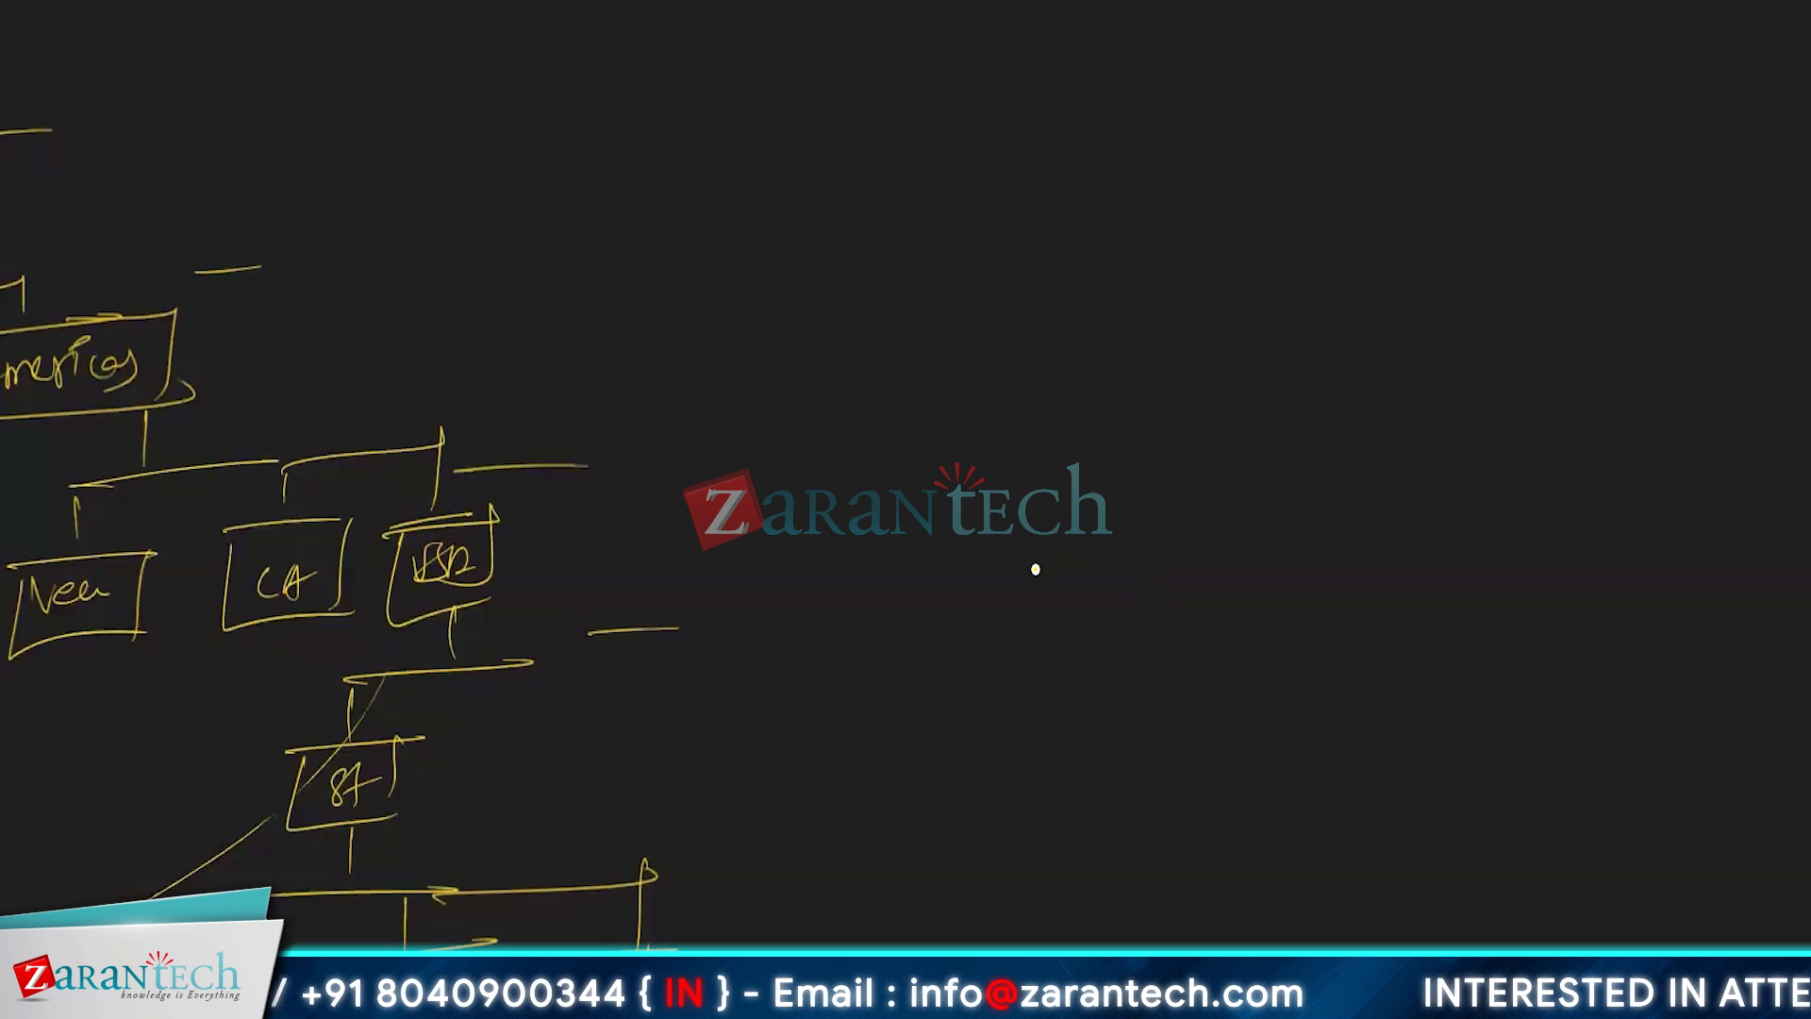
pyautogui.moveTo(1035, 564); pyautogui.dragTo(1031, 672)
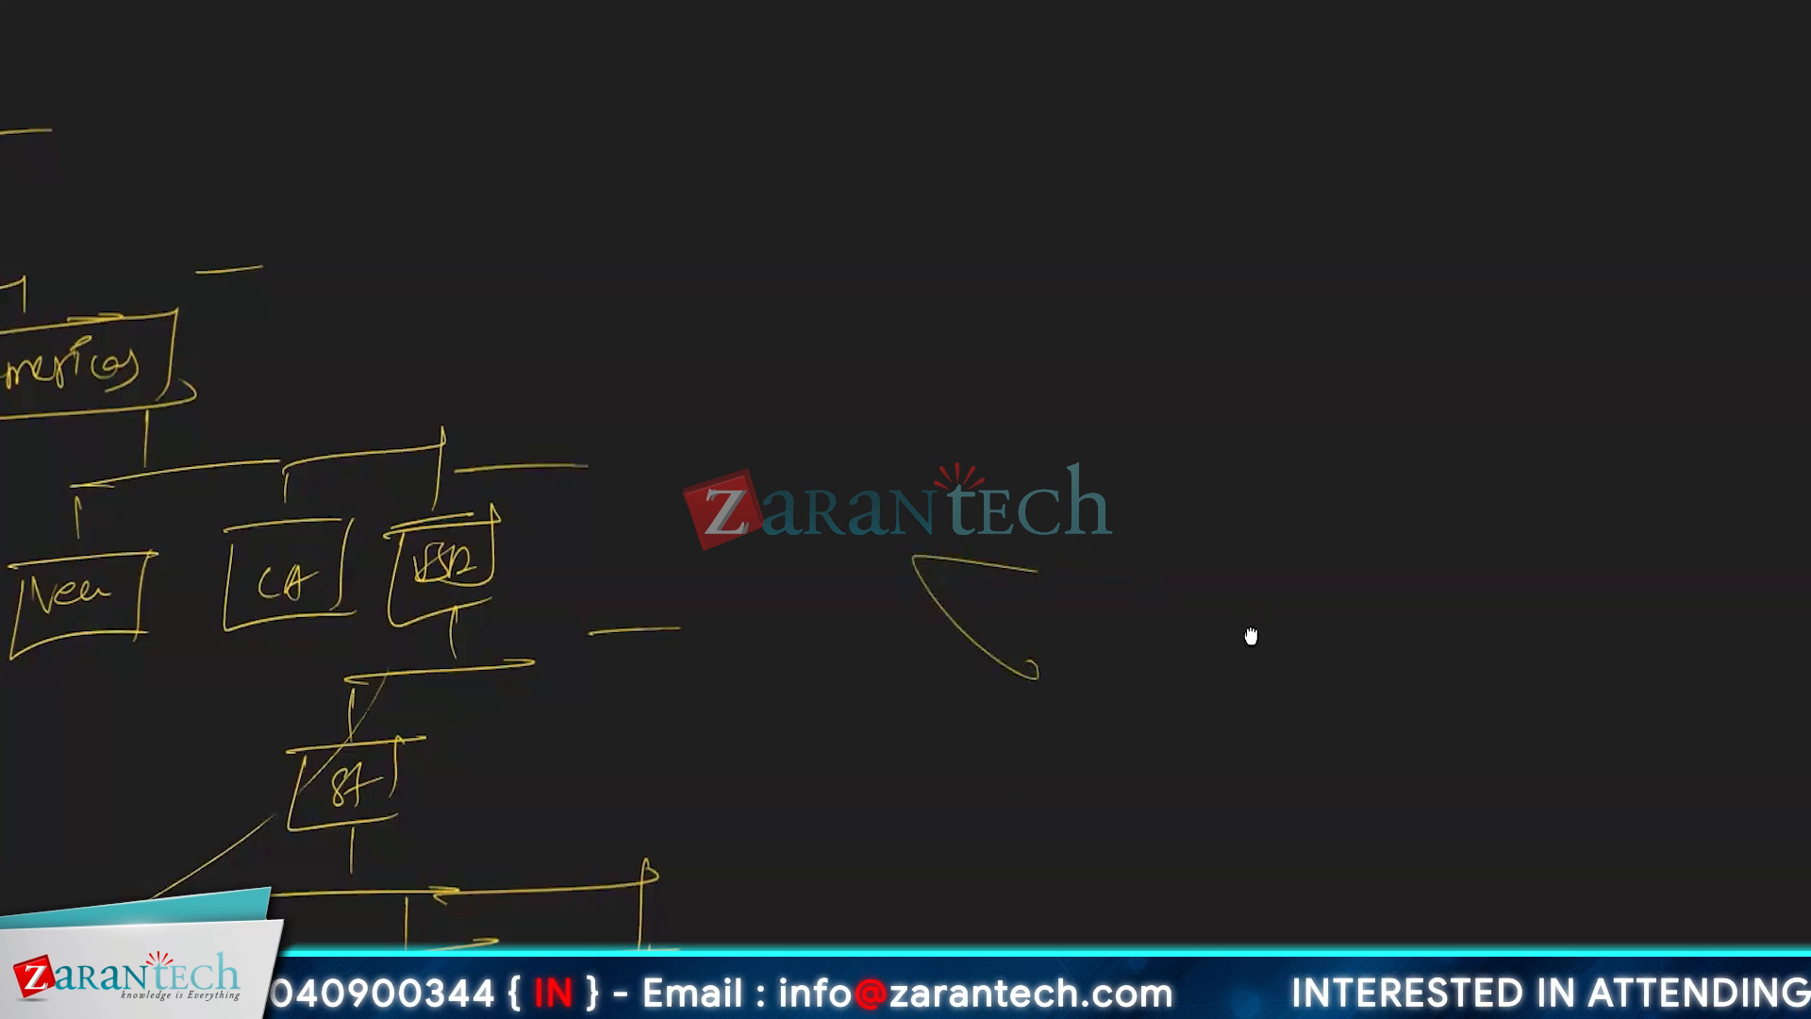
pyautogui.moveTo(1249, 635); pyautogui.dragTo(723, 331)
pyautogui.moveTo(1087, 598); pyautogui.dragTo(760, 538)
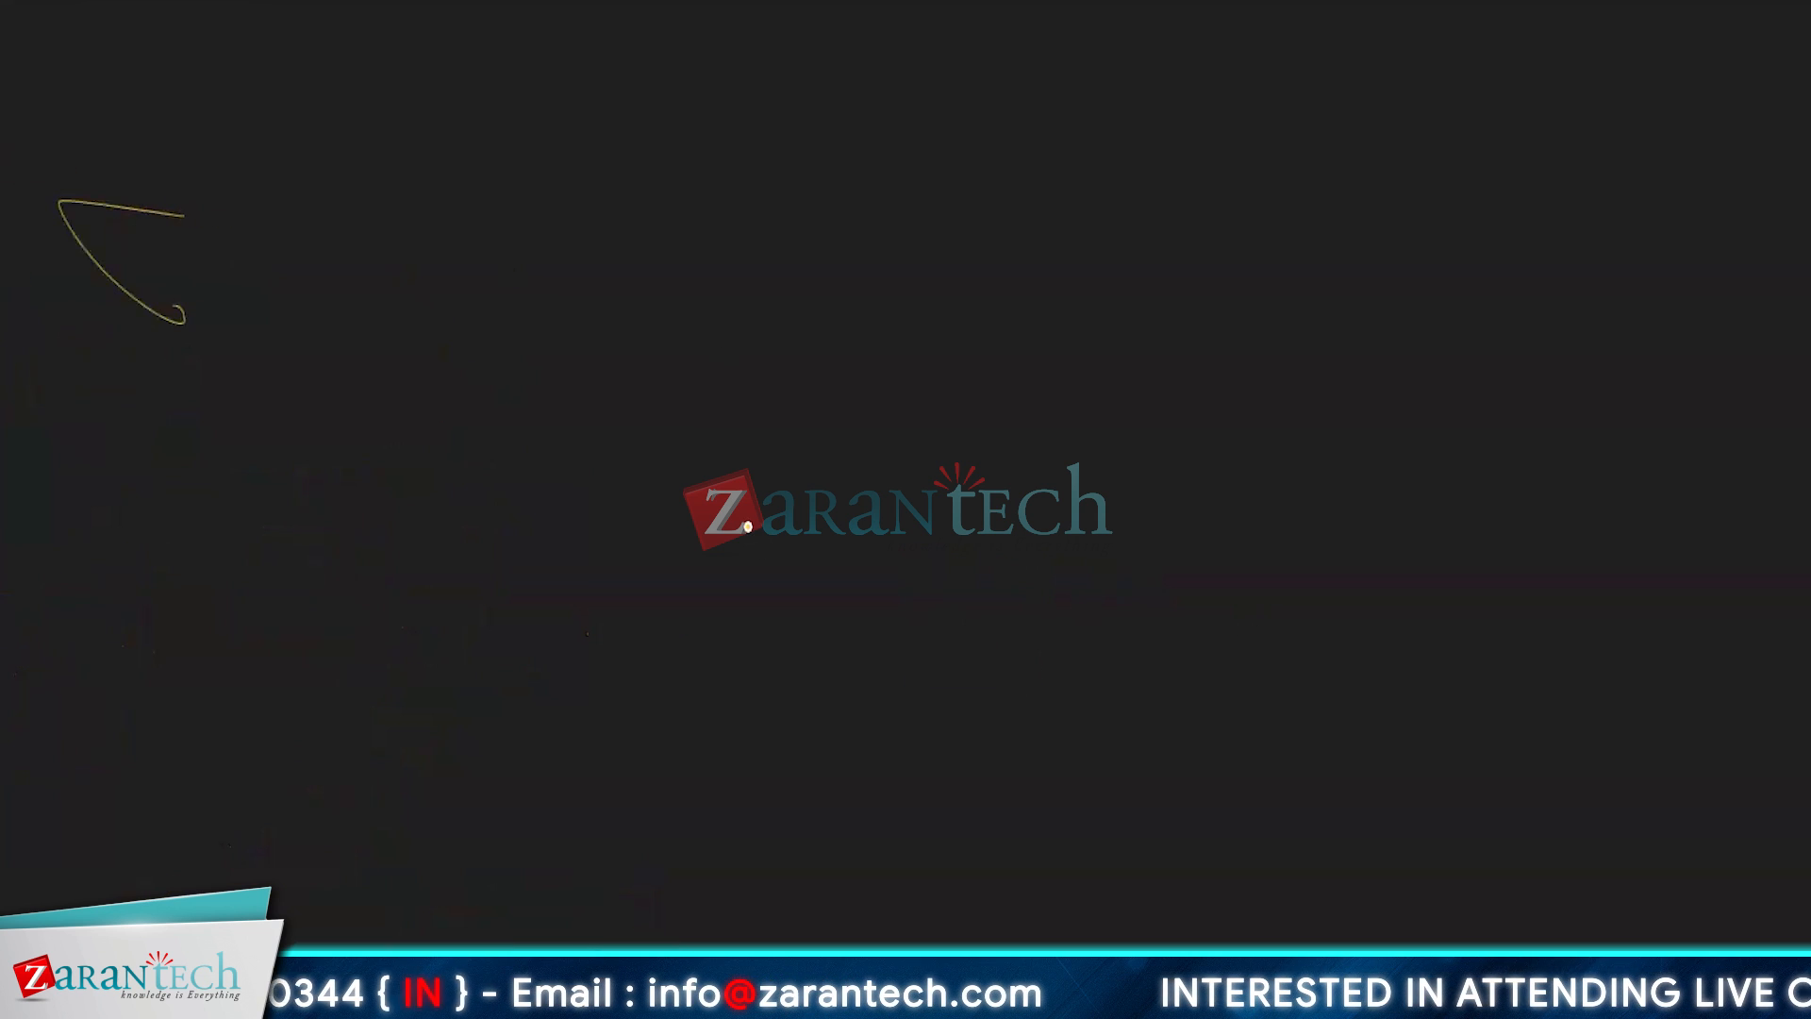
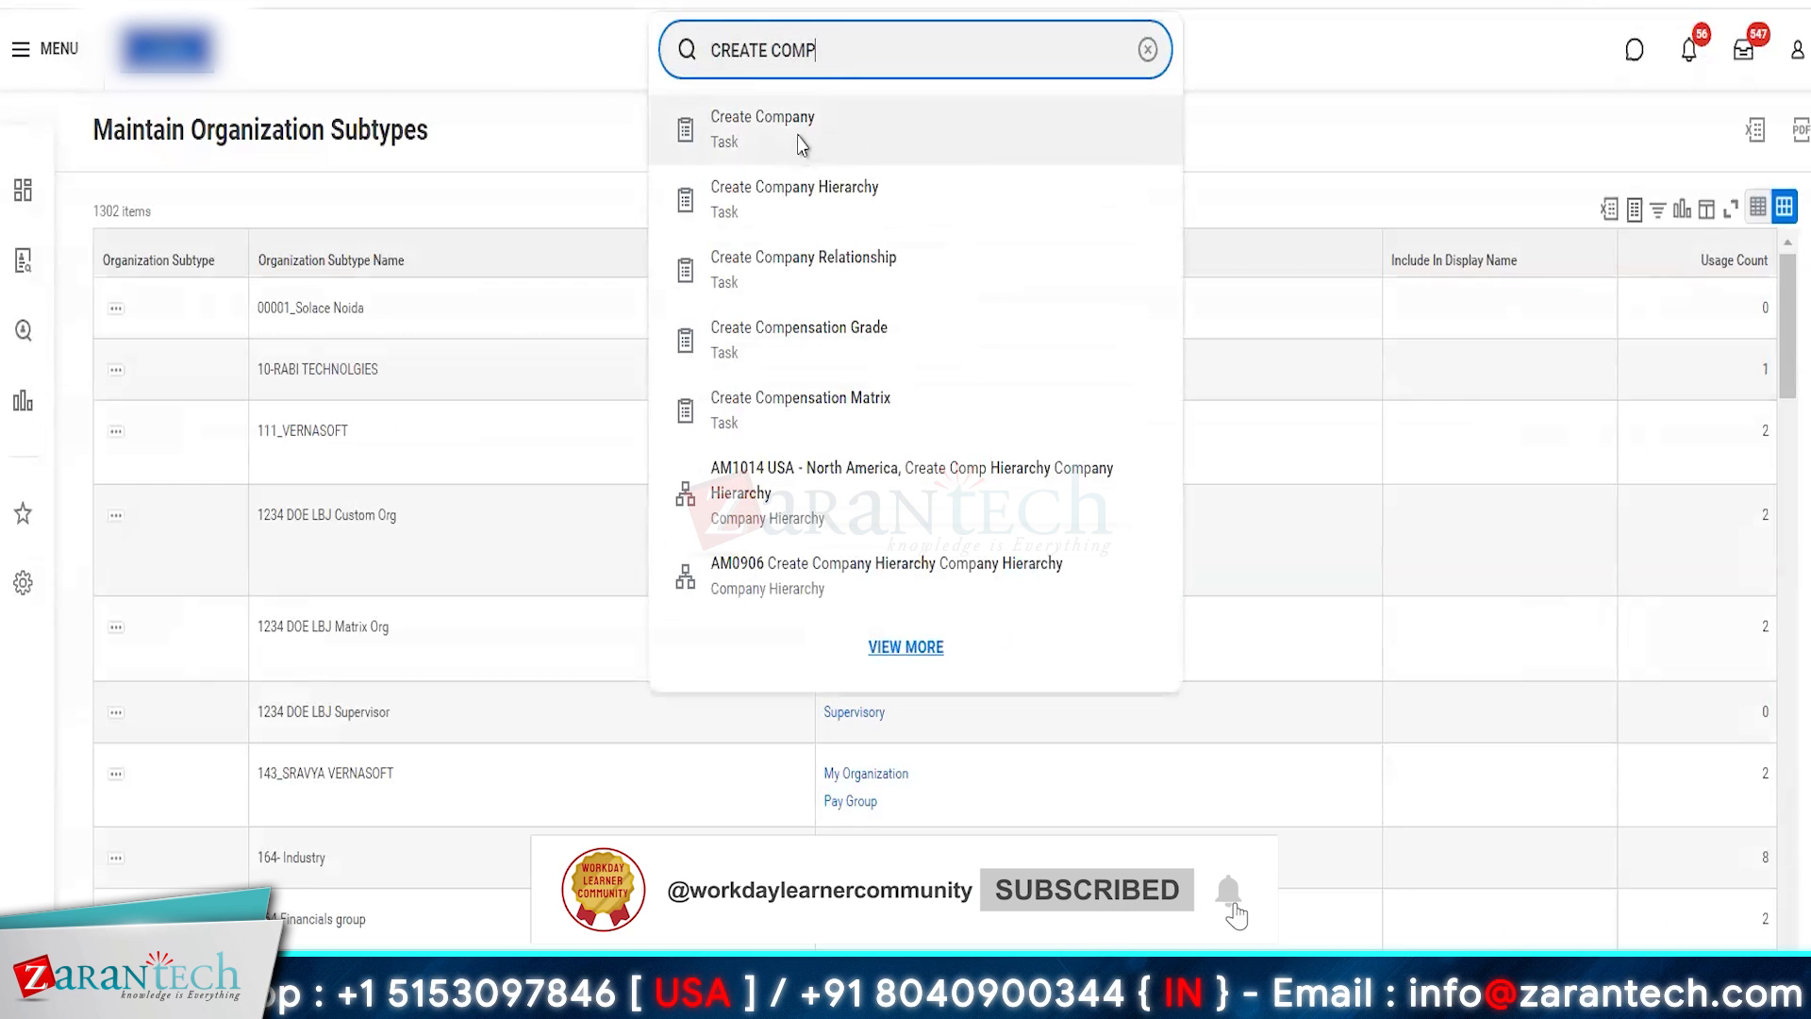
# - Start the Create Company task using the Amazon Development reorganization
pyautogui.click(799, 142)
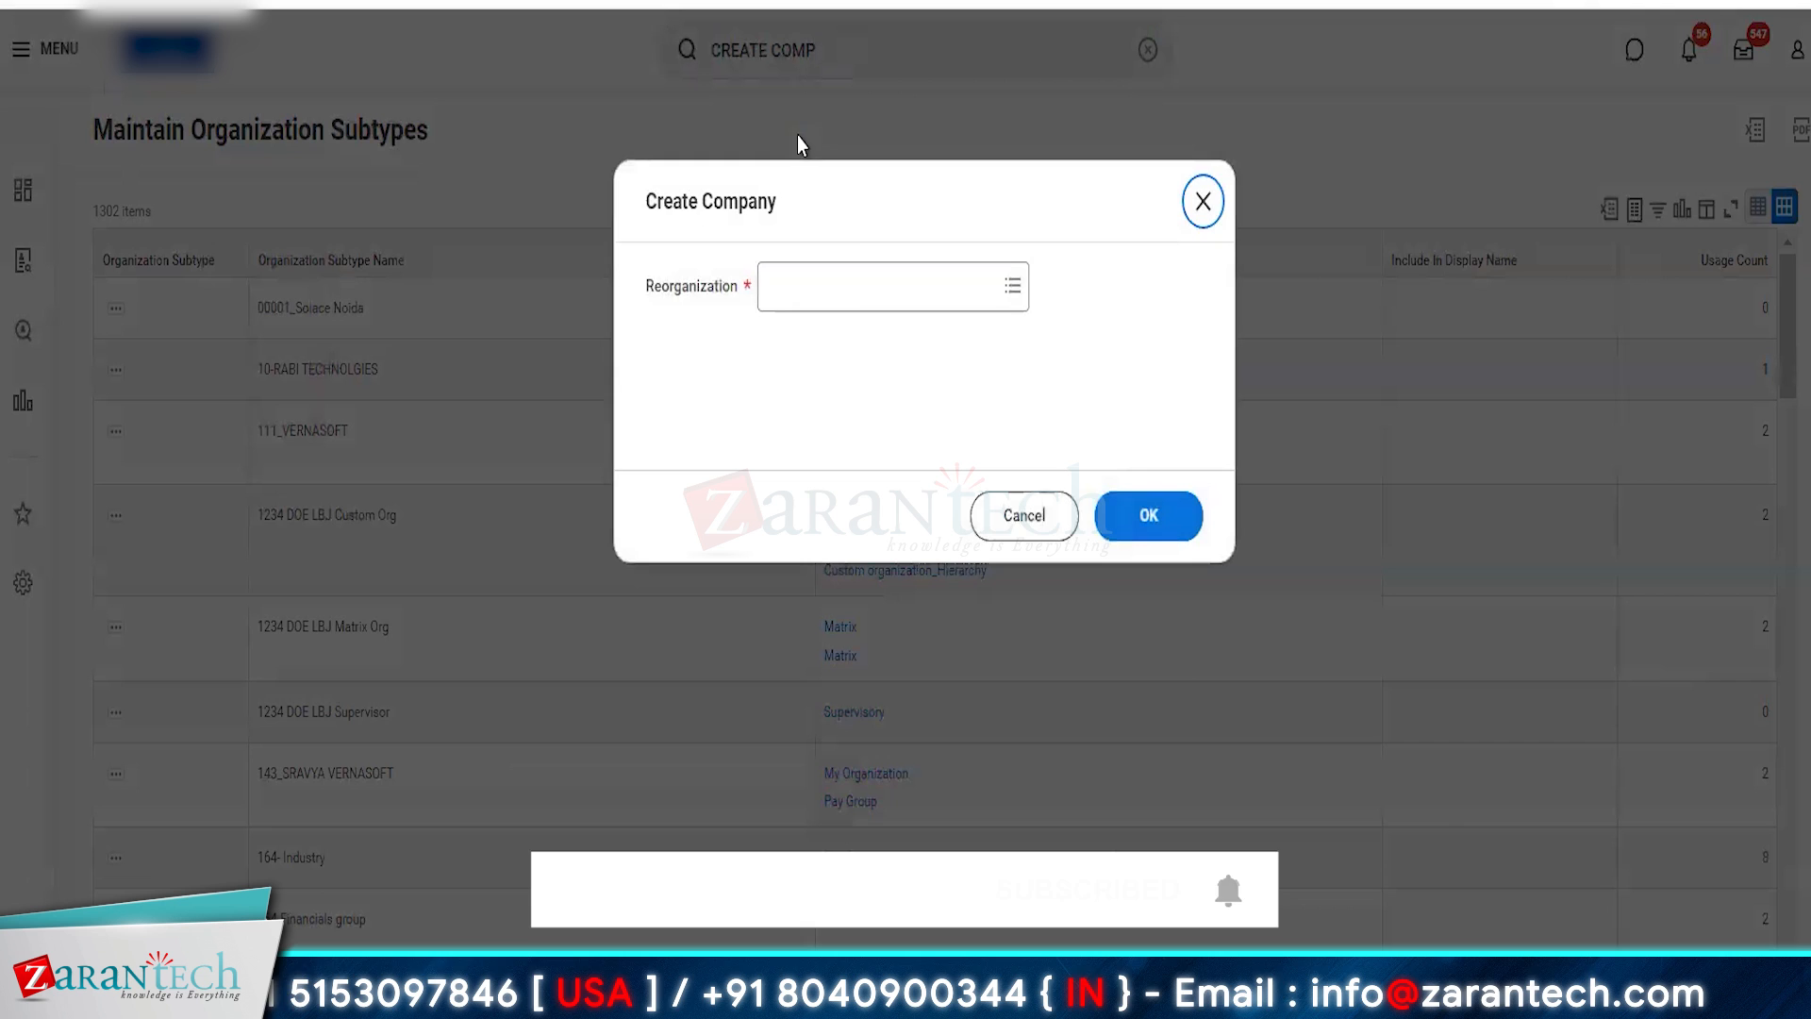
pyautogui.click(834, 290)
pyautogui.write('AMAZON ')
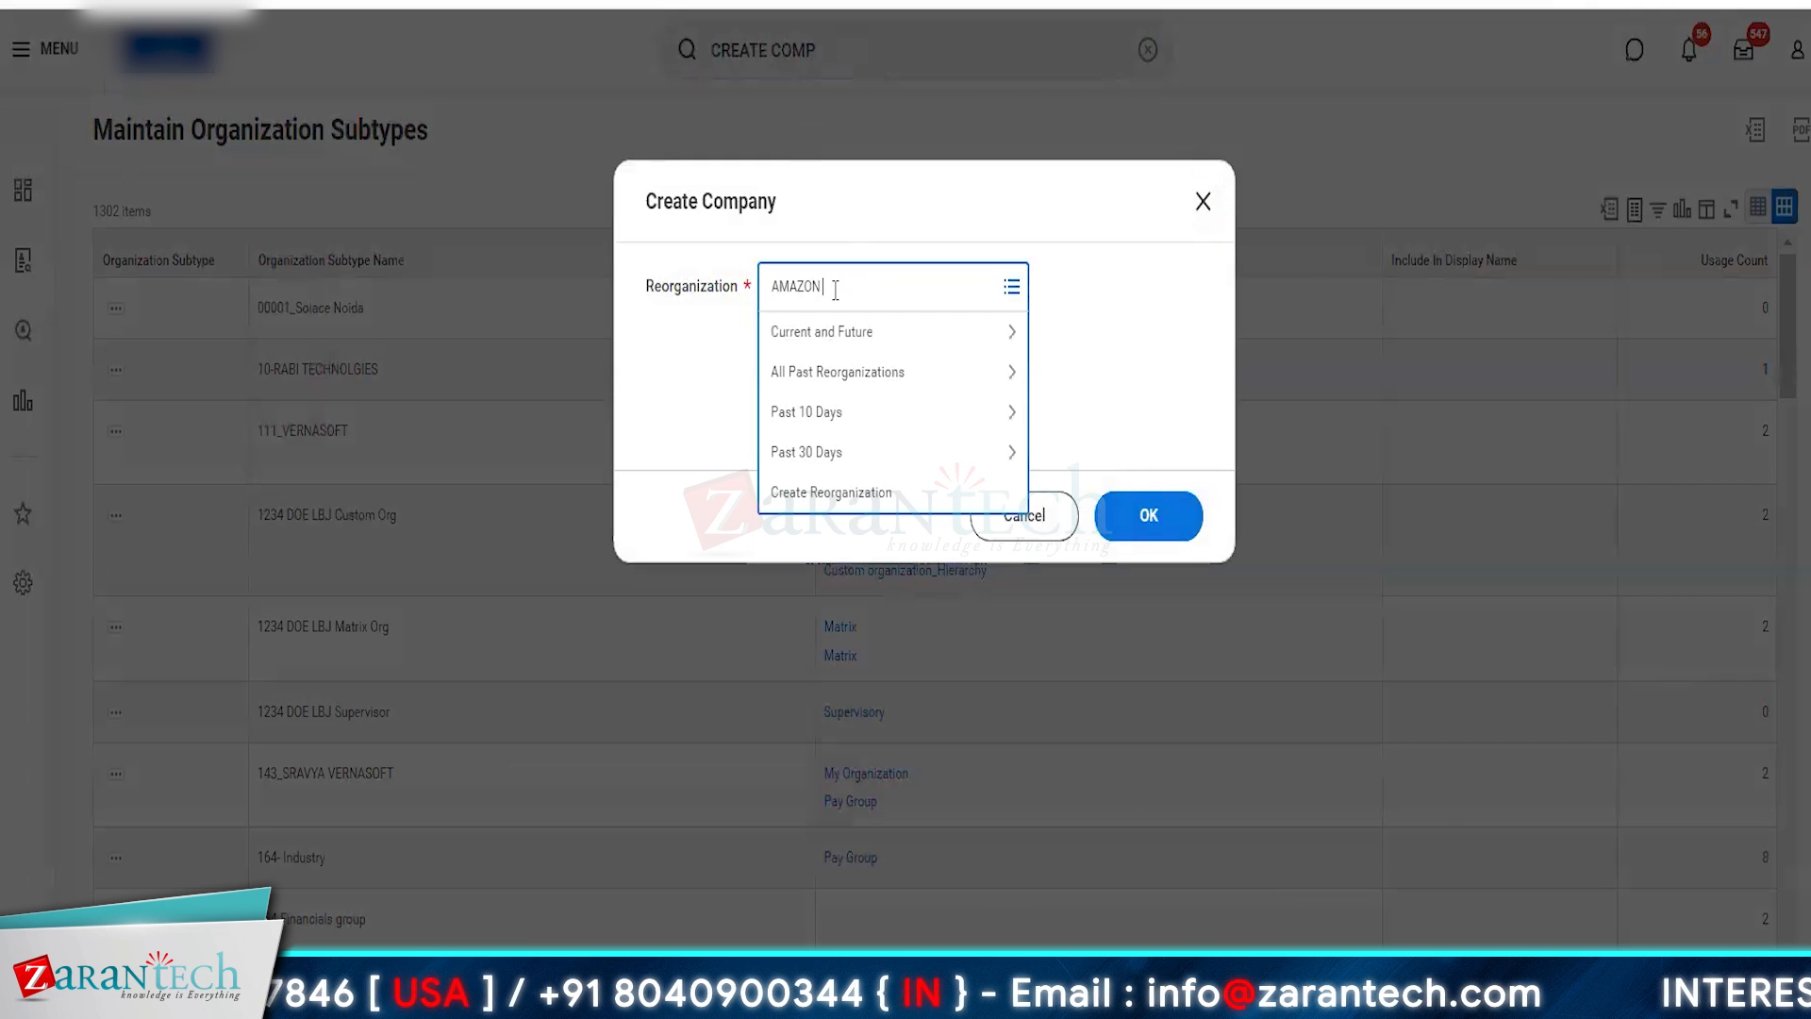
pyautogui.write('DELVELOPMENT')
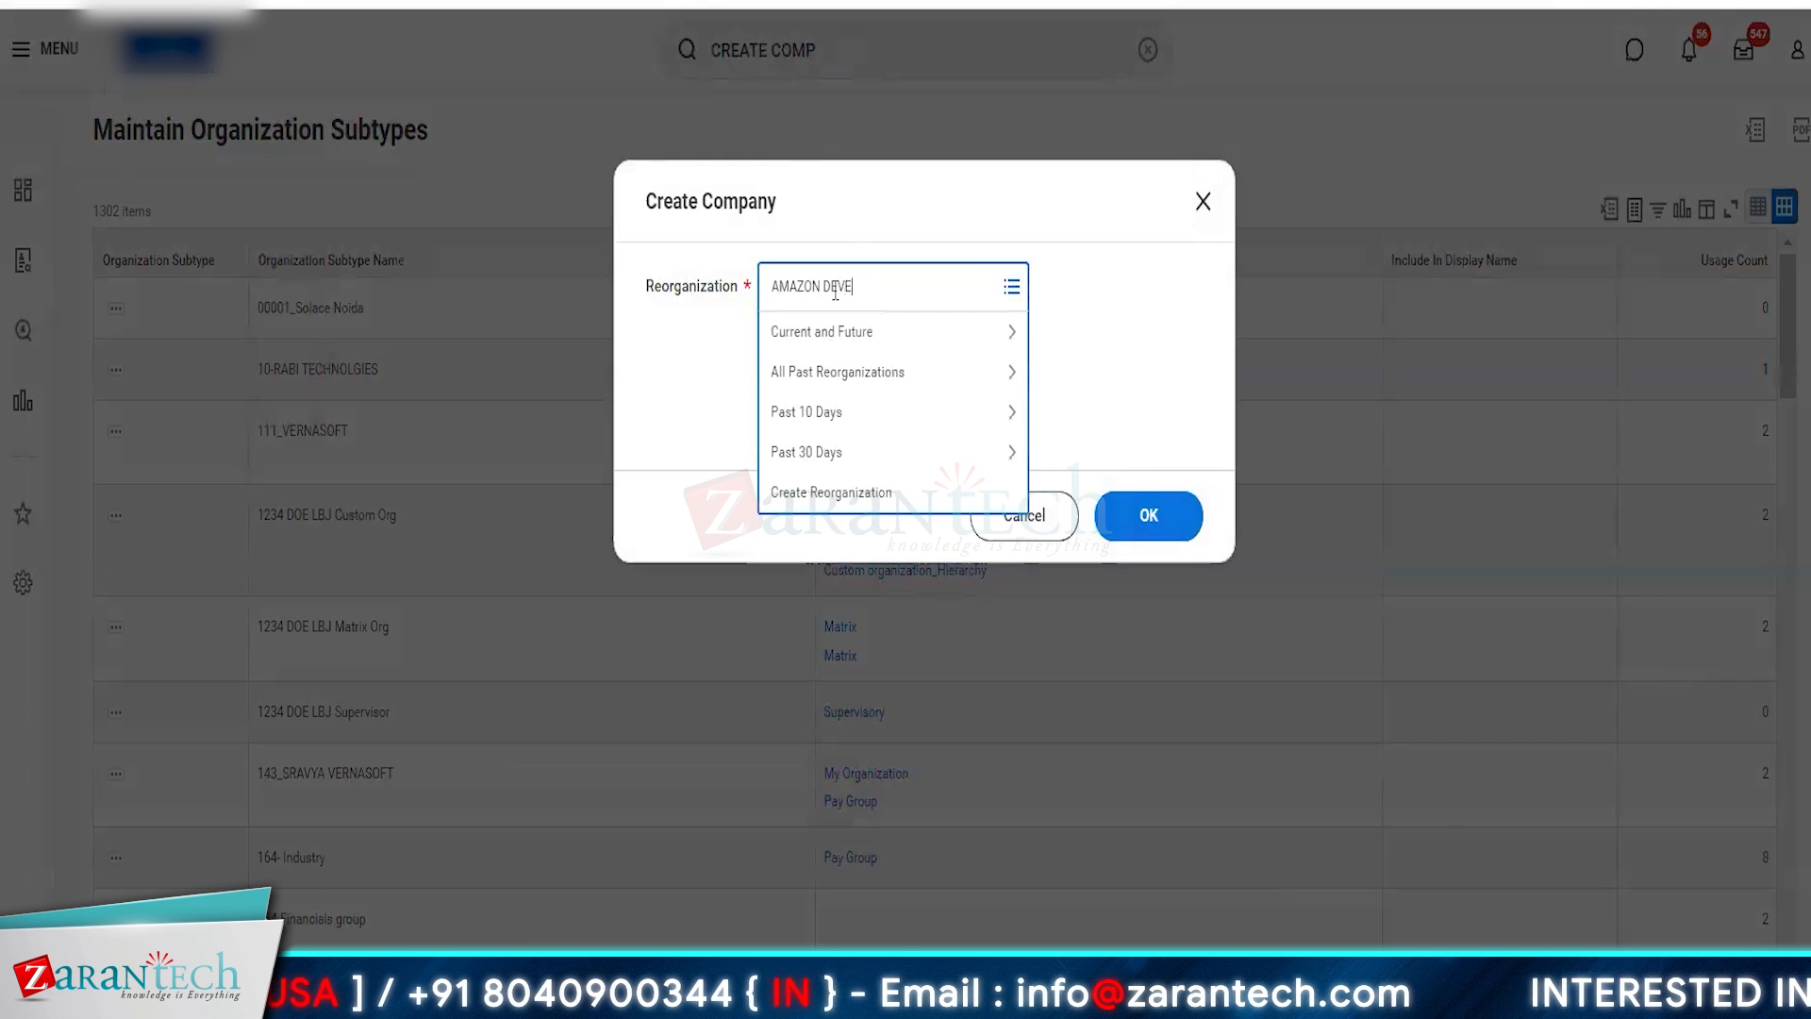
pyautogui.press('Return')
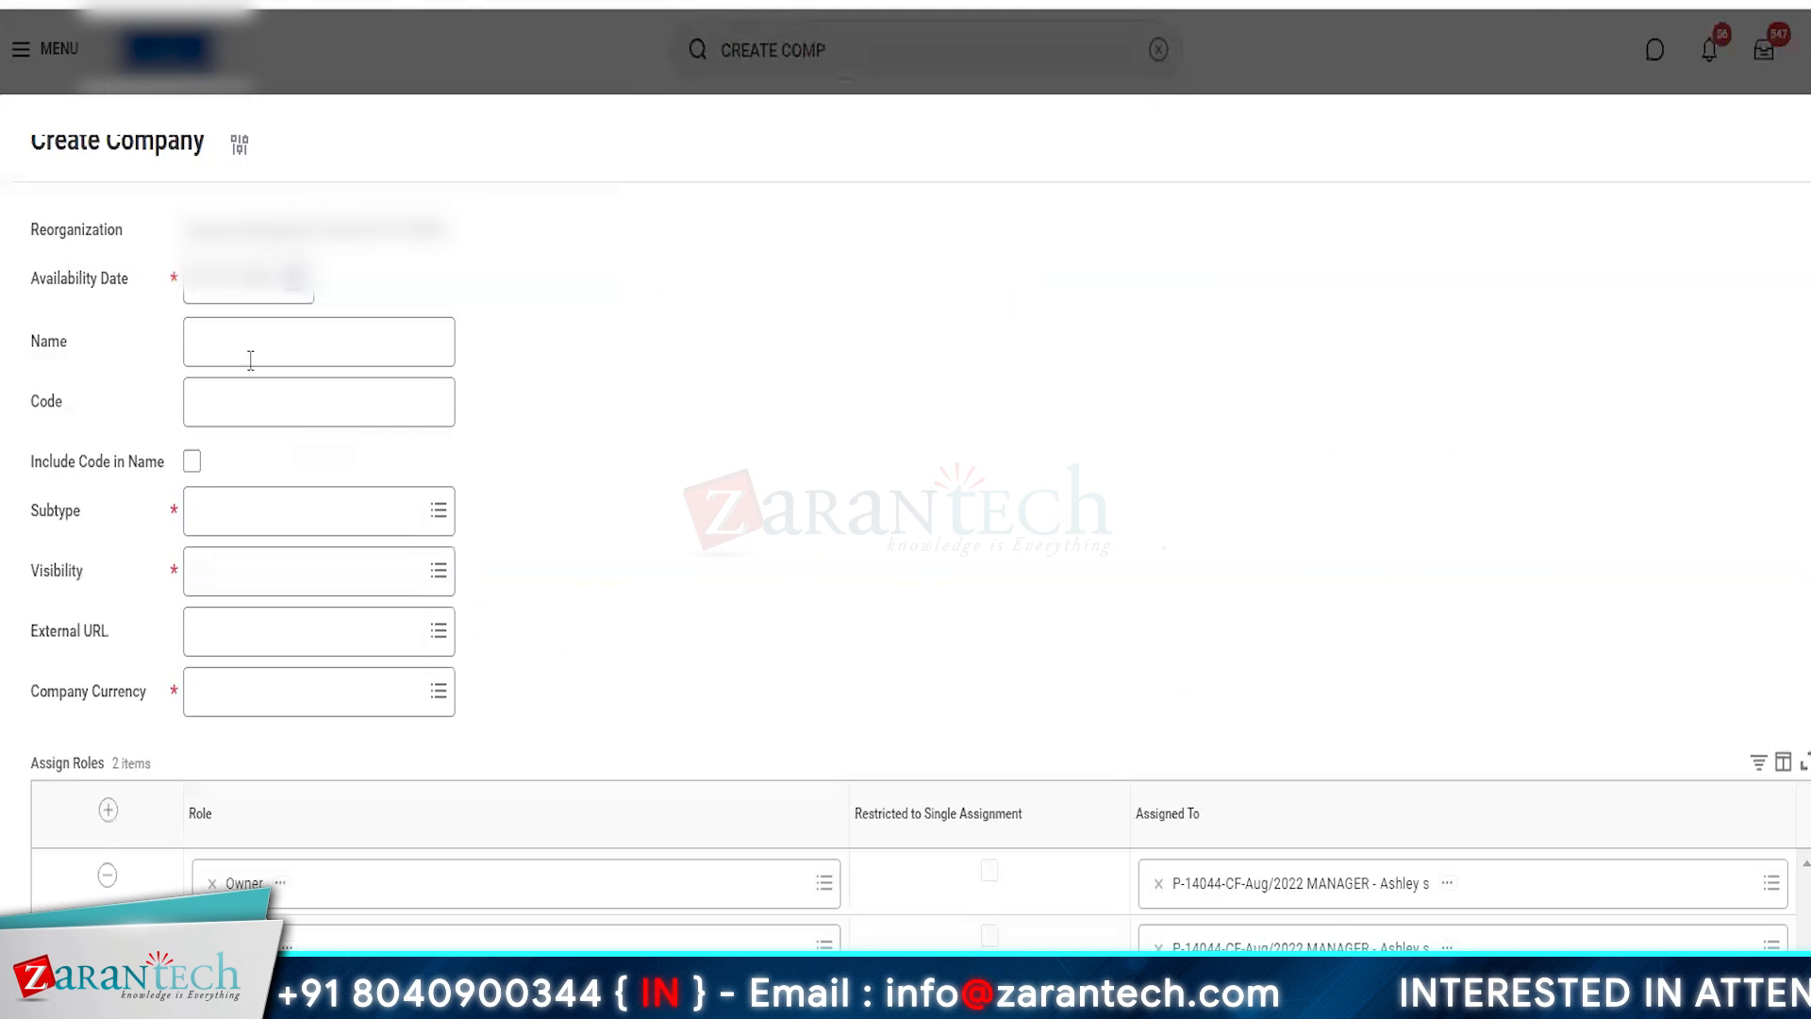
# - Name the new company CO AMZ LEGAL
pyautogui.click(235, 350)
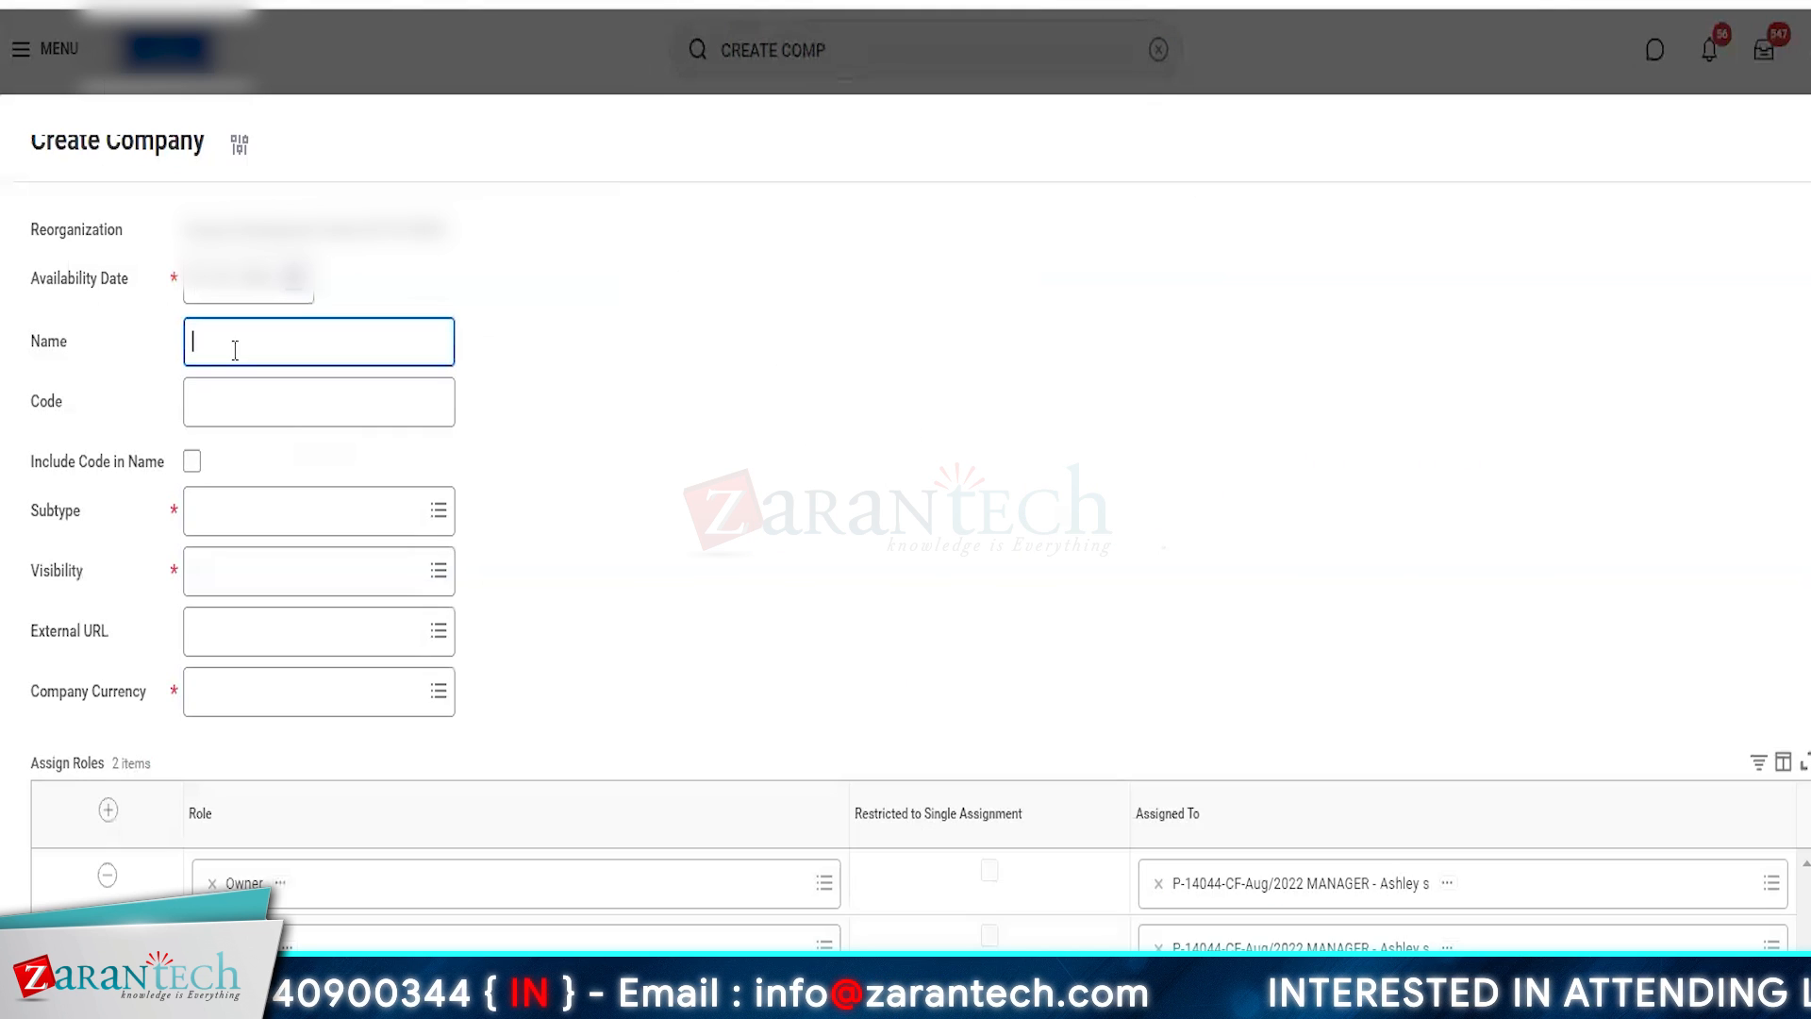
pyautogui.write('CO')
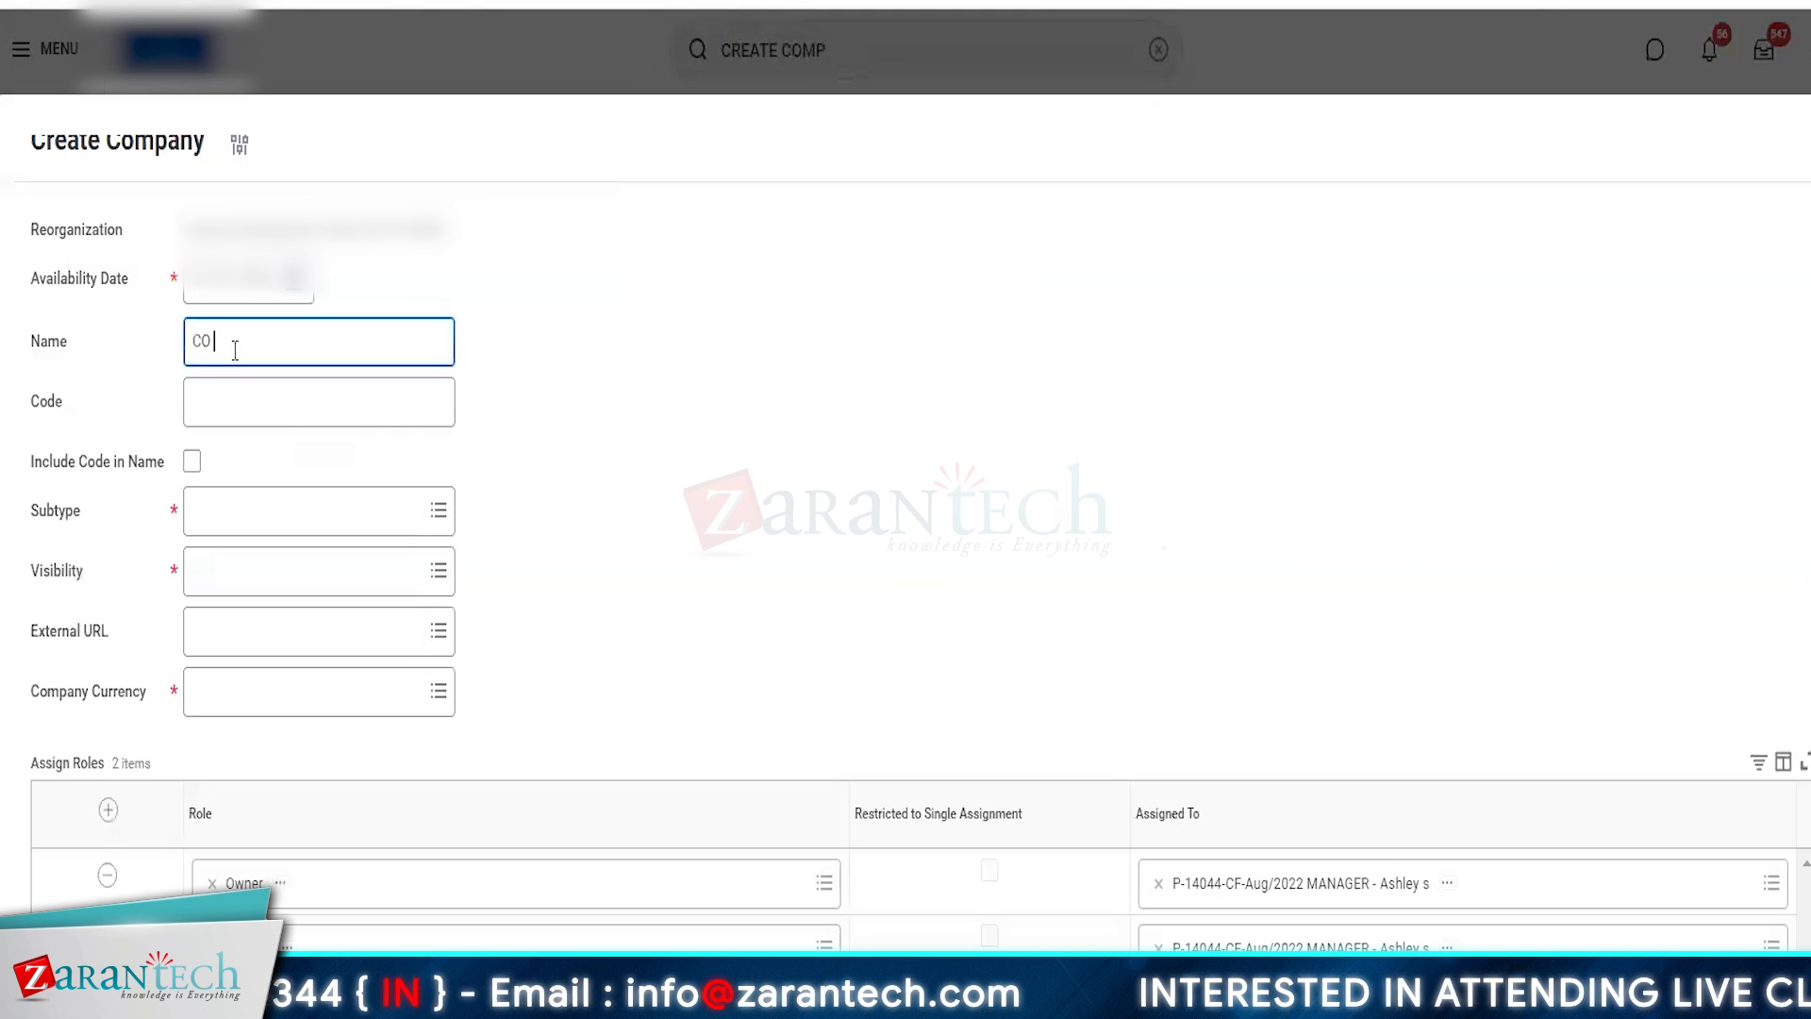
pyautogui.write(' AMZON')
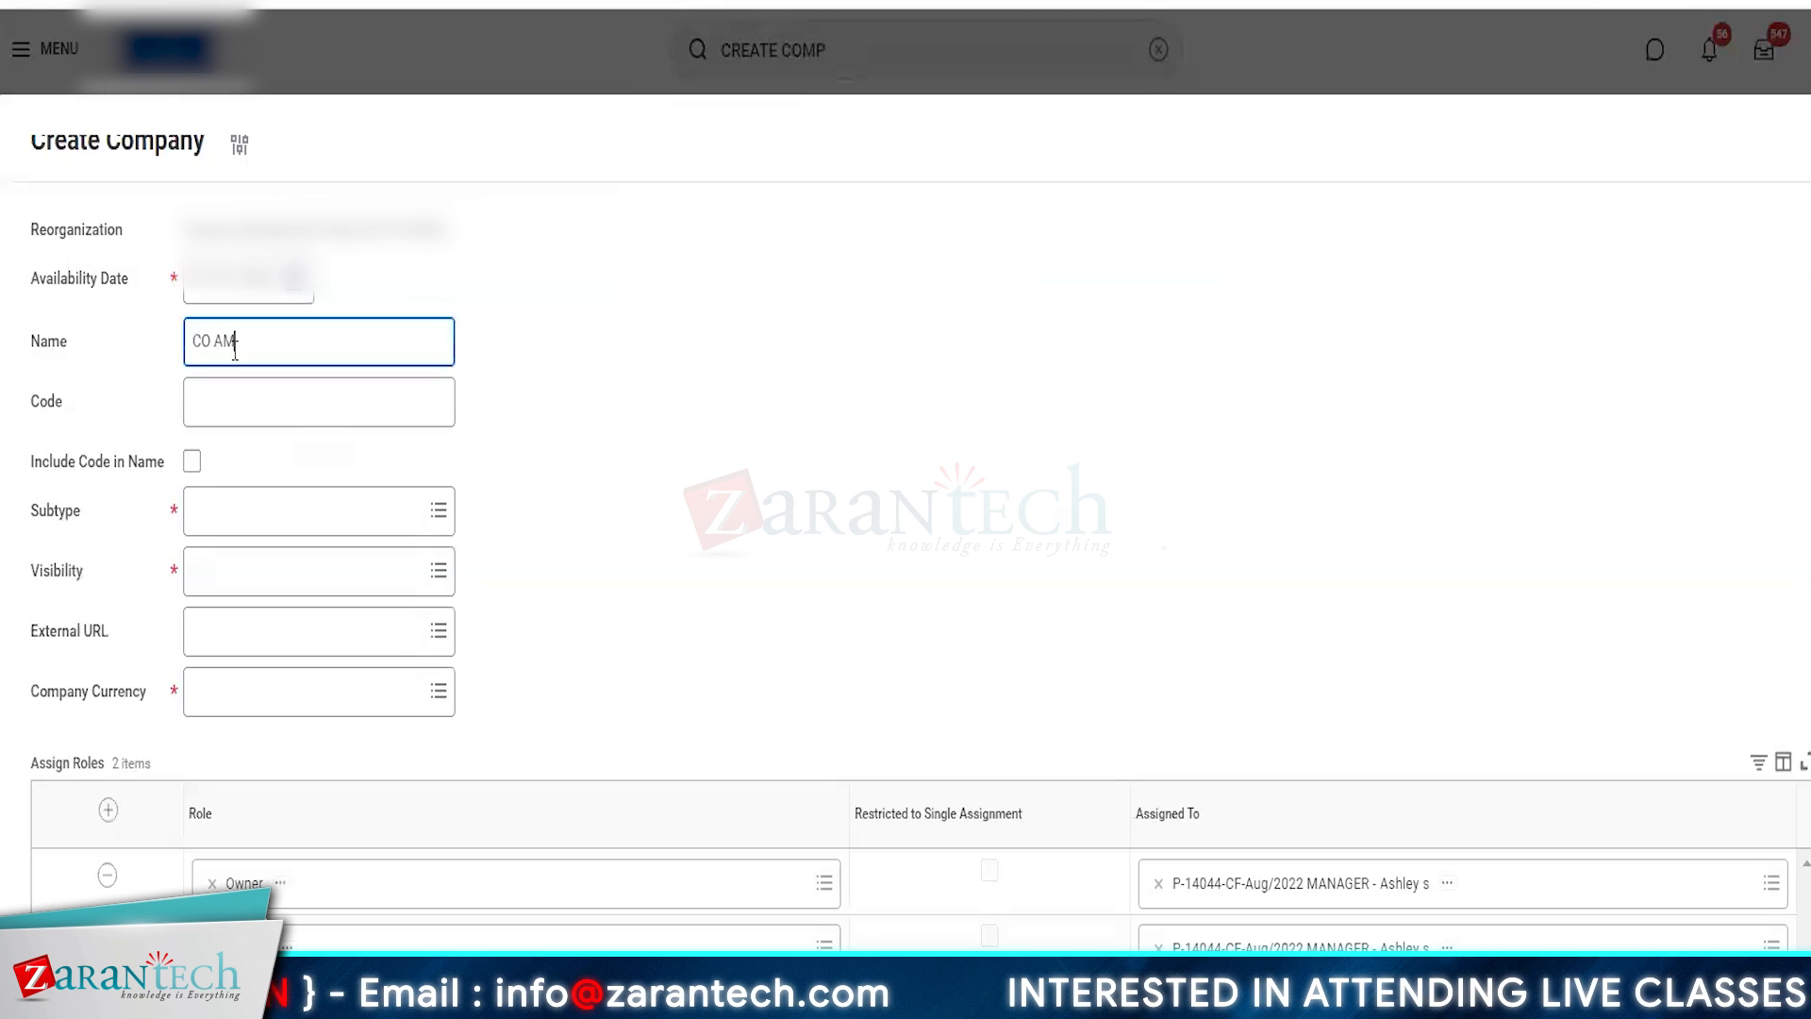
pyautogui.press('BackSpace')
pyautogui.press('BackSpace')
pyautogui.press('BackSpace')
pyautogui.press('BackSpace')
pyautogui.press('BackSpace')
pyautogui.press('BackSpace')
pyautogui.press('BackSpace')
pyautogui.press('BackSpace')
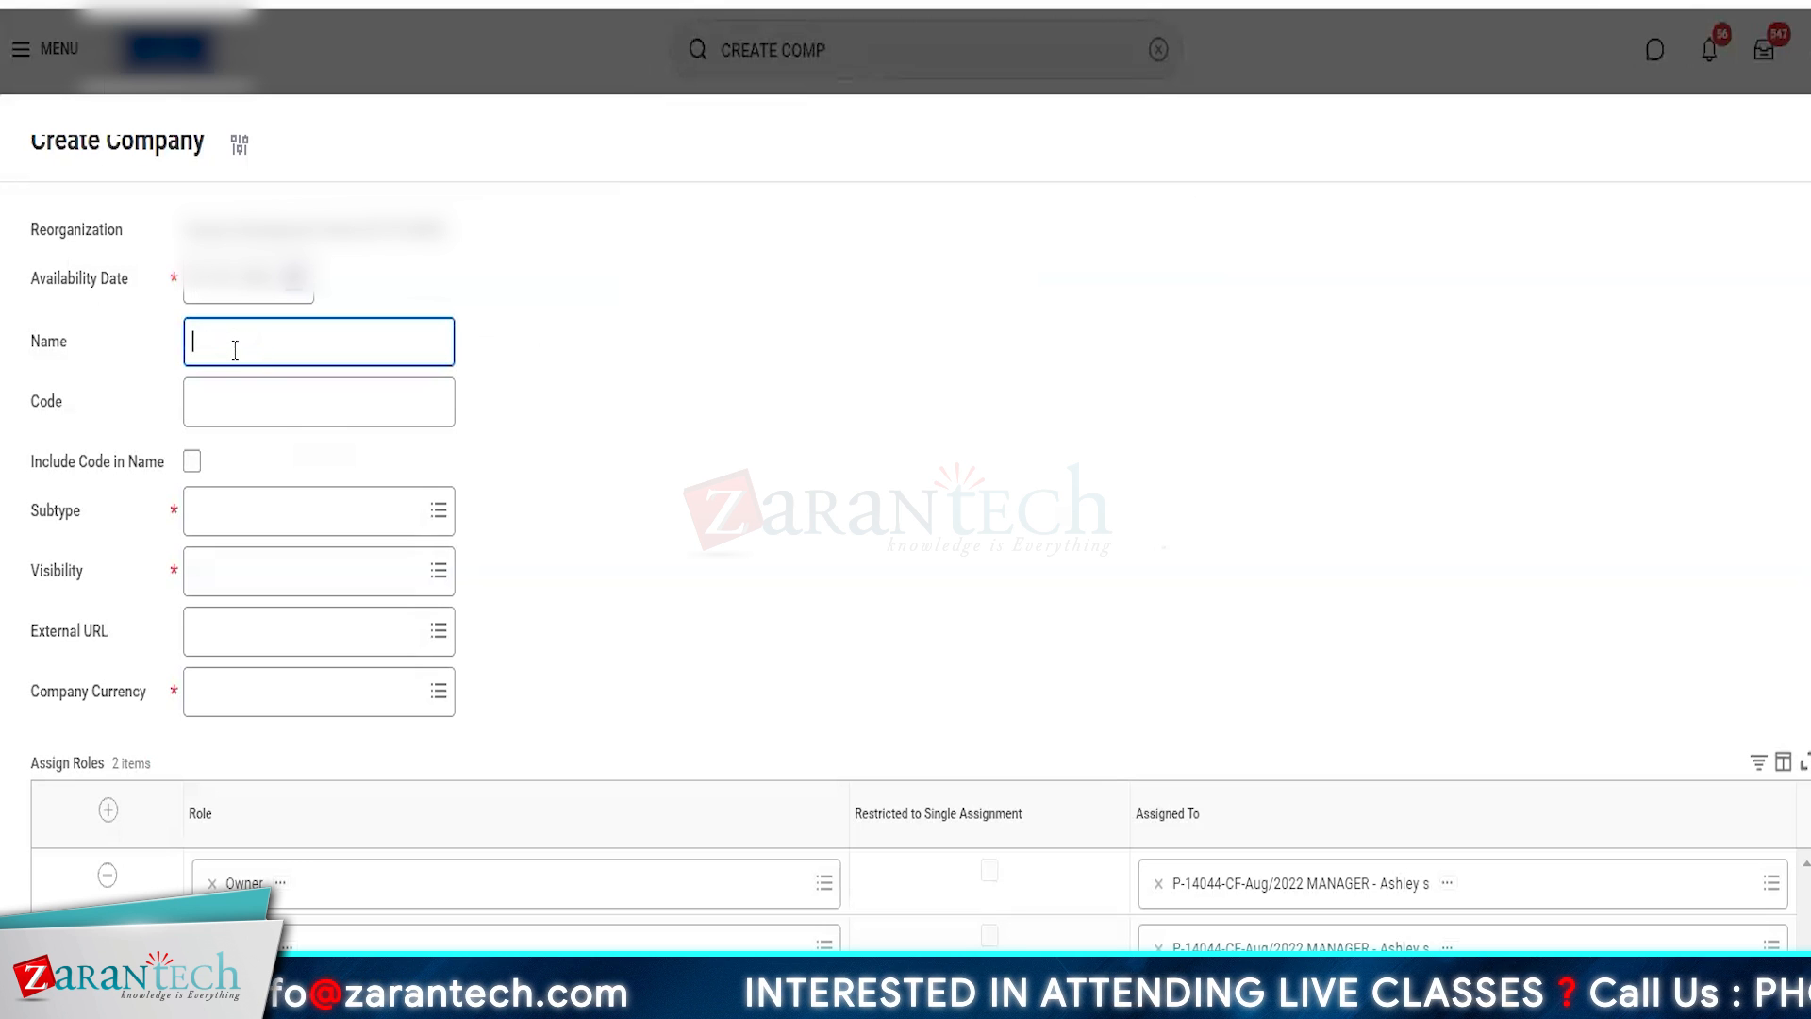
pyautogui.write('CO AMZ')
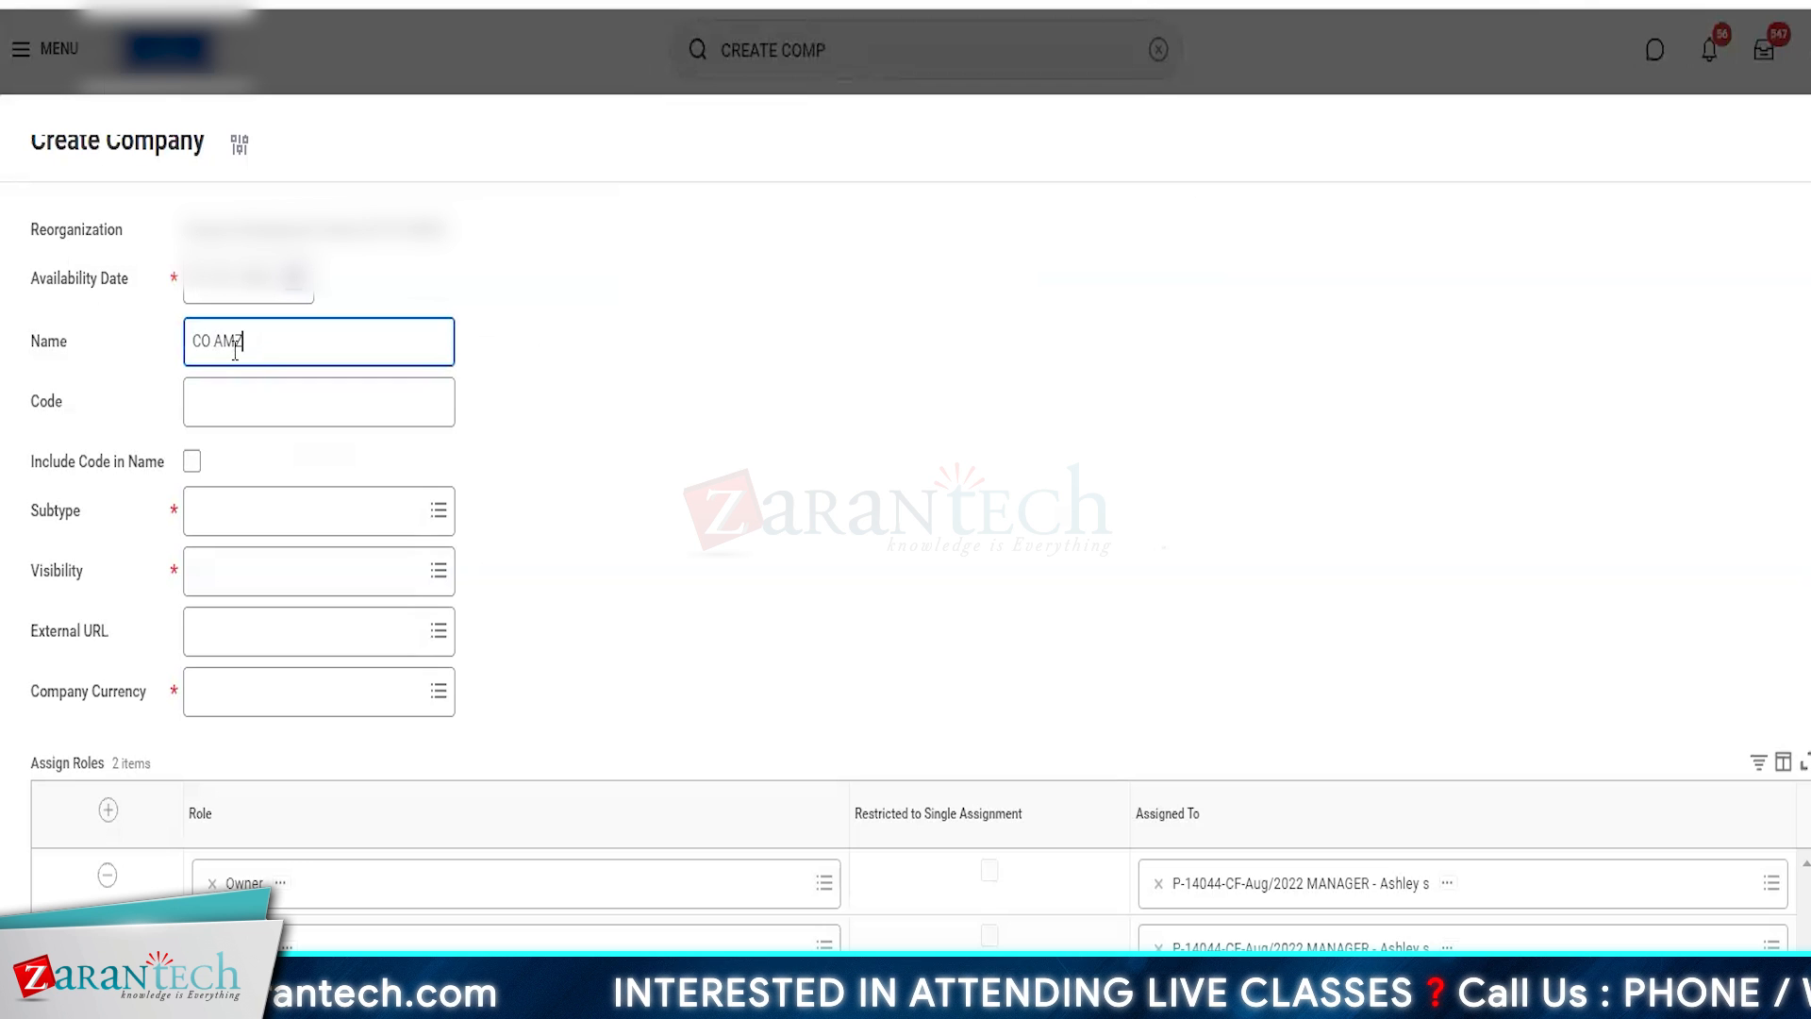
pyautogui.write(' LEGAL')
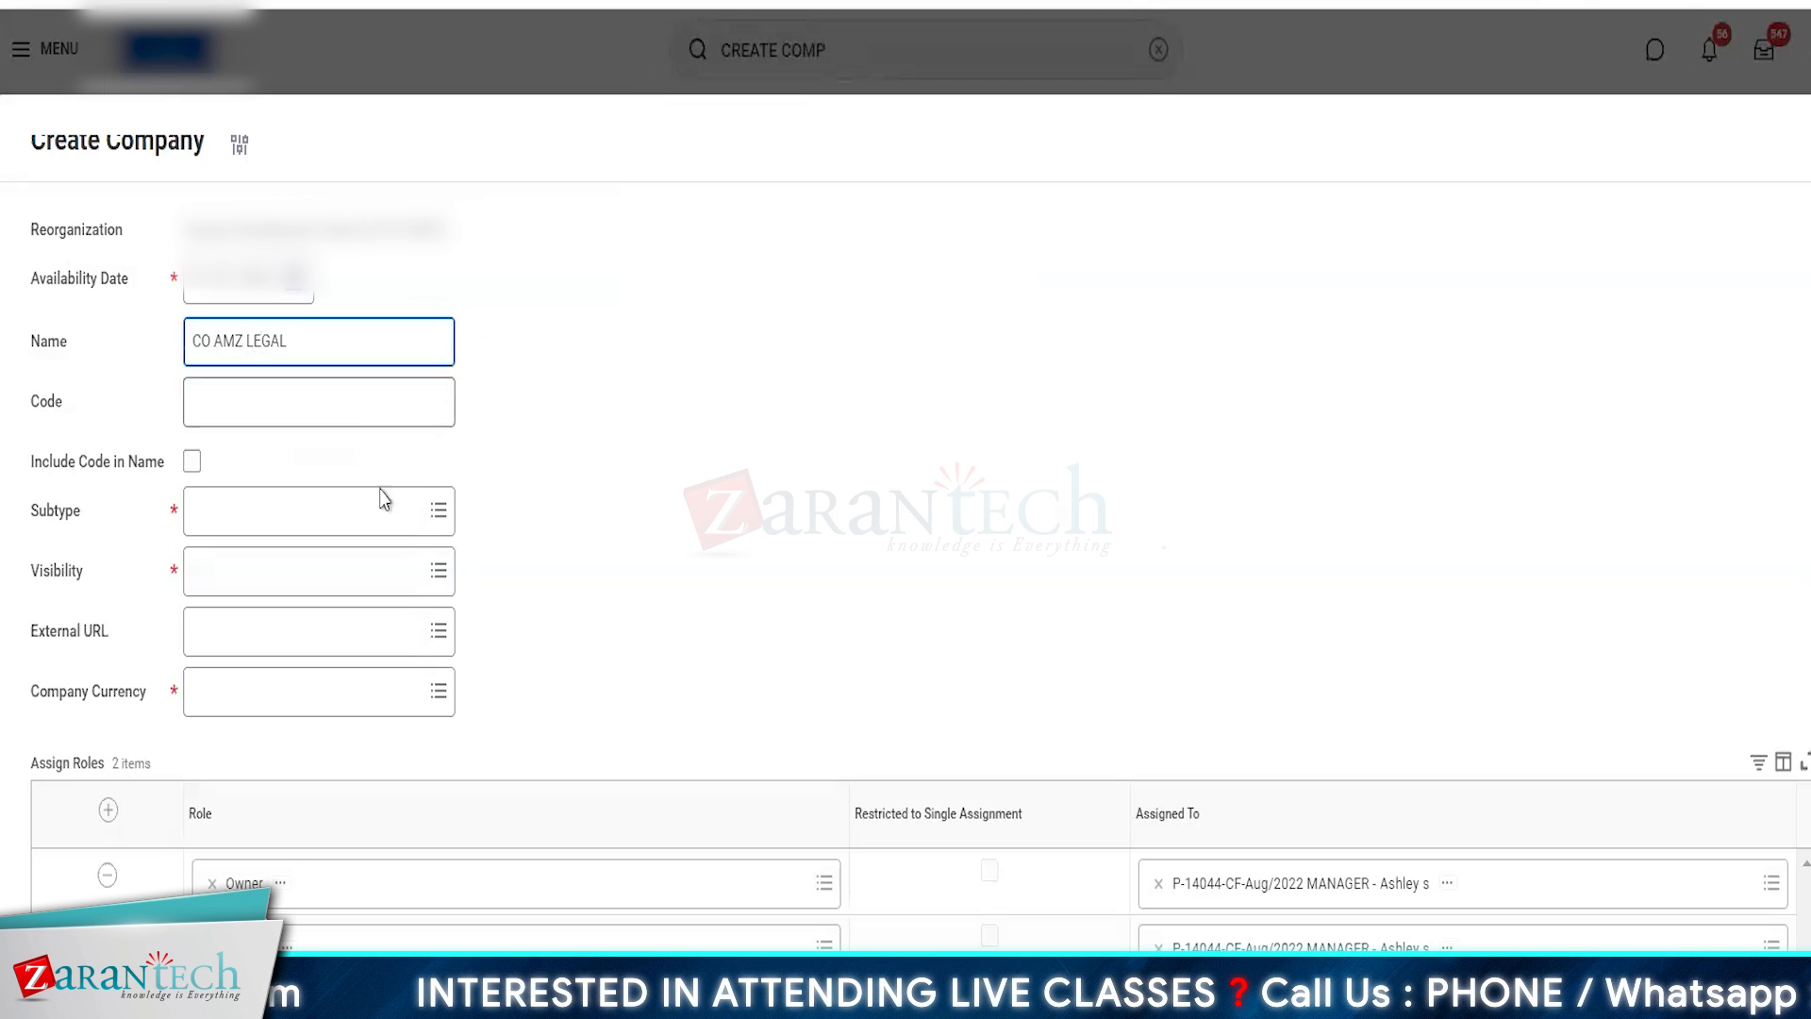
# - Set the company's subtype to AMZ Legal and its visibility to Everyone
pyautogui.click(236, 515)
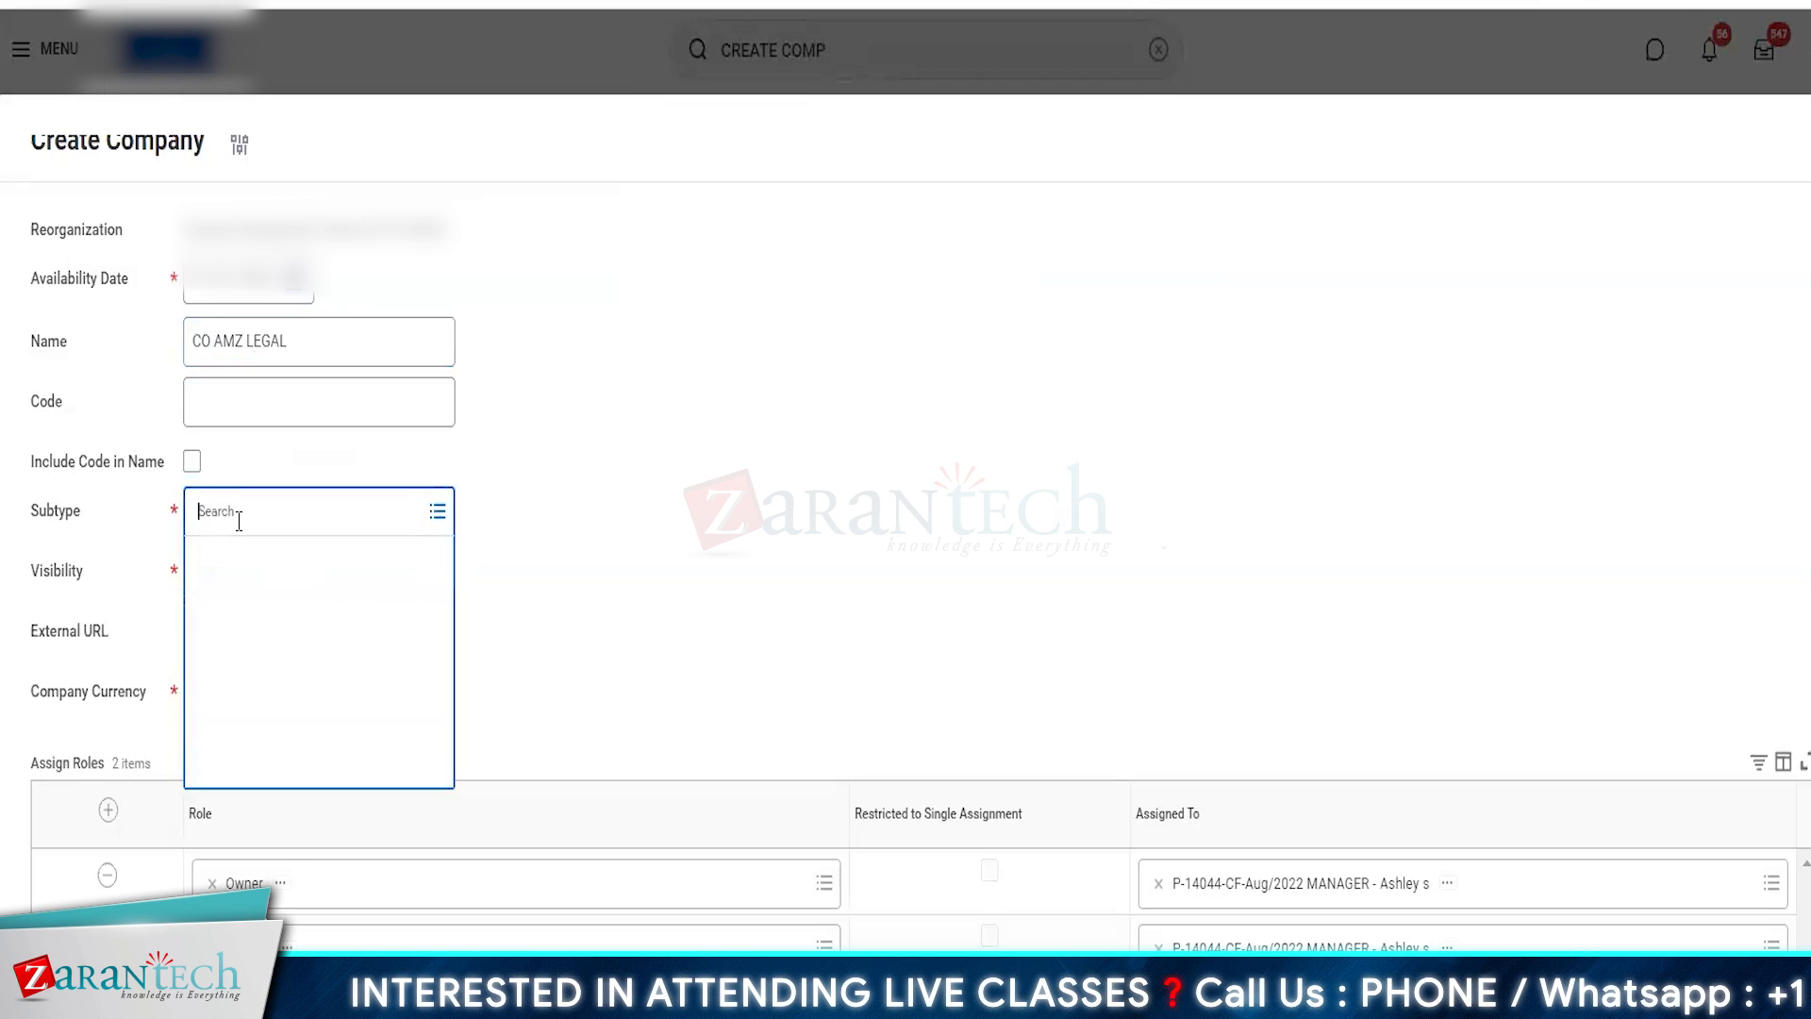
pyautogui.click(232, 602)
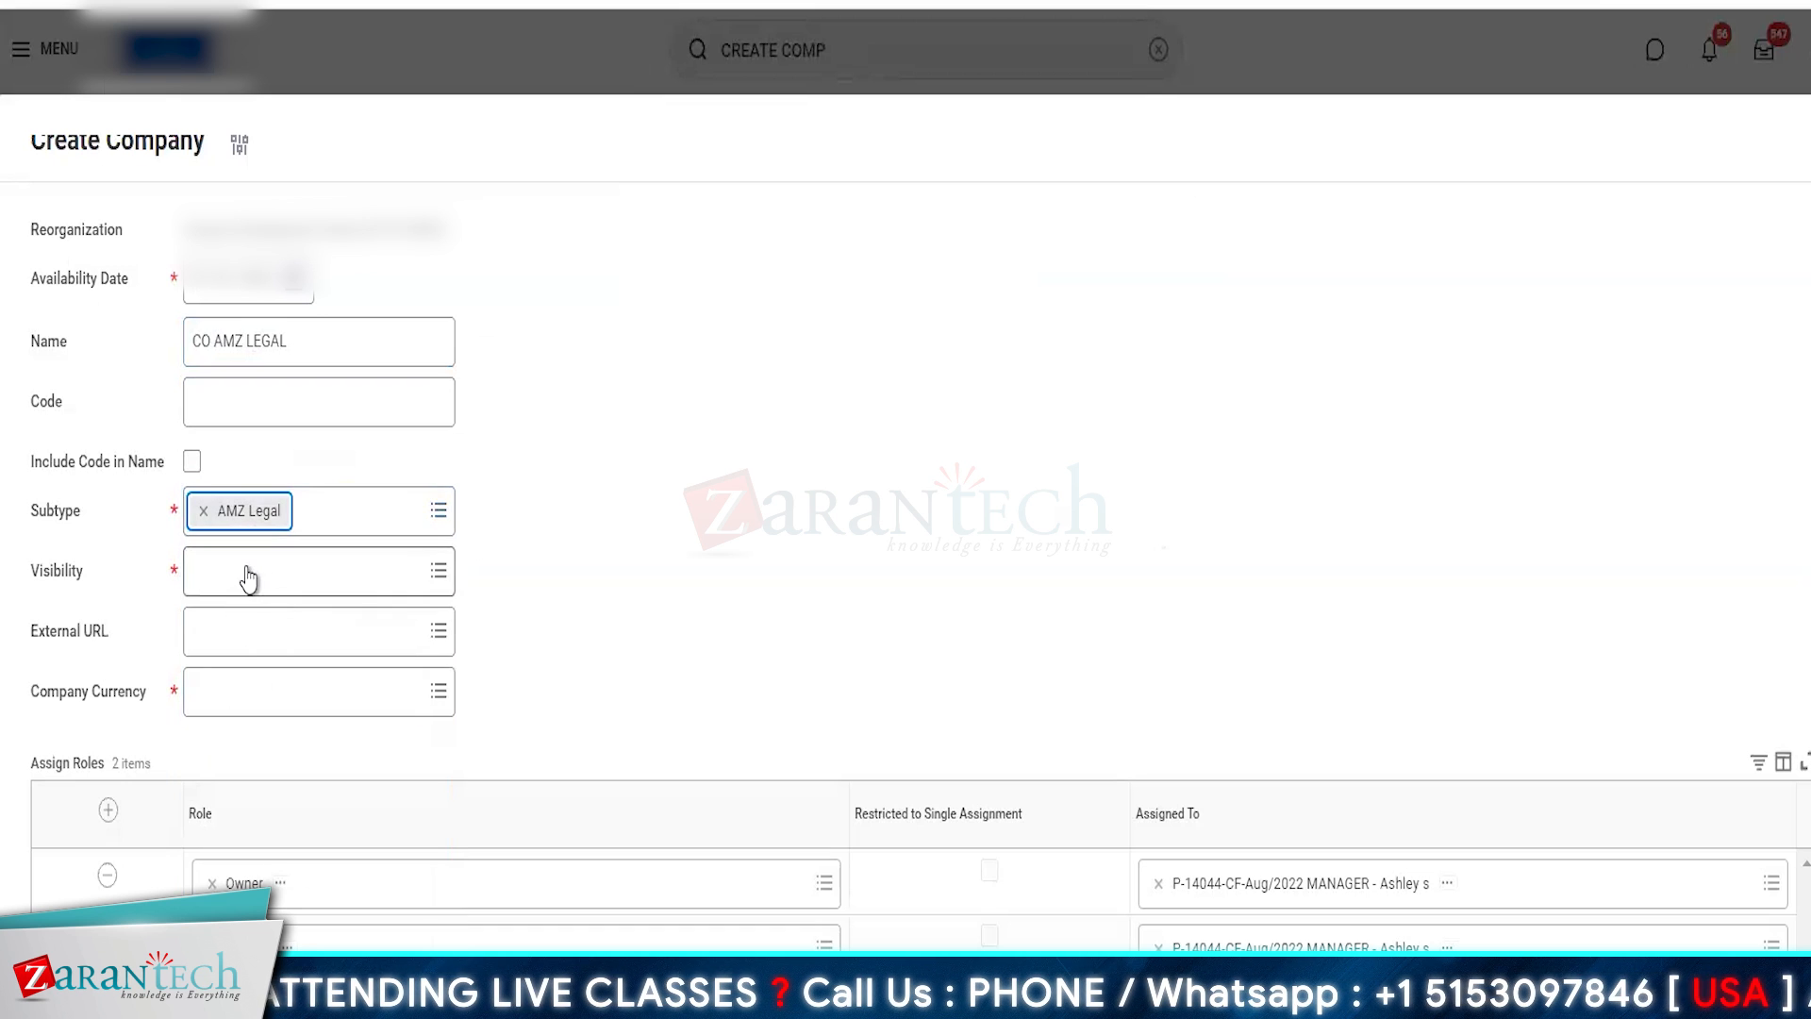
pyautogui.click(247, 573)
pyautogui.click(265, 625)
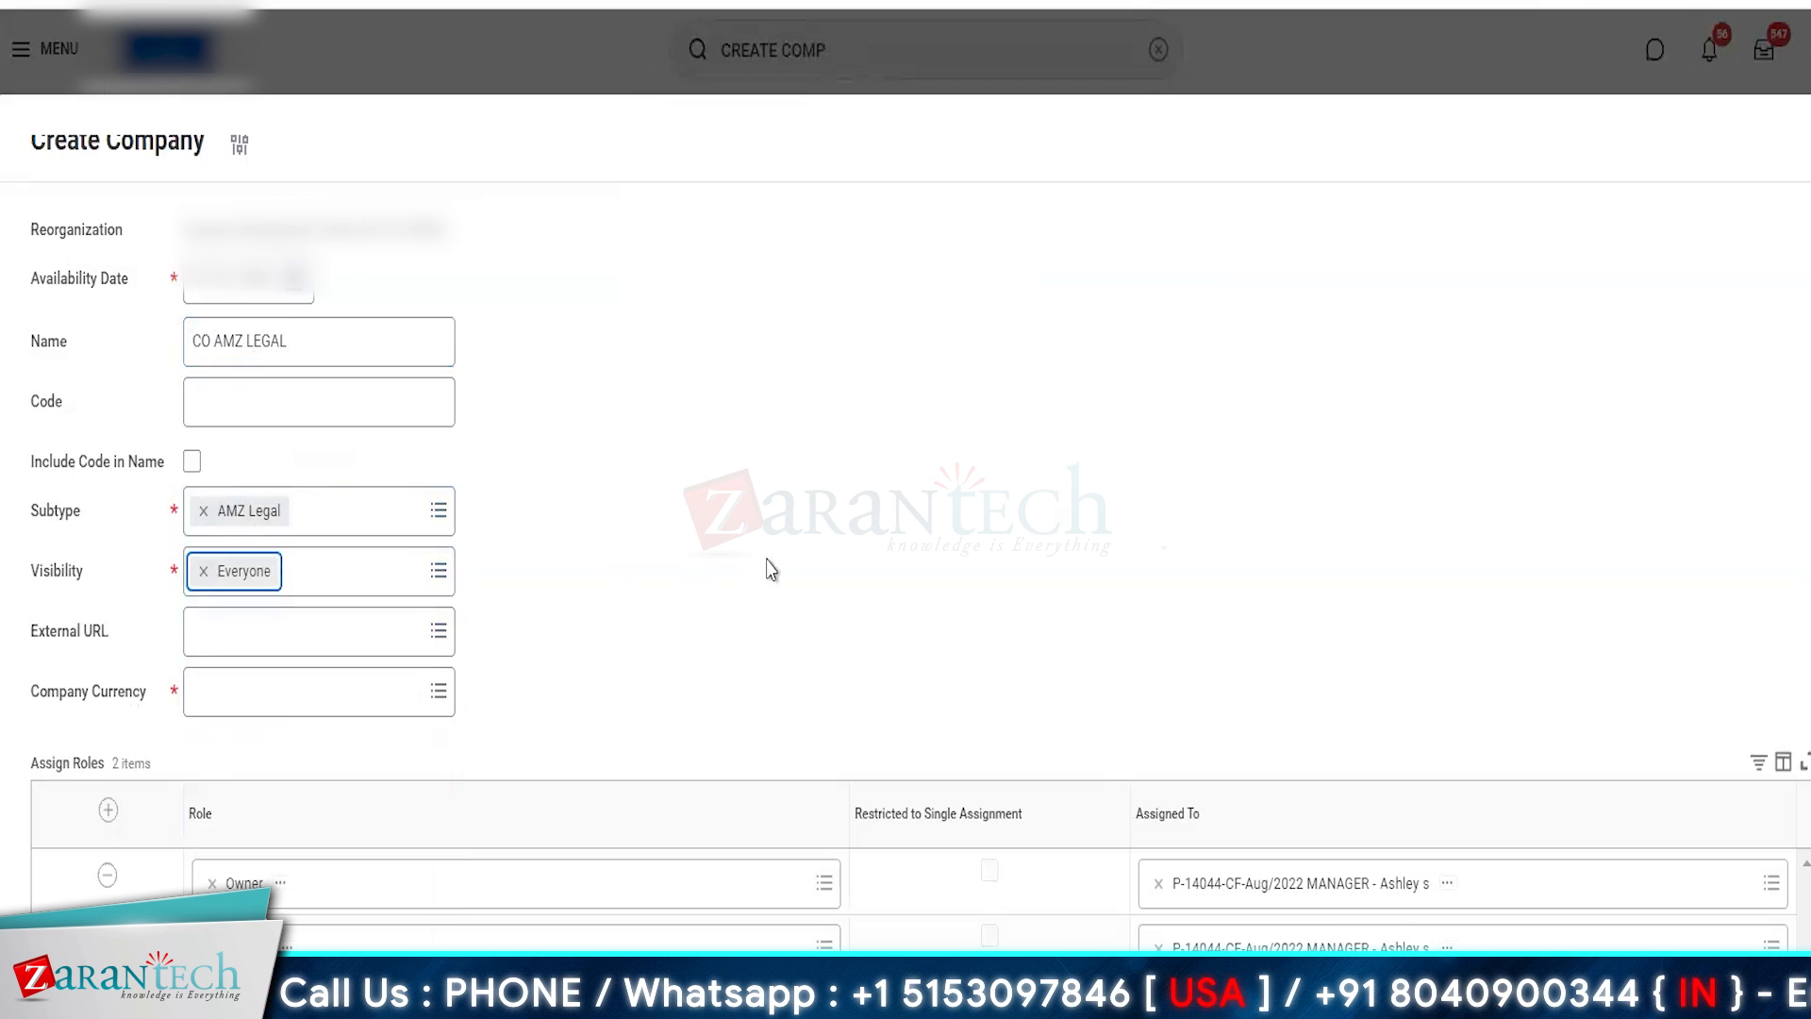
# - Set the company currency to USD and remove the preset role assignment rows from CO AMZ LEGAL
pyautogui.click(291, 692)
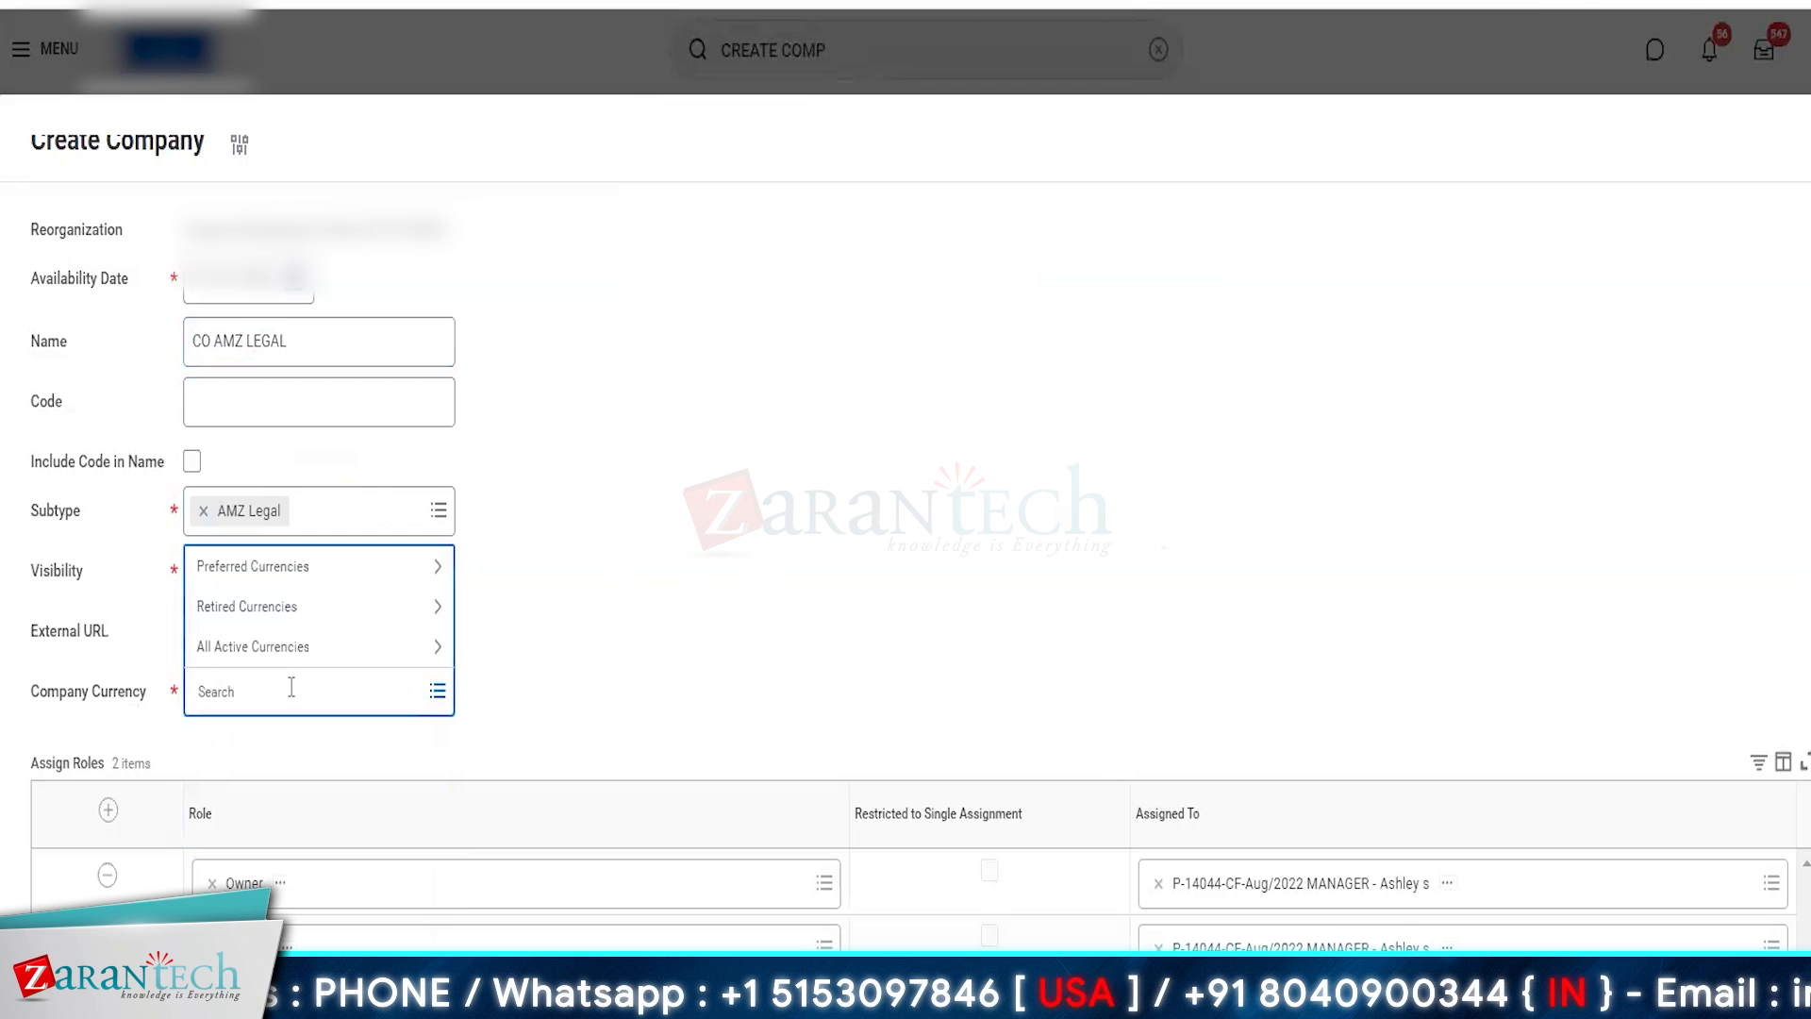
pyautogui.write('uSD')
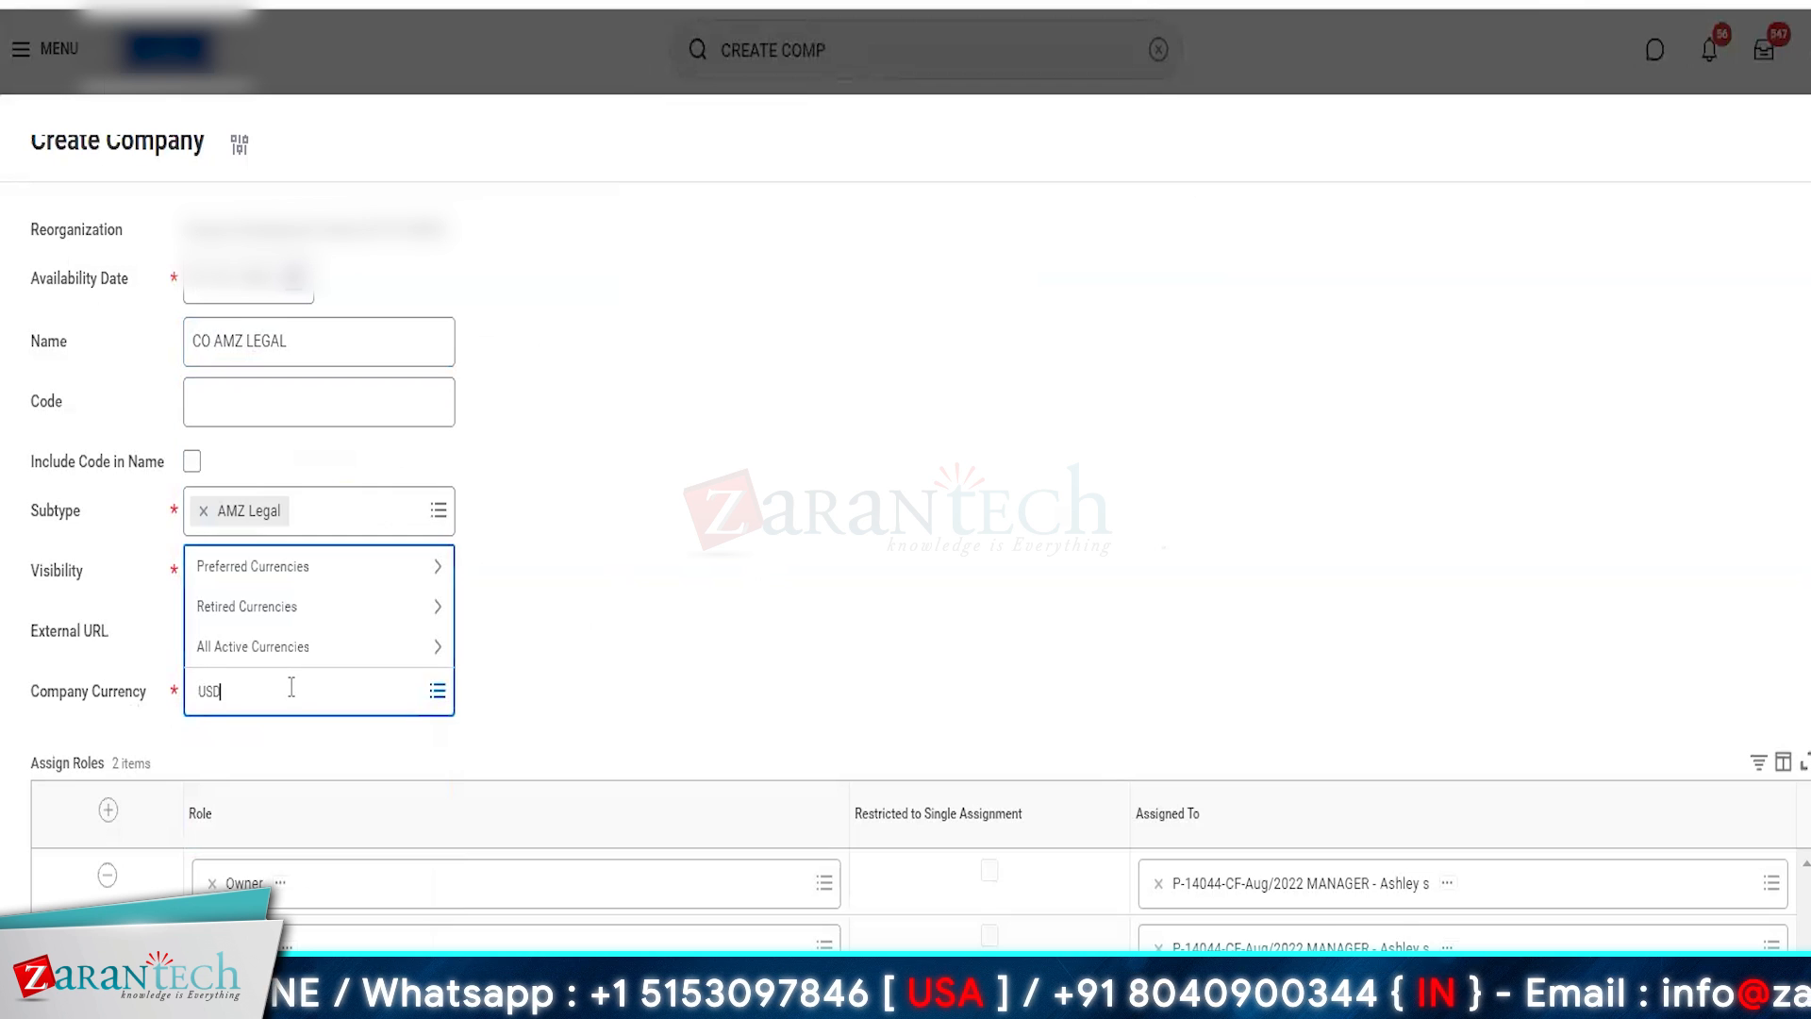
pyautogui.press('Return')
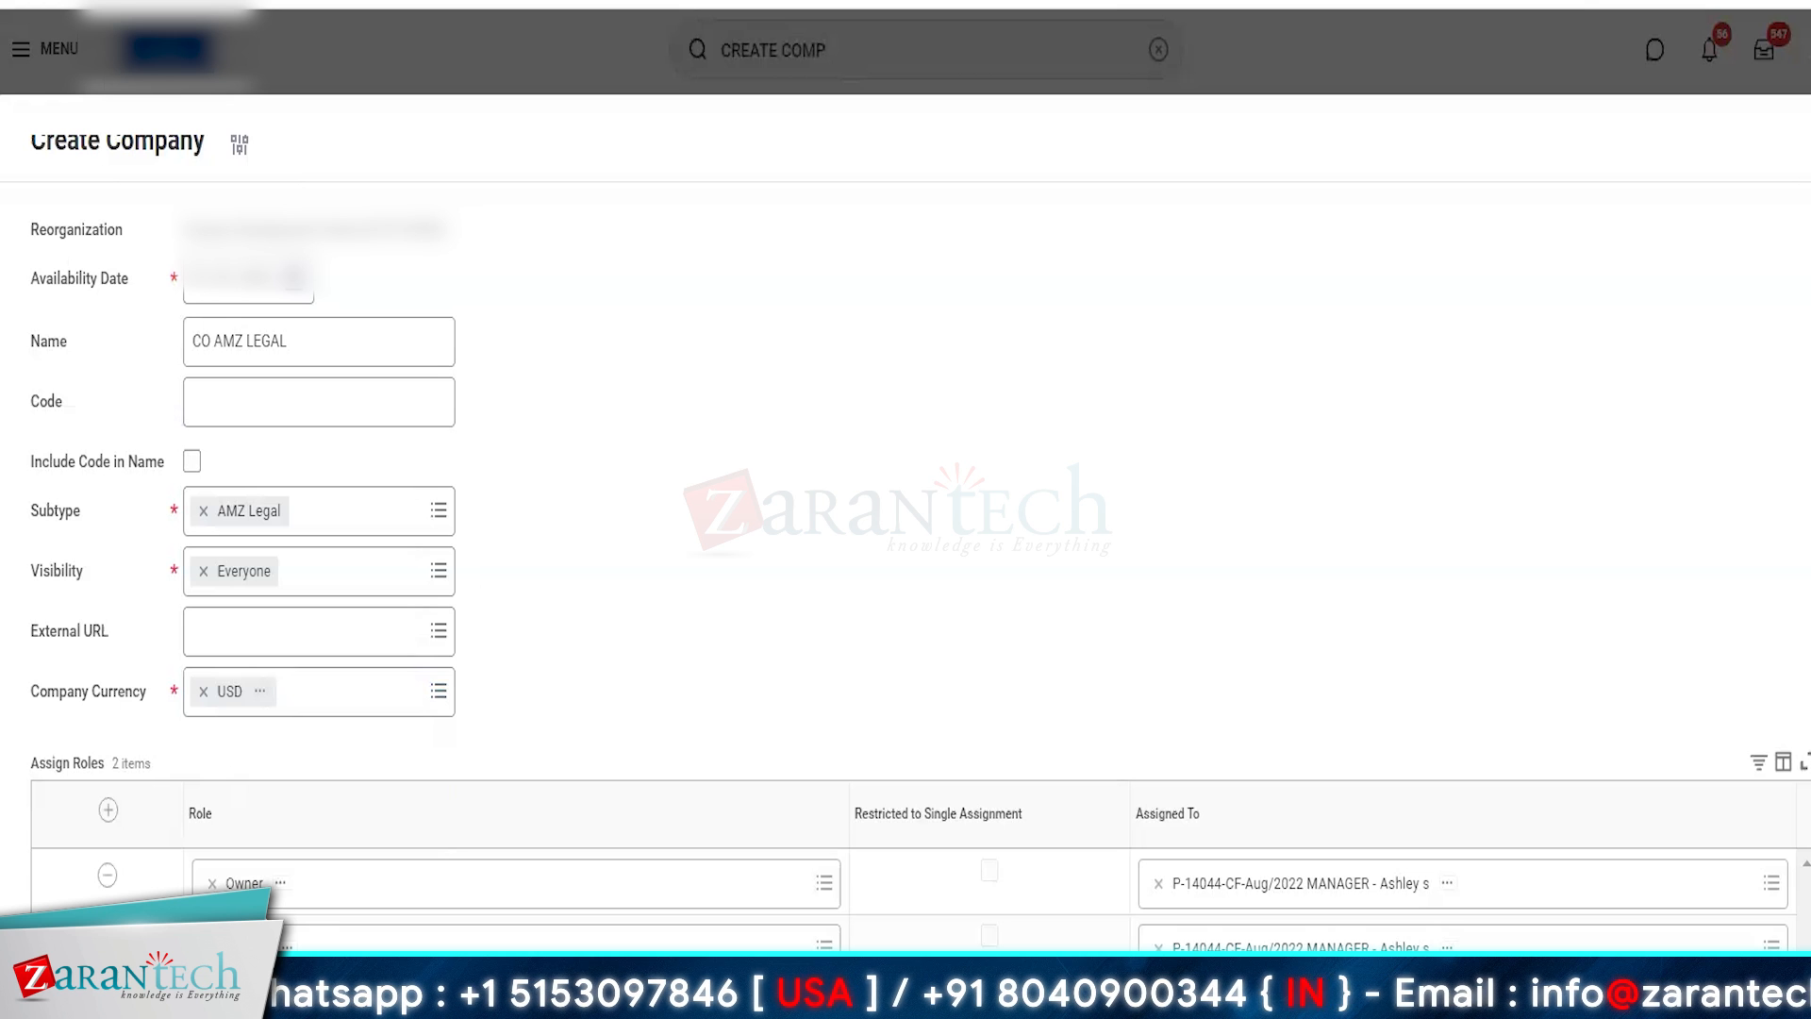
pyautogui.click(107, 875)
pyautogui.click(108, 875)
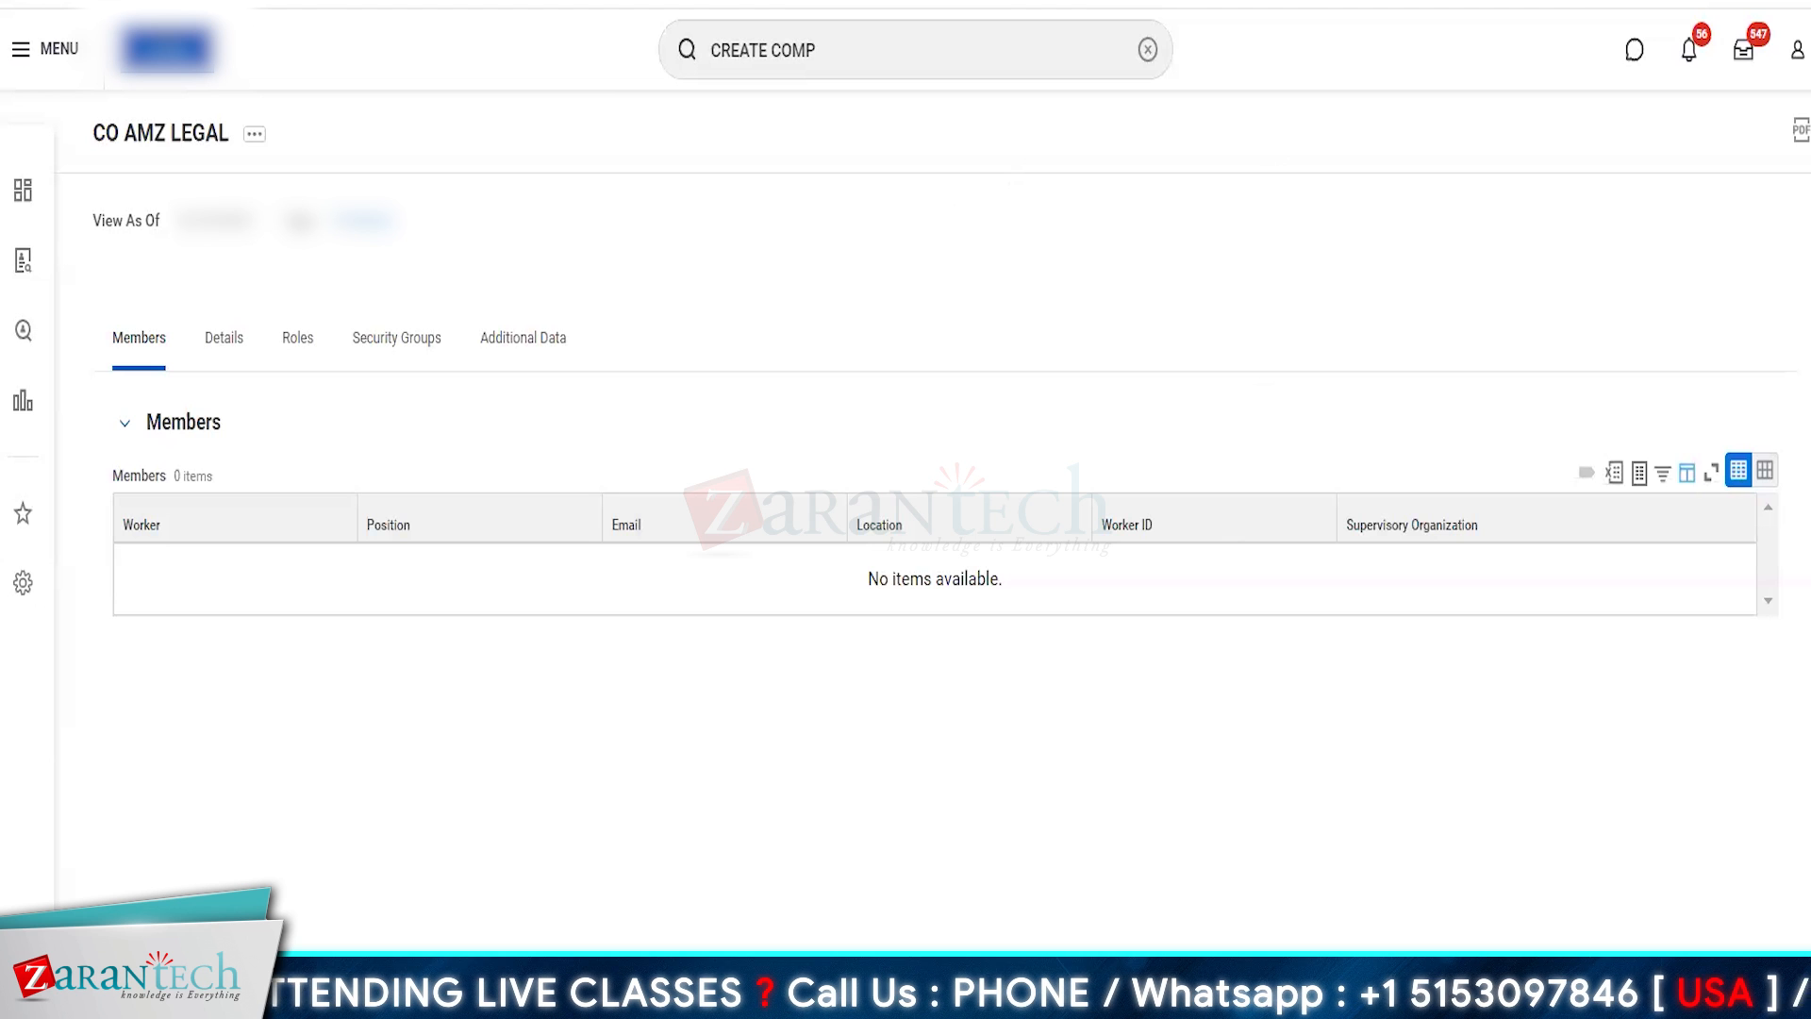
# - Open the Maintain Organization Types report and check the Company, Cost Center and Location costing types
pyautogui.click(853, 54)
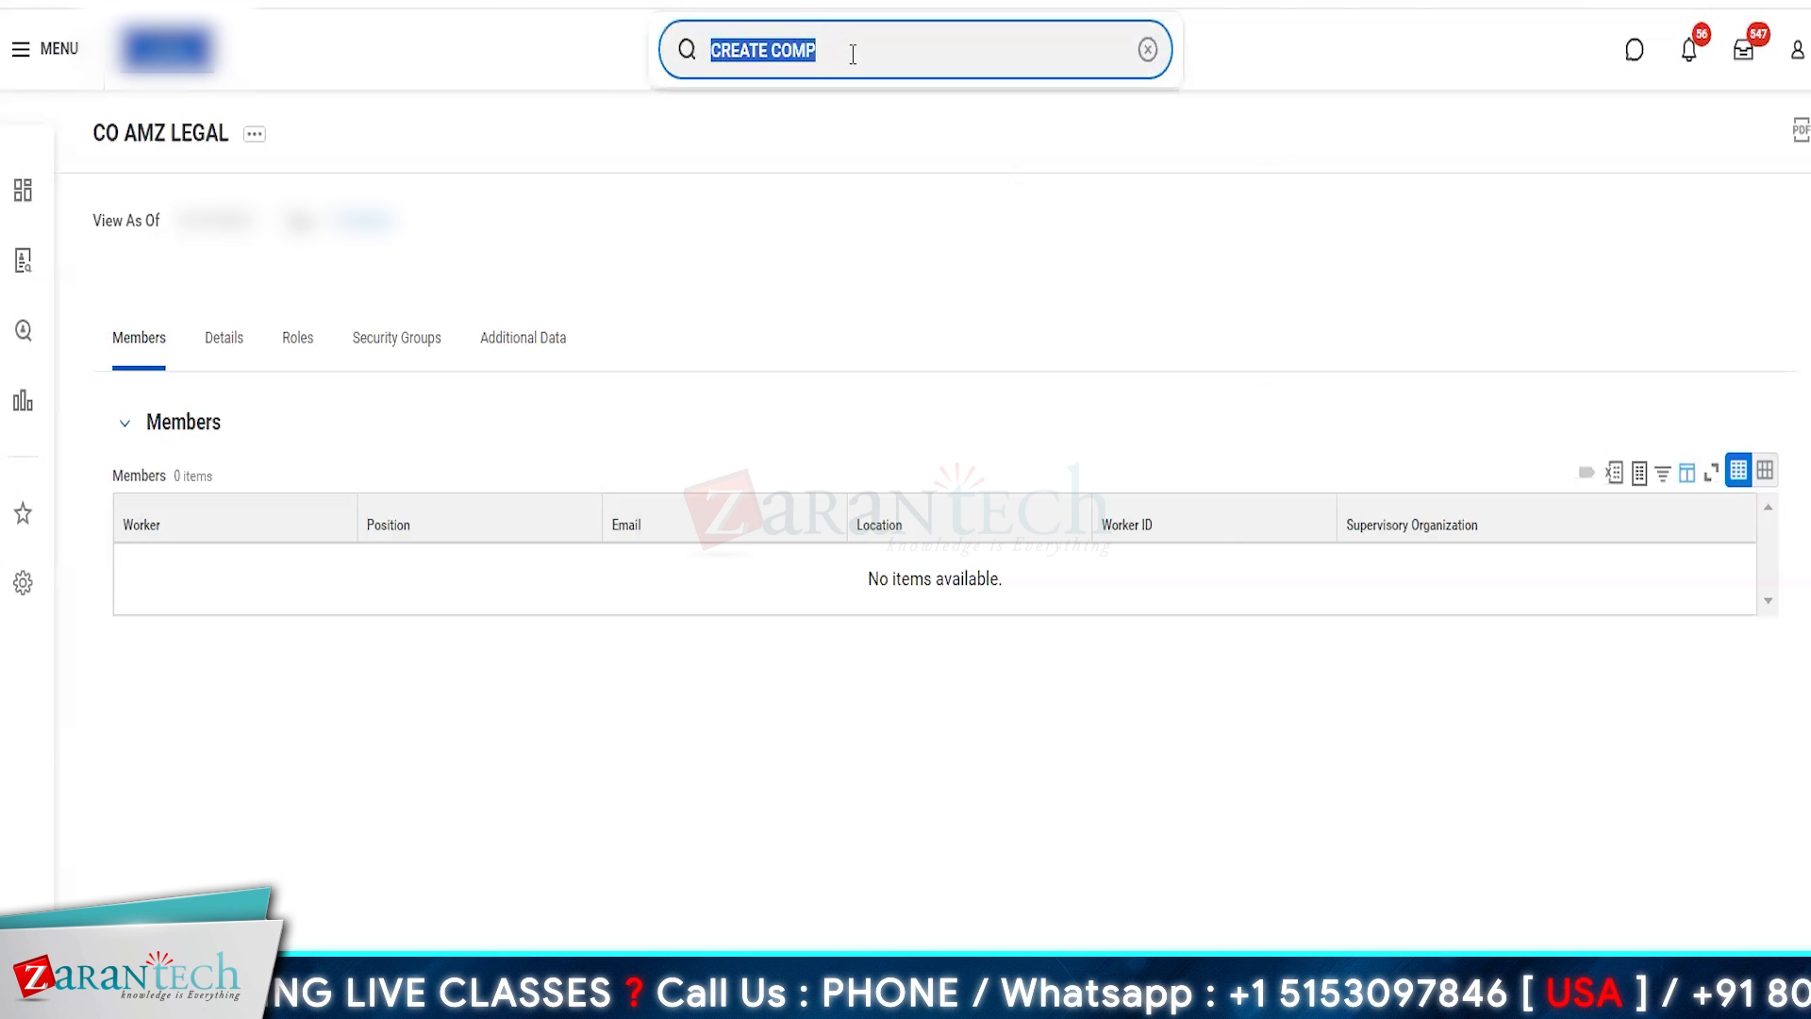
pyautogui.write('MAINTAIN ')
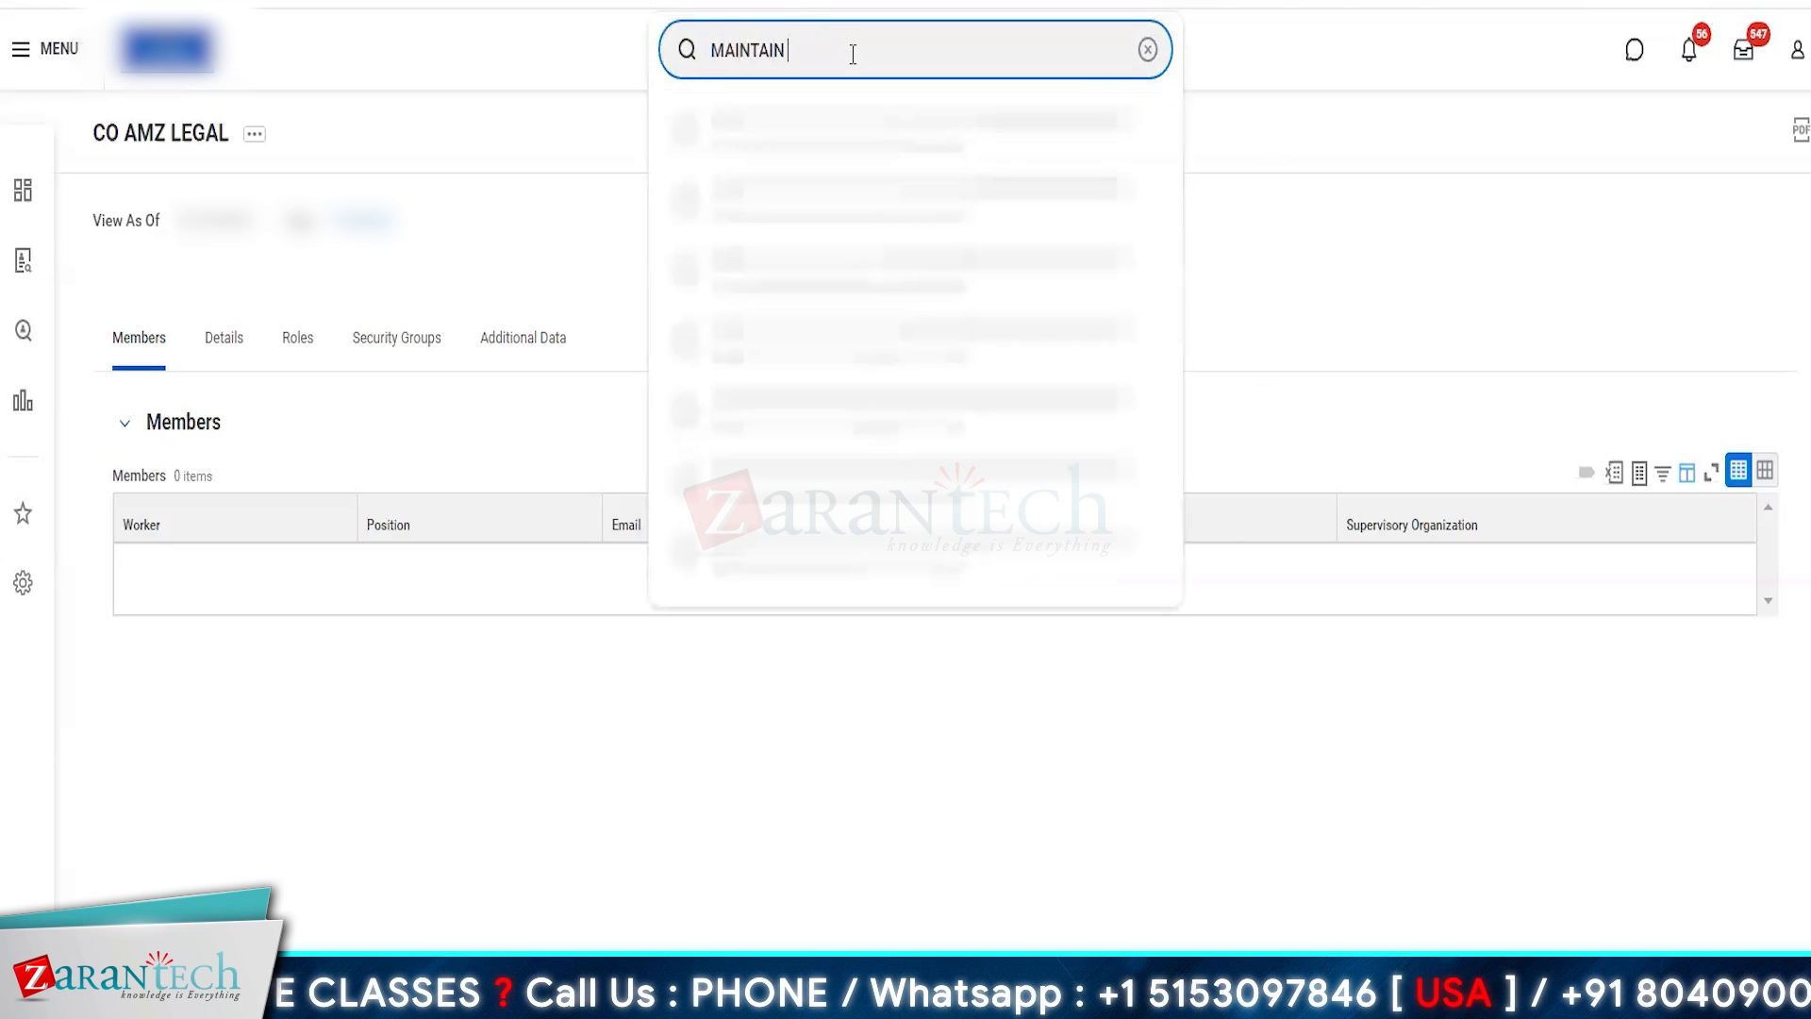
pyautogui.write('ORG TYPES')
pyautogui.press('Return')
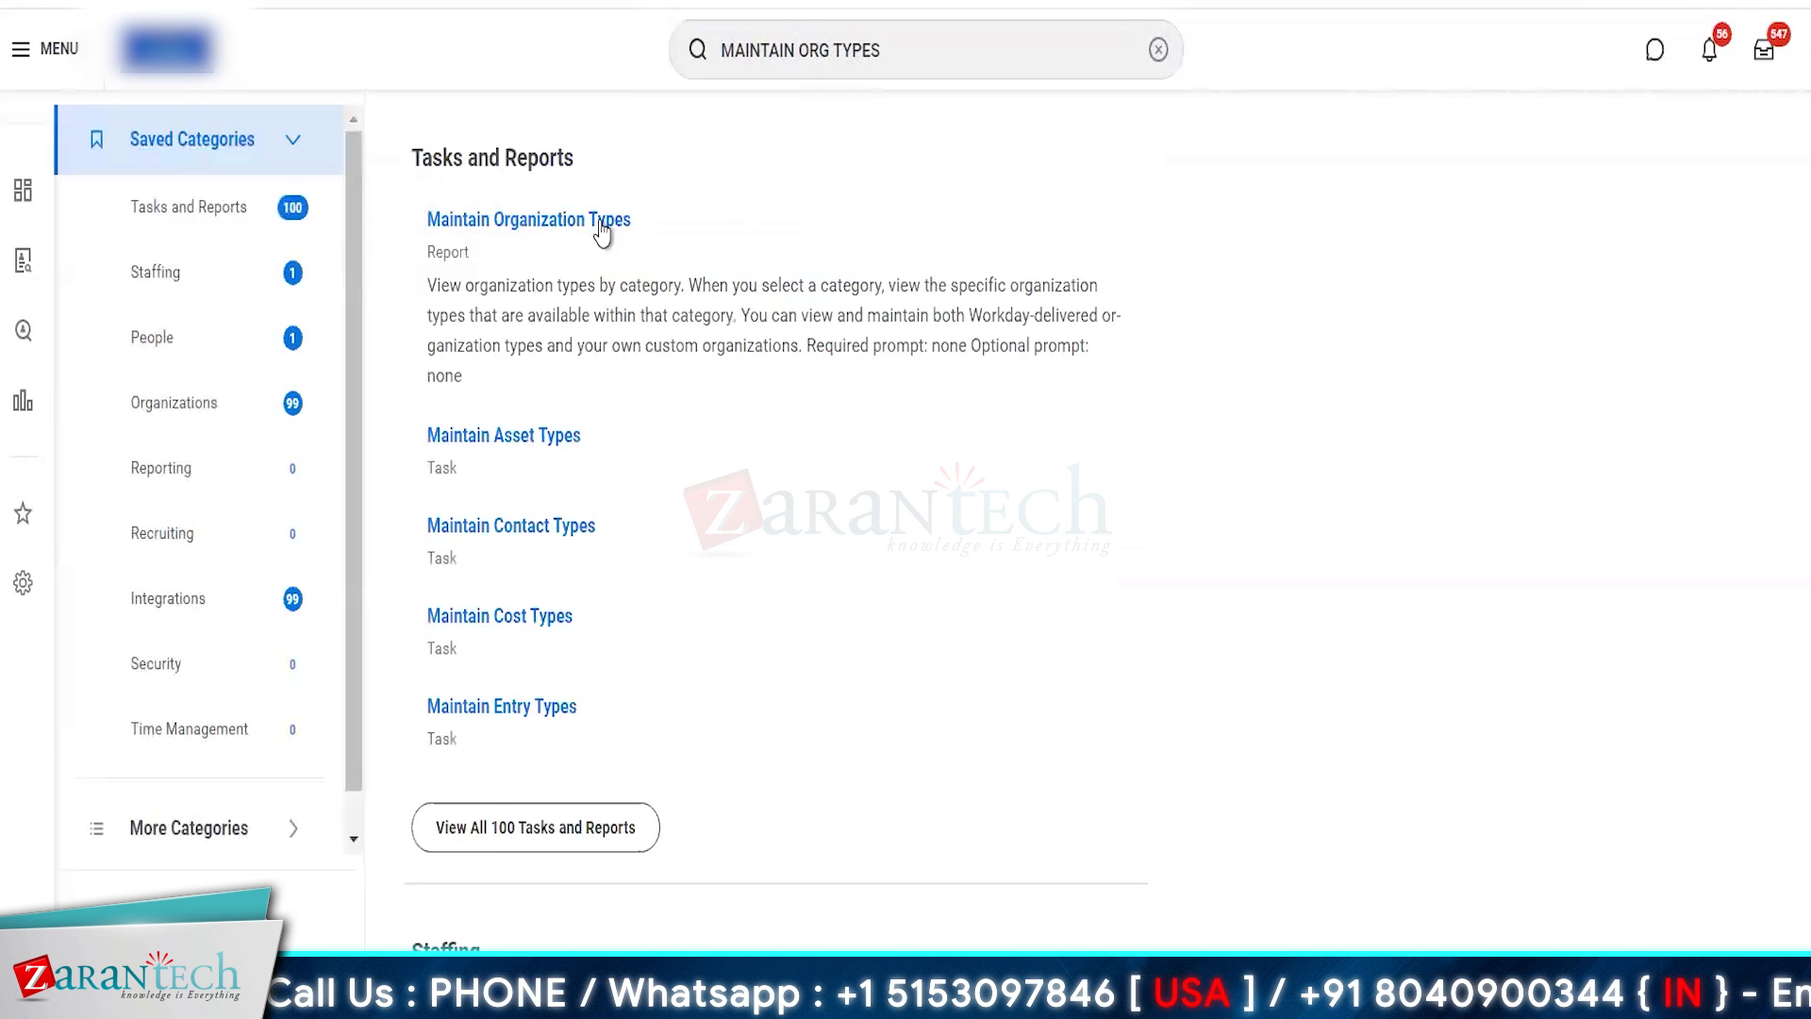
pyautogui.click(579, 230)
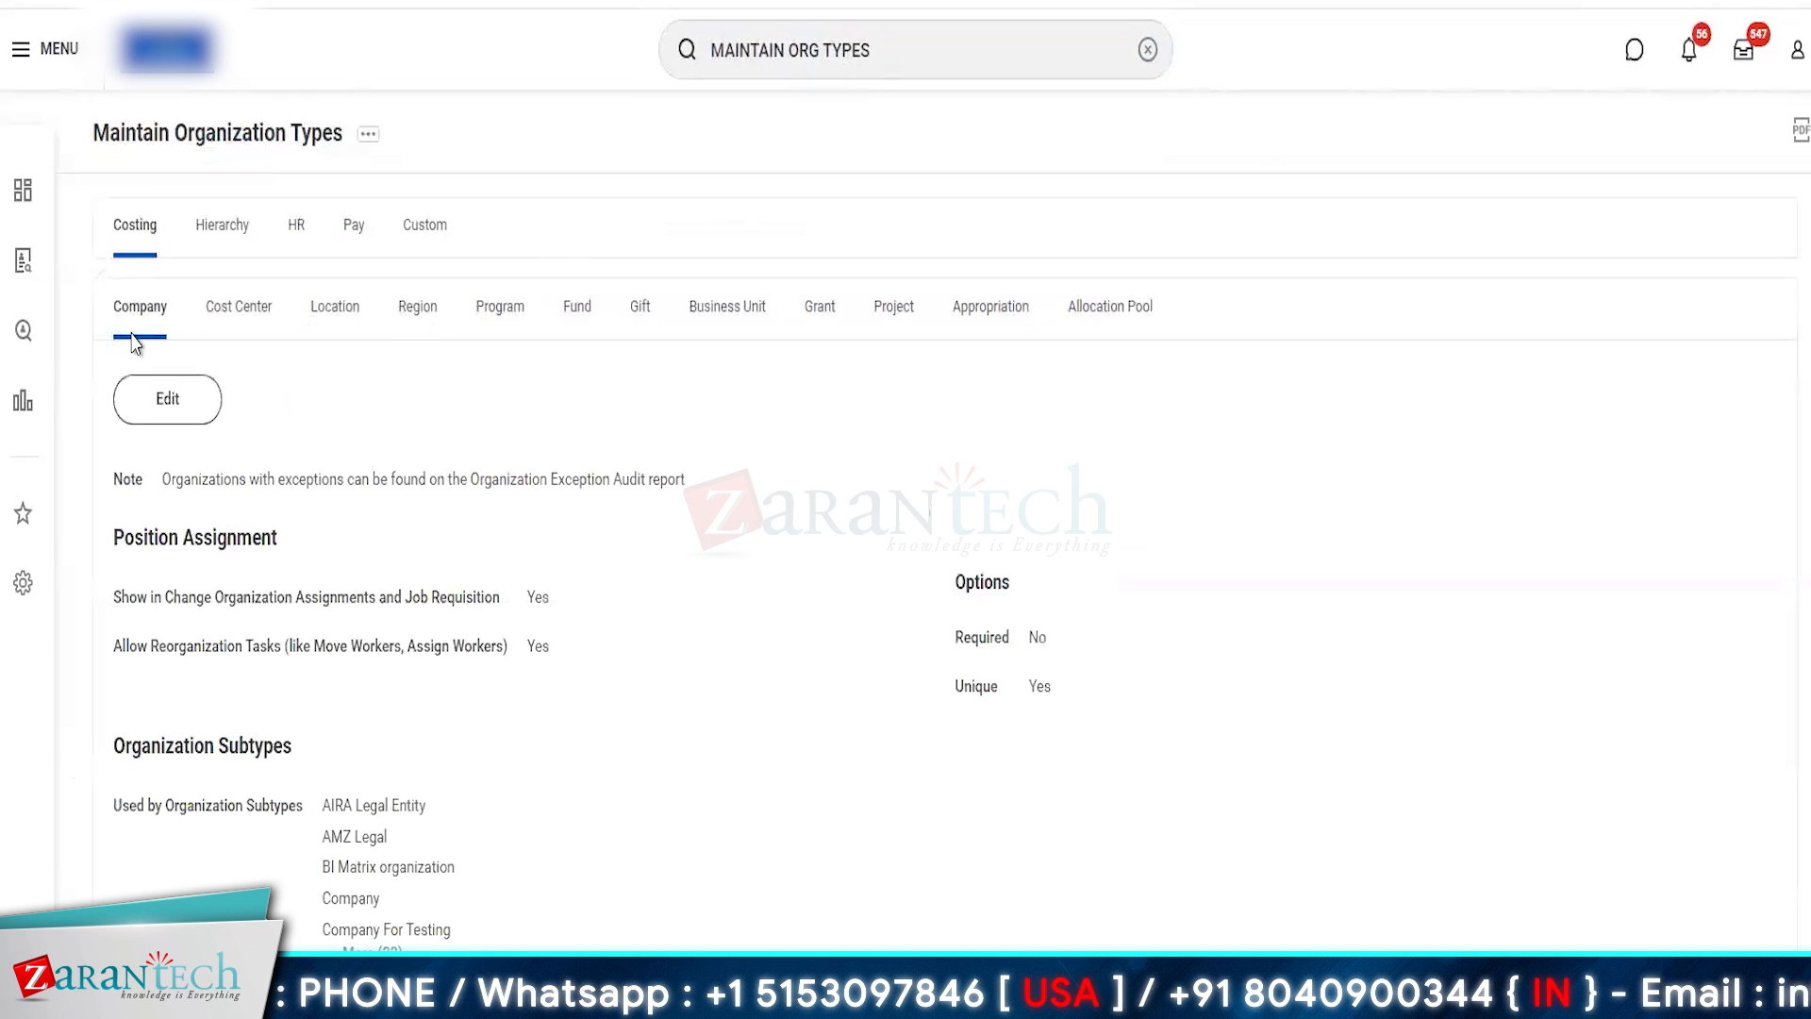
pyautogui.click(147, 312)
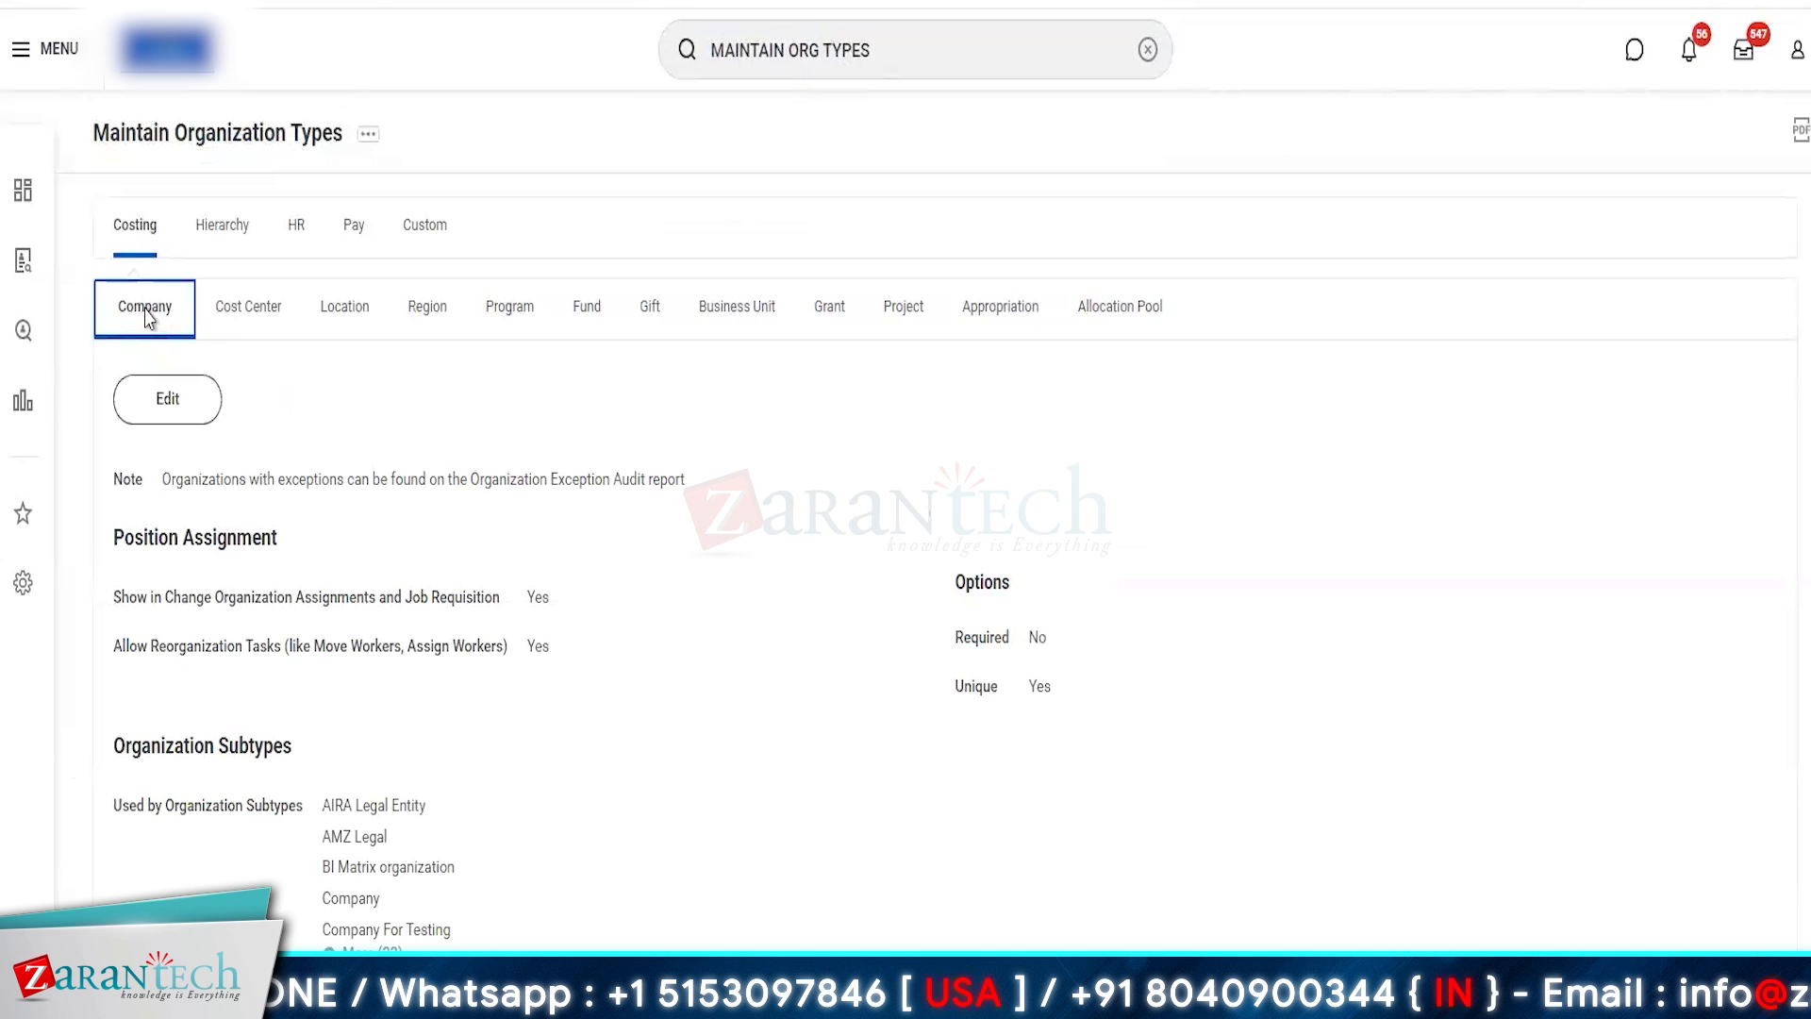
pyautogui.click(257, 327)
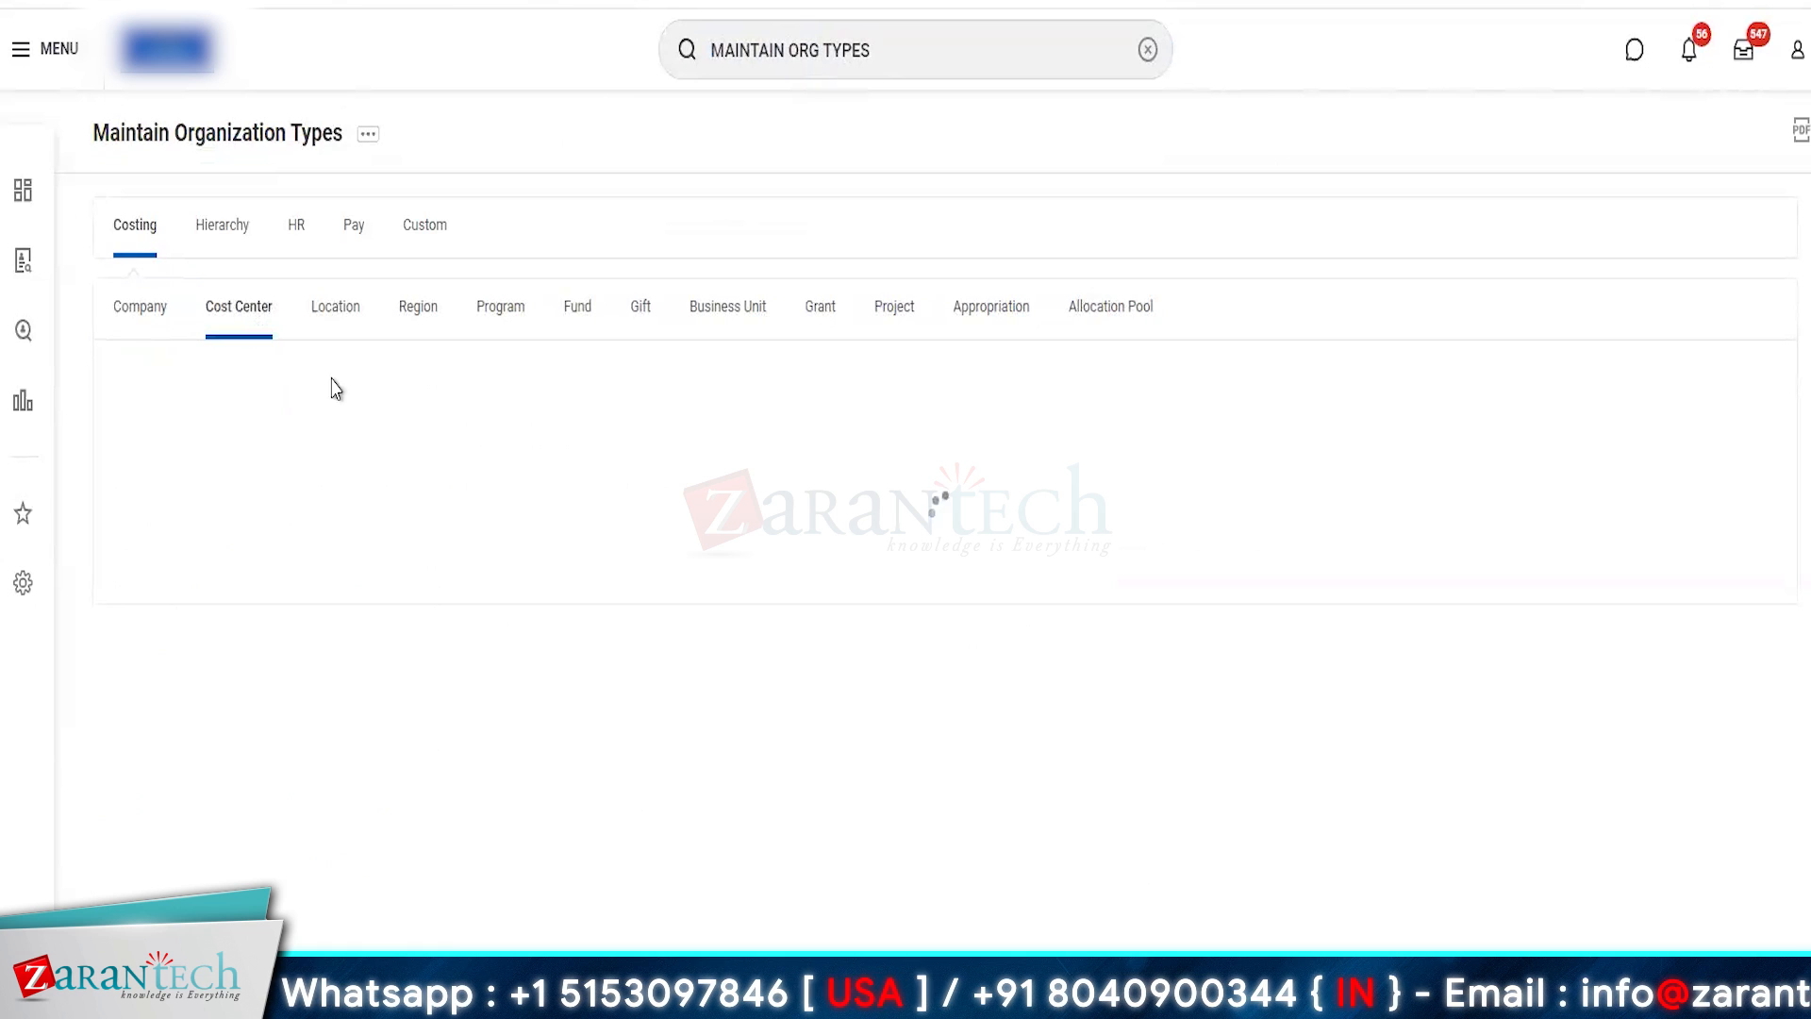
pyautogui.click(349, 321)
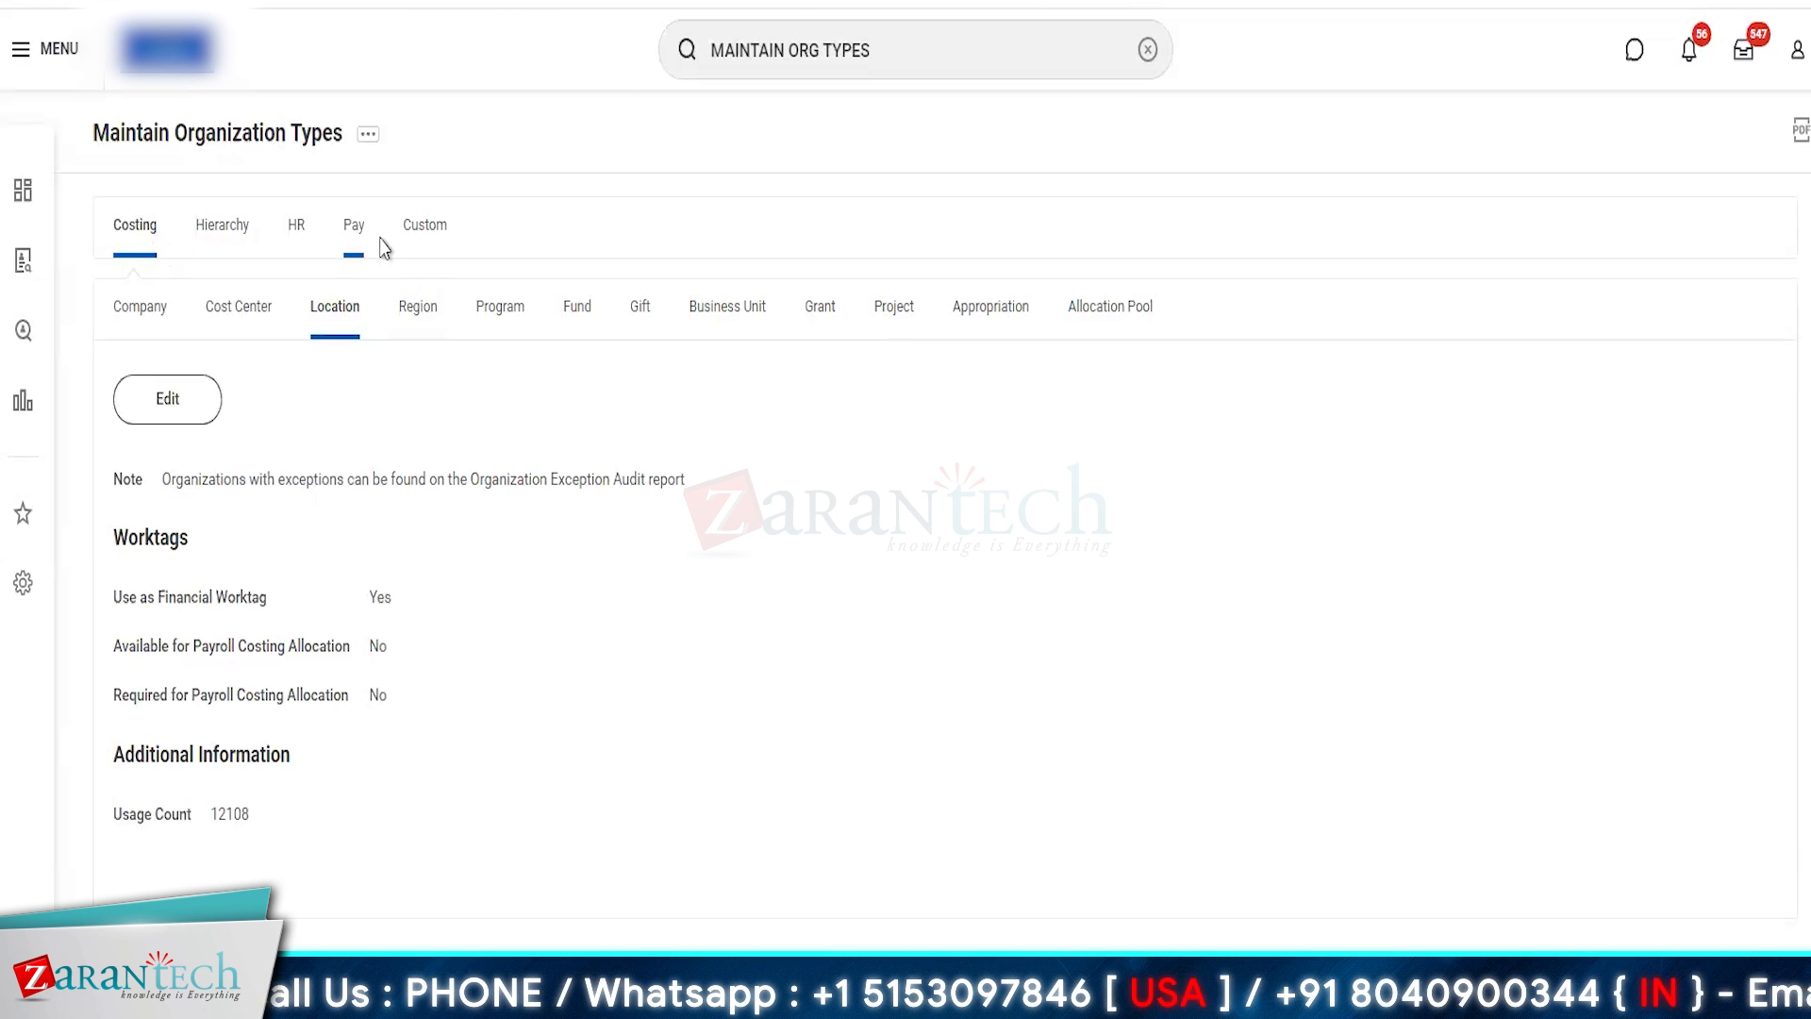
# - Open the custom organization types for editing and add a new row to the table
pyautogui.click(423, 243)
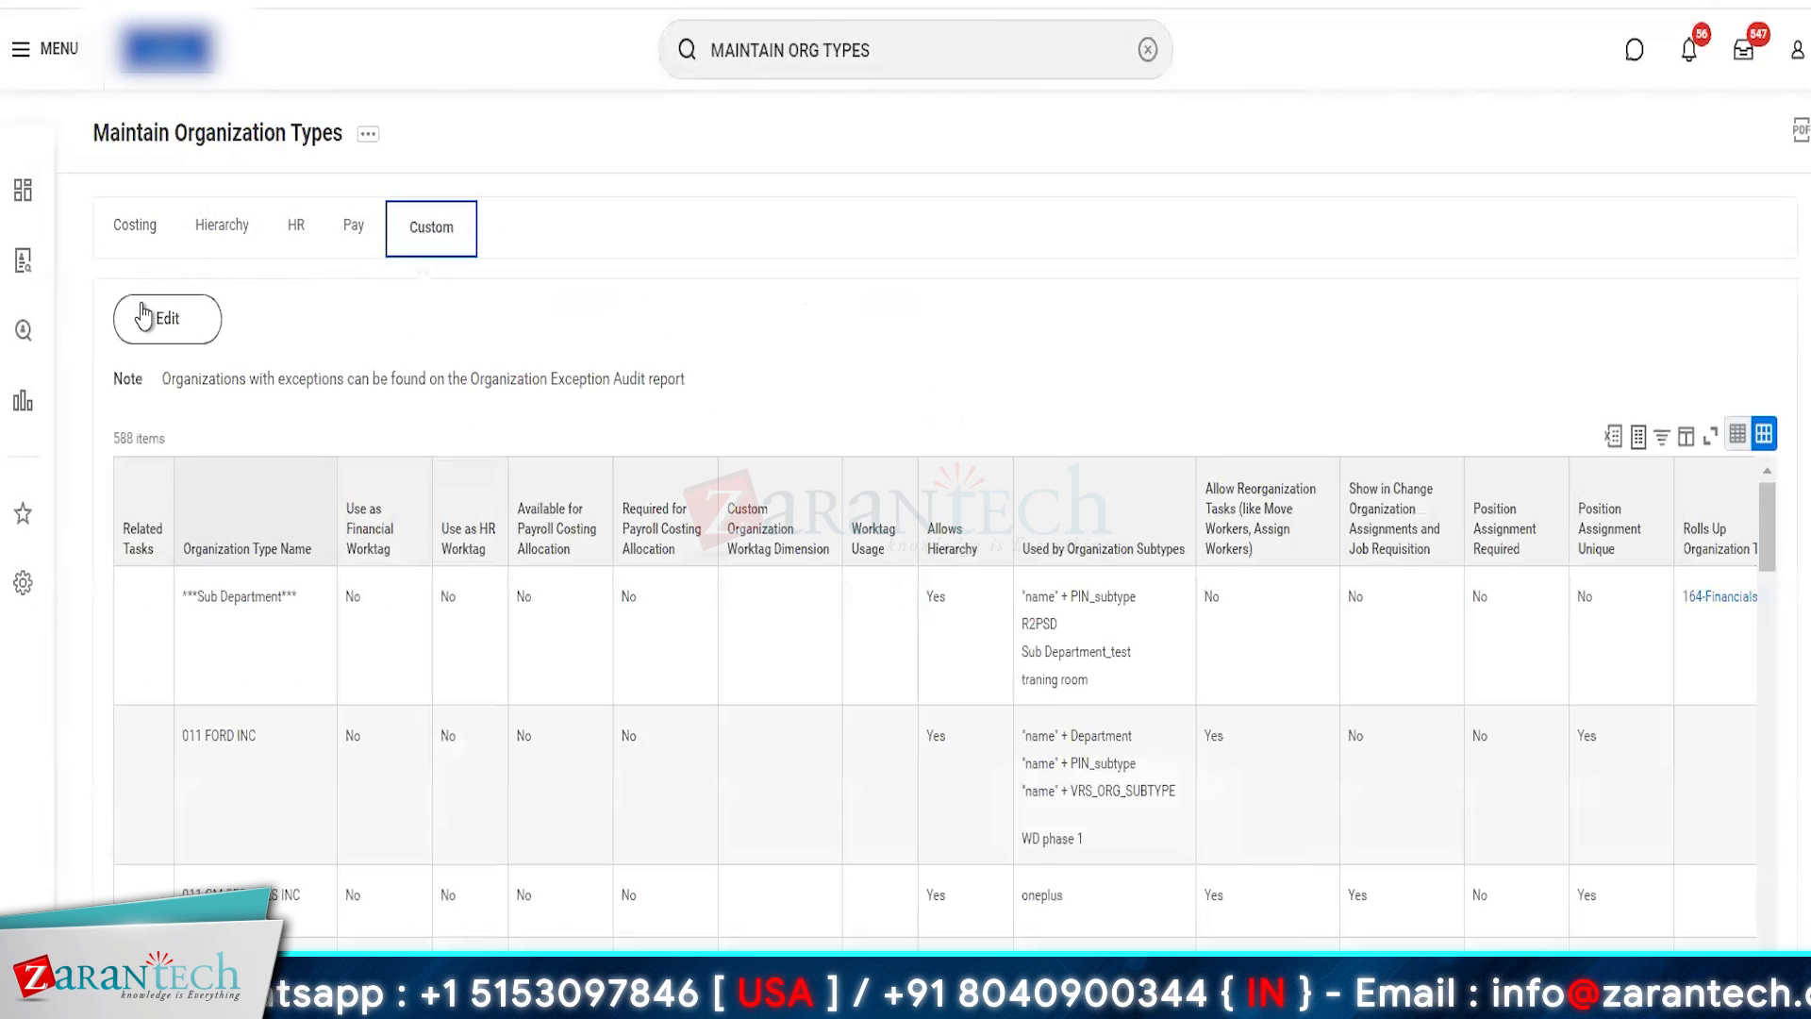
pyautogui.click(163, 324)
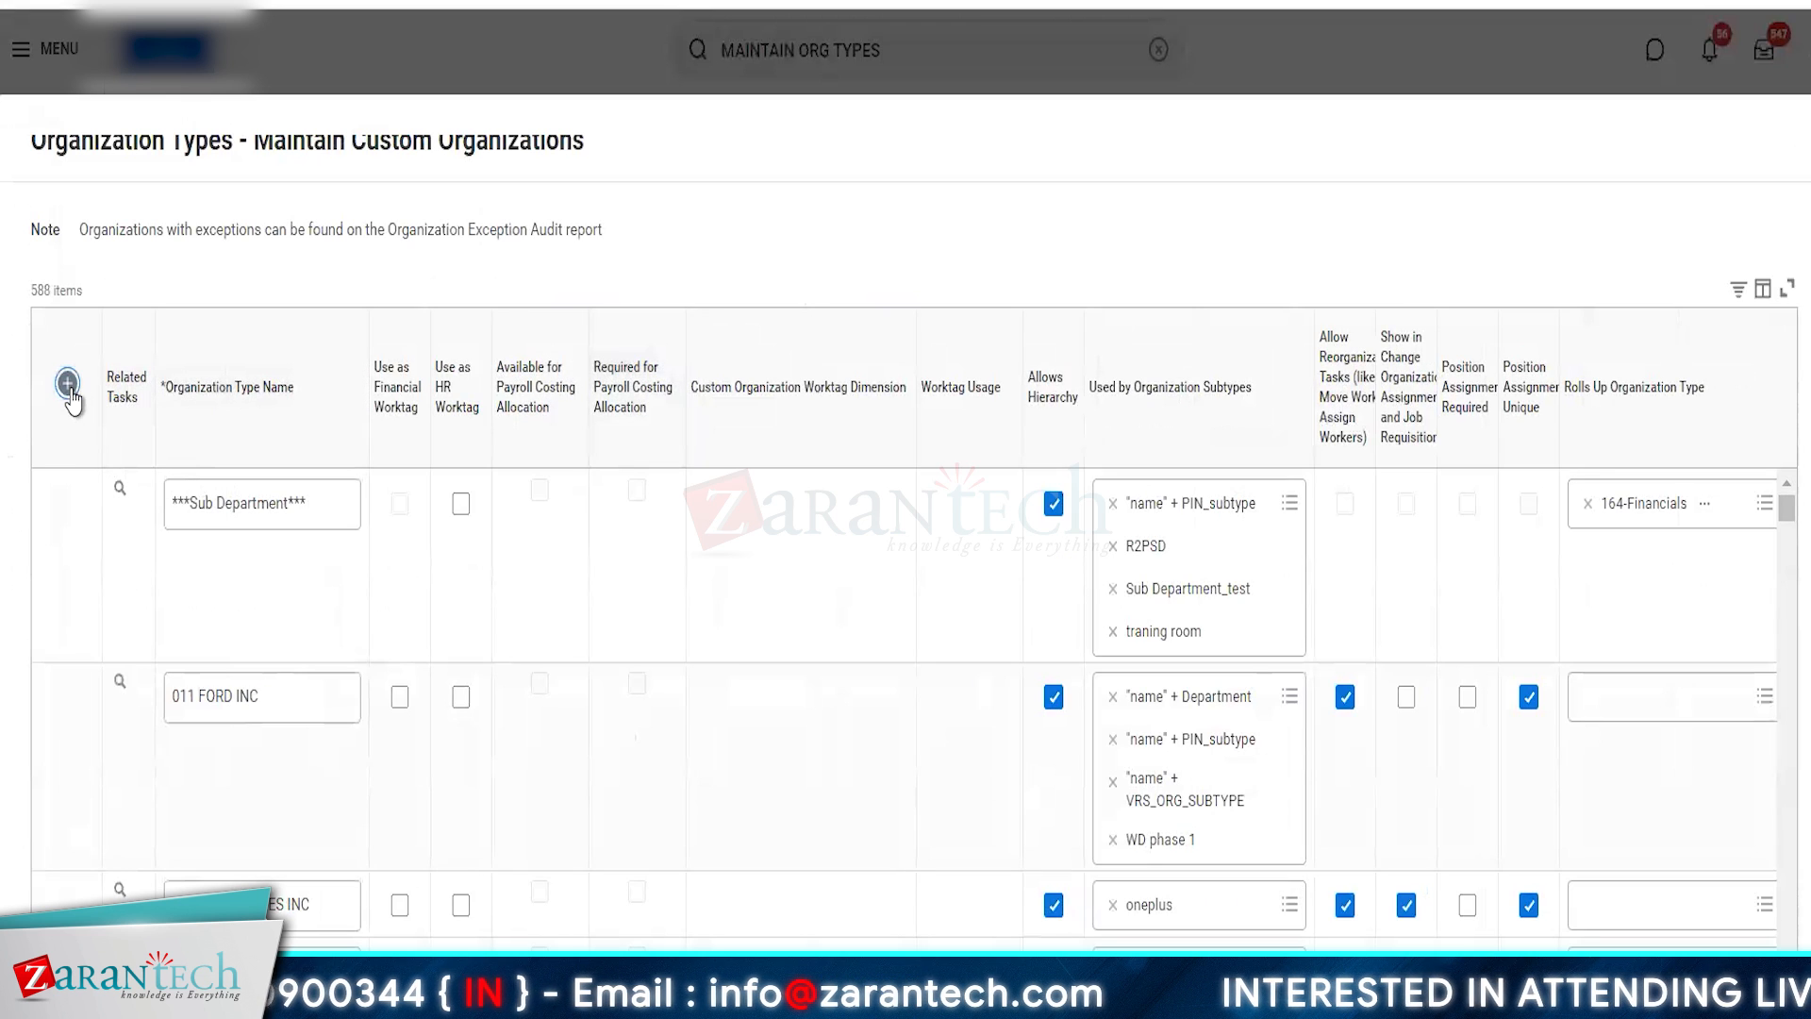
pyautogui.click(68, 384)
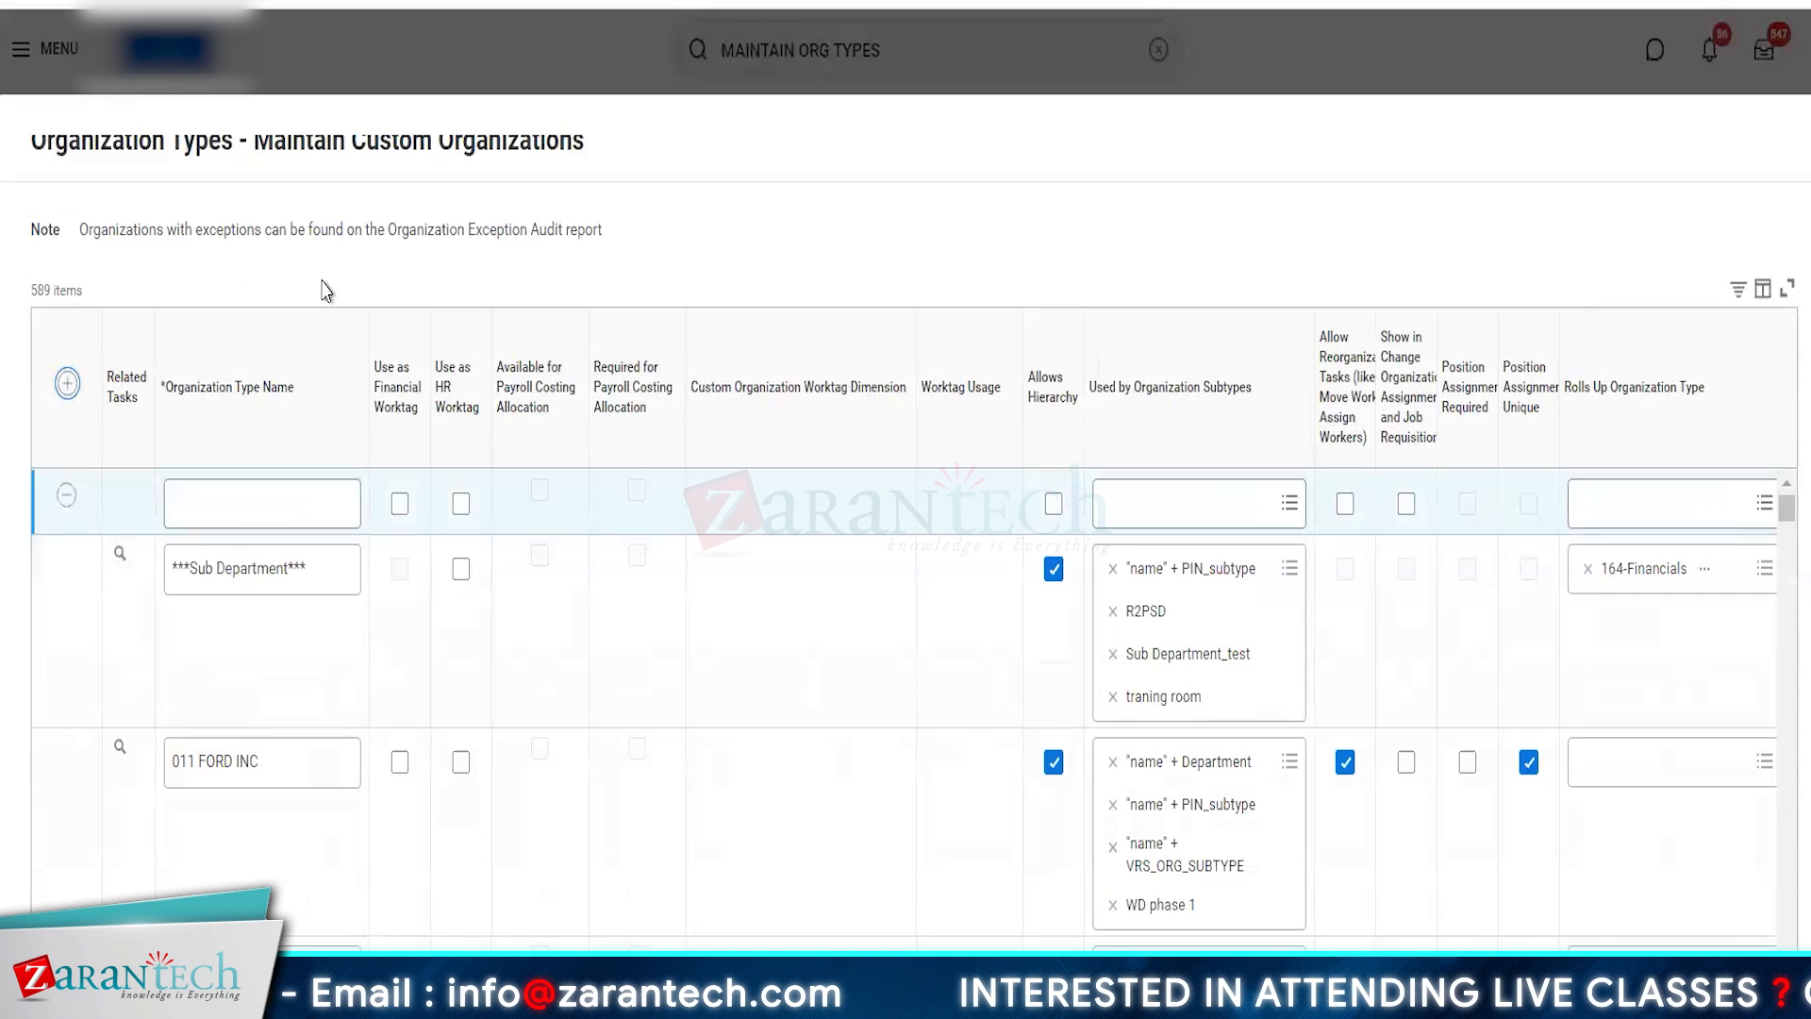
# - Name the new custom organization type AMAZON LOGISTICS
pyautogui.click(217, 490)
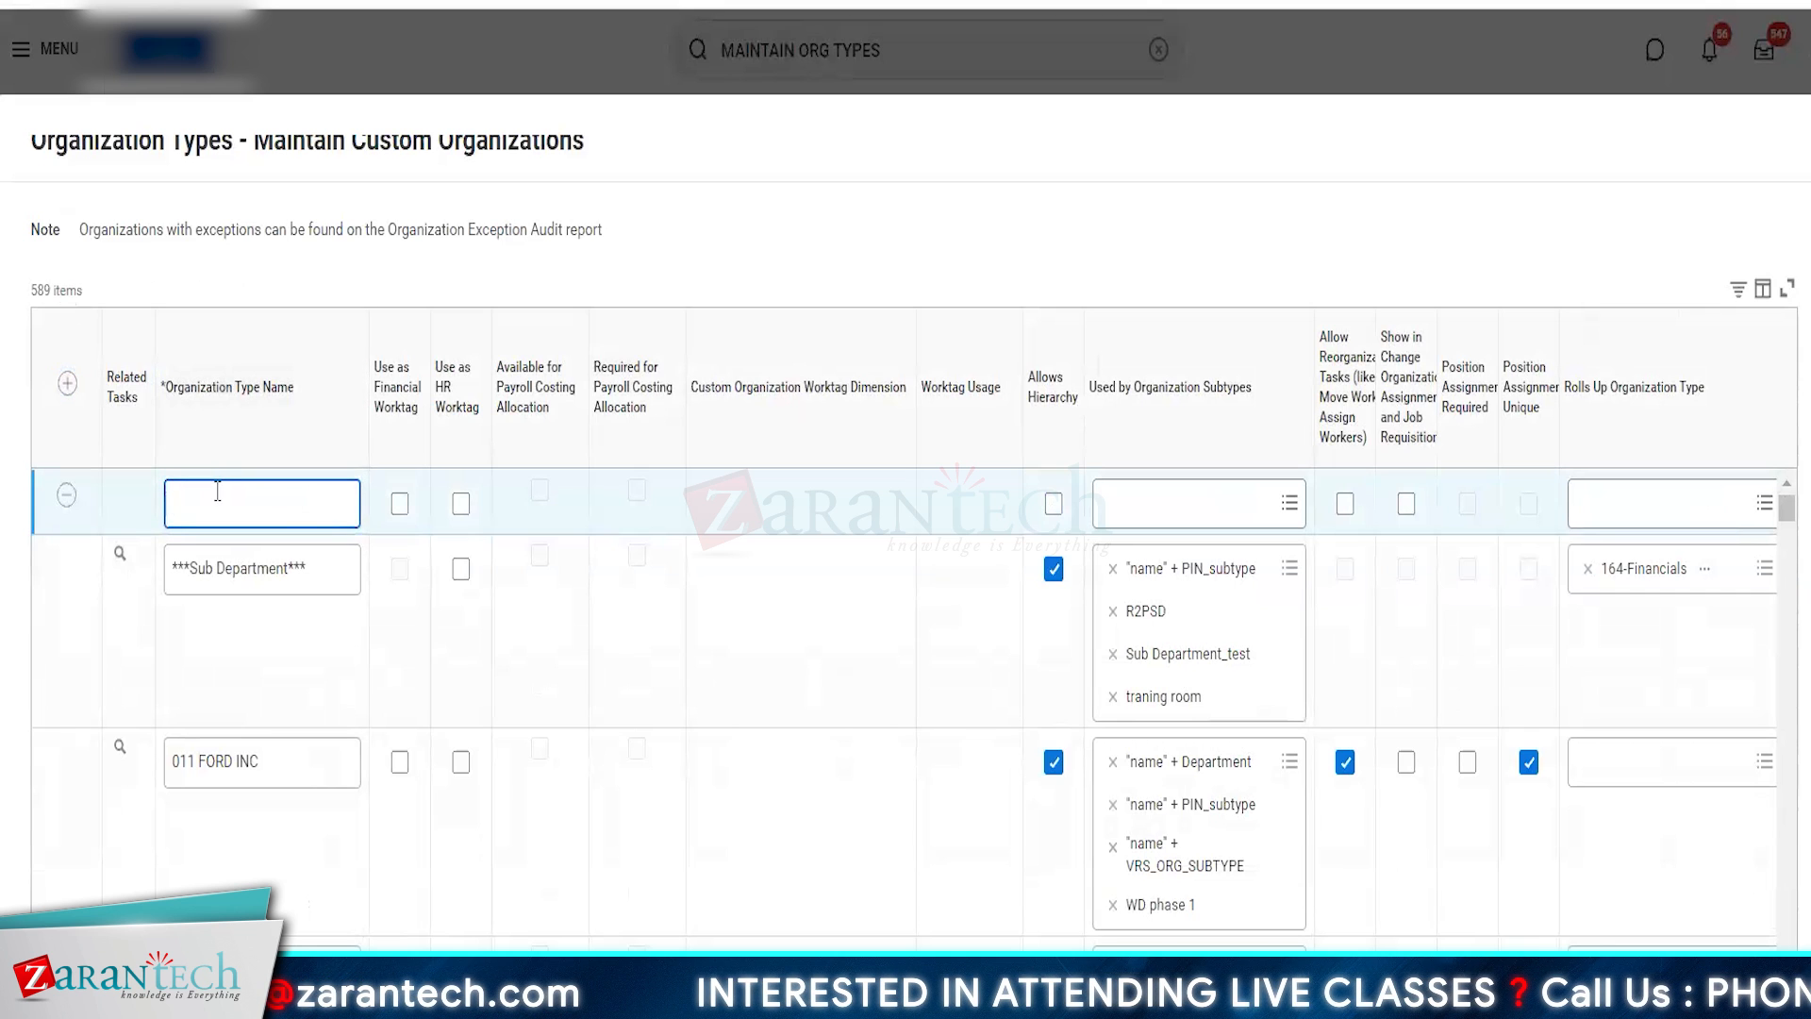
pyautogui.write('AM')
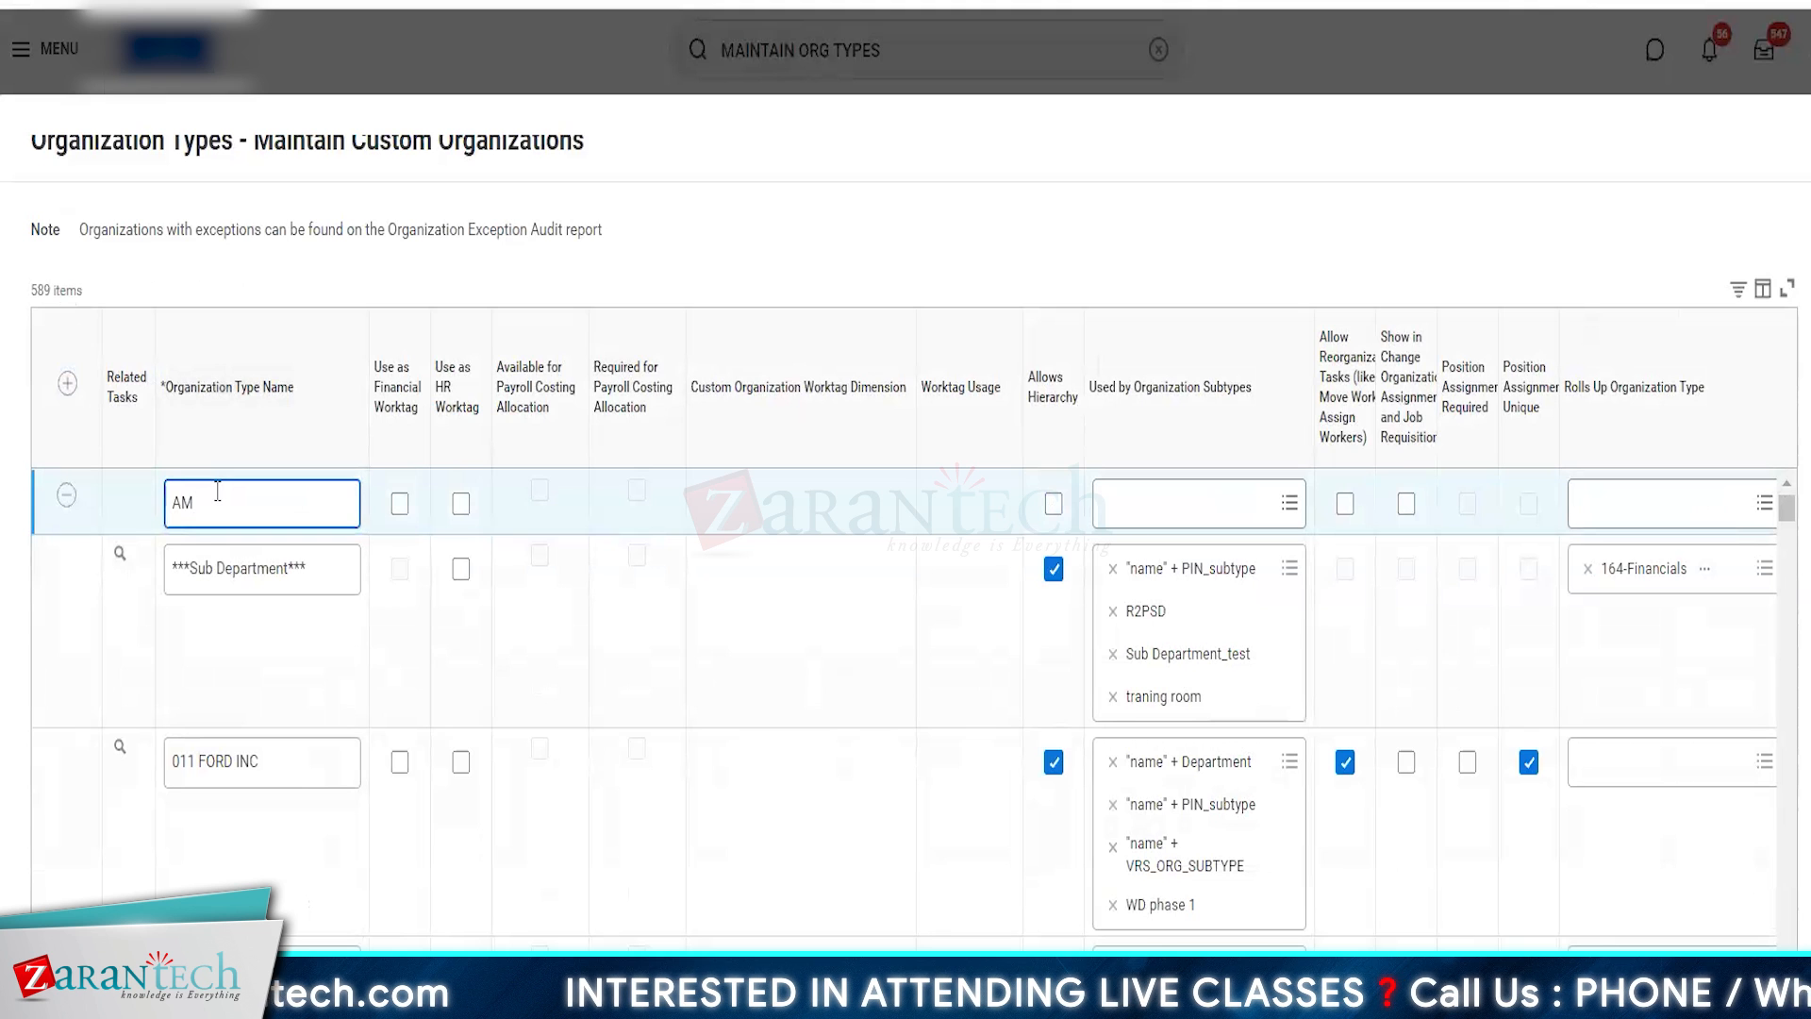
pyautogui.write('Z')
pyautogui.press('BackSpace')
pyautogui.write('AZON')
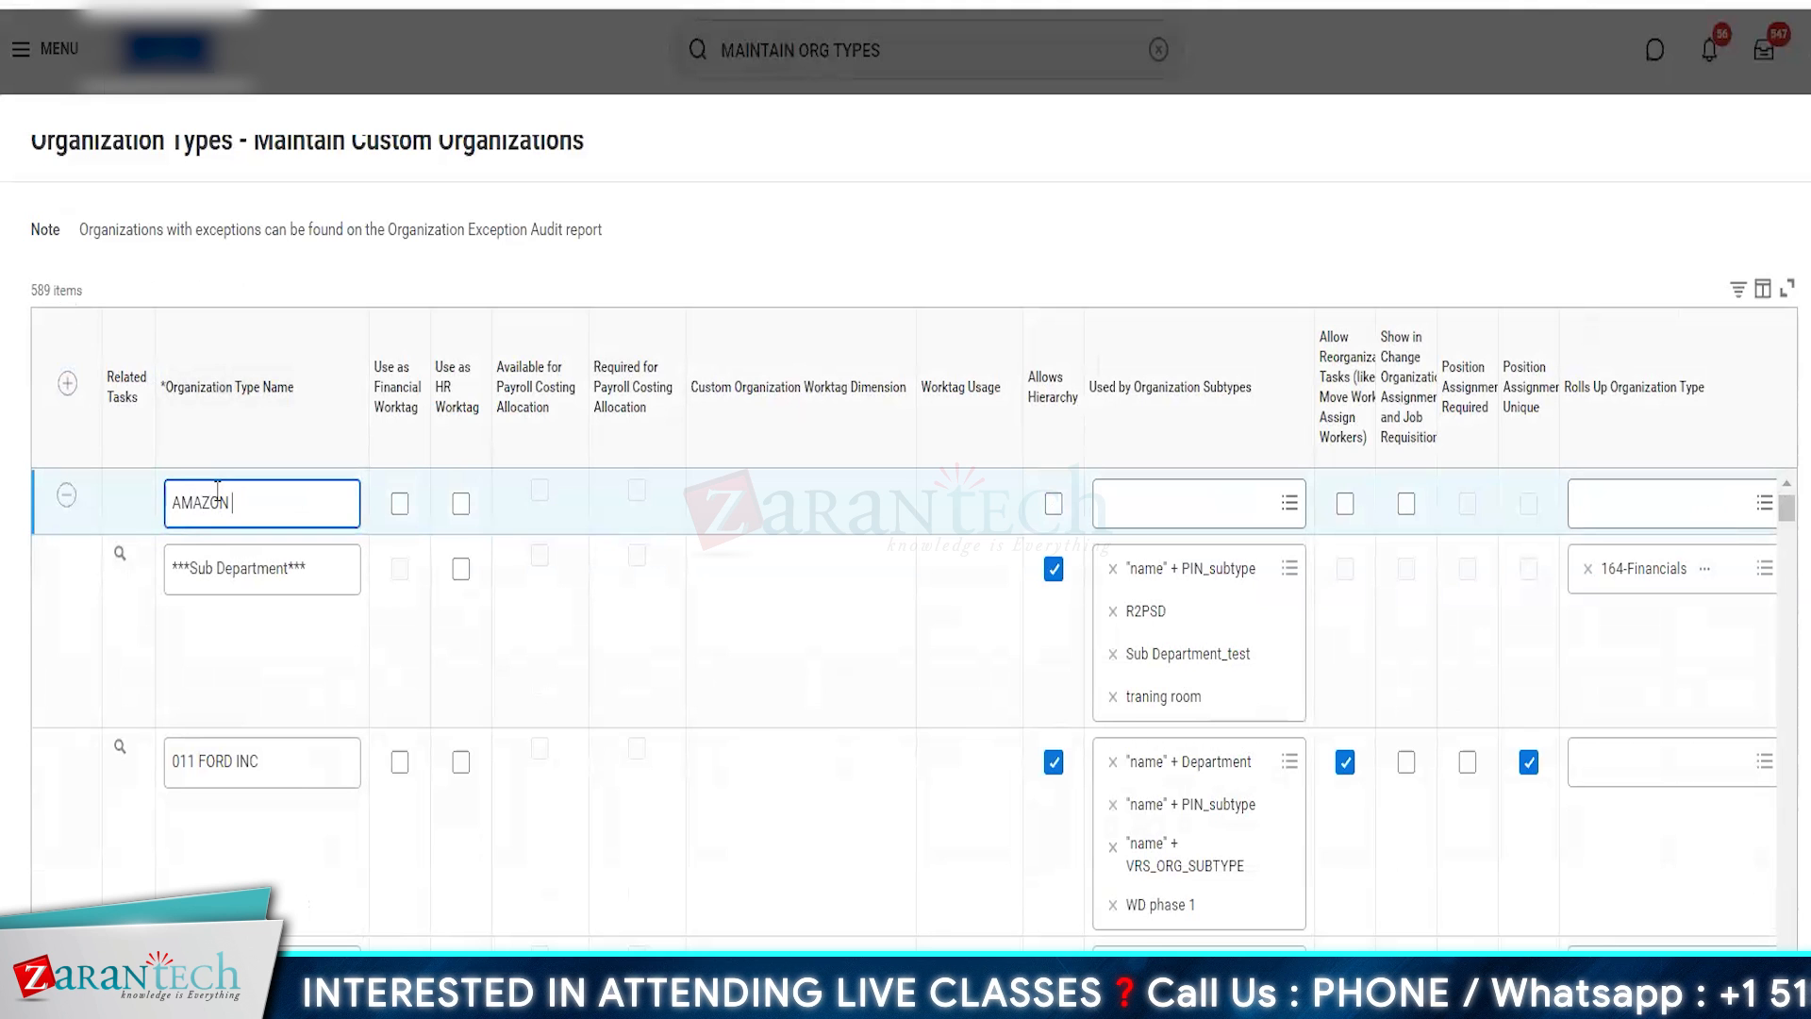
pyautogui.write(' LOGISTIC')
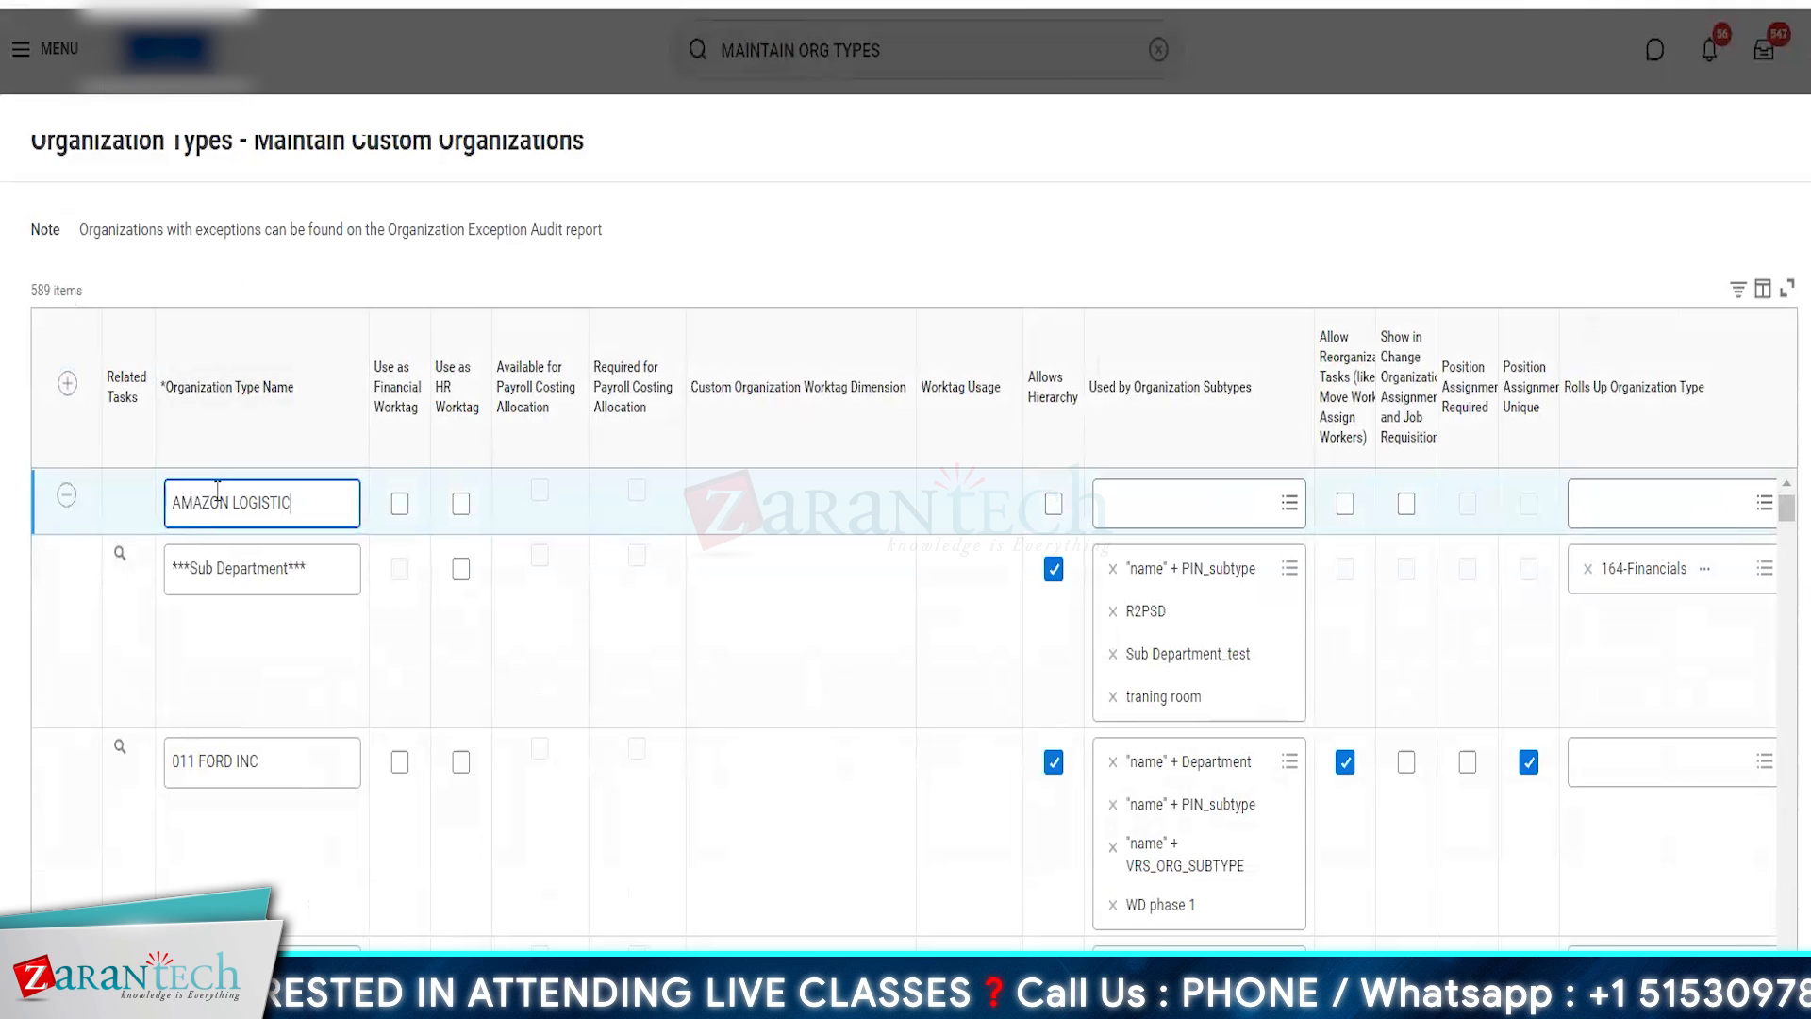
pyautogui.write('S')
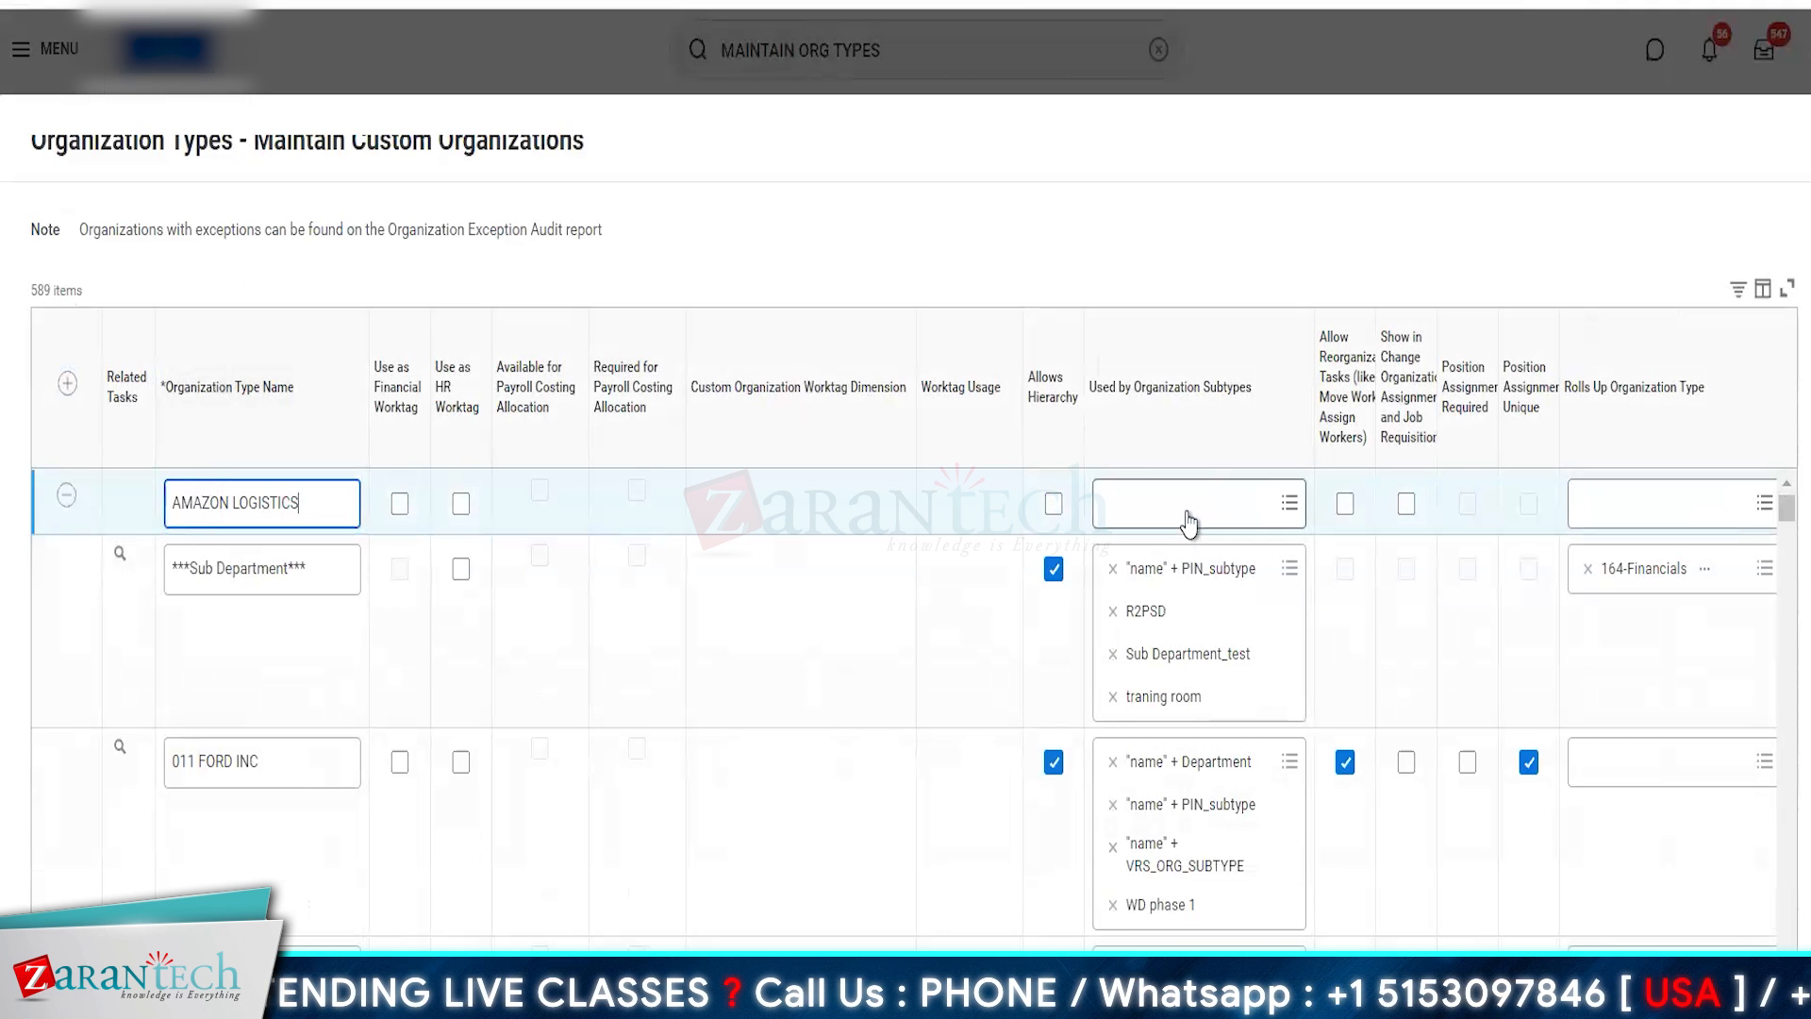
# - Search the organization subtypes for AMZ and assign AMZ Technology Centre to the AMAZON LOGISTICS type
pyautogui.hscroll(2, 1229, 577)
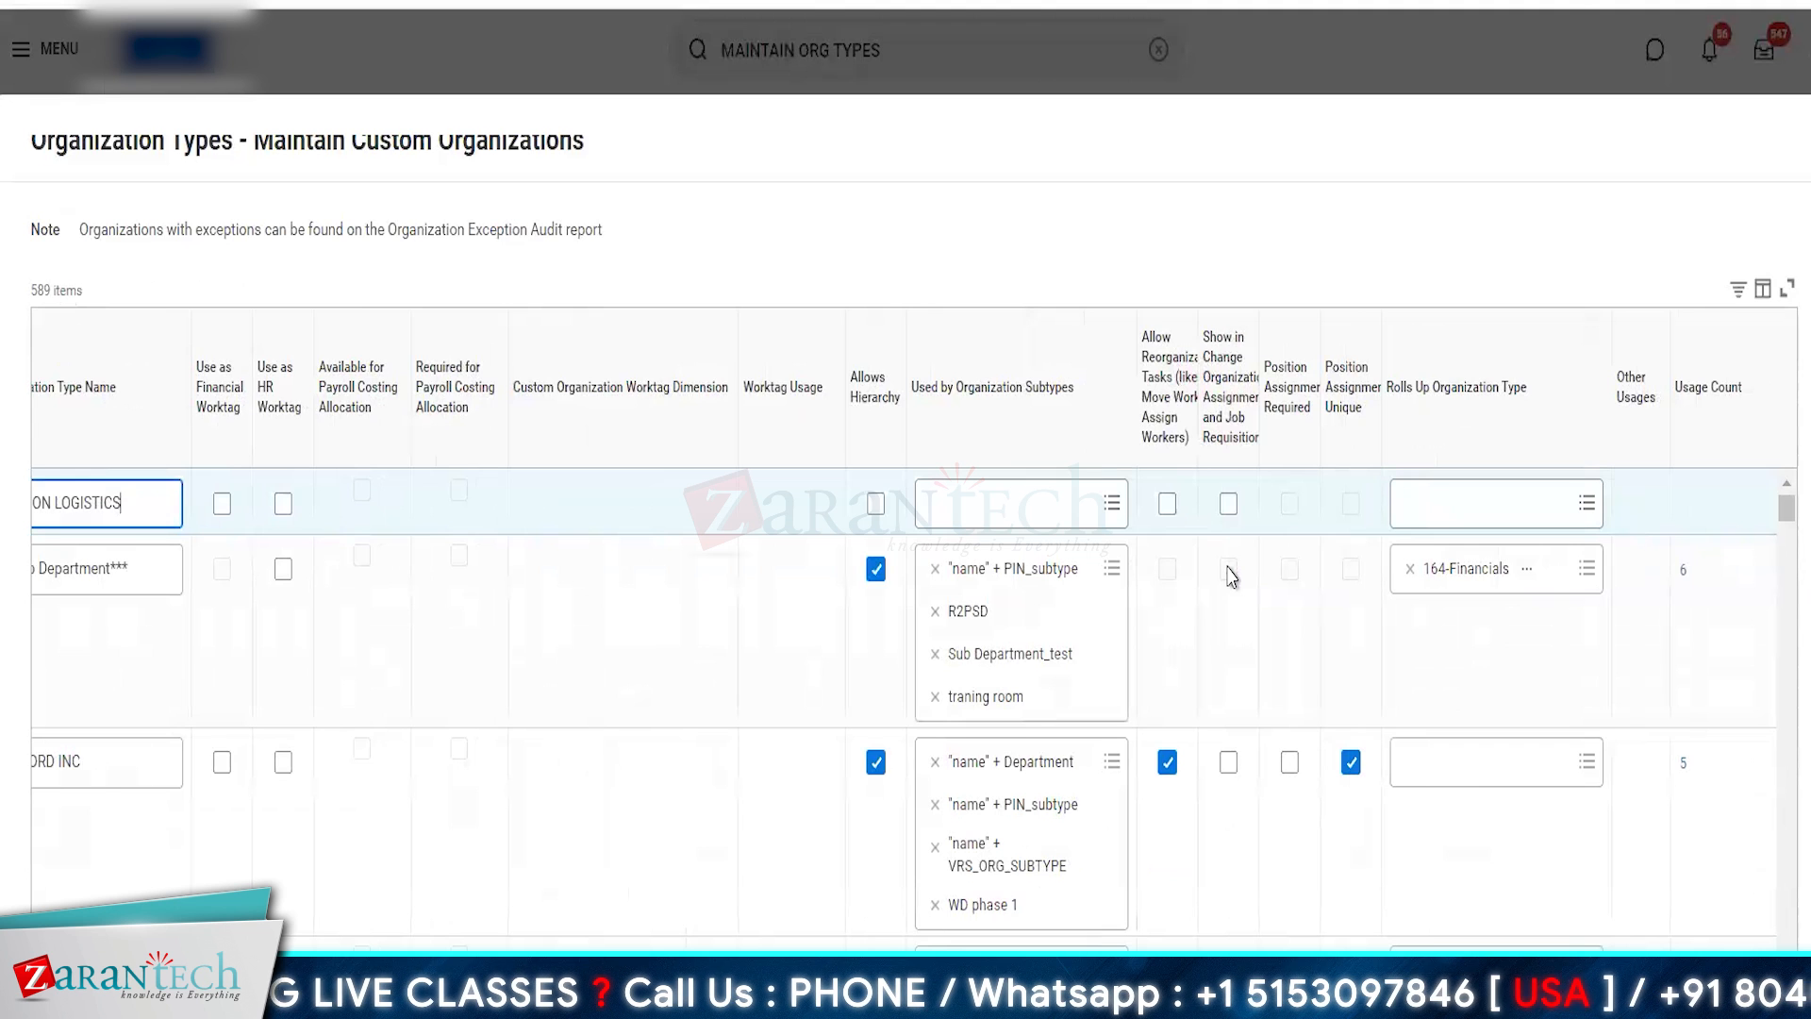
pyautogui.hscroll(-2, 920, 684)
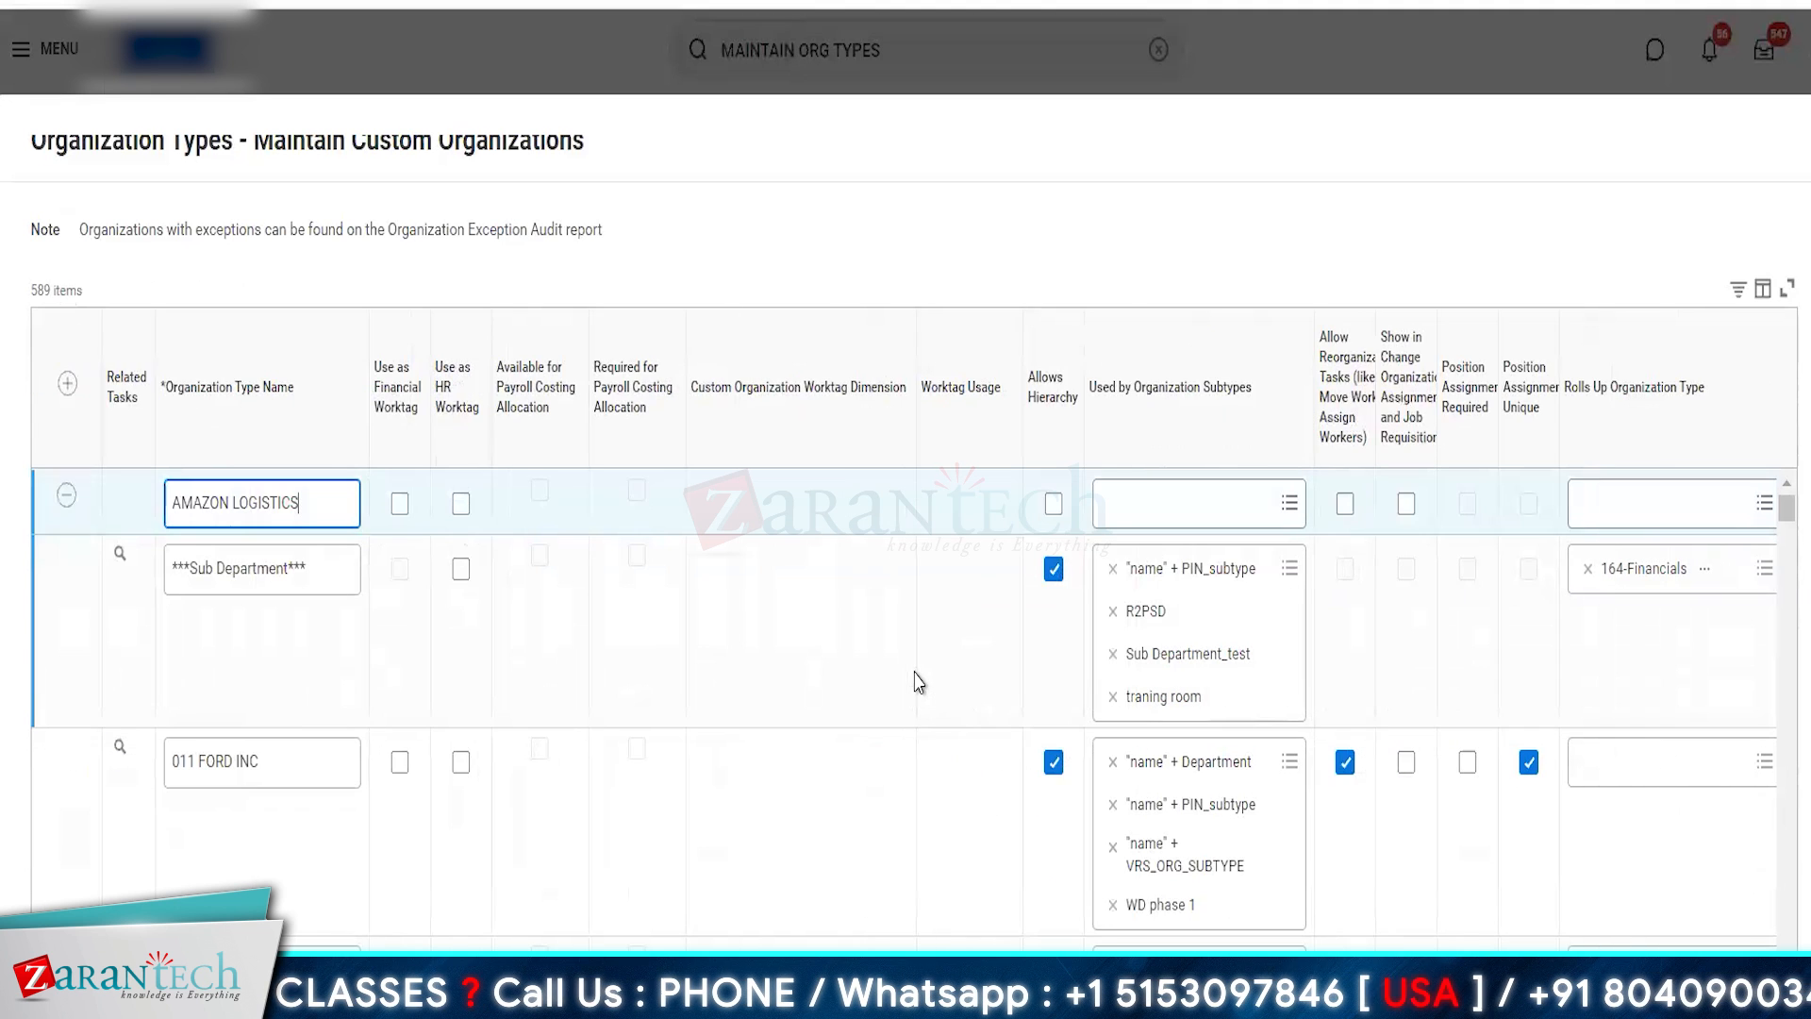
pyautogui.click(1131, 503)
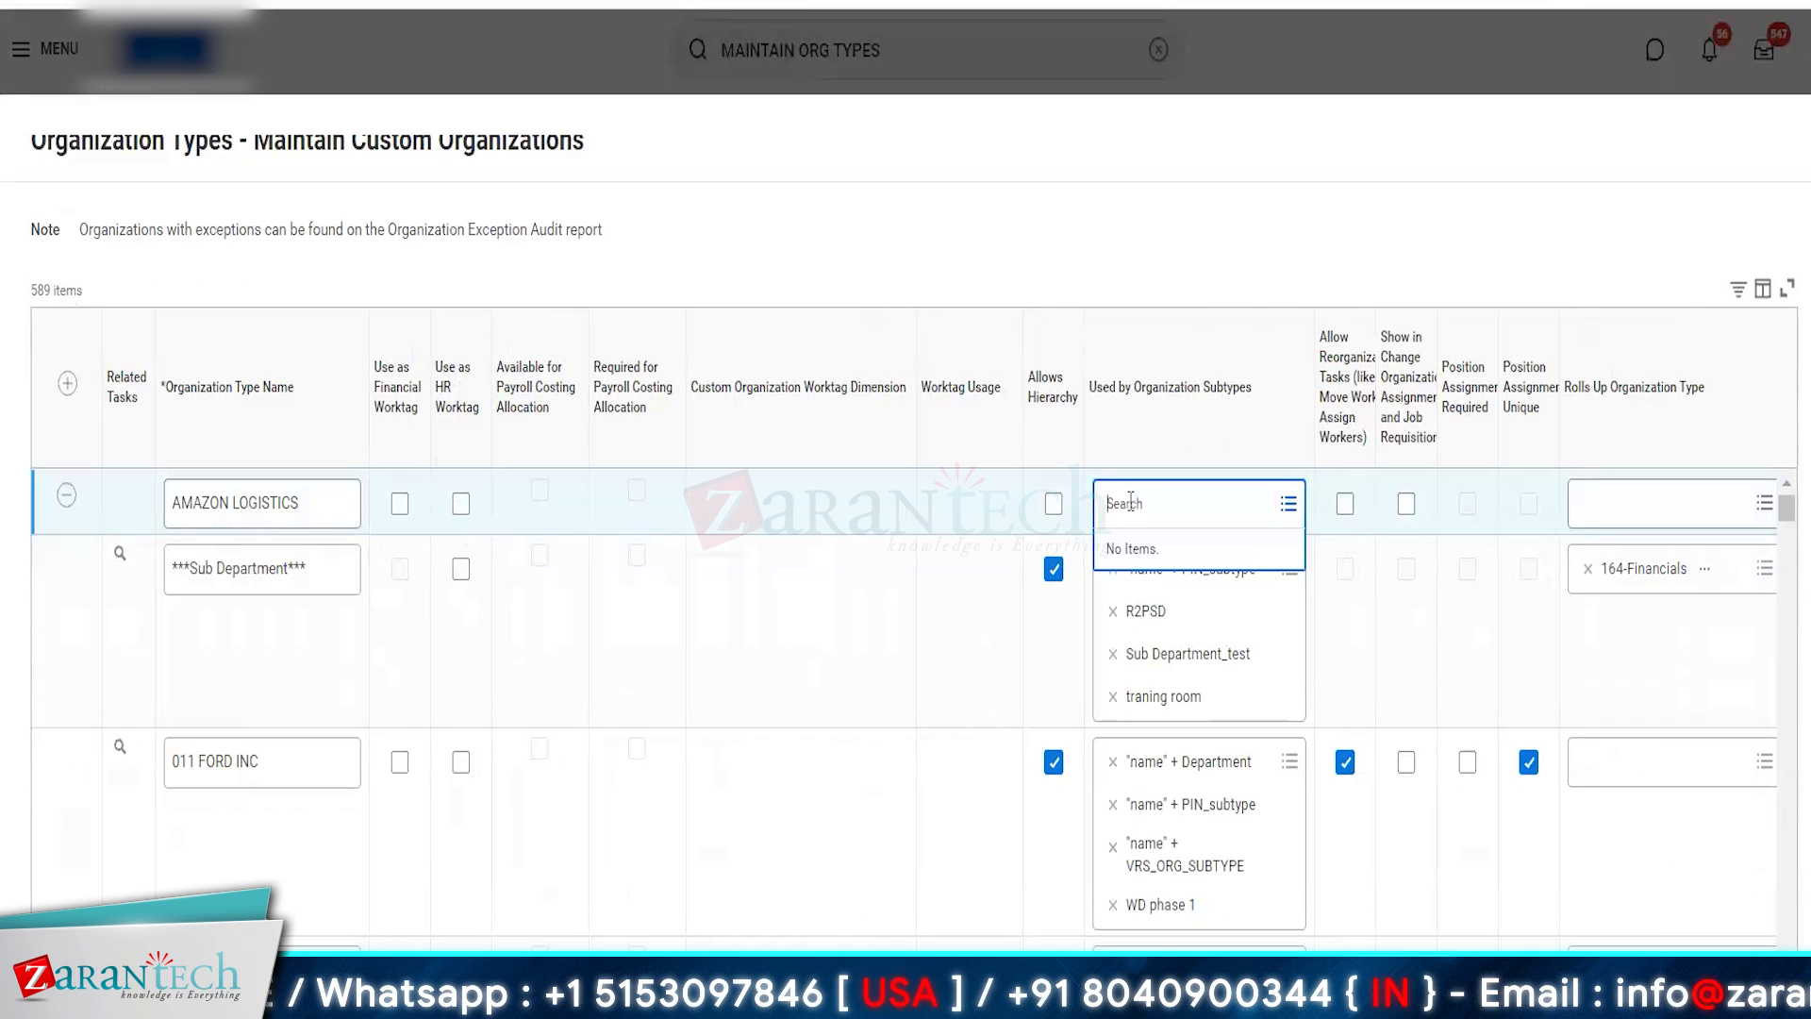
pyautogui.write('AMZ')
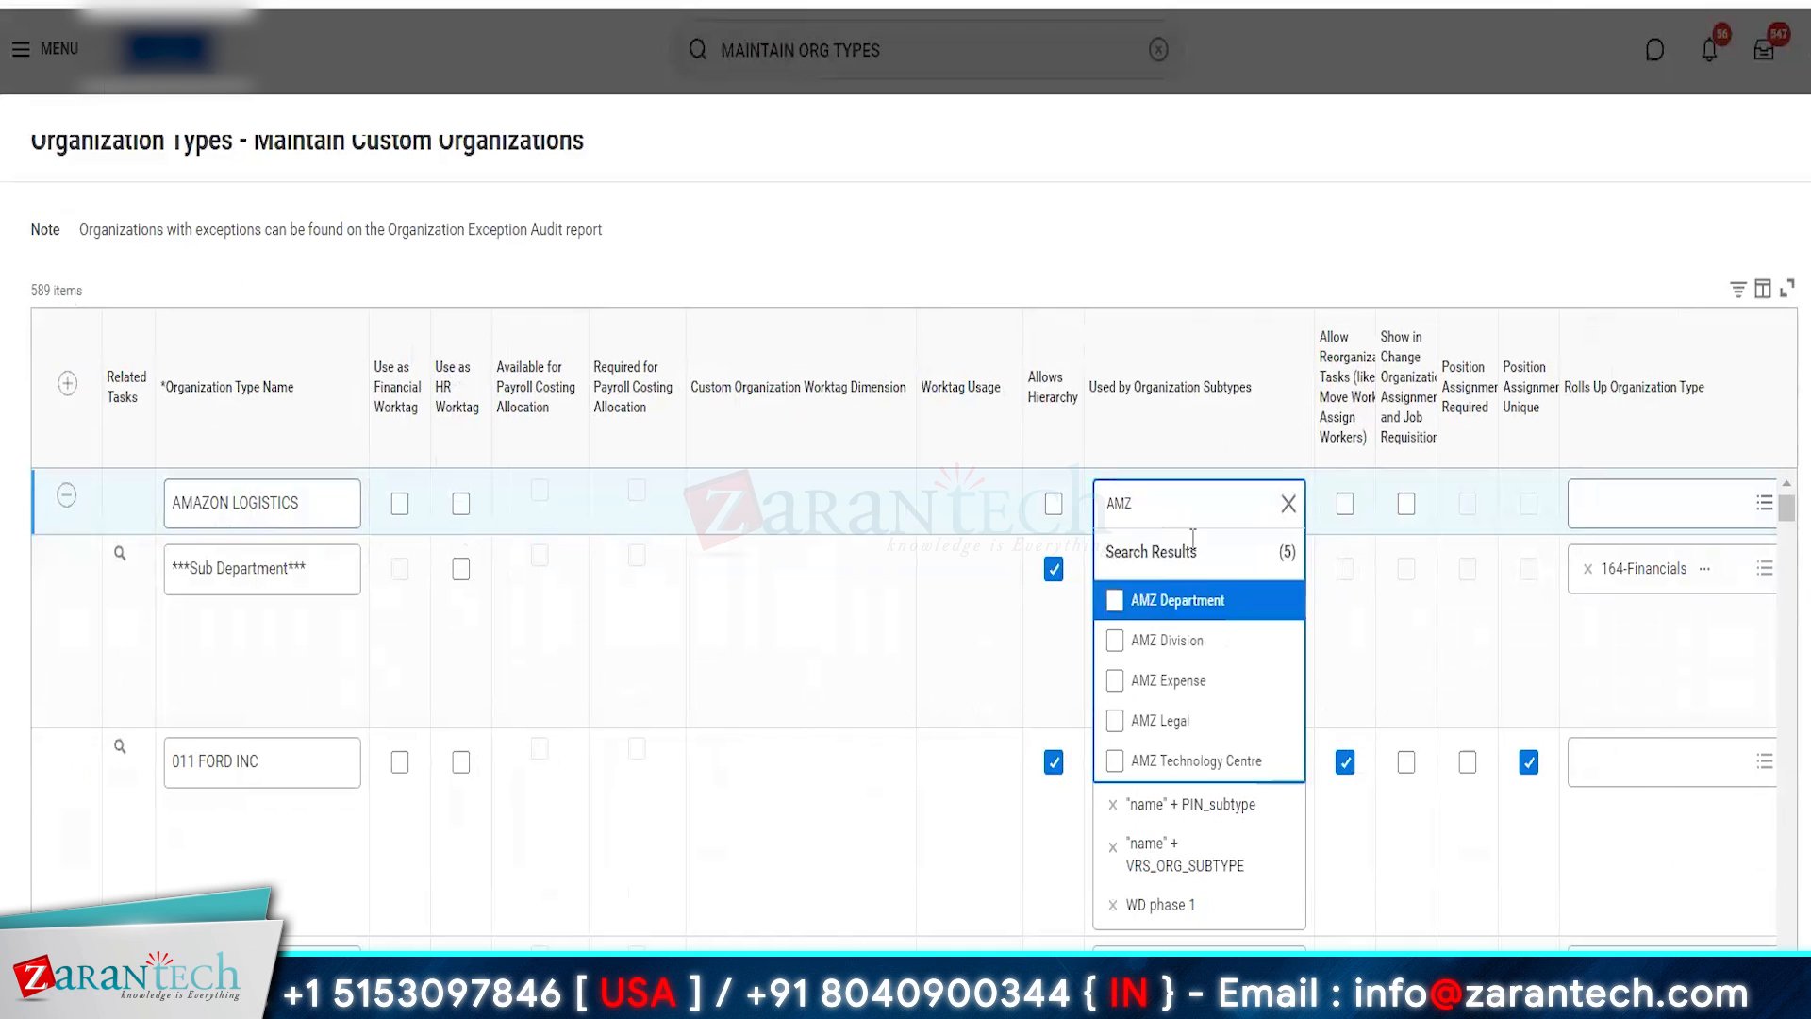
pyautogui.click(1181, 768)
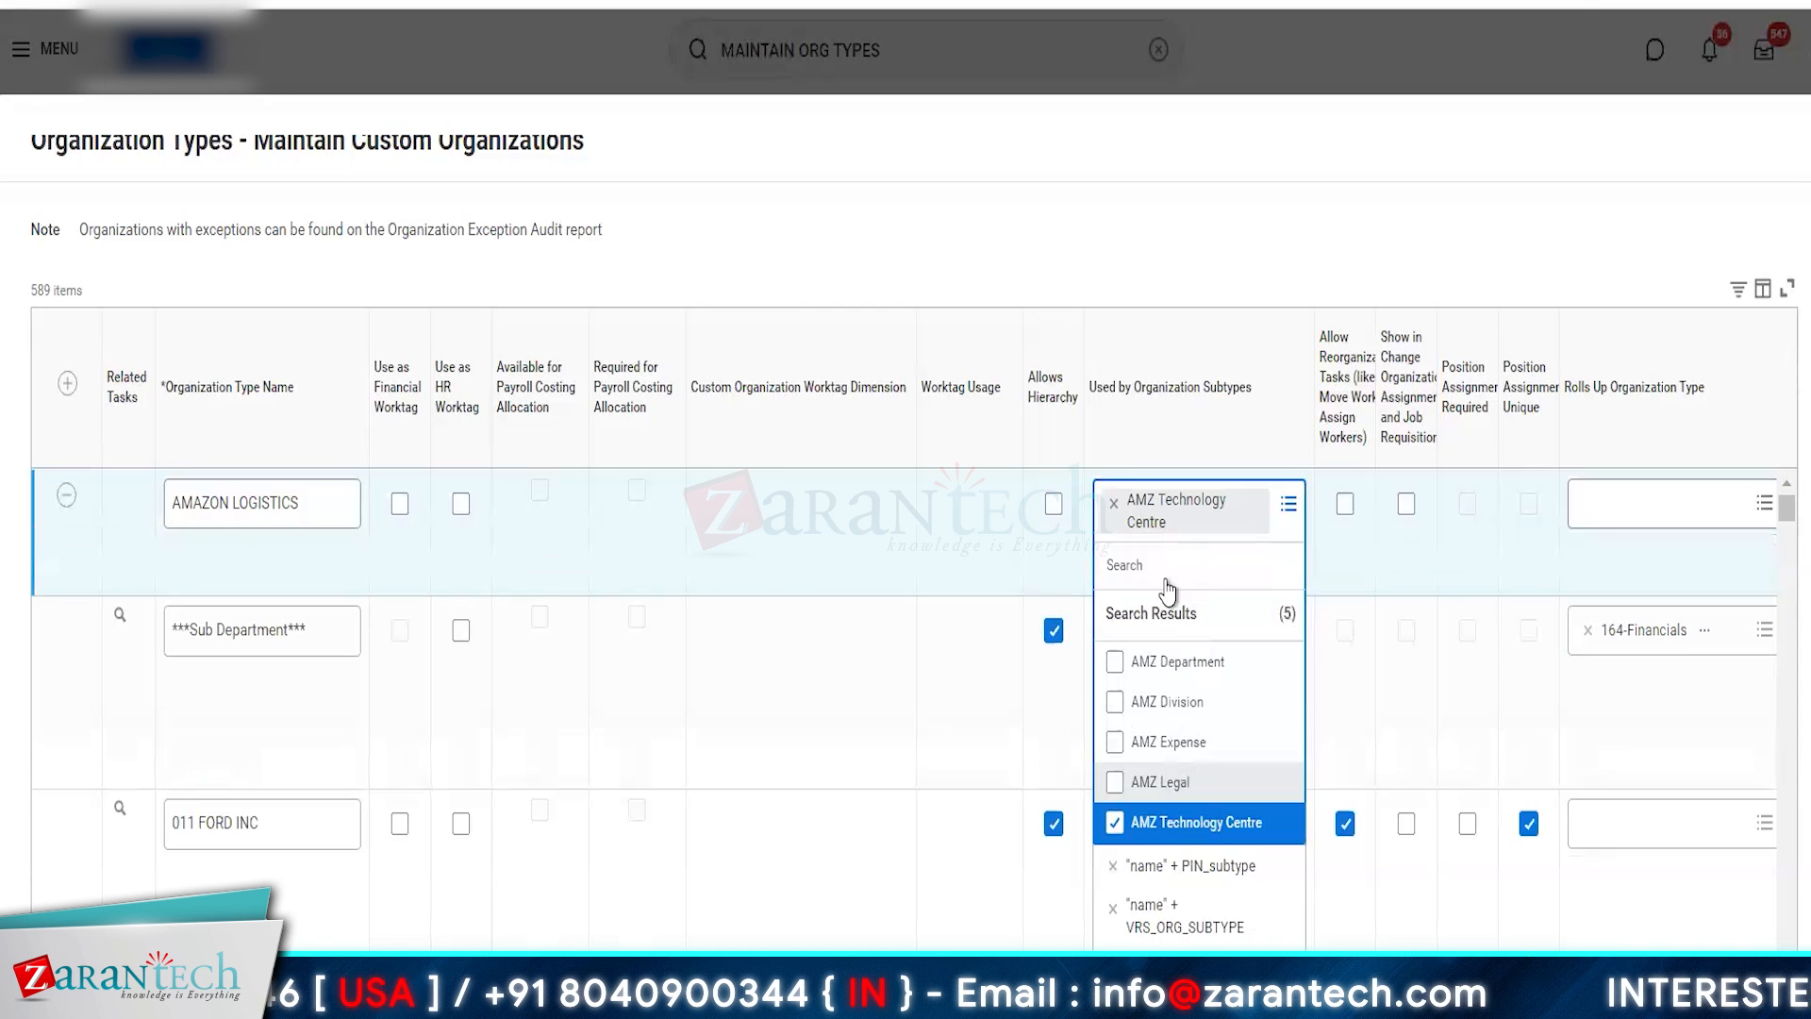
pyautogui.click(1045, 228)
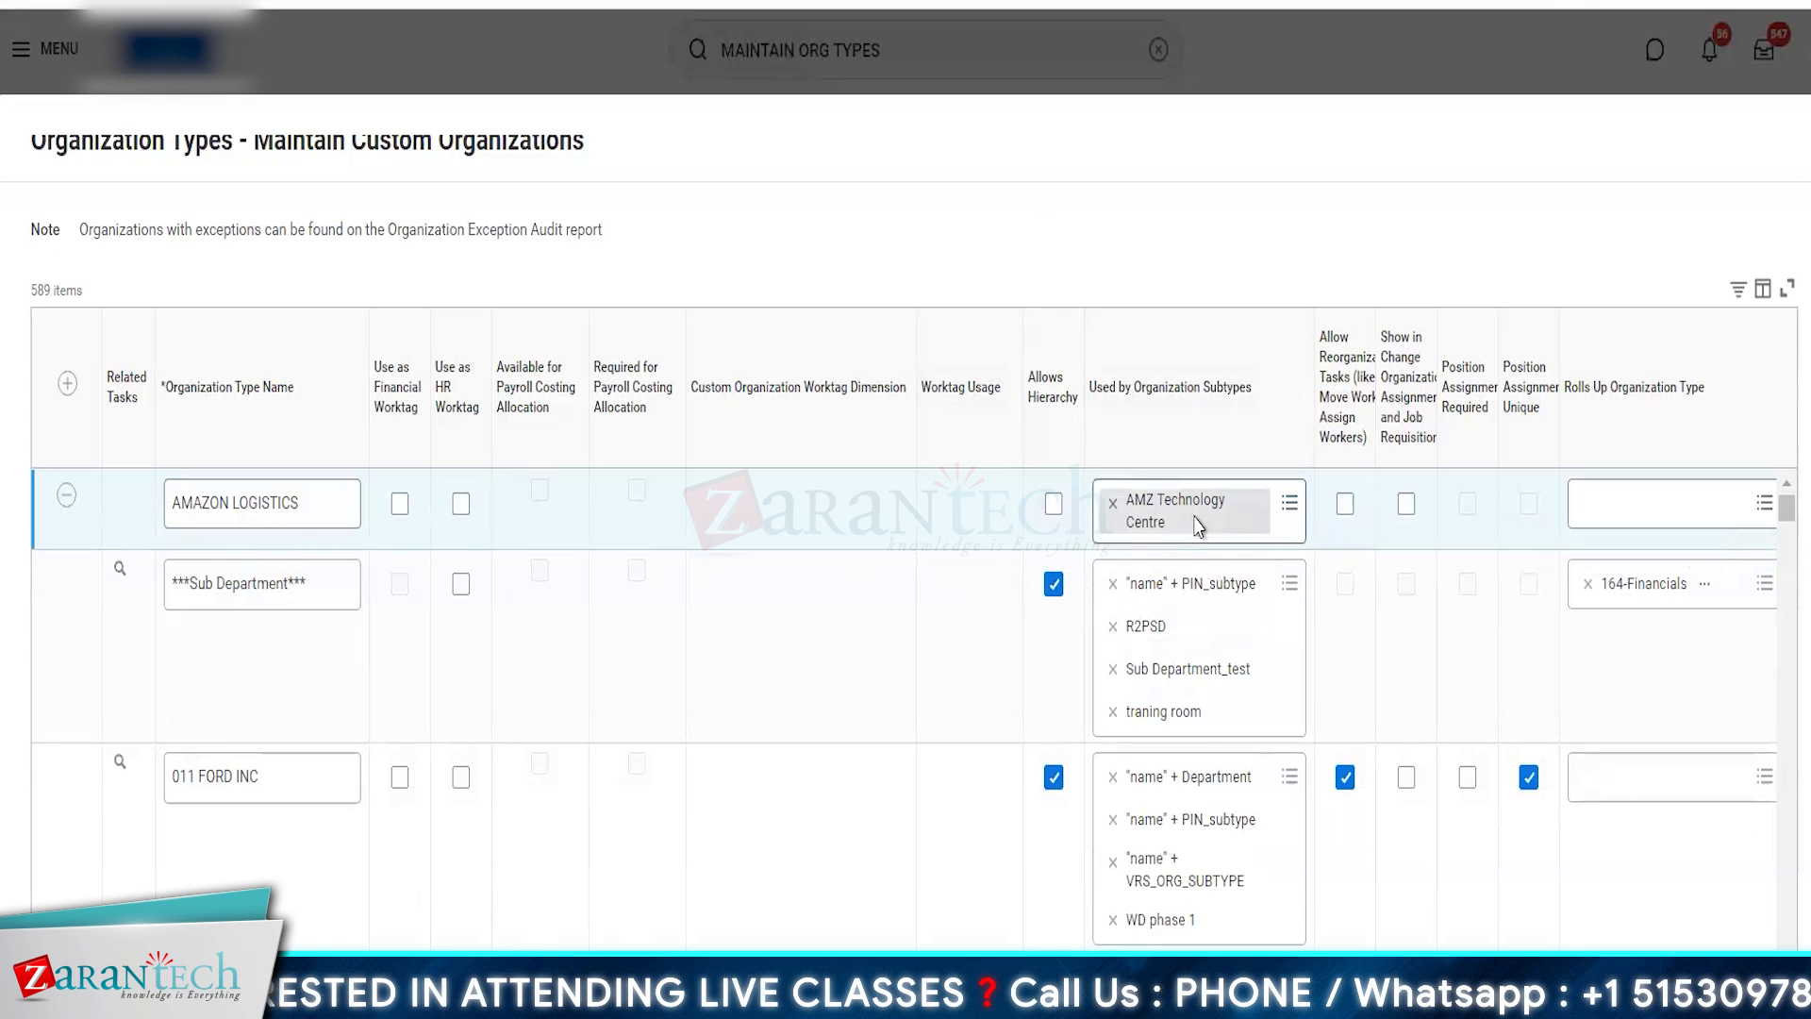
# - Enable Allow Reorganization Tasks, Show in Change Organization Assignments and Job Requisition, and Position Assignment Unique for AMAZON LOGISTICS, and submit the changes
pyautogui.hscroll(3, 1307, 583)
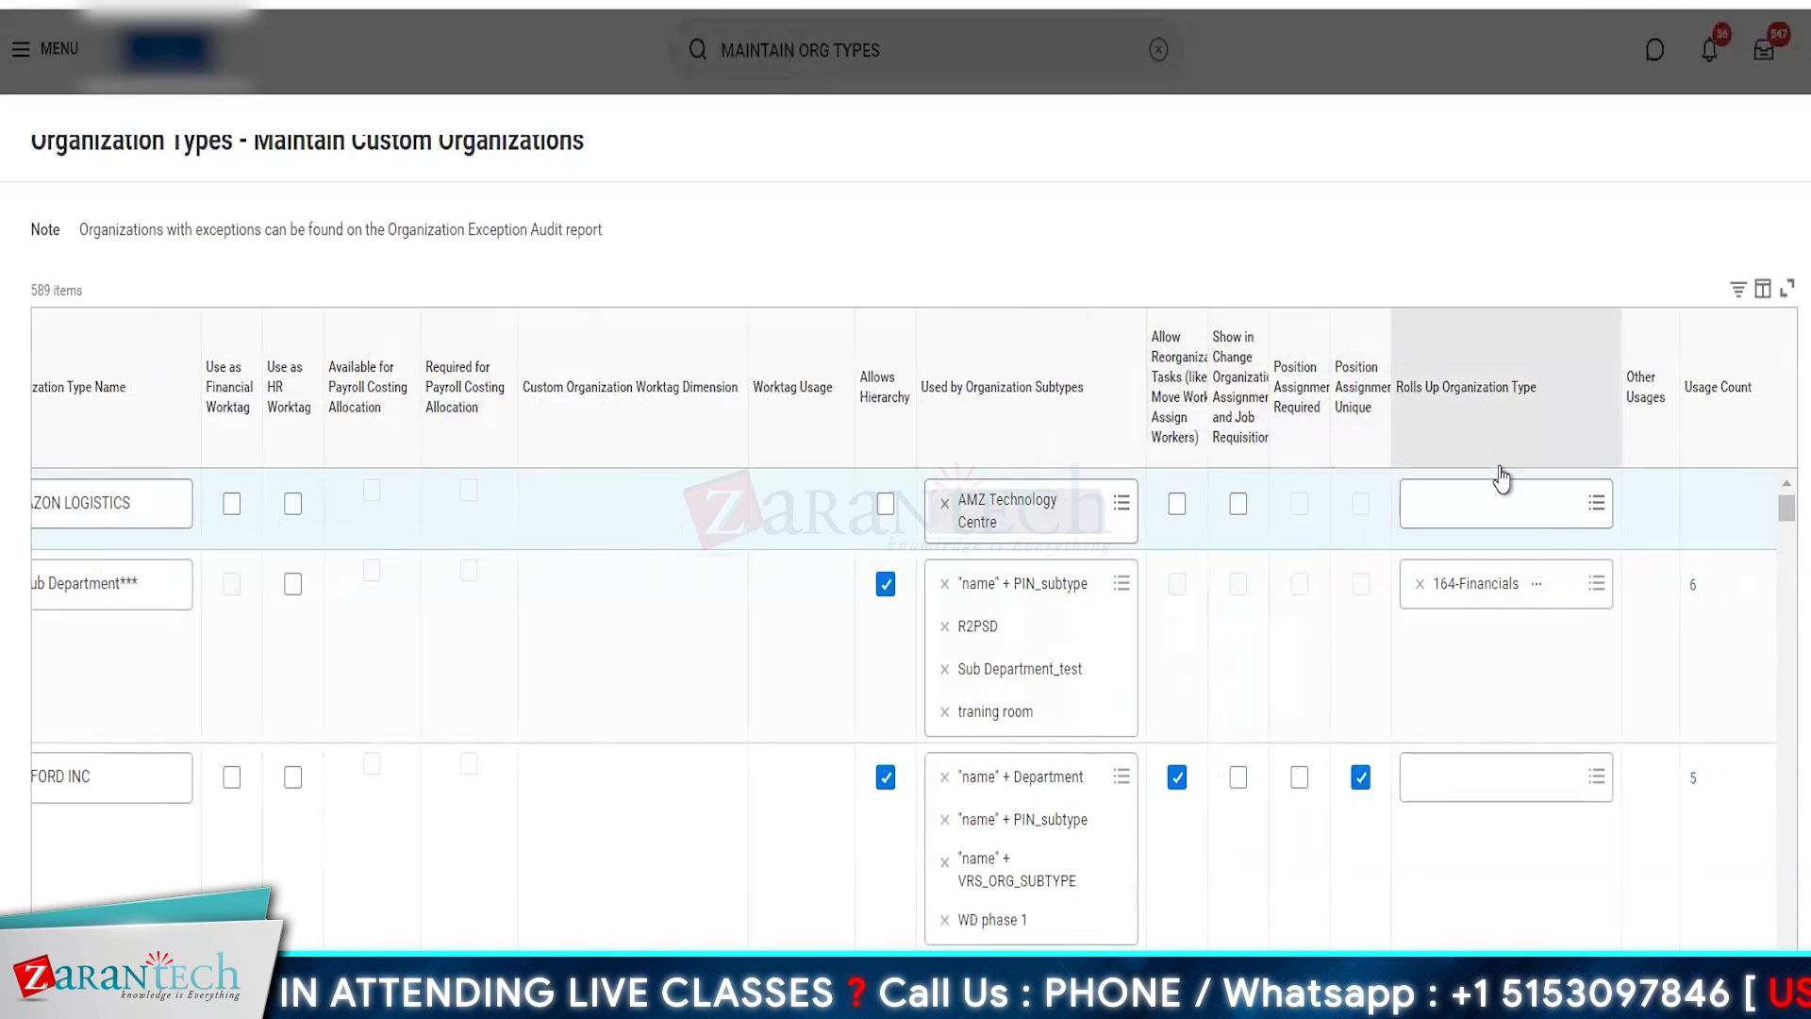
pyautogui.click(1179, 505)
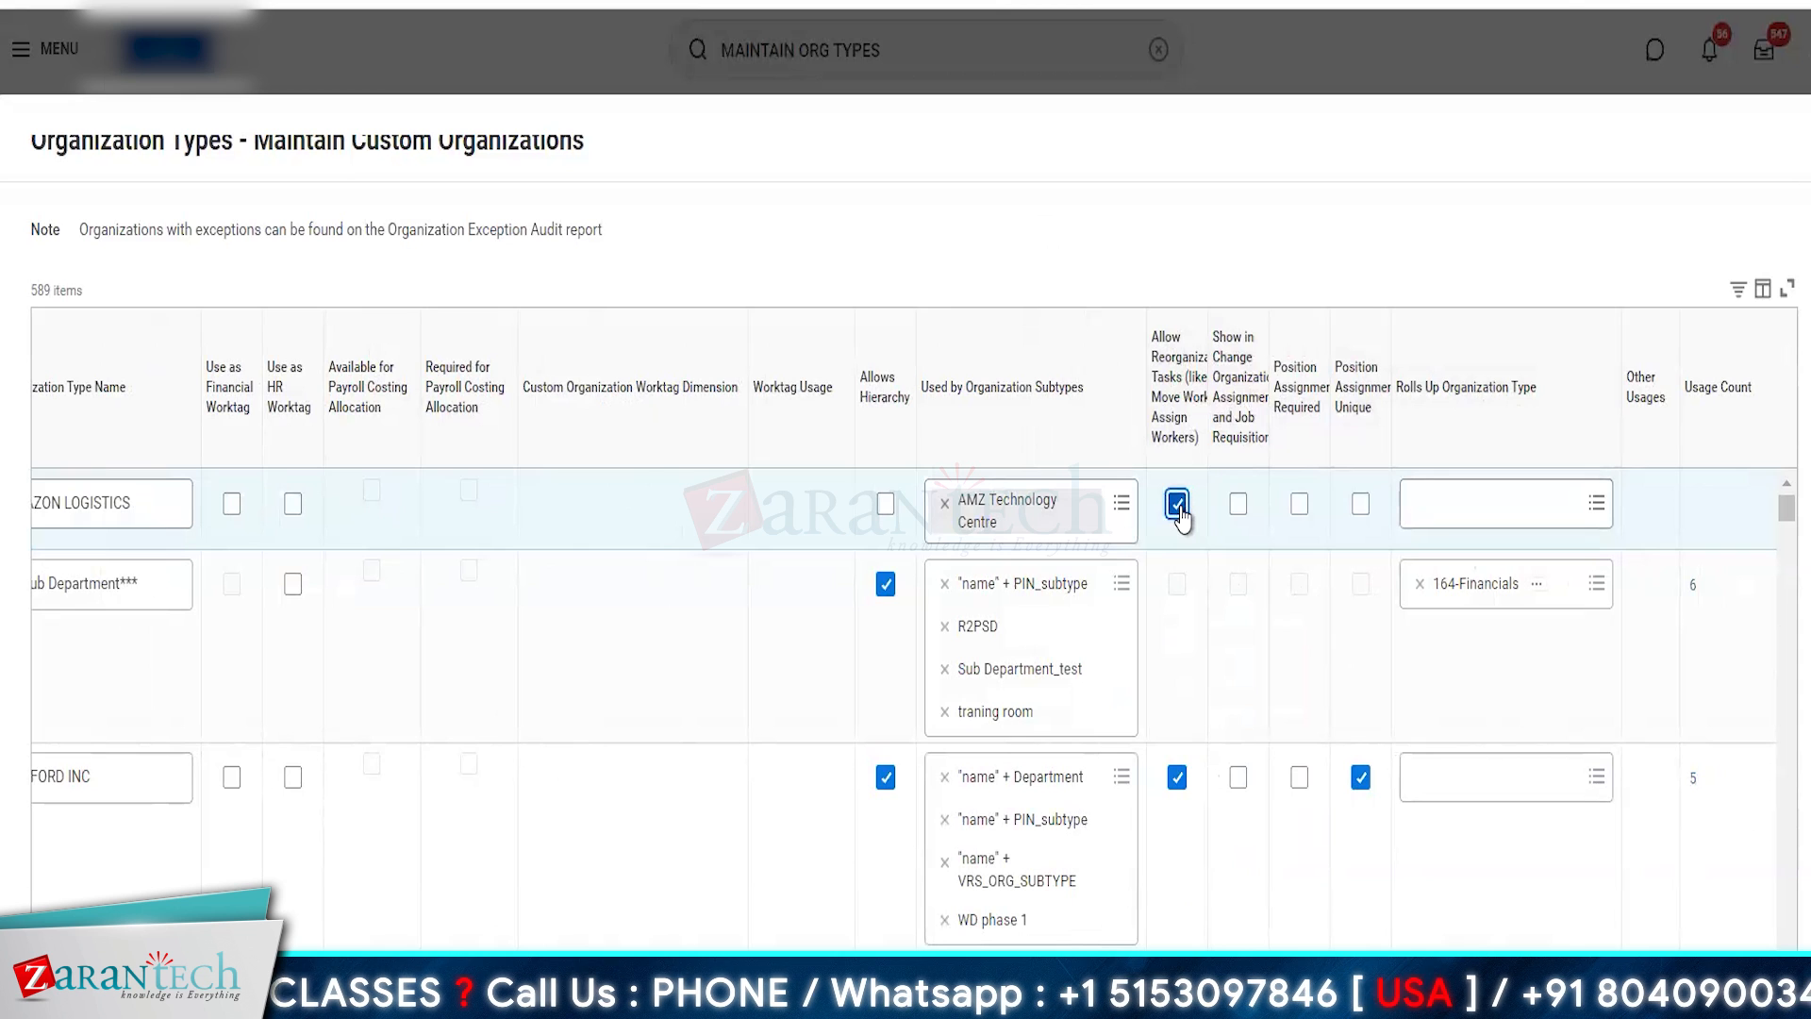
pyautogui.click(1239, 506)
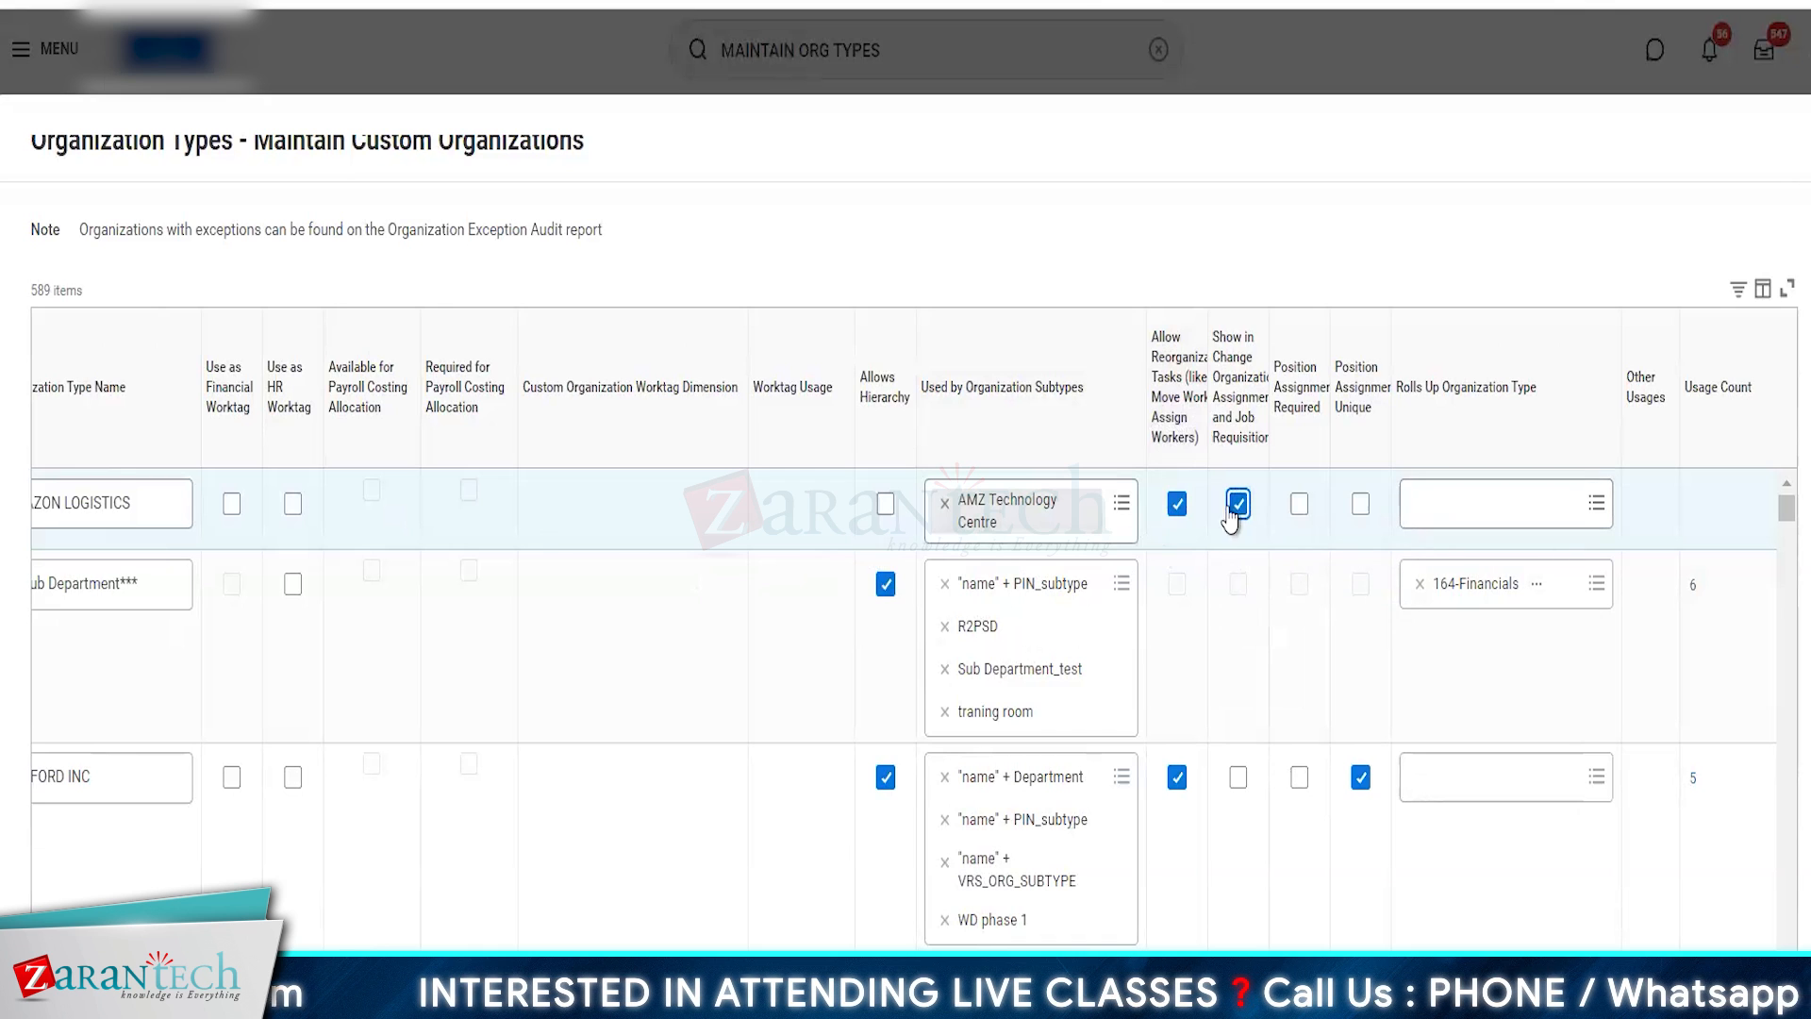
pyautogui.hscroll(3, 1562, 670)
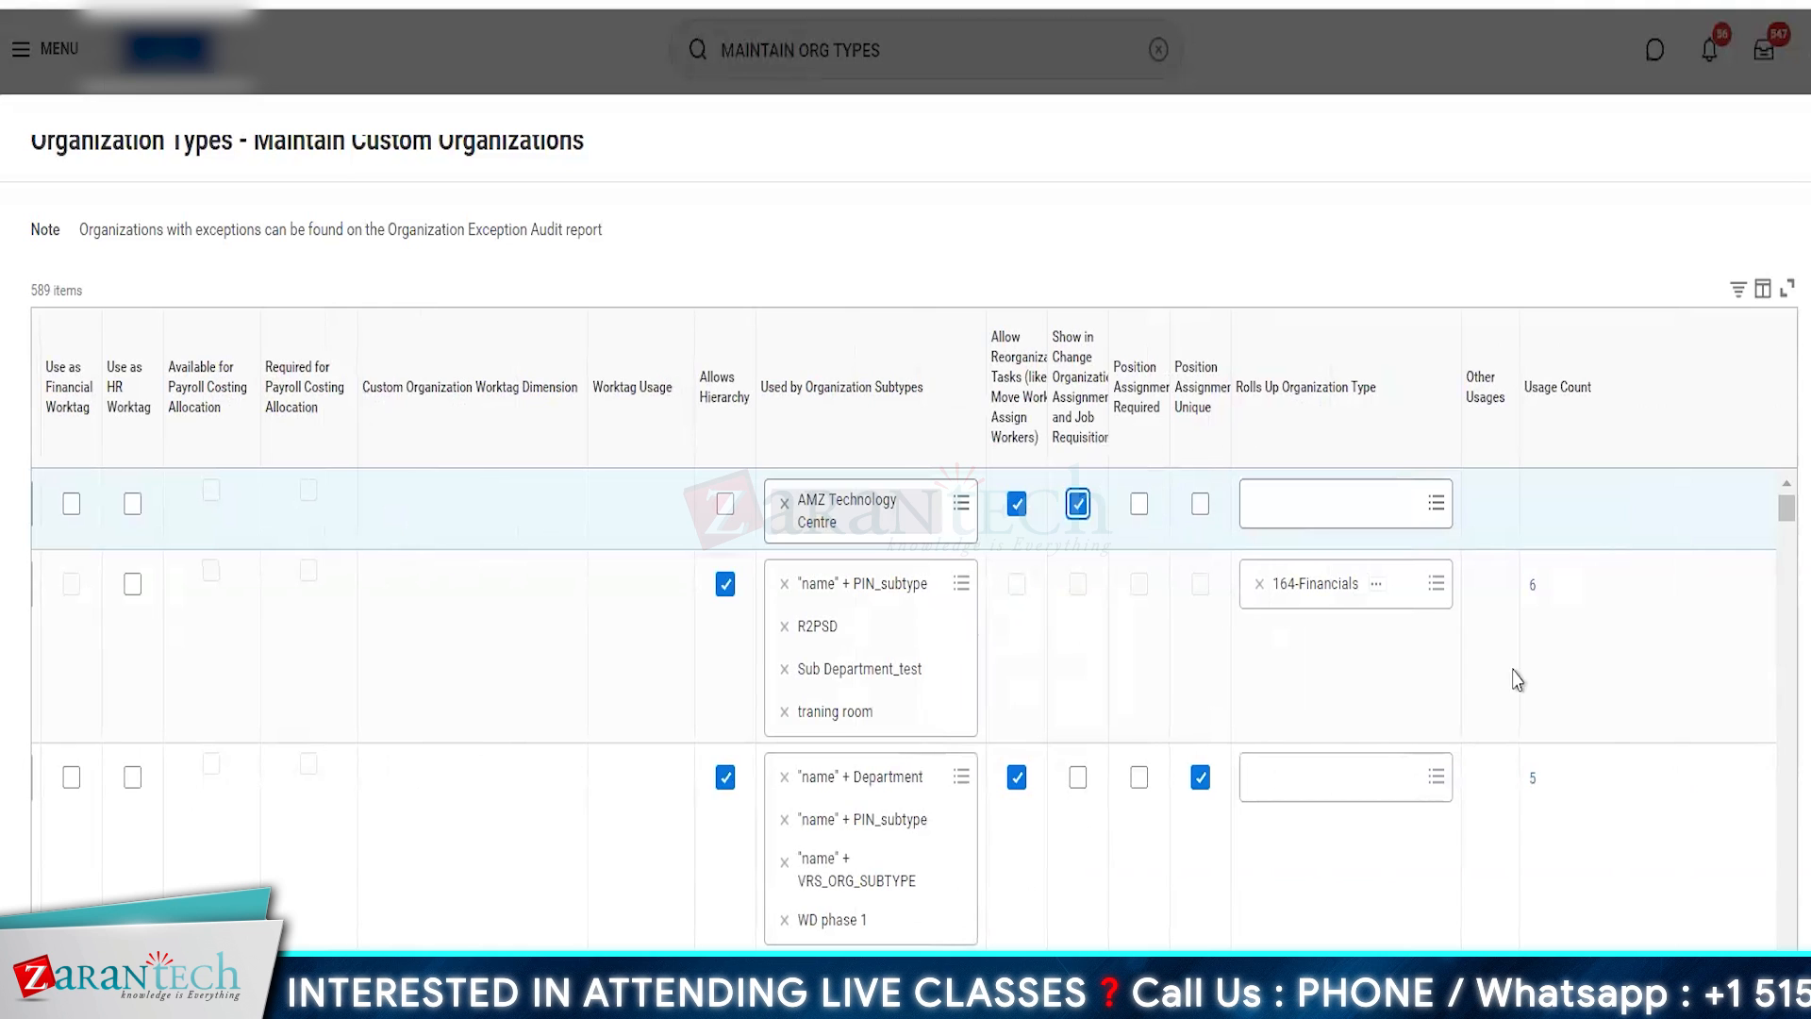
pyautogui.hscroll(-1, 1193, 728)
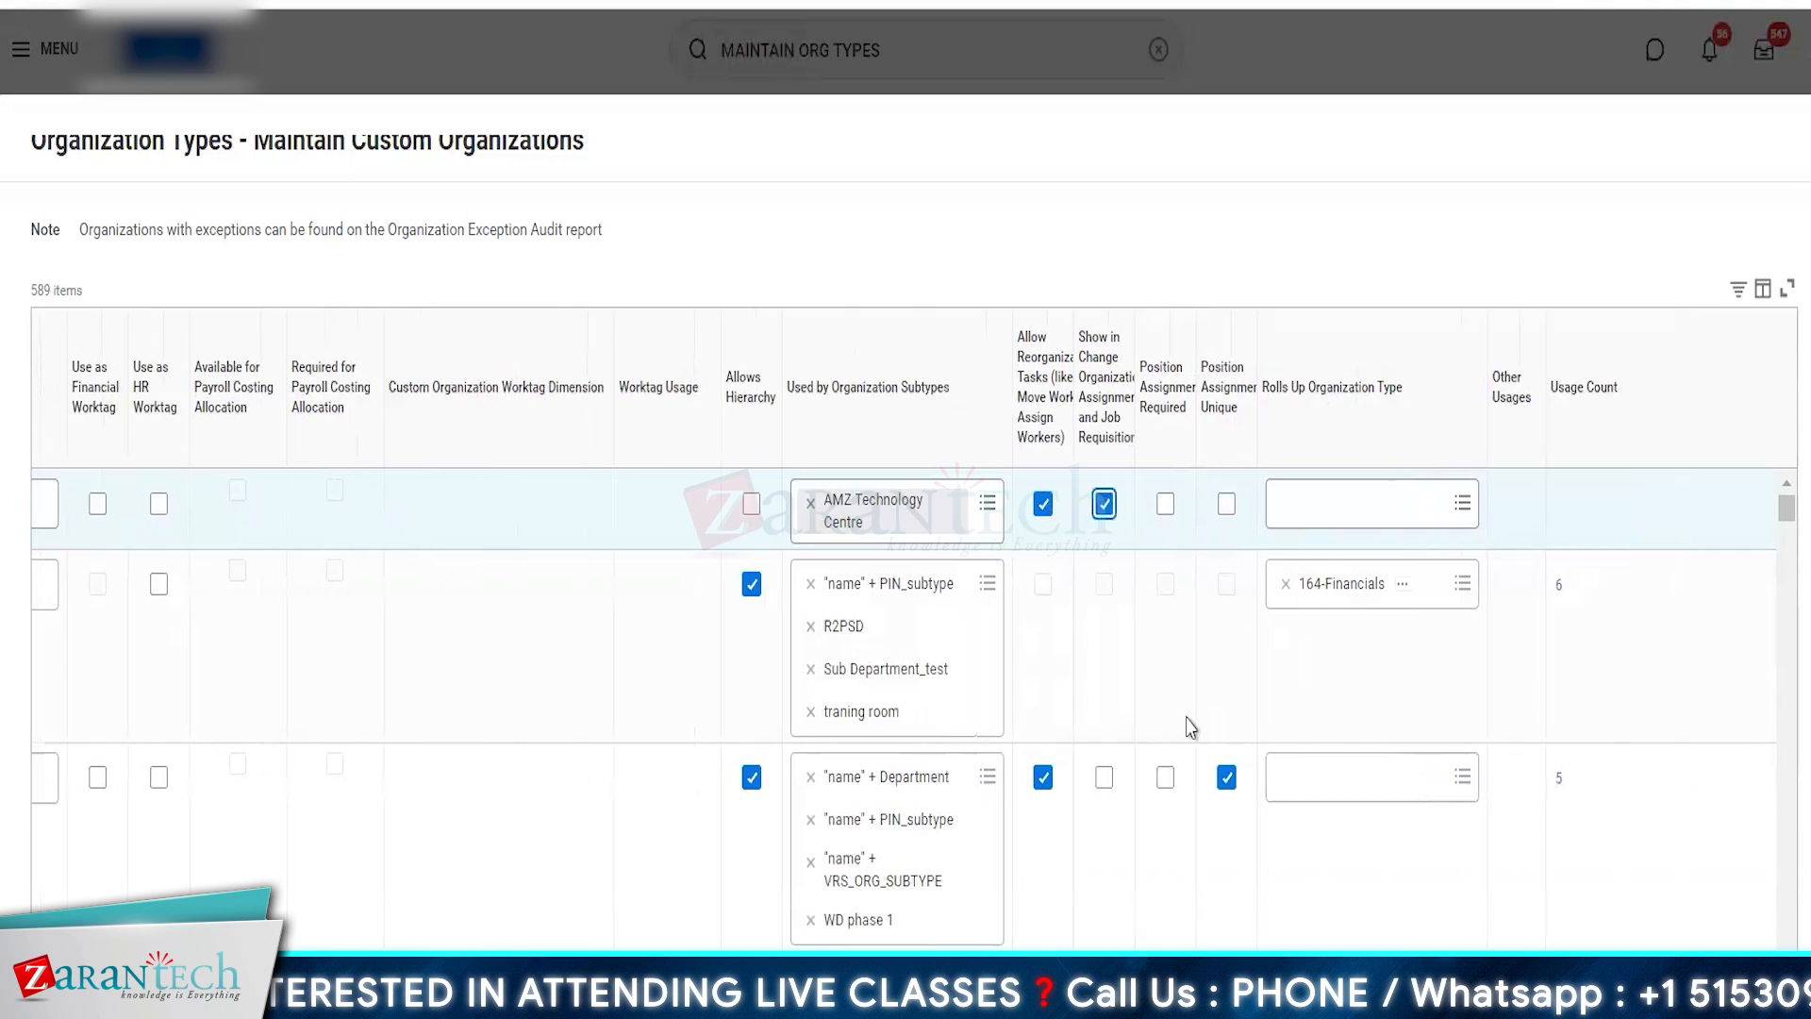
pyautogui.click(1227, 505)
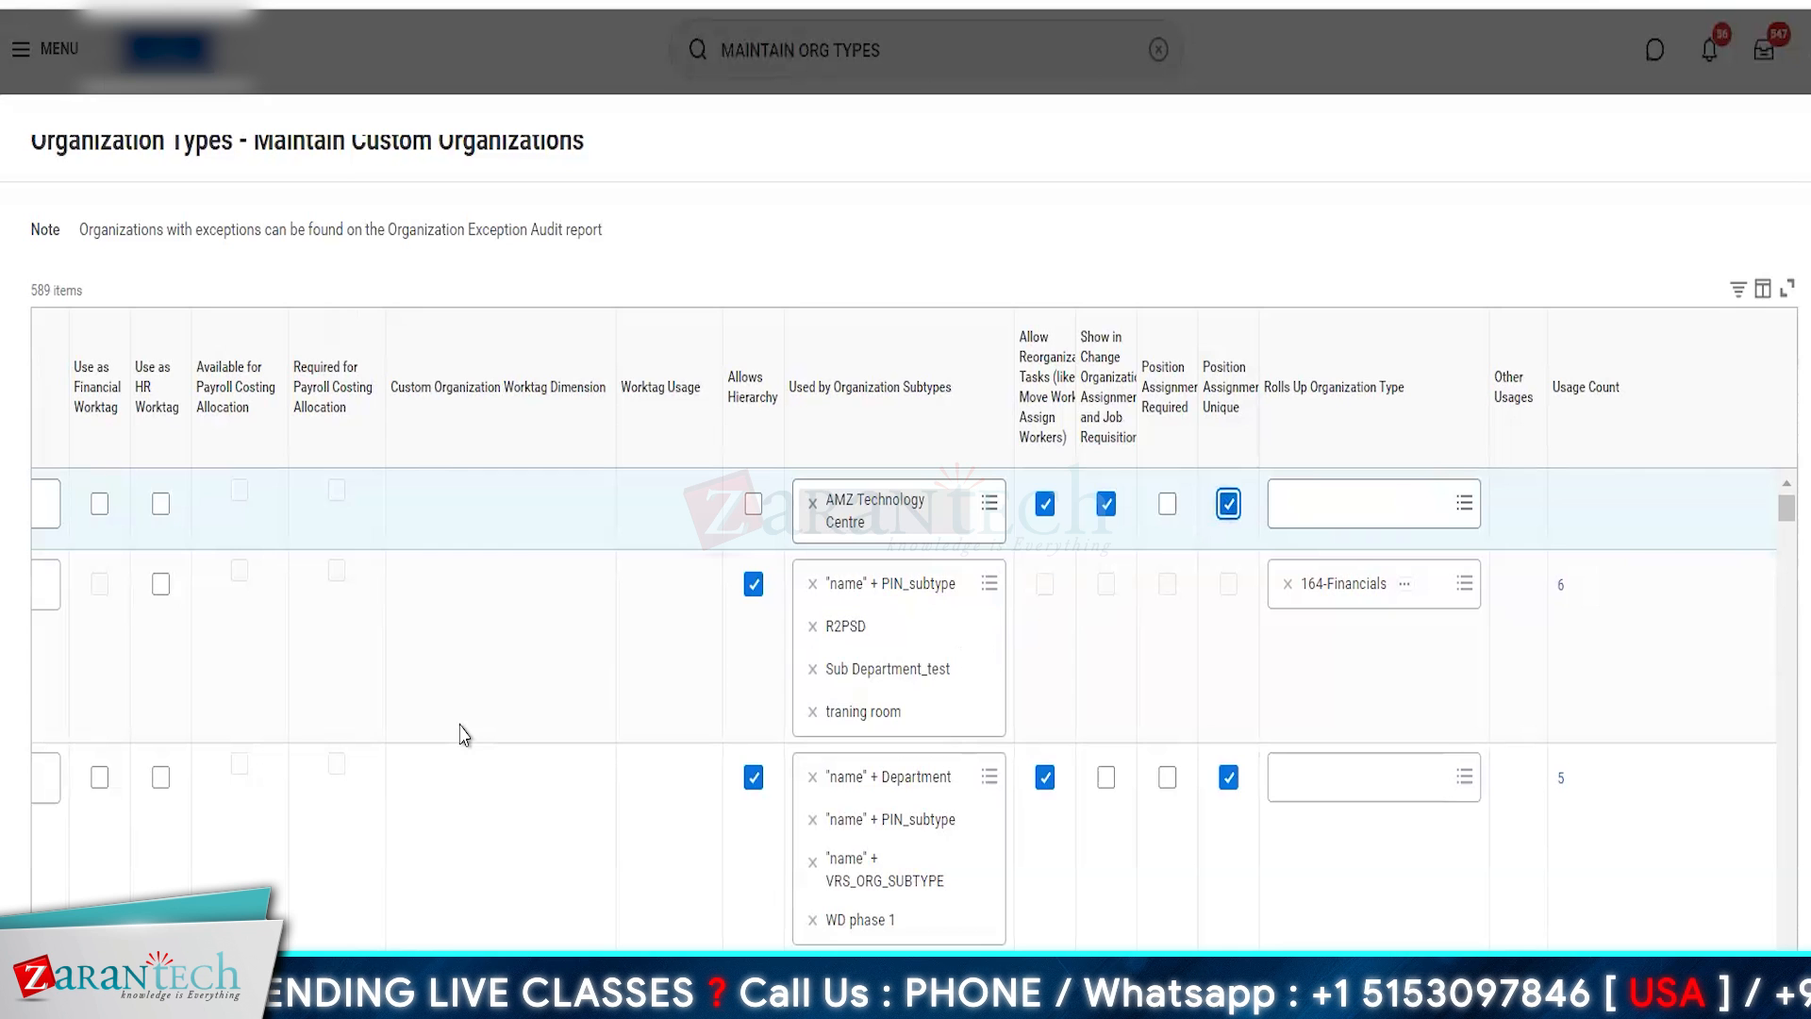
pyautogui.click(83, 981)
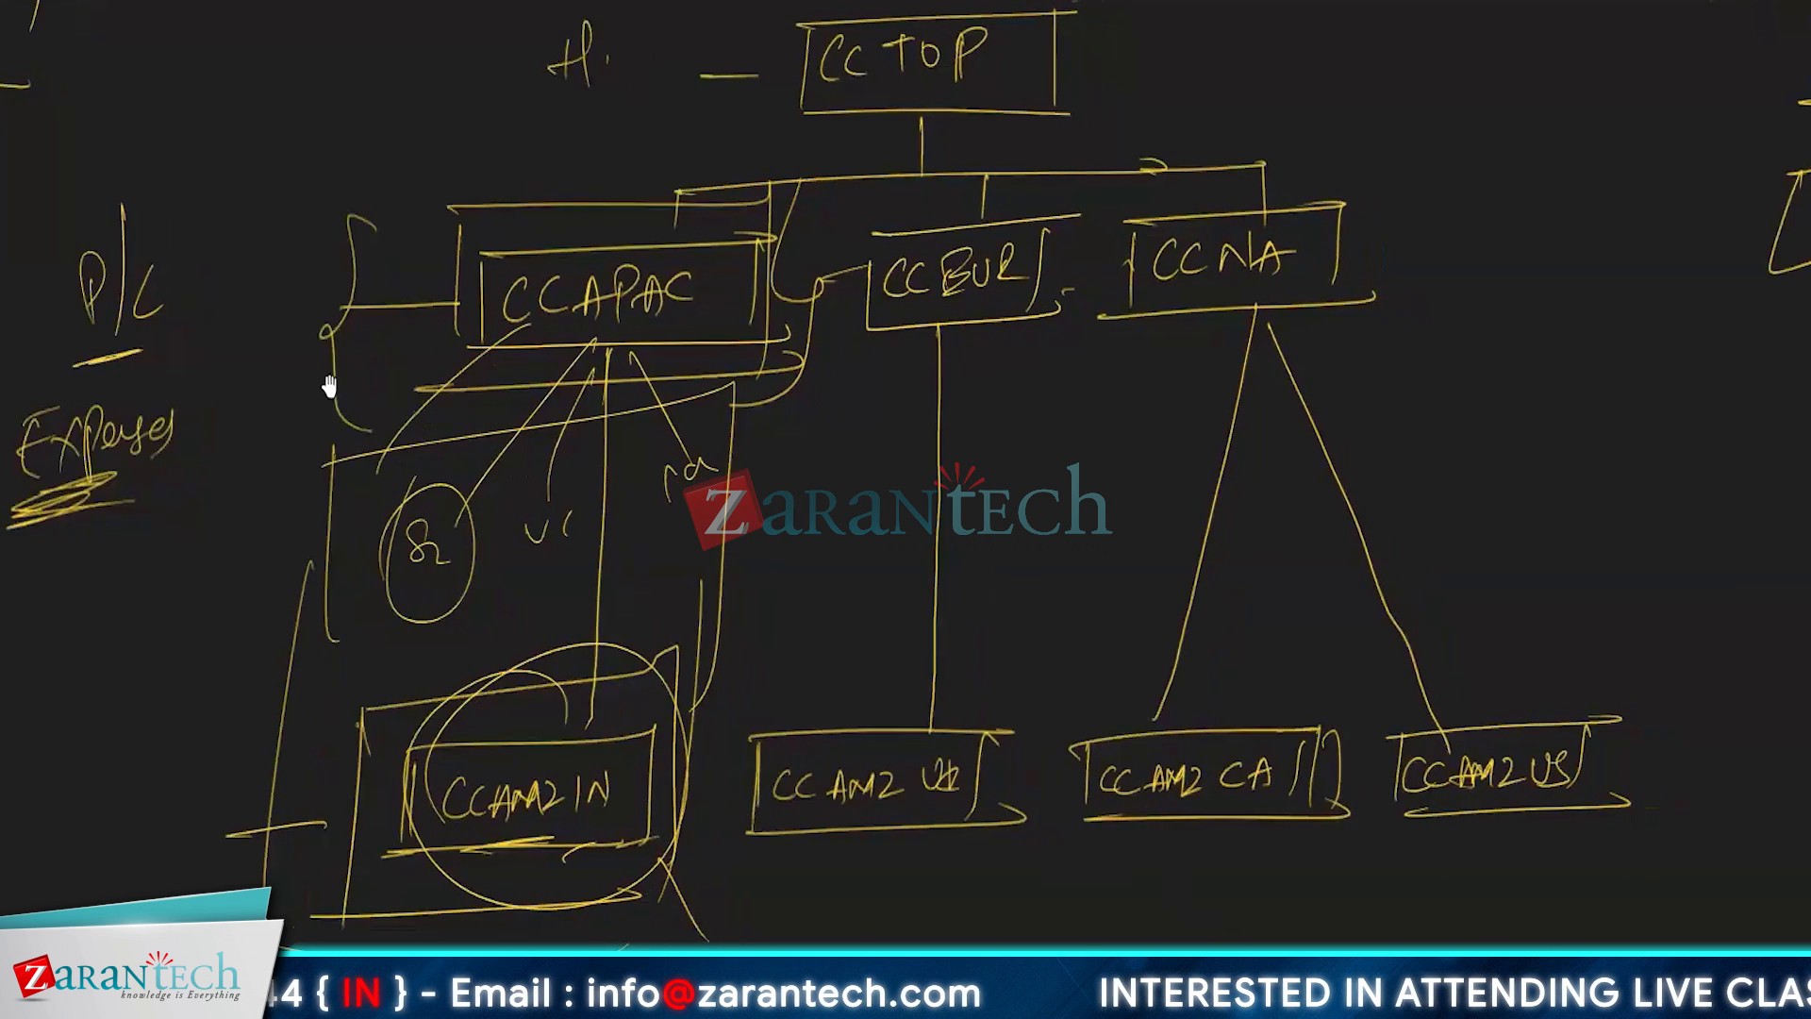
# - Switch to the whiteboard with the cost center hierarchy sketch and go to an empty area of the canvas
pyautogui.scroll(-5, 679, 569)
pyautogui.hscroll(5, 679, 569)
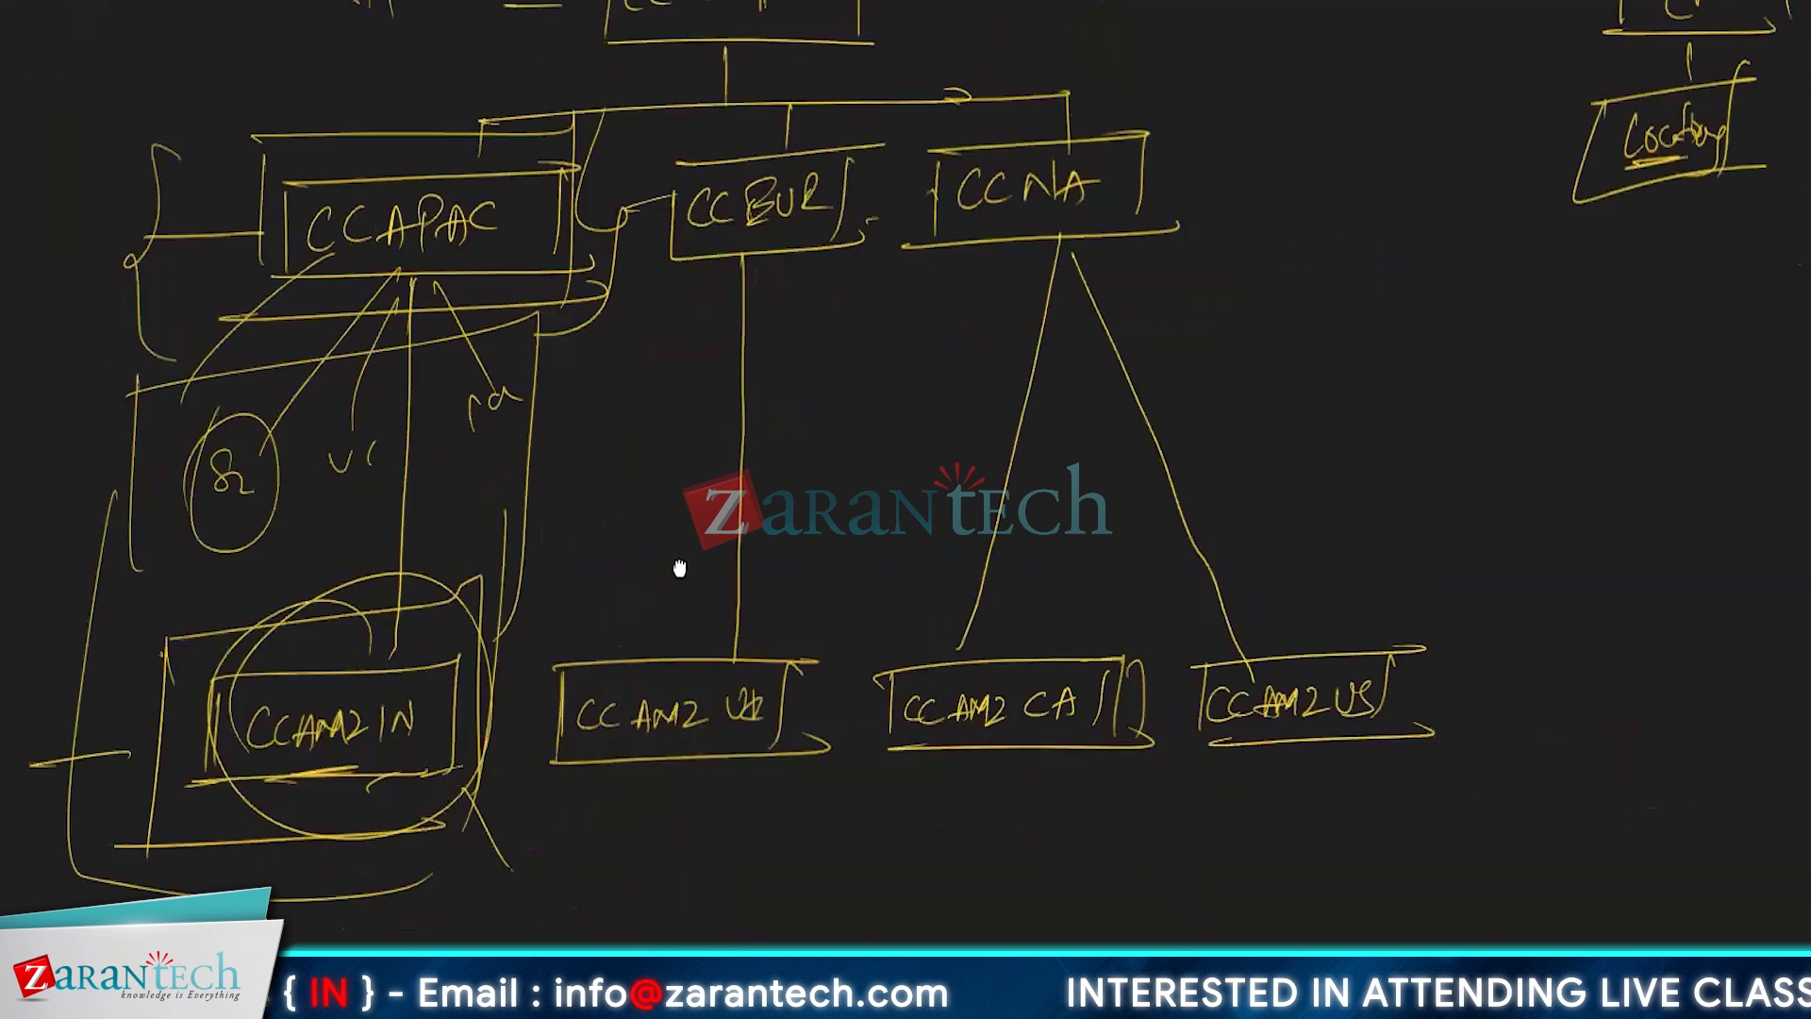
pyautogui.moveTo(721, 188); pyautogui.dragTo(719, 178)
pyautogui.moveTo(490, 501); pyautogui.dragTo(641, 346)
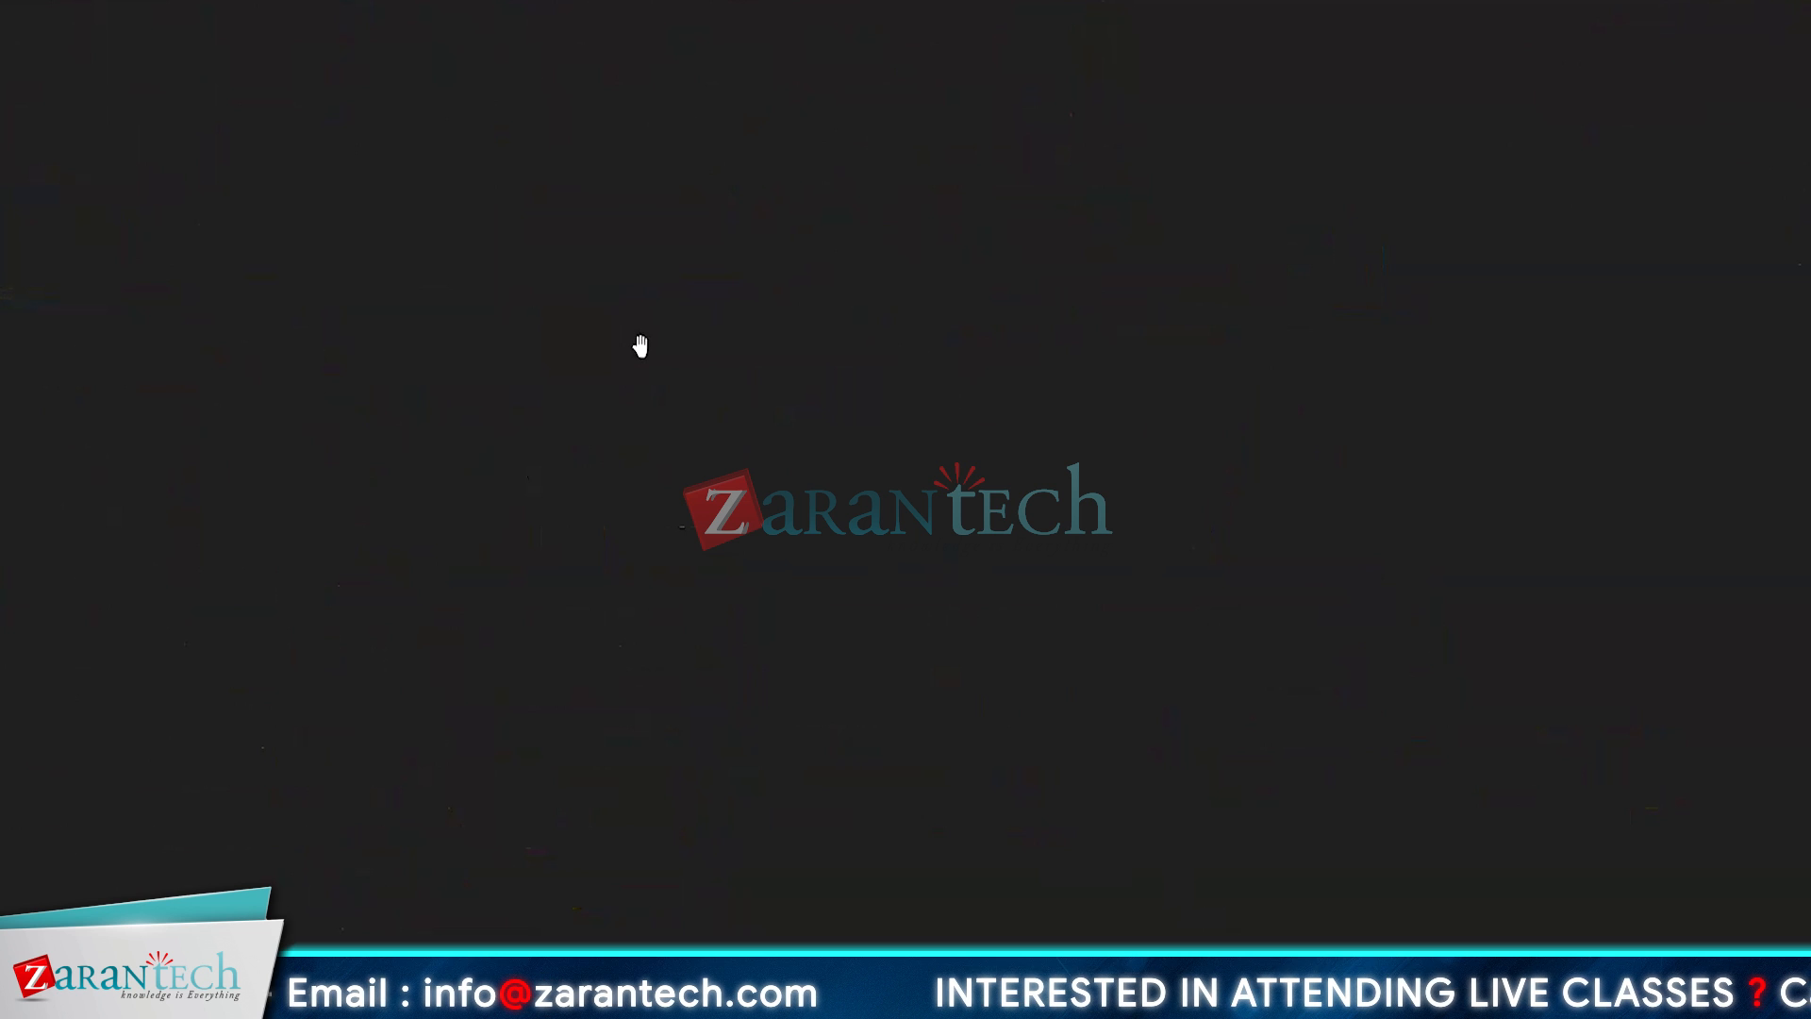
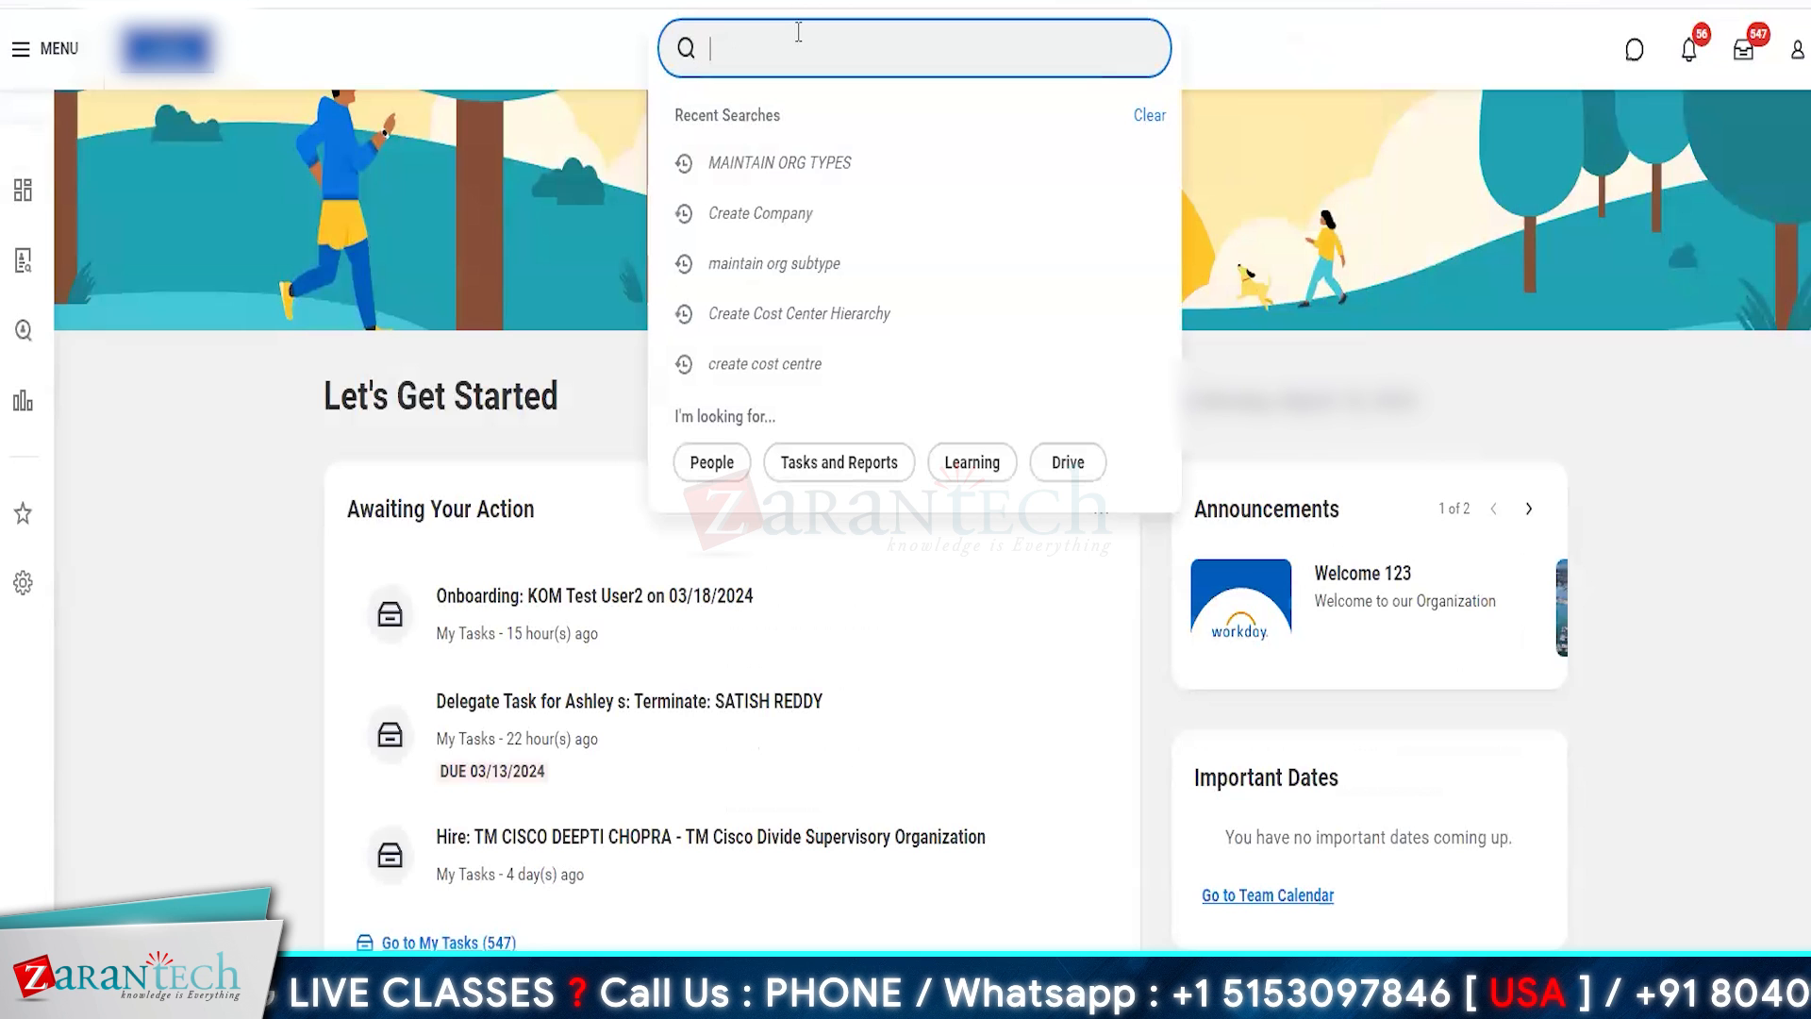
# - Find and start the Create Location task and name the new location AMZ Seattle
pyautogui.write('create location')
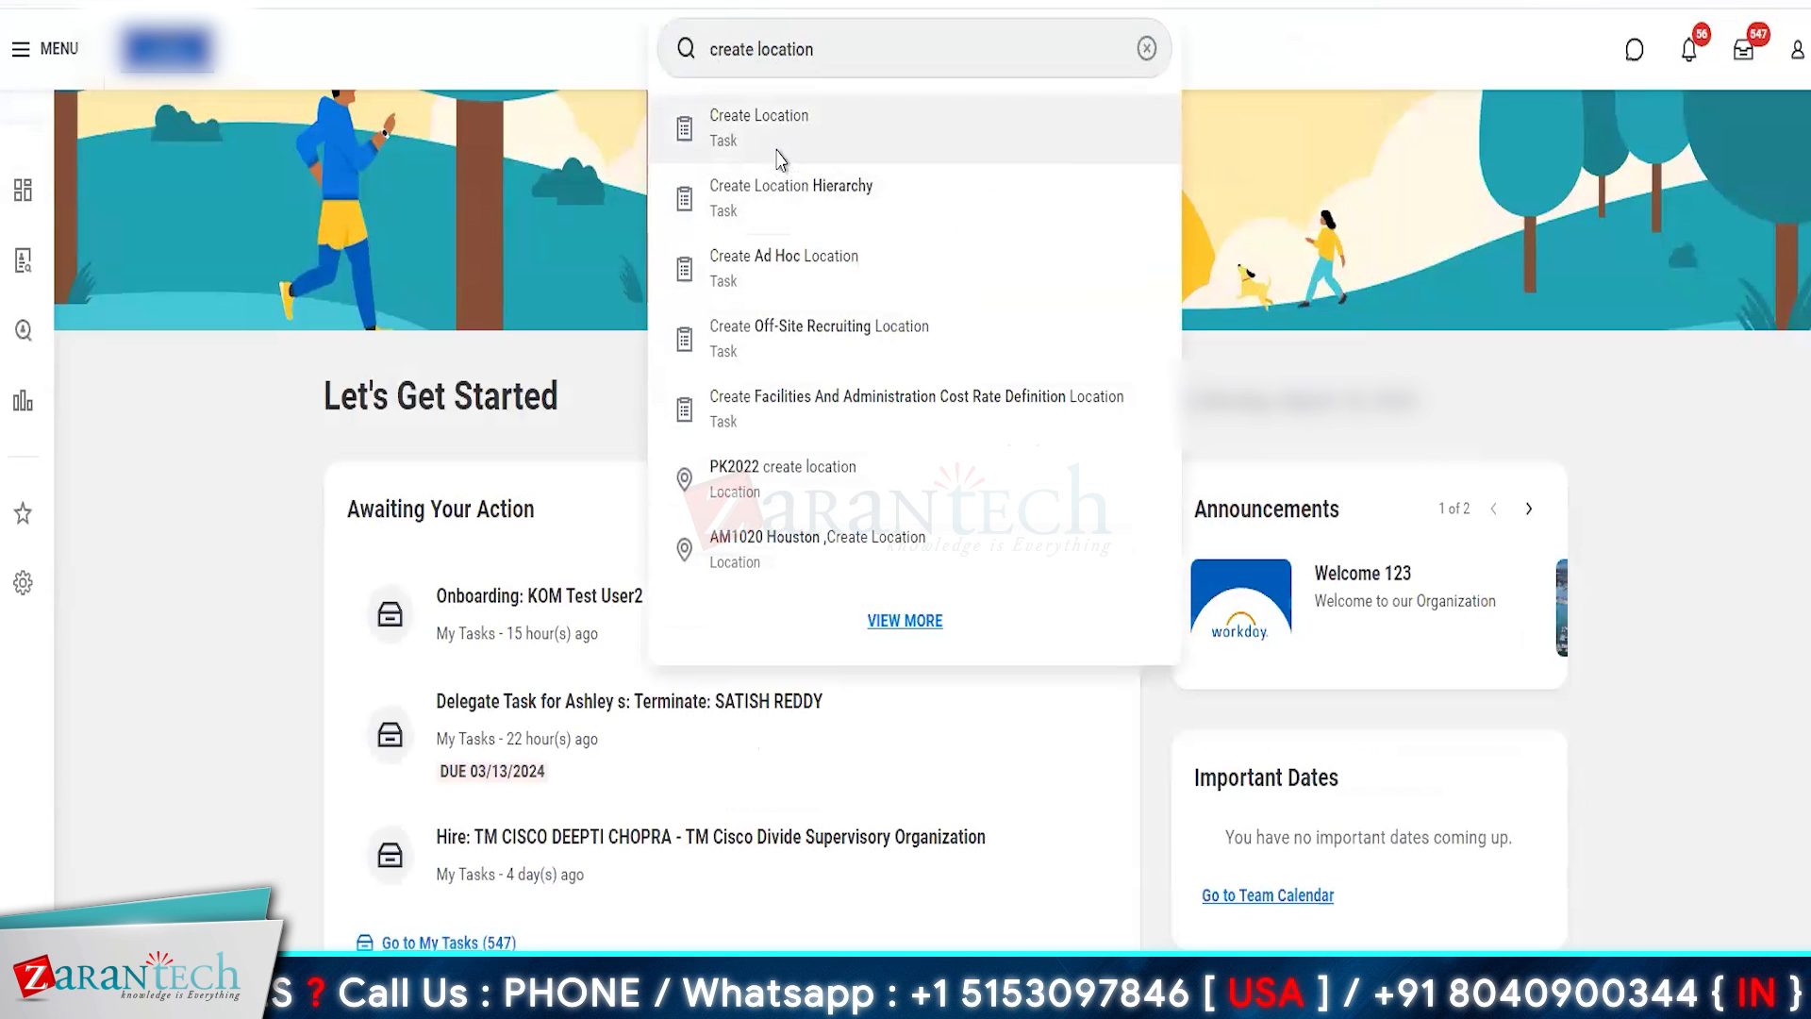
pyautogui.click(779, 127)
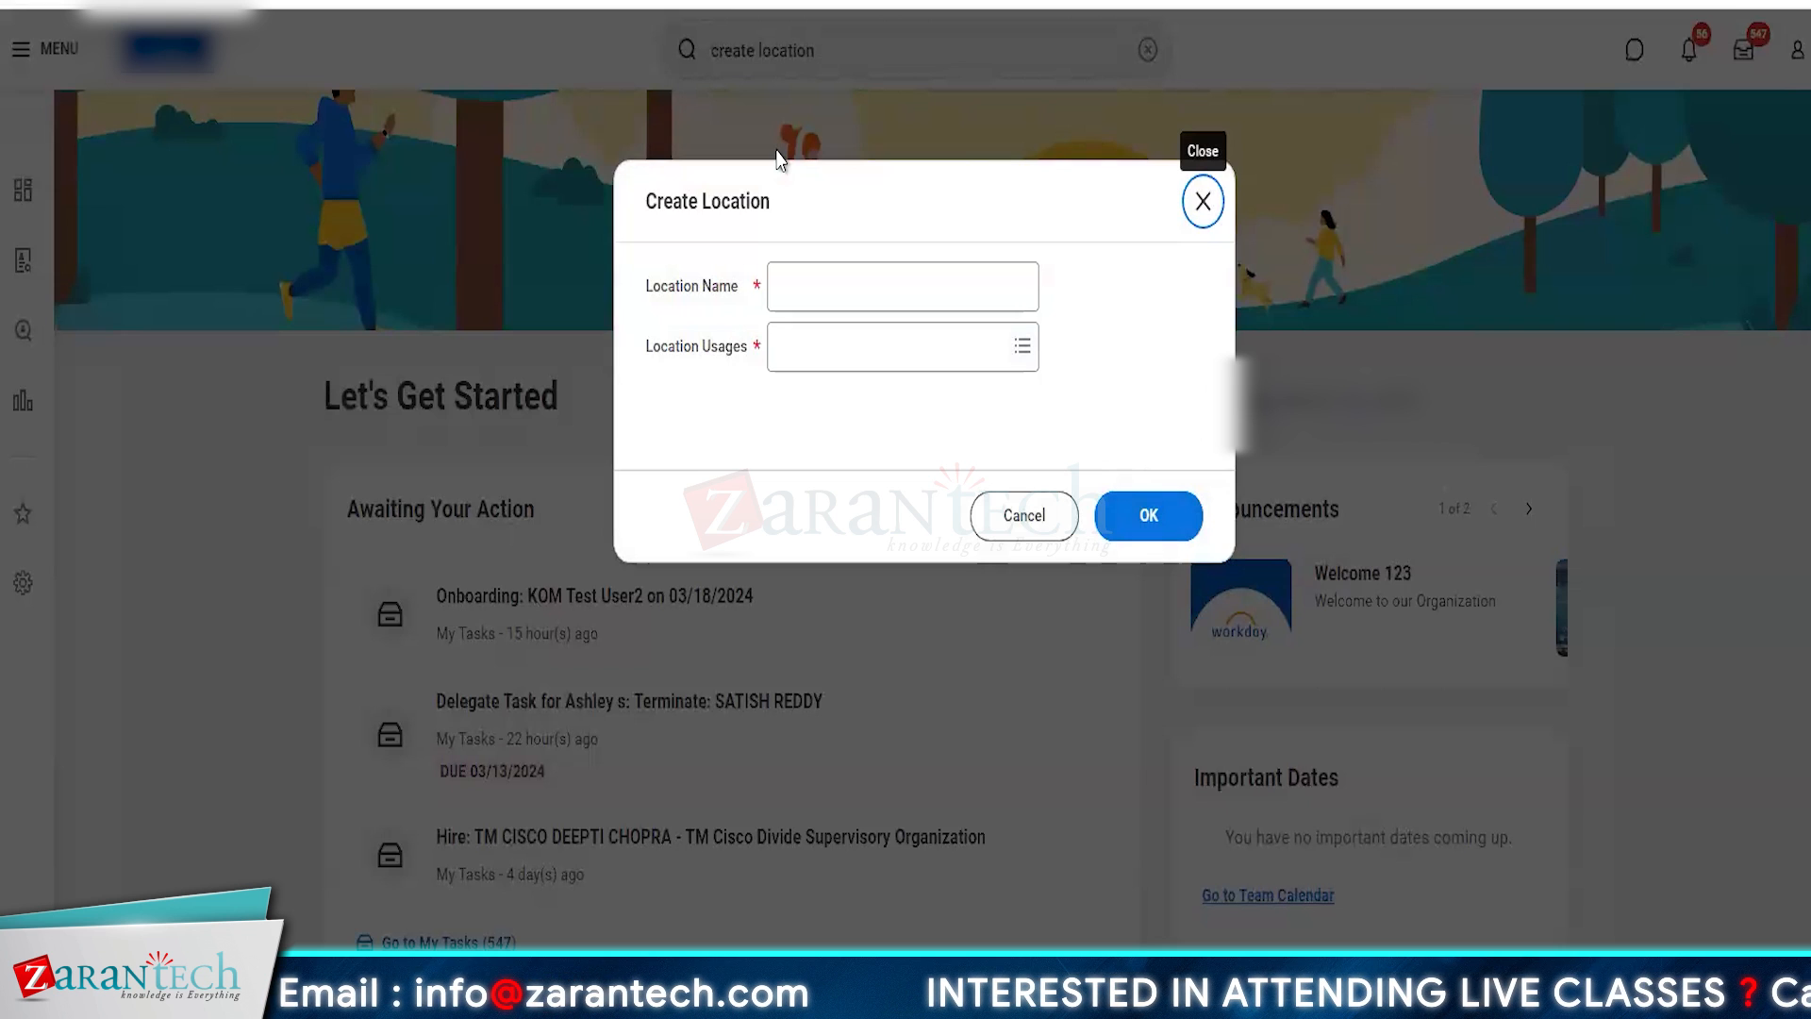
pyautogui.click(821, 280)
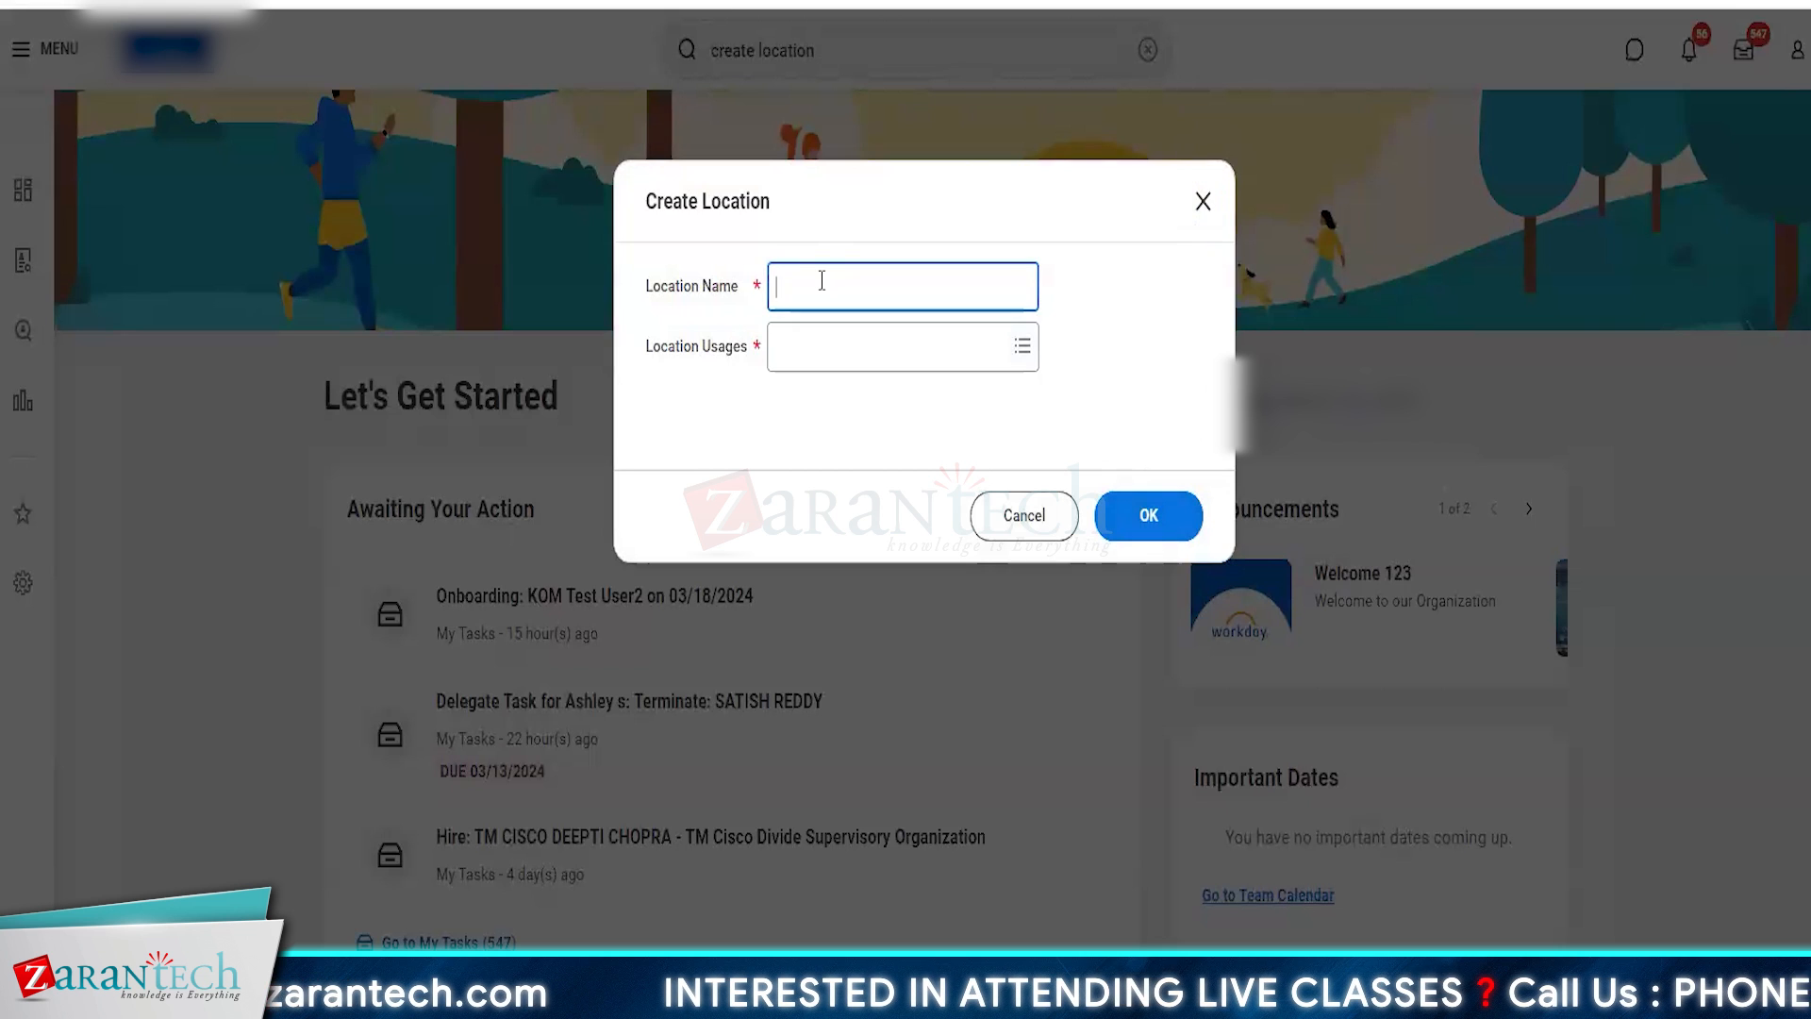
pyautogui.write('AMZ ')
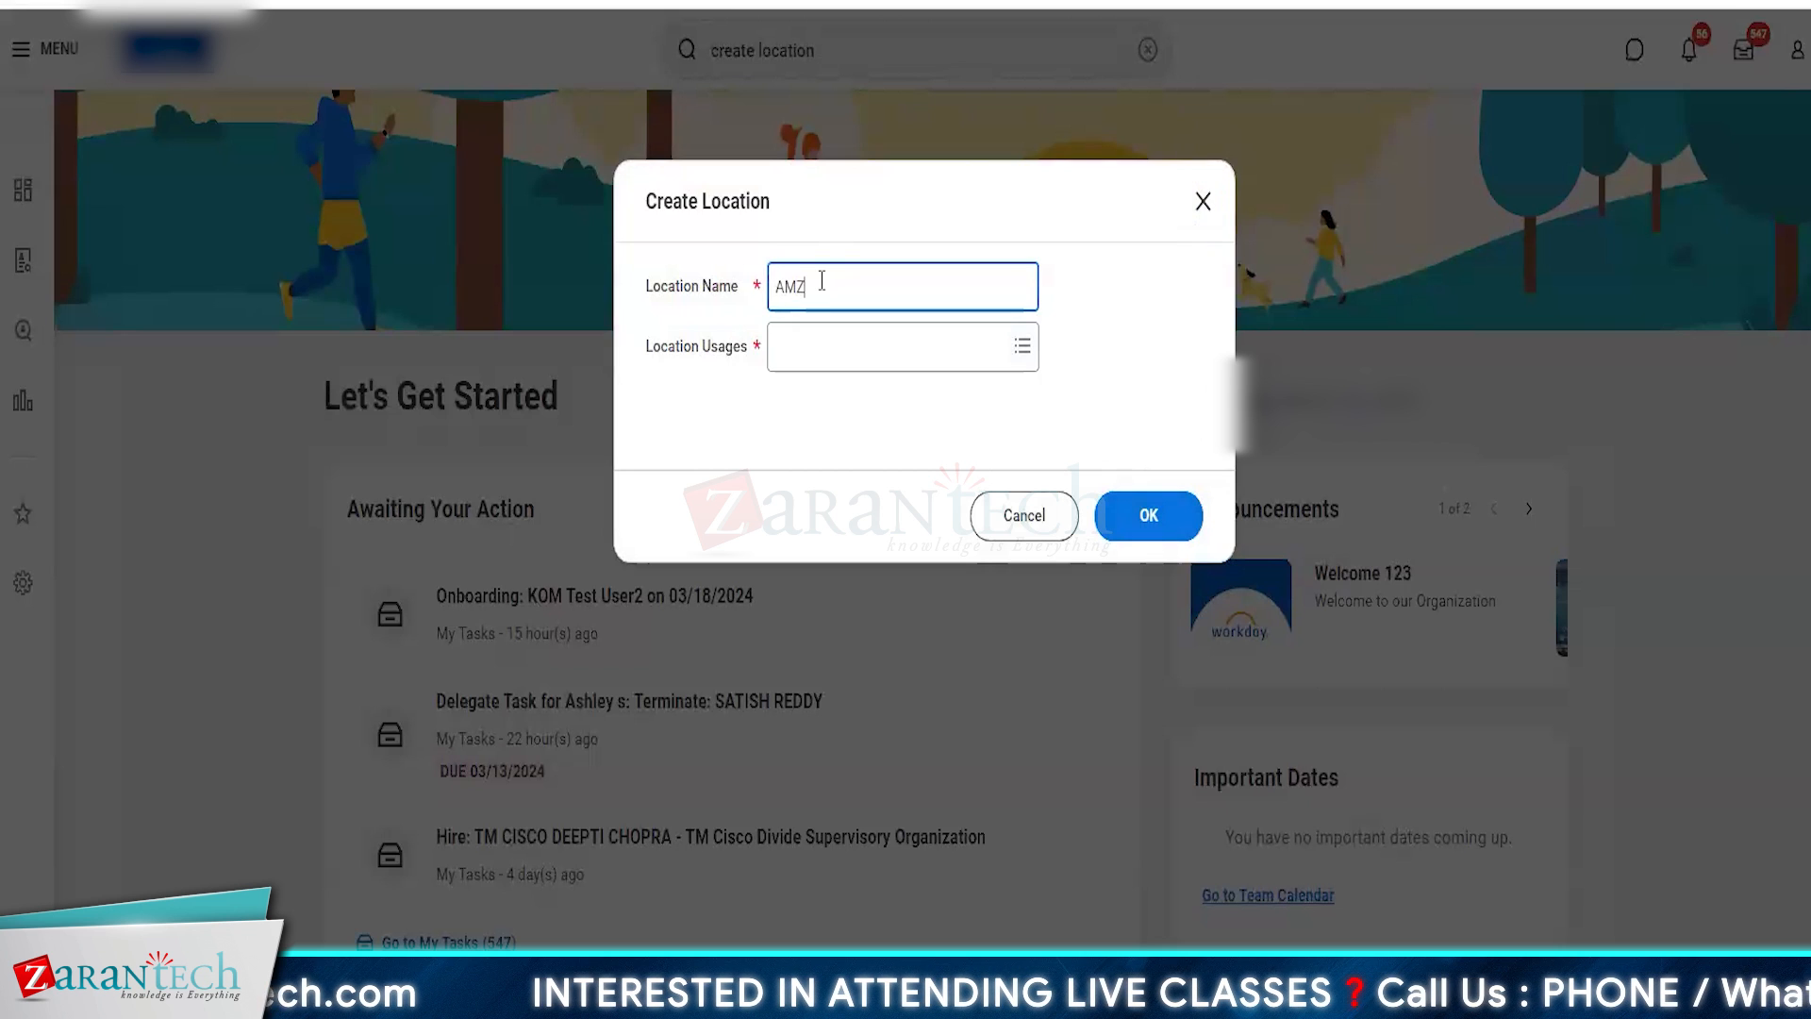
pyautogui.write('Seattle')
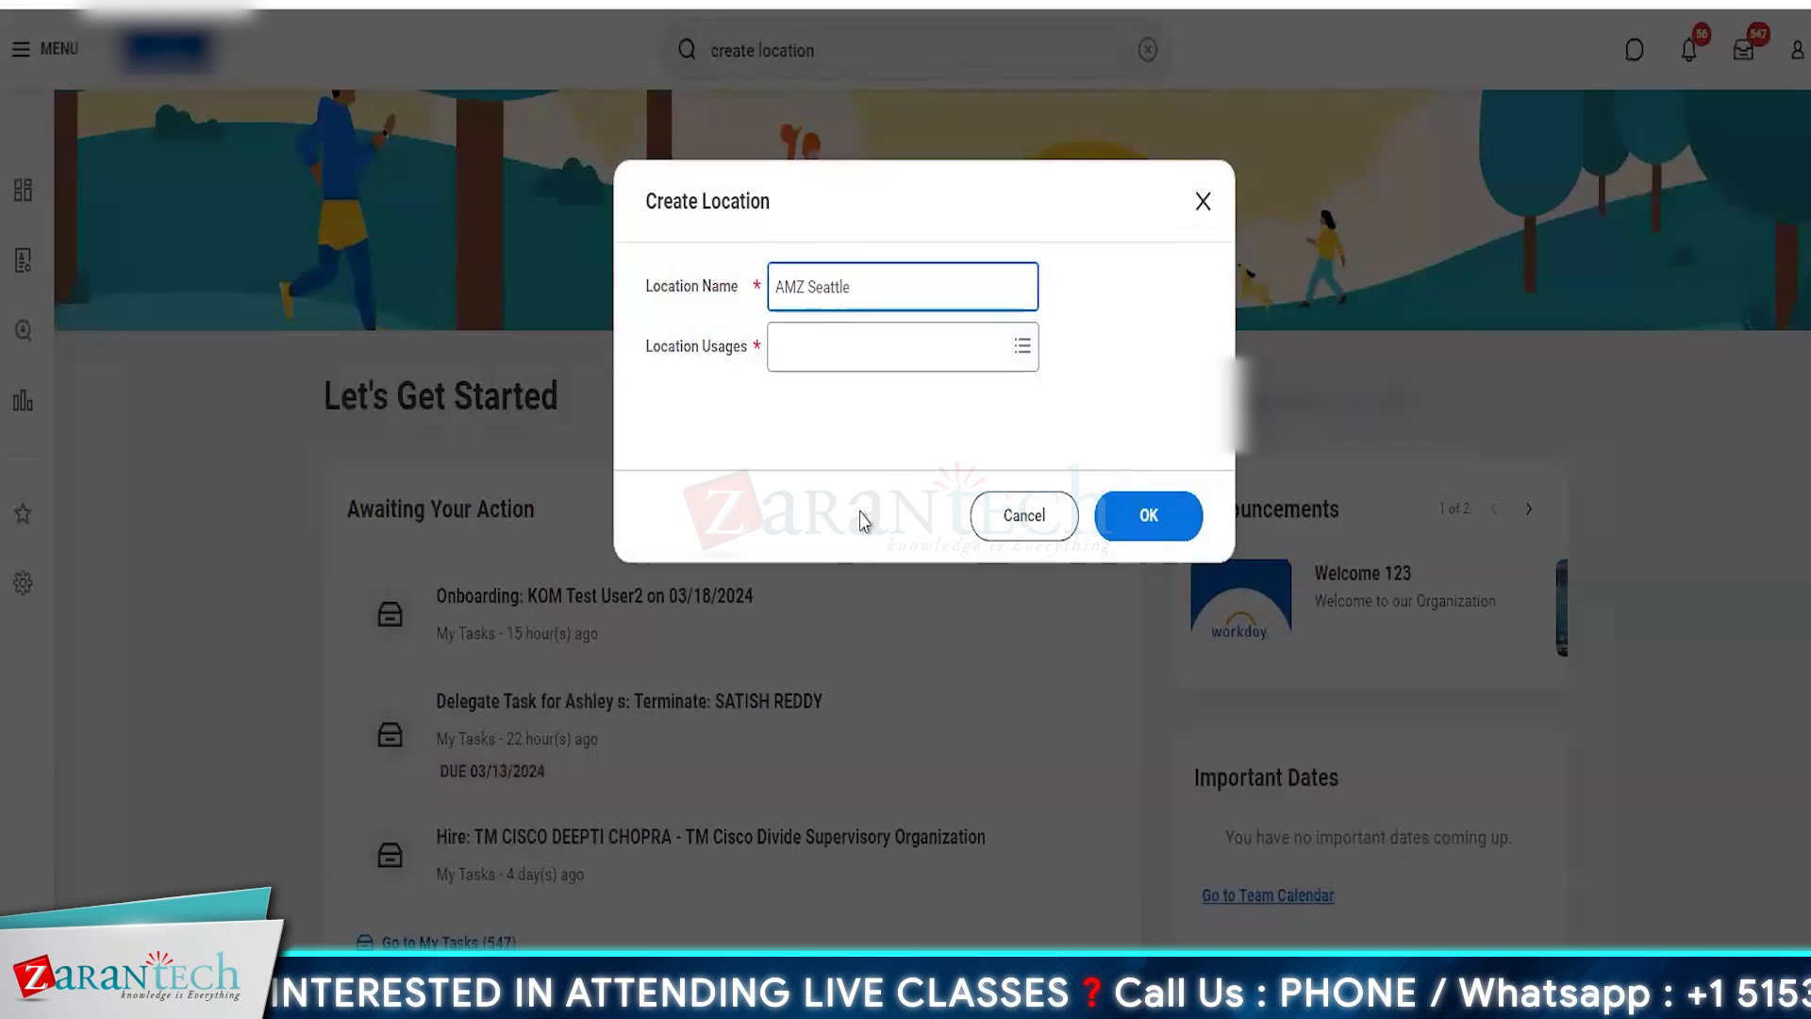
# - Assign Business Site as the only usage of the AMZ Seattle location and continue to its detailed setup
pyautogui.click(806, 353)
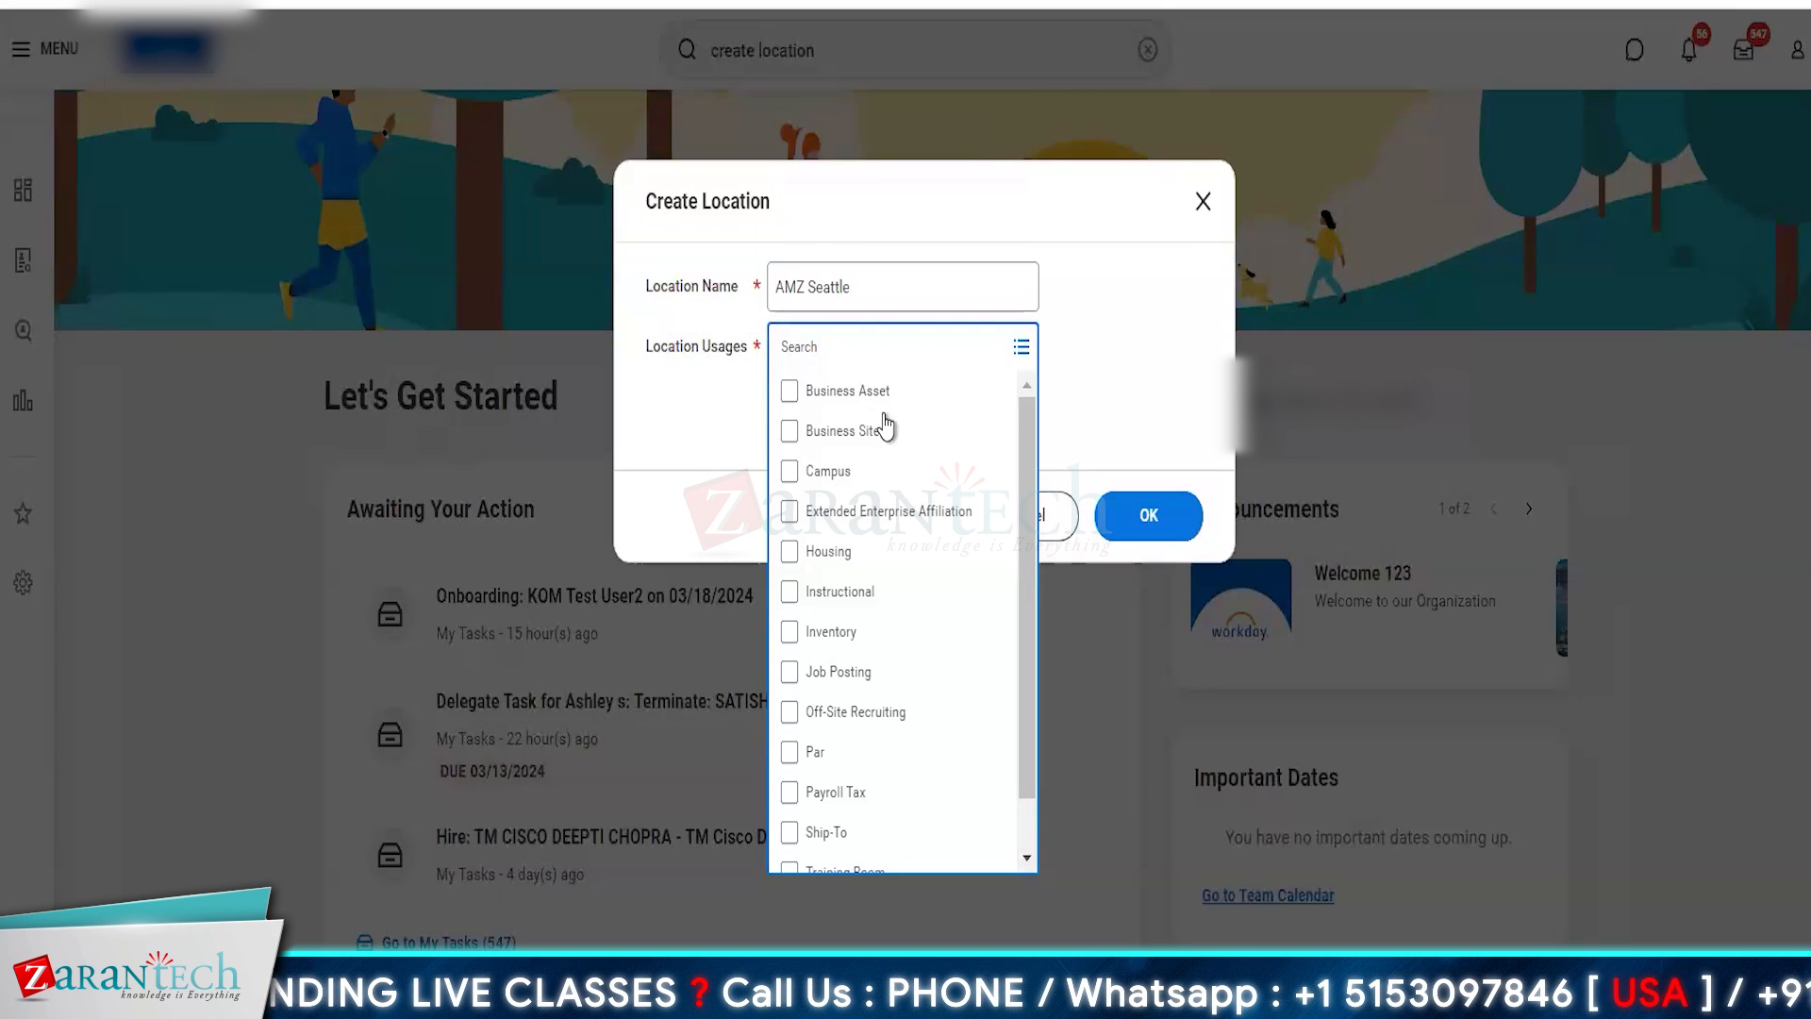
pyautogui.click(856, 432)
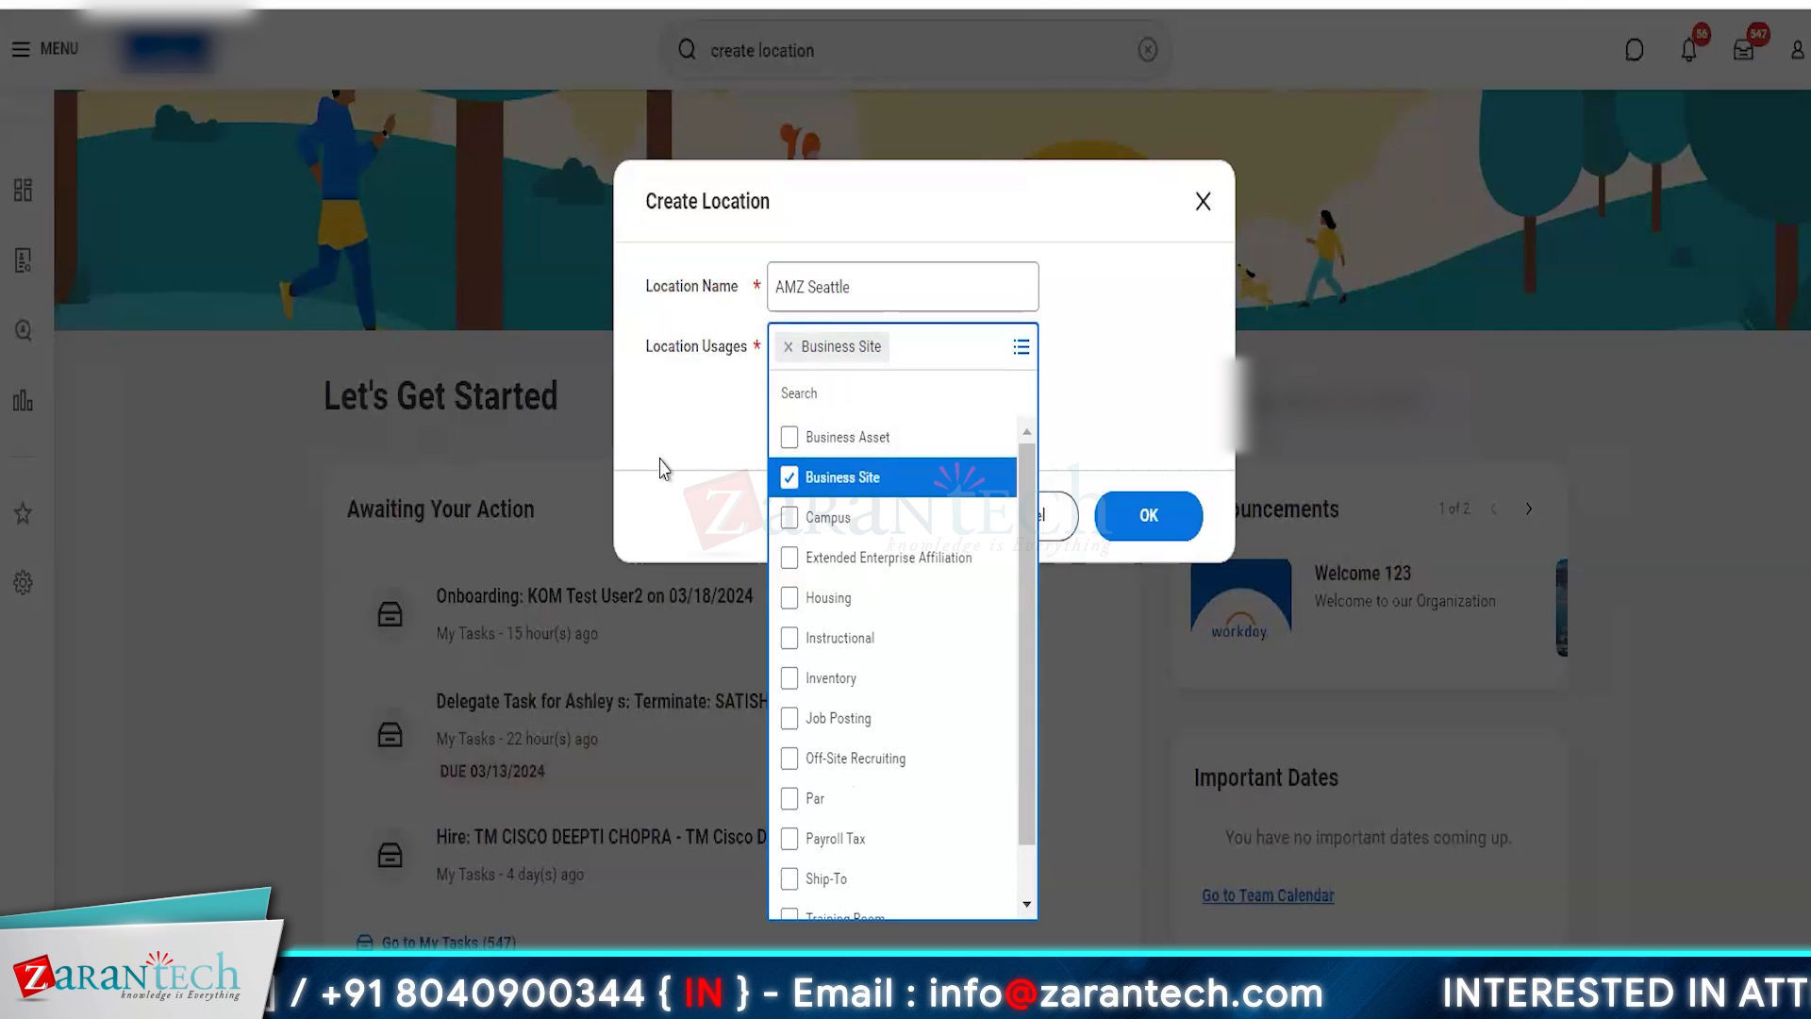
pyautogui.click(797, 518)
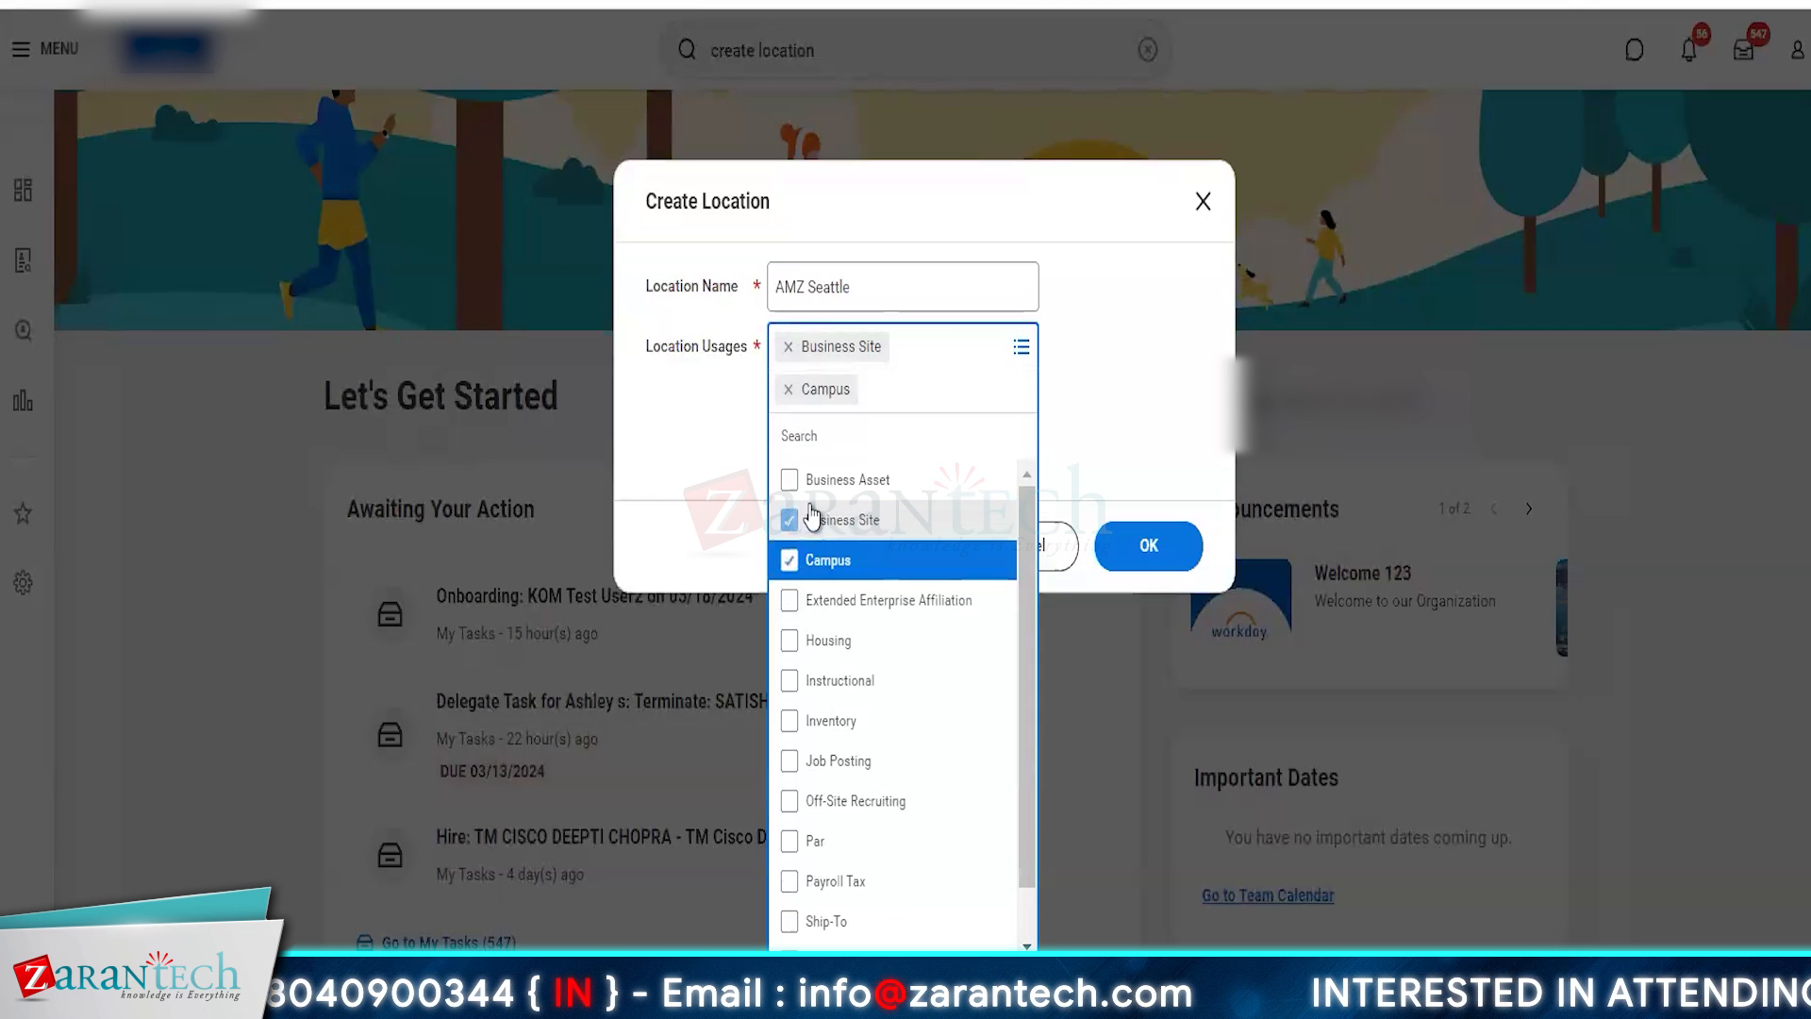
pyautogui.click(797, 518)
pyautogui.click(712, 483)
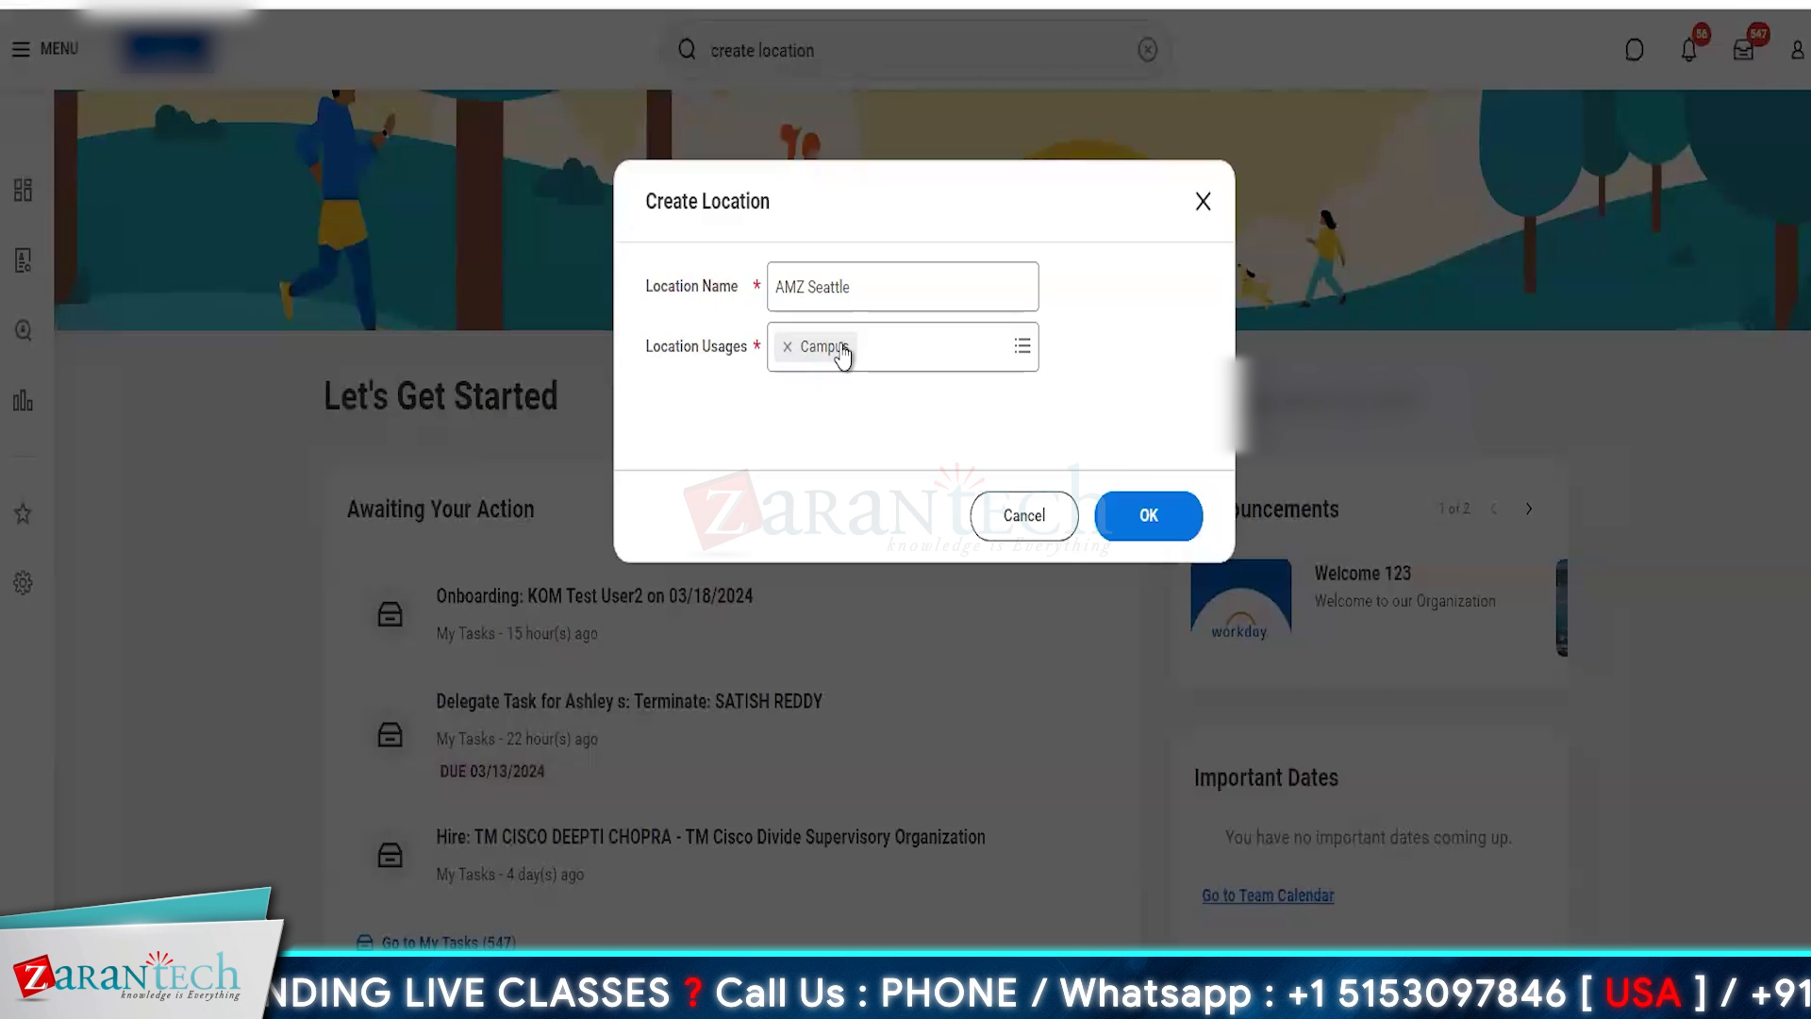
pyautogui.click(789, 347)
pyautogui.click(863, 357)
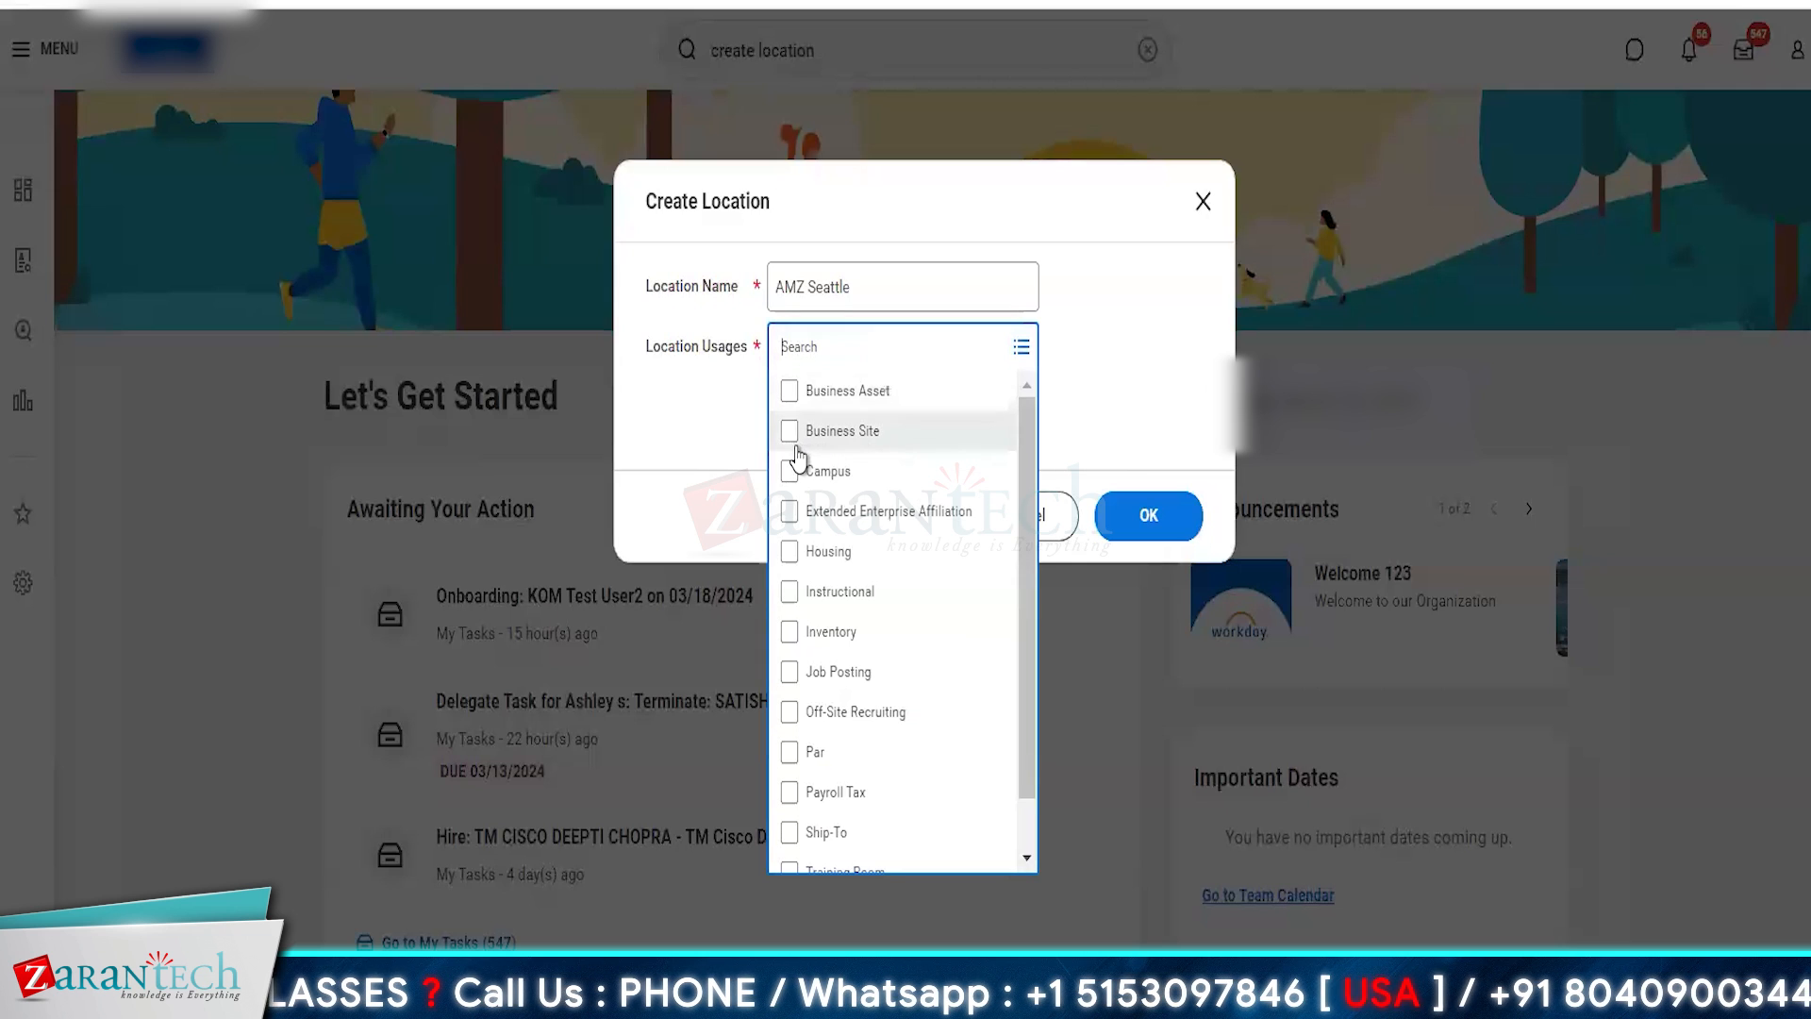
pyautogui.click(793, 442)
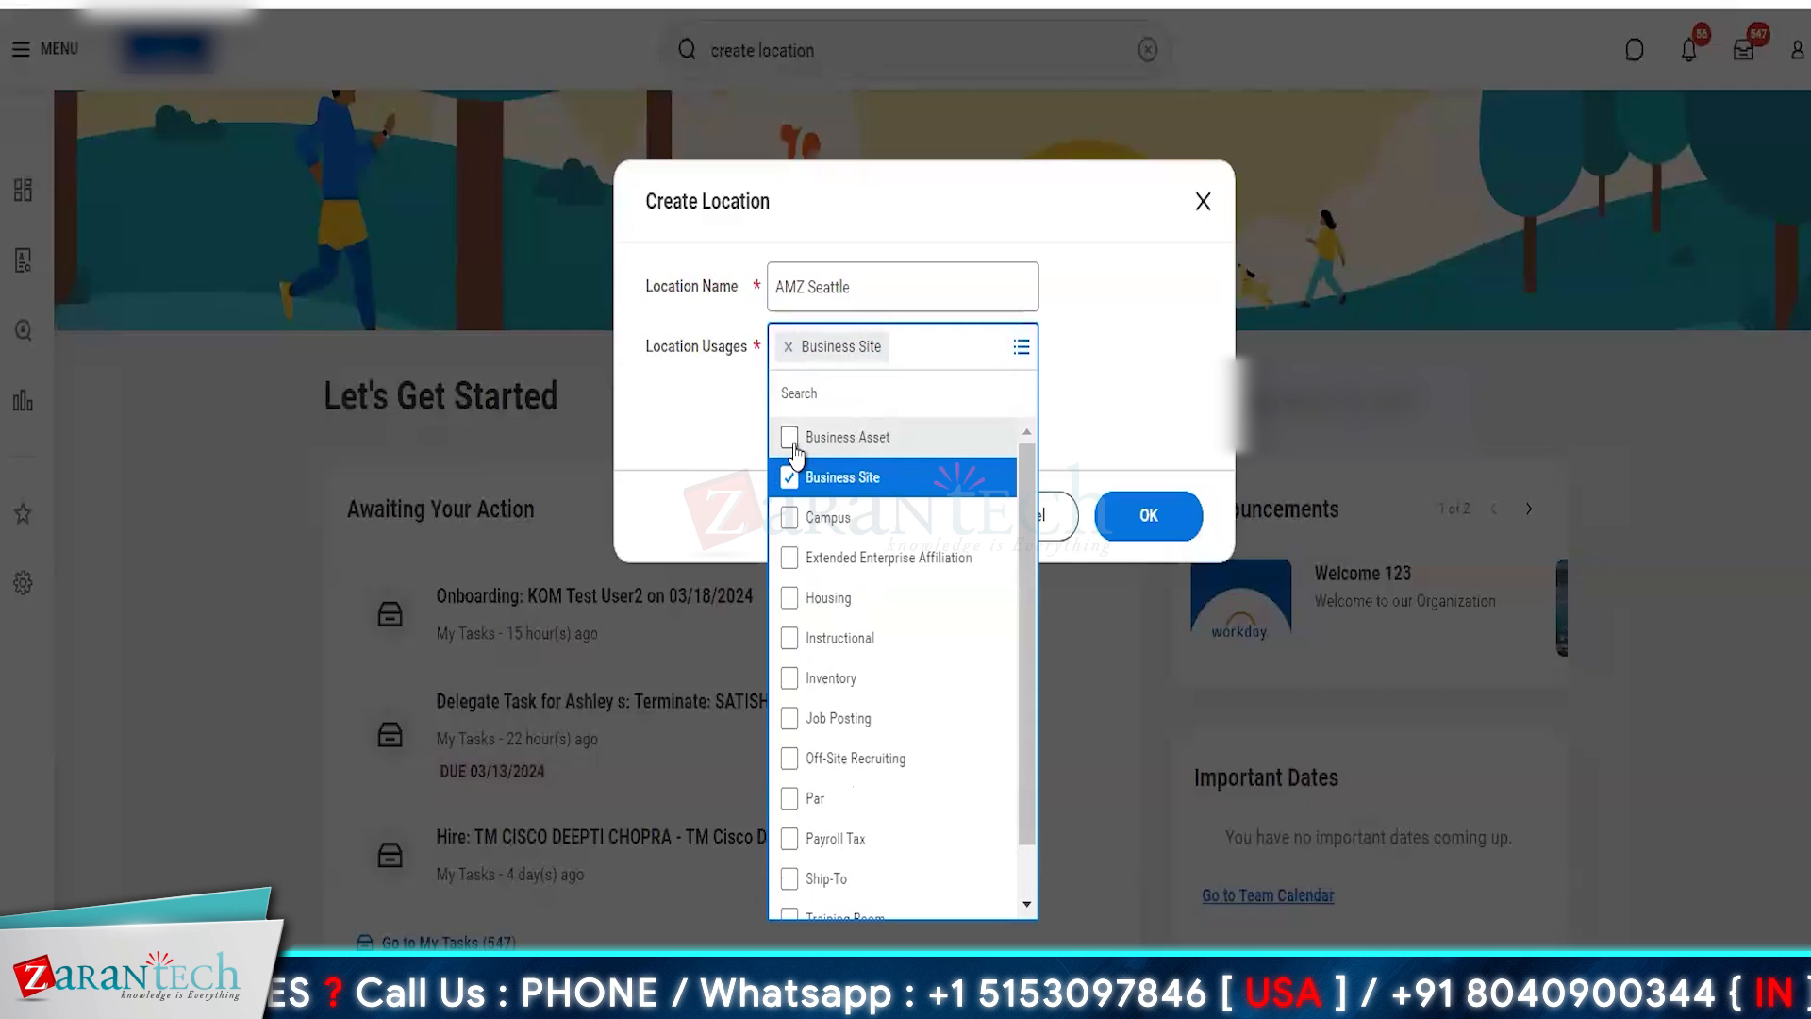
pyautogui.click(694, 474)
pyautogui.click(1149, 528)
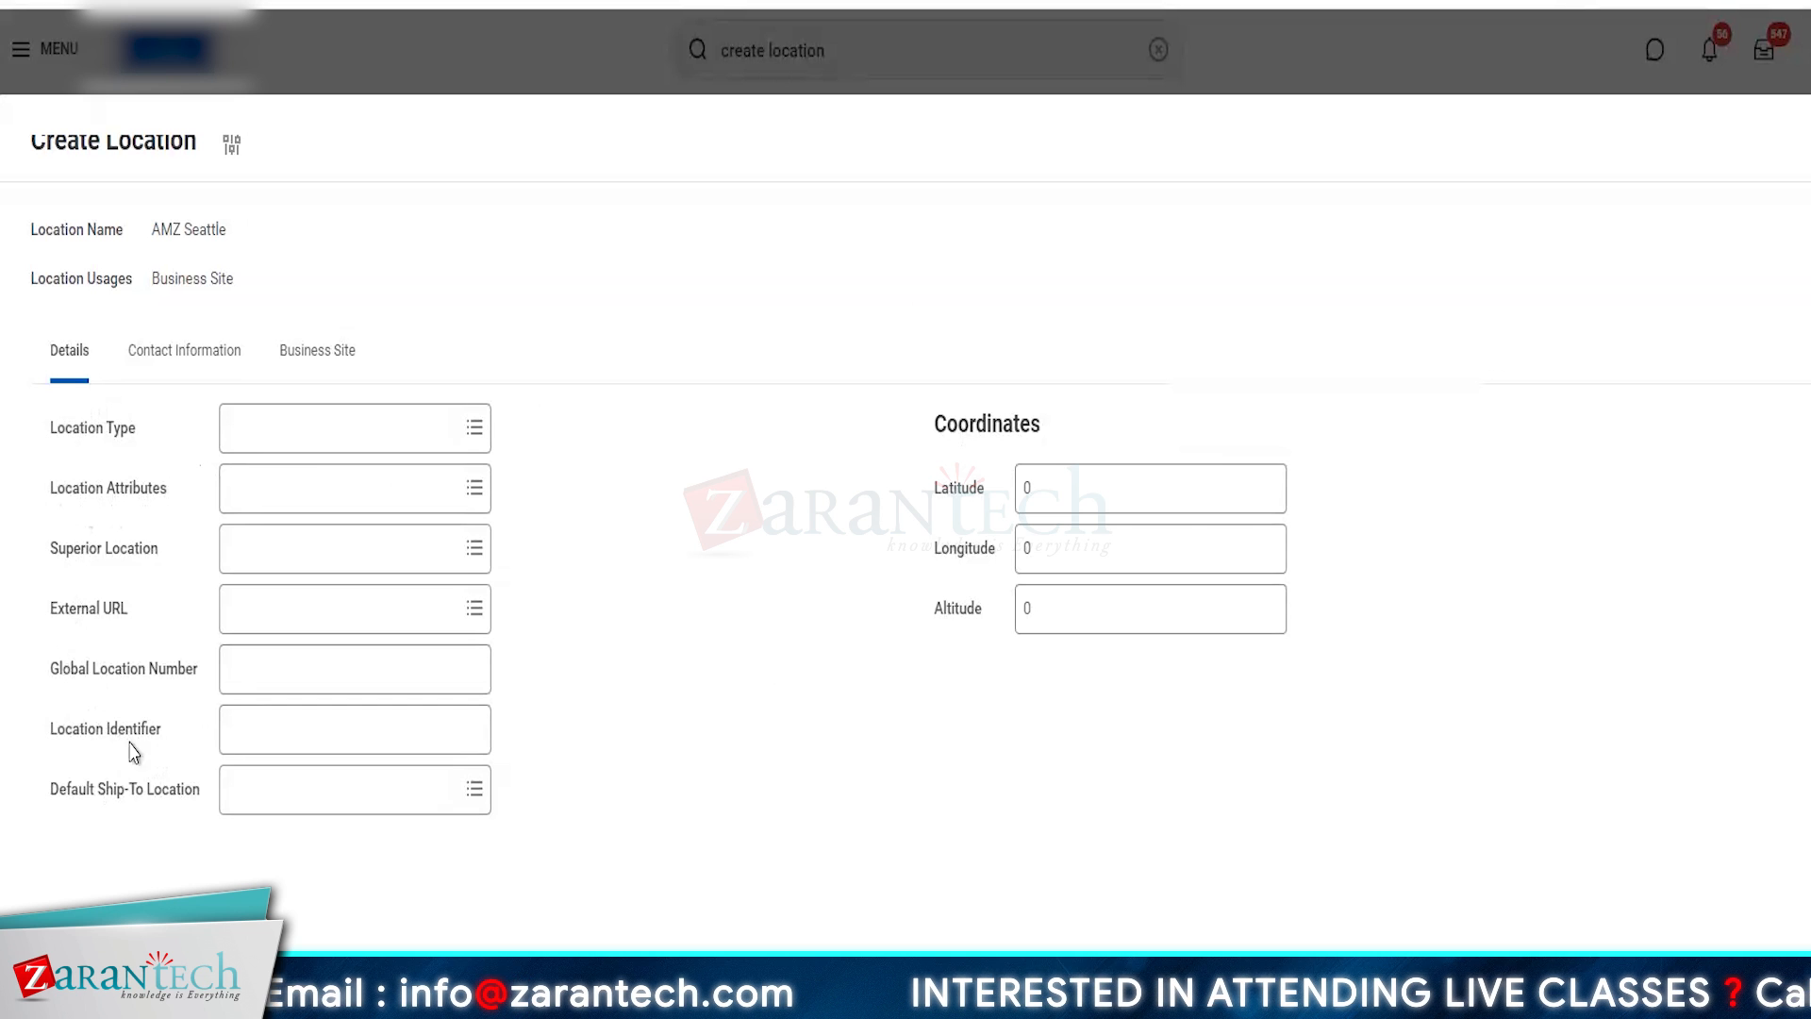
# - Add an address to the location's contact information and set the day and month of its effective date to 01/01
pyautogui.click(199, 347)
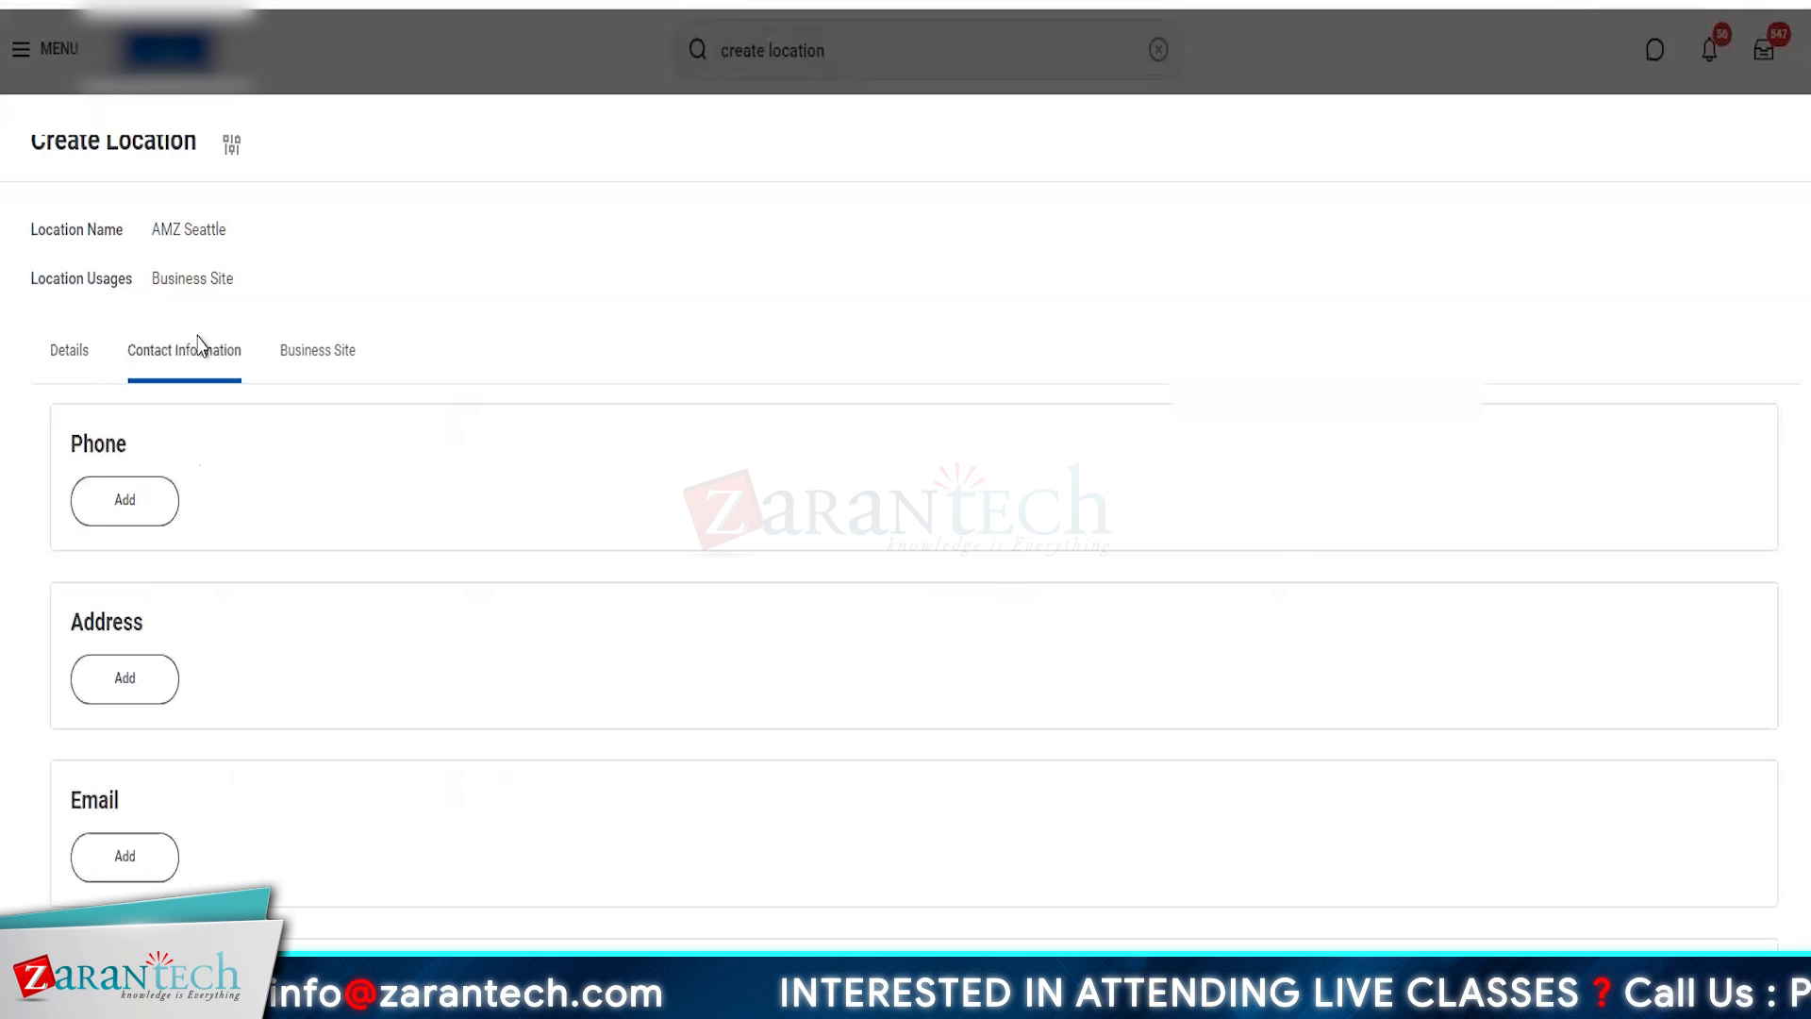
pyautogui.scroll(-3, 384, 797)
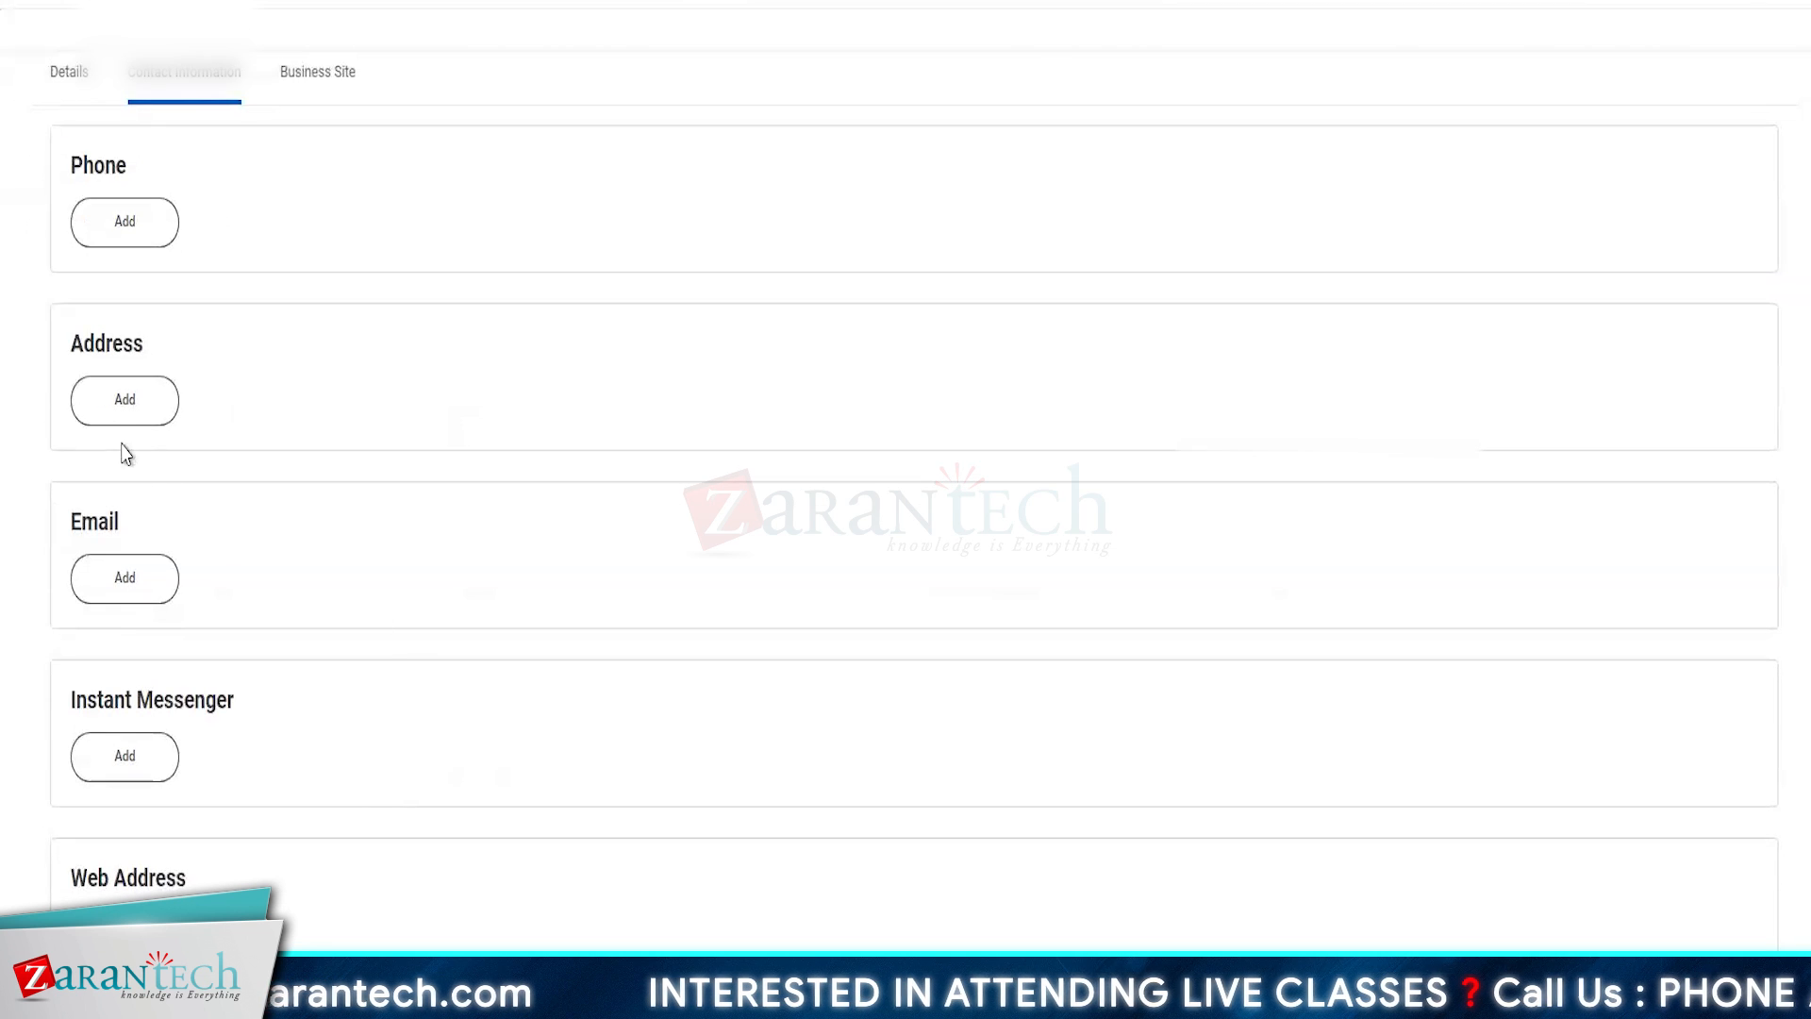
pyautogui.click(115, 414)
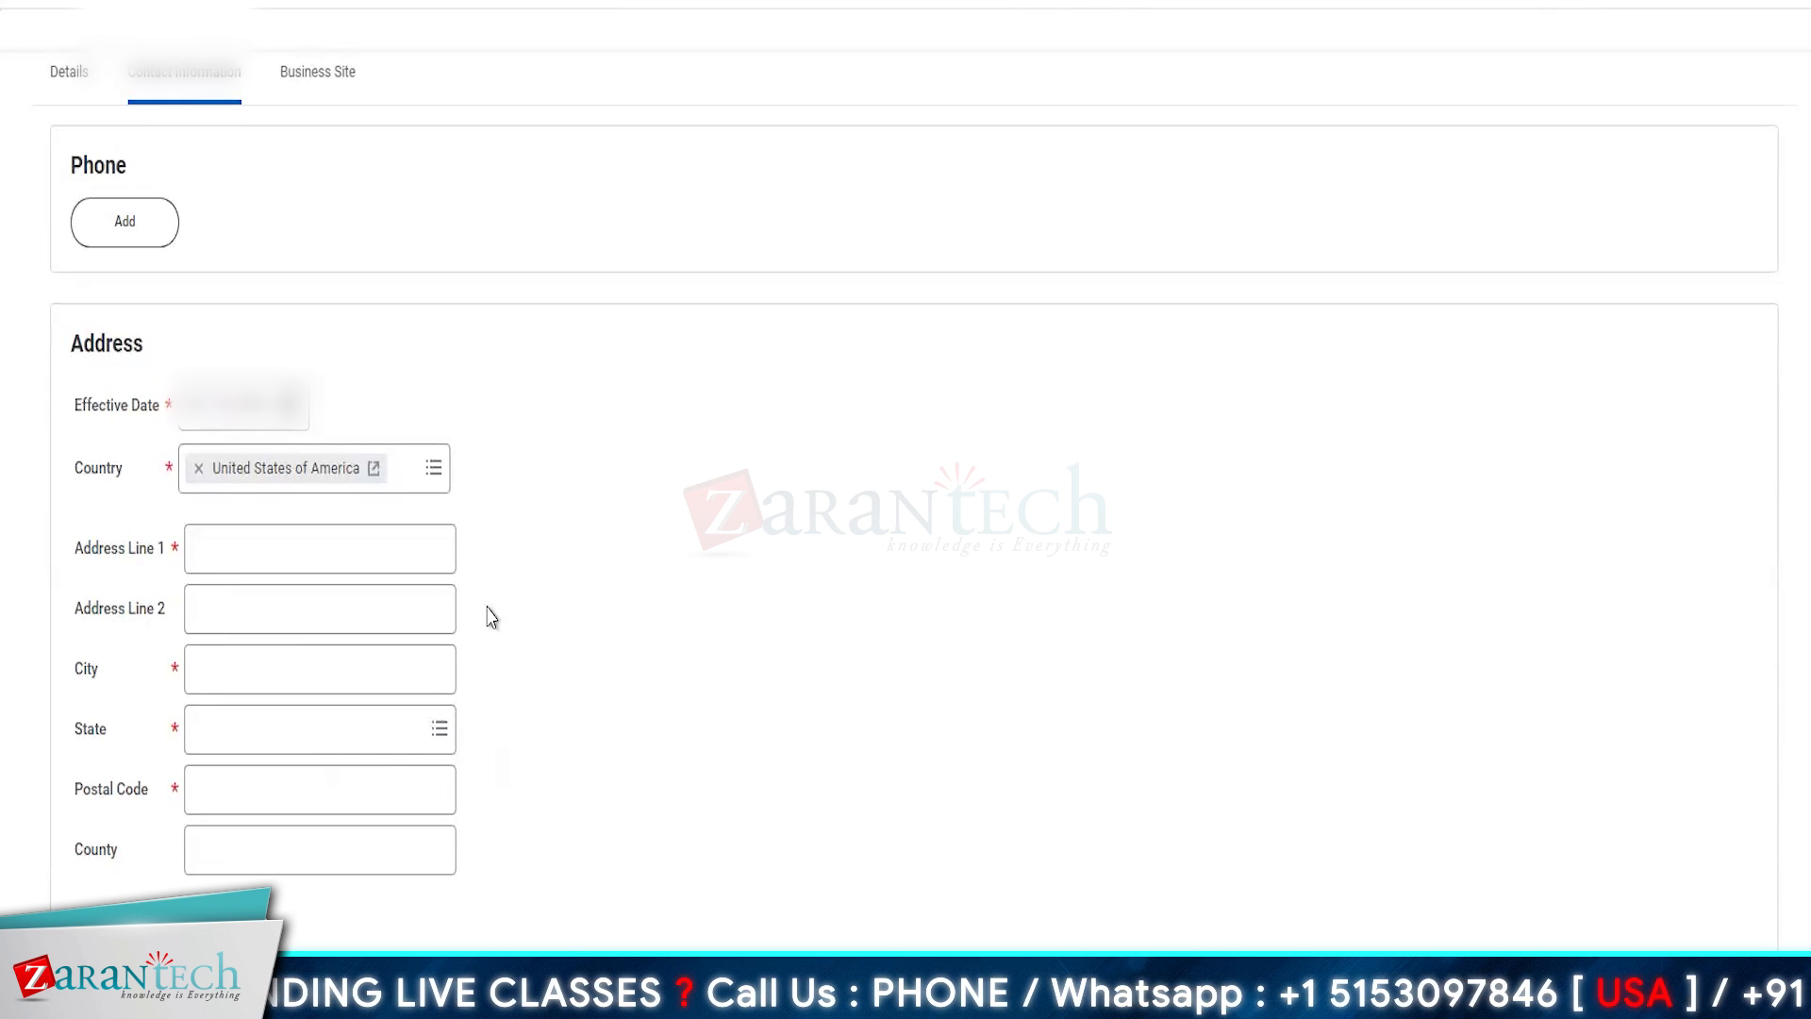
pyautogui.click(196, 427)
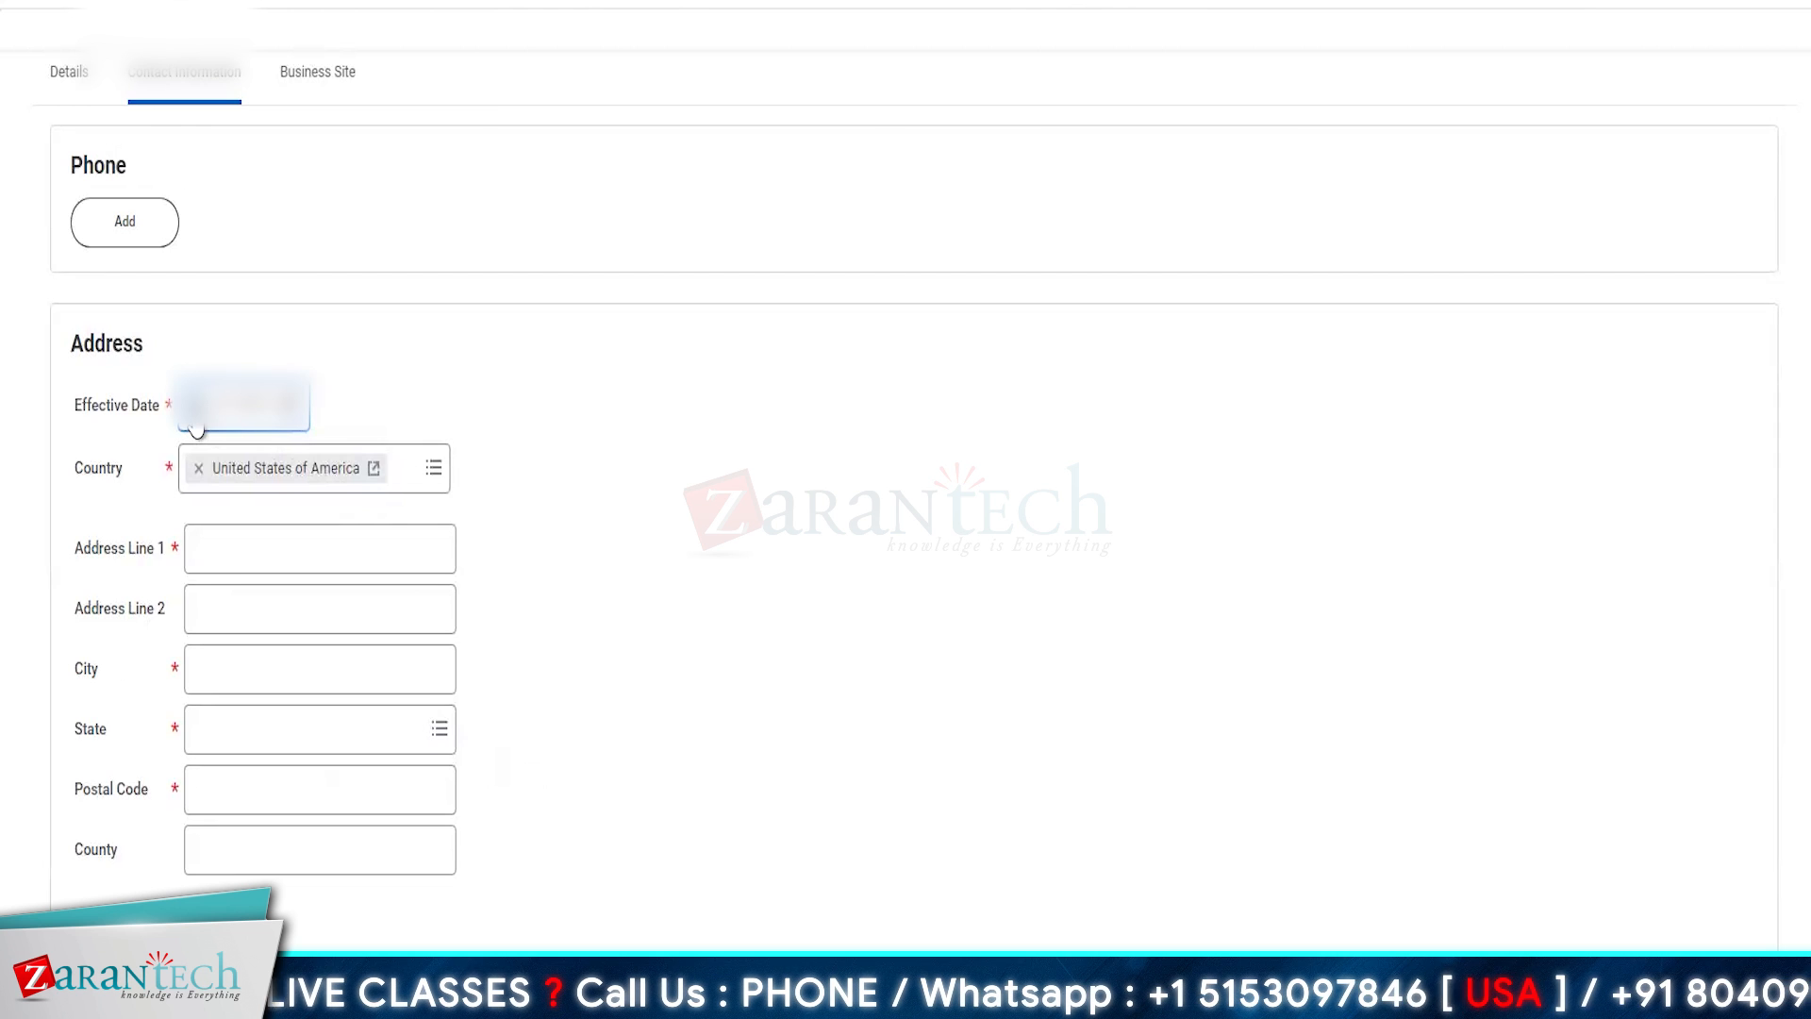
pyautogui.write('0101')
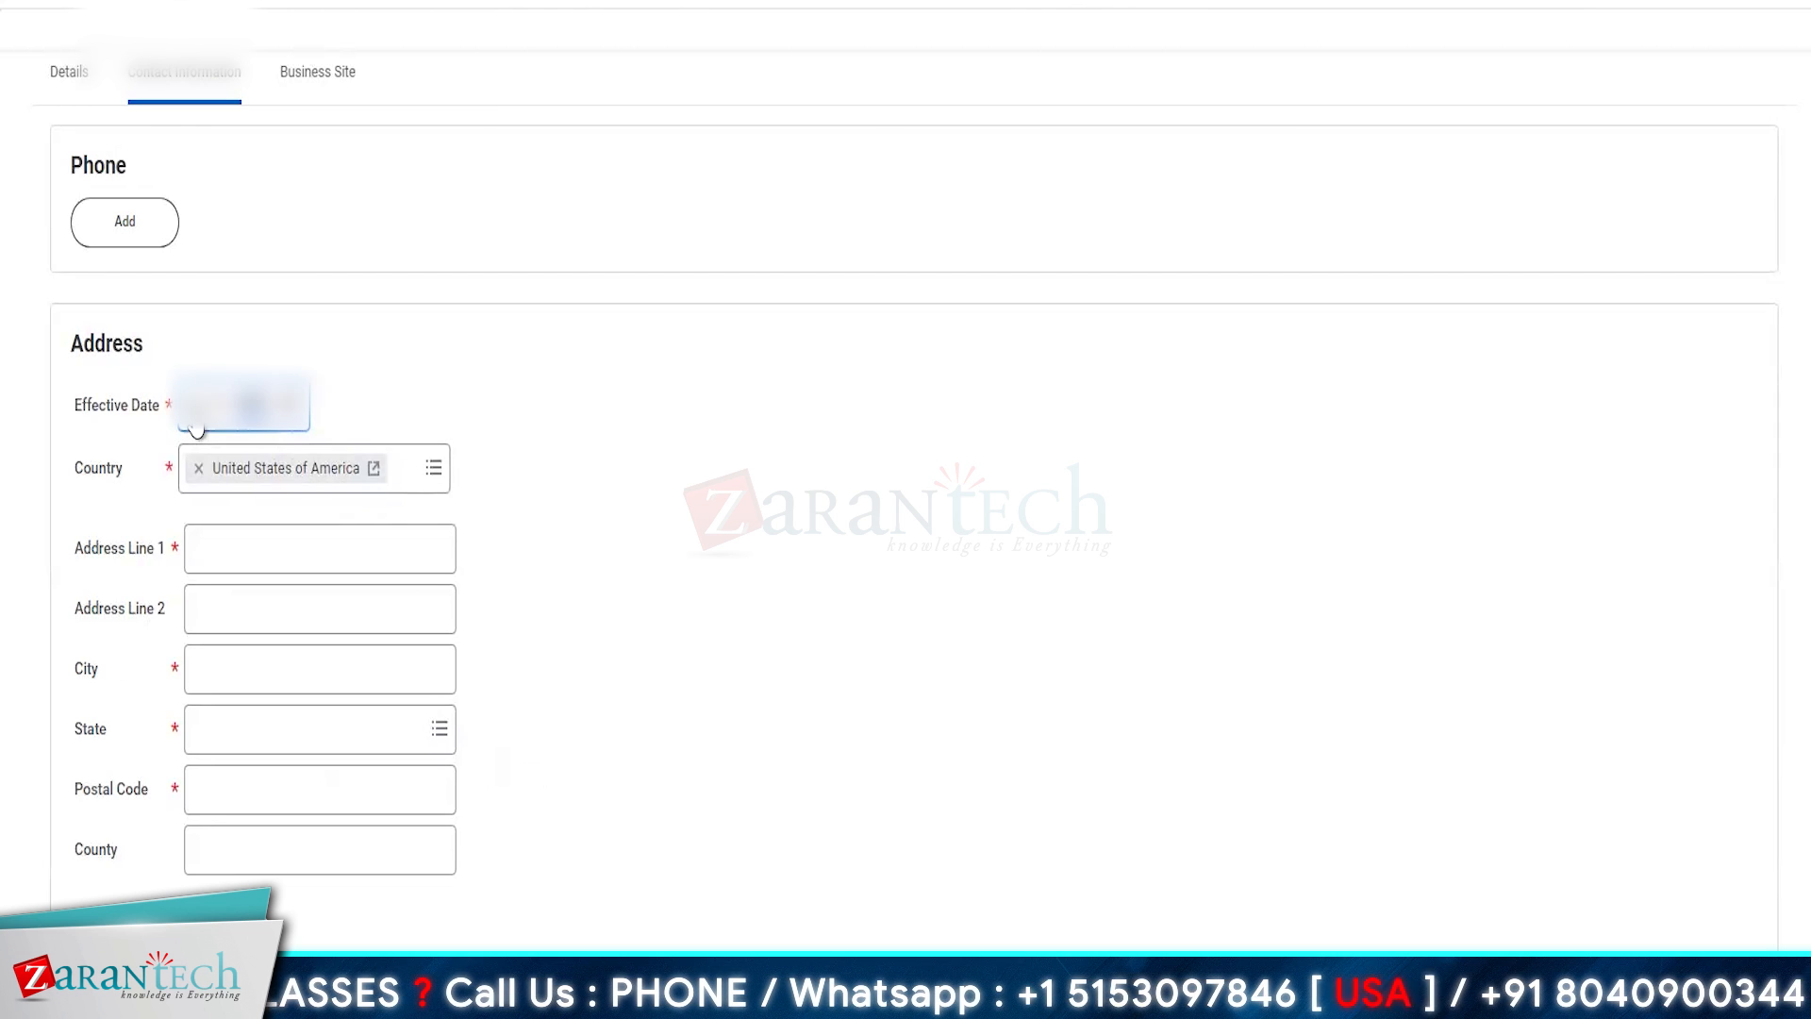
# - Enter the site's street address in Address Line 1
pyautogui.click(268, 548)
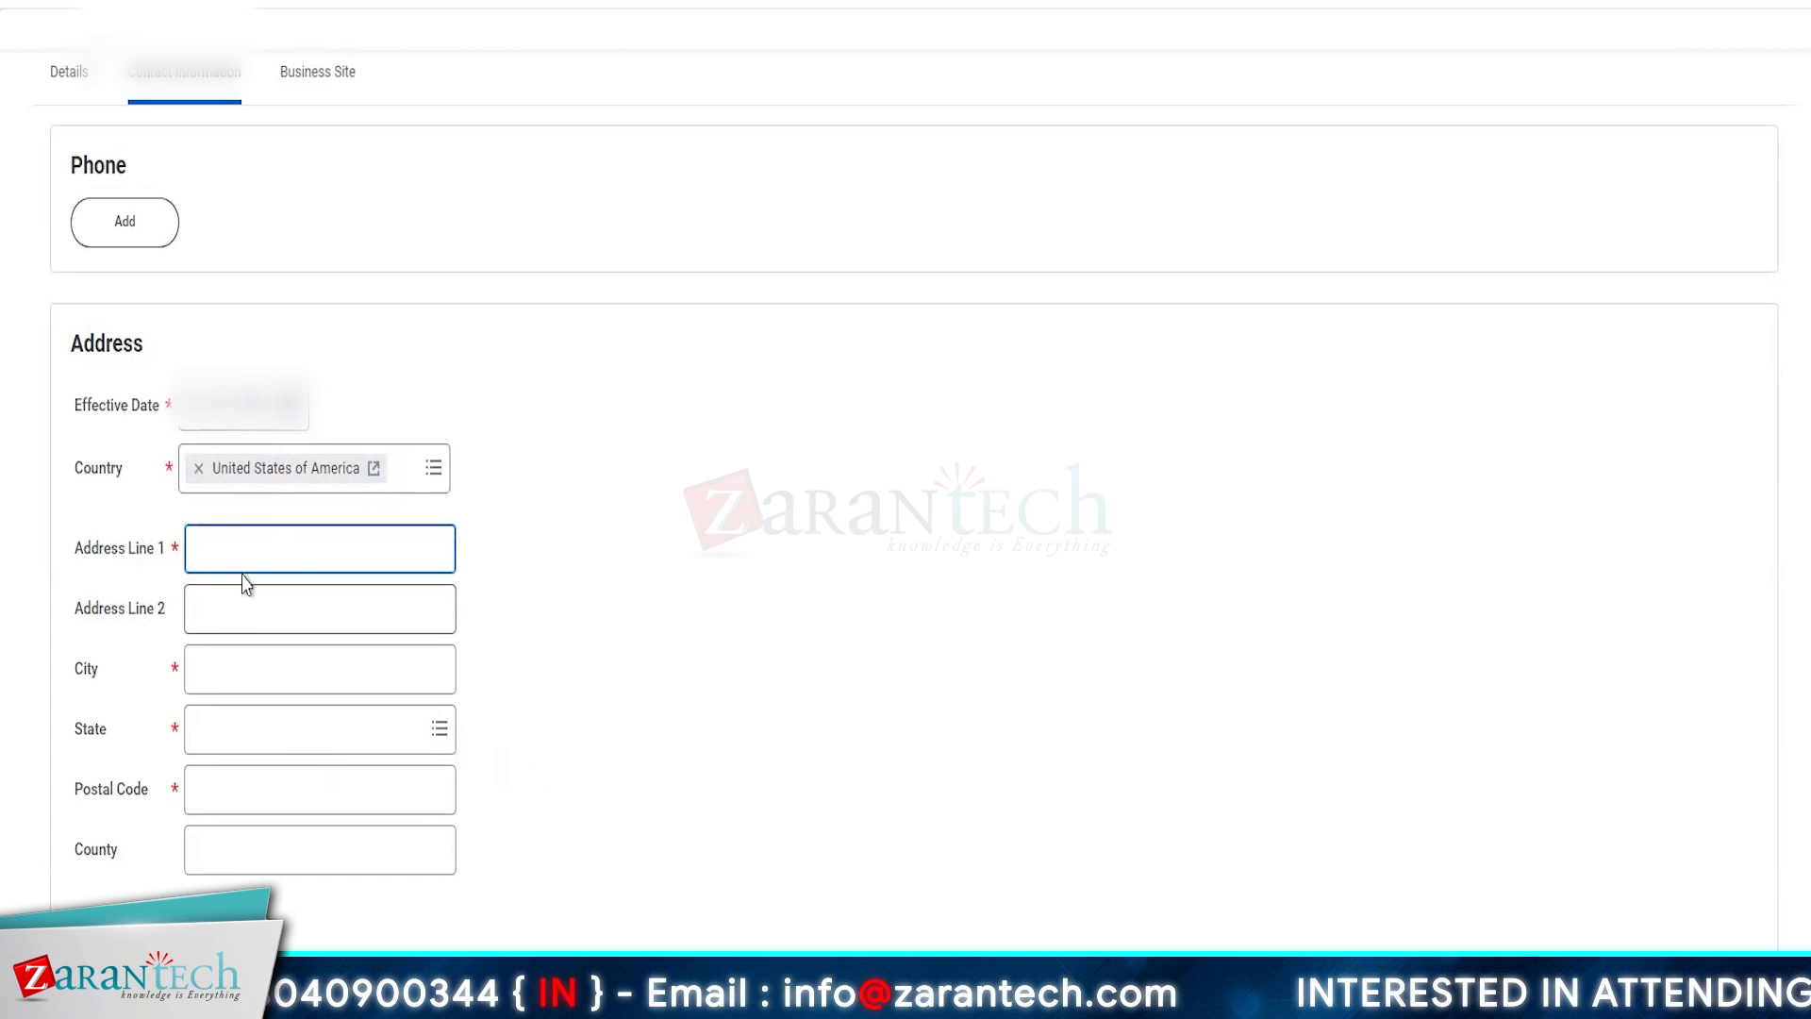
pyautogui.write('440')
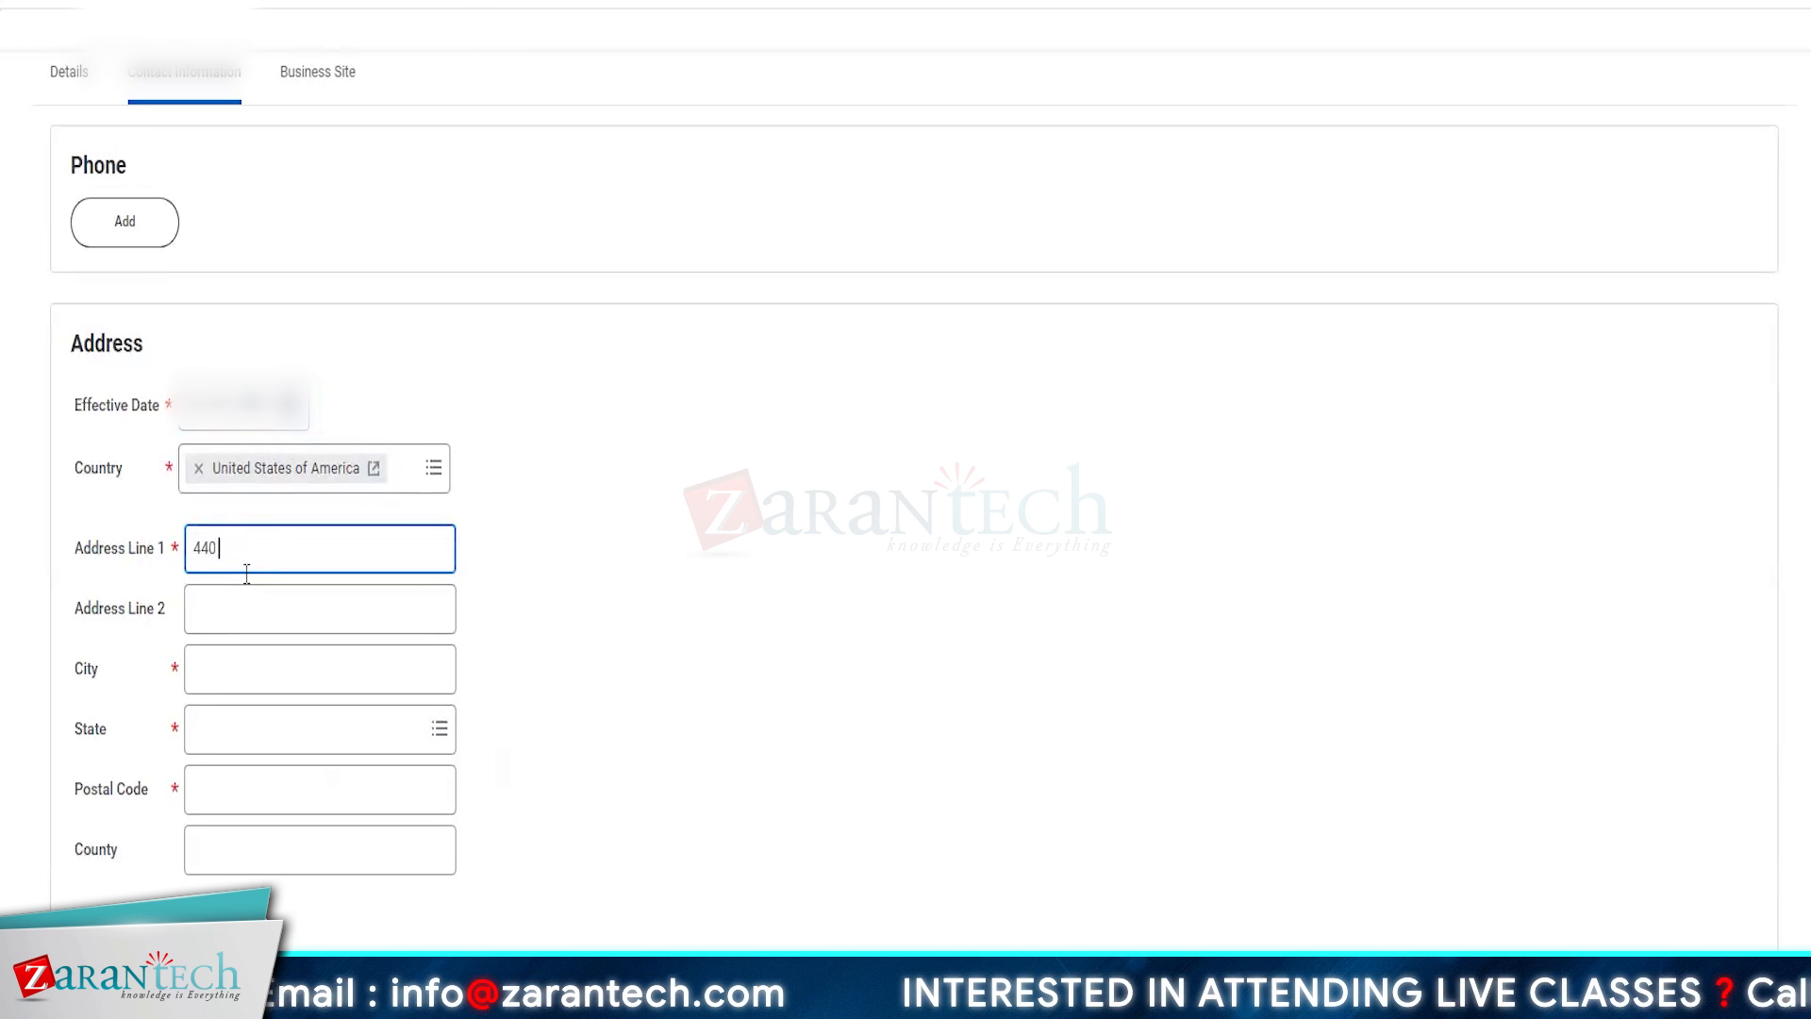
pyautogui.write(' Terry')
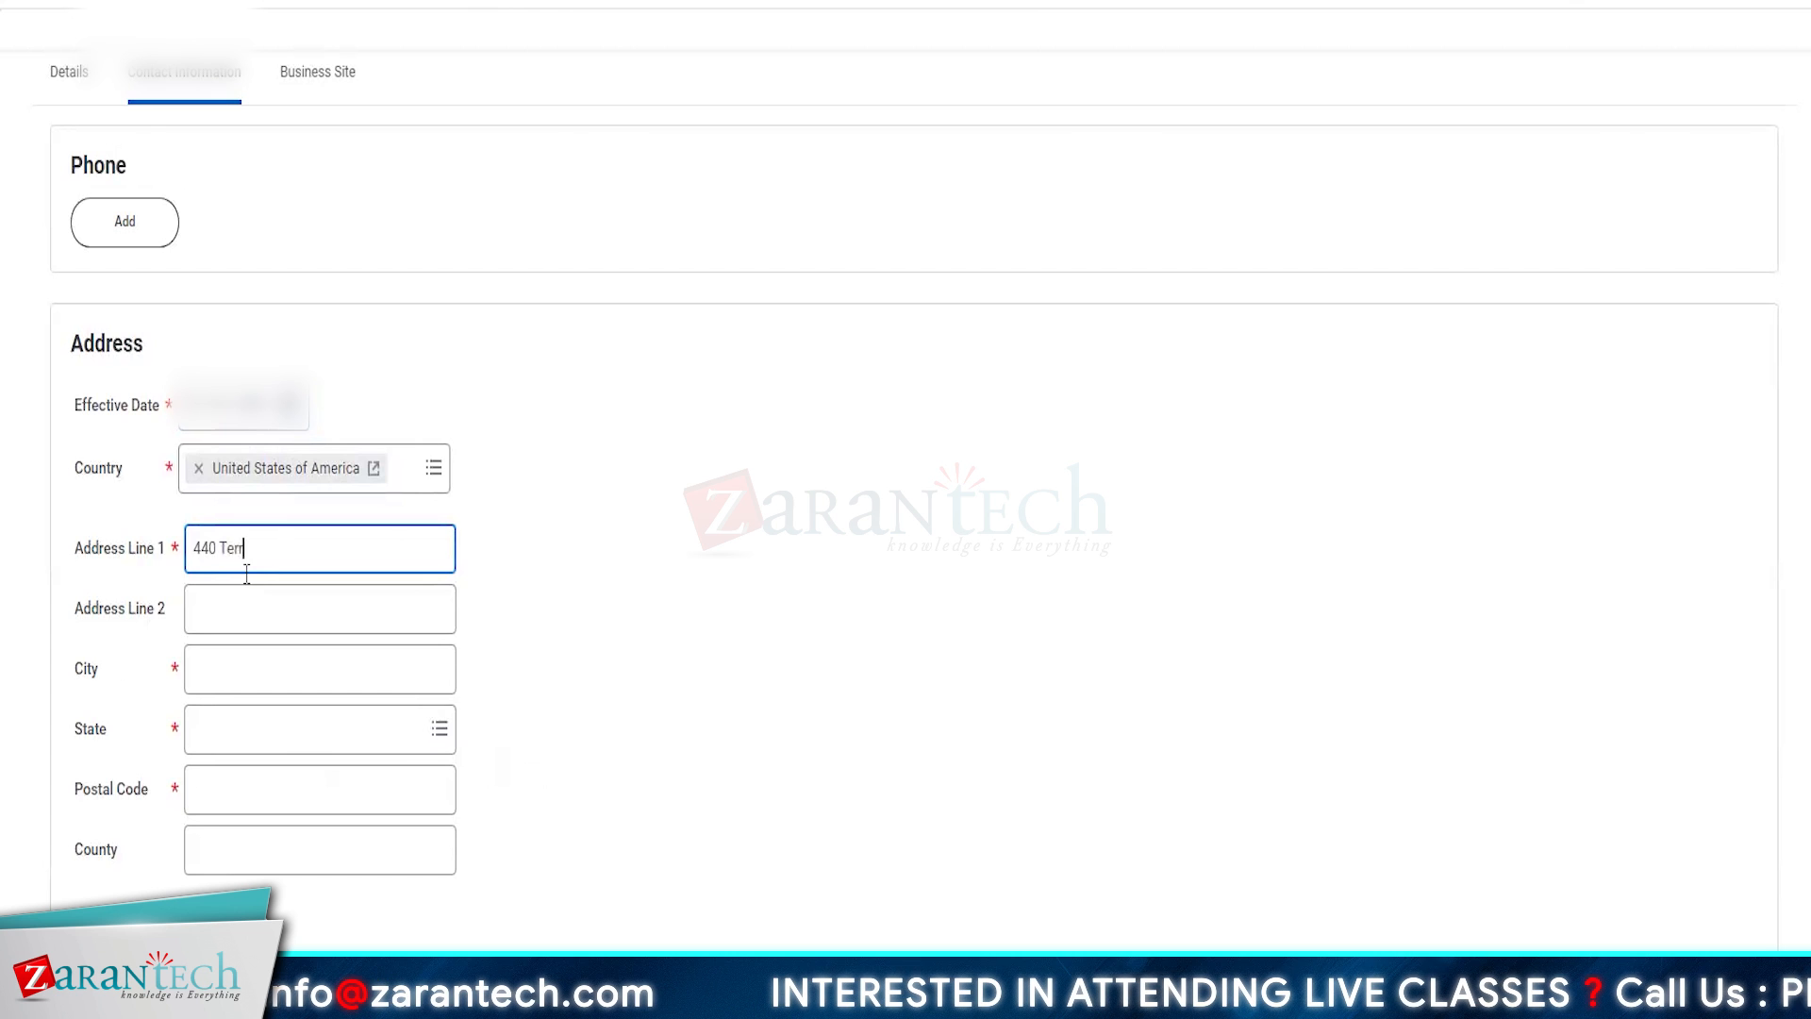
pyautogui.write(' A')
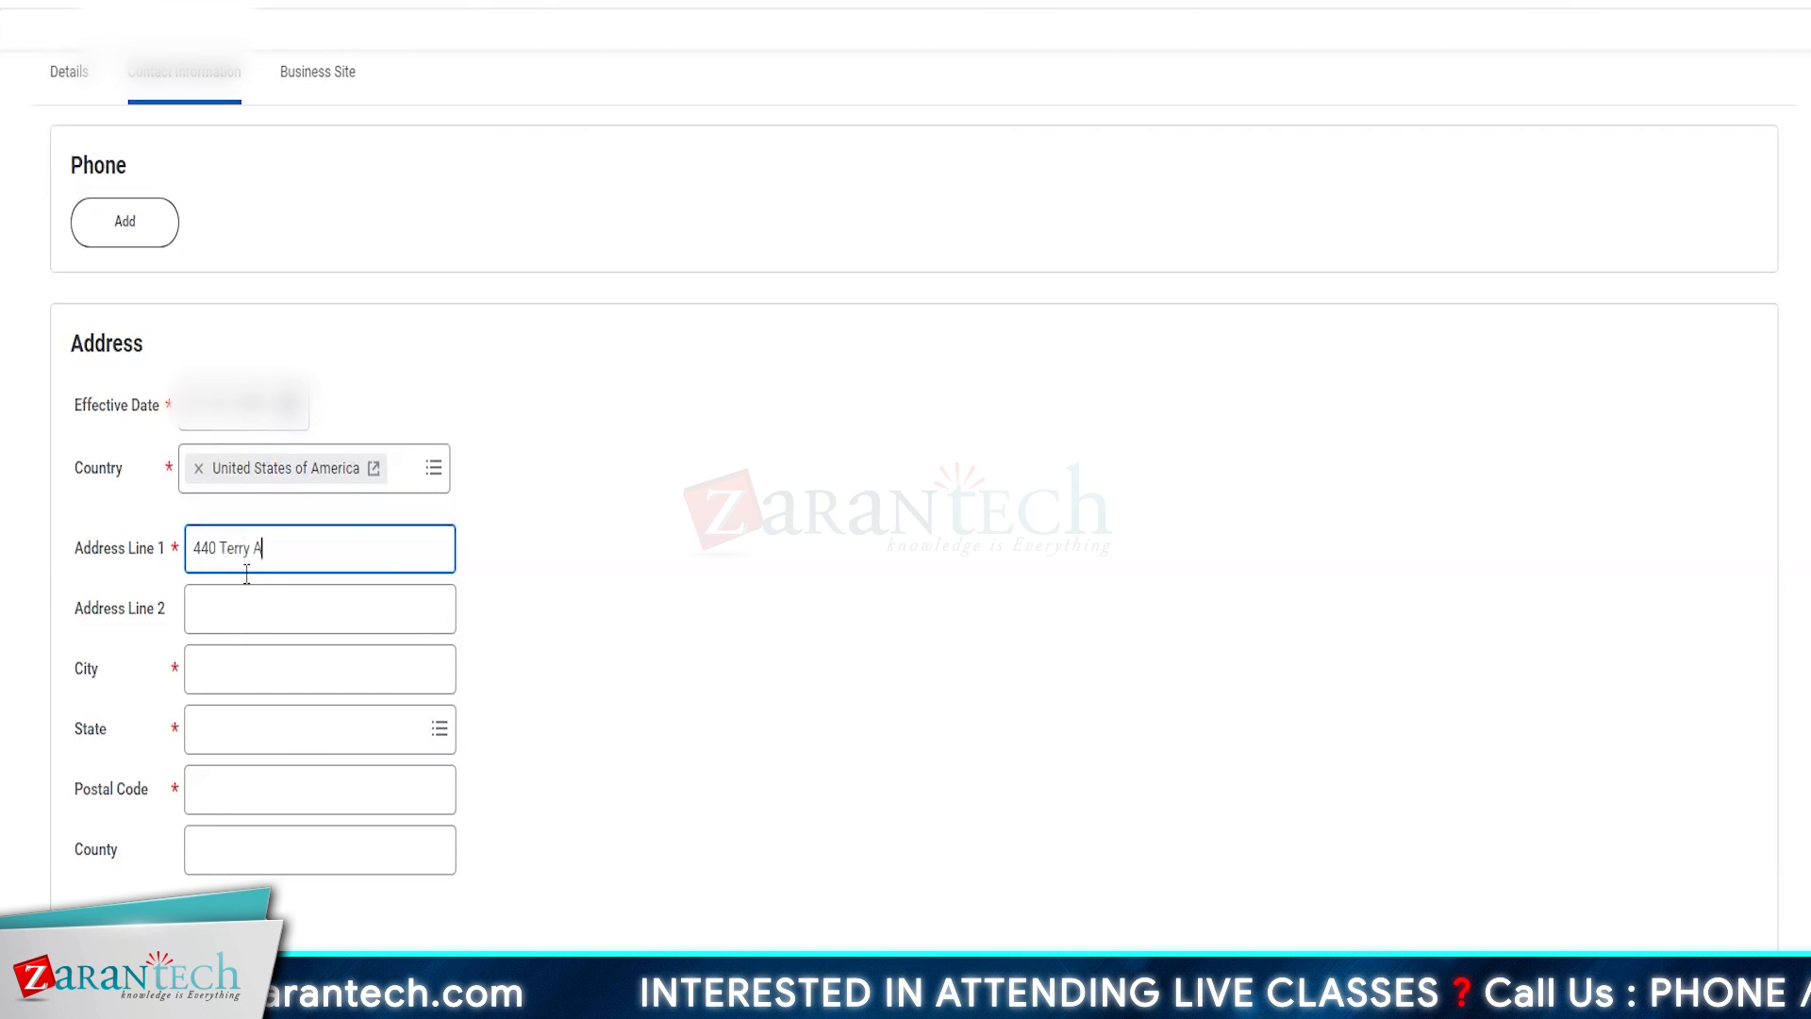
pyautogui.write('venue')
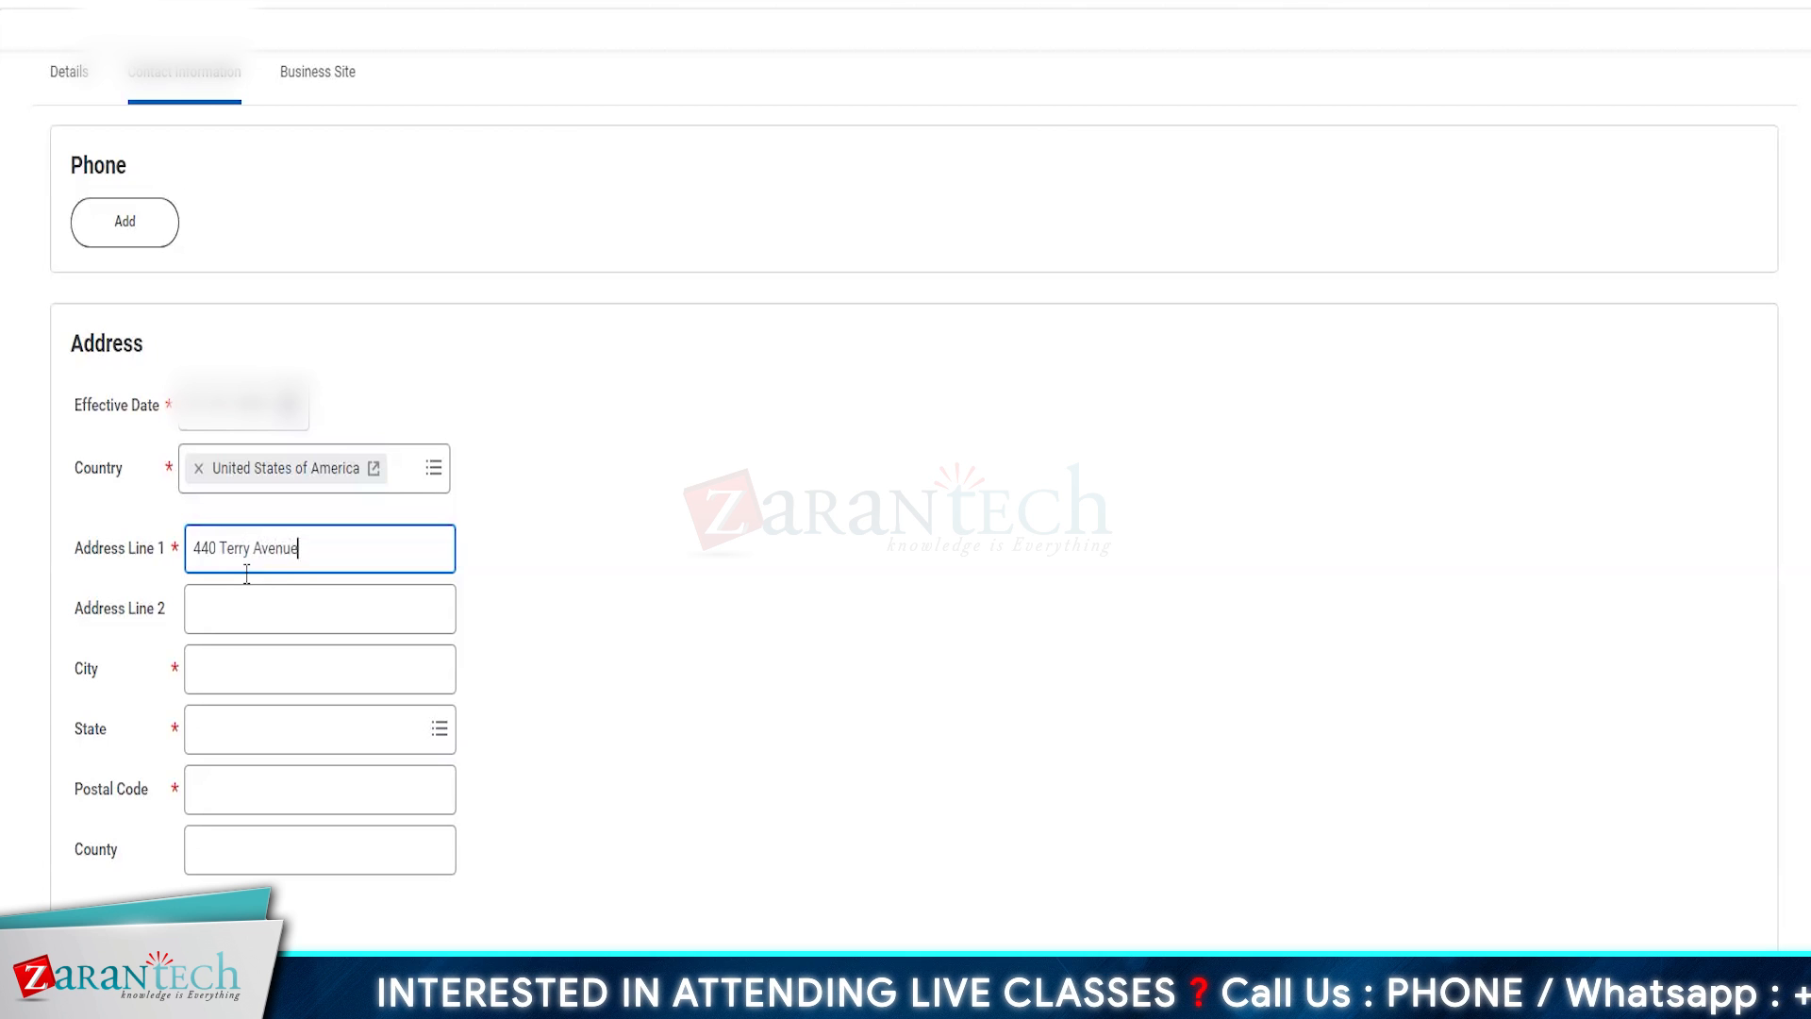
# - Complete the address with Seattle as the city, Washington as the state, and the site's postal code
pyautogui.click(238, 674)
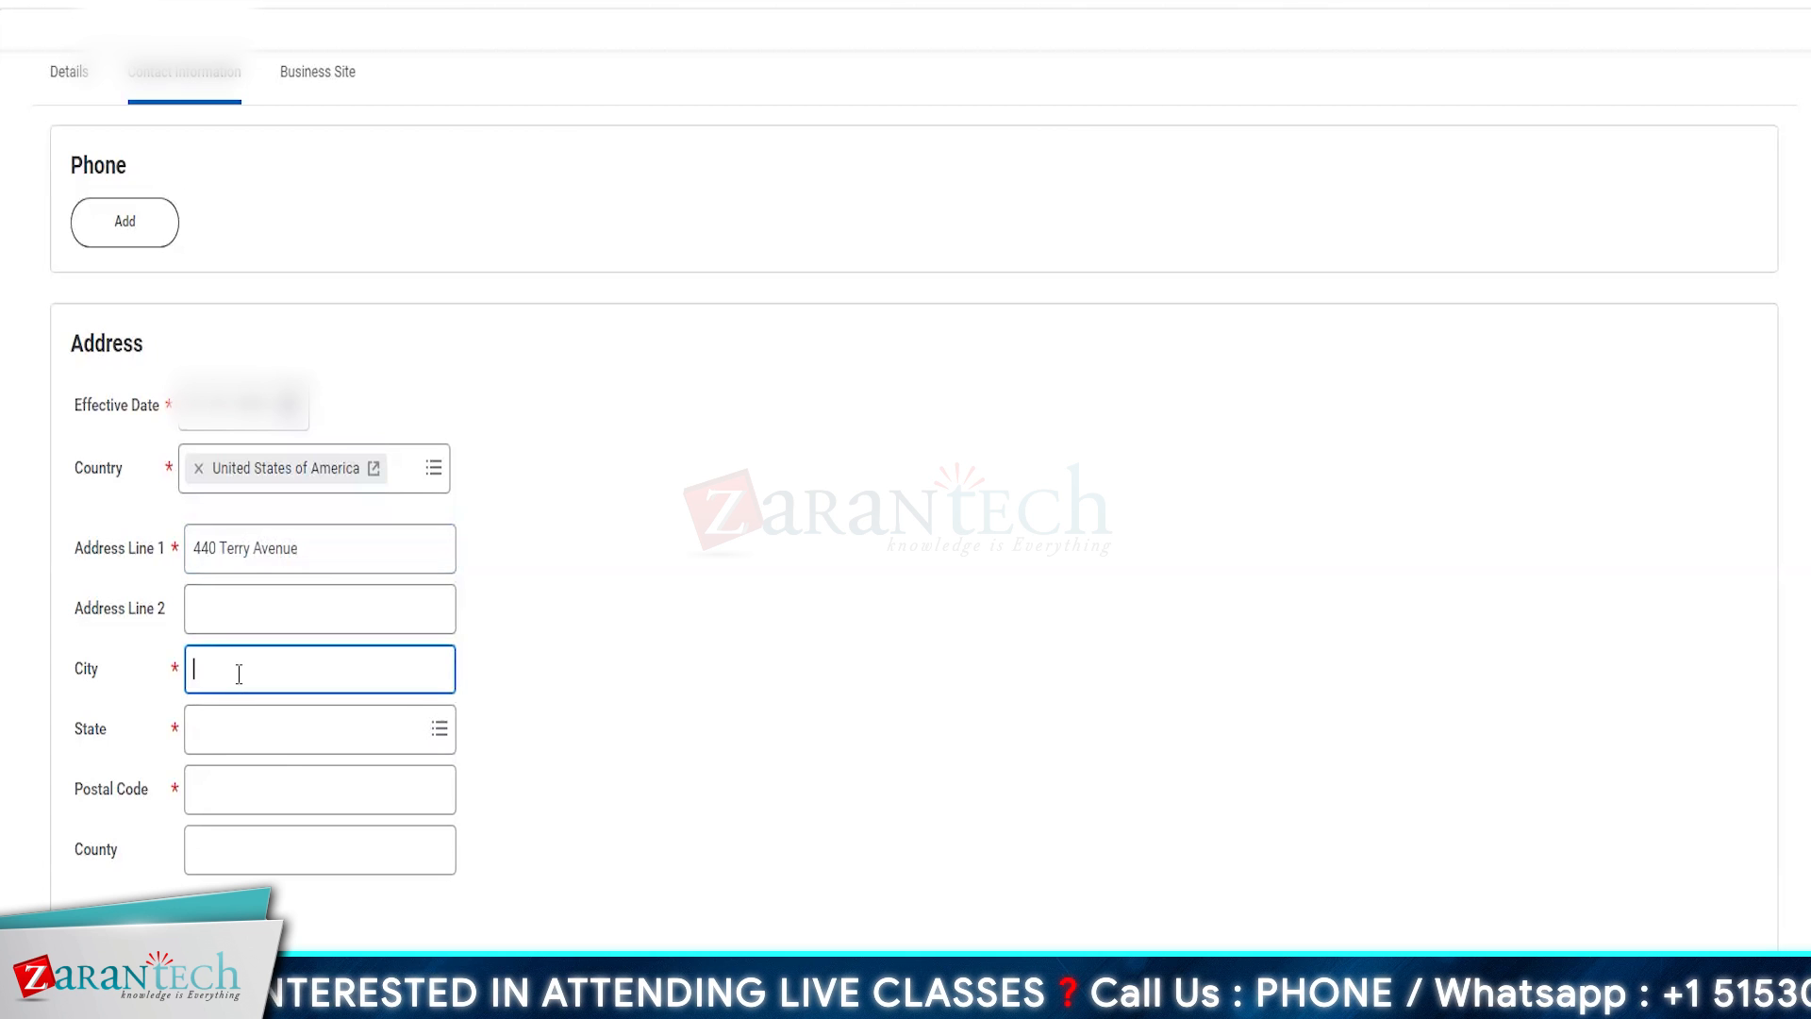
pyautogui.write('Se')
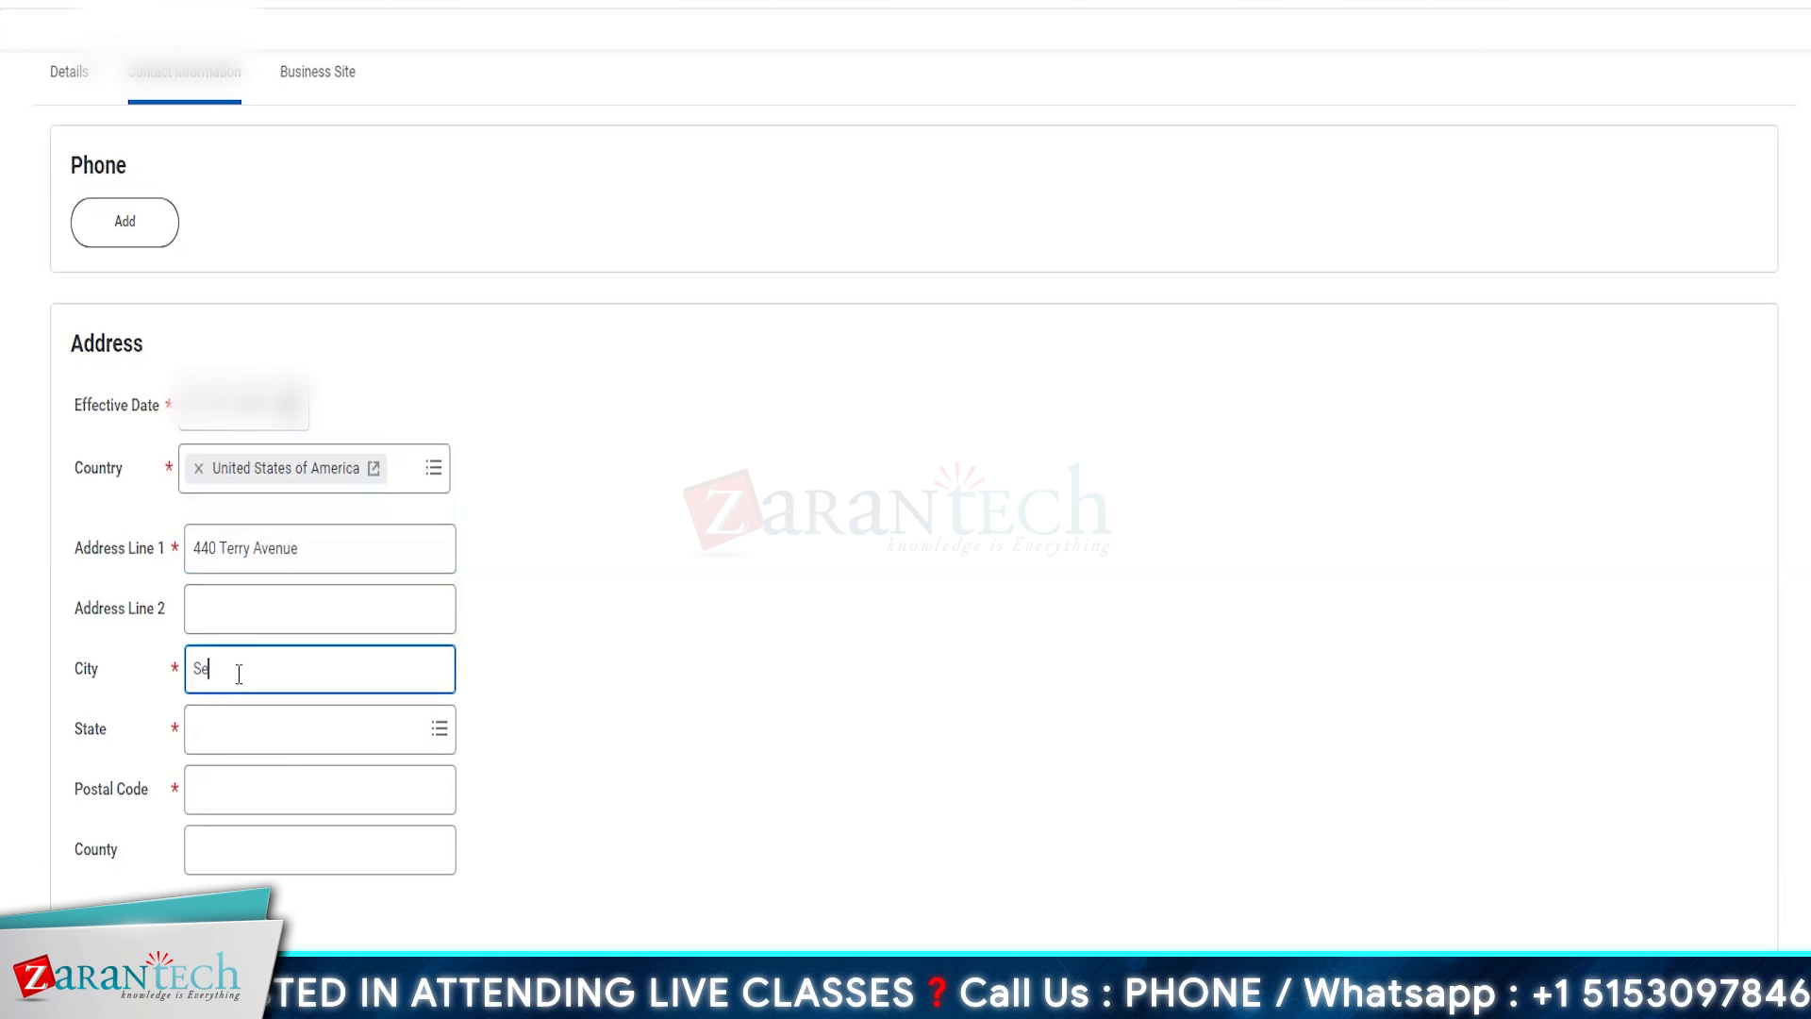
pyautogui.write('att')
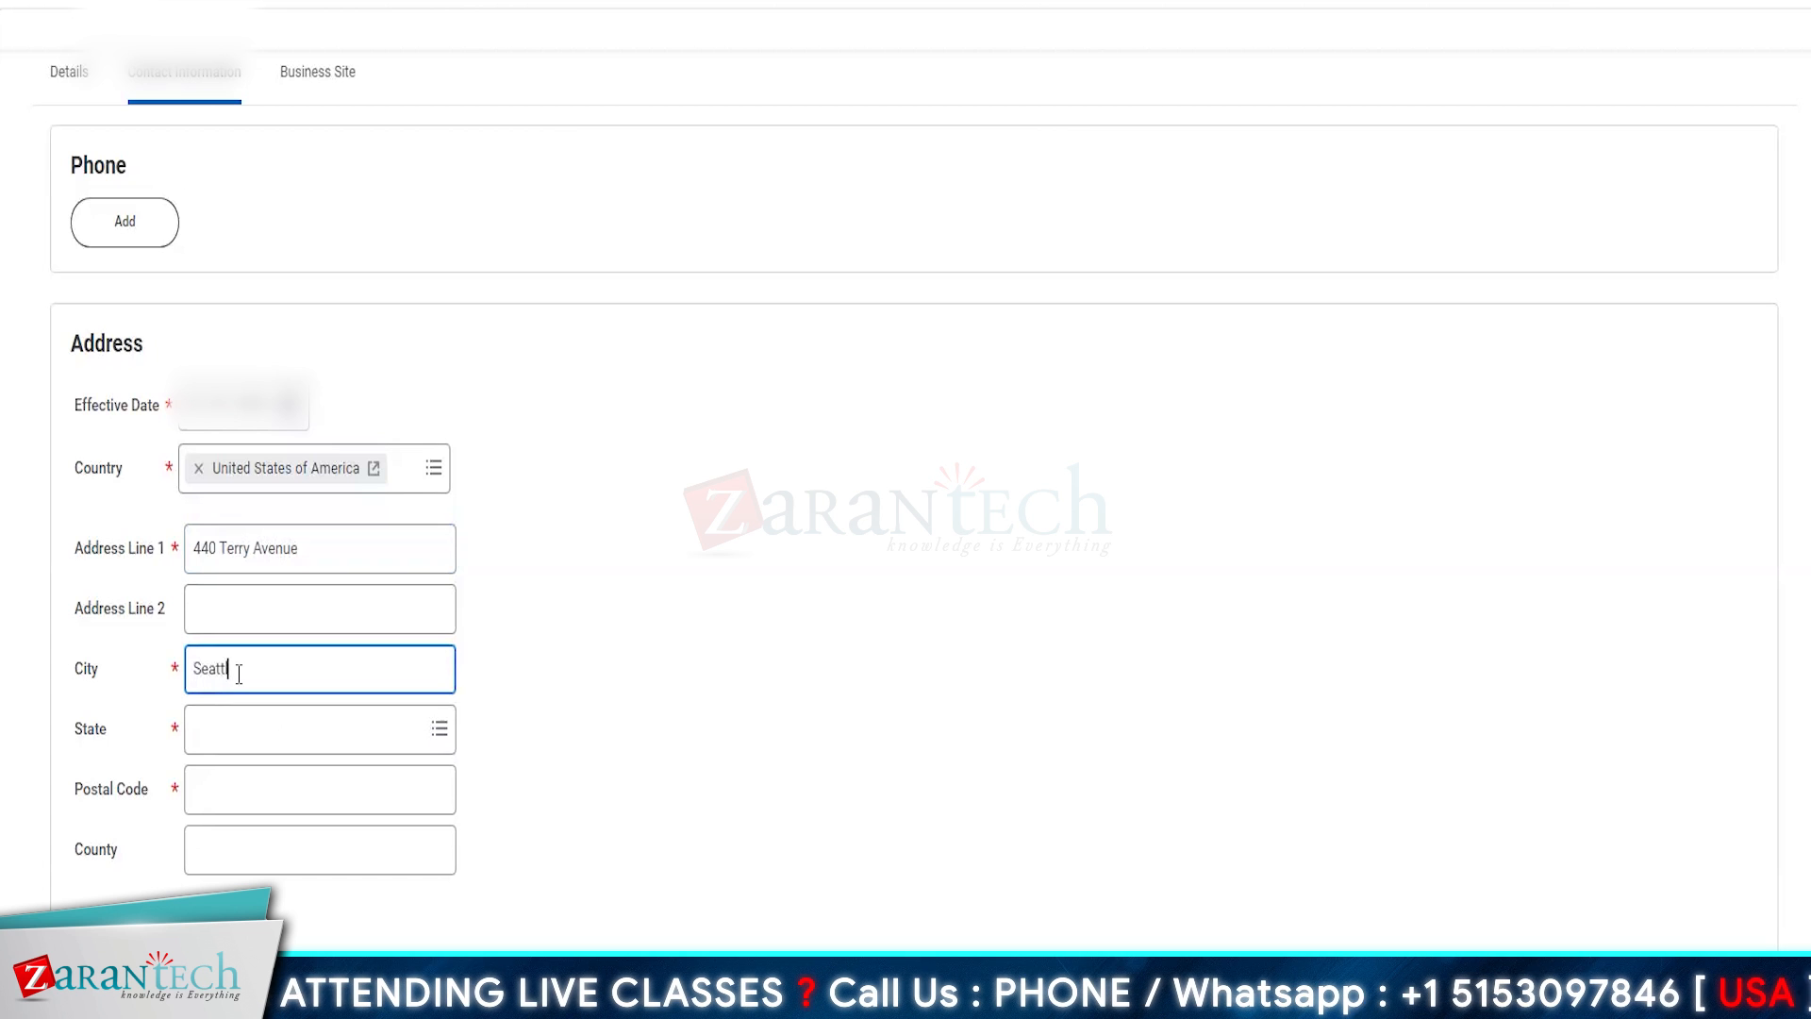
pyautogui.write('le')
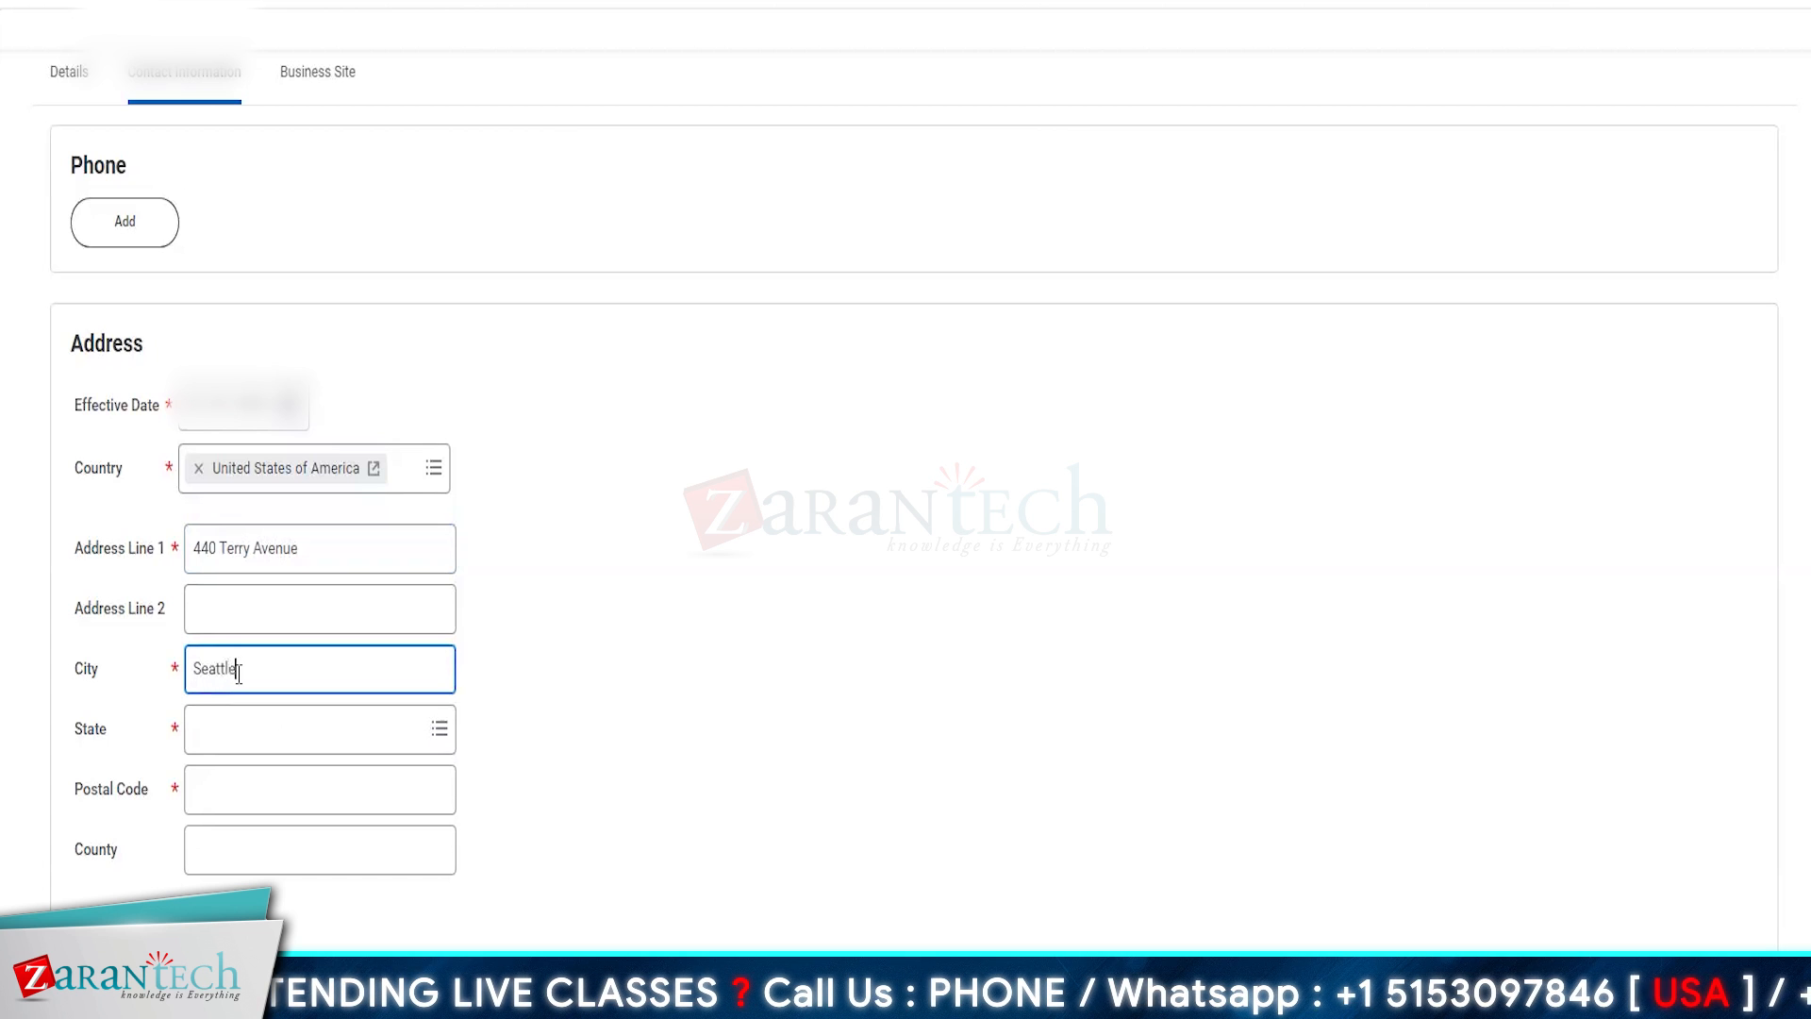
pyautogui.click(235, 726)
pyautogui.write('was')
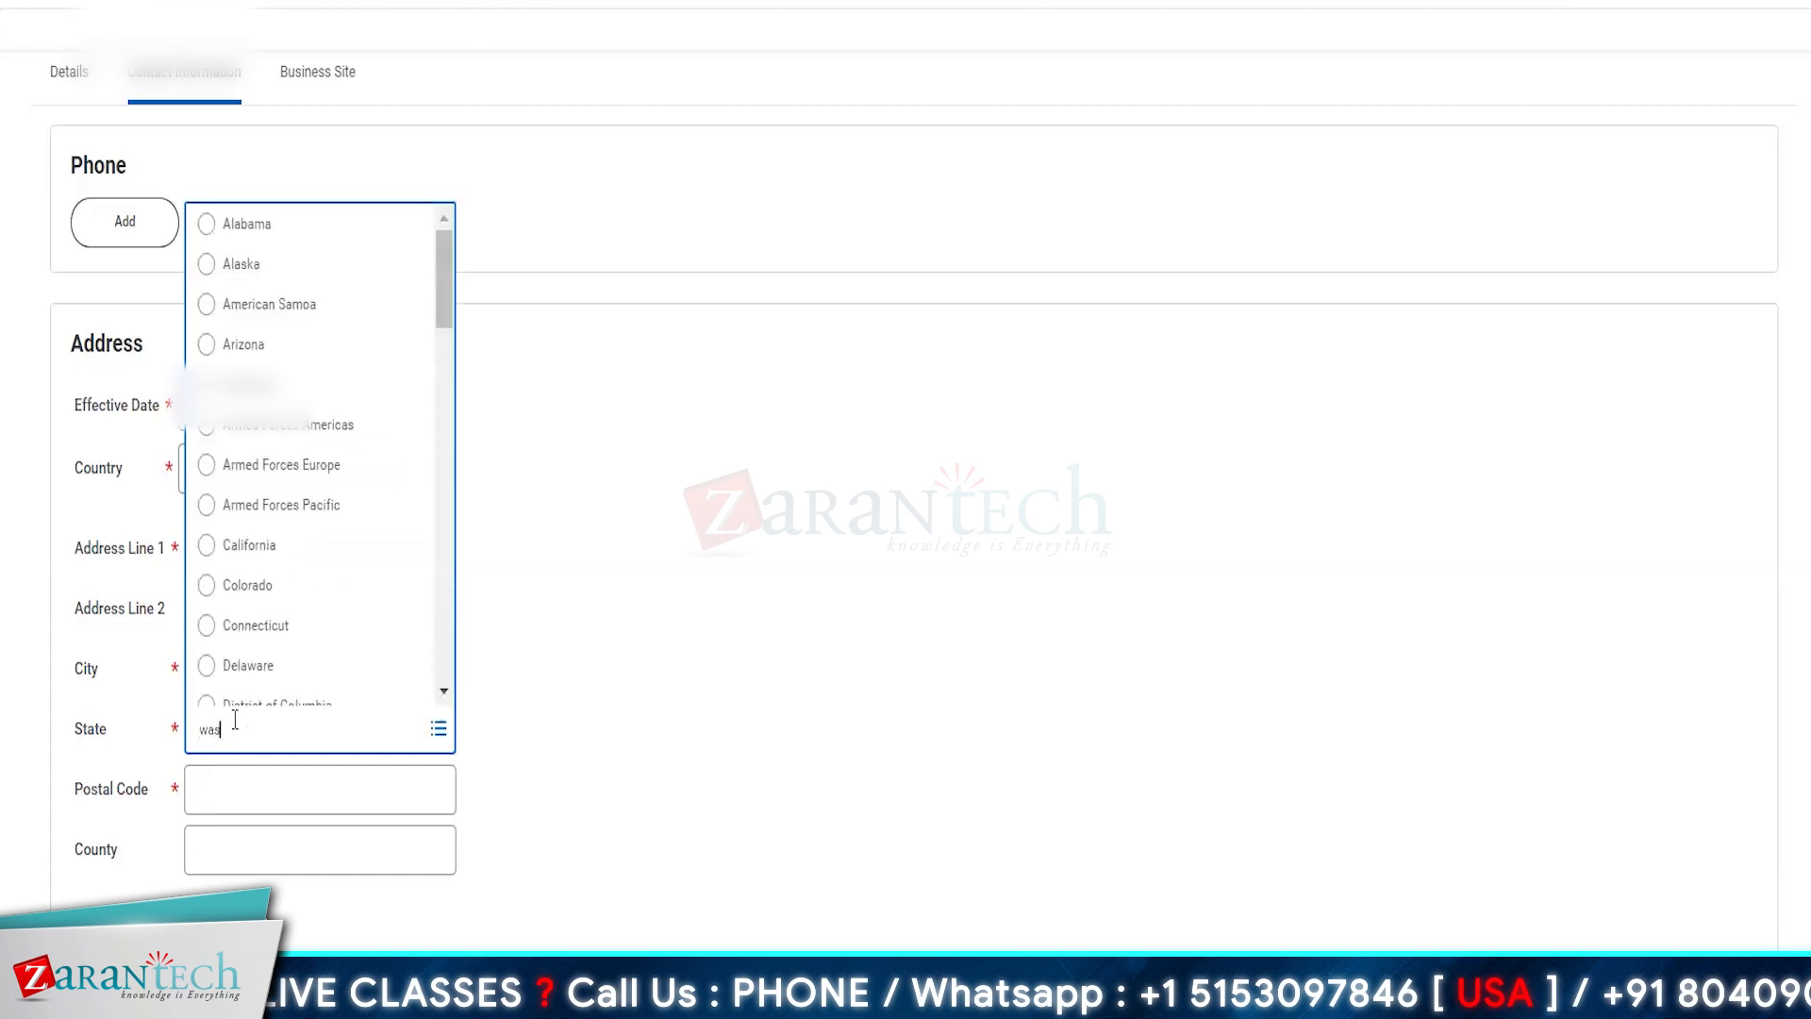
pyautogui.press('Return')
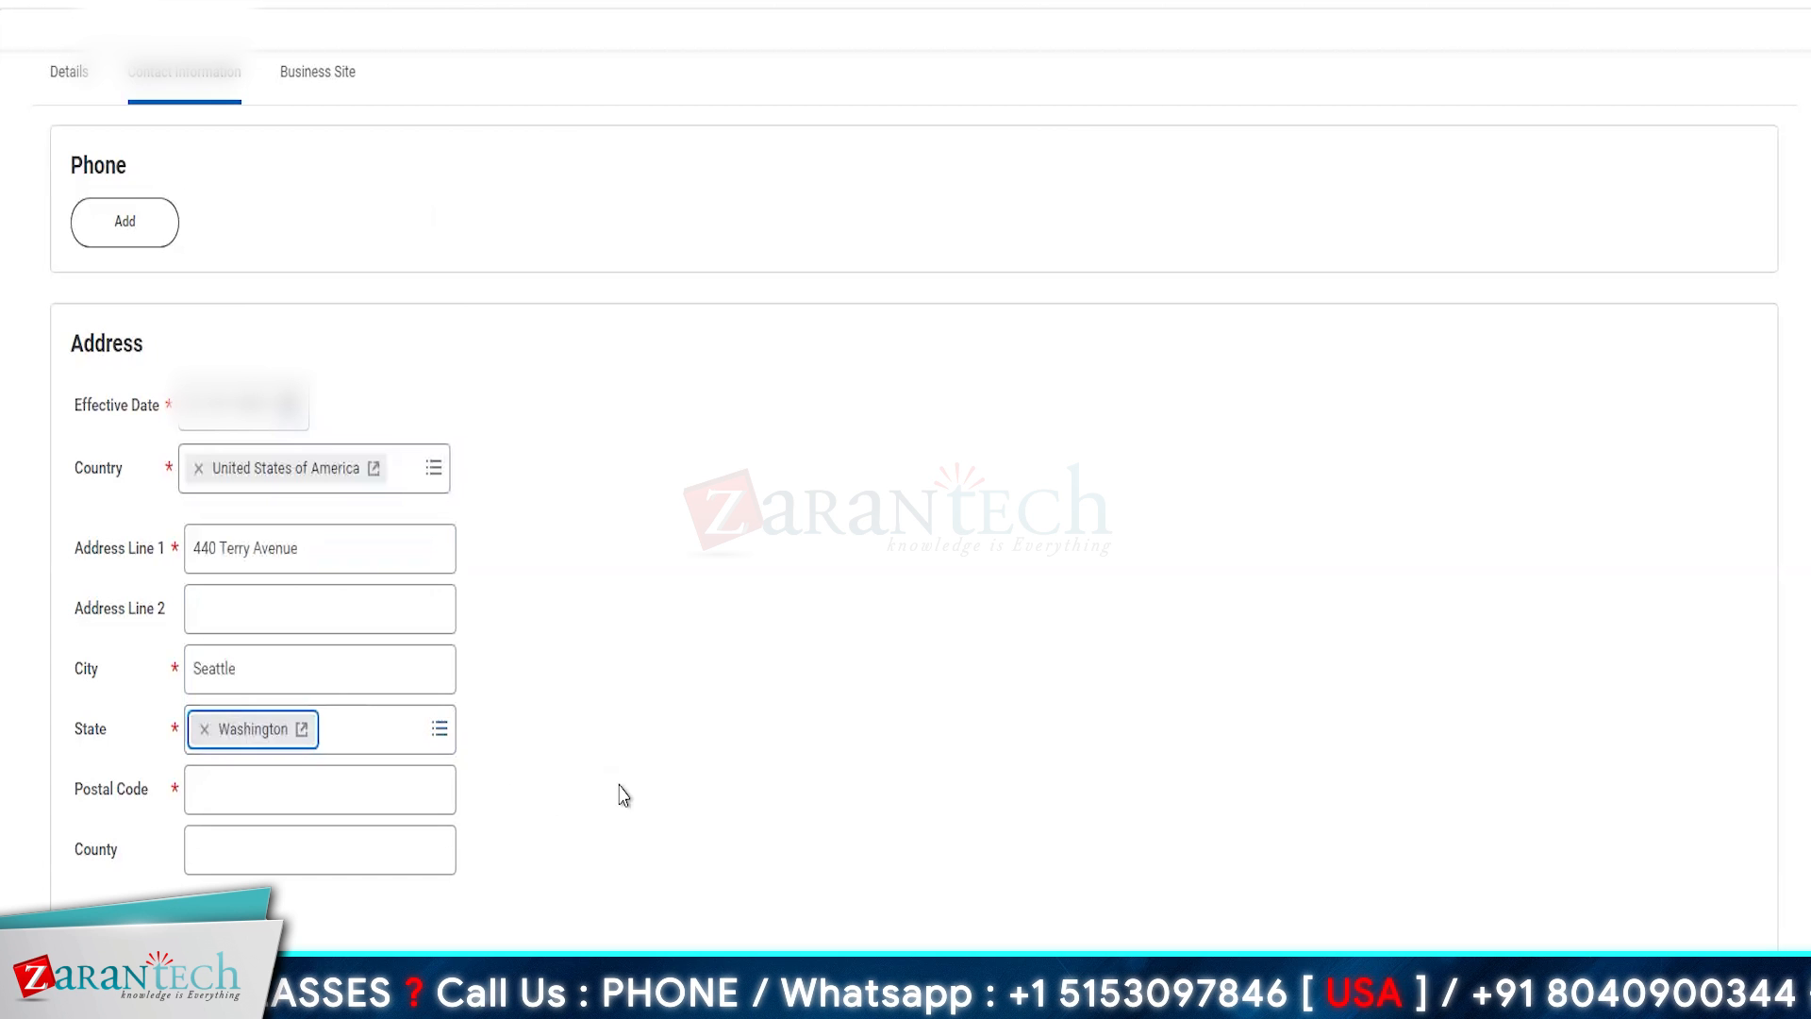
pyautogui.click(249, 797)
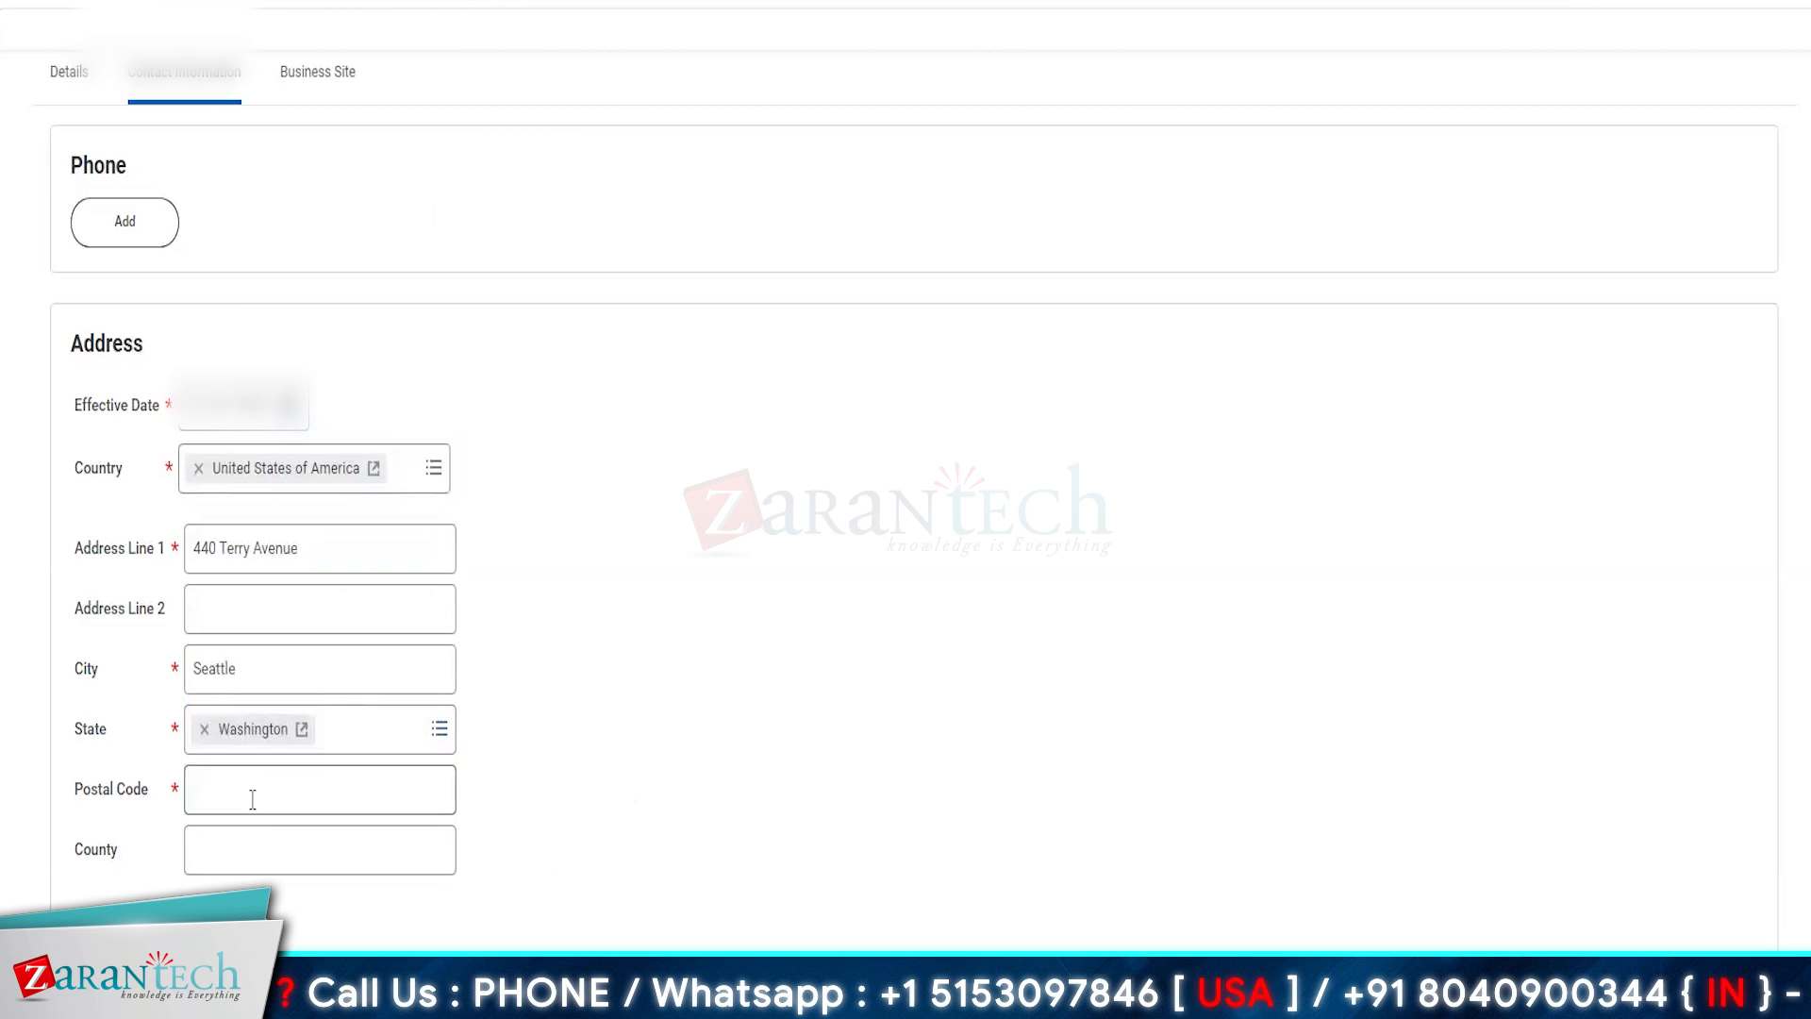
pyautogui.write('9')
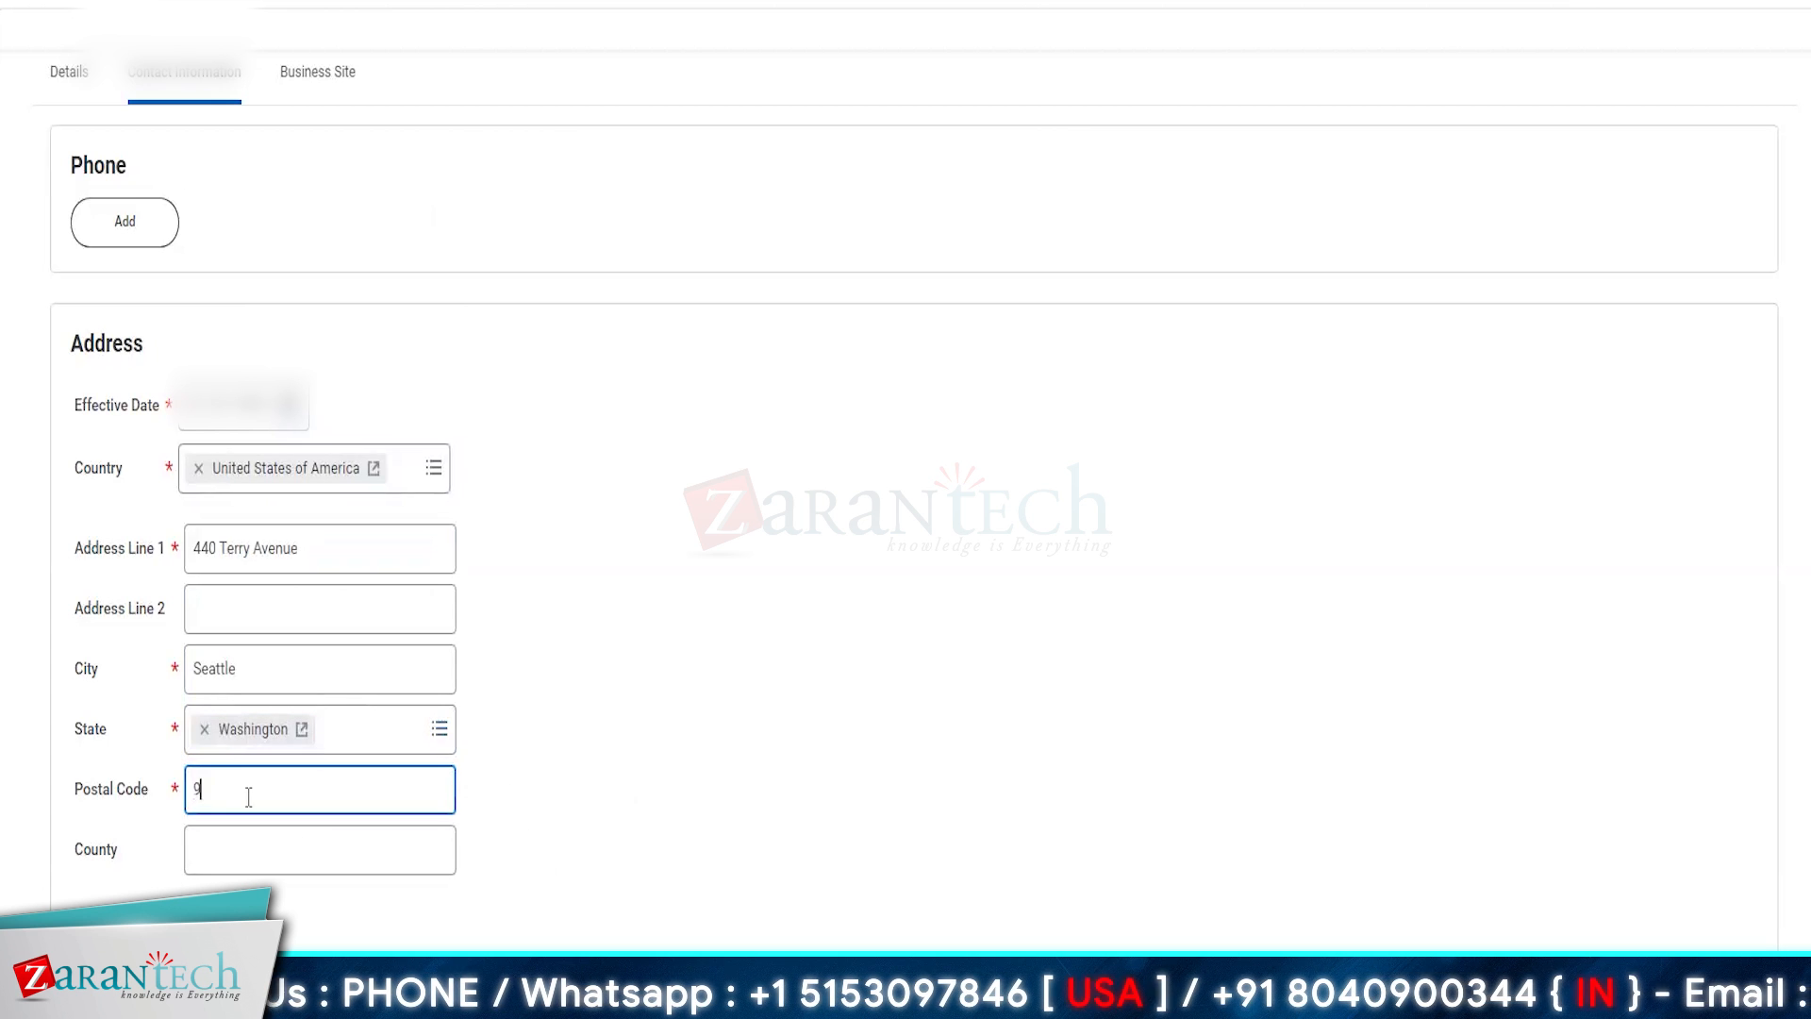
pyautogui.write('8109')
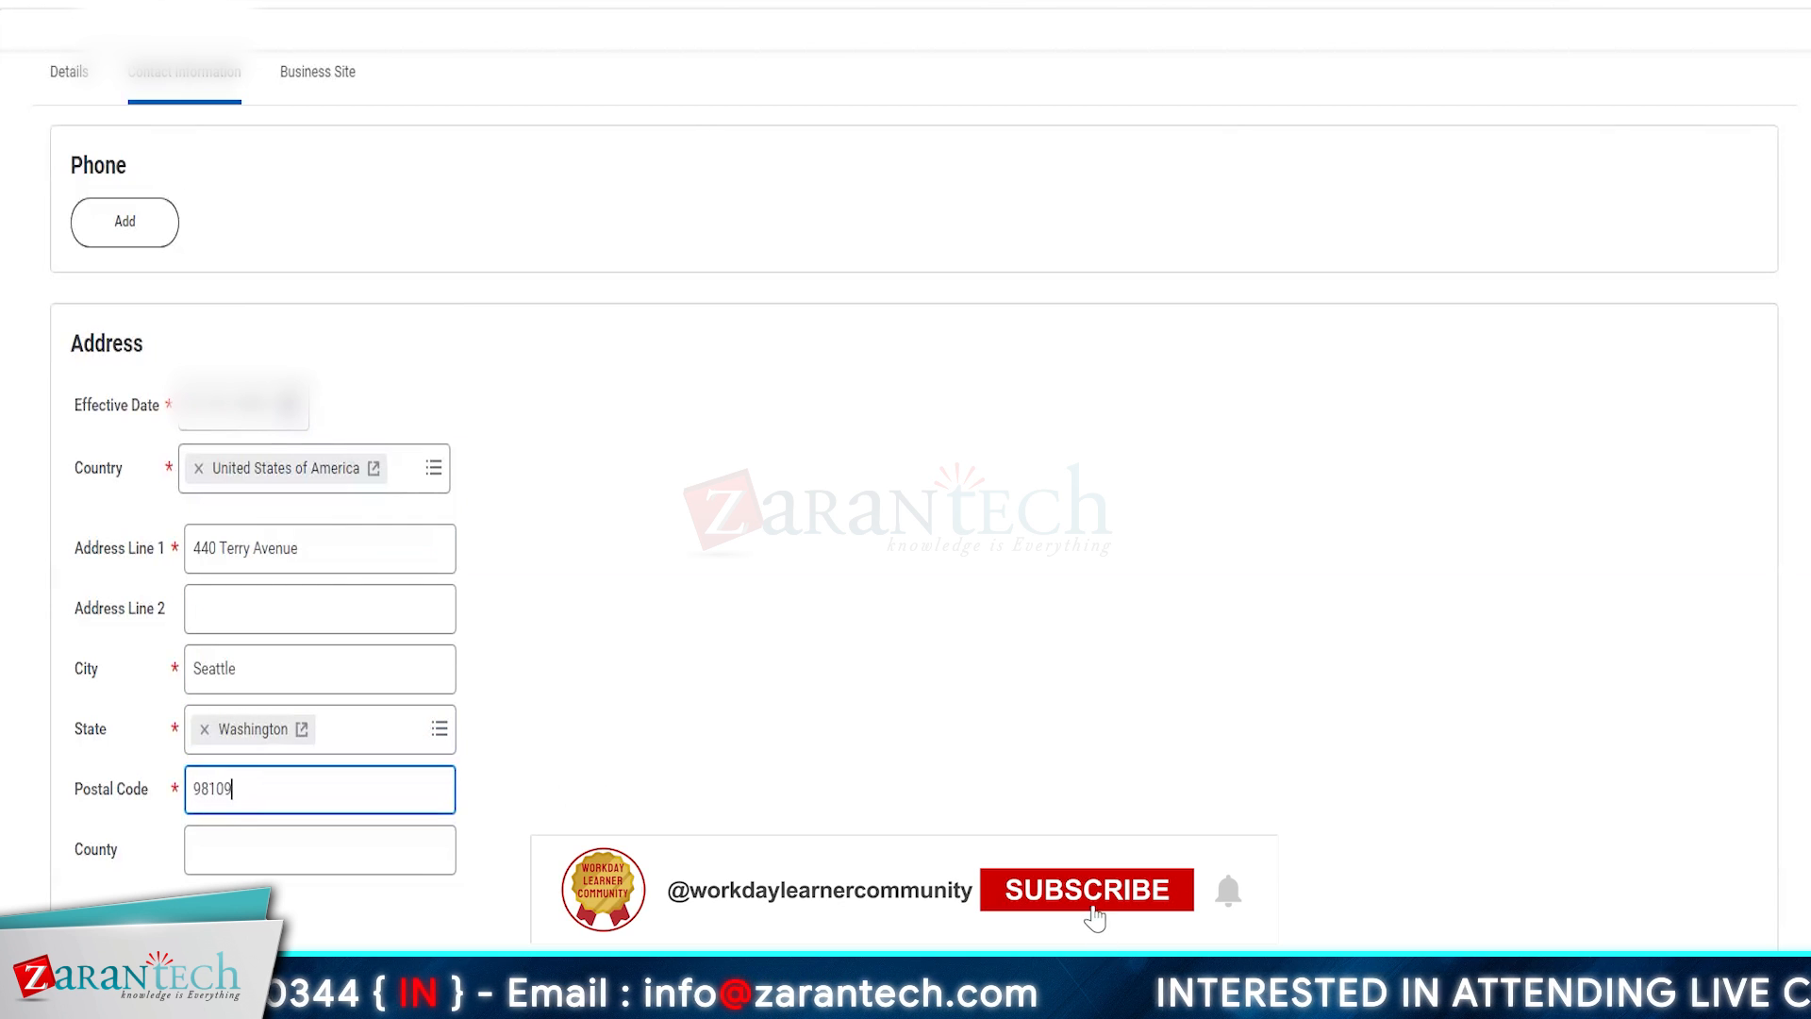
# - Mark the business address as primary, then try to submit the location and open the error details
pyautogui.scroll(-2, 906, 509)
pyautogui.scroll(-4, 1121, 914)
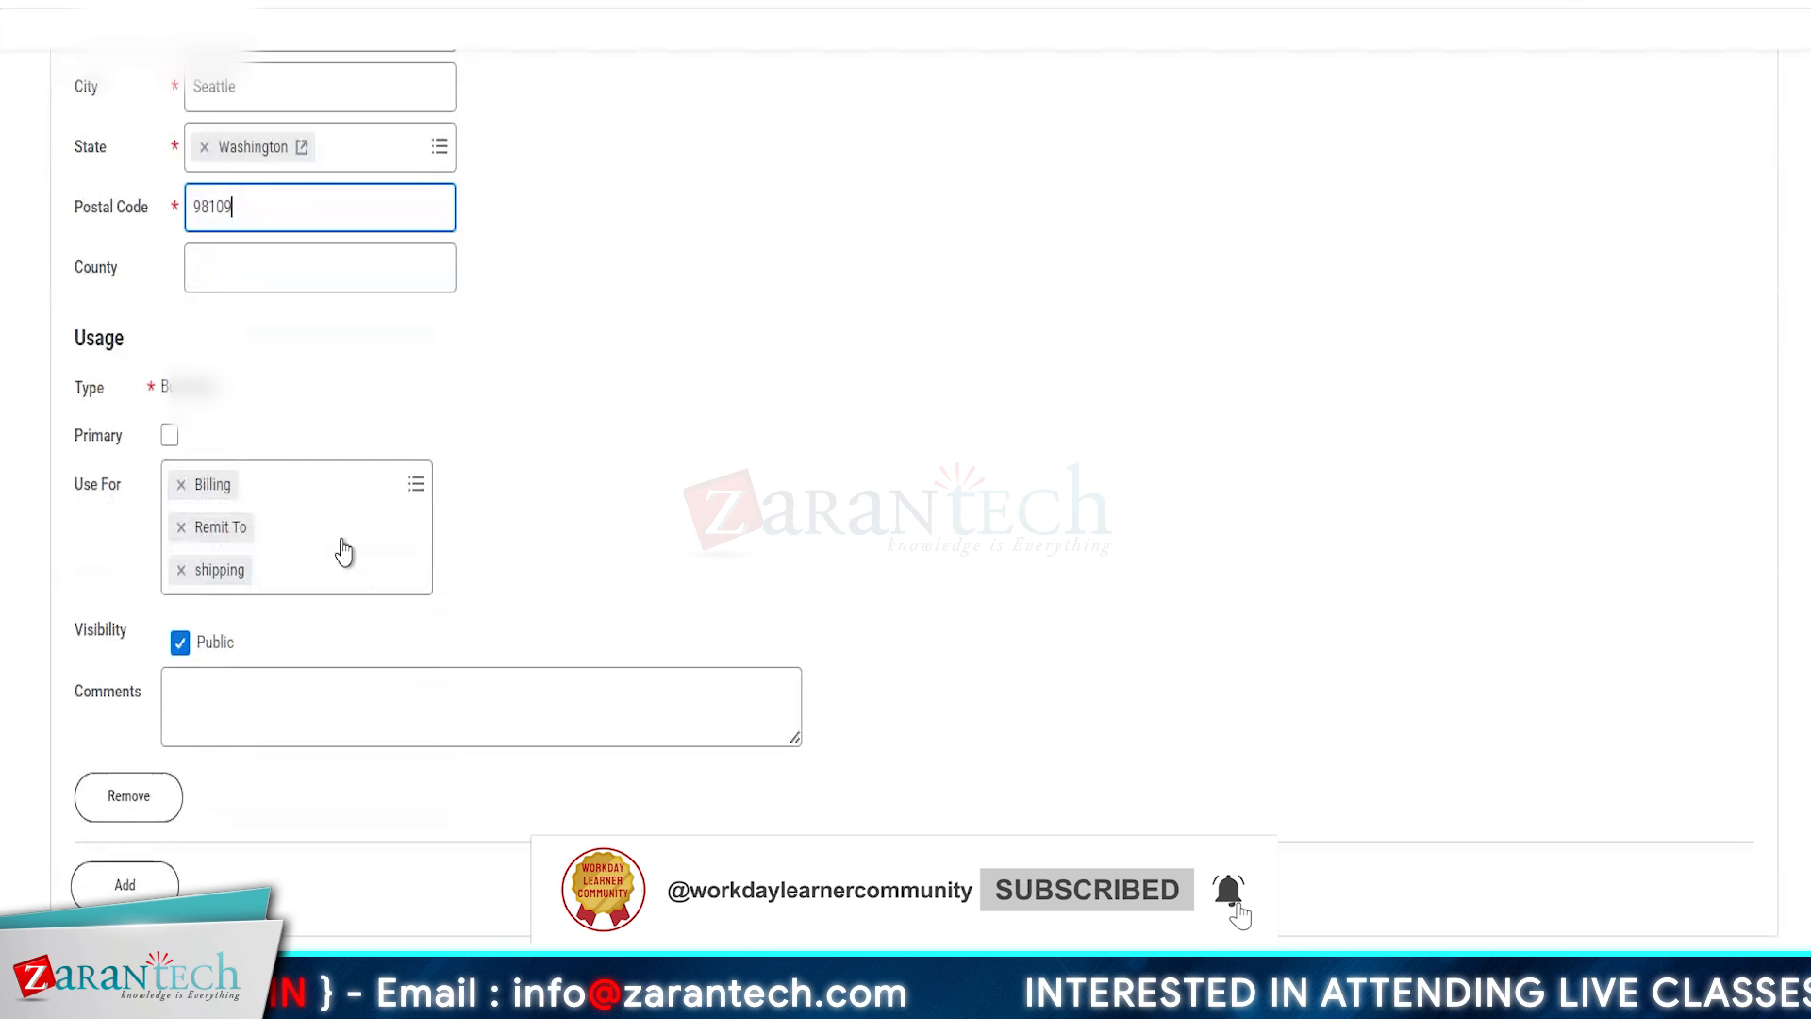
pyautogui.click(171, 436)
pyautogui.scroll(-5, 862, 732)
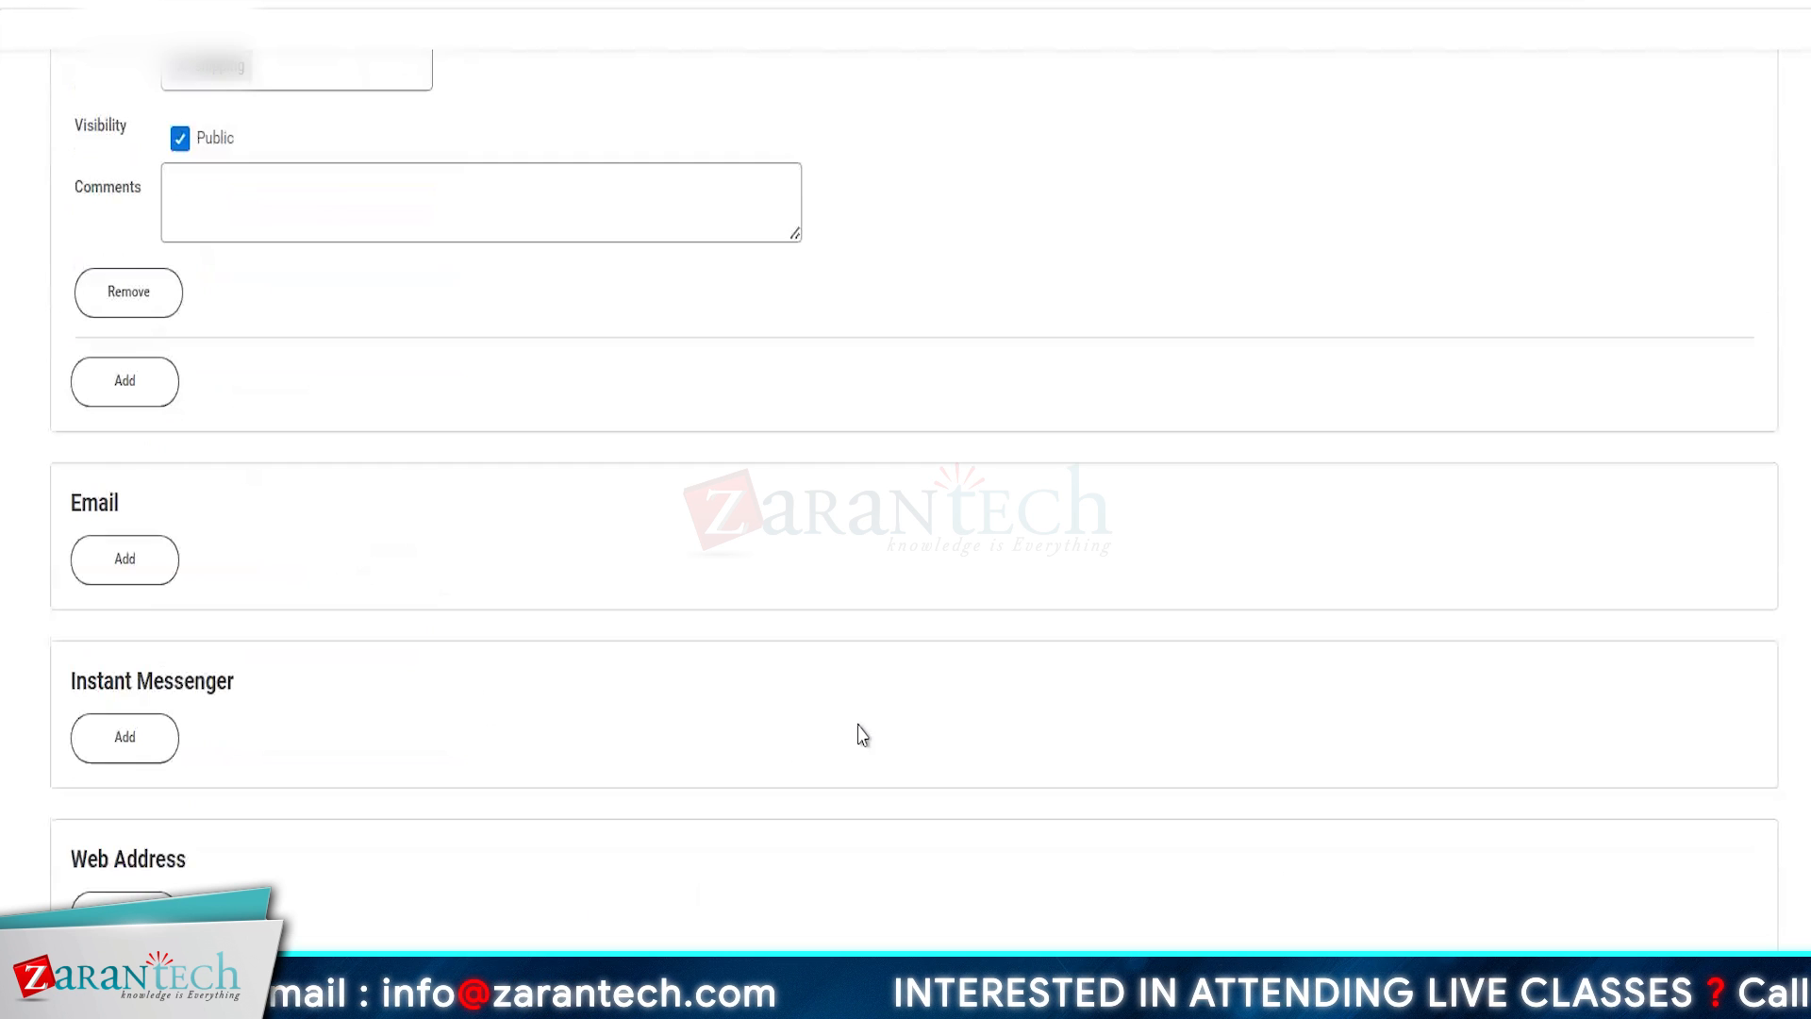
pyautogui.scroll(5, 340, 614)
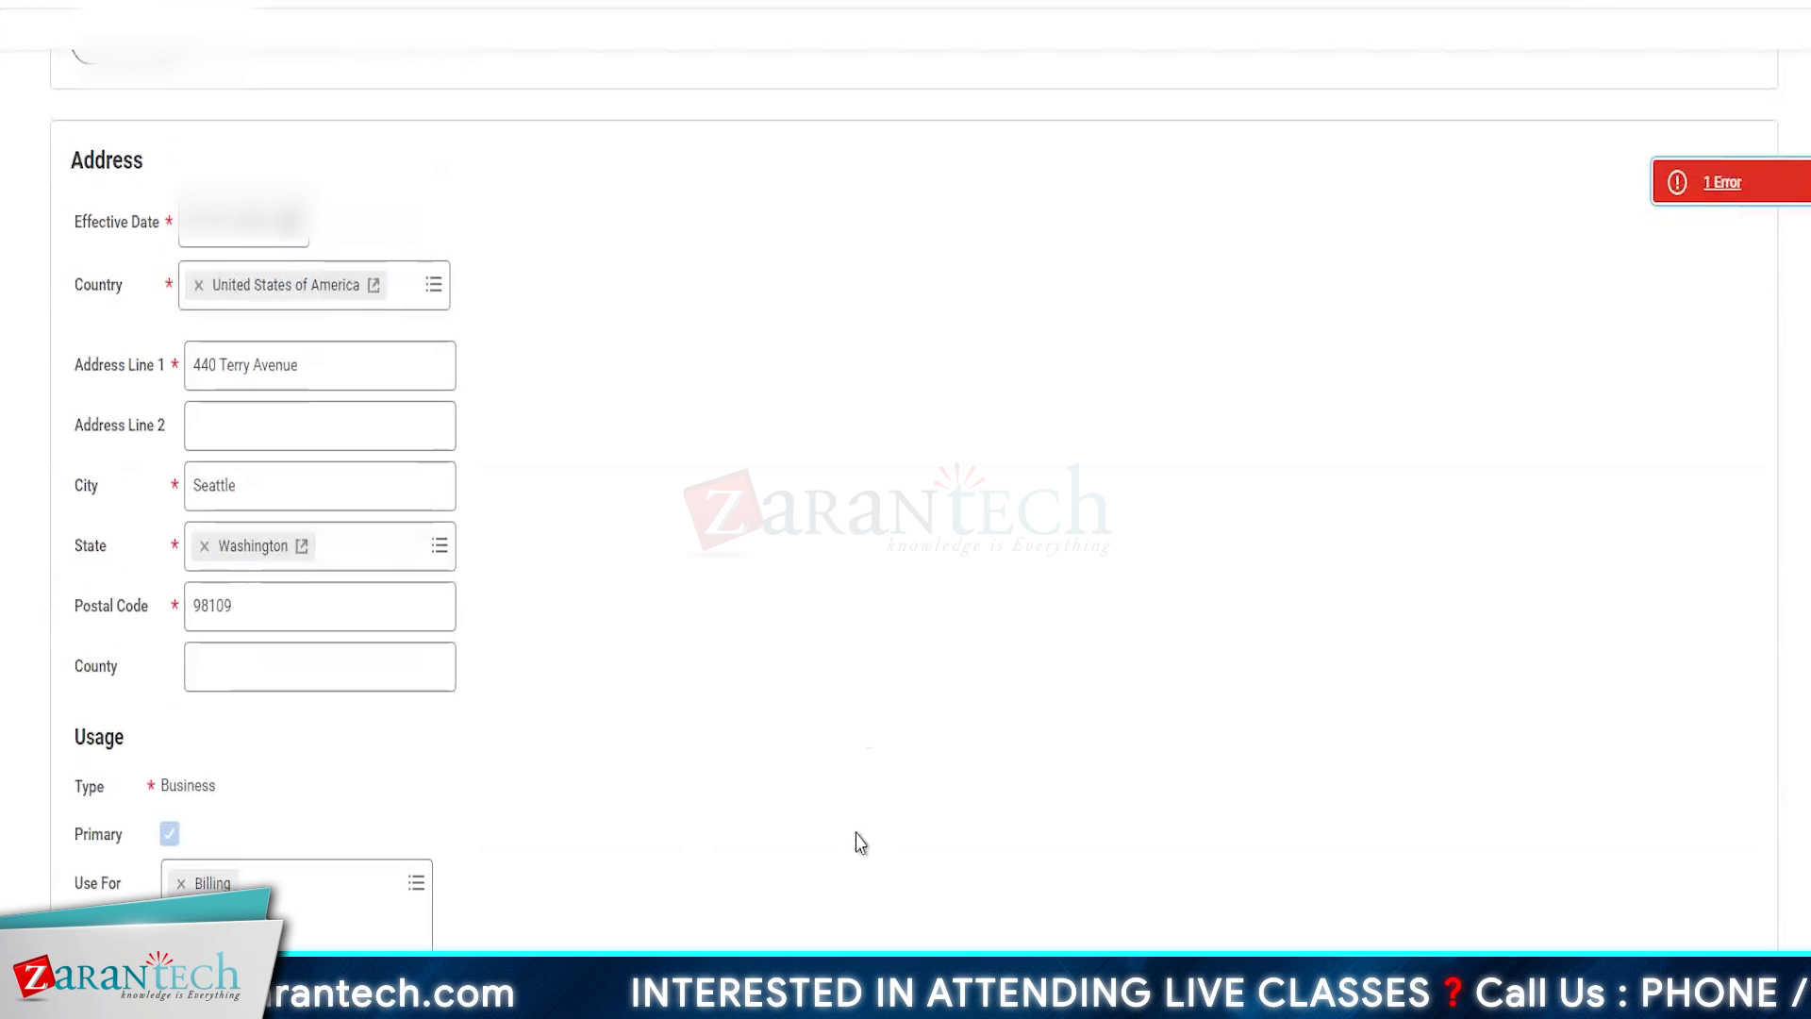
pyautogui.click(1721, 182)
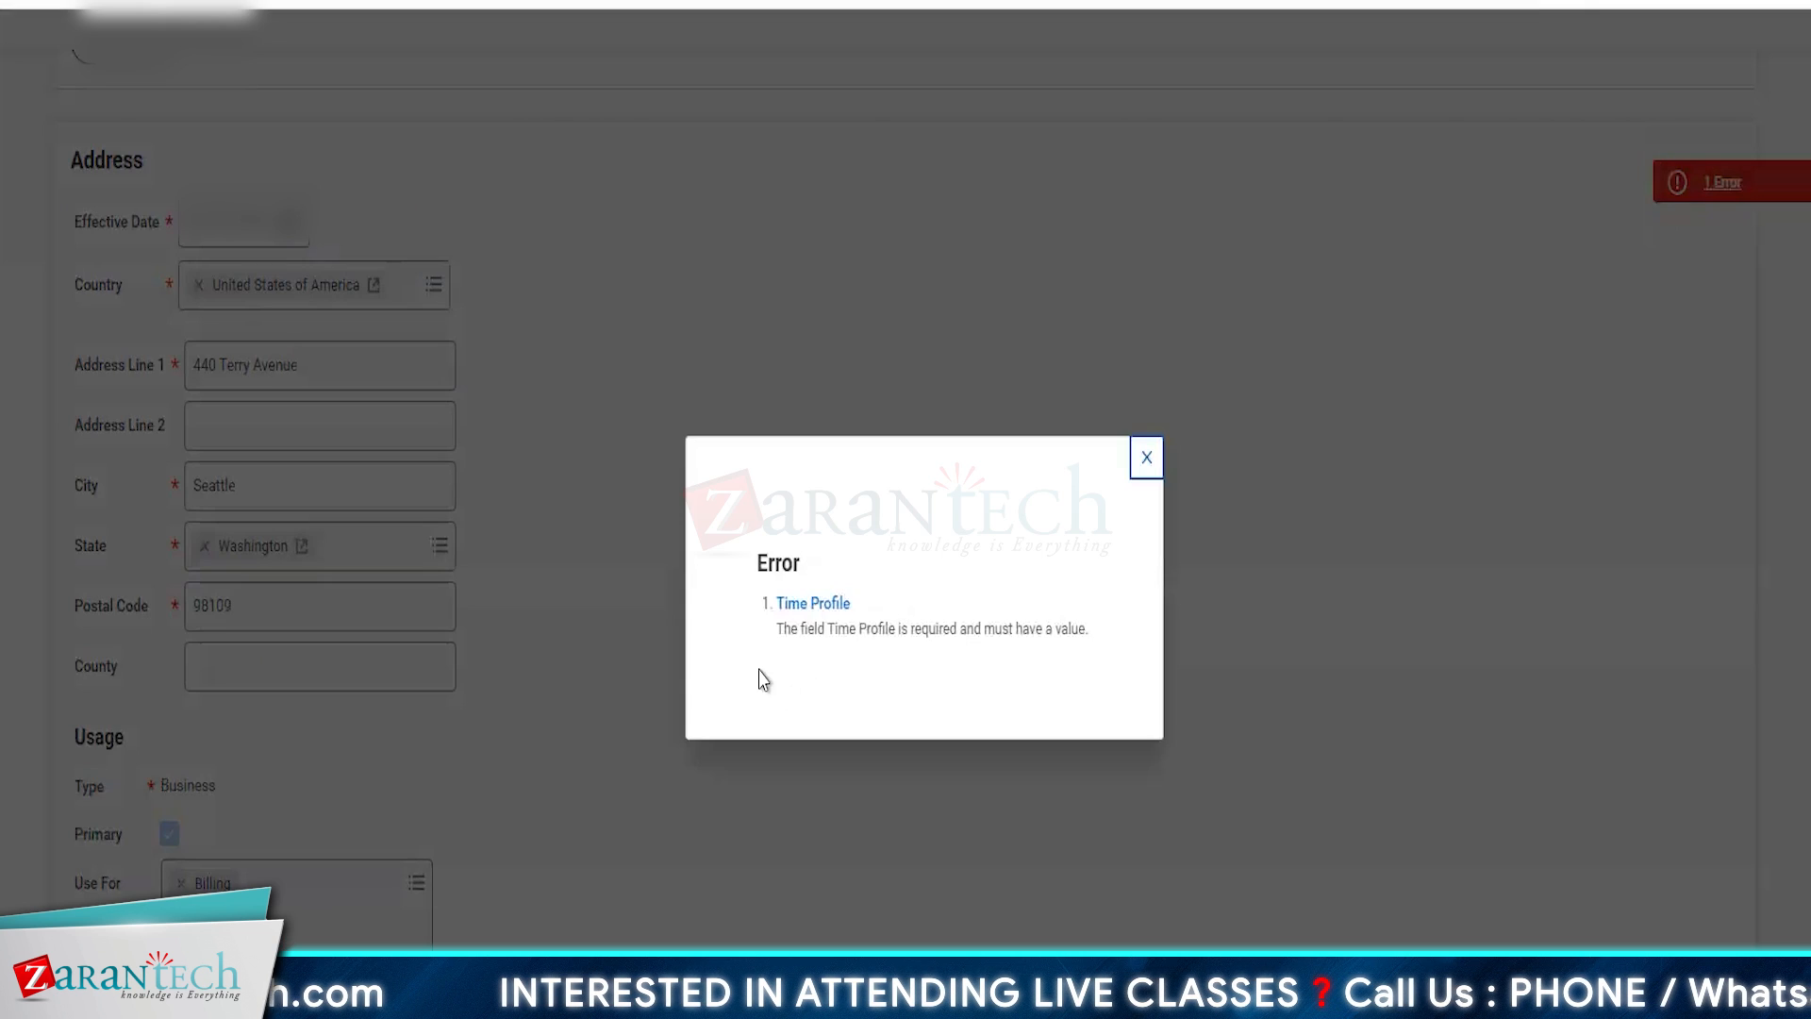
# - Close the error details and search the business site's Time Profile field for "seatt"
pyautogui.click(672, 618)
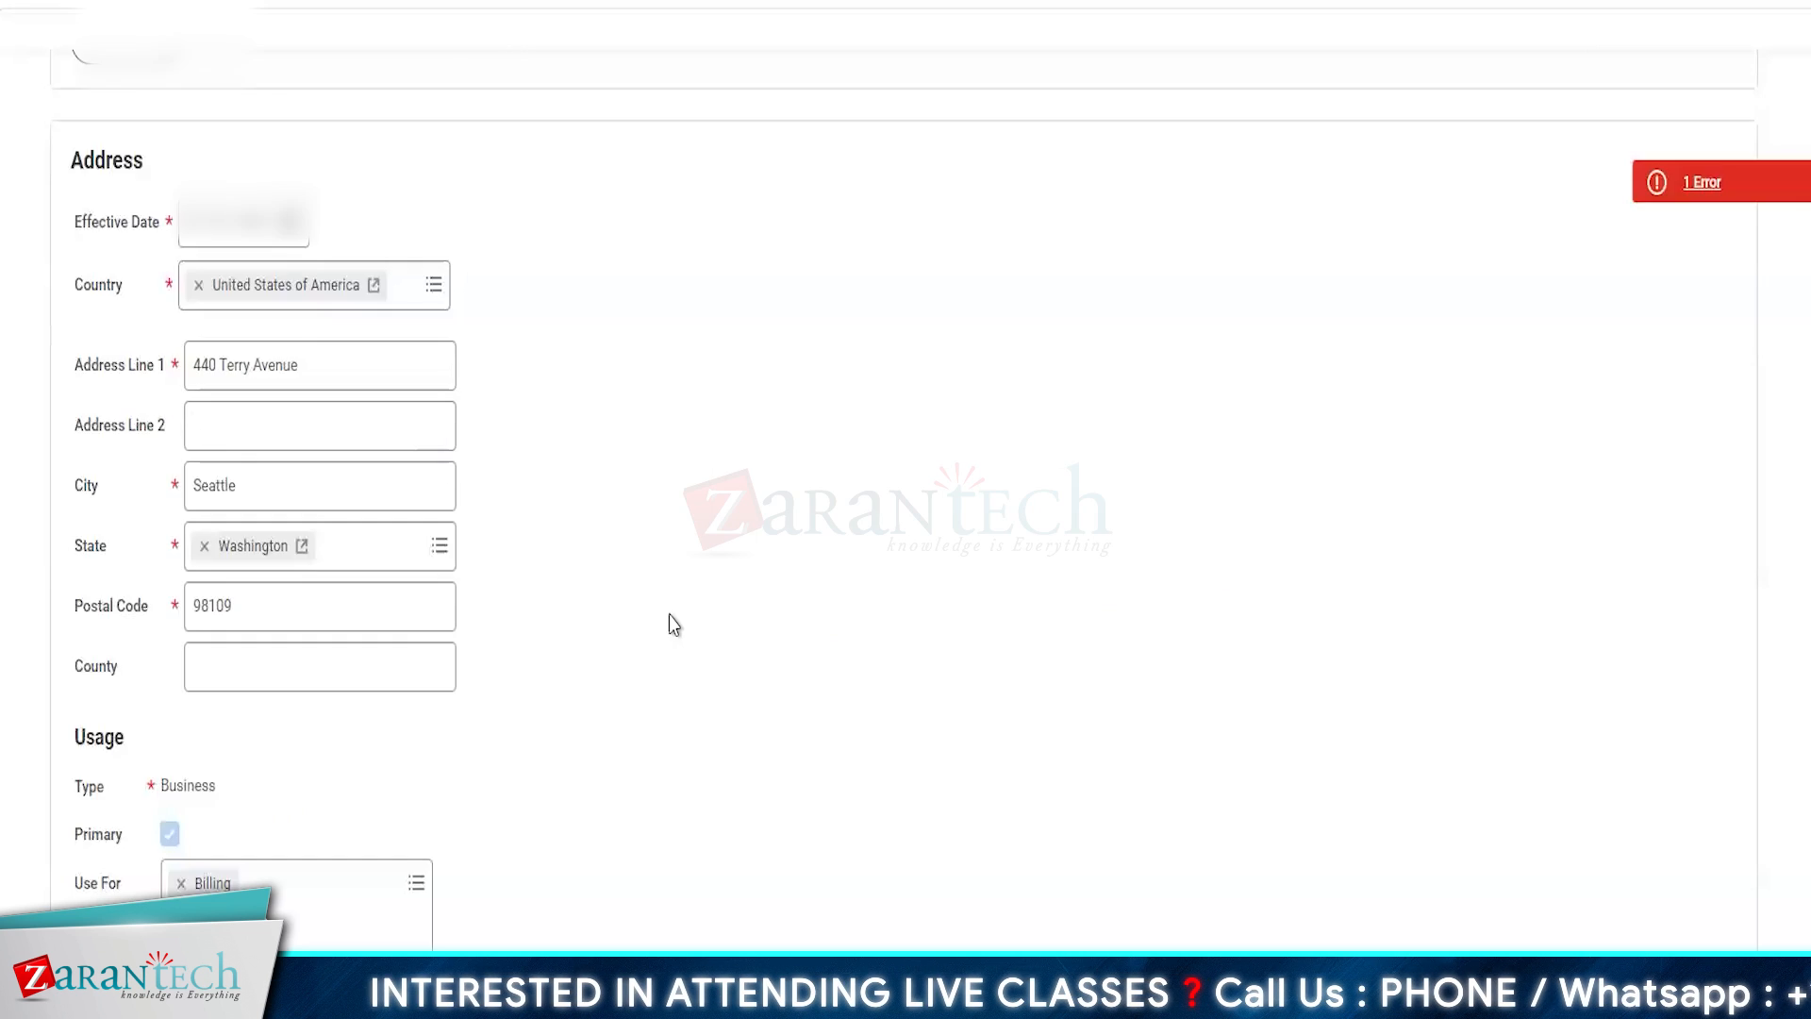
pyautogui.scroll(-8, 670, 615)
pyautogui.scroll(10, 674, 625)
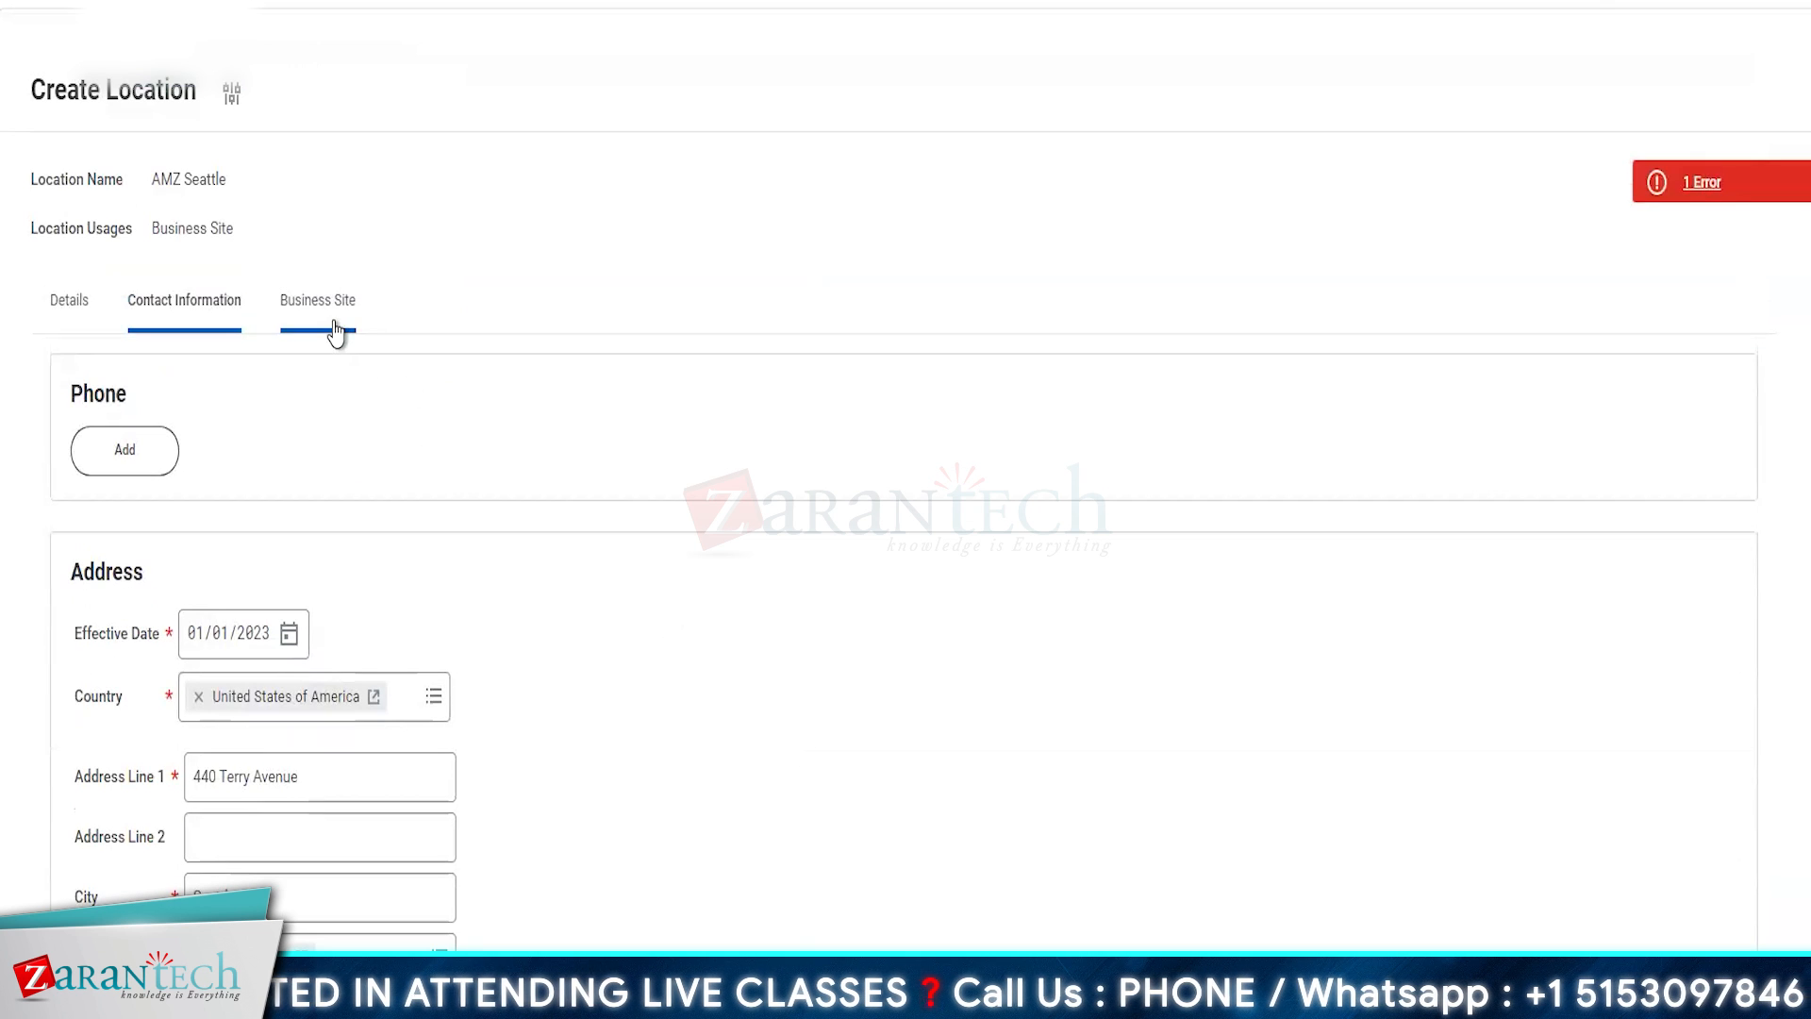
pyautogui.click(335, 330)
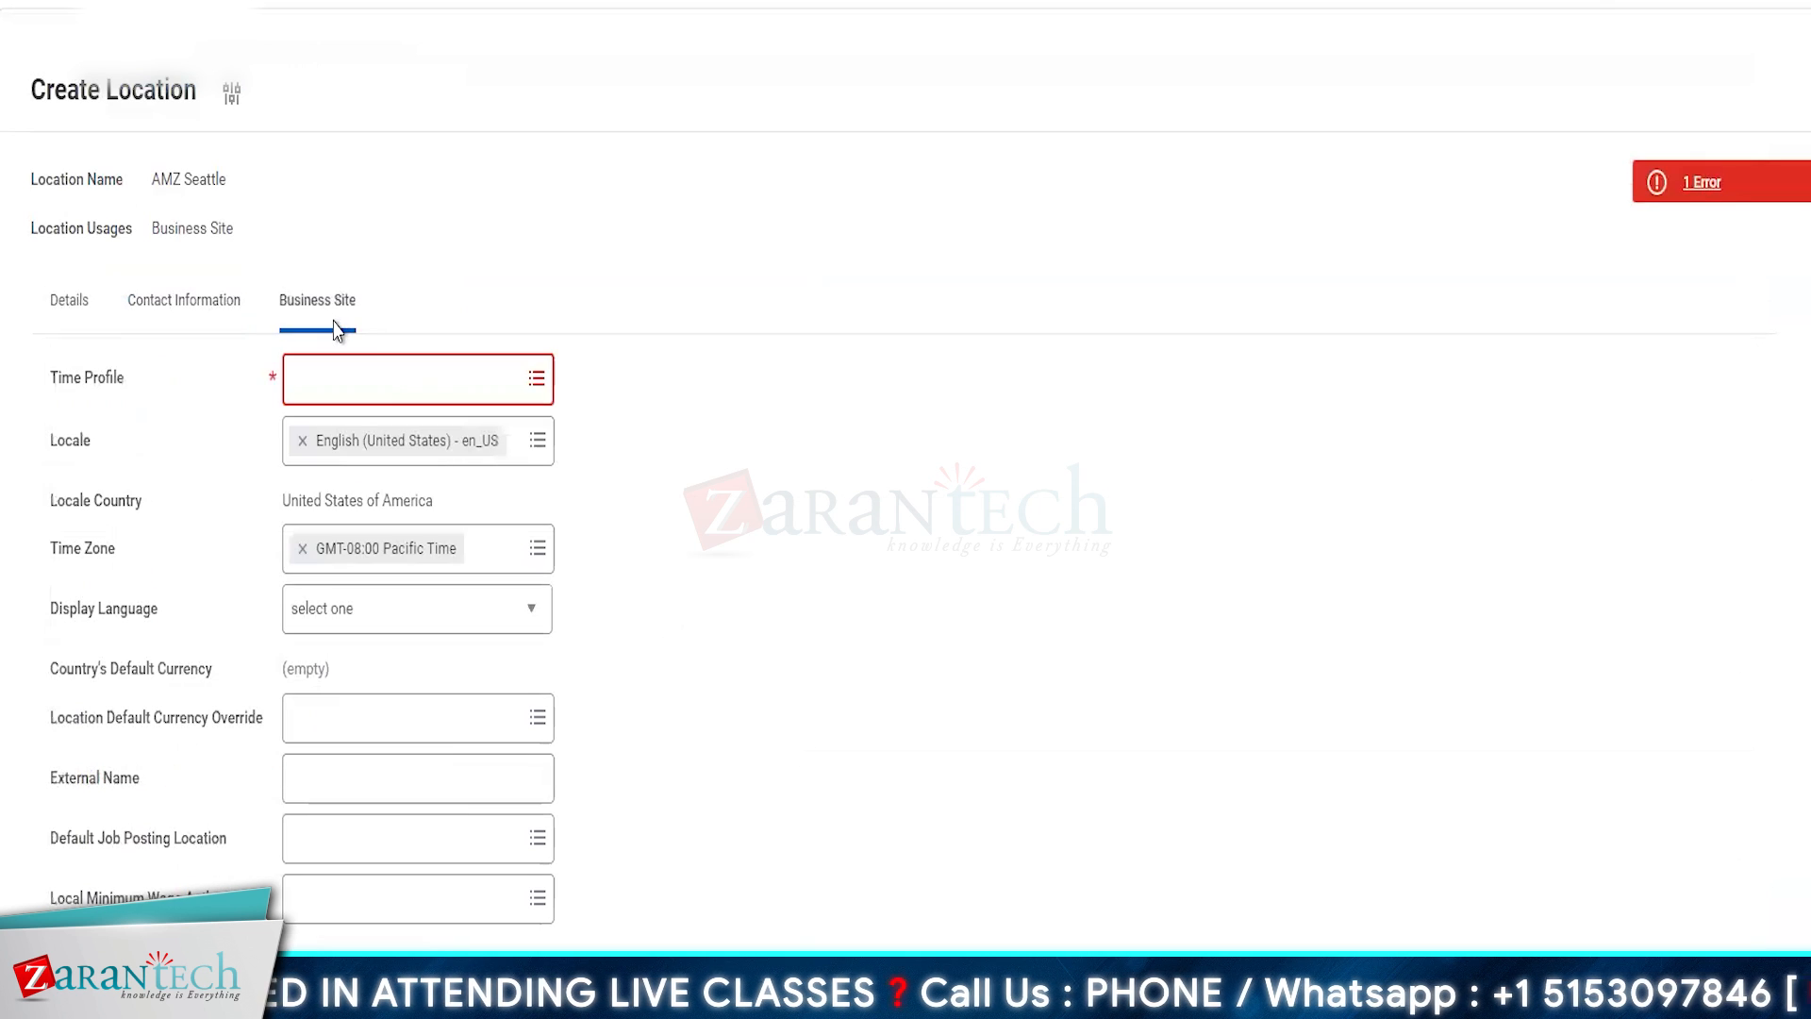
pyautogui.click(336, 383)
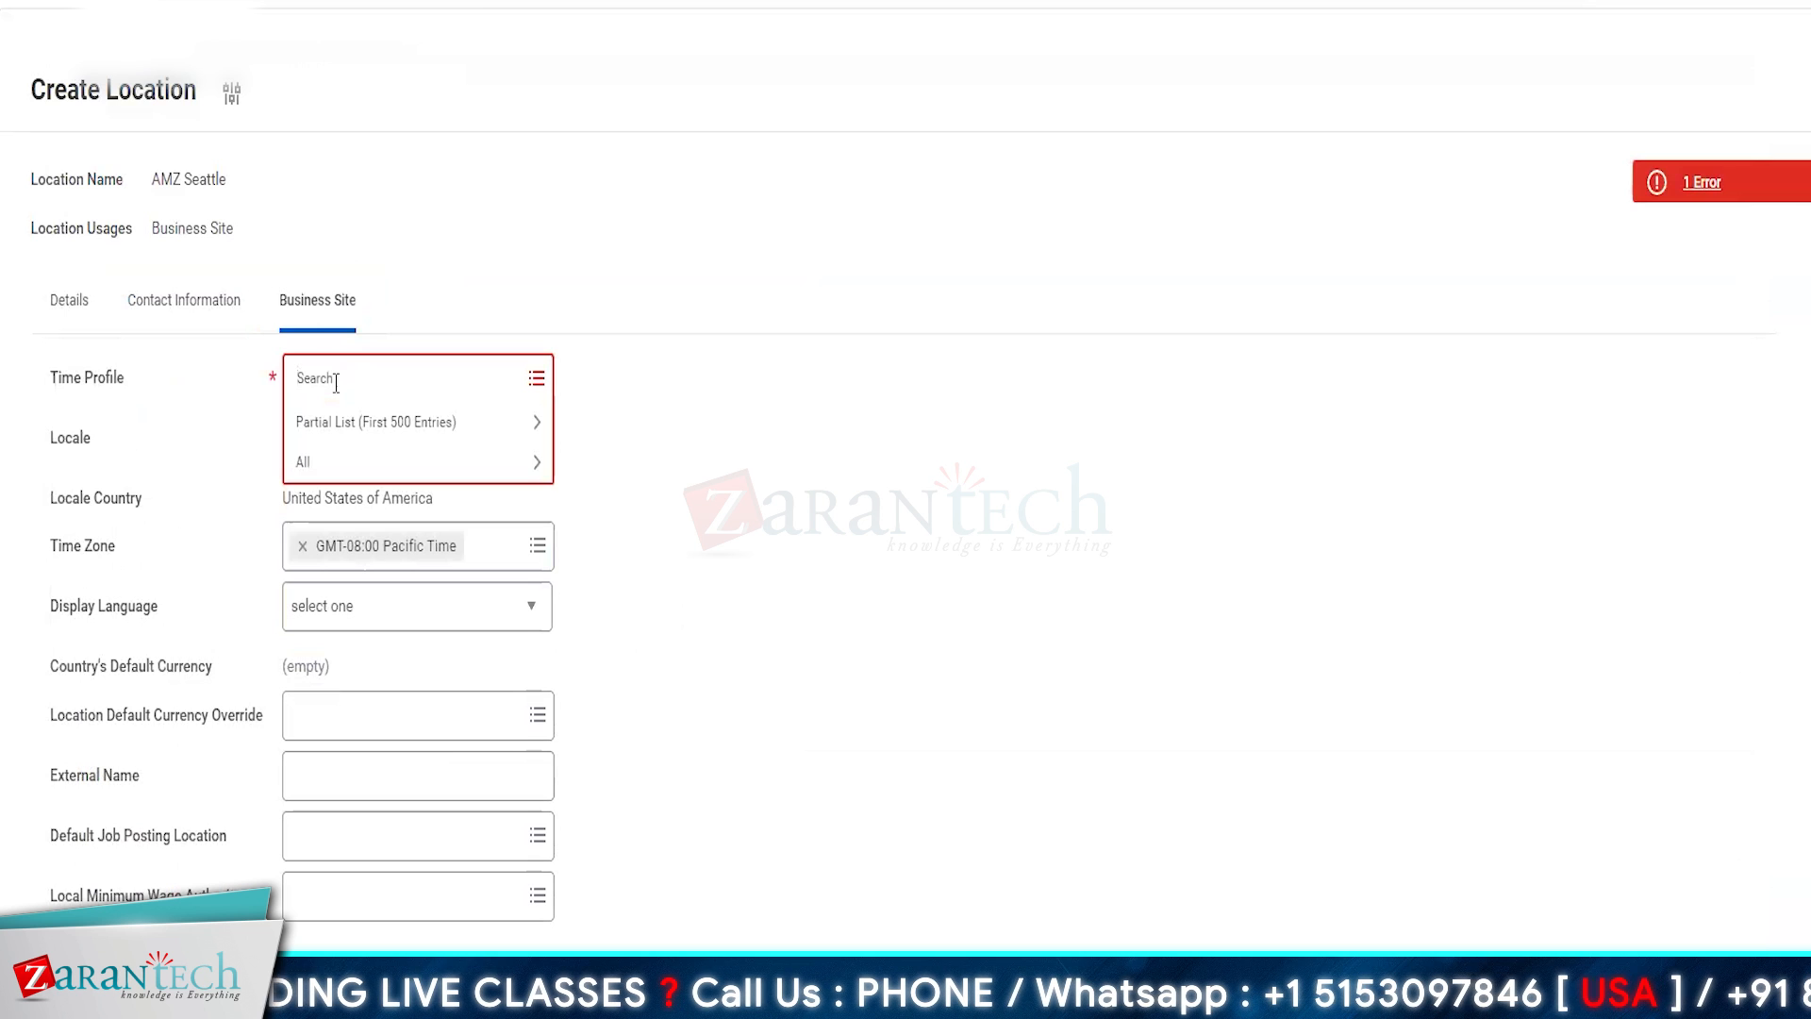
pyautogui.write('seatt')
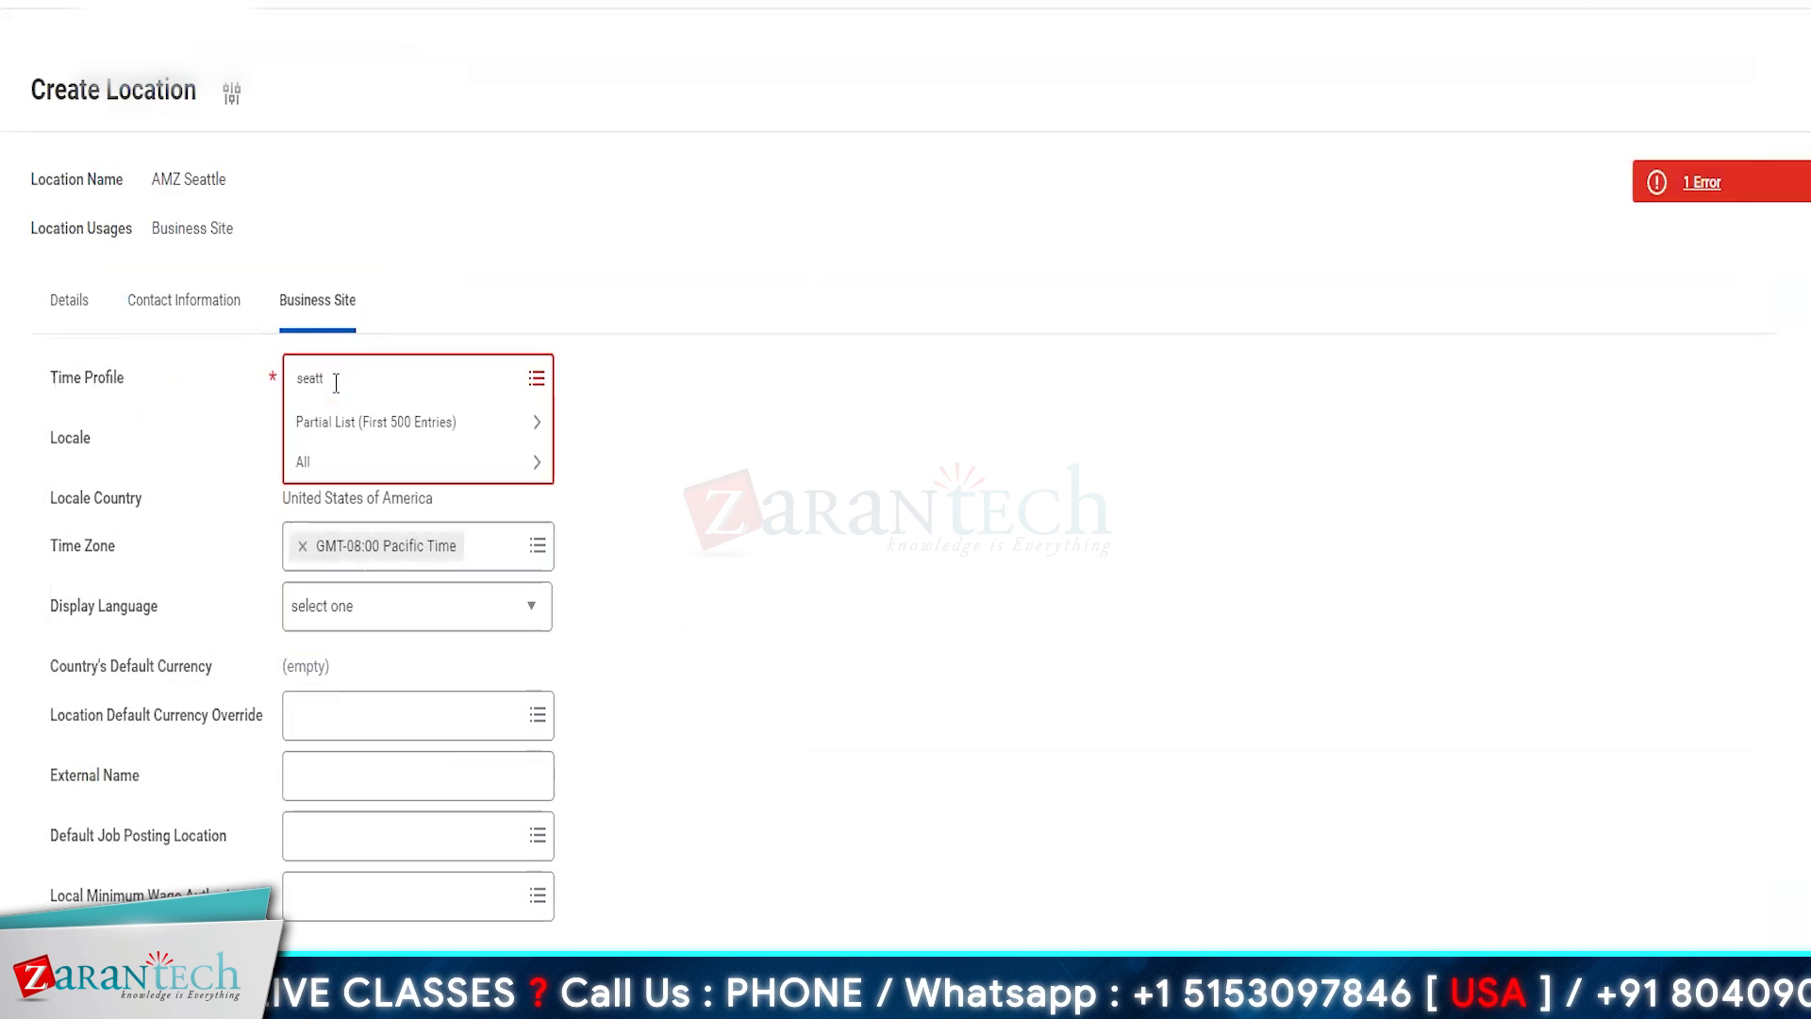
pyautogui.press('Return')
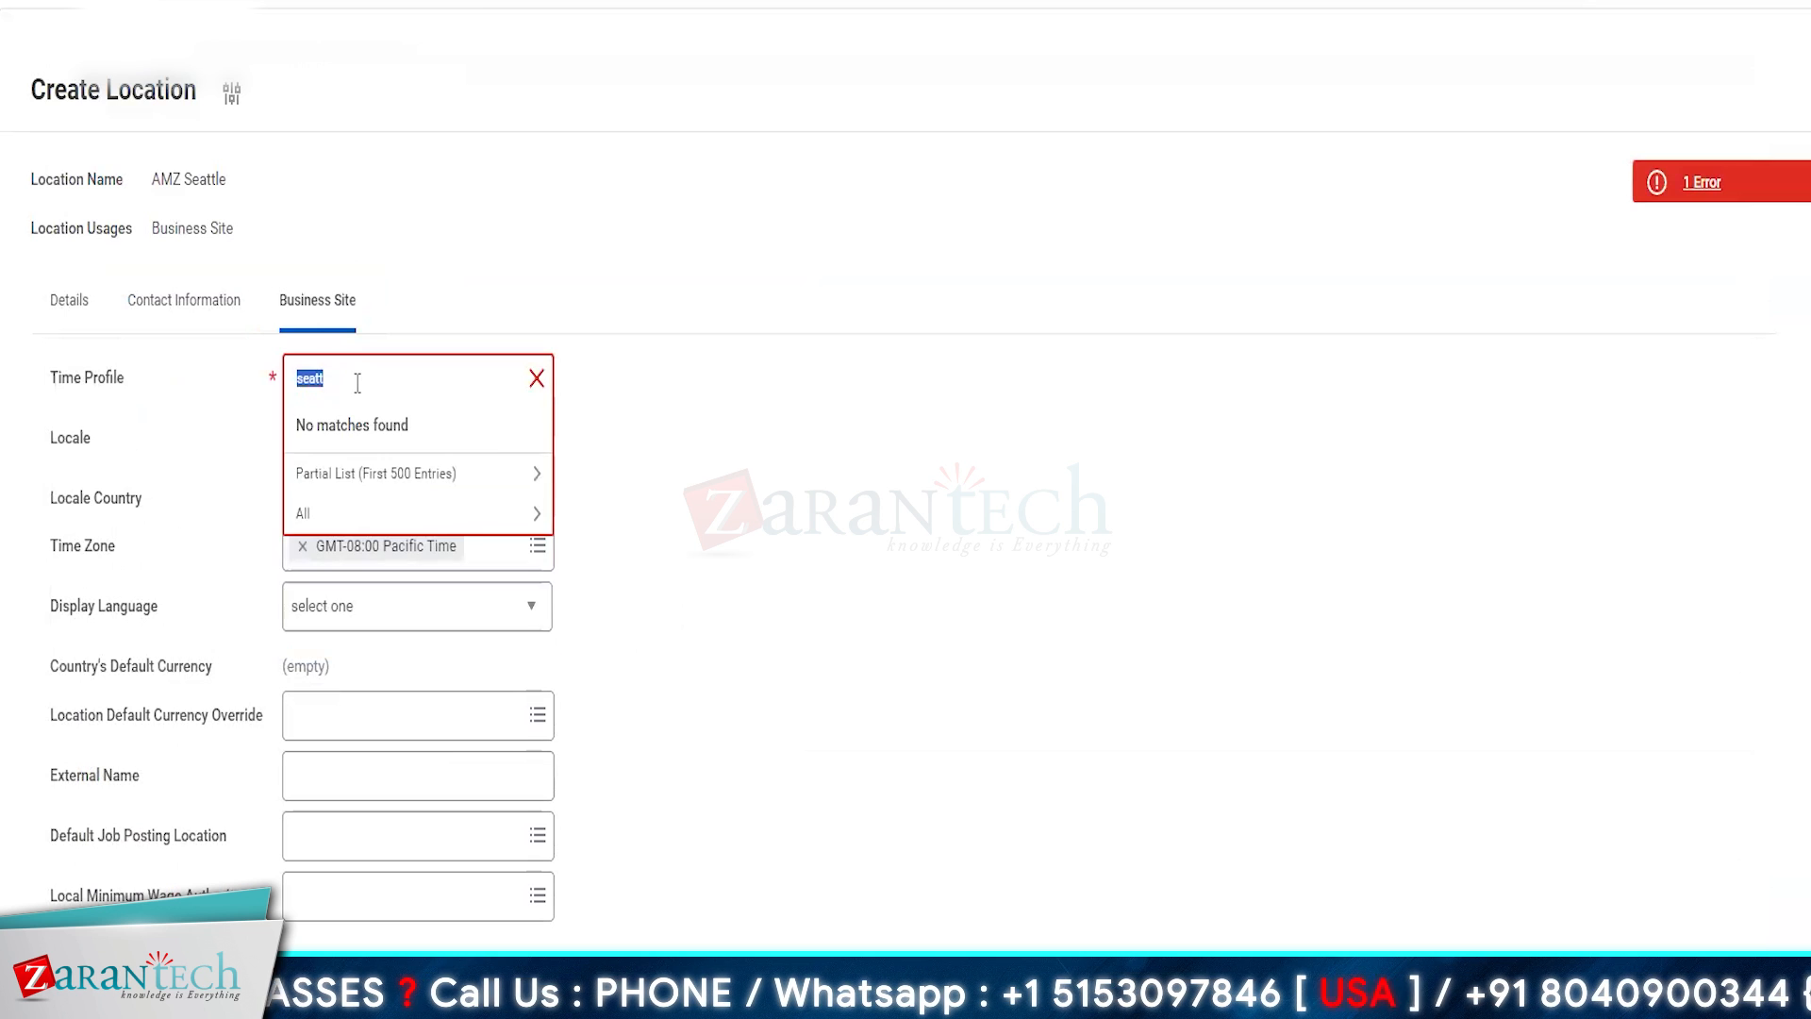
# - Search the time profiles for EASTERN and PACIFIC, and remove the selected Eastern Standard Time_Ontario_SK profile
pyautogui.press('BackSpace')
pyautogui.write('EASTERN')
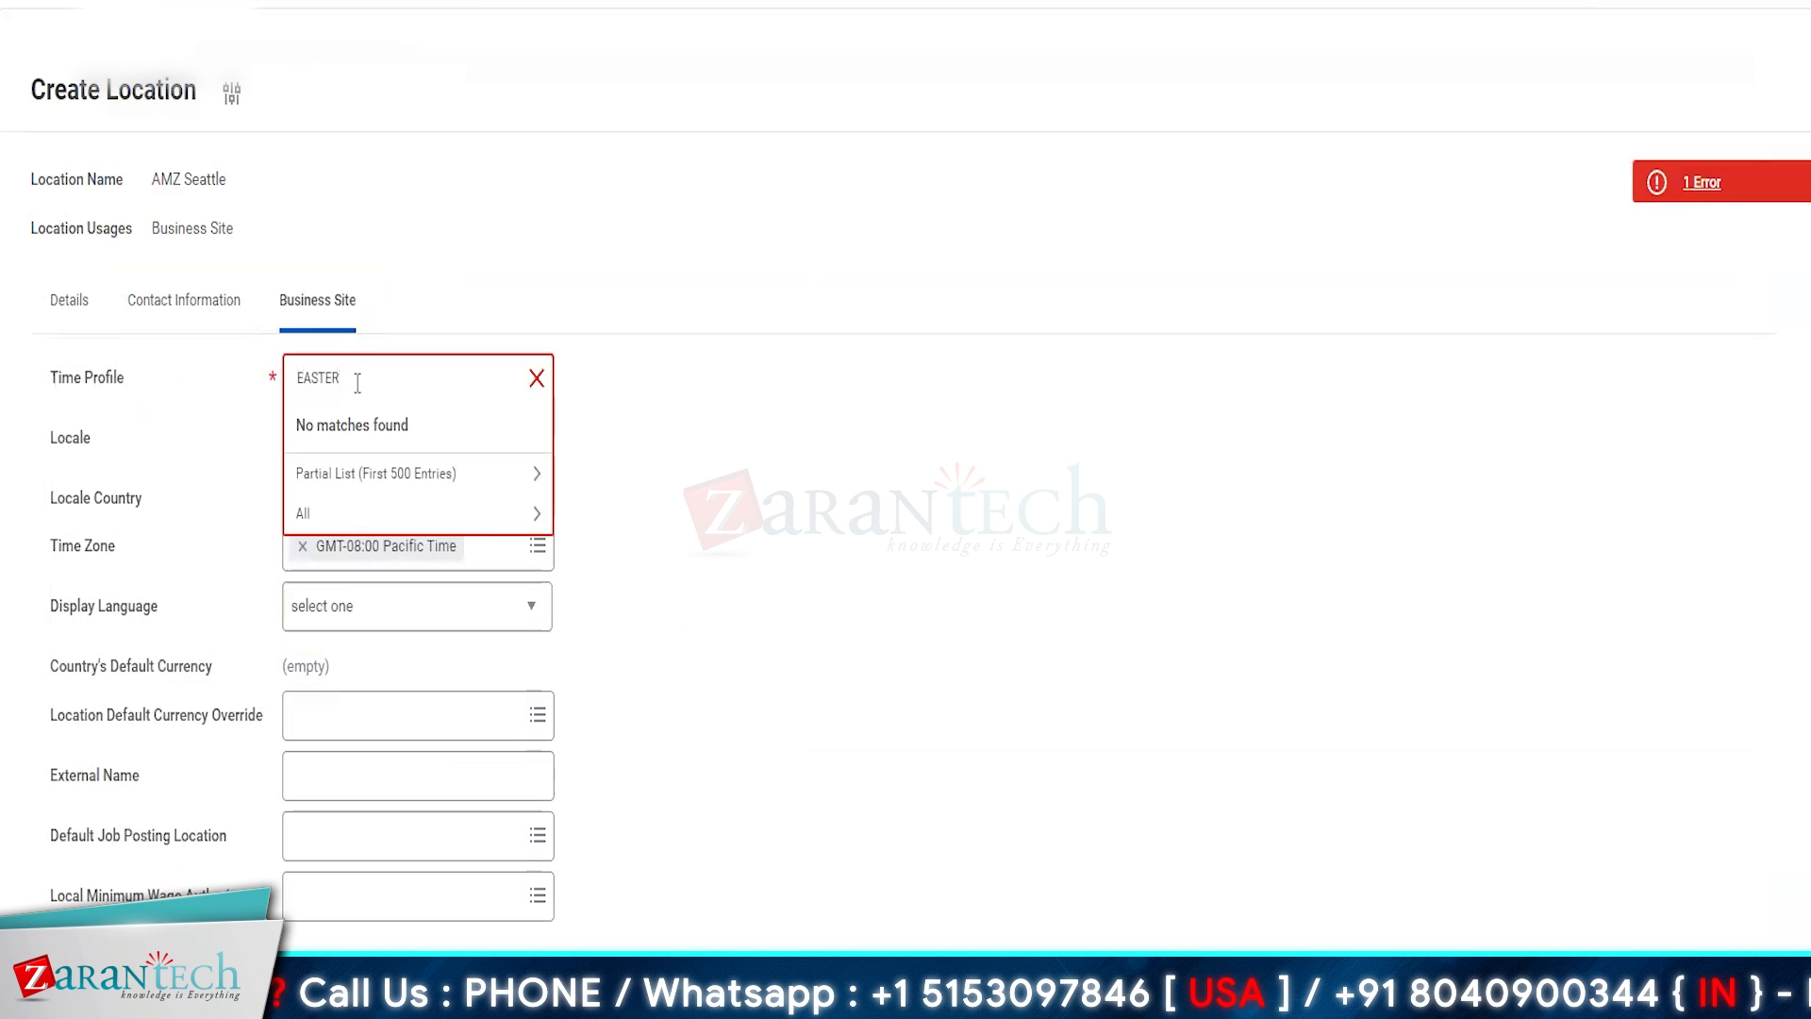
pyautogui.press('Return')
pyautogui.click(387, 413)
pyautogui.write('PAC')
pyautogui.press('Return')
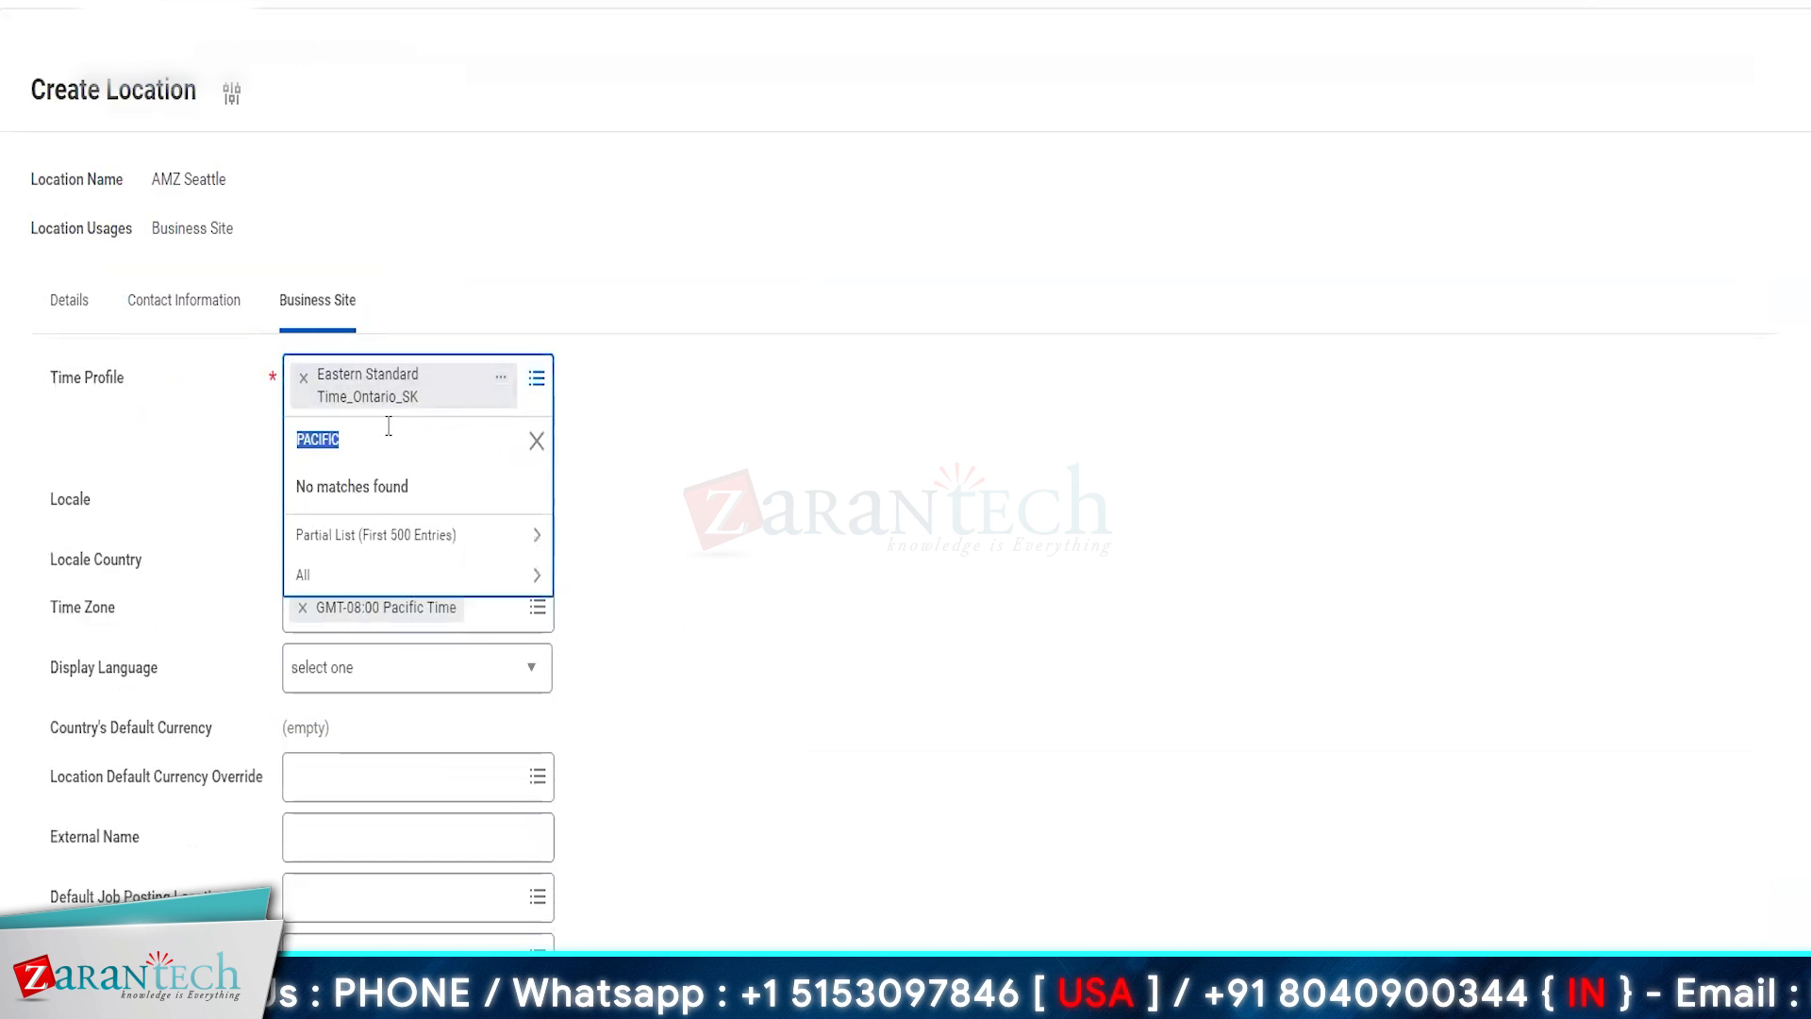
pyautogui.click(304, 377)
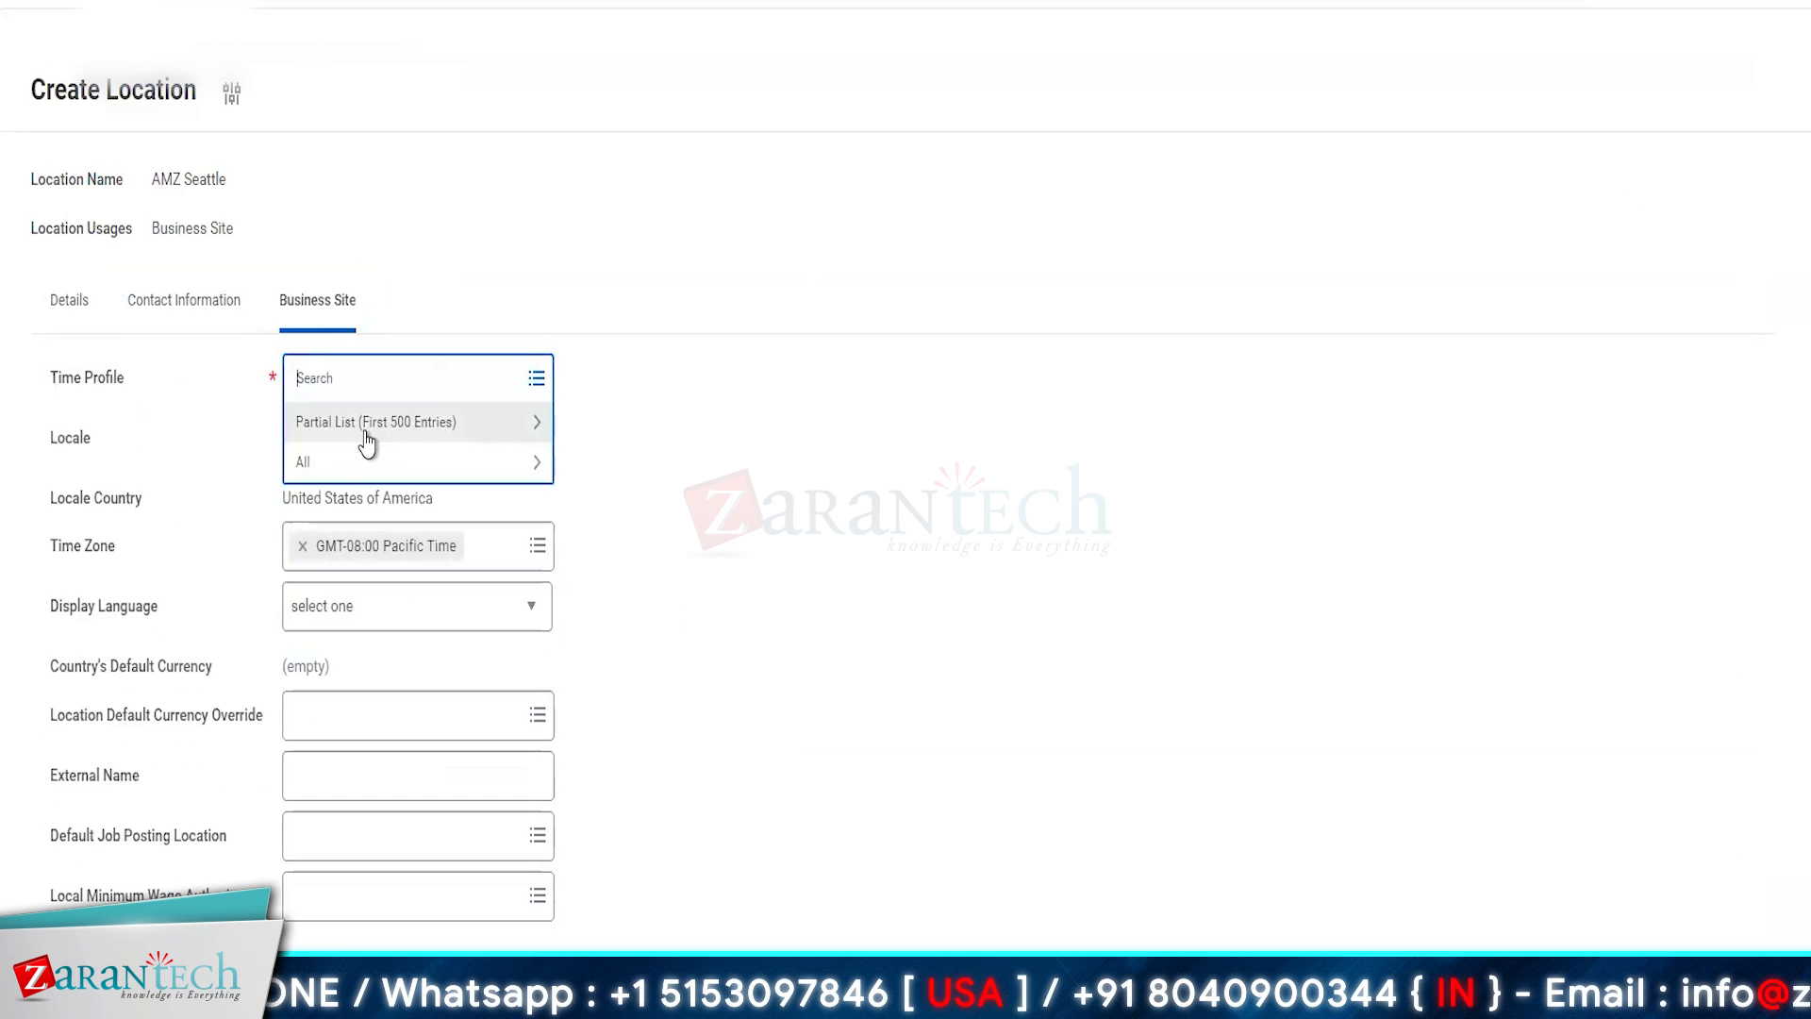
# - Browse the complete list of time profiles for the location and close it without choosing one
pyautogui.click(324, 459)
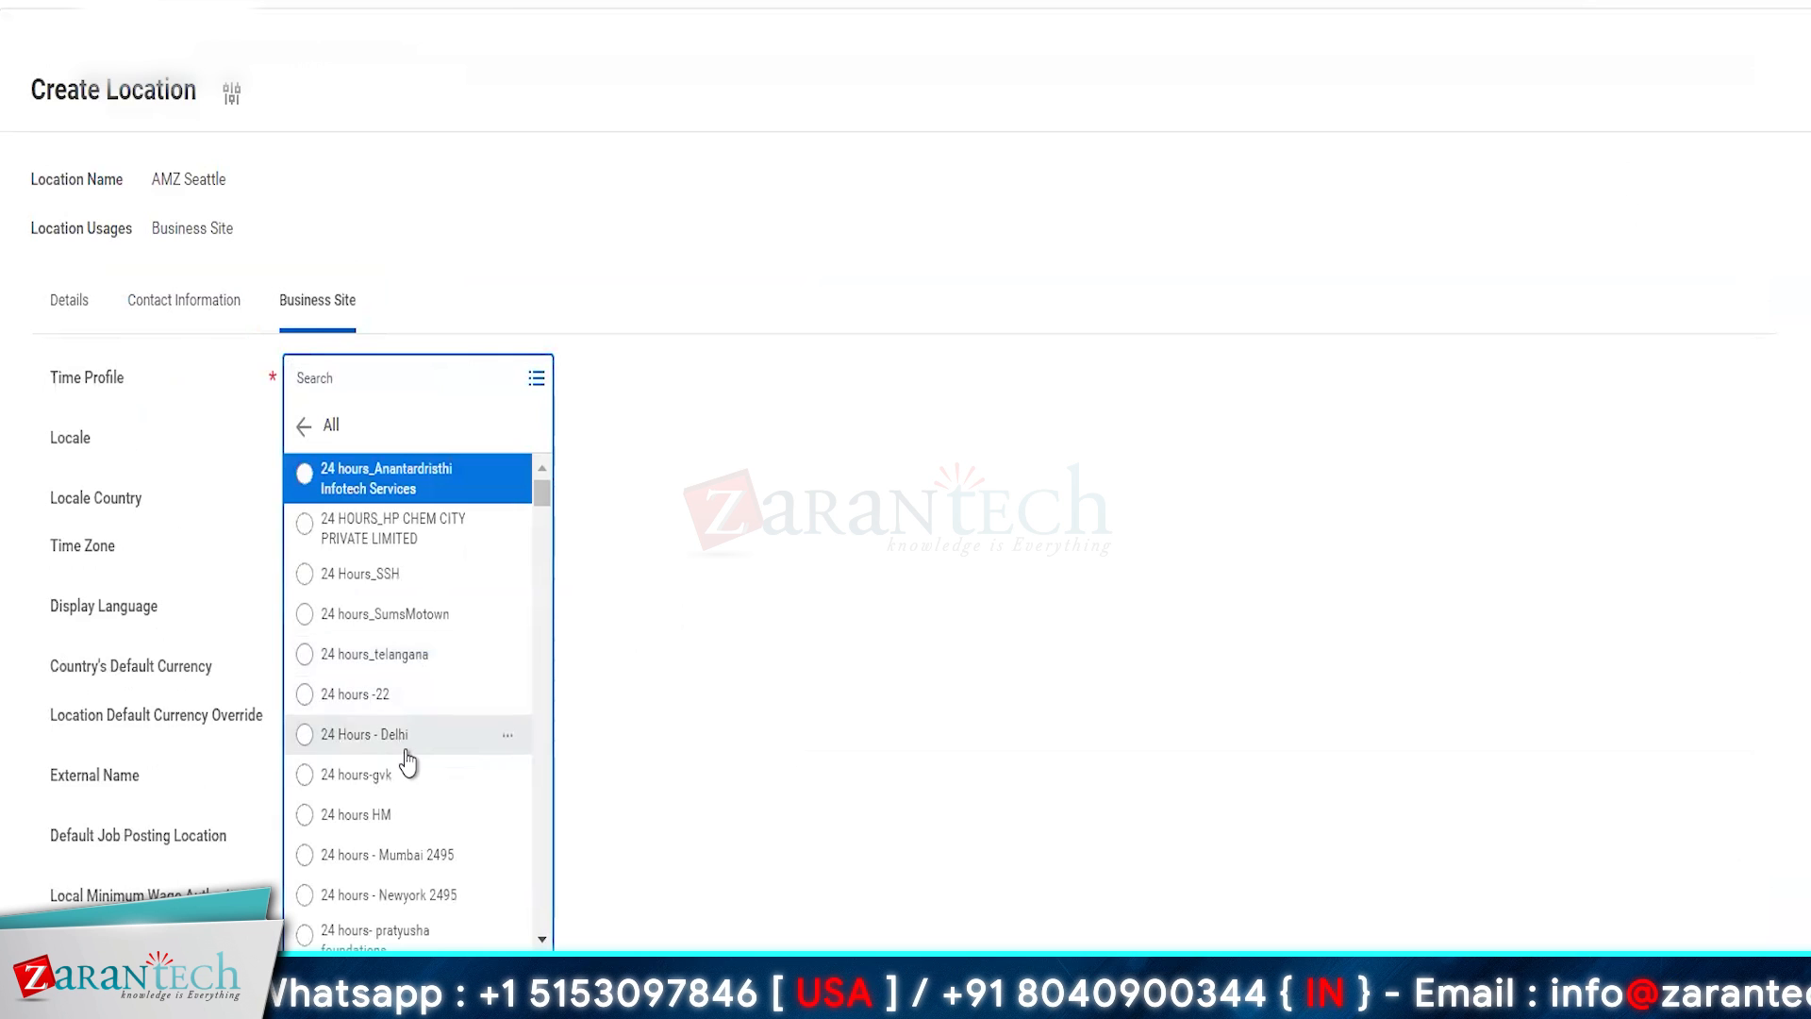
pyautogui.scroll(-5, 406, 755)
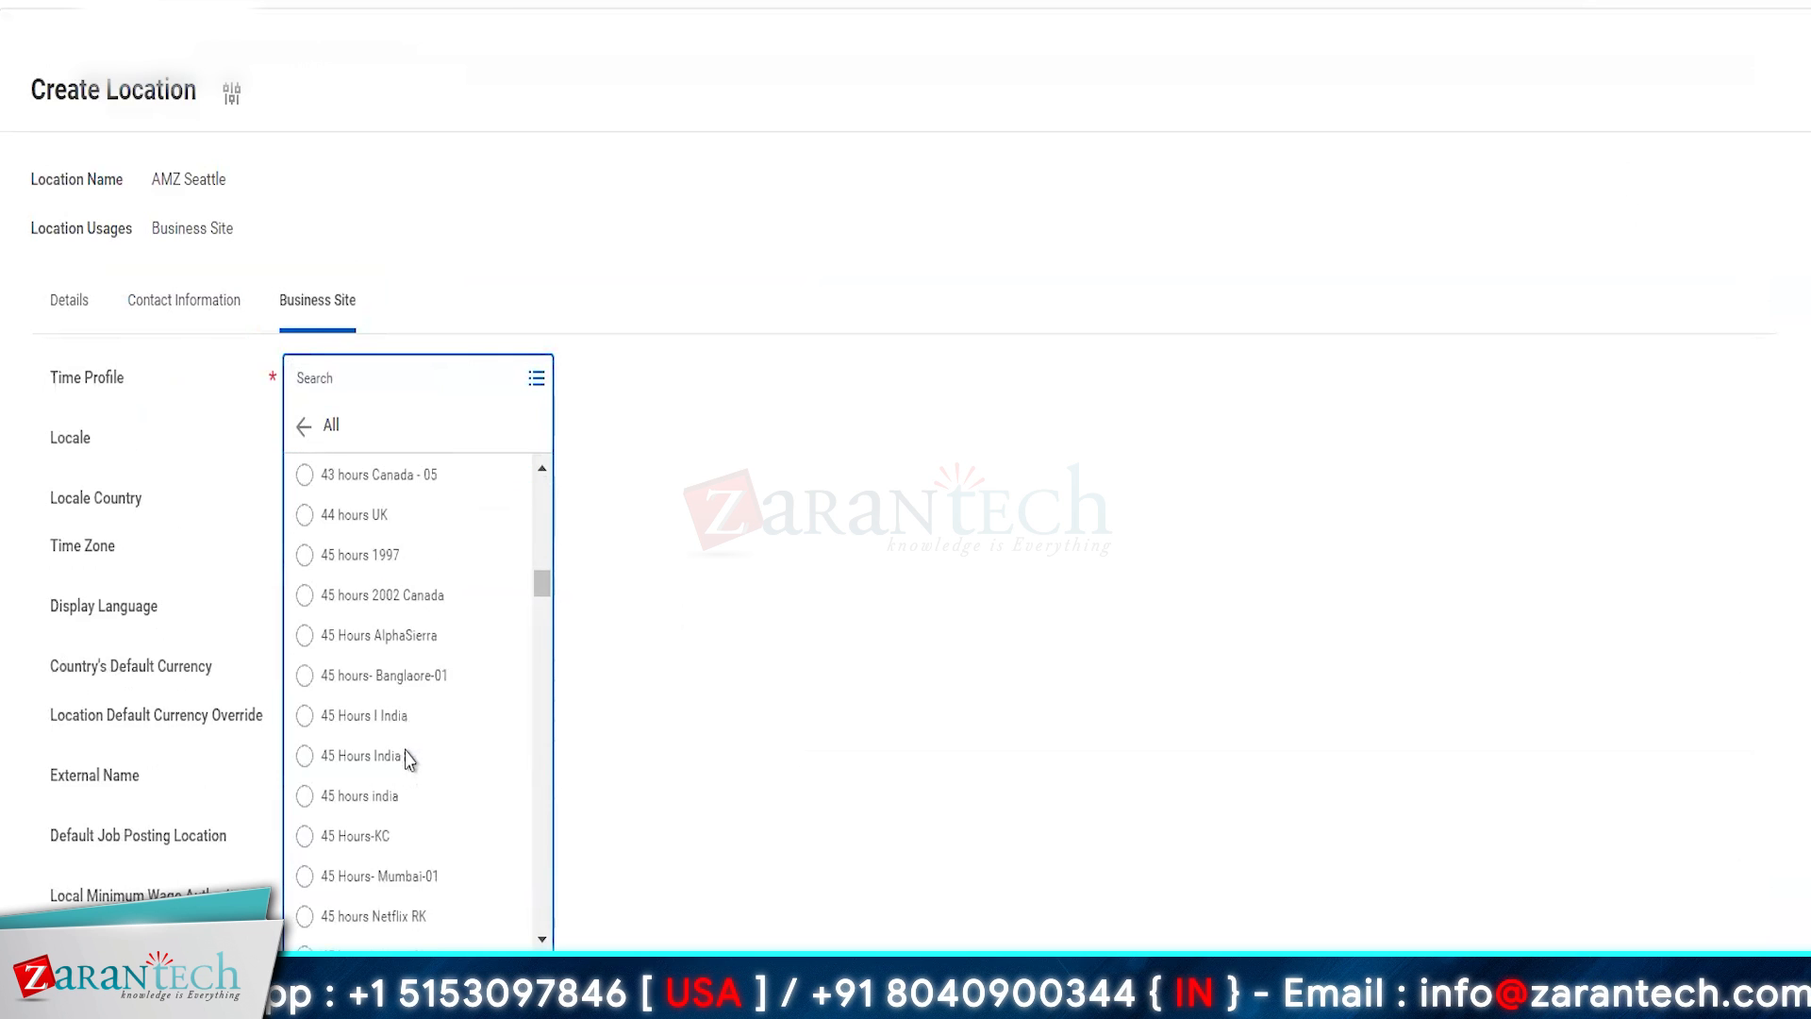
pyautogui.scroll(-10, 405, 757)
pyautogui.click(839, 680)
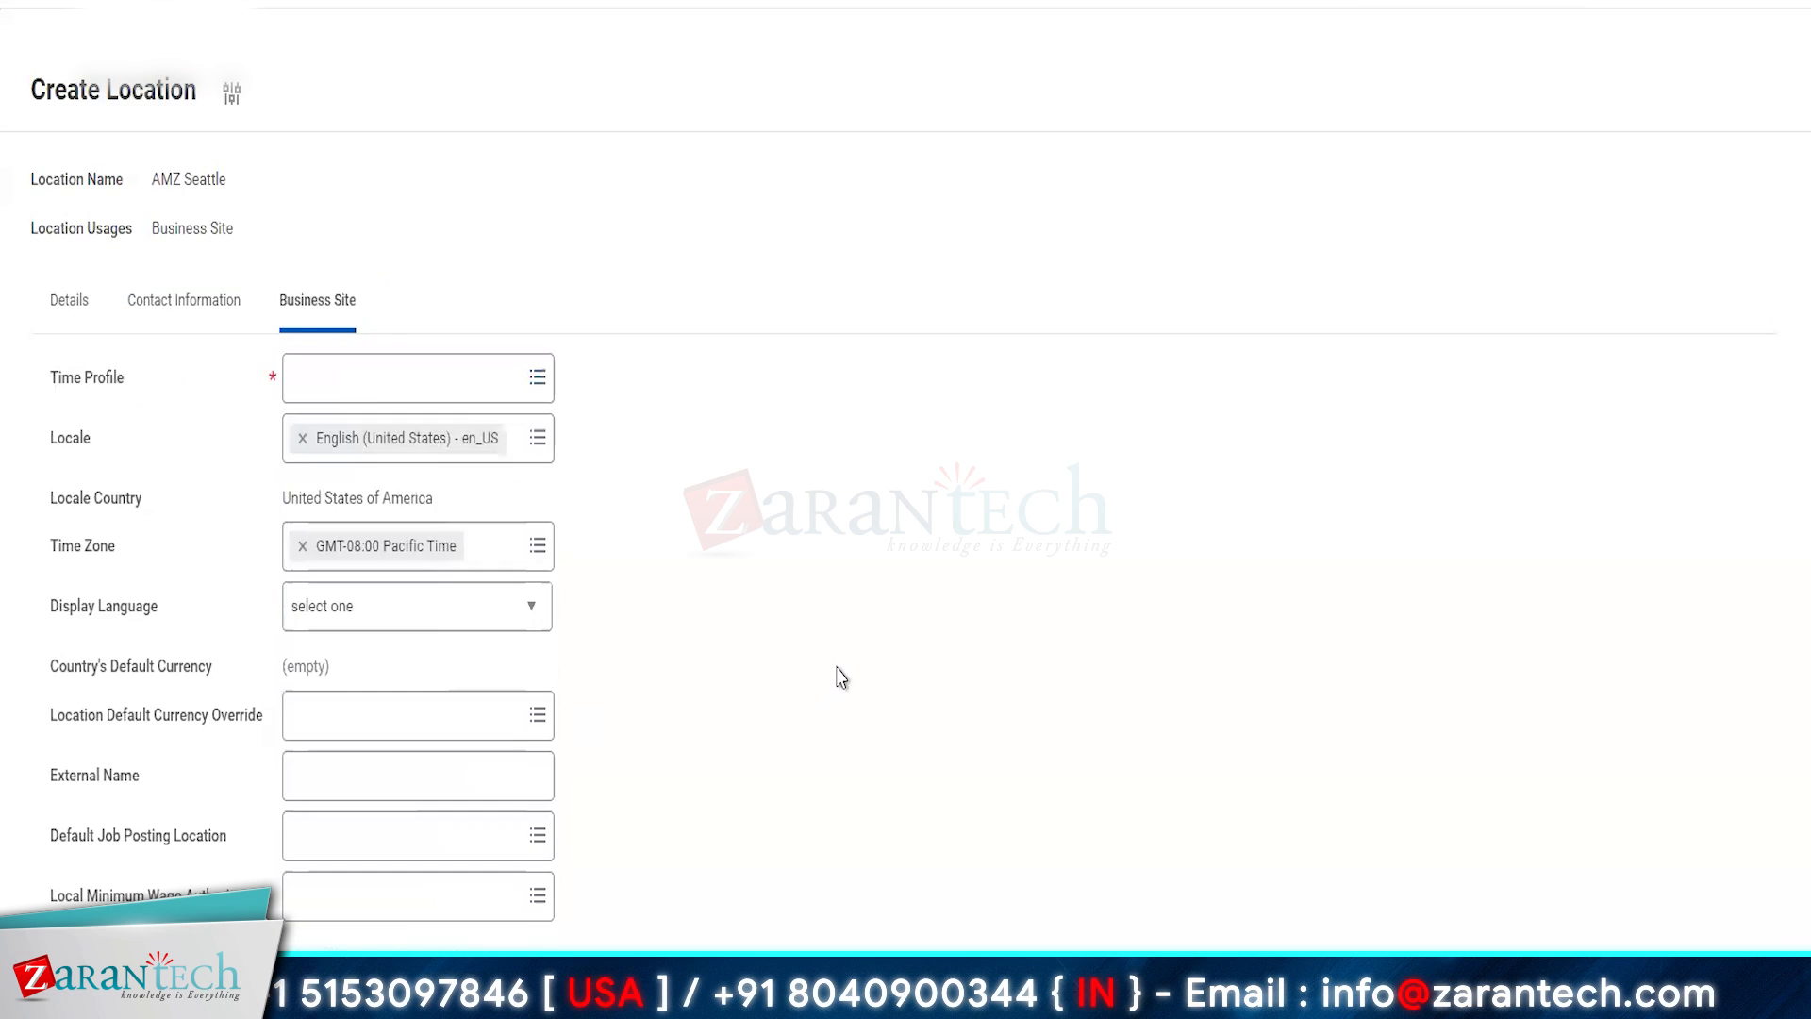
pyautogui.click(453, 379)
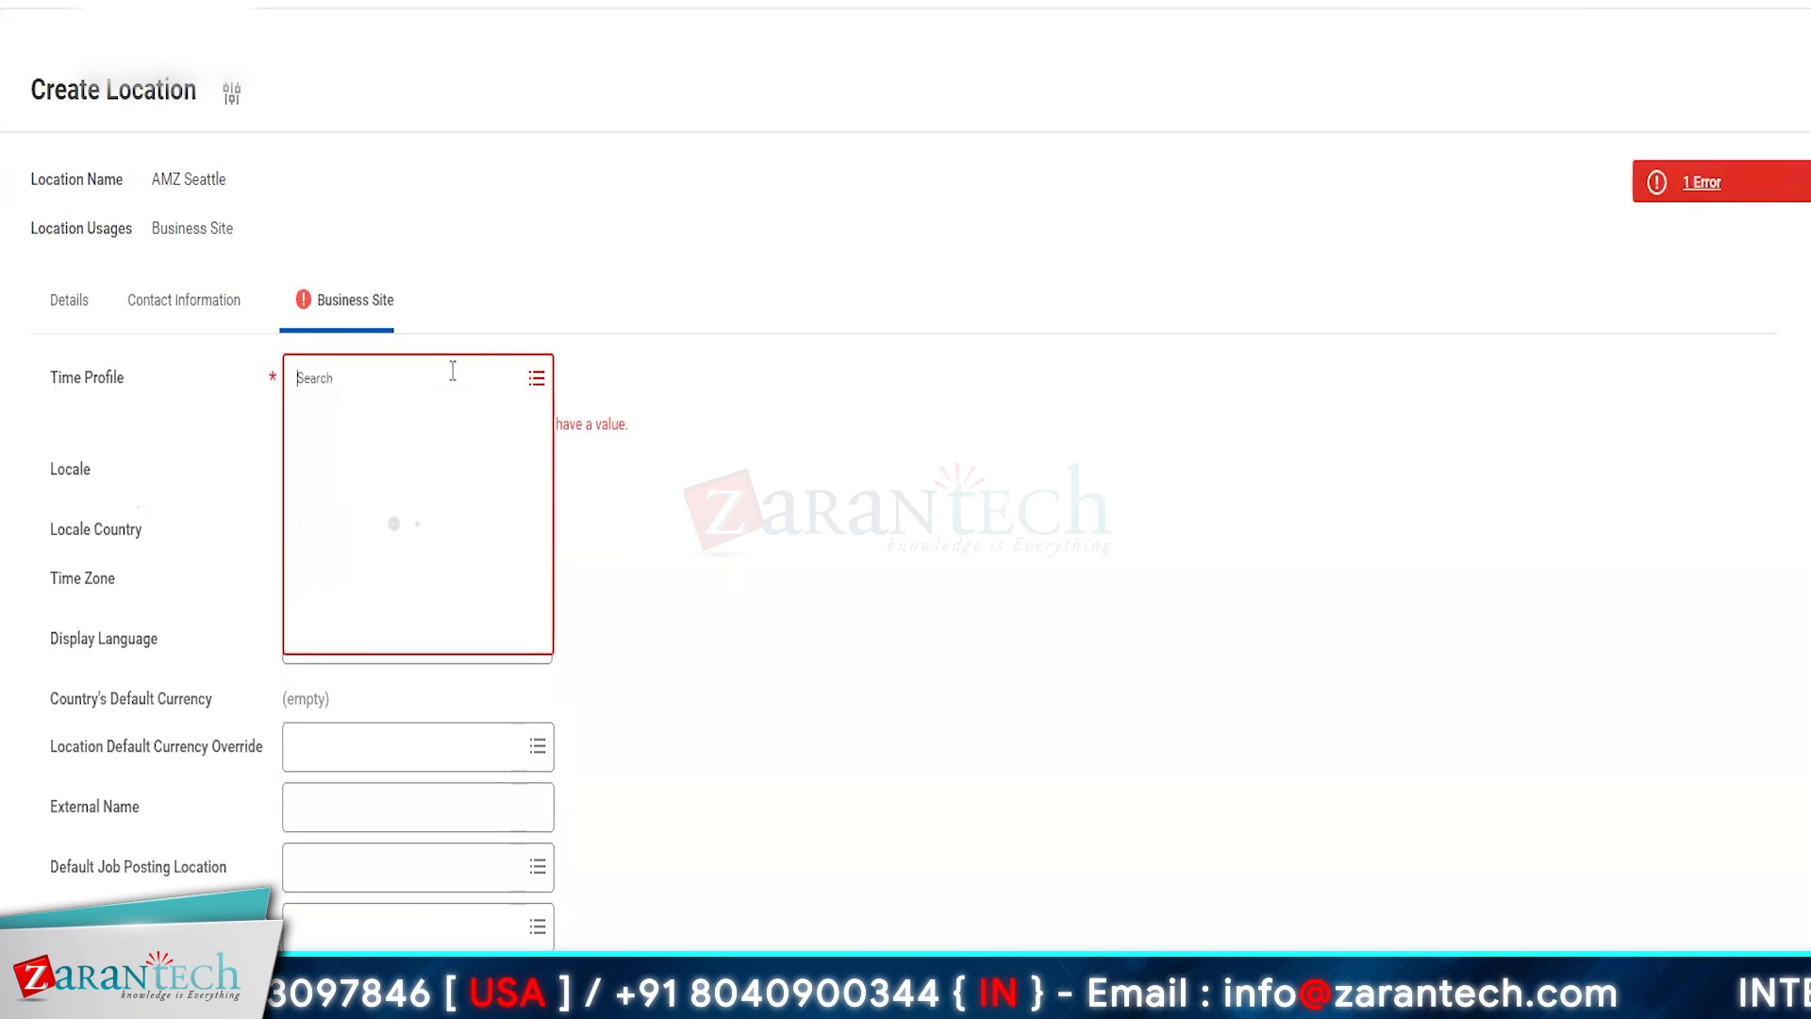
pyautogui.click(834, 434)
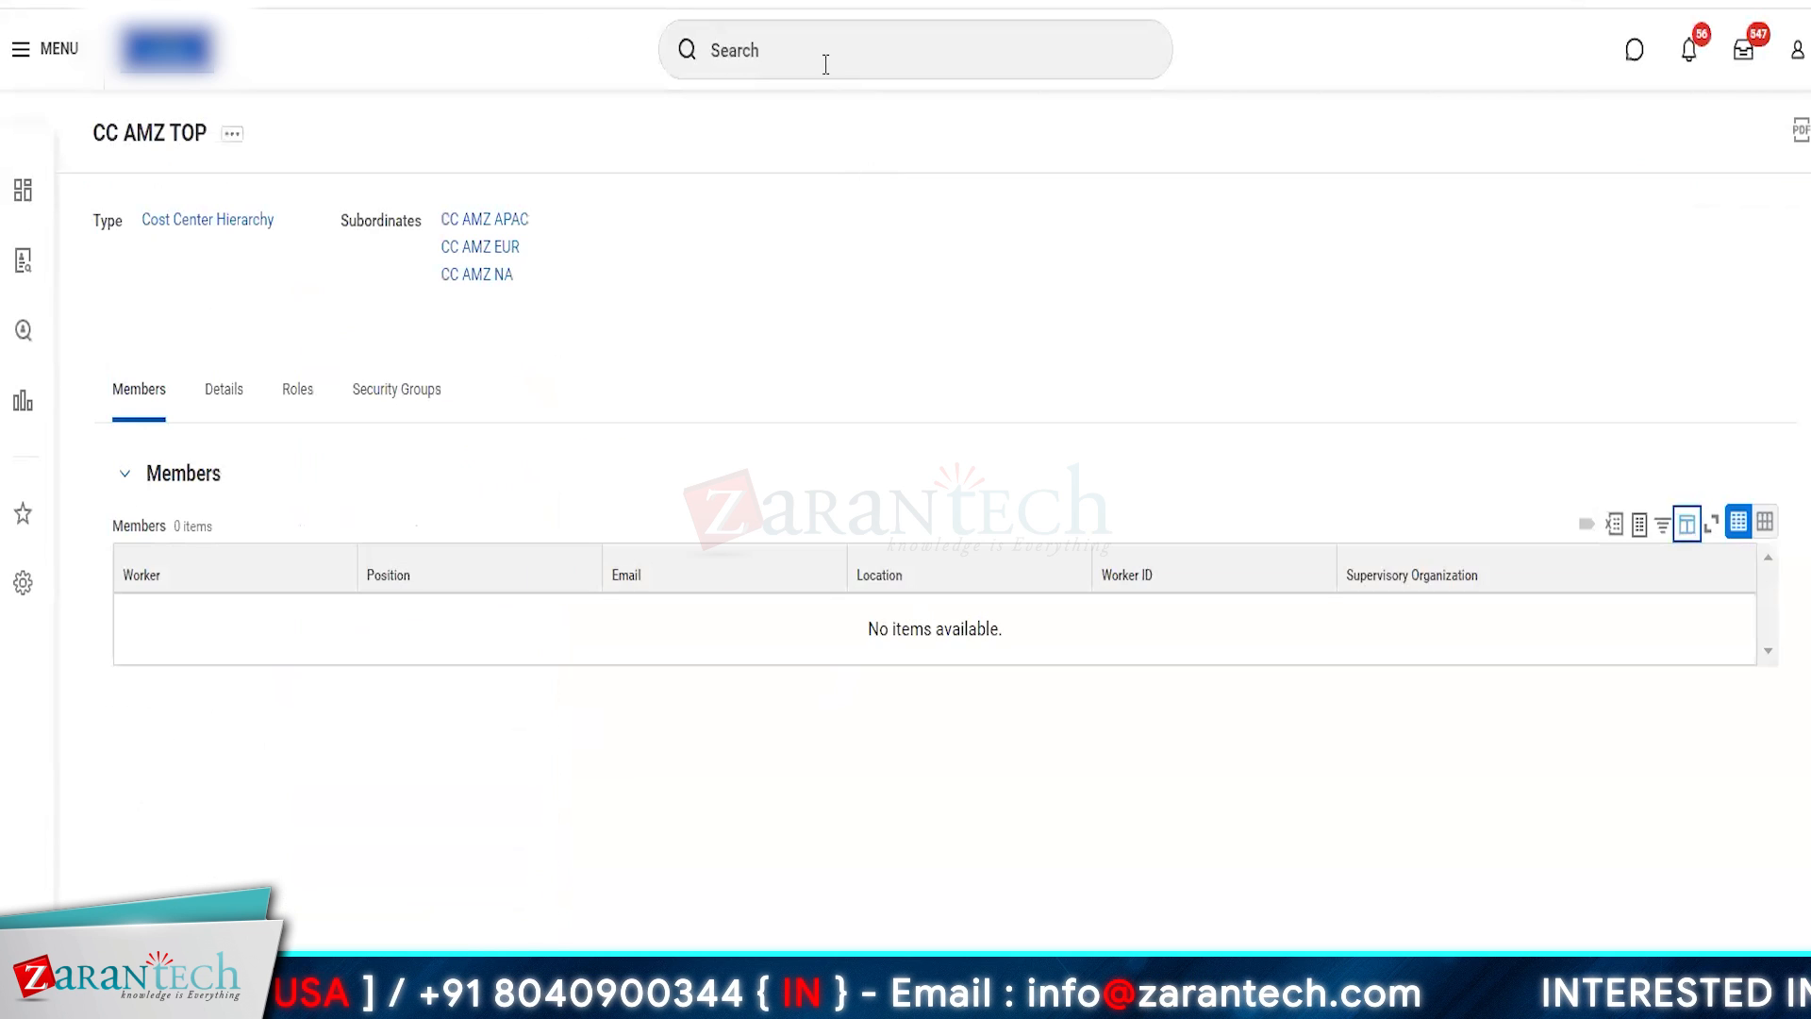
# - Search Workday for a task that creates a time profile
pyautogui.click(826, 62)
pyautogui.write('CREATE T')
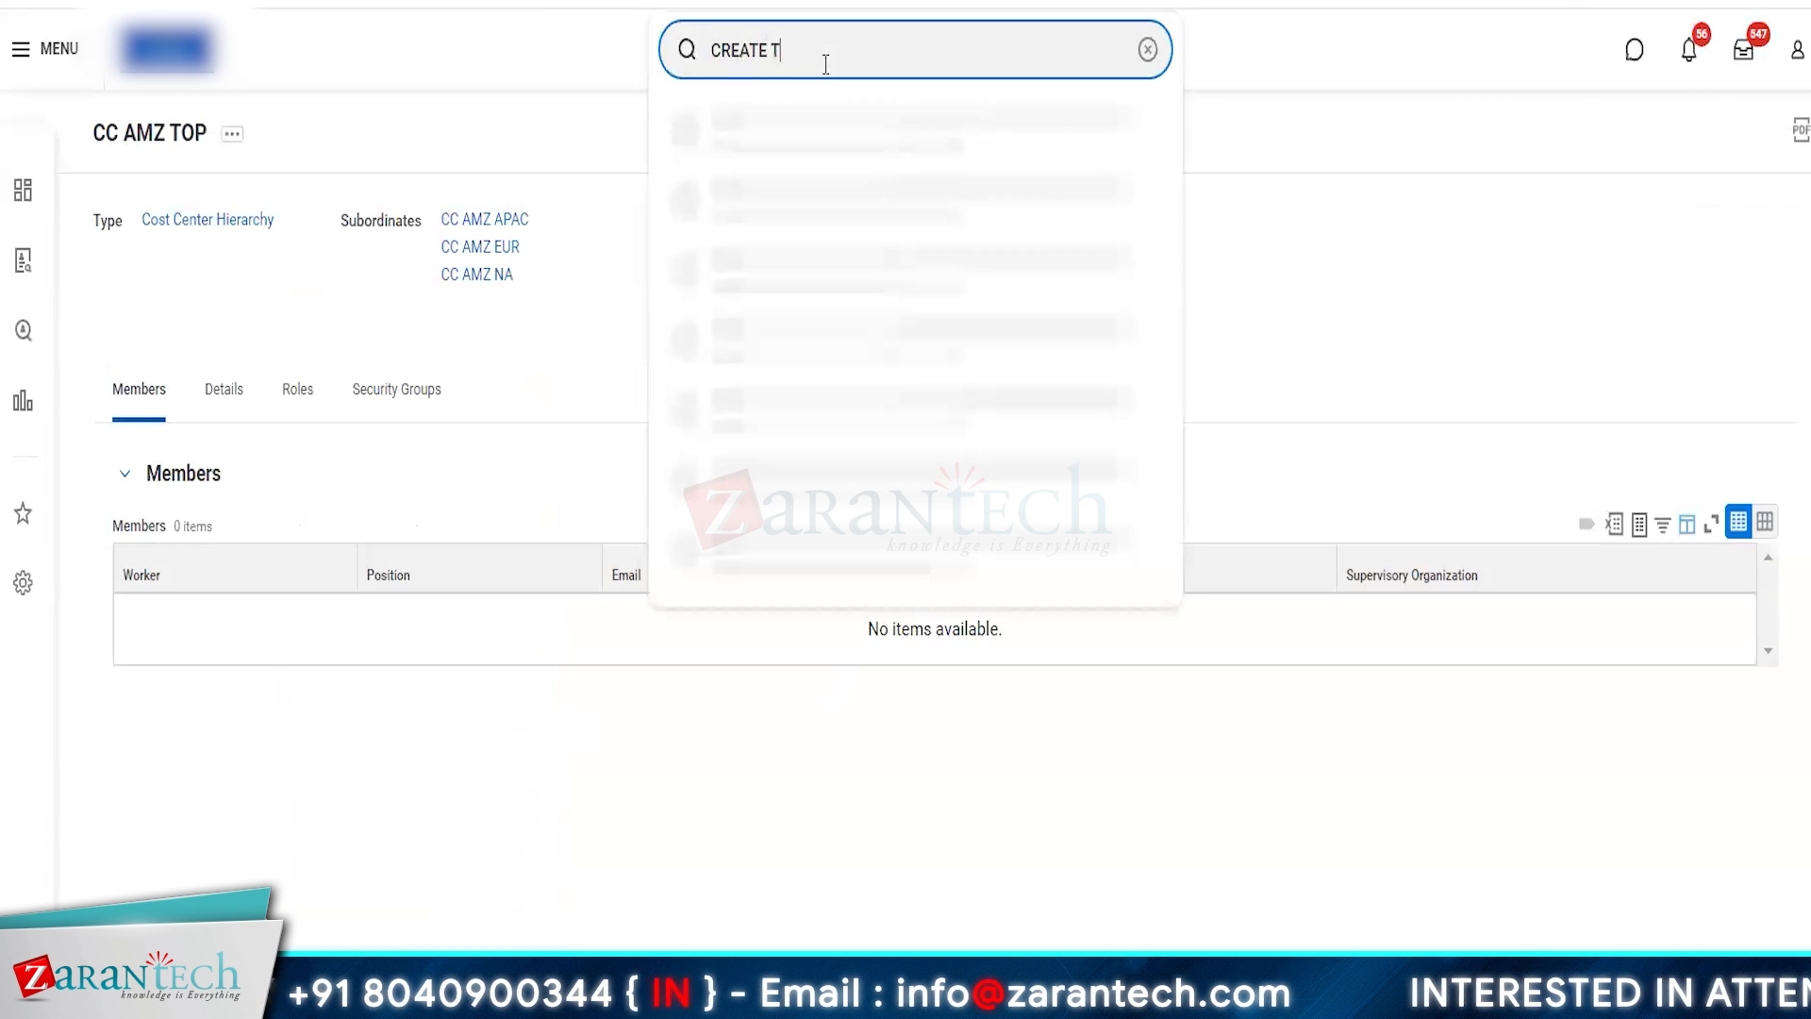
pyautogui.write('IME')
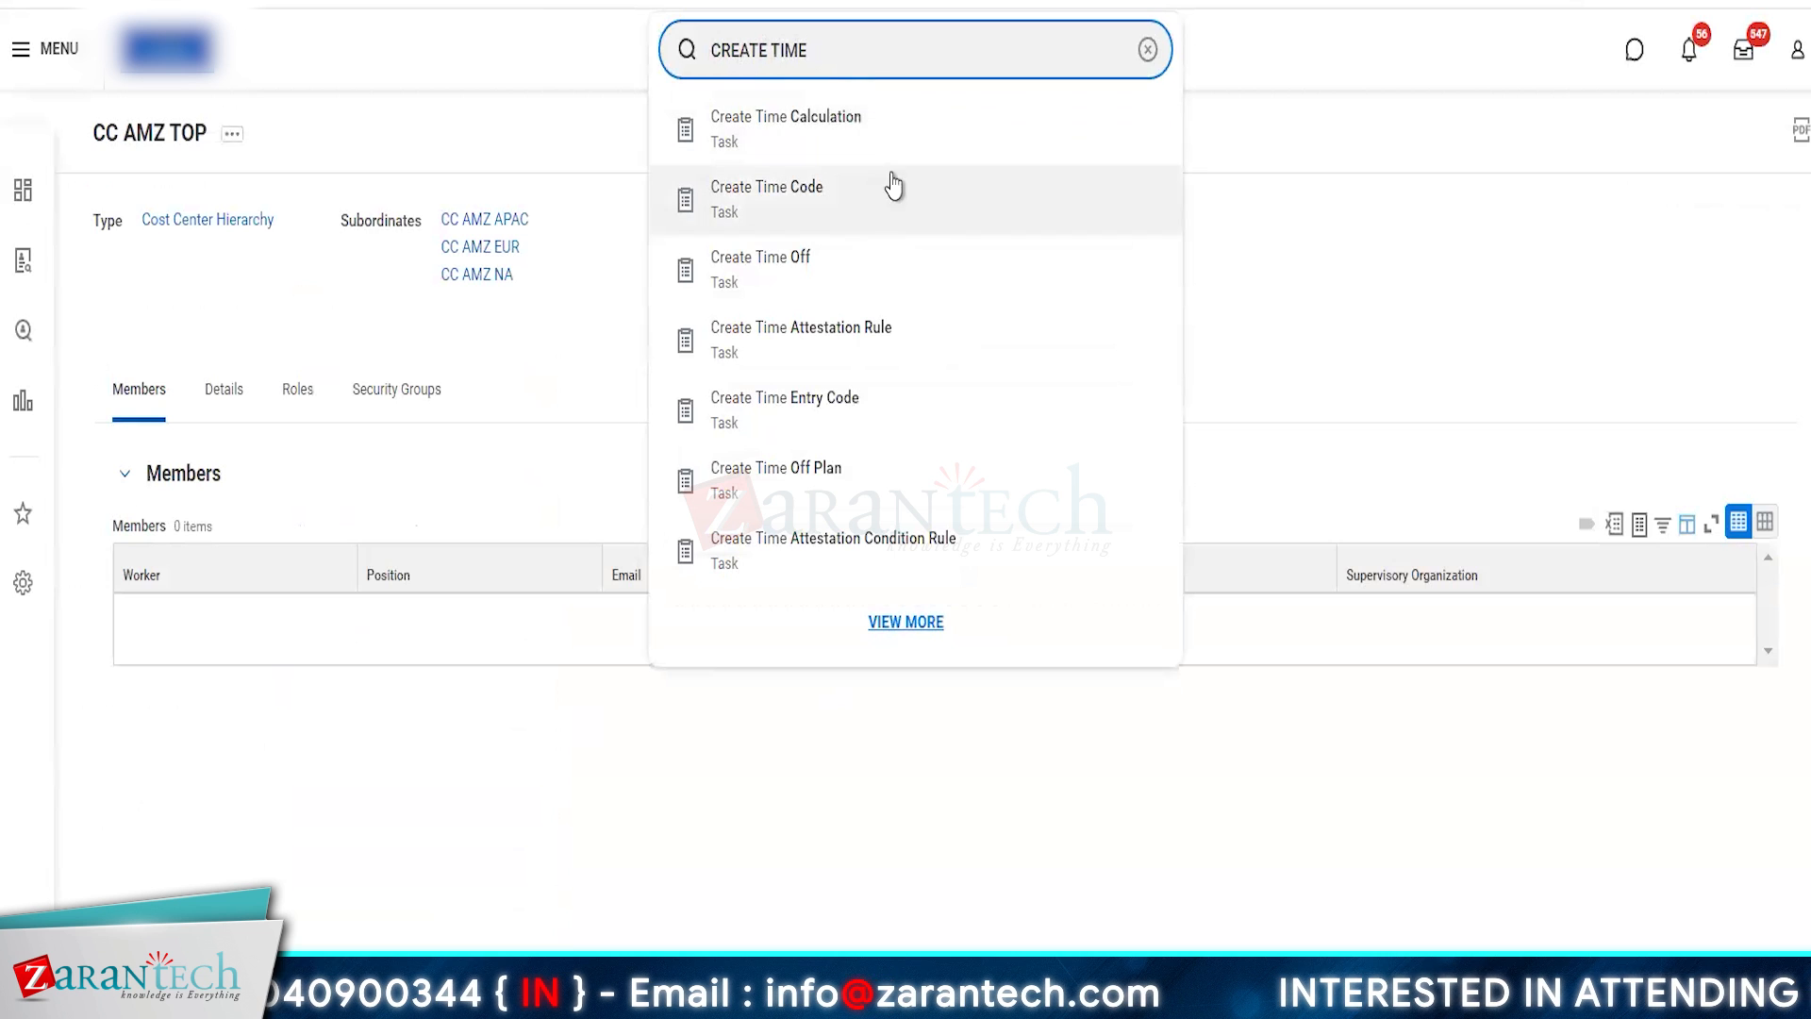
pyautogui.write(' PROFI')
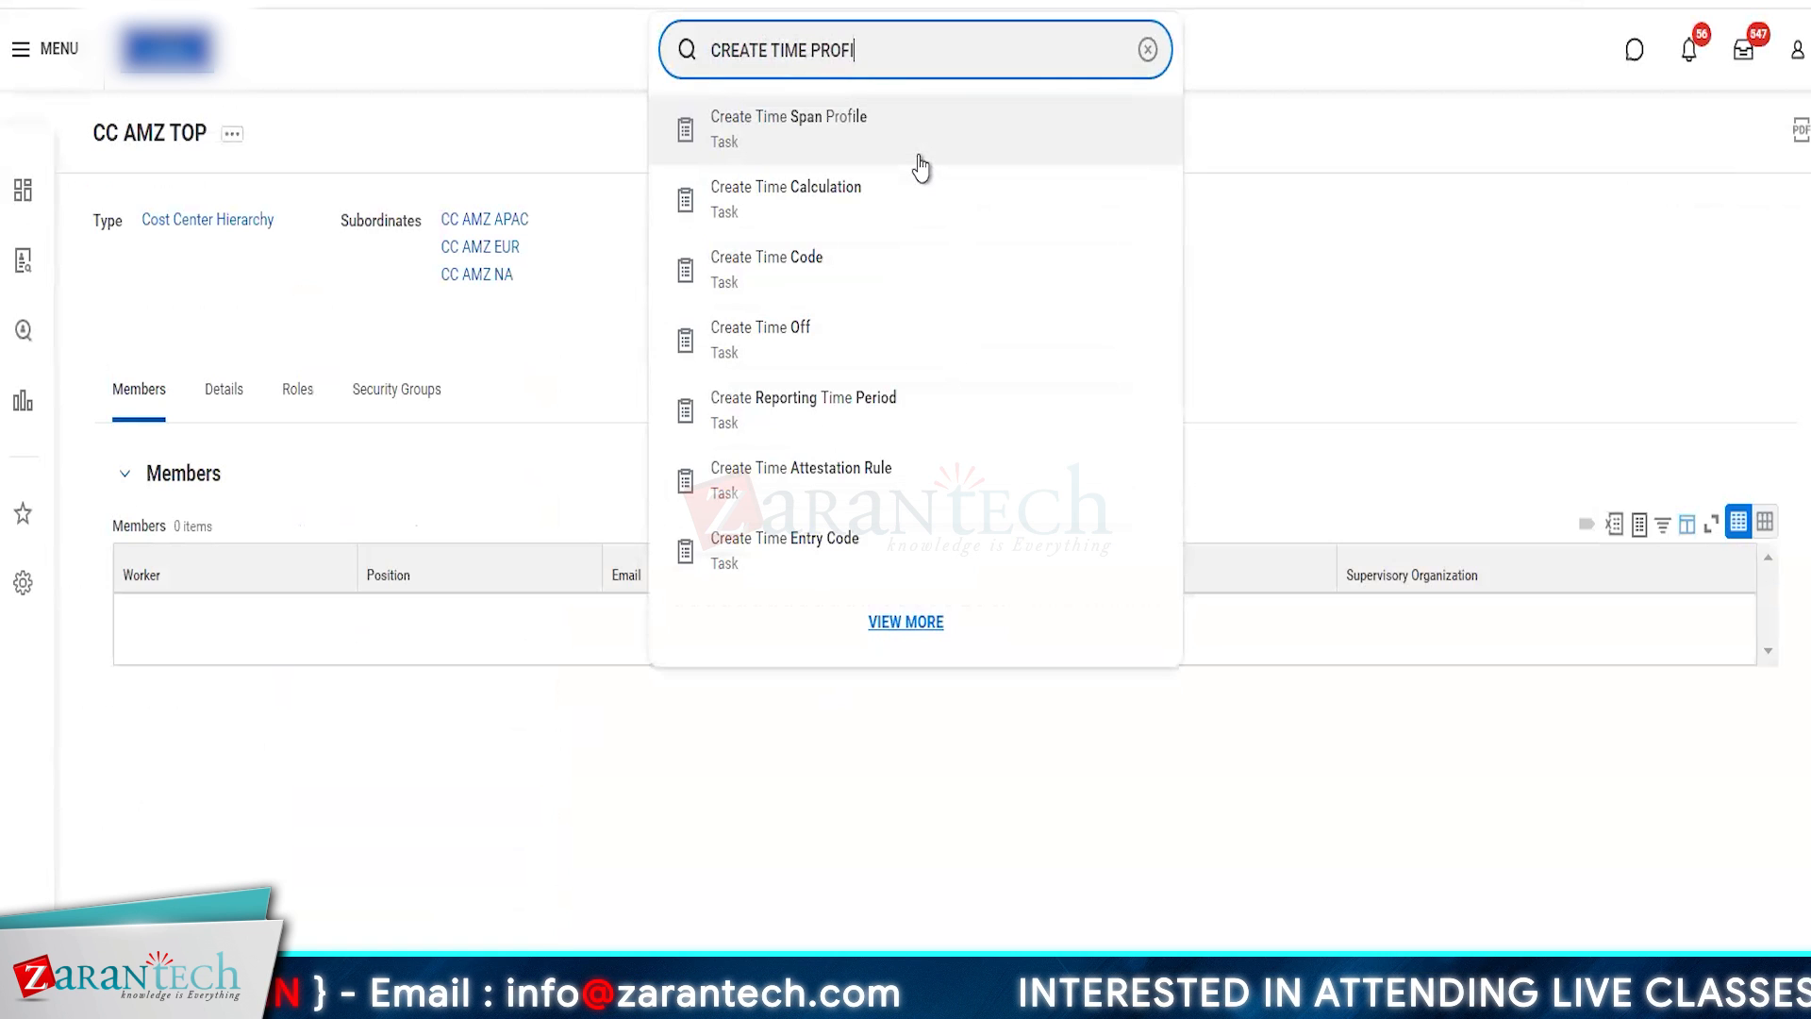
# - Search for MAINTAIN TIME instead and open the Maintain Time Profiles task
pyautogui.press('BackSpace')
pyautogui.press('BackSpace')
pyautogui.press('BackSpace')
pyautogui.press('BackSpace')
pyautogui.press('BackSpace')
pyautogui.press('BackSpace')
pyautogui.press('BackSpace')
pyautogui.press('BackSpace')
pyautogui.press('BackSpace')
pyautogui.press('BackSpace')
pyautogui.press('BackSpace')
pyautogui.press('BackSpace')
pyautogui.press('BackSpace')
pyautogui.press('BackSpace')
pyautogui.press('BackSpace')
pyautogui.press('BackSpace')
pyautogui.press('BackSpace')
pyautogui.write('M')
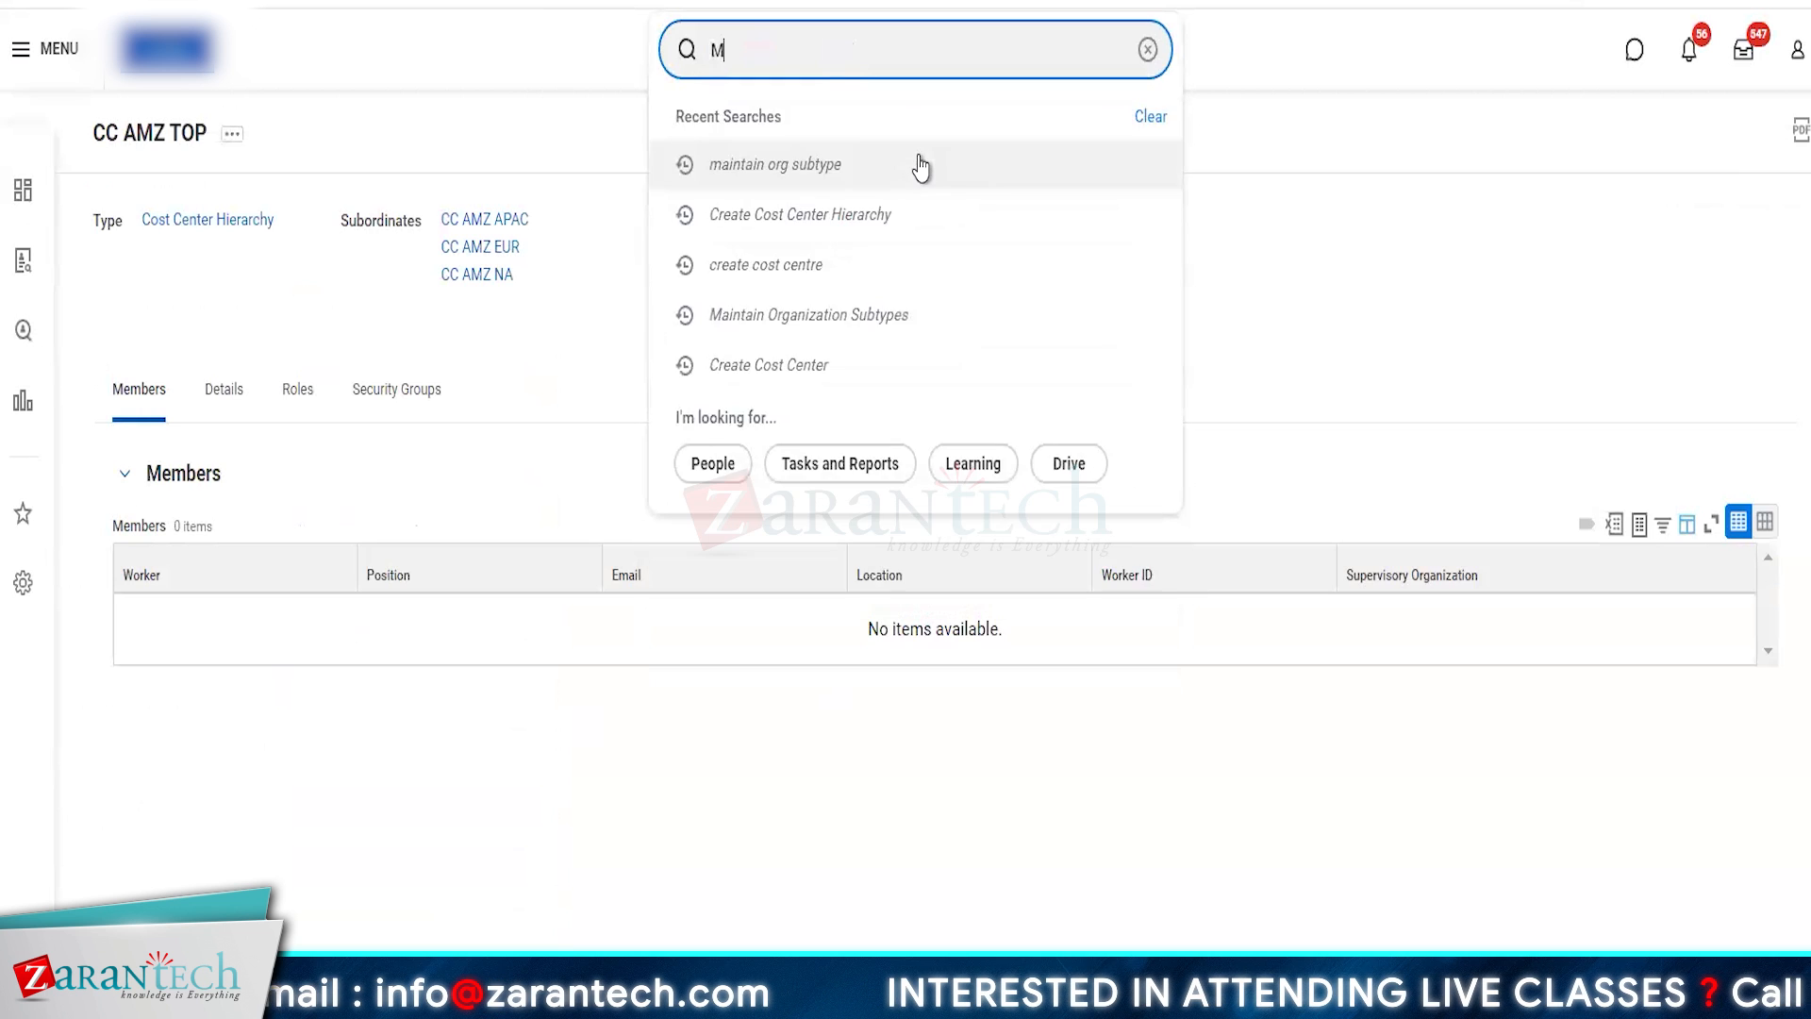
pyautogui.write('AINTAIN TIME')
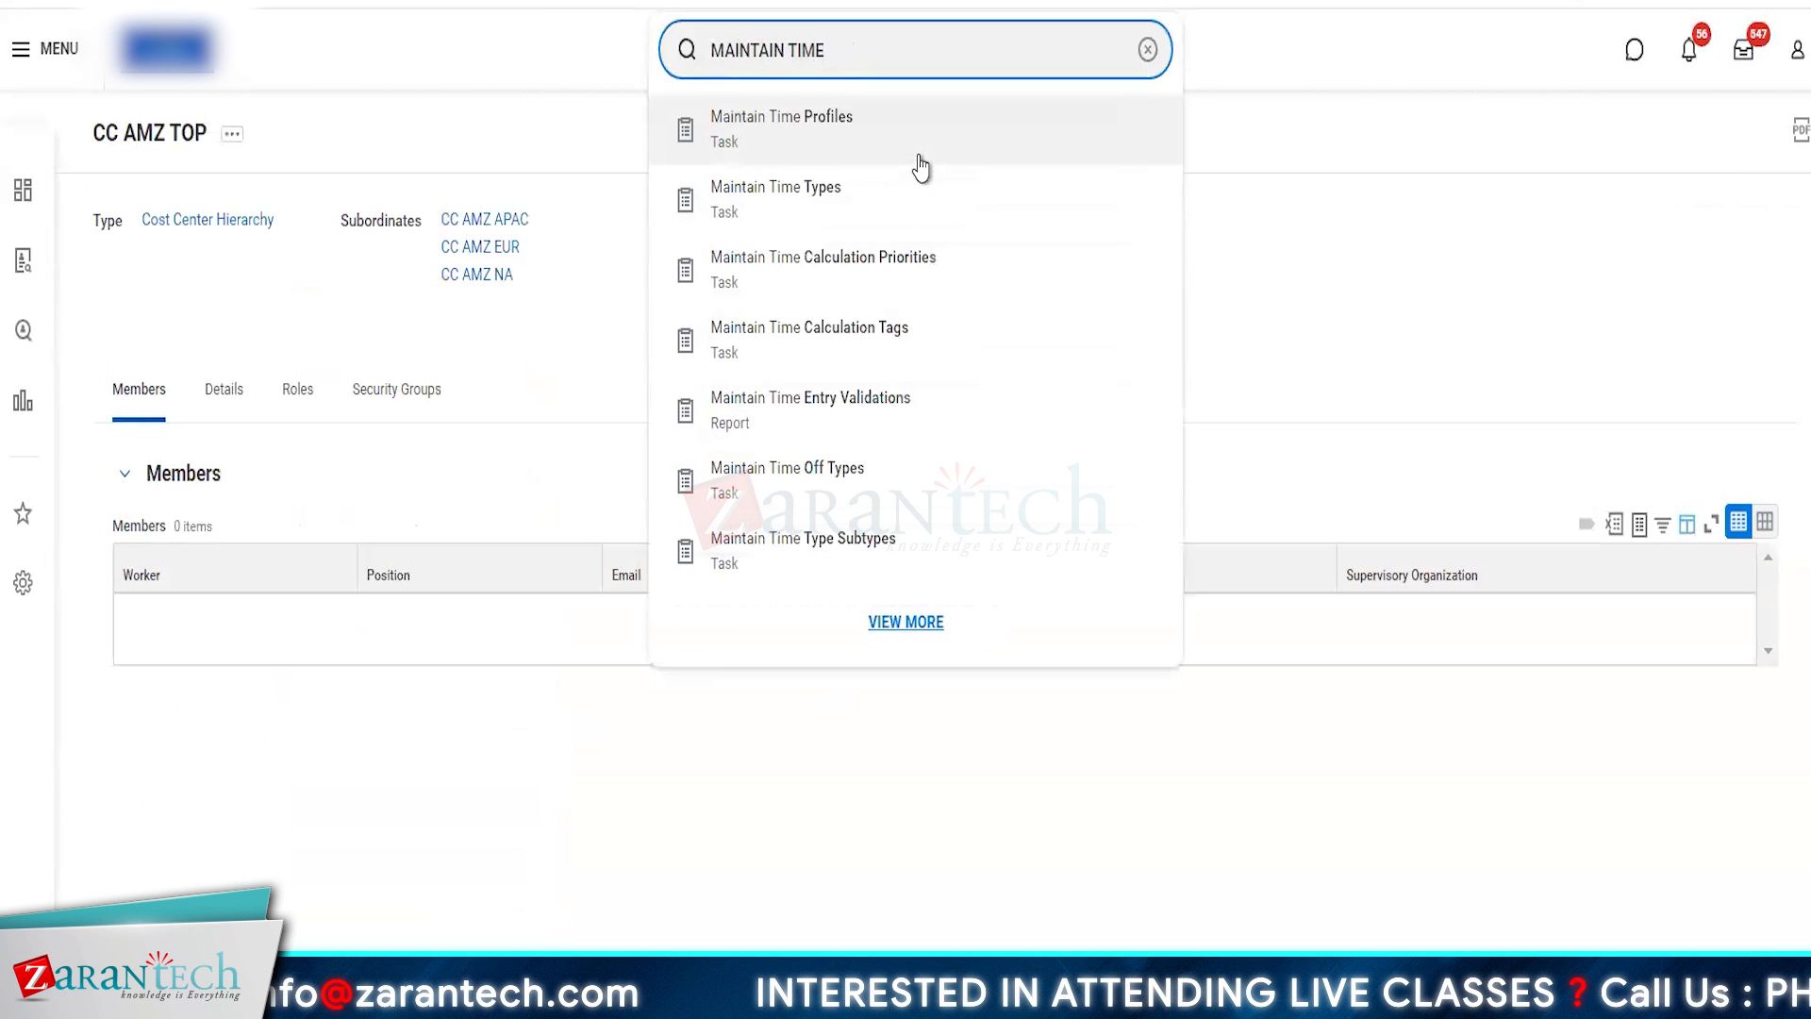
pyautogui.click(809, 146)
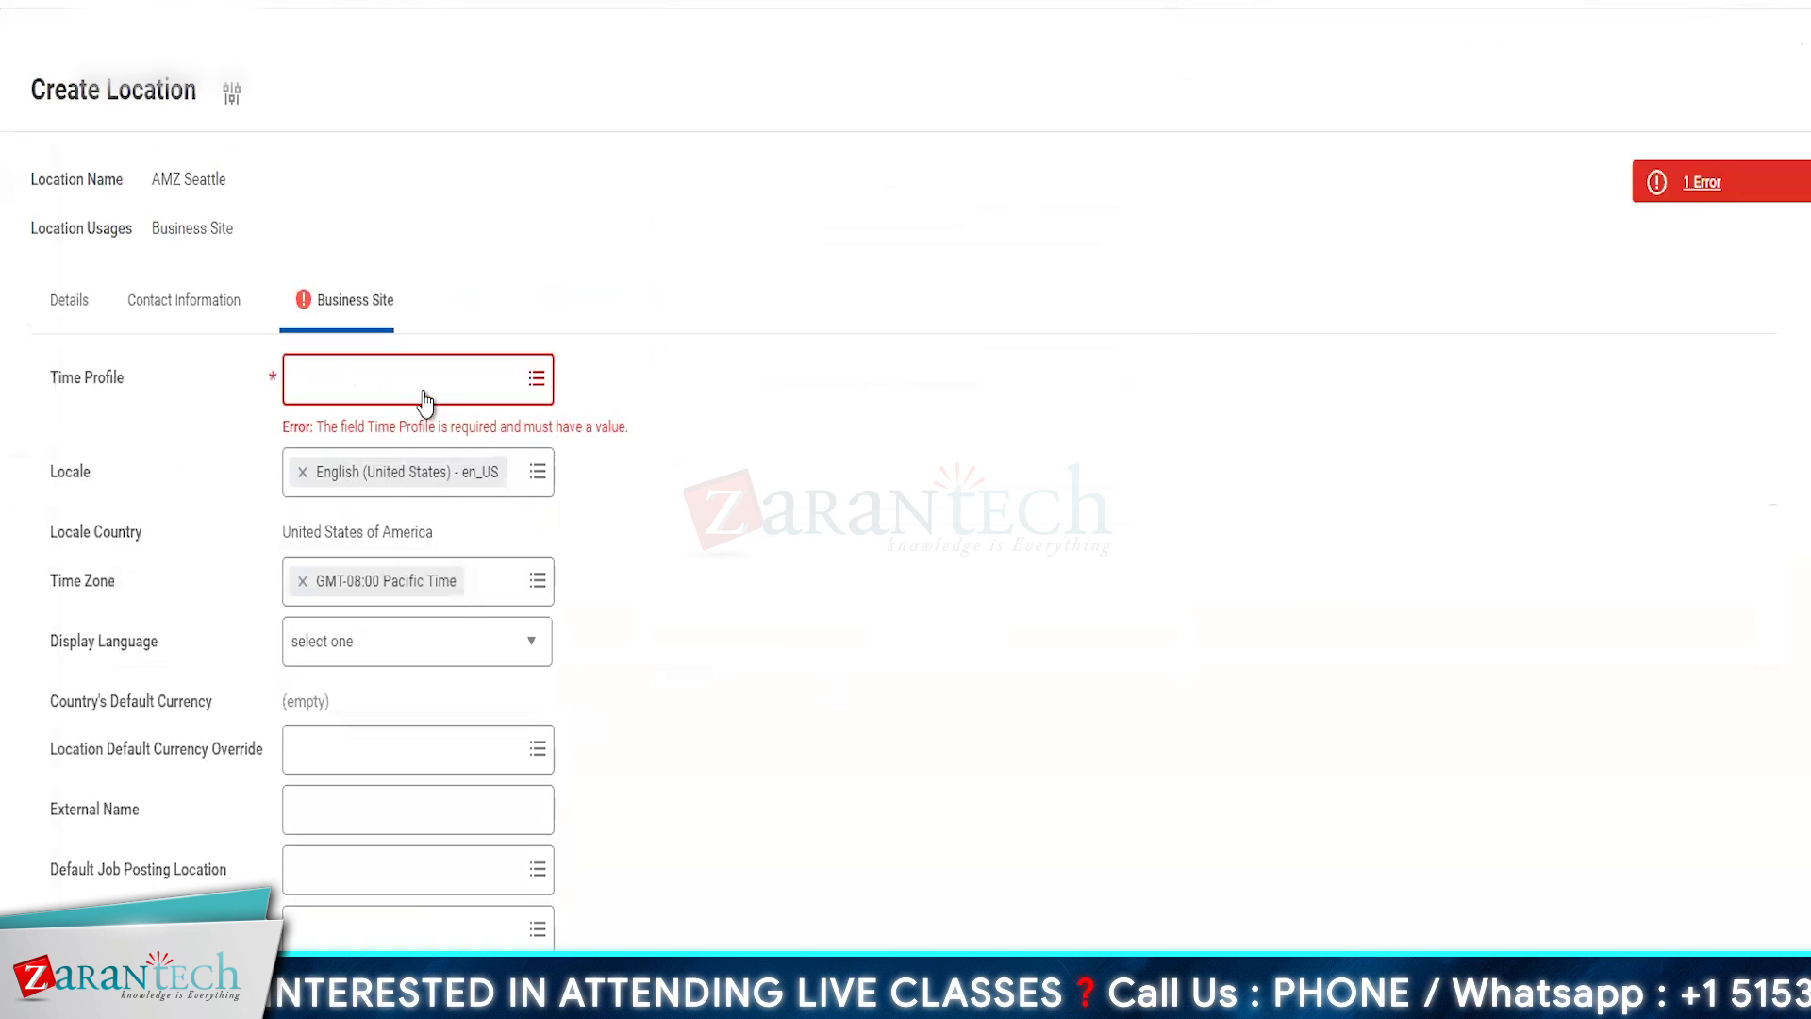
# - Return to the AMZ Seattle location form and examine the full list of existing time profiles for a suitable entry
pyautogui.click(425, 389)
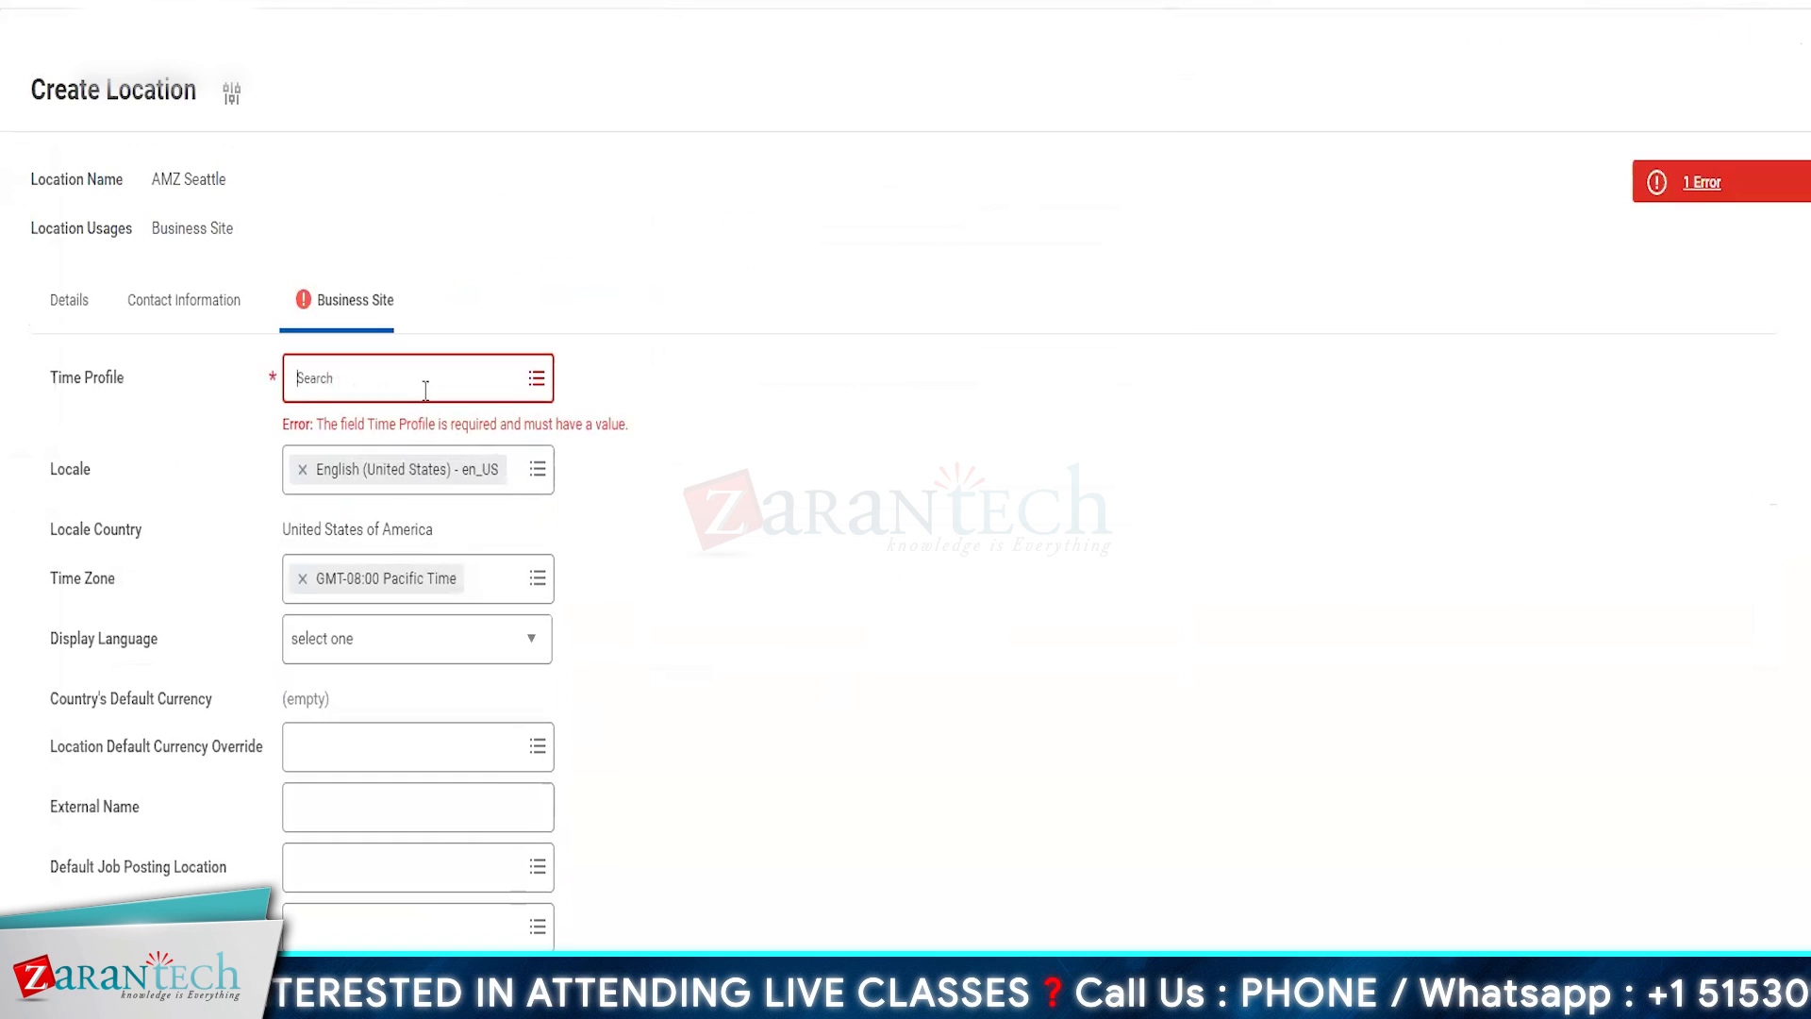
pyautogui.click(335, 485)
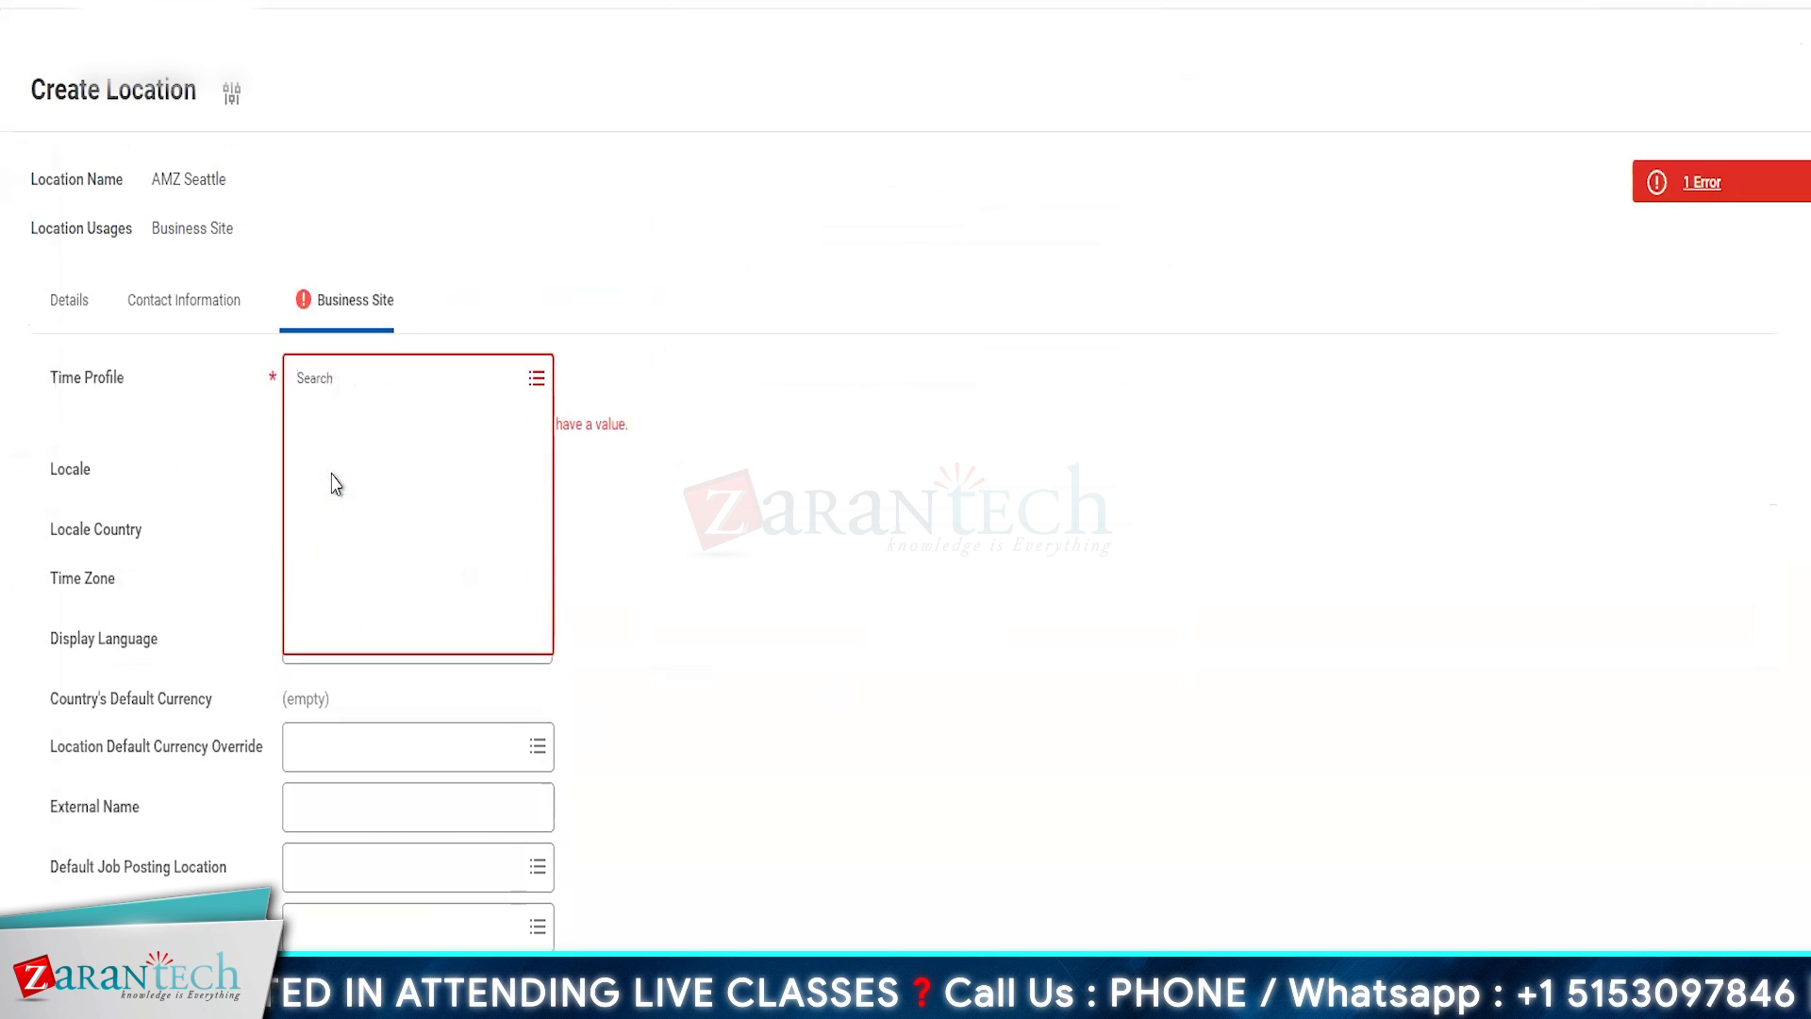
pyautogui.scroll(-5, 400, 761)
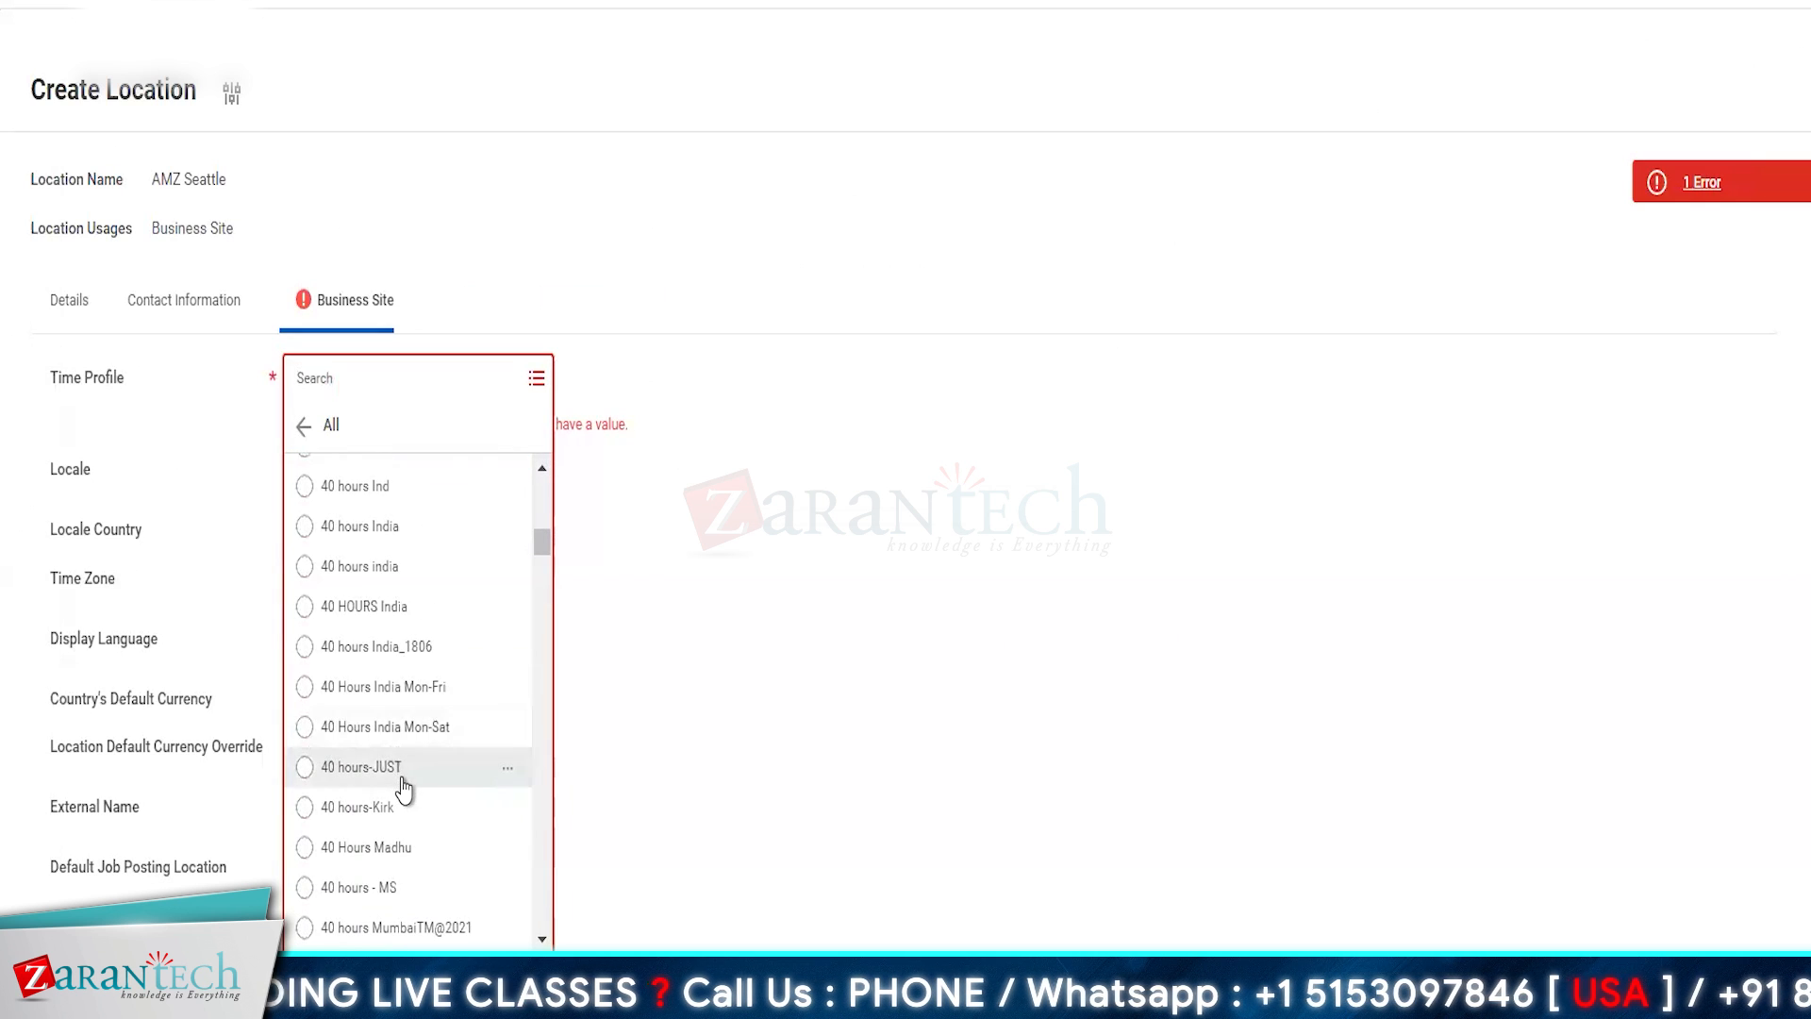
pyautogui.scroll(-3, 402, 781)
pyautogui.scroll(-3, 405, 788)
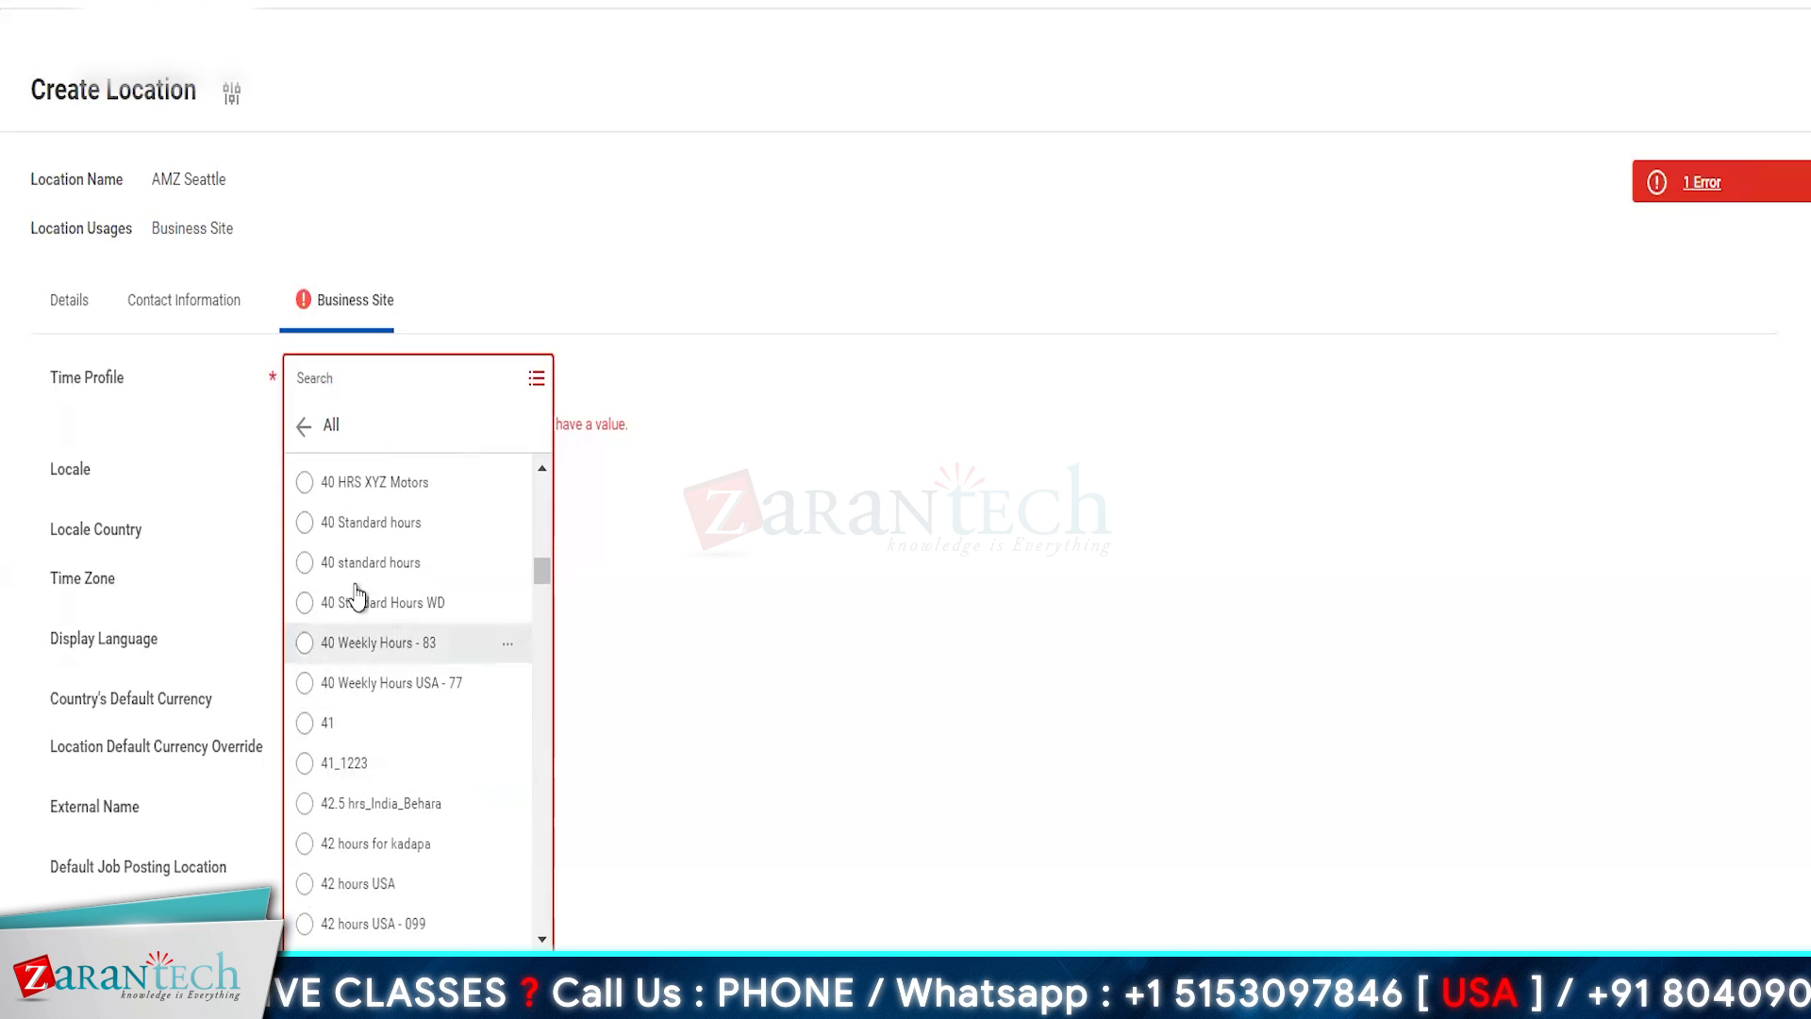
pyautogui.scroll(-5, 376, 563)
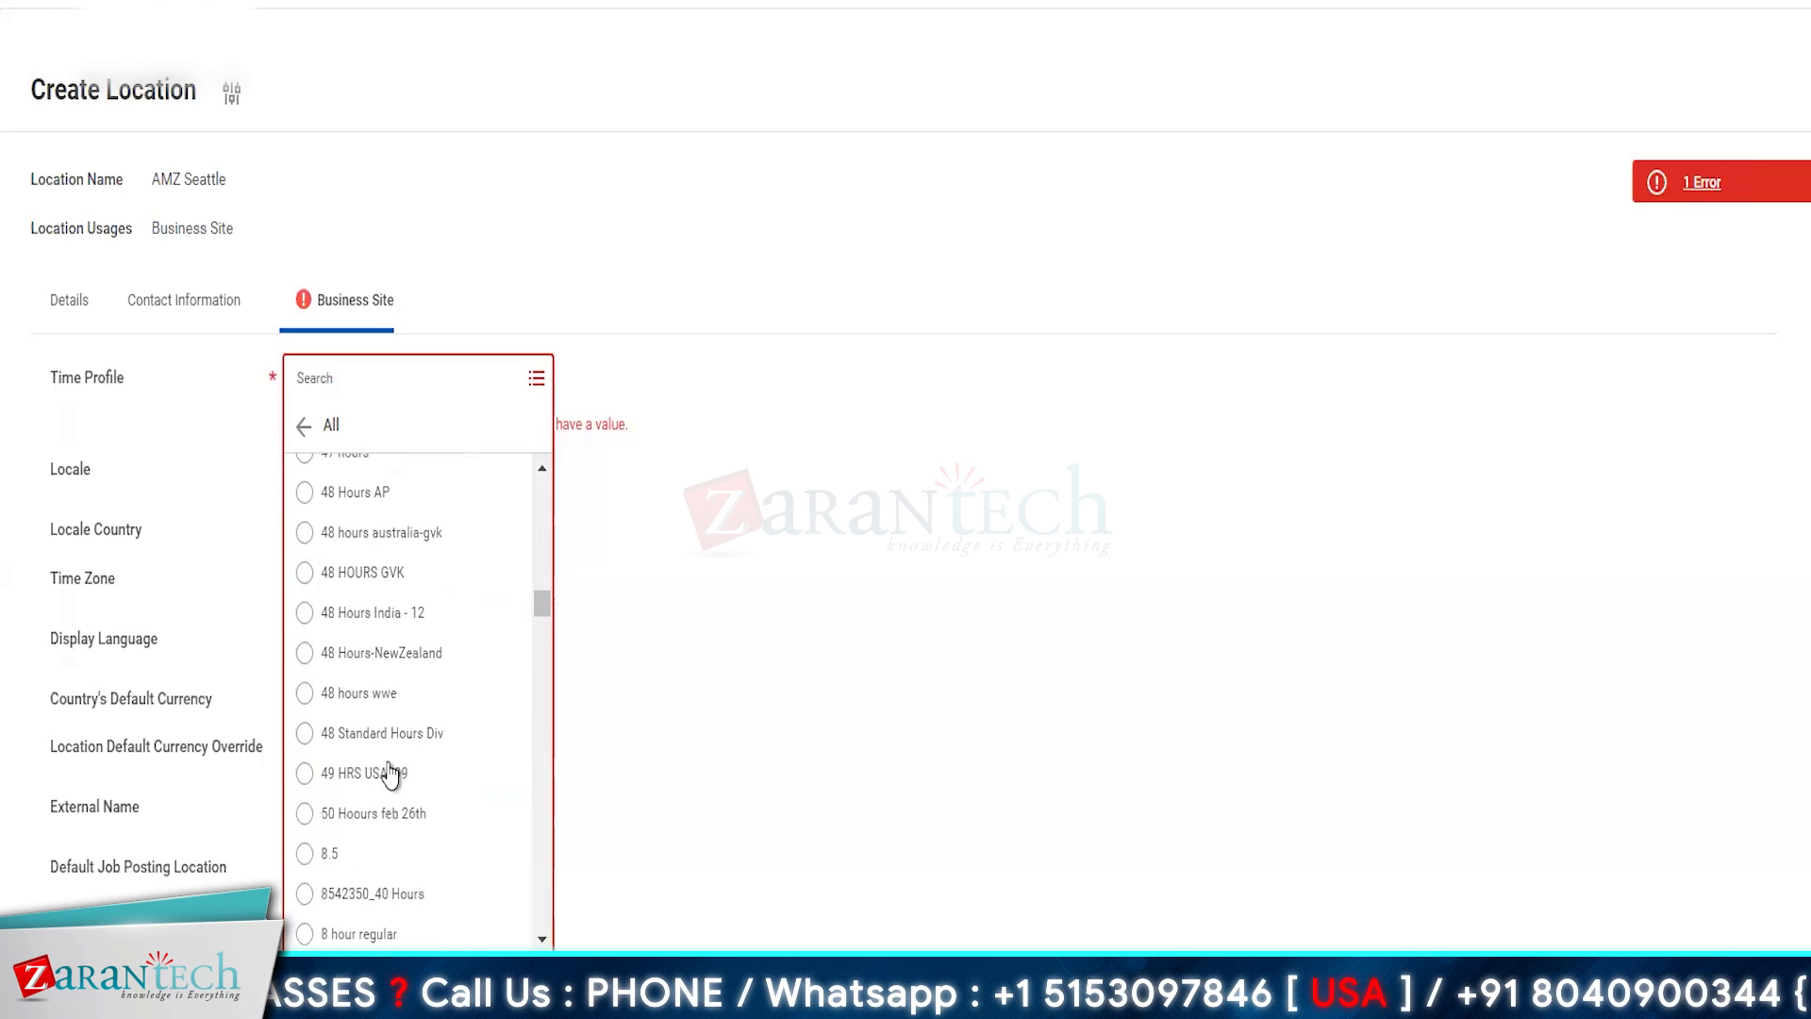
pyautogui.scroll(-5, 389, 772)
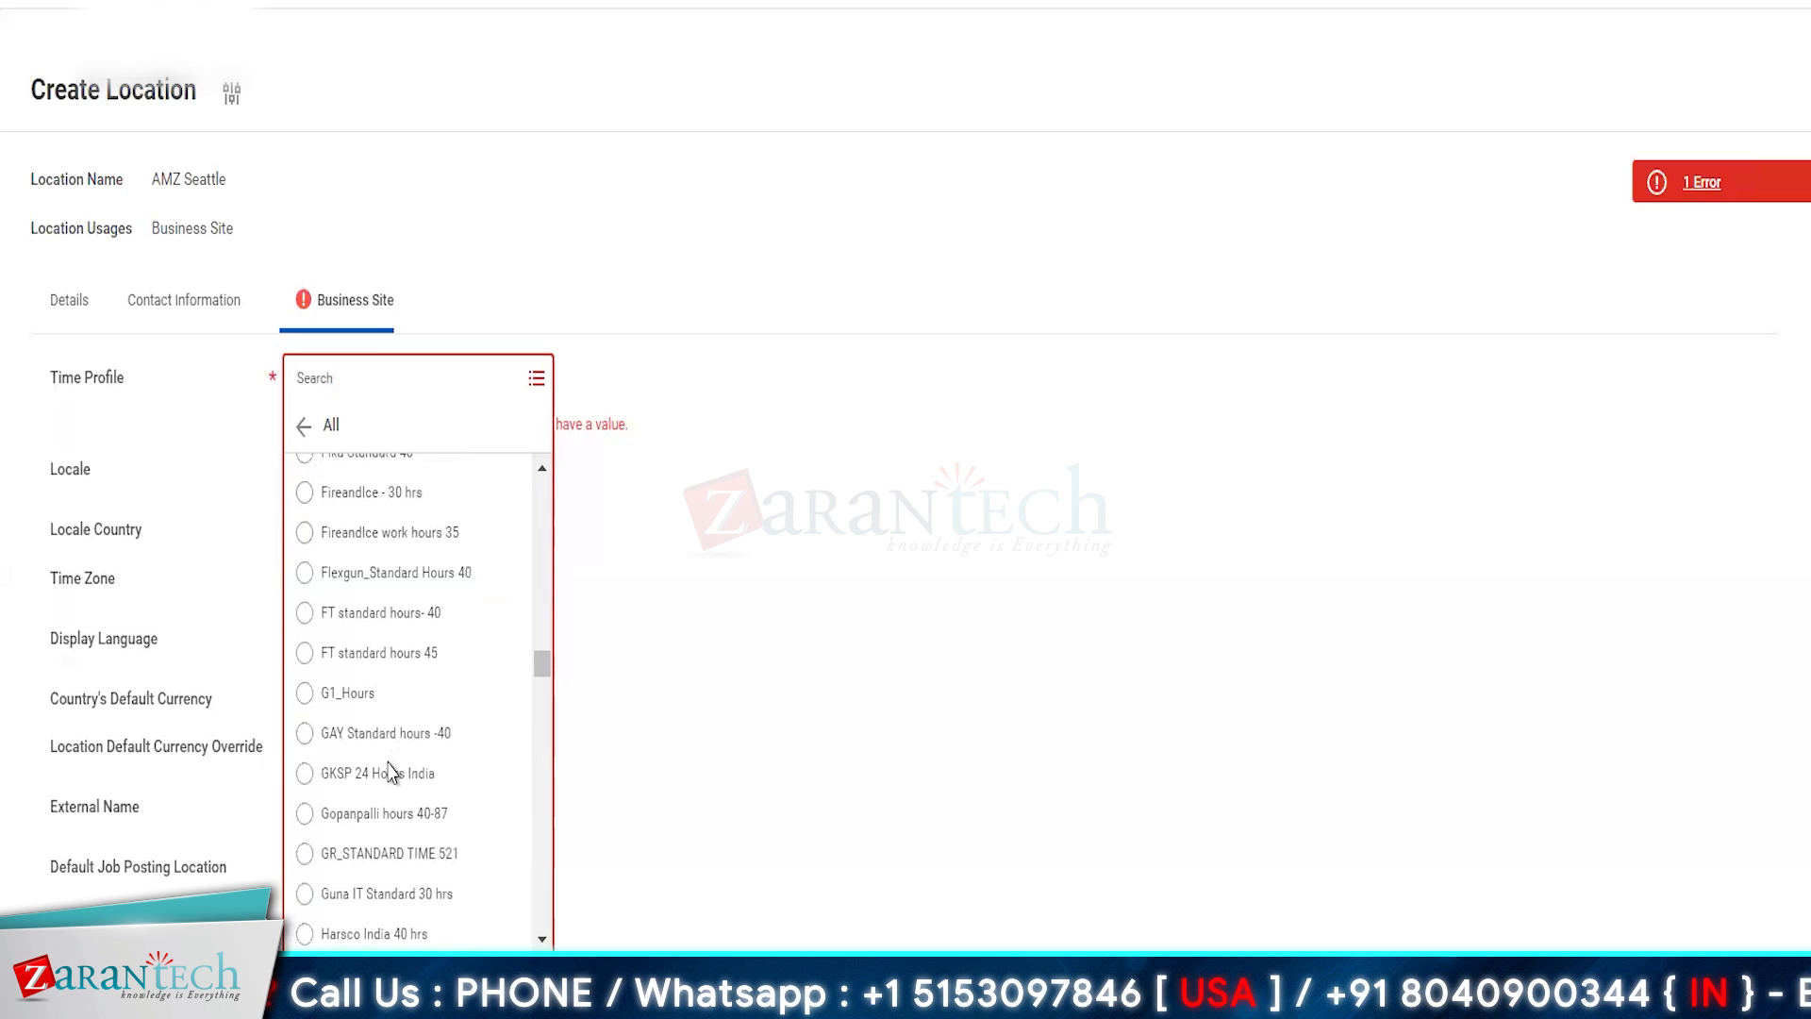
pyautogui.scroll(-10, 390, 772)
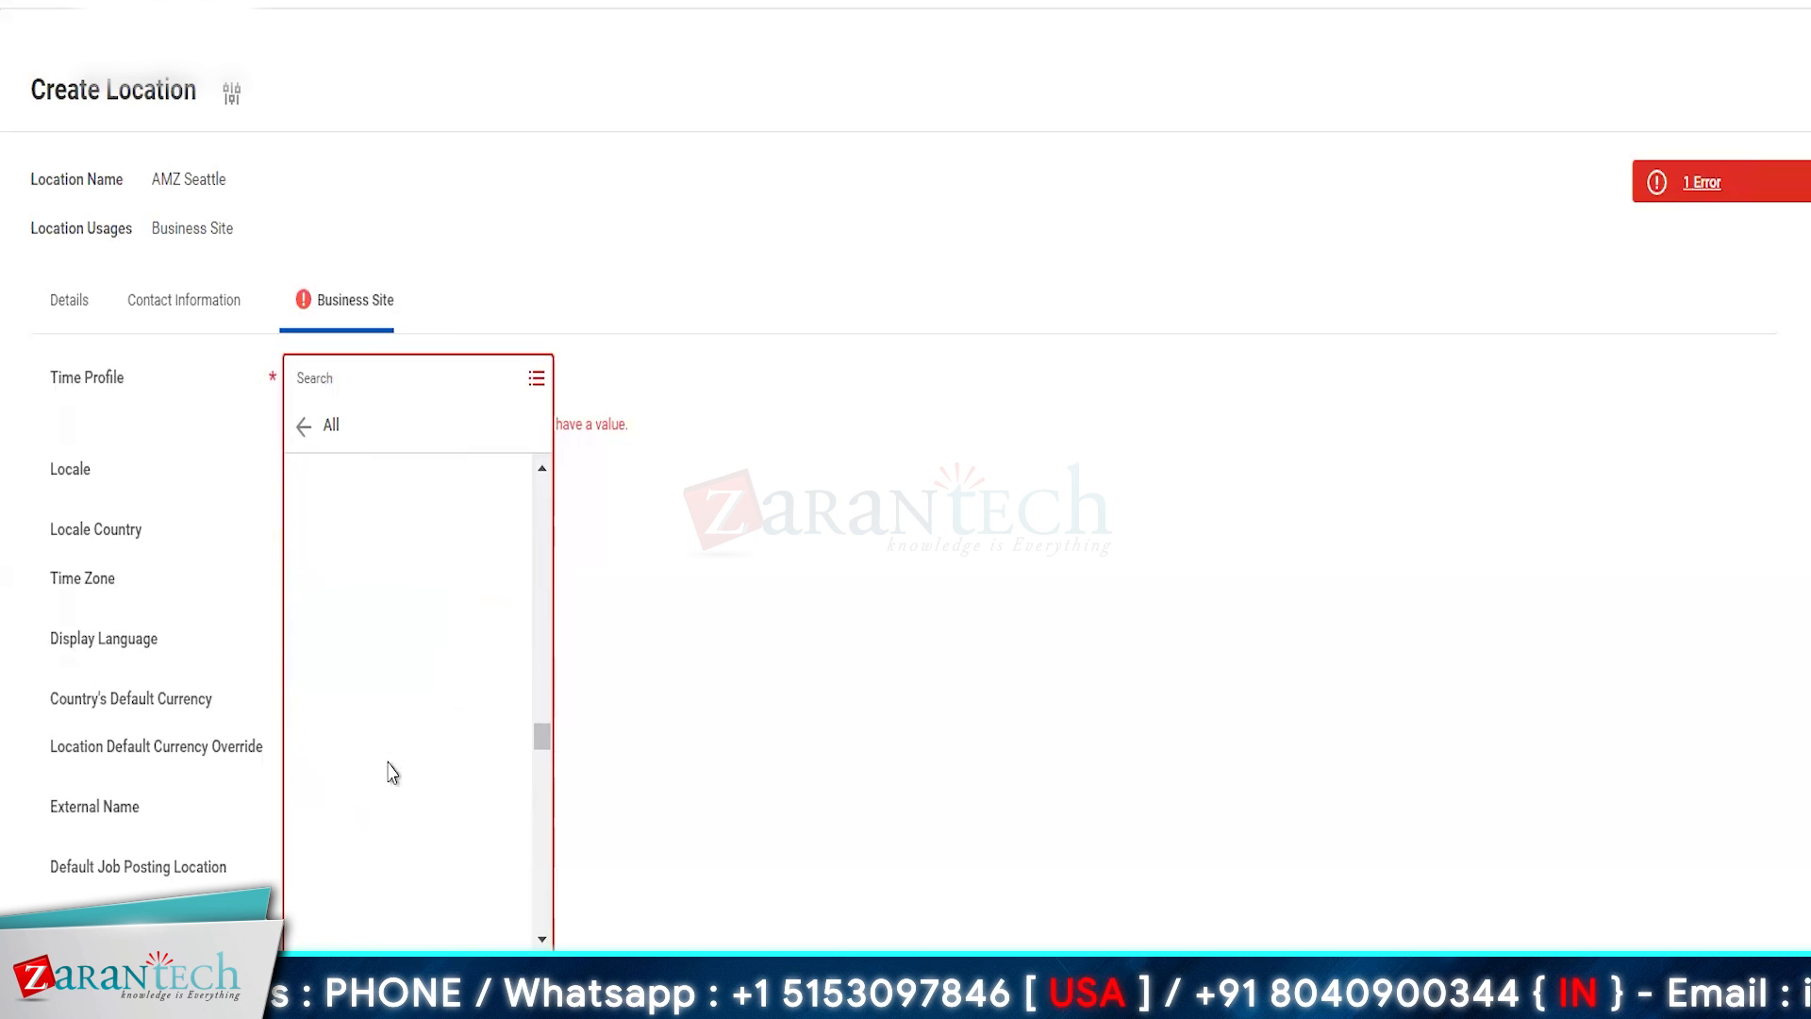
pyautogui.scroll(-10, 393, 772)
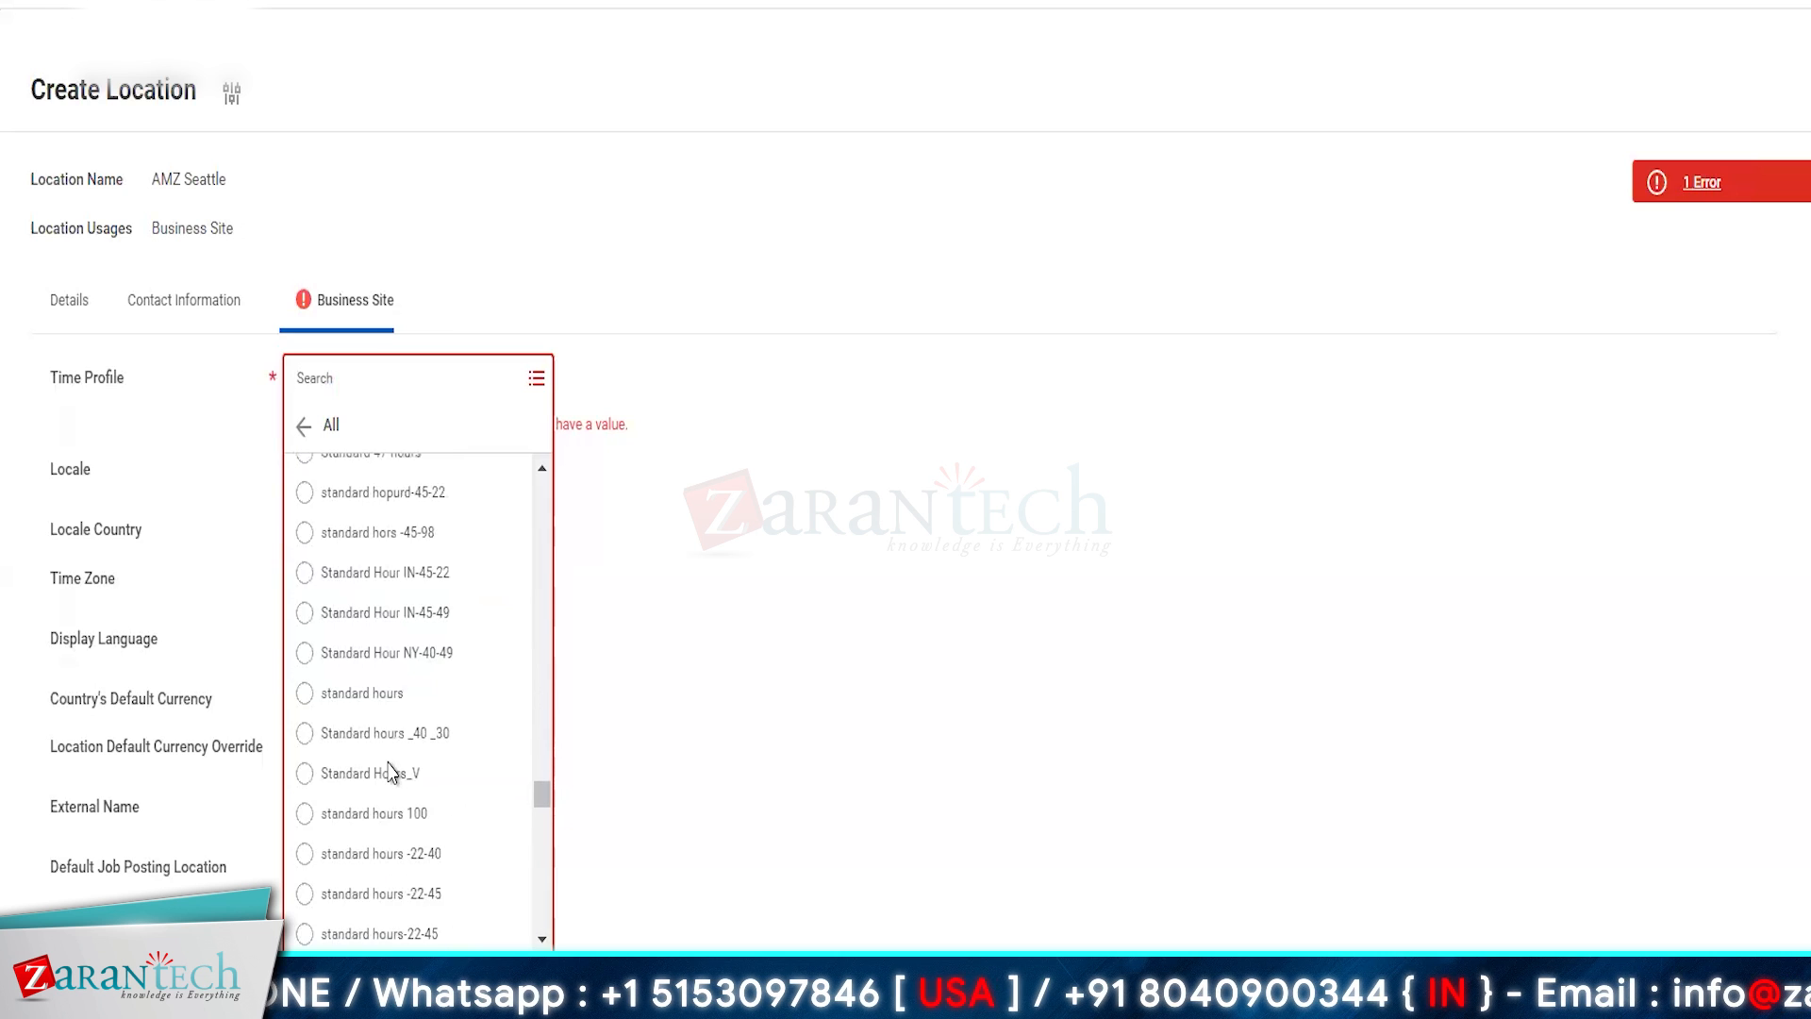
pyautogui.scroll(10, 393, 772)
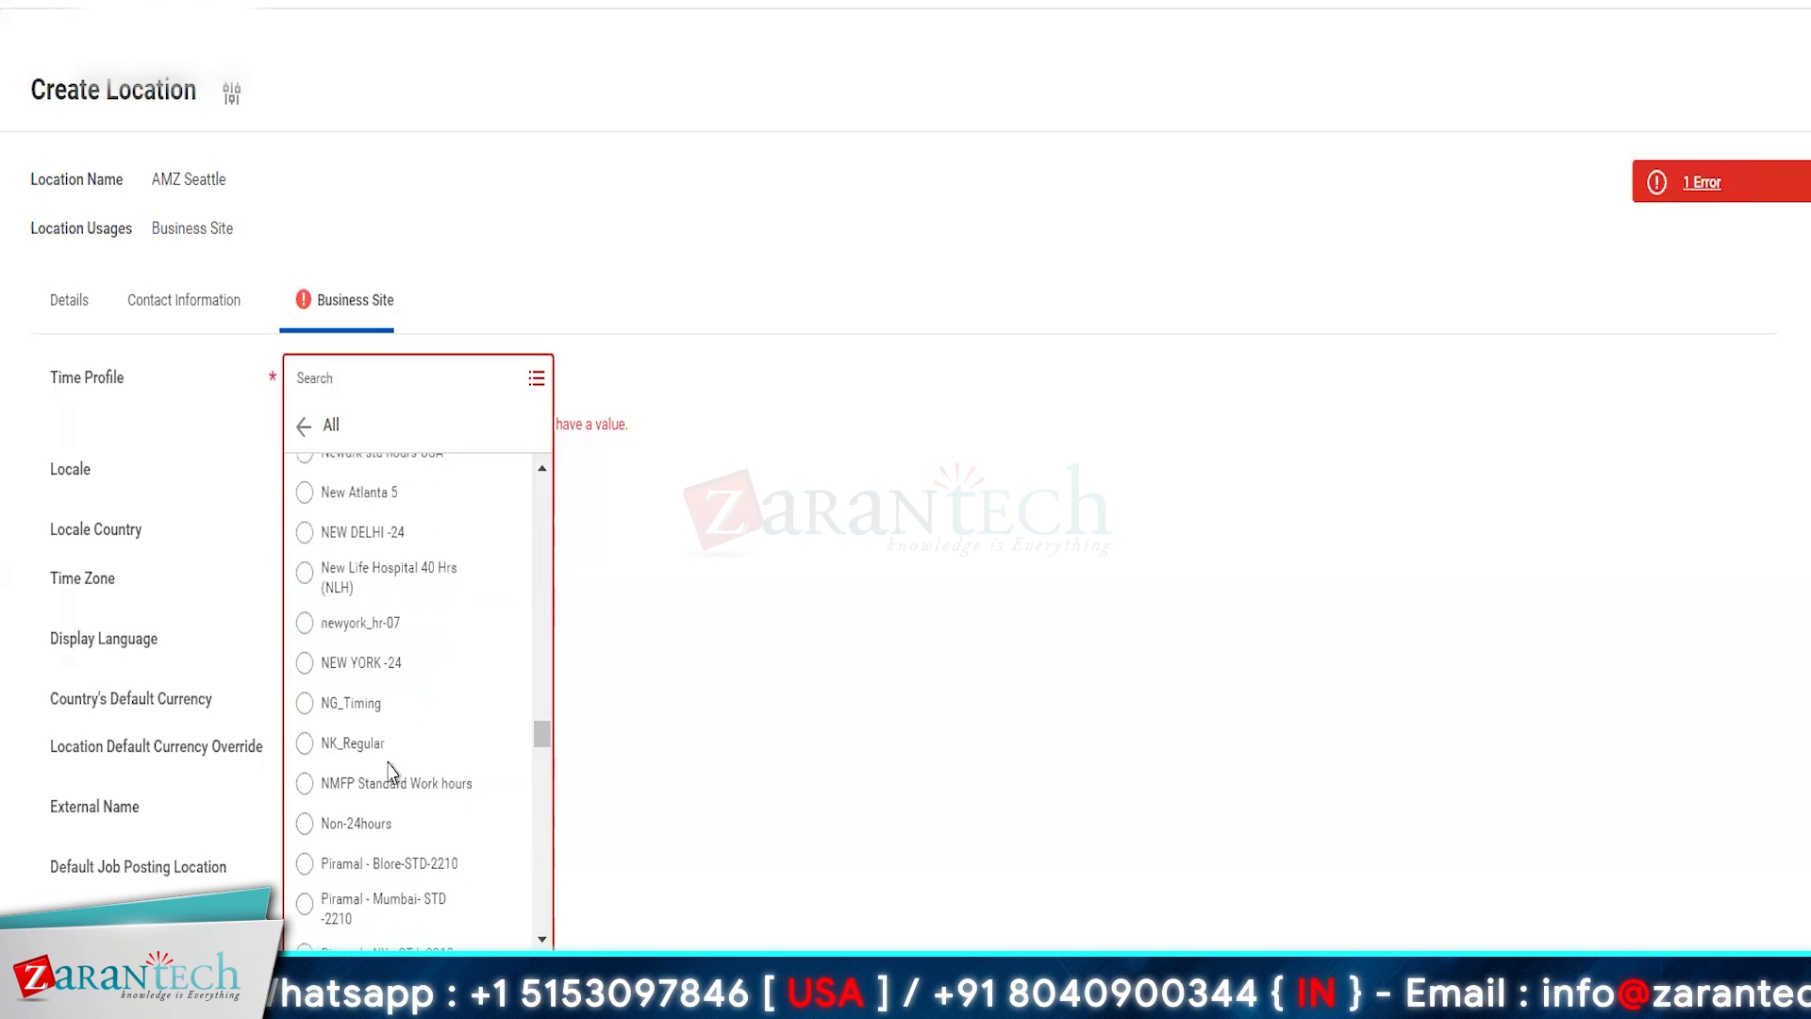
pyautogui.scroll(-10, 393, 772)
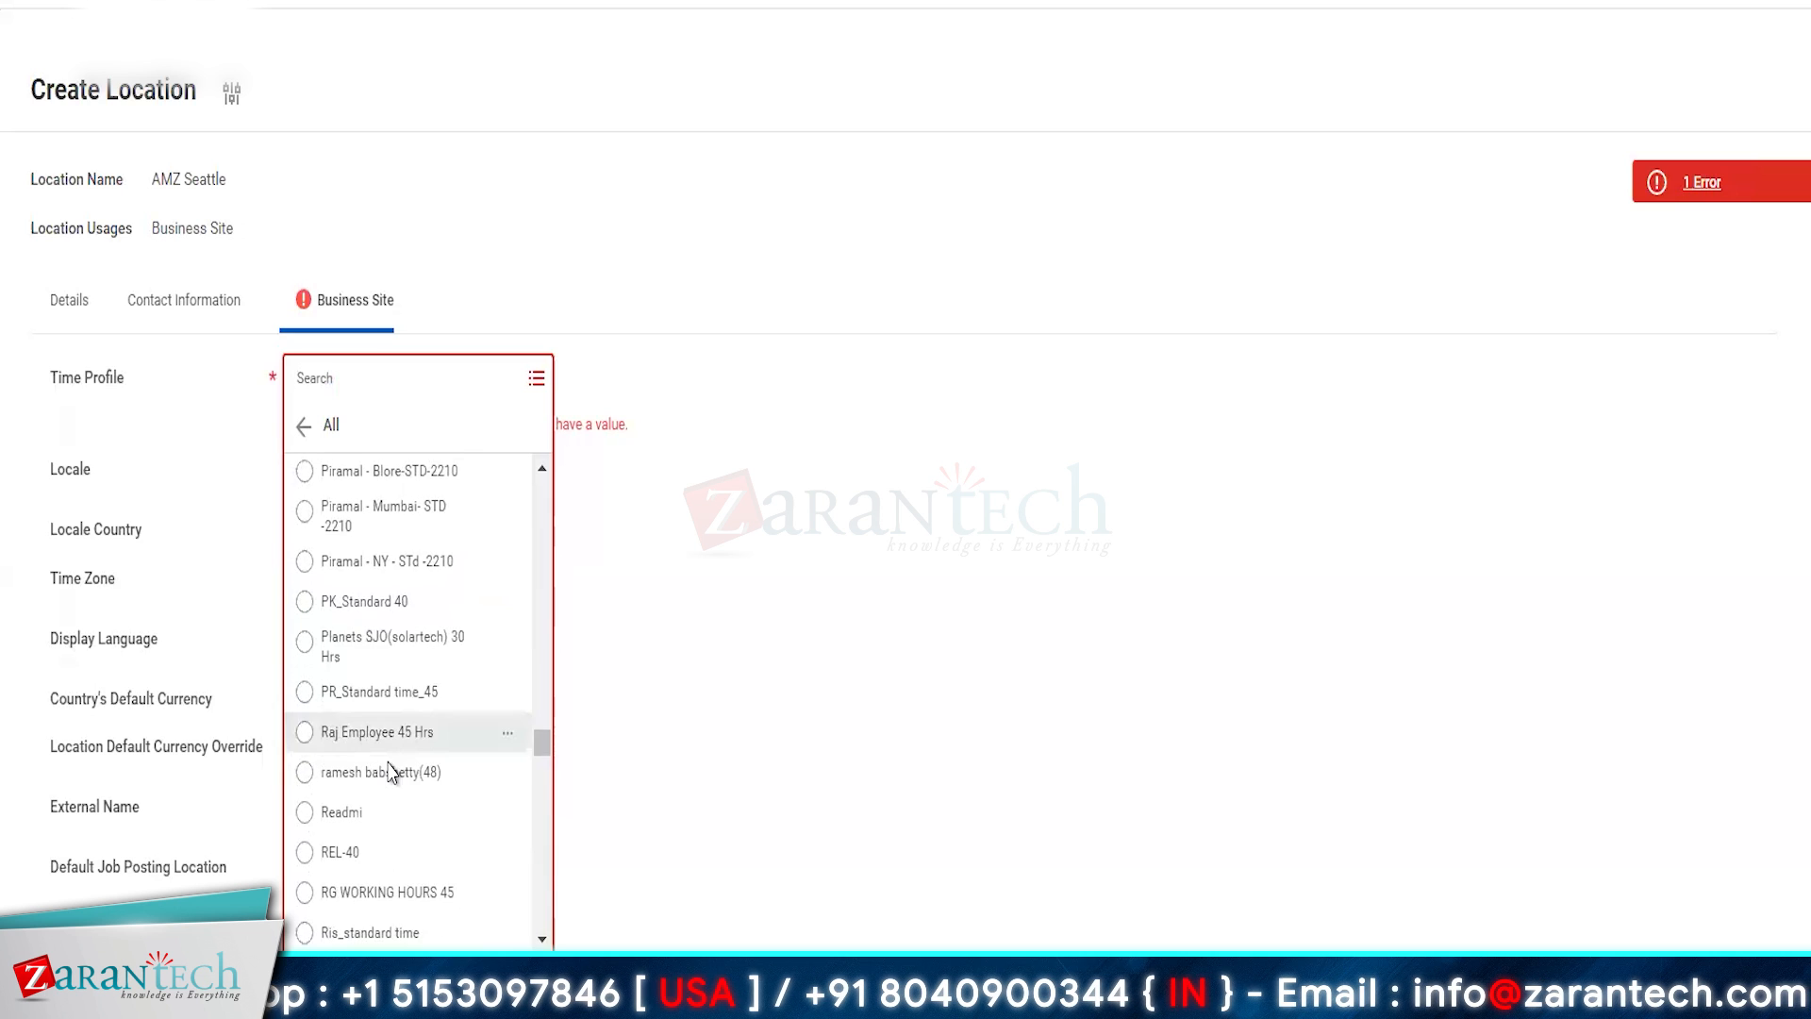
pyautogui.scroll(-5, 392, 772)
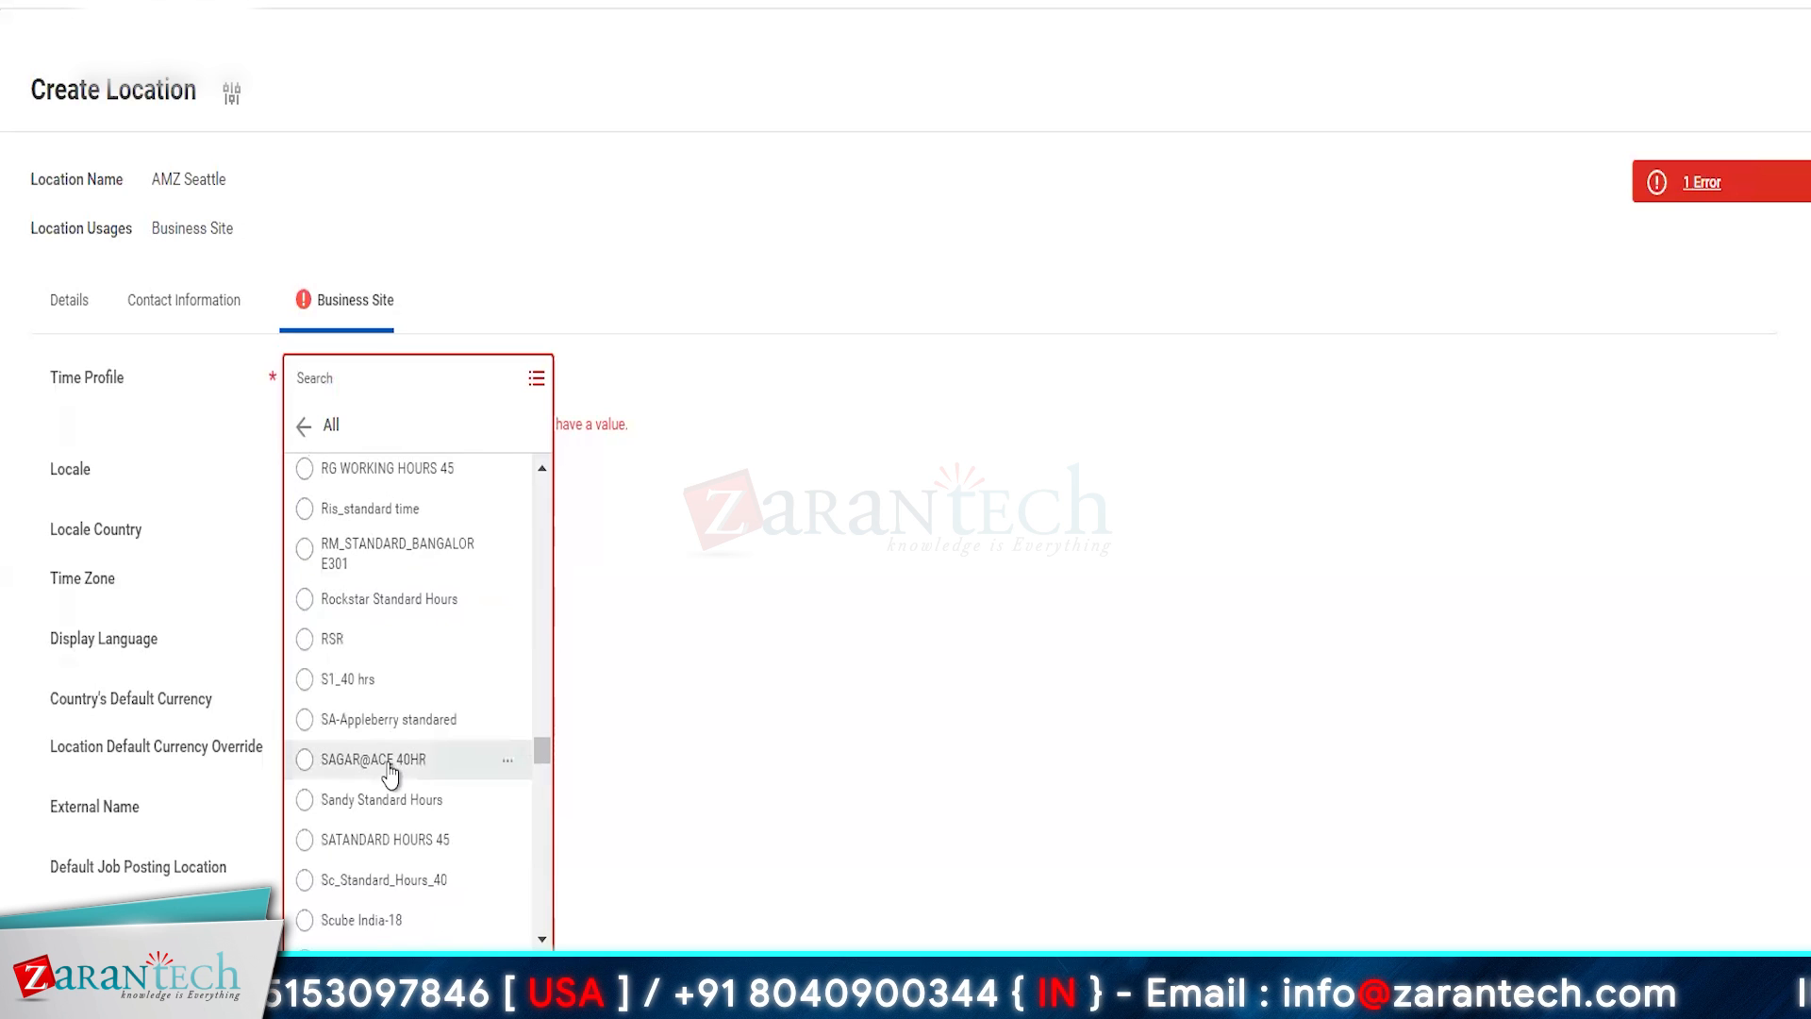
pyautogui.scroll(-10, 393, 772)
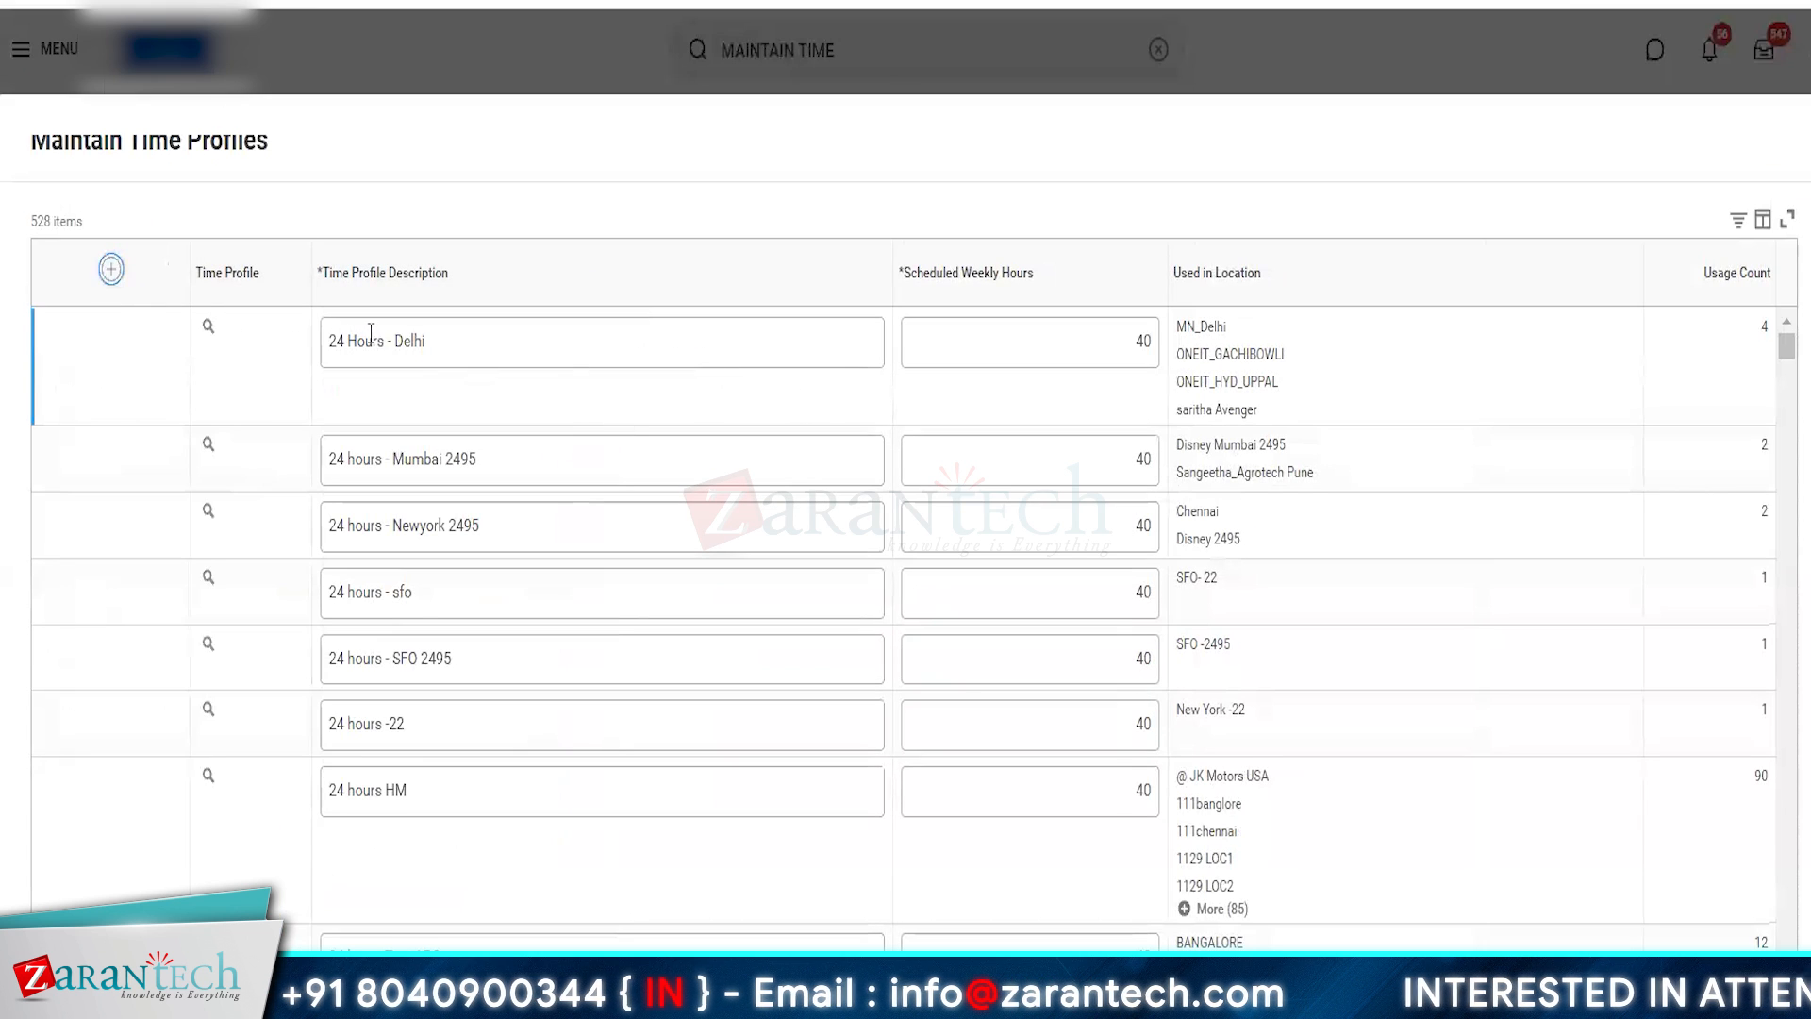
# - Add a time profile described as "Pacific Standard Time - 40hrs" with 40 scheduled weekly hours and save it
pyautogui.click(385, 338)
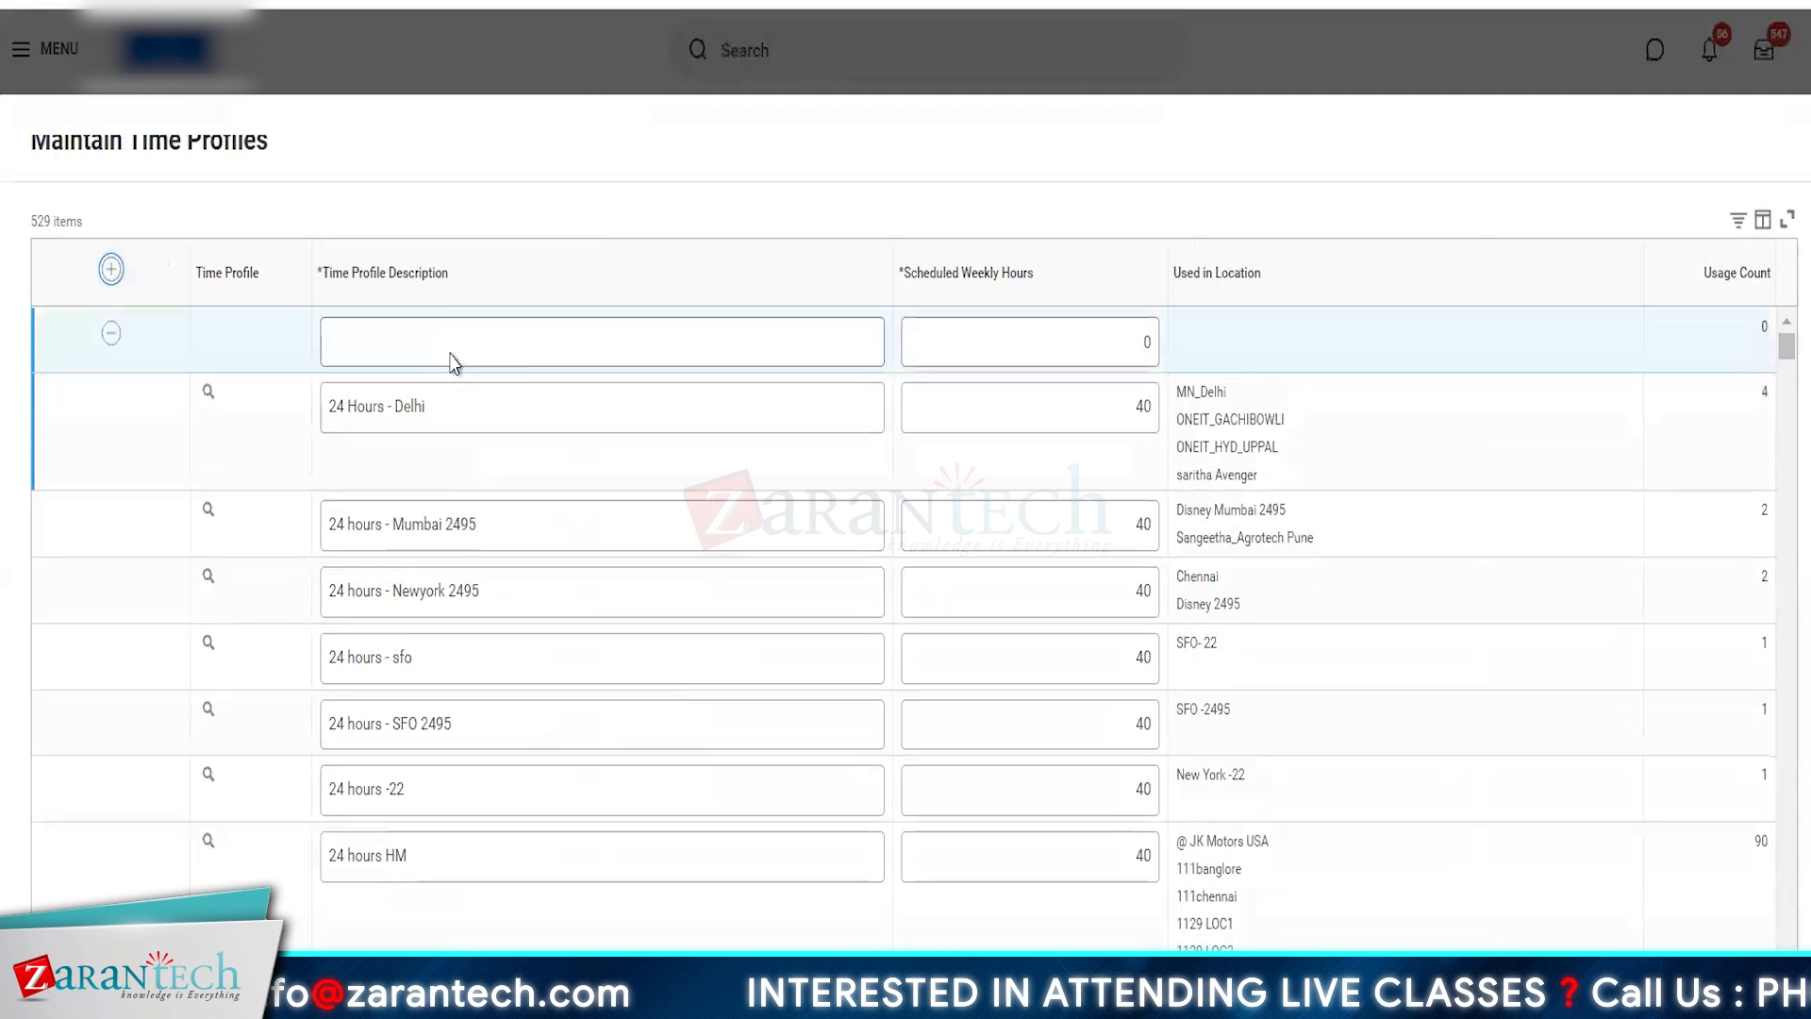
pyautogui.click(449, 338)
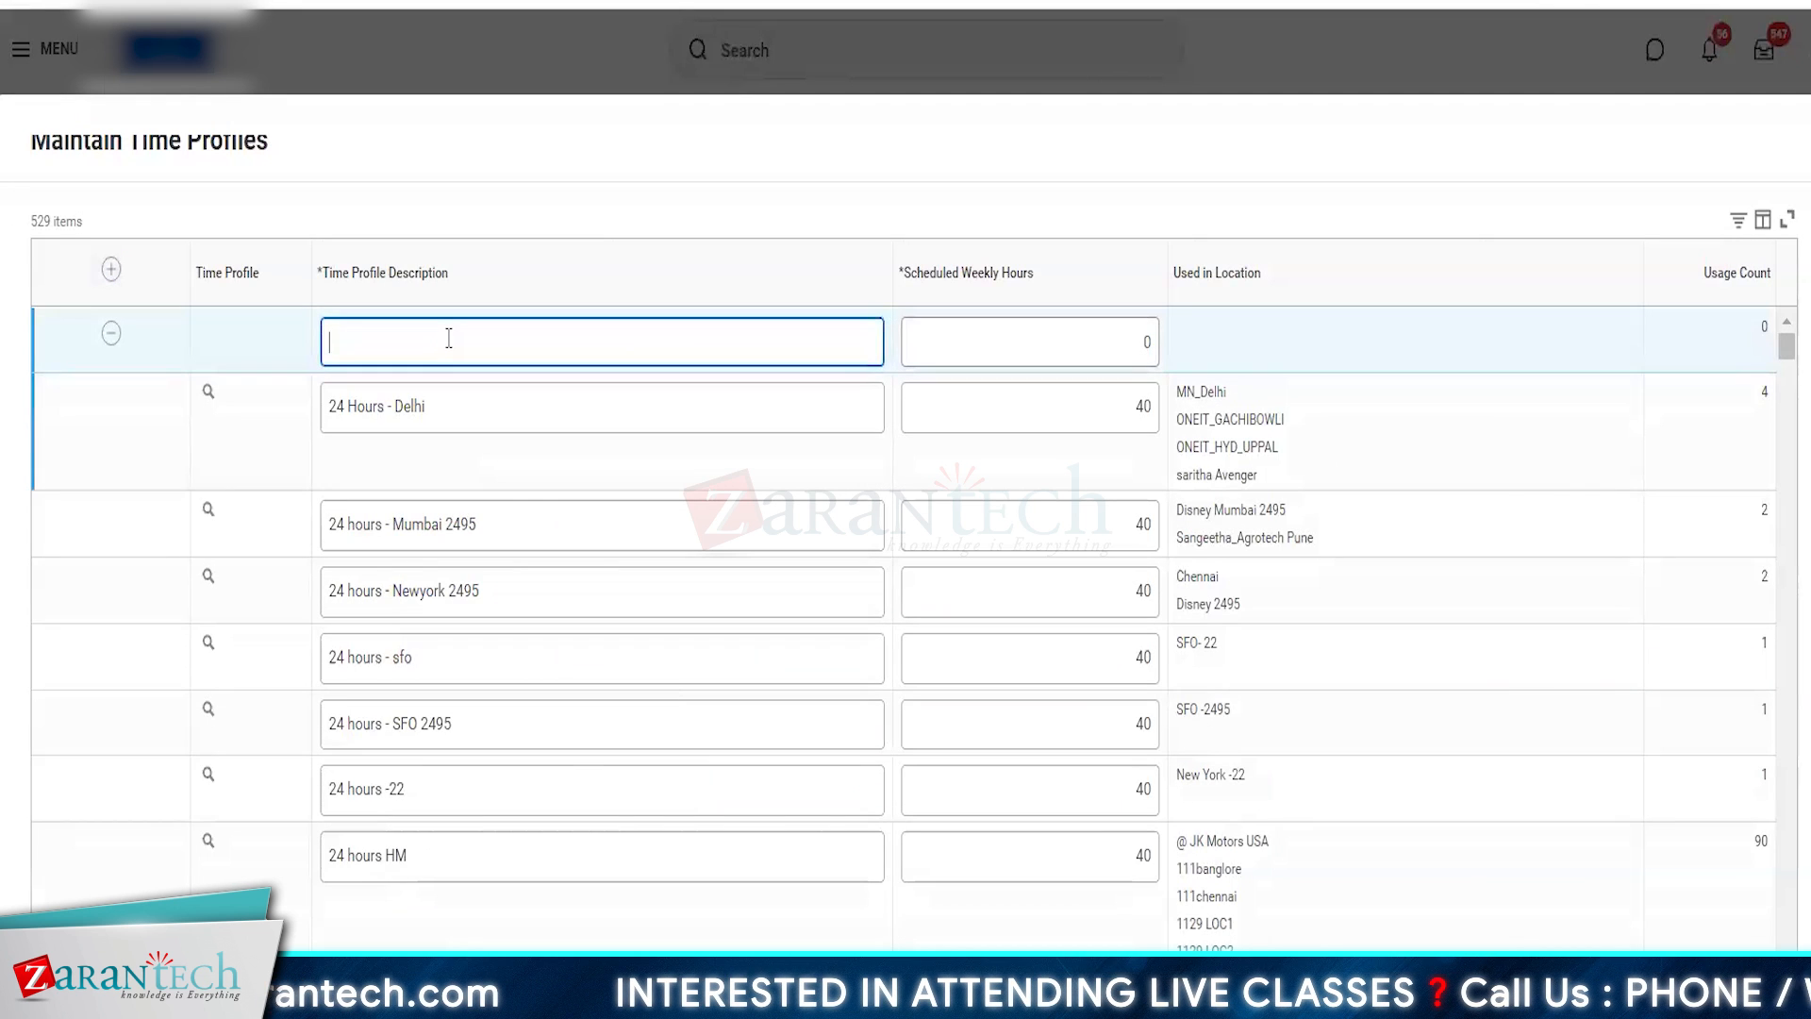
pyautogui.write('P')
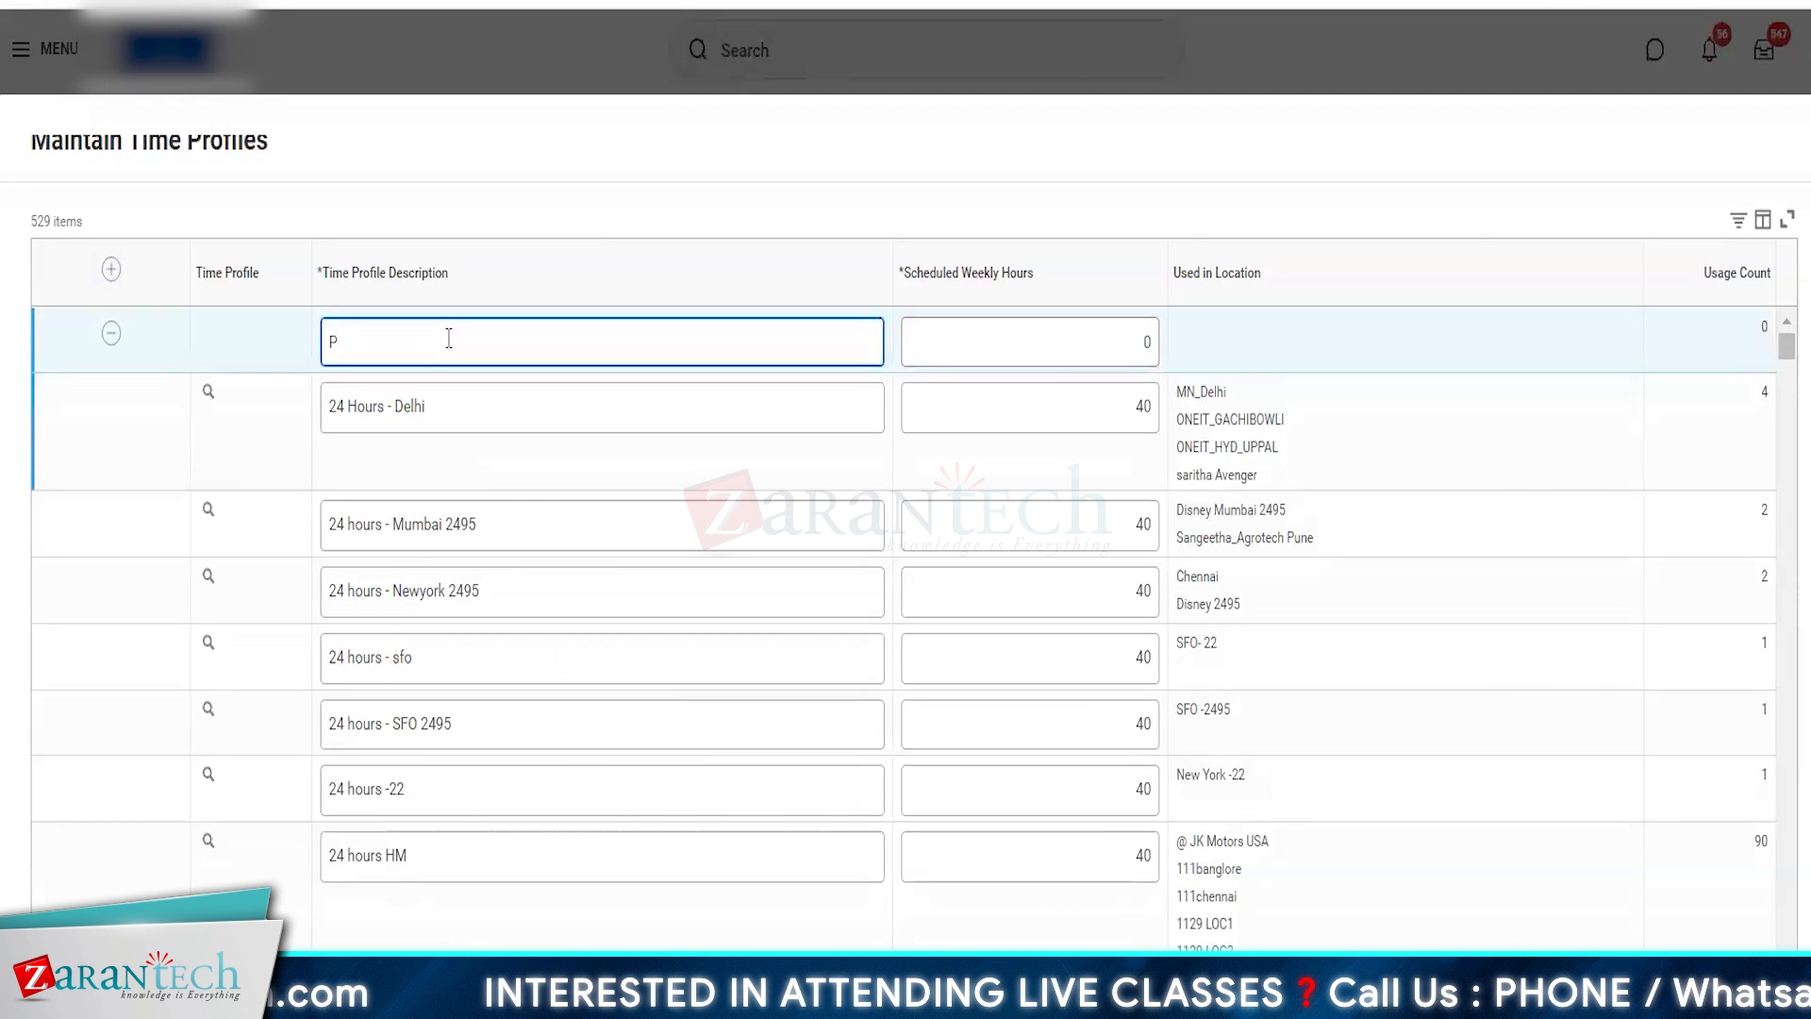
pyautogui.write('acific Stan')
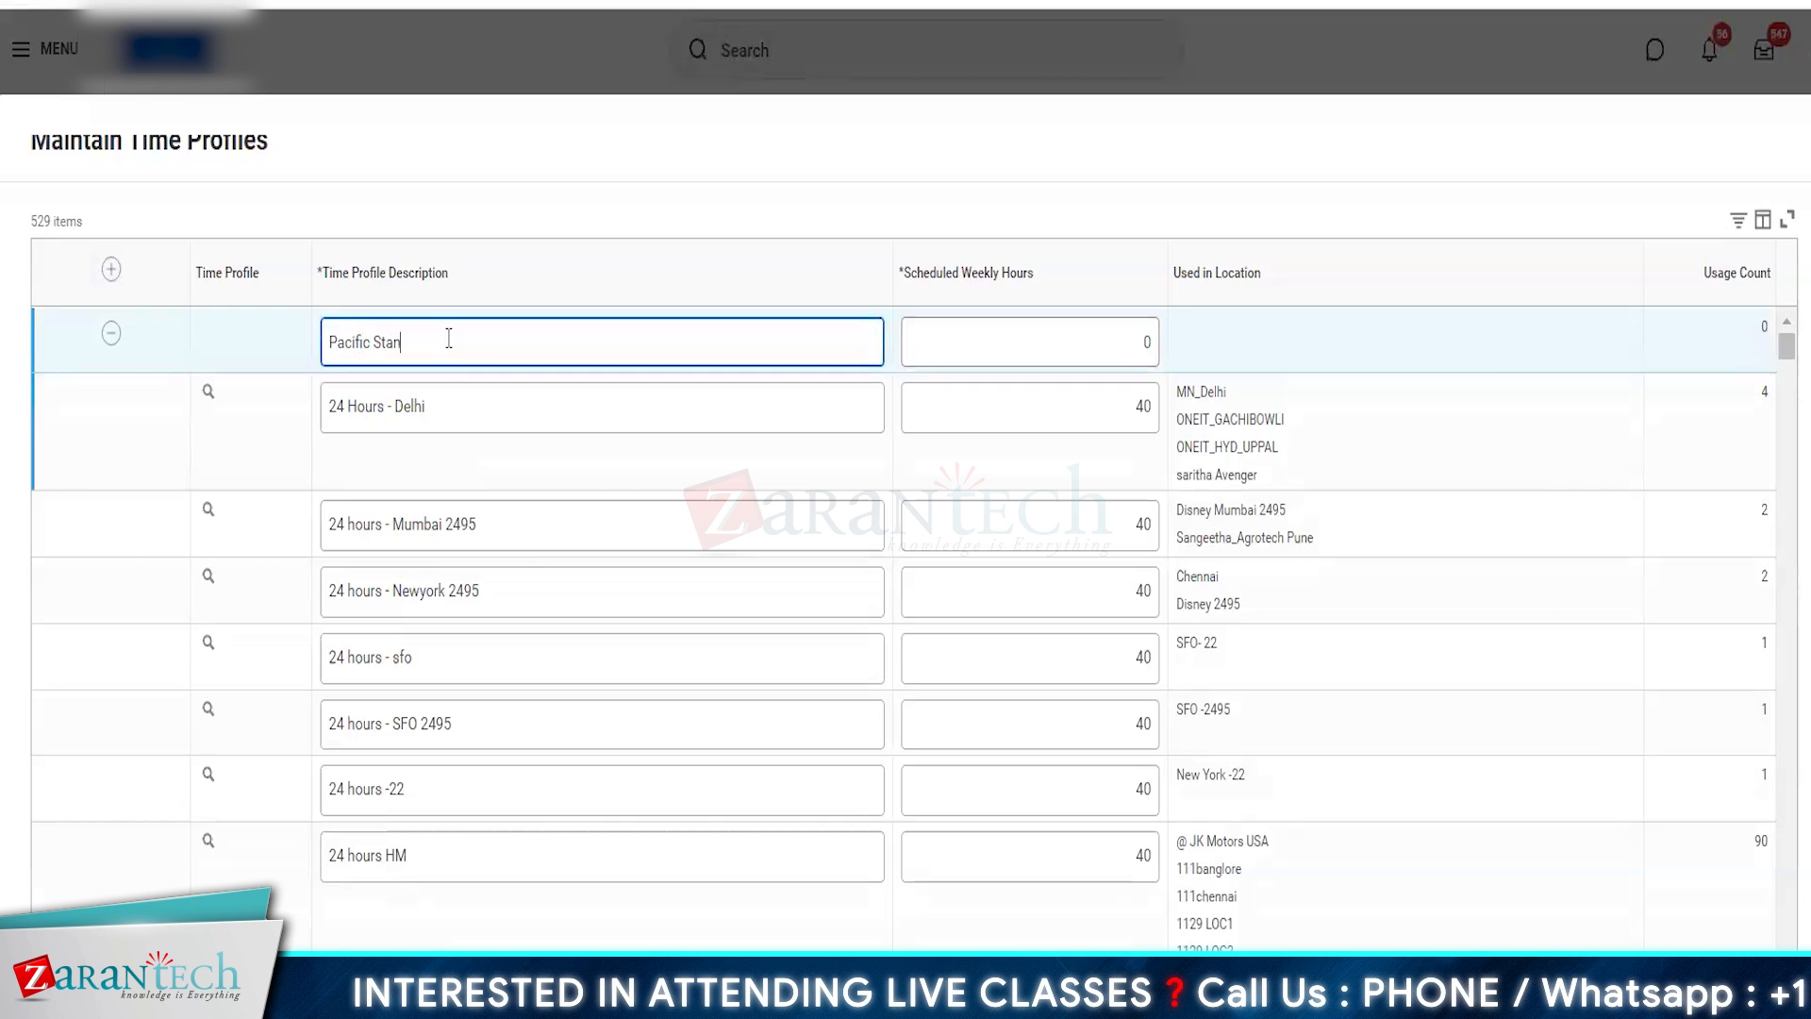
pyautogui.write('dard Time')
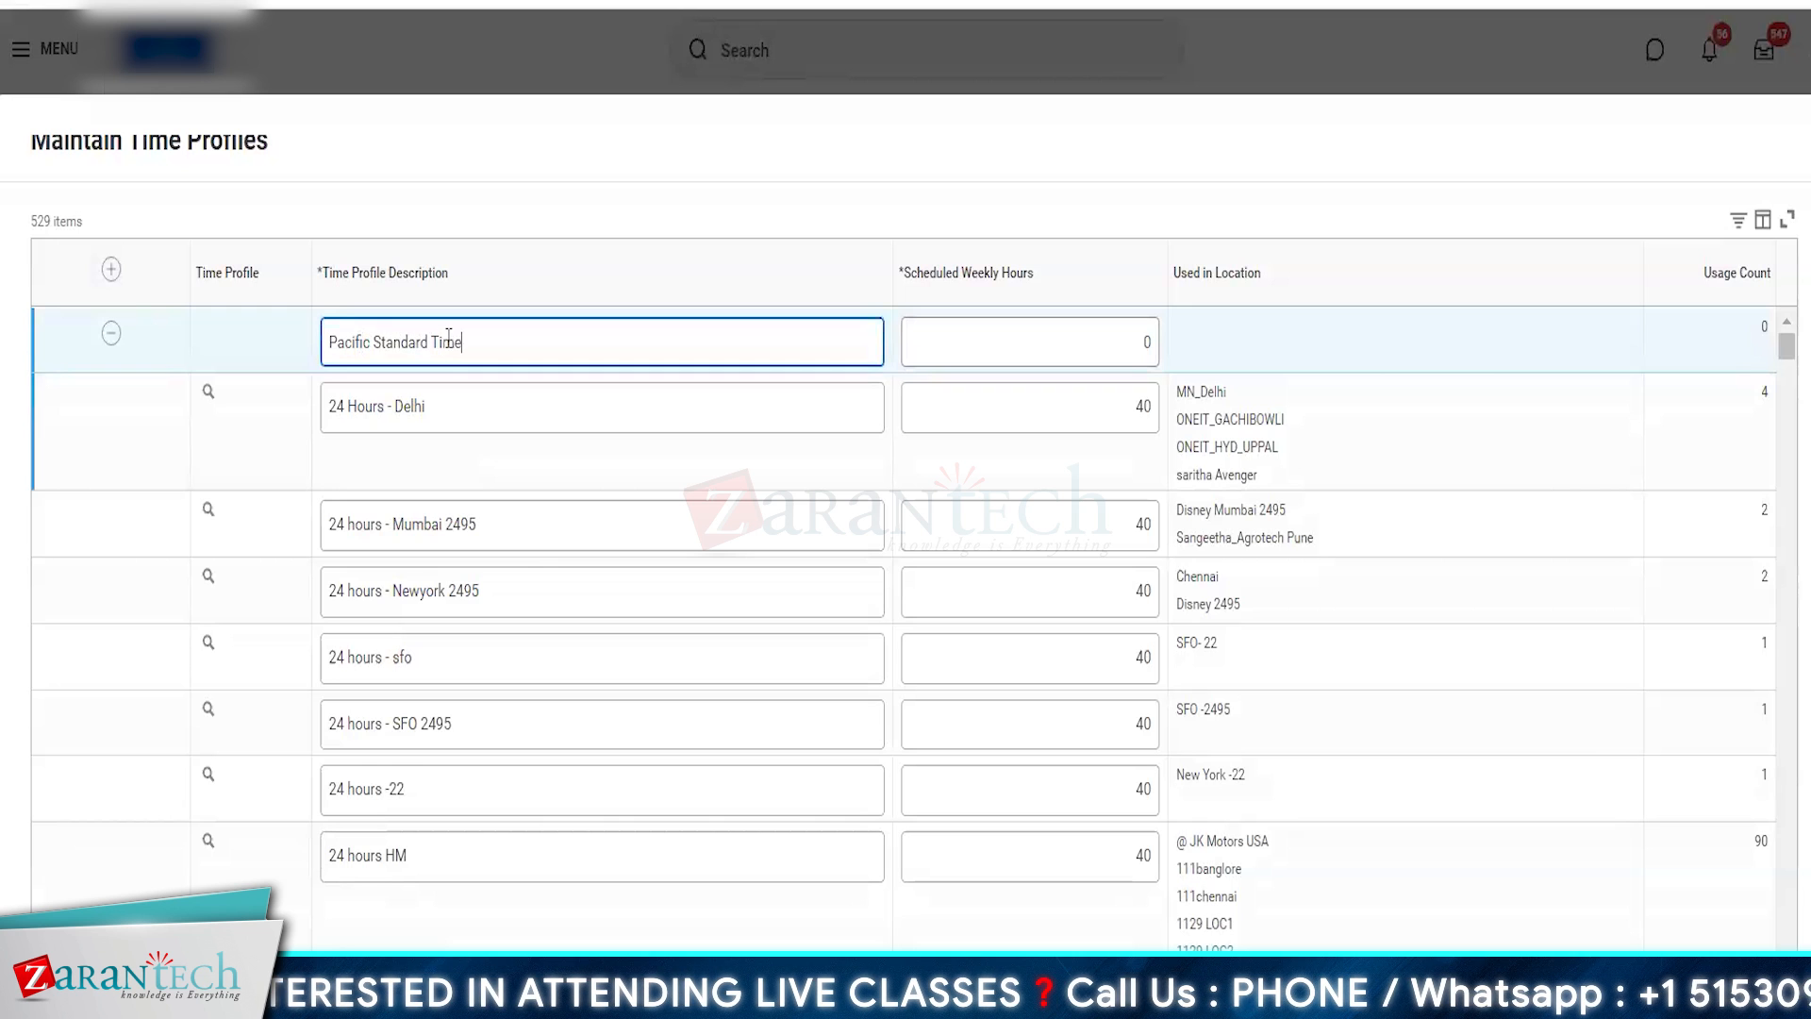
pyautogui.write(' - 40')
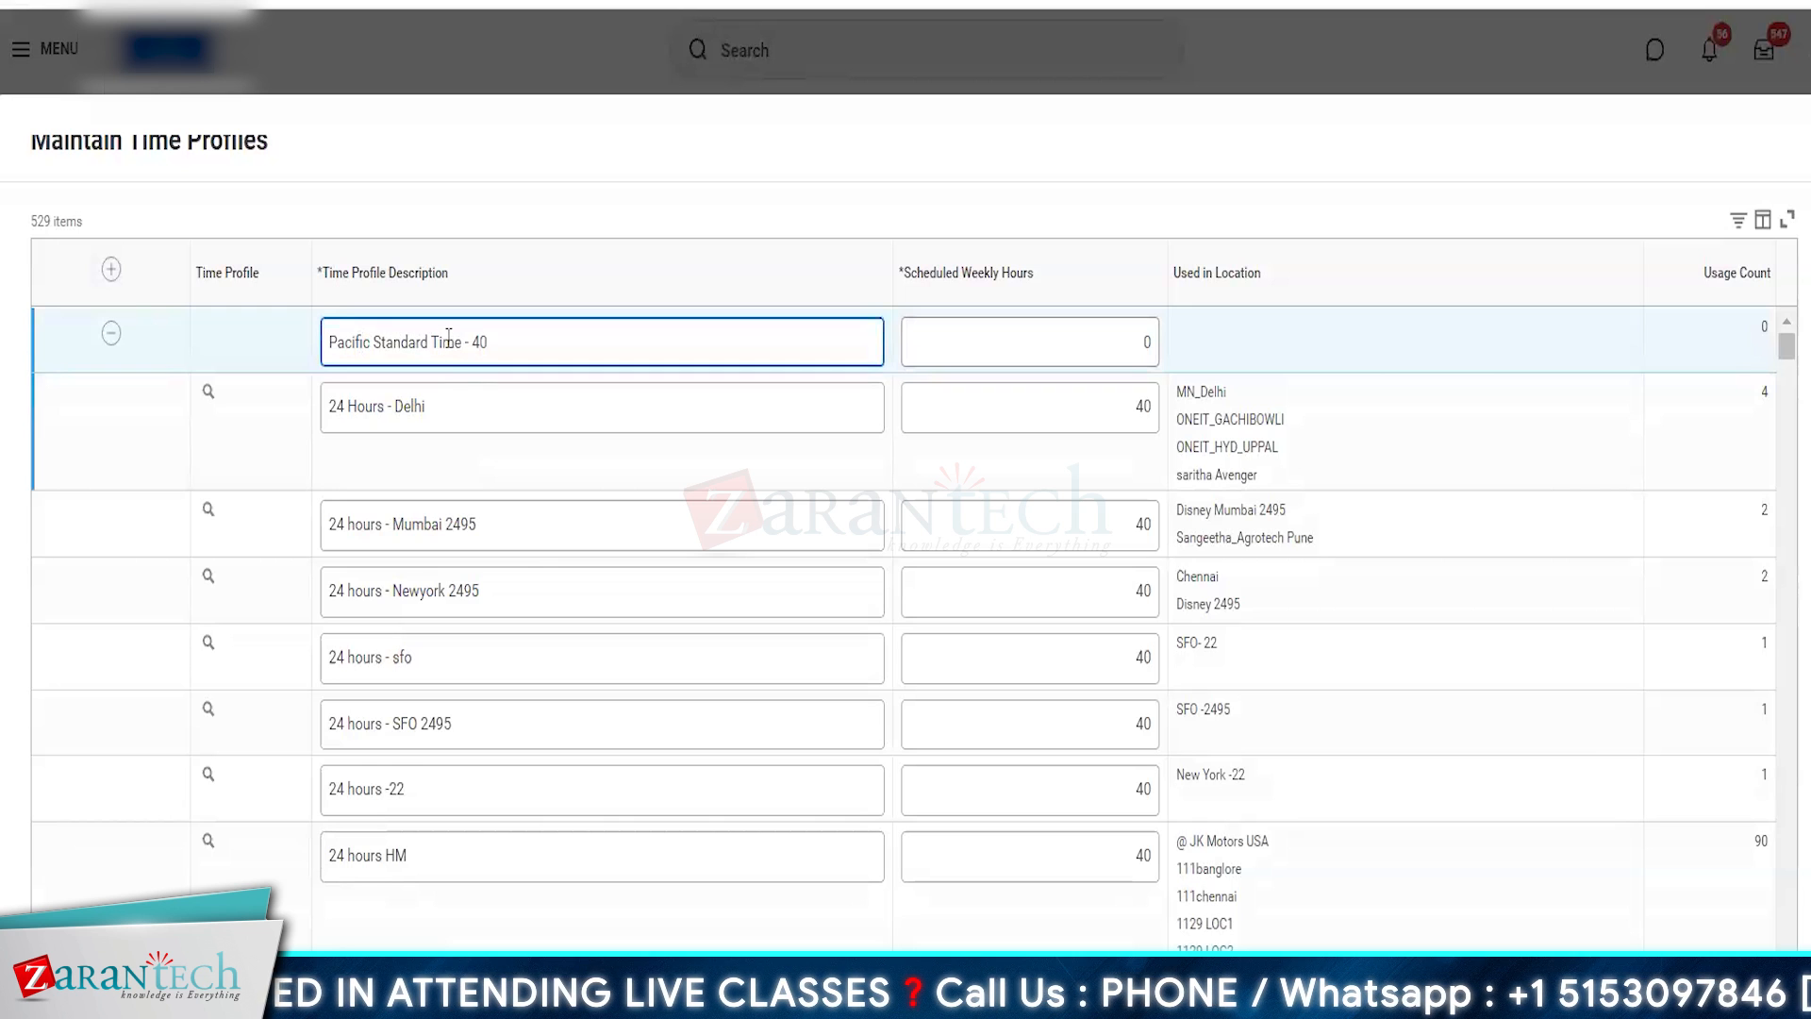
pyautogui.write('hrs')
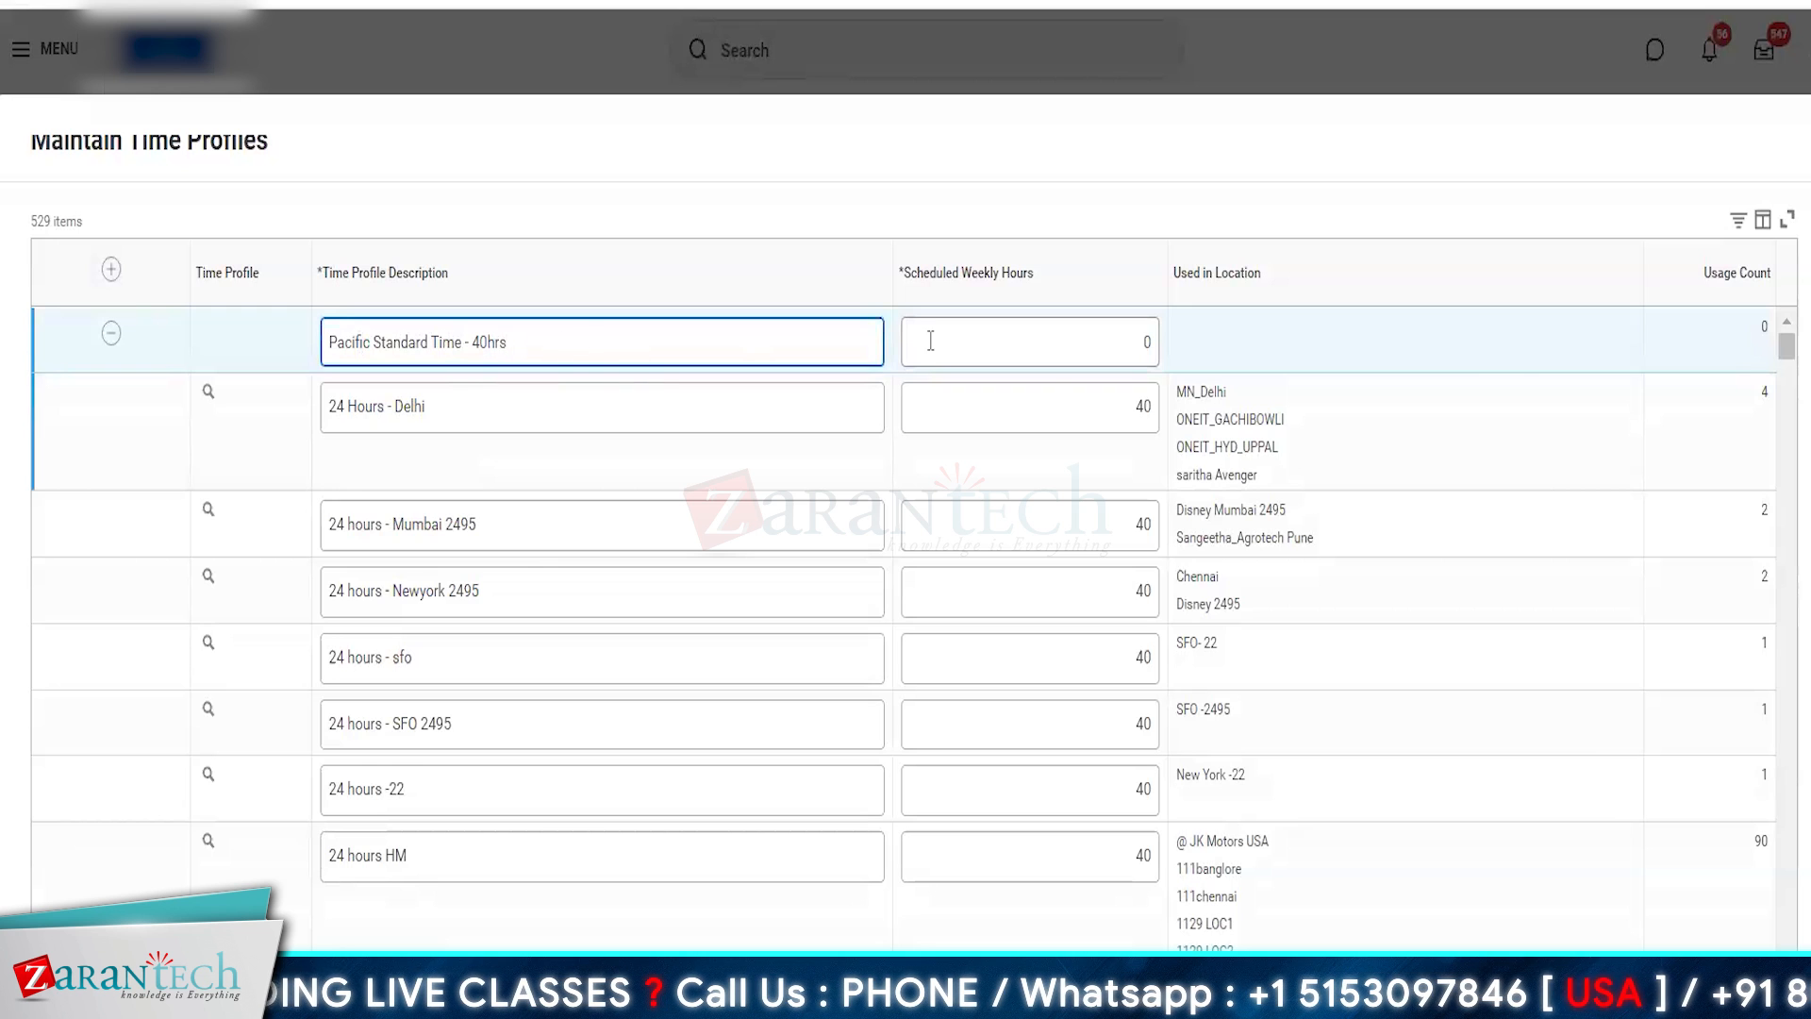
pyautogui.click(1072, 340)
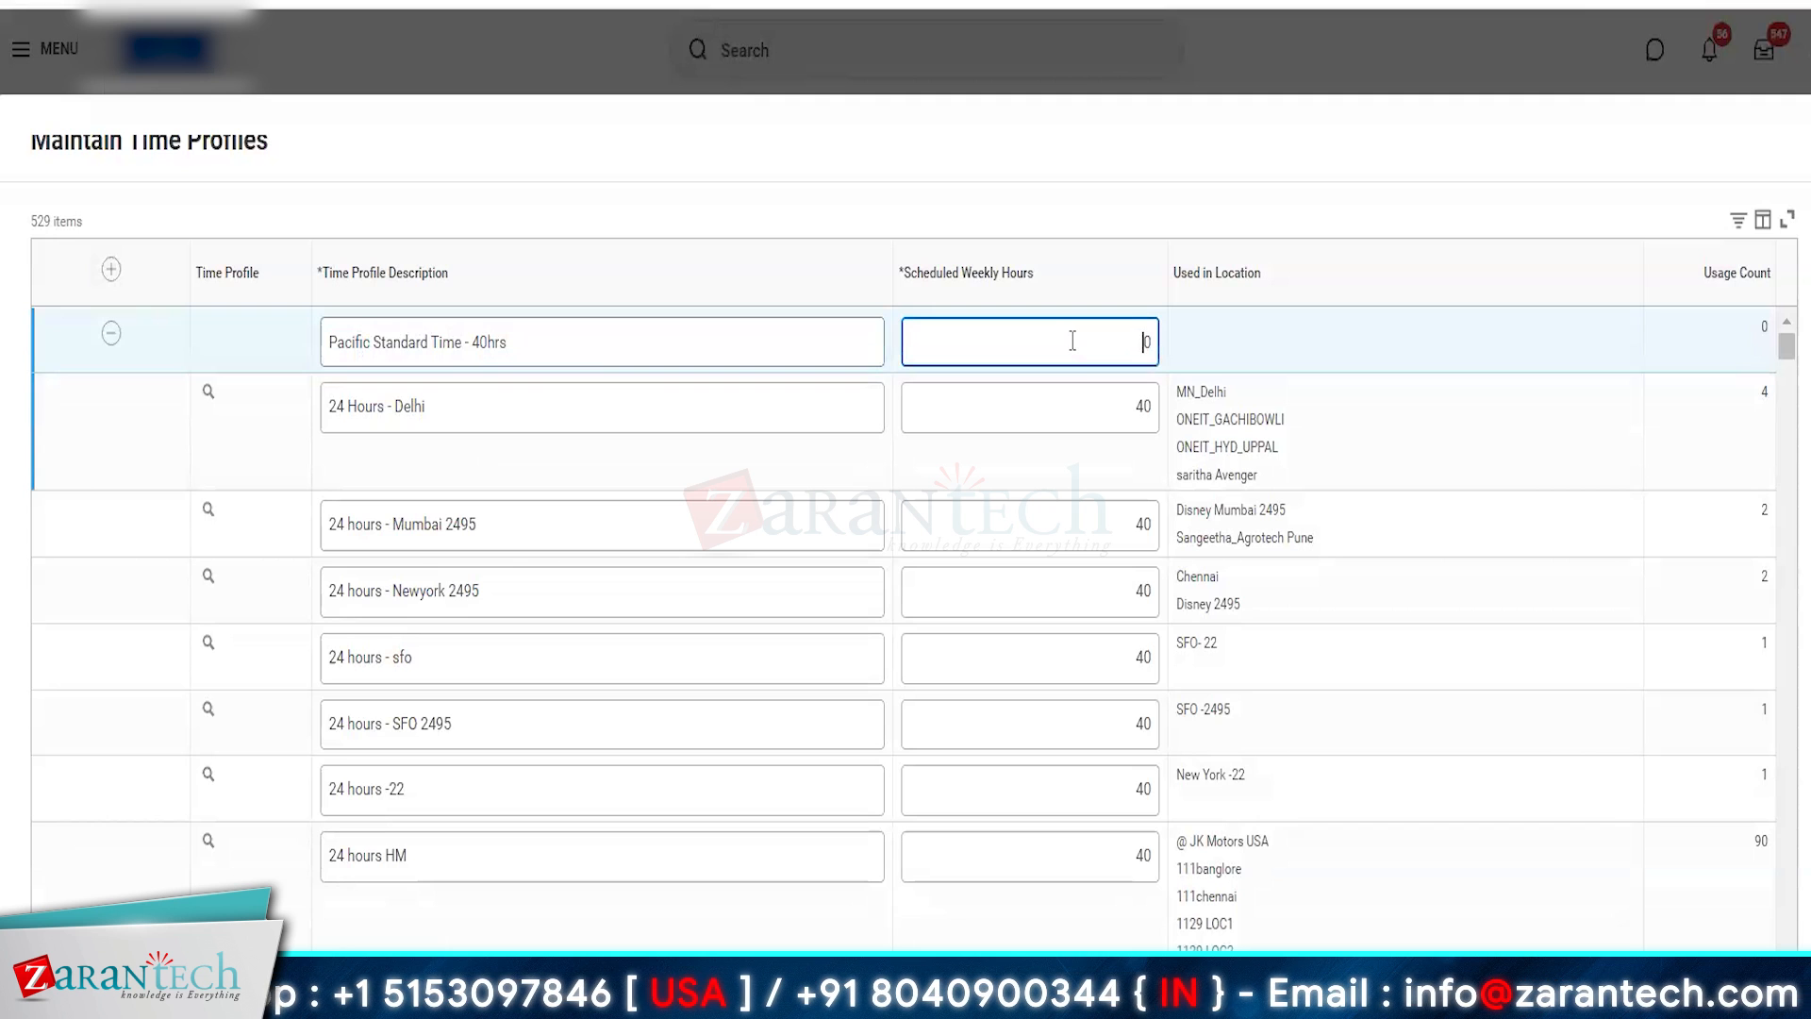
pyautogui.write('4')
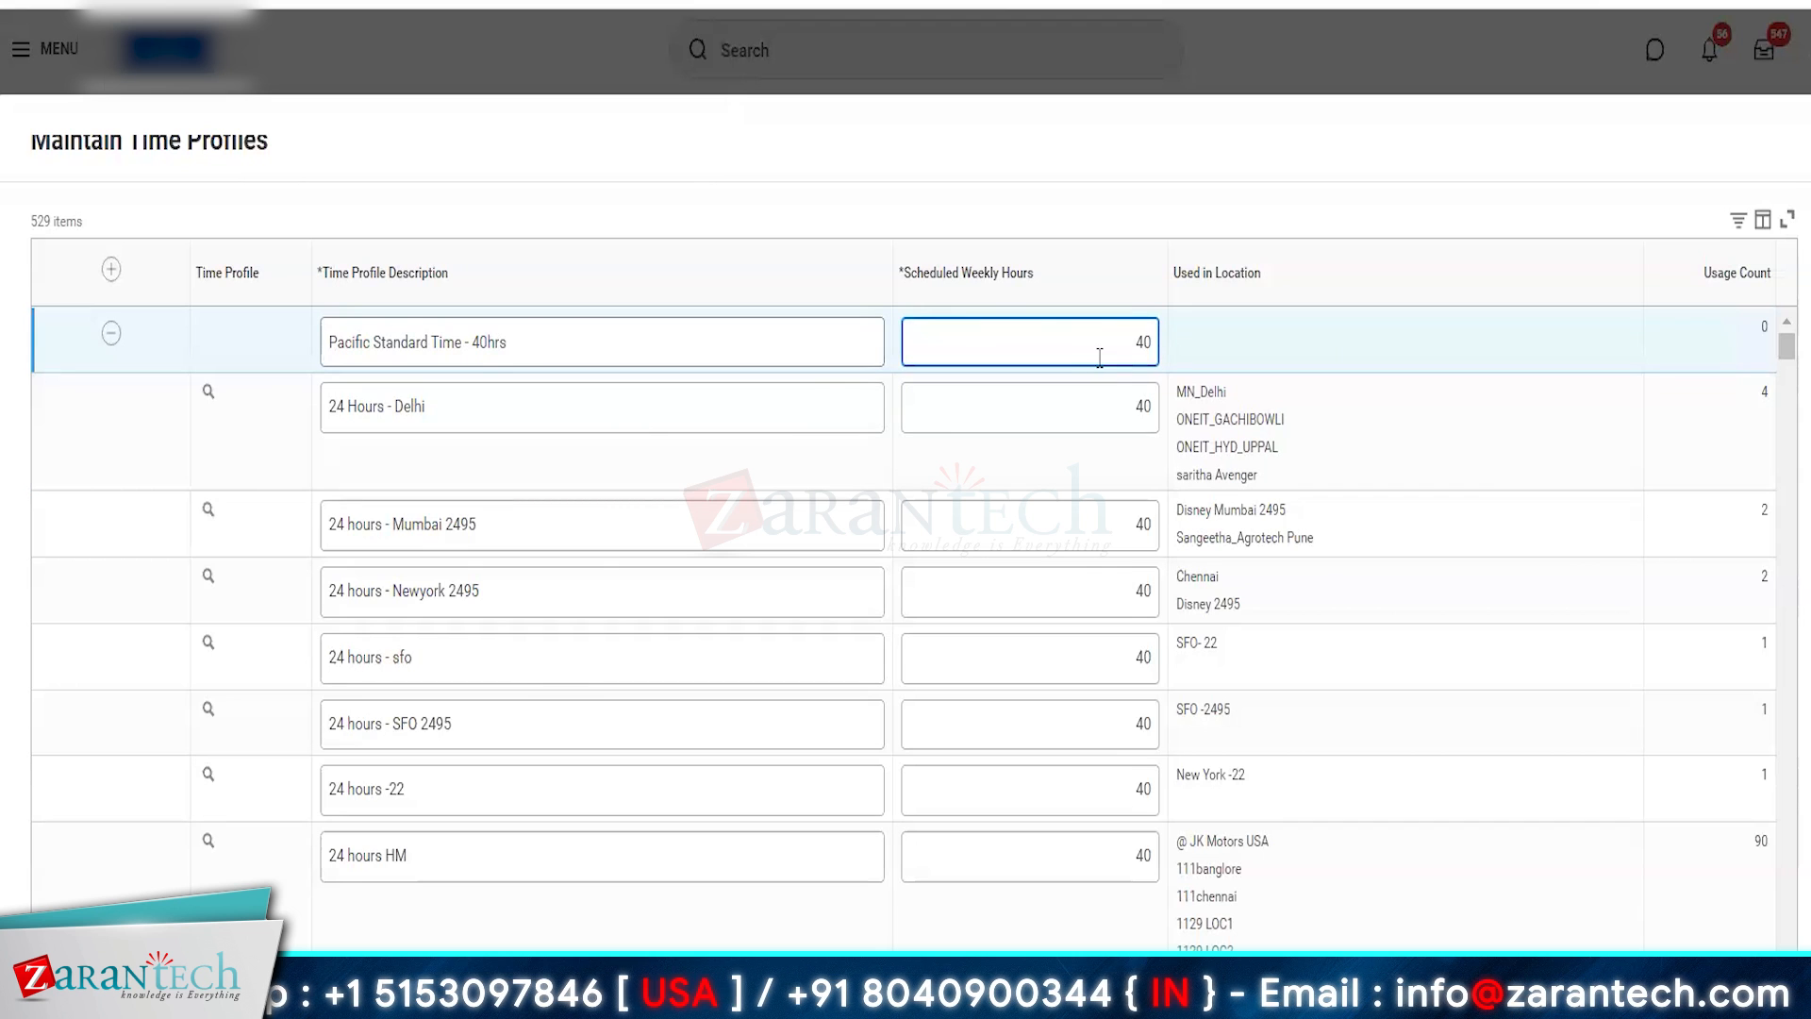
pyautogui.click(89, 981)
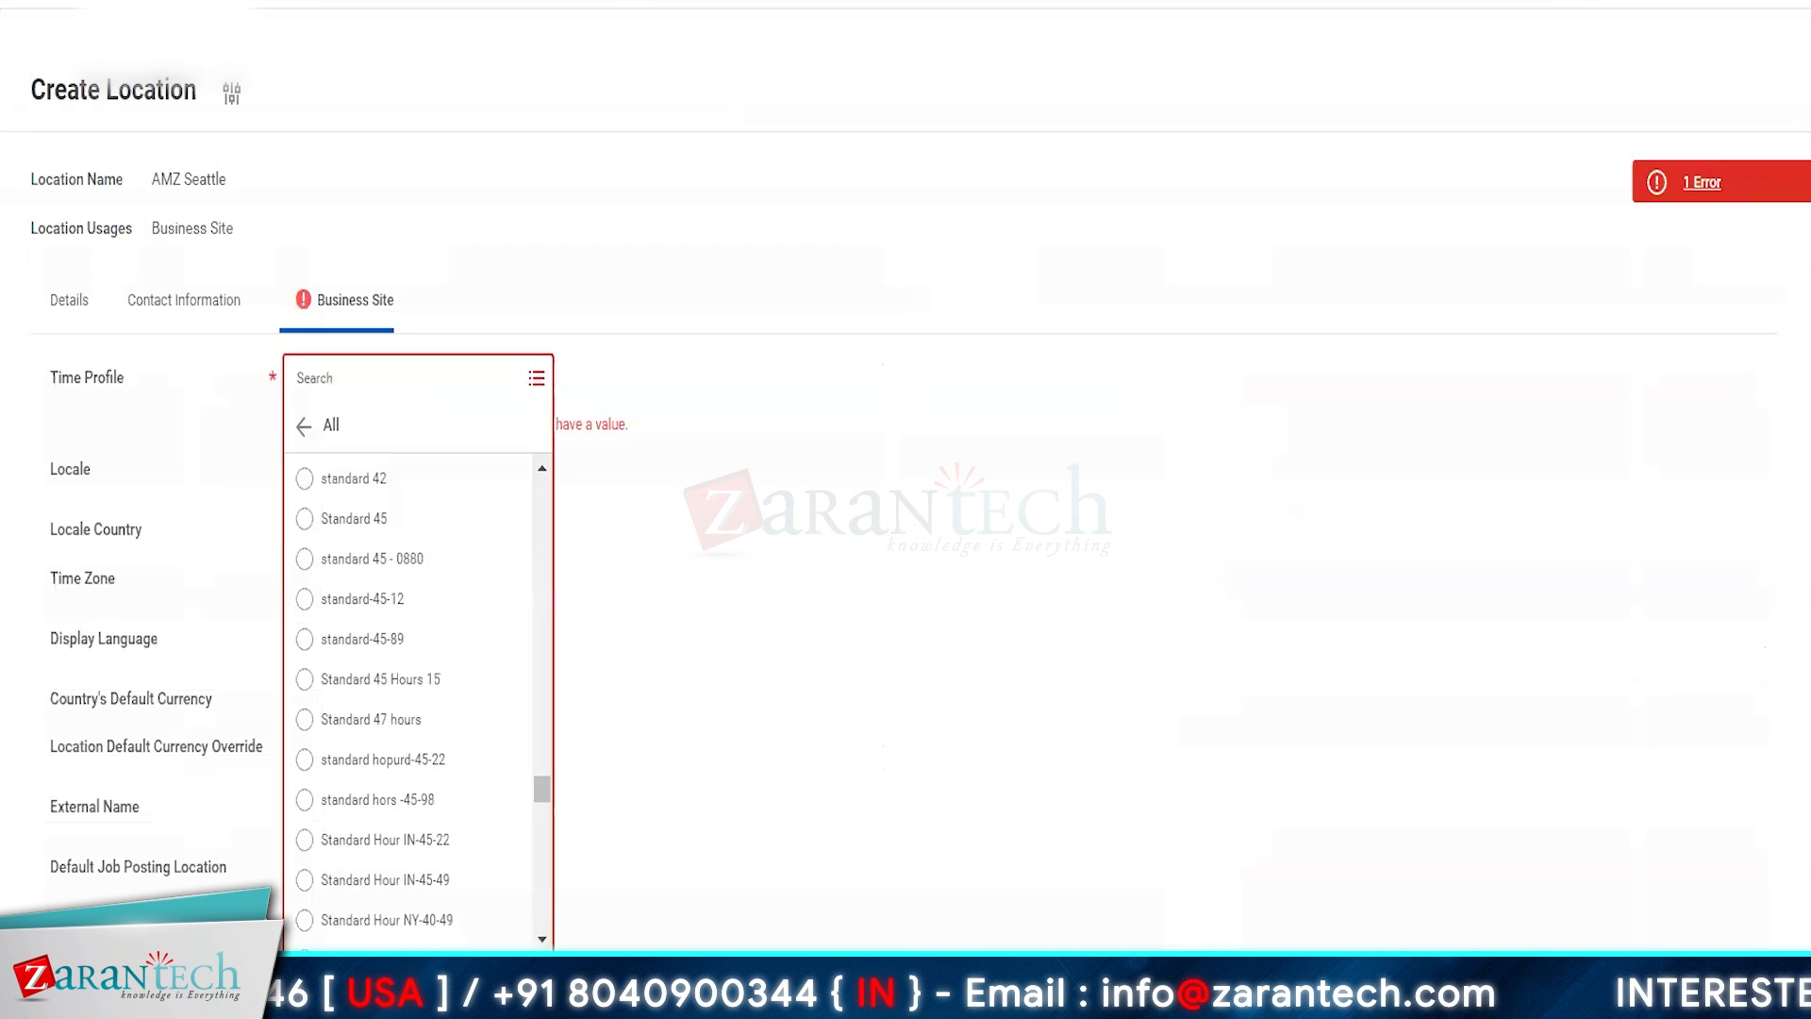
# - Try to find the Pacific time profile from the AMZ Seattle location form by searching for "pacific"
pyautogui.click(376, 370)
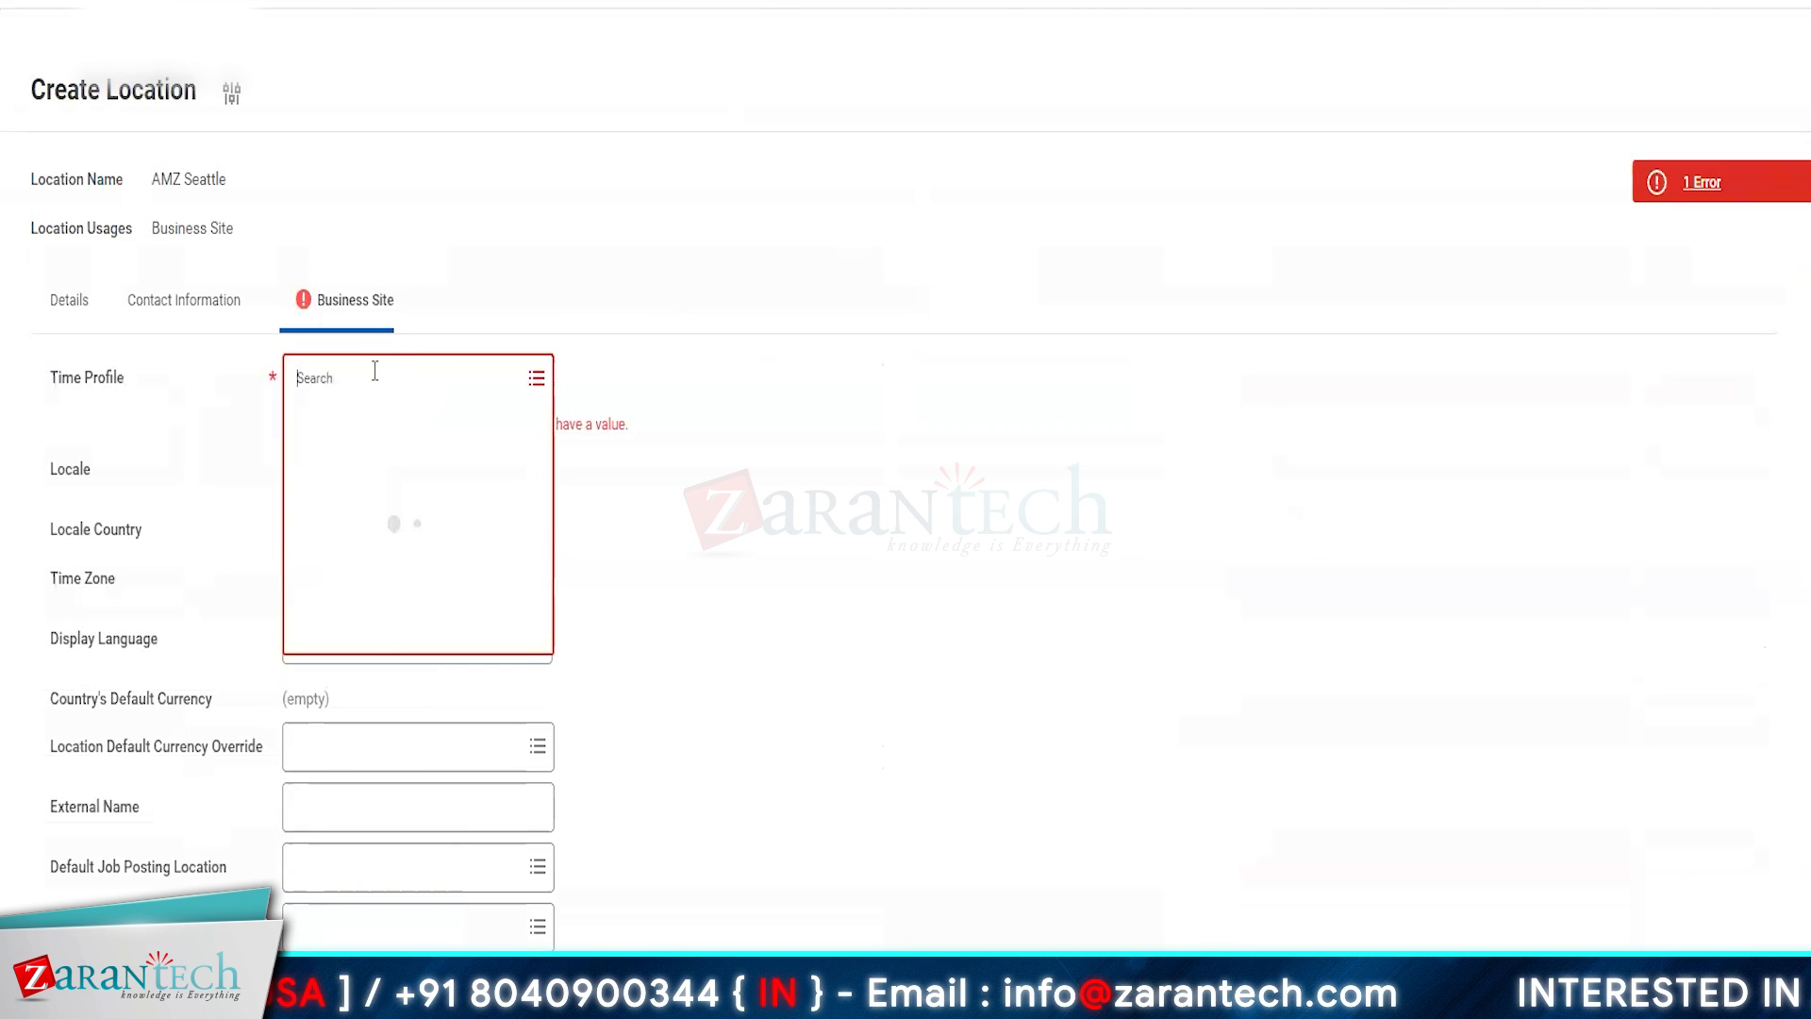
pyautogui.write('pacific')
pyautogui.press('Return')
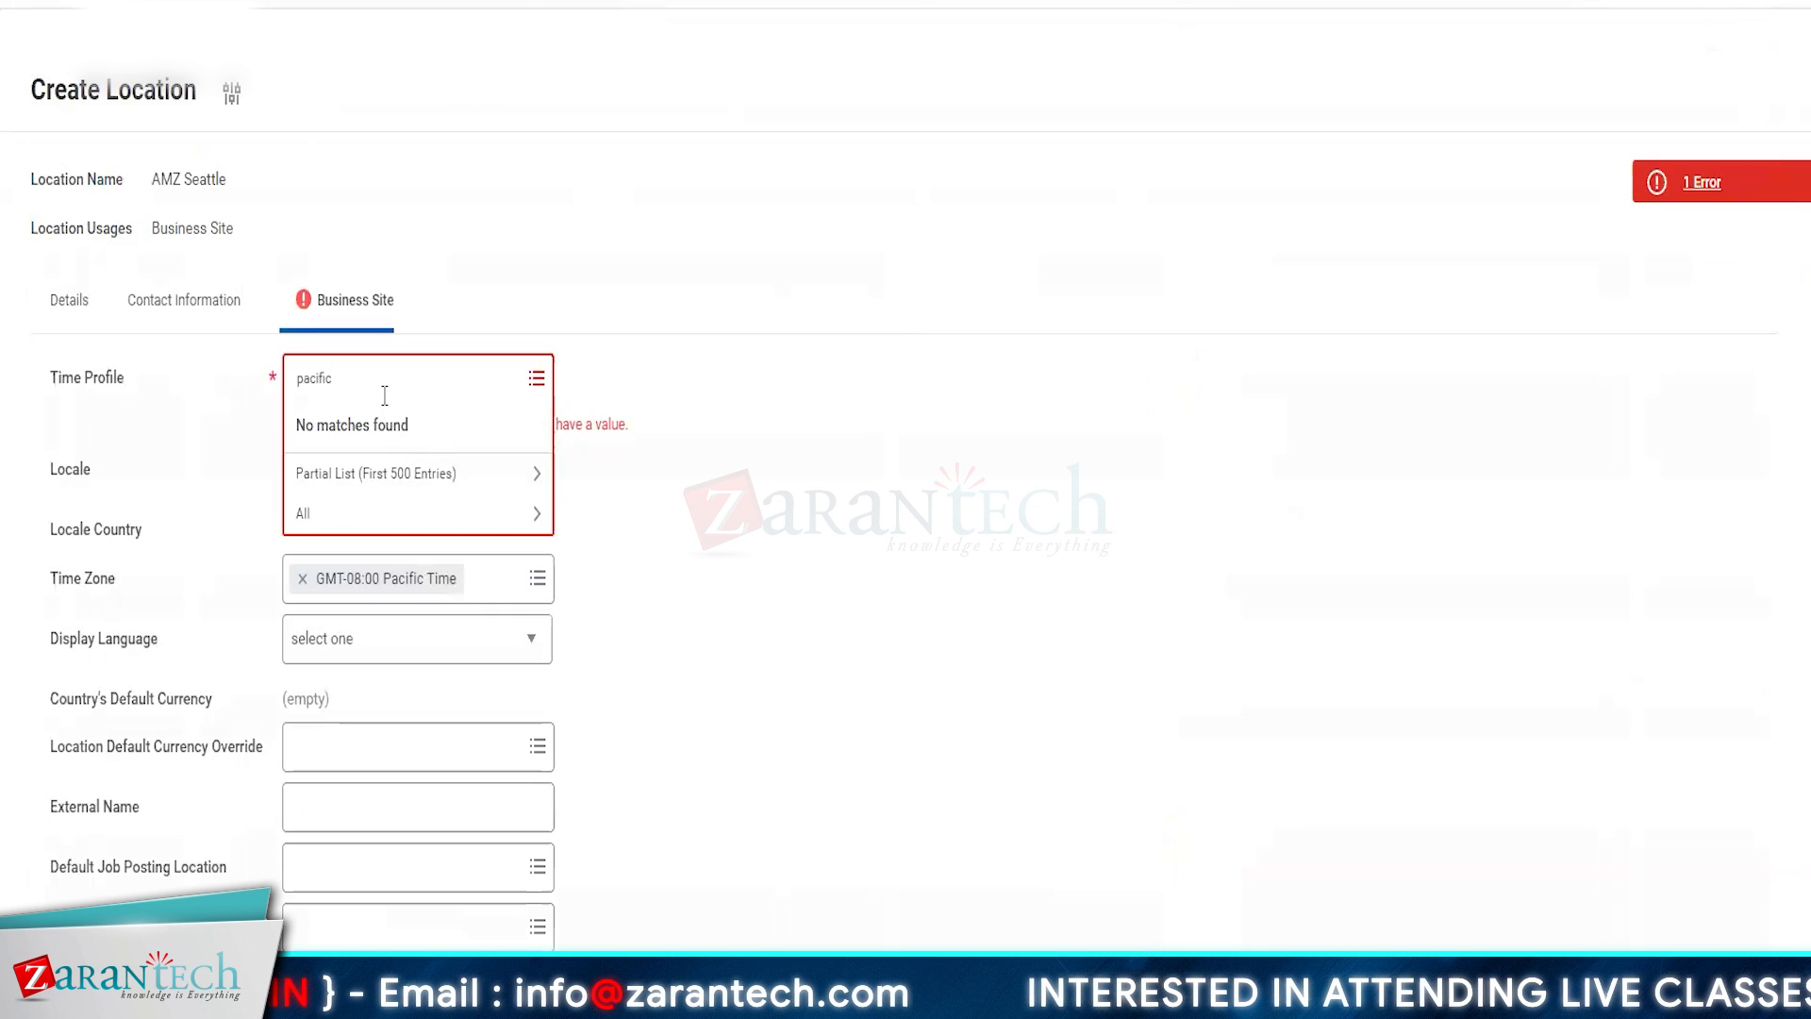
# - Set the AMZ Seattle location's time profile to Pacific Standard Time - 40hrs
pyautogui.doubleClick(384, 395)
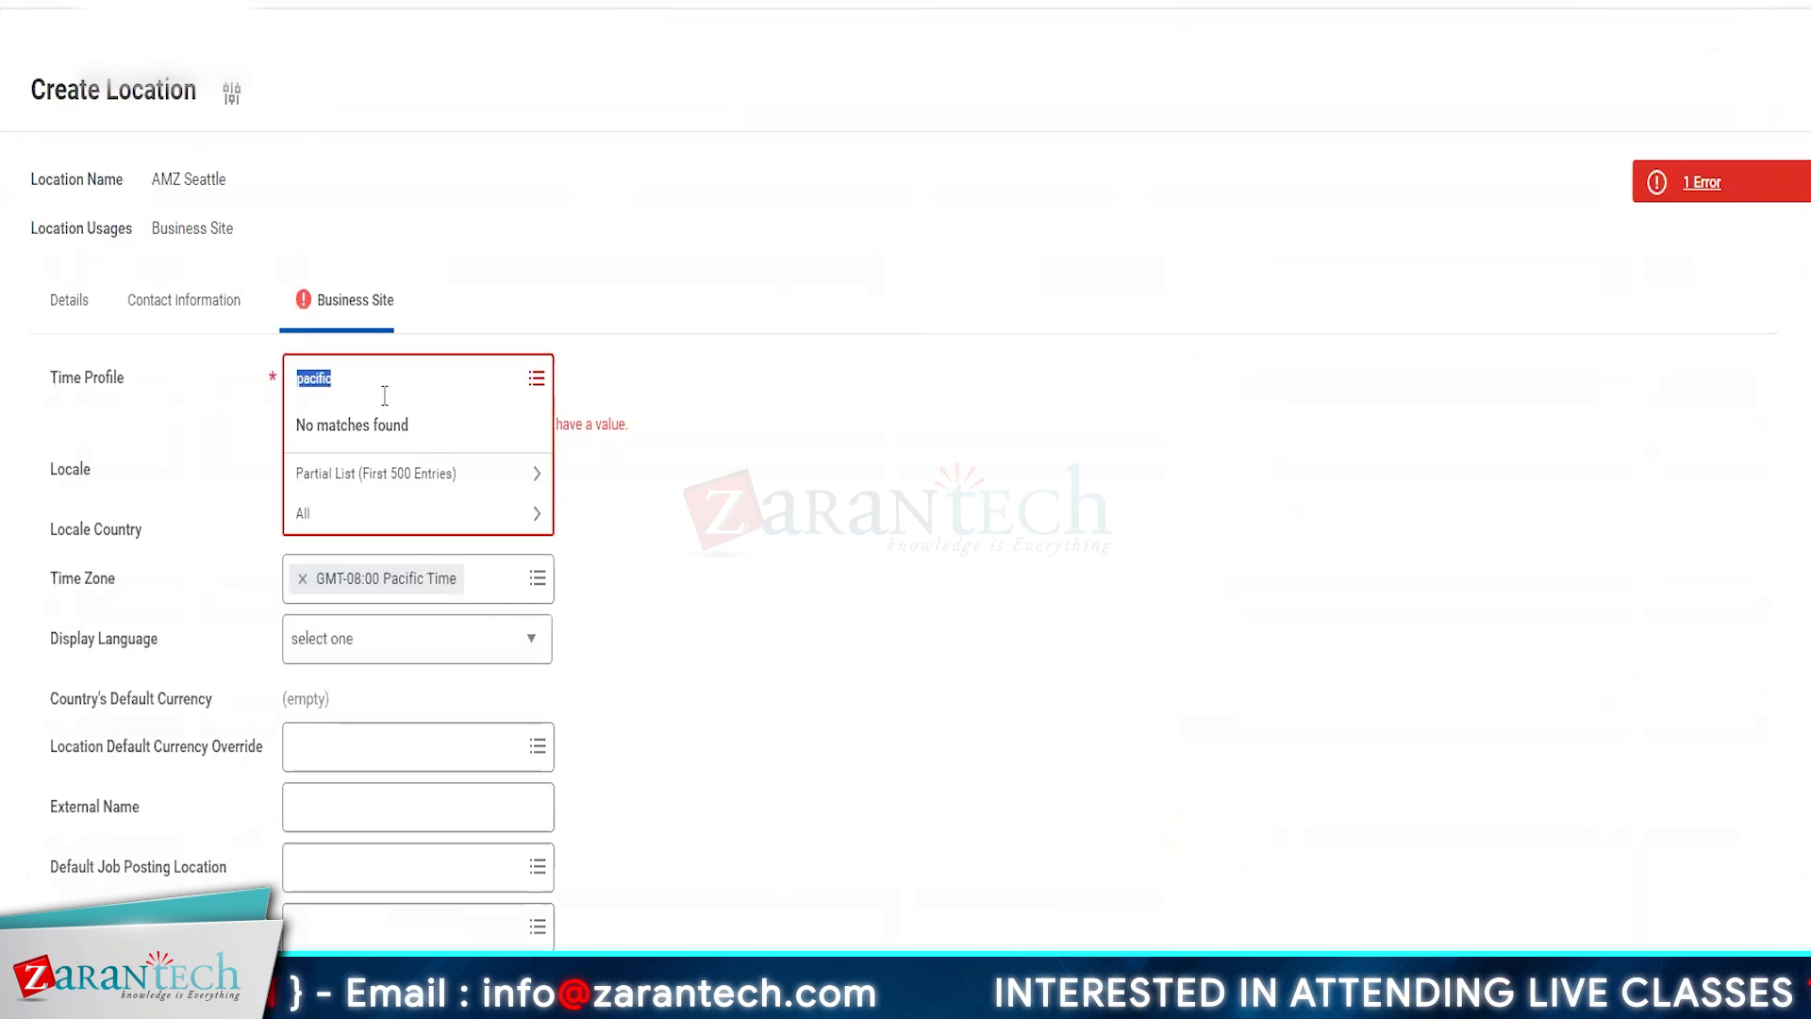
pyautogui.write('pacific')
pyautogui.press('Return')
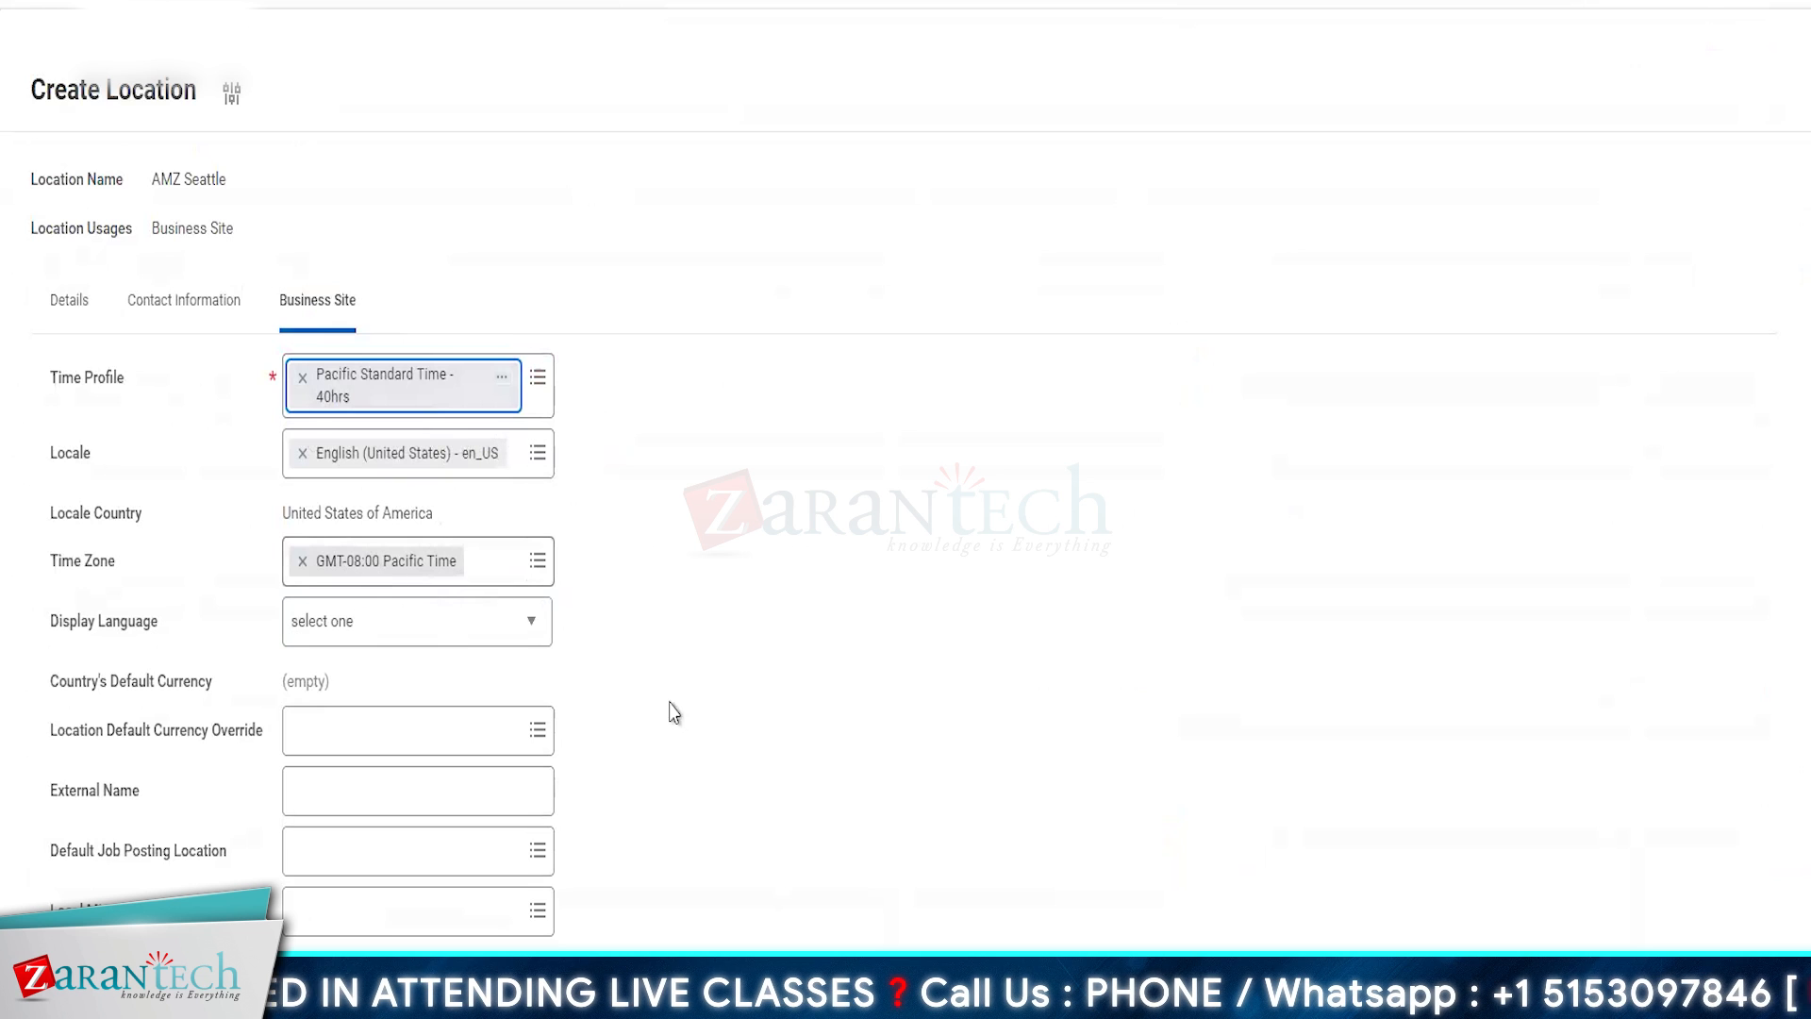
# - Set the AMZ Seattle location's display language to English
pyautogui.scroll(-2, 768, 862)
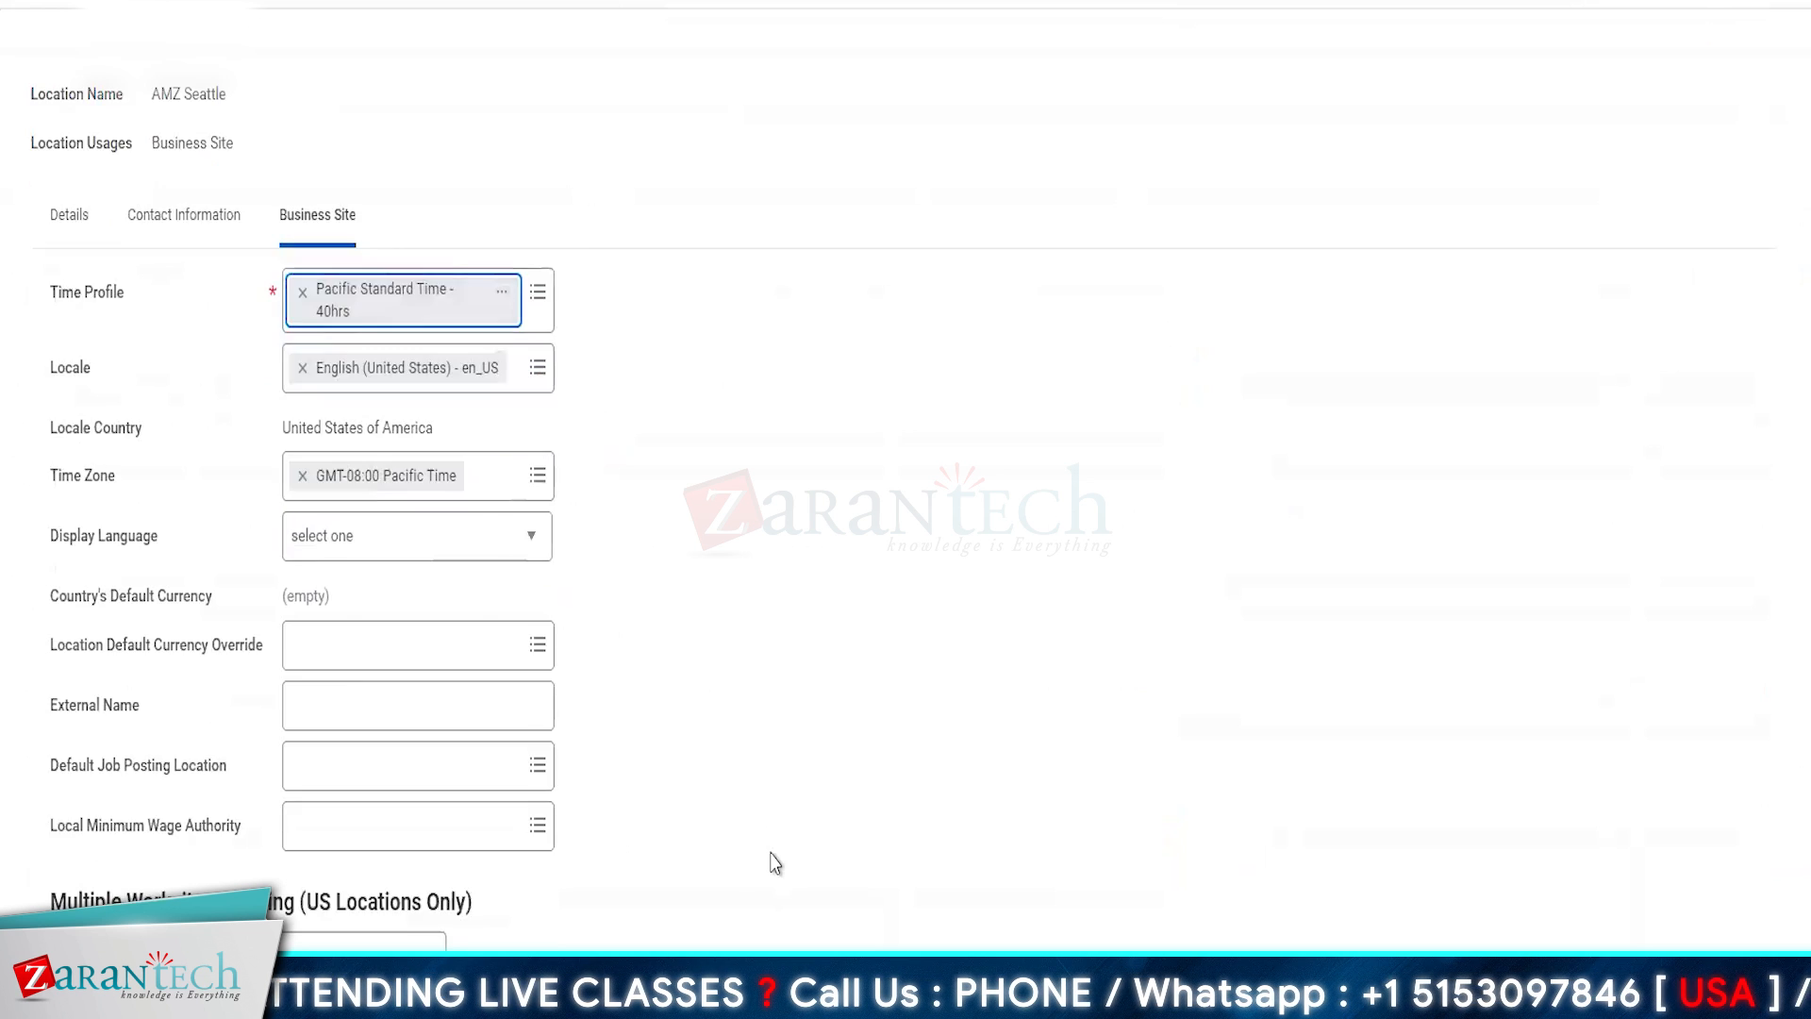
pyautogui.scroll(2, 774, 863)
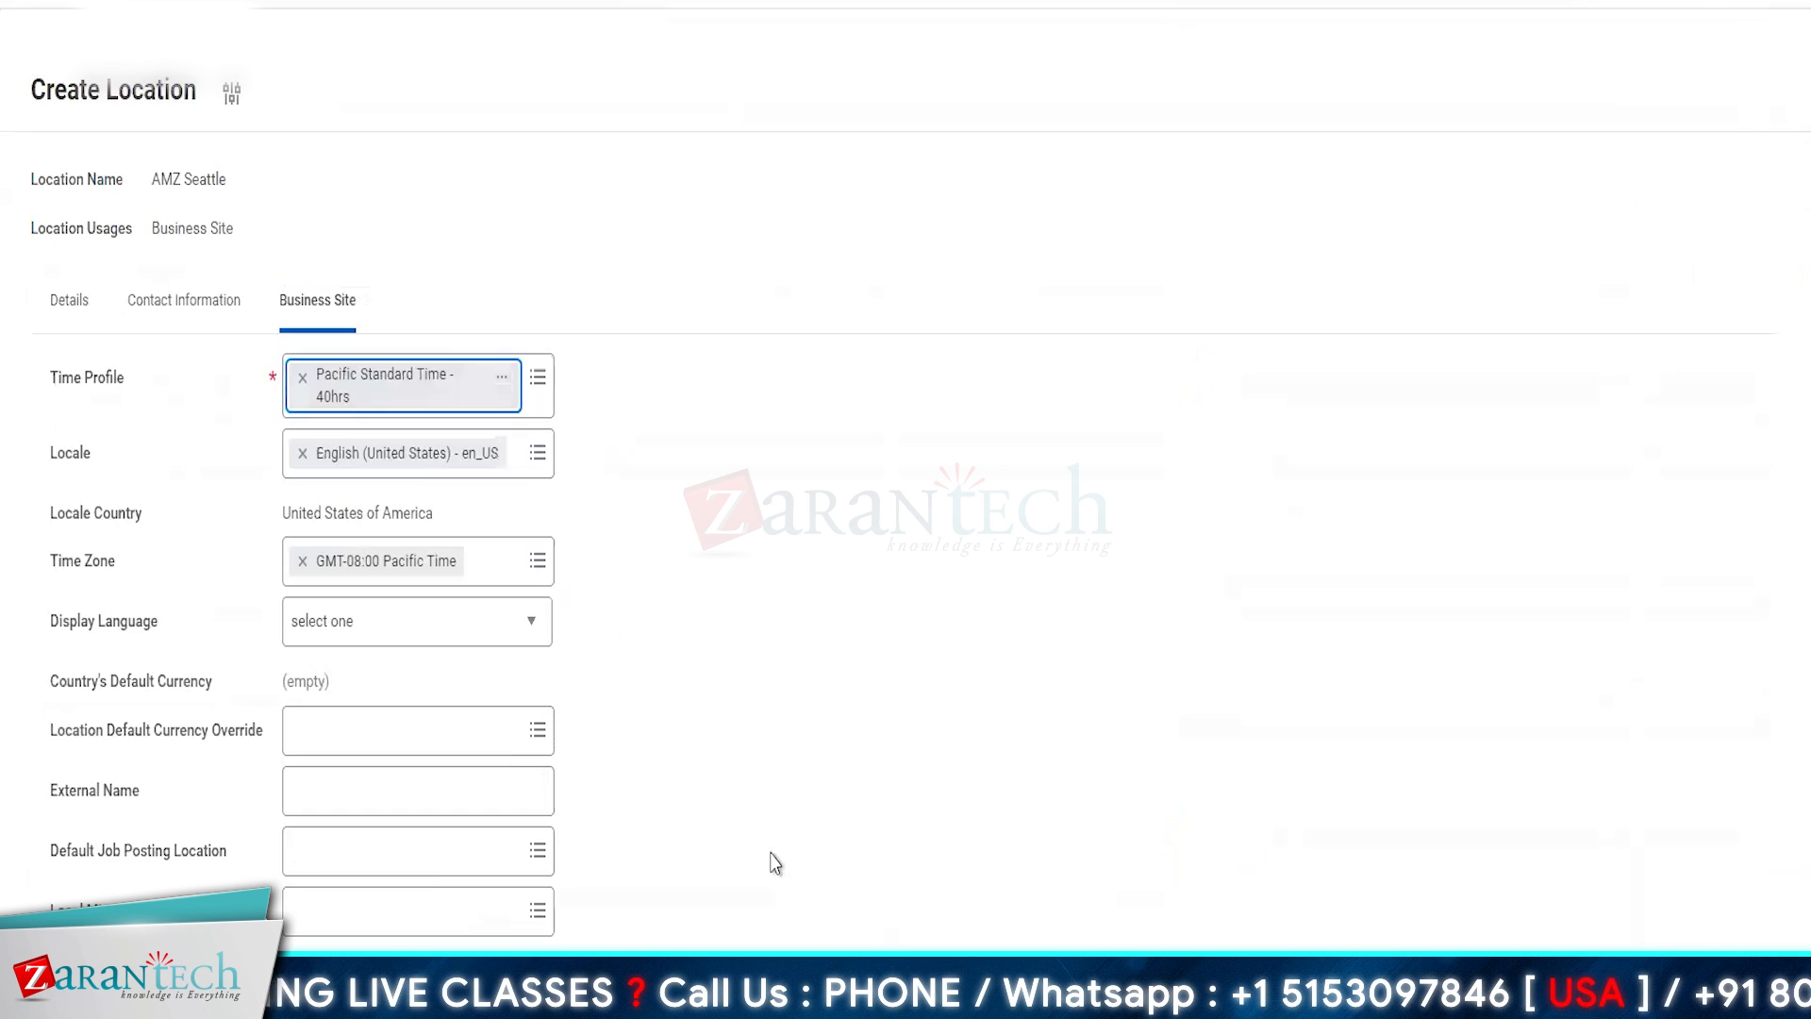
pyautogui.click(405, 622)
pyautogui.scroll(-1, 375, 426)
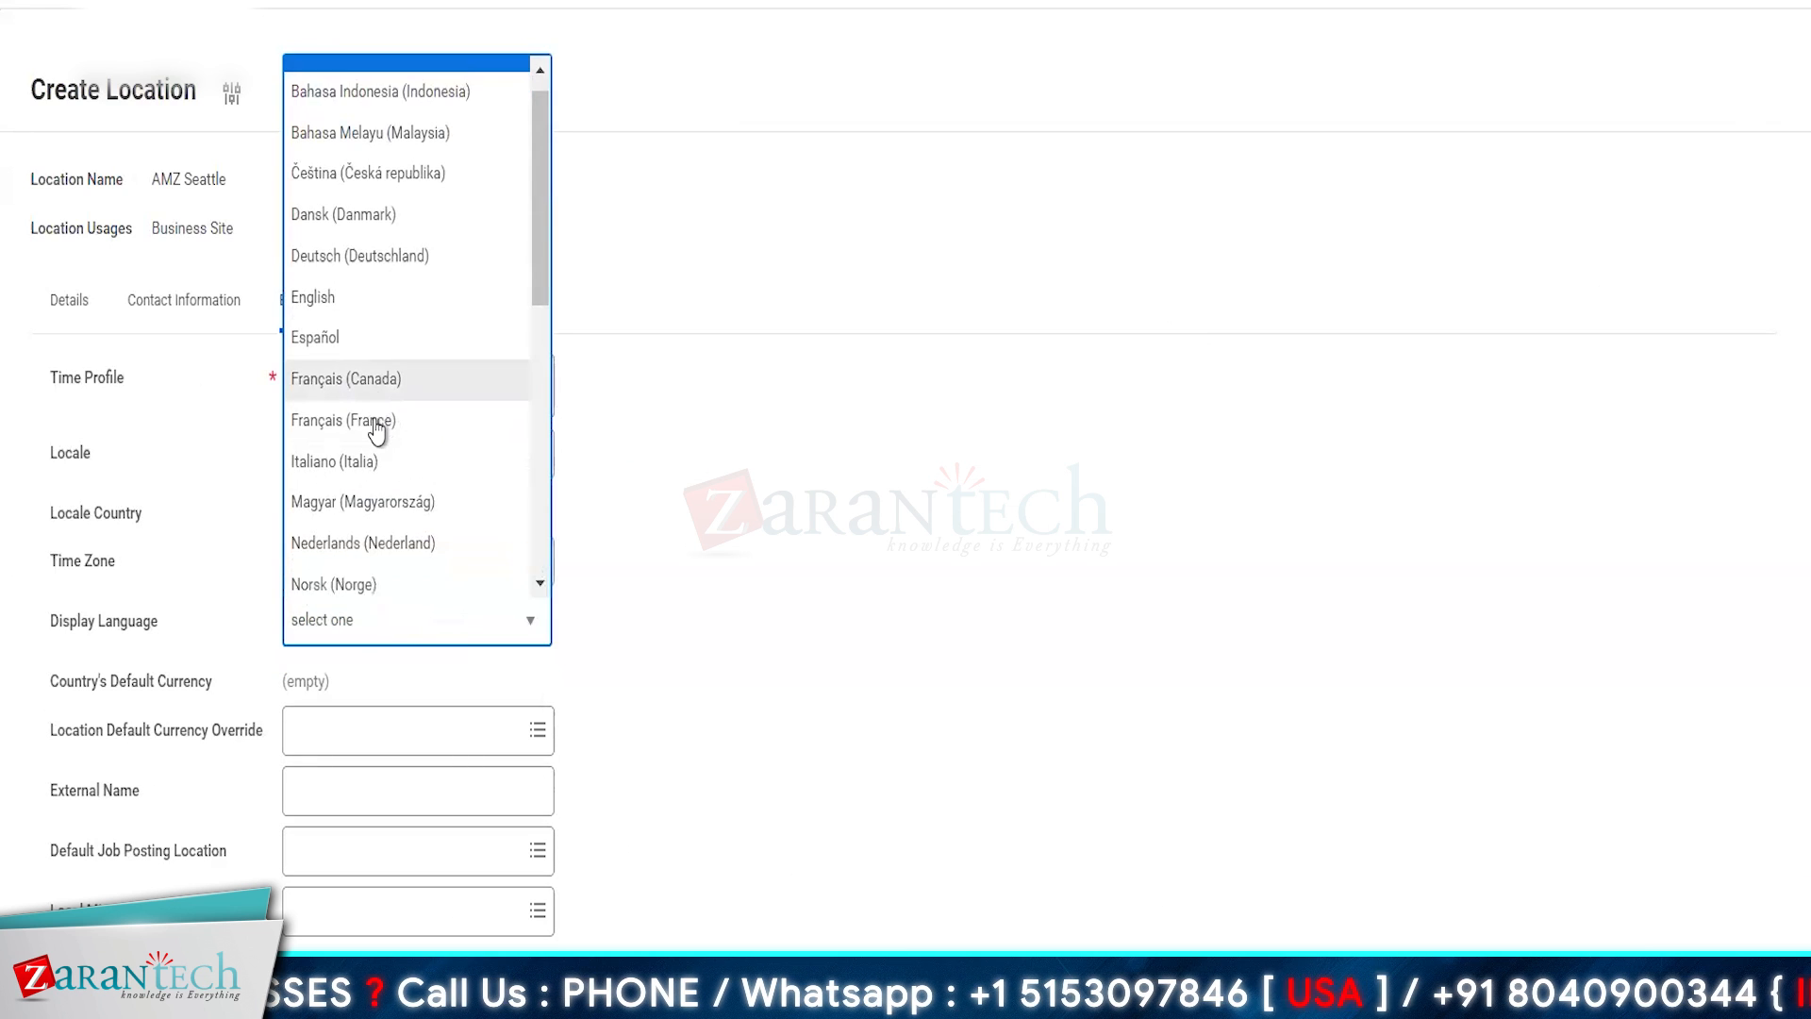
pyautogui.click(357, 285)
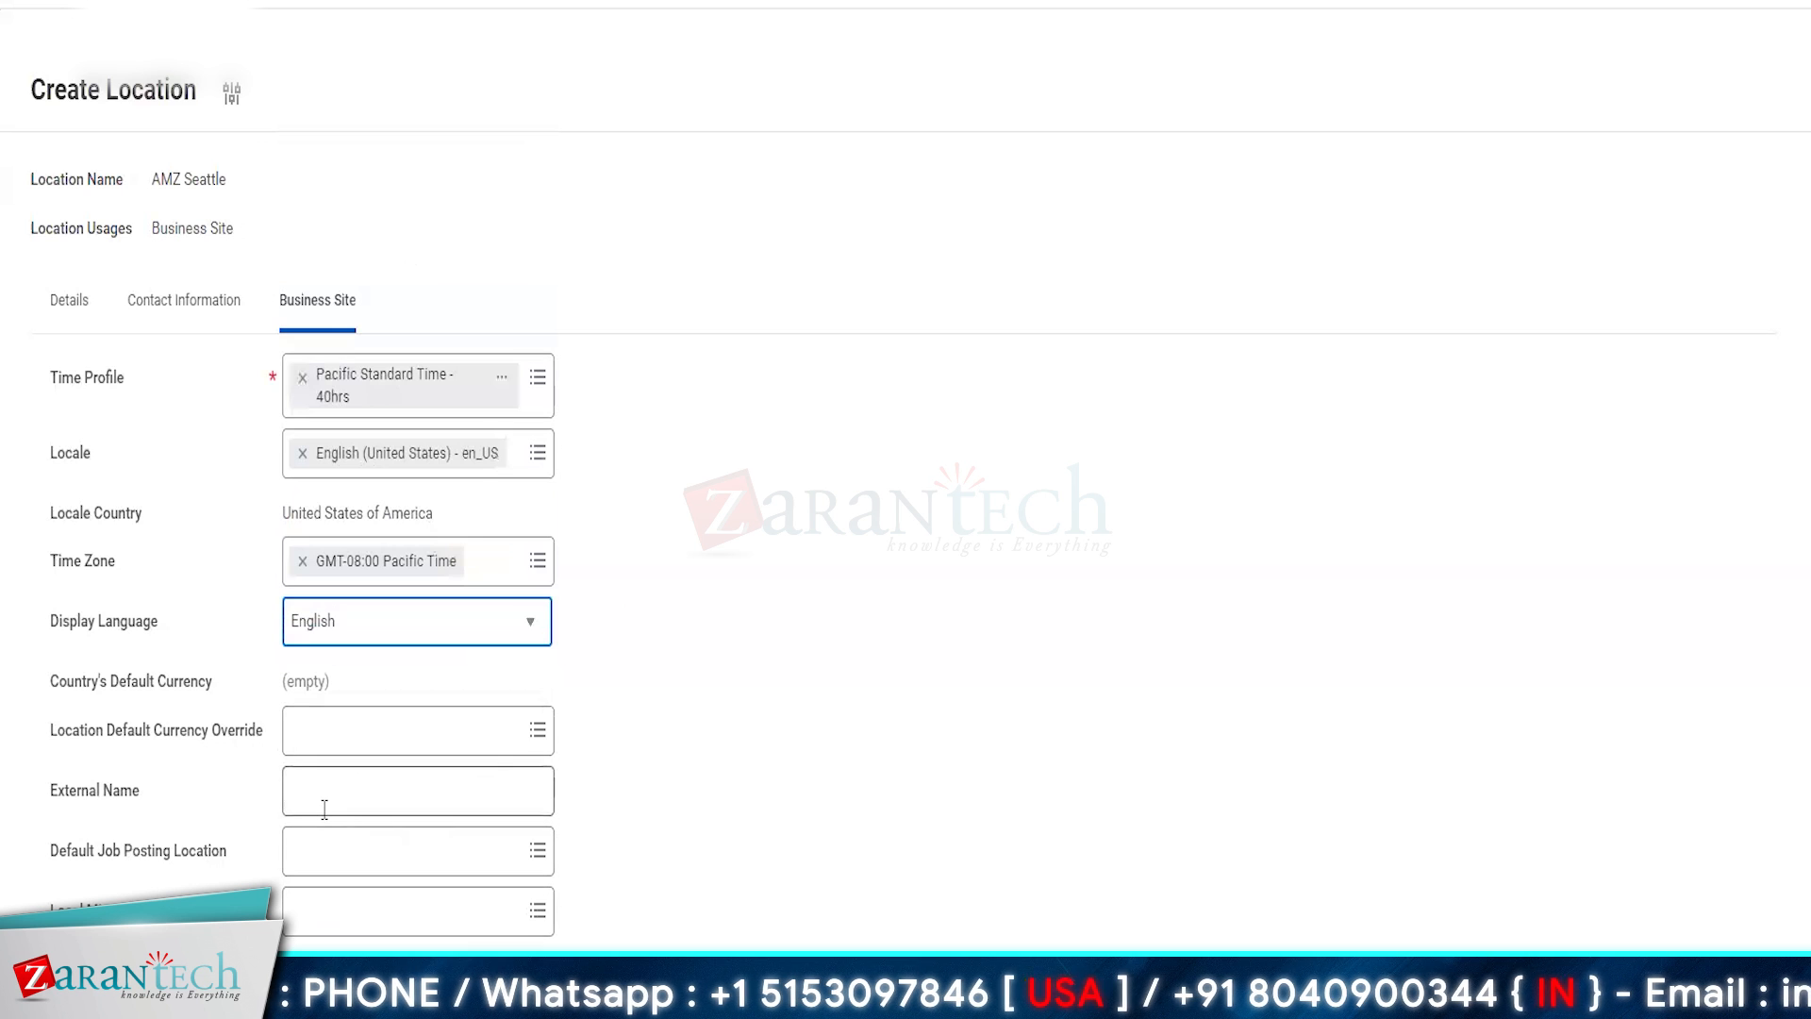
# - Set the location's default currency override to USD and submit the AMZ Seattle location
pyautogui.click(327, 738)
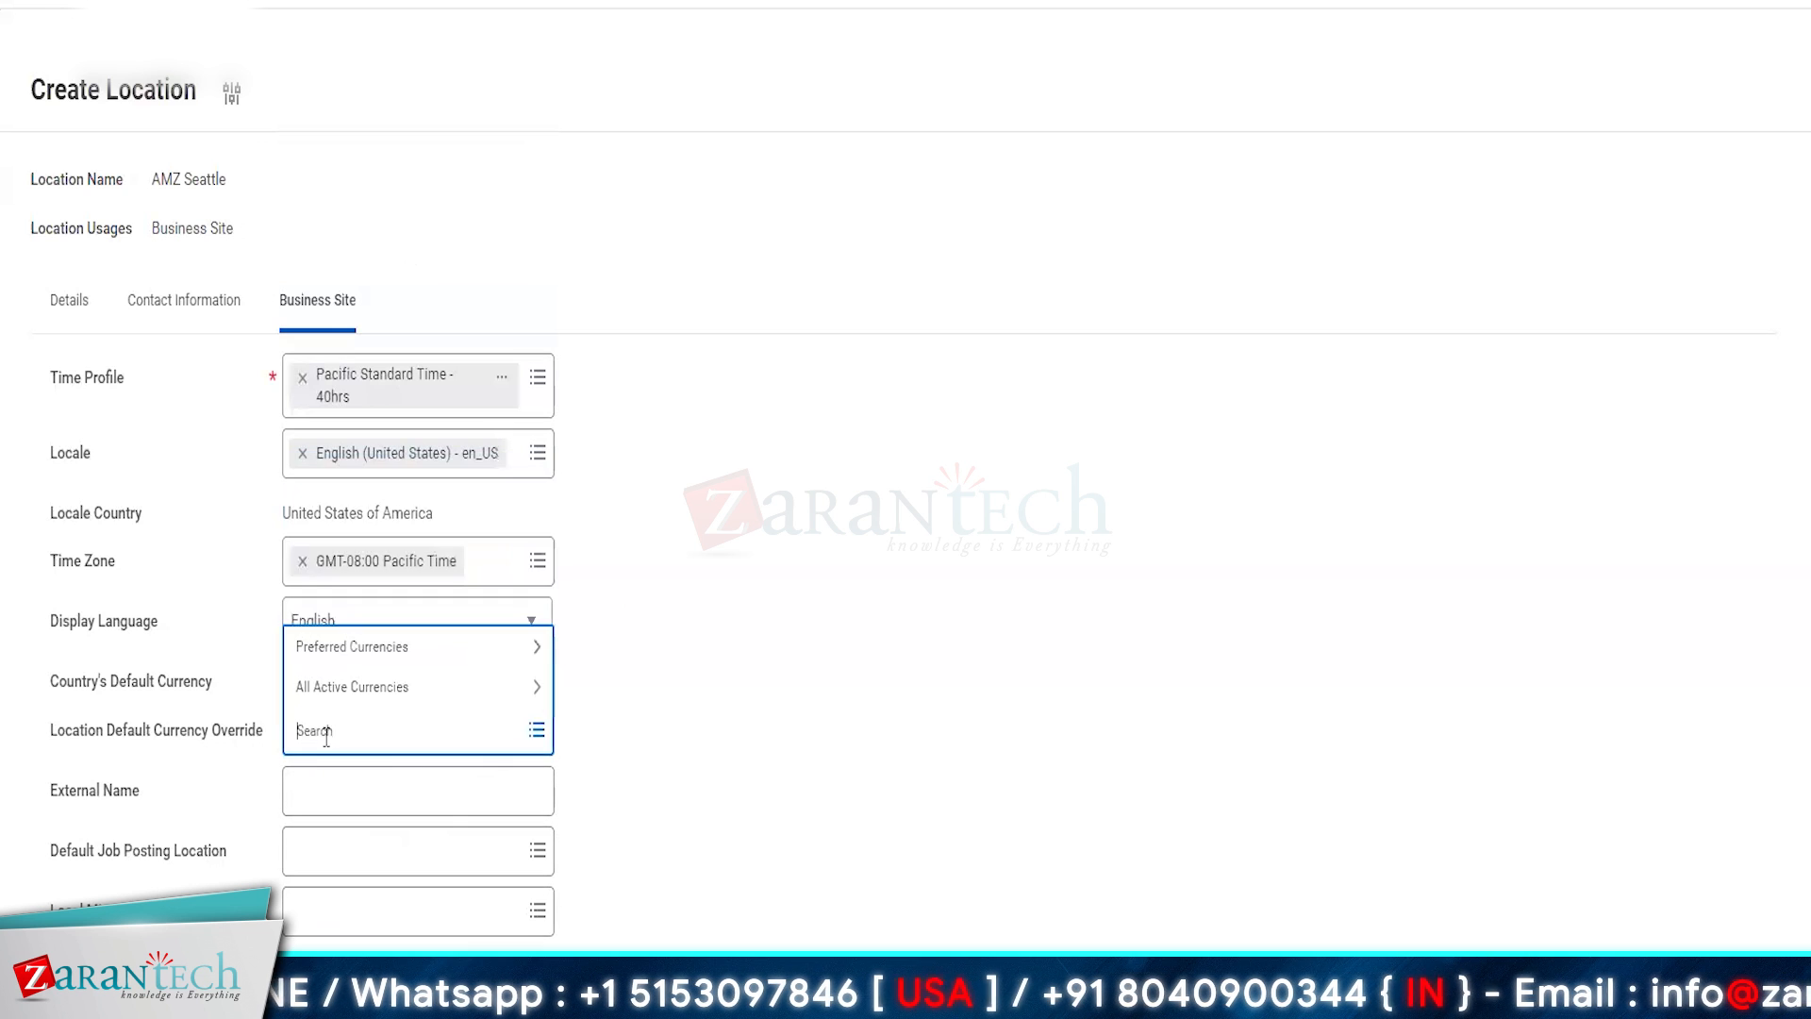
pyautogui.write('usd')
pyautogui.press('Return')
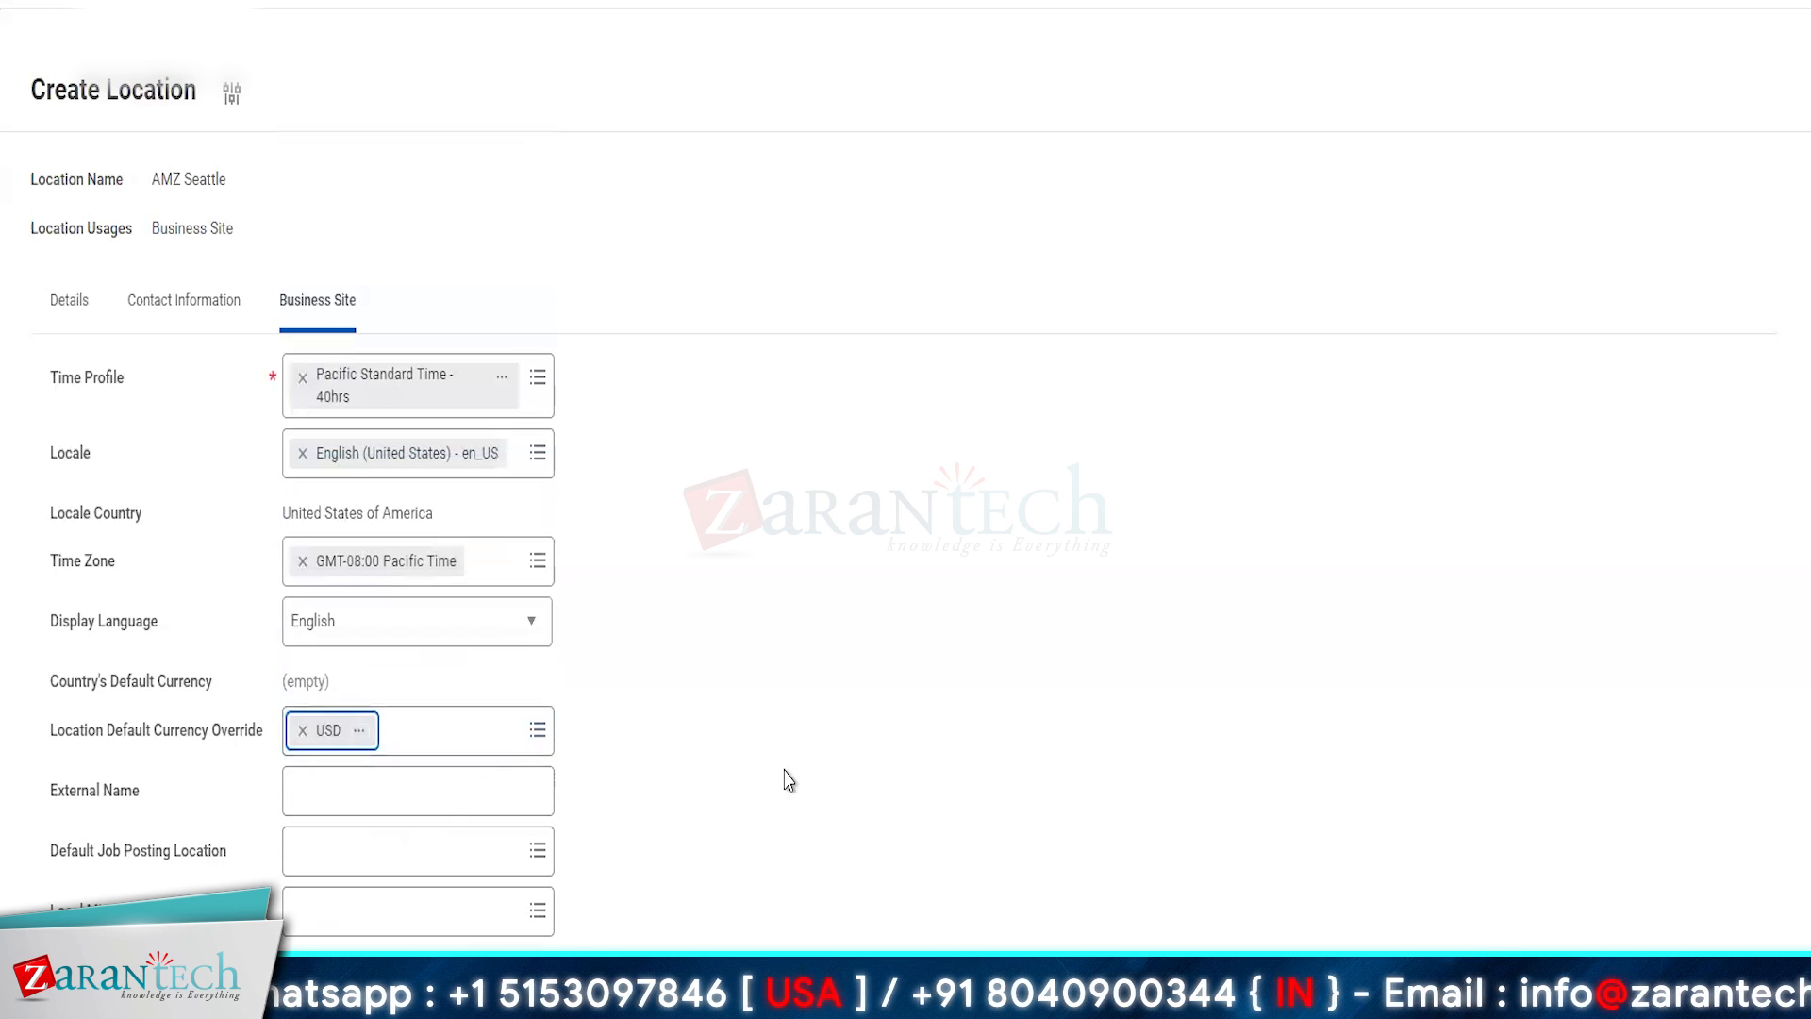
pyautogui.click(58, 318)
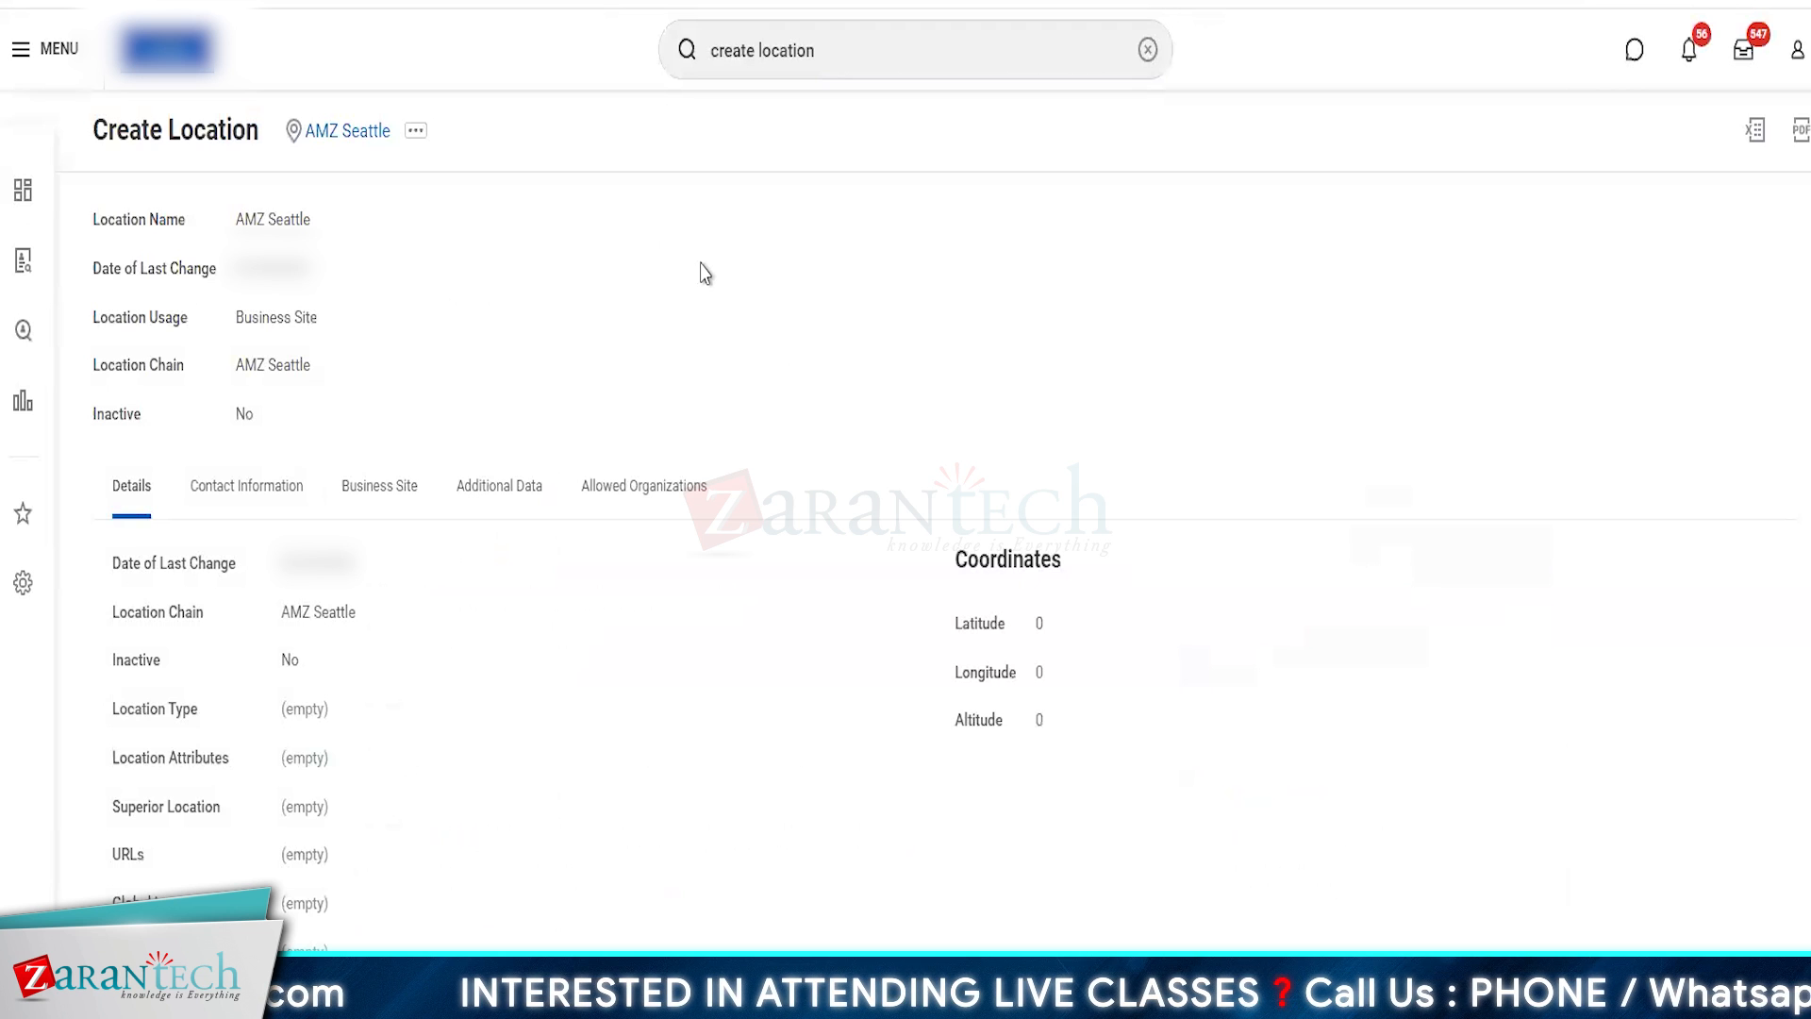
# - Start another Create Location task for a location named AMZ Hyderabad with the Business Site usage
pyautogui.click(914, 52)
pyautogui.press('Return')
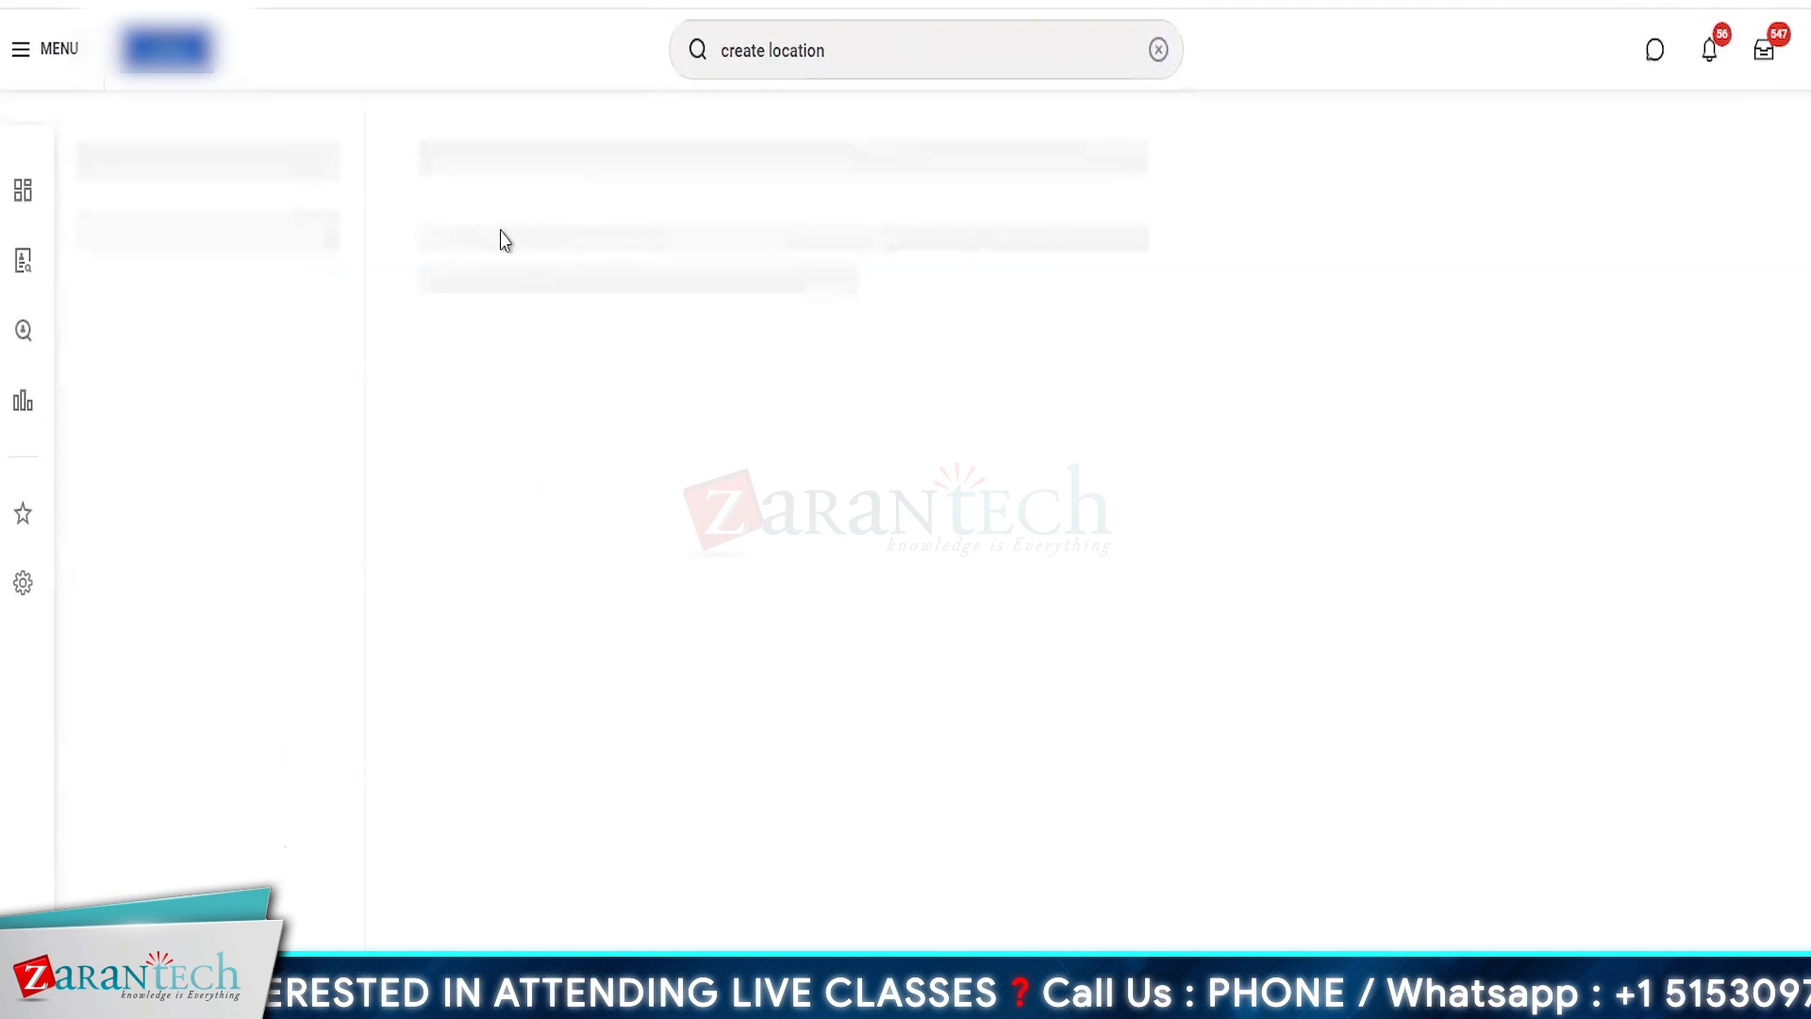
pyautogui.click(510, 241)
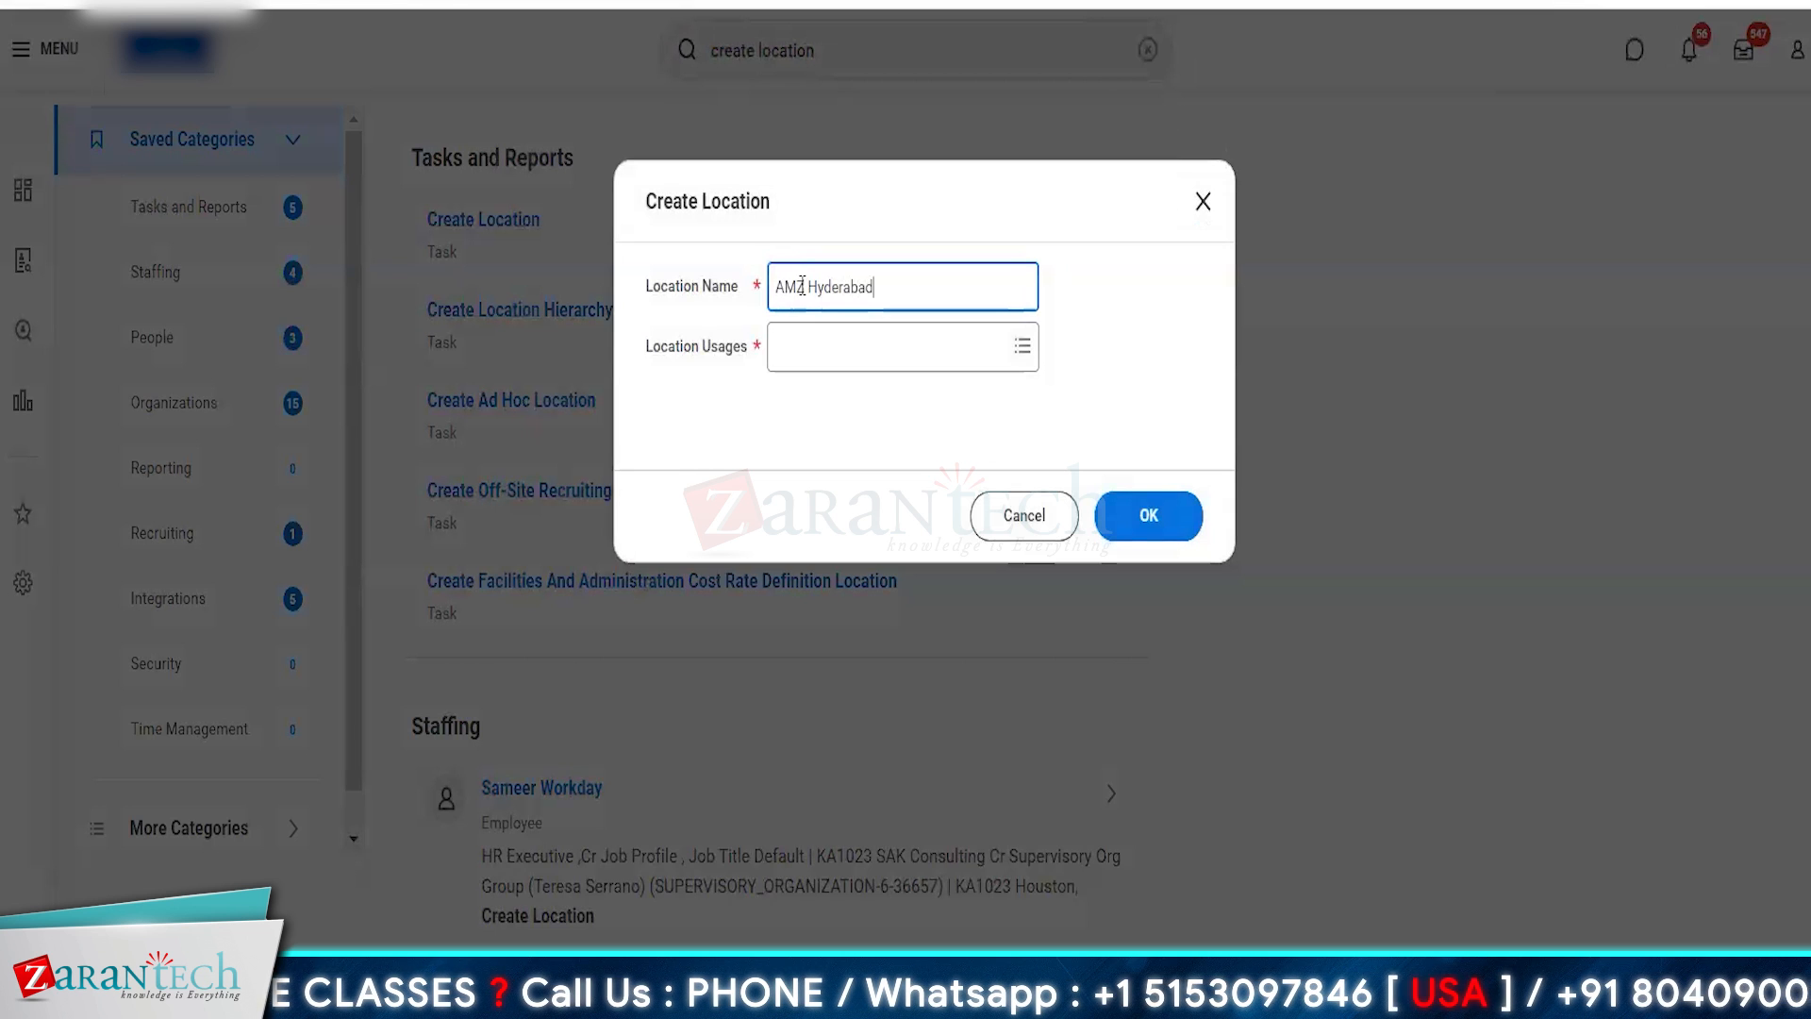
pyautogui.click(812, 351)
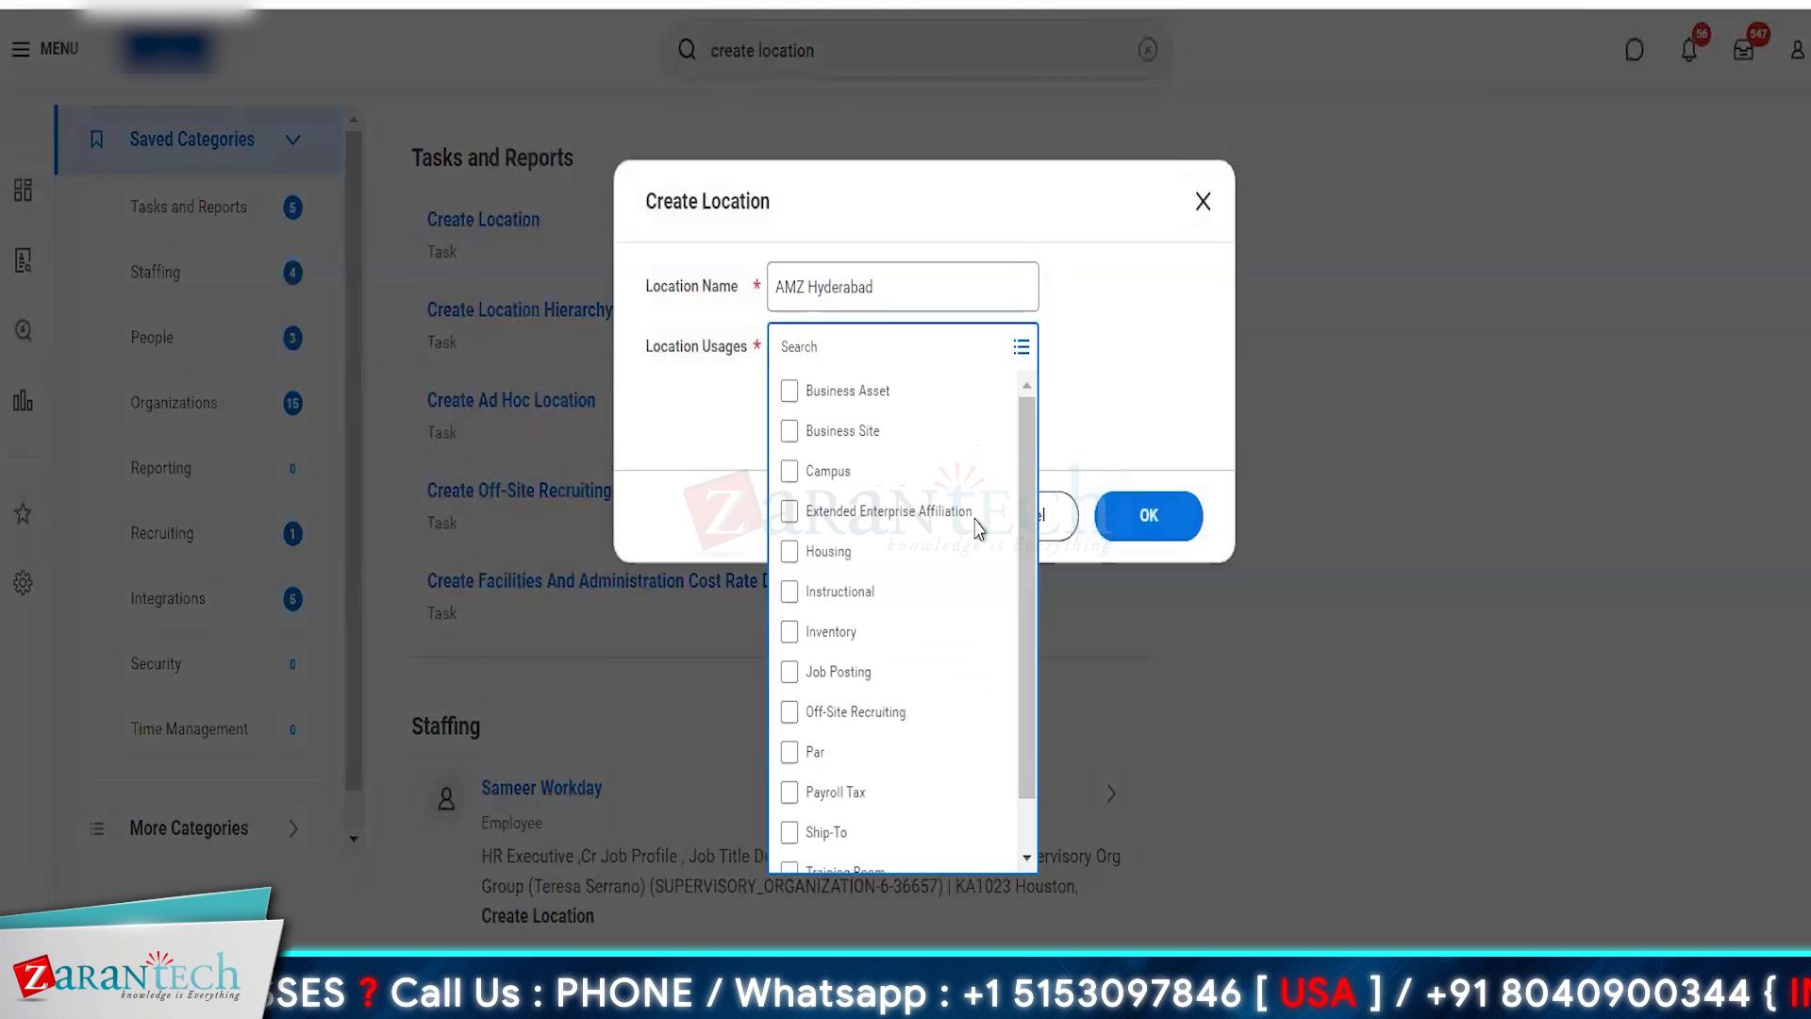
pyautogui.click(854, 434)
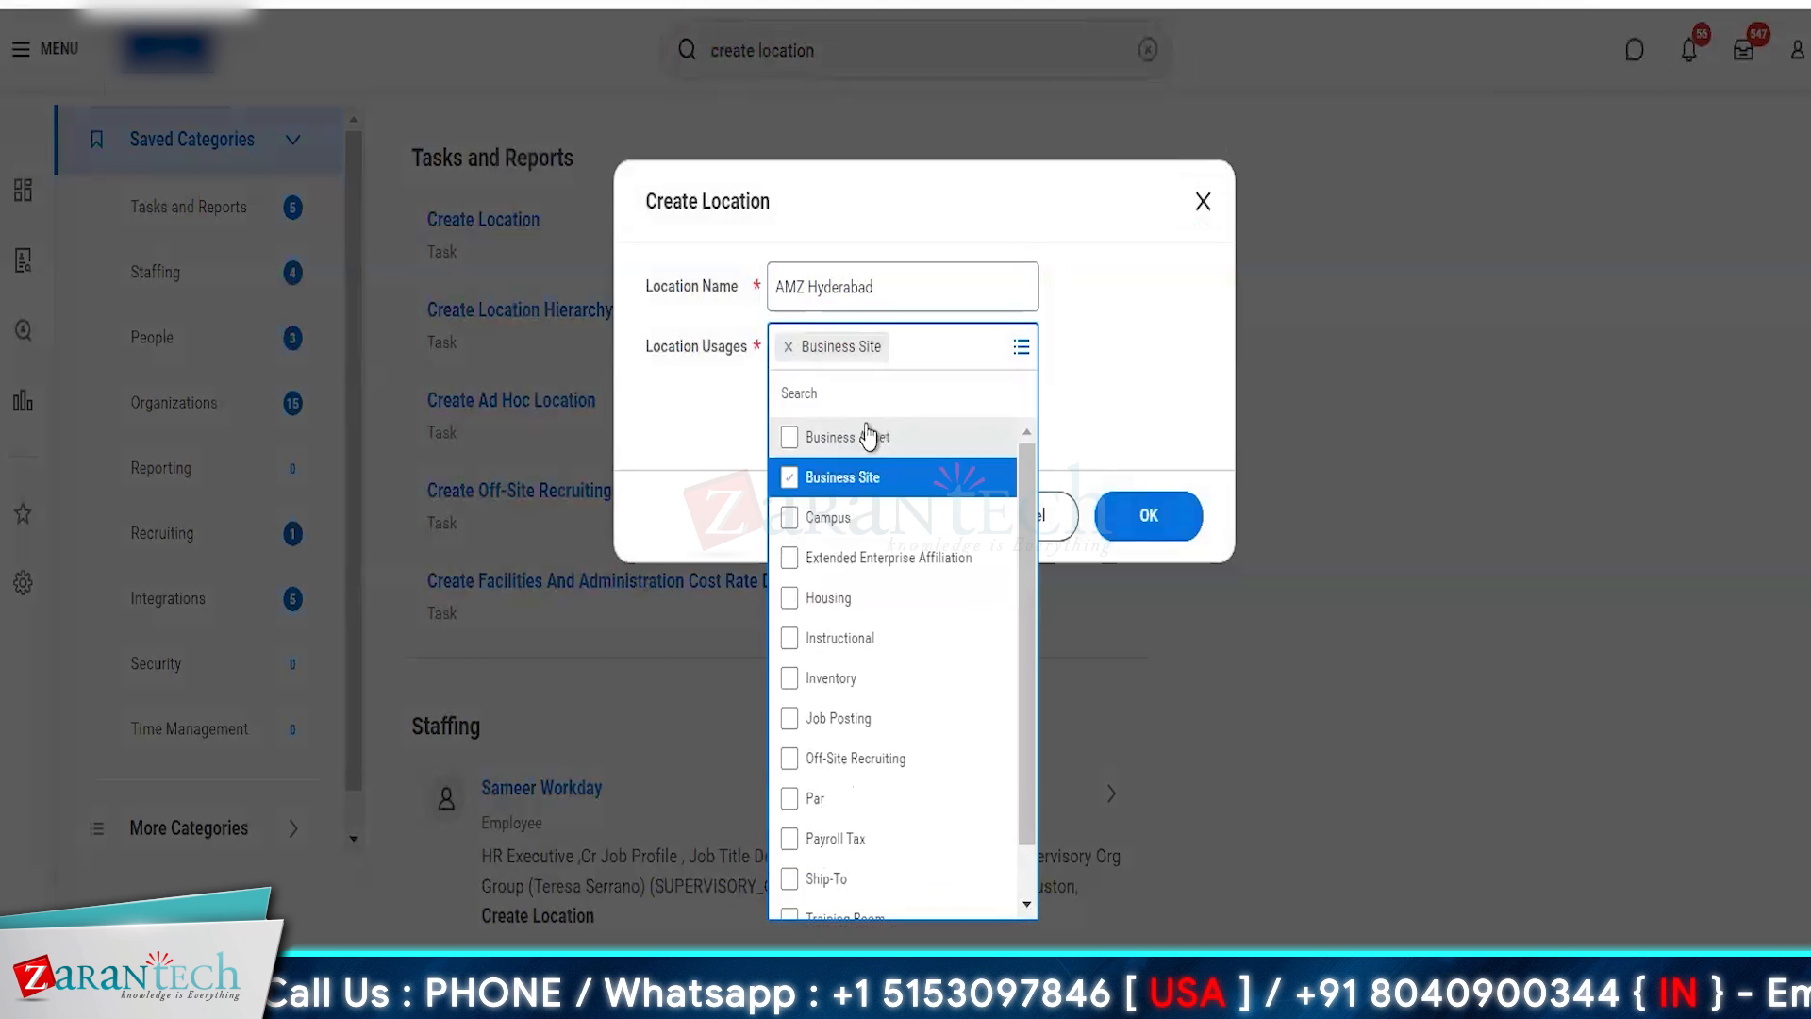
pyautogui.click(1159, 432)
pyautogui.click(1149, 515)
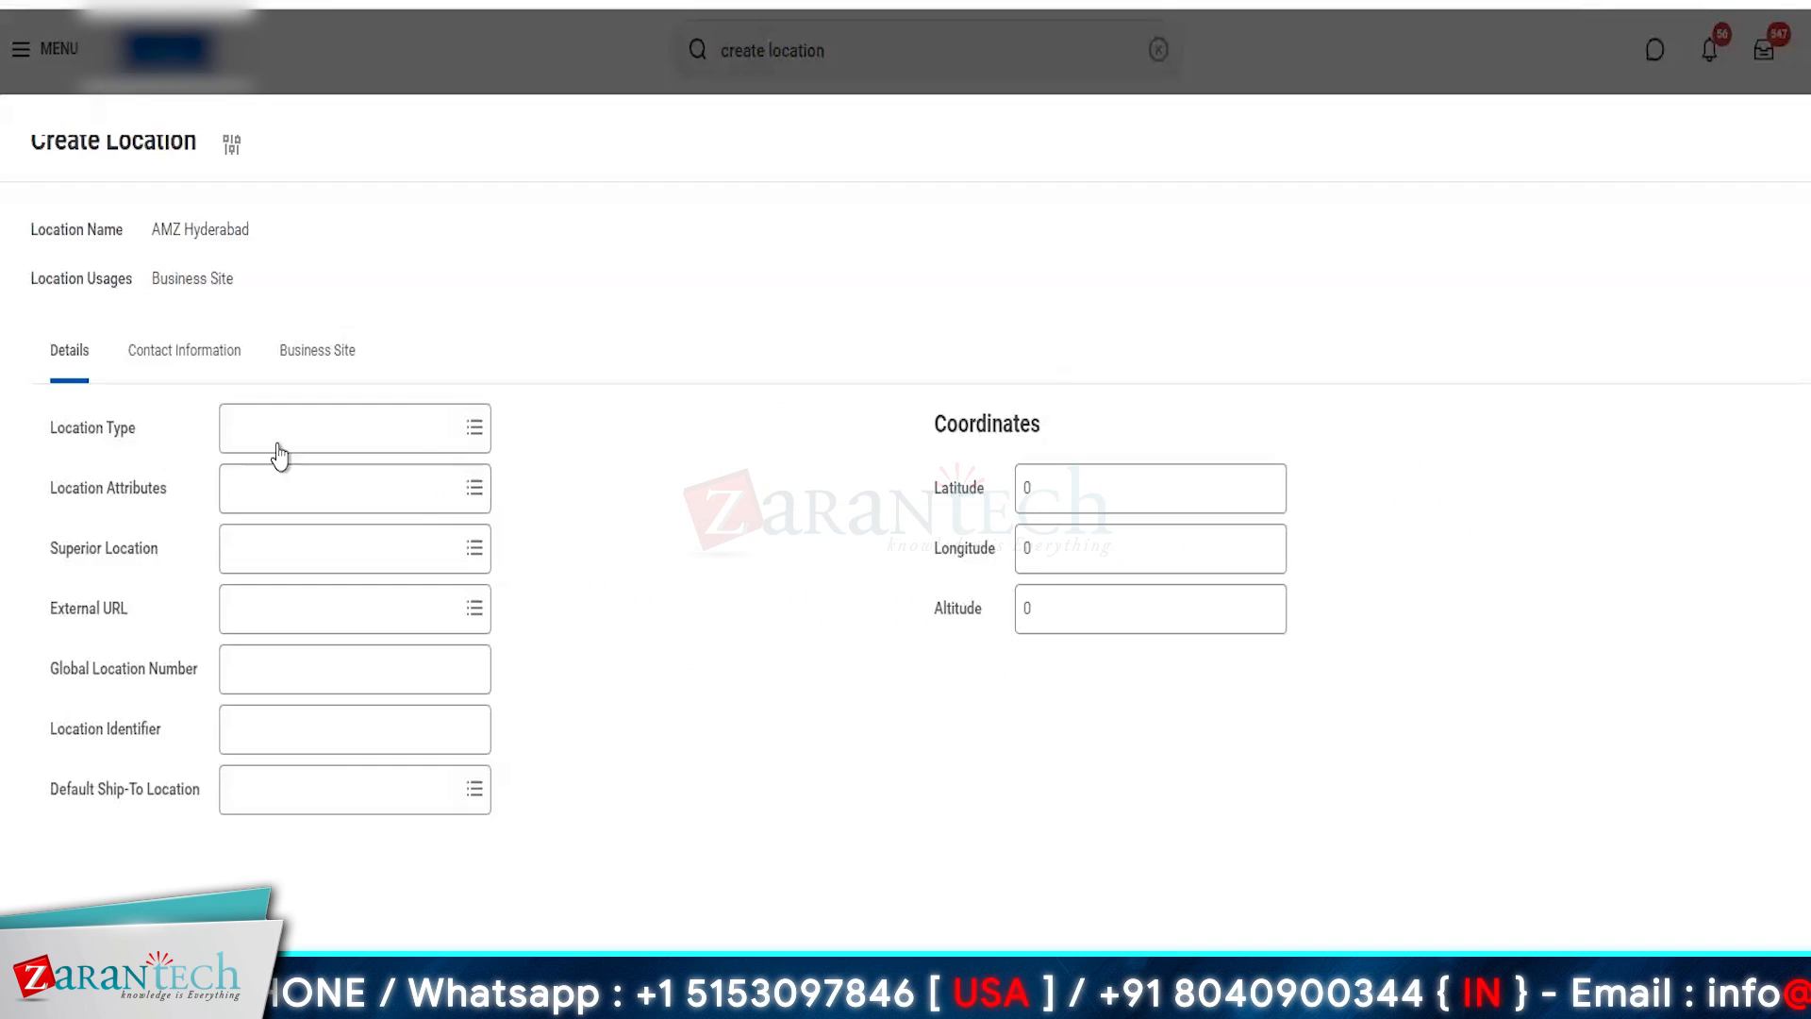
# - Add an address to the AMZ Hyderabad contact information with India as the country and 01/01 as the effective month and day
pyautogui.click(189, 370)
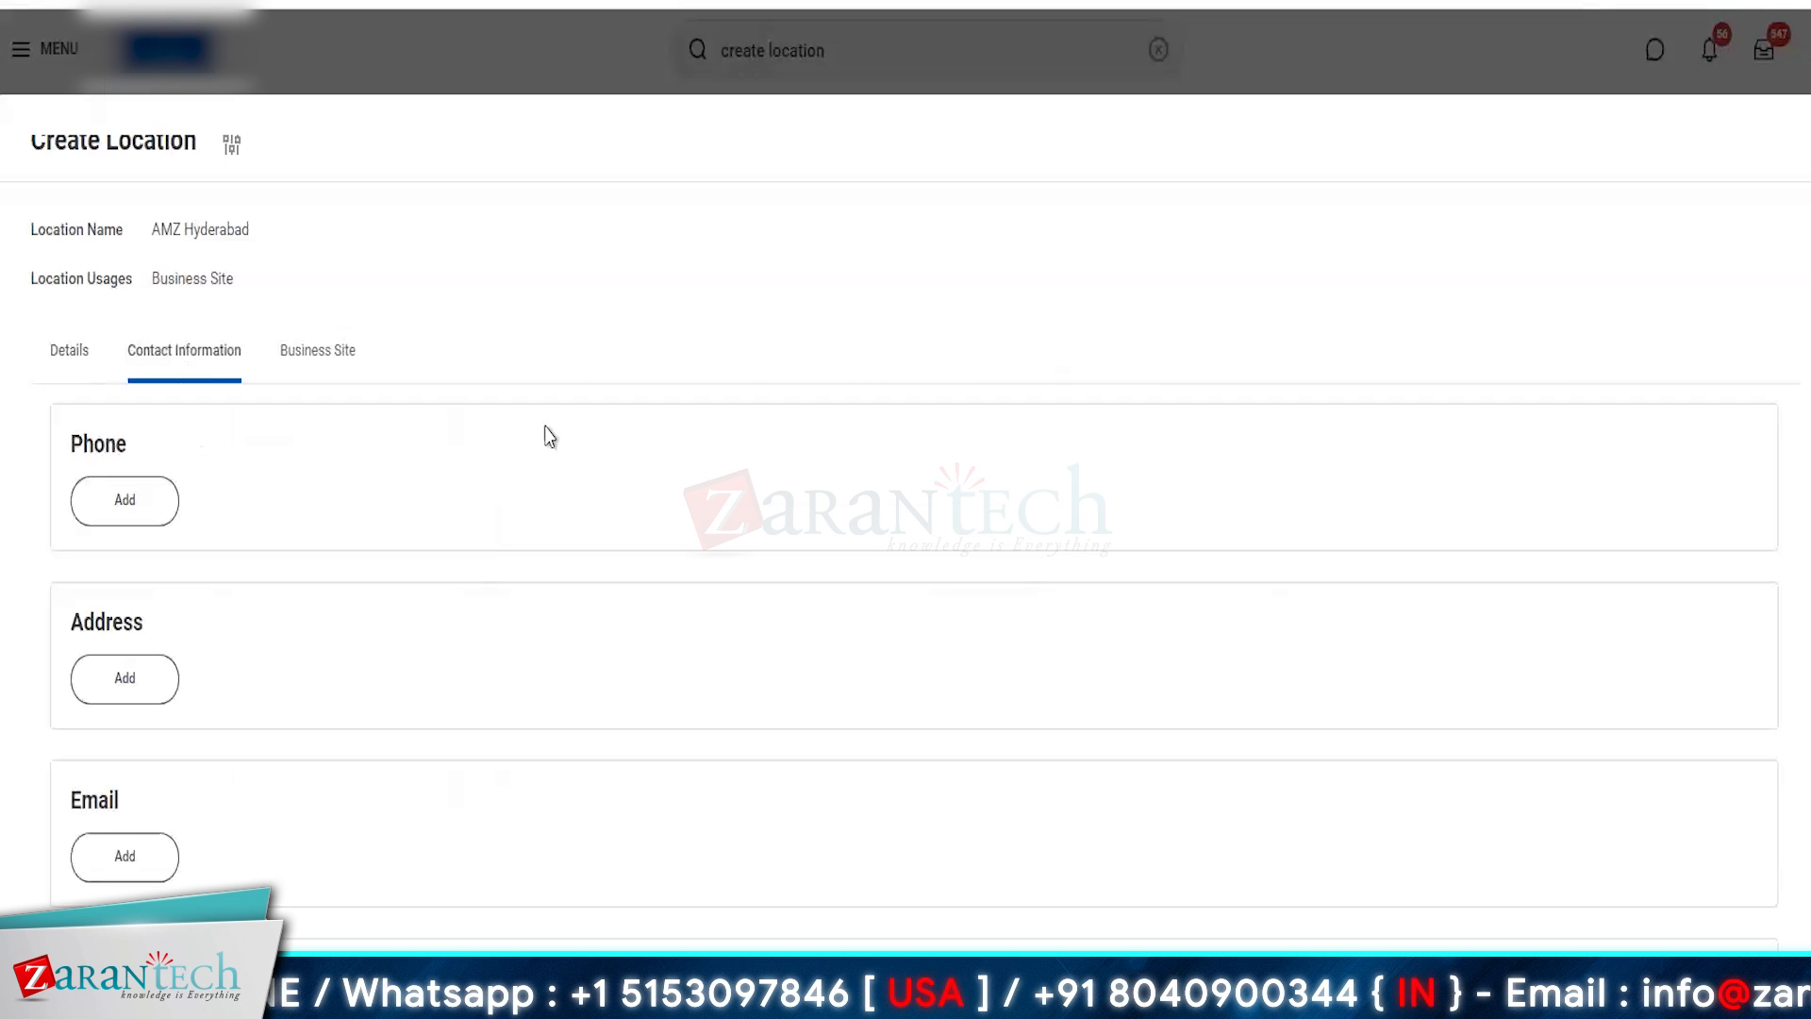
pyautogui.click(124, 679)
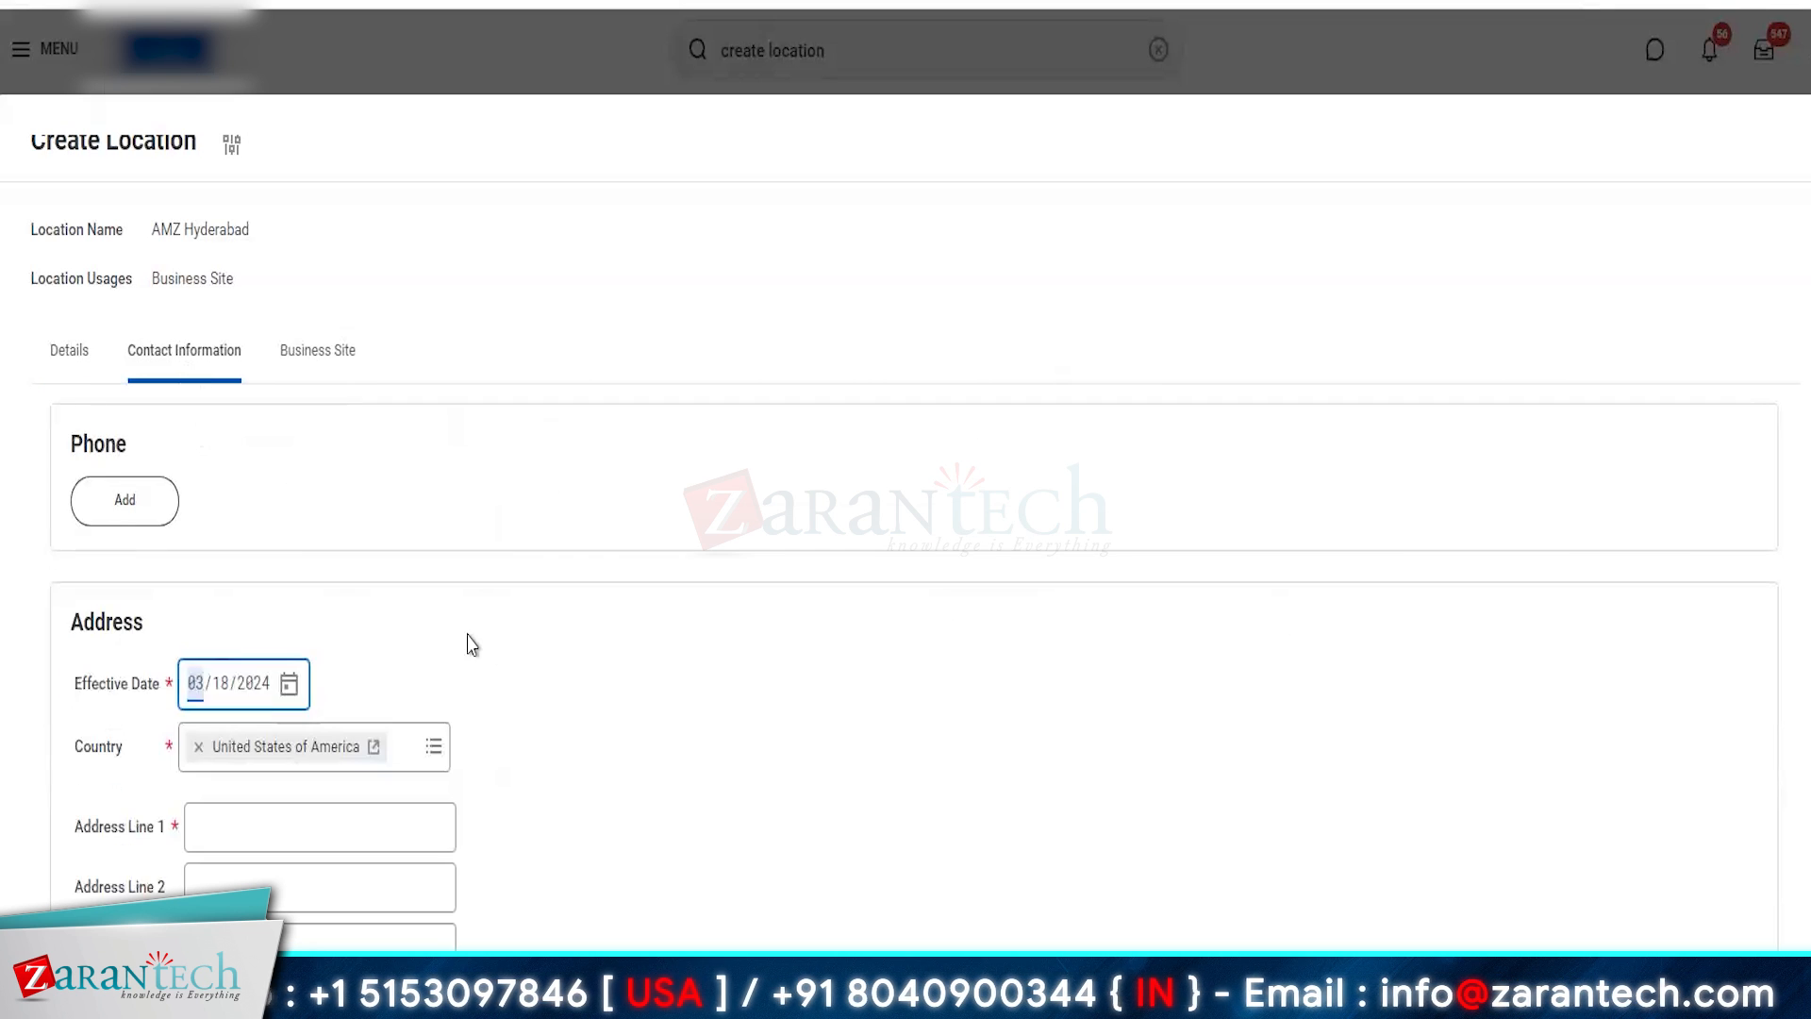
pyautogui.click(404, 750)
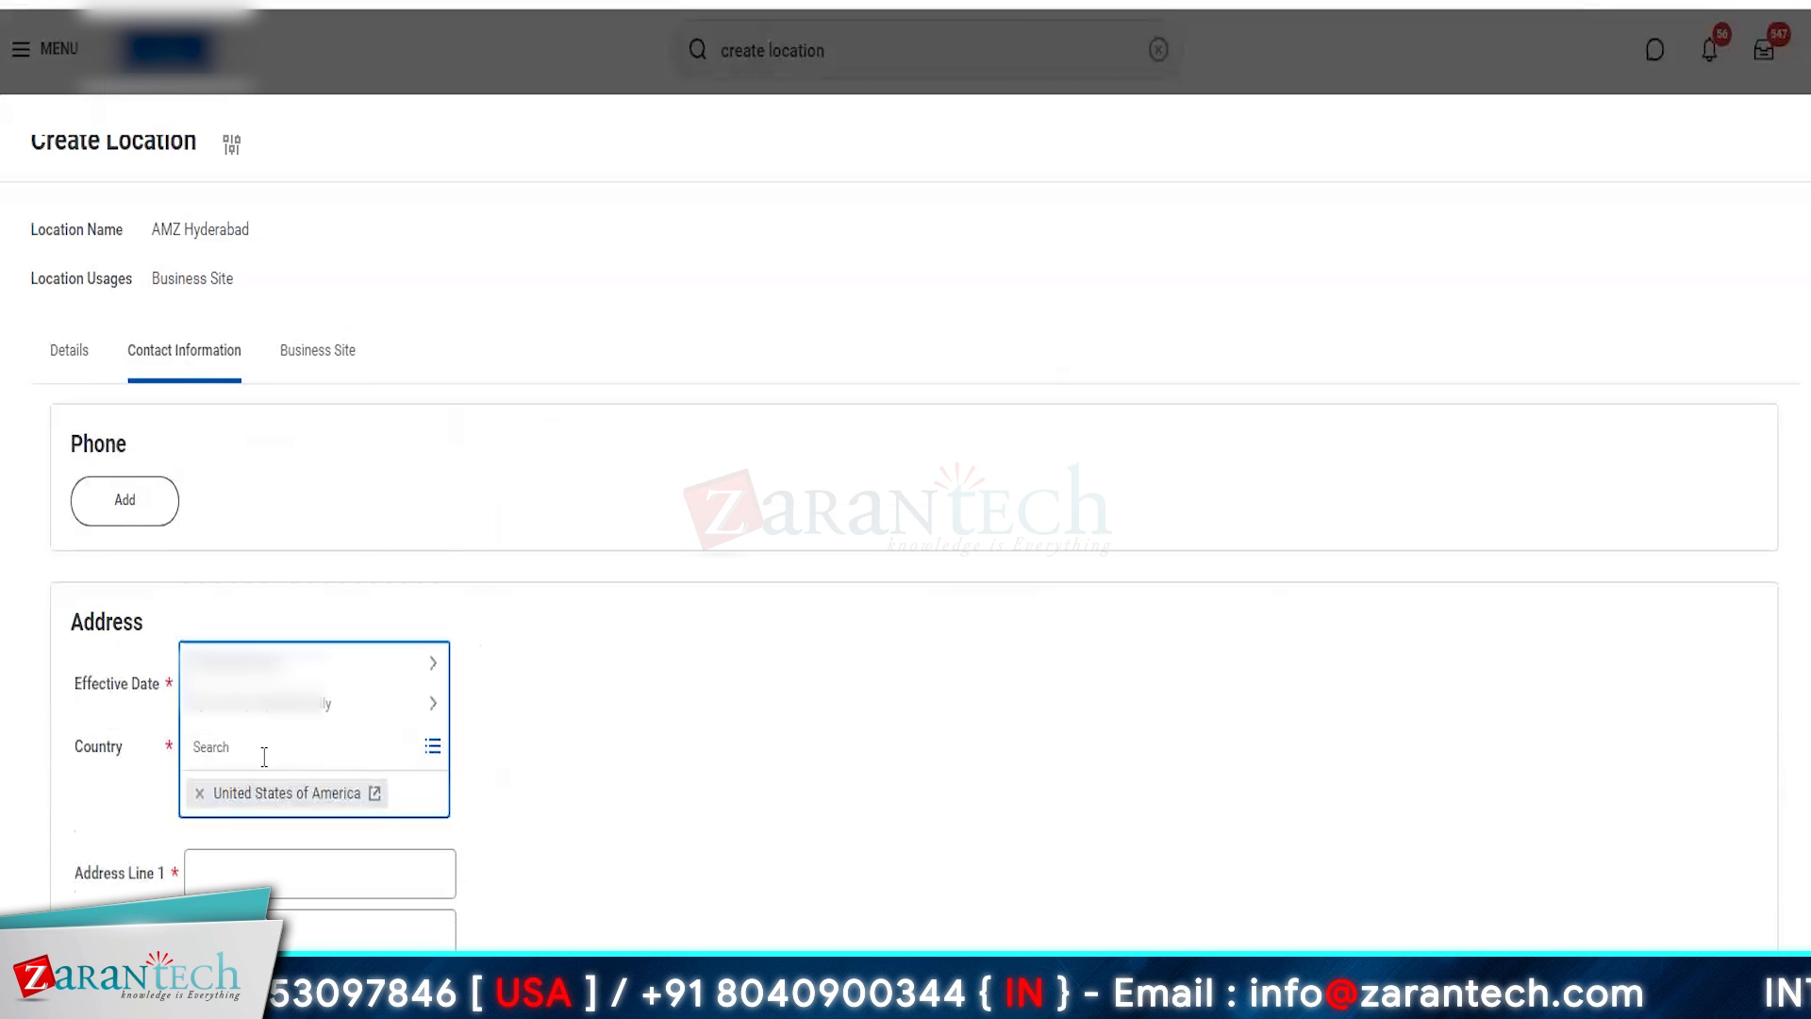
pyautogui.write('india')
pyautogui.press('Return')
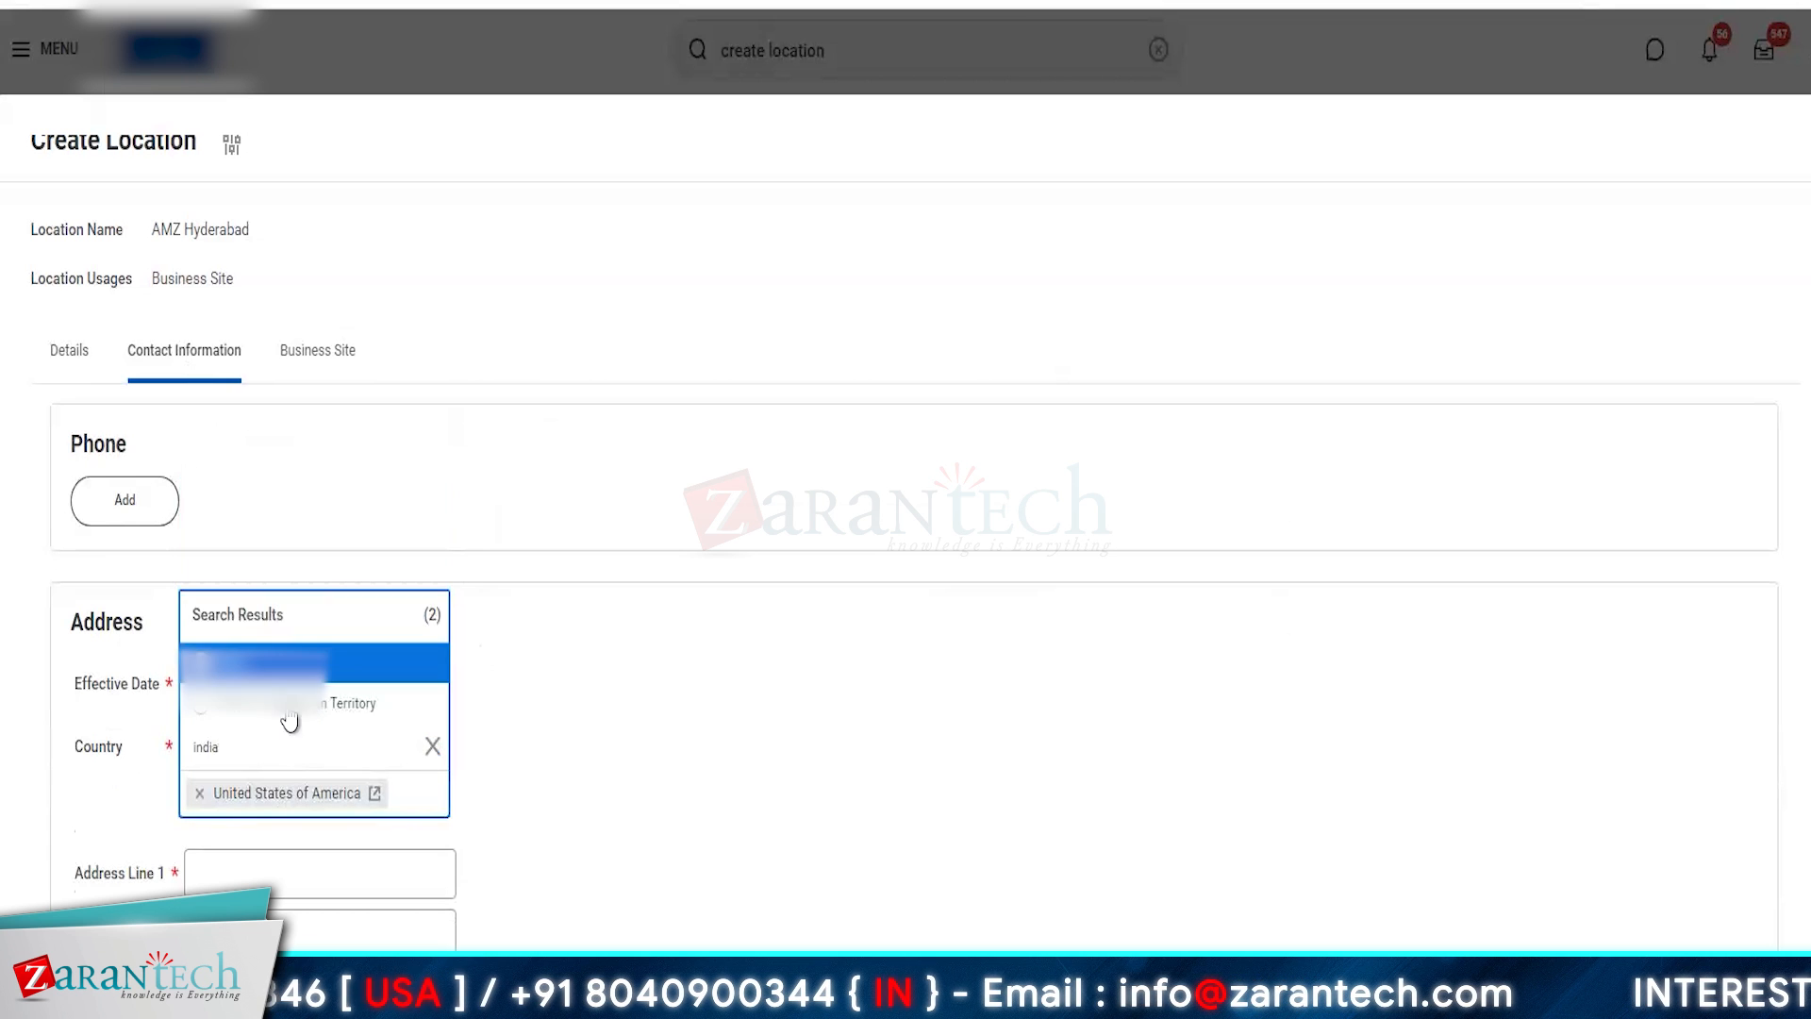
pyautogui.click(223, 659)
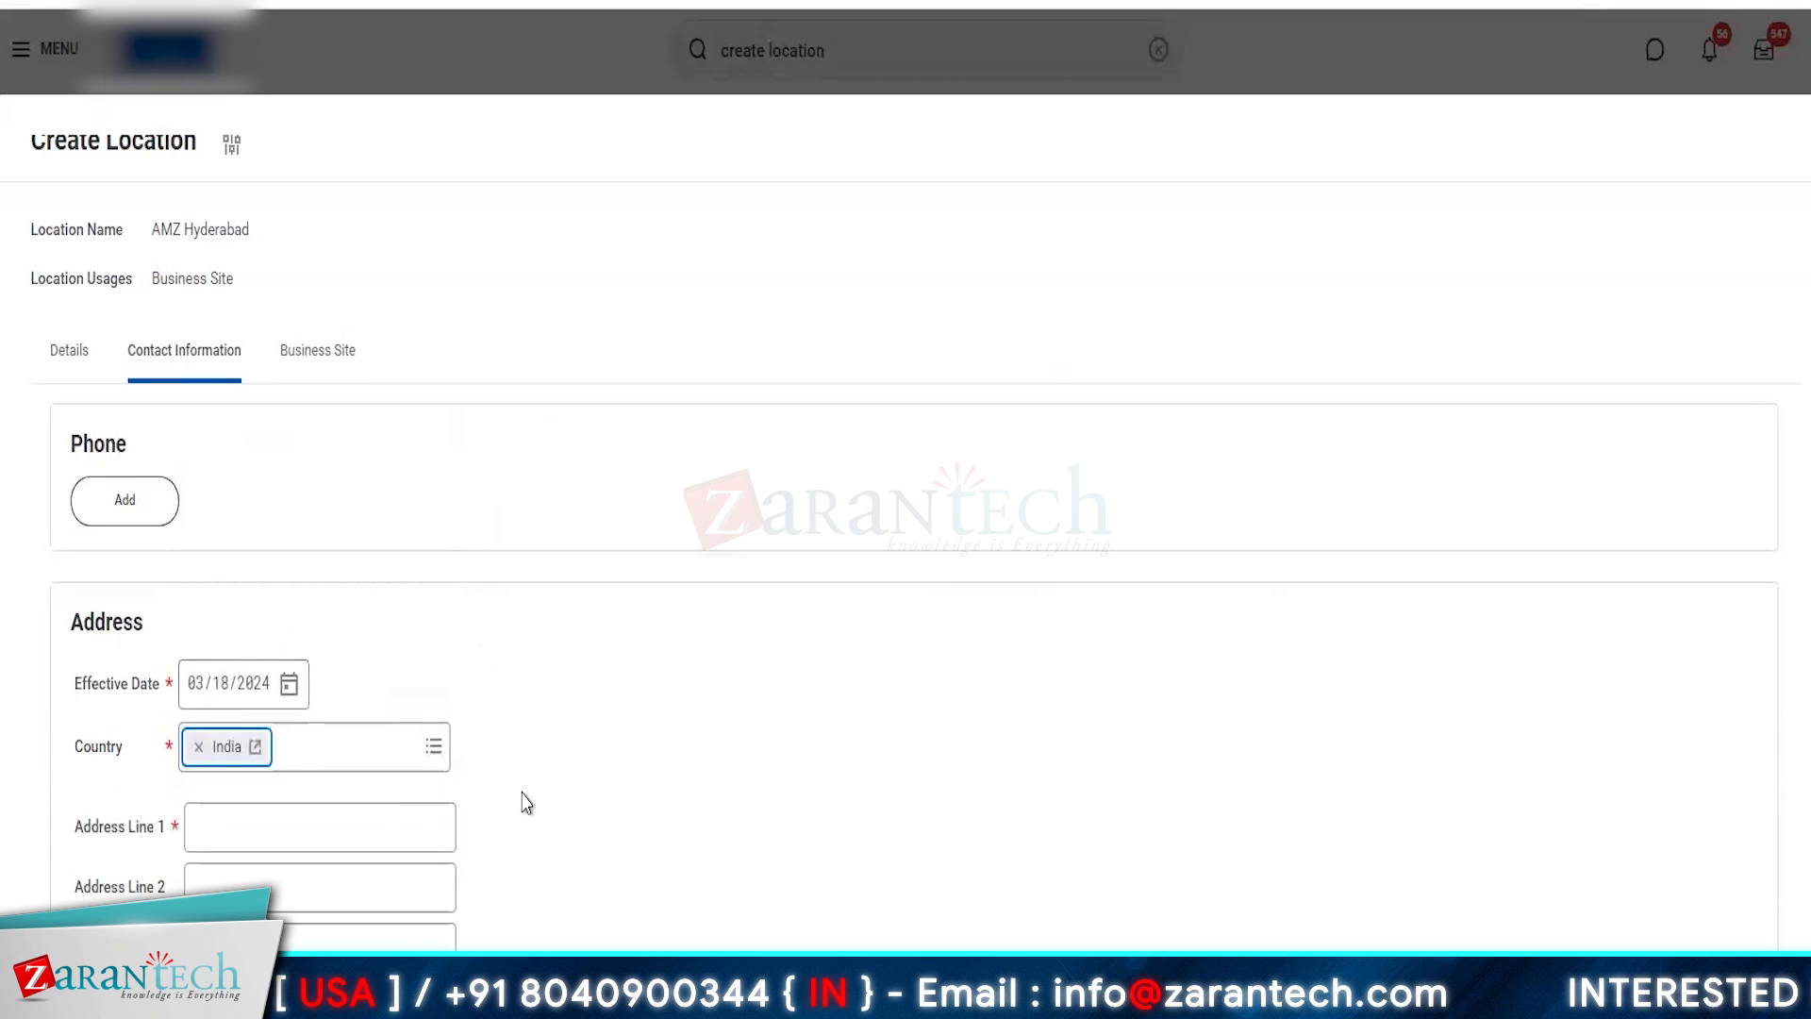
pyautogui.click(197, 706)
pyautogui.write('0101')
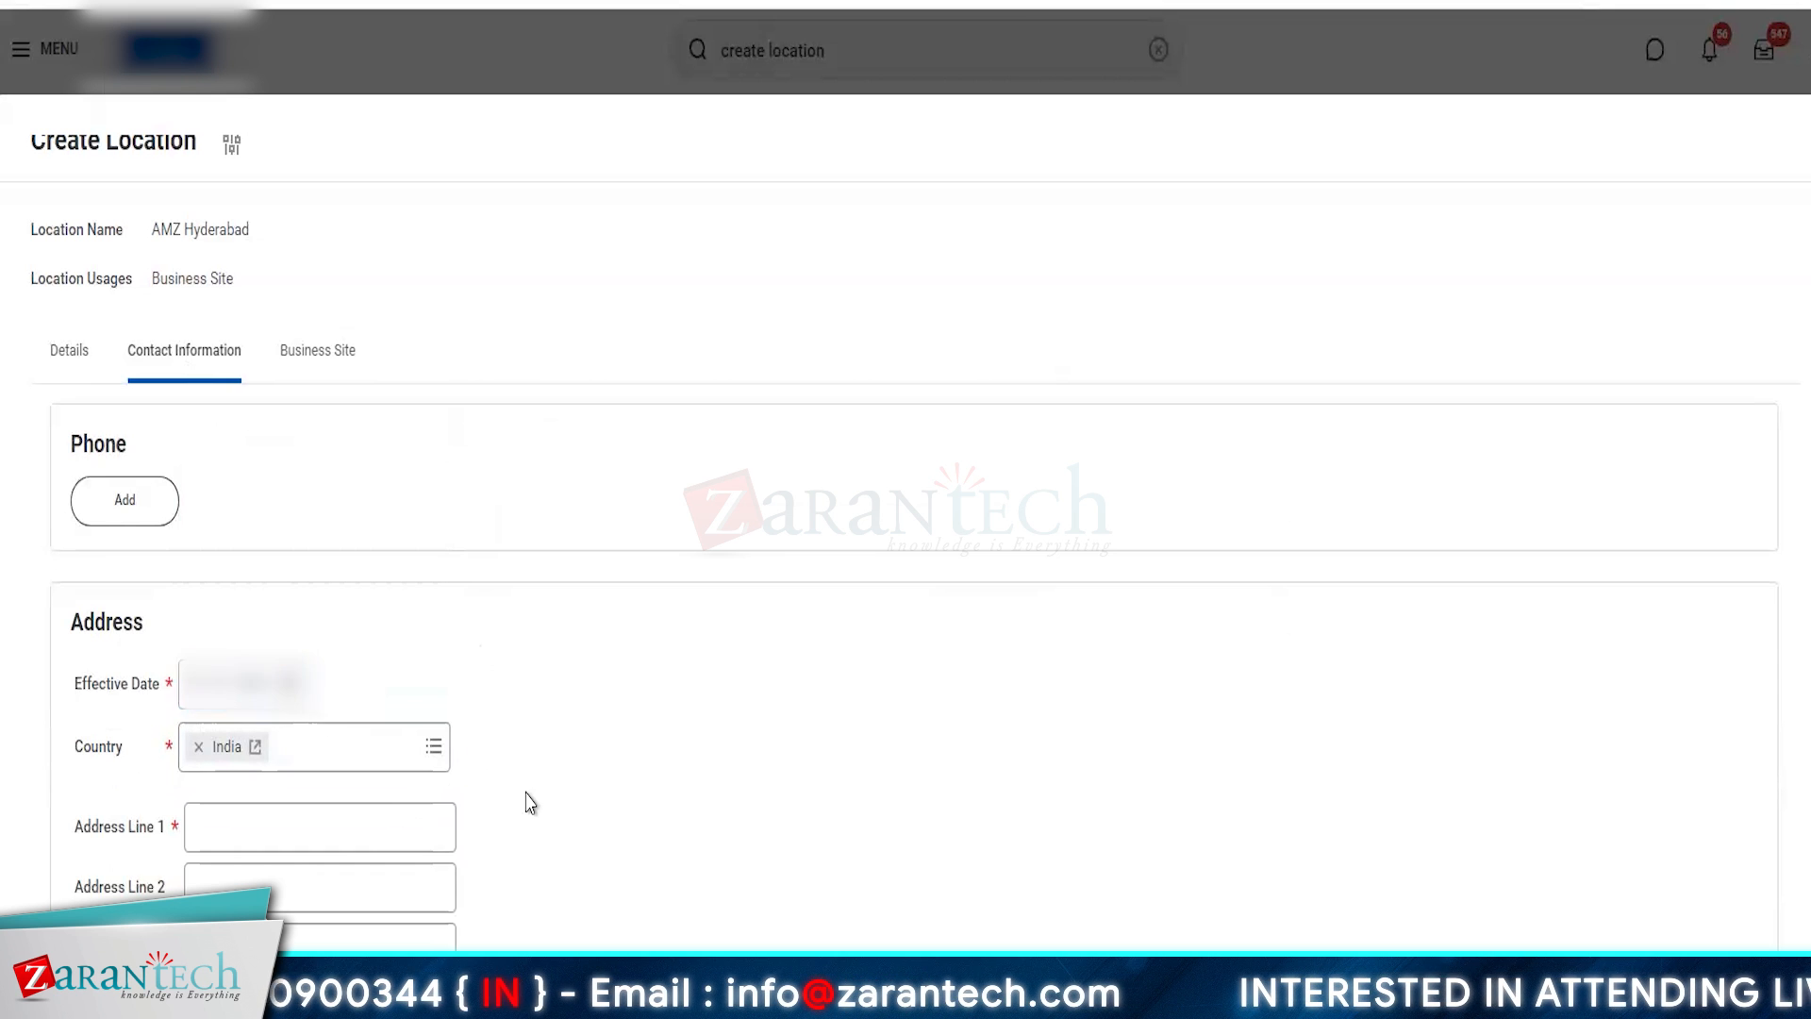
# - Enter the street address in Address Line 1 and set the city to Hyderabad for the AMZ Hyderabad address
pyautogui.scroll(-5, 280, 644)
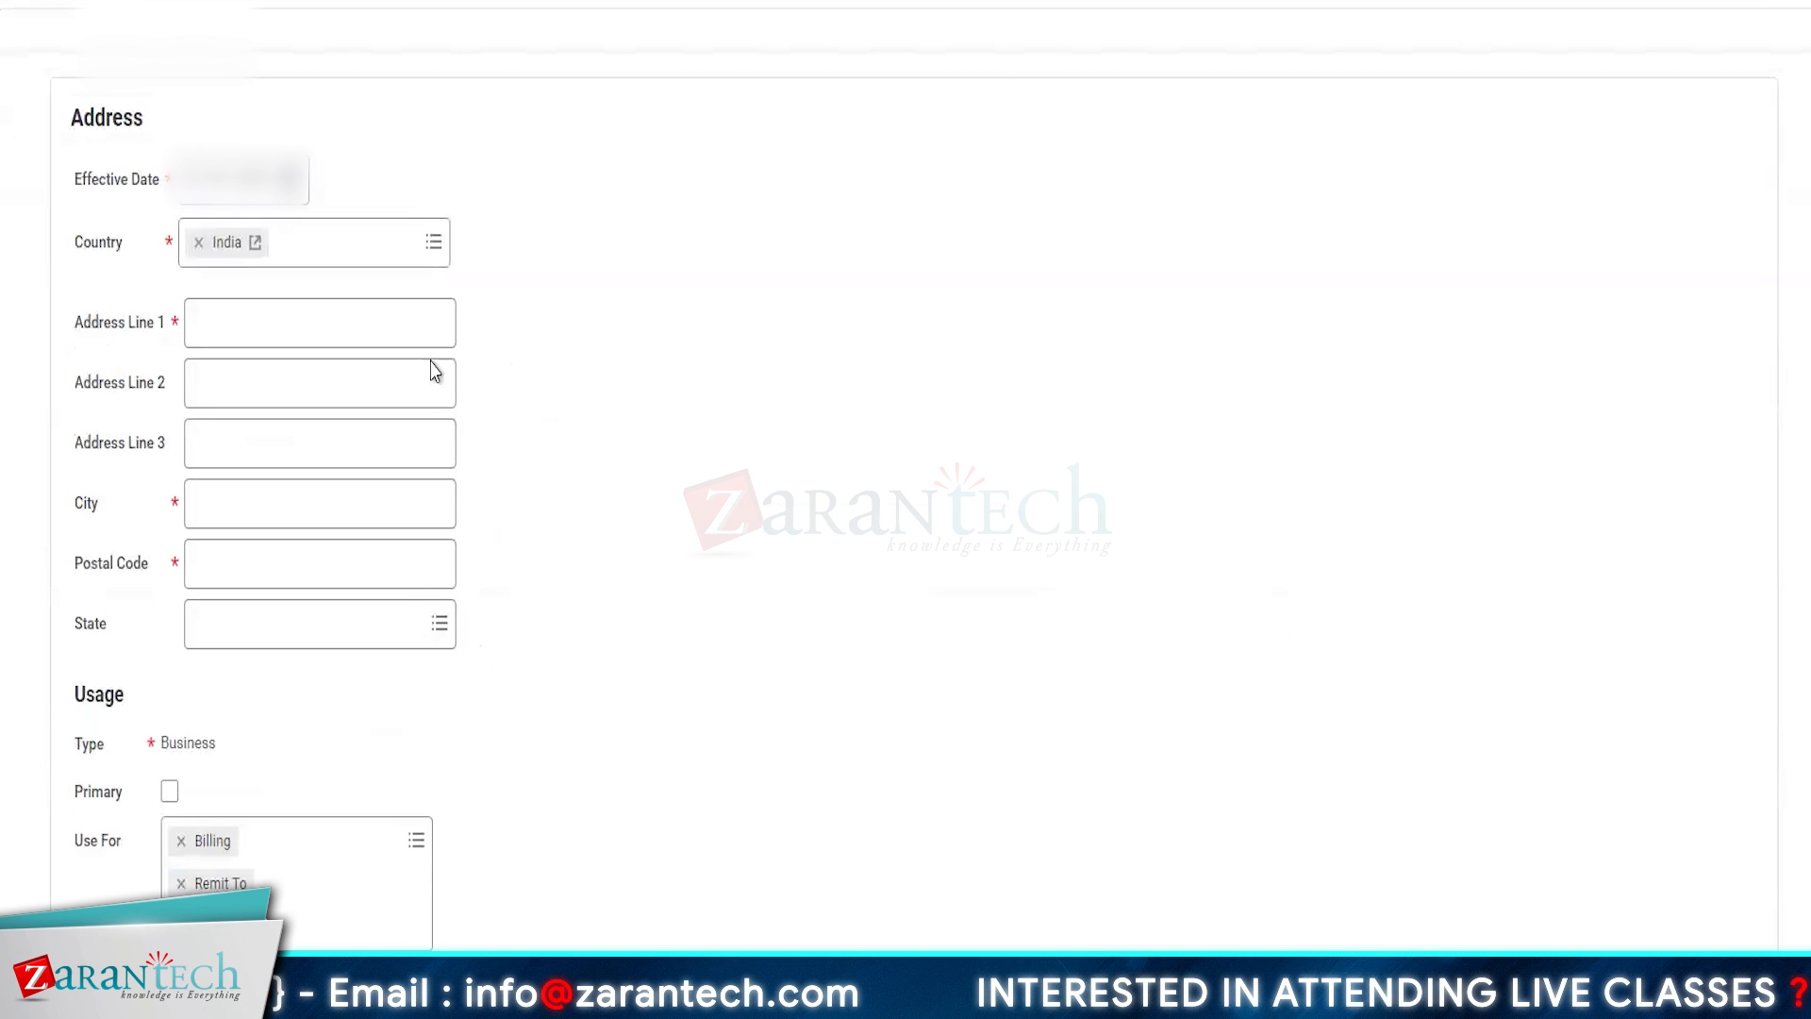
pyautogui.click(232, 318)
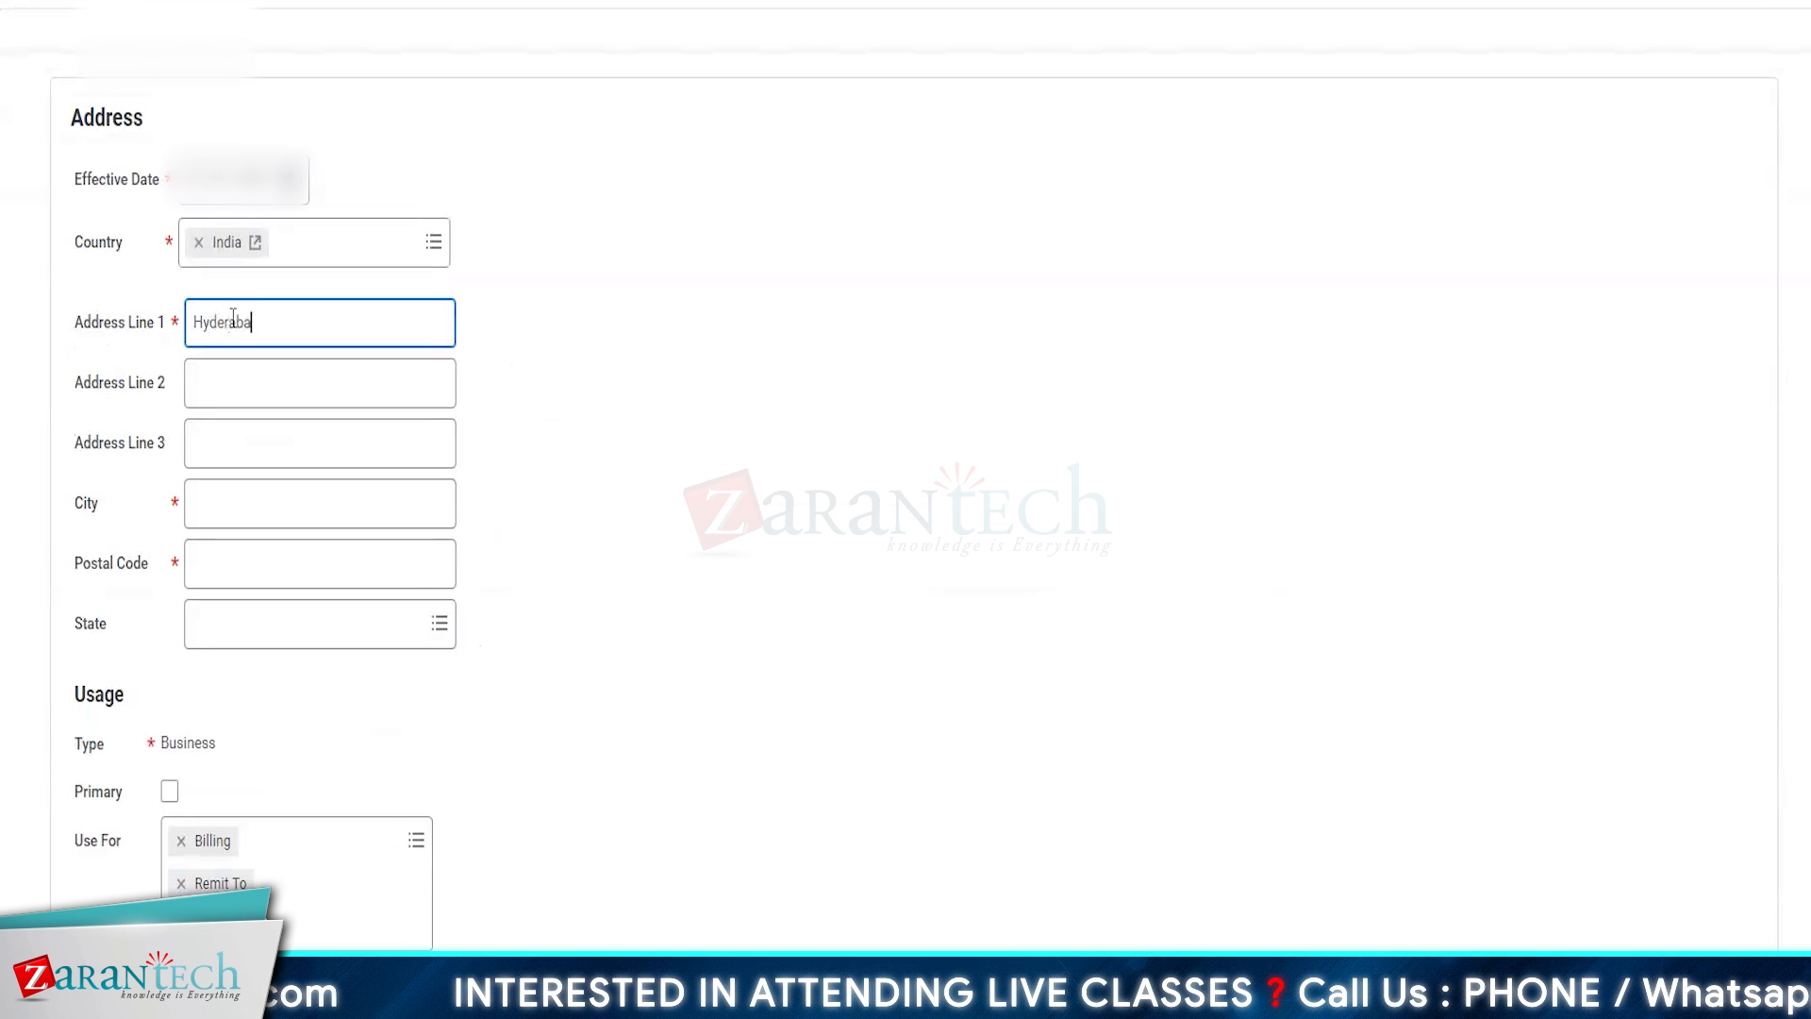
pyautogui.click(226, 492)
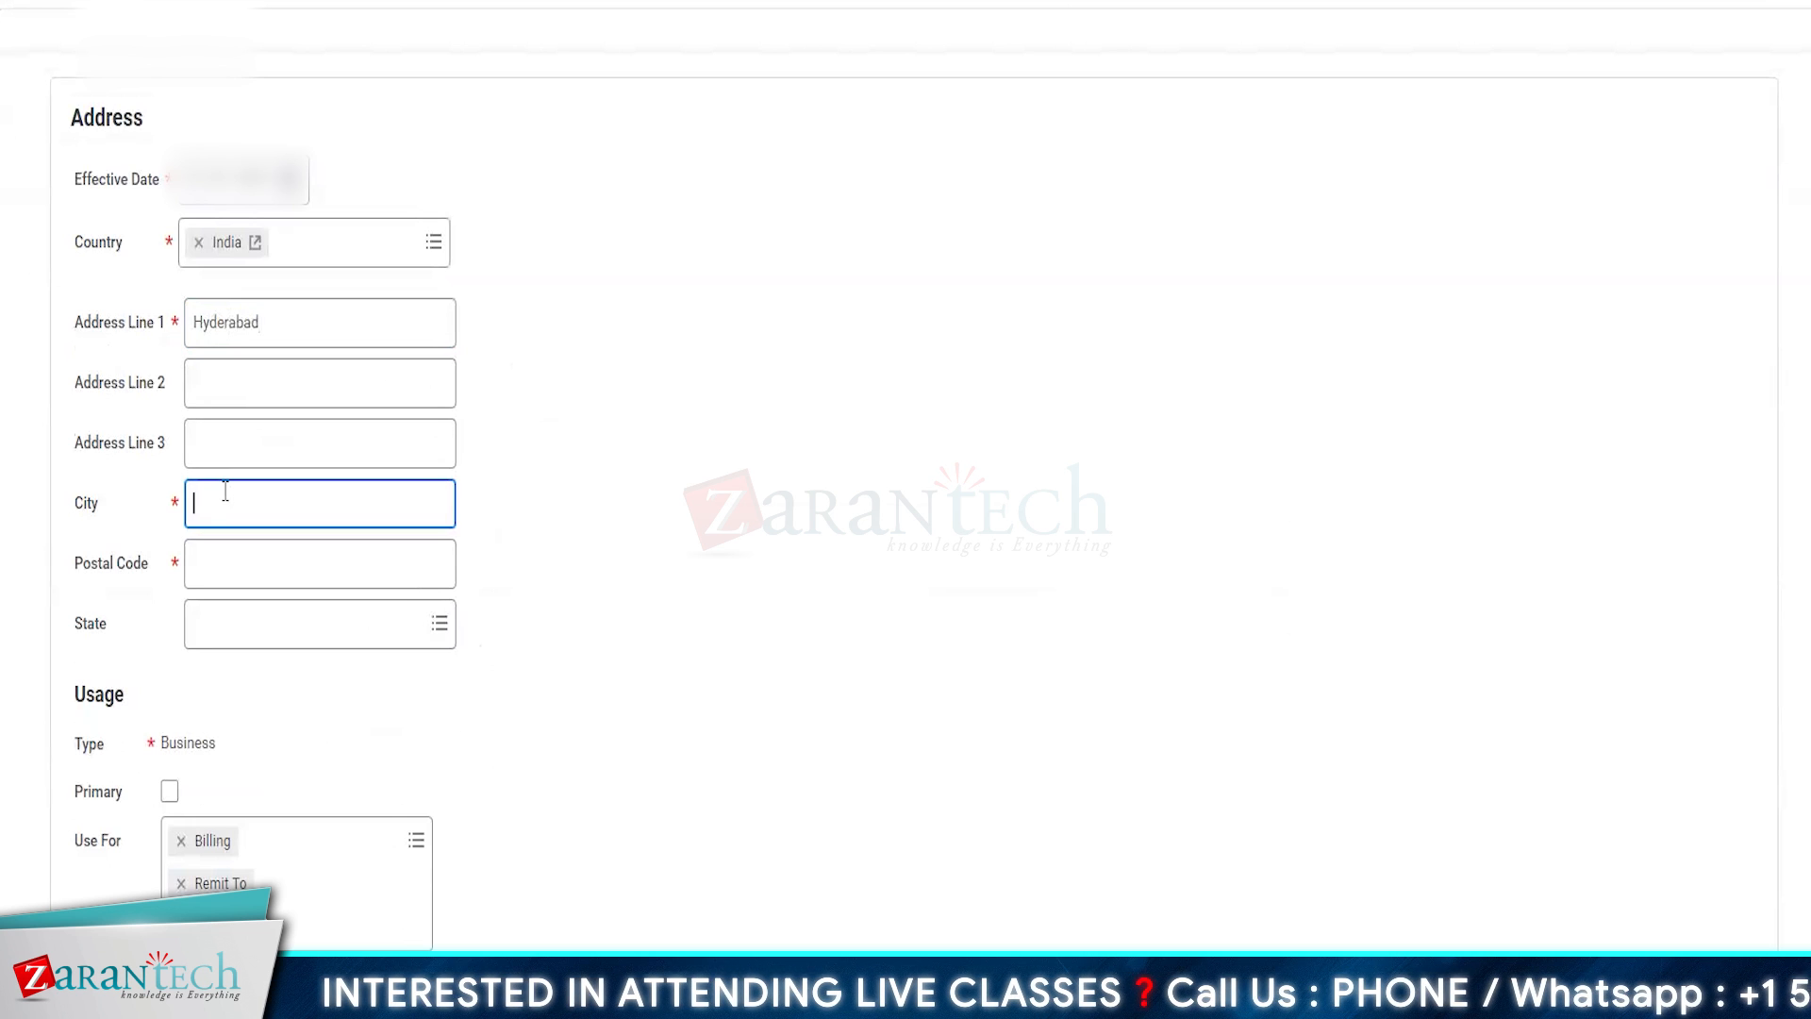
pyautogui.write('Hyderabad')
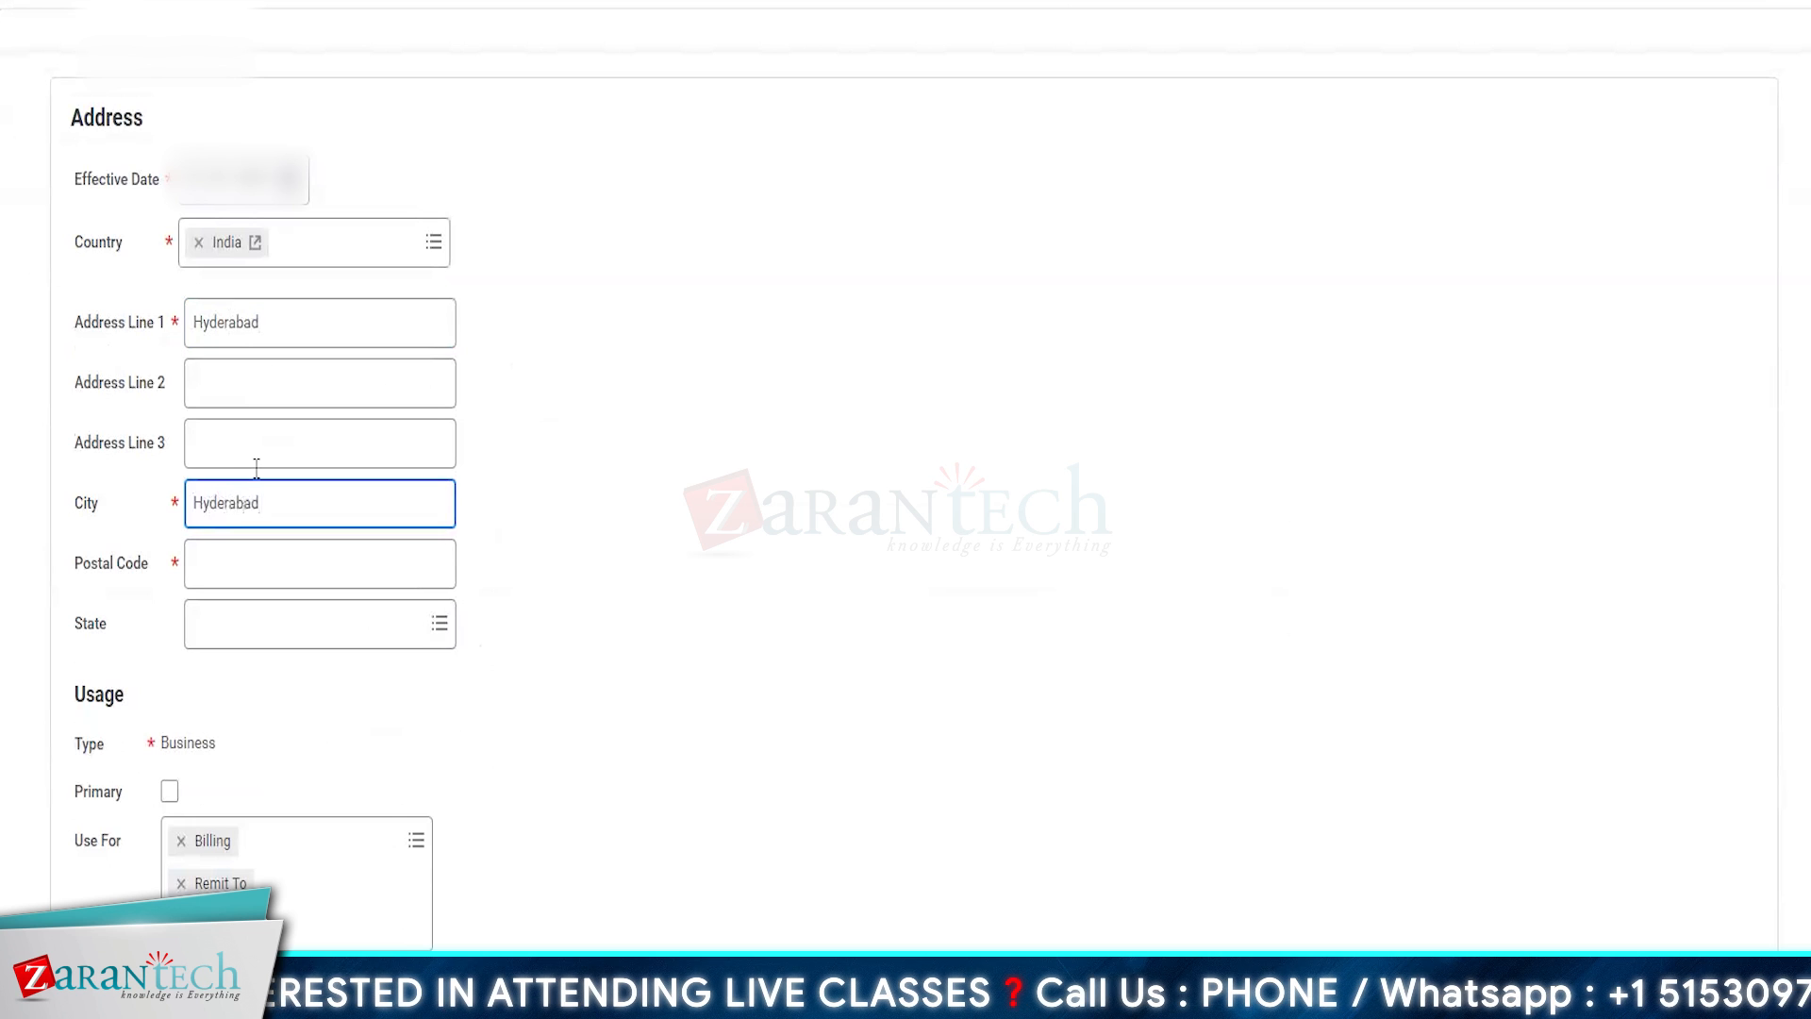
pyautogui.doubleClick(273, 322)
pyautogui.write('Infor')
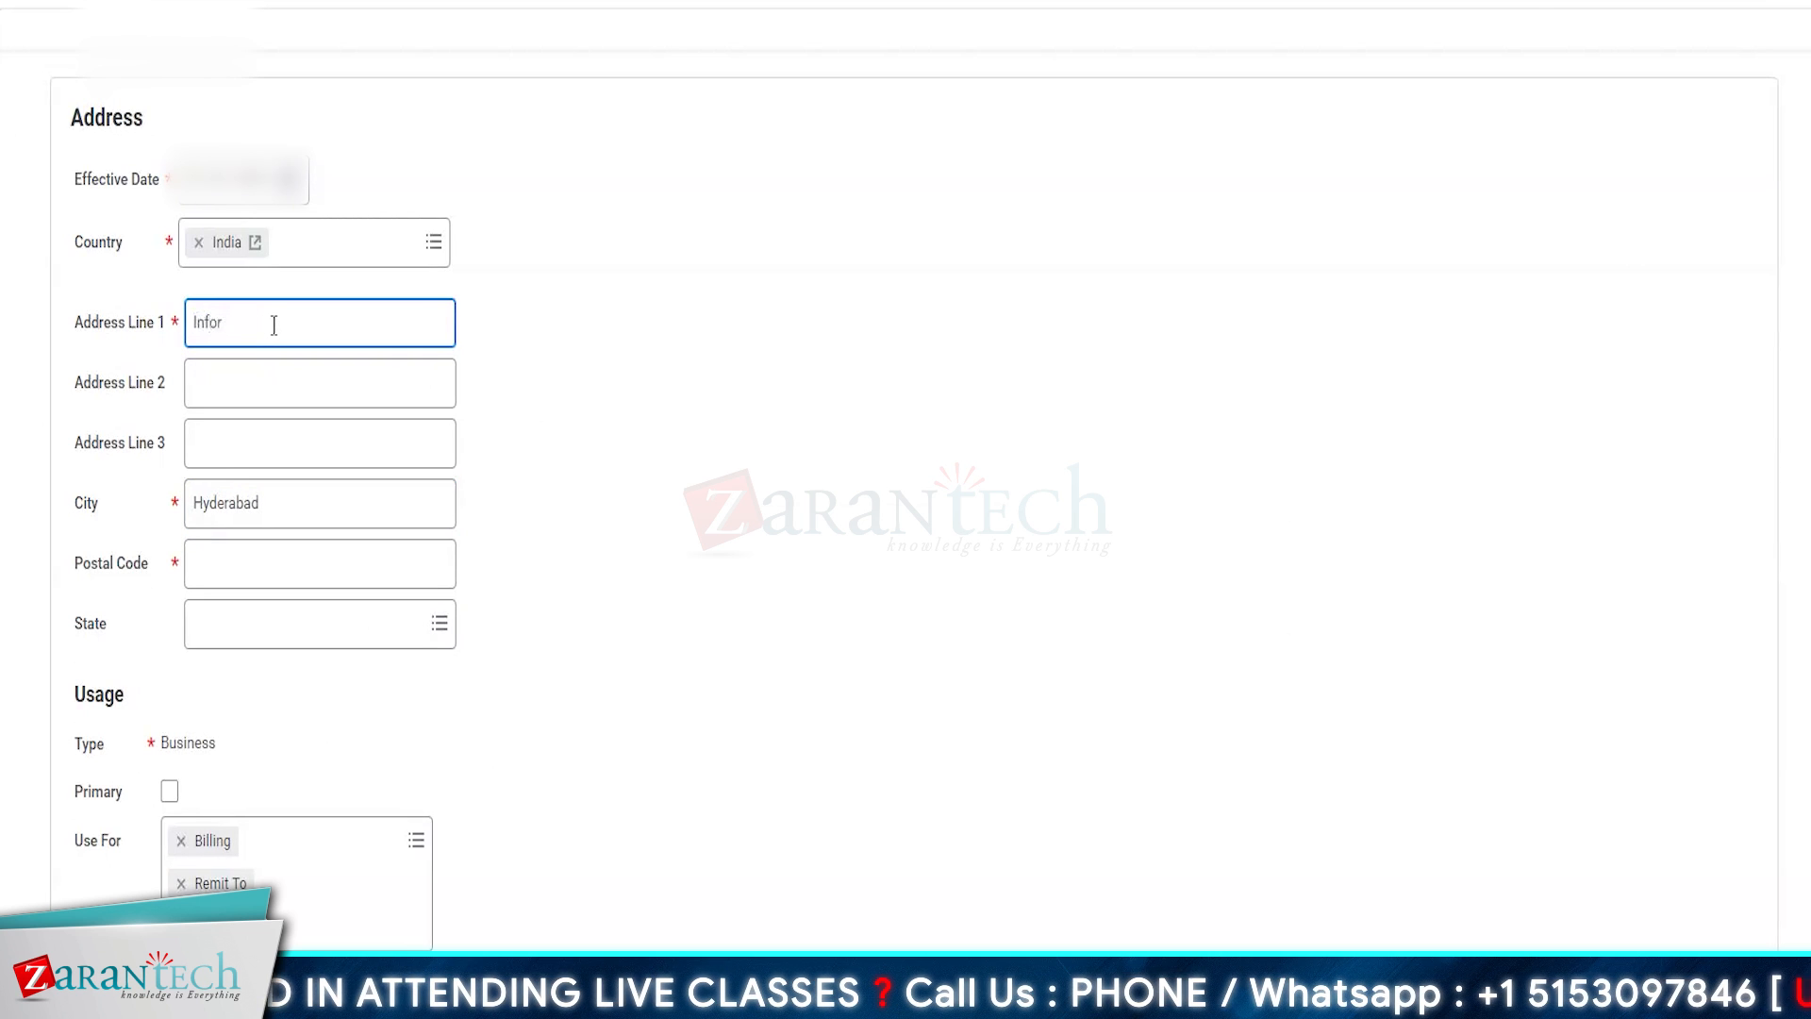
pyautogui.write('Tech Cit')
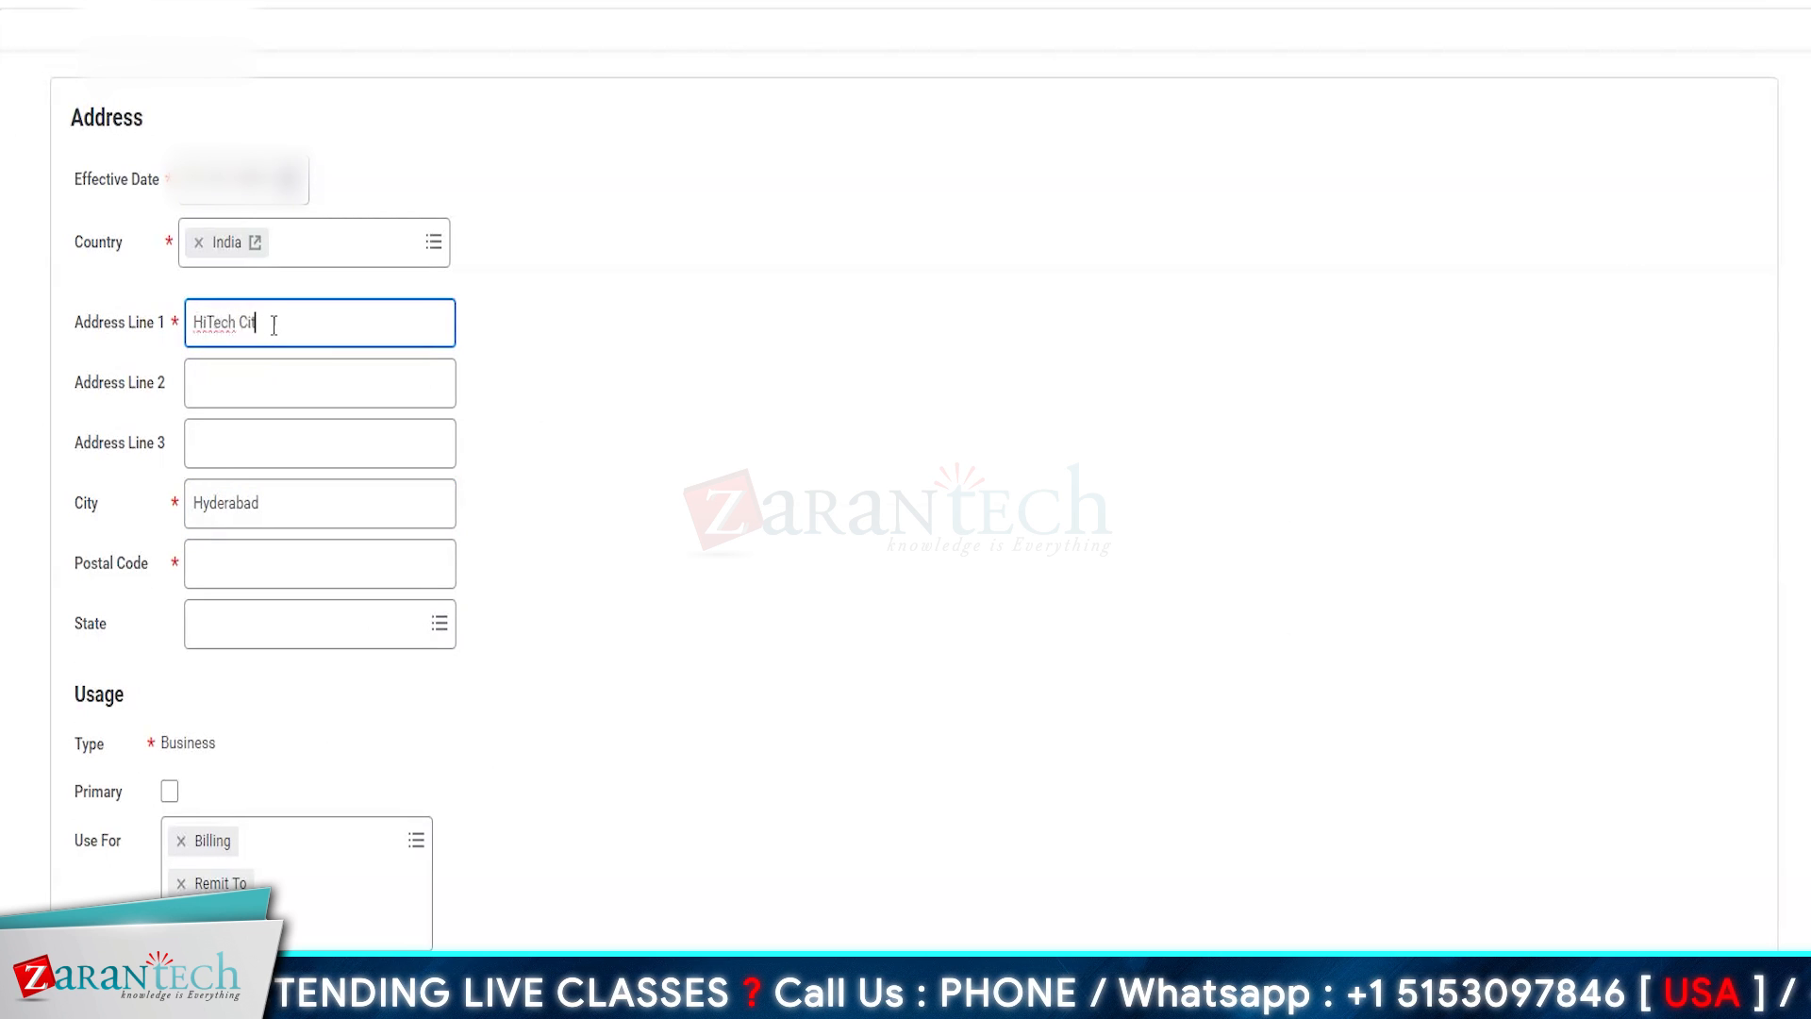
pyautogui.write('y, Narakramguda')
# - Enter the postal code and set the state to Telangana in the AMZ Hyderabad address
pyautogui.click(268, 577)
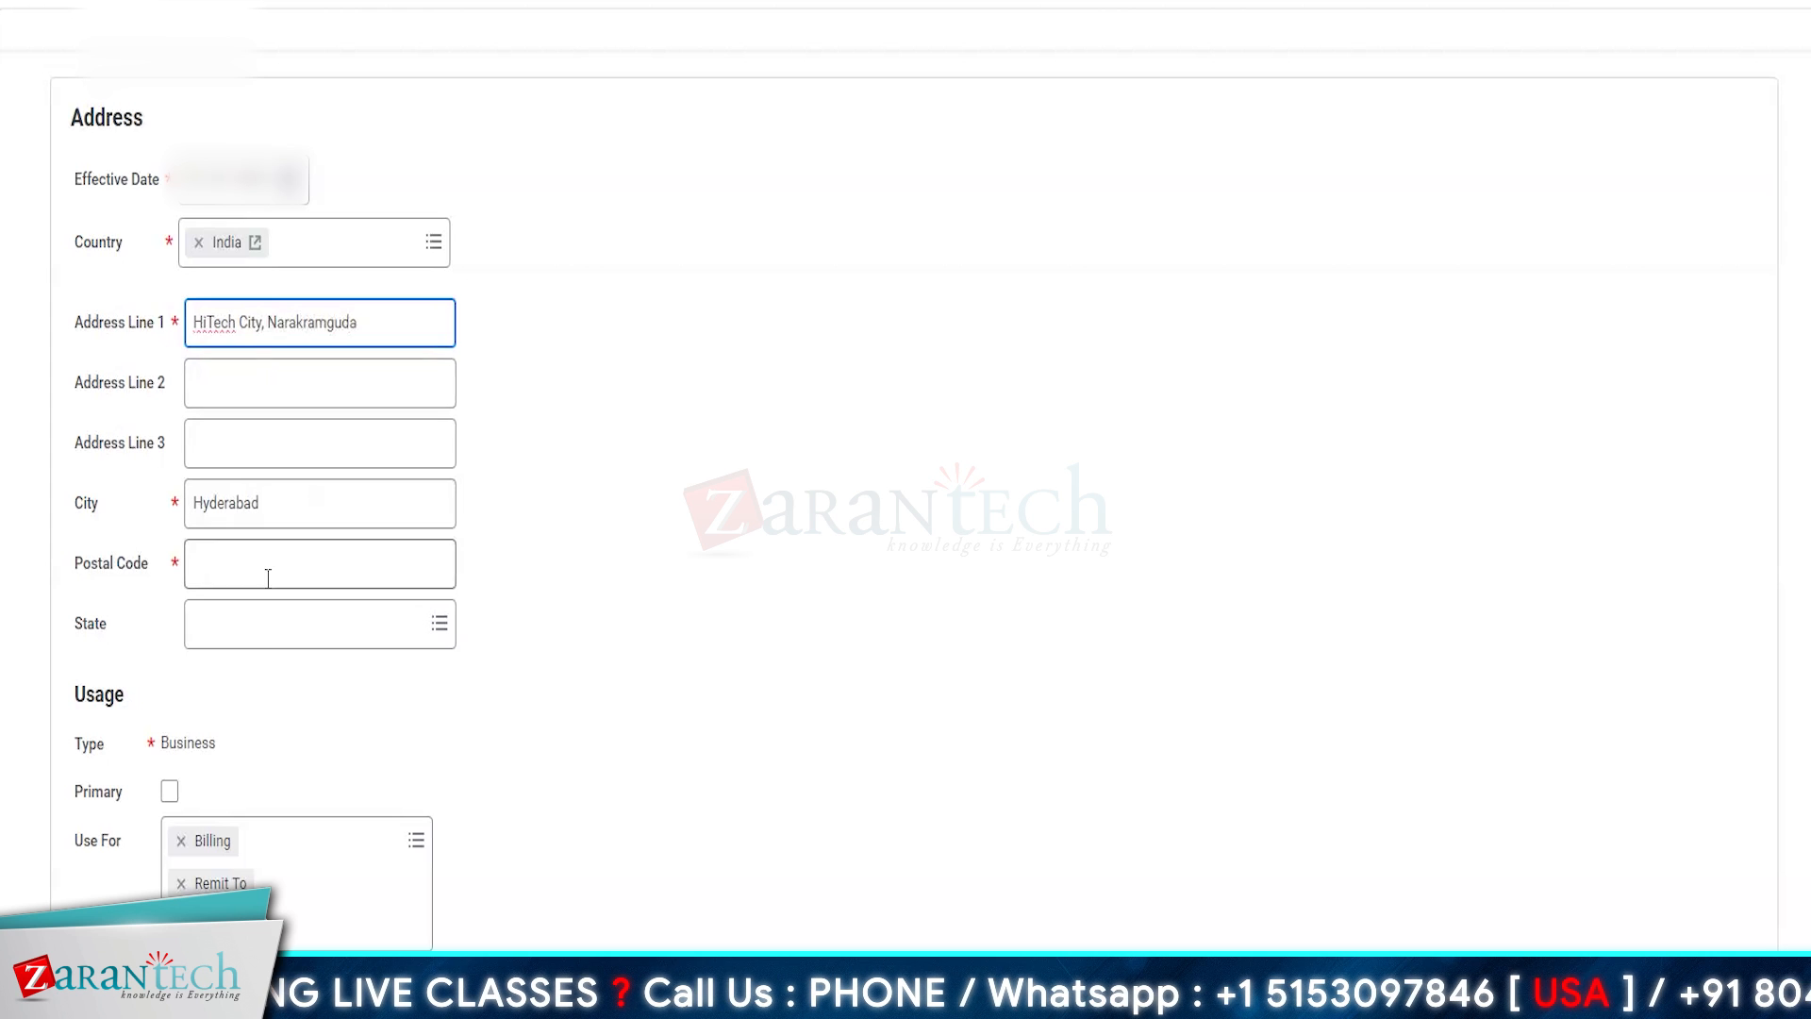
pyautogui.write('500090')
pyautogui.click(273, 623)
pyautogui.write('teldn')
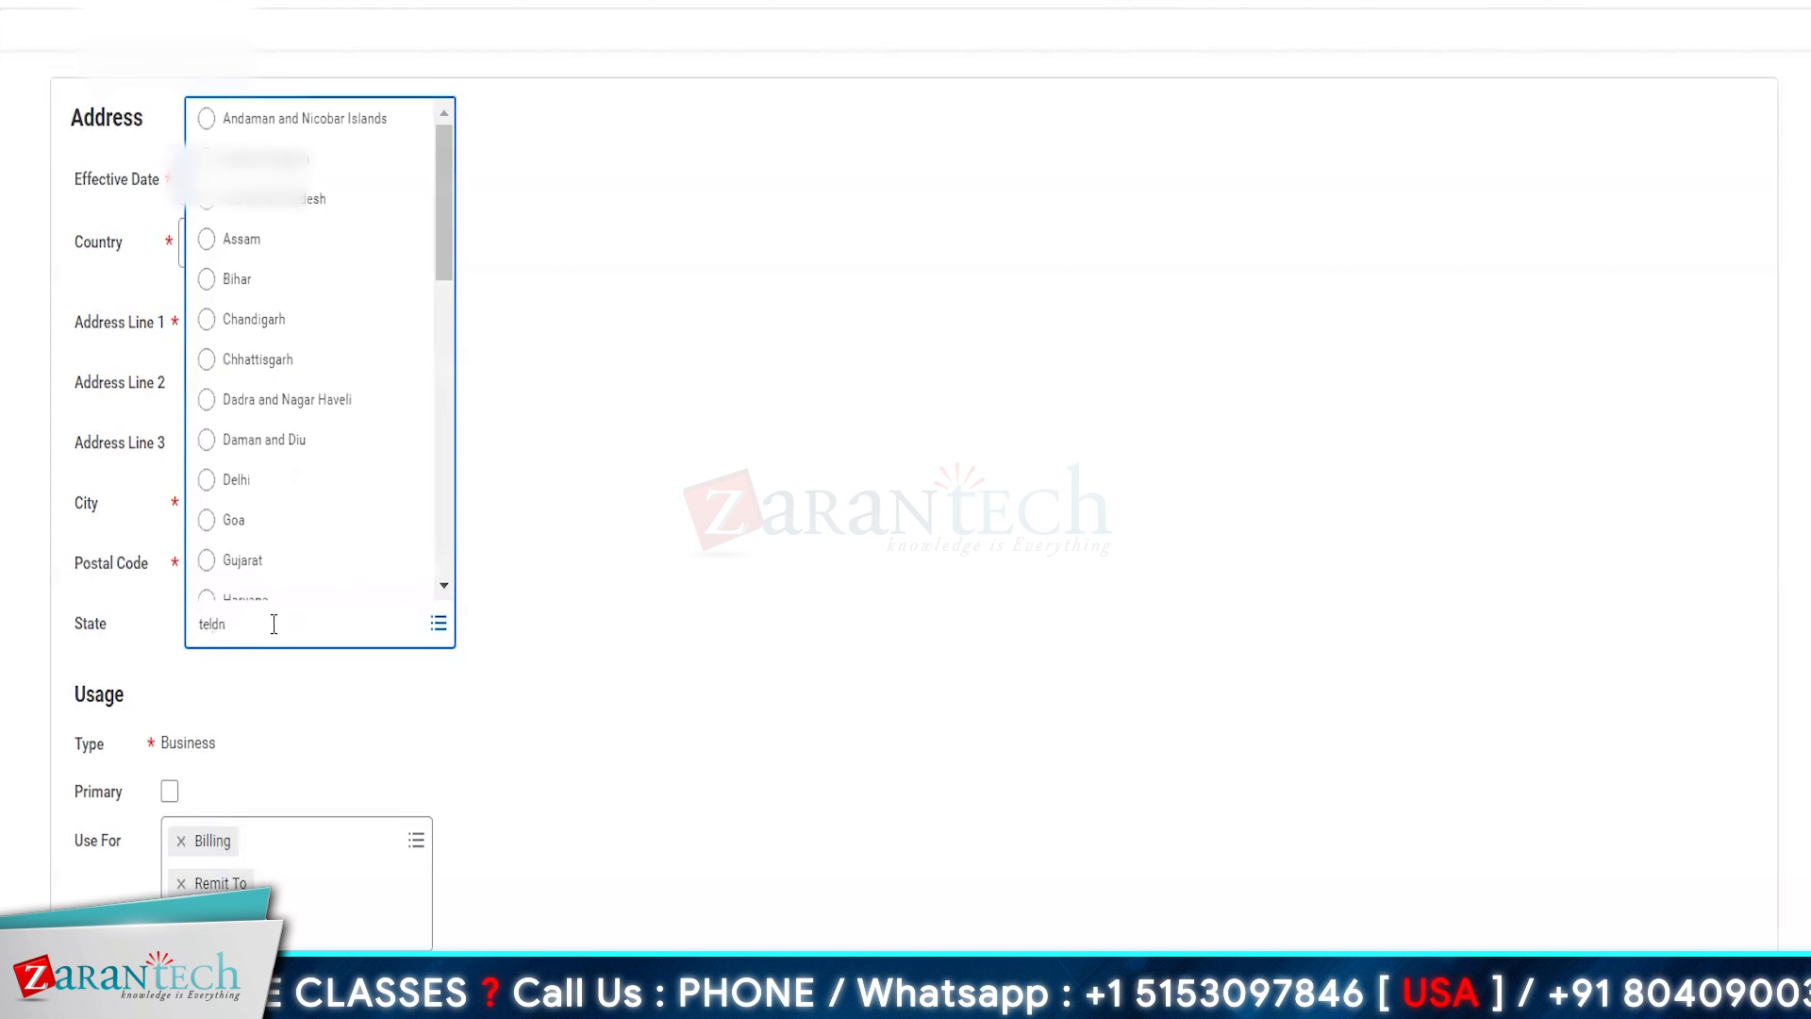
pyautogui.press('Return')
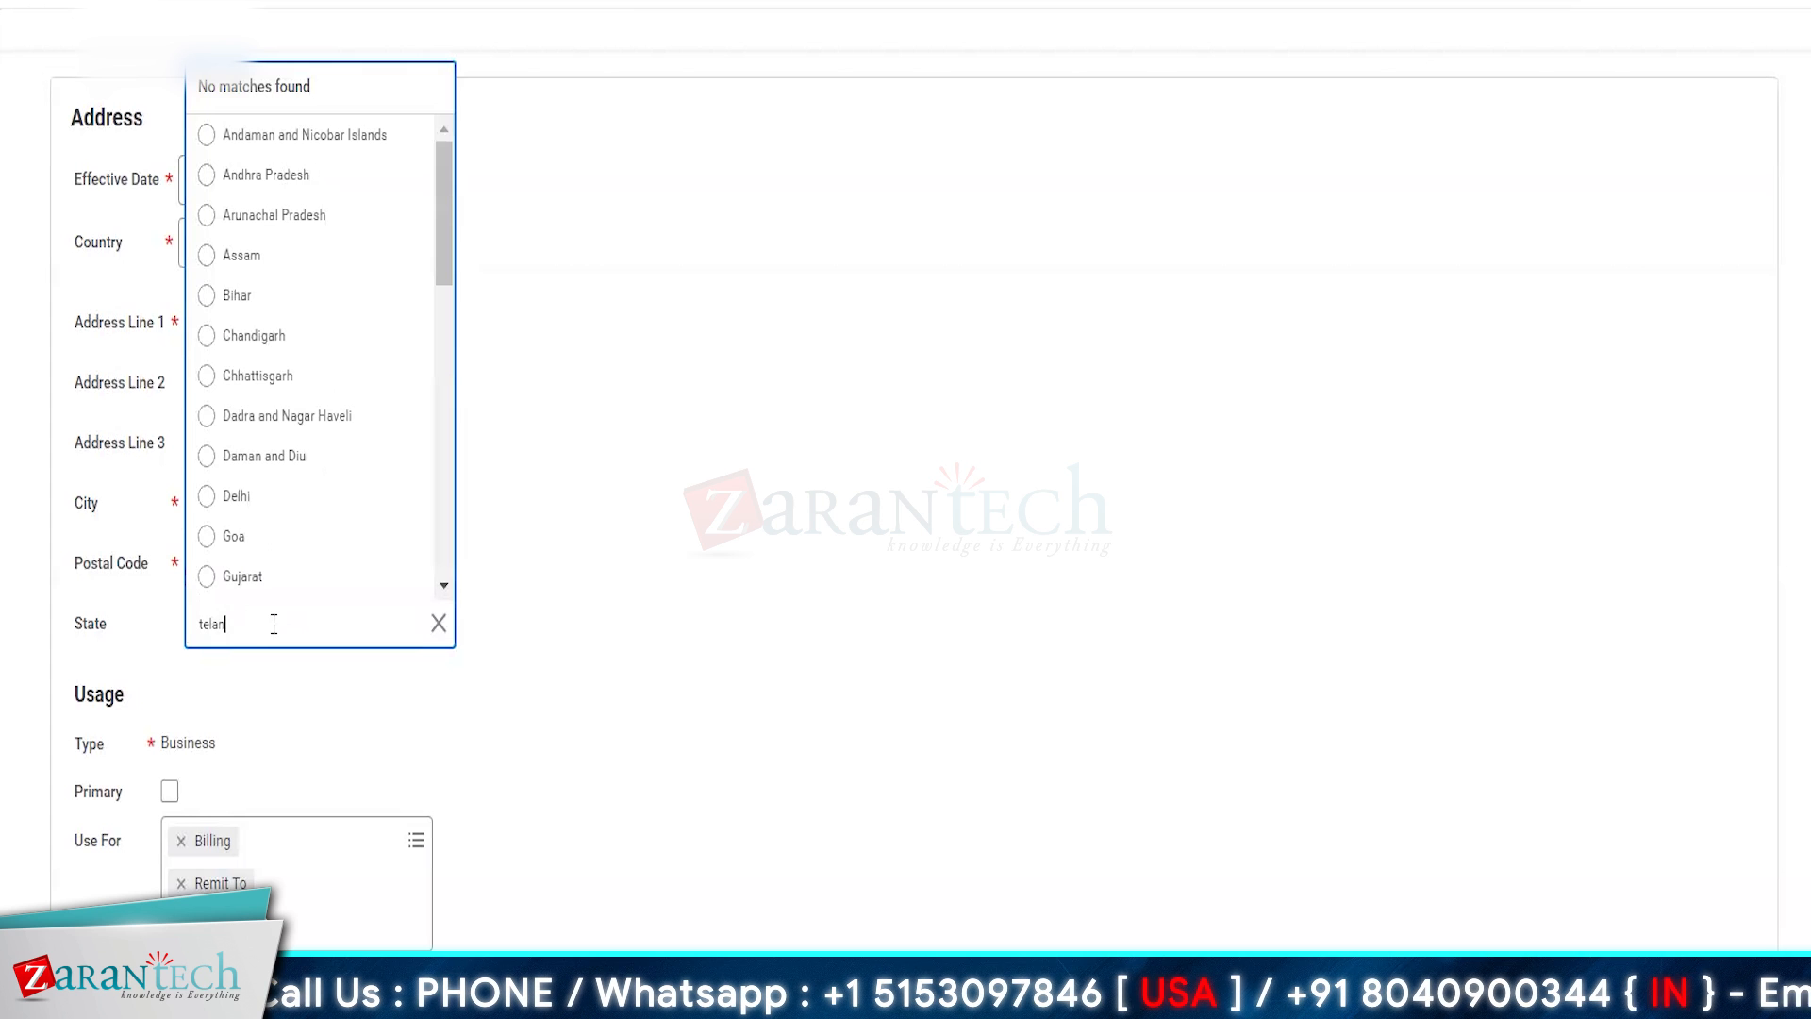
pyautogui.press('Return')
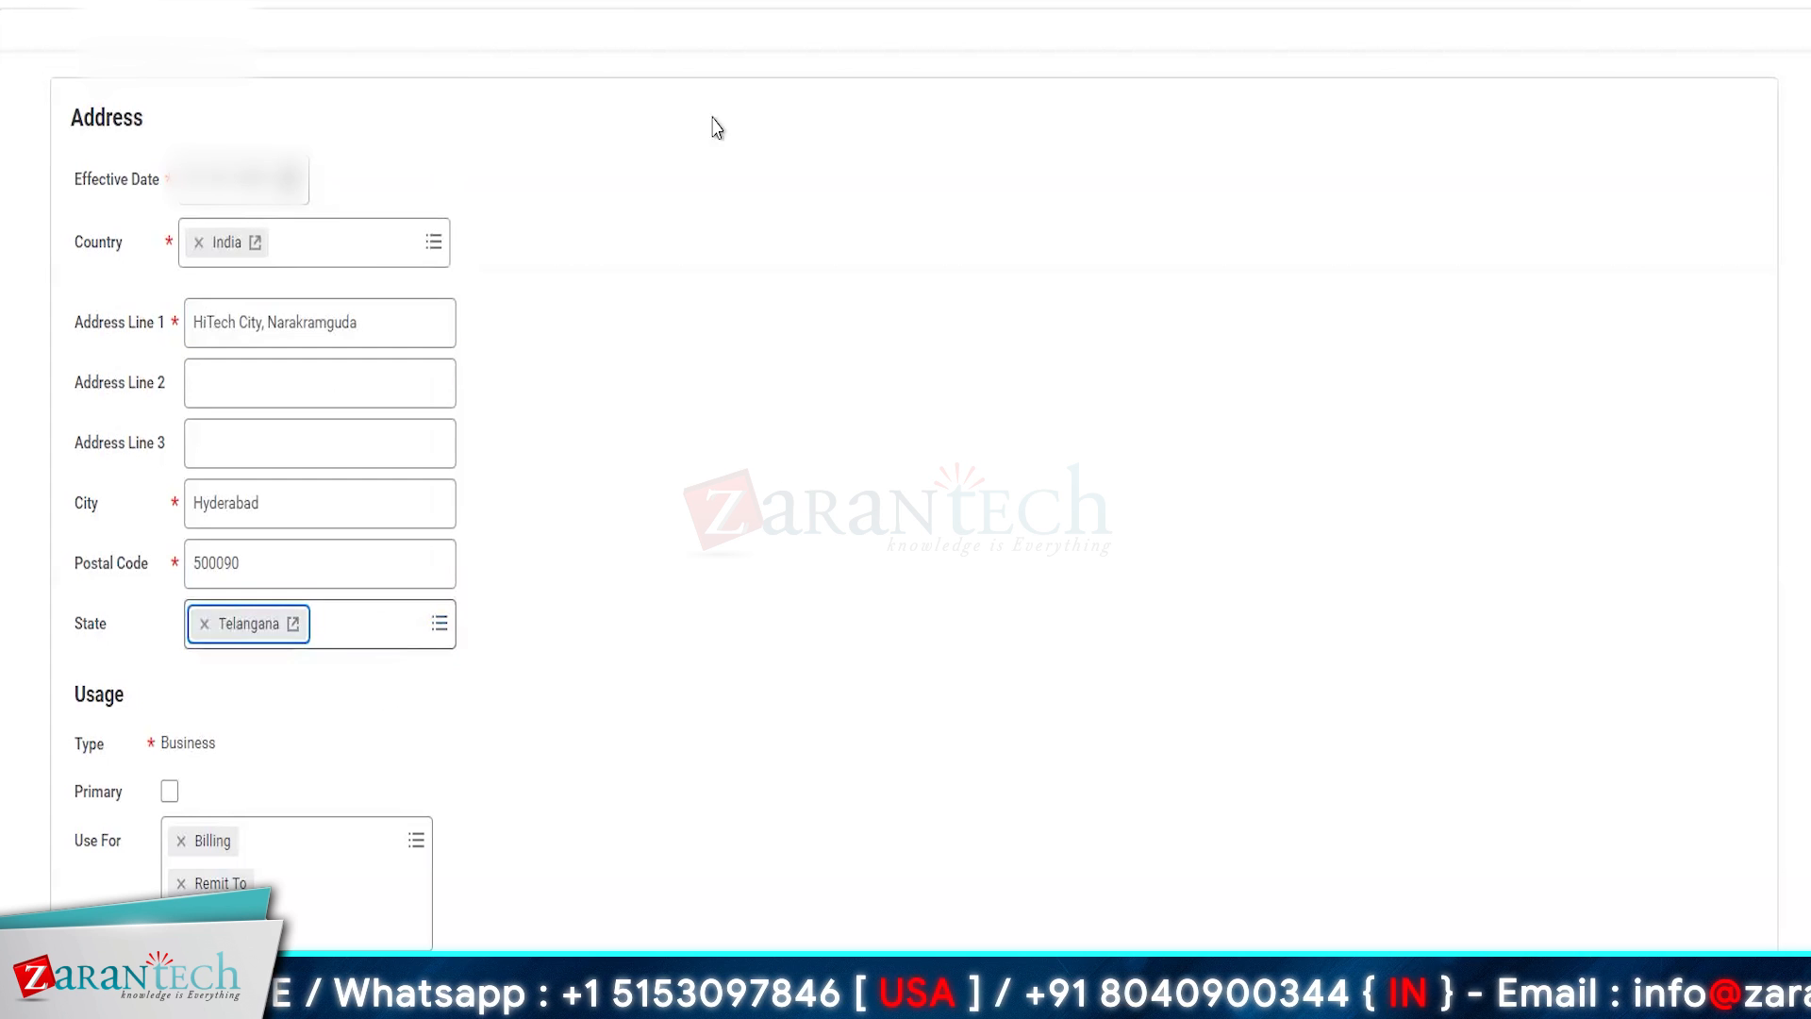
pyautogui.click(744, 655)
# - Mark the AMZ Hyderabad business address as primary
pyautogui.scroll(-2, 679, 679)
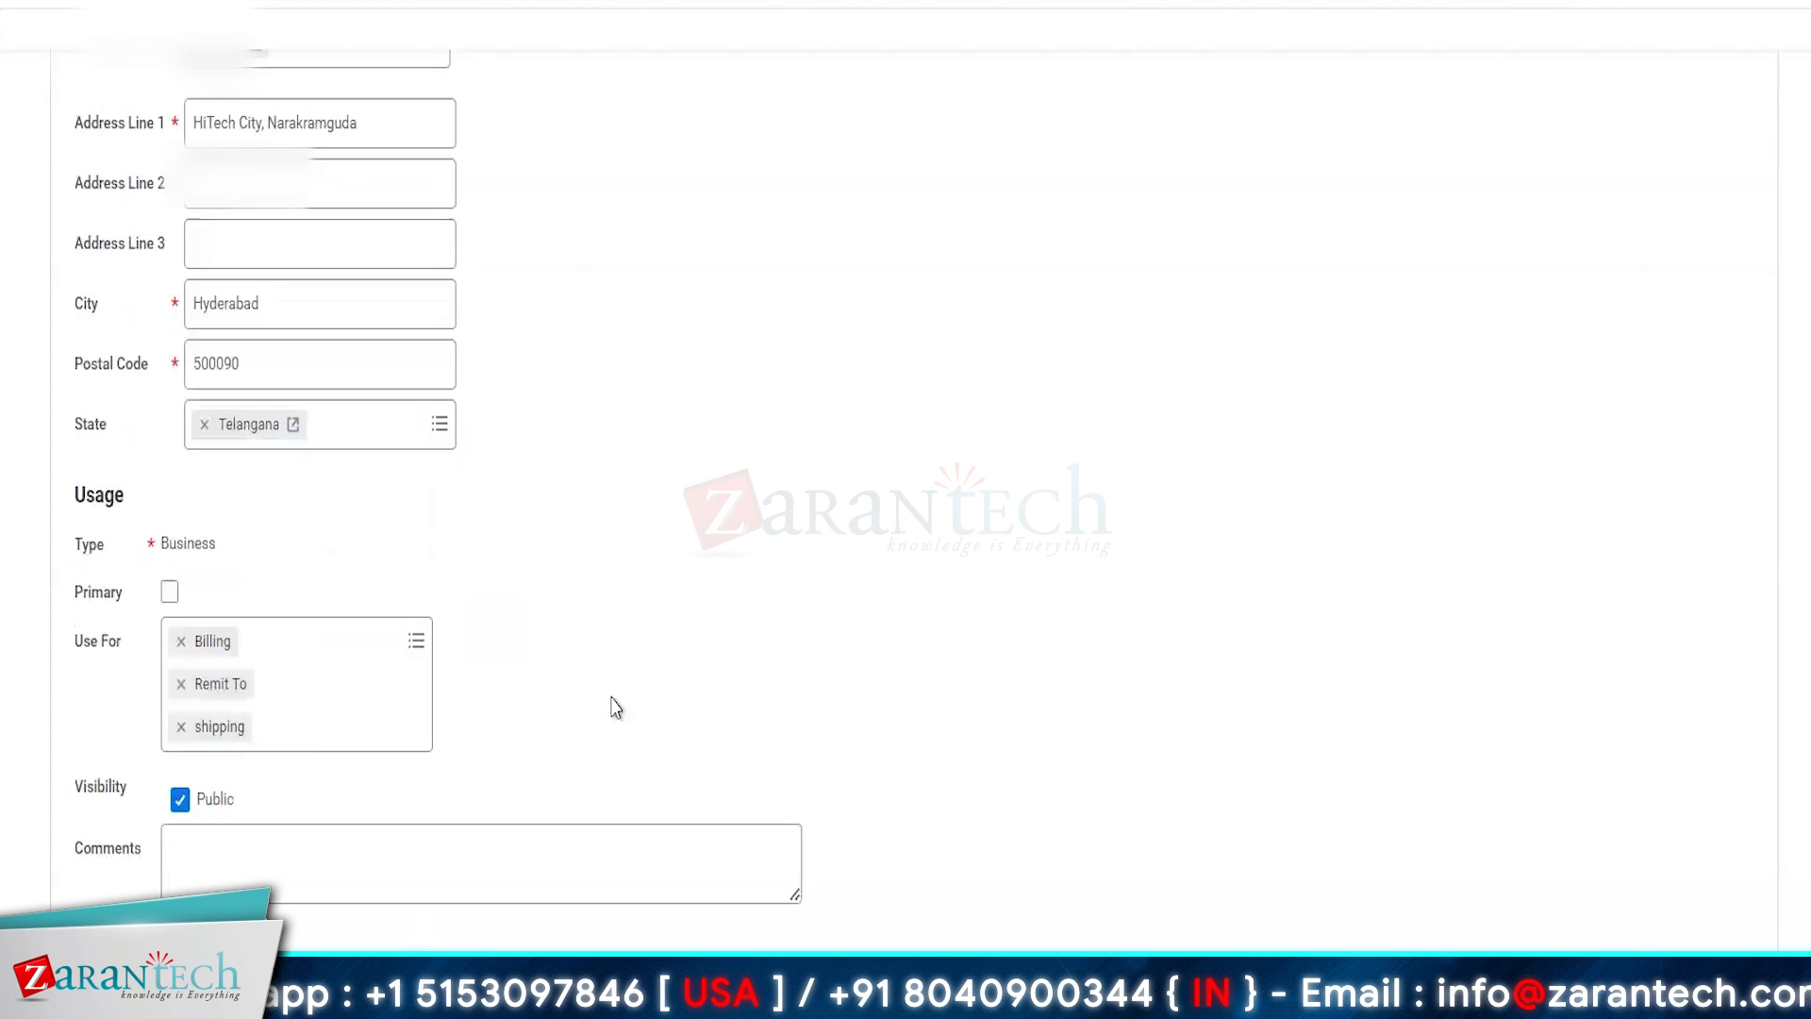
pyautogui.click(170, 592)
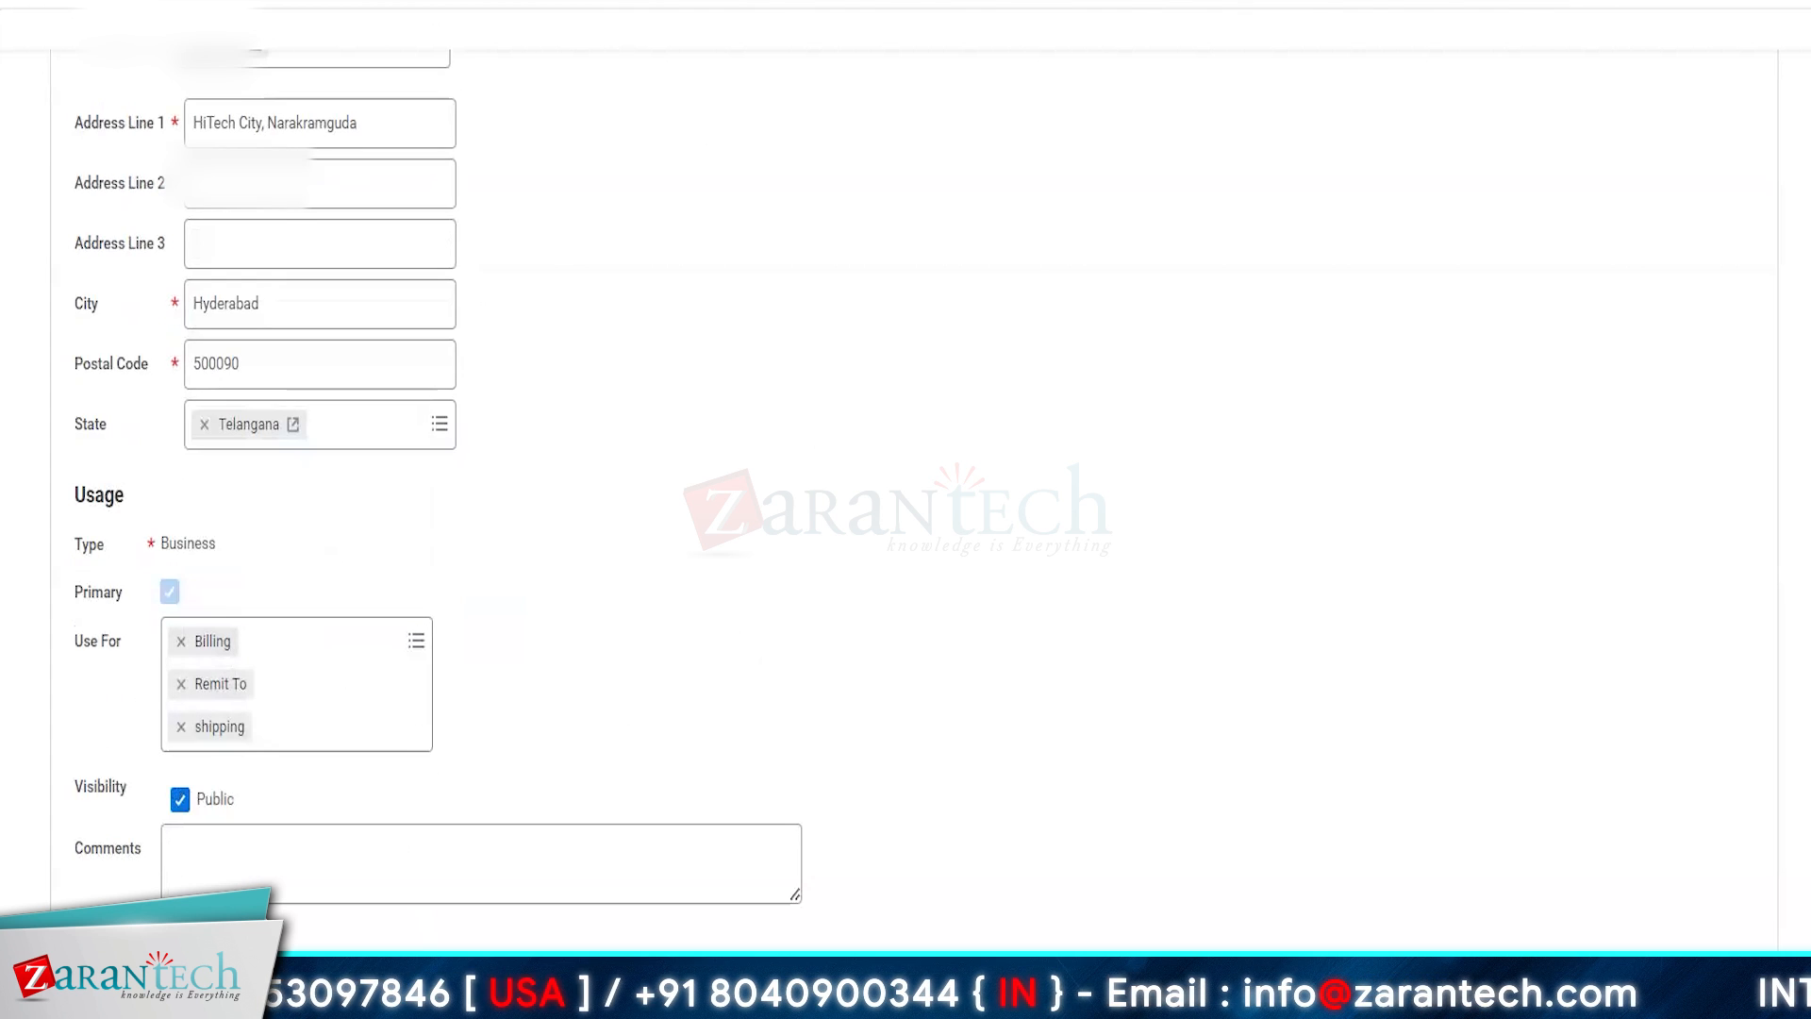
pyautogui.click(595, 844)
# - Set the business site's time profile to 40 hours india and its time zone to GMT+05:30 India Standard Time (Kolkata)
pyautogui.scroll(7, 364, 251)
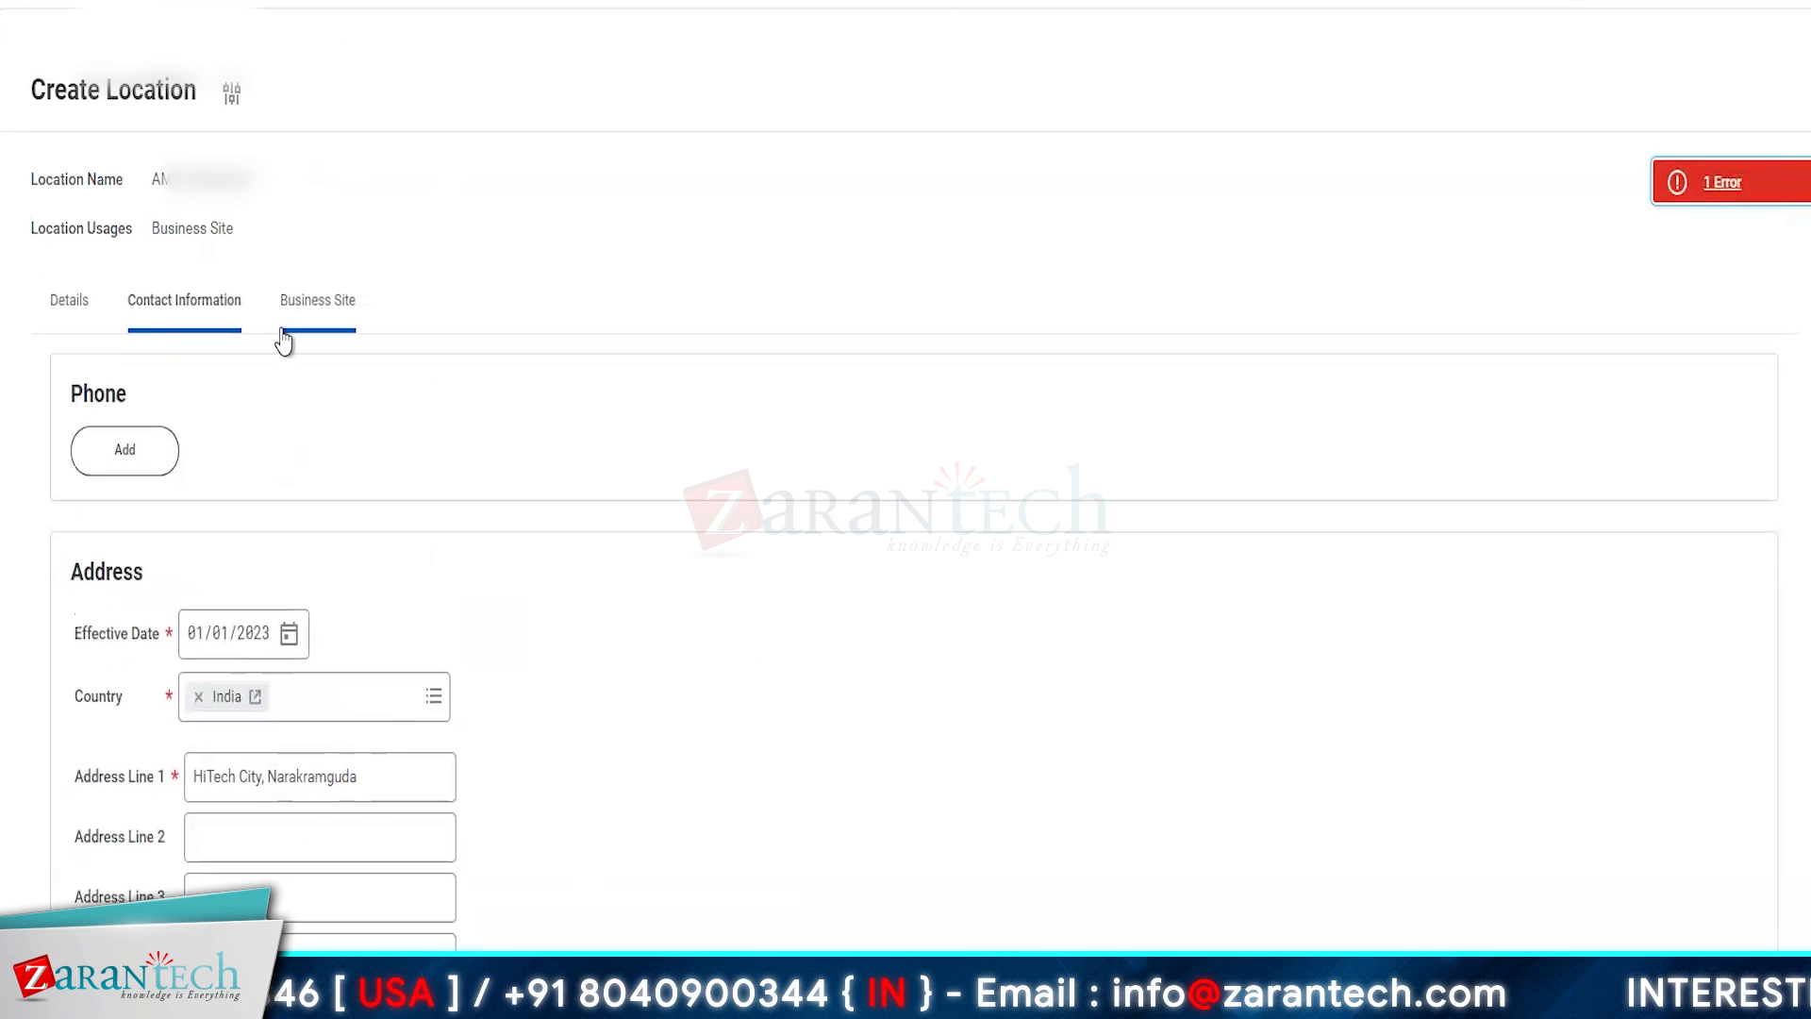
pyautogui.click(365, 388)
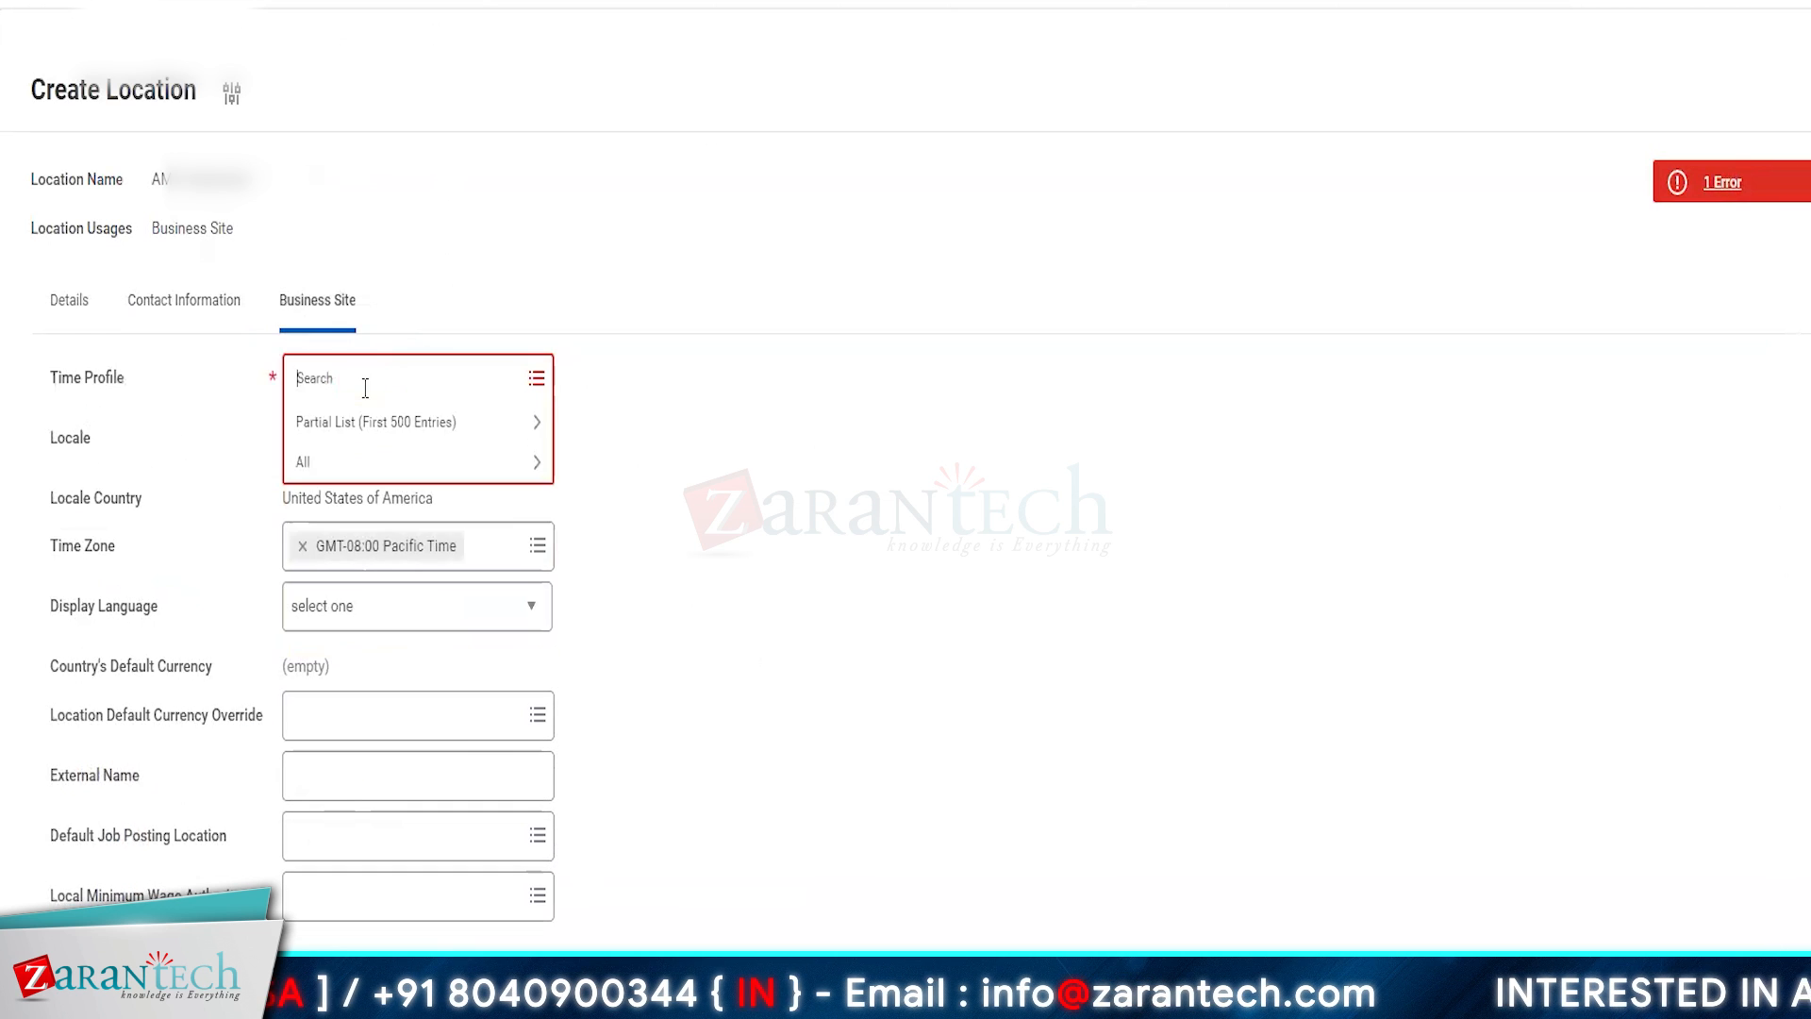
pyautogui.write('ind')
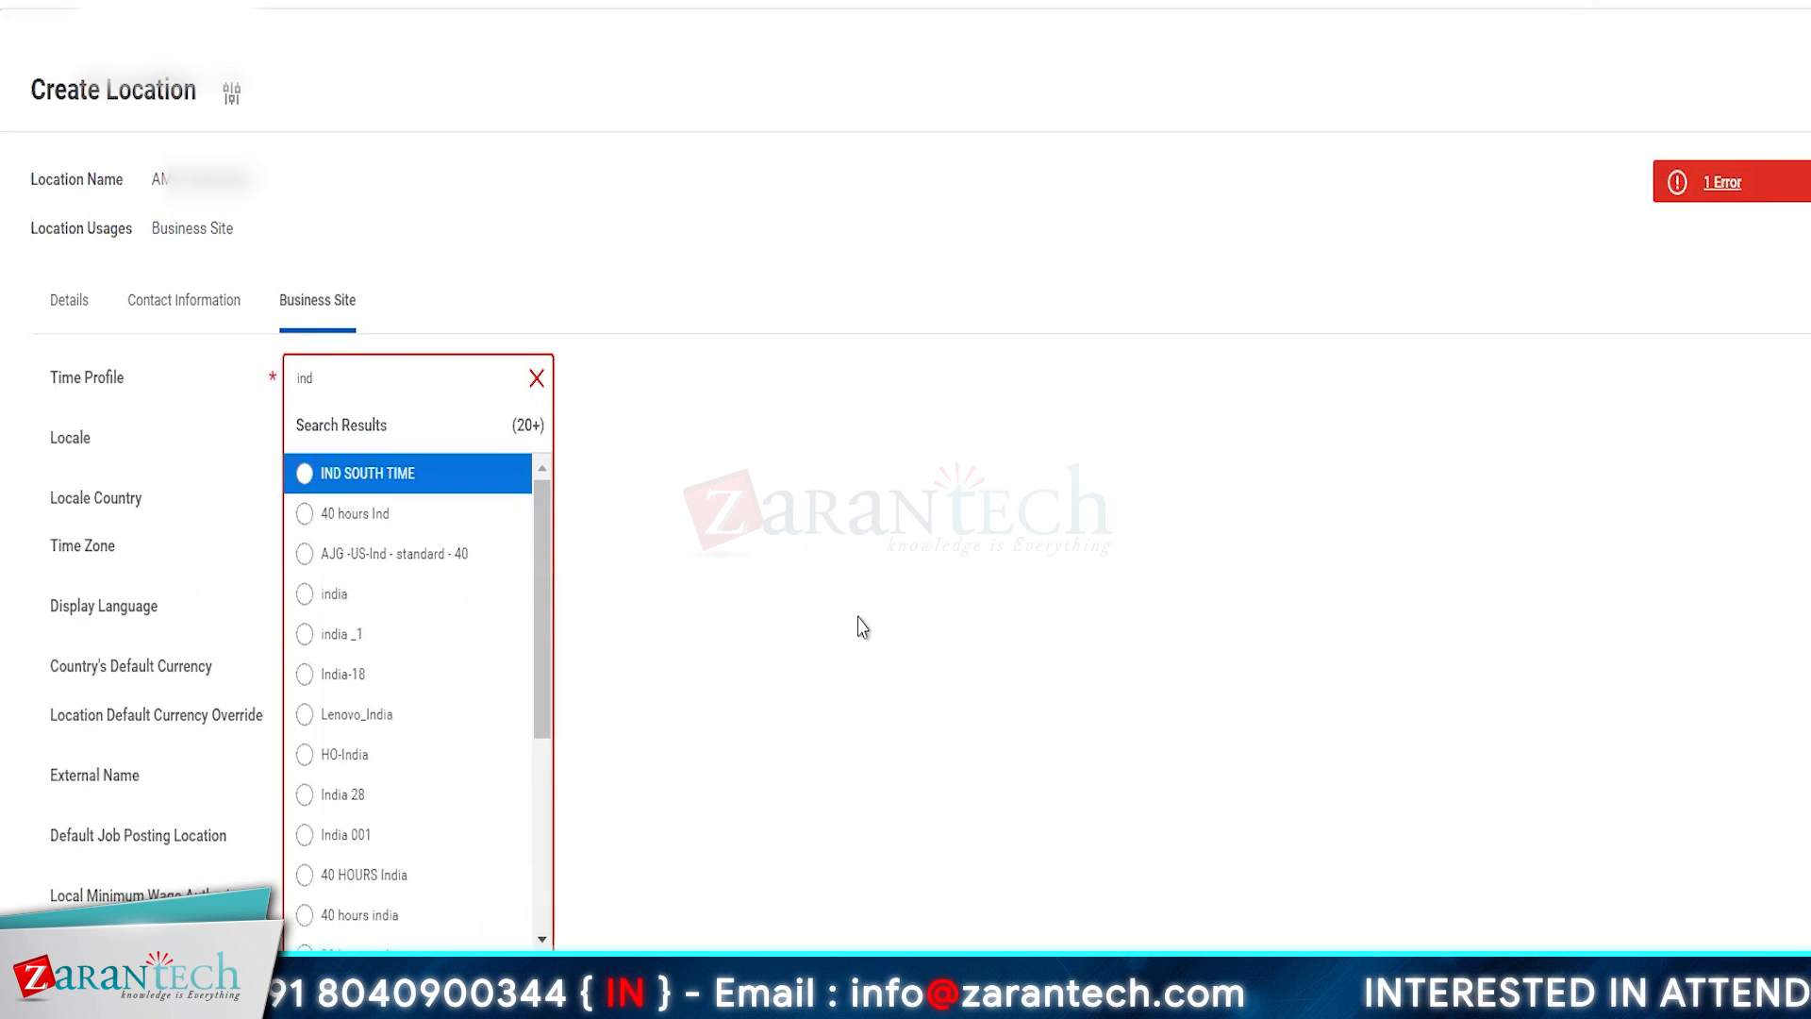
pyautogui.scroll(-3, 421, 732)
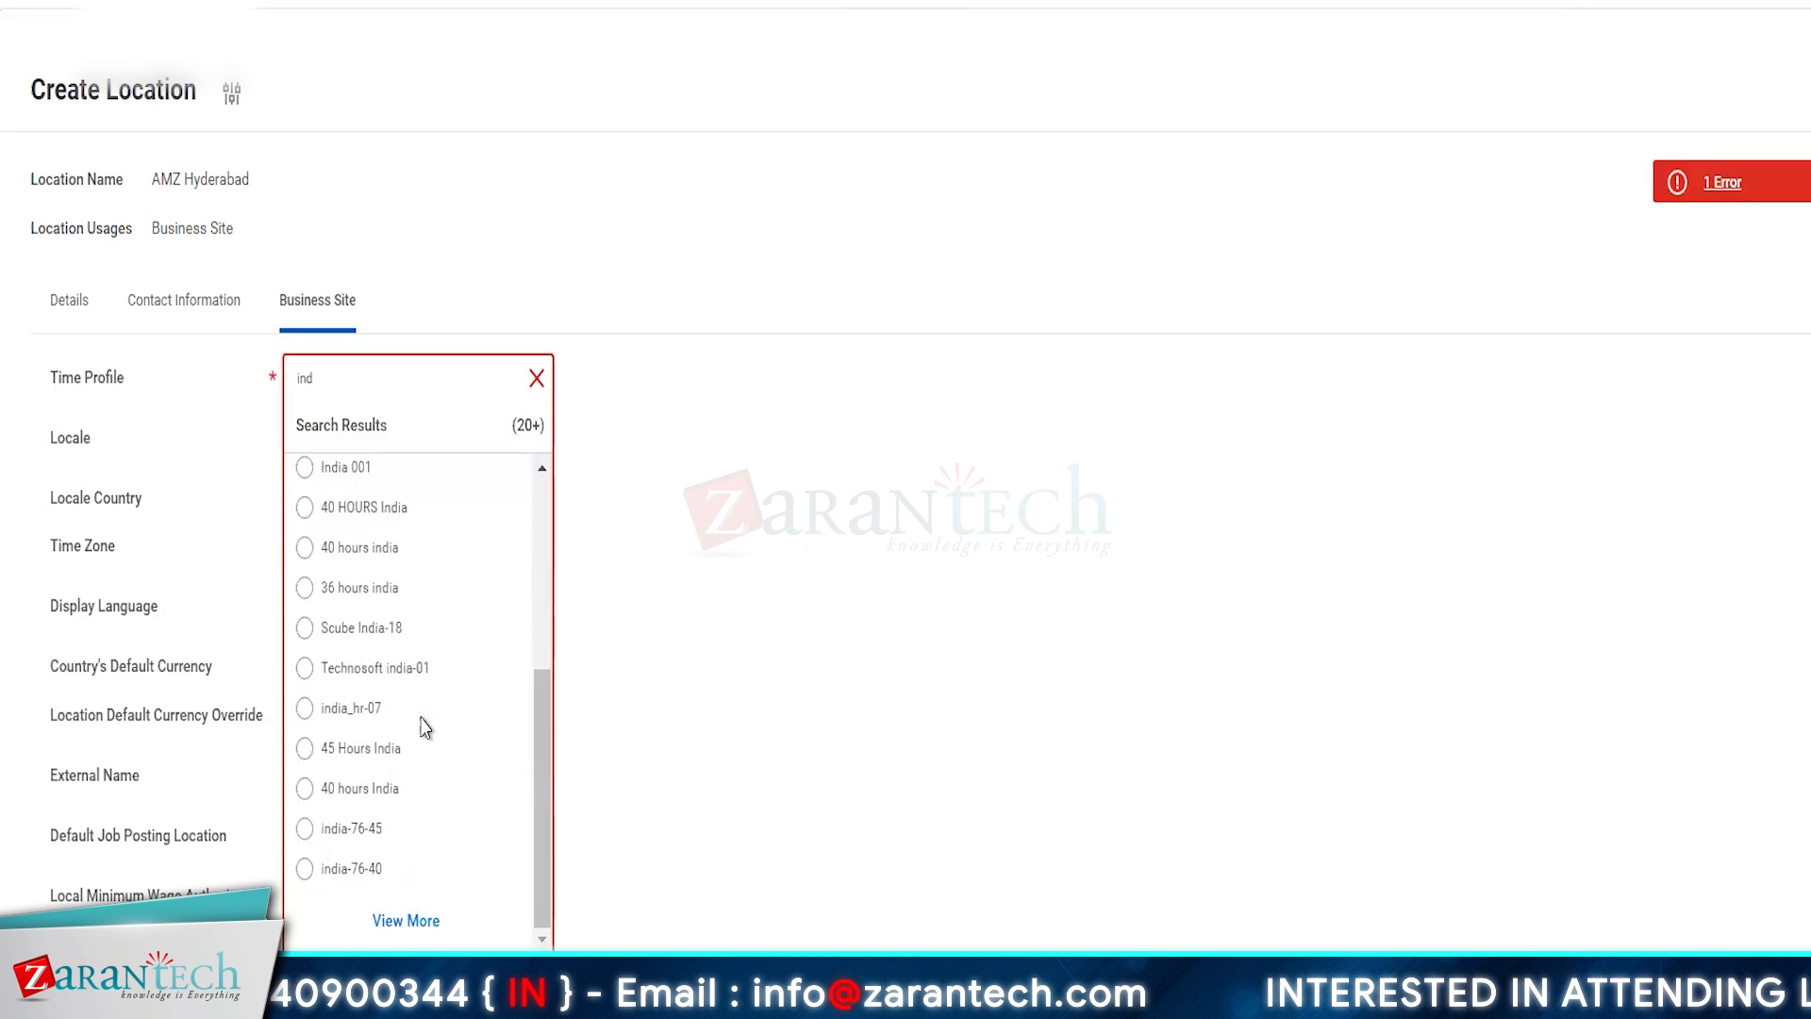
pyautogui.click(365, 557)
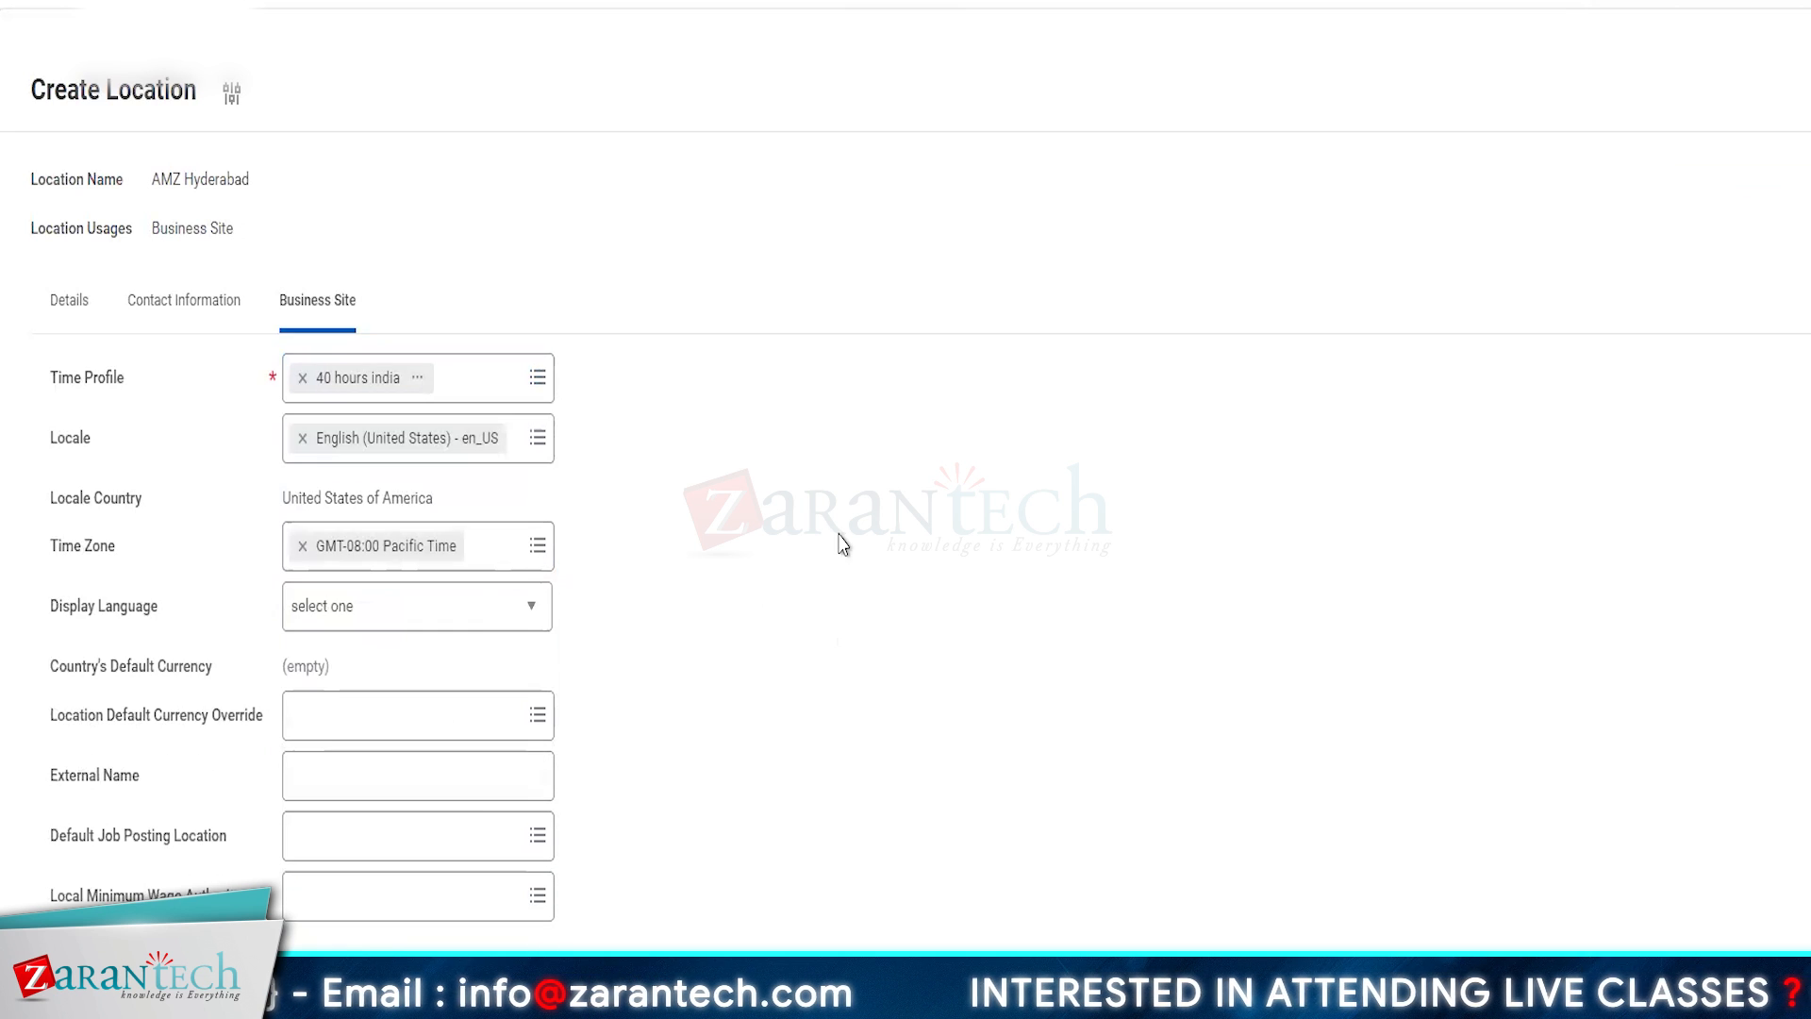
pyautogui.click(476, 546)
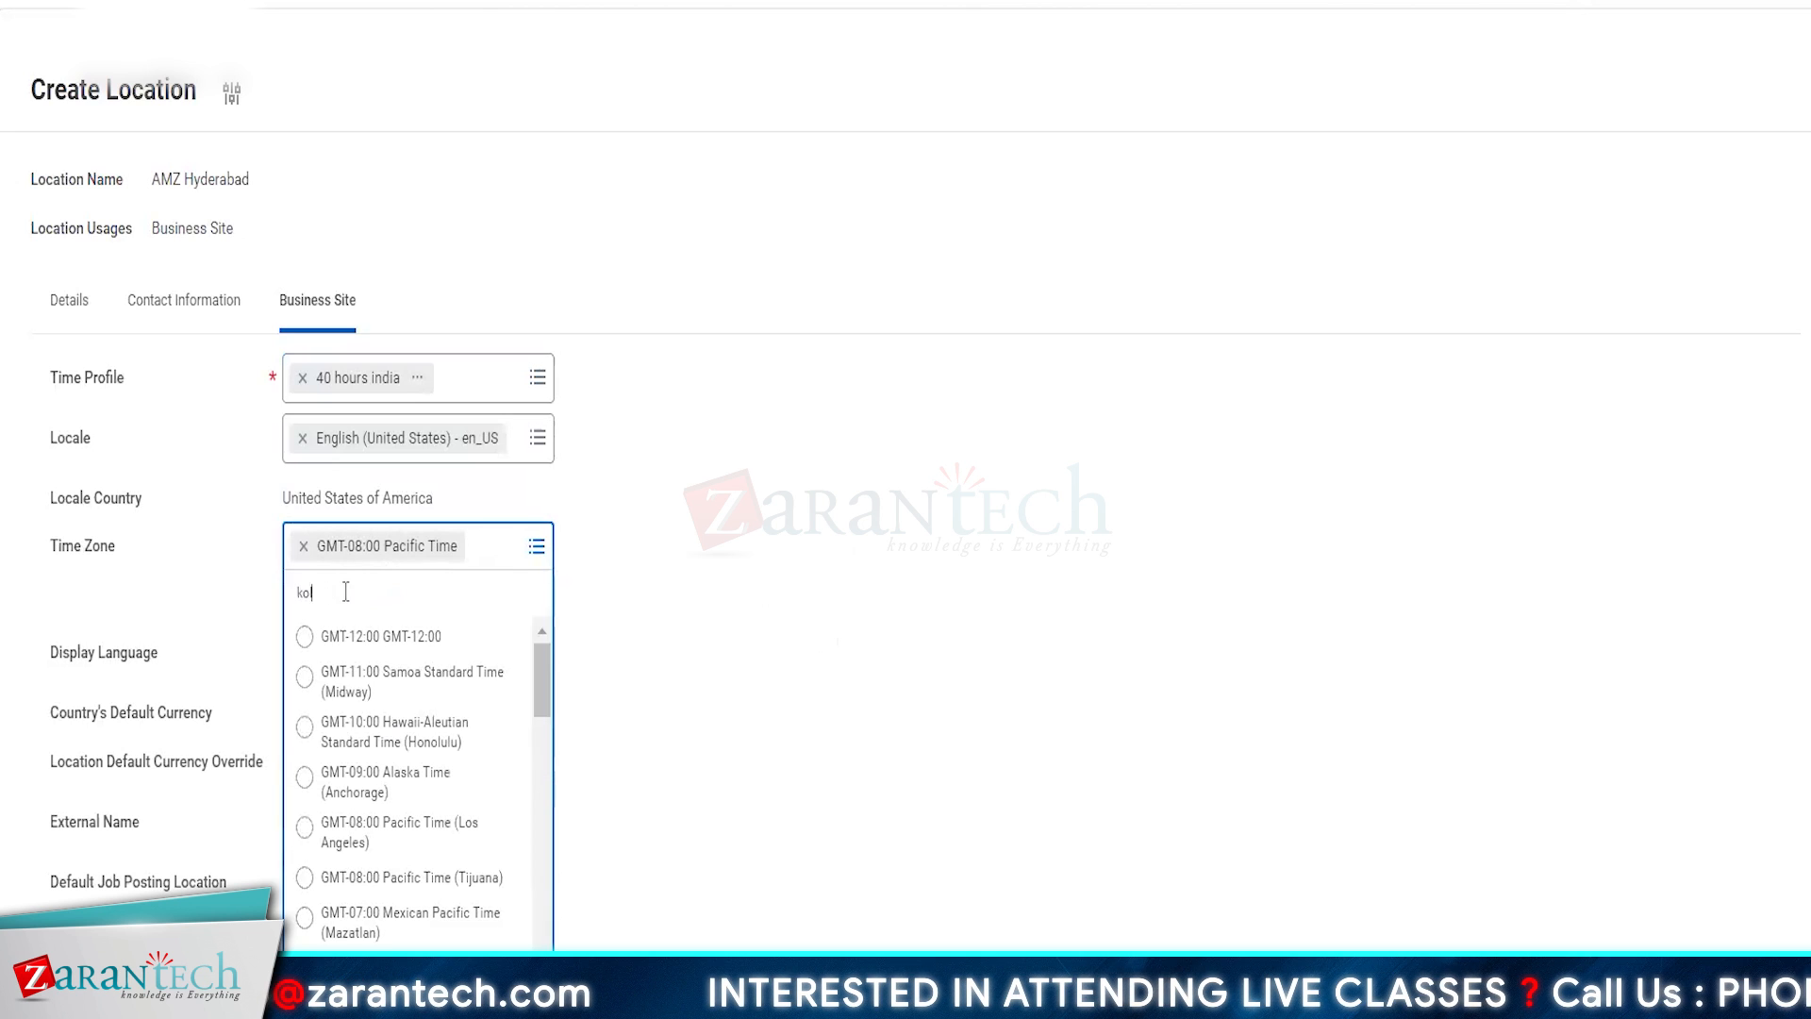
pyautogui.write('kolk')
pyautogui.press('Return')
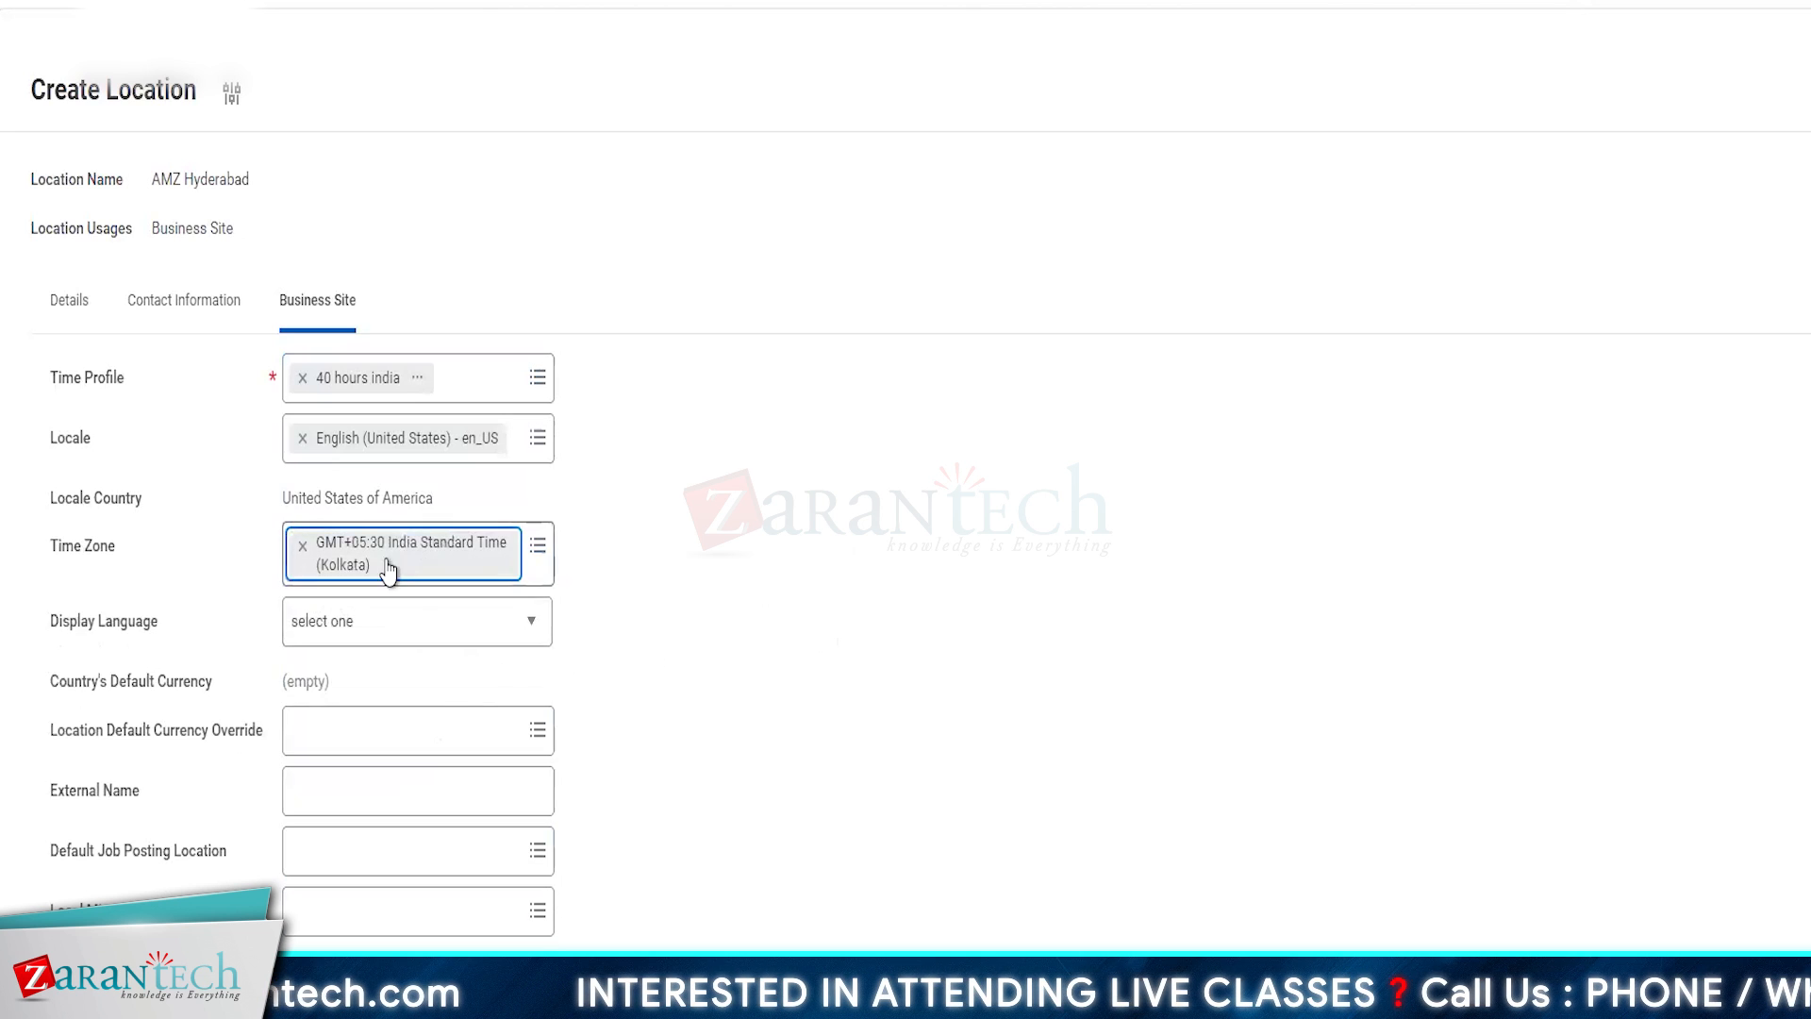
# - Choose the business site's display language and submit the AMZ Hyderabad location
pyautogui.click(339, 625)
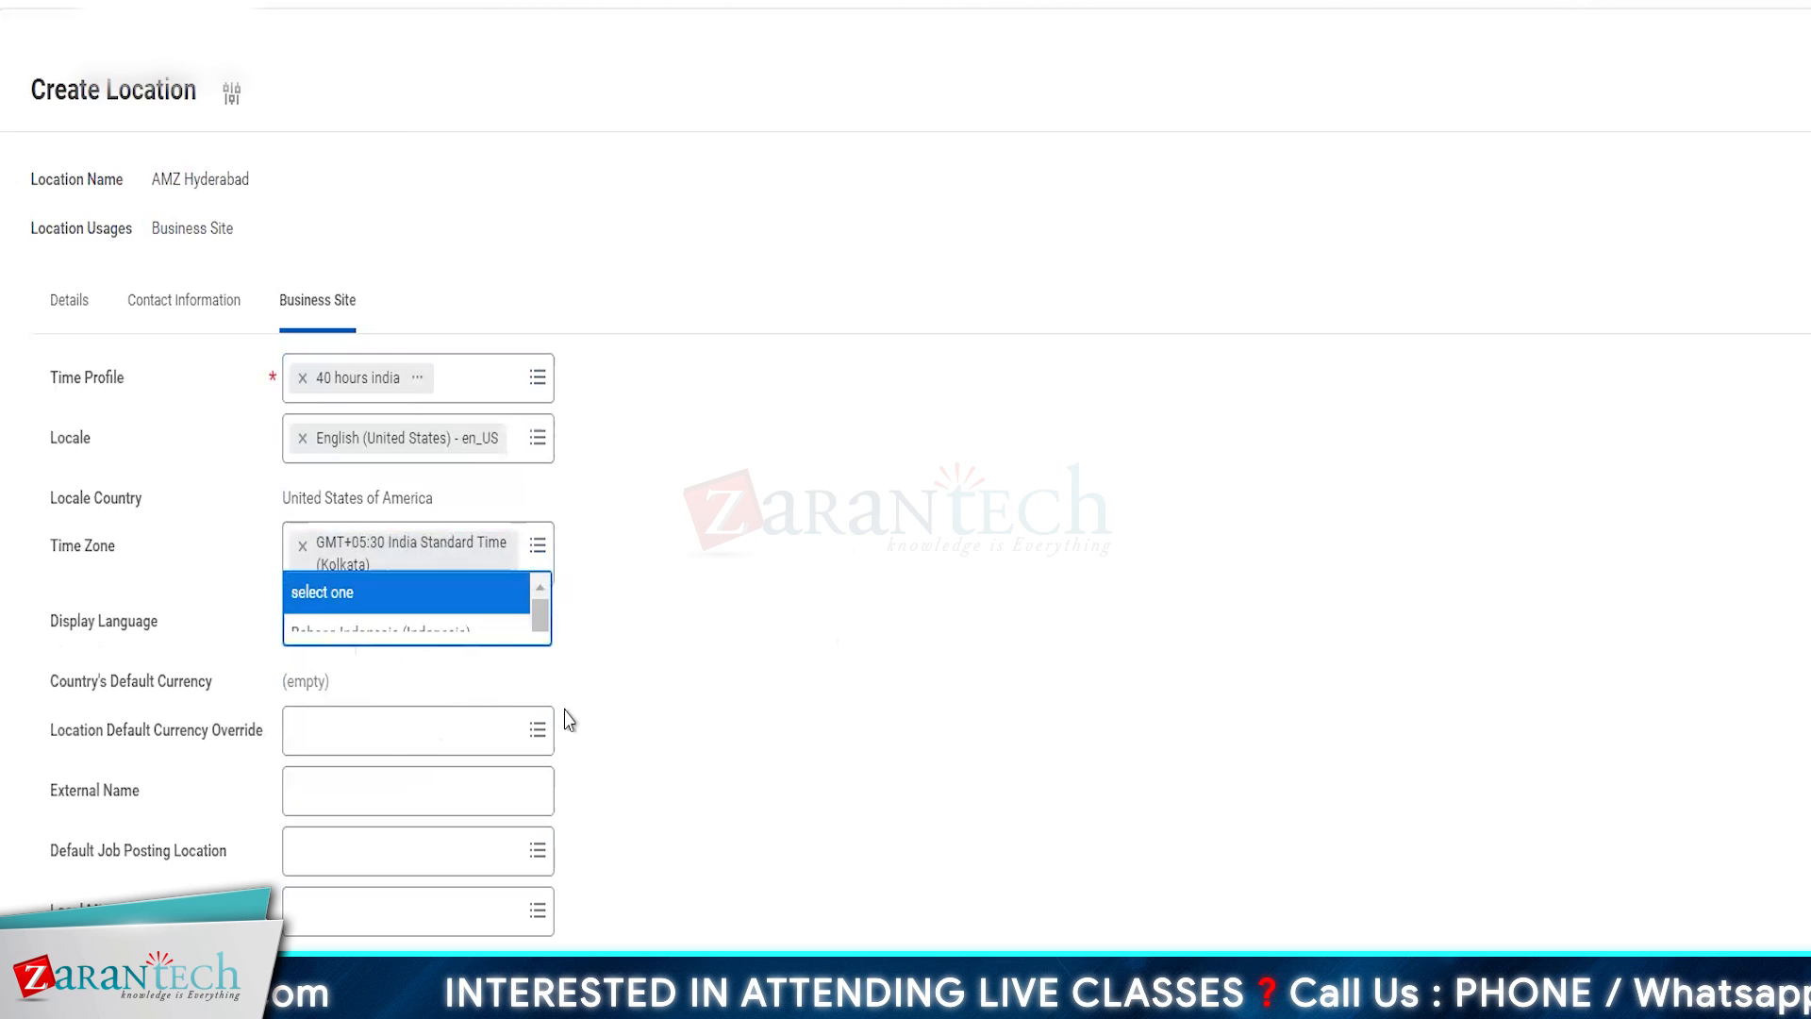
pyautogui.click(336, 324)
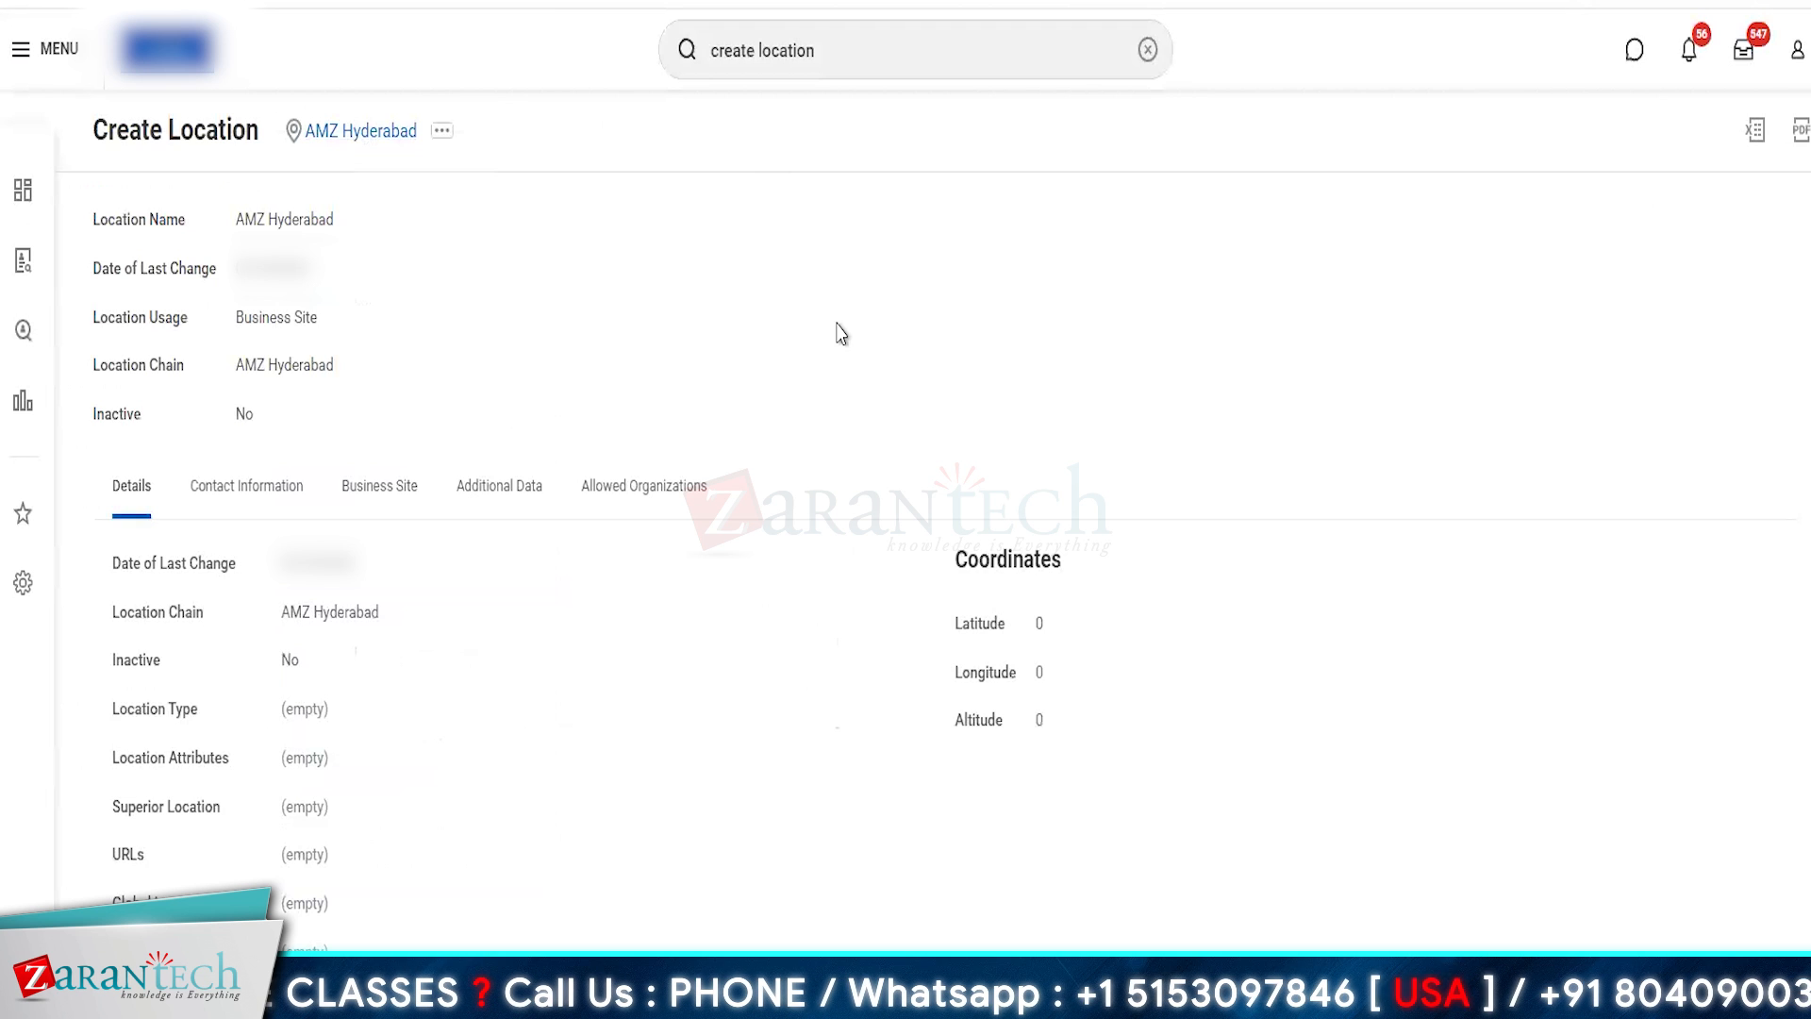
# - Start another Create Location task for a location named AMZ London with the Business Site usage
pyautogui.click(882, 47)
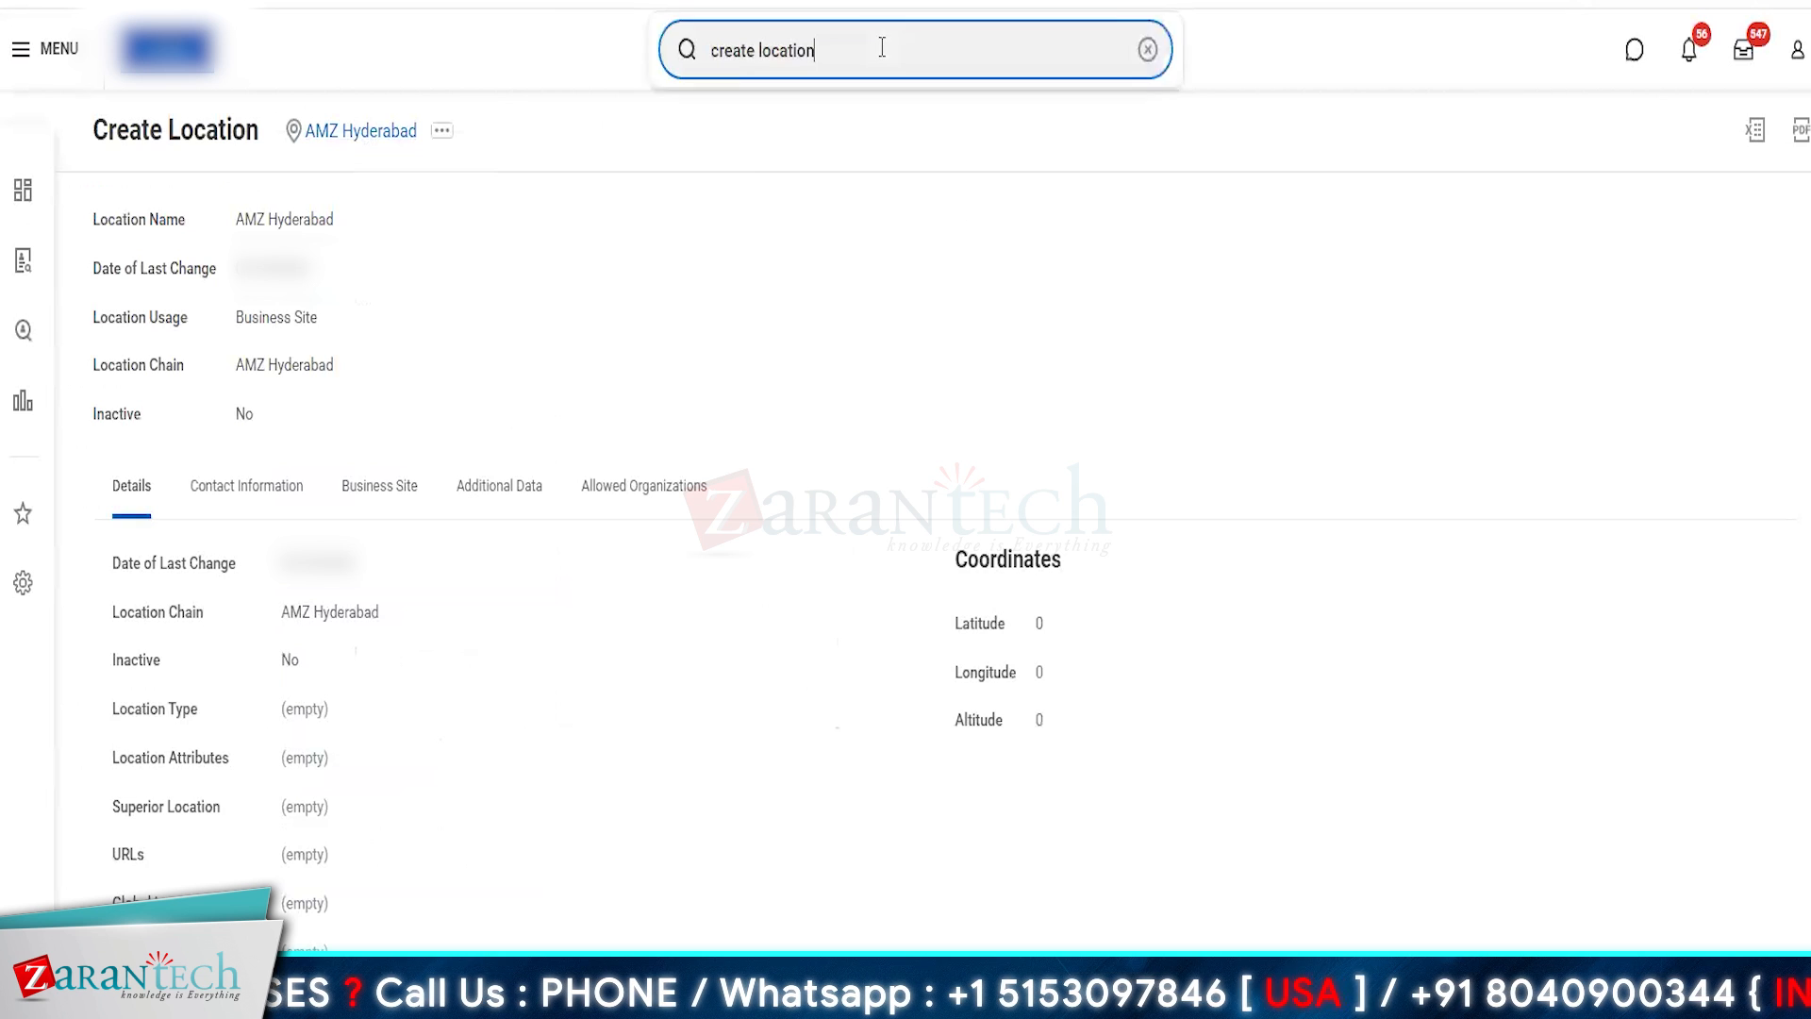
pyautogui.press('Return')
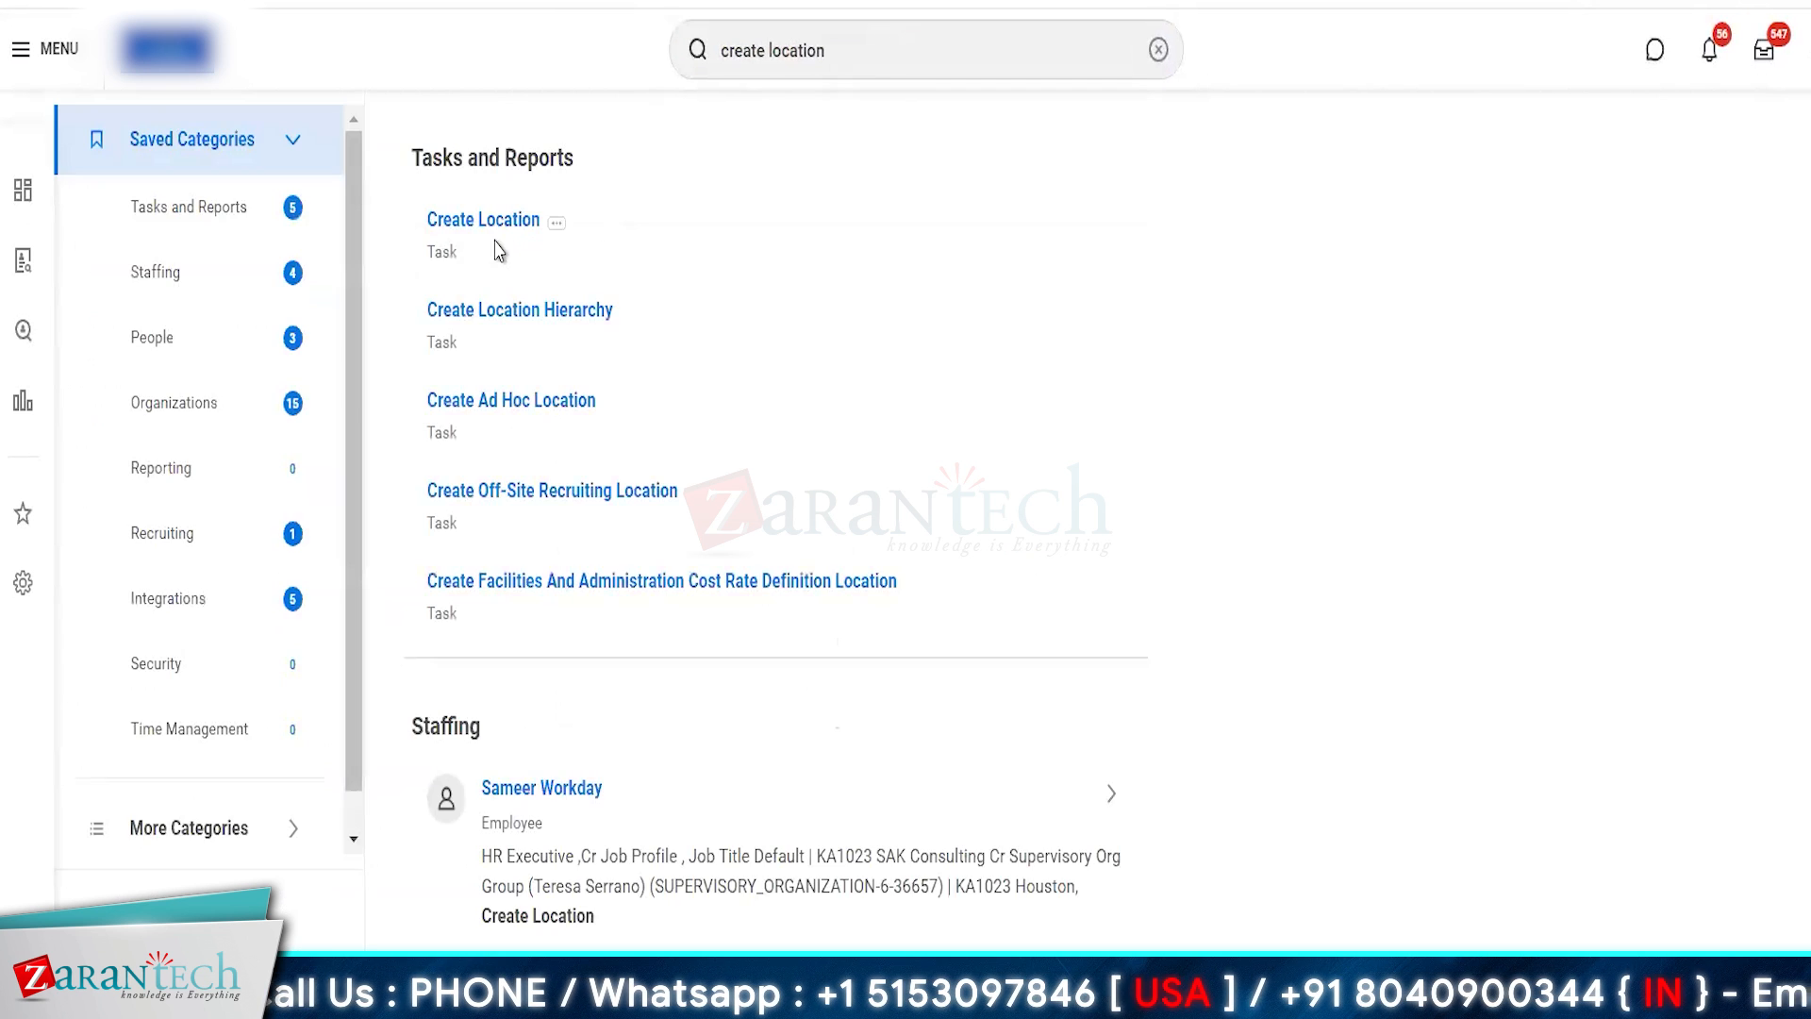
pyautogui.click(483, 219)
pyautogui.click(824, 270)
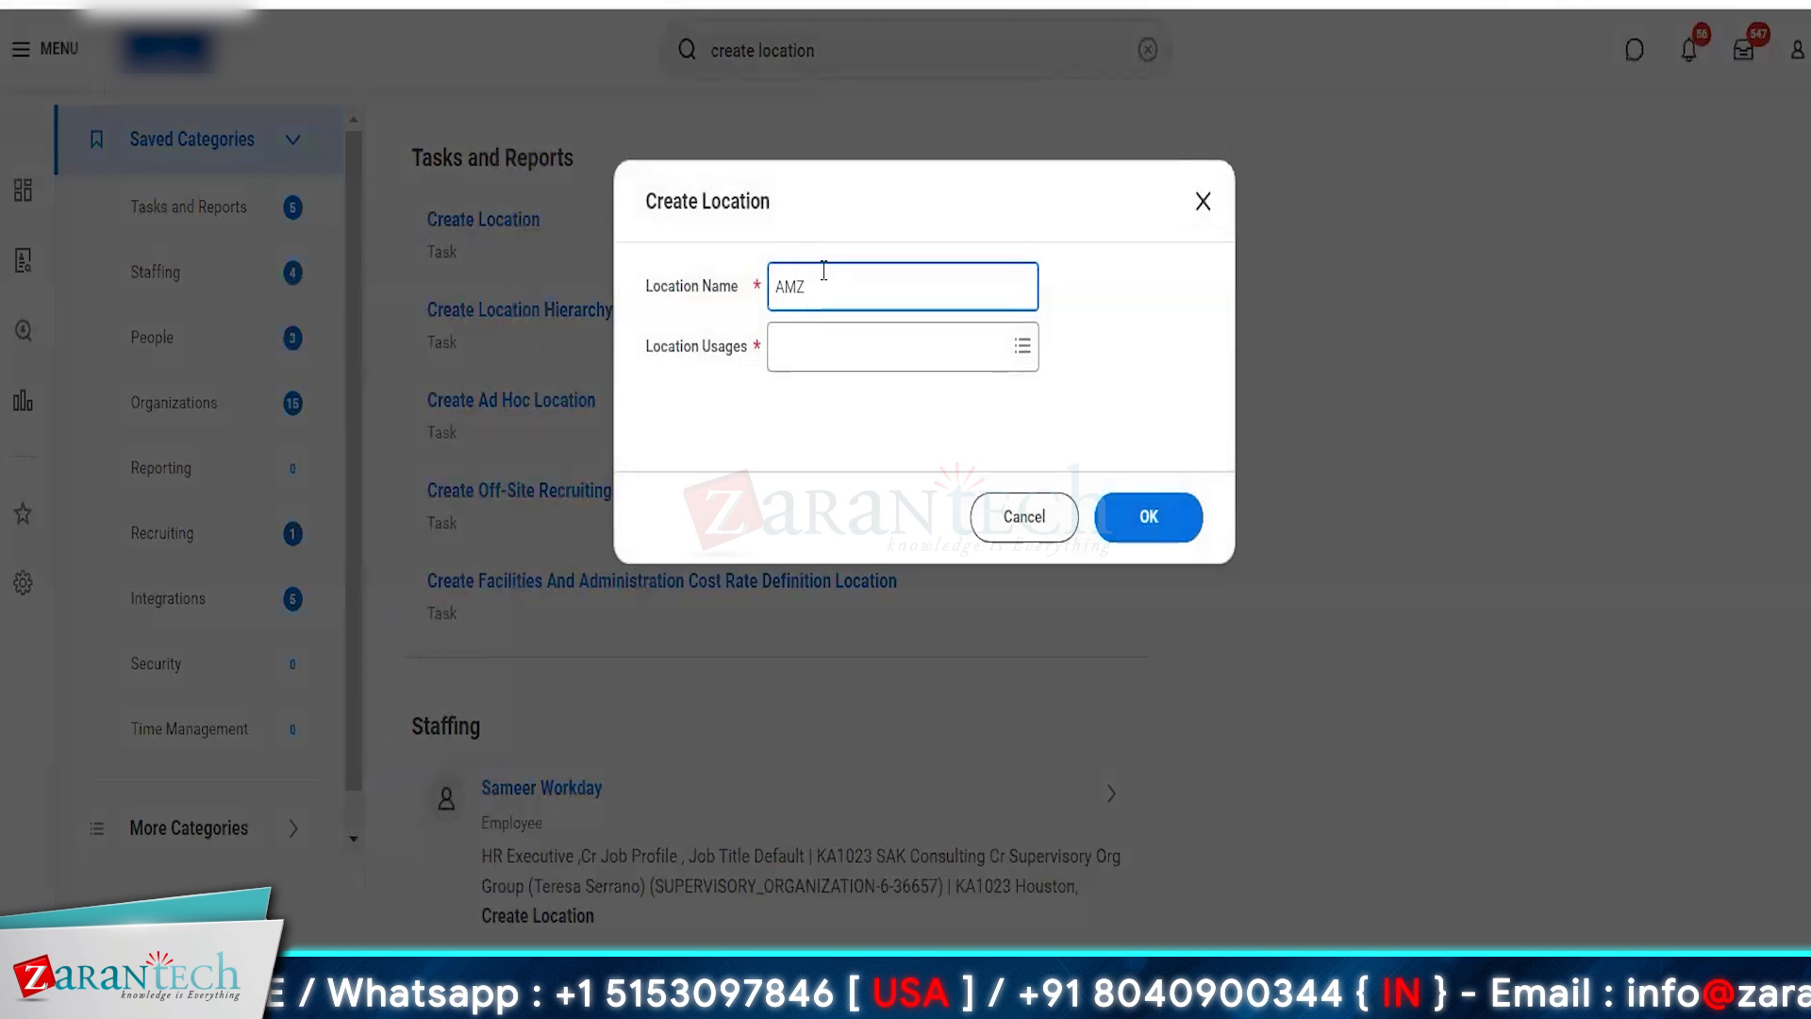
pyautogui.write('AMZ London')
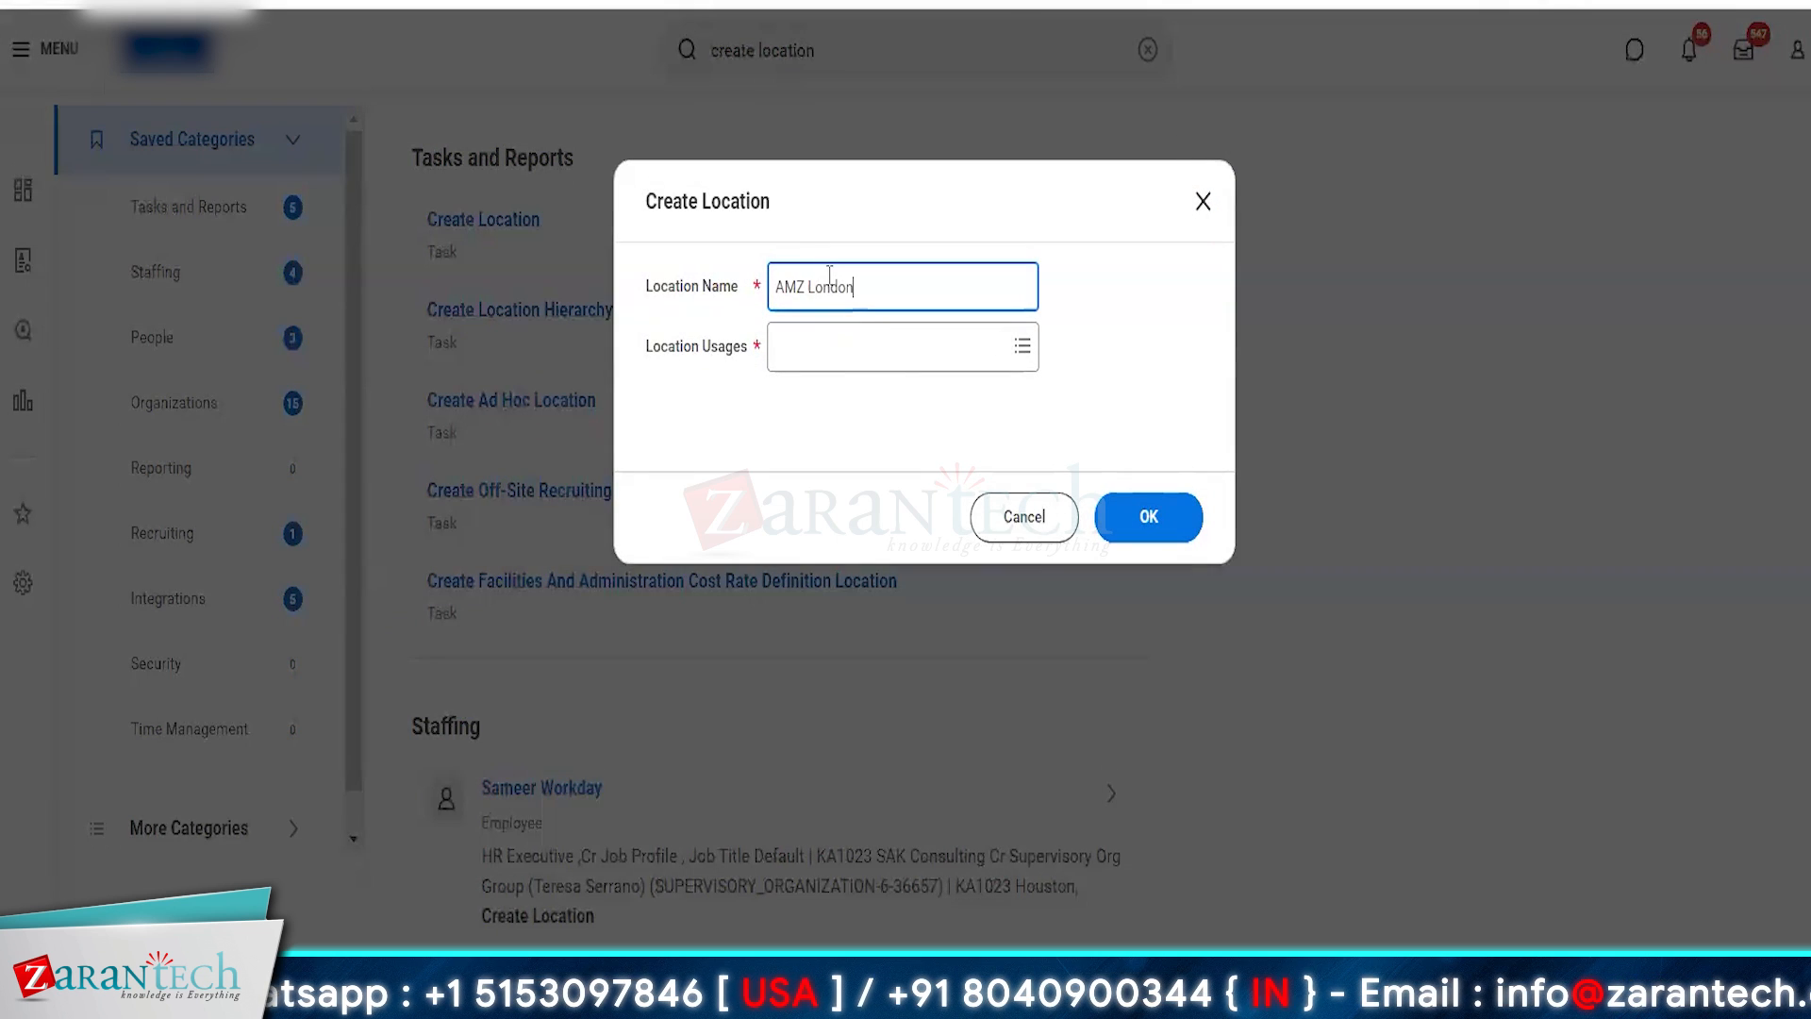
pyautogui.click(834, 342)
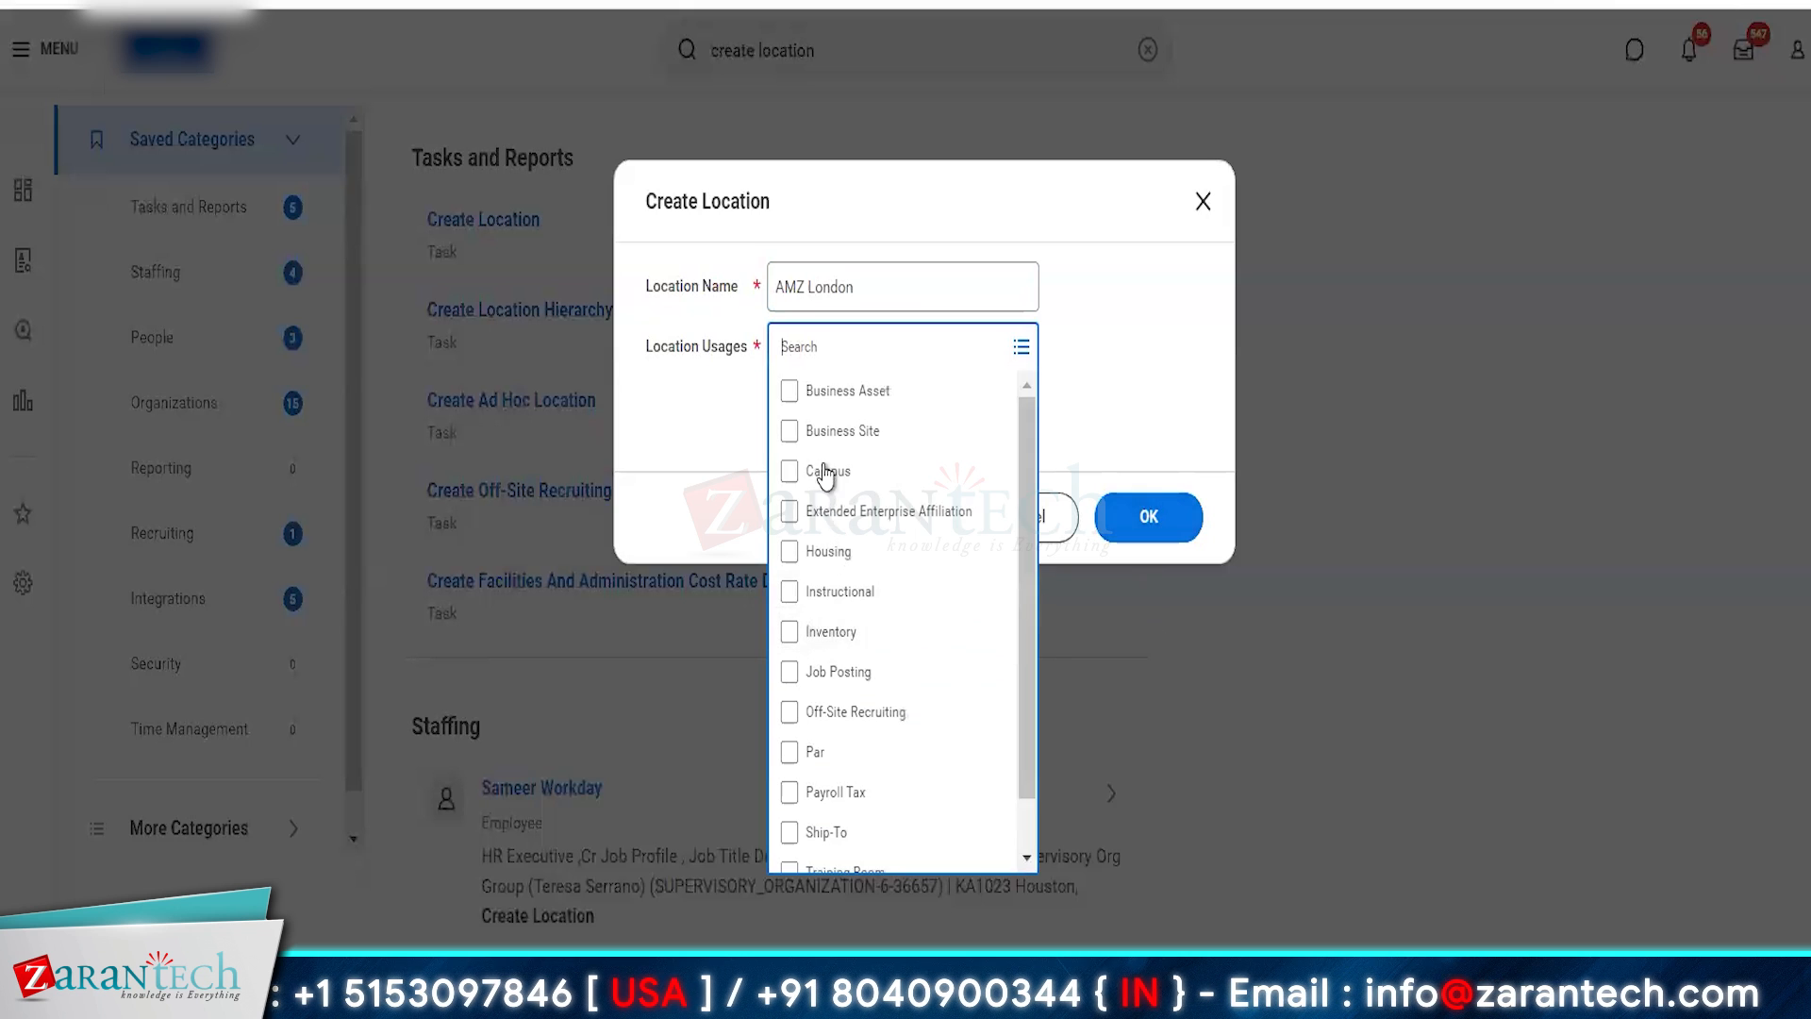
pyautogui.click(835, 434)
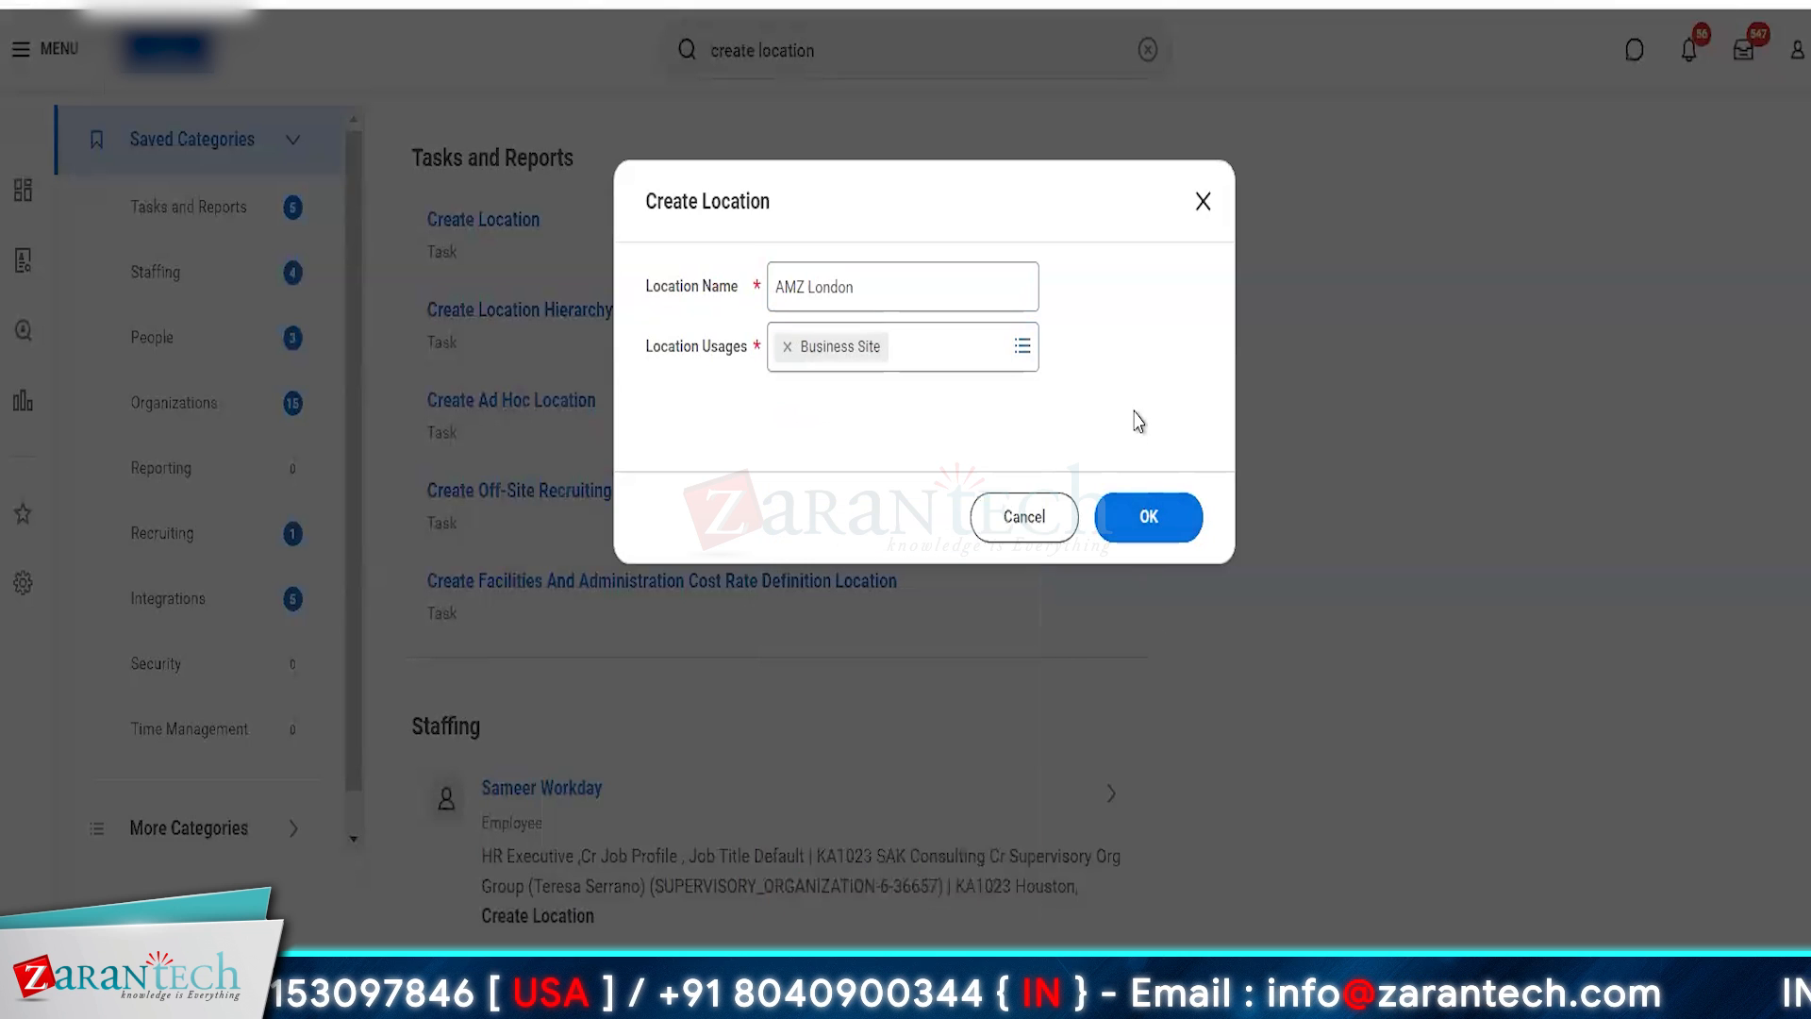
pyautogui.click(1160, 517)
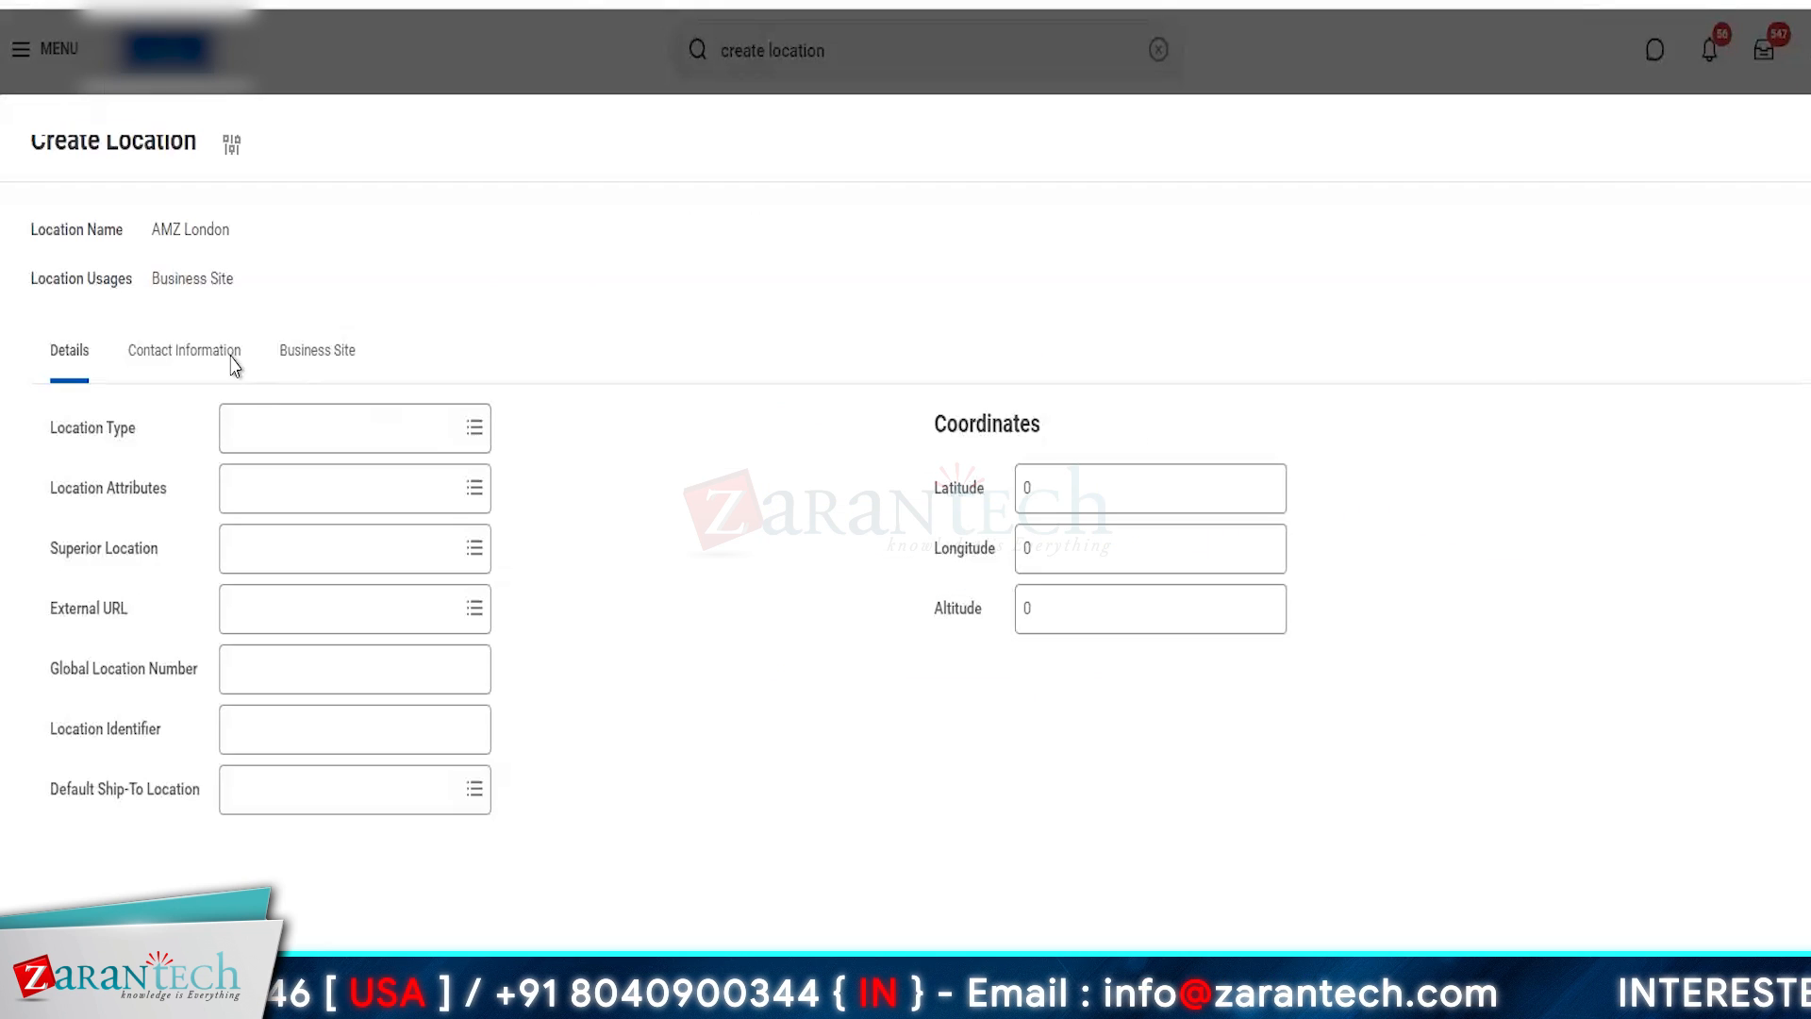
# - Add an address to the AMZ London contact information with an effective date and United Kingdom as the country
pyautogui.click(185, 353)
pyautogui.click(125, 684)
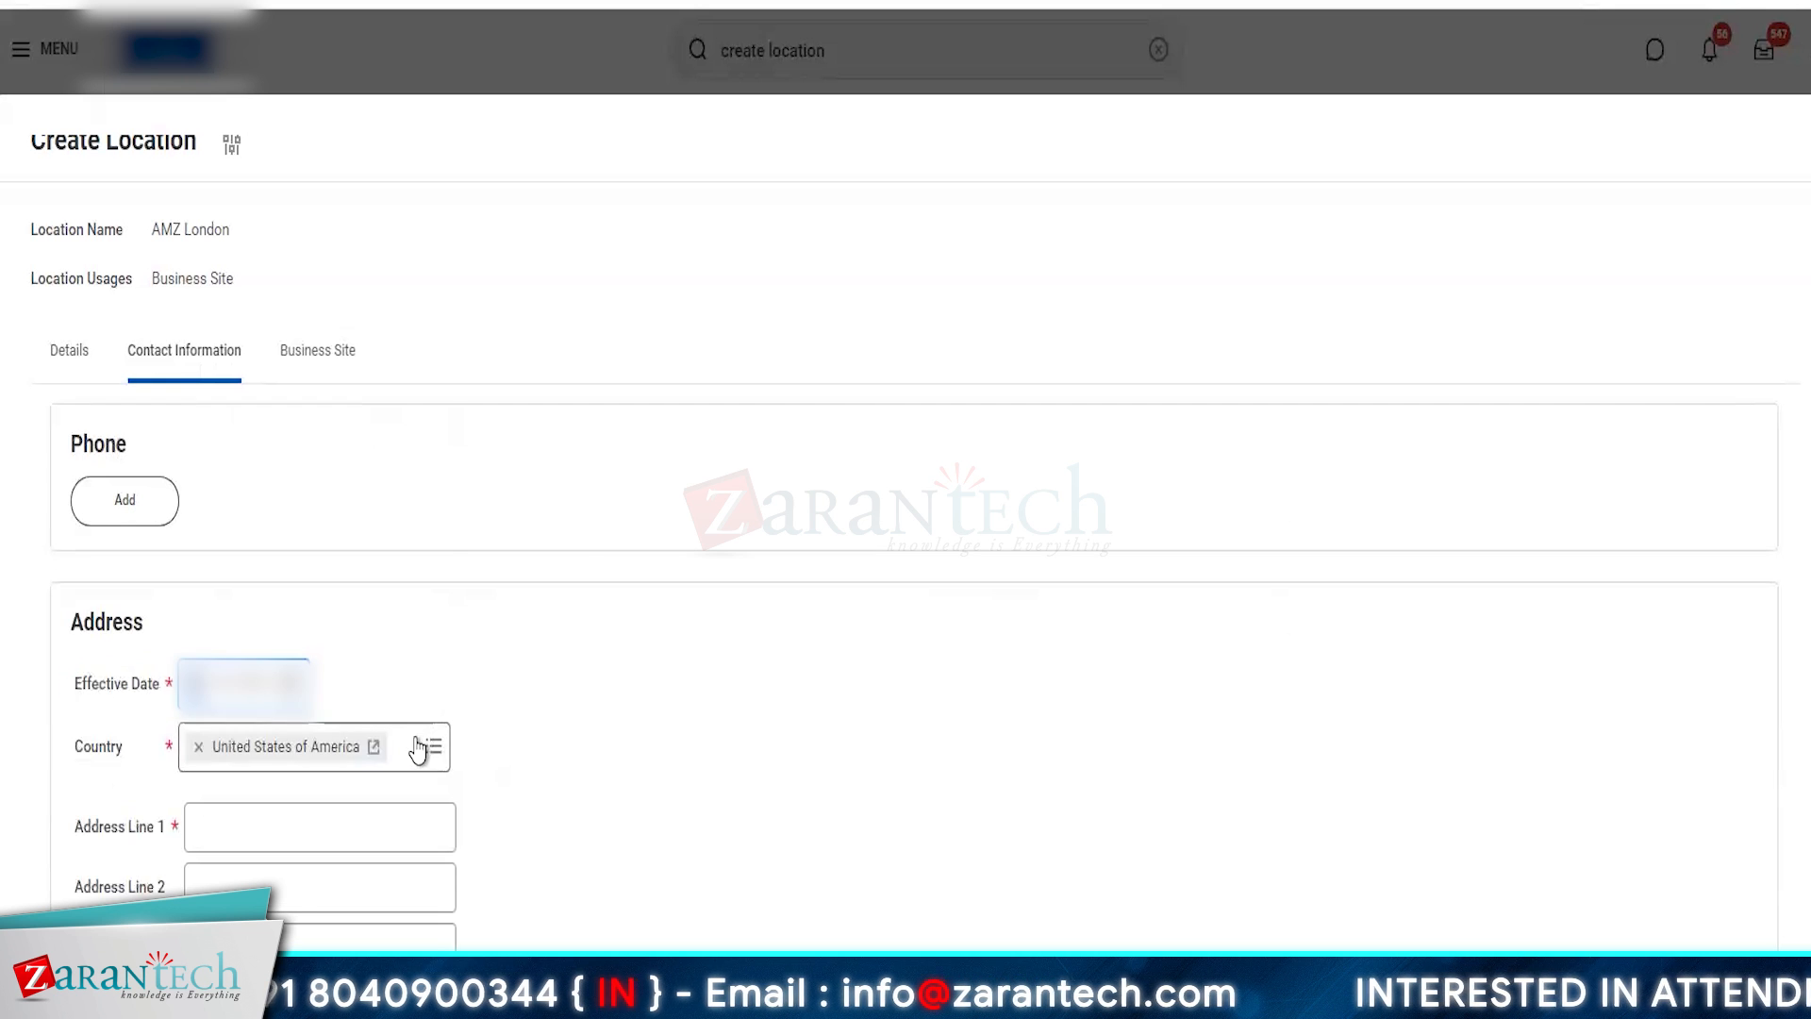
pyautogui.click(421, 744)
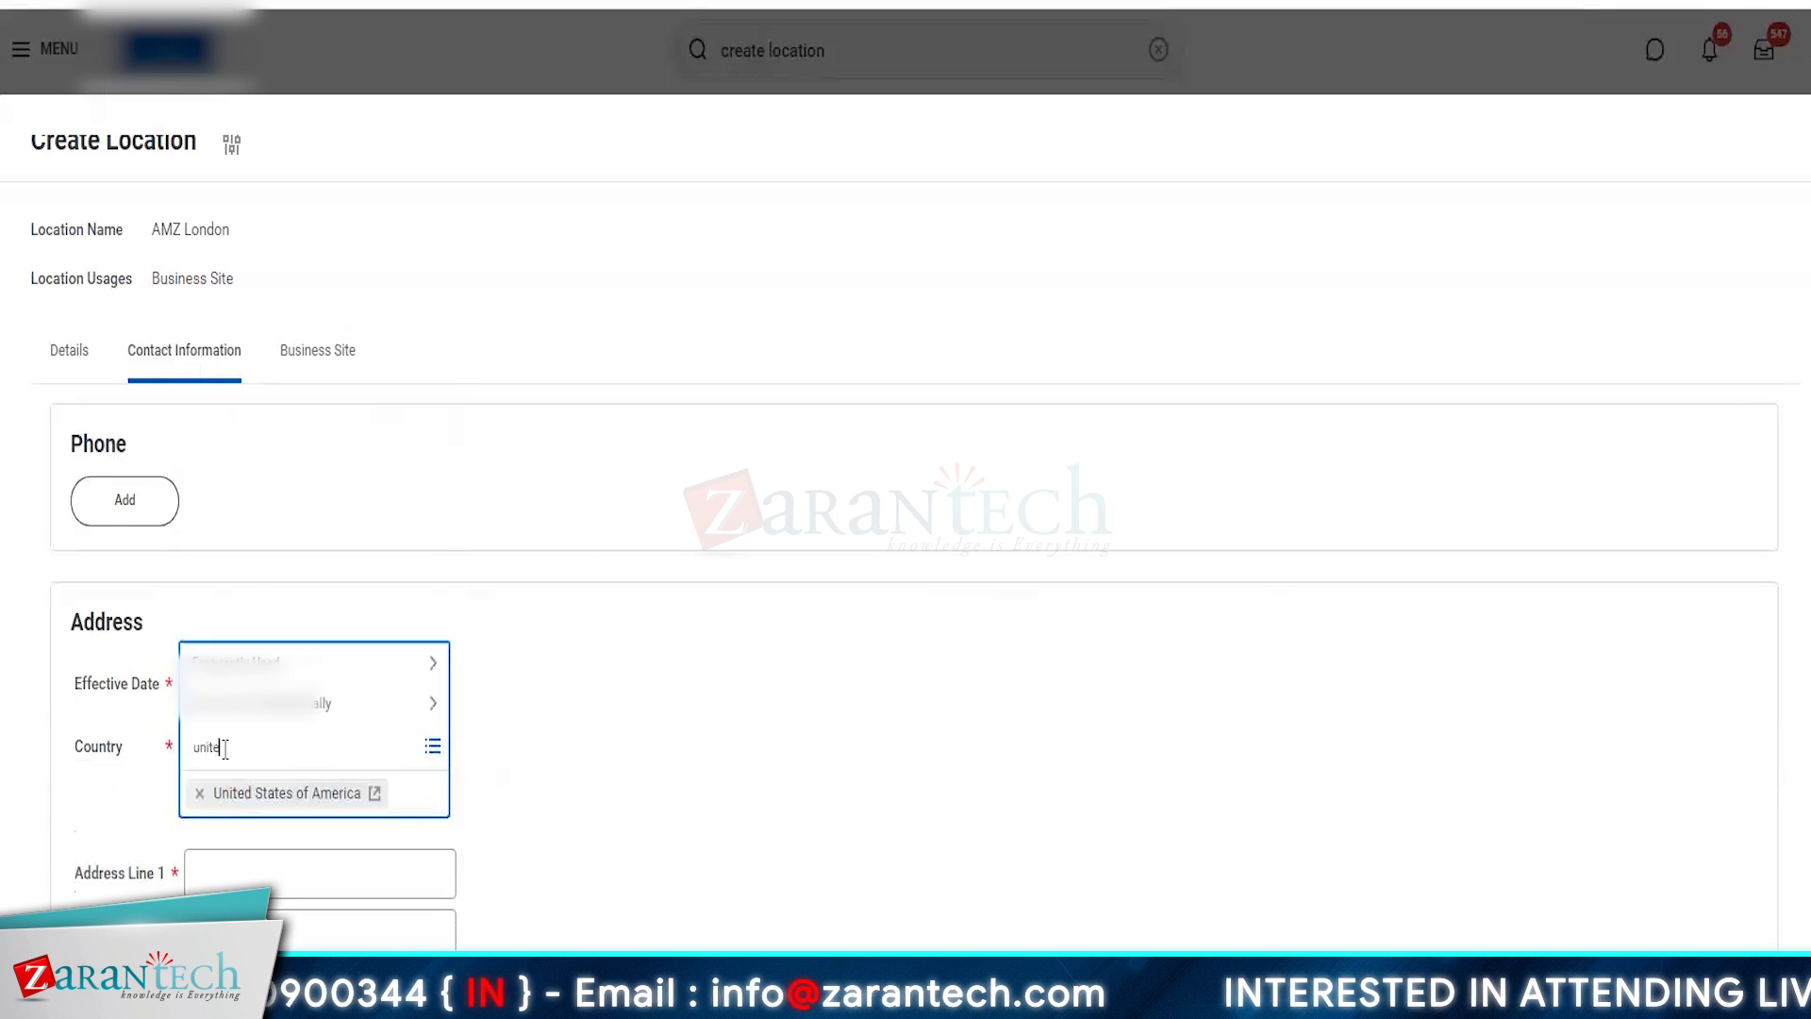
# - Enter London as both Address Line 1 and the city or town, and fill in the postal code
pyautogui.click(247, 823)
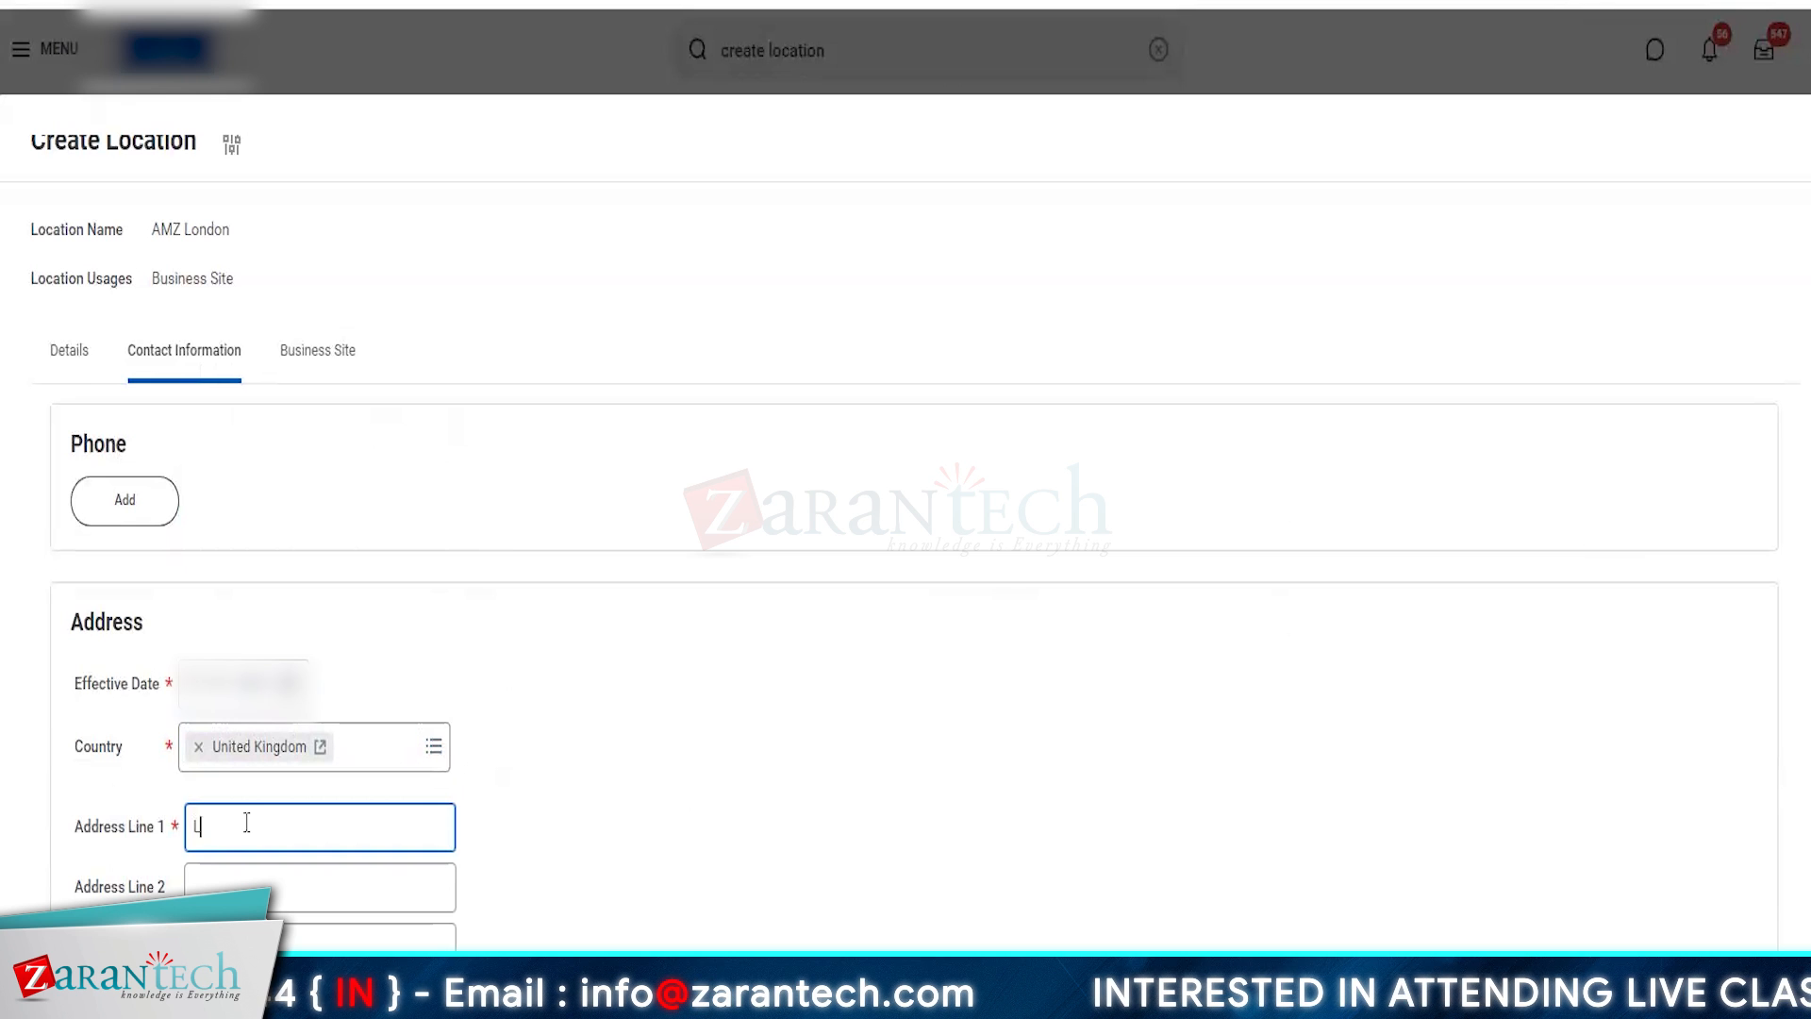
pyautogui.write('London')
pyautogui.scroll(-5, 246, 822)
pyautogui.click(222, 552)
pyautogui.write('London')
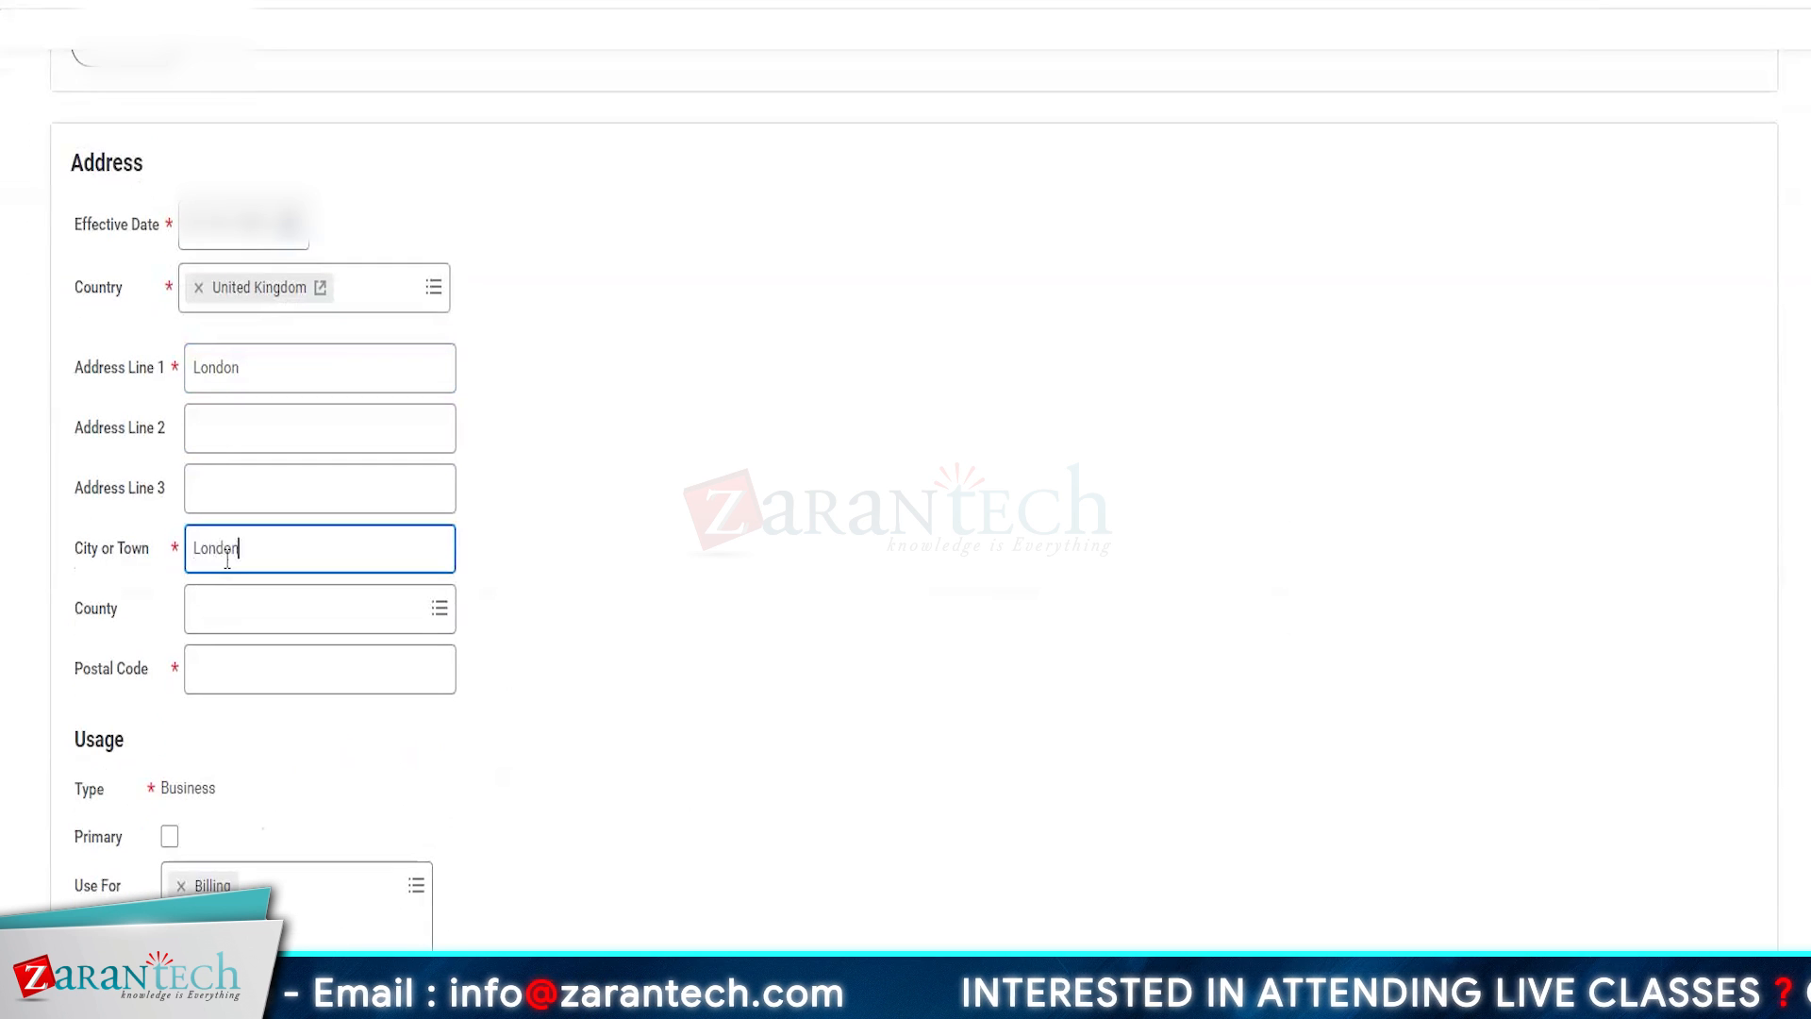
pyautogui.click(234, 658)
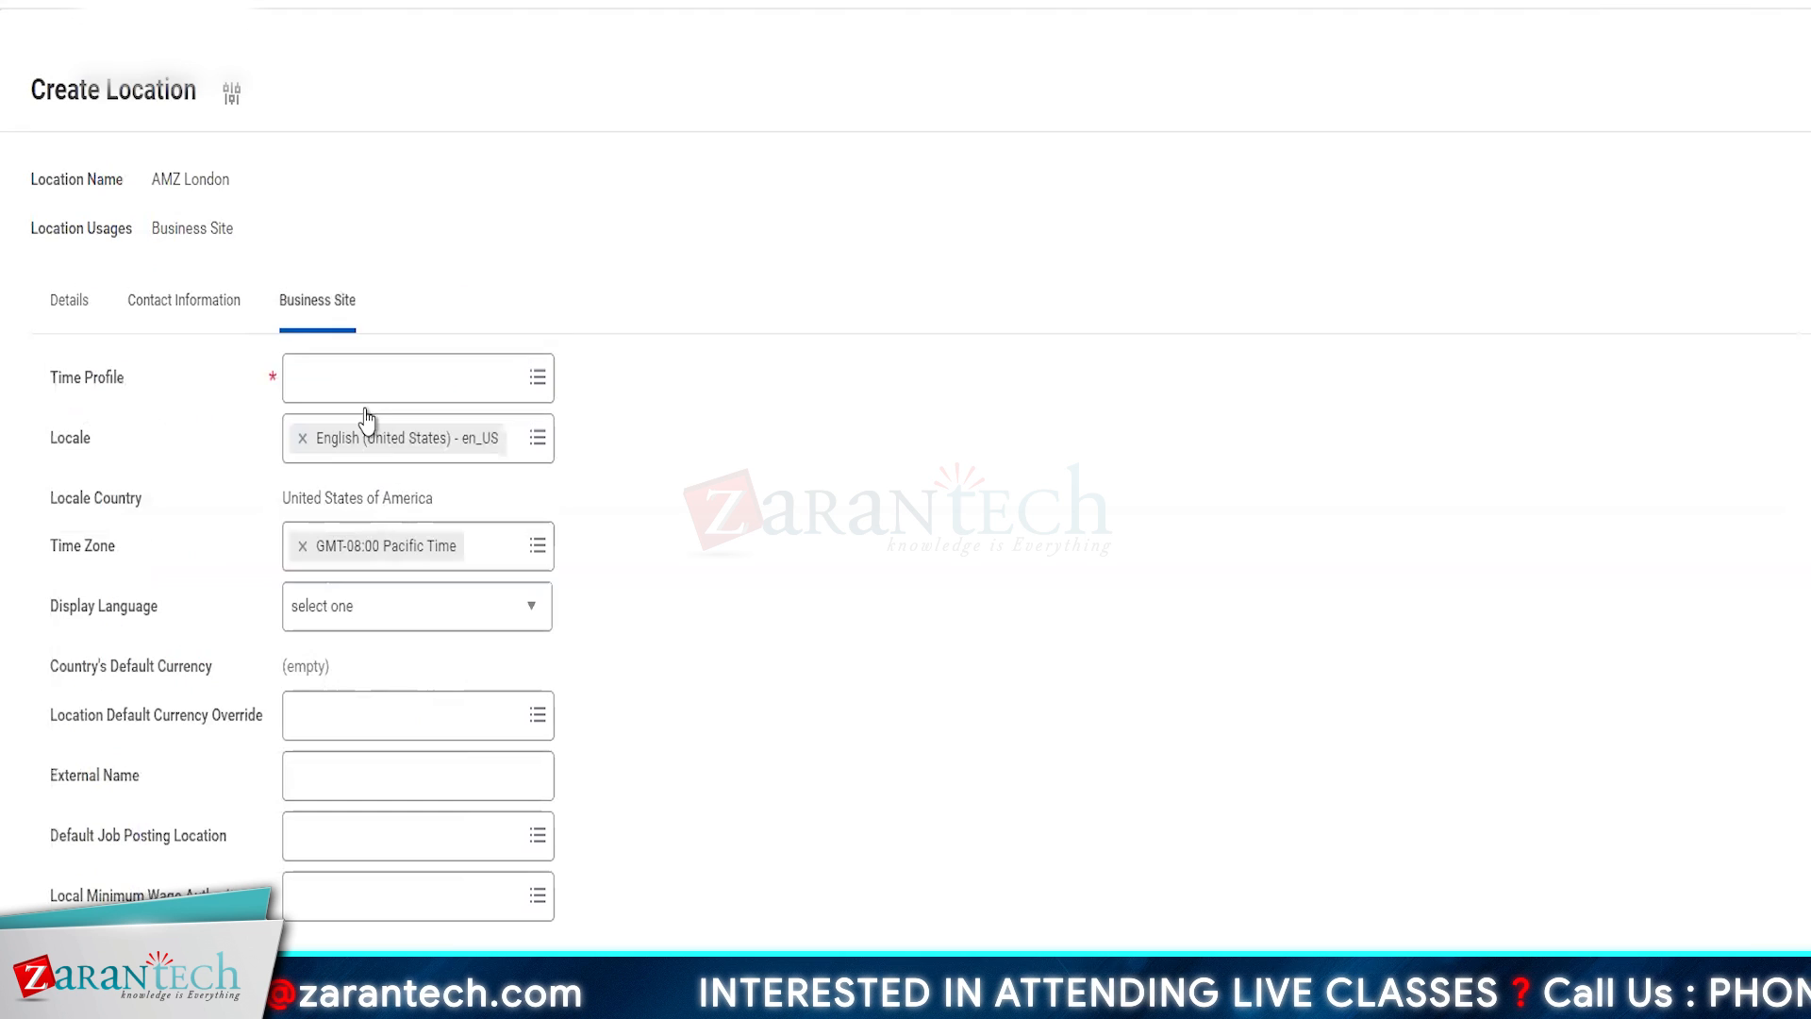
# - Search the time profiles for 40 and assign 40 Hours to the AMZ London business site
pyautogui.click(330, 378)
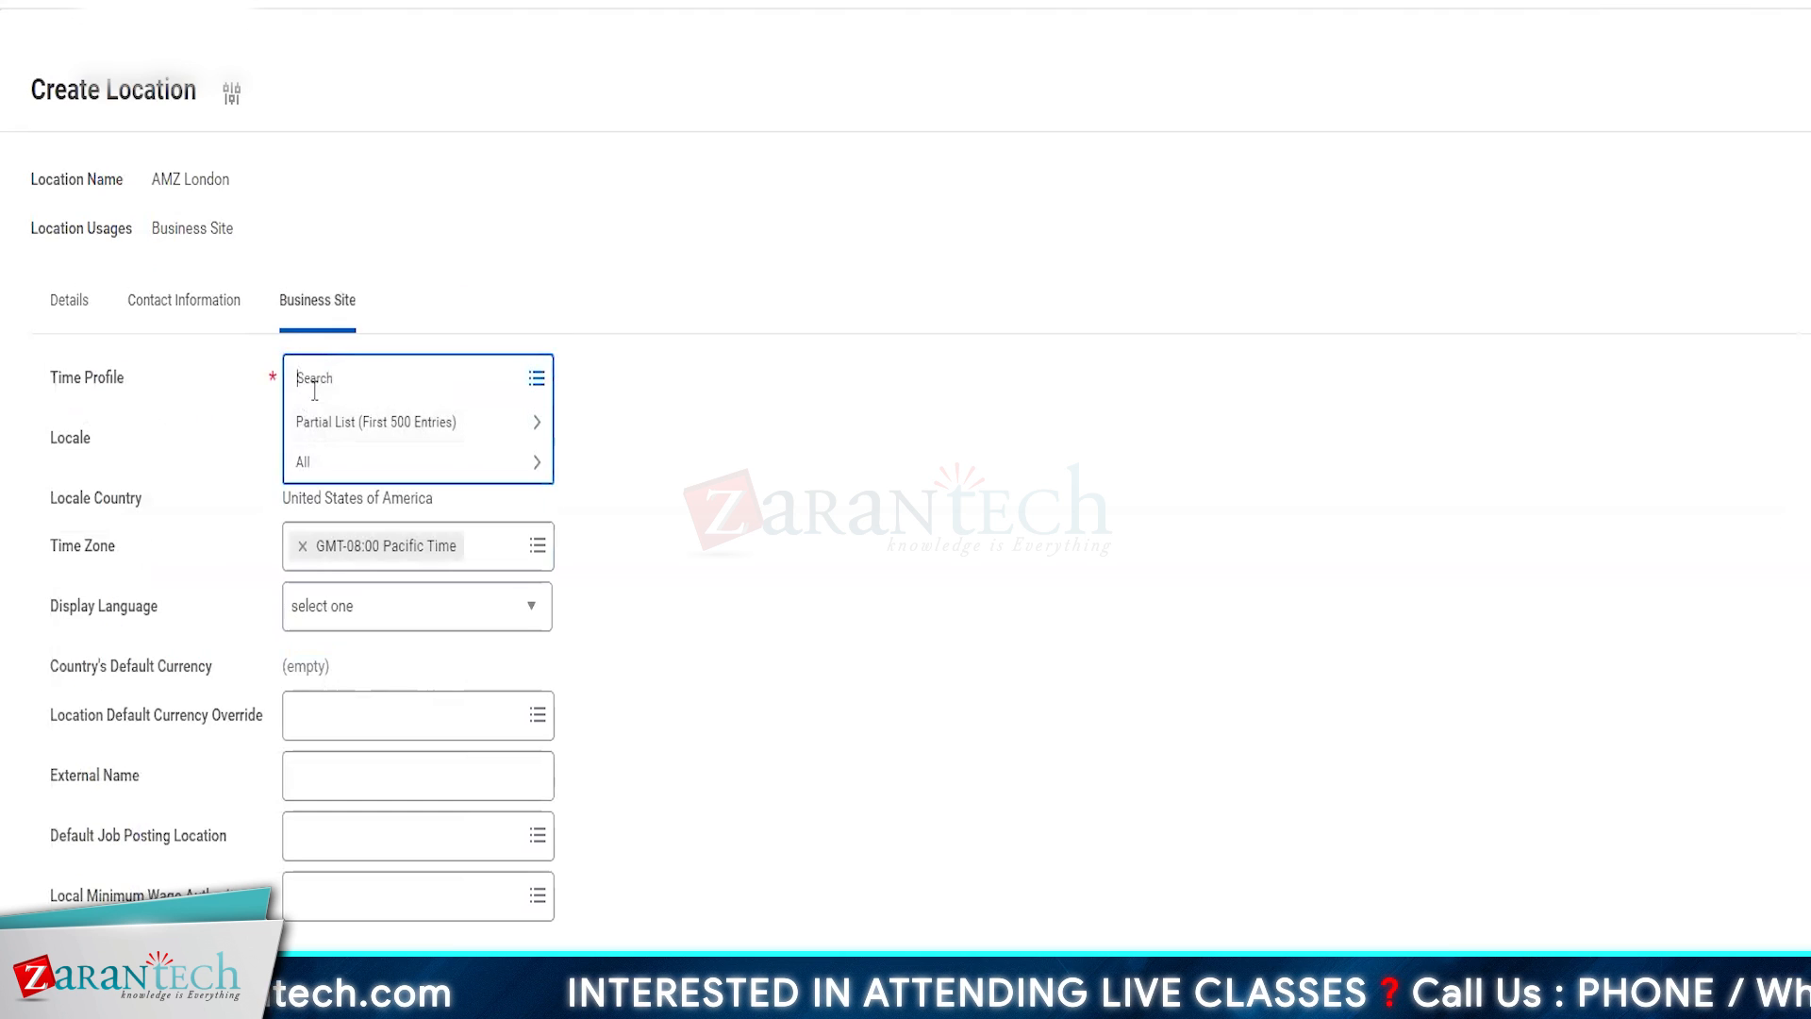
pyautogui.write('40')
pyautogui.press('Return')
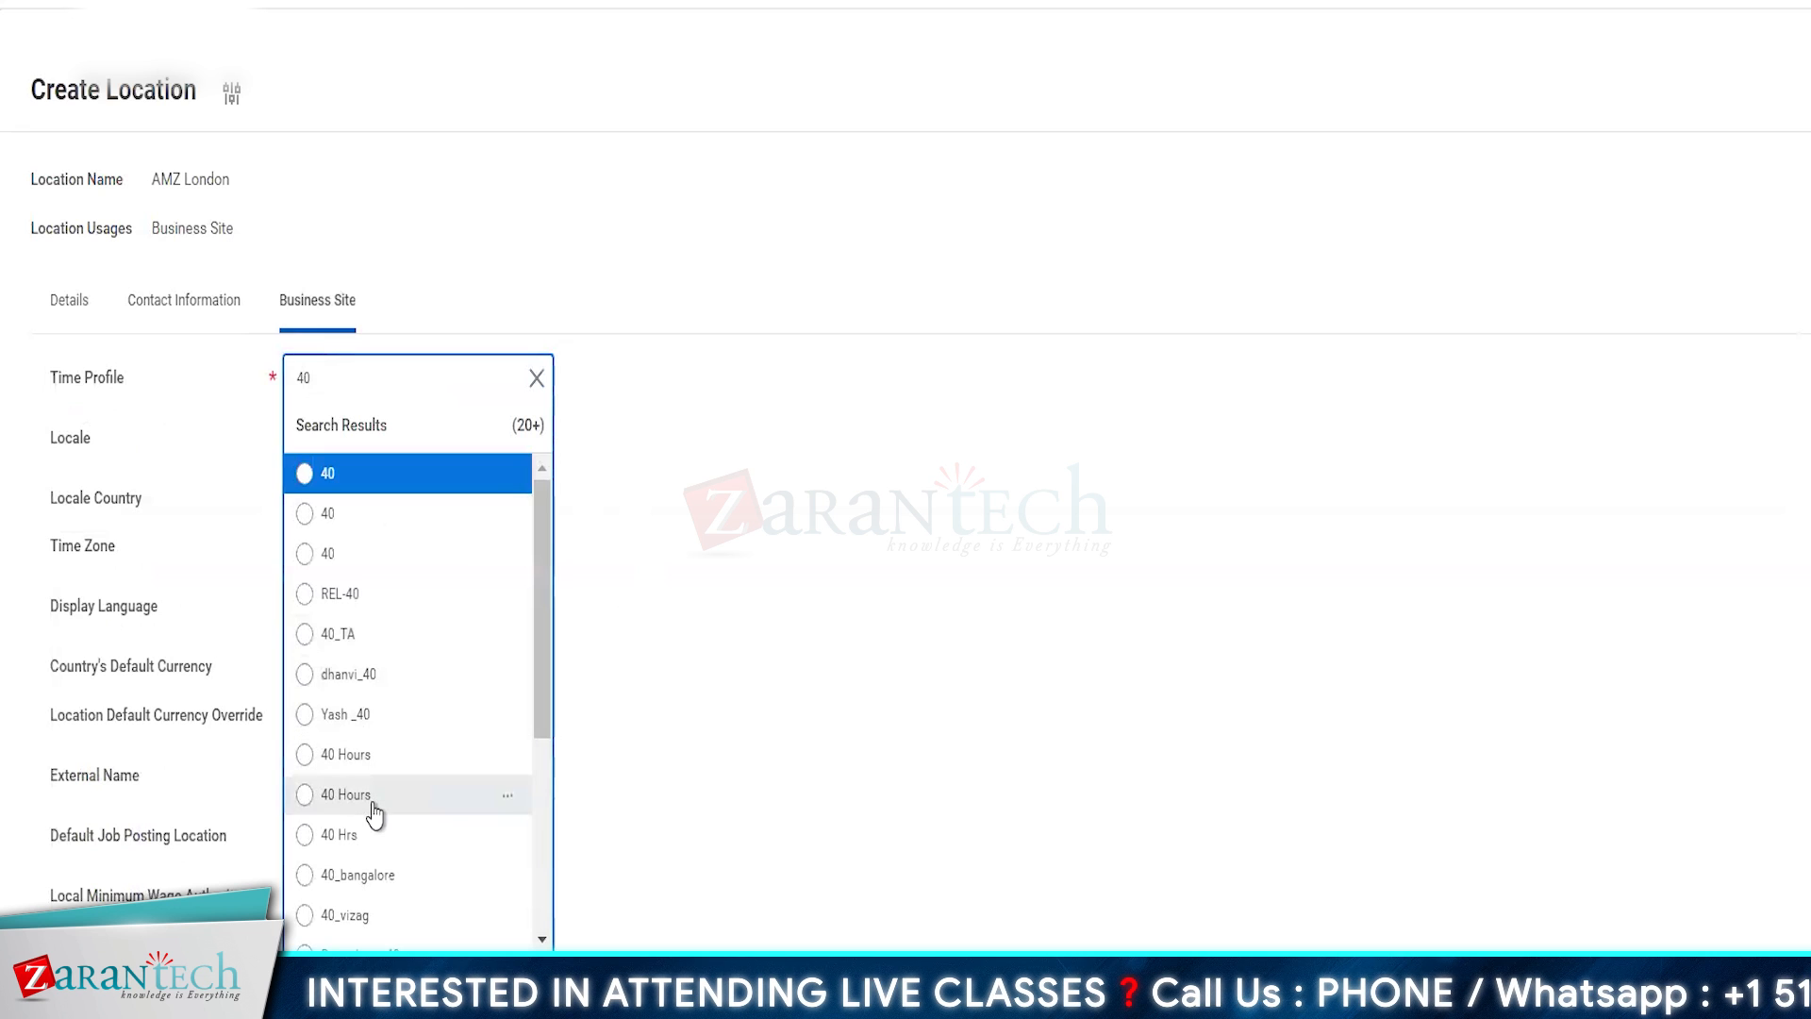
pyautogui.click(370, 800)
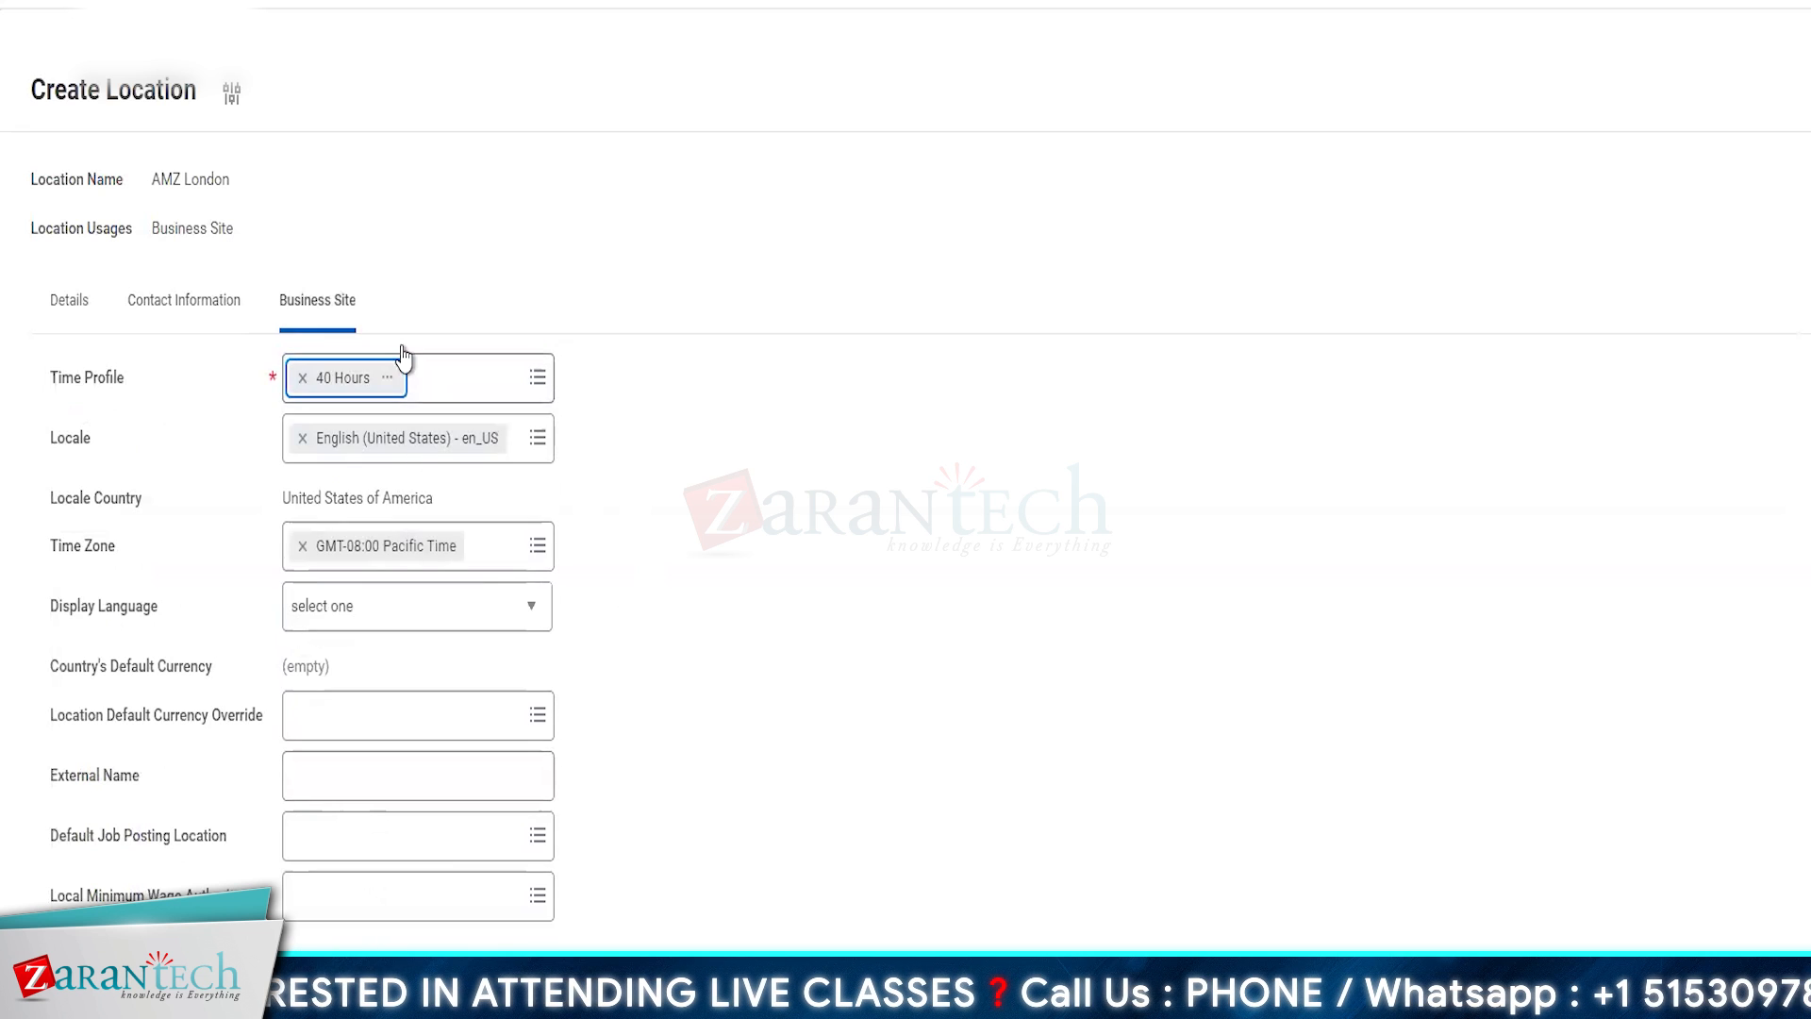
# - Set the time zone to GMT+01:00 Central European Standard Time (Tunis) and submit the AMZ London location
pyautogui.click(500, 558)
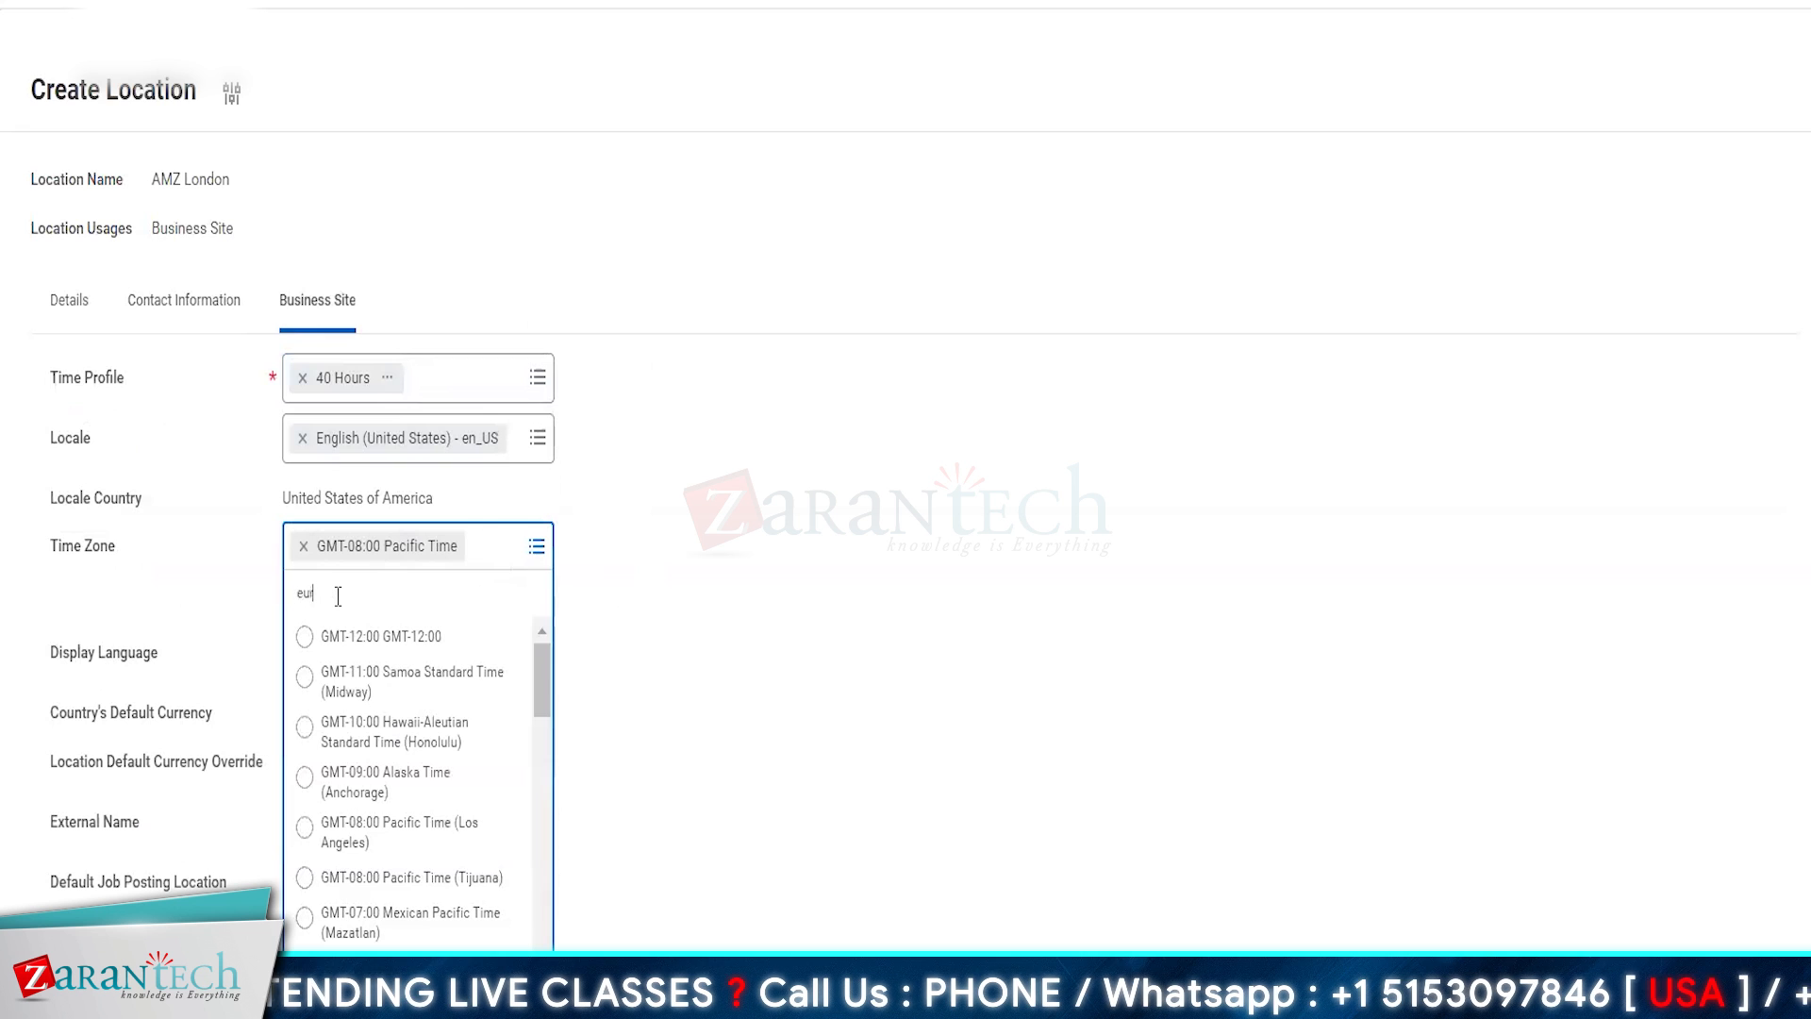
pyautogui.press('Return')
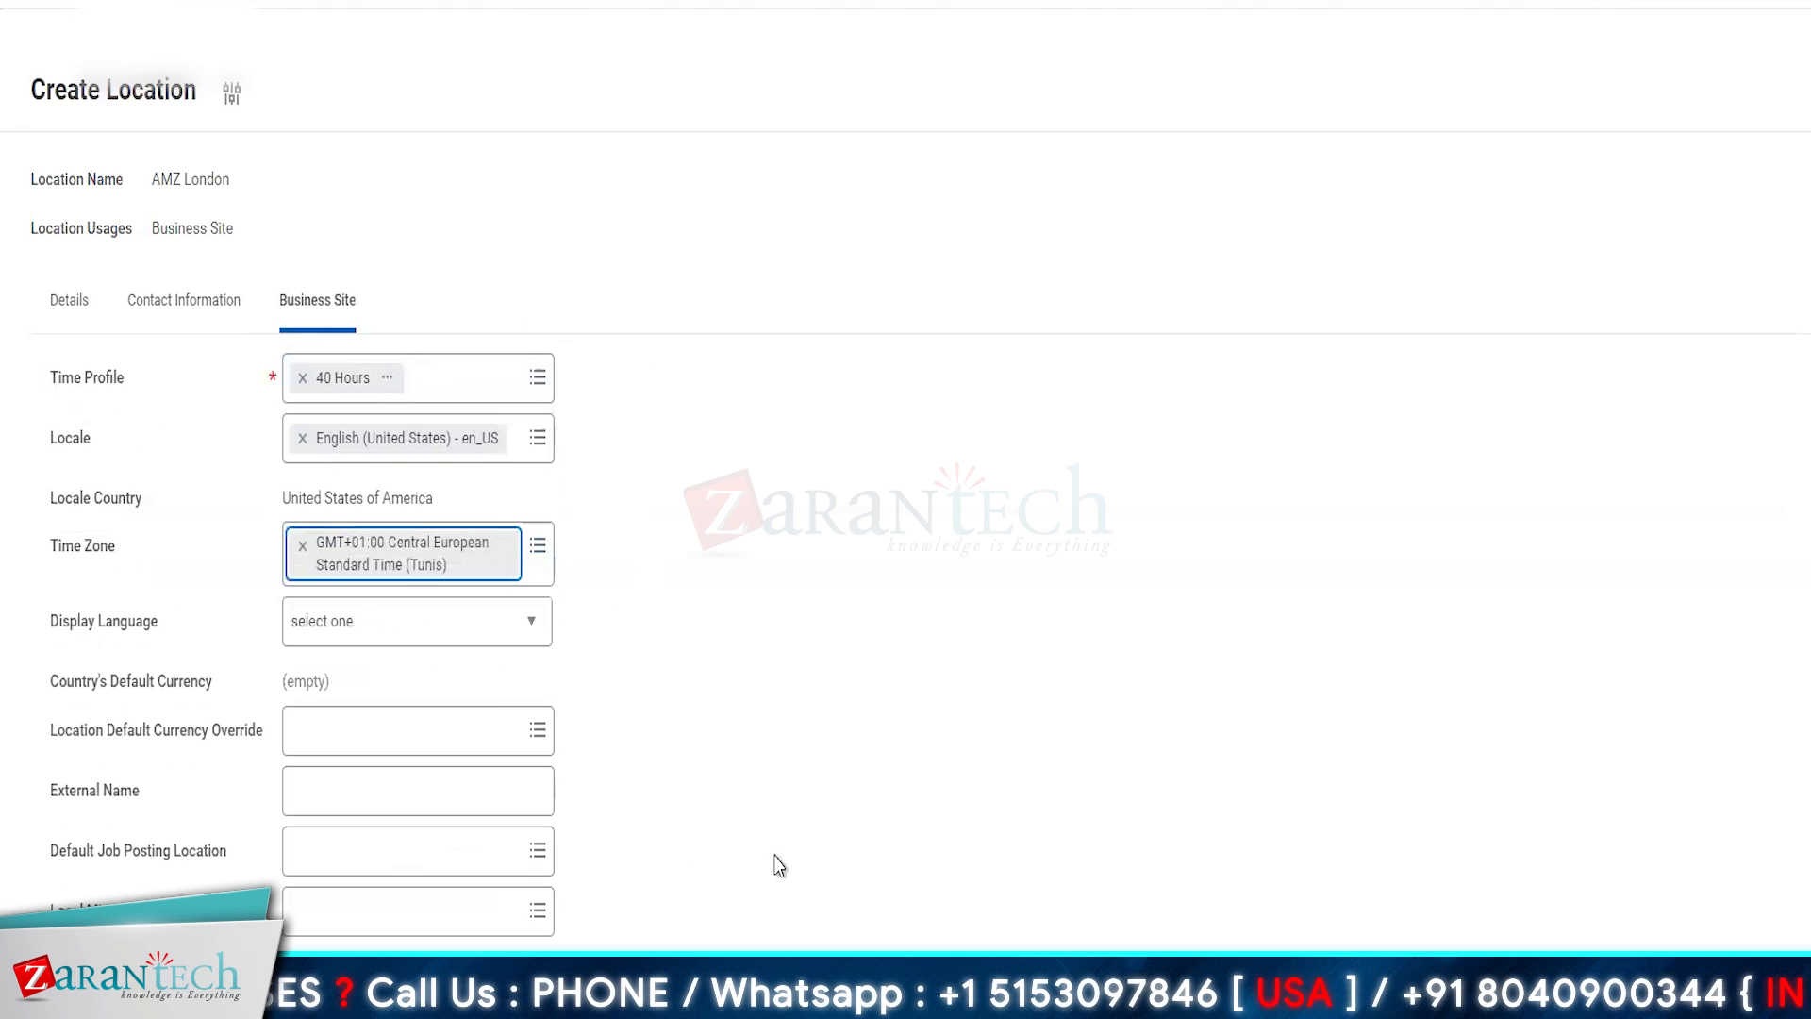
pyautogui.click(982, 828)
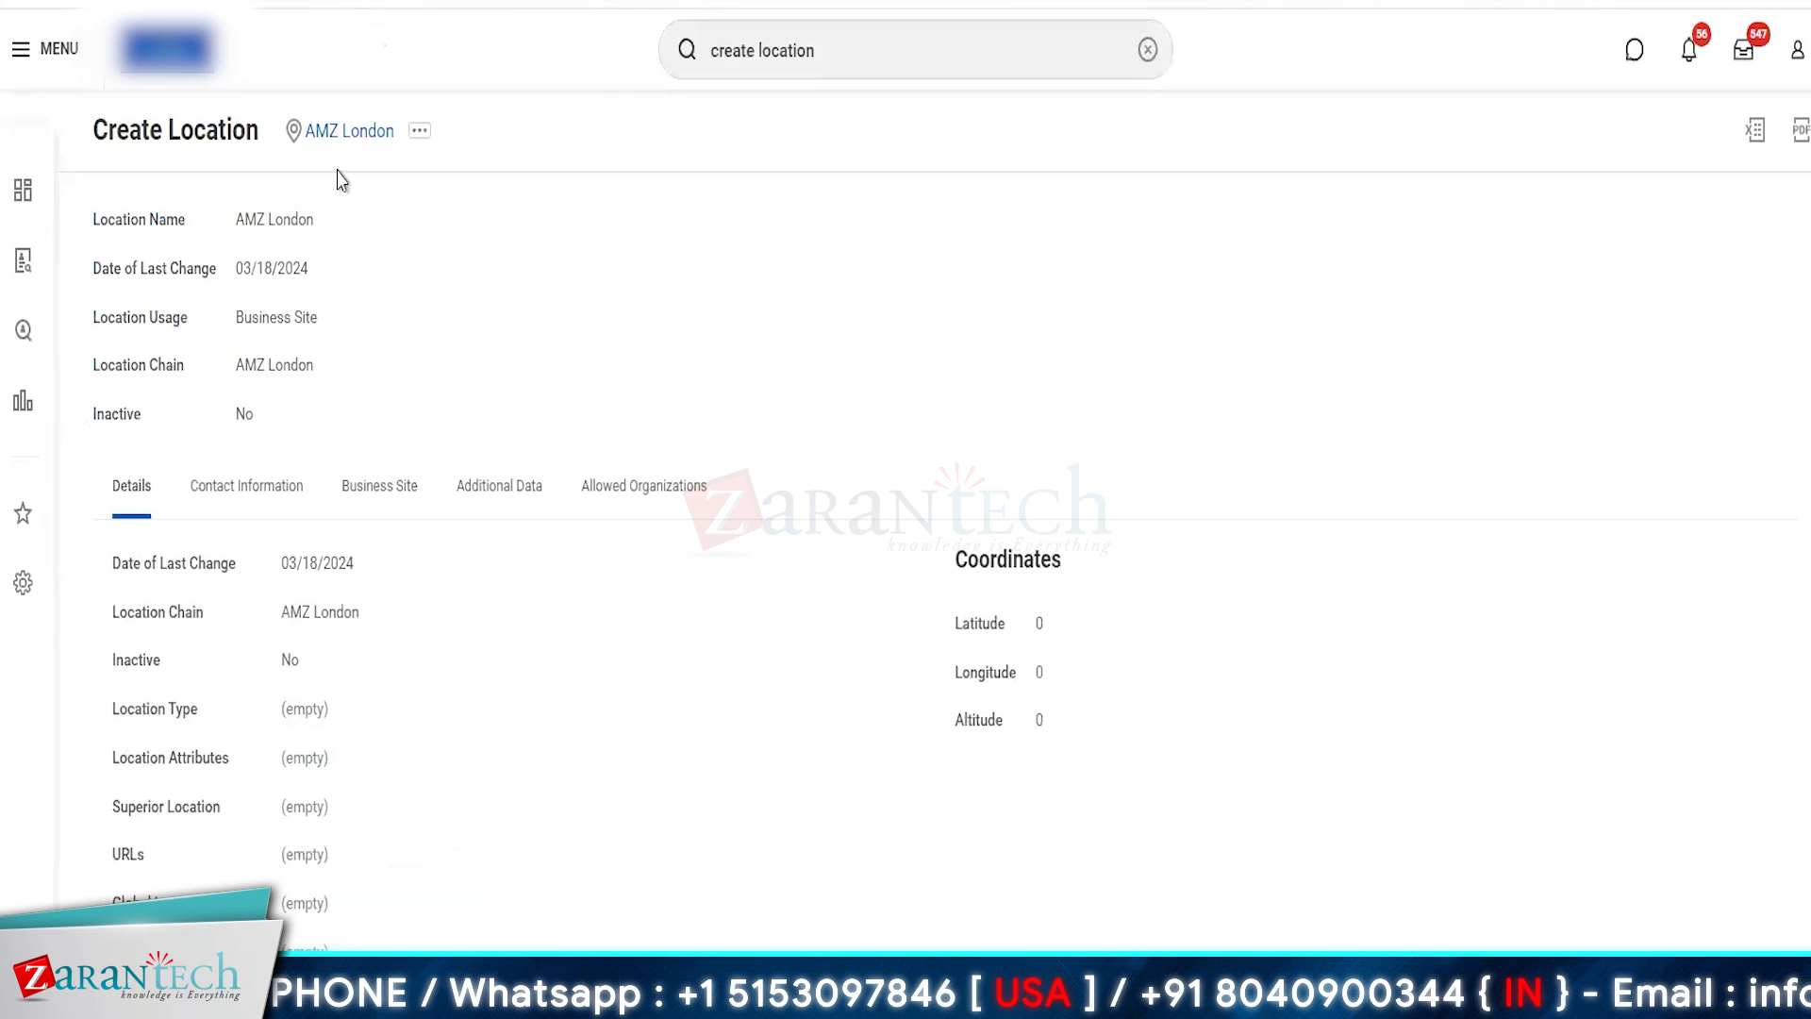
# - Start another Create Location task for a location named AMZ Toronto with the Business Site usage
pyautogui.click(837, 49)
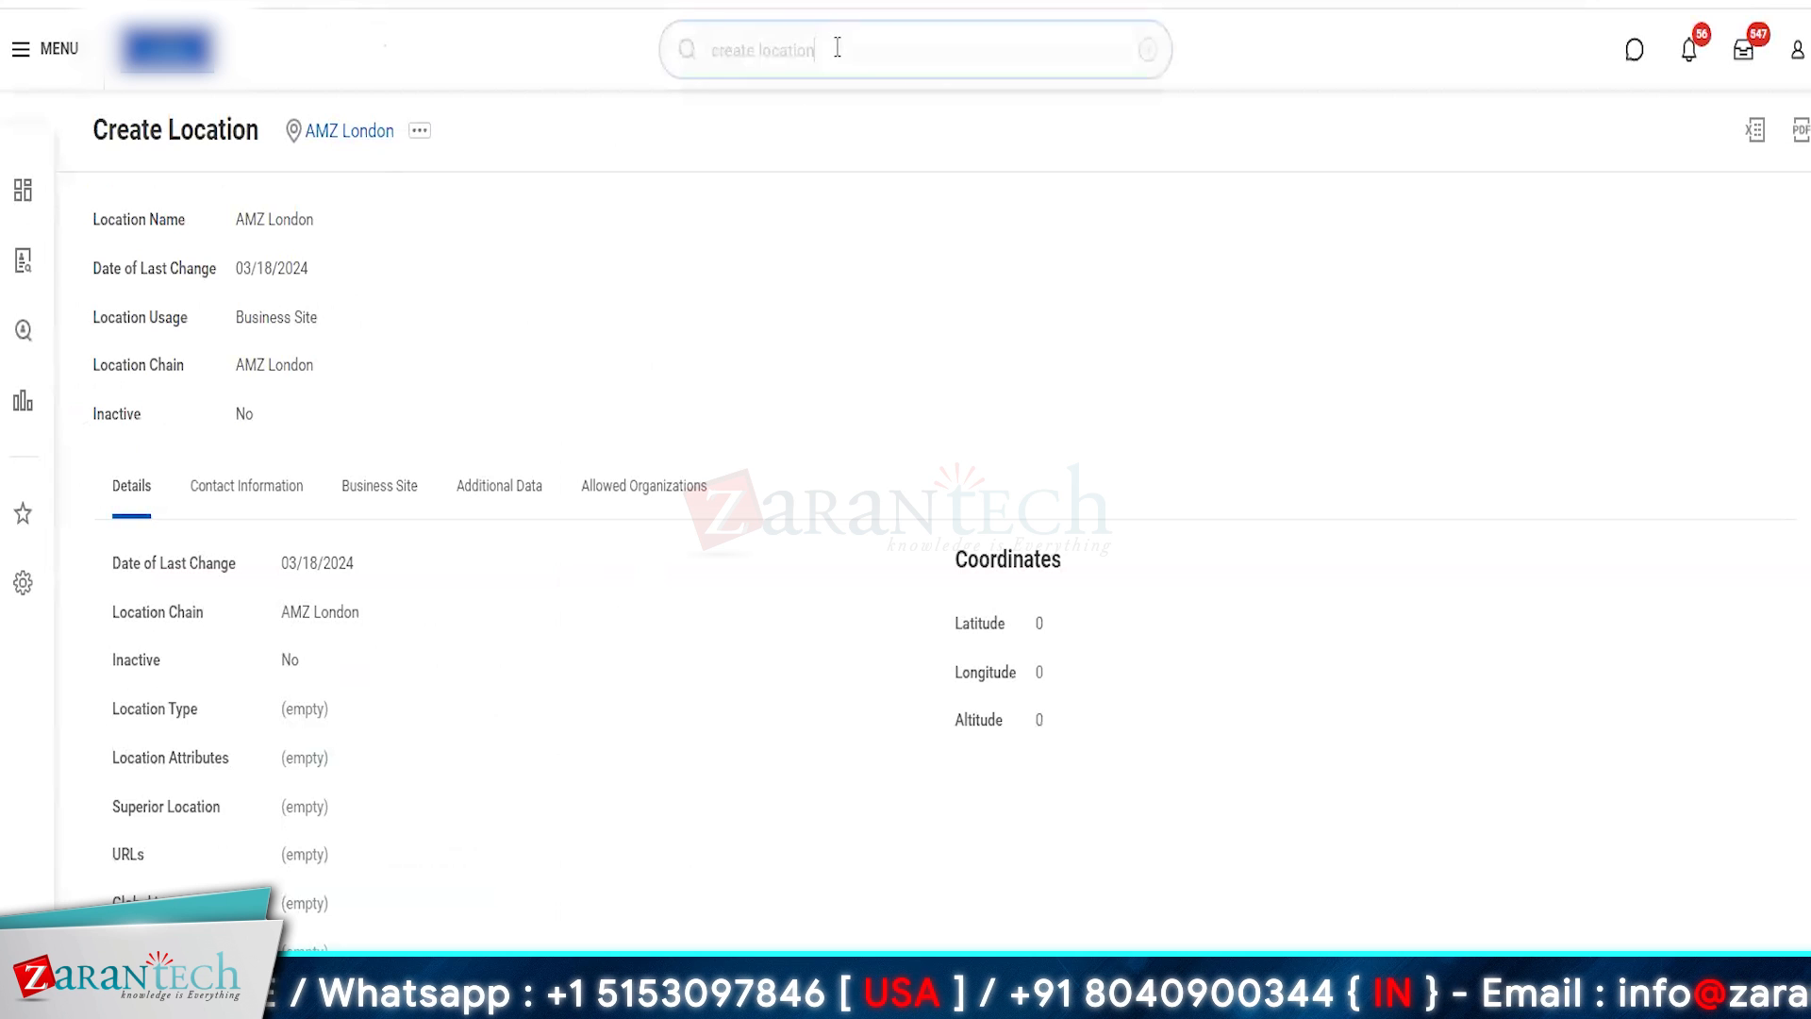
pyautogui.press('Return')
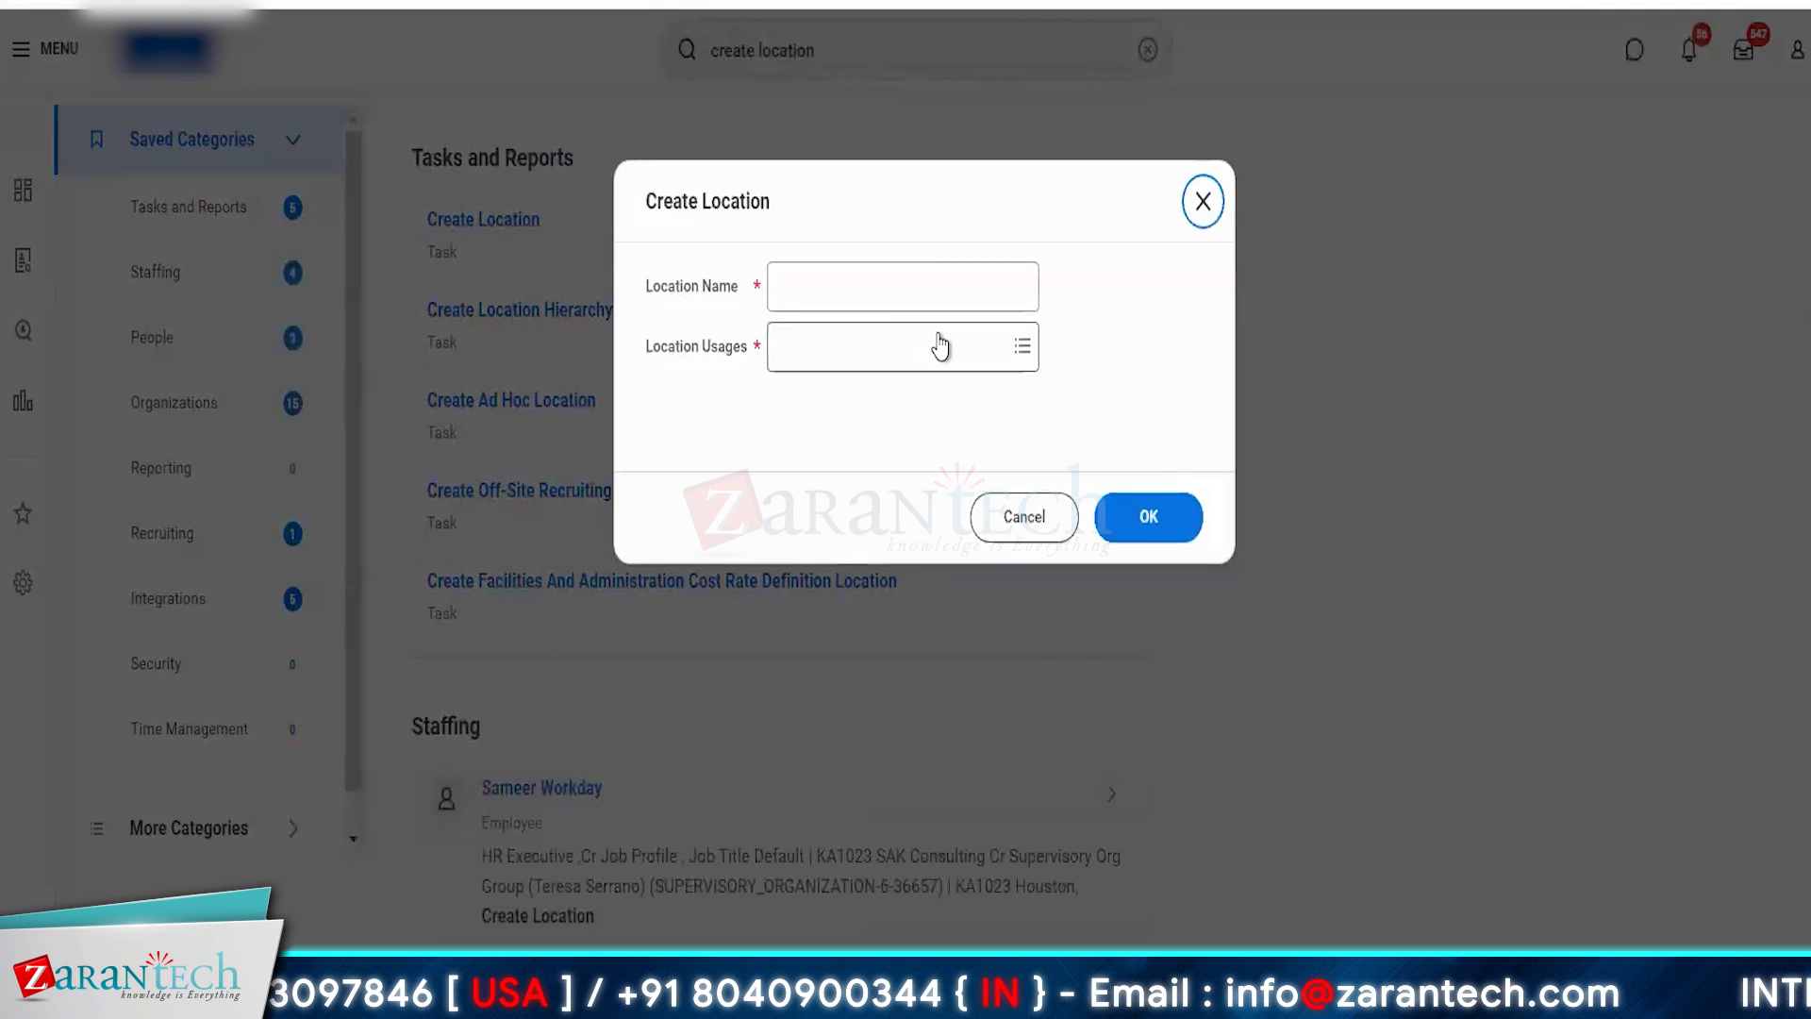
pyautogui.click(821, 279)
pyautogui.write('AMZ')
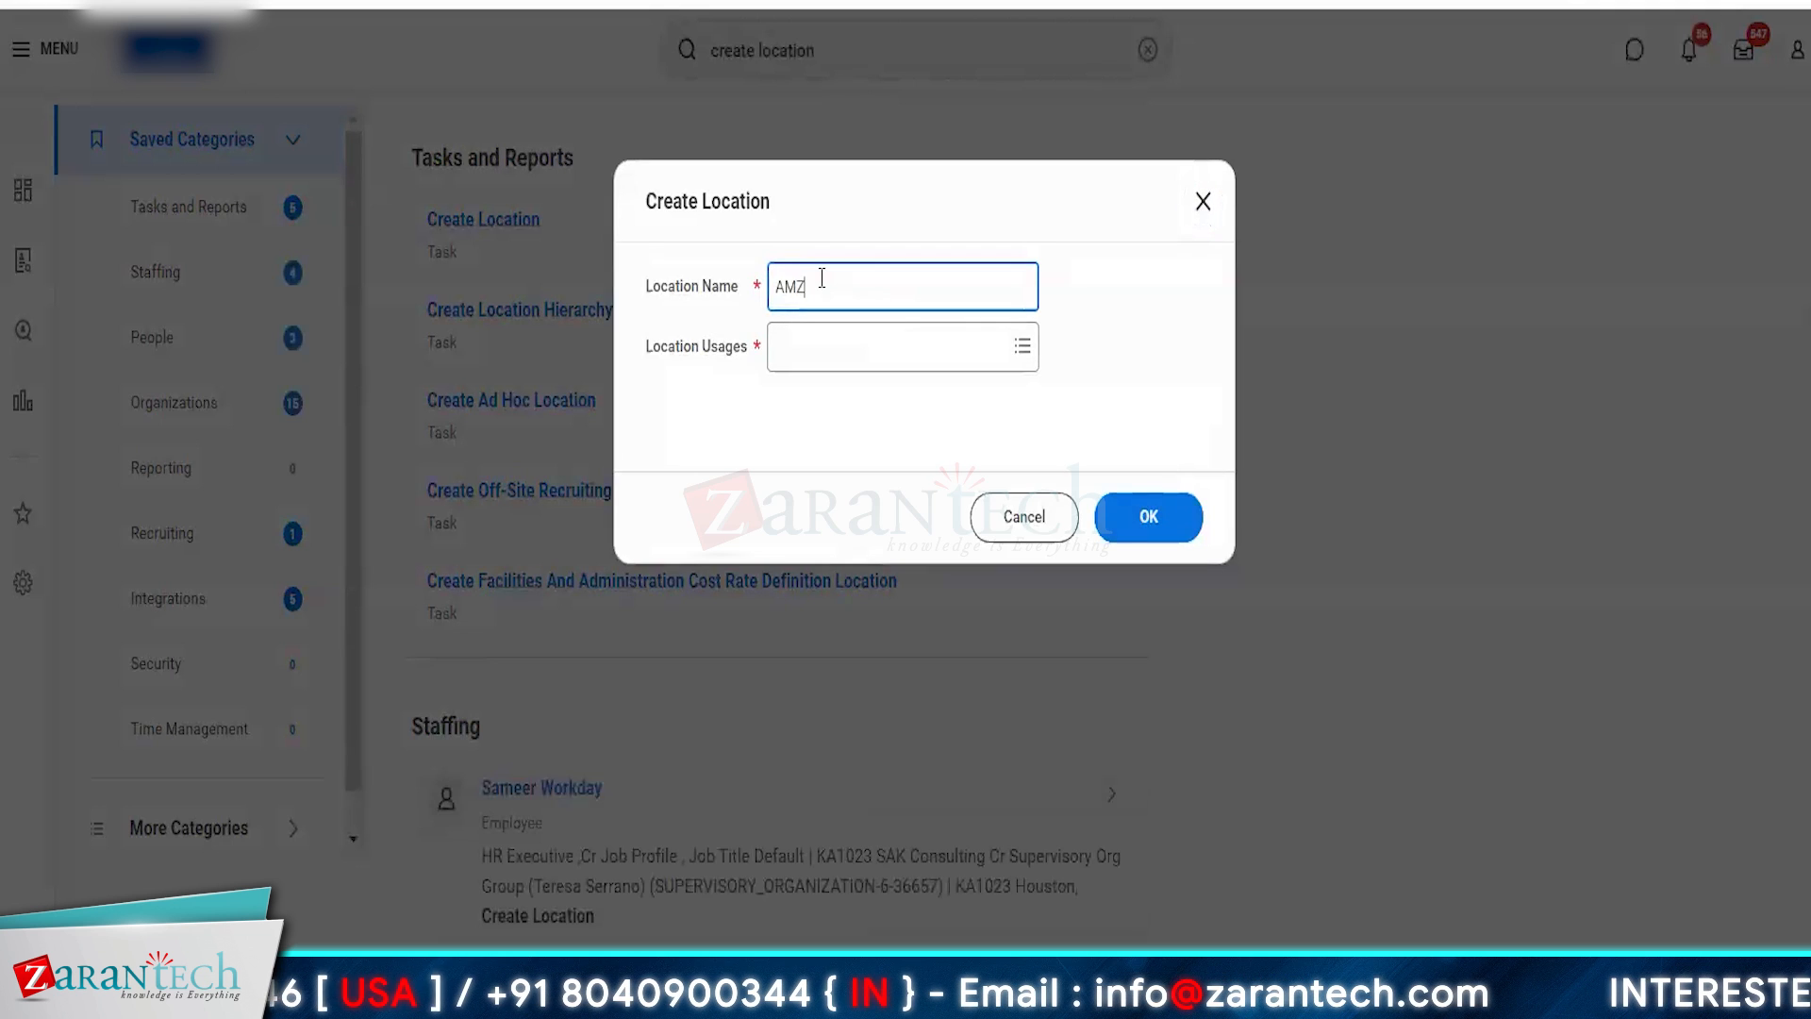
pyautogui.write(' Toronto')
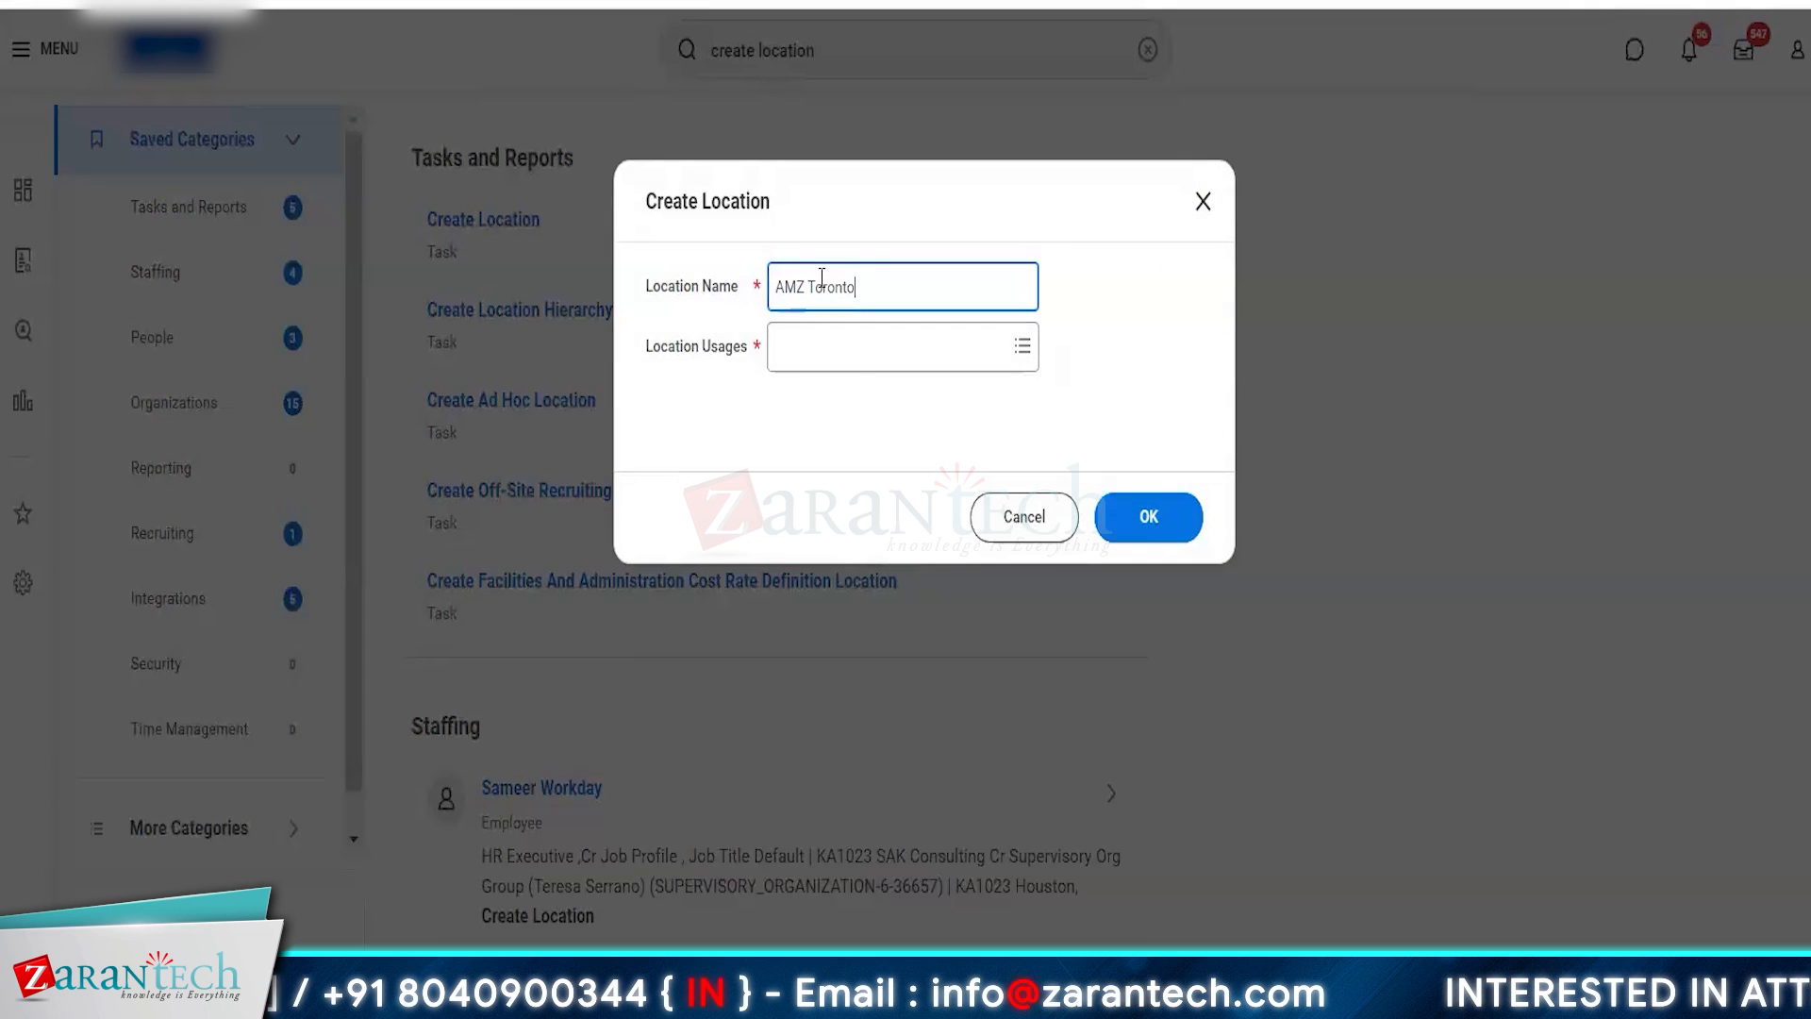
pyautogui.click(835, 368)
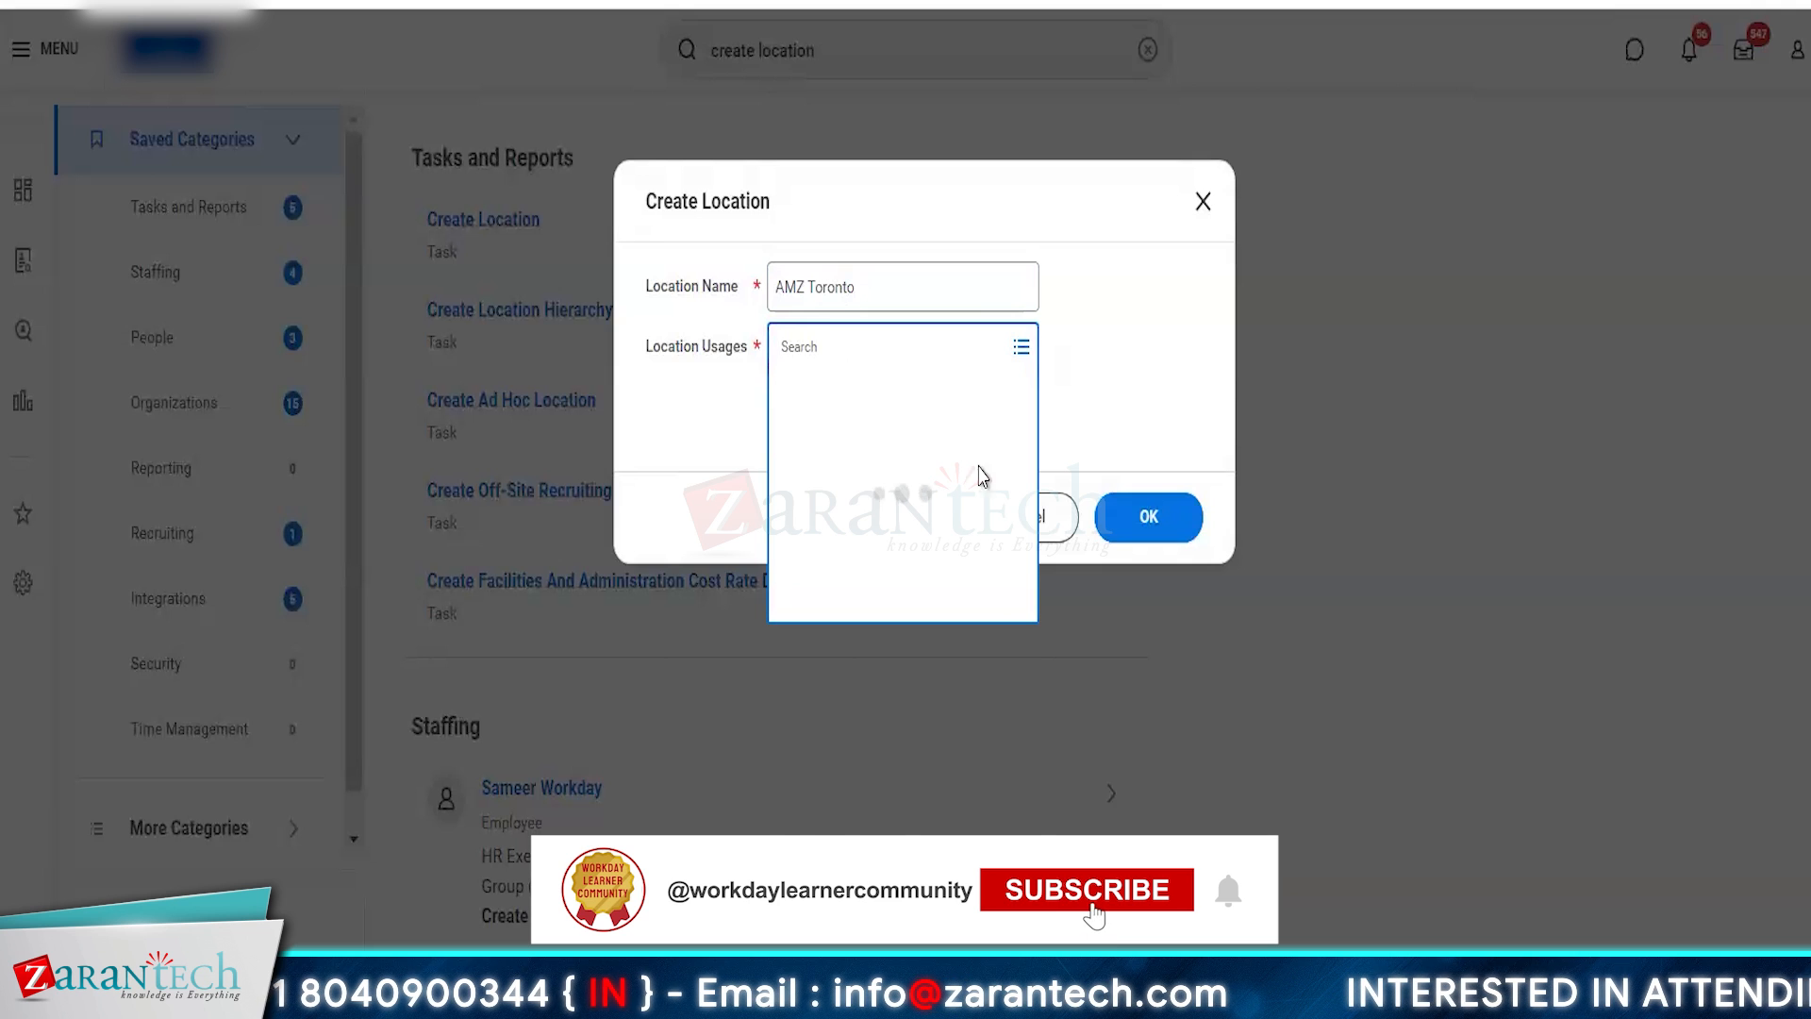
pyautogui.click(812, 434)
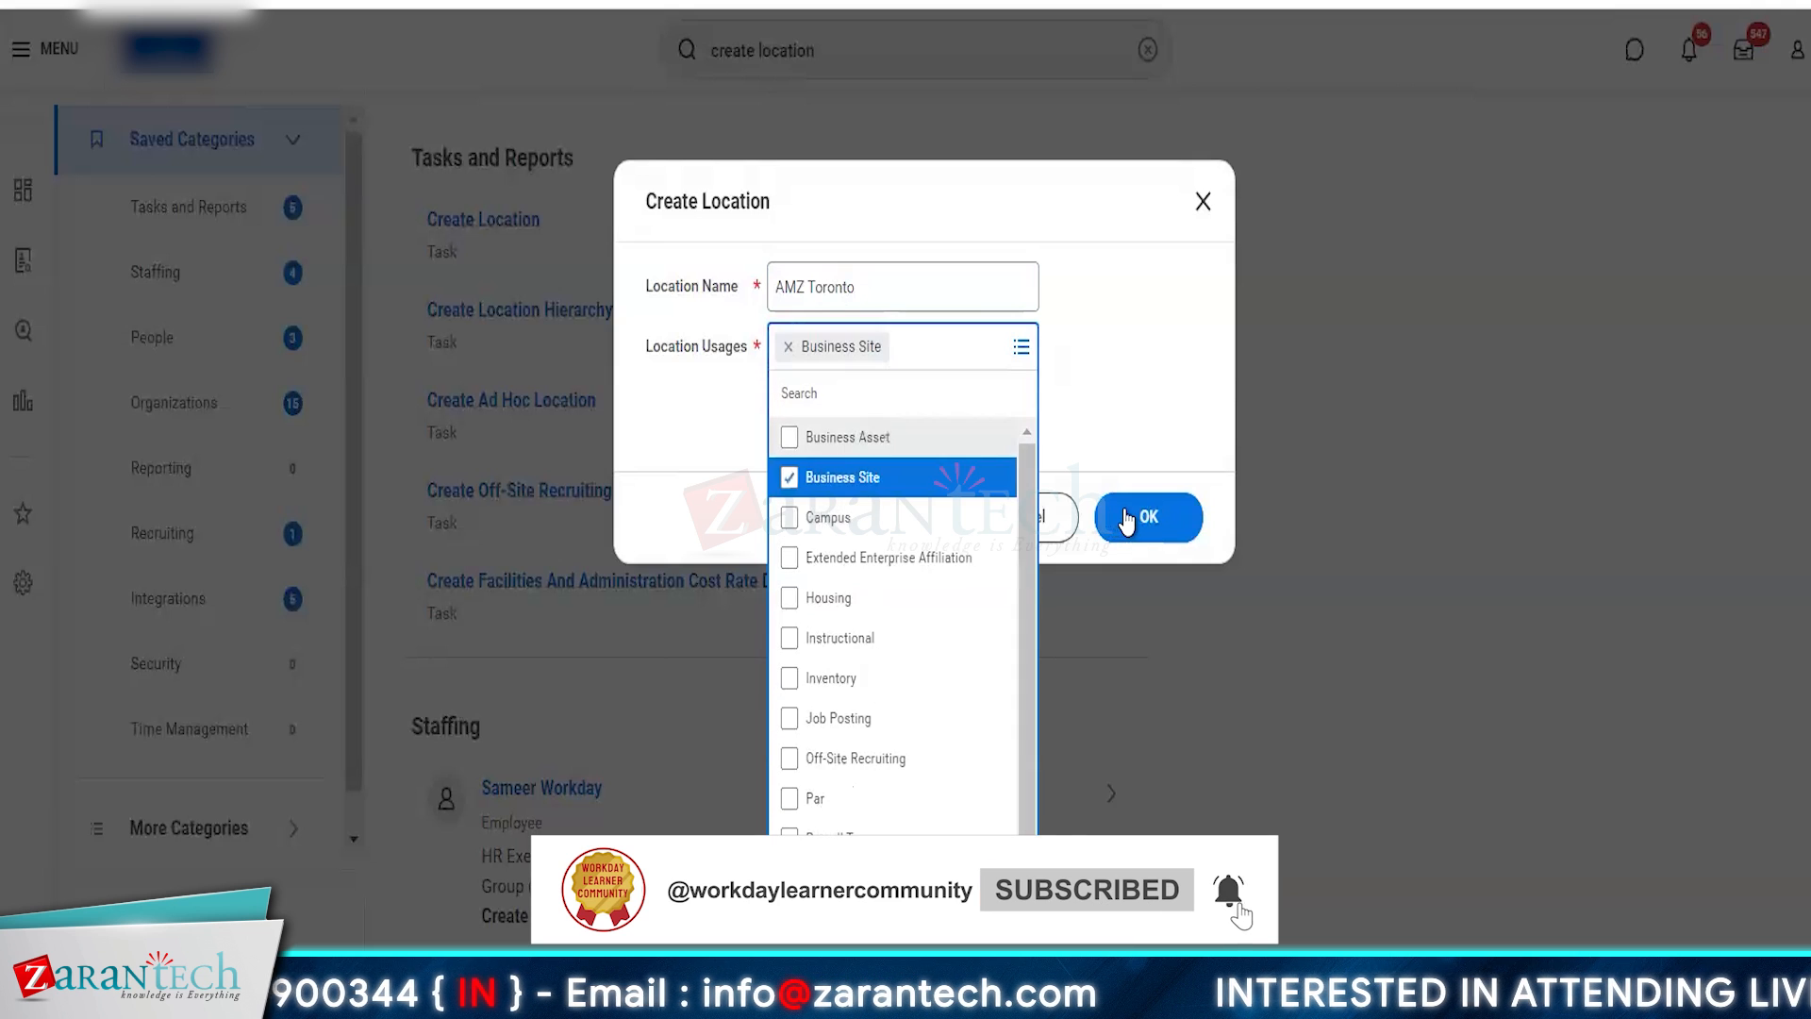
pyautogui.click(1130, 519)
pyautogui.click(1129, 519)
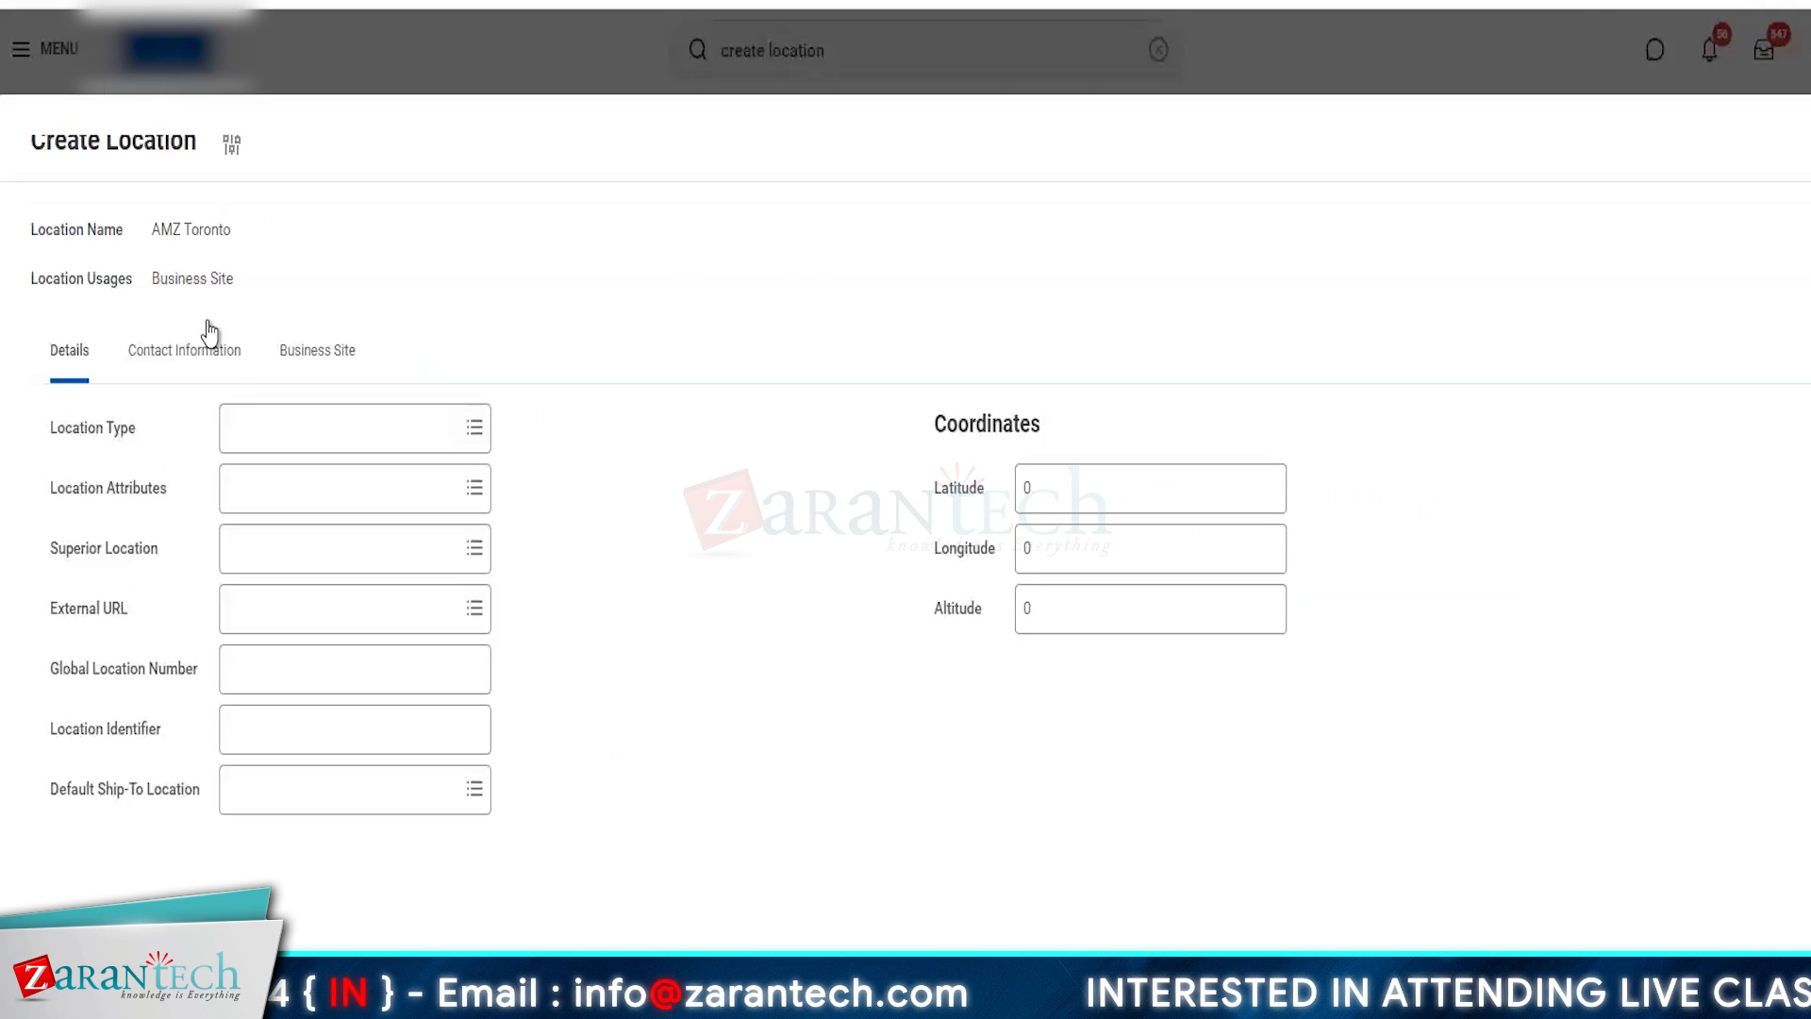
# - Add an address to the AMZ Toronto contact information with effective date 01/01/2023 and Canada as the country
pyautogui.click(173, 363)
pyautogui.click(112, 685)
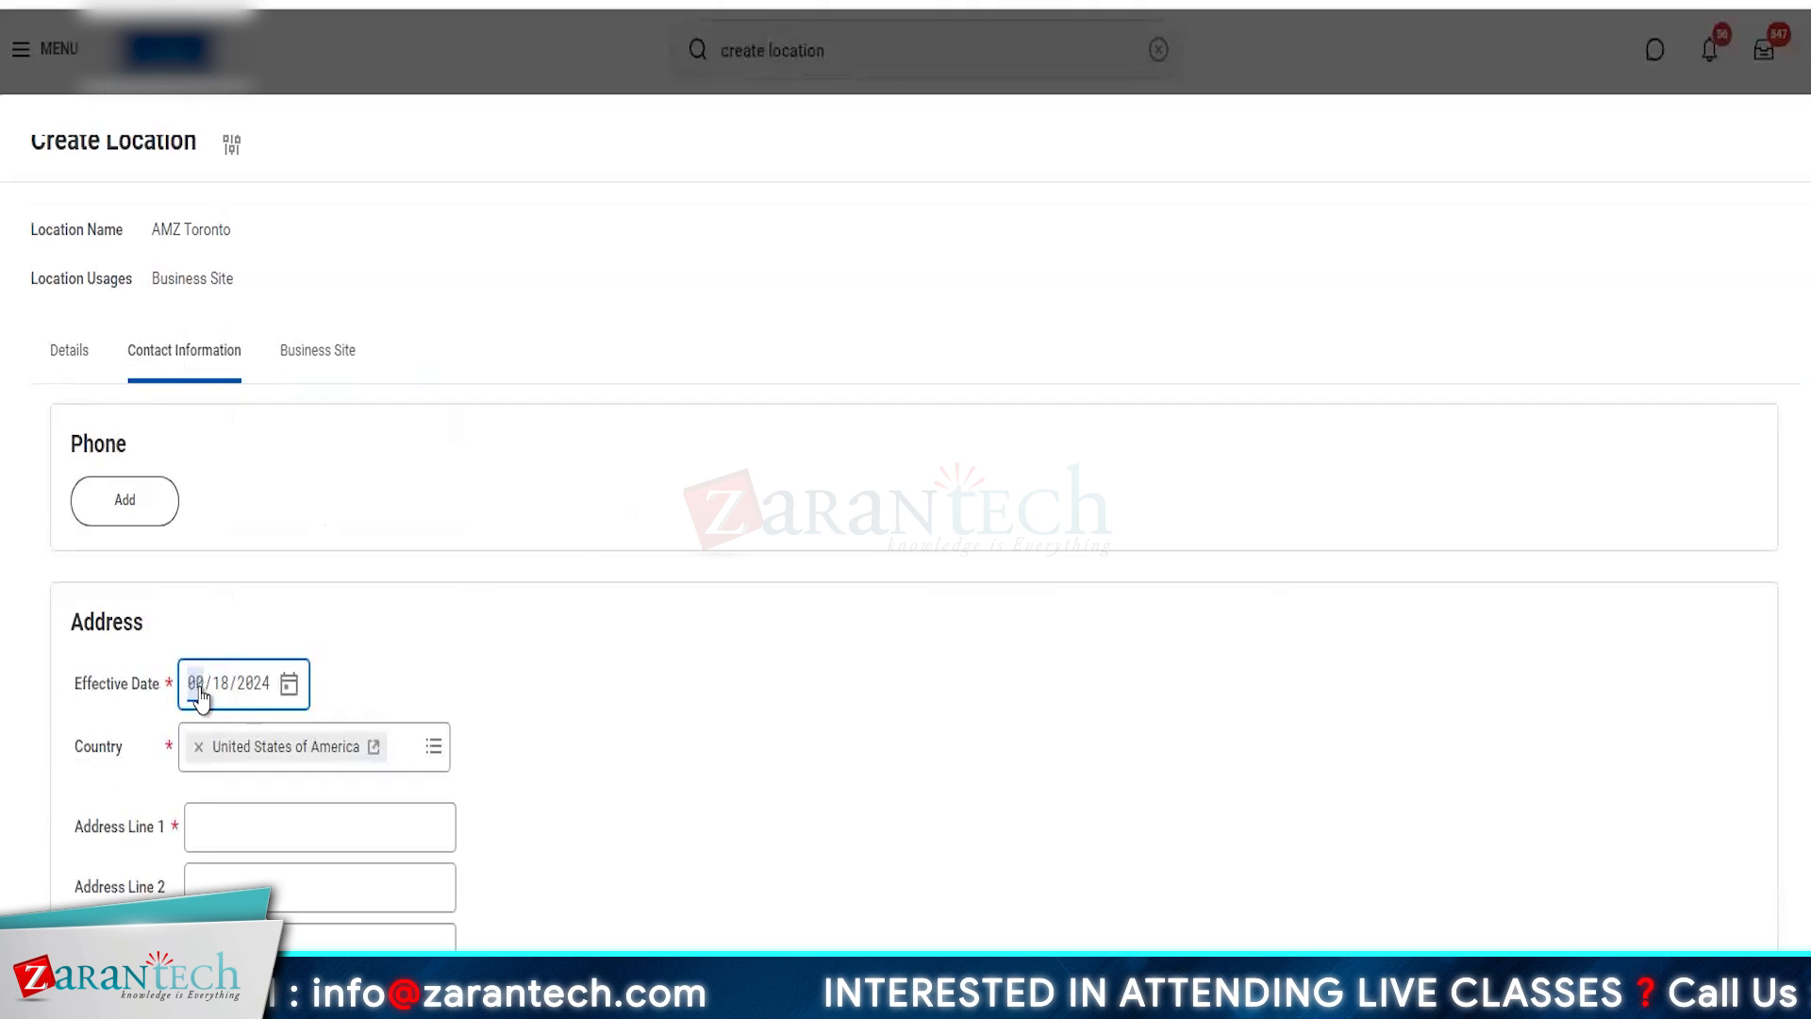
pyautogui.write('0101202')
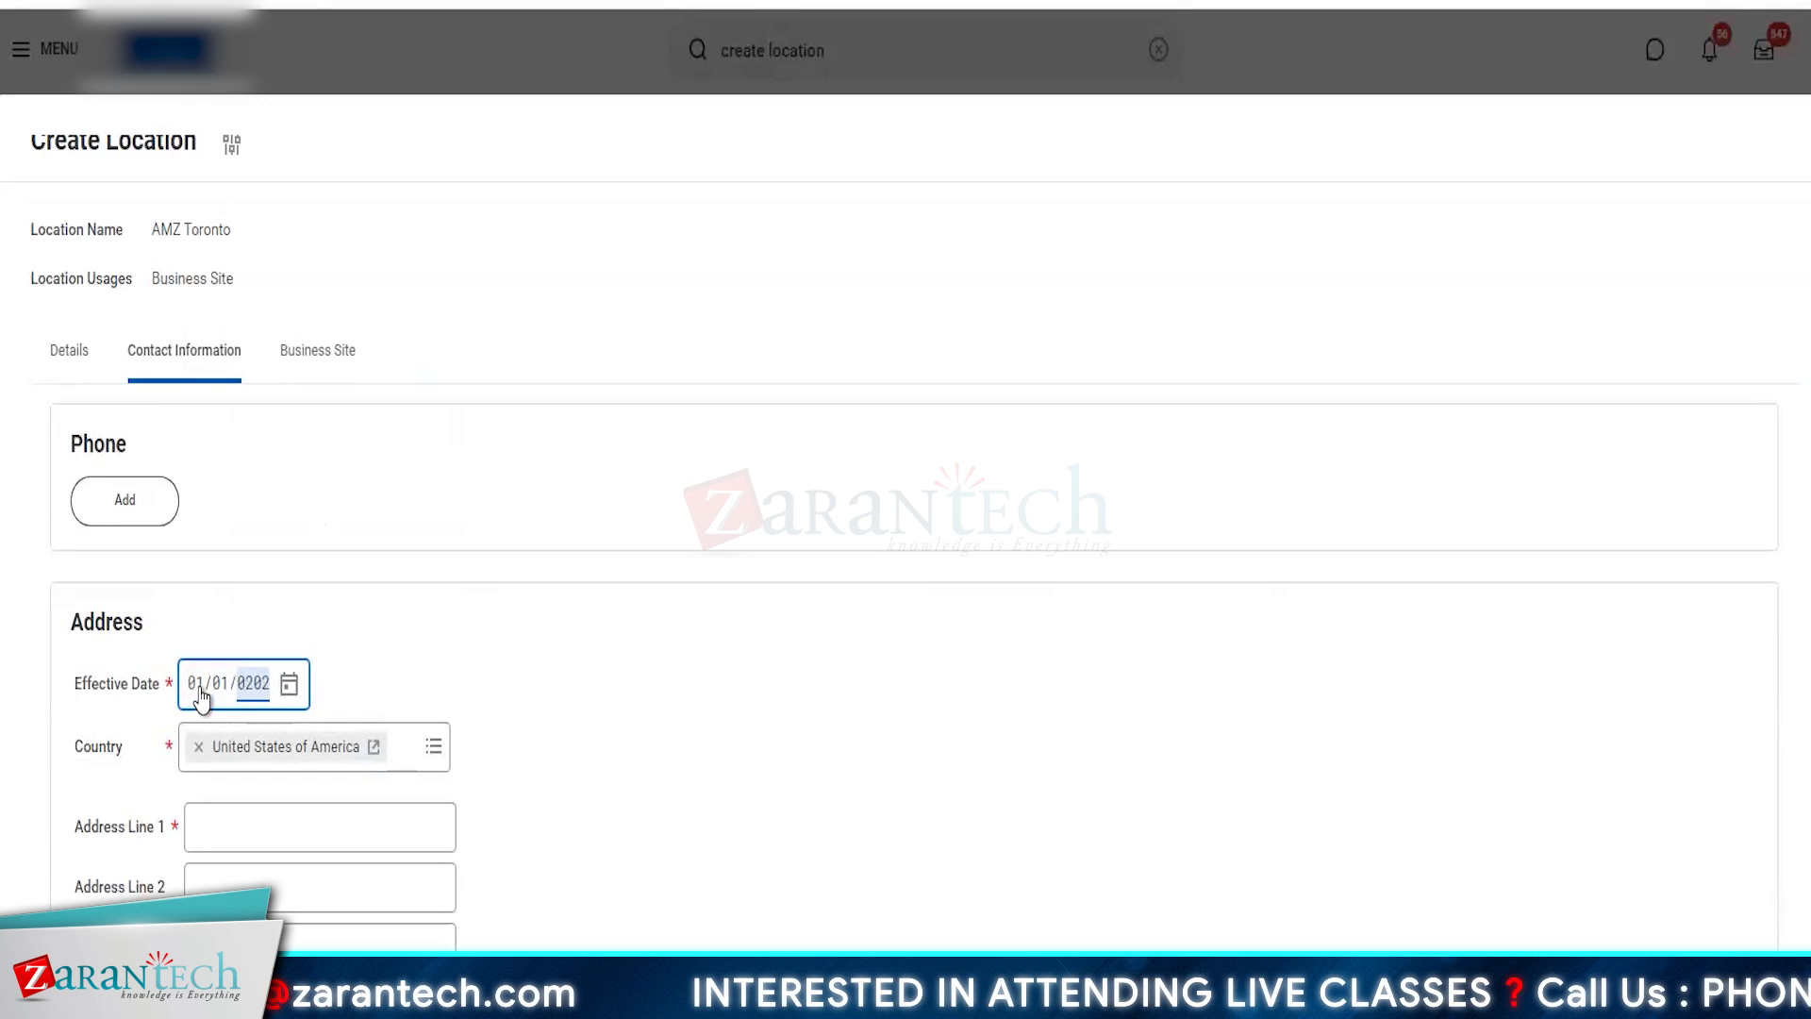
pyautogui.write('4')
pyautogui.click(252, 760)
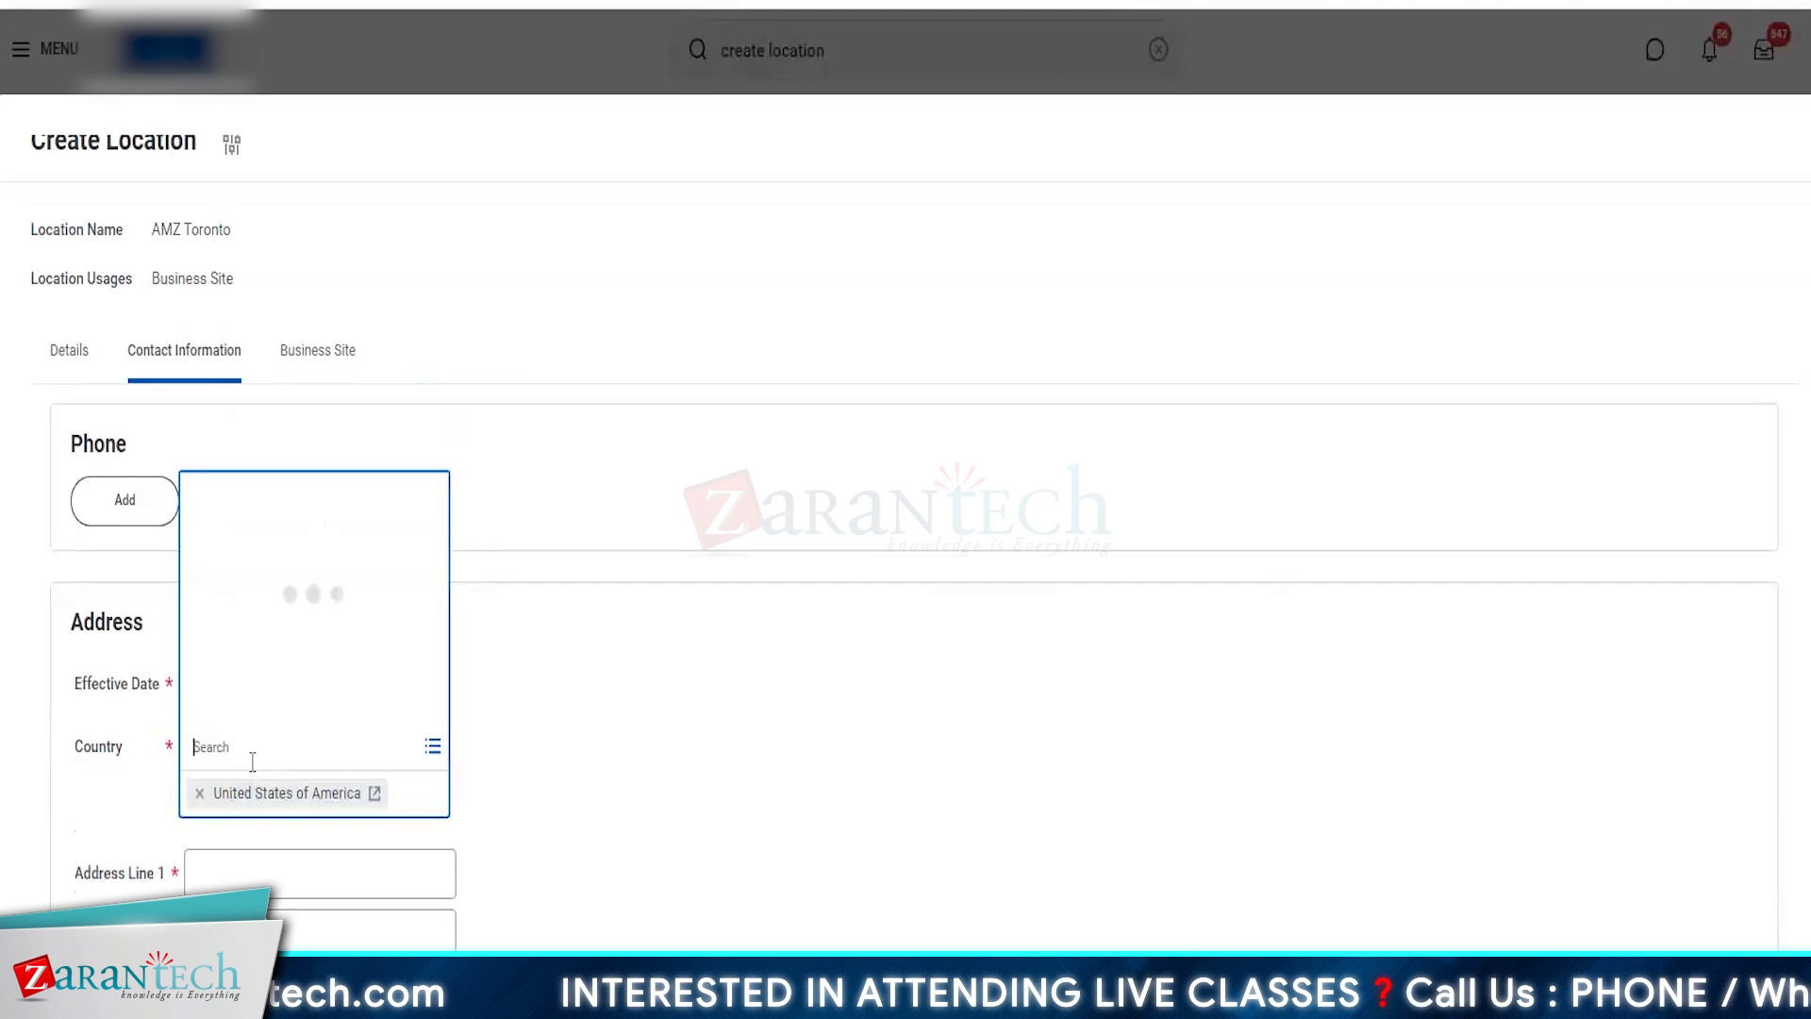
pyautogui.write('canda')
pyautogui.press('Return')
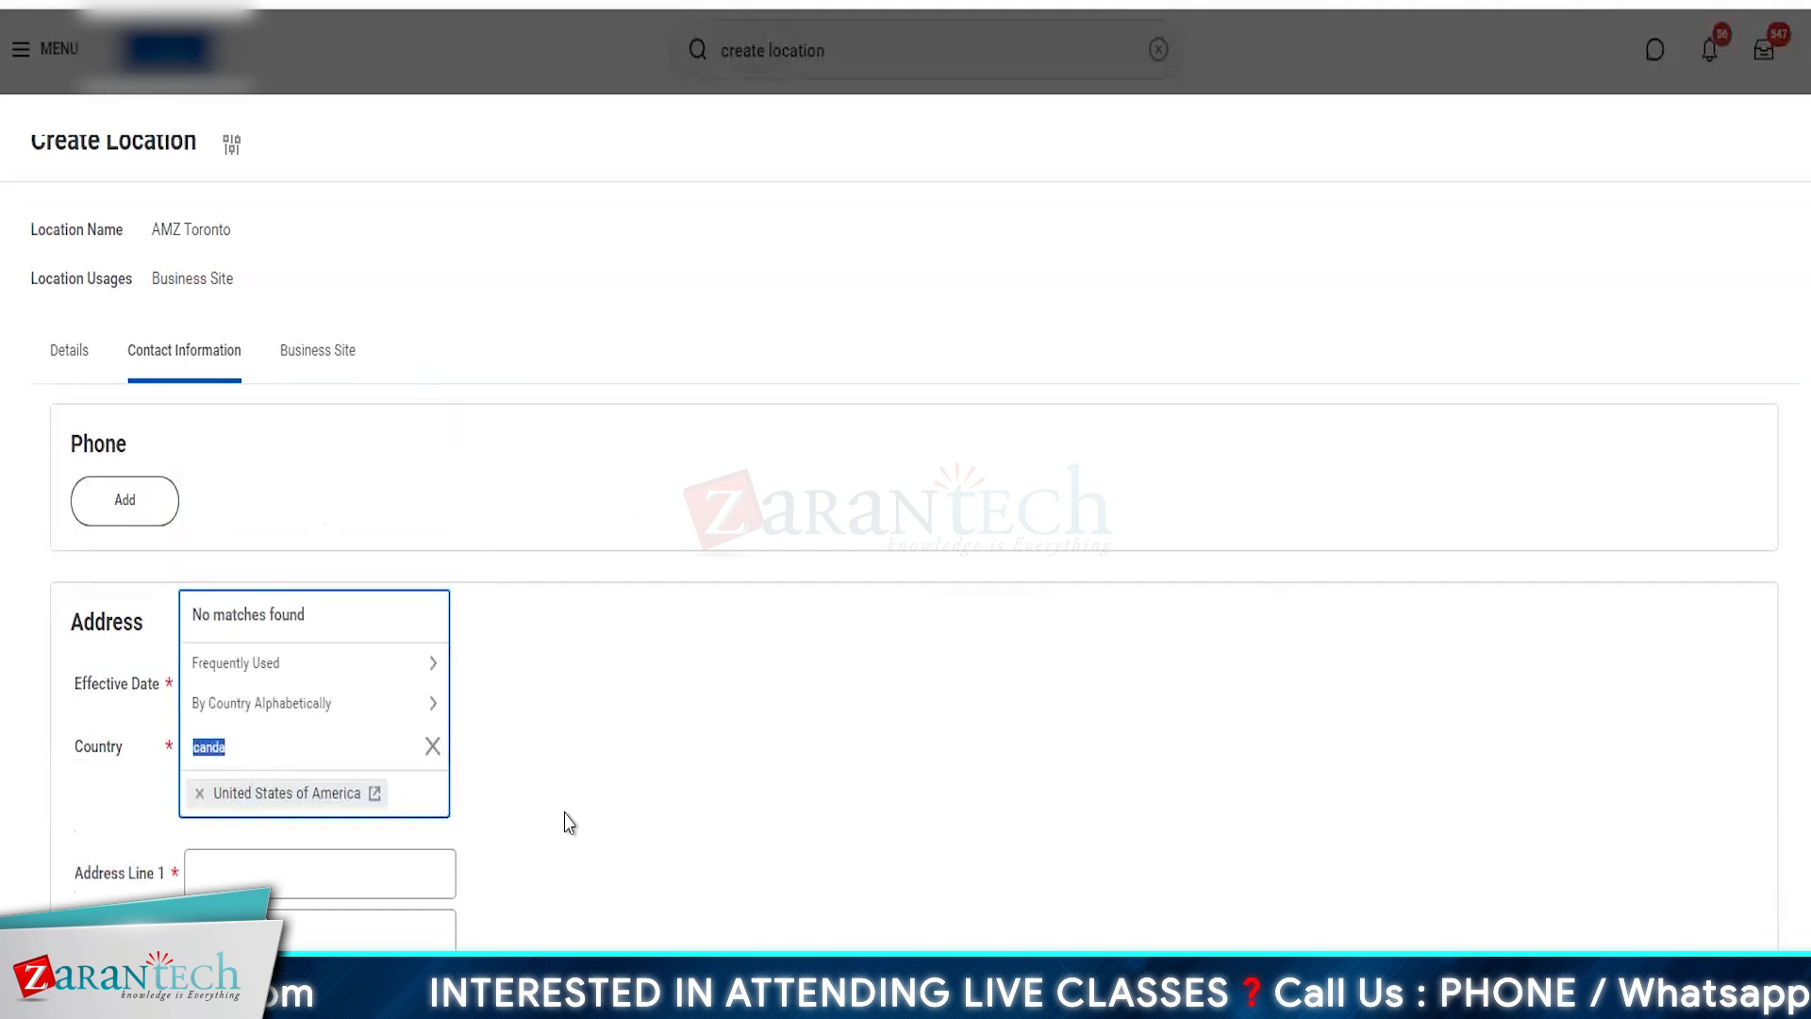
pyautogui.write('canada')
pyautogui.press('Return')
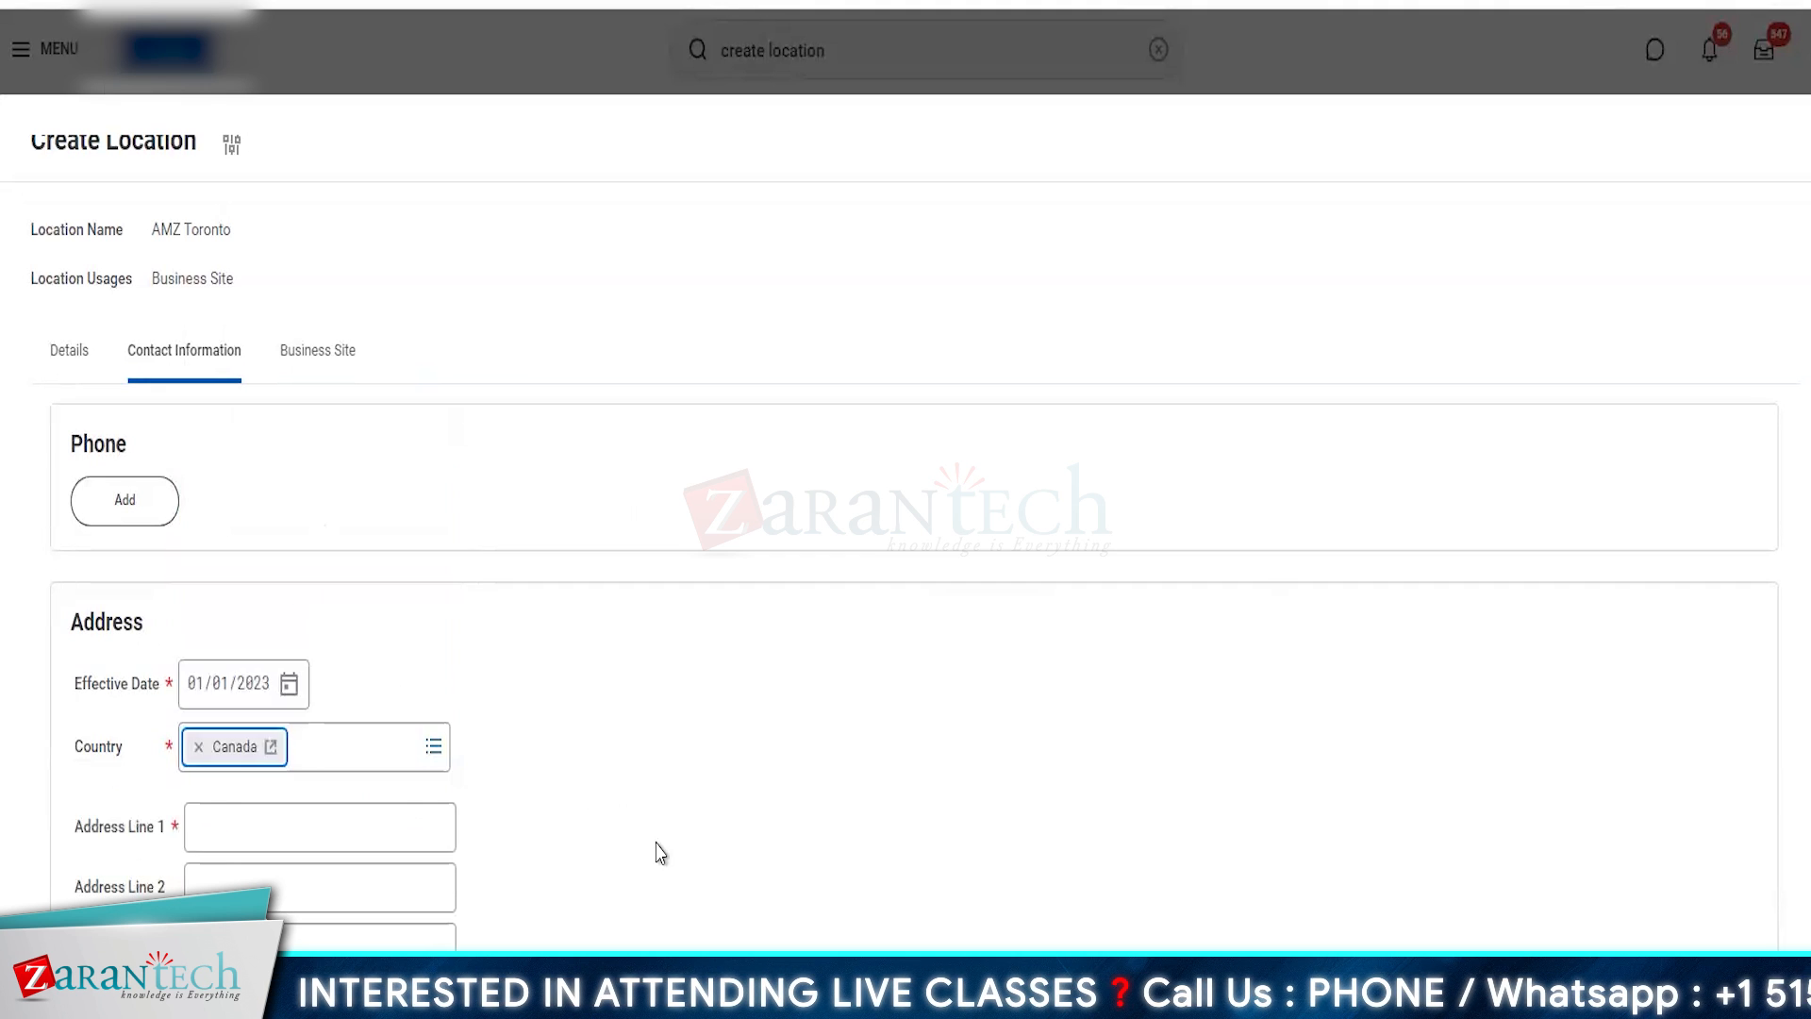
# - Fill in Address Line 1 with the street address and select Quebec as the province or territory
pyautogui.click(279, 834)
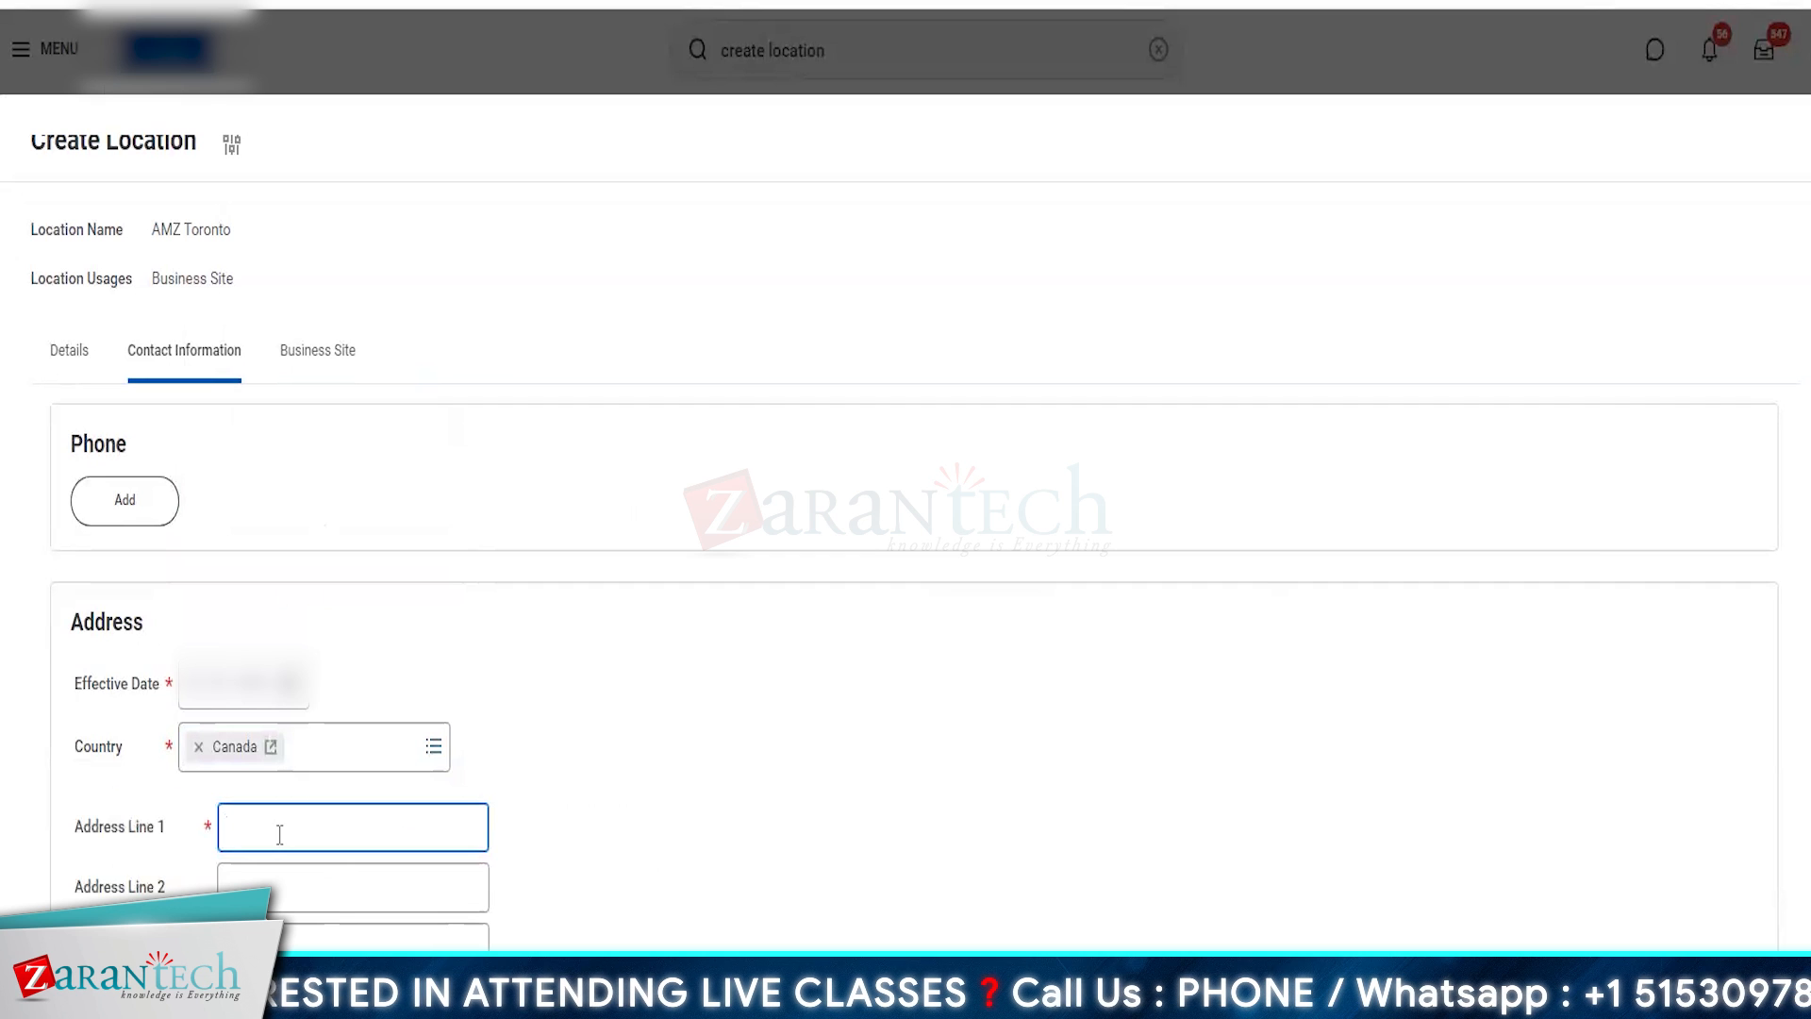
pyautogui.press('BackSpace')
pyautogui.press('BackSpace')
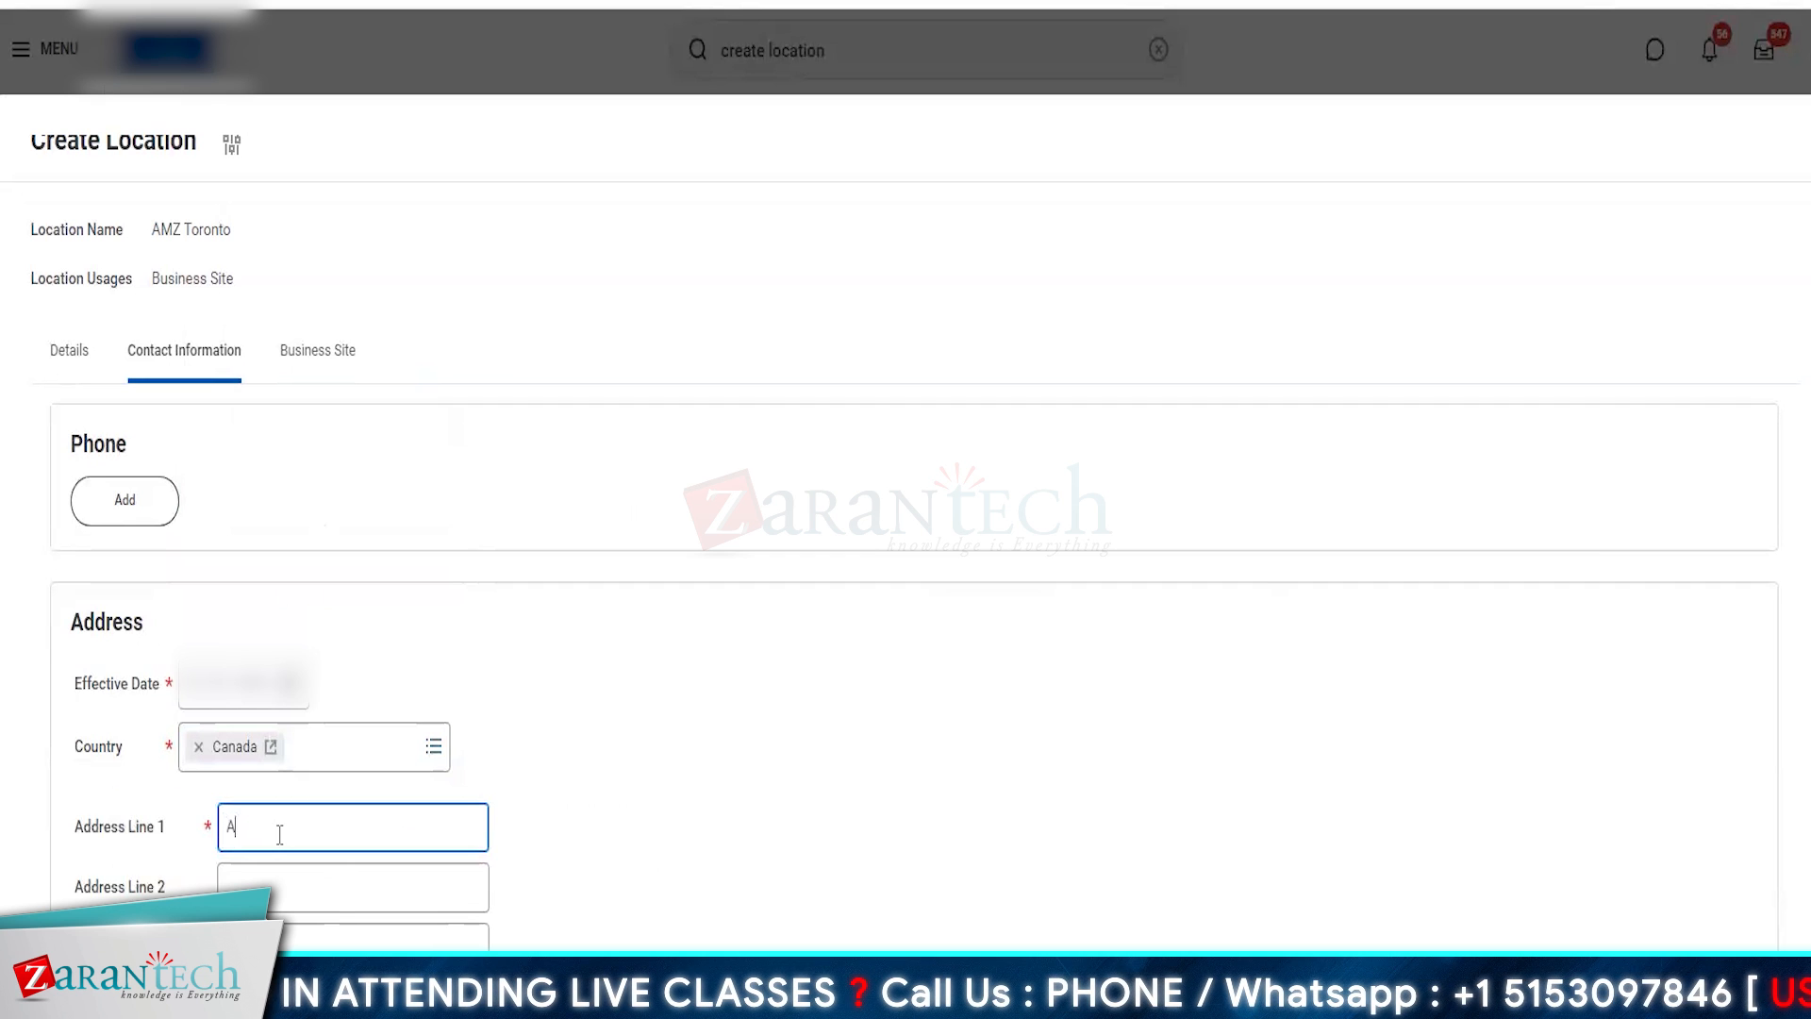
pyautogui.write('Avenue ')
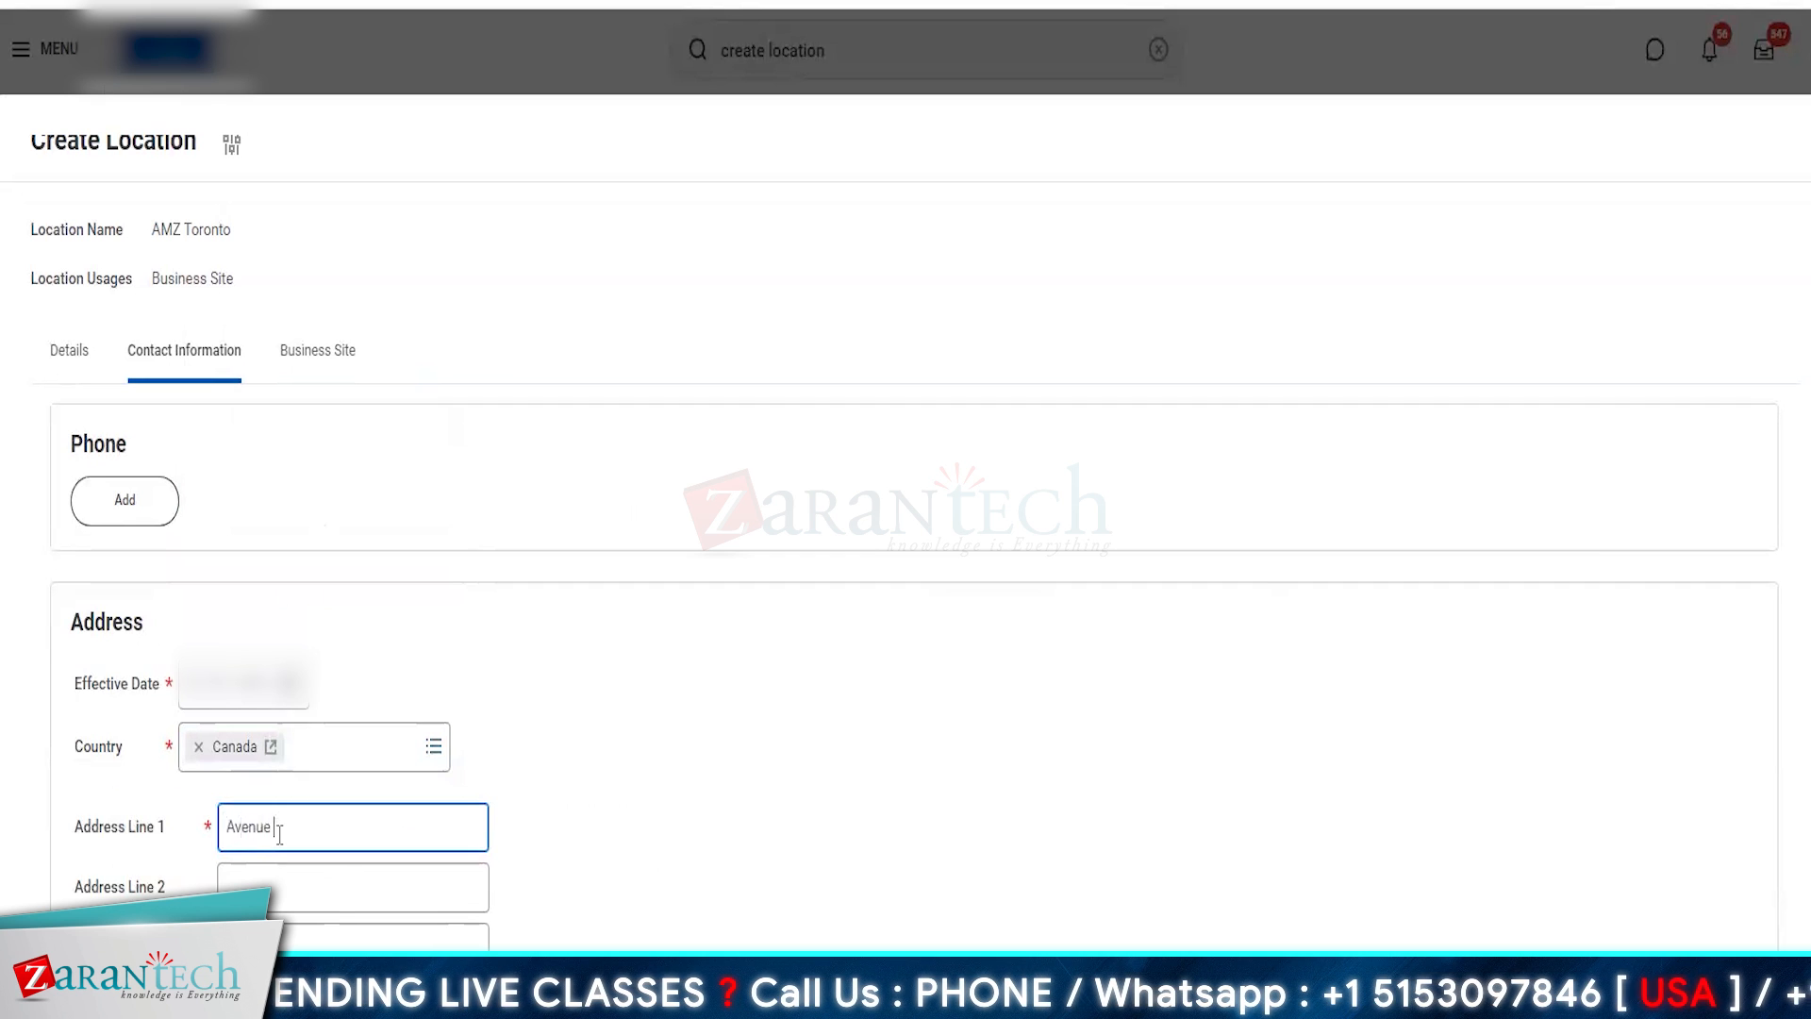
pyautogui.write('Square')
pyautogui.scroll(-5, 279, 836)
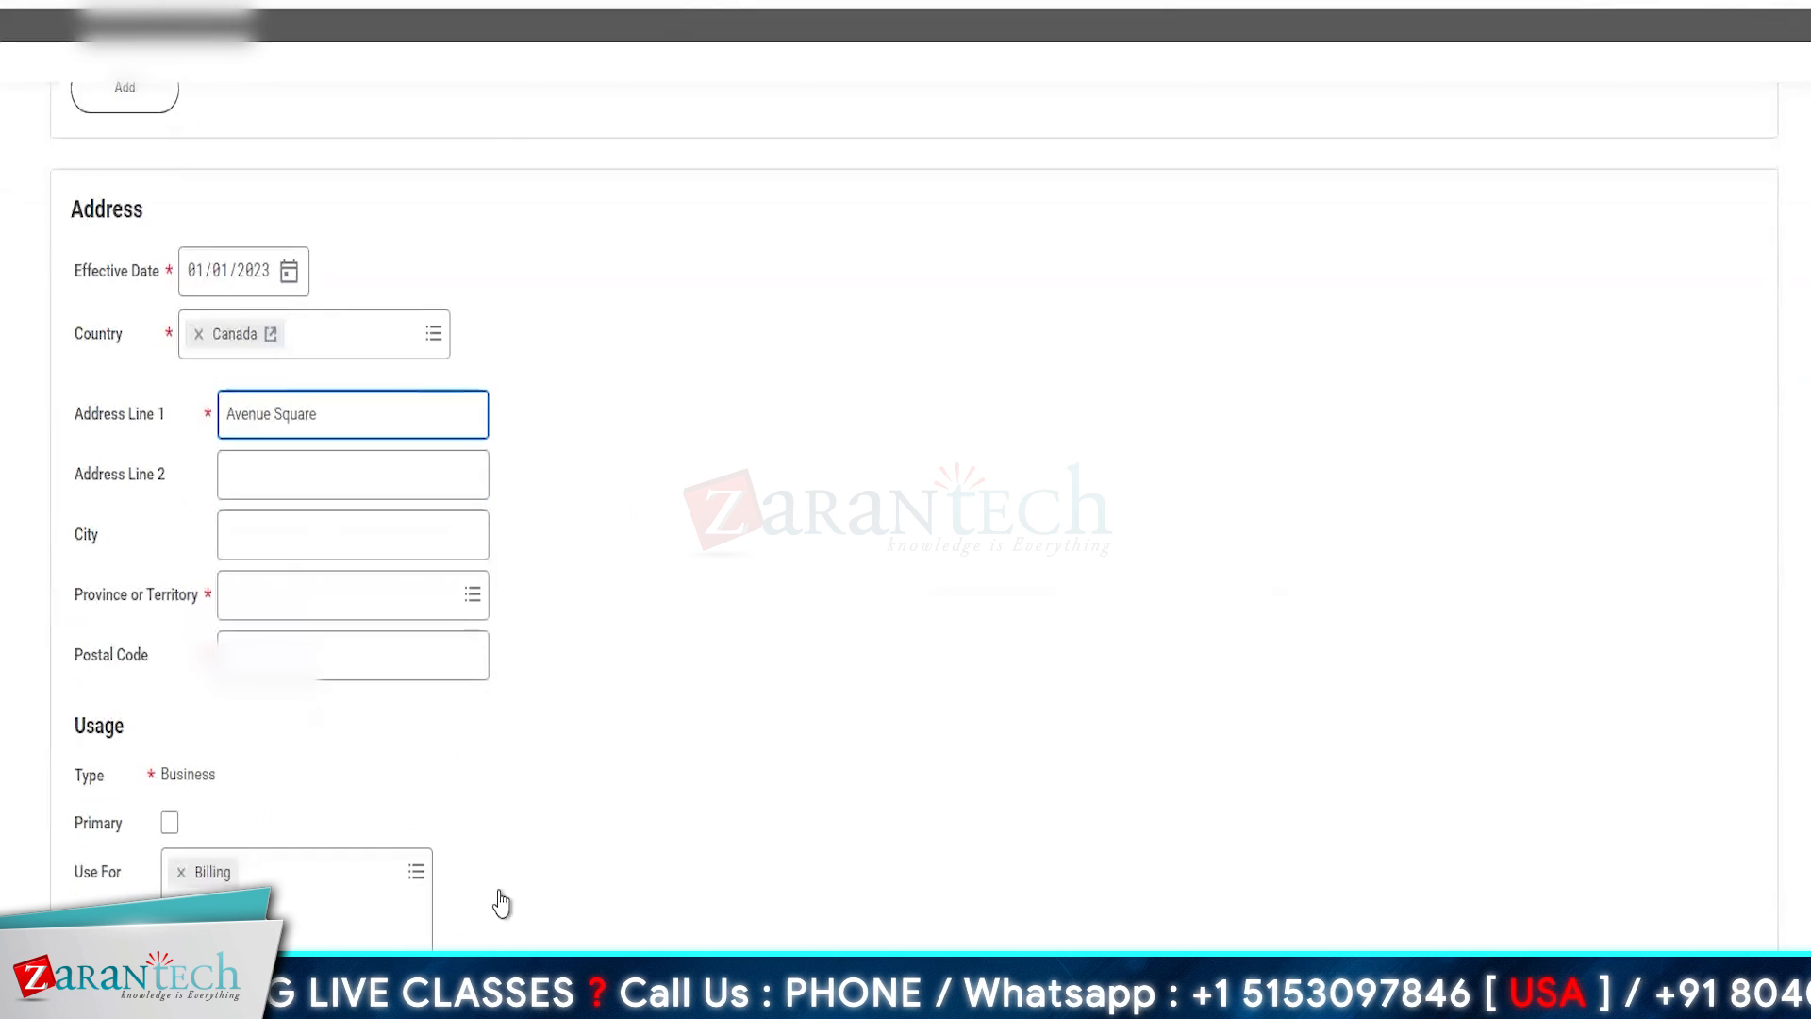
pyautogui.click(274, 581)
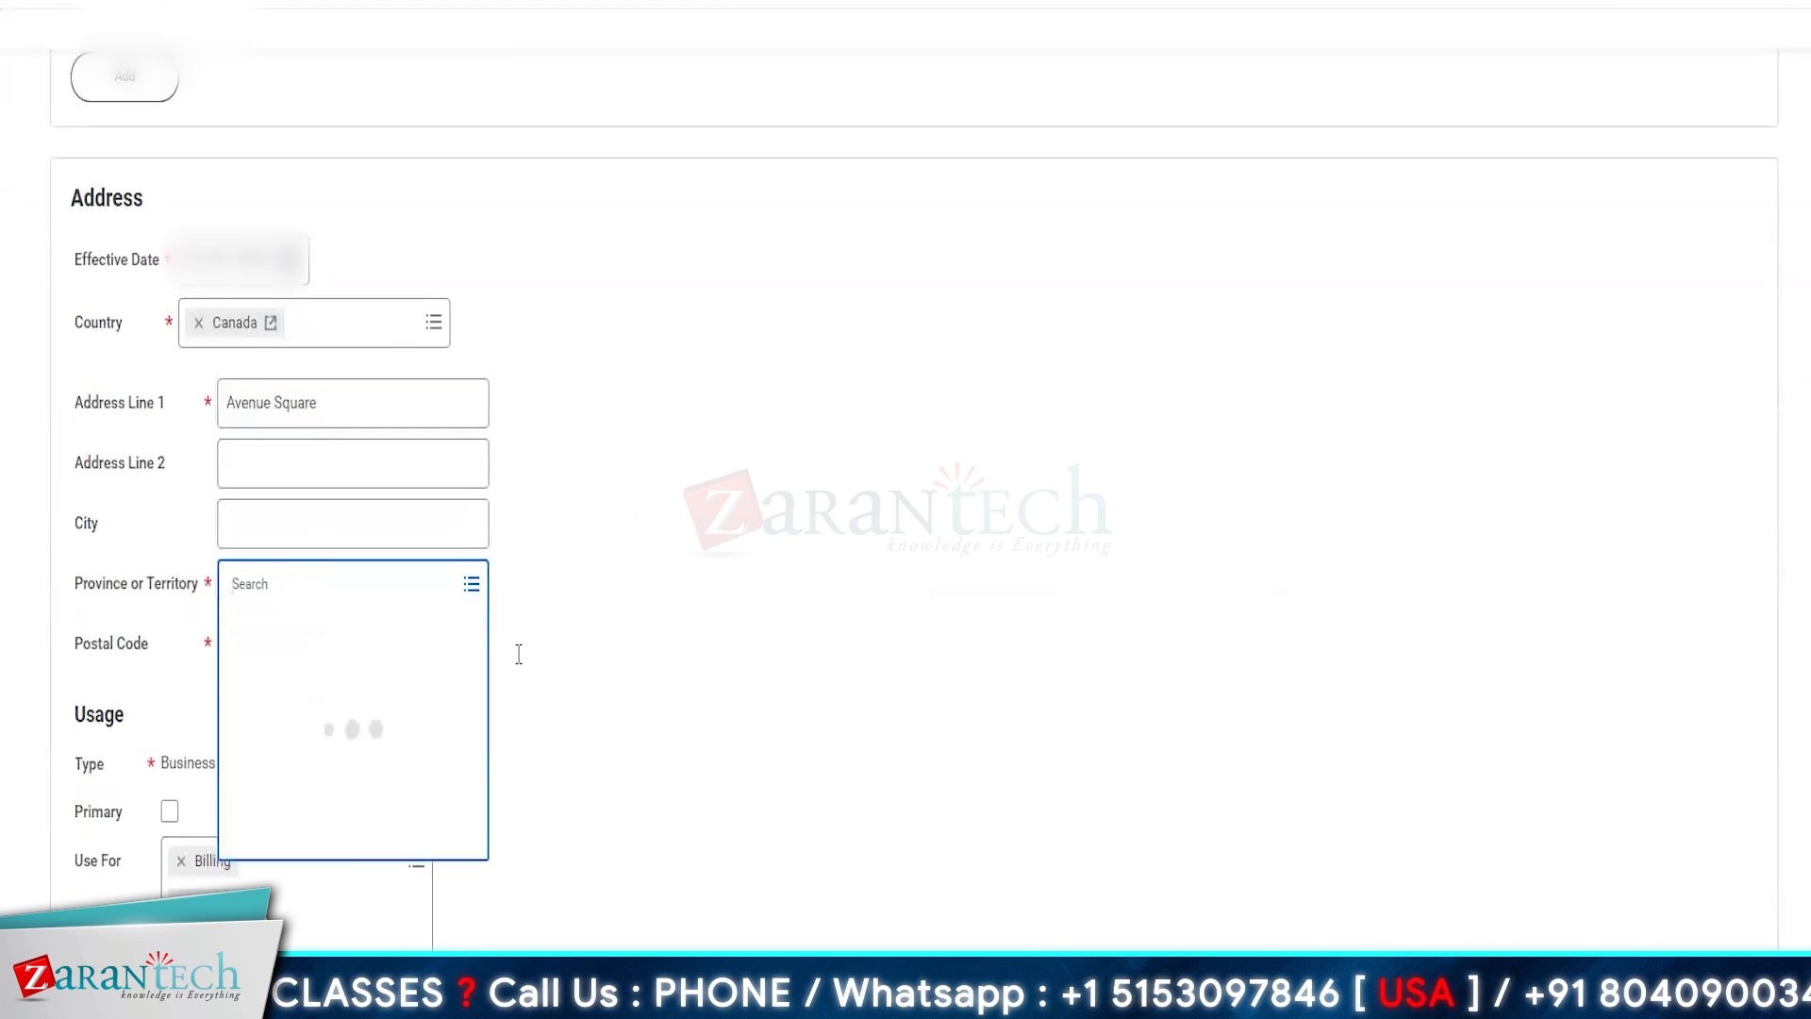
pyautogui.scroll(-1, 273, 838)
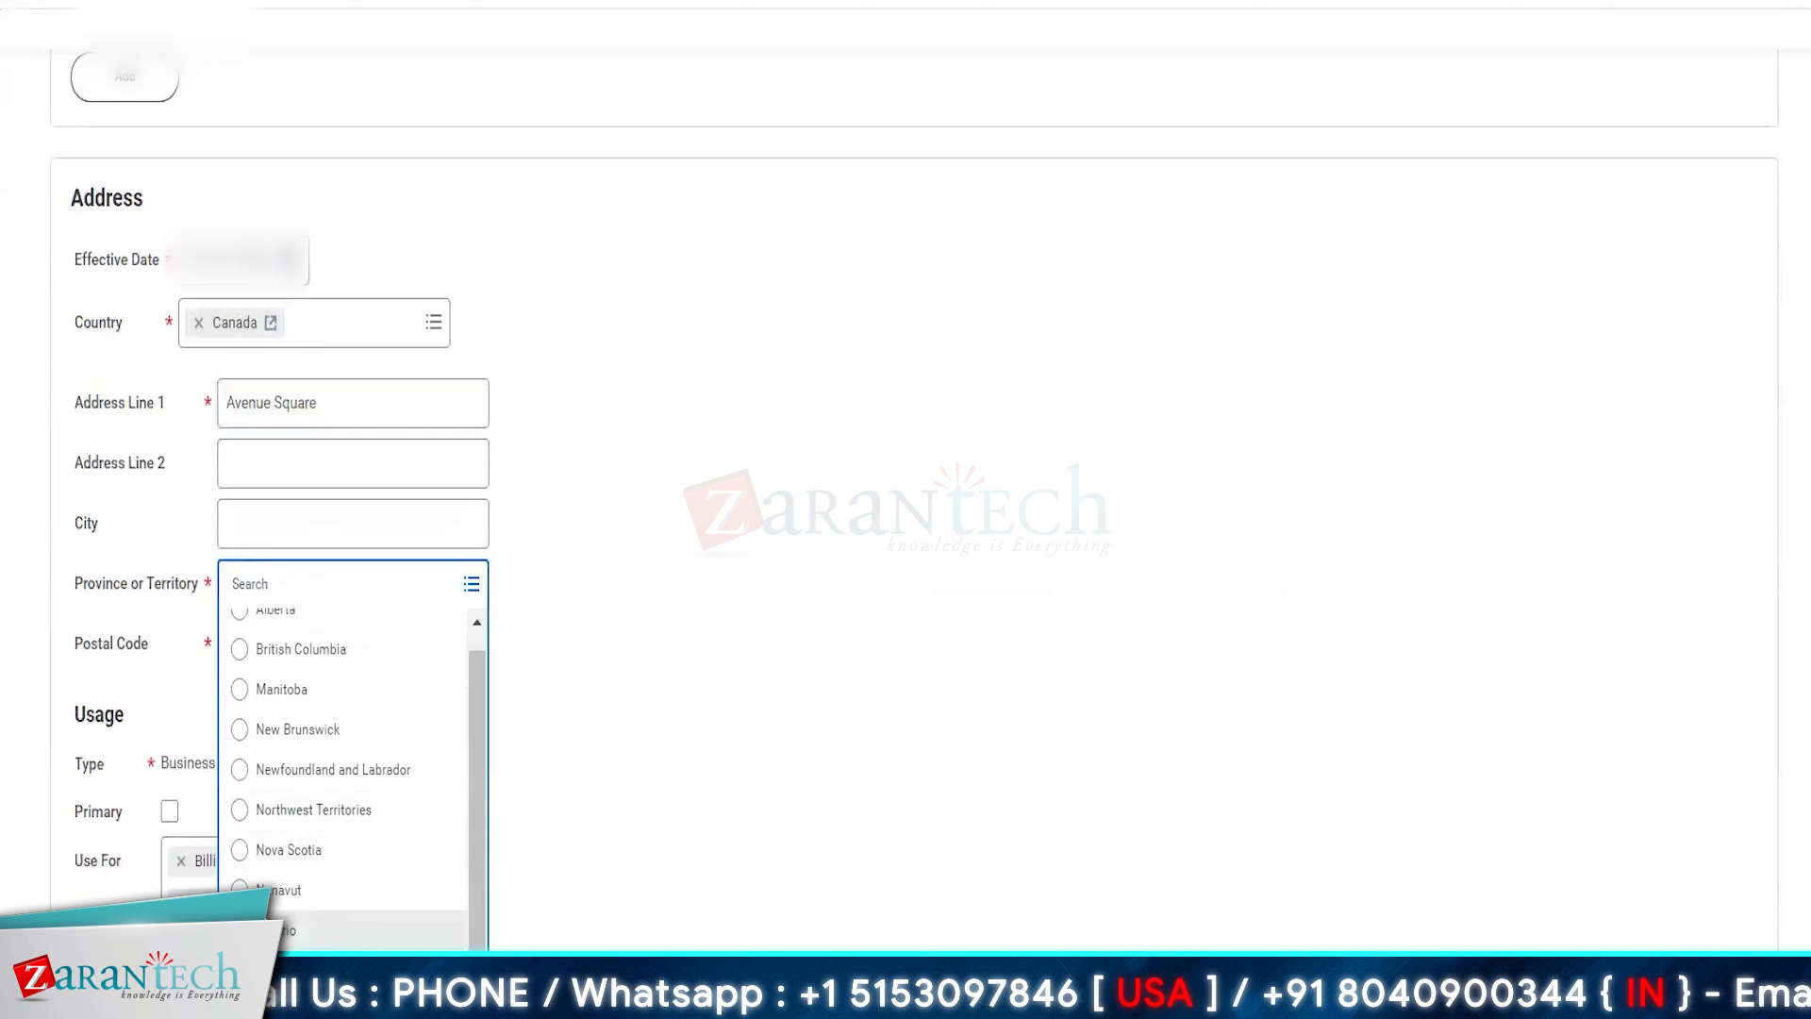
pyautogui.scroll(-2, 283, 887)
pyautogui.click(283, 877)
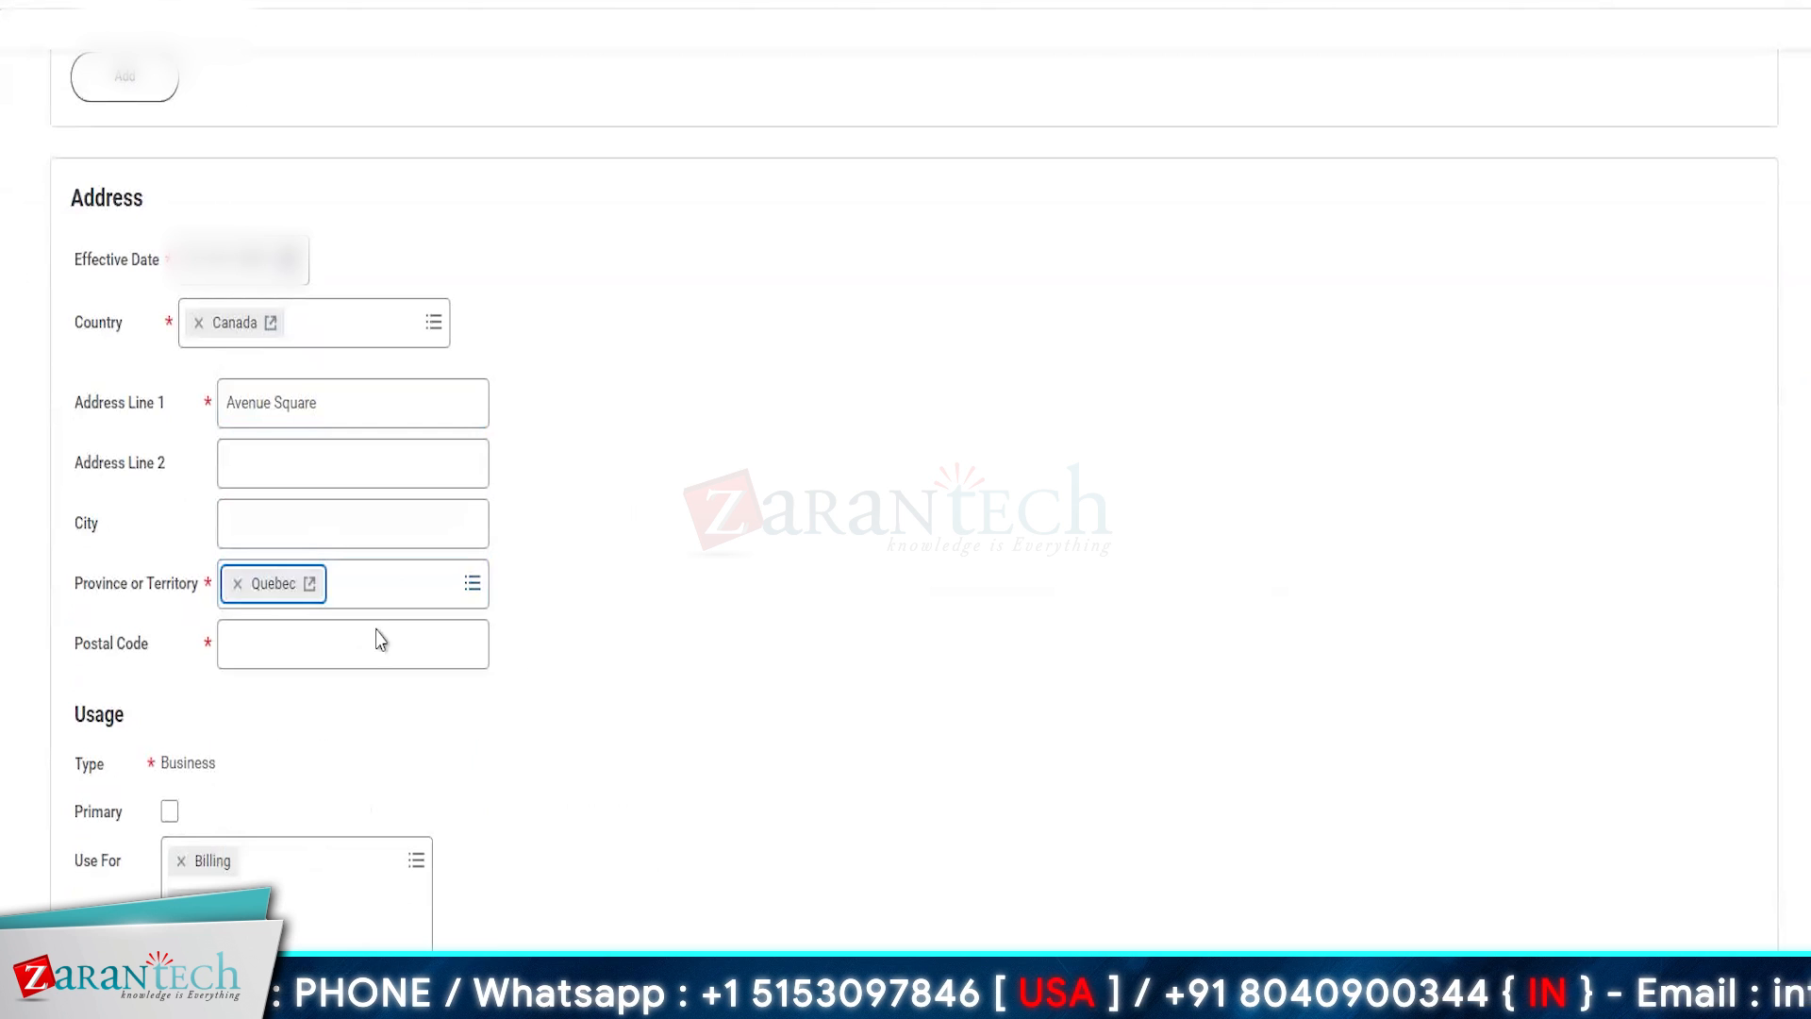
# - Try a five-digit postal code for the AMZ Toronto address
pyautogui.click(249, 637)
pyautogui.write('12345')
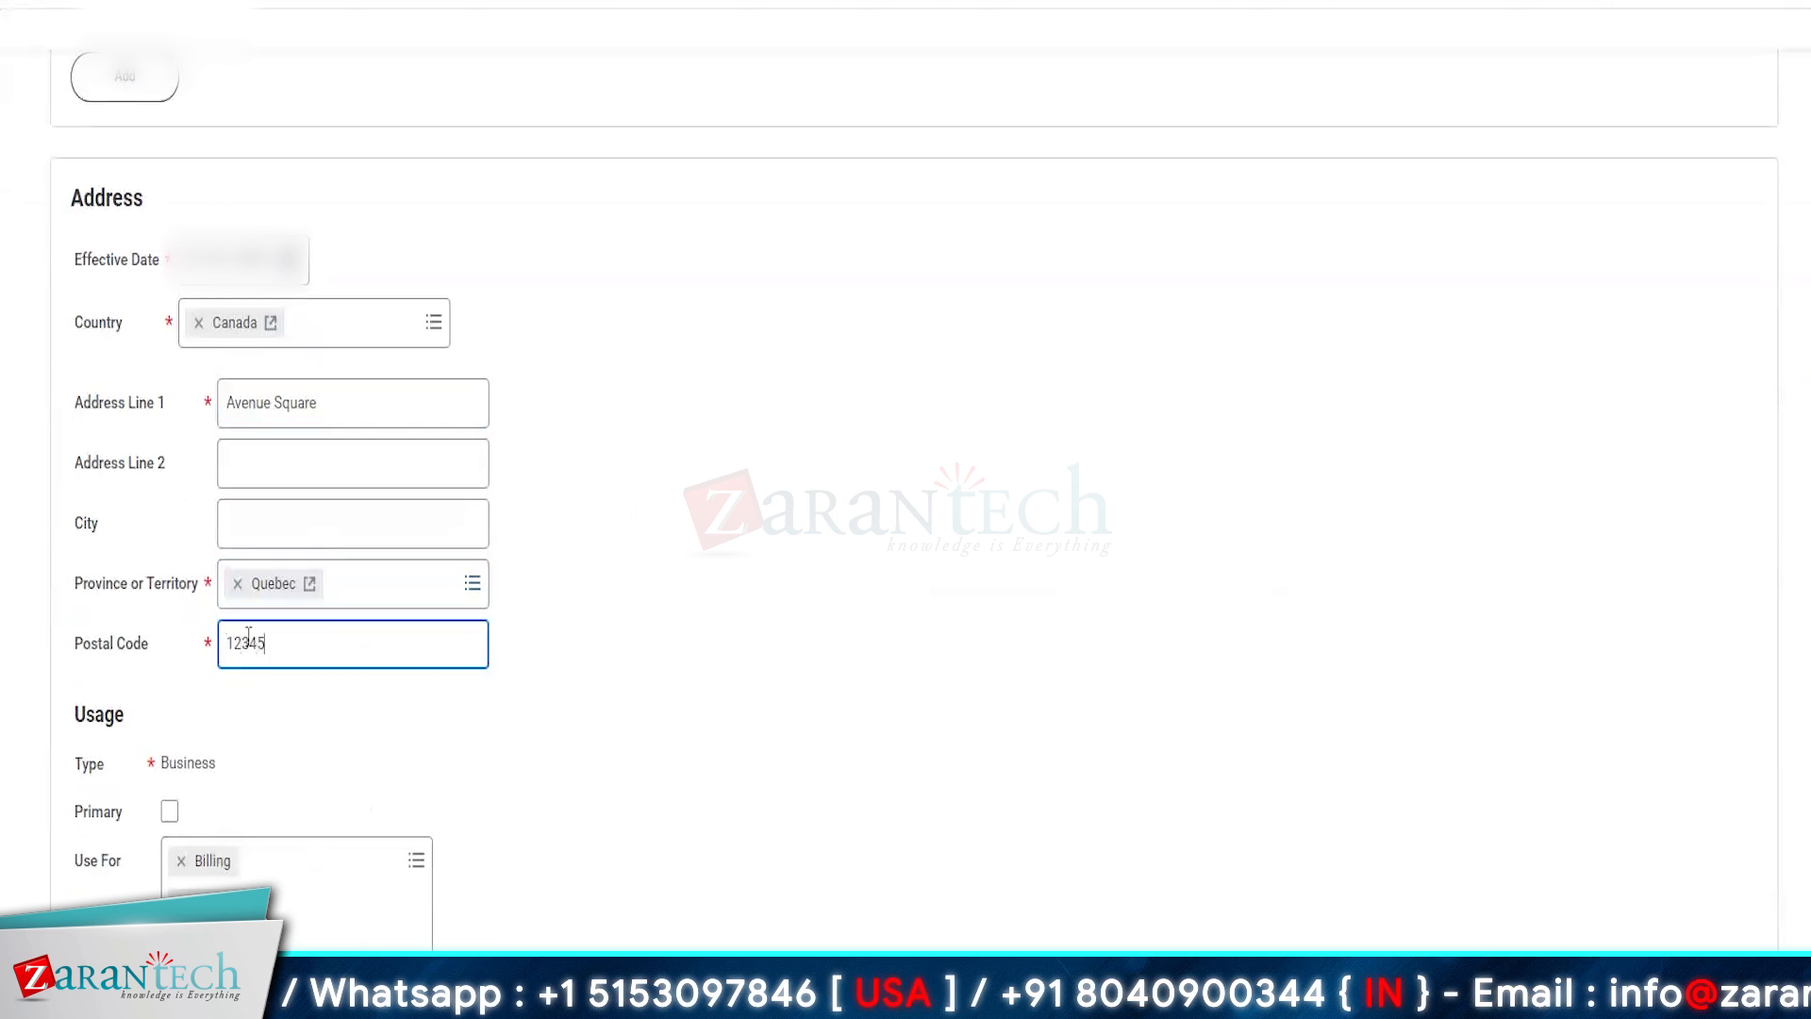
pyautogui.click(755, 804)
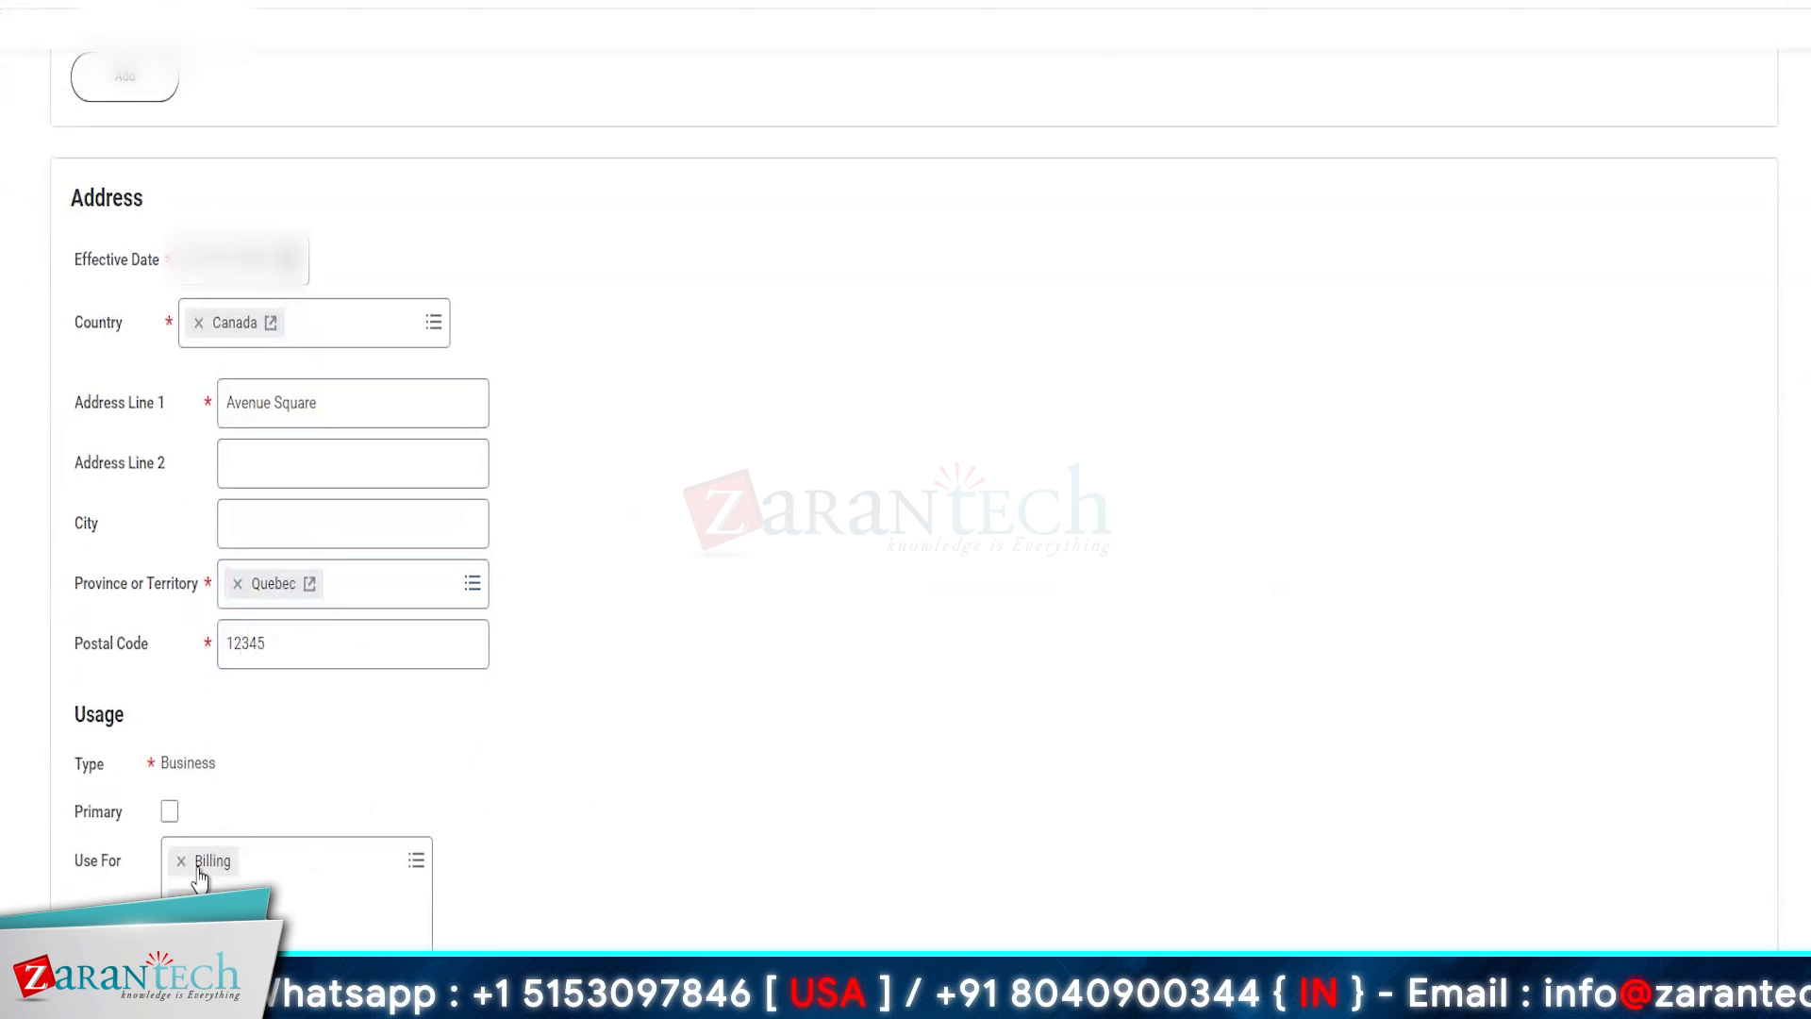
# - Replace the postal code with a six-character Canadian one in the A#A #A# format, using a zero as its second character
pyautogui.doubleClick(397, 653)
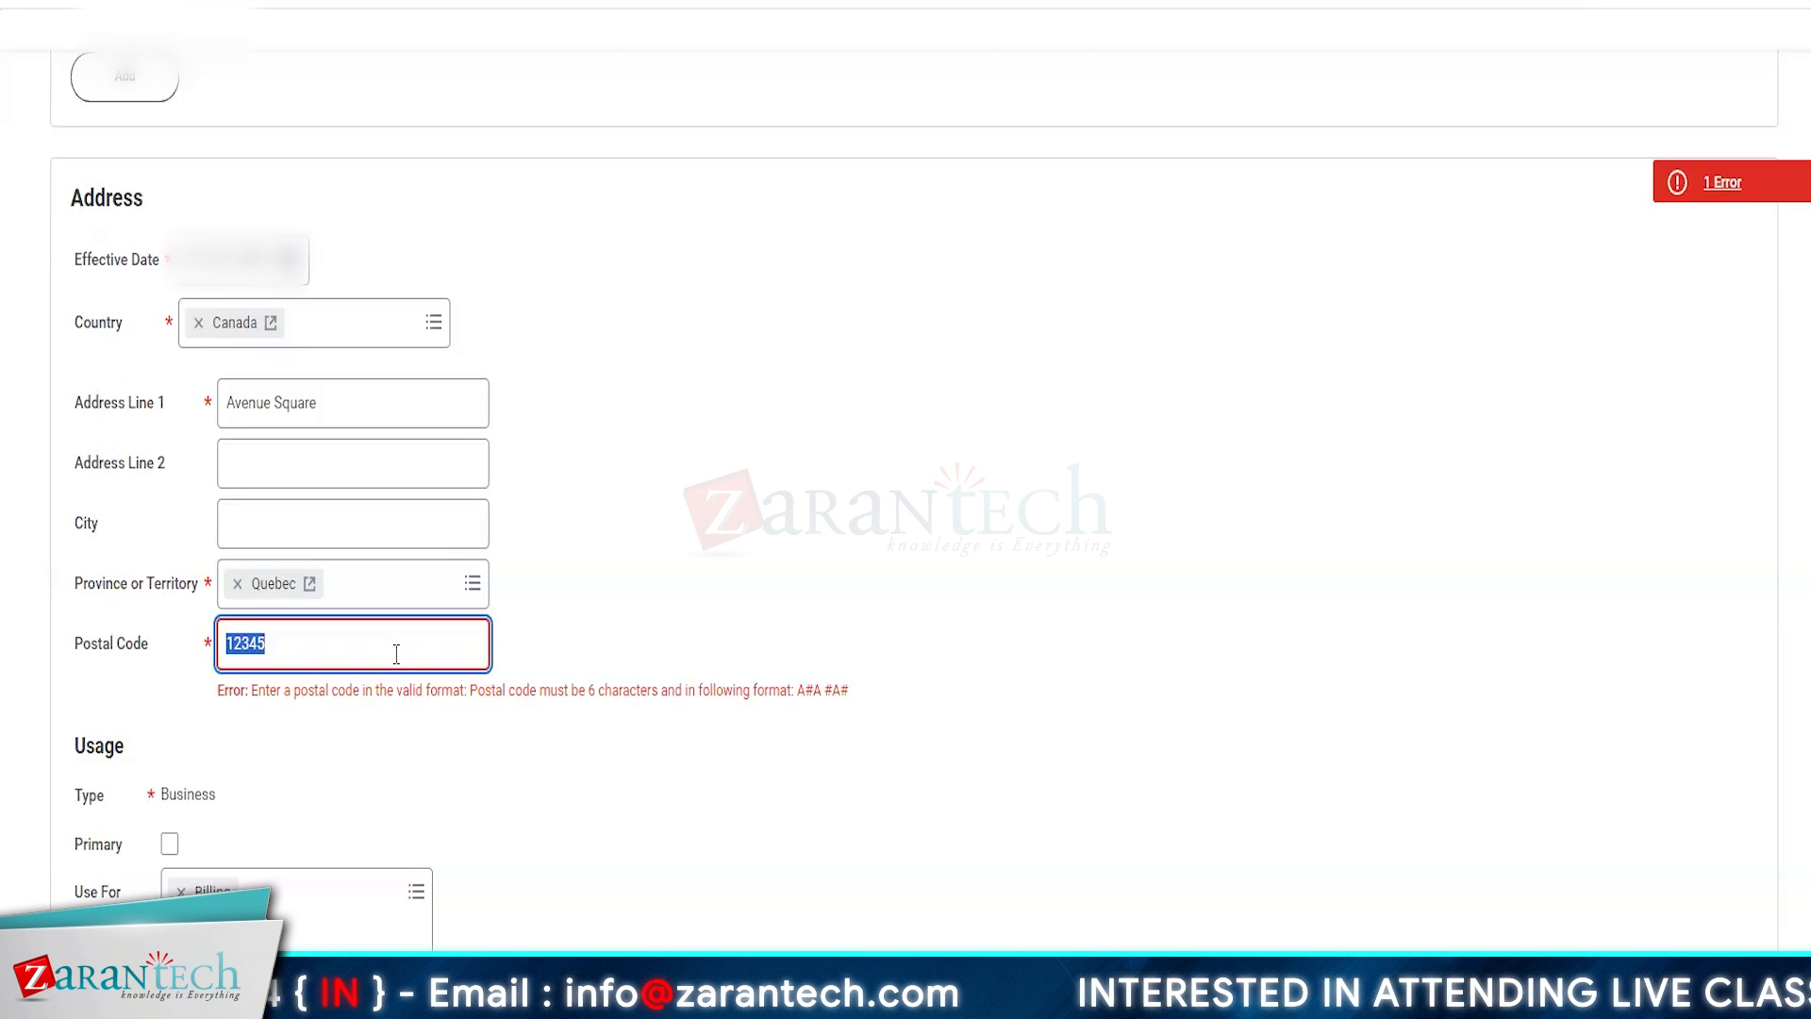
pyautogui.write('G0A1H0')
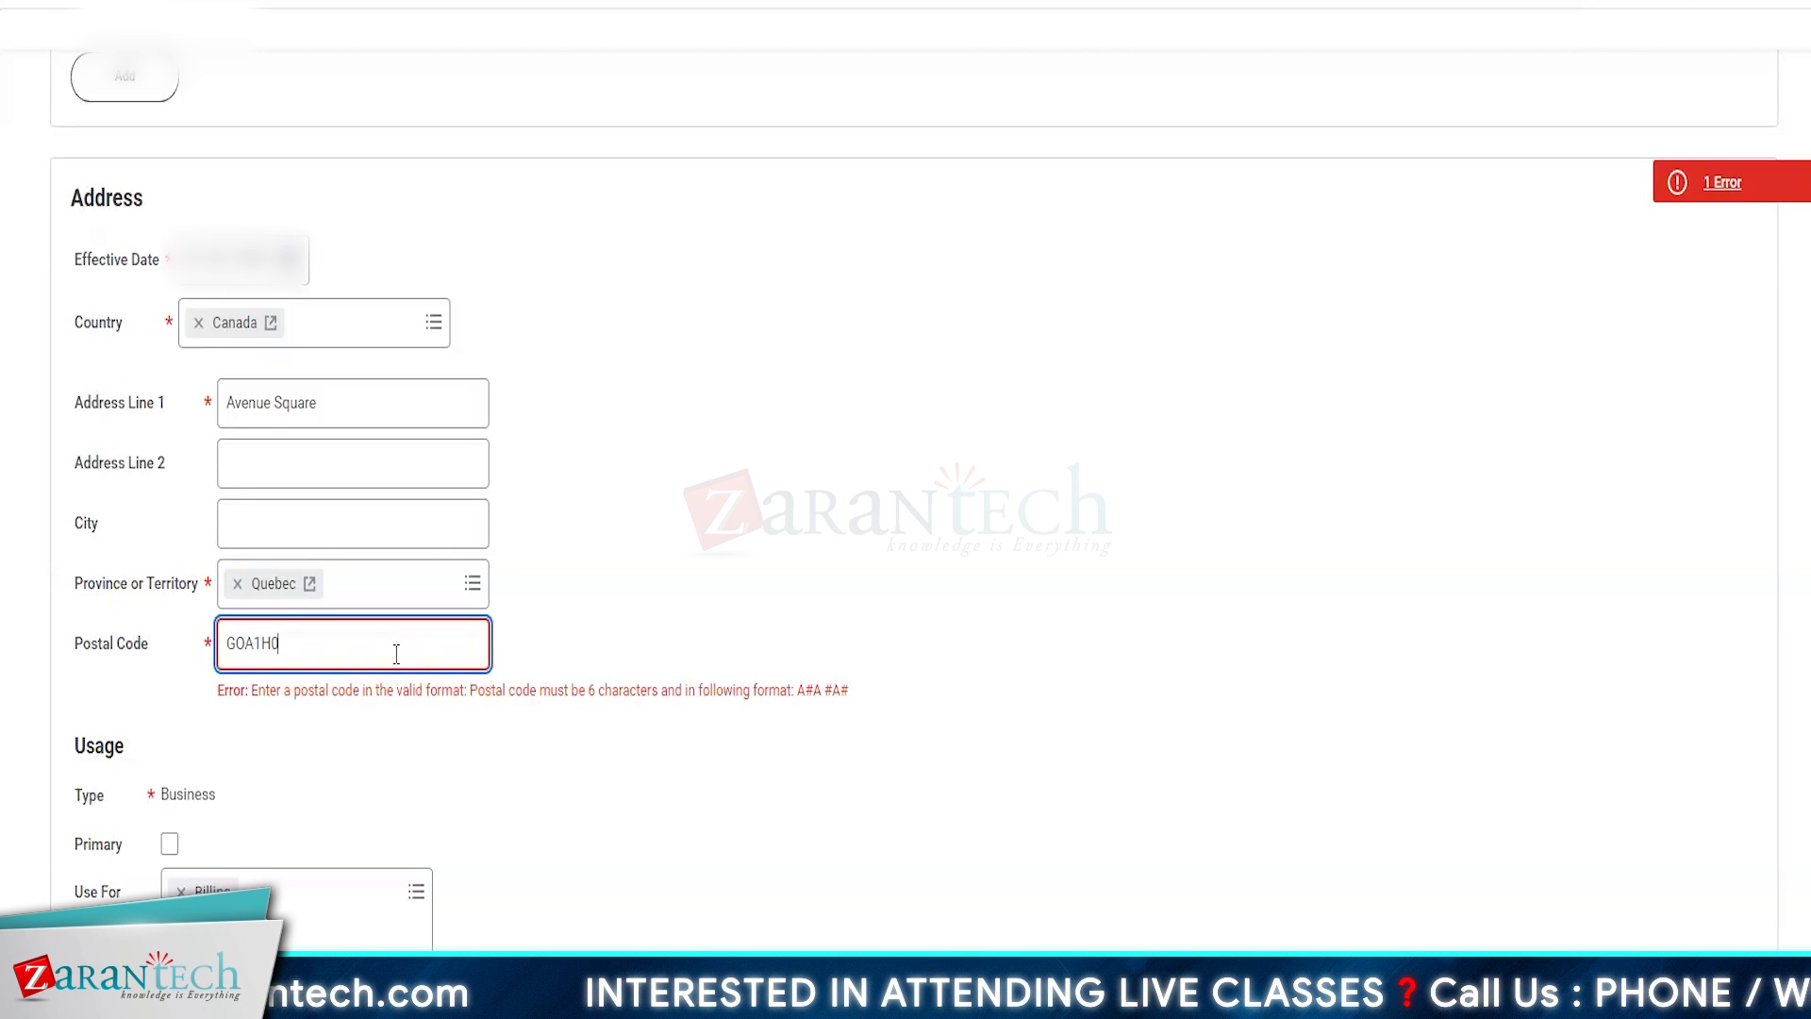
pyautogui.click(1051, 573)
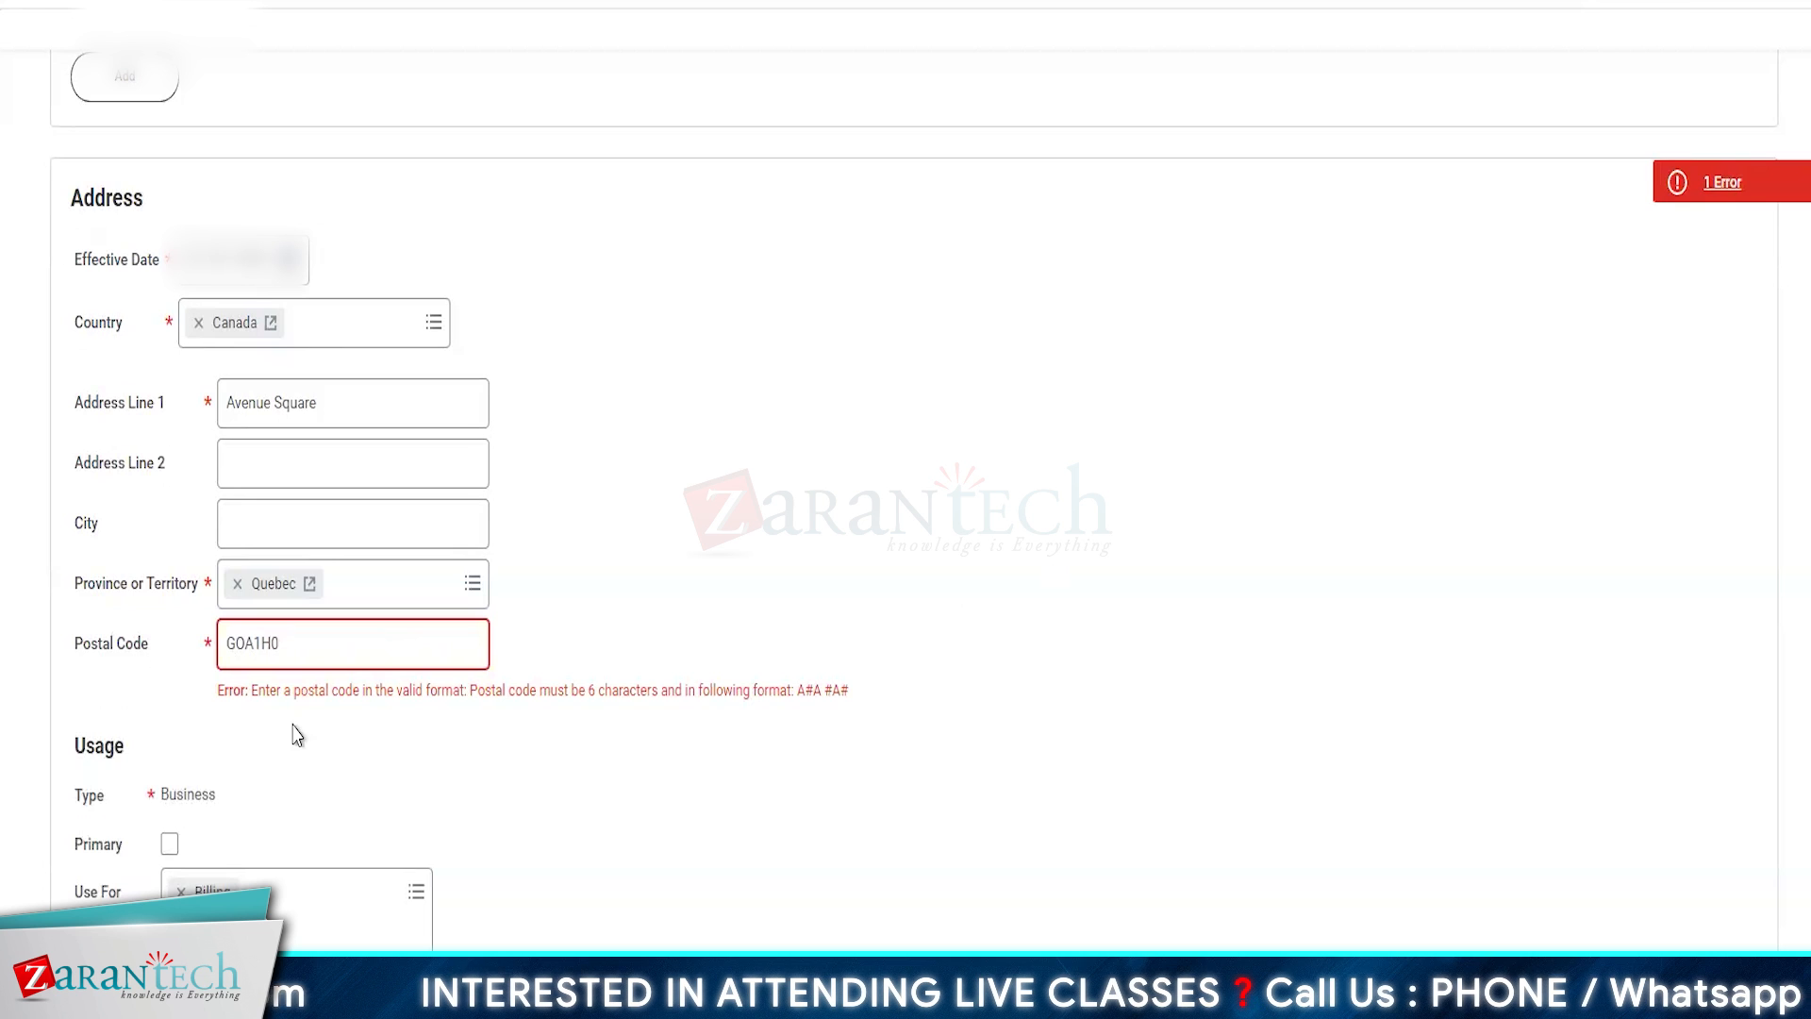
pyautogui.click(248, 648)
pyautogui.press('BackSpace')
pyautogui.write('0')
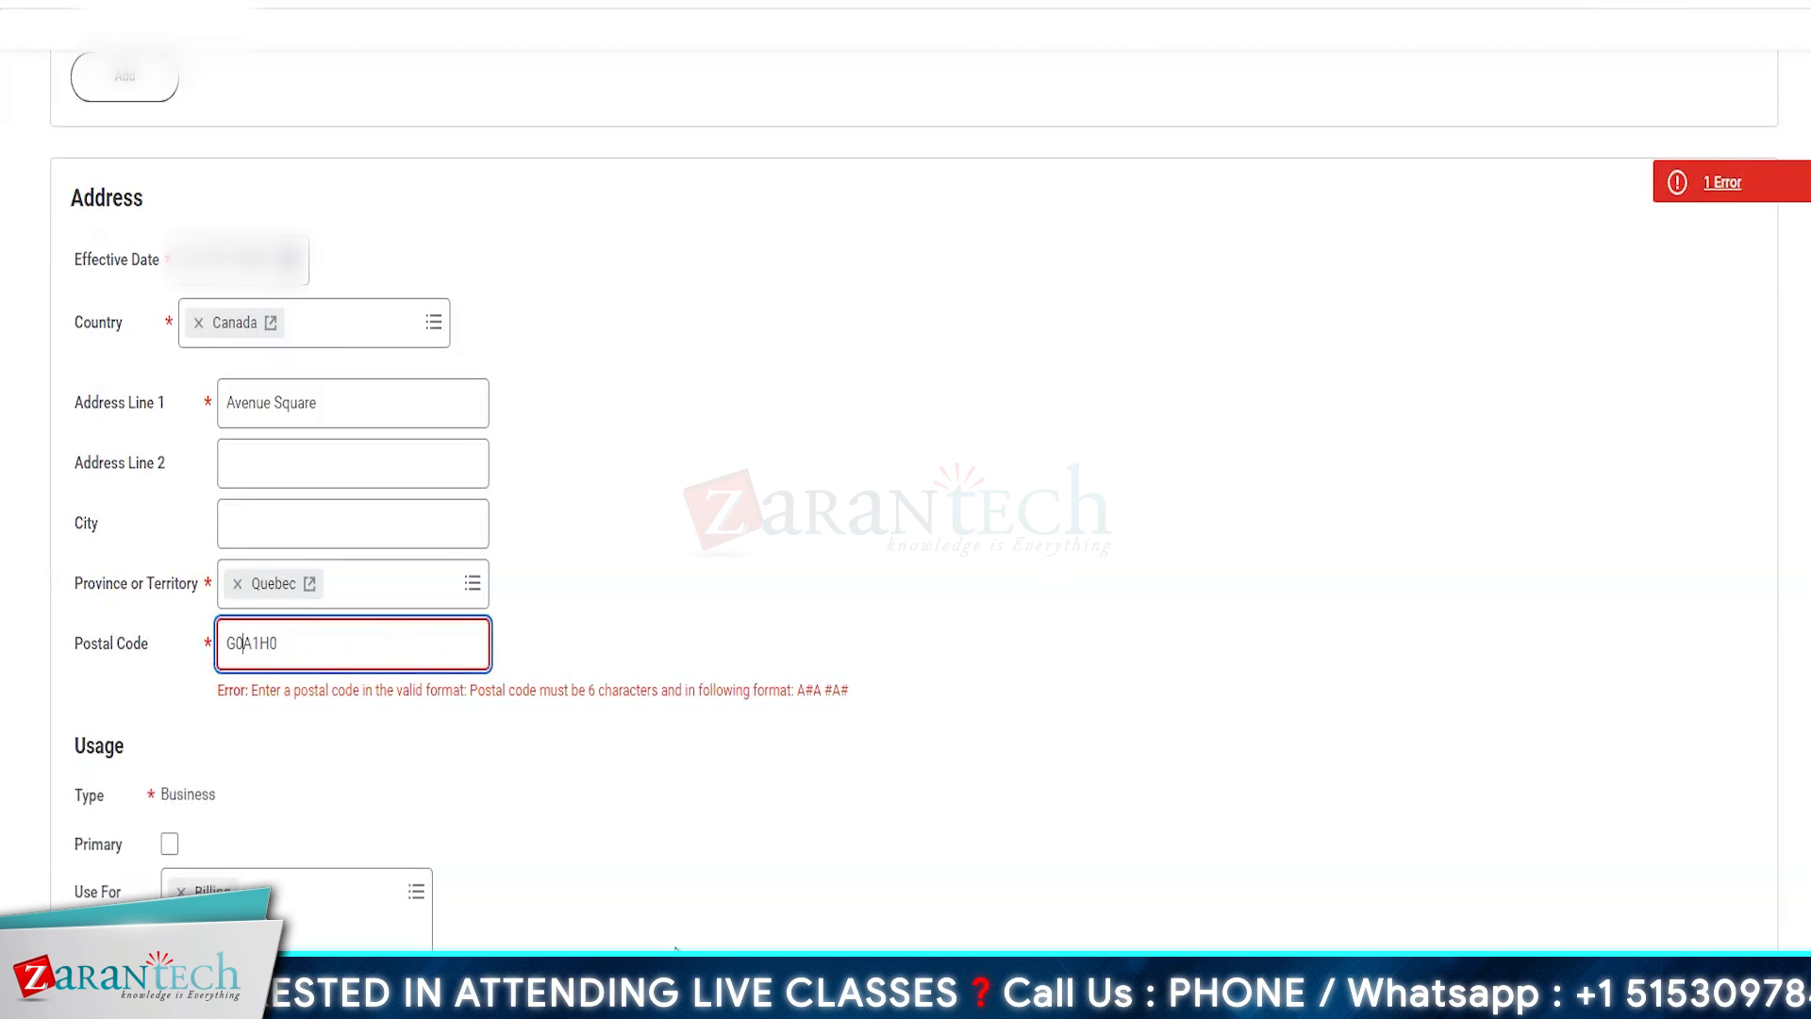